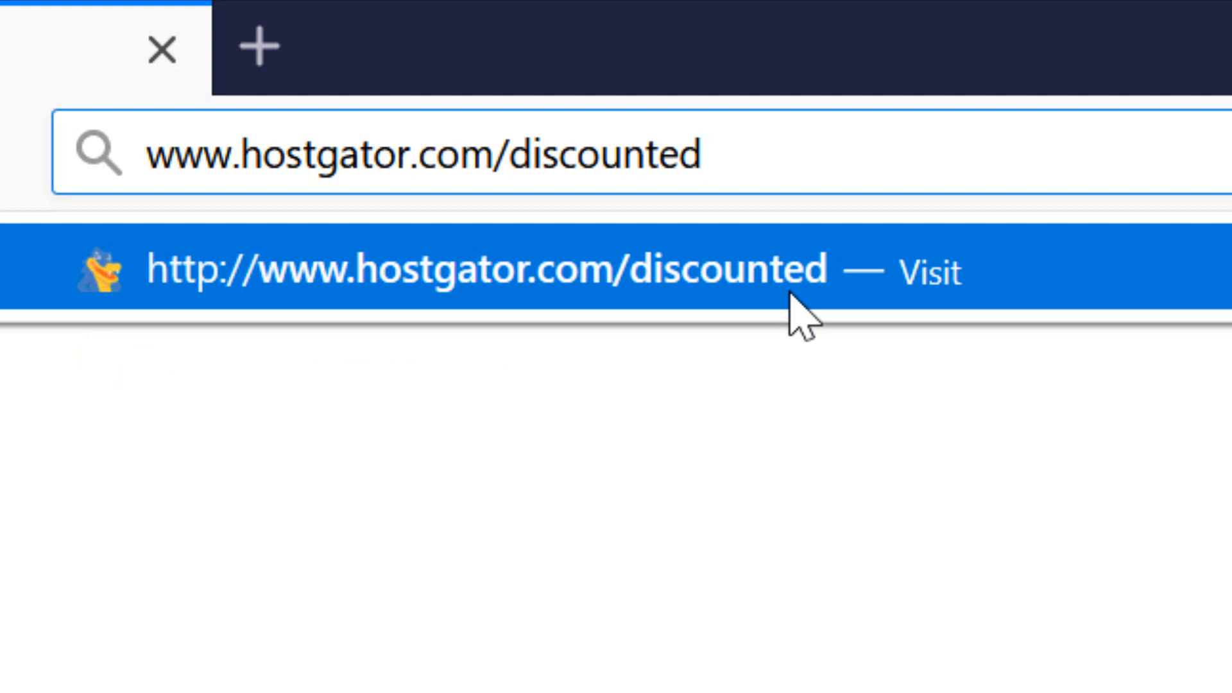
key("Return")
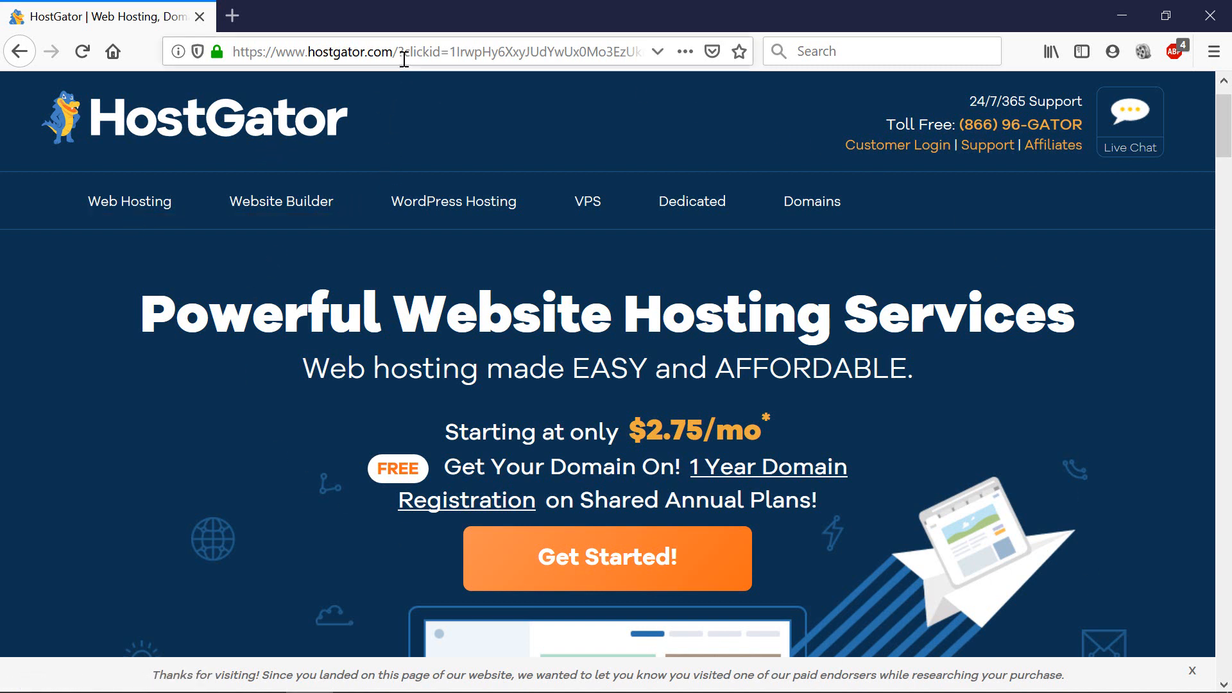
From the Web Hosting plans, start buying the $2.75/mo Hatchling plan.
left_click(147, 218)
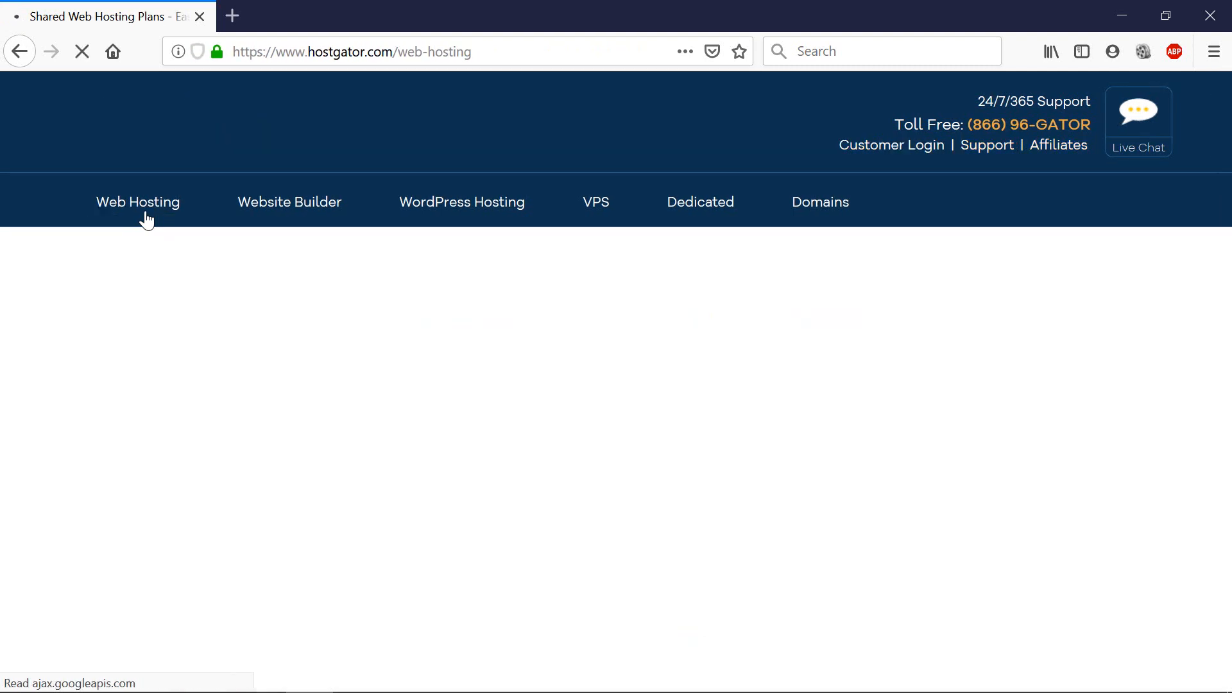
scroll(146, 219, "down", 2)
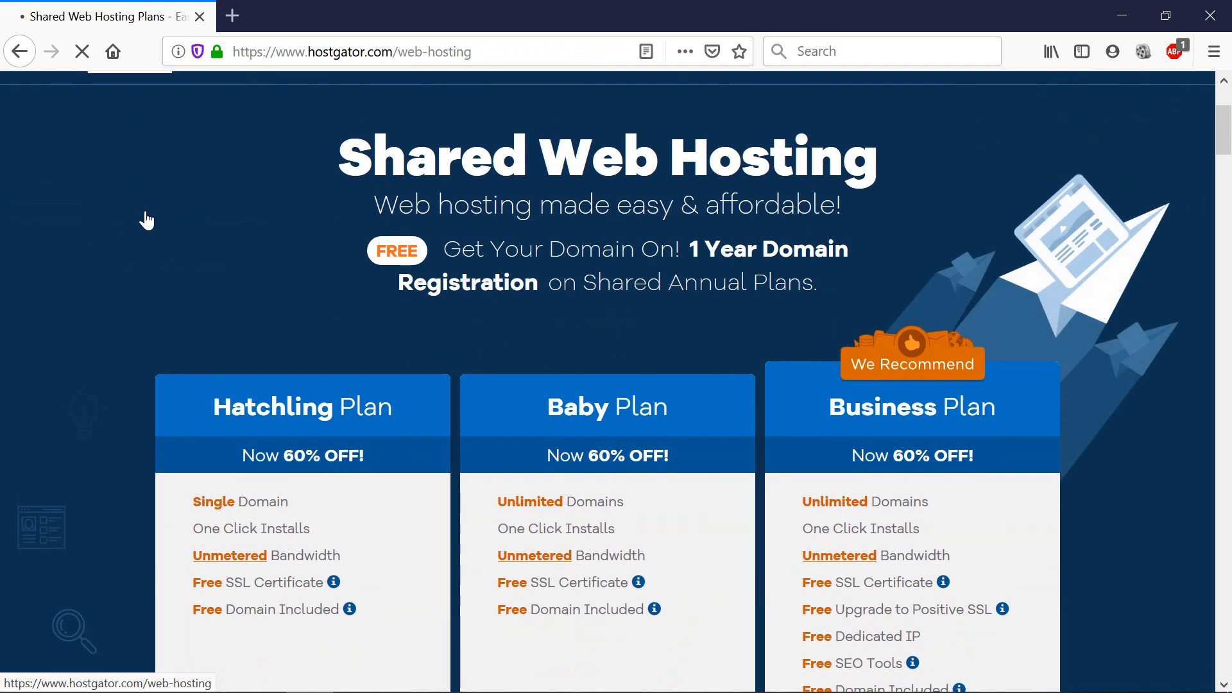
scroll(147, 220, "down", 3)
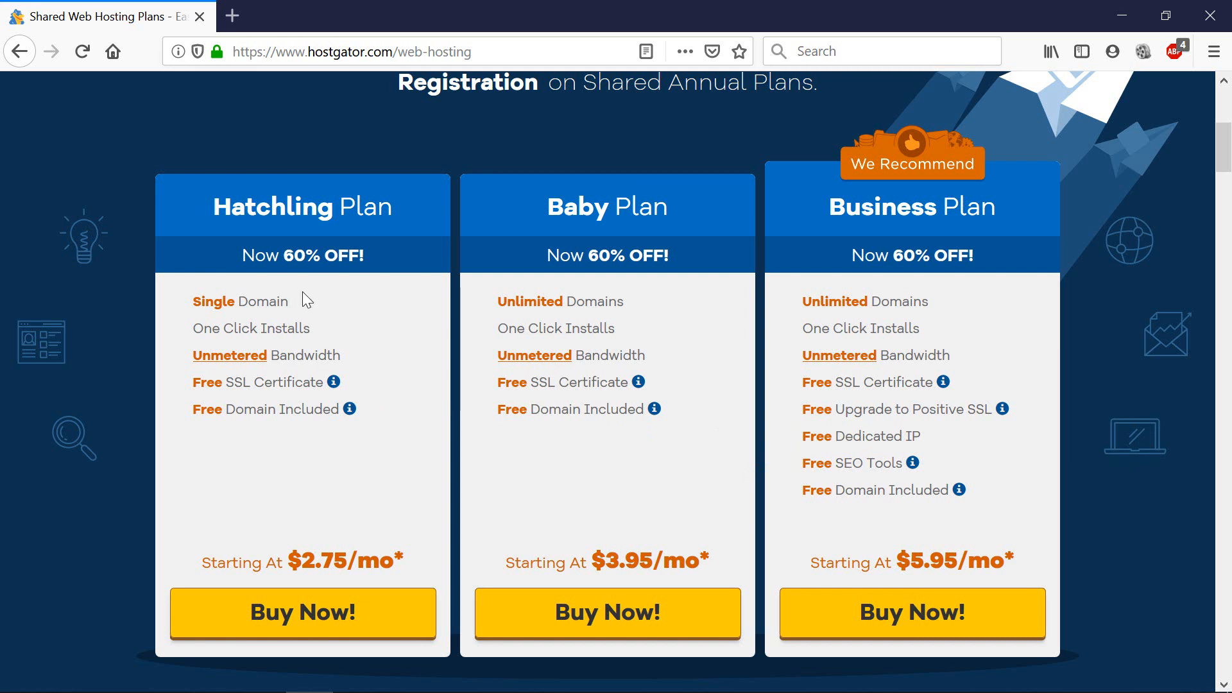
left_click(325, 623)
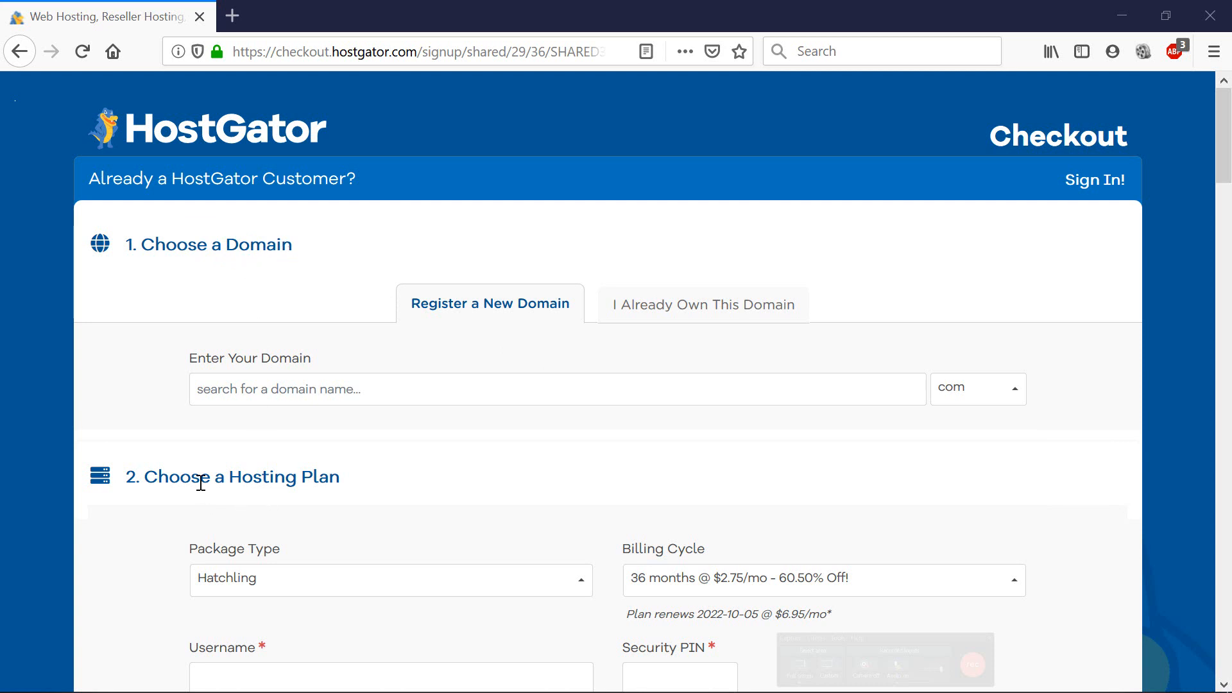
Search listingsdemo with .com and keep it as a newly registered primary domain.
left_click(392, 384)
type("li")
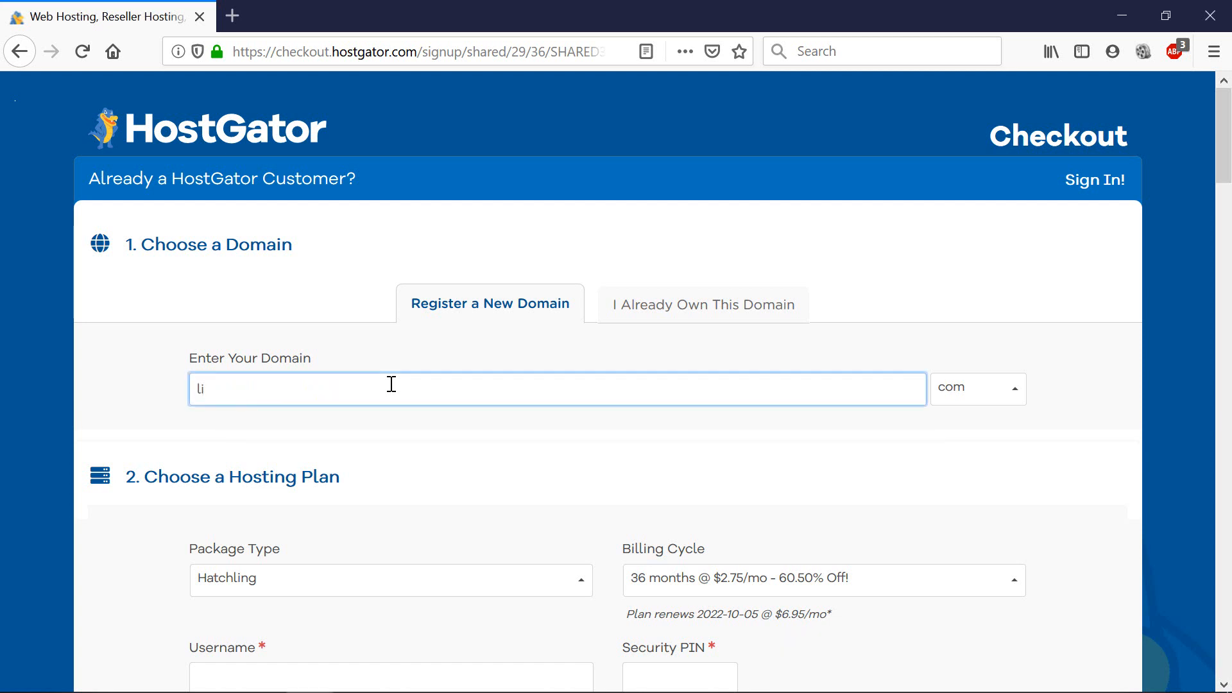
type("stingsdemo")
key("Tab")
key("Return")
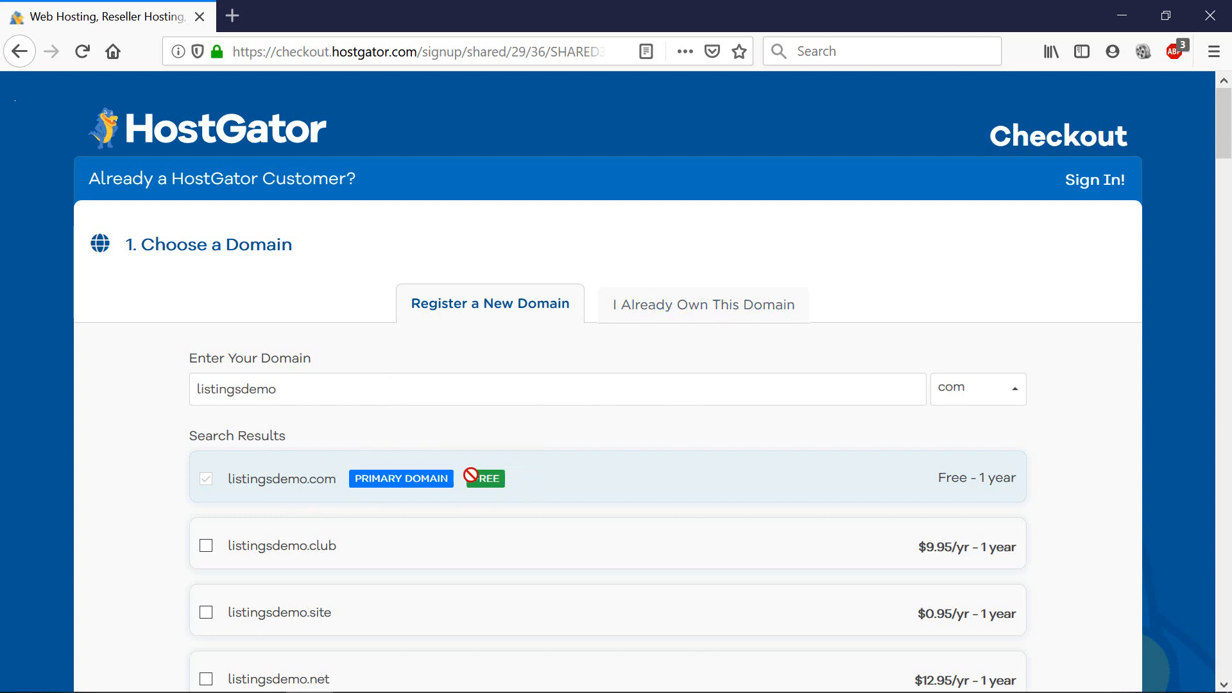
mouse_move(482, 475)
left_click(671, 305)
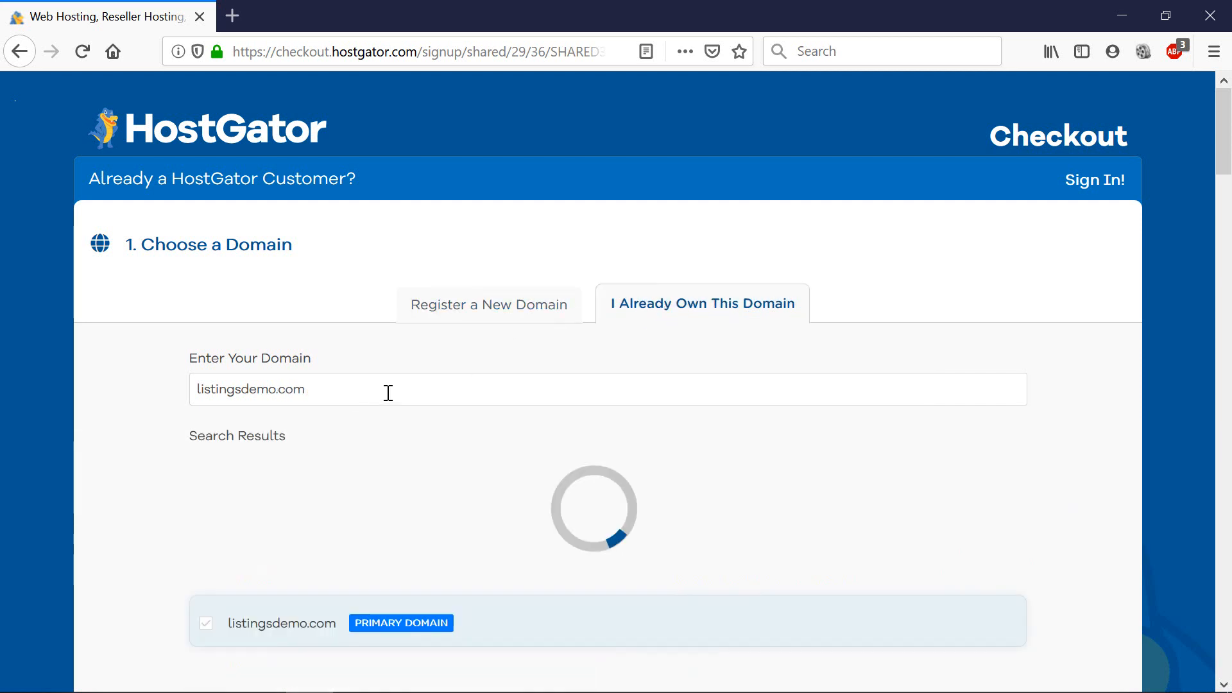
left_click(528, 314)
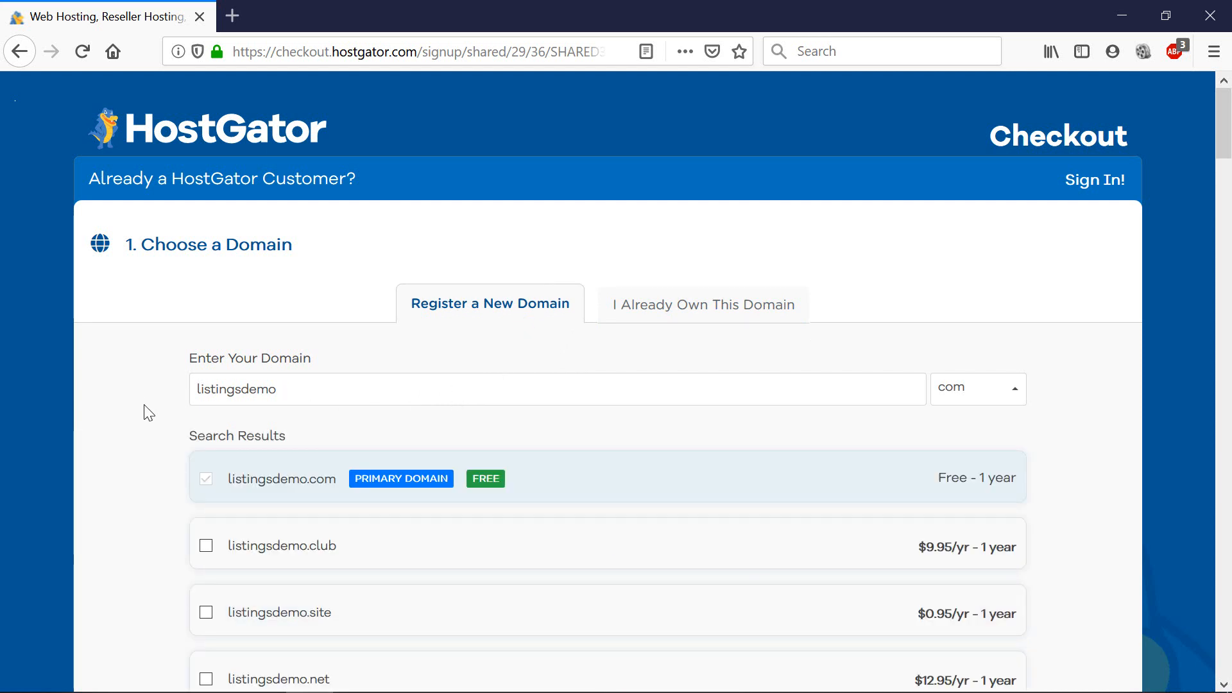
Untick the Add Domain Privacy option for listingsdemo.com in the checkout.
scroll(147, 413, "down", 2)
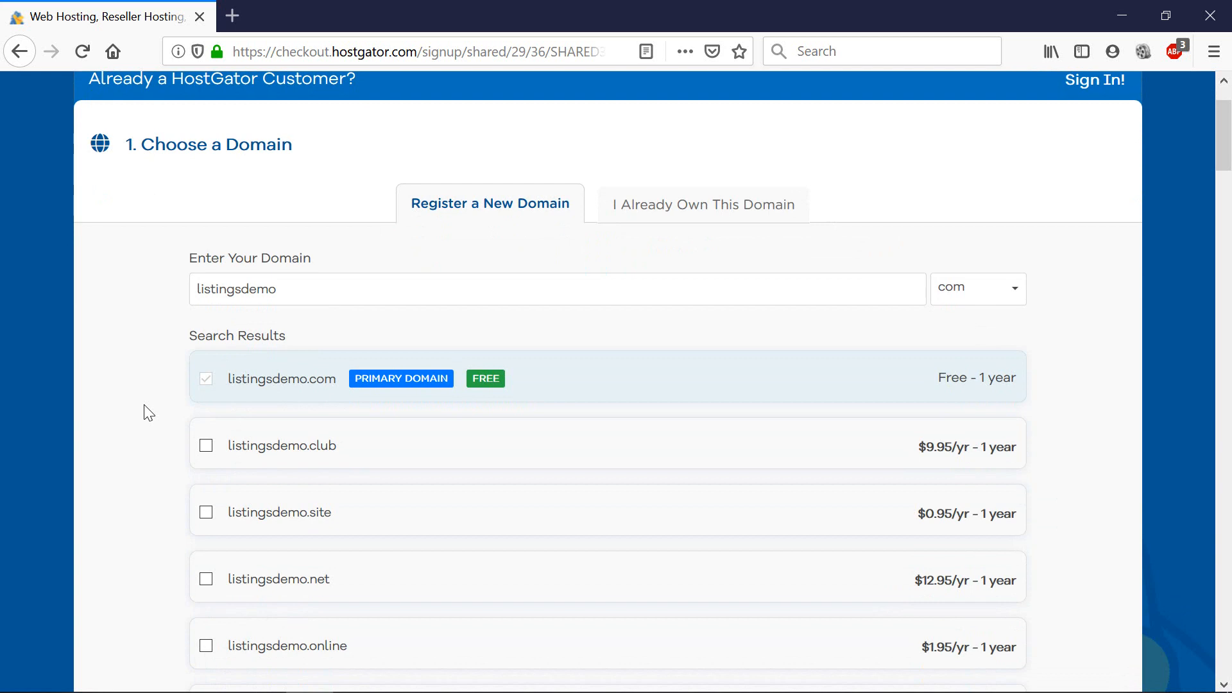
scroll(147, 412, "down", 2)
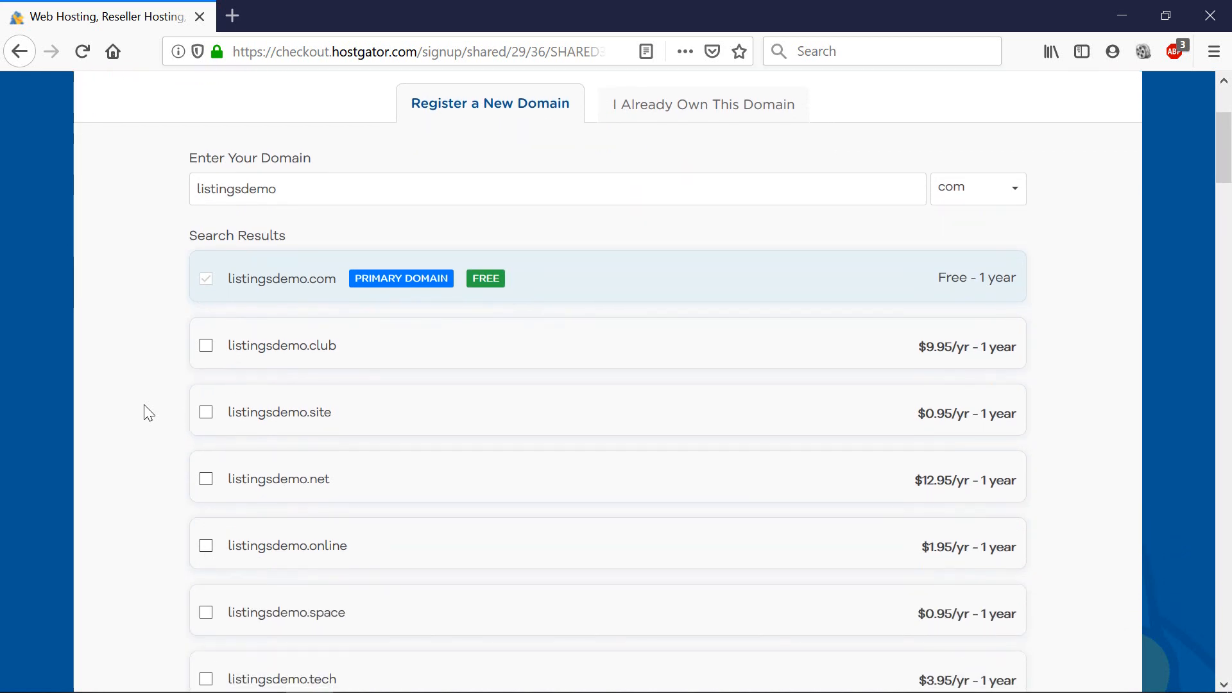
scroll(148, 413, "down", 2)
scroll(498, 507, "down", 12)
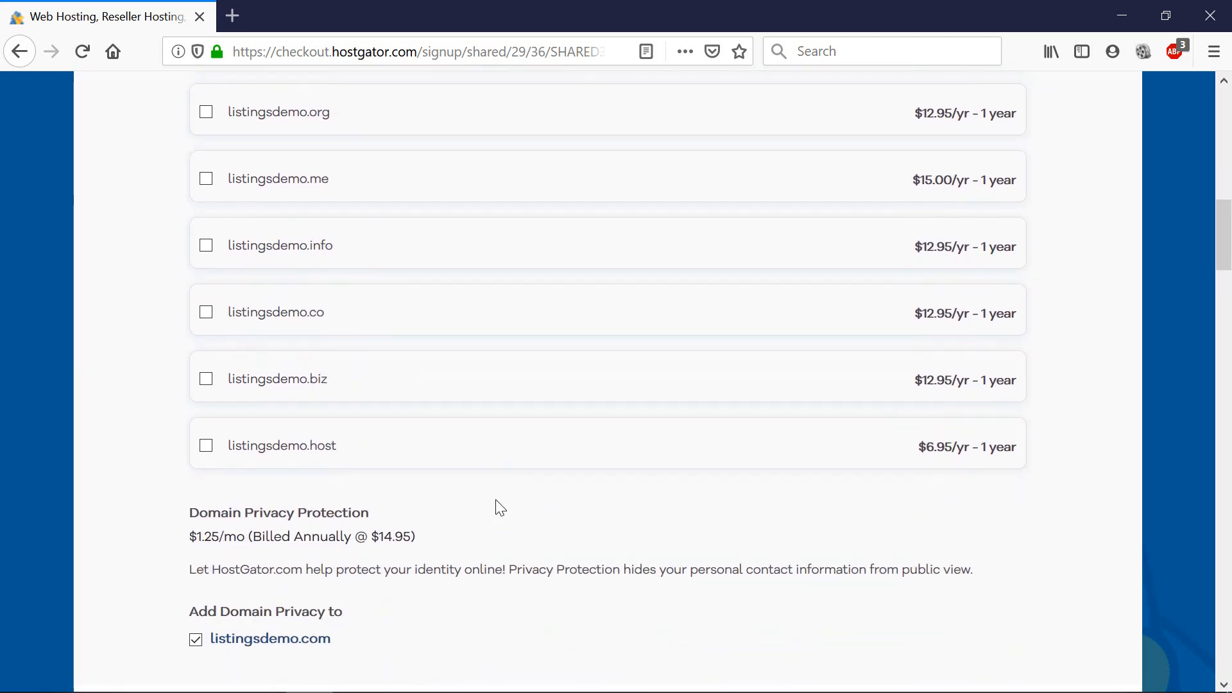
scroll(500, 508, "down", 5)
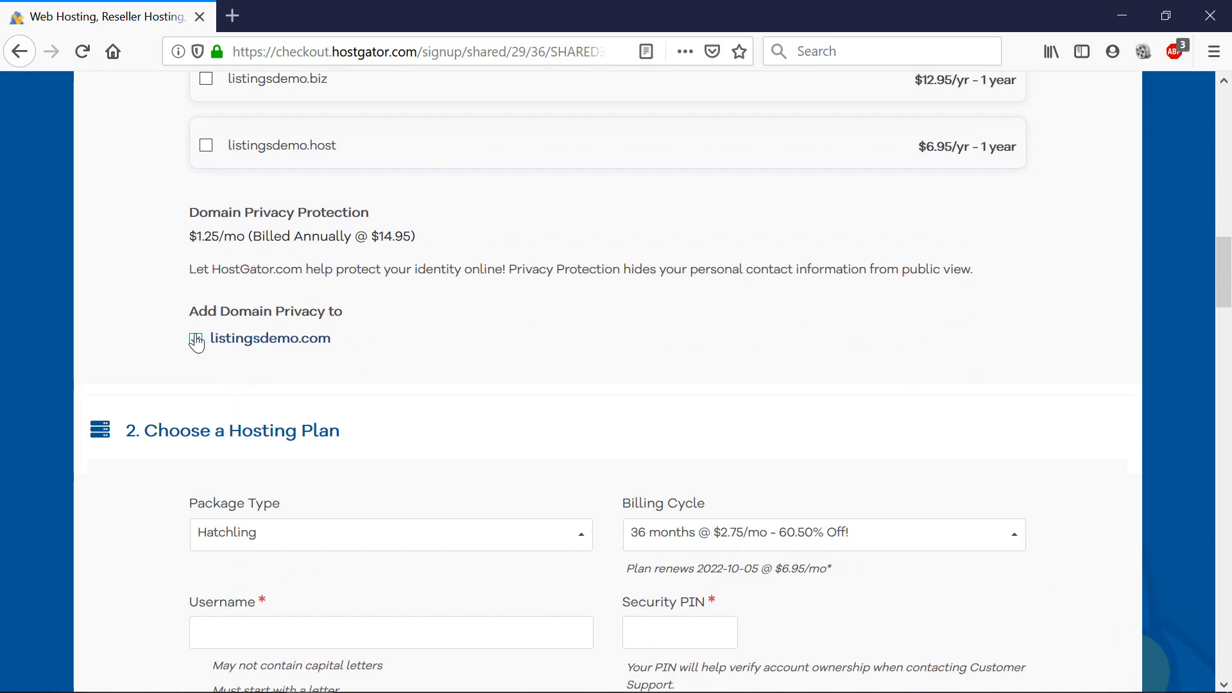
left_click(196, 341)
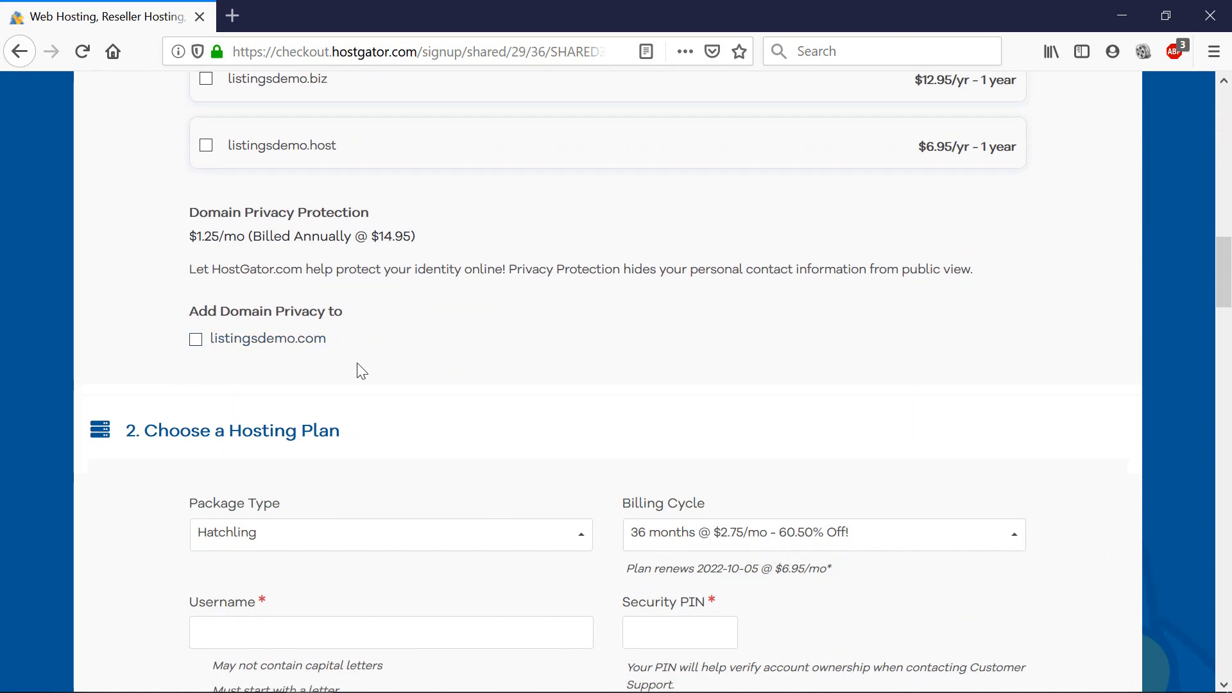
scroll(393, 385, "down", 3)
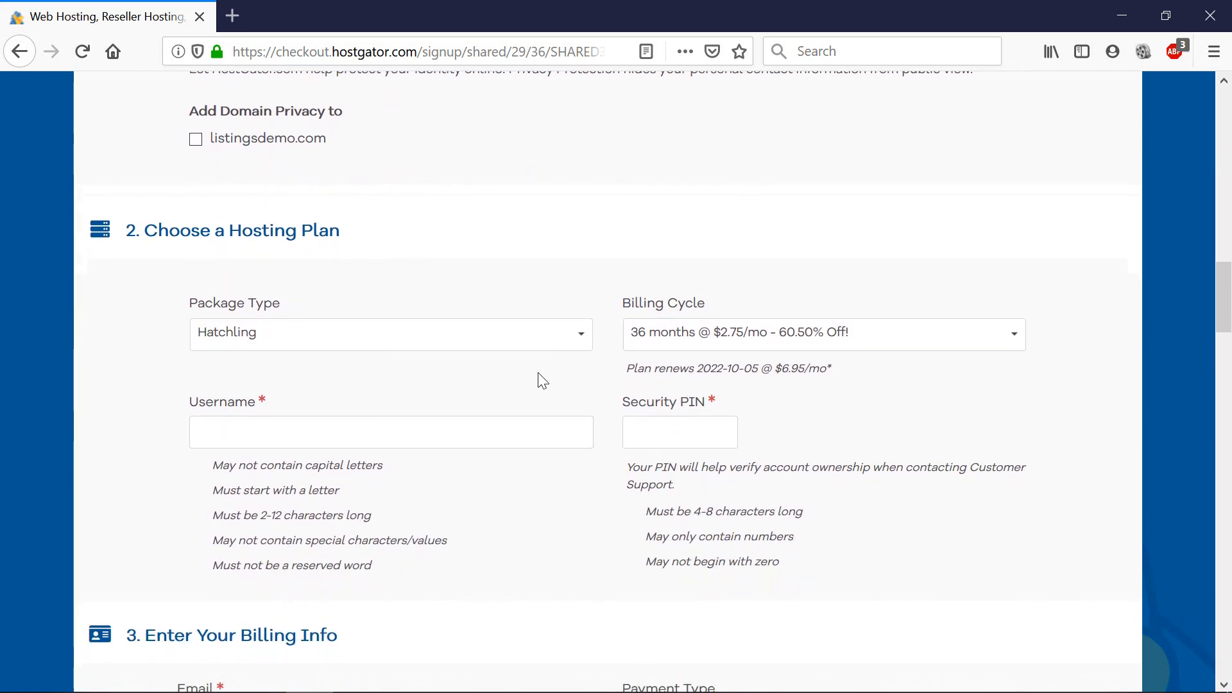
left_click(813, 348)
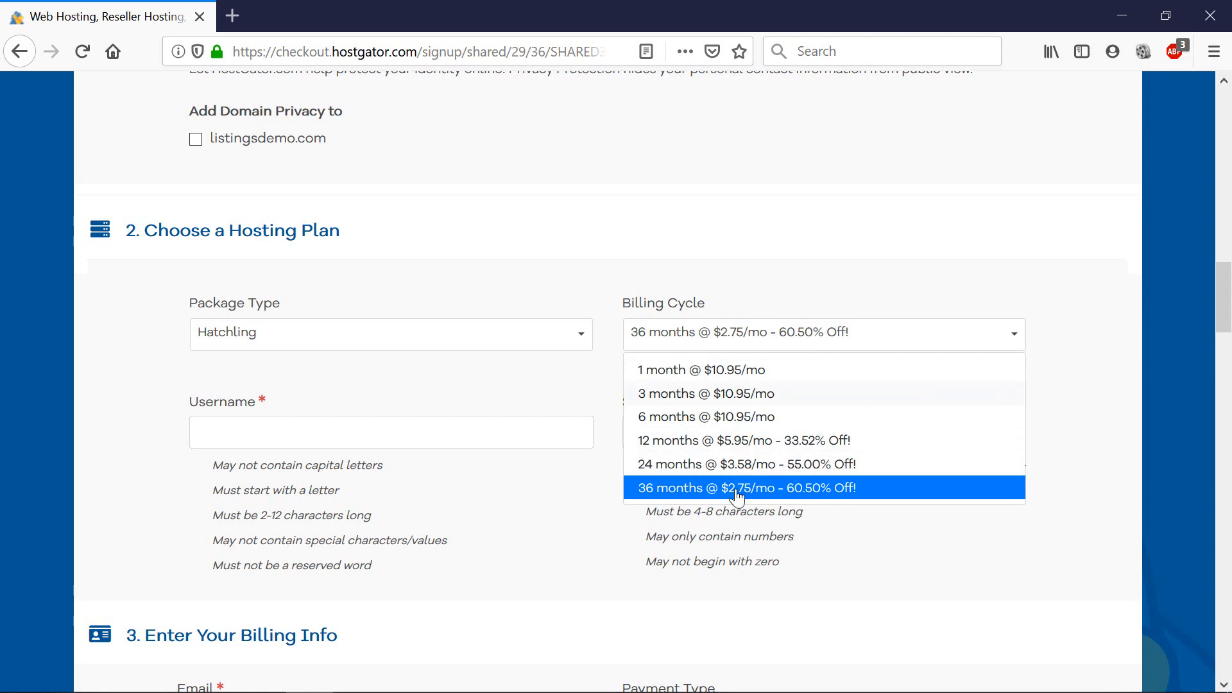
Untick the SiteLock and CodeGuard Backup add-ons.
scroll(1030, 554, "down", 3)
scroll(617, 461, "down", 20)
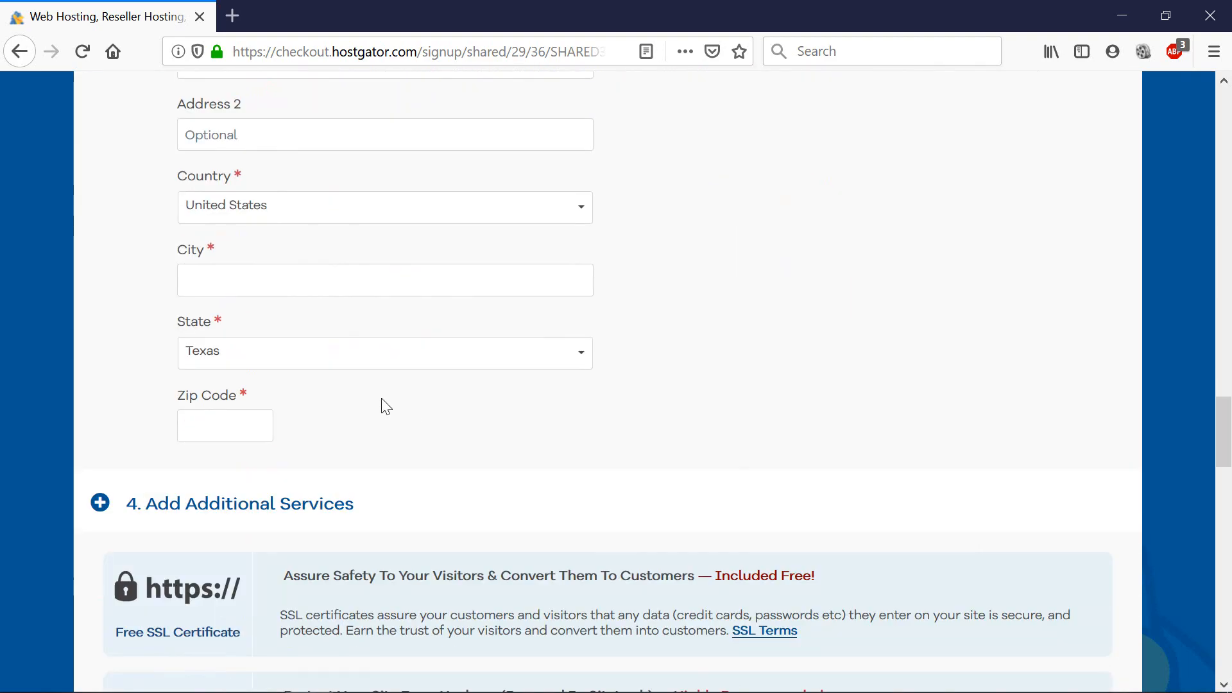
scroll(373, 407, "up", 3)
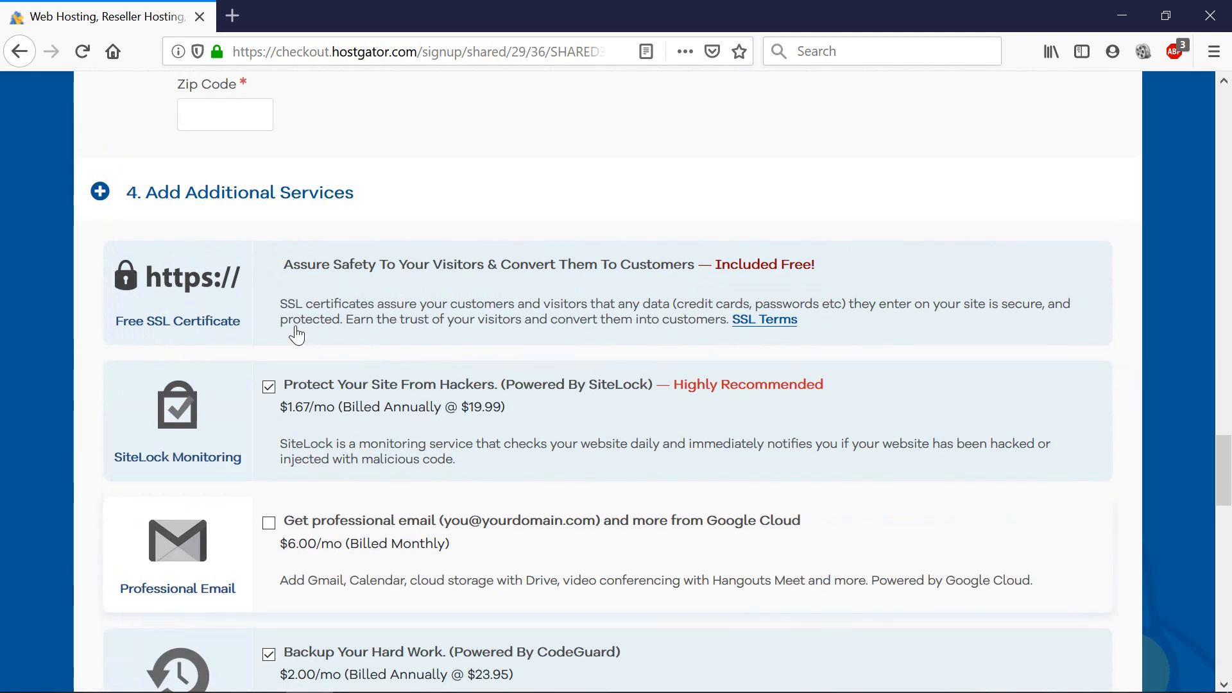
left_click(269, 386)
scroll(346, 507, "down", 5)
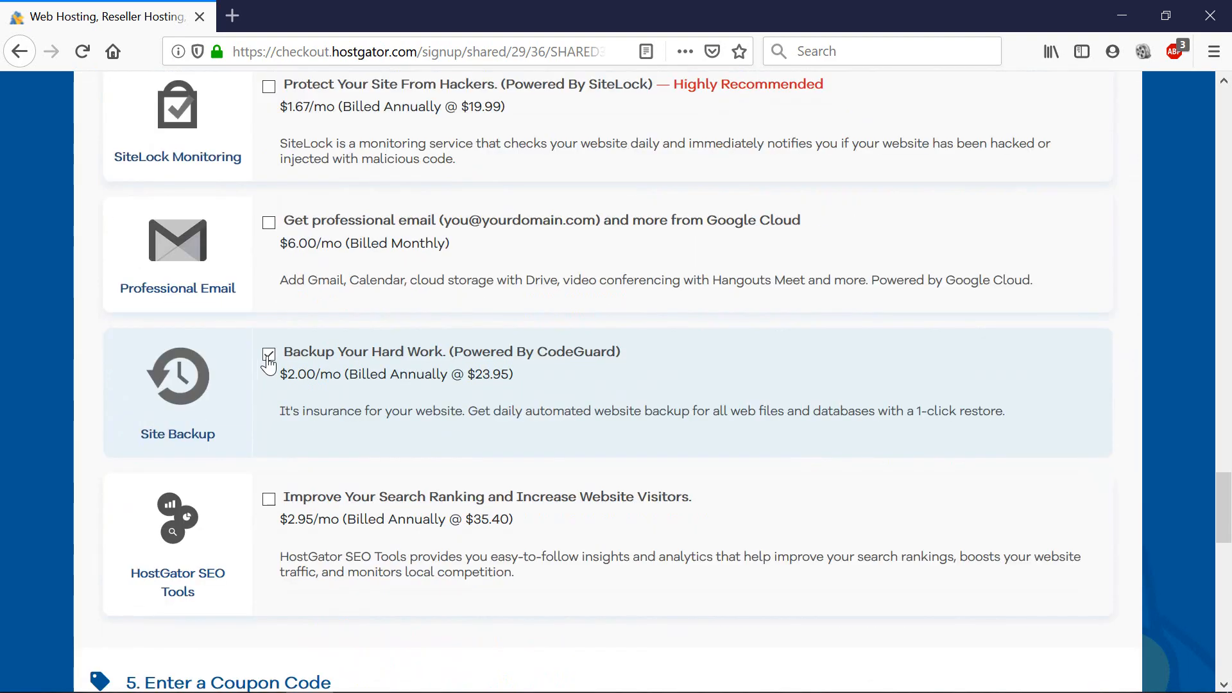
left_click(269, 353)
Replace coupon SHARED3660 with BIGPROMO and validate it.
scroll(278, 436, "down", 3)
left_click_drag(217, 540, 51, 532)
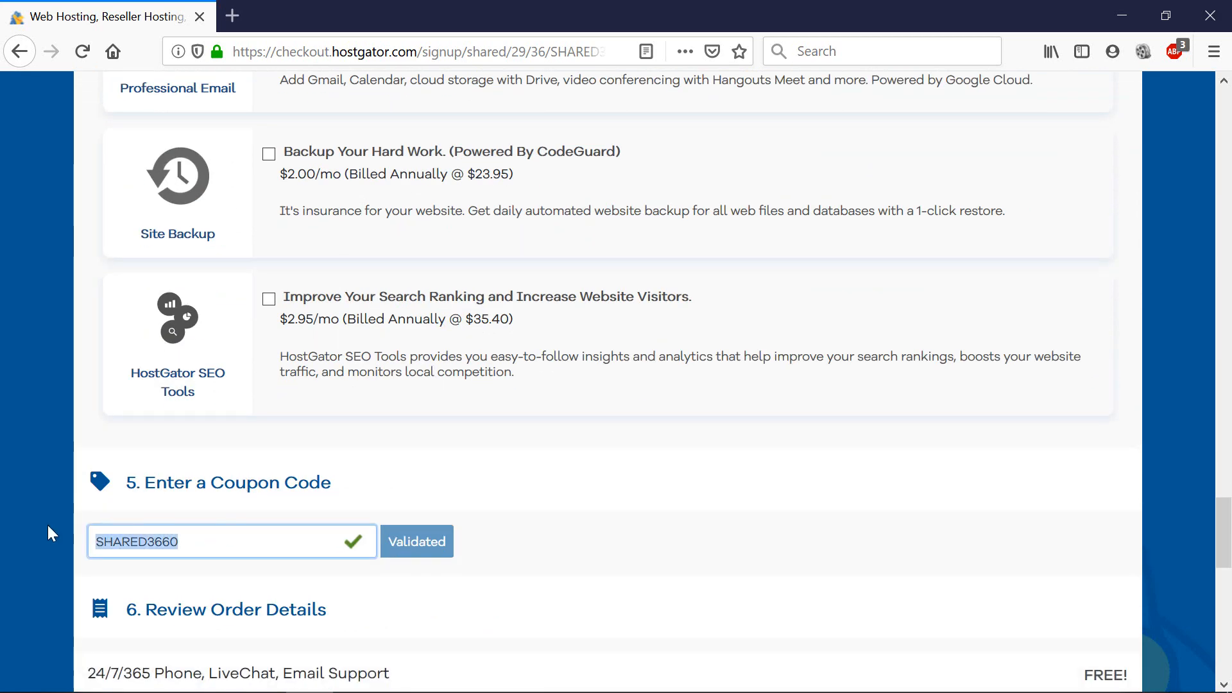
type("BI")
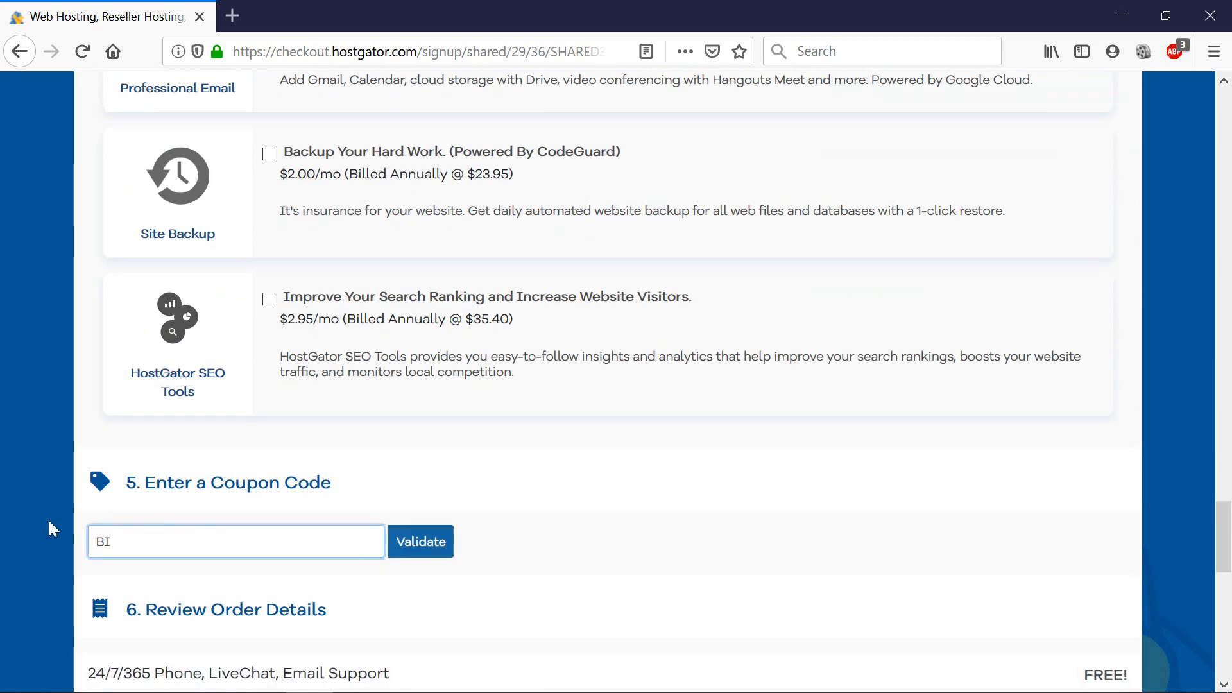
type("GPROMO")
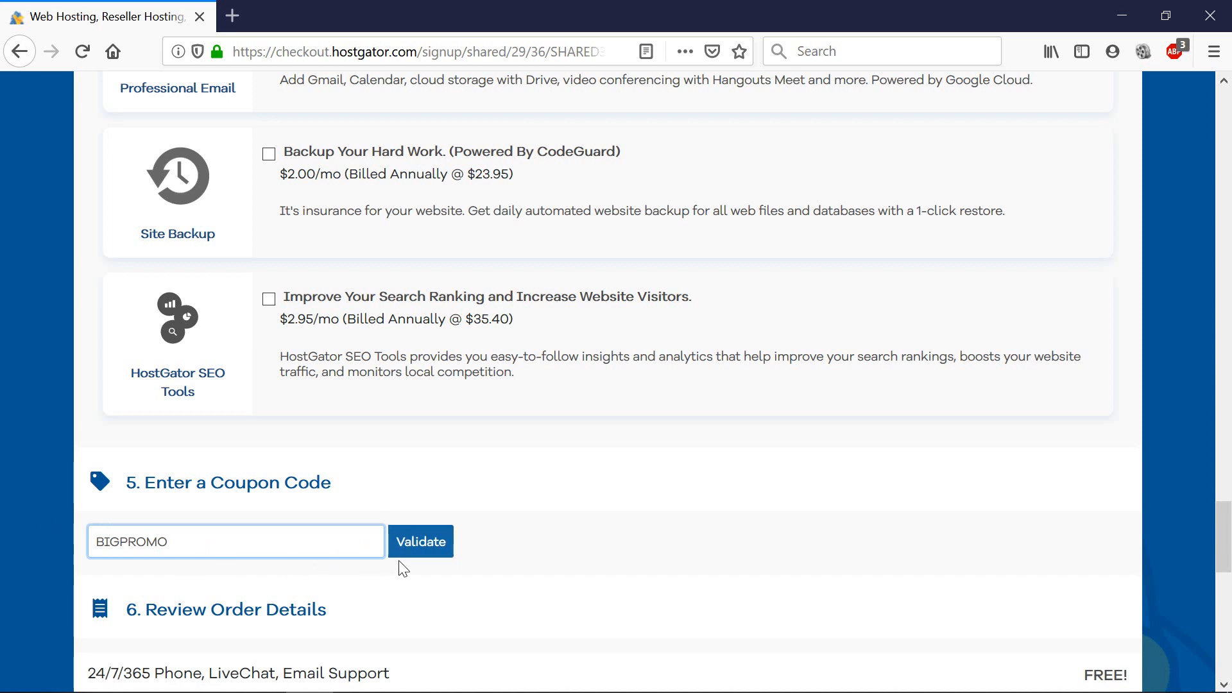
left_click(415, 553)
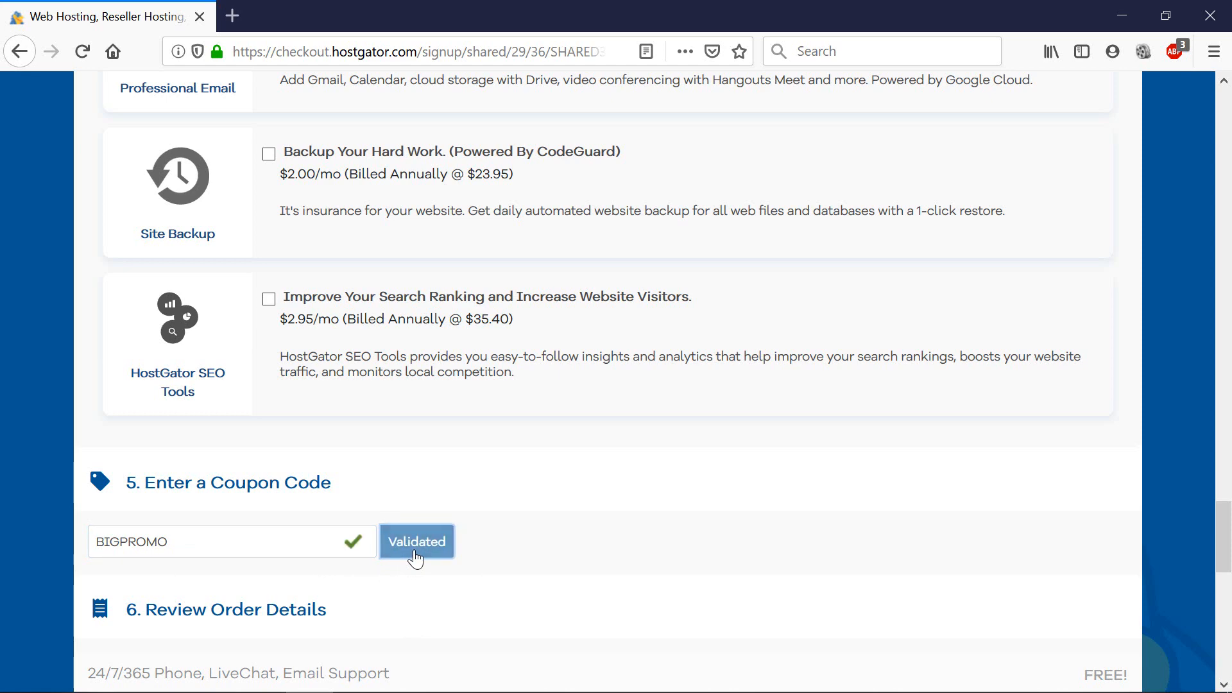
scroll(635, 570, "up", 15)
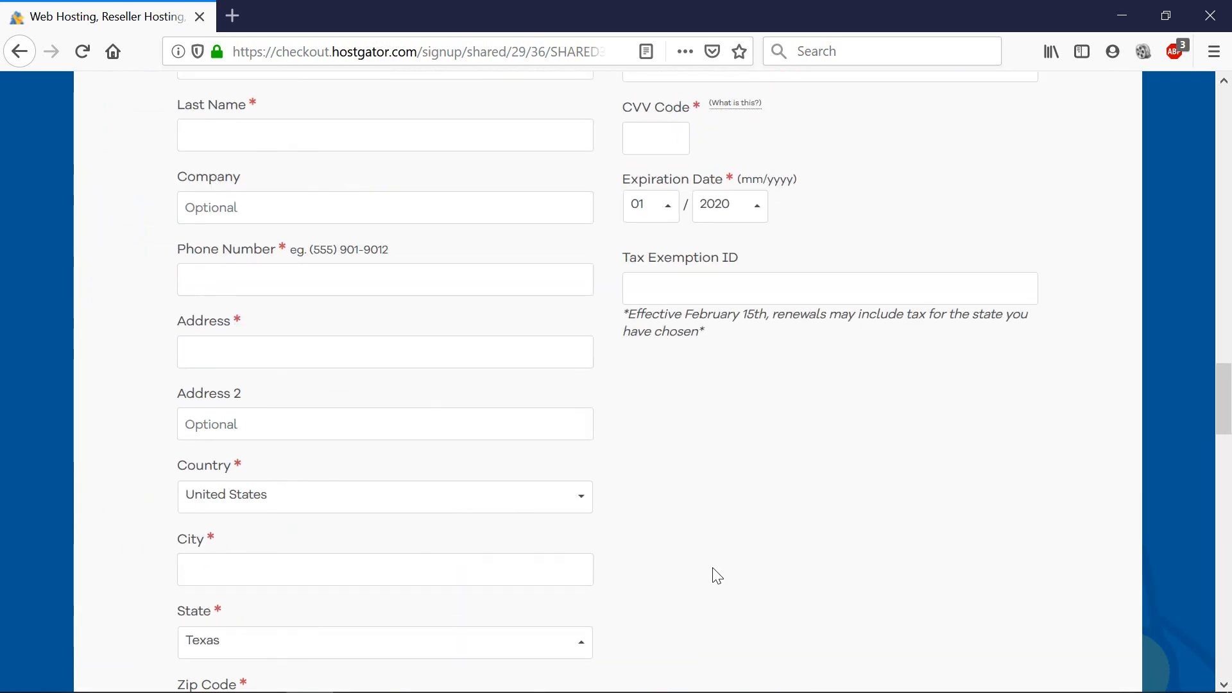
scroll(786, 550, "up", 5)
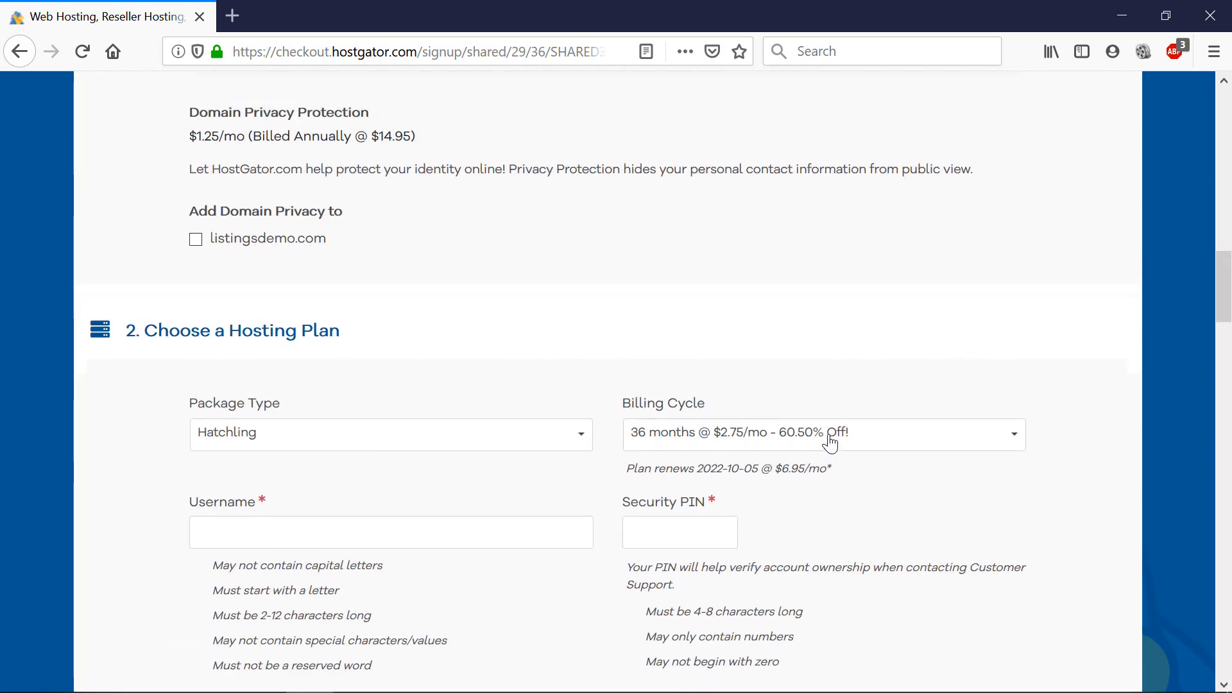
left_click(828, 441)
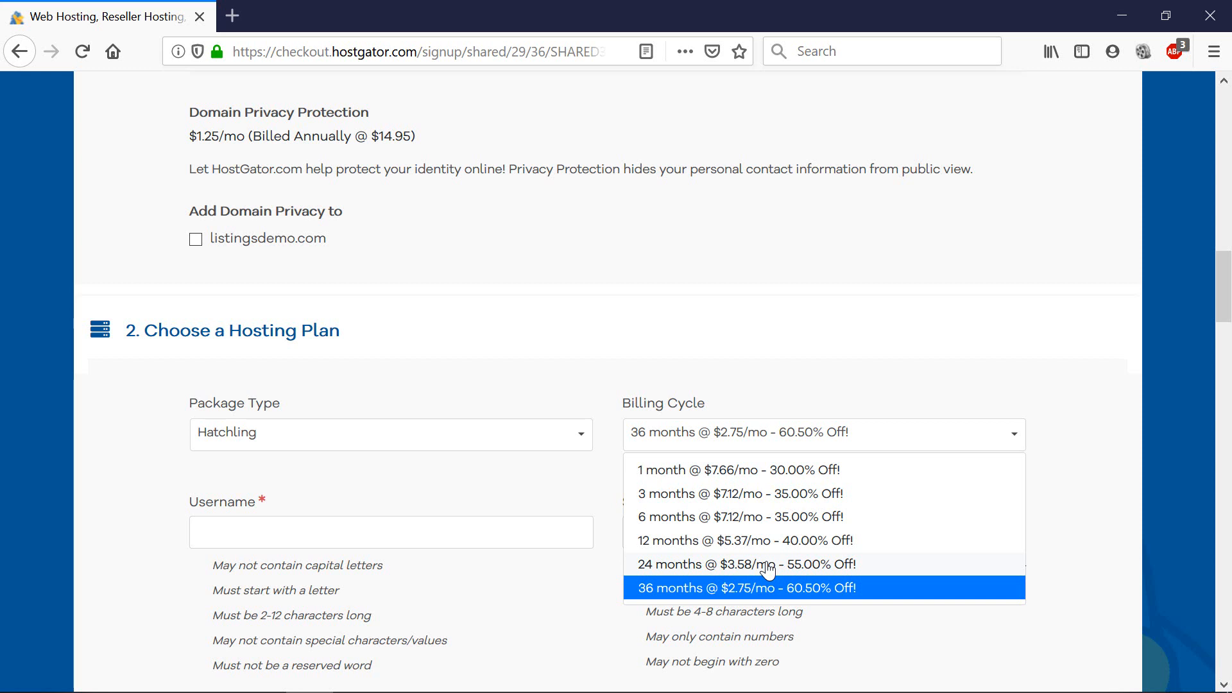
left_click(1057, 529)
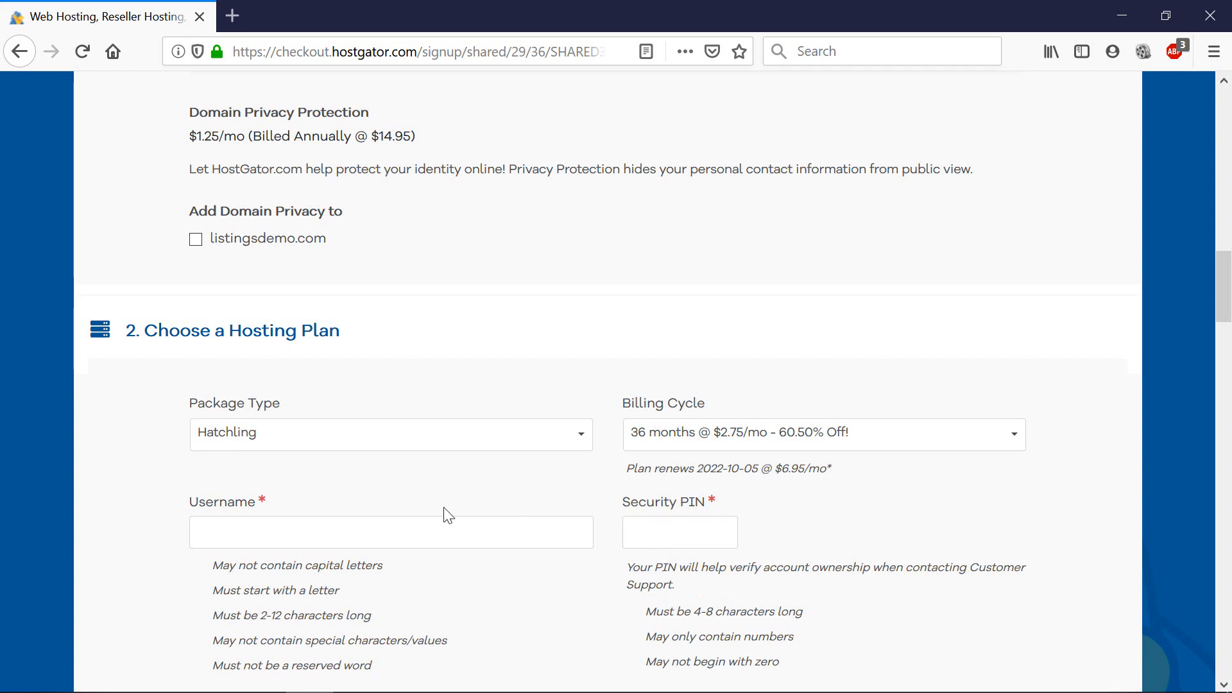
scroll(326, 517, "down", 3)
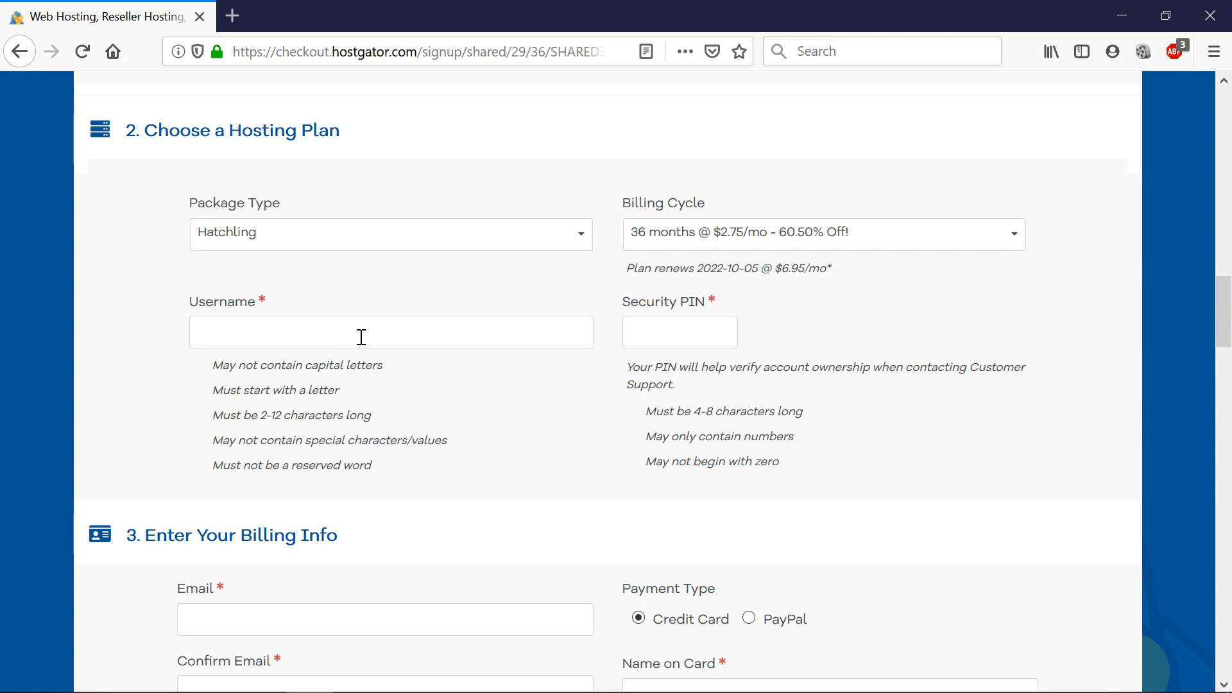
scroll(362, 336, "down", 6)
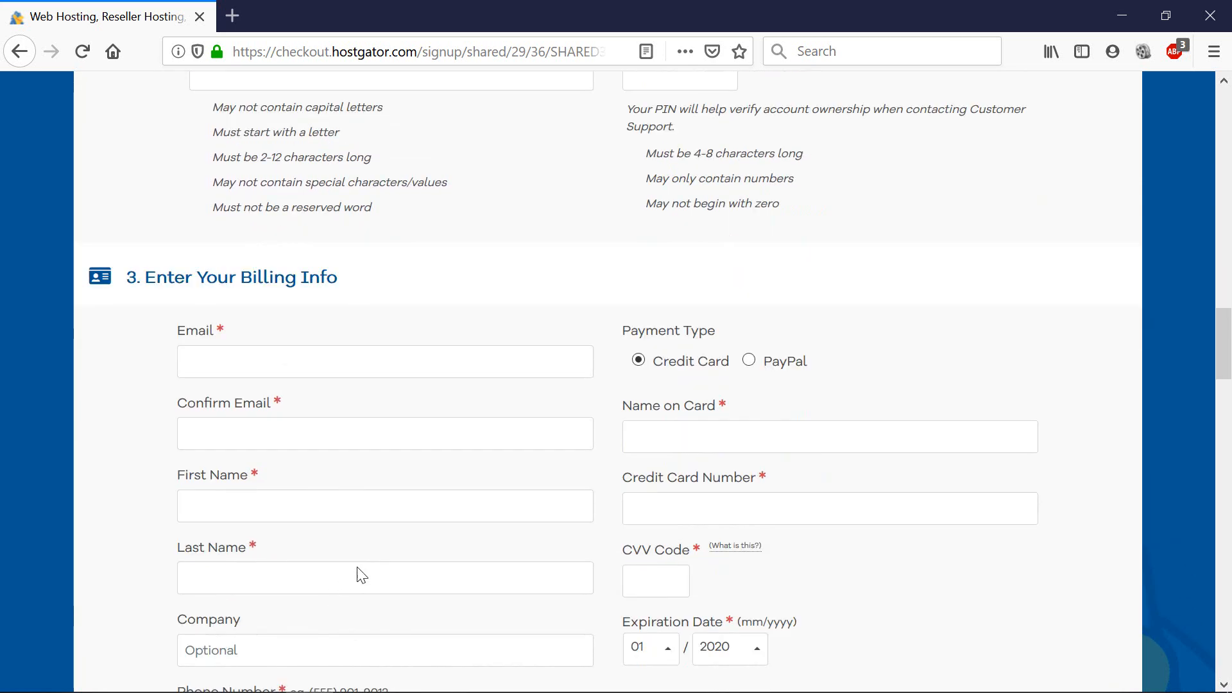
scroll(709, 398, "down", 10)
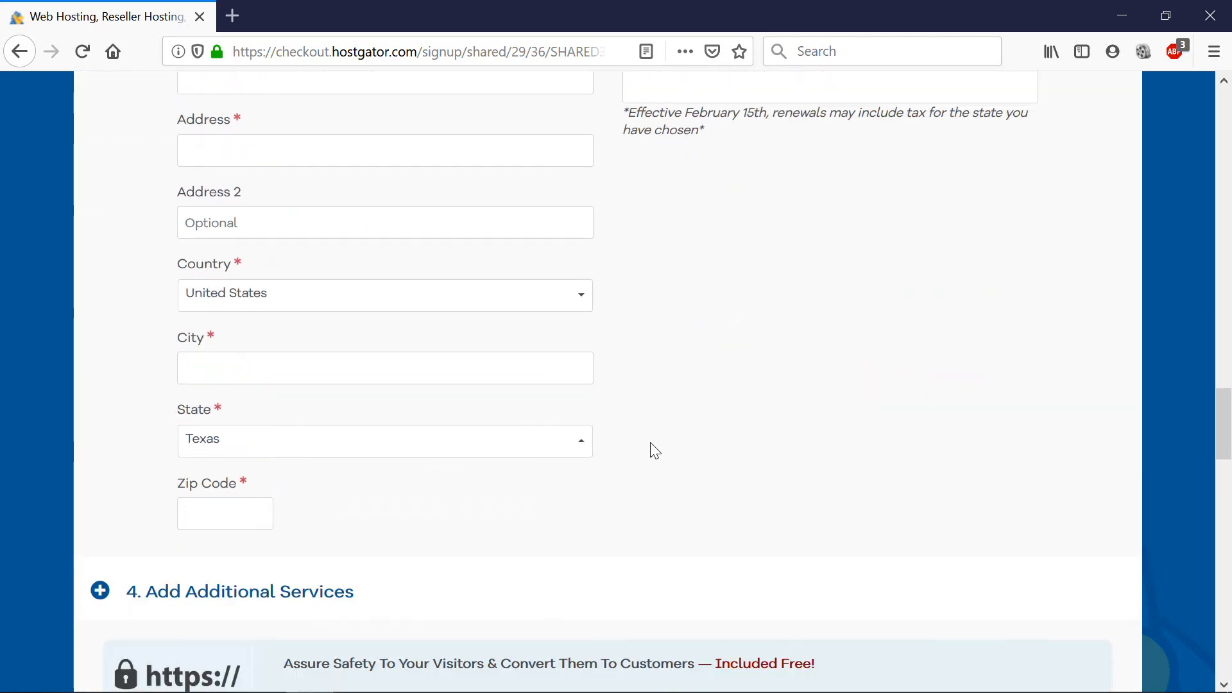
scroll(654, 451, "down", 5)
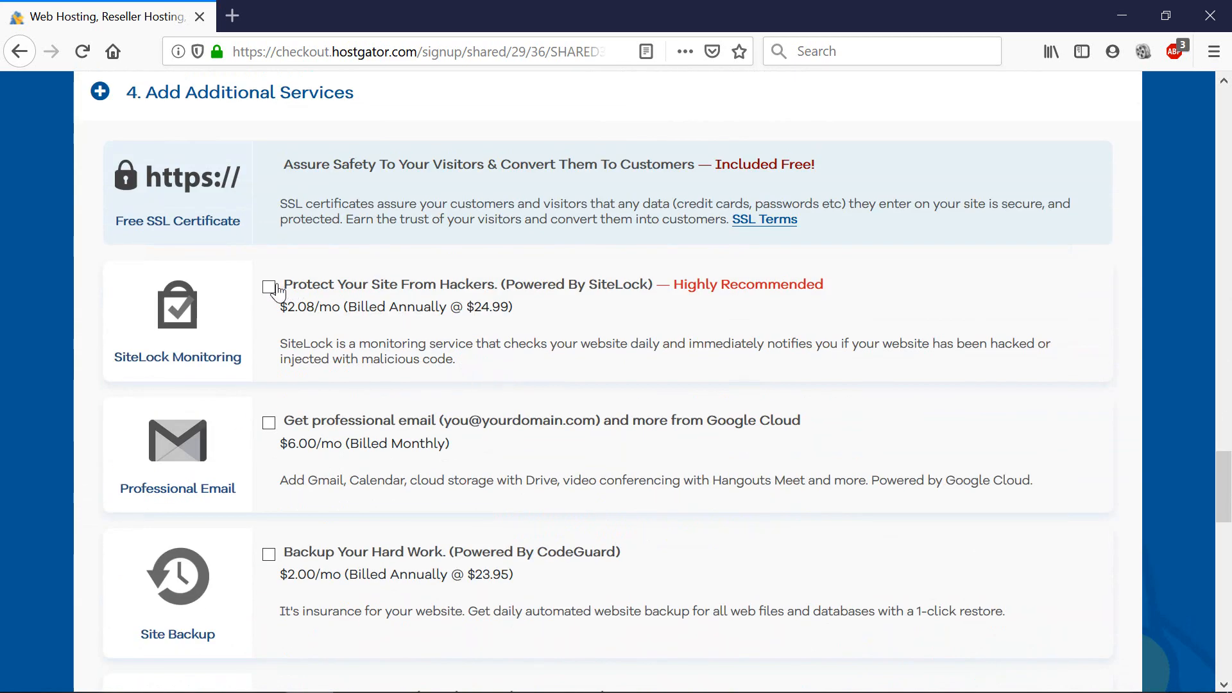
scroll(462, 365, "up", 15)
scroll(463, 363, "up", 5)
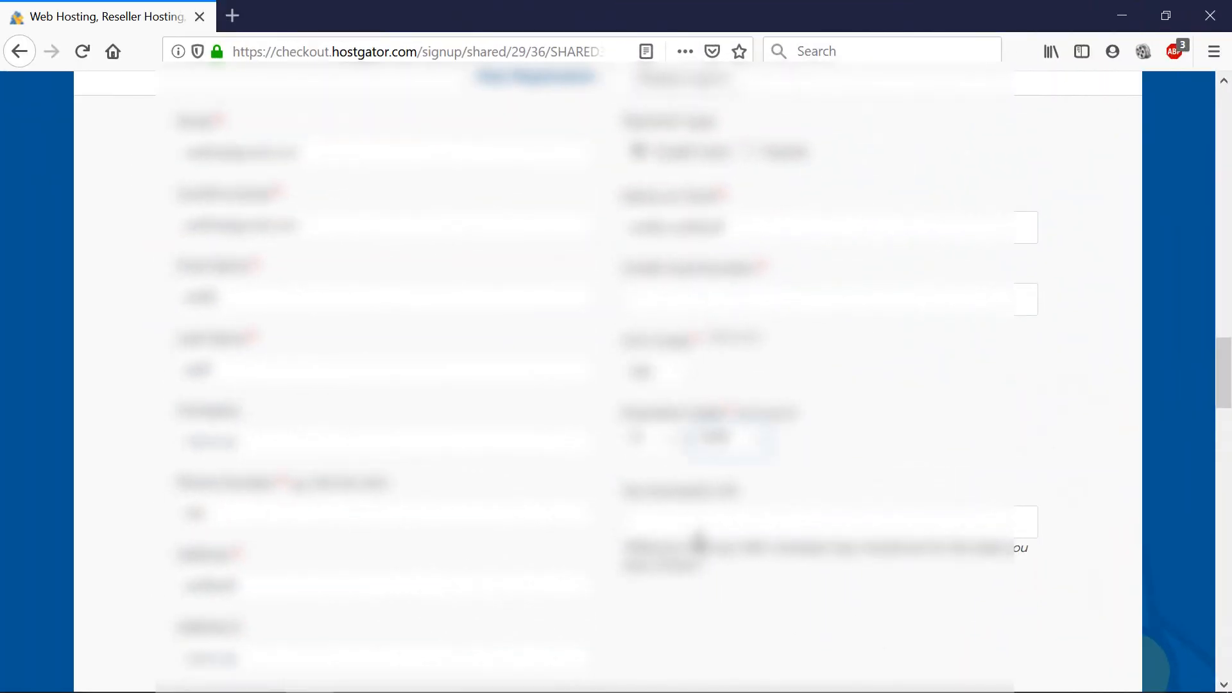
Review the order details and tick the Terms of Service agreement.
scroll(702, 549, "down", 10)
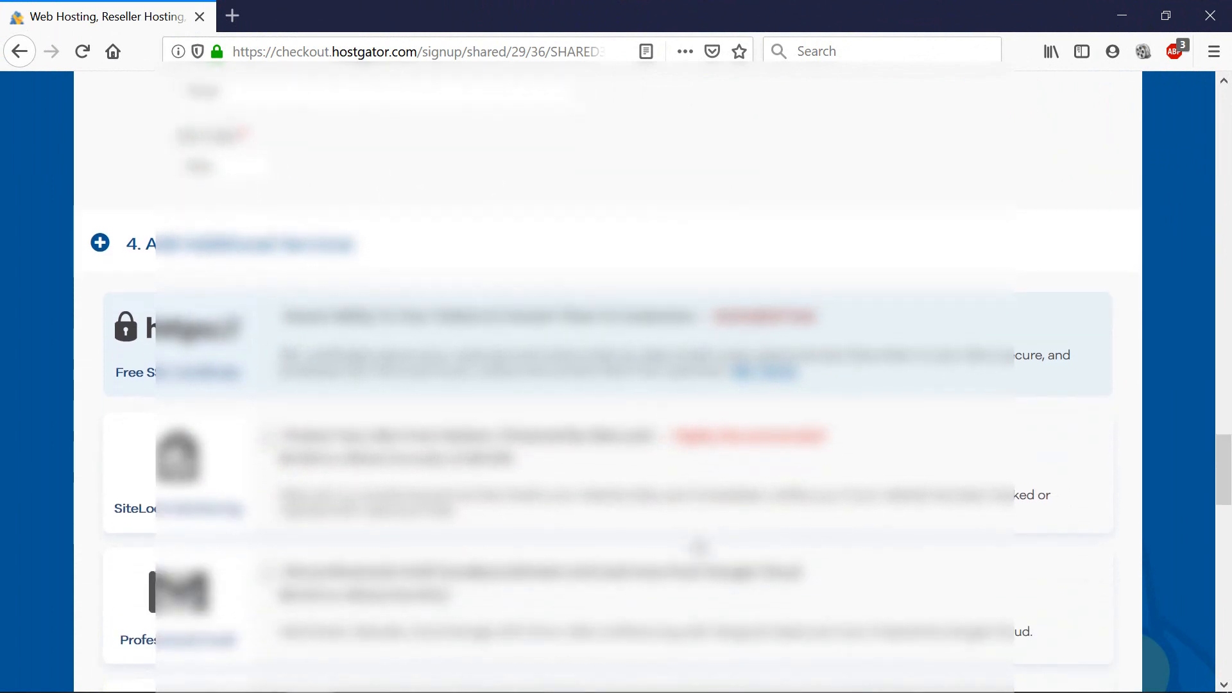
scroll(697, 547, "down", 2)
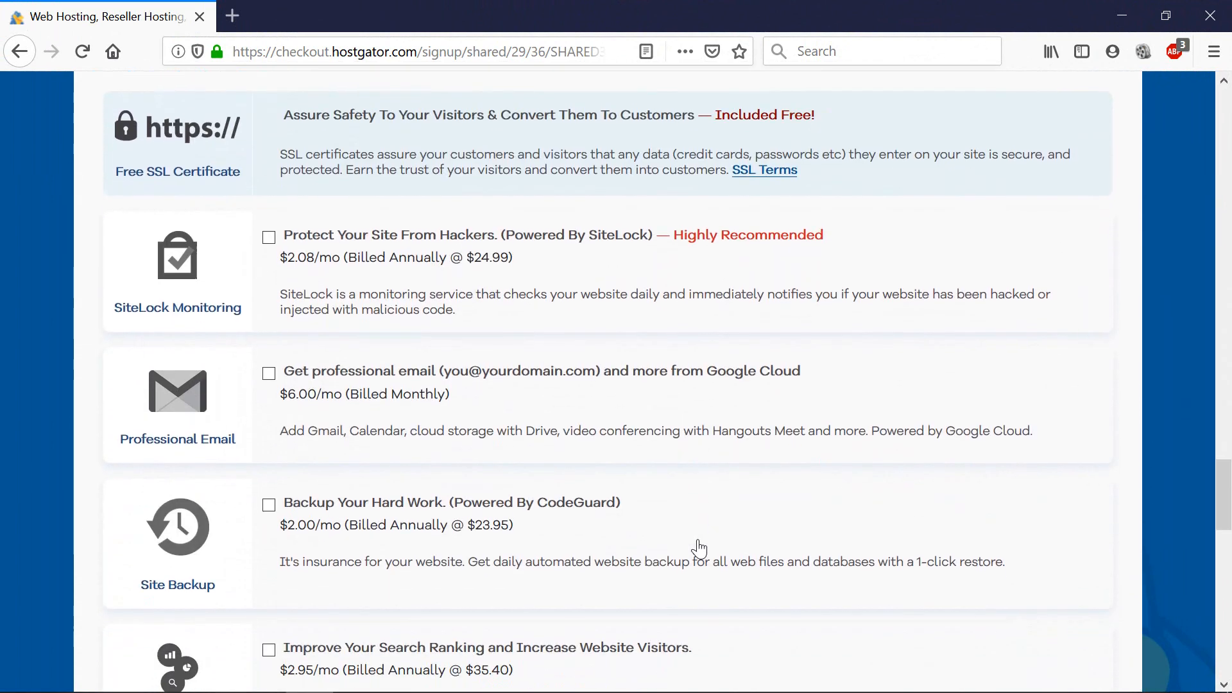
scroll(277, 205, "up", 2)
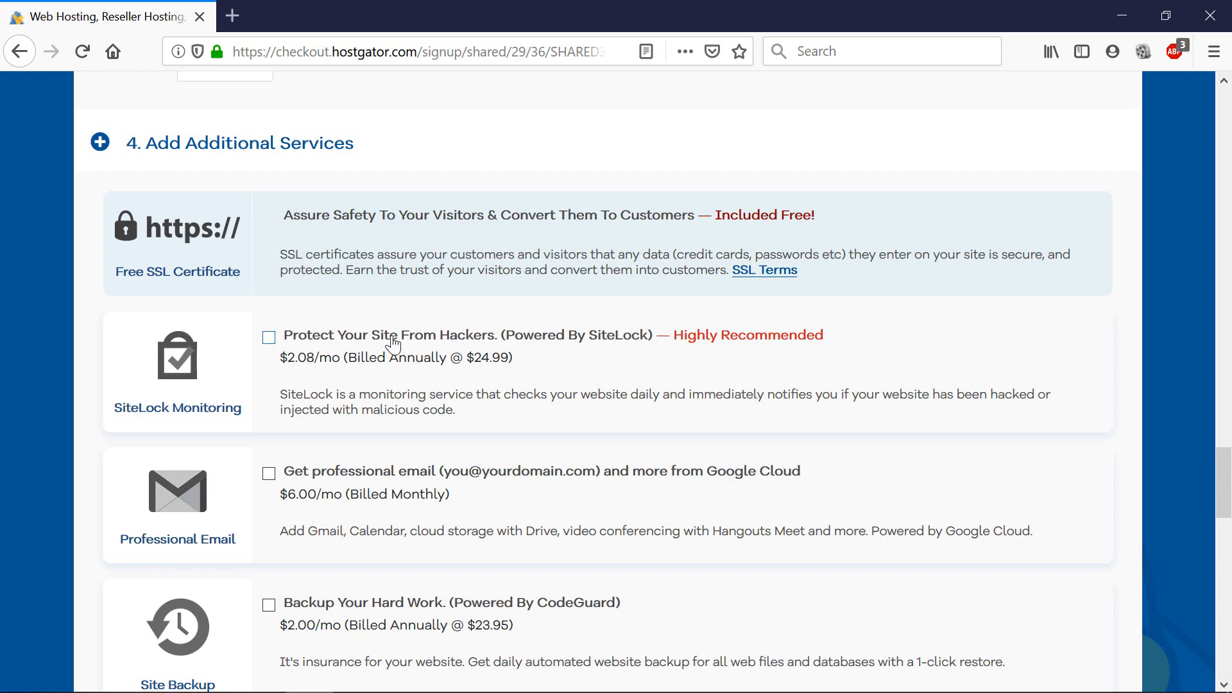
scroll(292, 256, "down", 2)
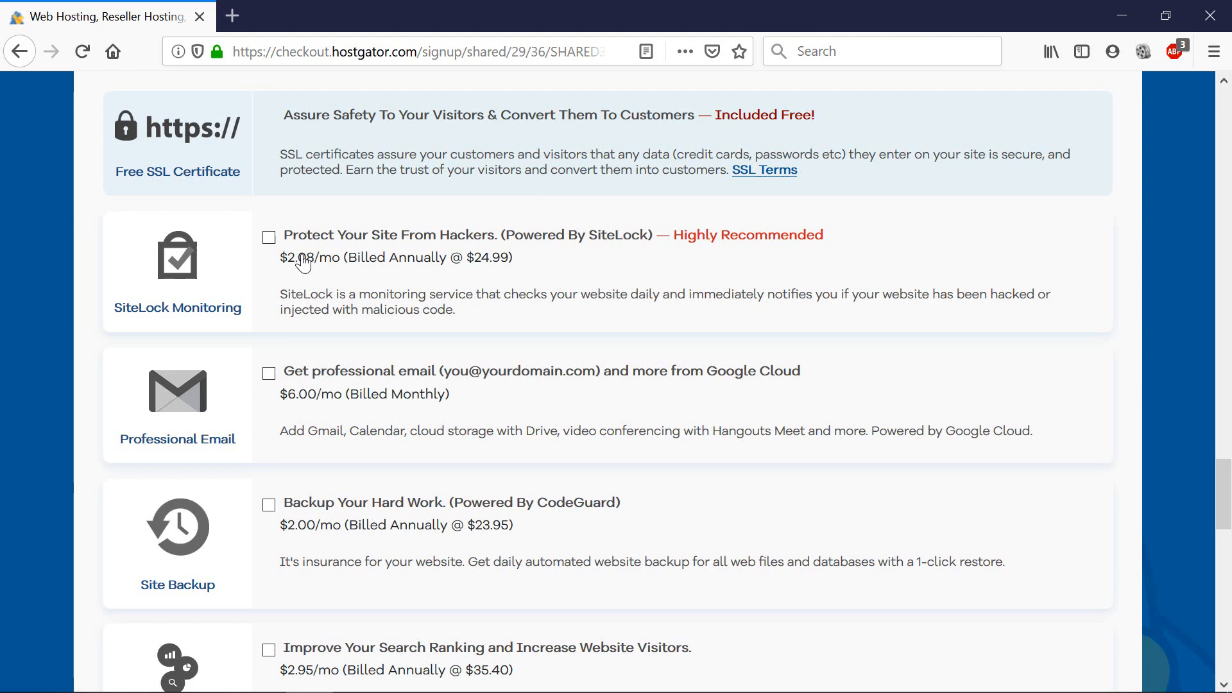
scroll(272, 379, "down", 2)
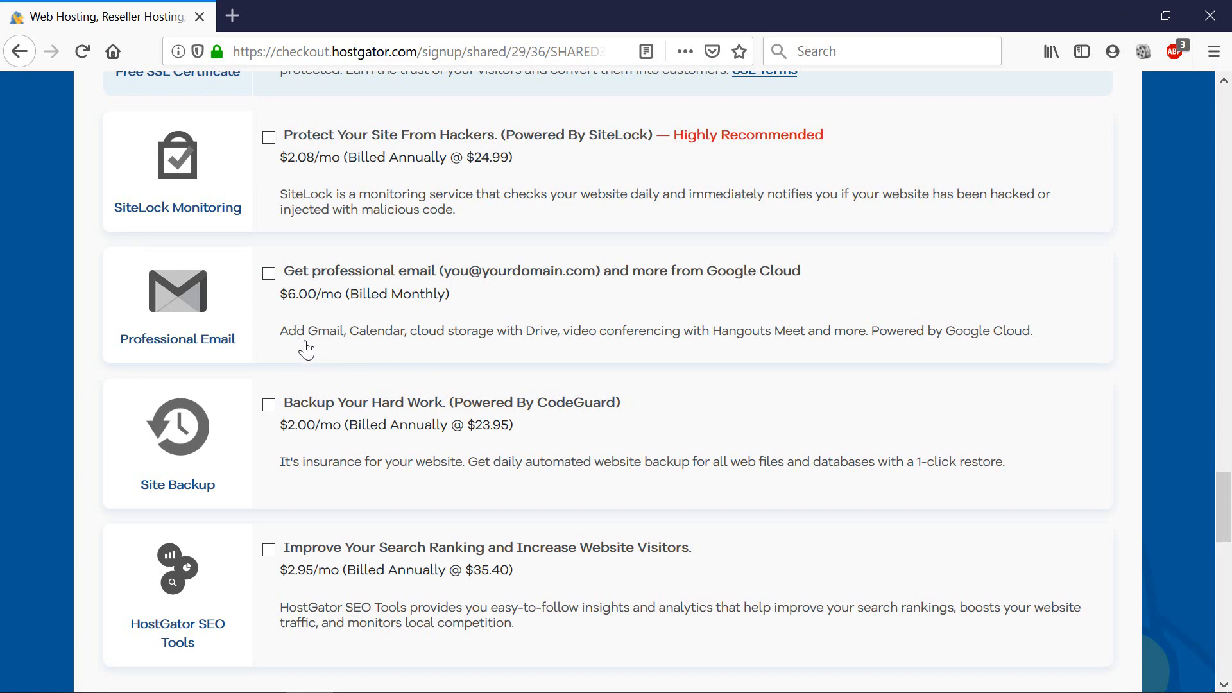
scroll(308, 349, "down", 3)
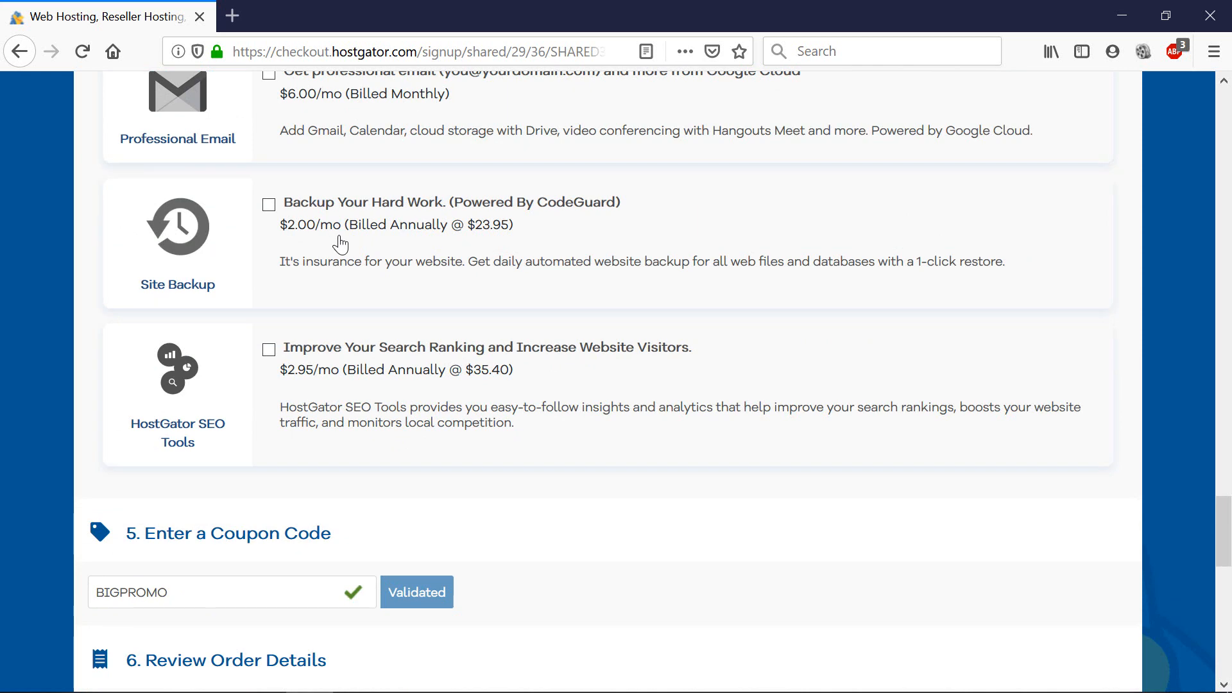
scroll(286, 242, "down", 2)
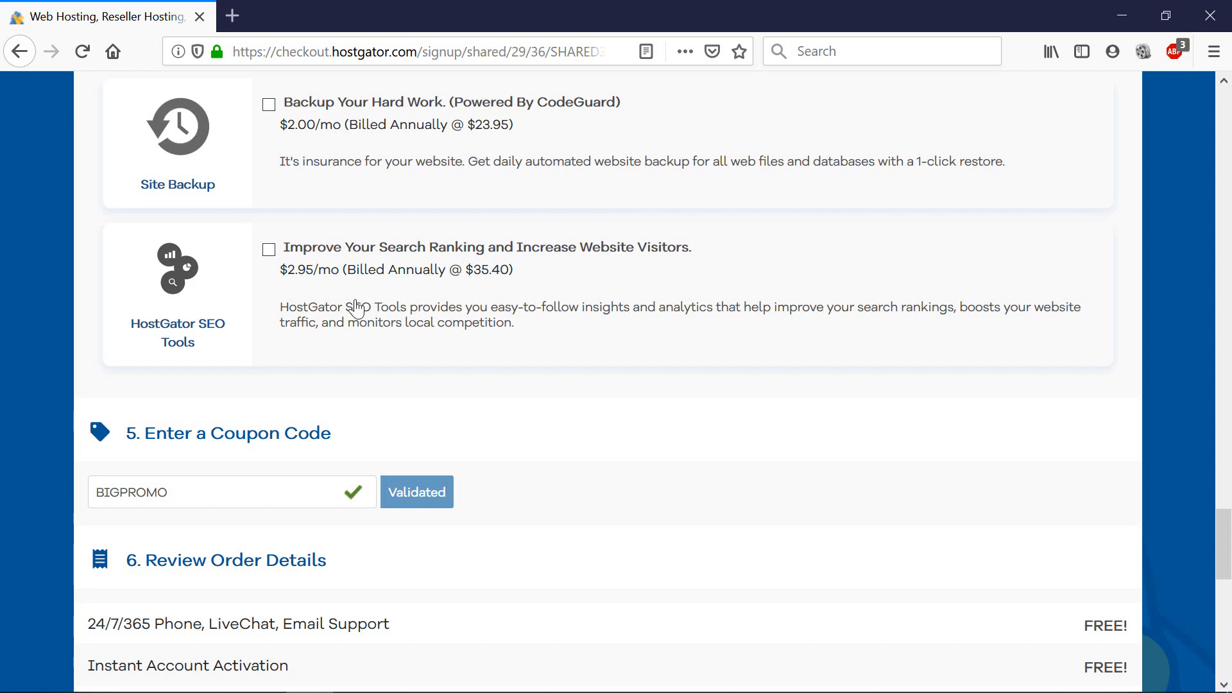
scroll(354, 308, "down", 3)
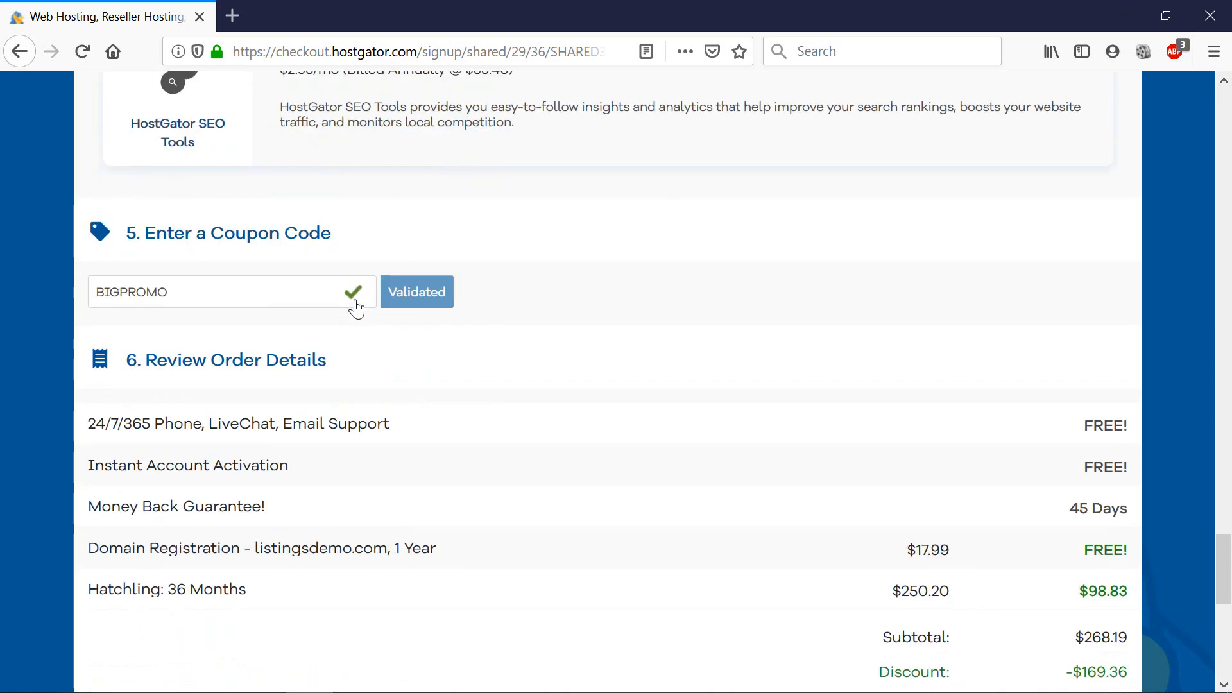
scroll(330, 333, "down", 2)
scroll(333, 333, "down", 2)
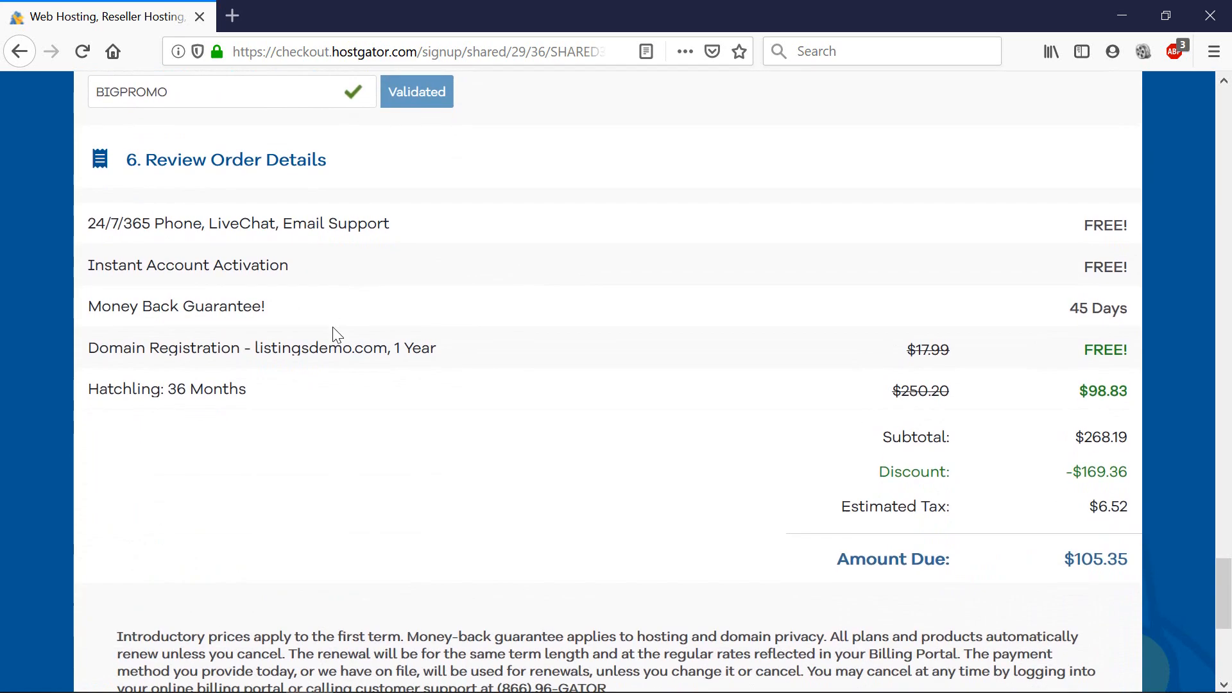
scroll(335, 335, "down", 2)
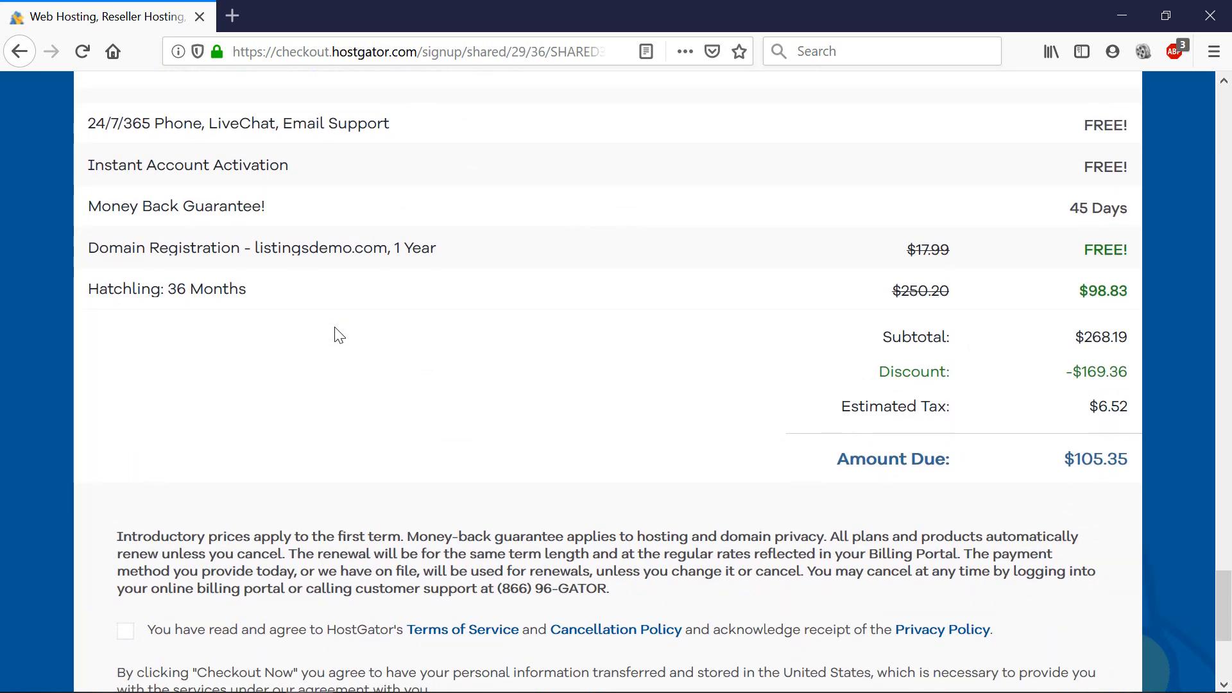
scroll(335, 335, "down", 2)
left_click(126, 536)
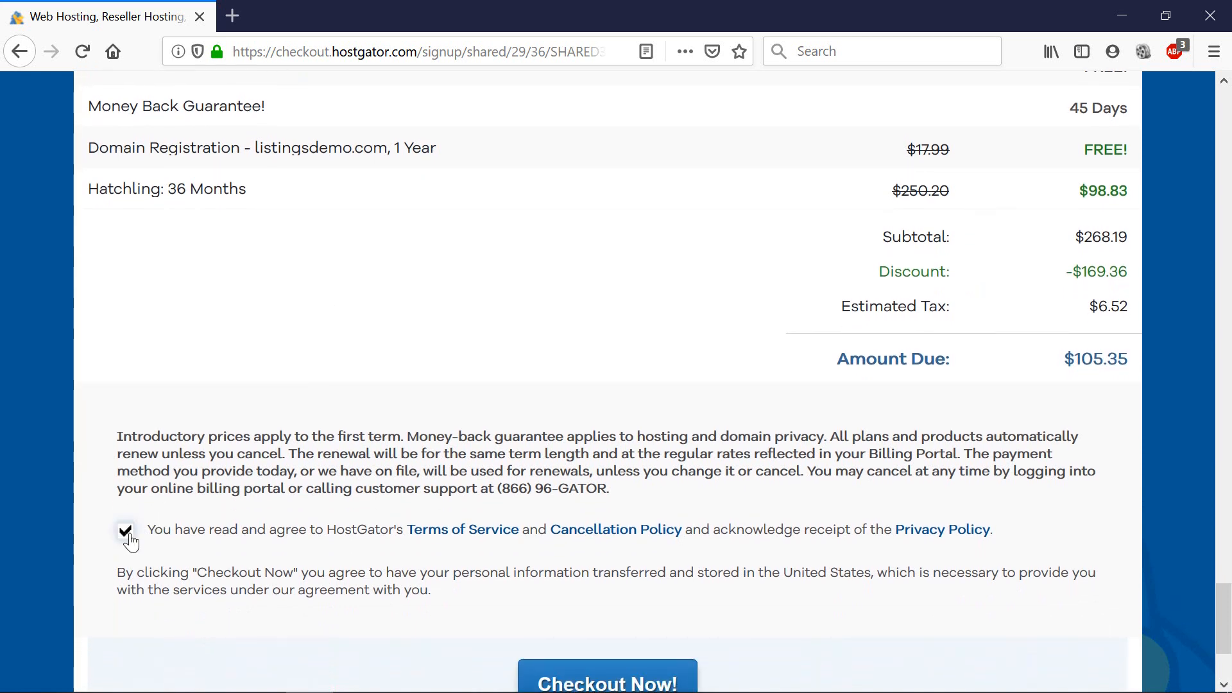
scroll(547, 585, "down", 2)
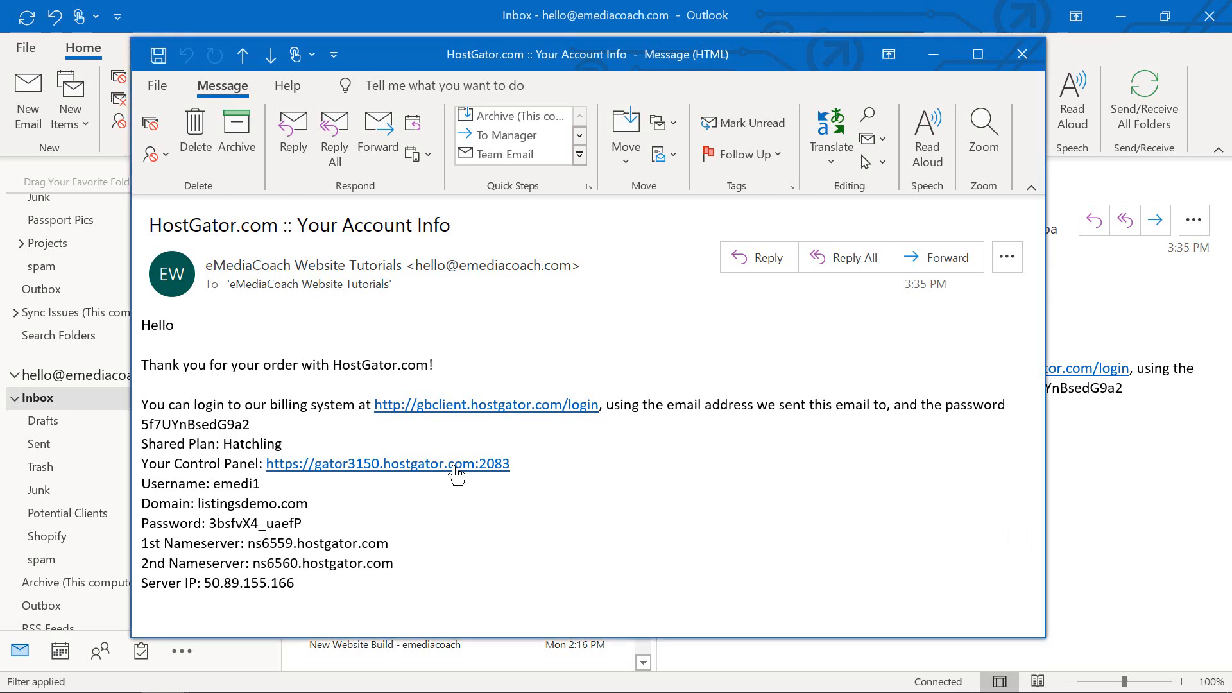
left_click_drag(510, 466, 269, 469)
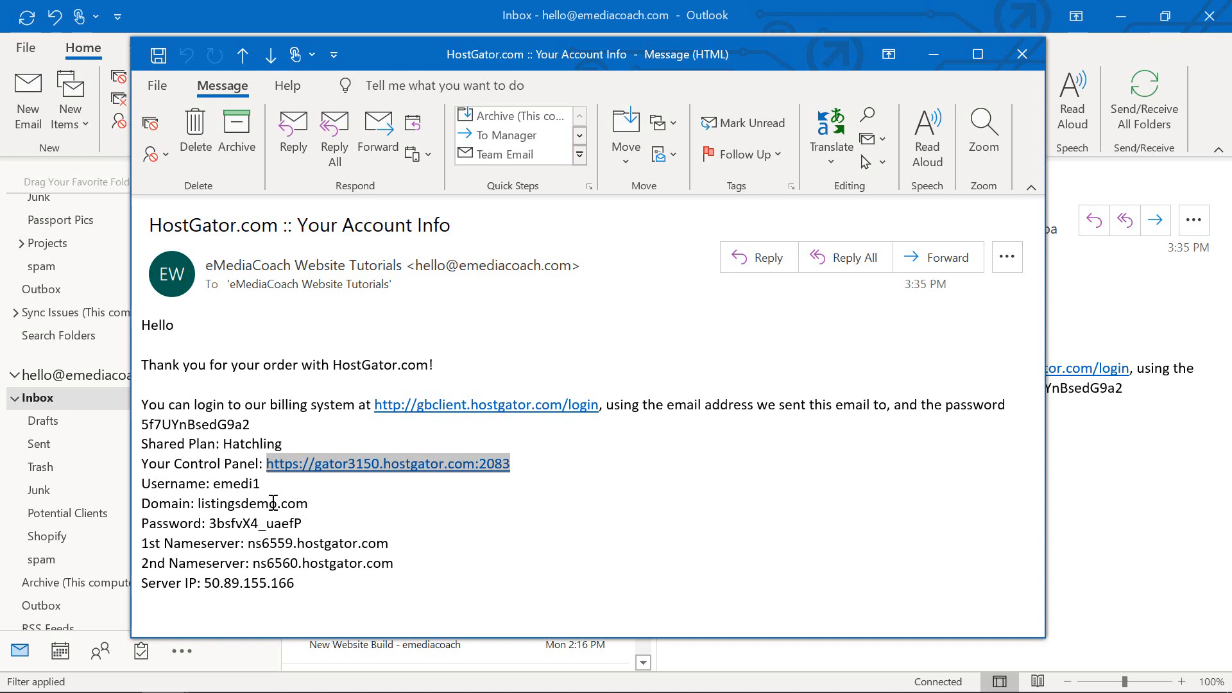
double_click(237, 482)
double_click(279, 523)
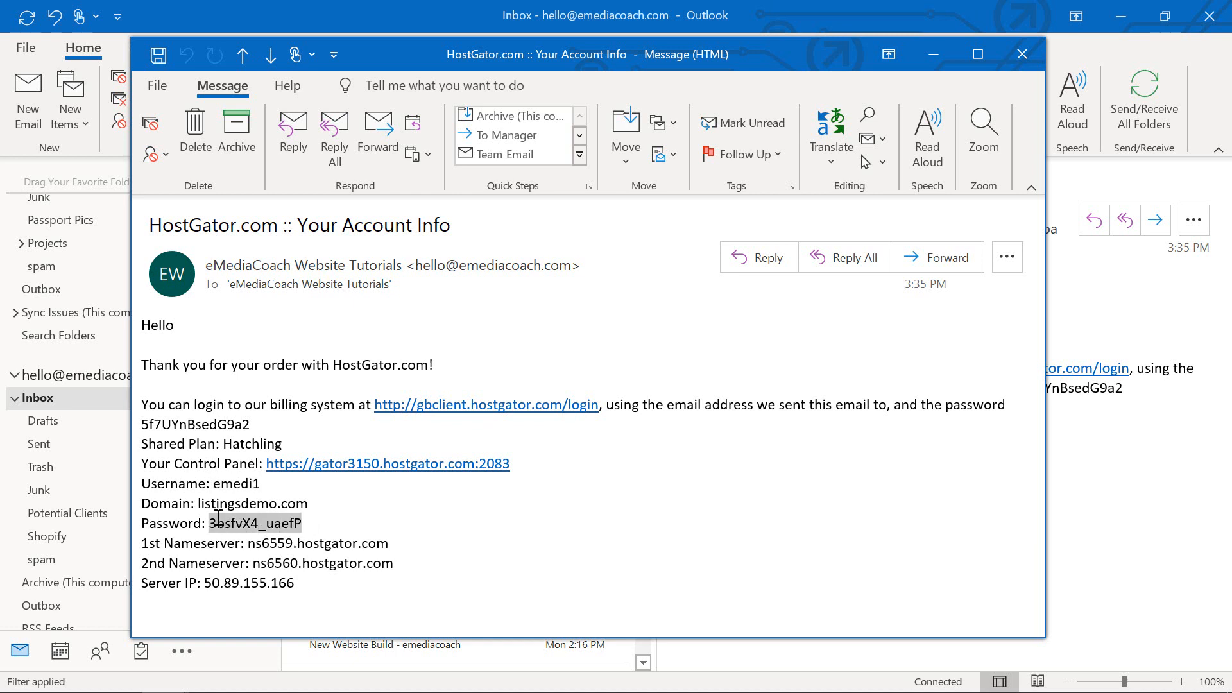
Open the cPanel login page and paste in the account username from the info email.
left_click(394, 475, "ctrl")
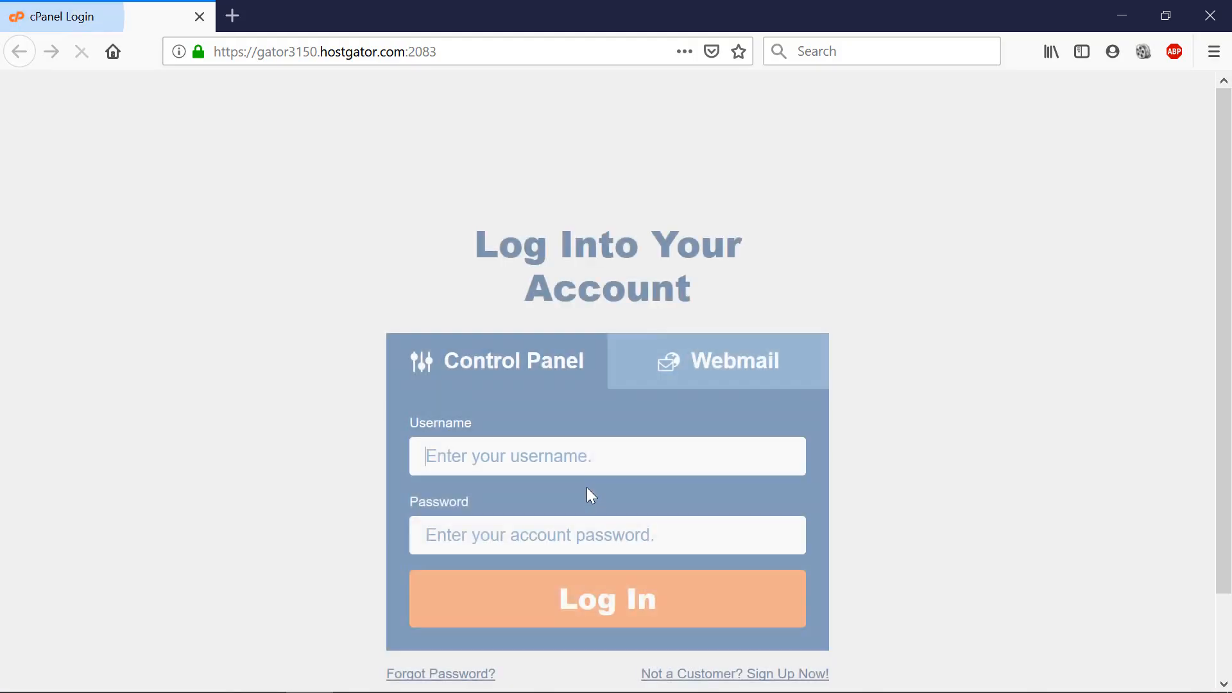
left_click(535, 454)
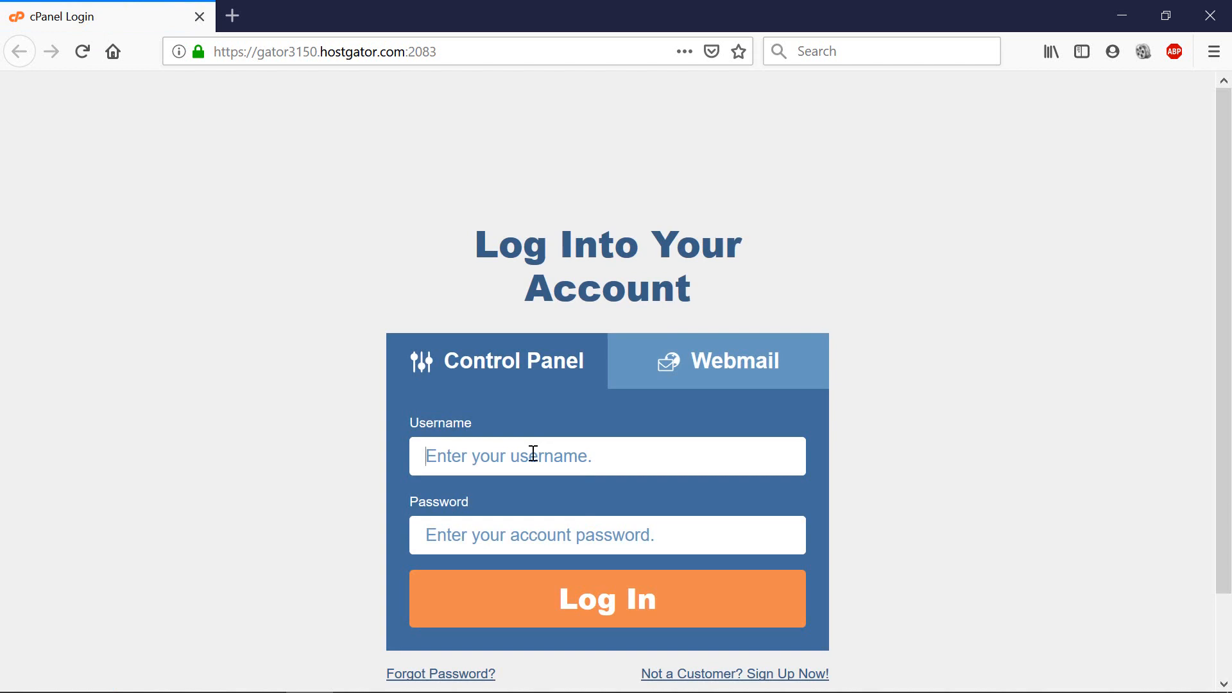
left_click(1122, 15)
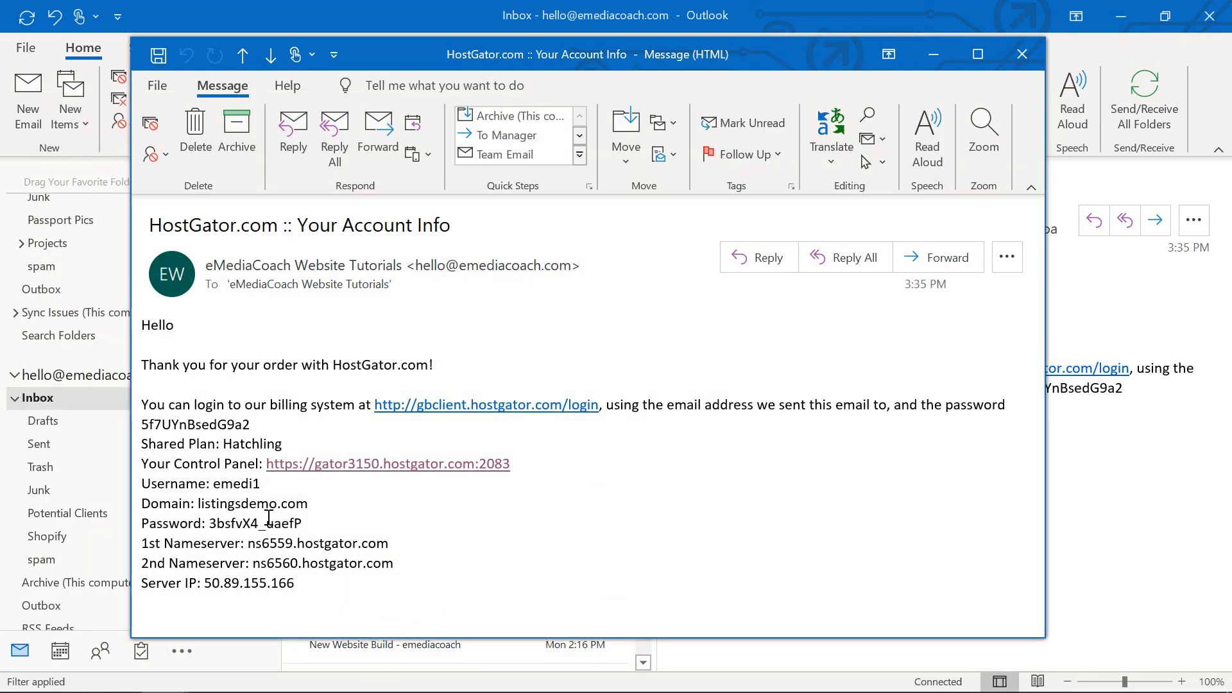
key("alt+Tab")
key("alt+Tab")
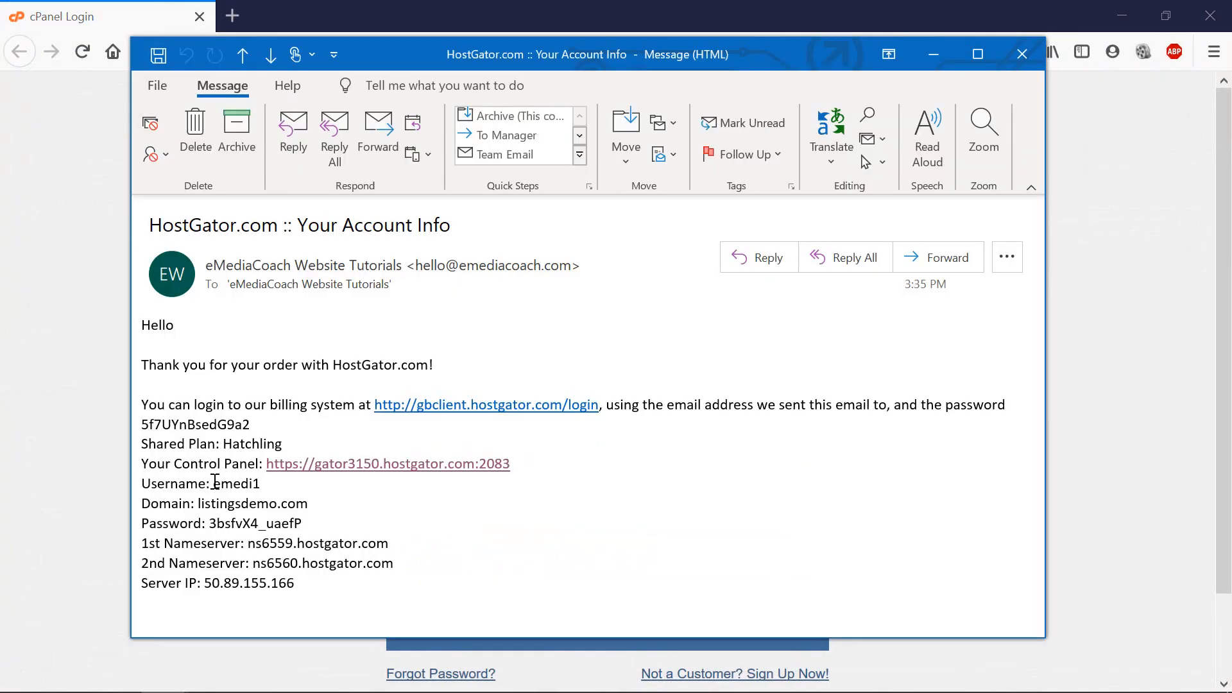
left_click_drag(213, 483, 261, 483)
right_click(262, 485)
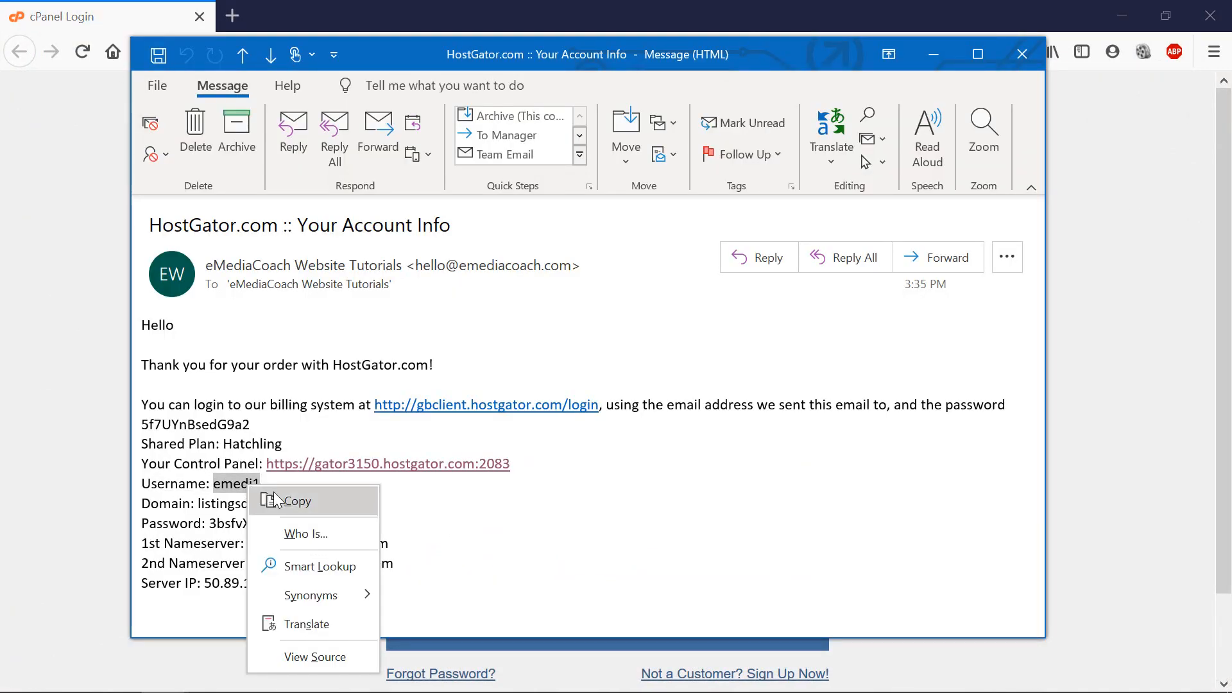
left_click(272, 498)
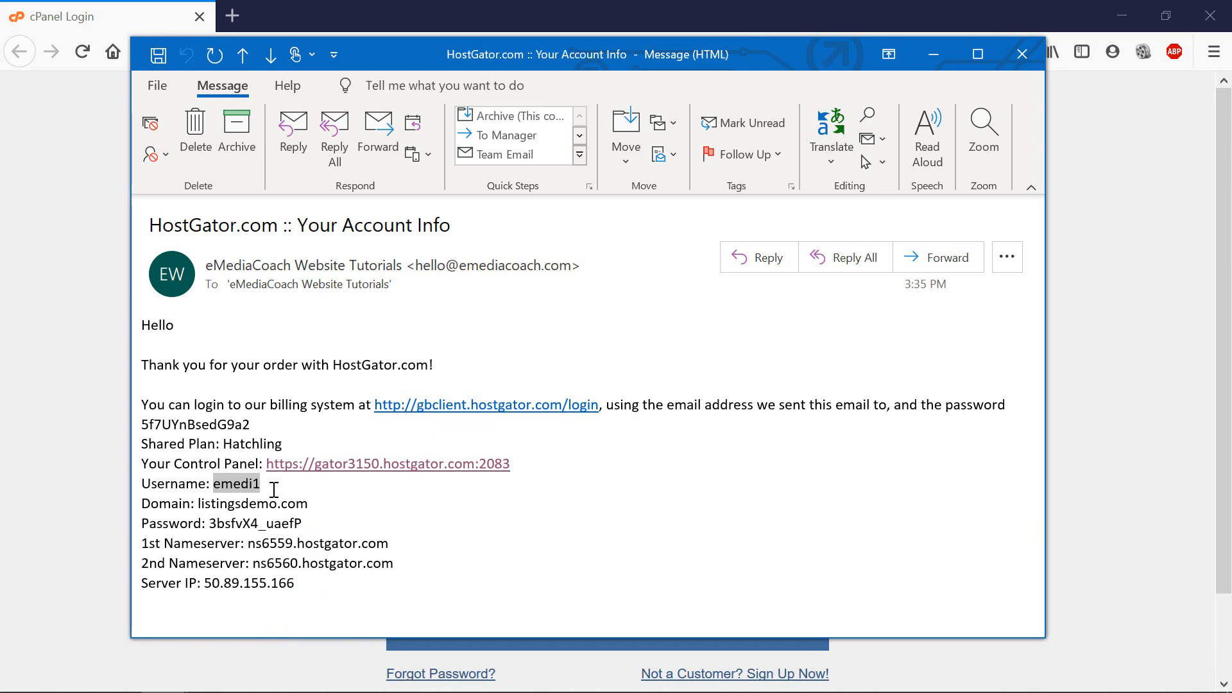
key("alt+Tab")
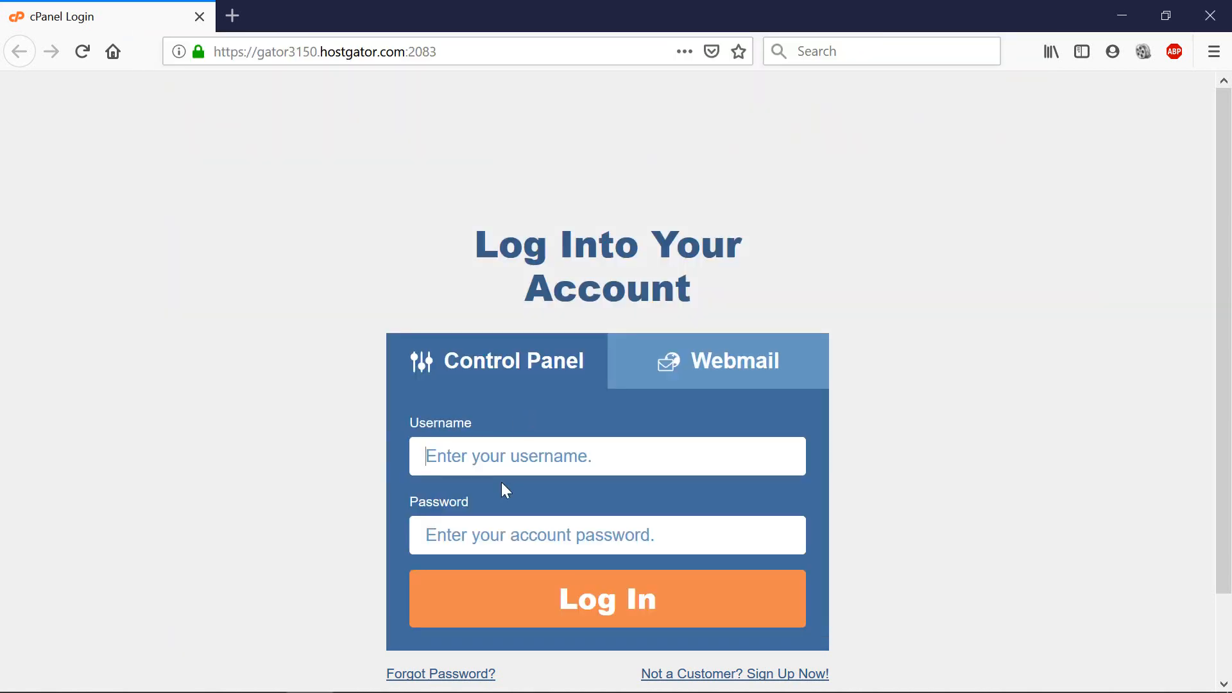
right_click(503, 483)
right_click(458, 467)
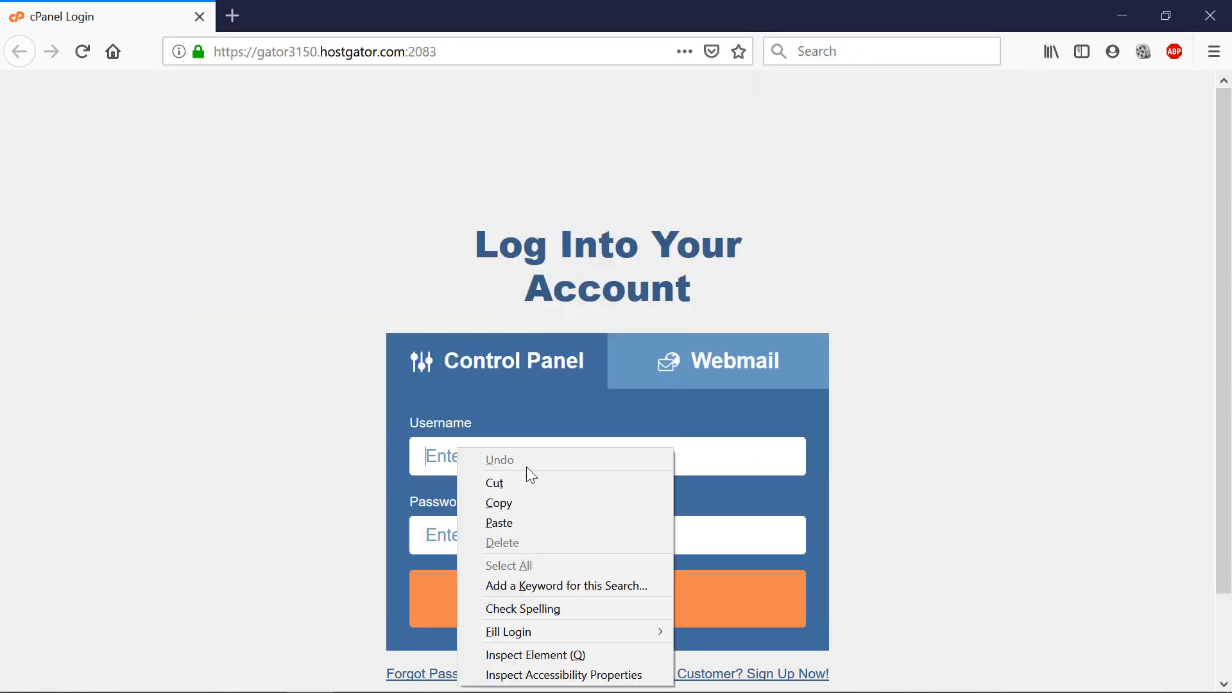
left_click(526, 522)
Paste the account password from the email and log into cPanel.
key("alt+Tab")
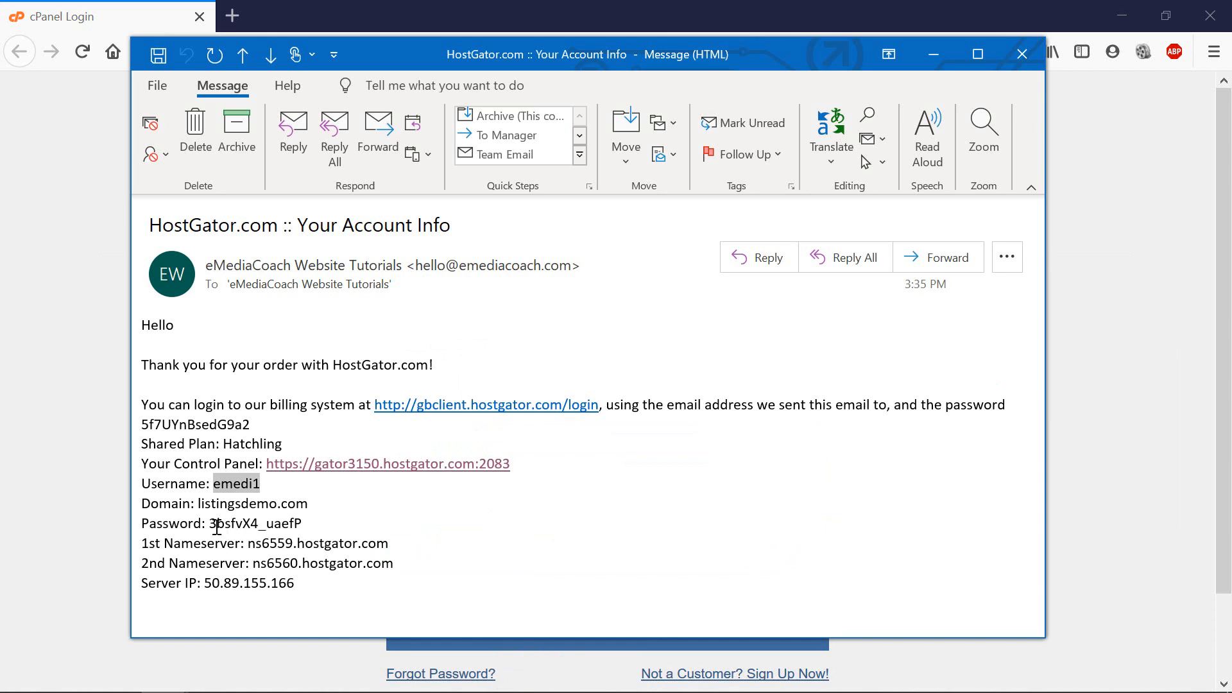
left_click_drag(211, 525, 306, 524)
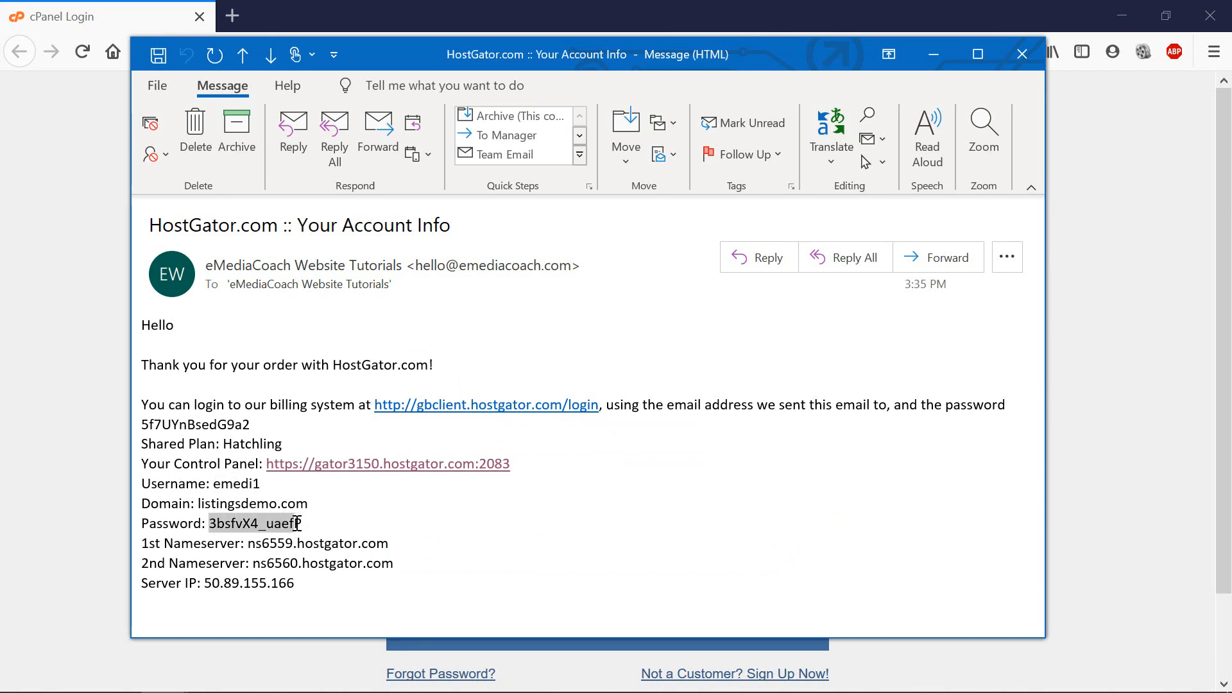
right_click(301, 524)
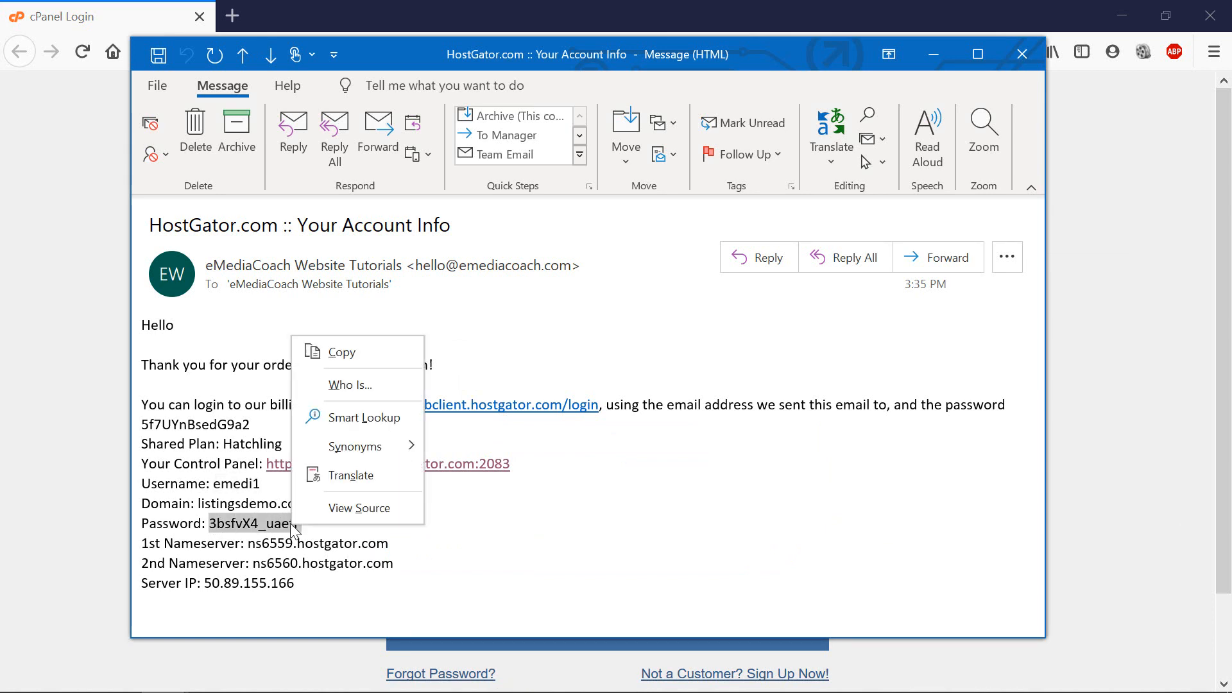
left_click(358, 359)
key("alt+Tab")
right_click(493, 534)
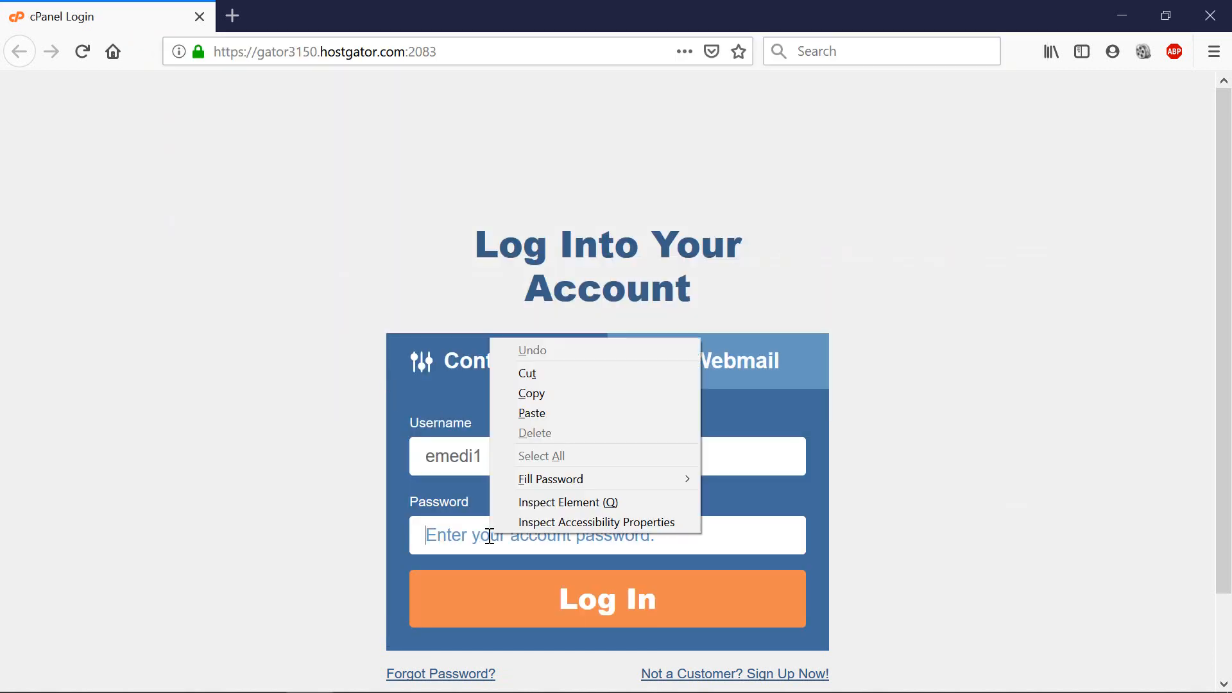
left_click(545, 412)
left_click(610, 610)
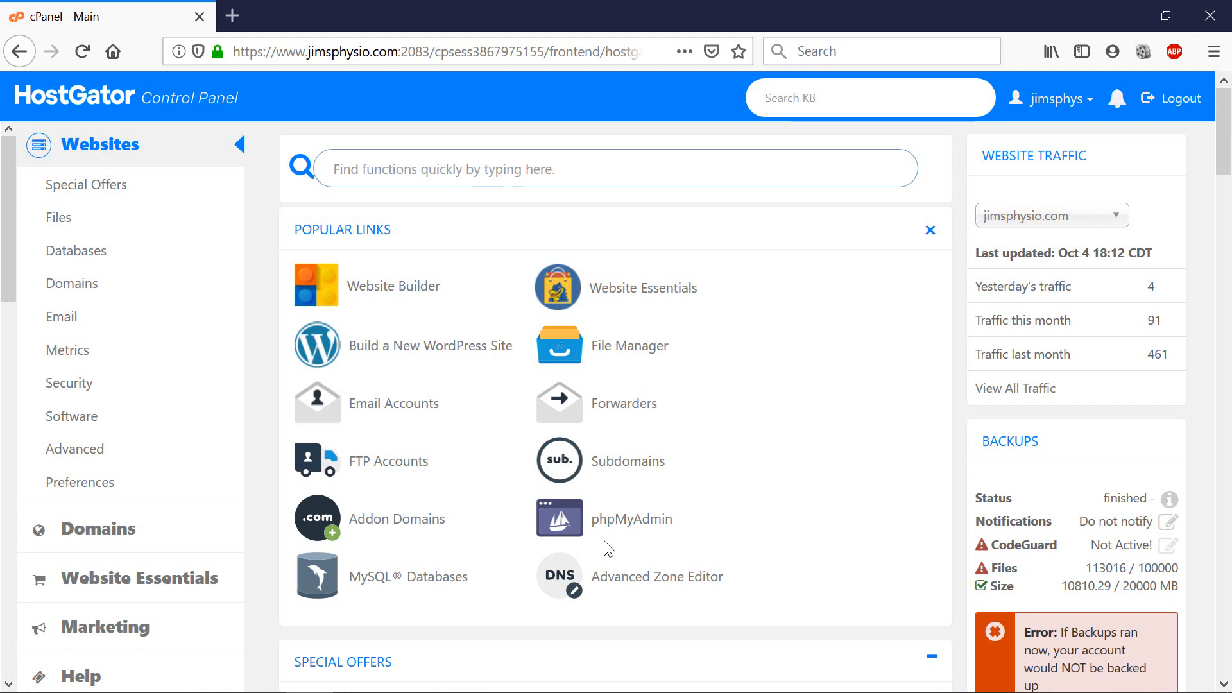
Open QuickInstall and pick WordPress from the Marketplace Site Builders & CMS list.
middle_click(448, 354)
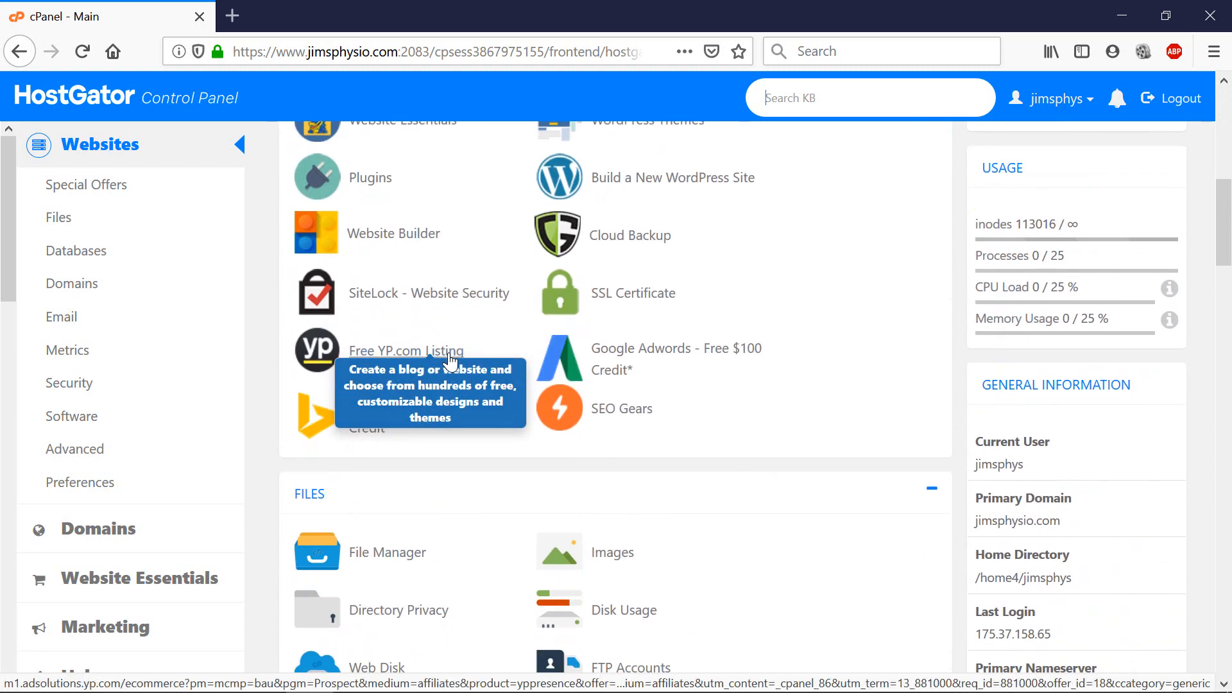
scroll(449, 354, "down", 15)
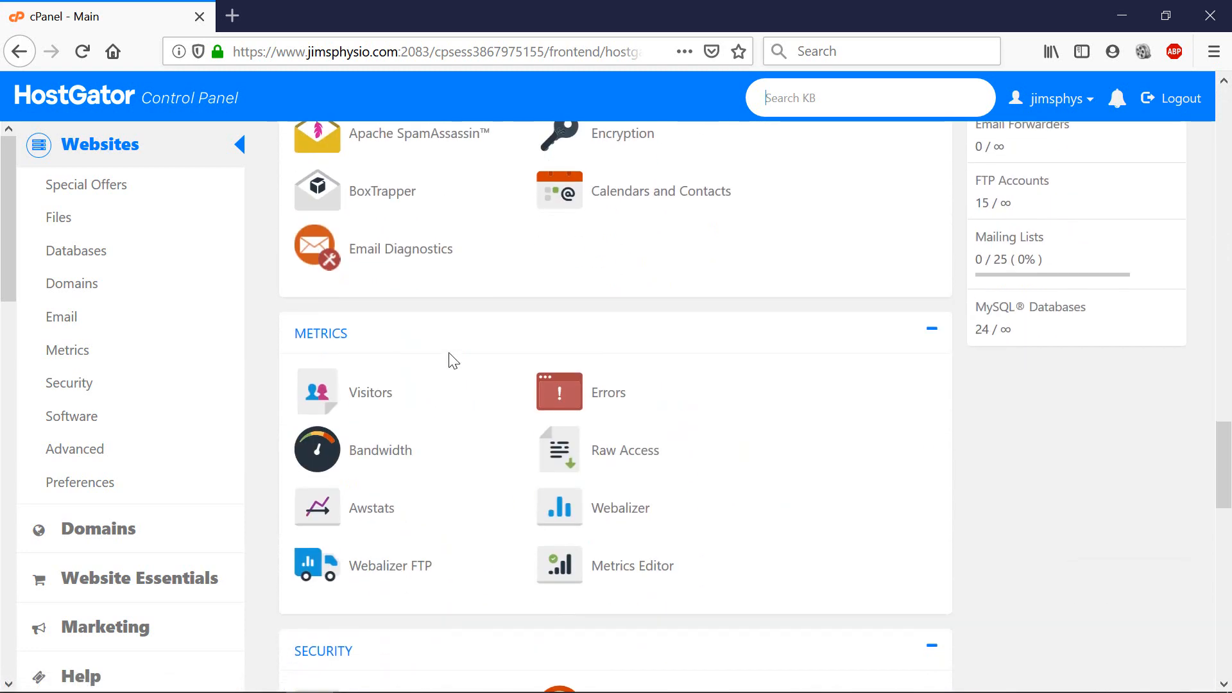
scroll(442, 363, "down", 5)
scroll(442, 359, "up", 2)
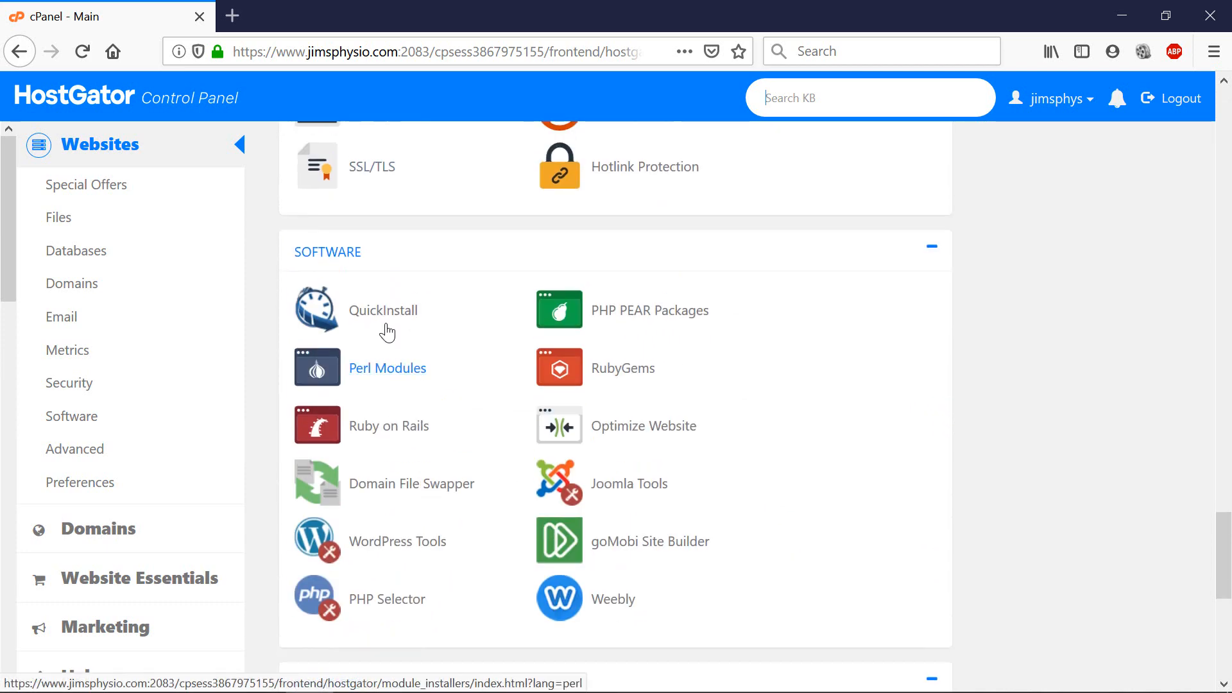
left_click(389, 321)
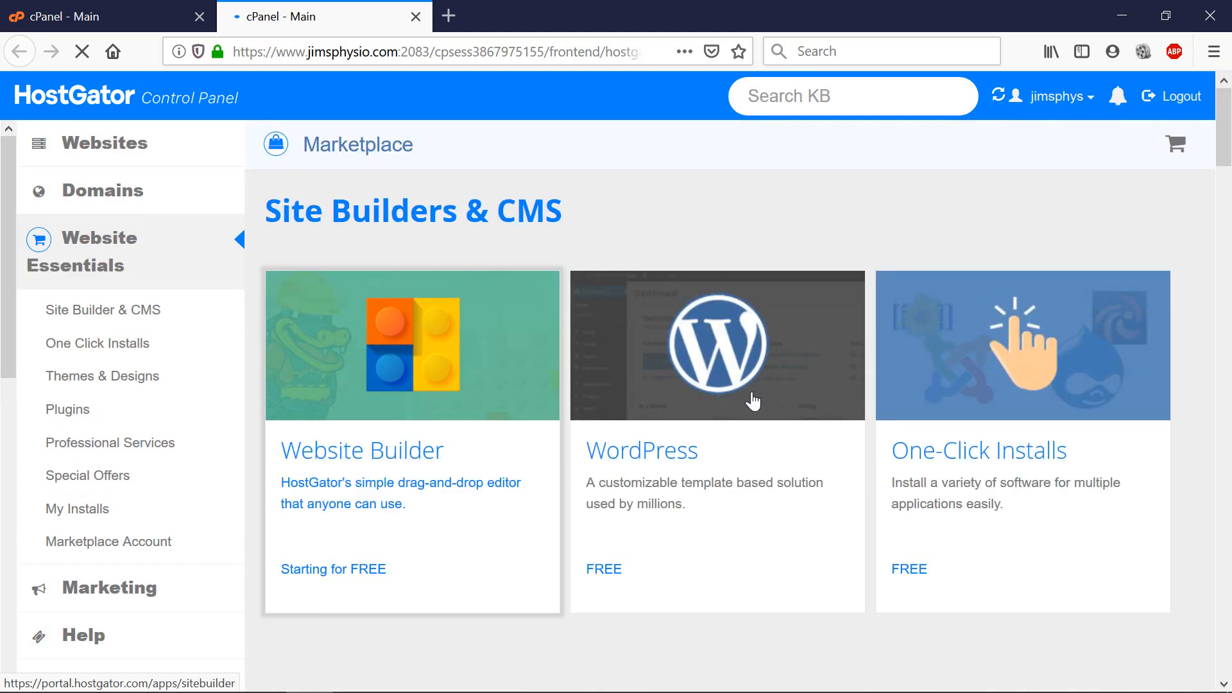
left_click(751, 398)
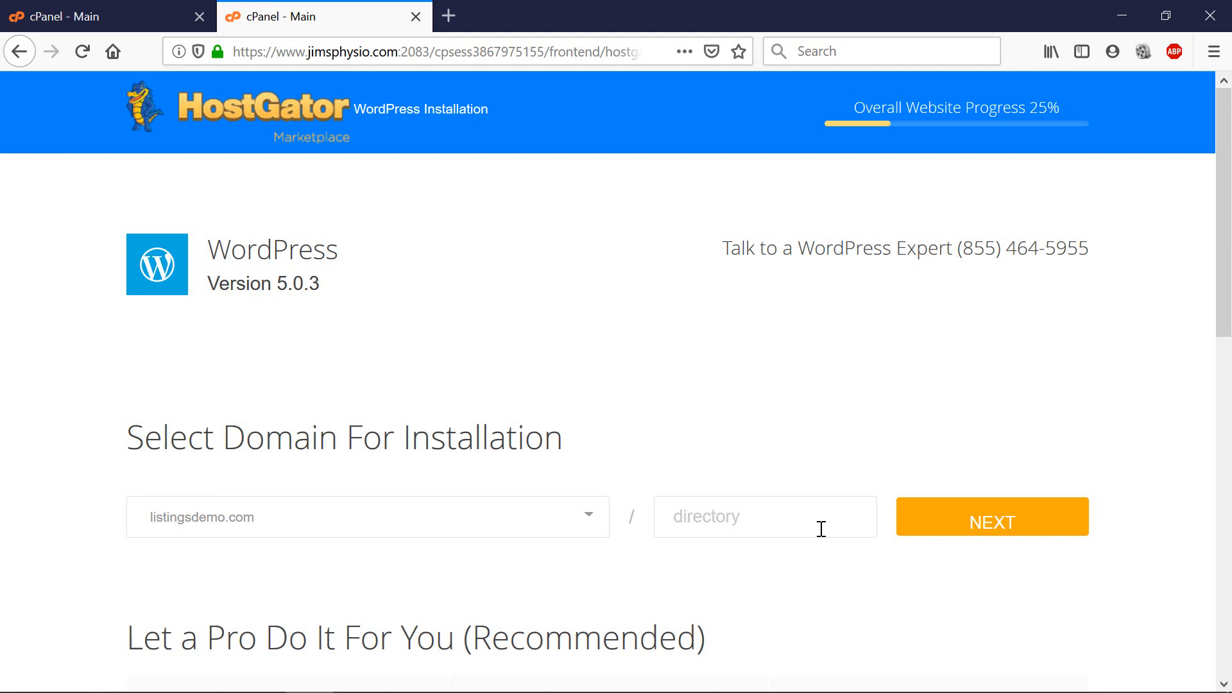
scroll(821, 529, "down", 2)
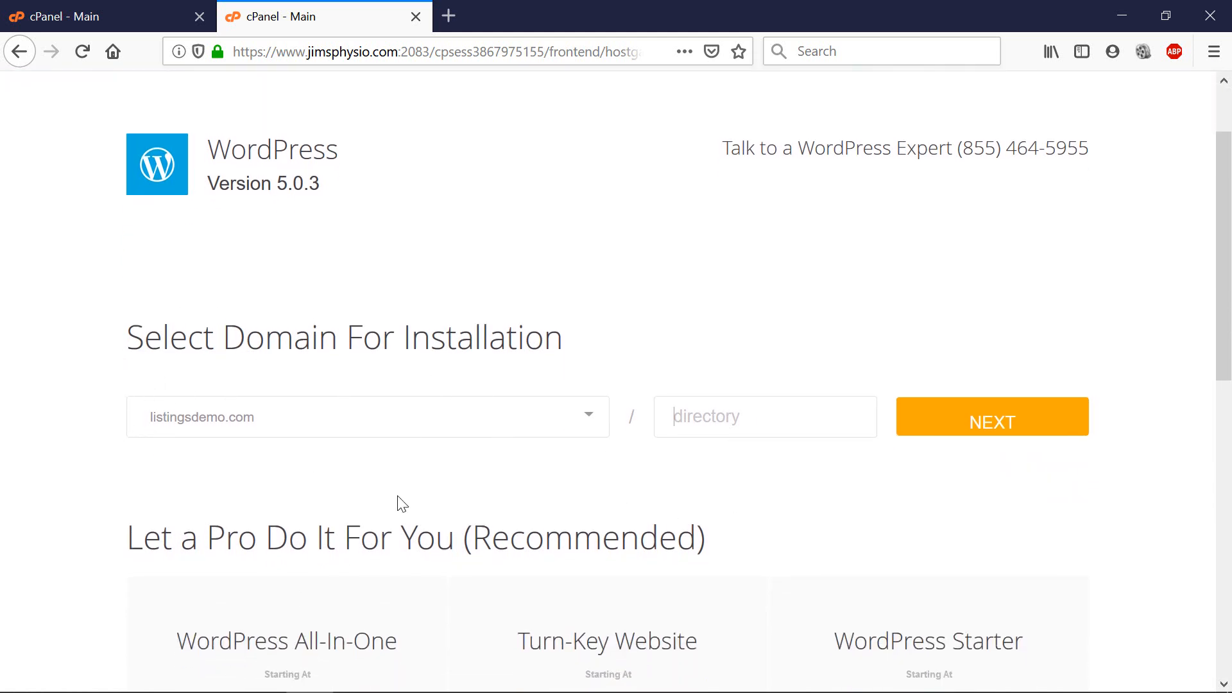
left_click(985, 425)
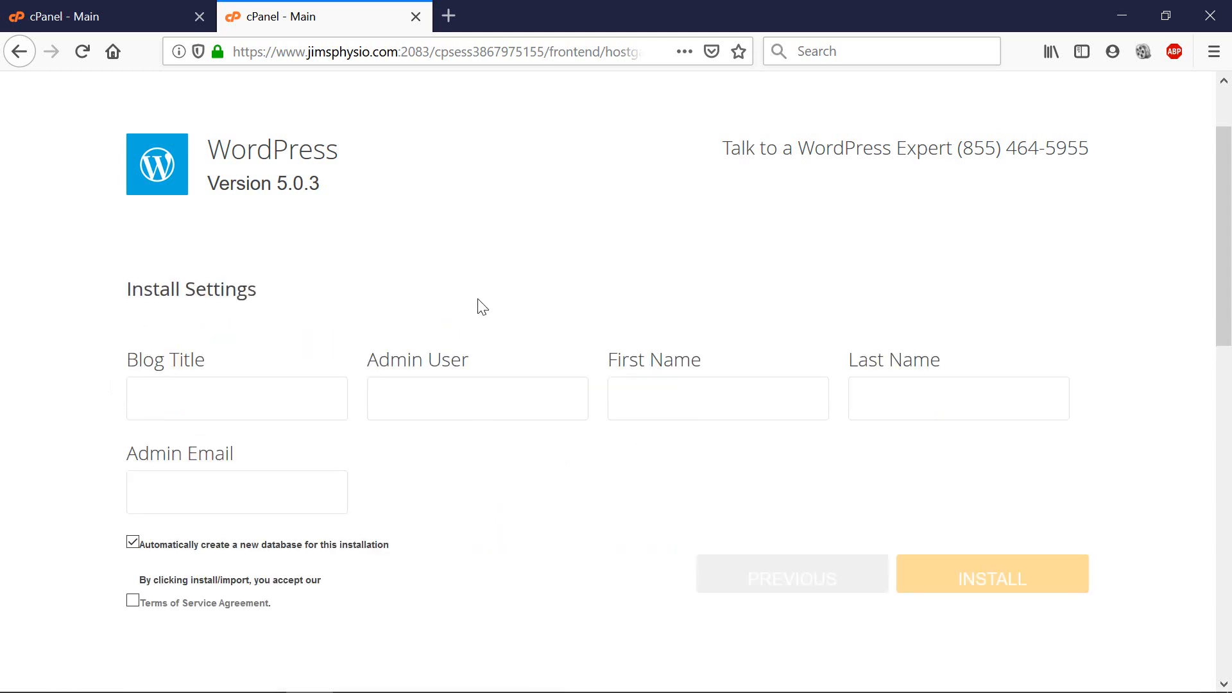
left_click(19, 52)
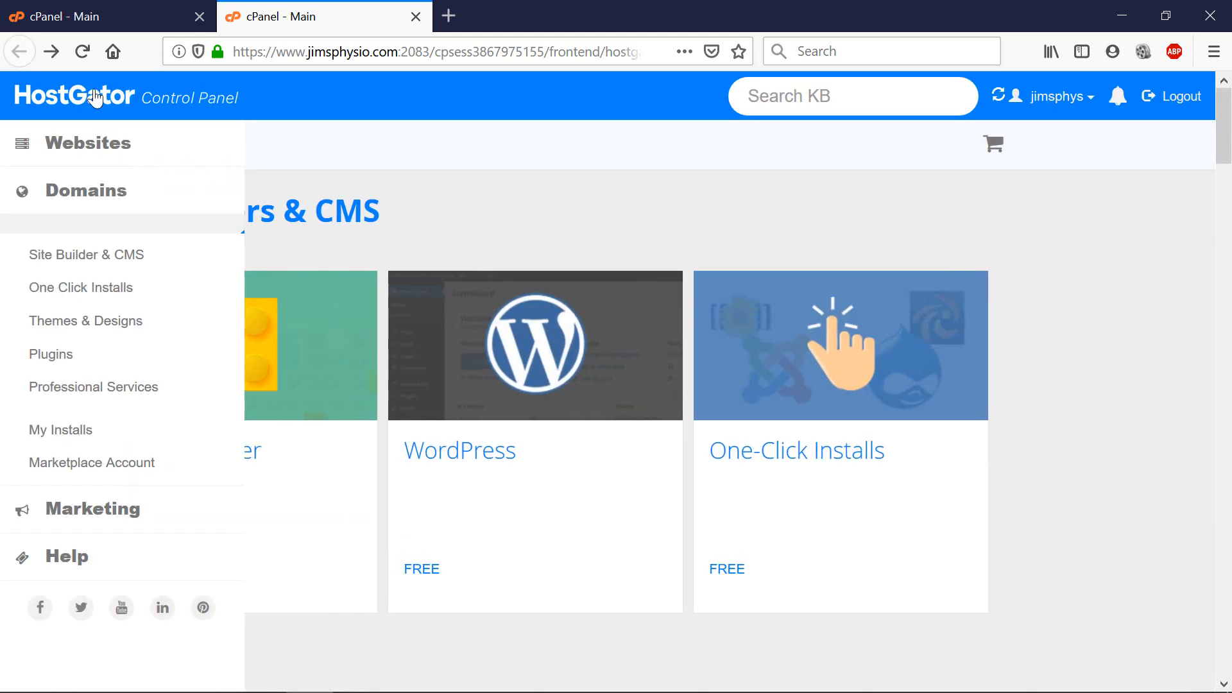
left_click(648, 424)
scroll(639, 551, "down", 6)
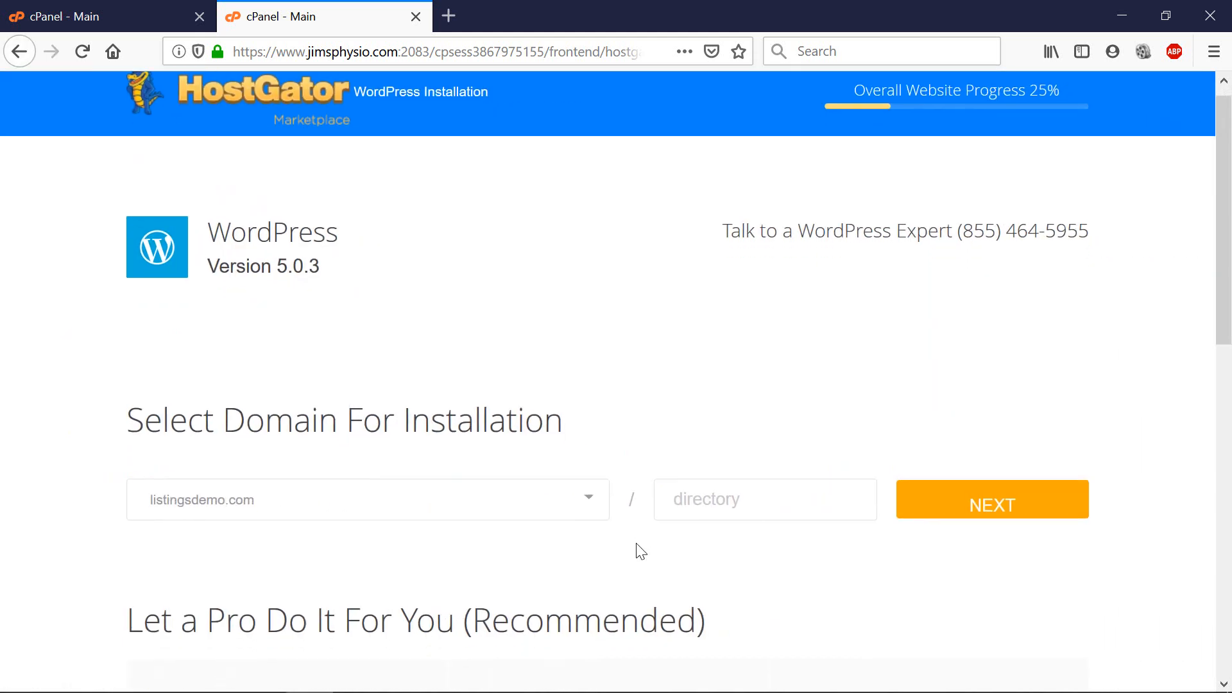
scroll(328, 334, "down", 3)
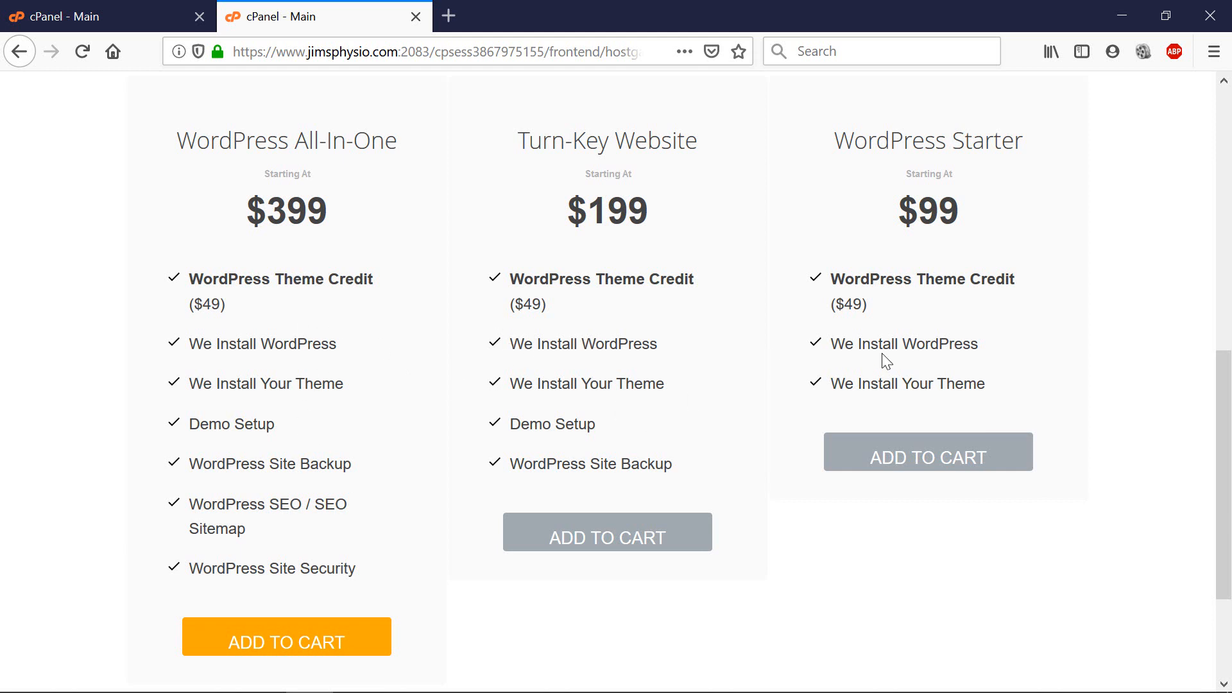
scroll(880, 357, "up", 7)
scroll(799, 417, "up", 3)
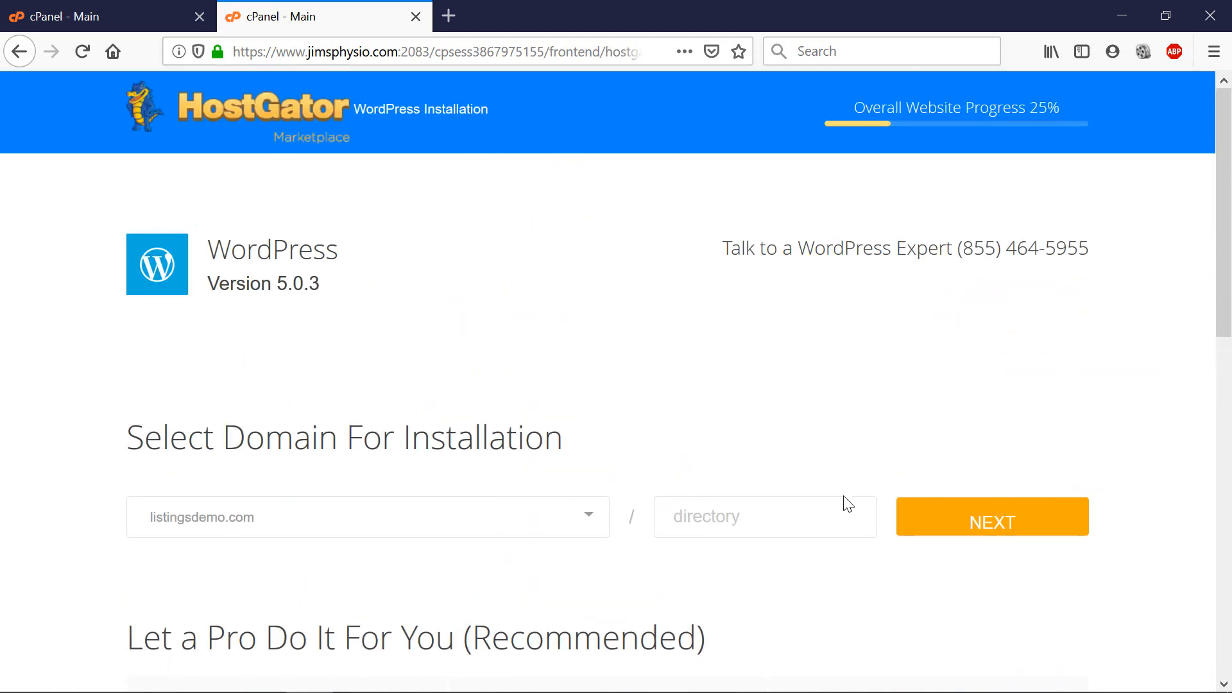
Continue with listingsdemo.com and title the blog 'Business Listings Classified'.
left_click(1003, 529)
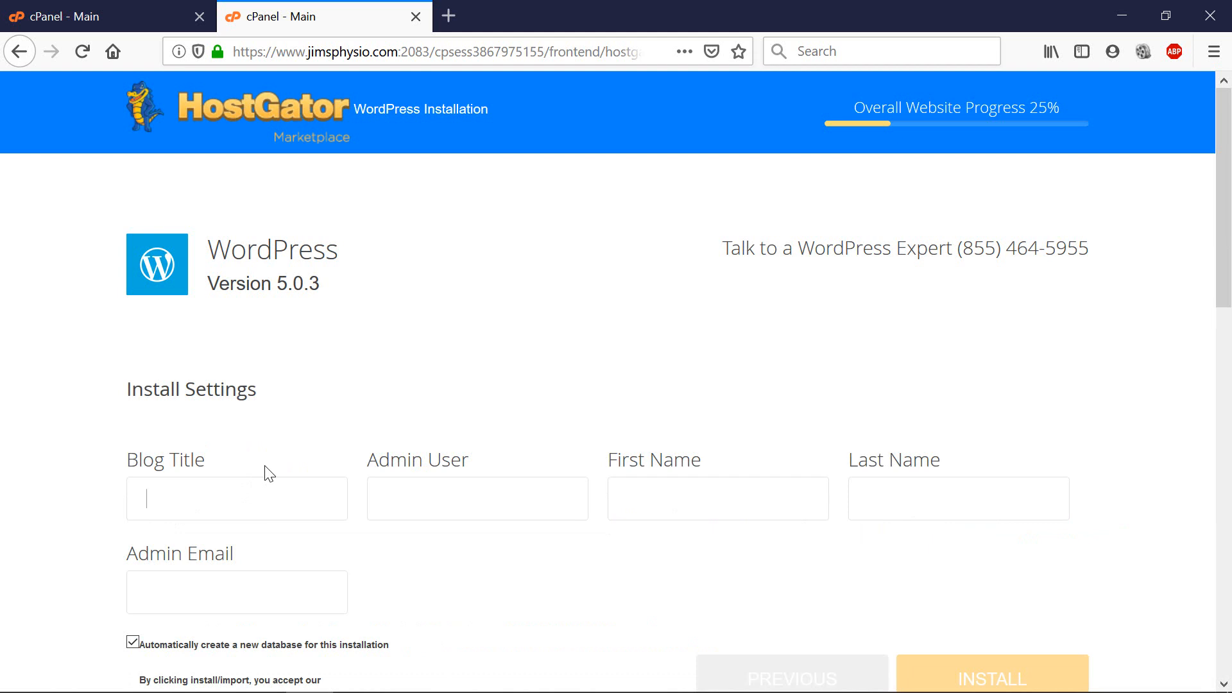
type("Business Listings C")
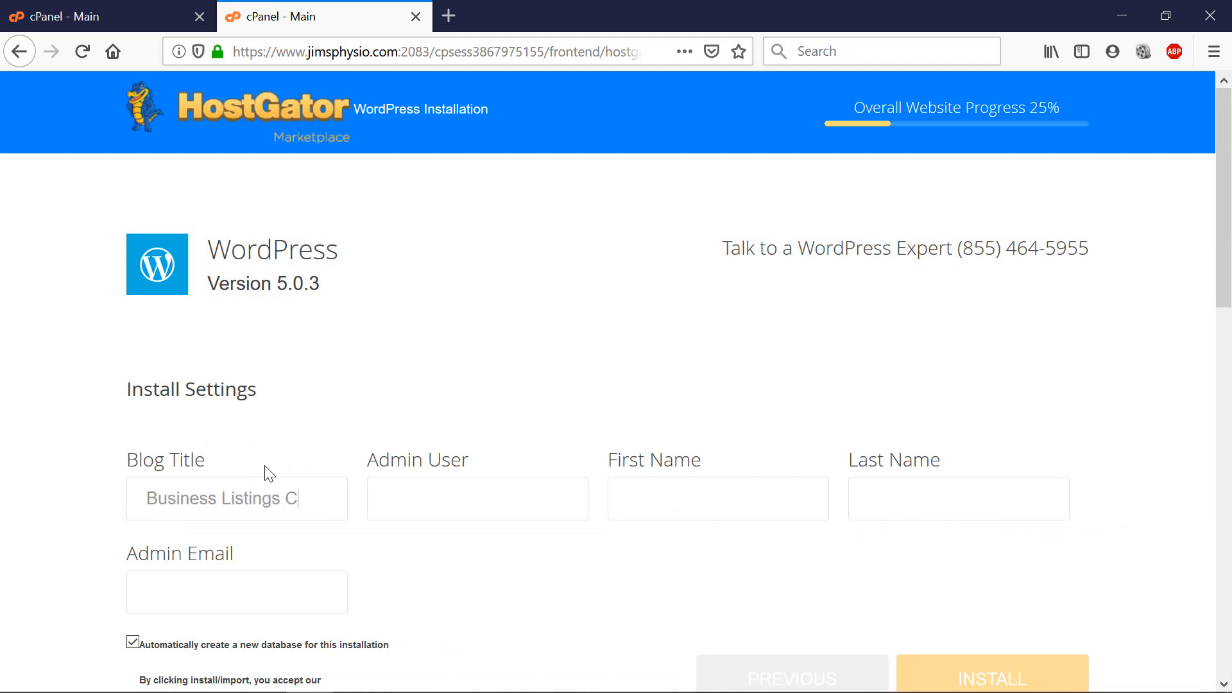
type("a")
key("BackSpace")
type("lassified")
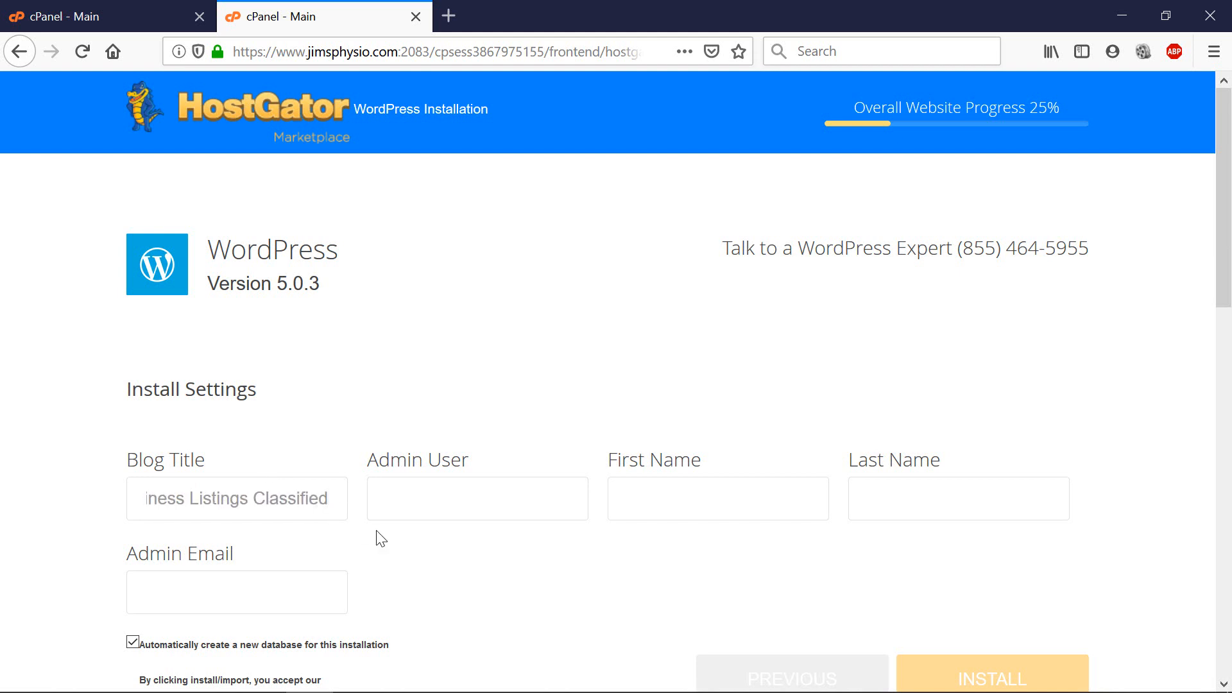
Enter the admin username and the admin's first and last name.
left_click(436, 511)
type("jeff")
left_click(699, 504)
type("Jeff")
key("Tab")
type("T")
Fill in the admin e-mail, accept the terms of service and start the install.
left_click(262, 583)
type("hell")
scroll(262, 584, "down", 1)
double_click(263, 580)
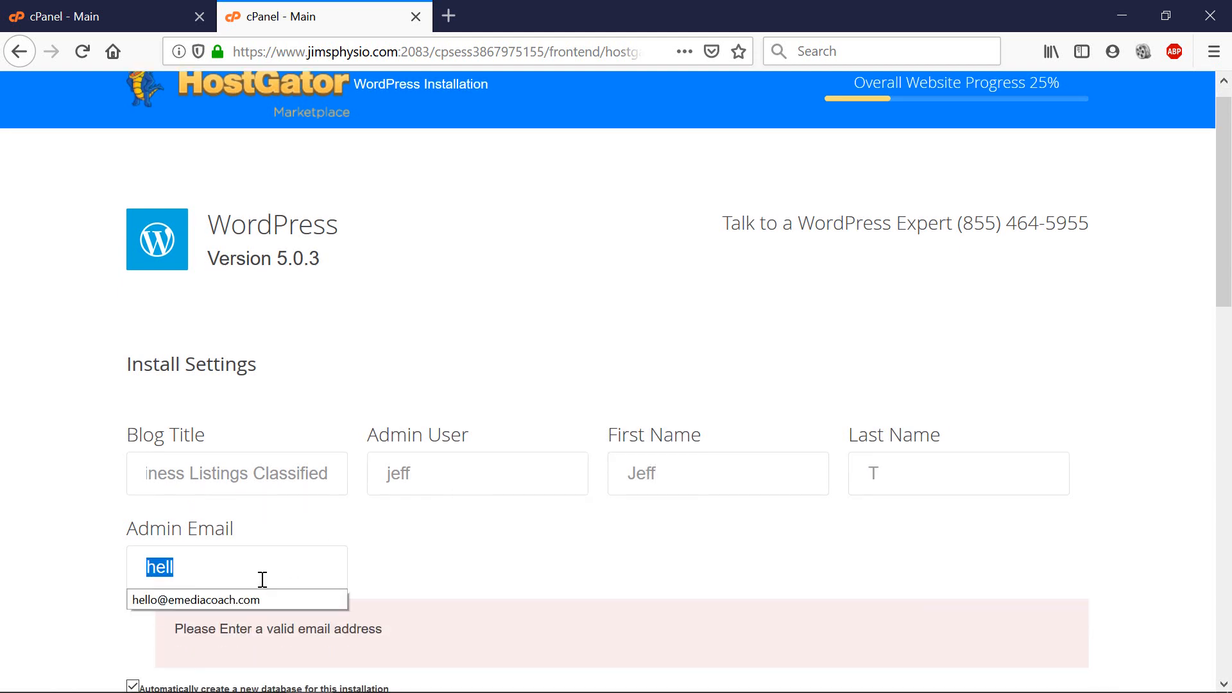
left_click(234, 598)
scroll(569, 583, "down", 3)
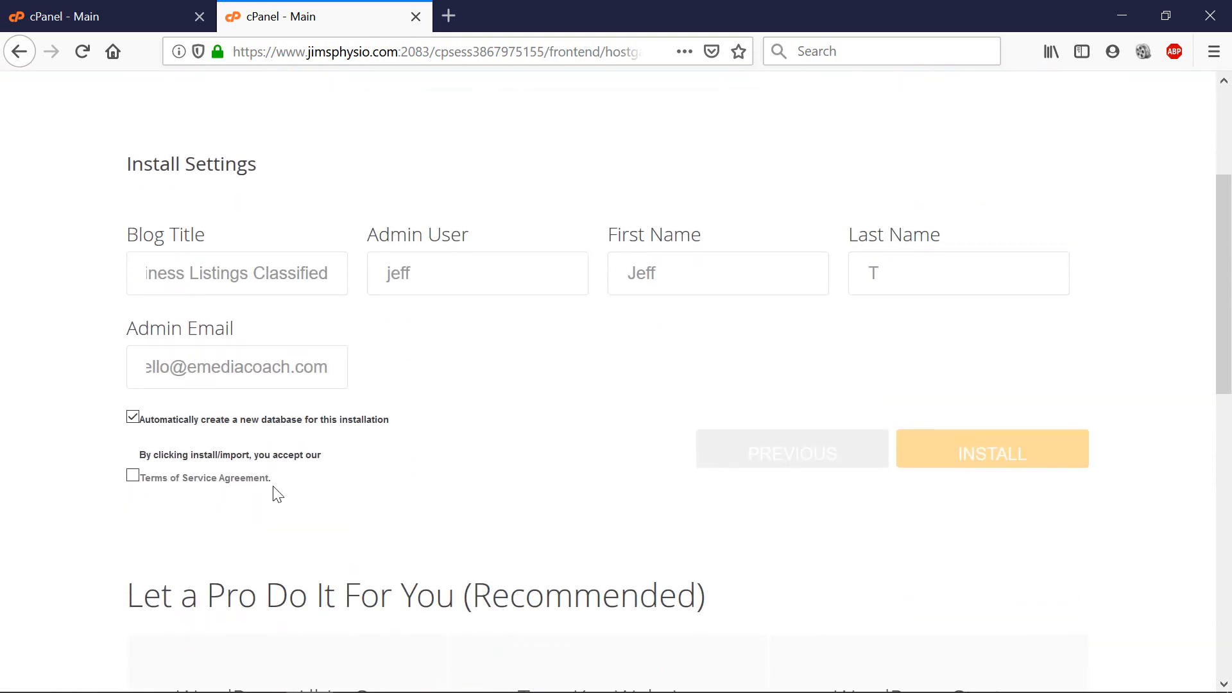
left_click(132, 475)
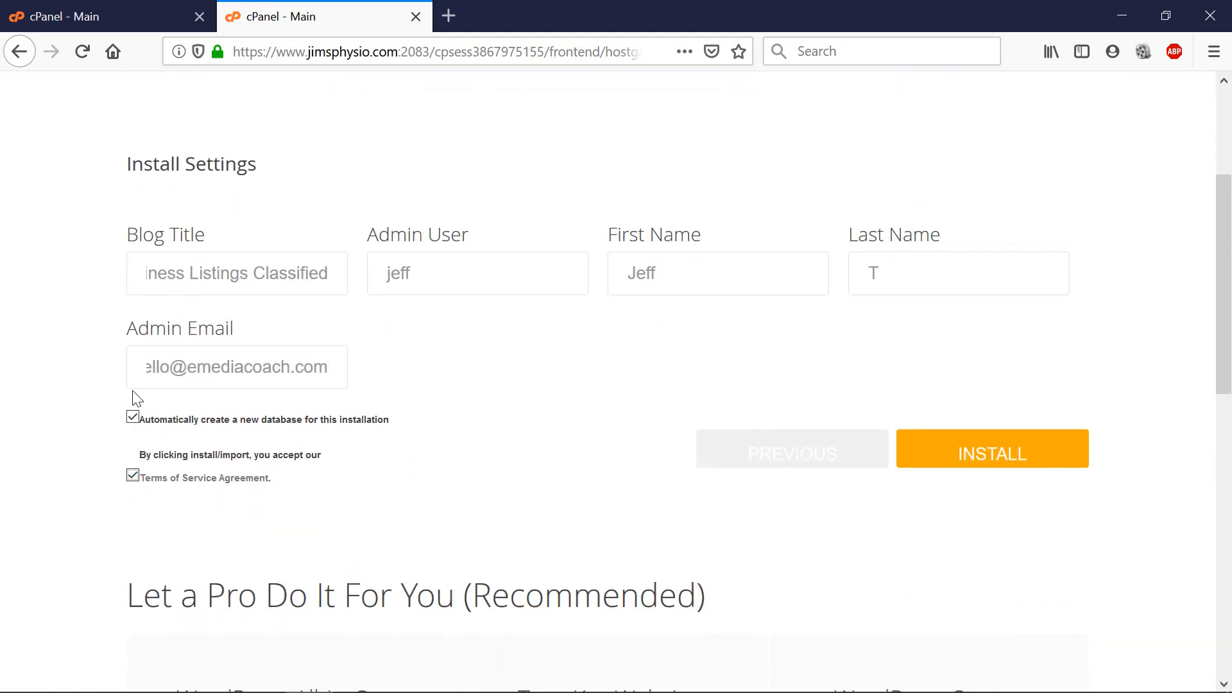
left_click(972, 469)
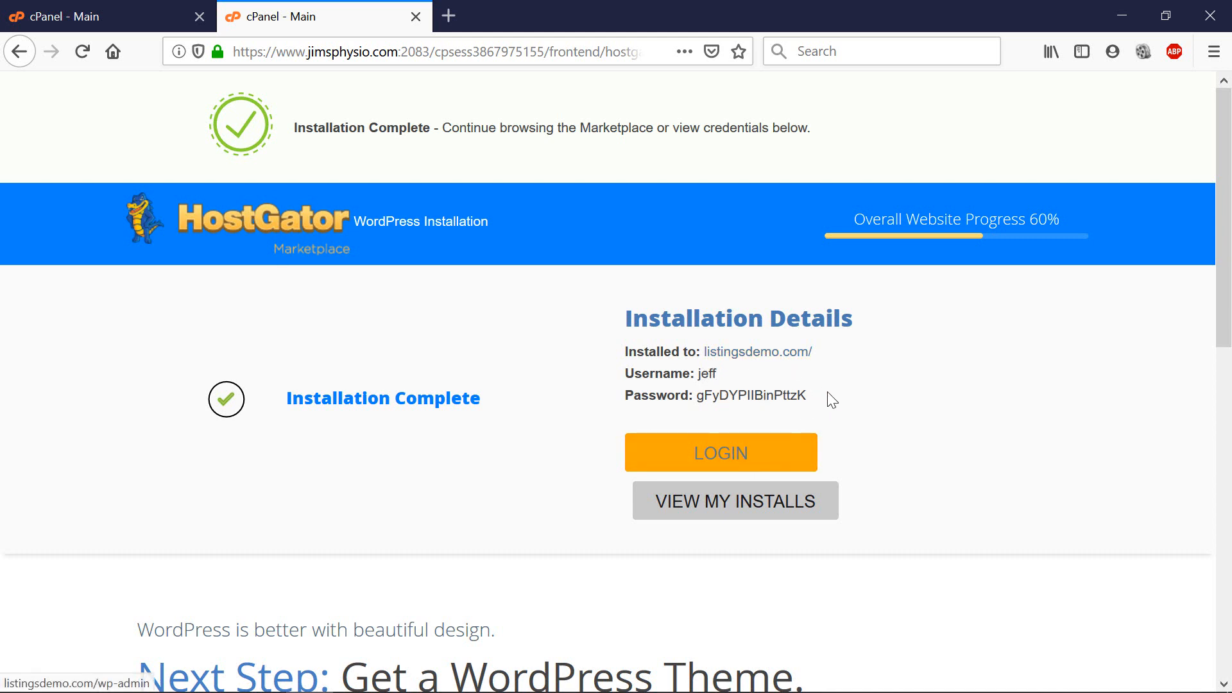
Copy the install credentials into a Notepad++ note, one per line, then go to the WordPress login.
left_click_drag(832, 399, 624, 350)
right_click(629, 353)
left_click(651, 363)
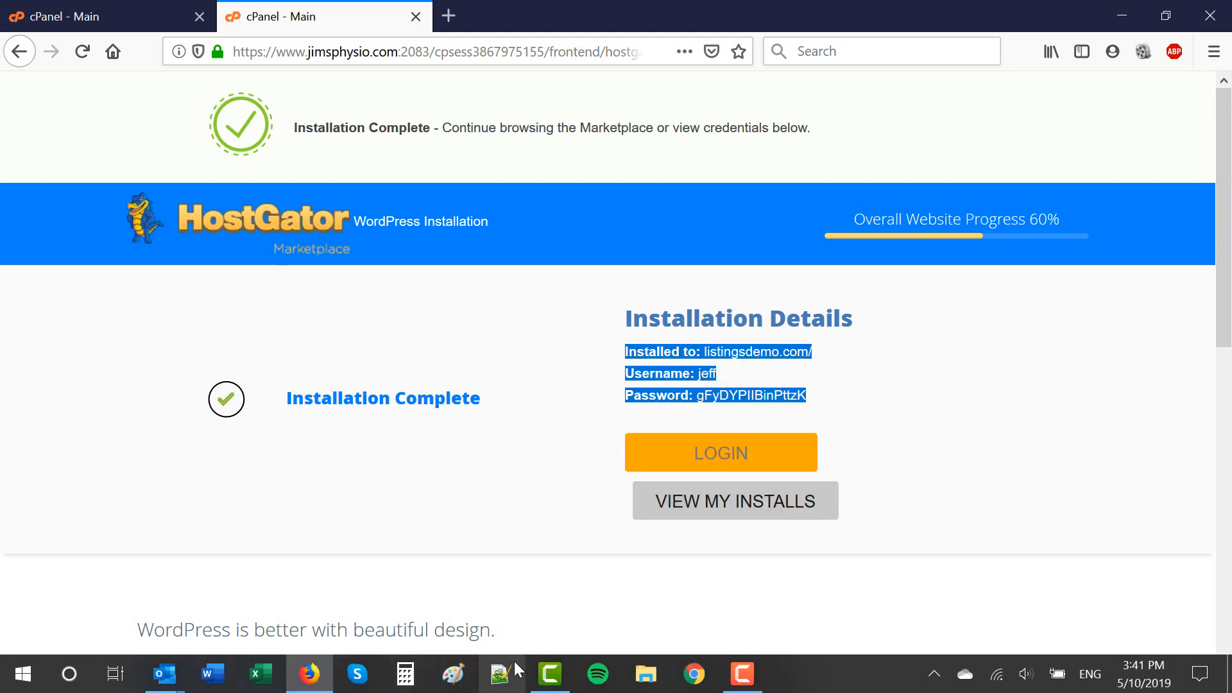
left_click(512, 667)
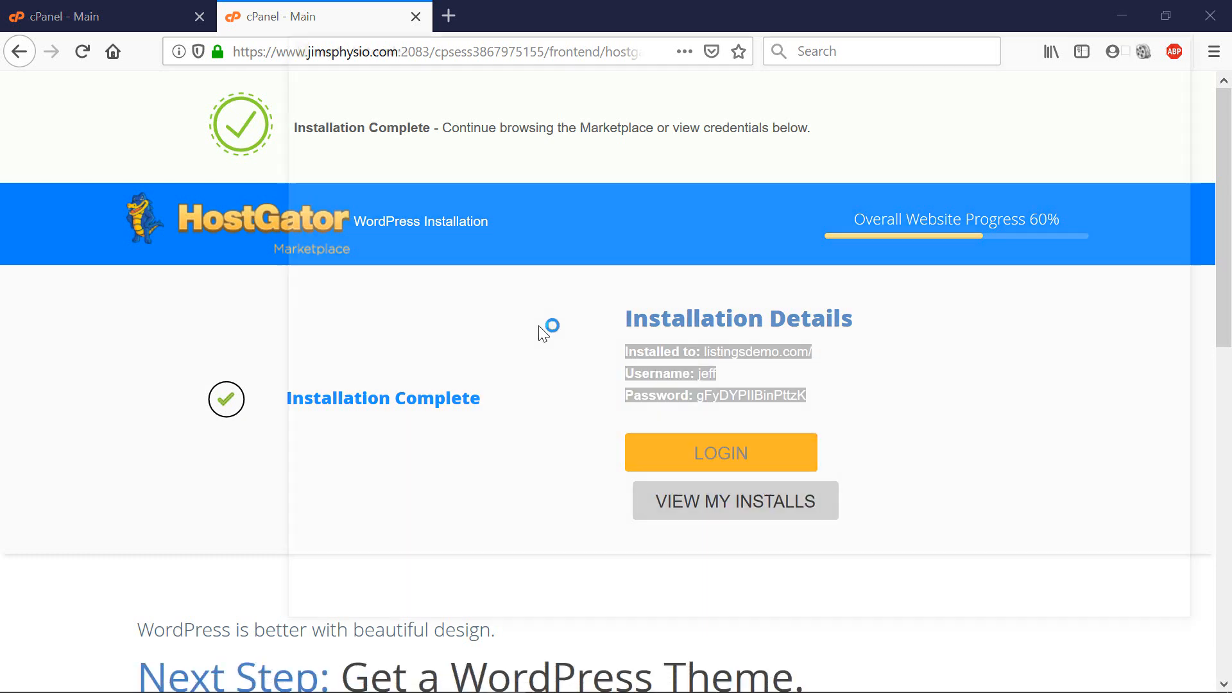
key("ctrl+v")
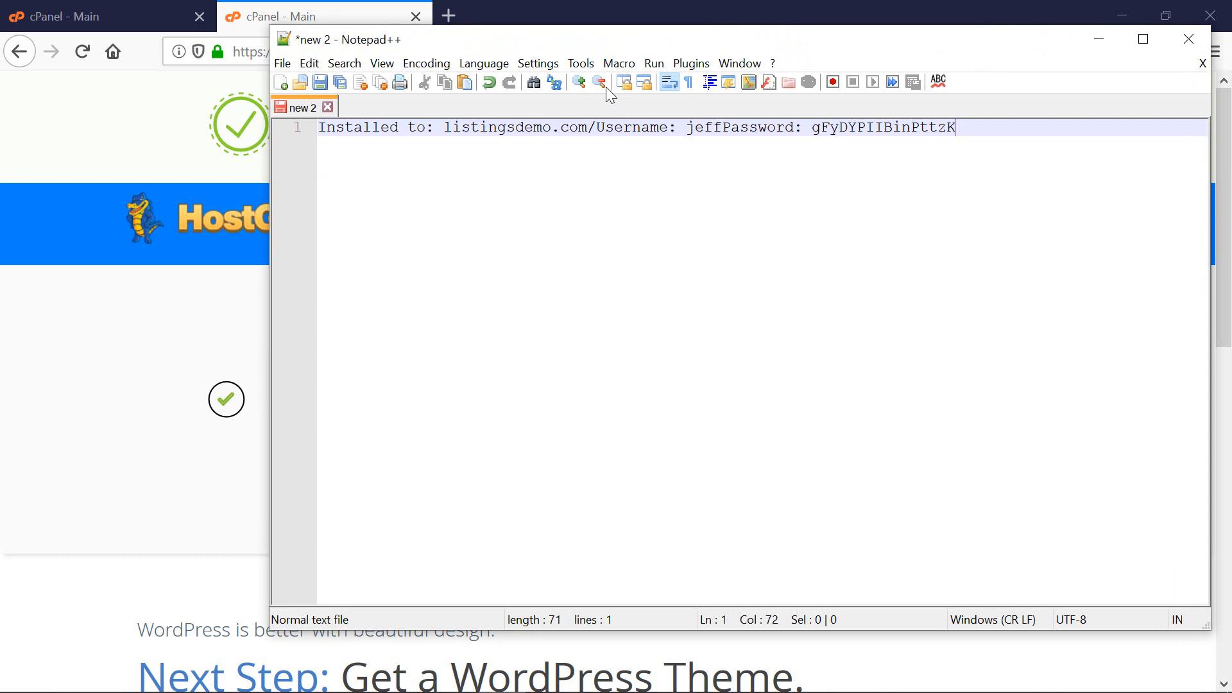
key("Return")
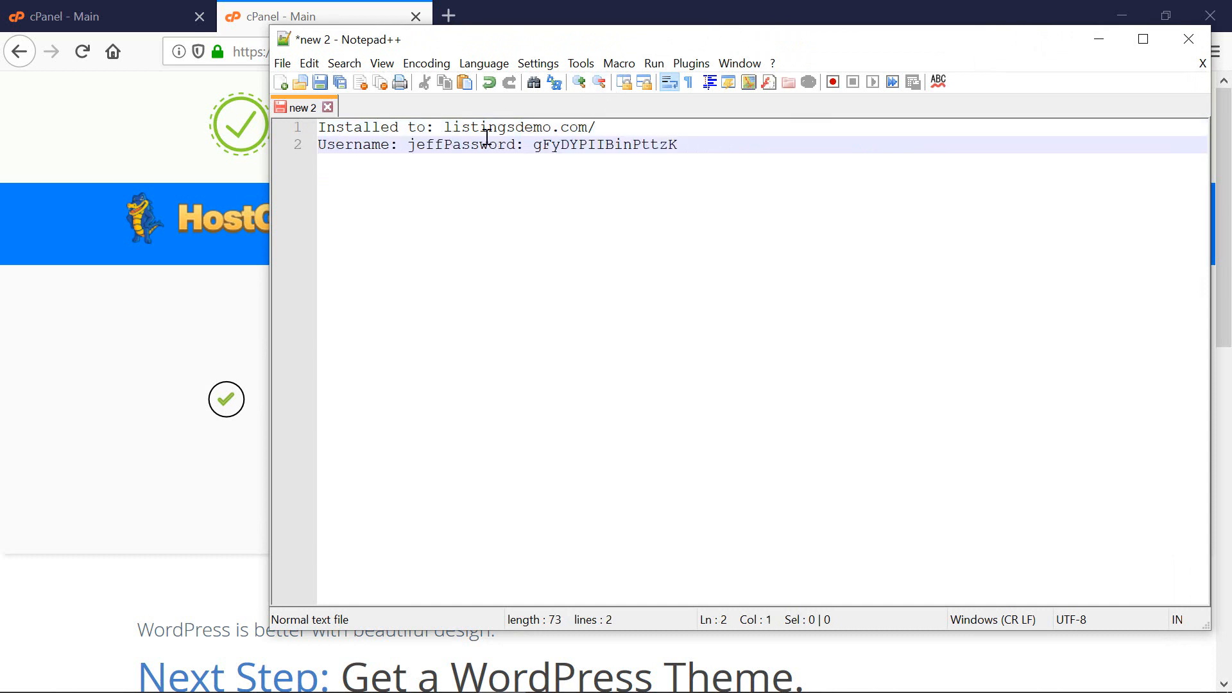
left_click(447, 145)
key("Return")
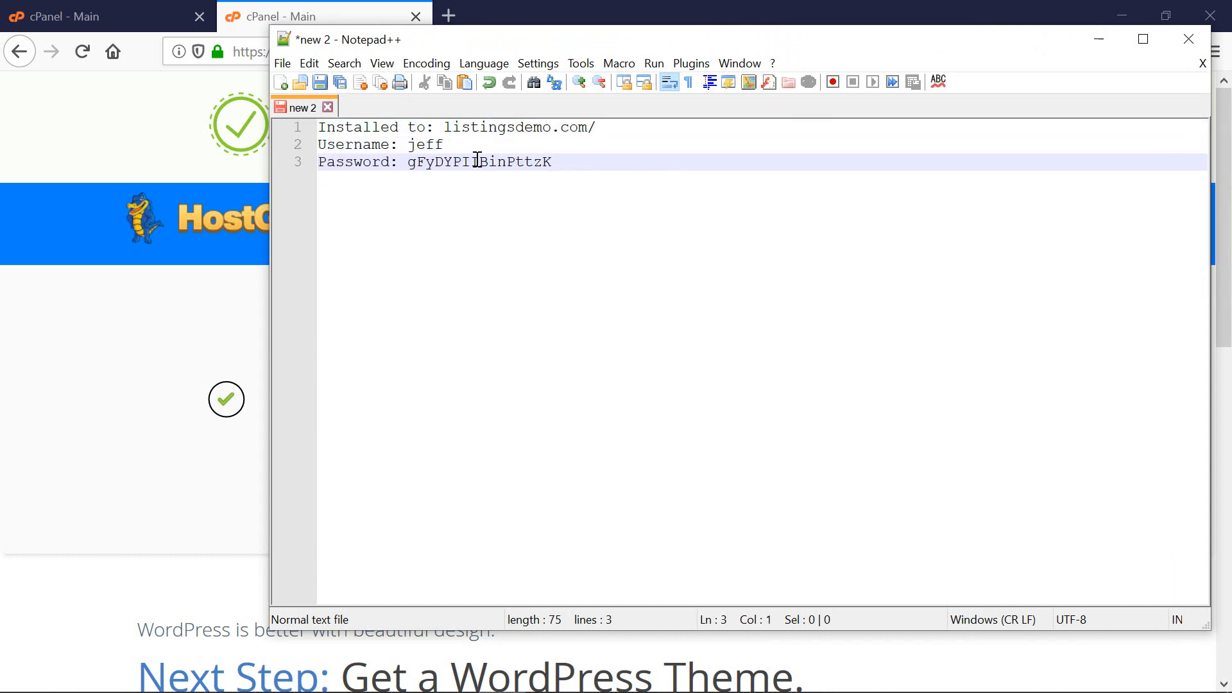
left_click(766, 6)
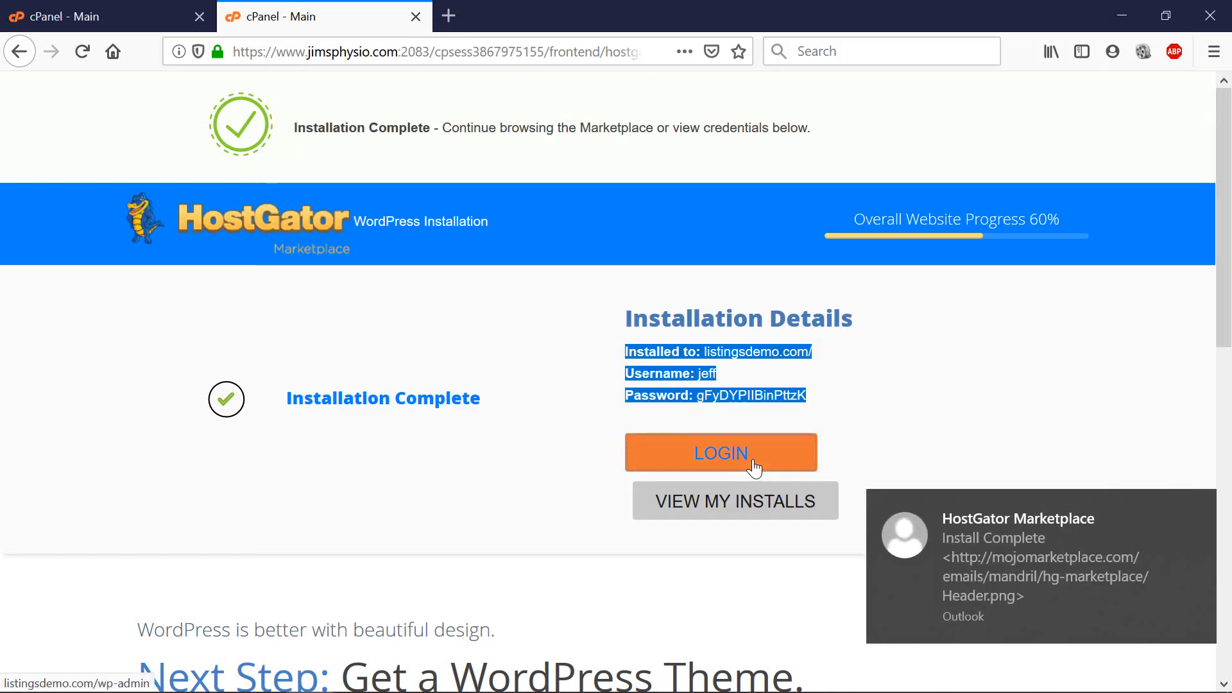
left_click(752, 460)
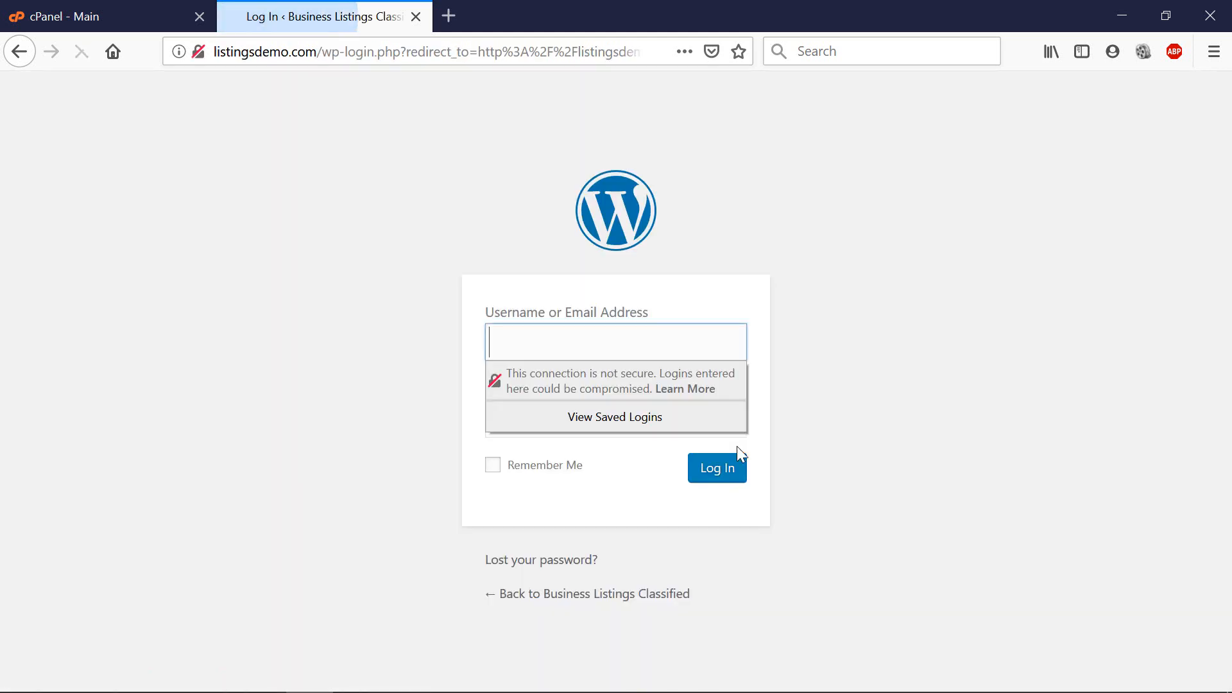
Close the insecure-login warning and load emediacoach.com in a new tab, scrolling to the FAQs.
left_click(800, 436)
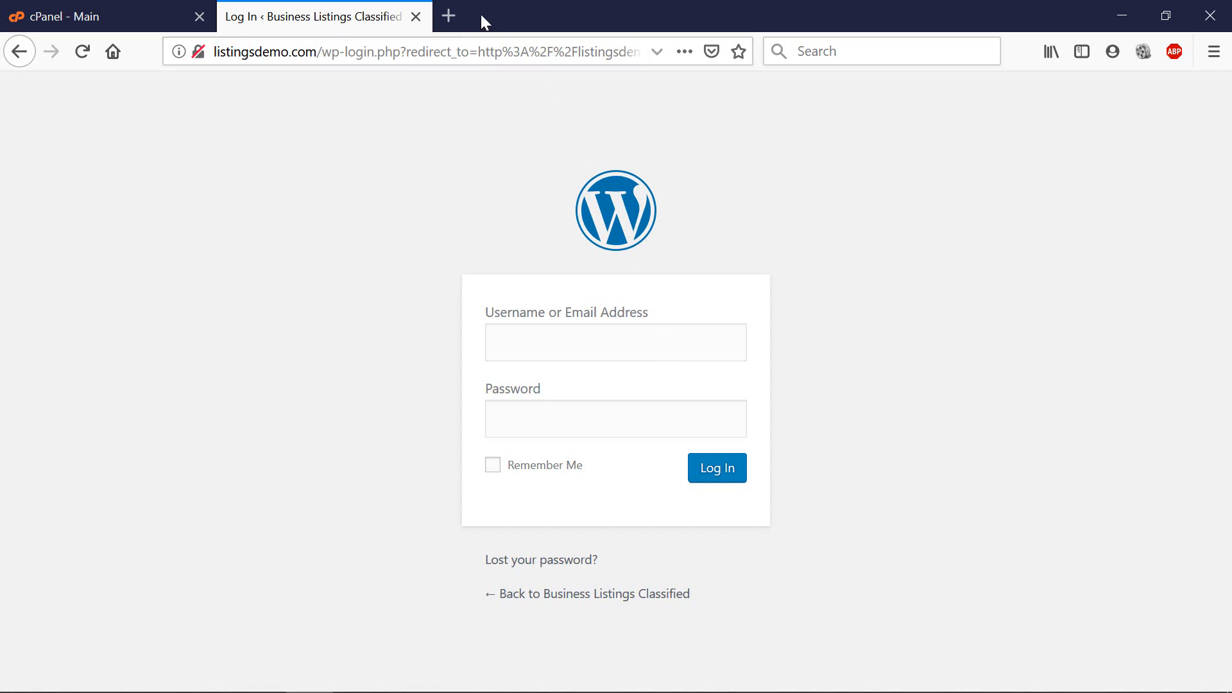
left_click(453, 16)
type("emediacoach.com/")
key("Return")
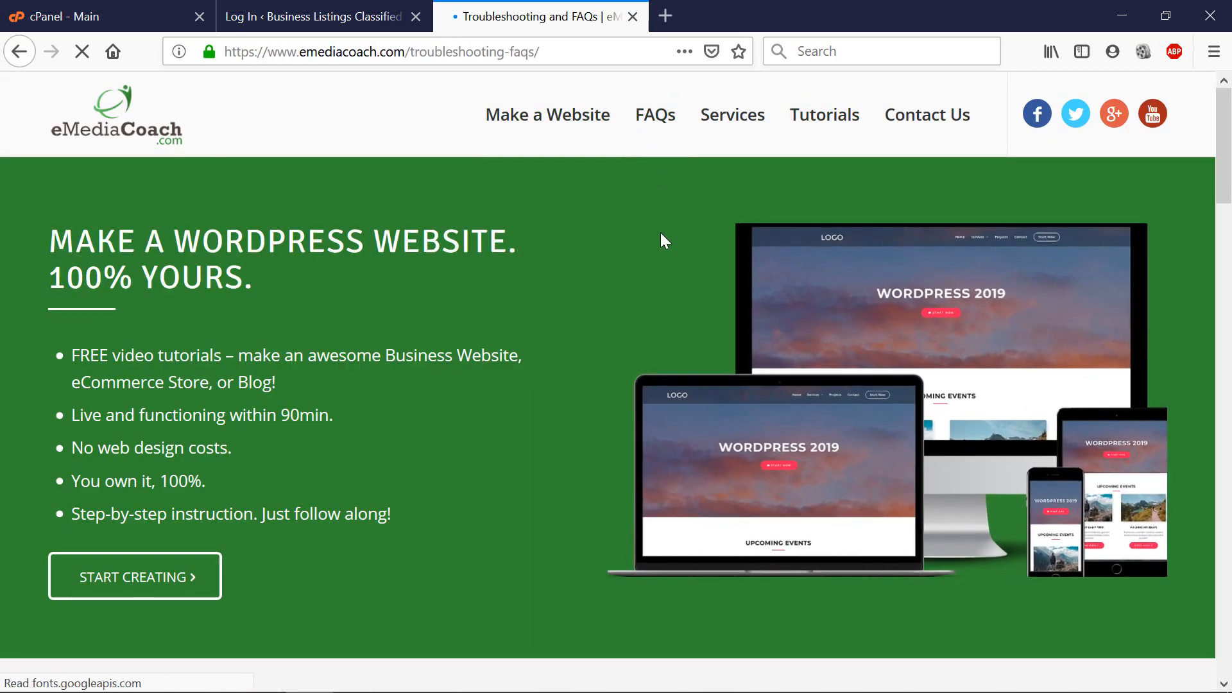
scroll(657, 235, "down", 4)
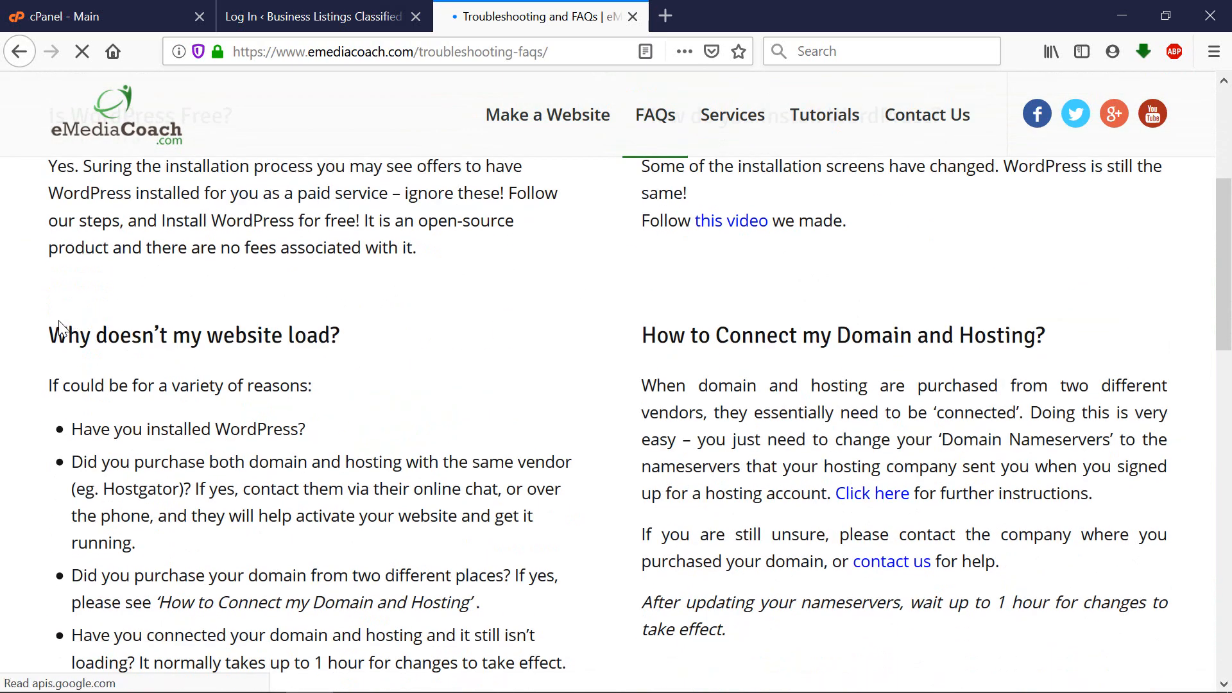
scroll(124, 340, "down", 2)
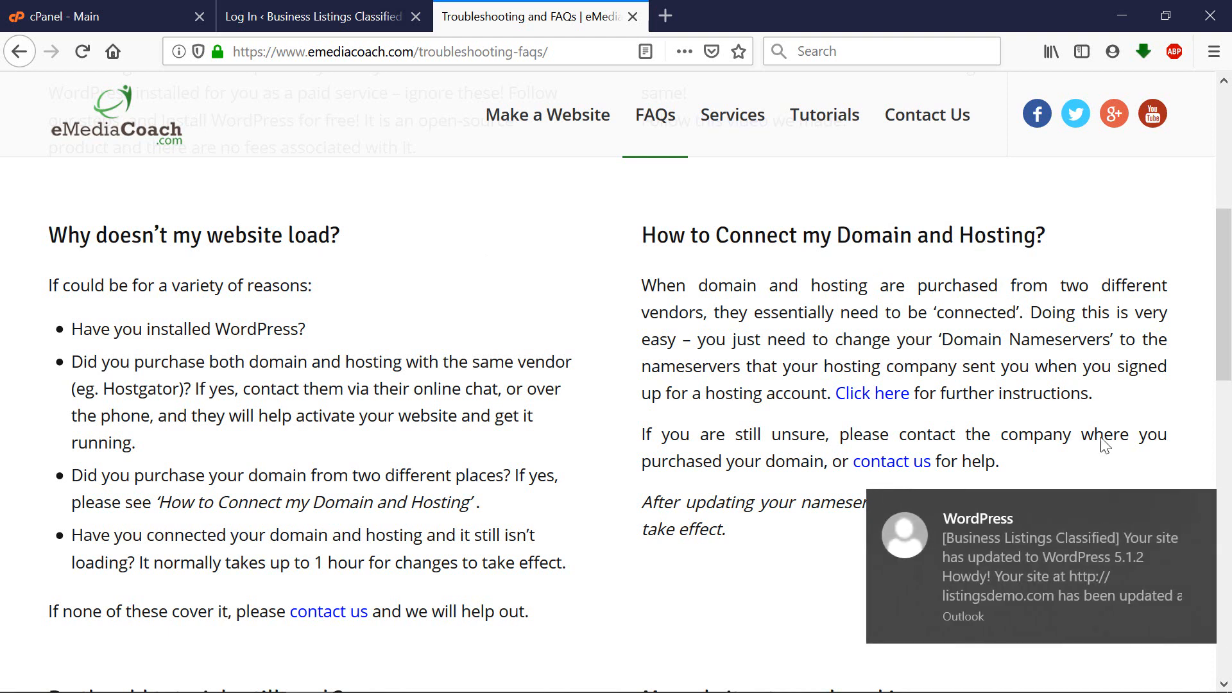
Dismiss the WordPress update notification, return to the login tab and select the listingsdemo.com domain.
left_click(1199, 508)
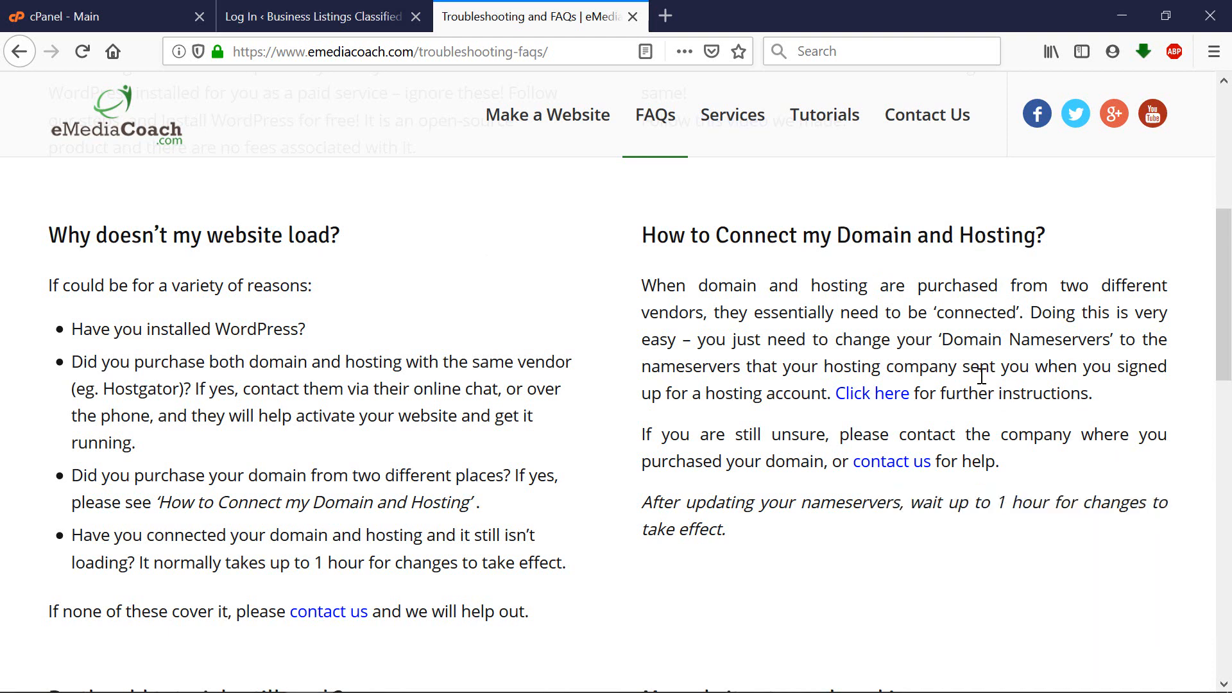
left_click(276, 20)
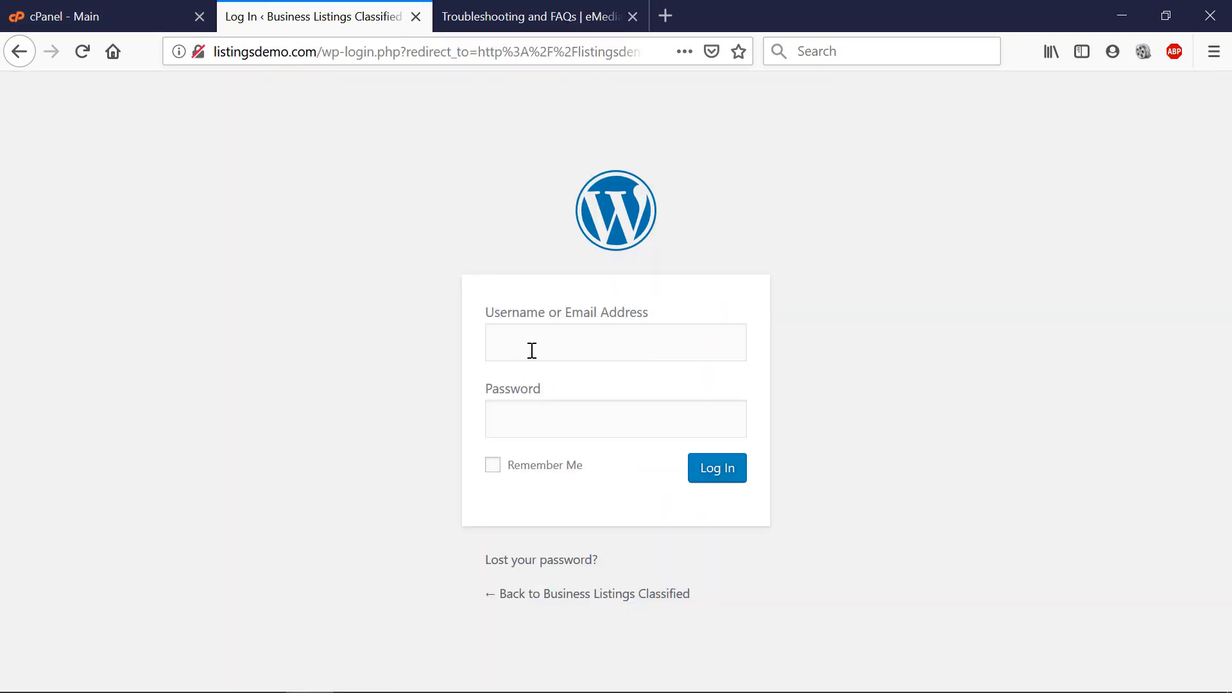
left_click_drag(316, 51, 215, 51)
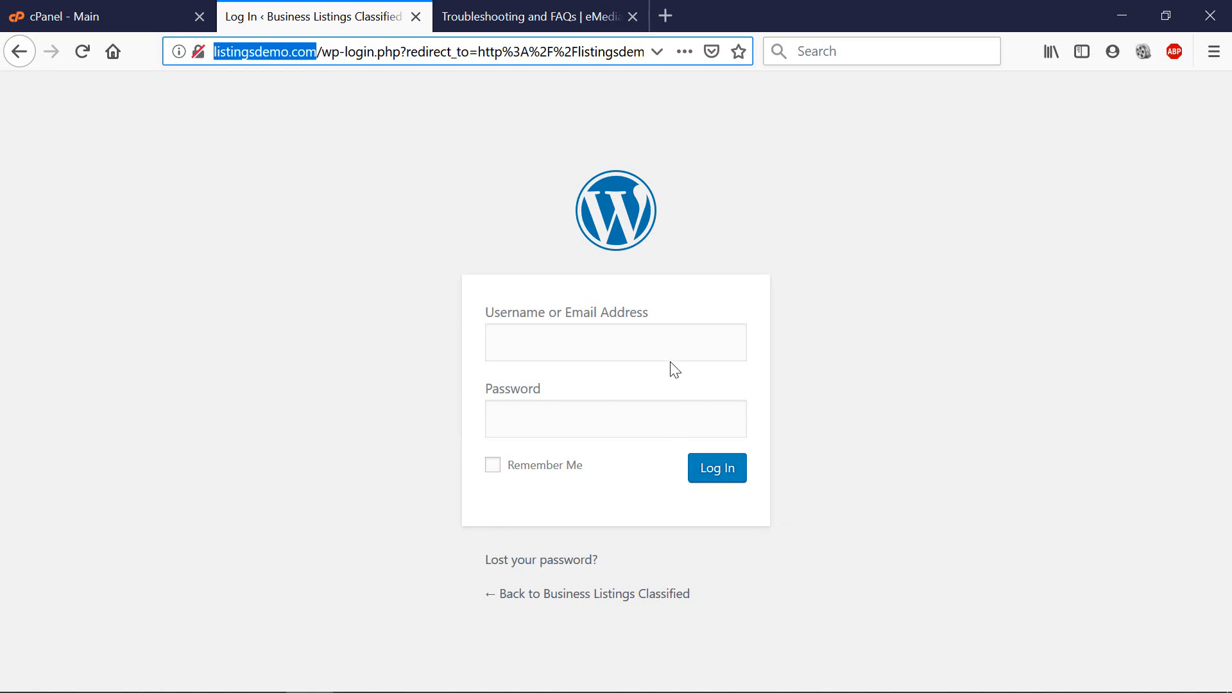
Load hostgator.com in a new tab, then close it and the Troubleshooting and FAQs tab.
left_click(665, 16)
type("hostgator.com/")
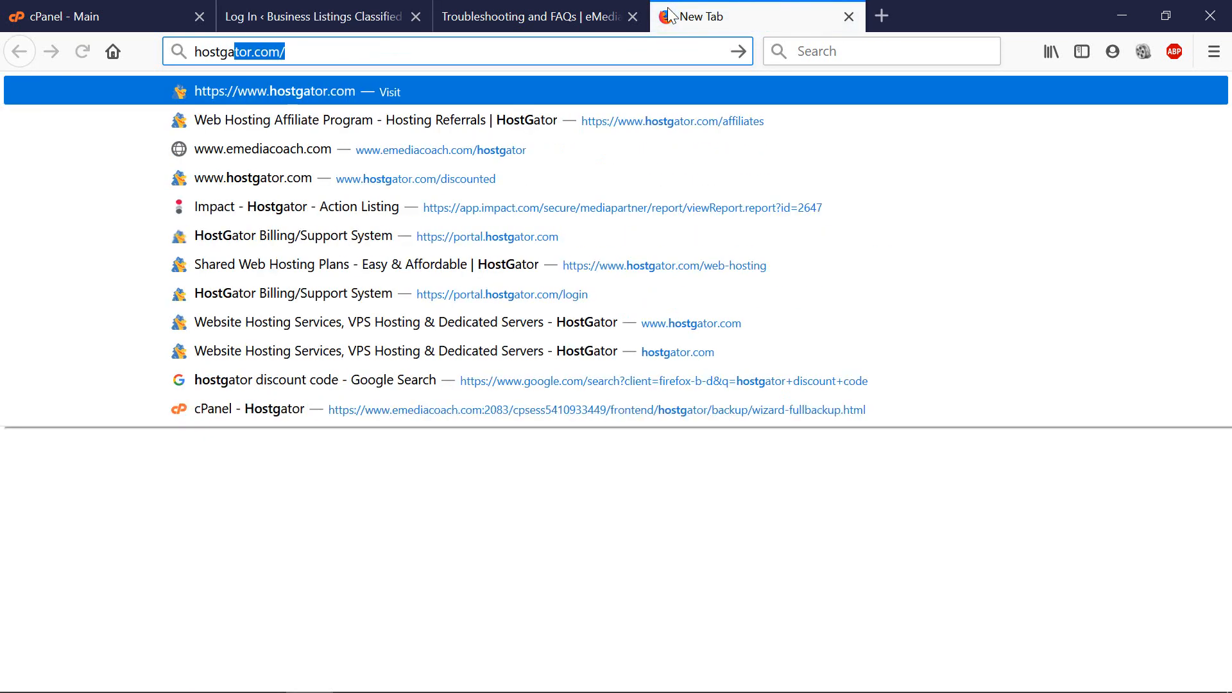
key("Return")
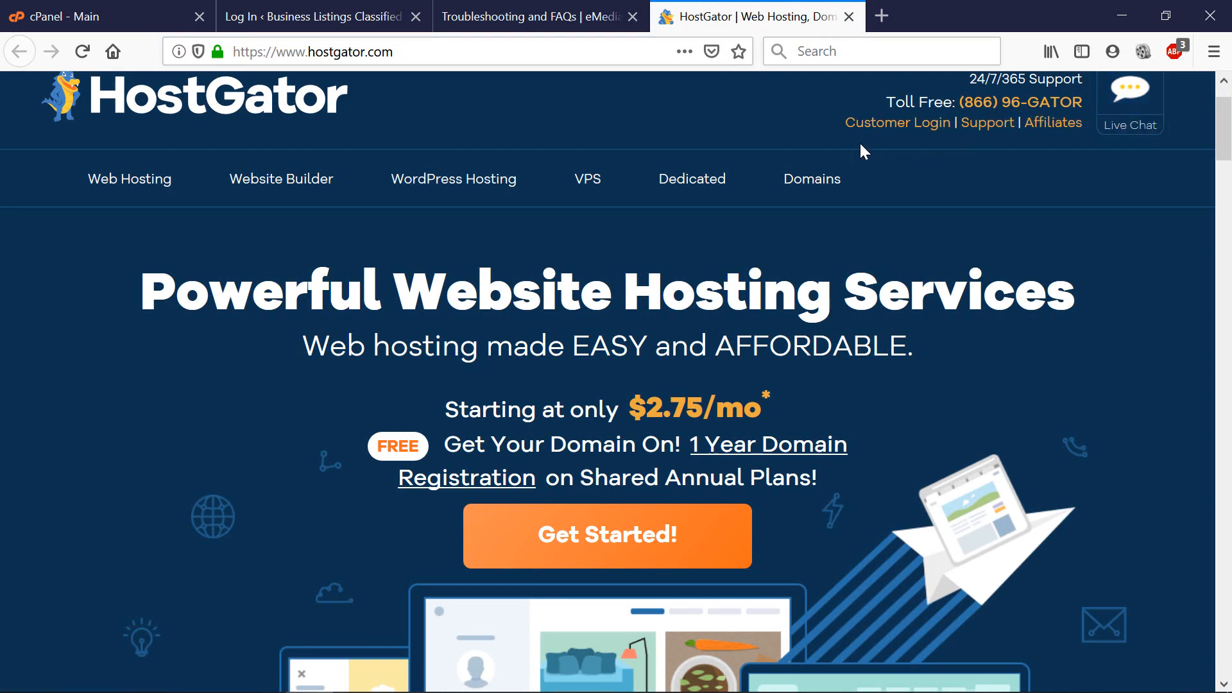
middle_click(725, 18)
left_click(583, 8)
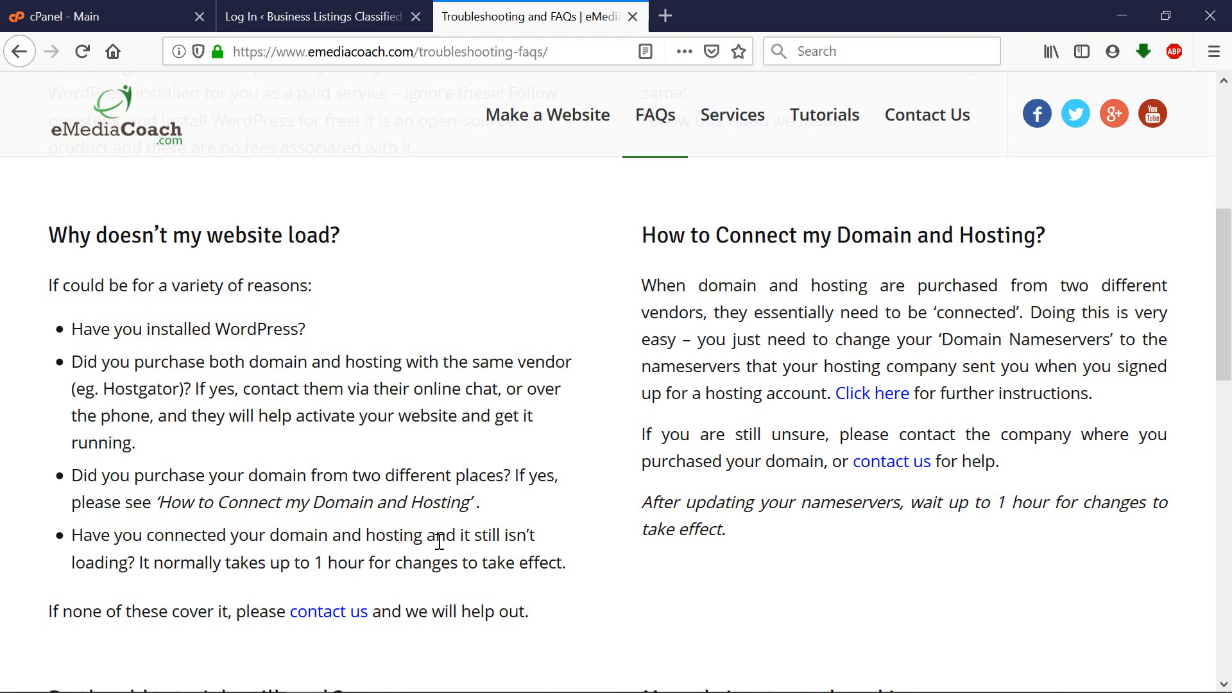
left_click(634, 17)
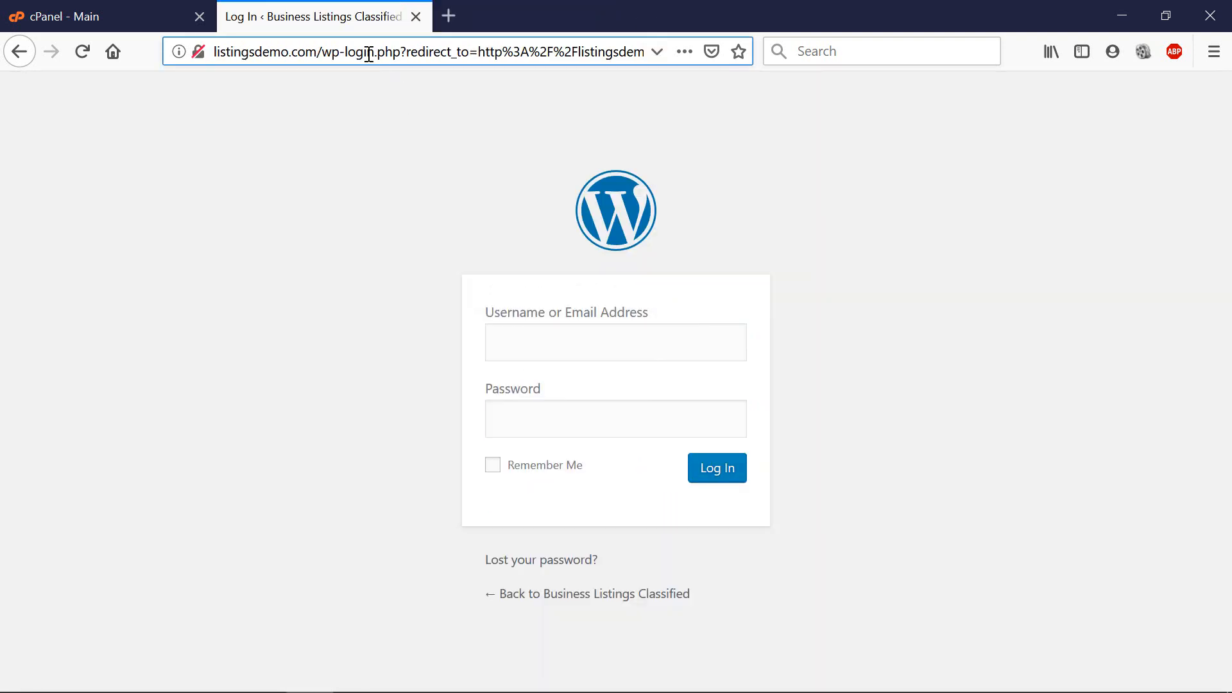
Load listingsdemo.com/wp-admin/ and note the wp-admin address in the Notepad++ login notes.
double_click(329, 51)
key("ctrl+a")
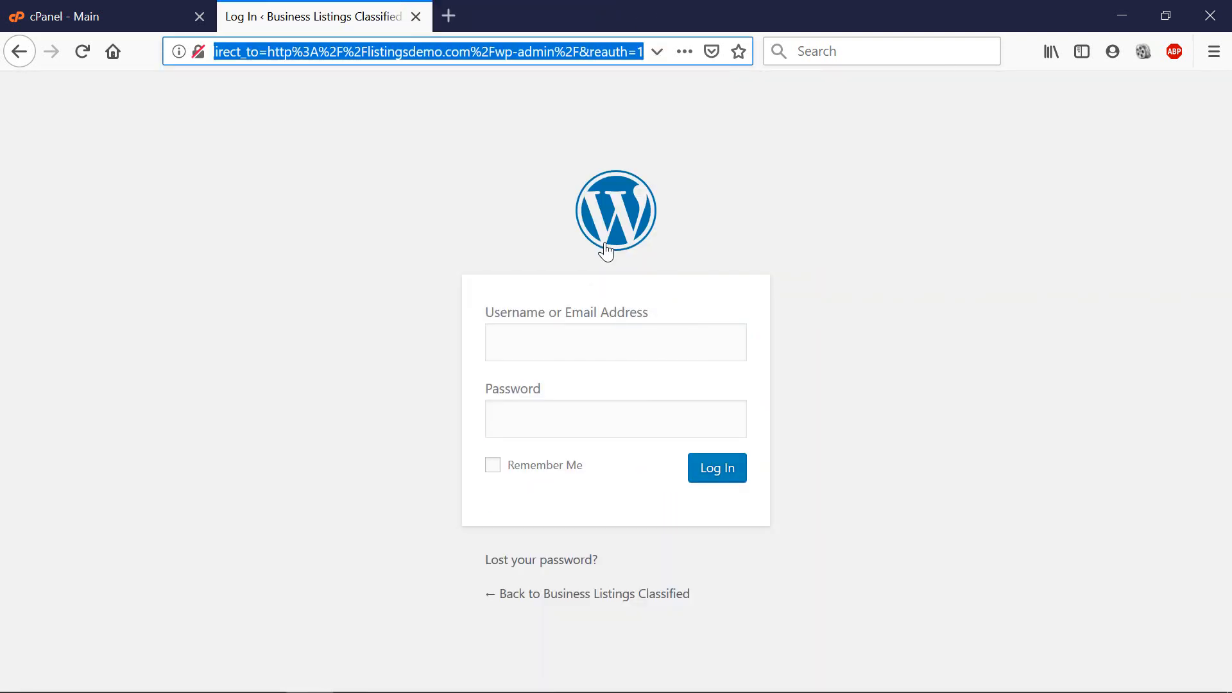
type("wp")
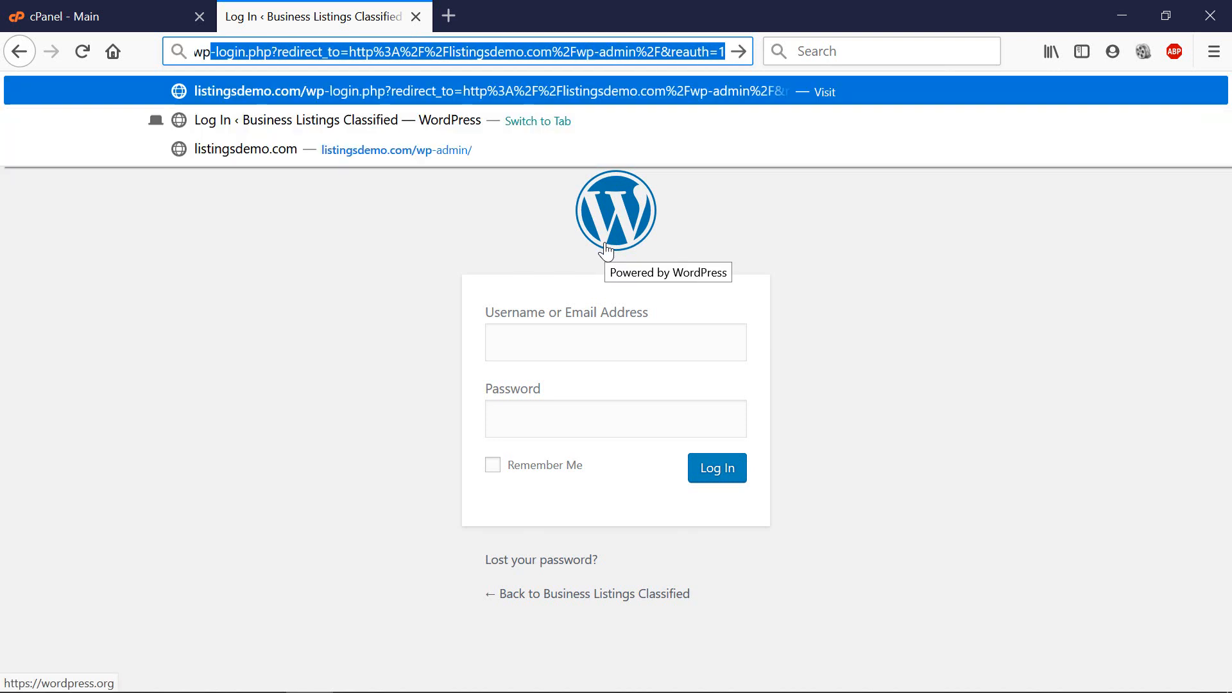
type("-admin/")
key("Return")
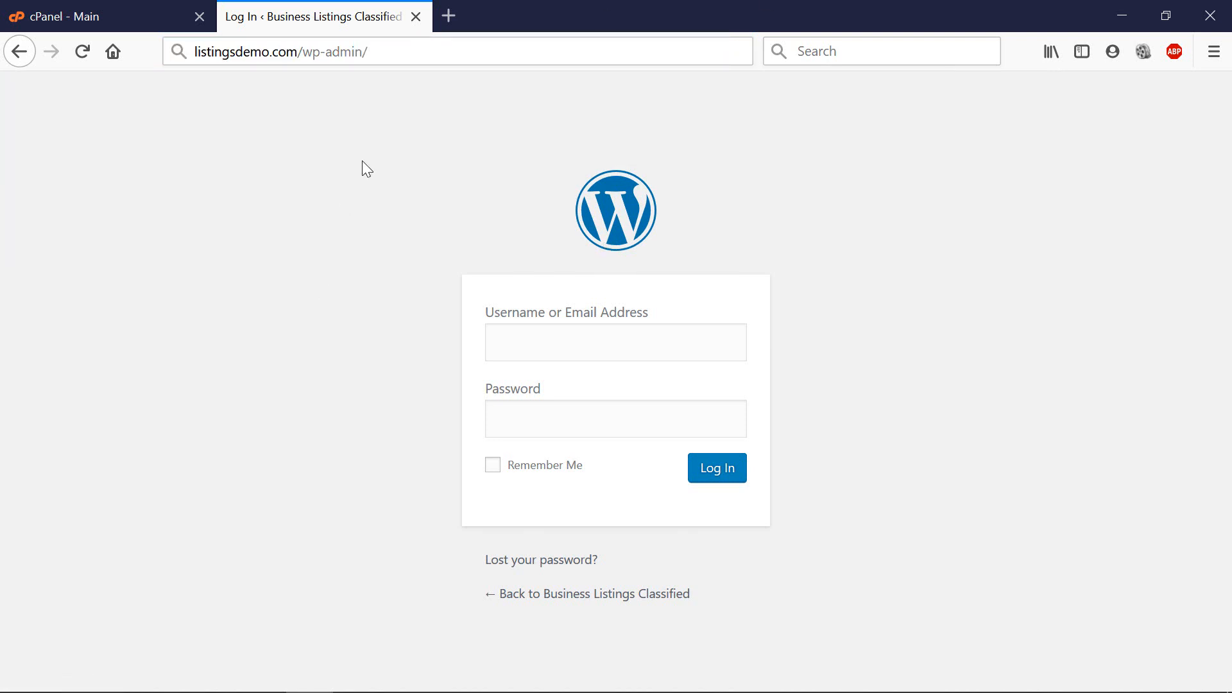
left_click(398, 46)
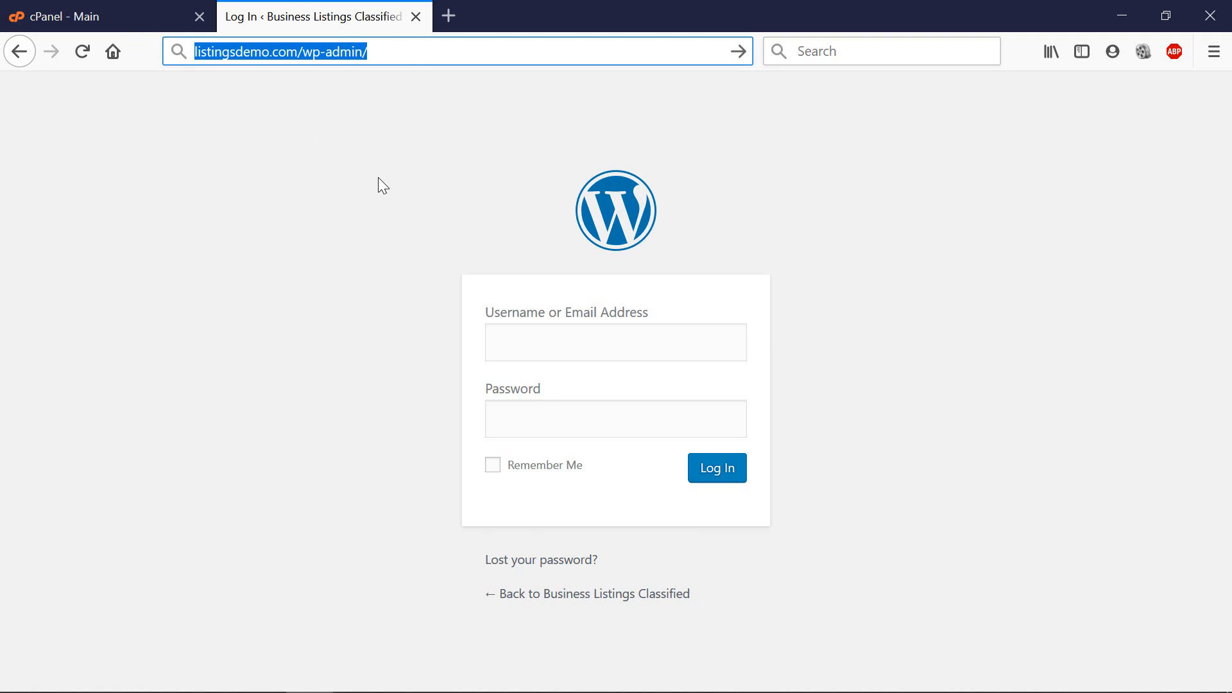
key("alt+Tab")
left_click(612, 128)
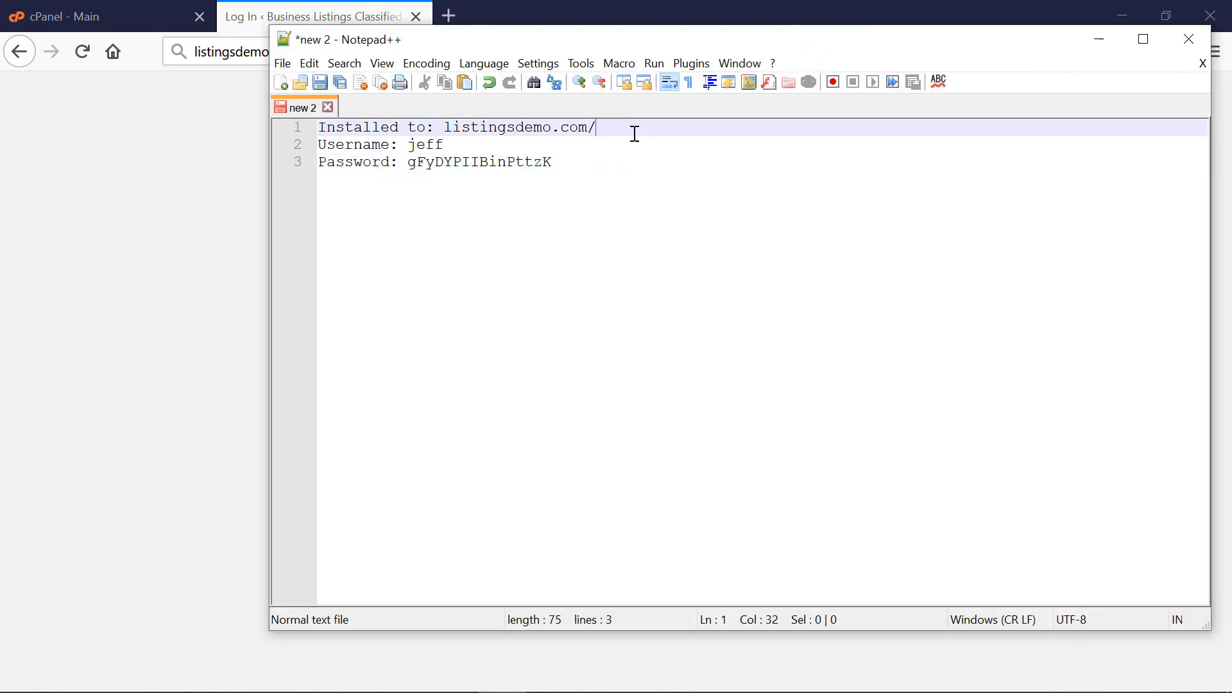
type("wp-admin")
Fill the login form with the saved username and password, log in, and decline saving credentials.
double_click(435, 145)
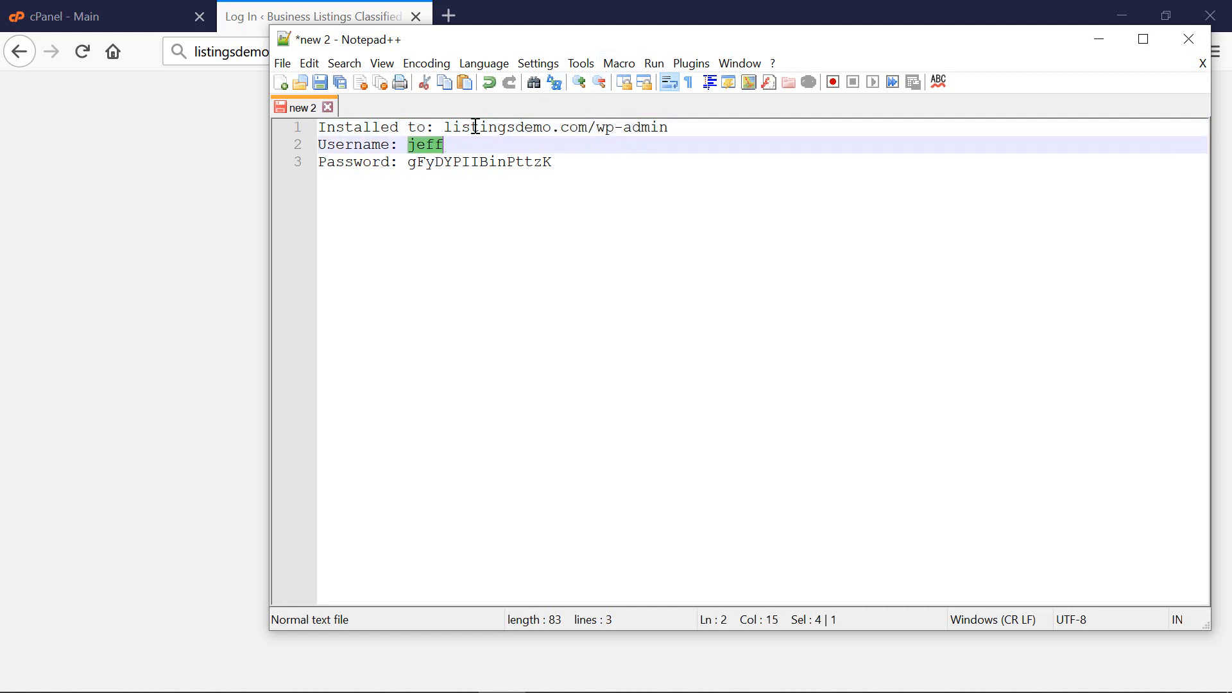
key("ctrl+c")
key("alt+Tab")
left_click(585, 350)
key("ctrl+v")
key("alt+Tab")
double_click(475, 159)
key("ctrl+c")
key("alt+Tab")
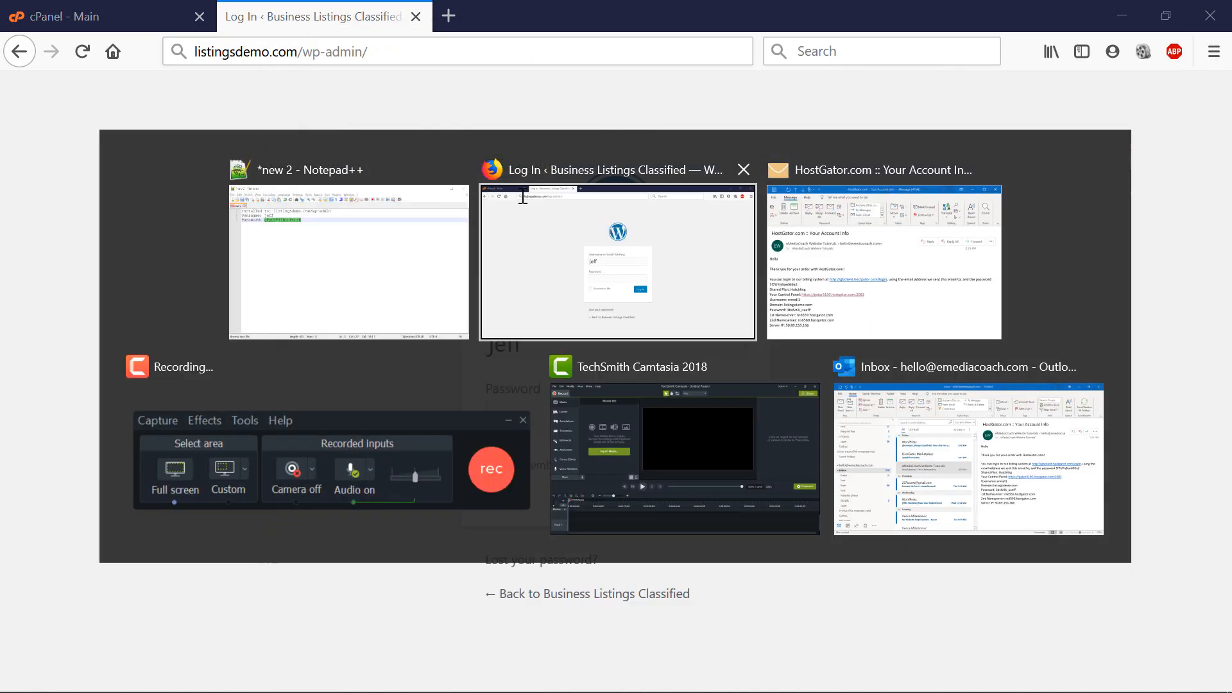
left_click(586, 410)
key("ctrl+v")
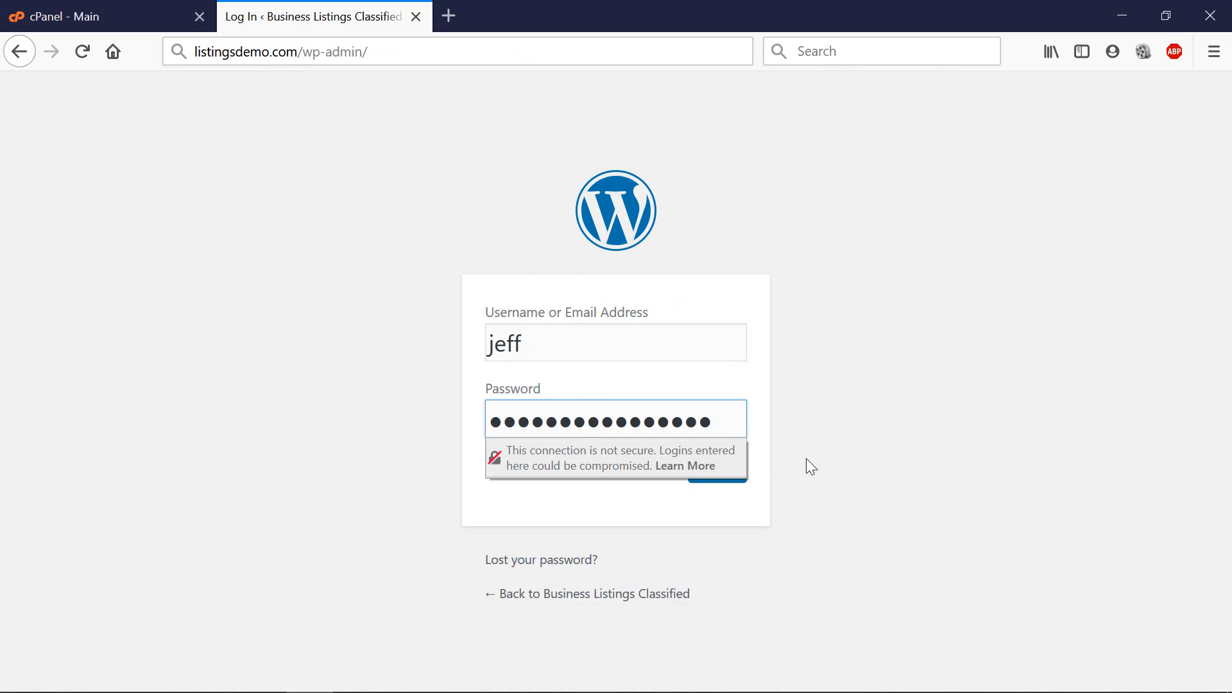
left_click(709, 468)
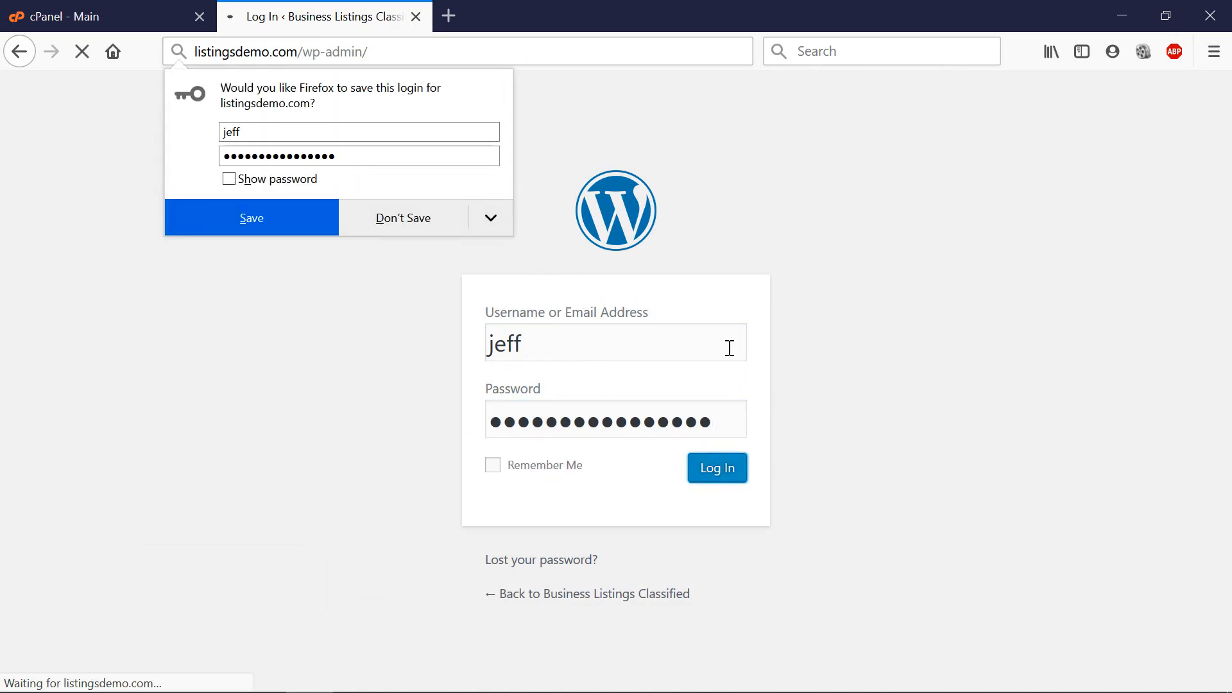
left_click(435, 224)
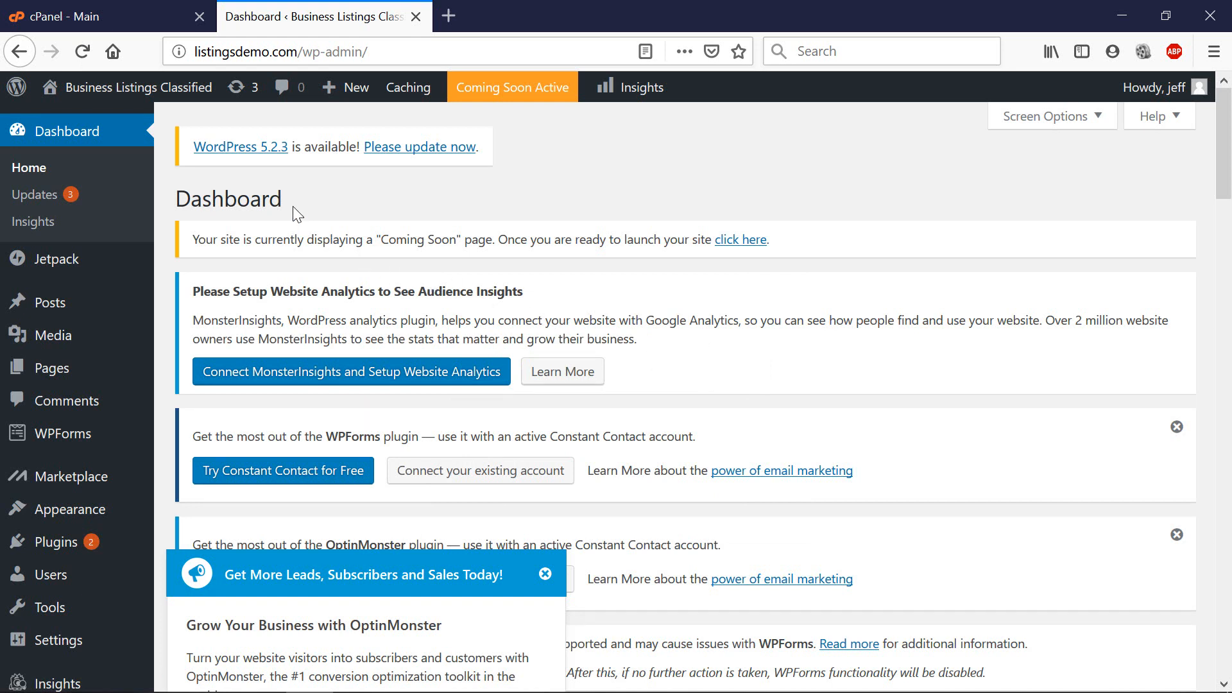
Visit the listingsdemo.com front page from the admin bar and scroll through the Hello world! post.
mouse_move(147, 102)
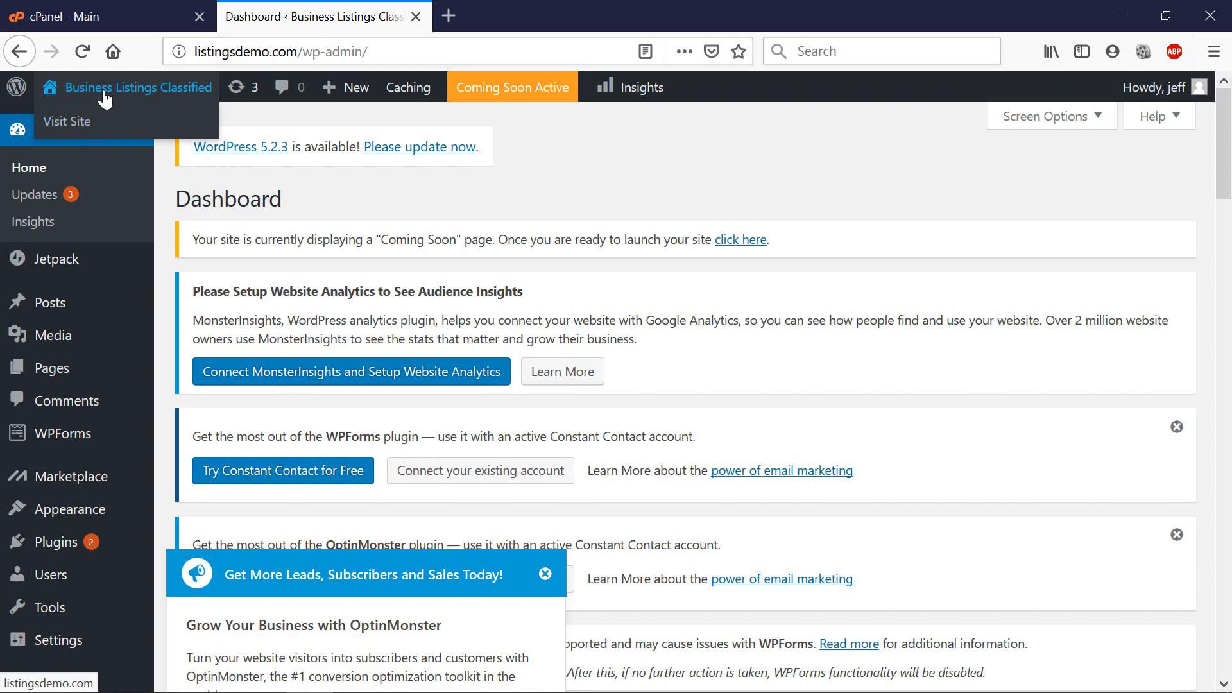
left_click(76, 122)
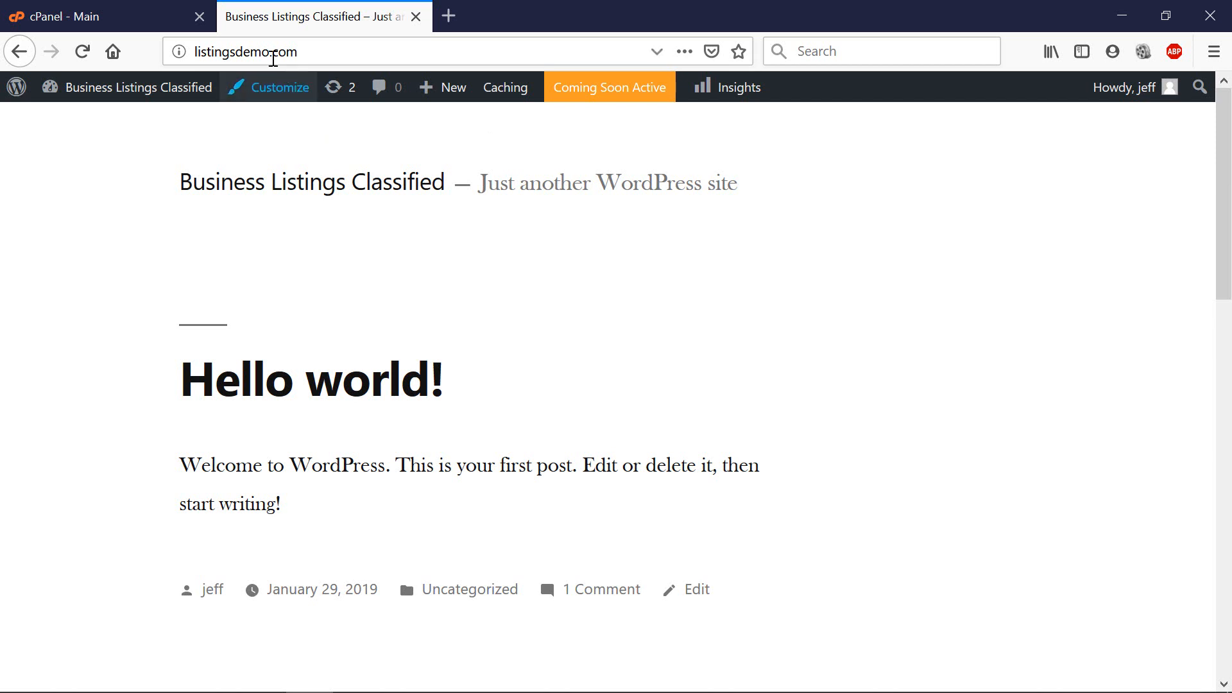
scroll(610, 232, "down", 10)
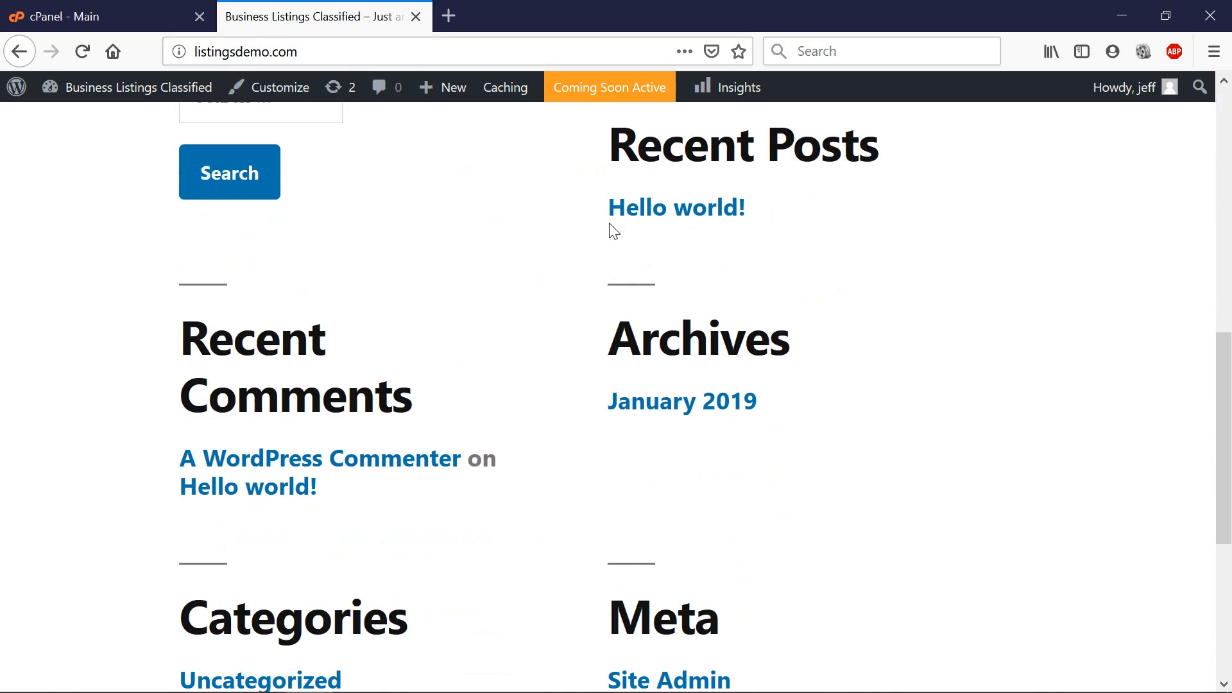
scroll(611, 236, "up", 5)
scroll(610, 237, "up", 5)
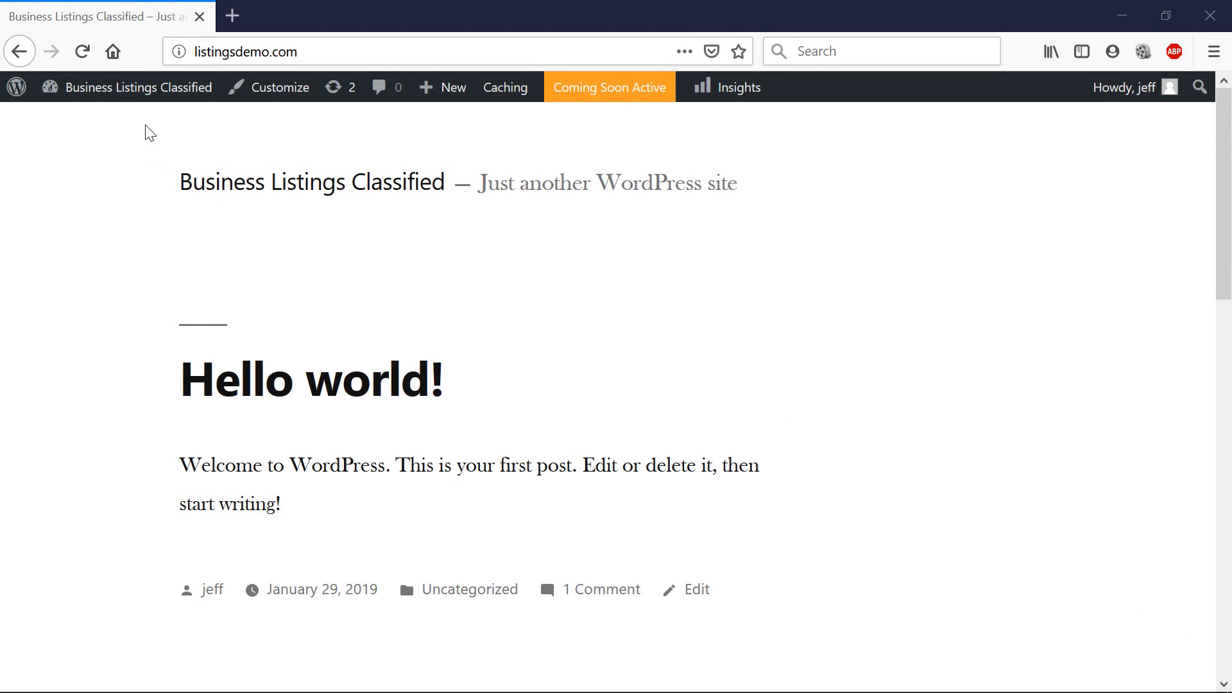
mouse_move(144, 97)
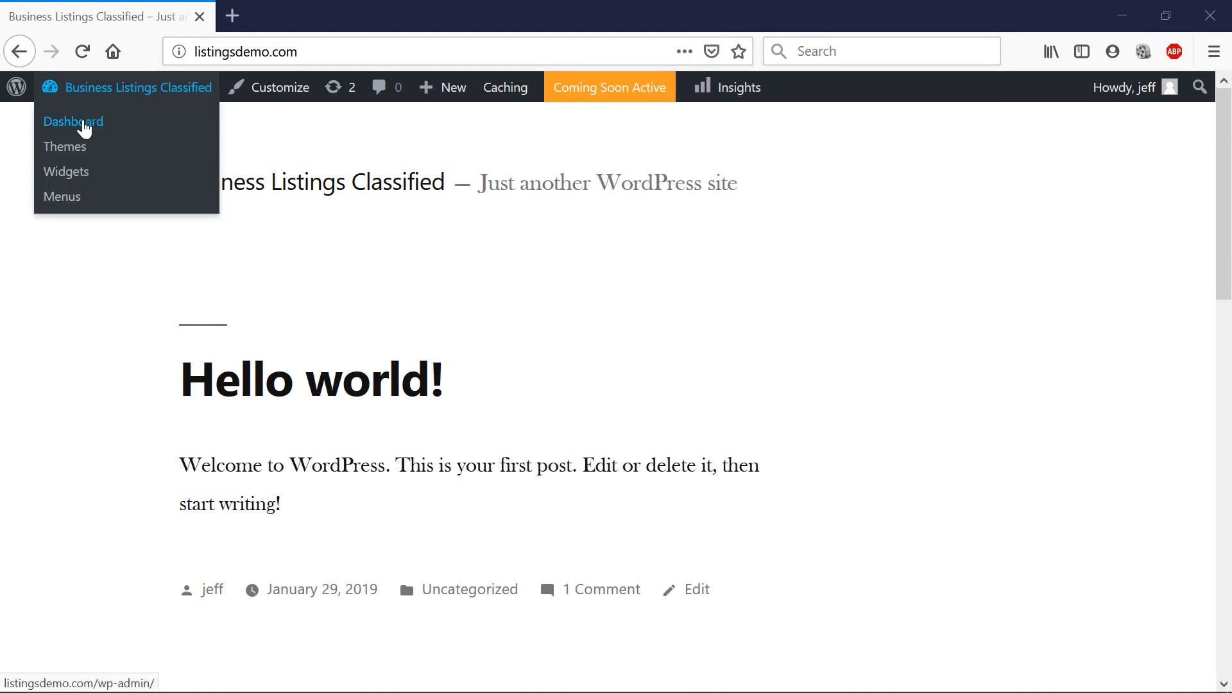
Go back to the Dashboard from the admin bar site menu and close the OptinMonster popup.
left_click(82, 123)
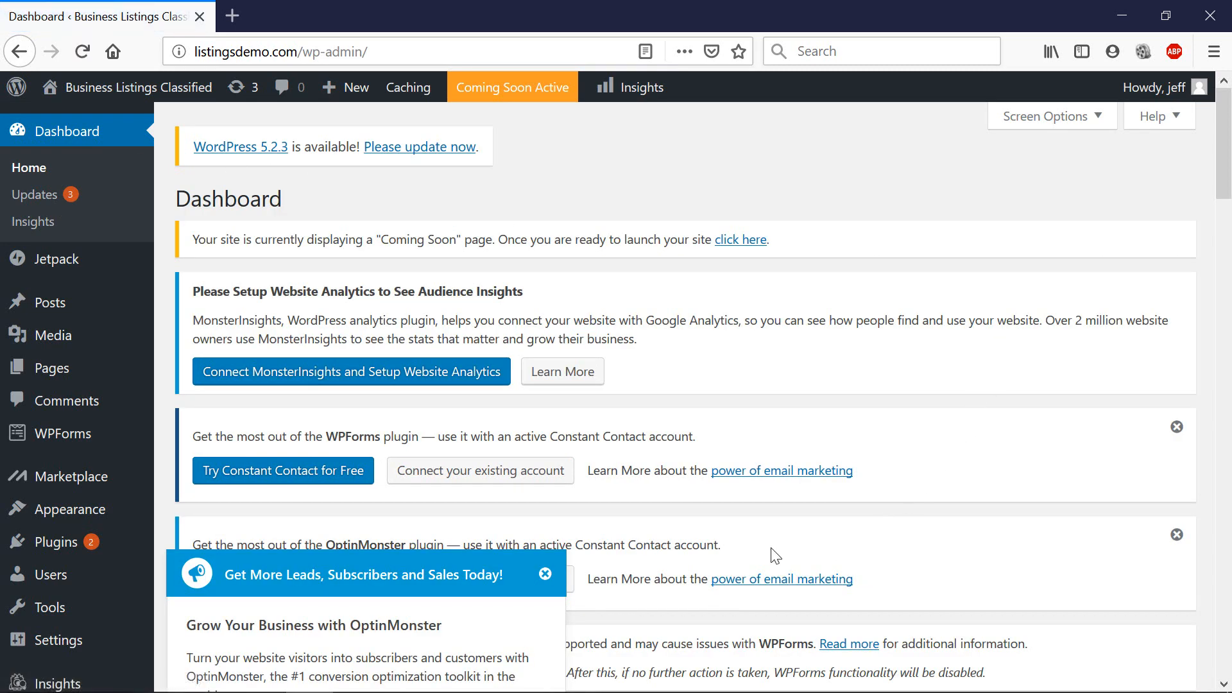
left_click(544, 576)
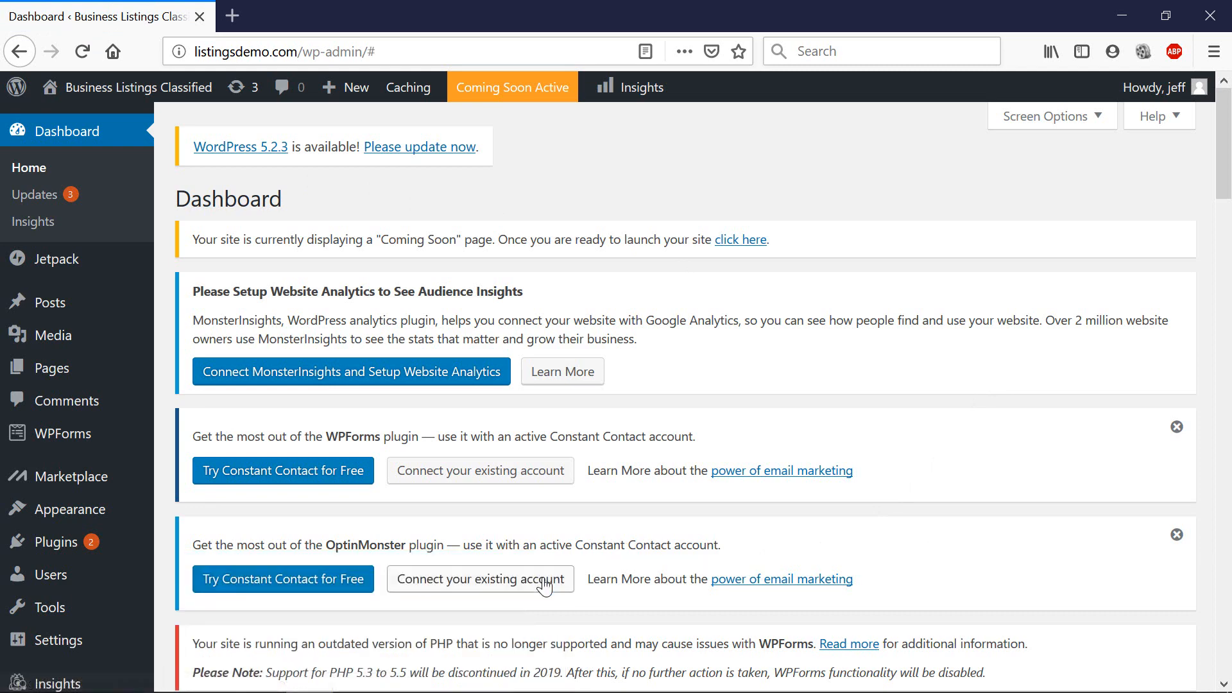
scroll(307, 218, "down", 3)
scroll(488, 239, "down", 3)
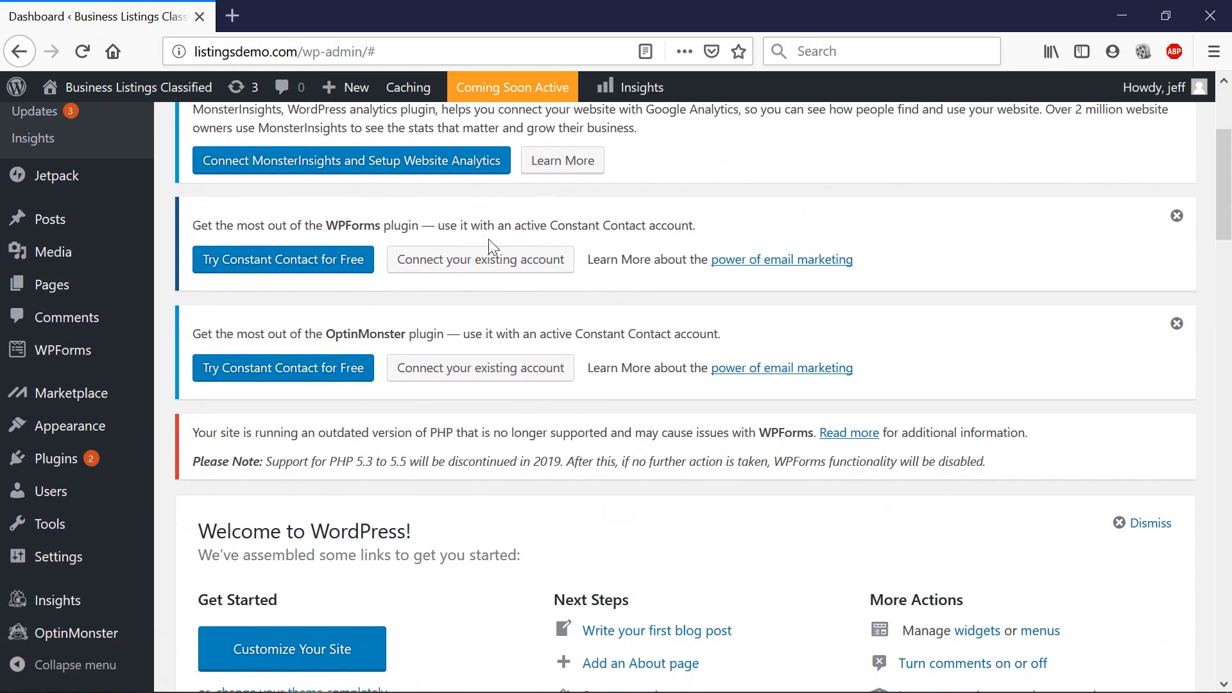
mouse_move(76, 468)
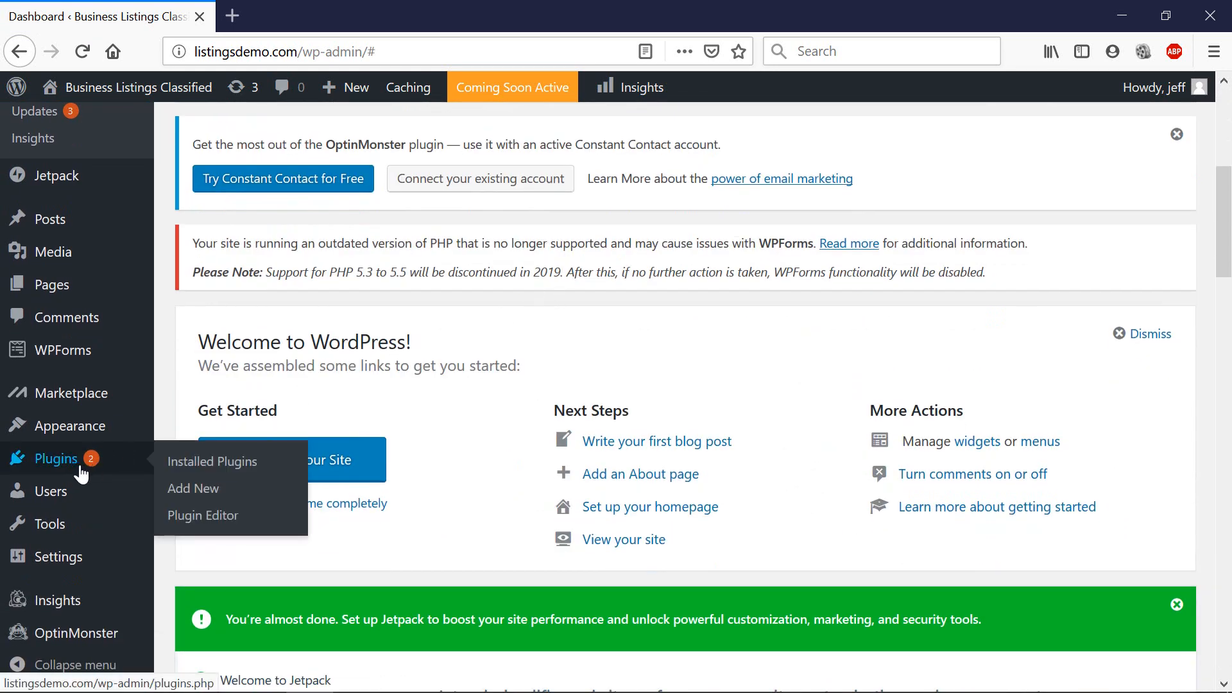
Select all 7 plugins under Installed Plugins and apply the Deactivate bulk action.
left_click(261, 467)
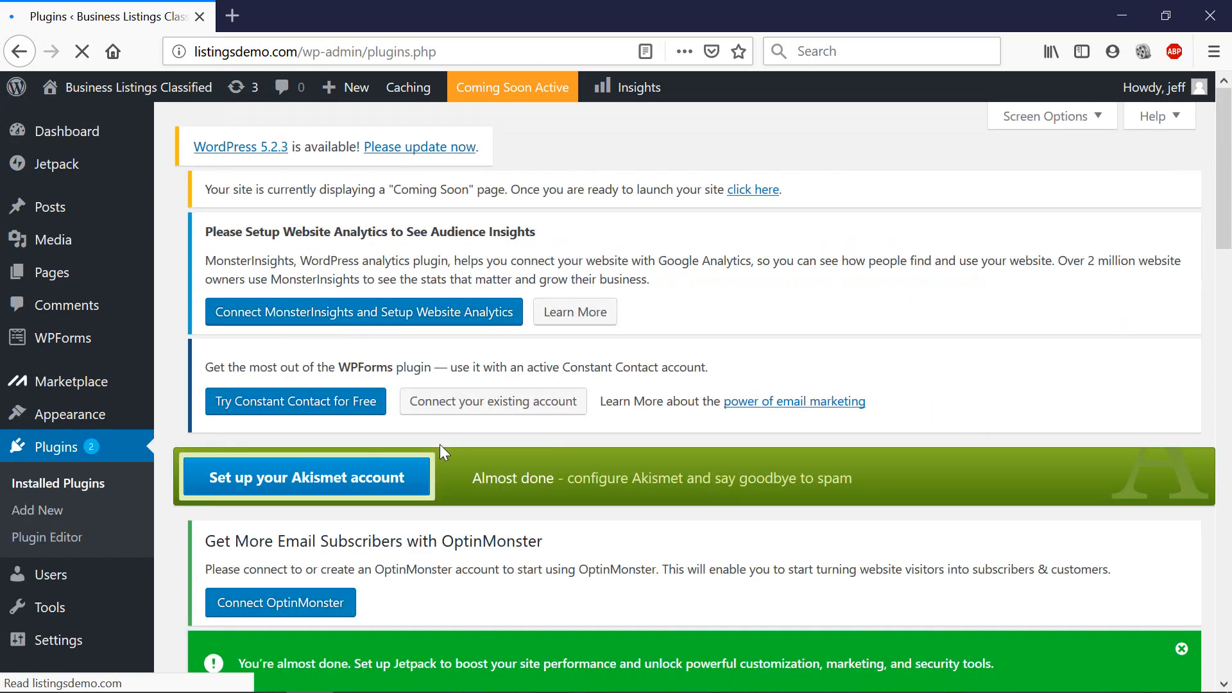
scroll(572, 422, "down", 15)
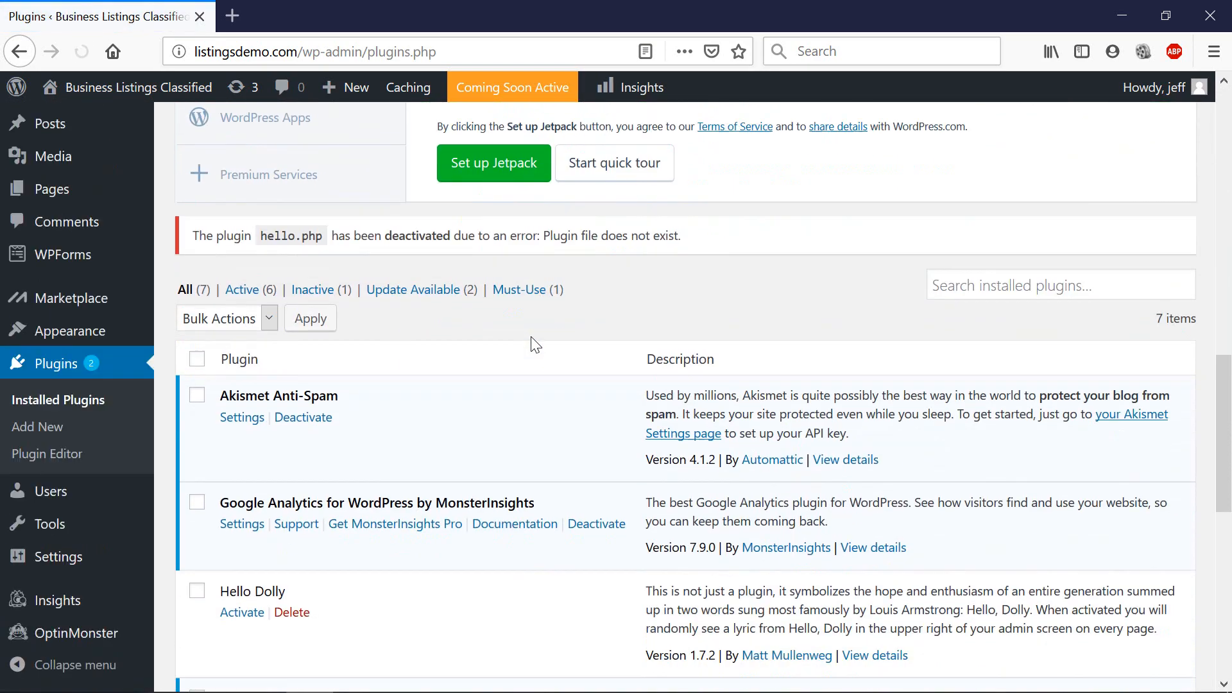
scroll(532, 344, "down", 9)
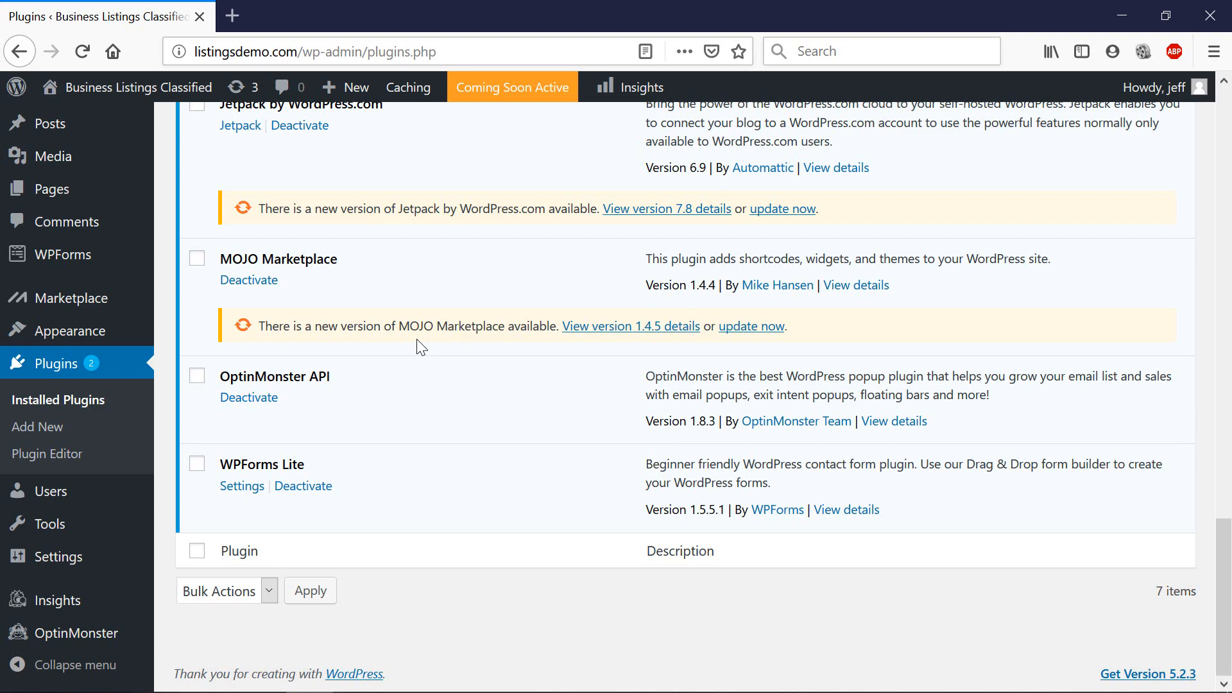
scroll(421, 347, "up", 6)
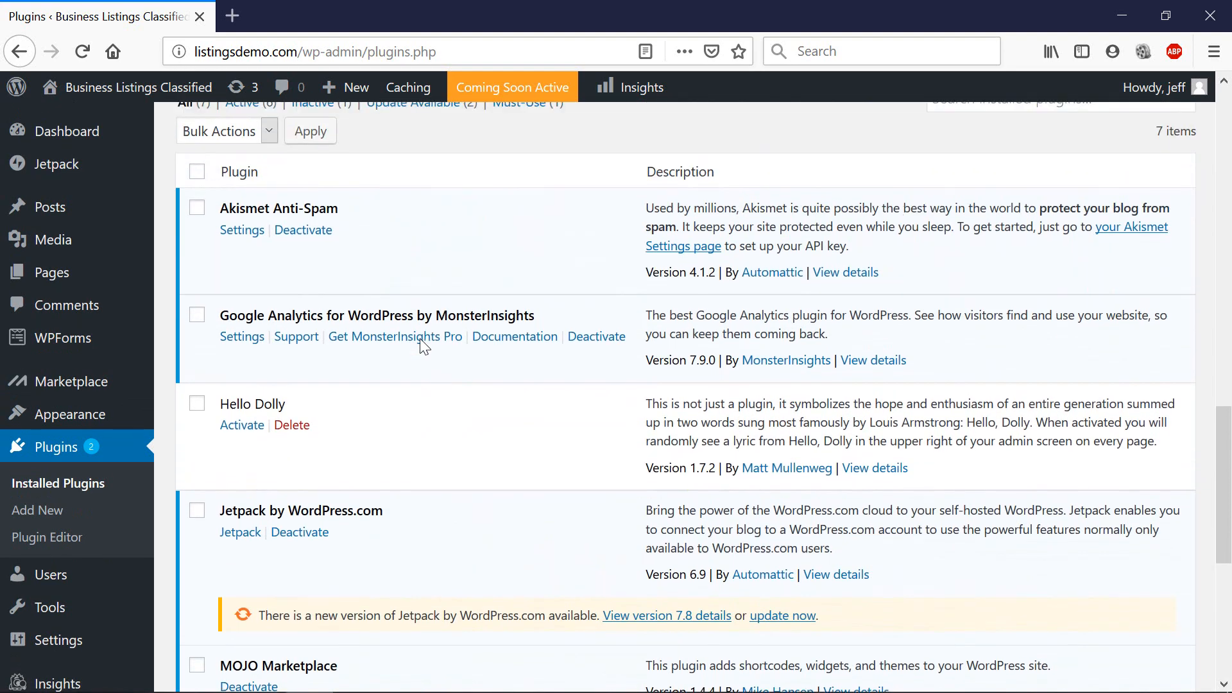
scroll(422, 345, "up", 3)
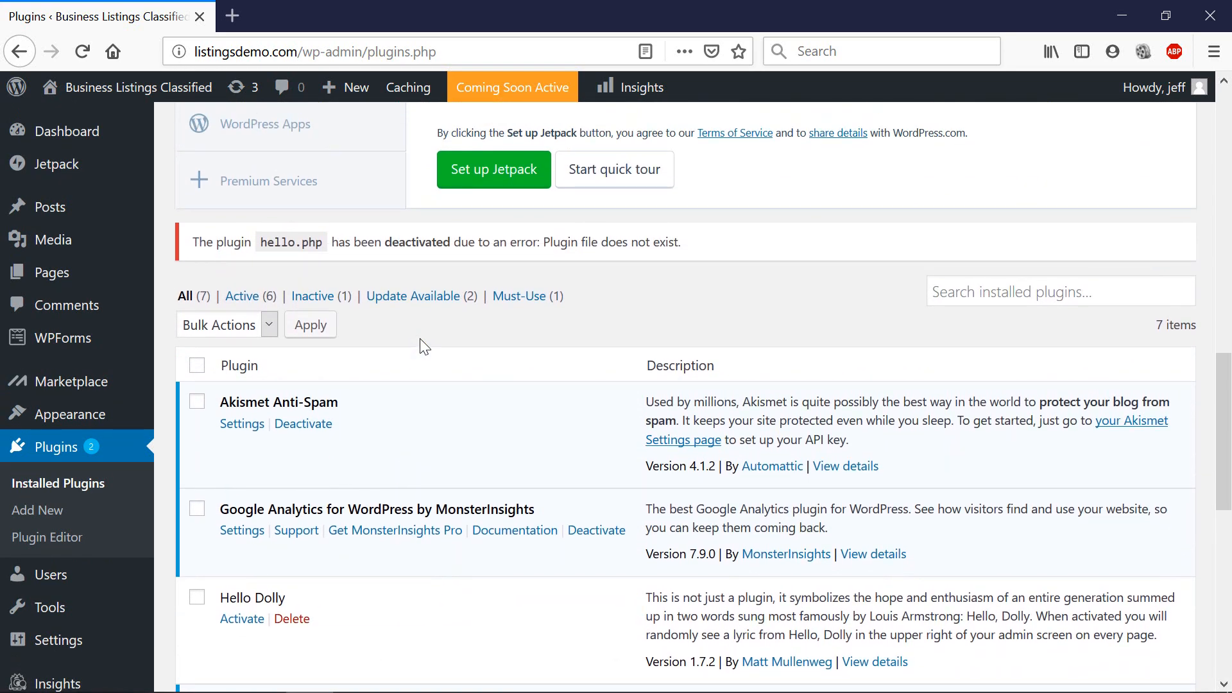
left_click(196, 375)
left_click(246, 324)
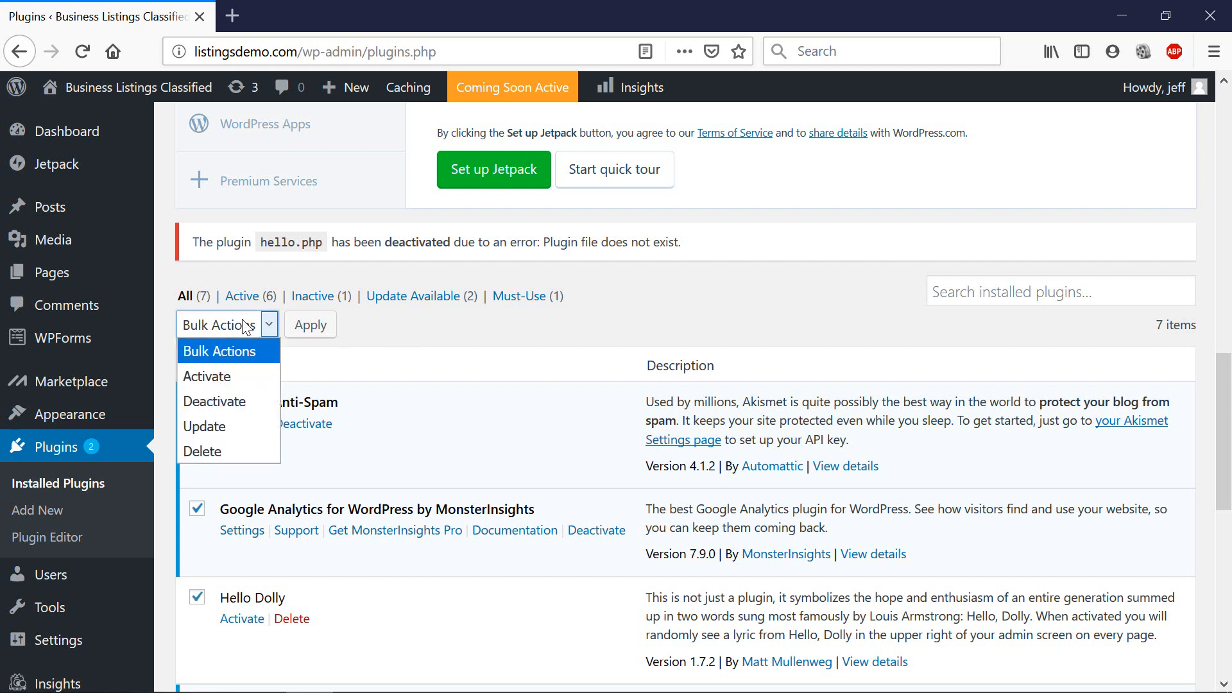
left_click(225, 402)
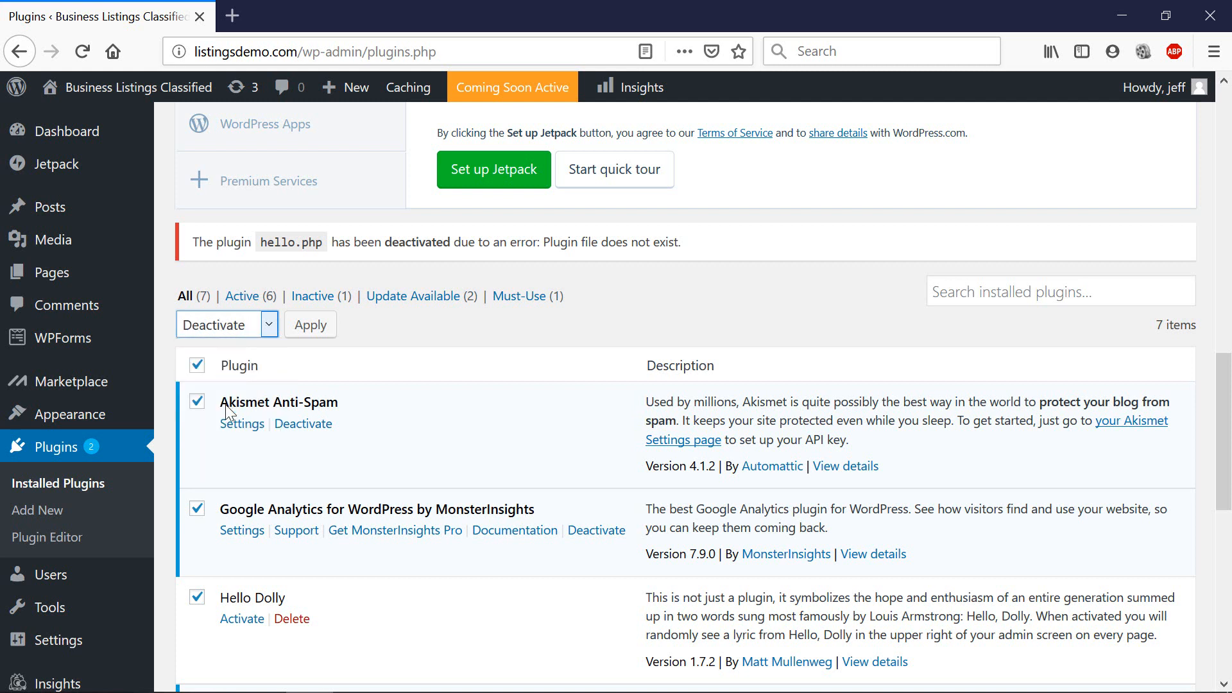
left_click(320, 328)
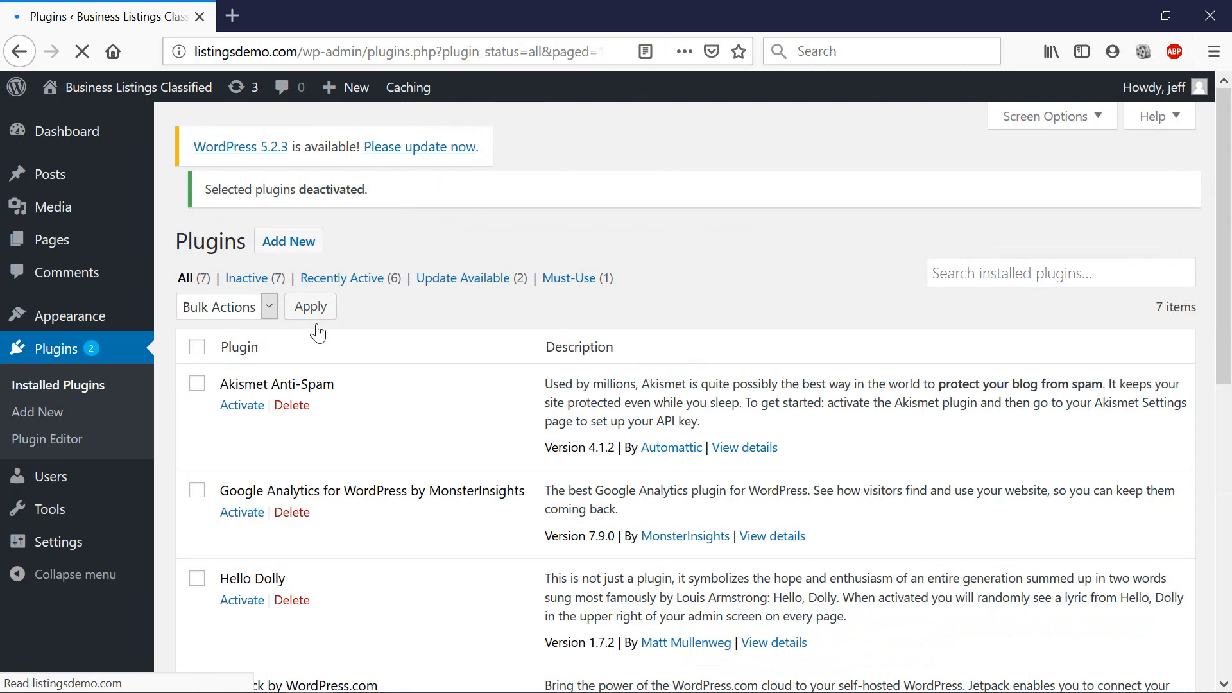
Bulk-delete all seven plugins, Akismet Anti-Spam through WPForms Lite, confirming the deletion.
left_click(197, 362)
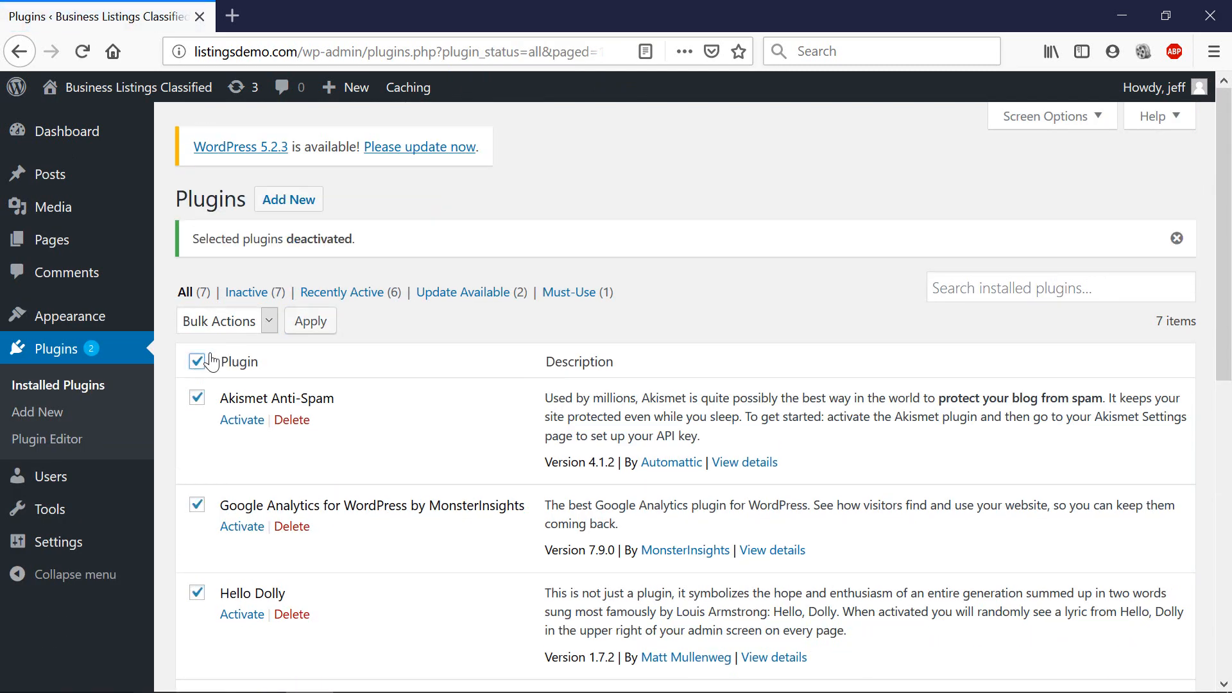
left_click(233, 328)
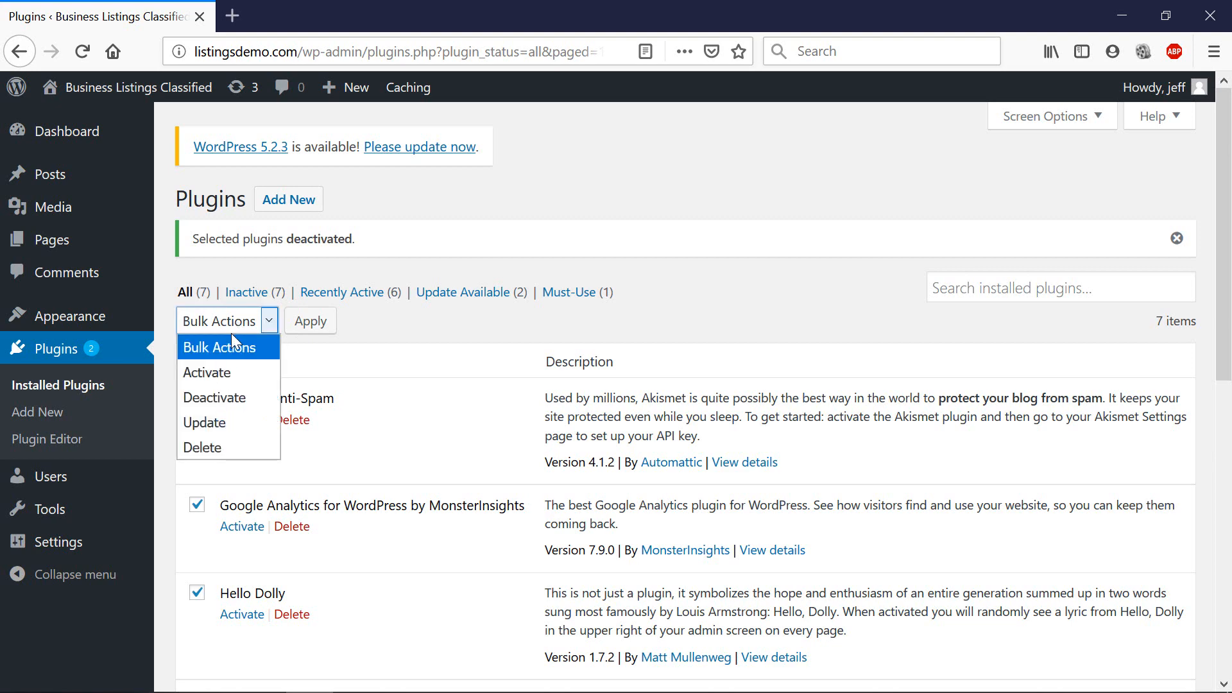
left_click(229, 445)
left_click(318, 324)
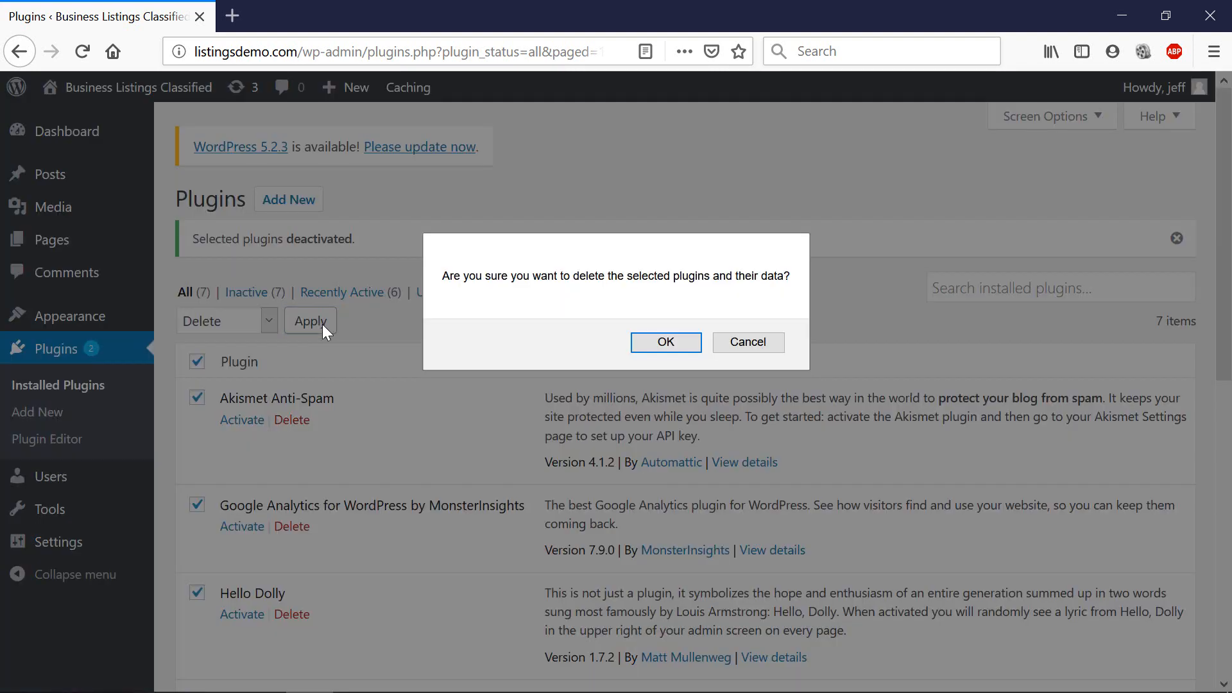
left_click(666, 343)
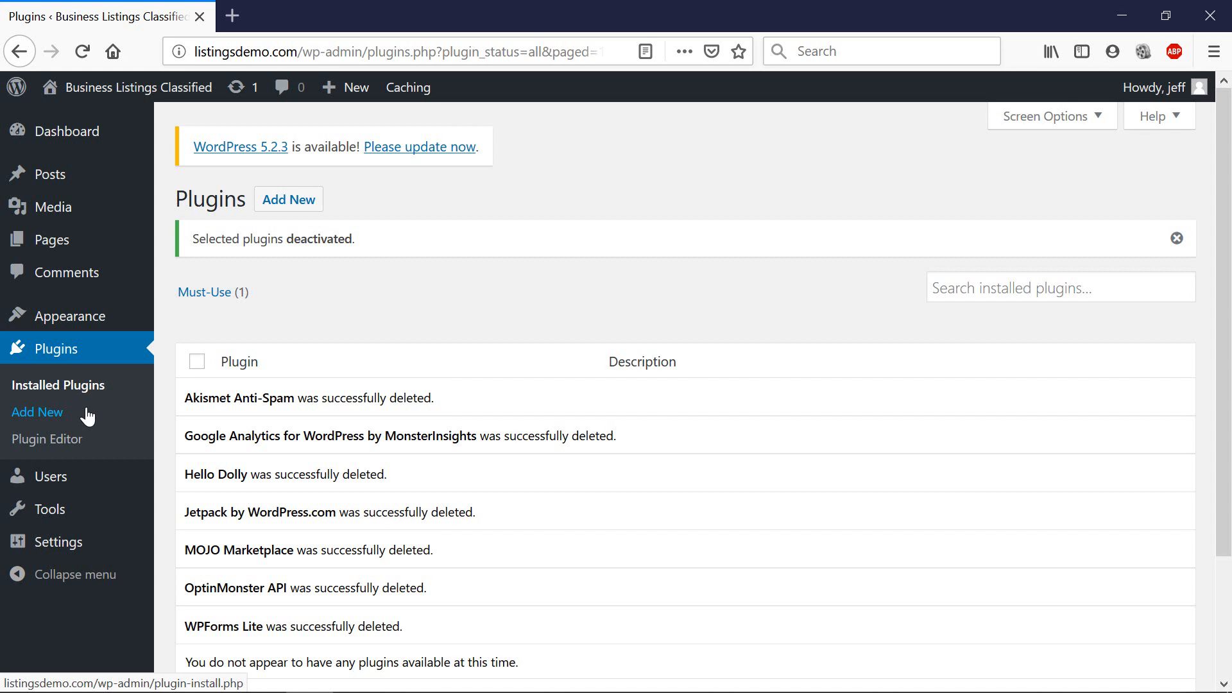
scroll(365, 470, "down", 3)
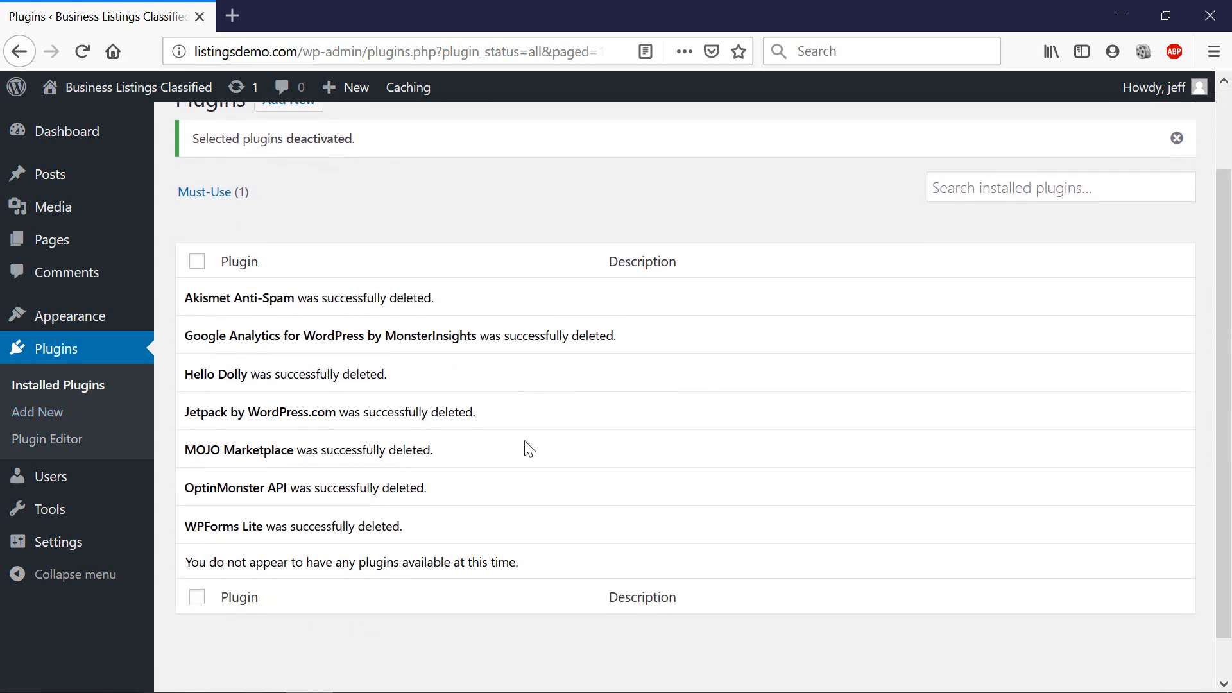
scroll(107, 323, "up", 3)
mouse_move(105, 252)
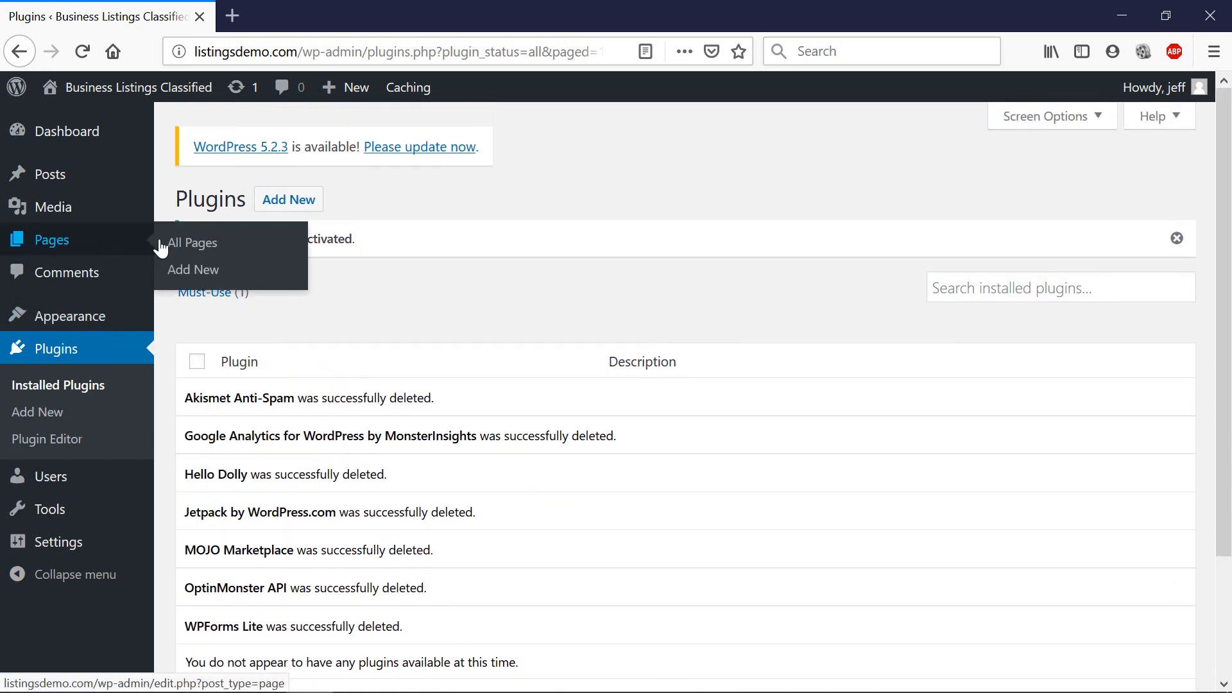
Move all three pages to the Trash with the Move to Trash bulk action.
left_click(202, 247)
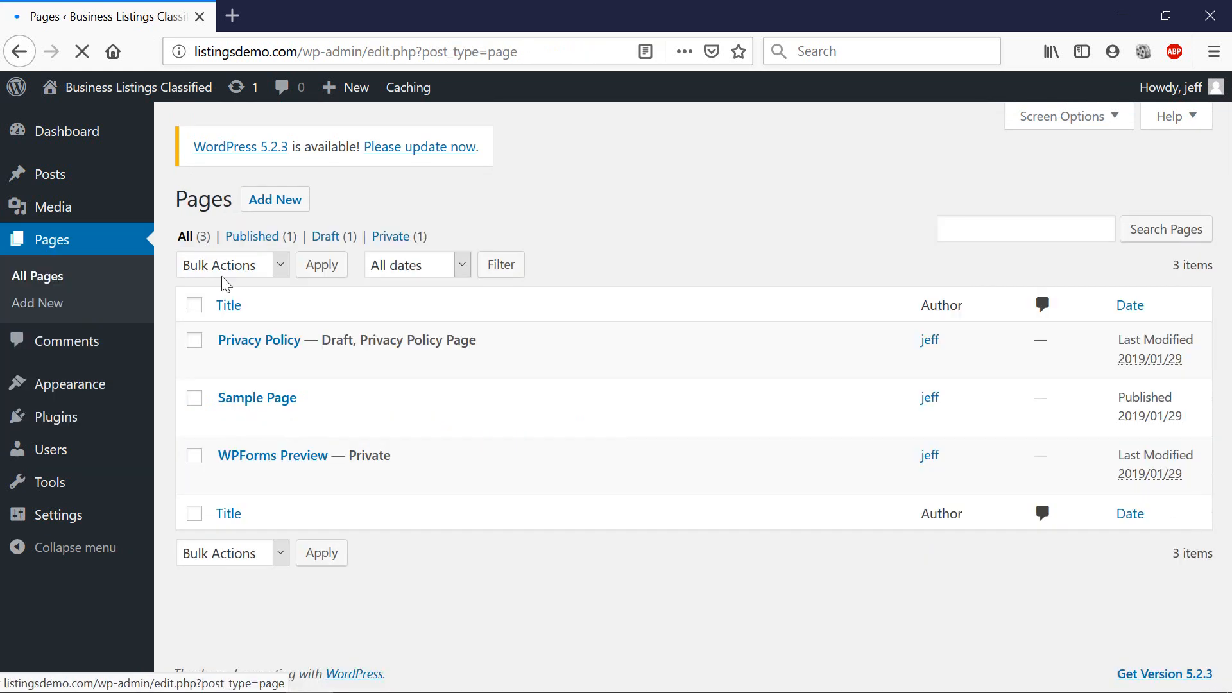
left_click(194, 307)
left_click(219, 268)
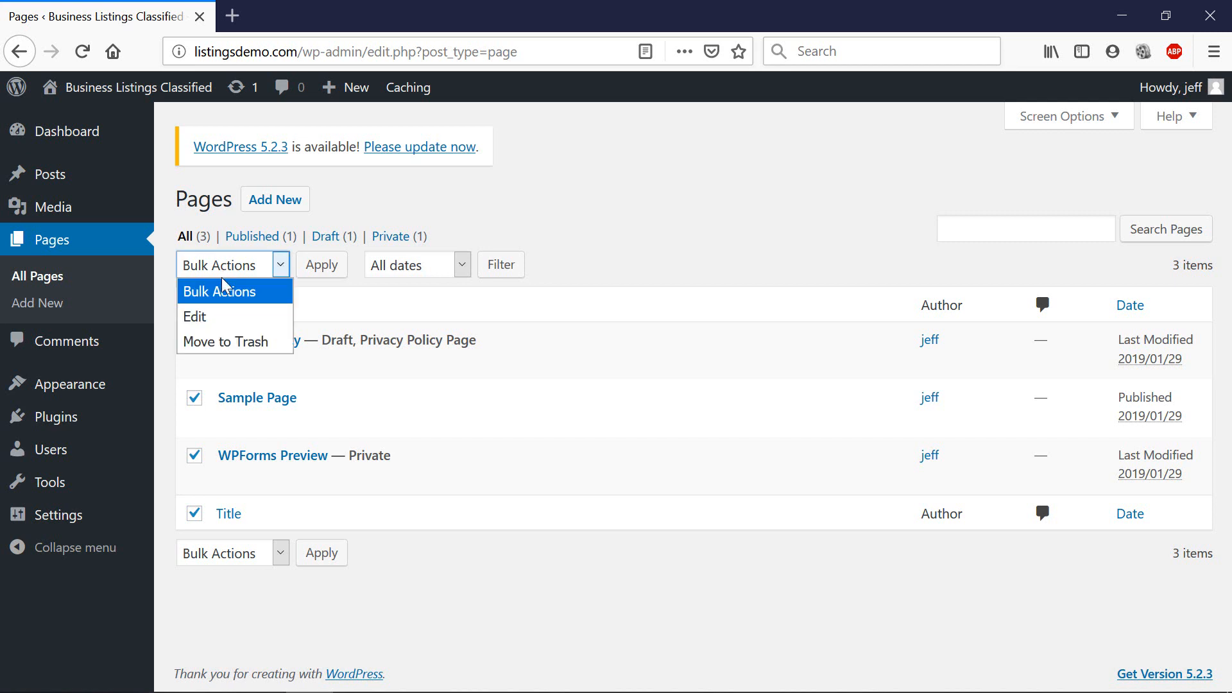
left_click(214, 342)
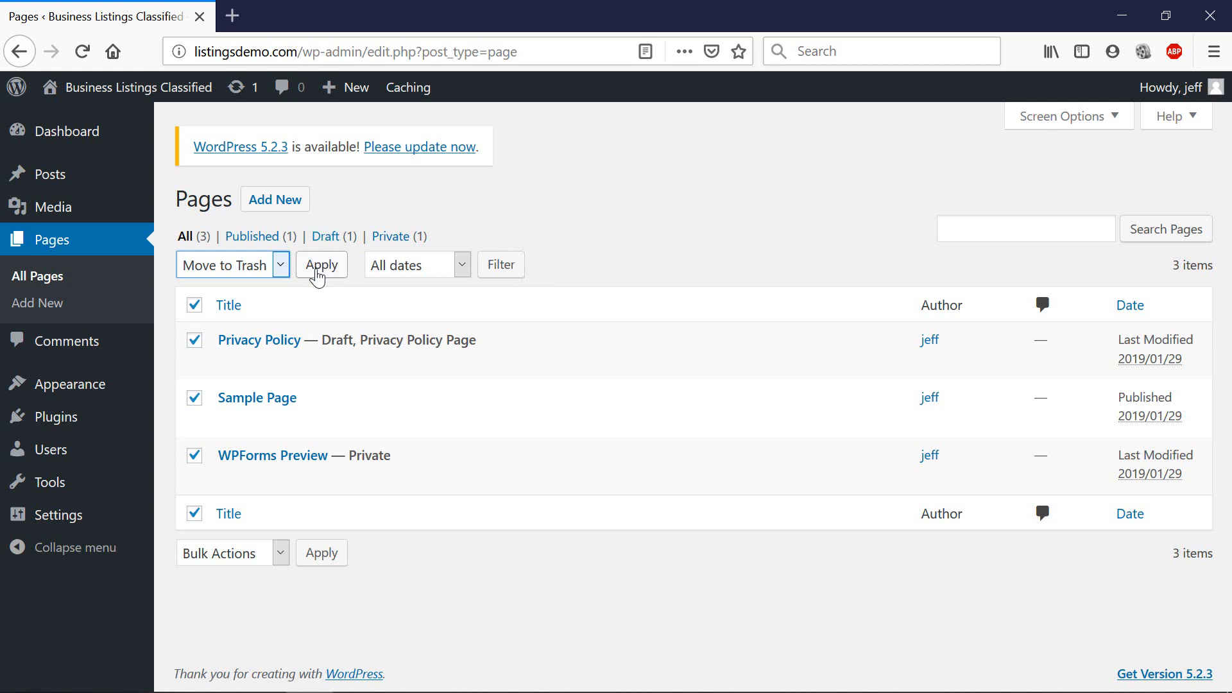
left_click(317, 267)
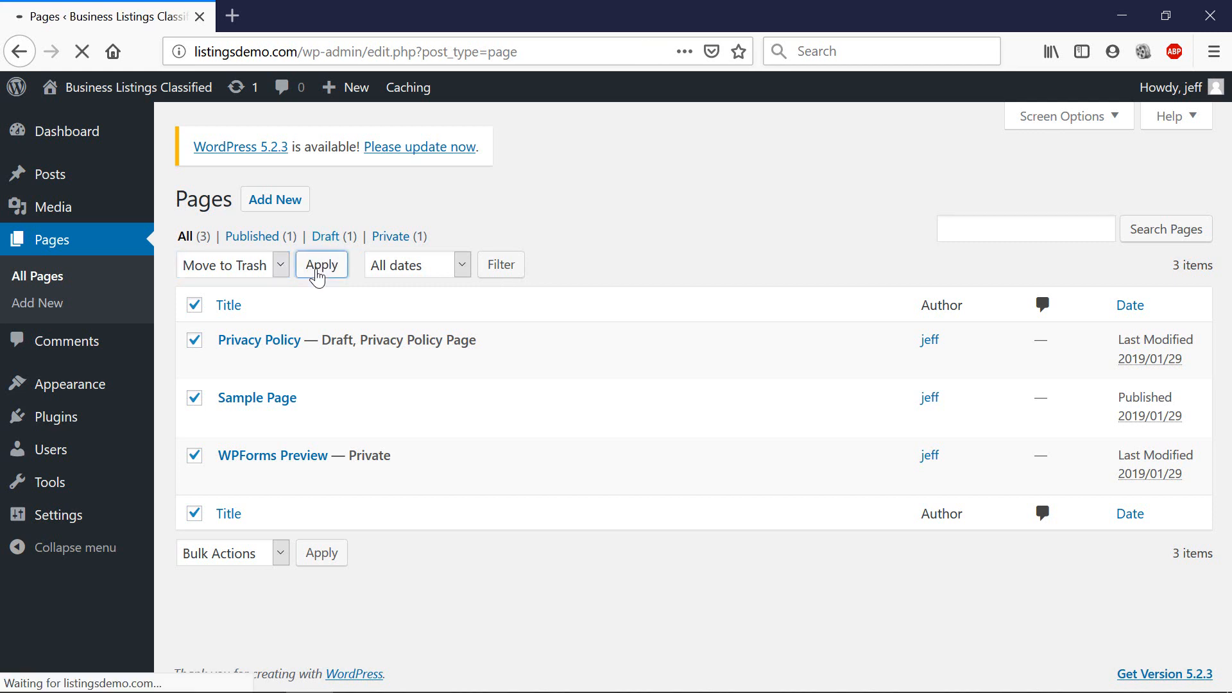
Trash the Hello world! post from the All Posts list.
mouse_move(97, 217)
mouse_move(109, 187)
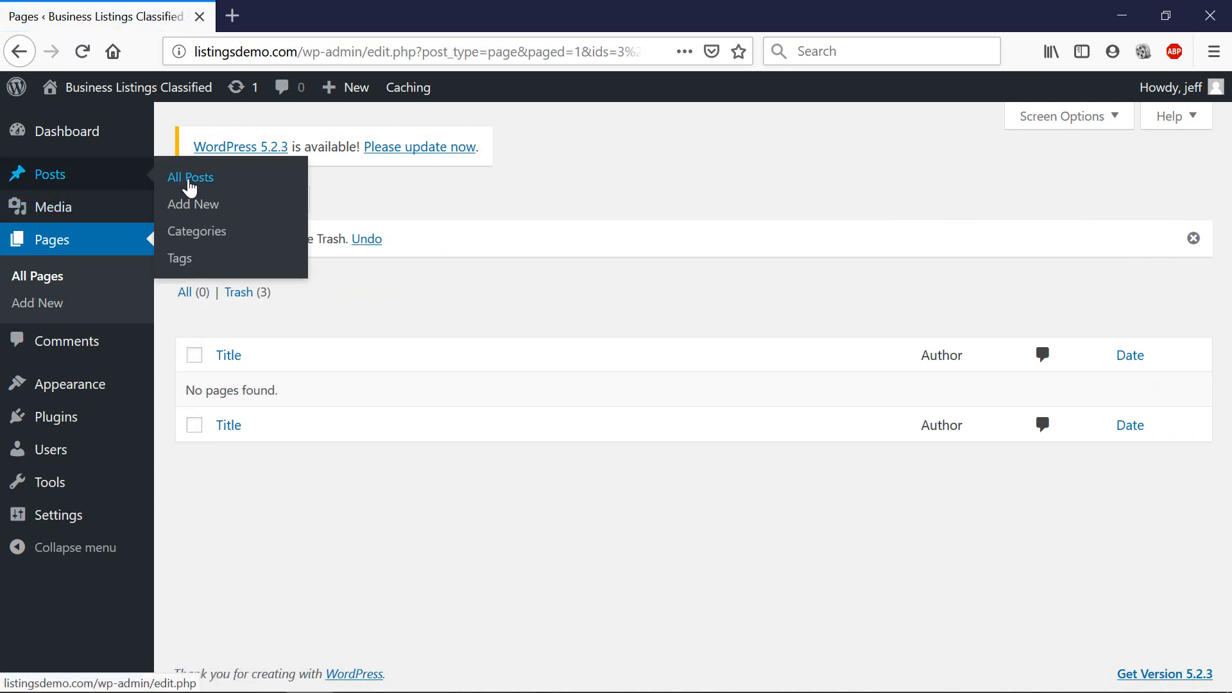
left_click(190, 179)
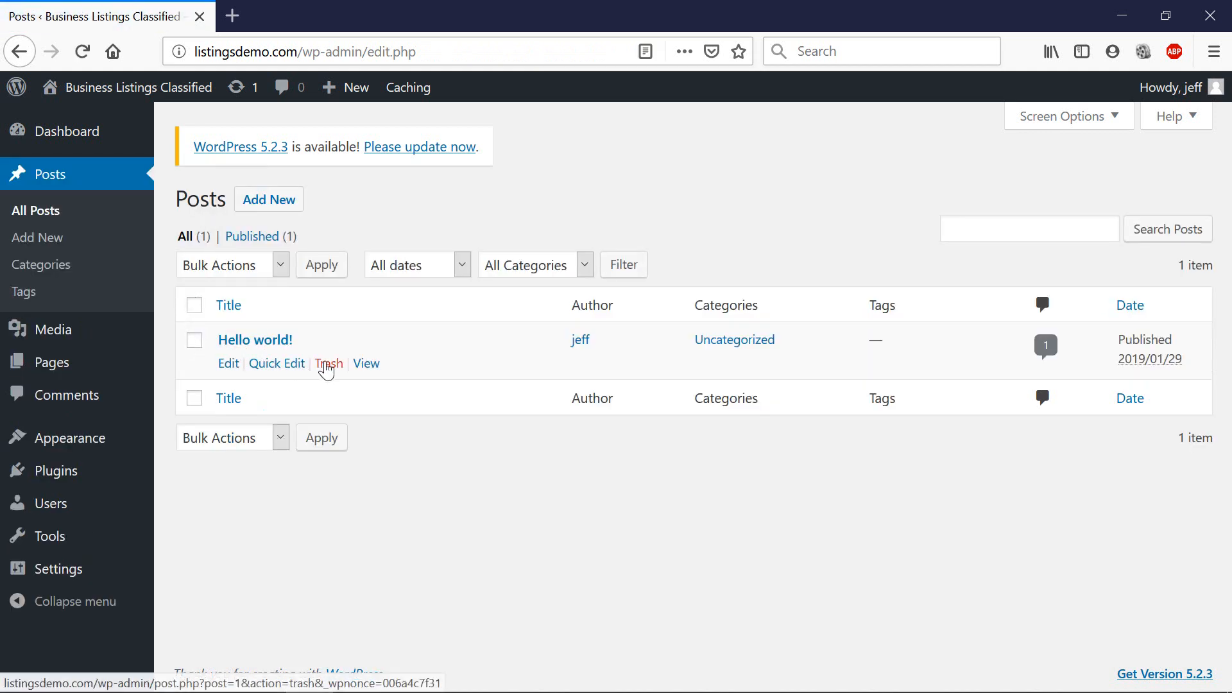
left_click(327, 366)
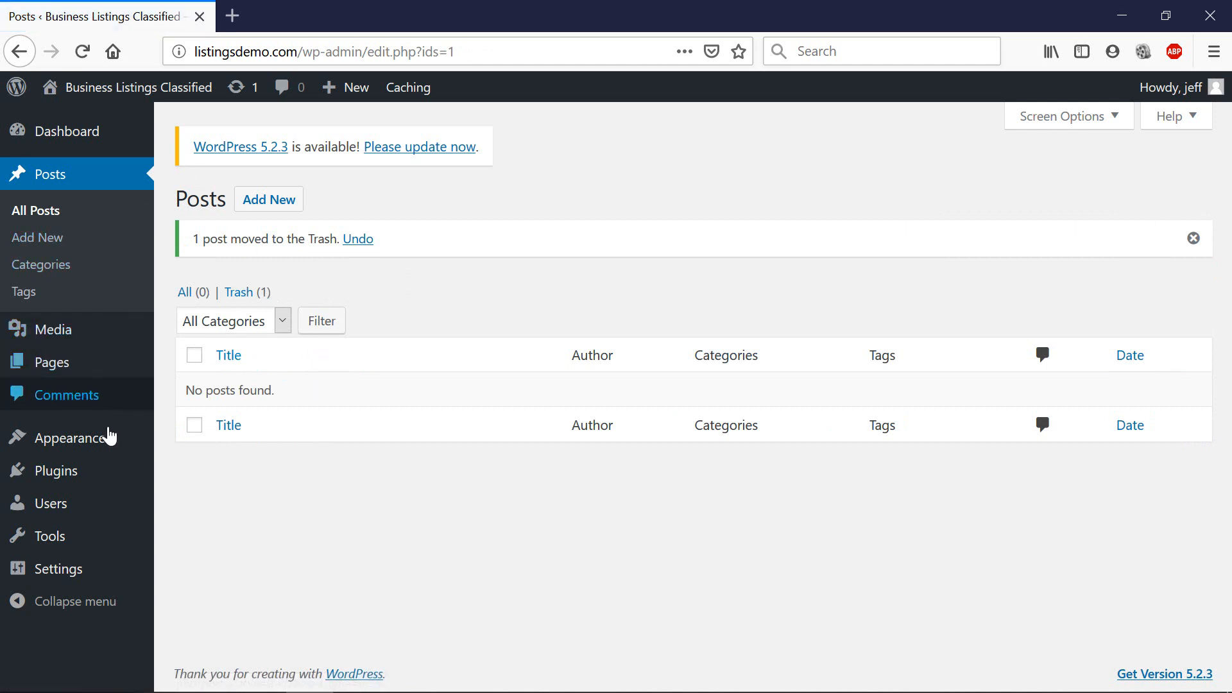
Empty the Tagline field in General Settings, keeping title Business Listings Classified, and save changes.
mouse_move(85, 566)
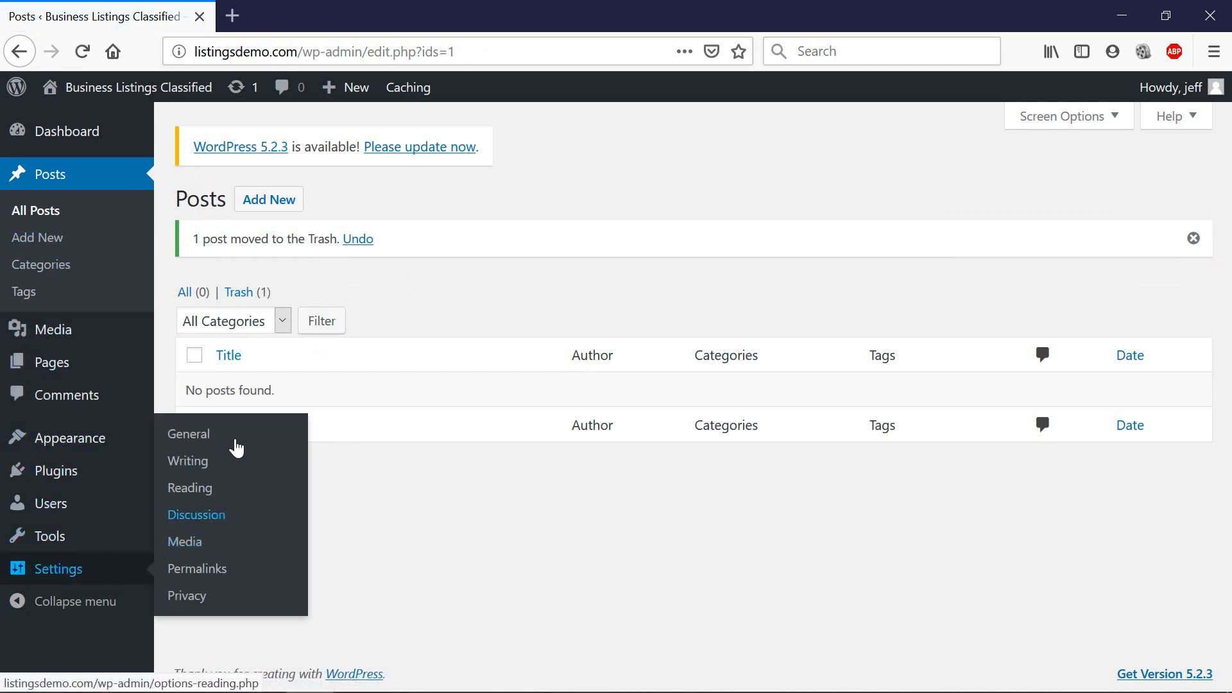
left_click(239, 435)
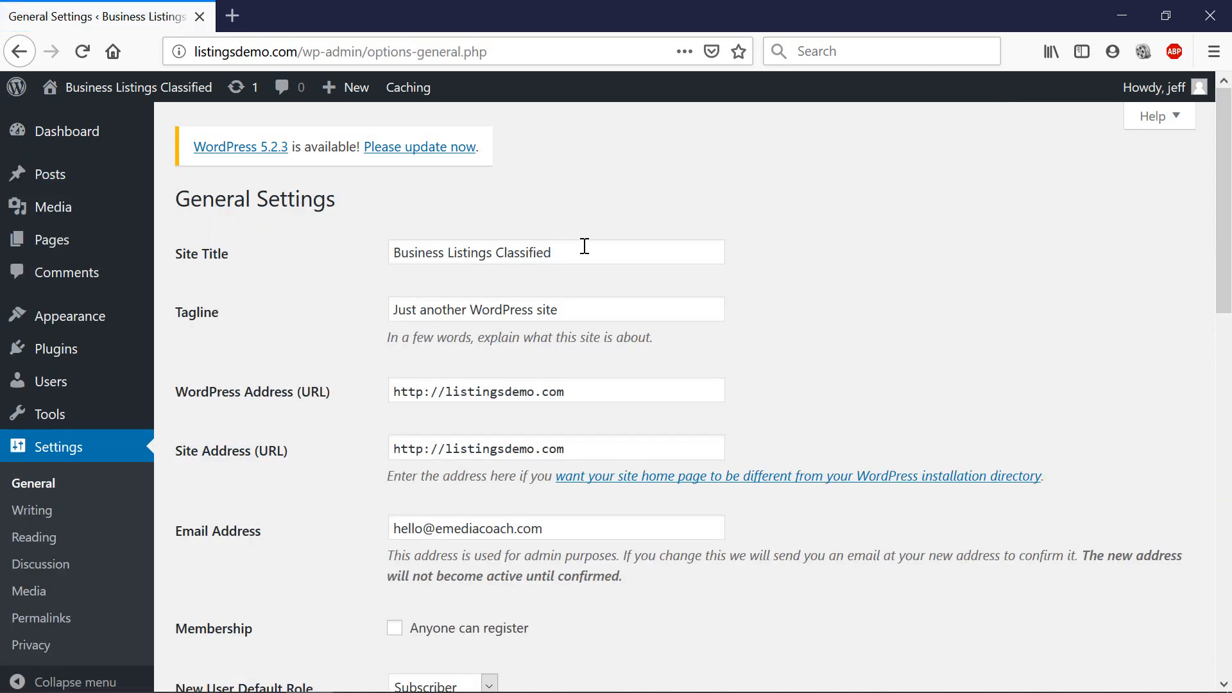
left_click_drag(581, 249, 341, 253)
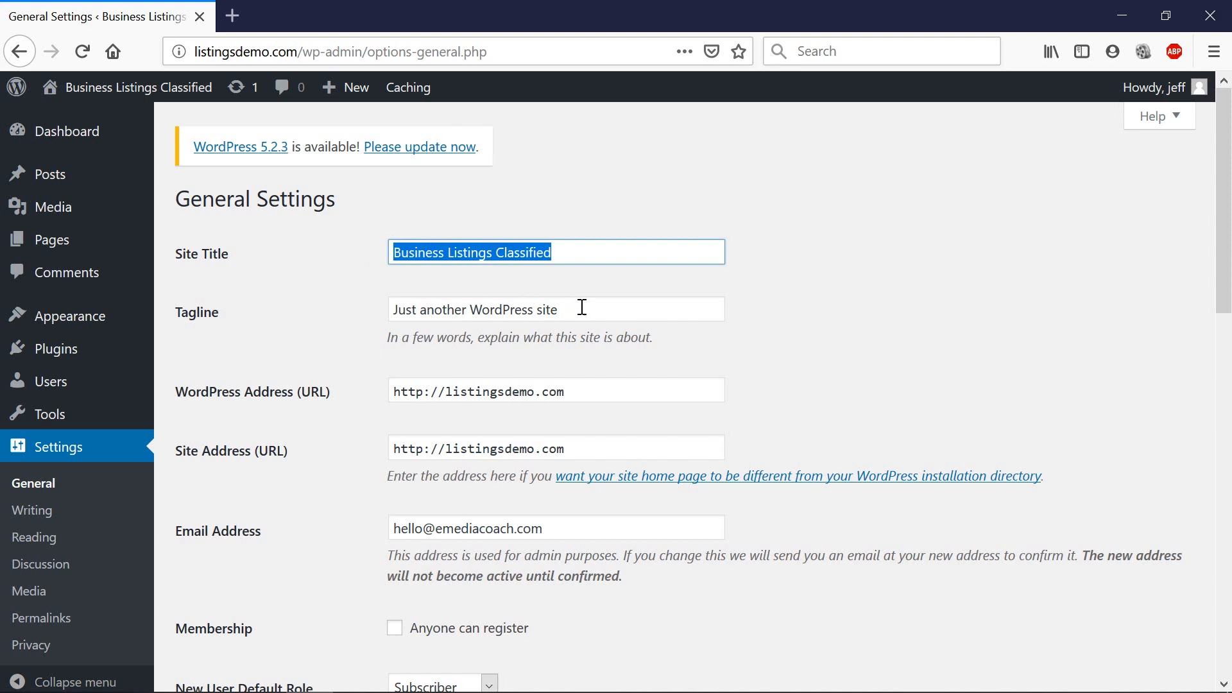
left_click_drag(580, 308, 358, 309)
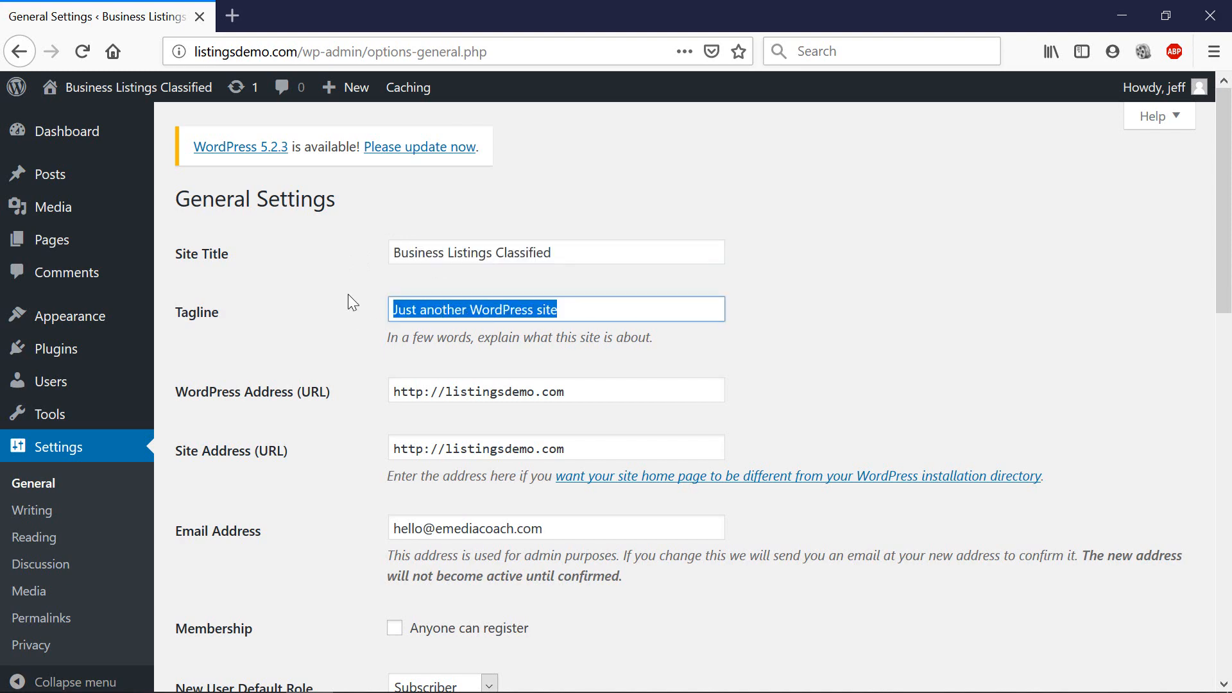
key("BackSpace")
scroll(352, 313, "down", 10)
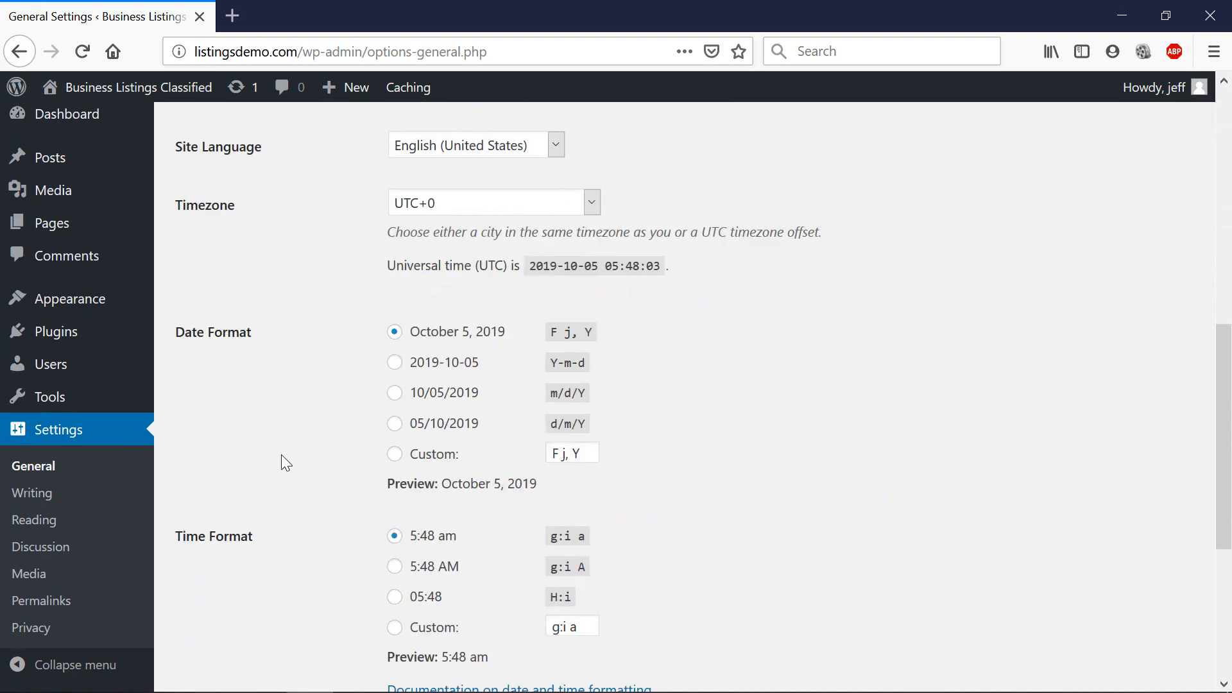
scroll(281, 455, "down", 5)
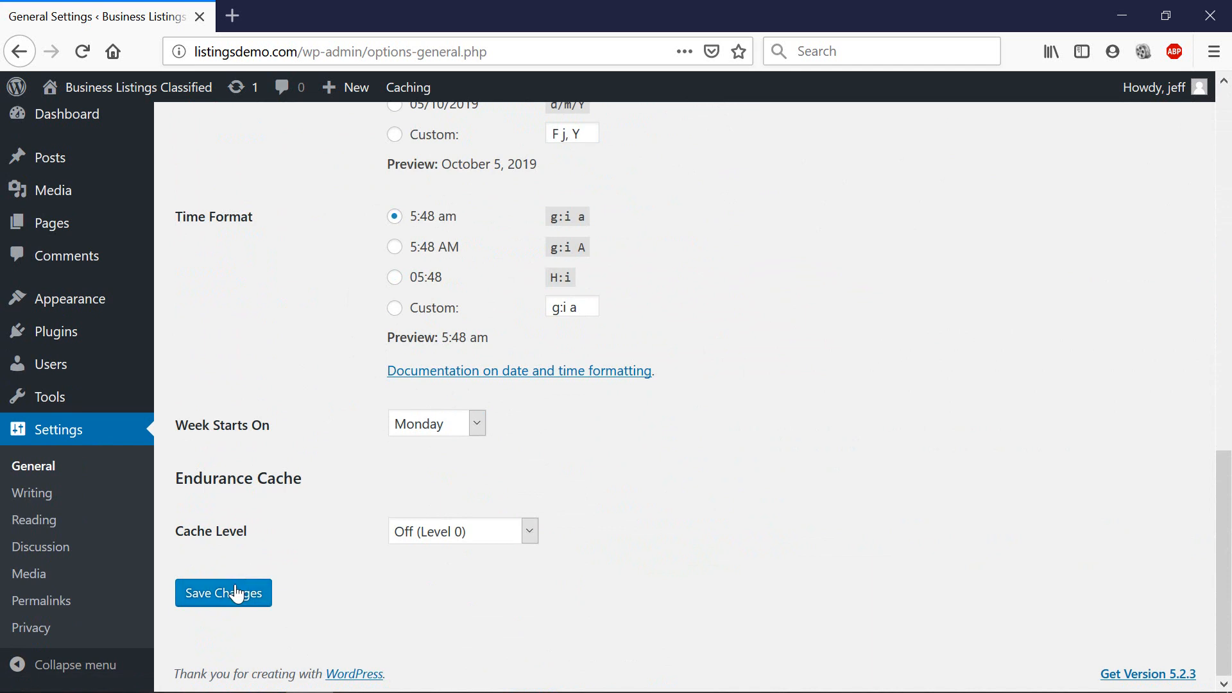
left_click(237, 593)
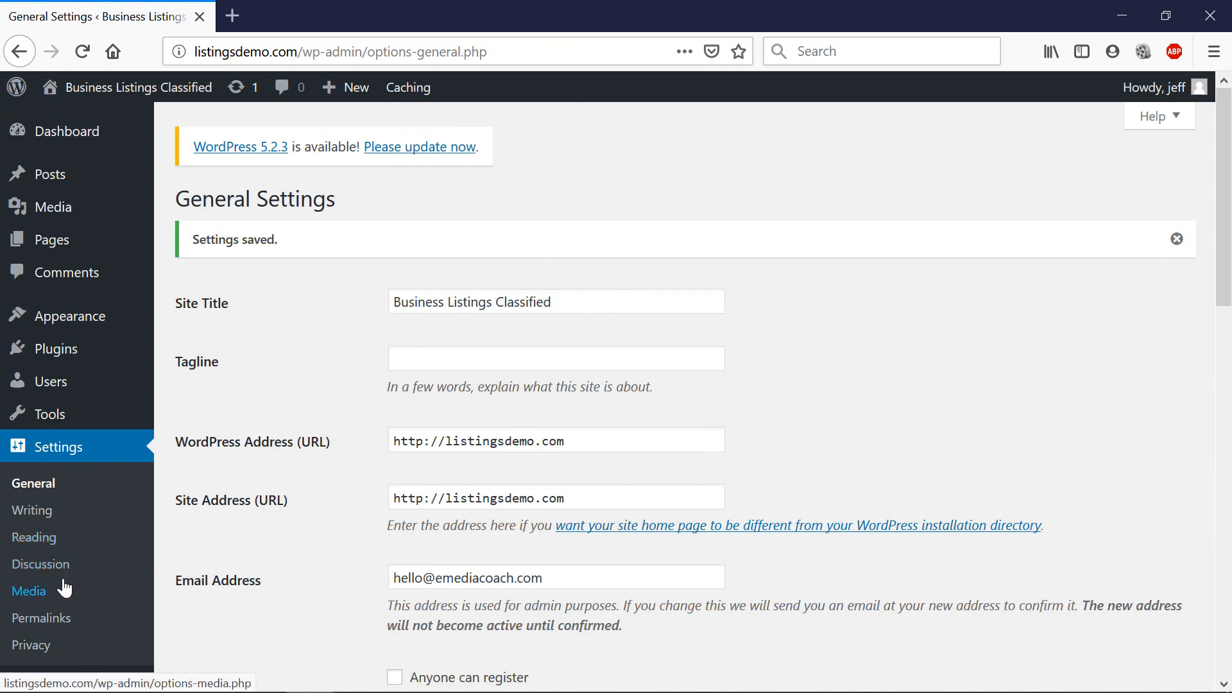
Rebuild the custom permalink structure as /%category%/%postname%/ from the tag buttons and save.
left_click(58, 617)
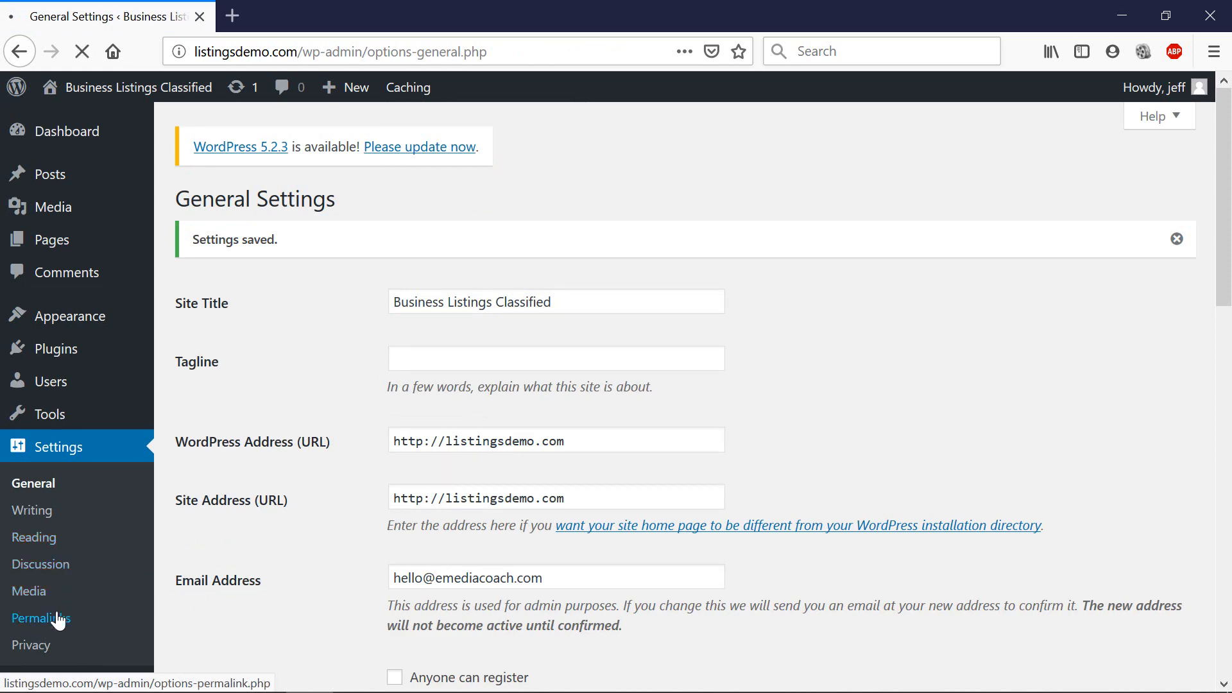
scroll(406, 490, "down", 1)
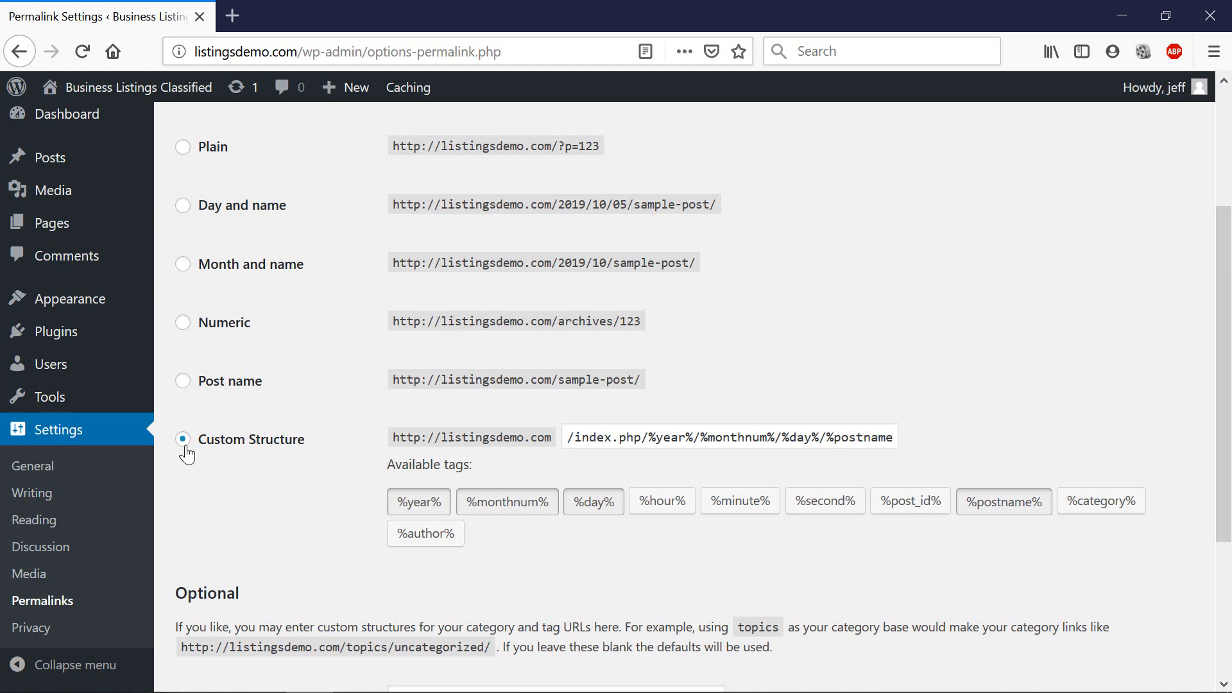
left_click(655, 441)
key("ctrl+a")
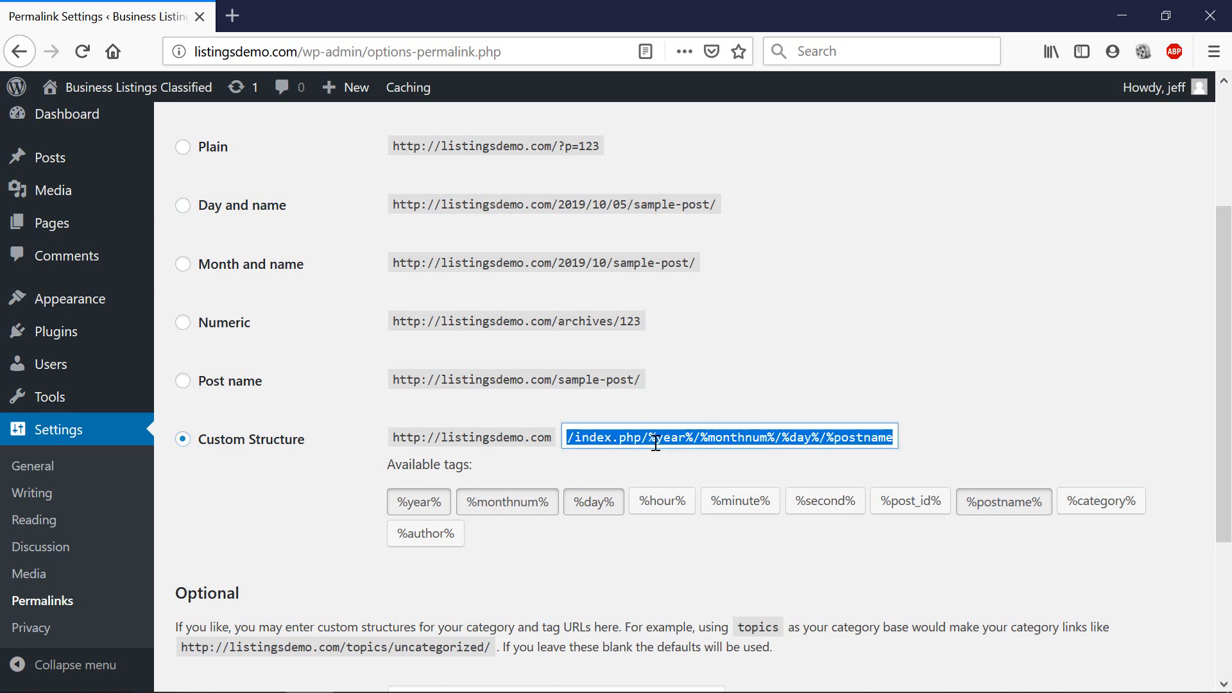
key("BackSpace")
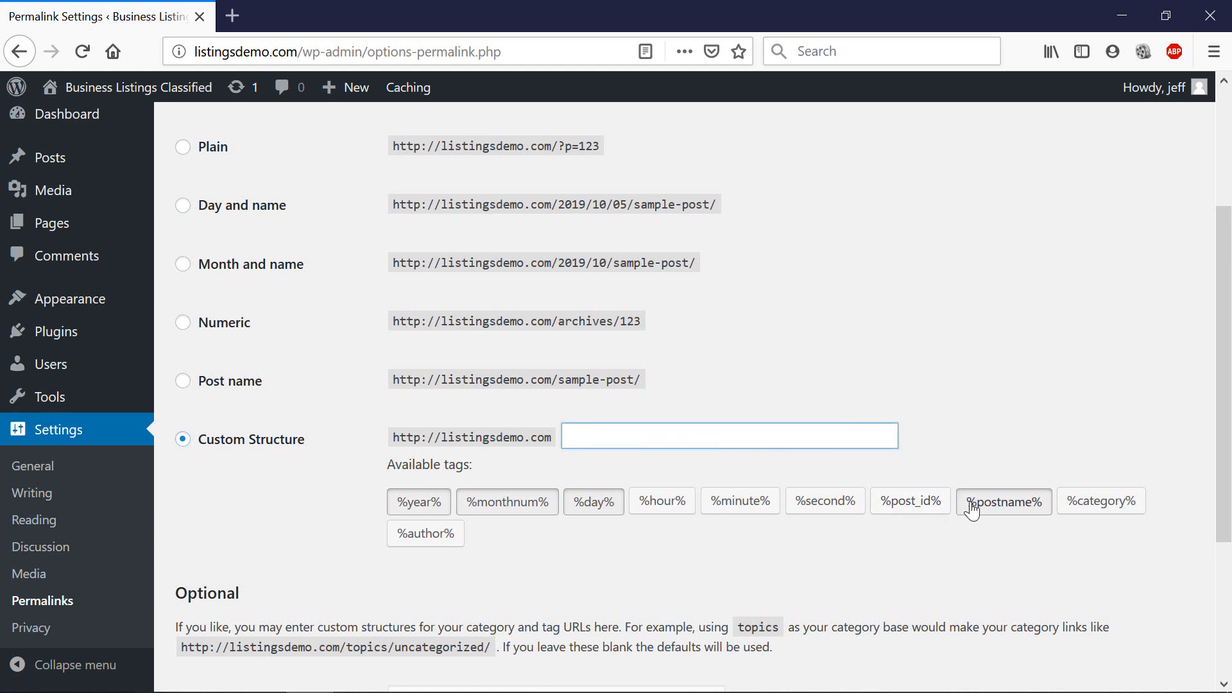
left_click(1105, 503)
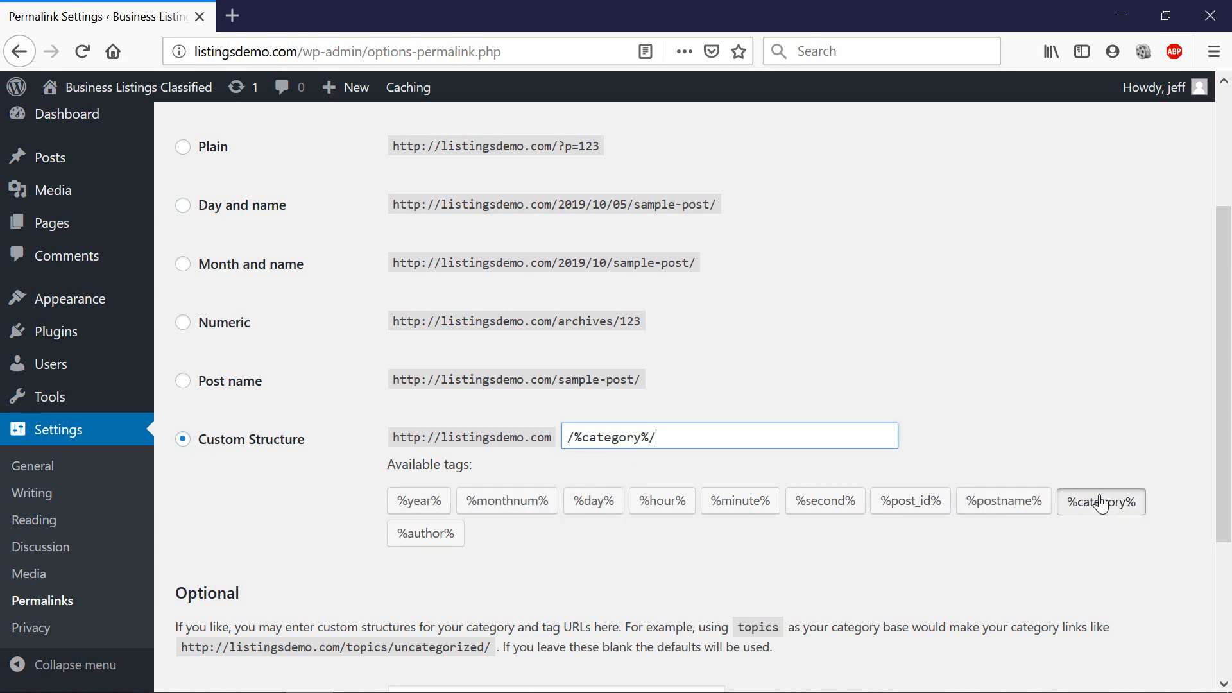
left_click(1001, 501)
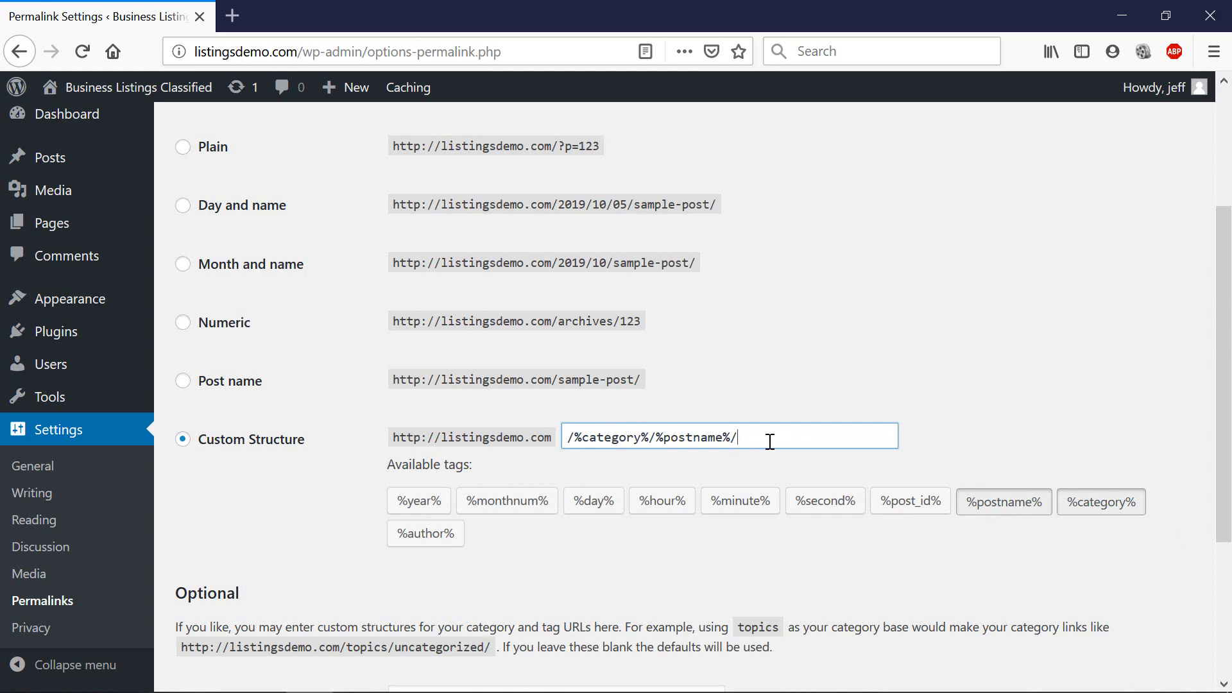
scroll(666, 449, "down", 3)
scroll(666, 449, "down", 1)
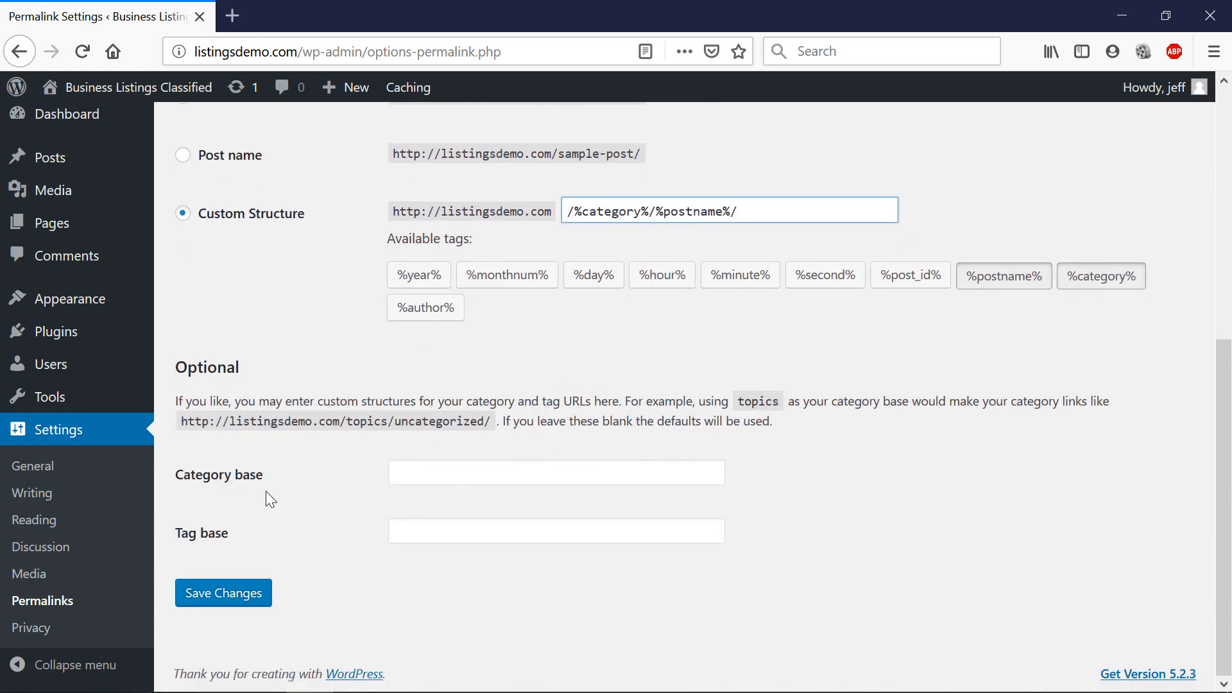
left_click(216, 592)
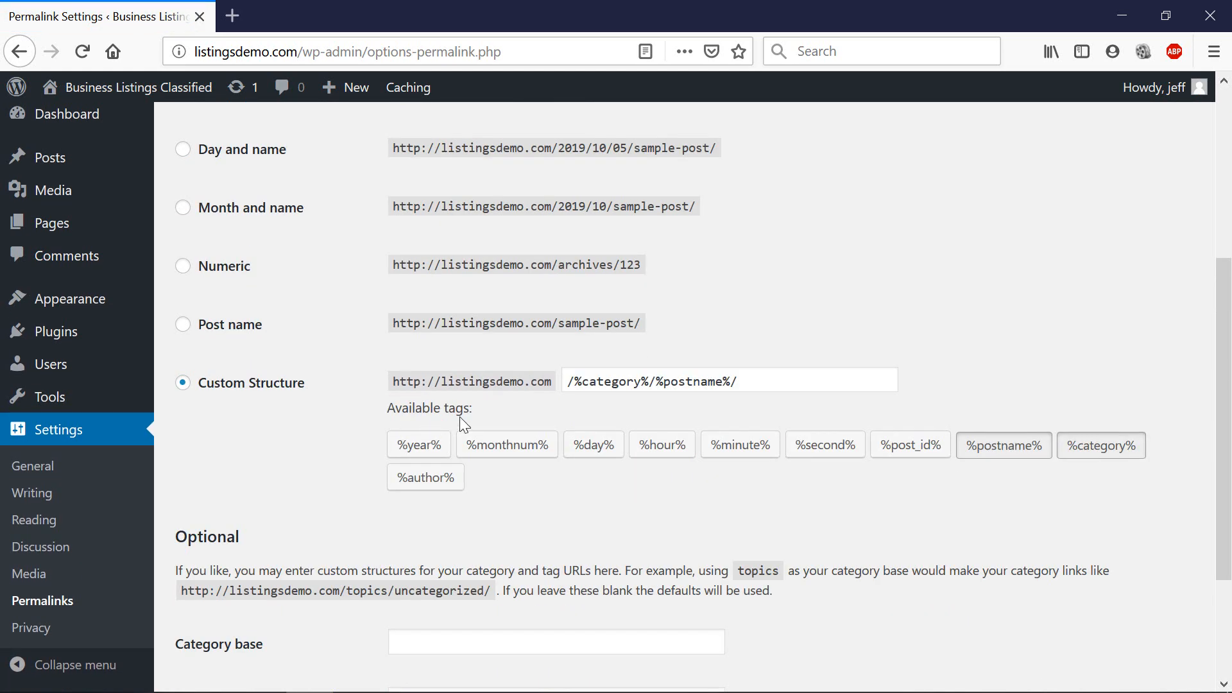
Recheck the /%category%/%postname%/ custom structure and save the permalinks again.
scroll(346, 405, "up", 5)
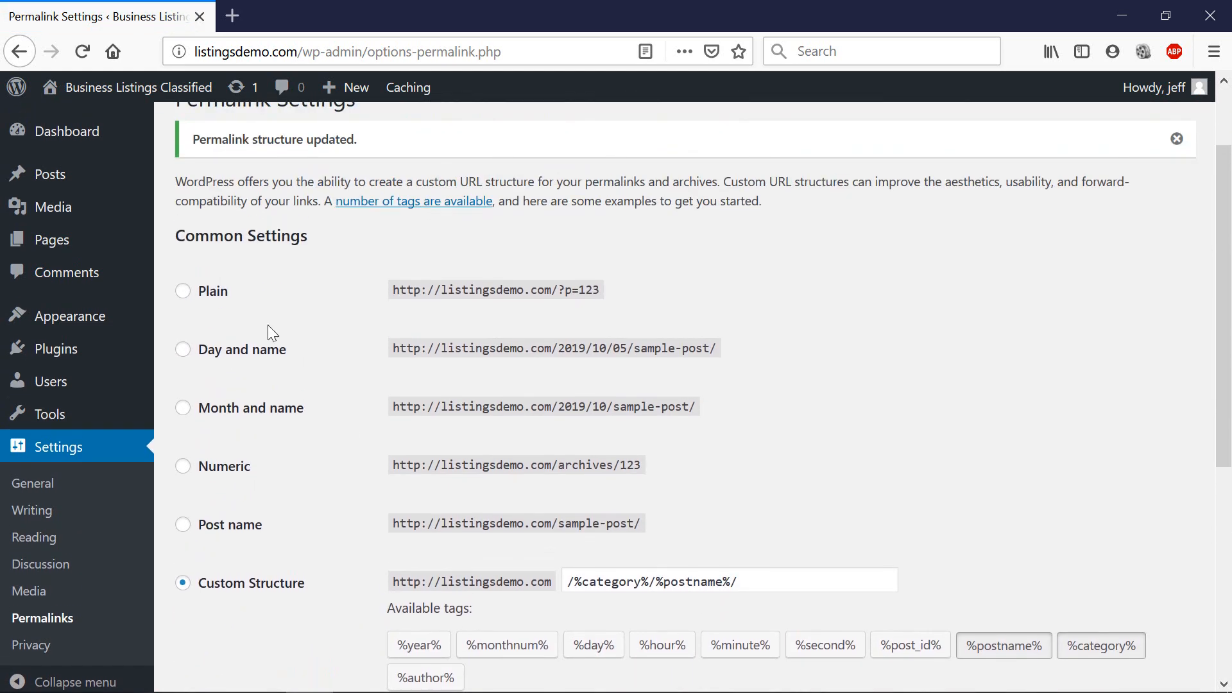
scroll(349, 504, "down", 1)
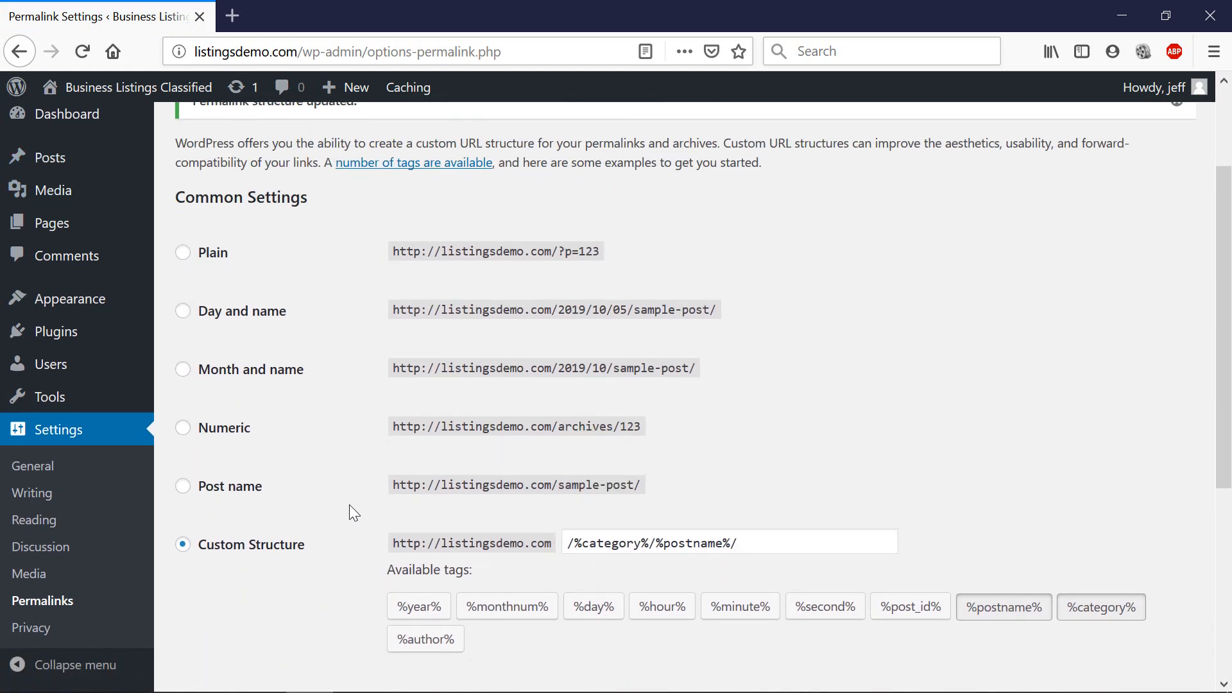
scroll(349, 504, "down", 2)
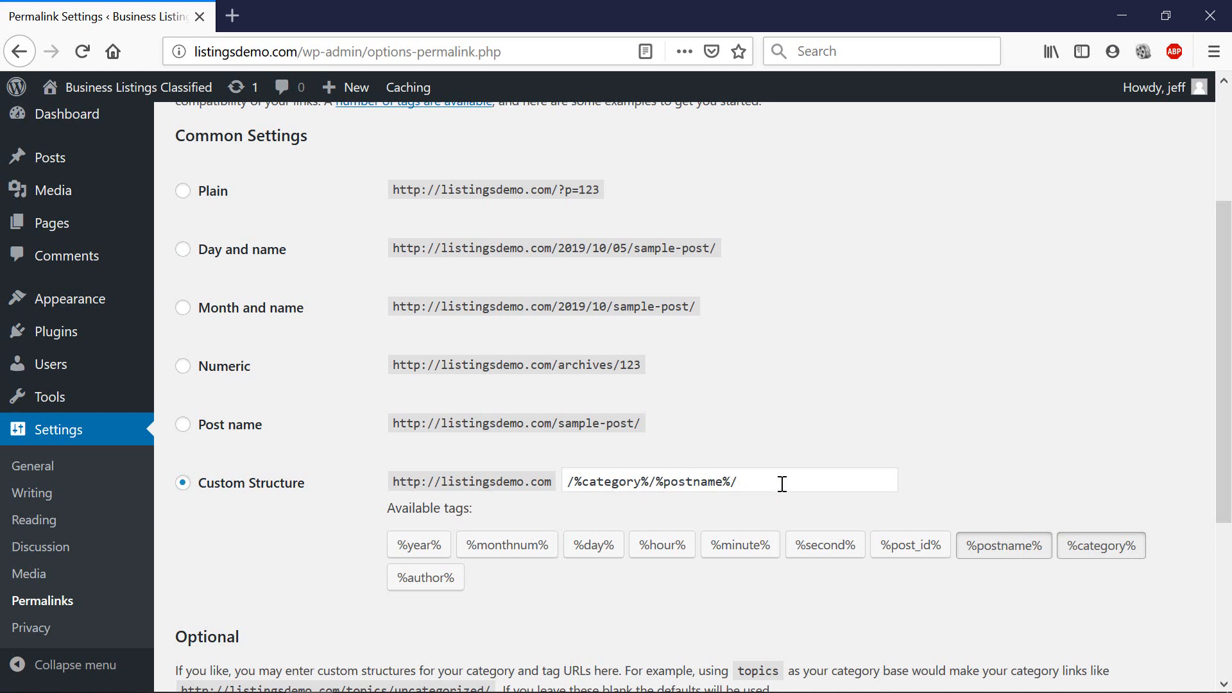
left_click_drag(782, 485, 548, 482)
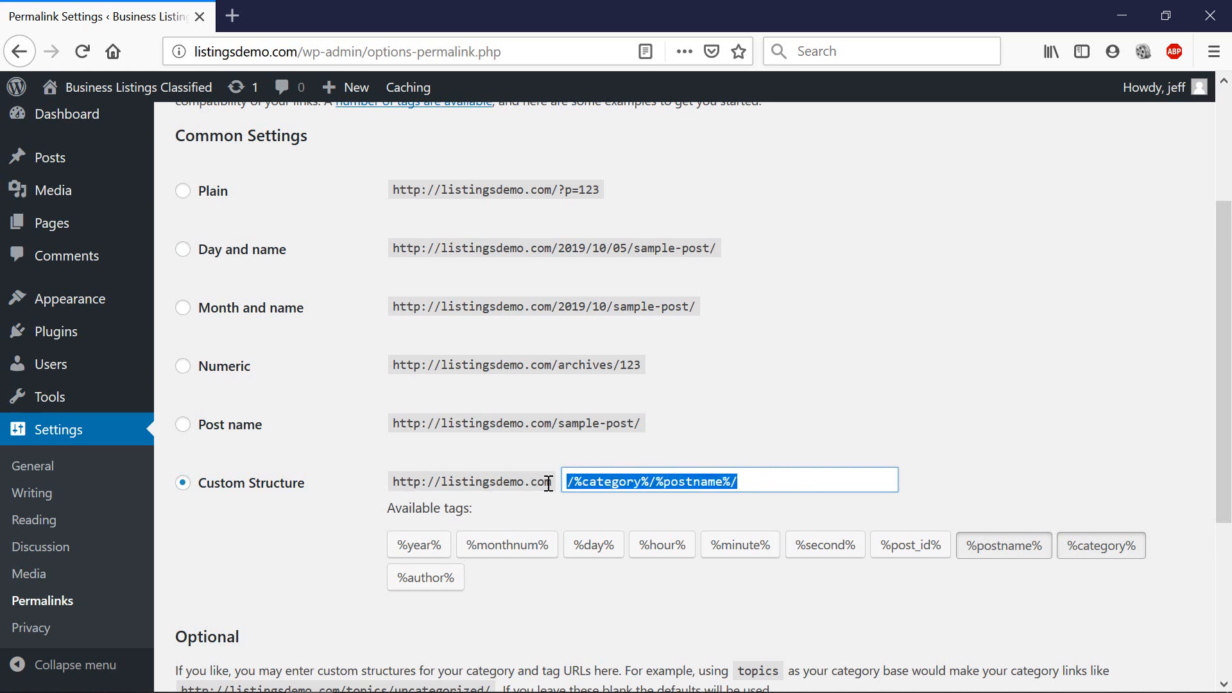
left_click(770, 494)
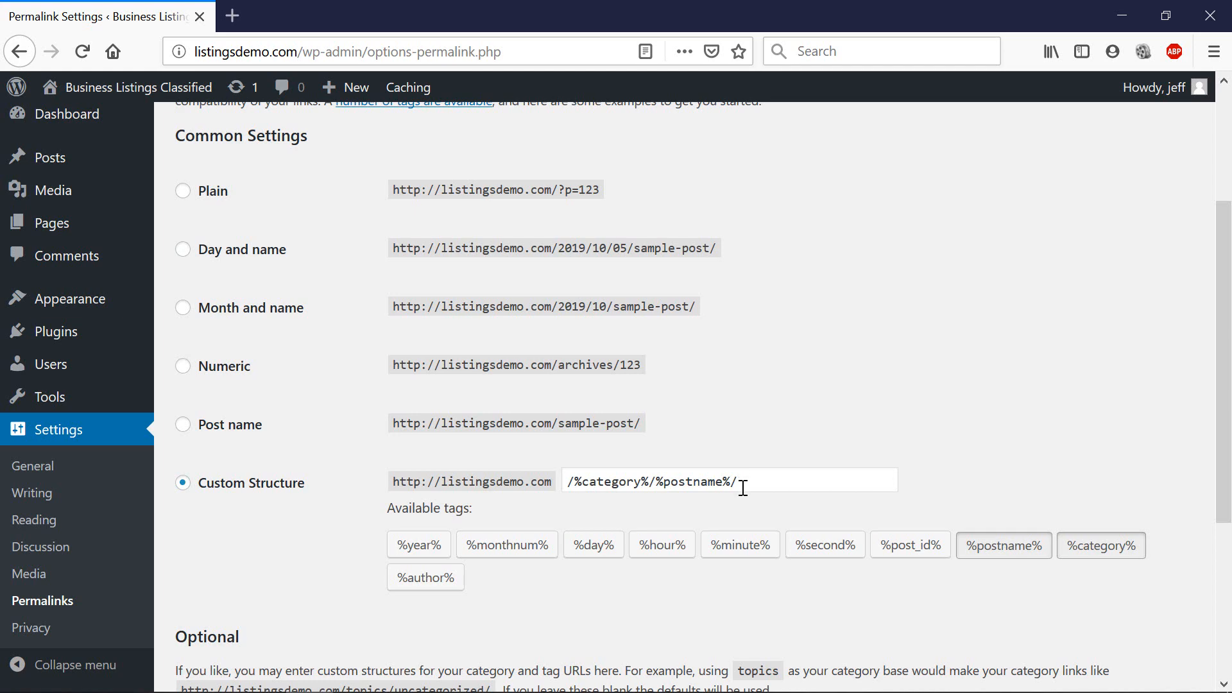
scroll(743, 489, "down", 4)
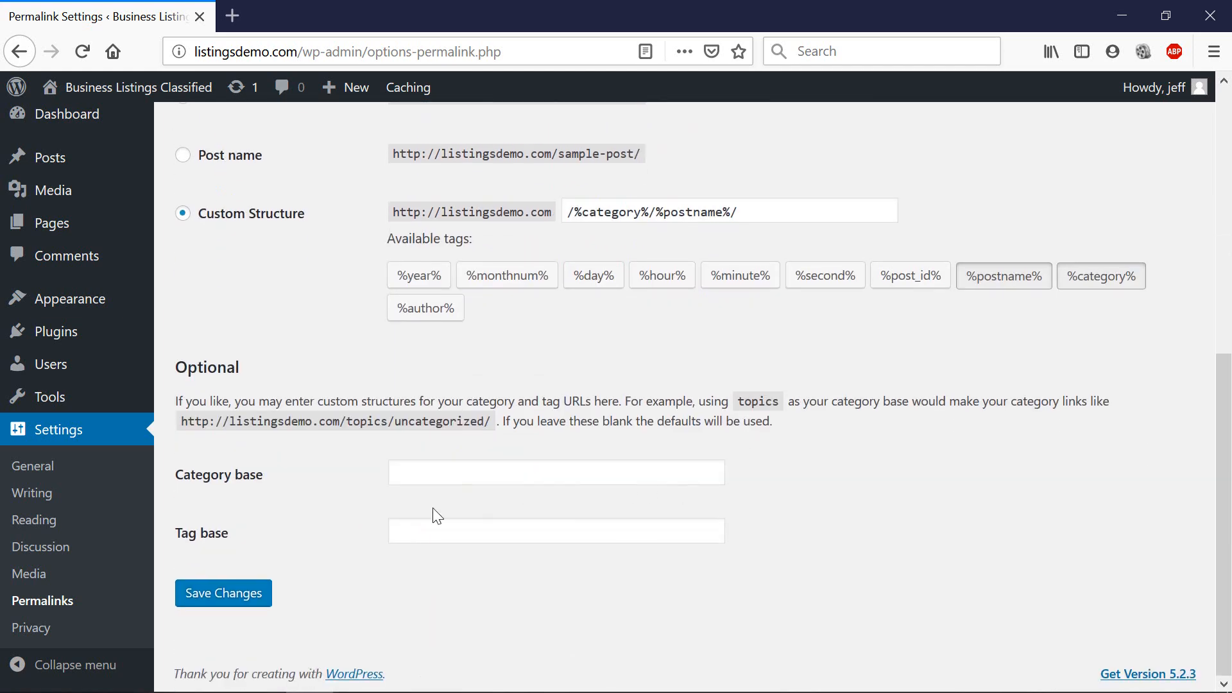
left_click(242, 591)
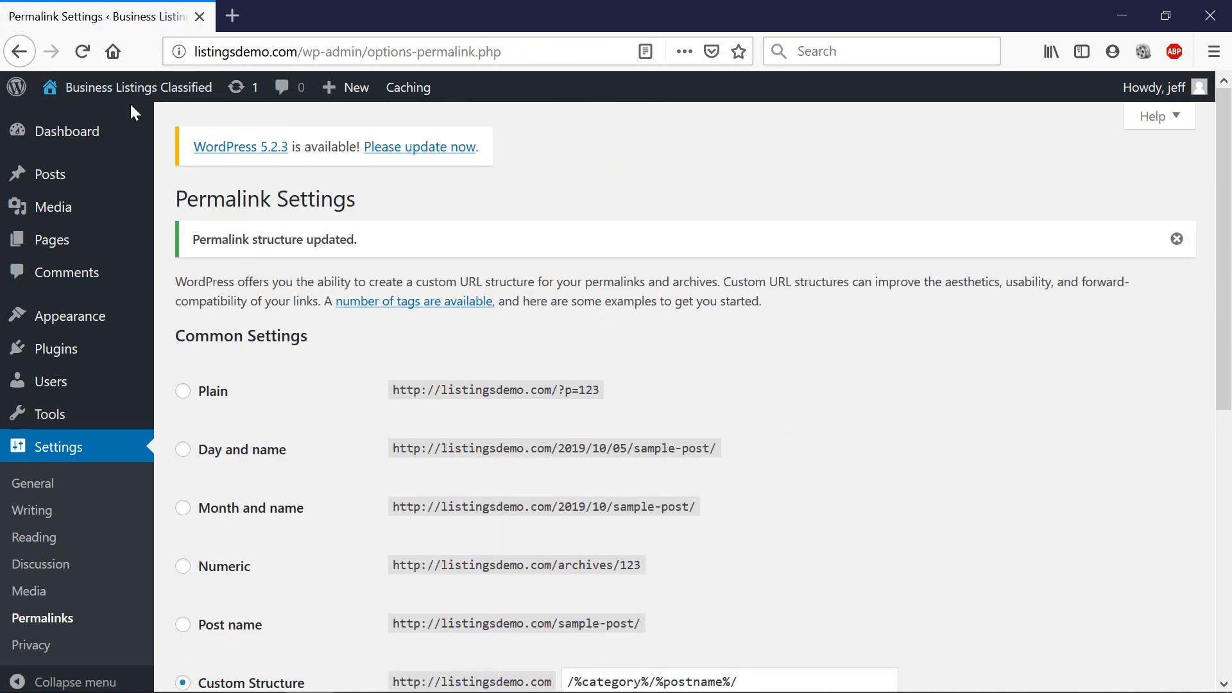
Visit the live site from the admin bar and scroll its 'Nothing Found' front page.
mouse_move(106, 88)
left_click(117, 120)
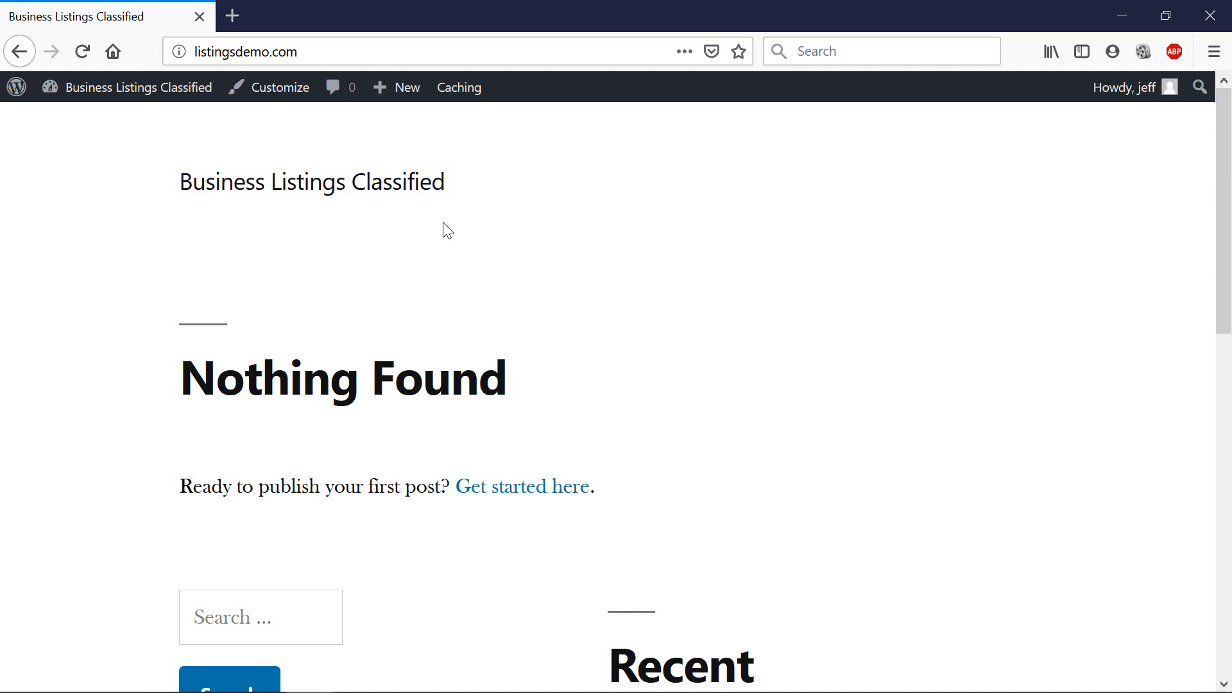
scroll(448, 230, "down", 10)
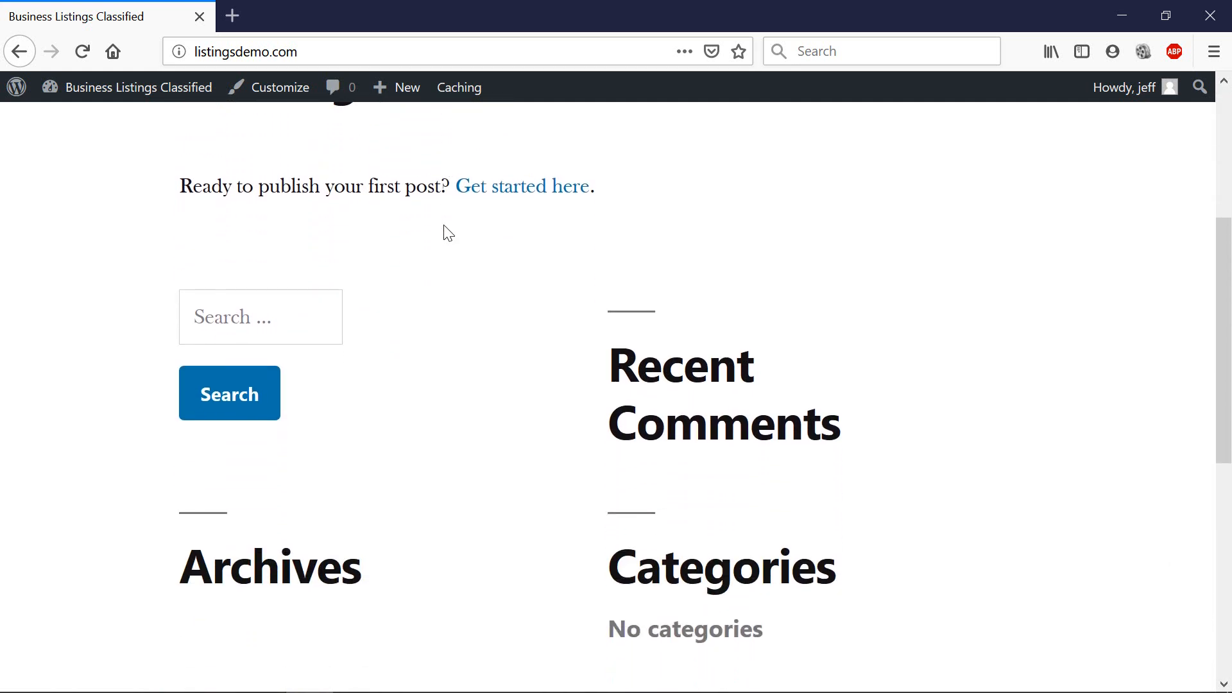
scroll(447, 233, "down", 2)
scroll(445, 227, "up", 10)
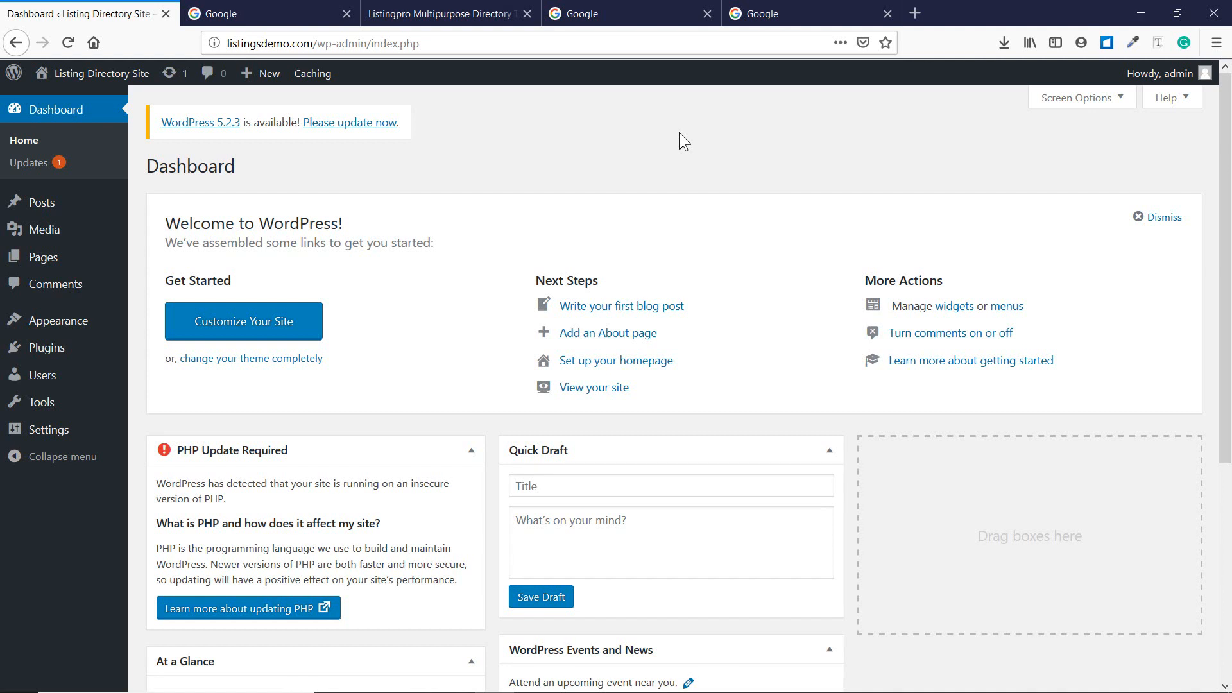
Load emediacoach.com/listing in the spare Google tab.
left_click(302, 14)
left_click(334, 43)
type("emediacoach.com/")
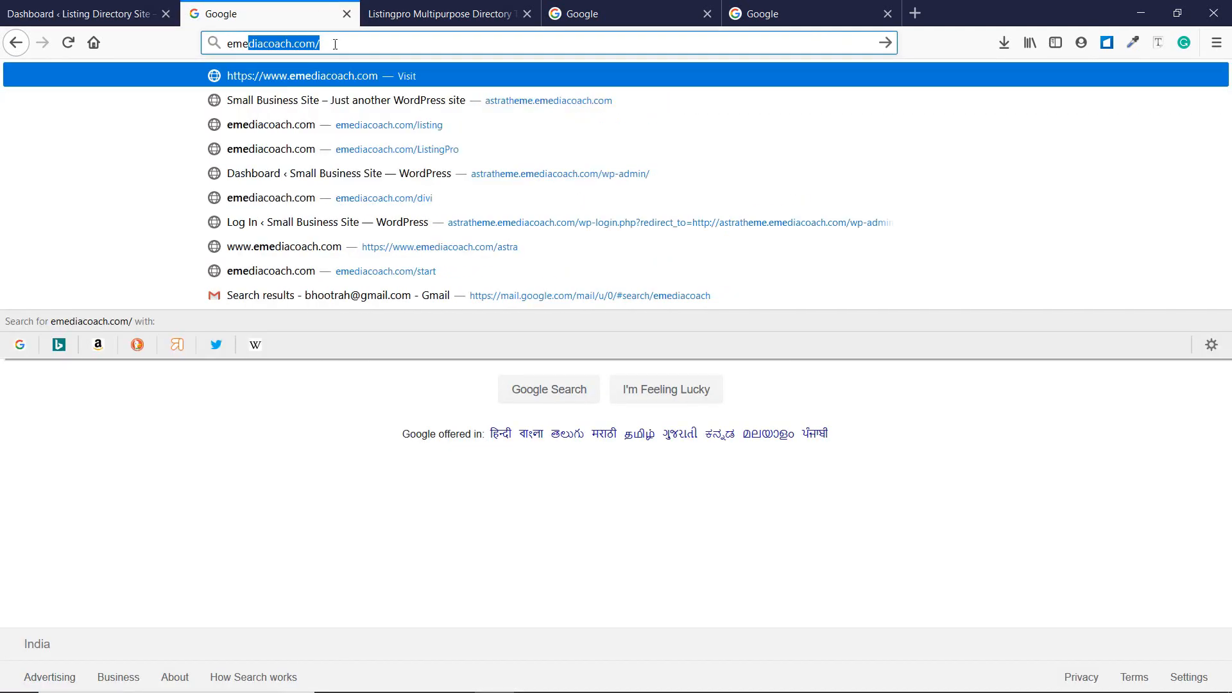
type("listing")
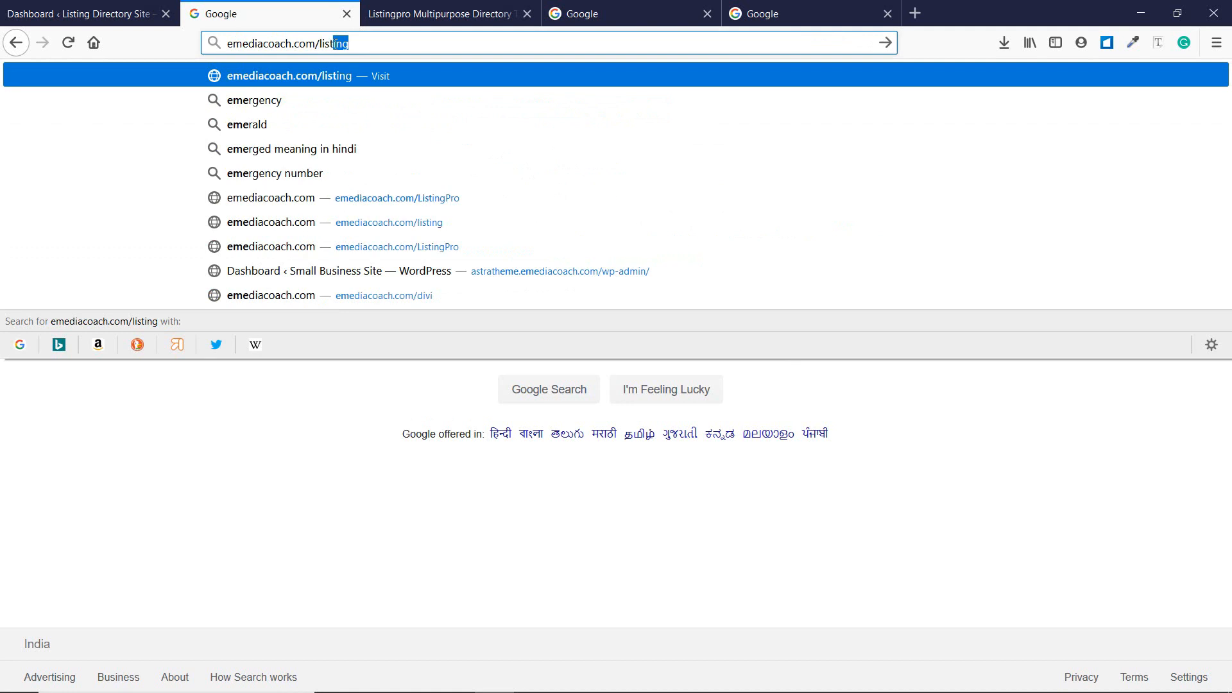
key("Return")
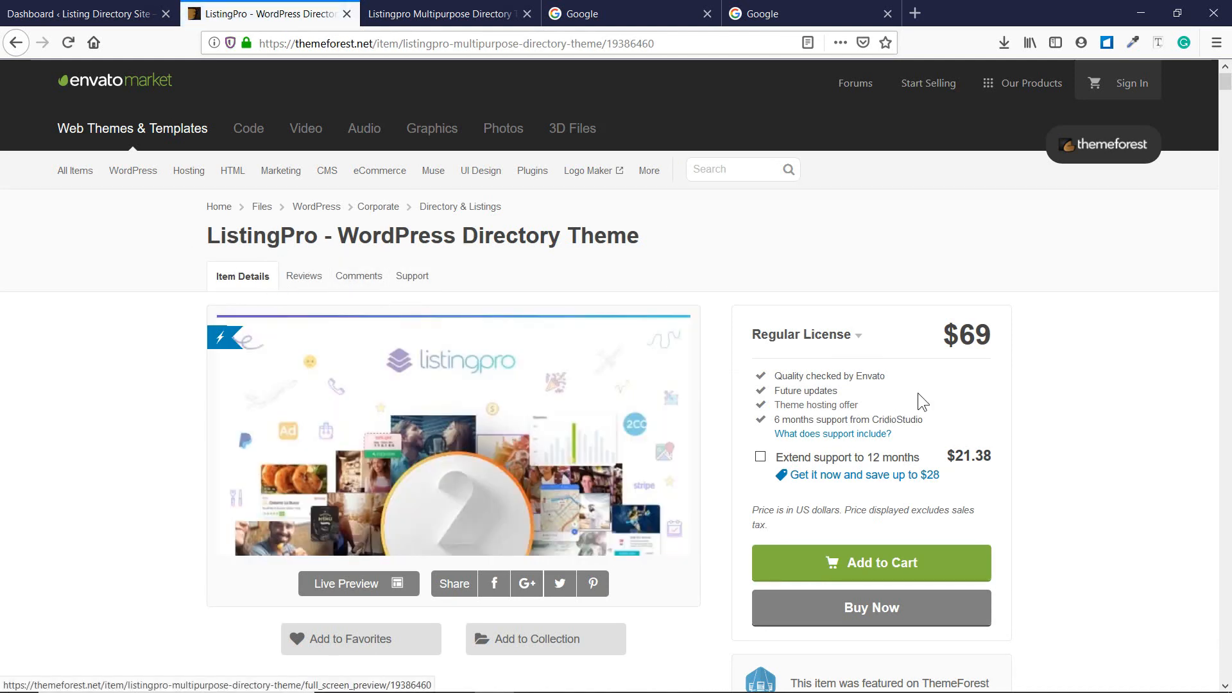
Scroll through ThemeForest's ListingPro theme page ($69), then bring the Notepad lesson list forward.
left_click_drag(995, 345, 939, 340)
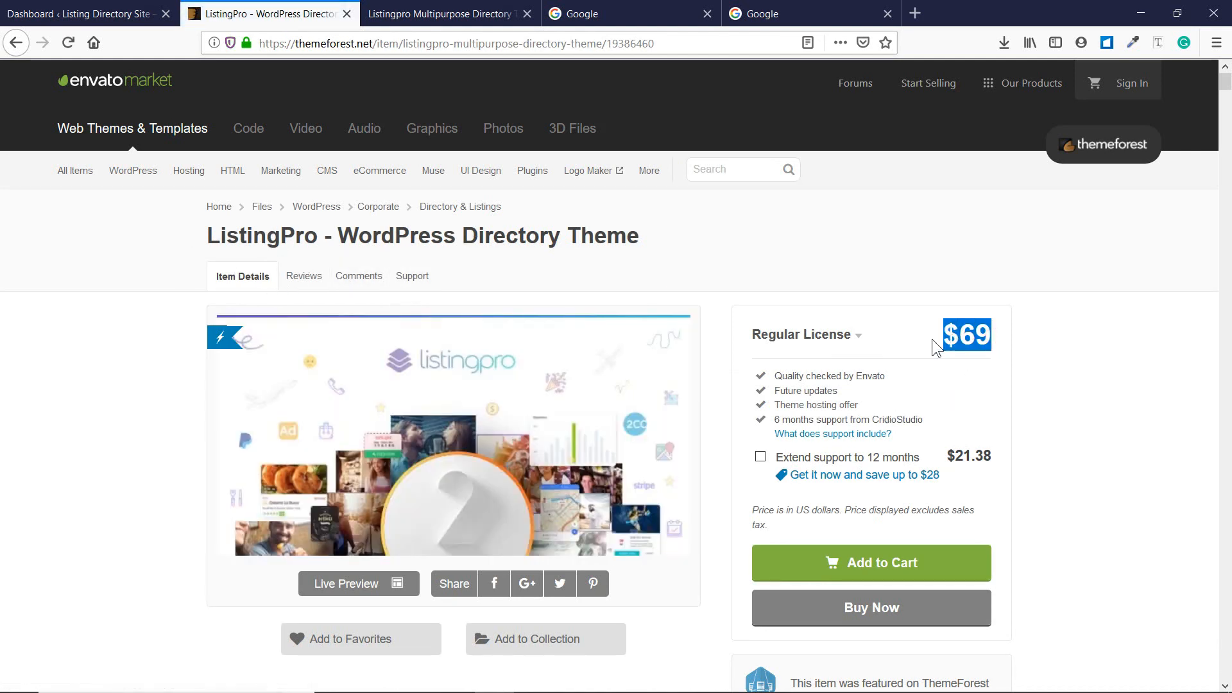
left_click(932, 340)
scroll(488, 411, "down", 2)
scroll(486, 414, "down", 2)
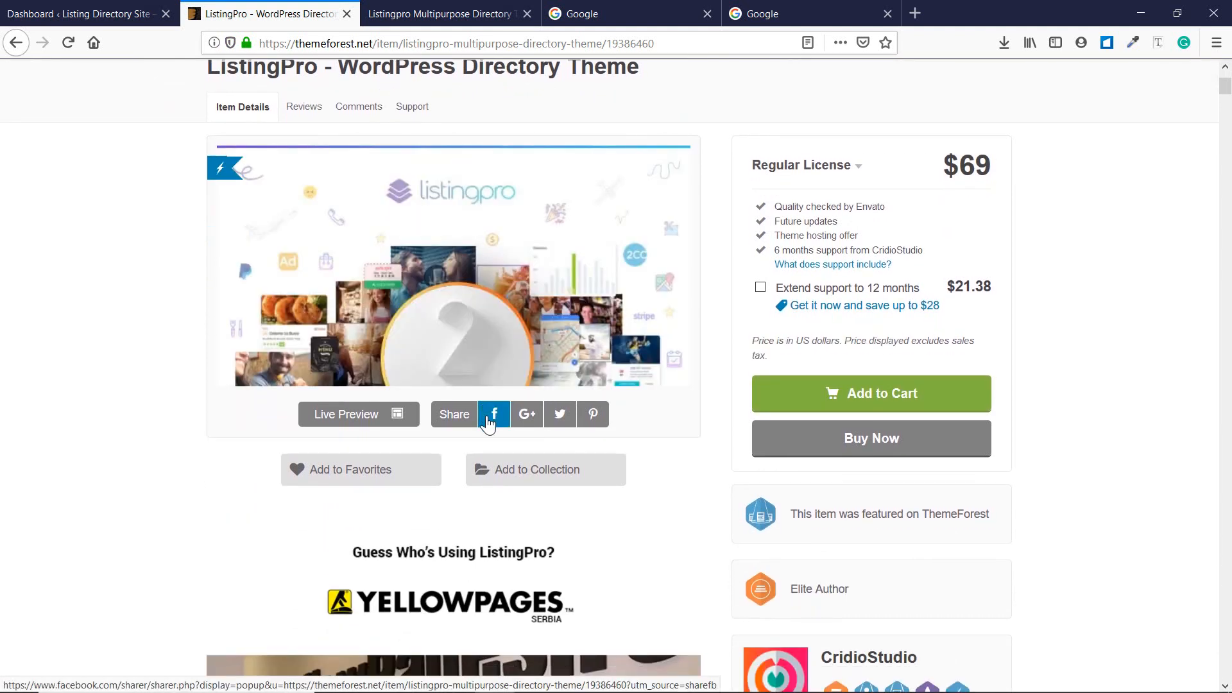
scroll(488, 417, "down", 3)
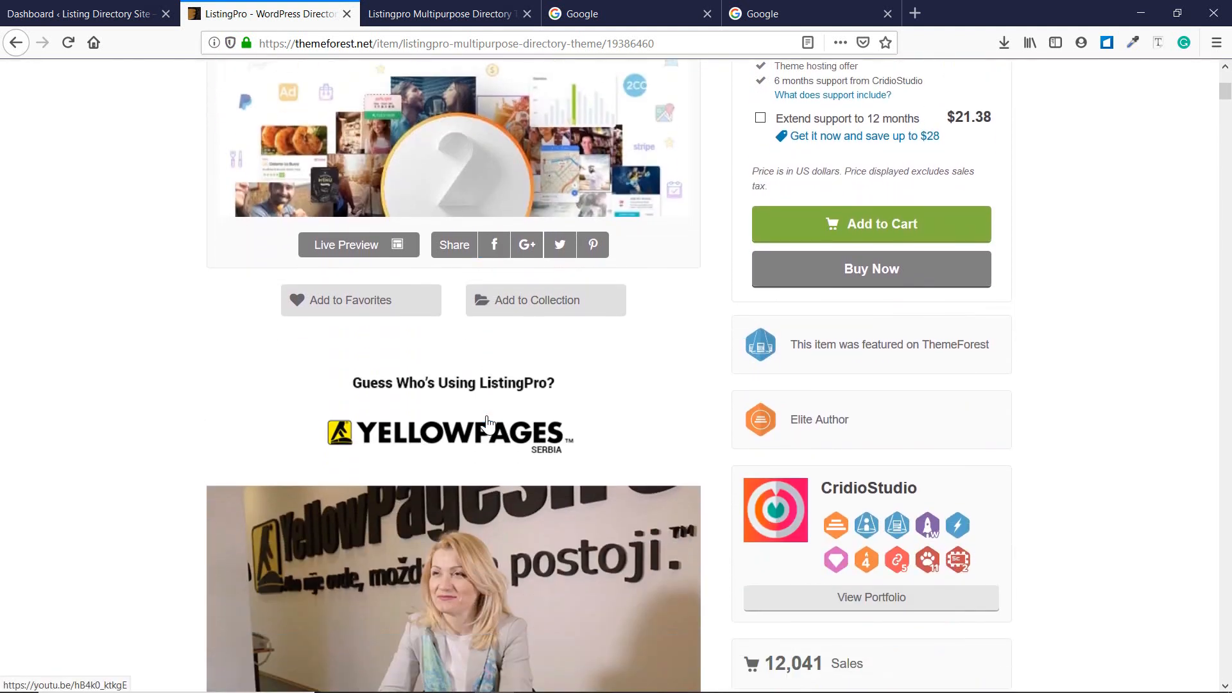
scroll(486, 421, "down", 3)
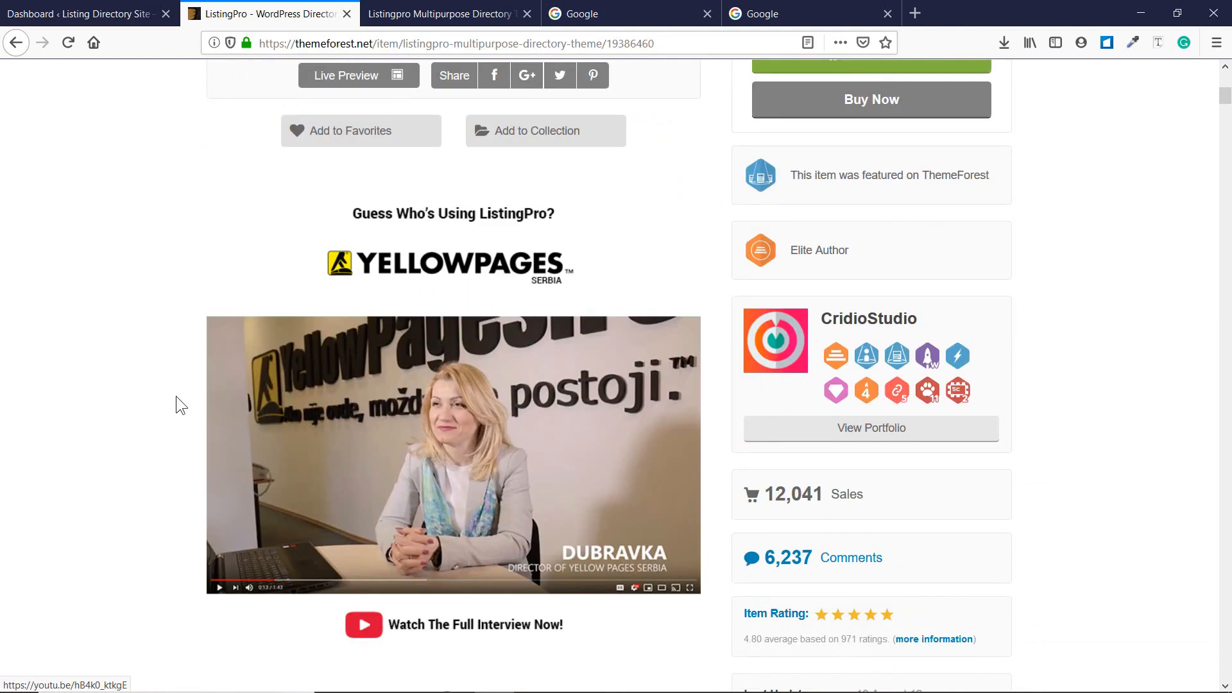
scroll(170, 397, "down", 1)
scroll(167, 400, "down", 3)
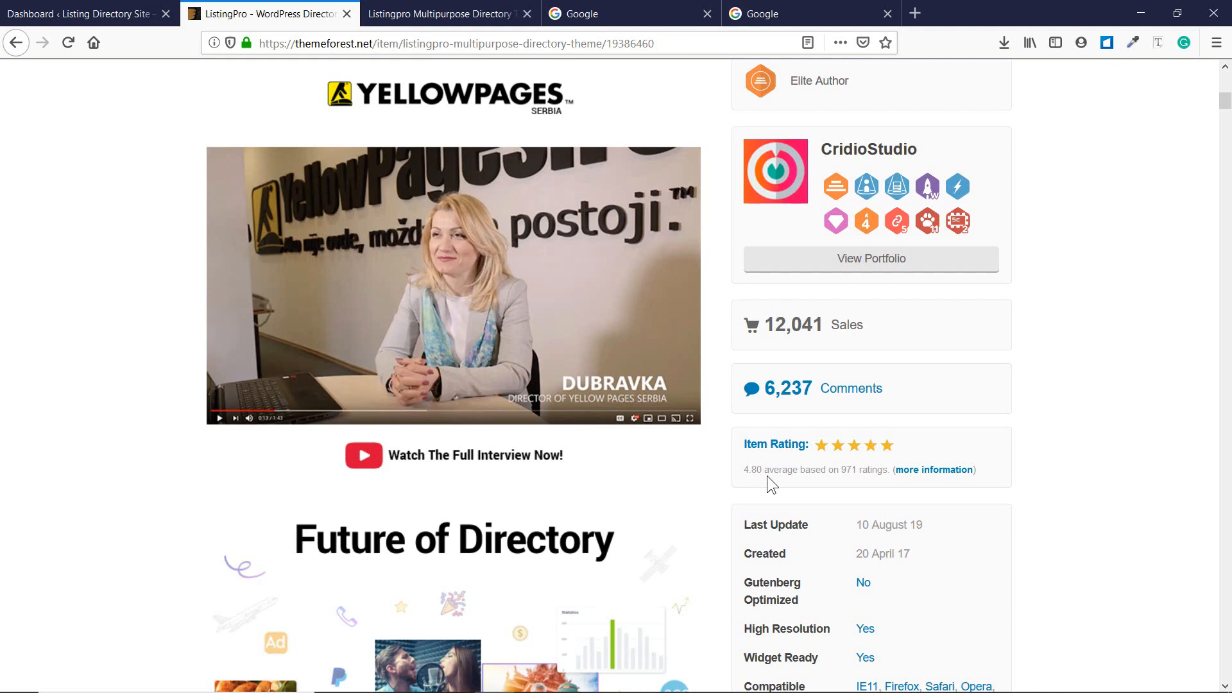
scroll(813, 505, "down", 2)
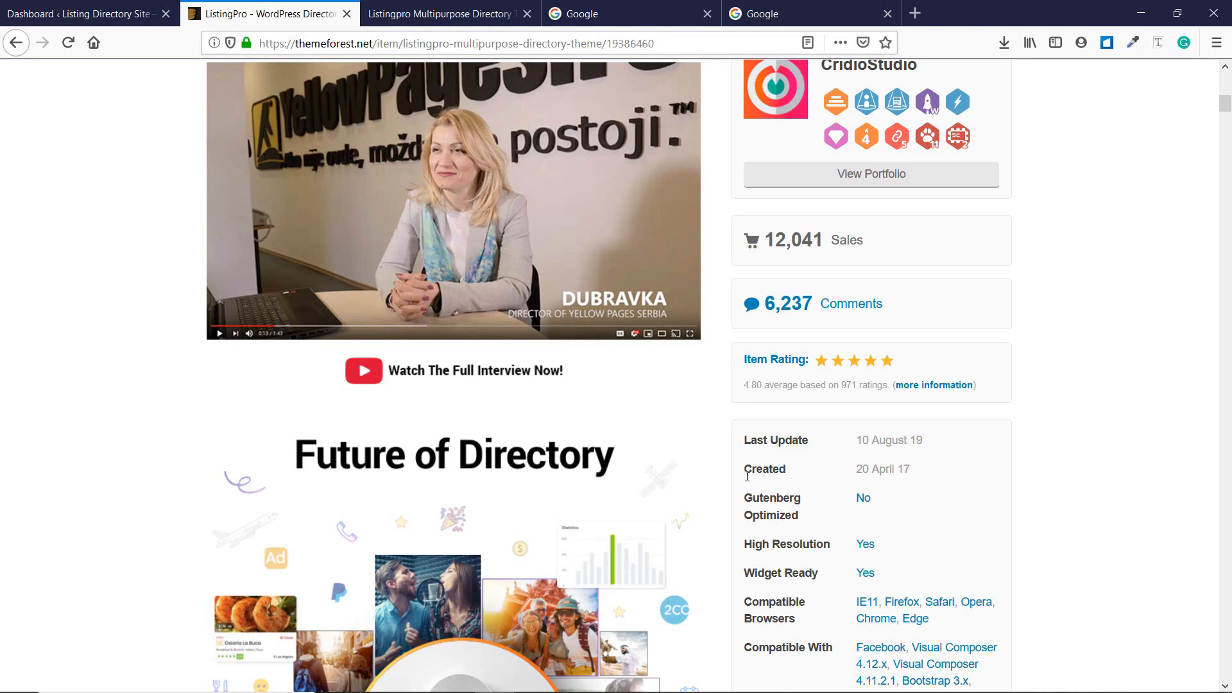
left_click(615, 678)
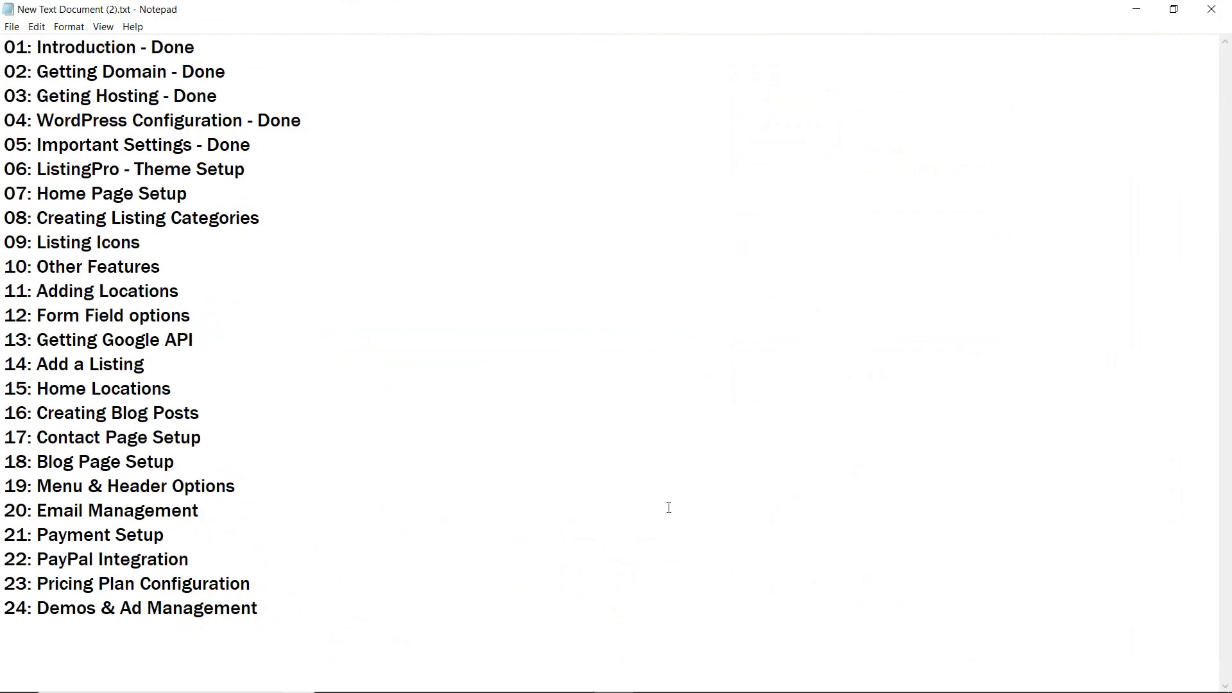
Highlight the whole lesson list, then lessons 02–05 marked Done, in Notepad.
left_click_drag(348, 610, 5, 49)
left_click(183, 136)
left_click_drag(275, 154, 3, 64)
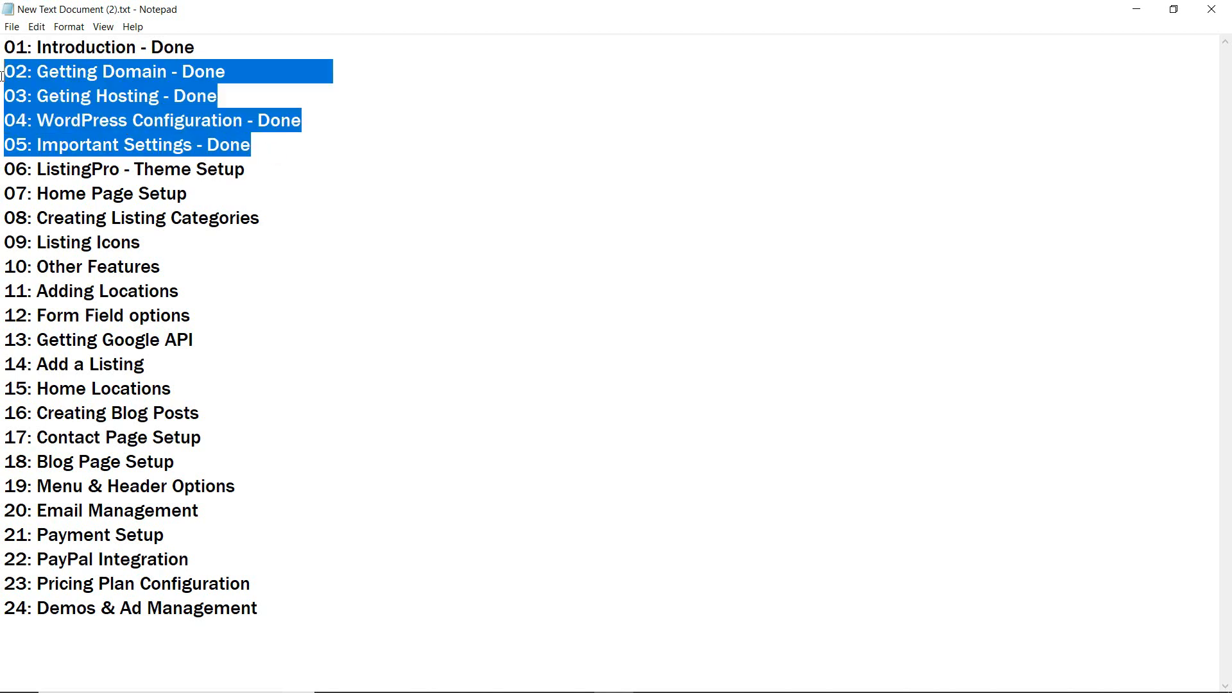
left_click(76, 72)
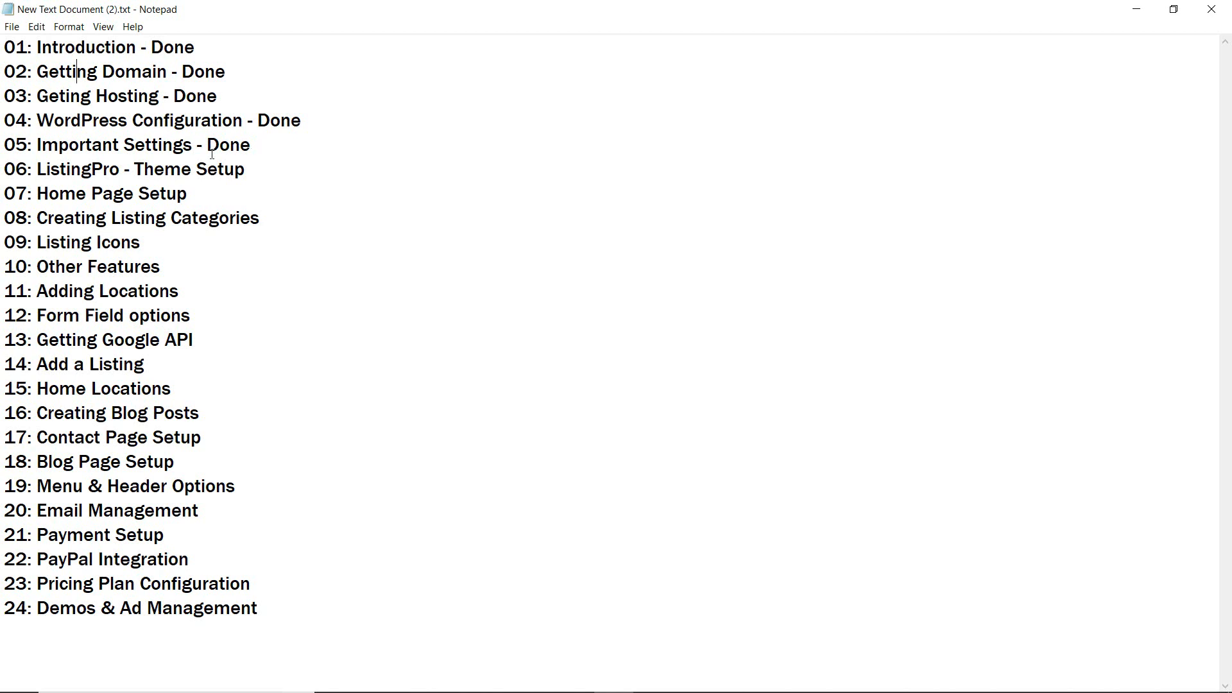
Minimize Notepad, review the ListingPro Support tab on ThemeForest, then switch to the Classic demo tab.
left_click(1137, 9)
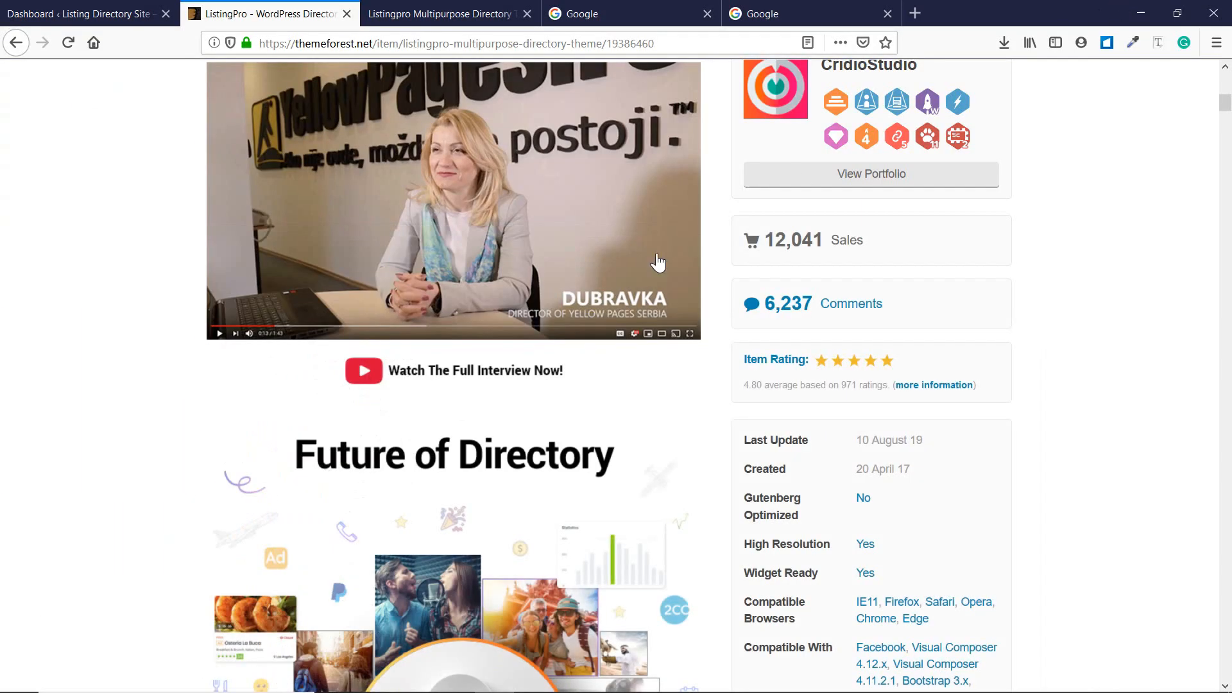
scroll(551, 340, "up", 8)
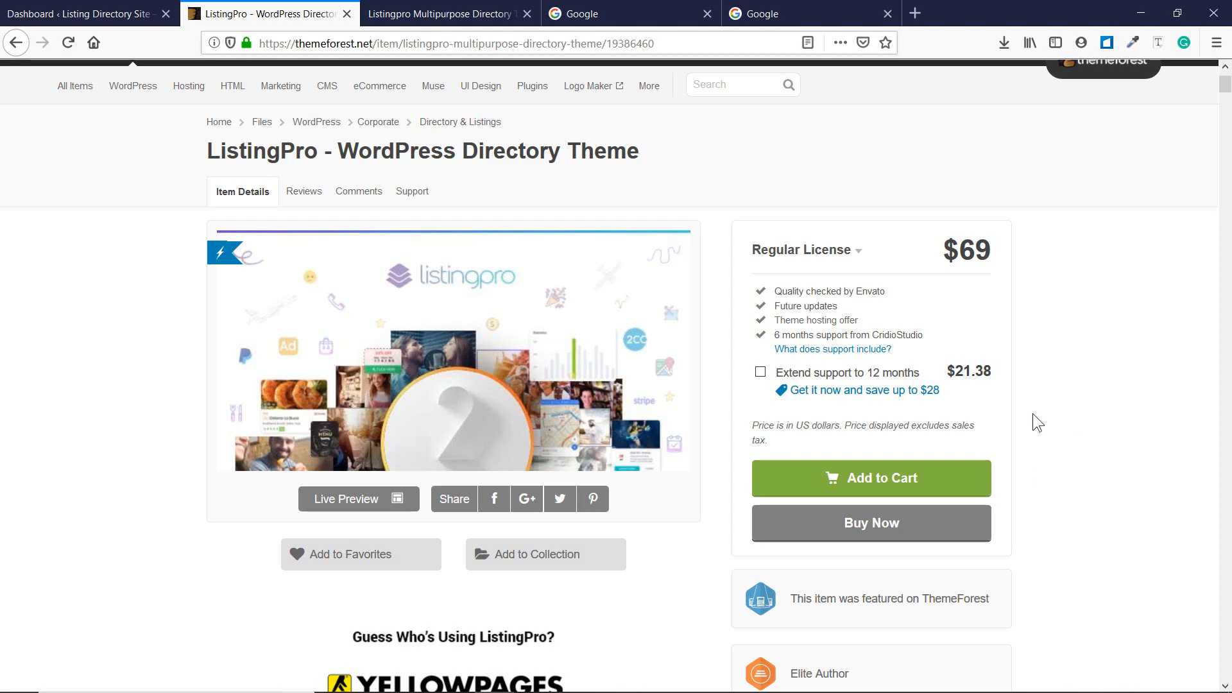
left_click(406, 191)
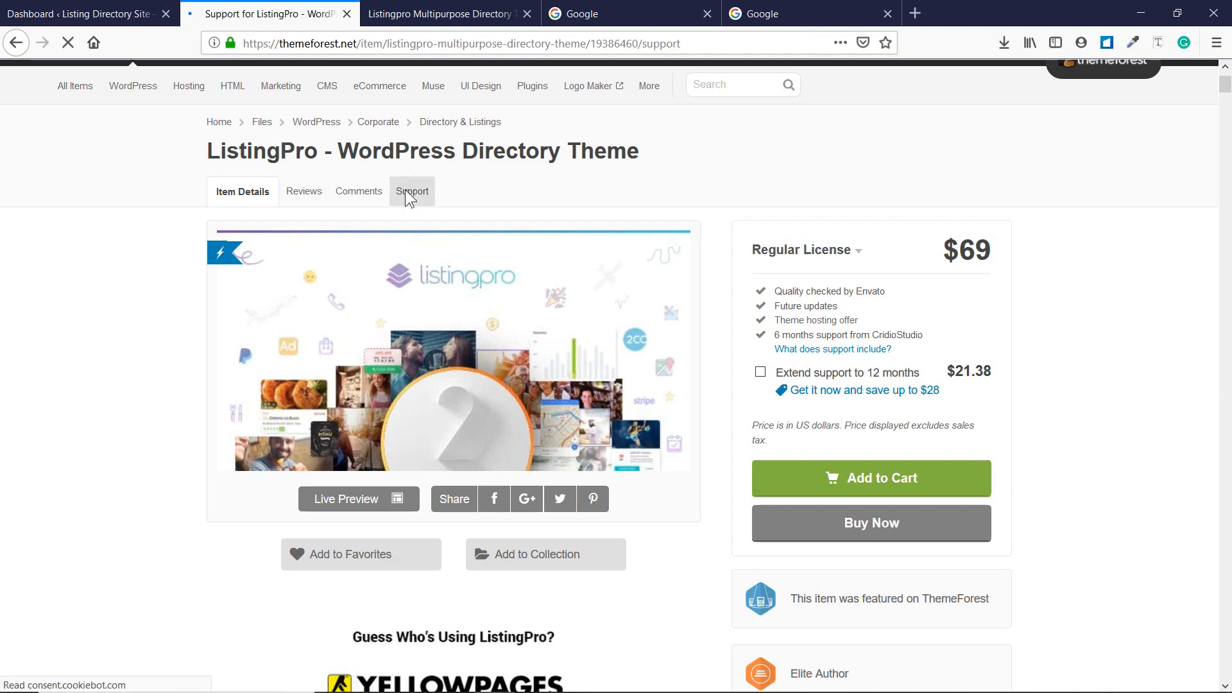
scroll(376, 371, "down", 10)
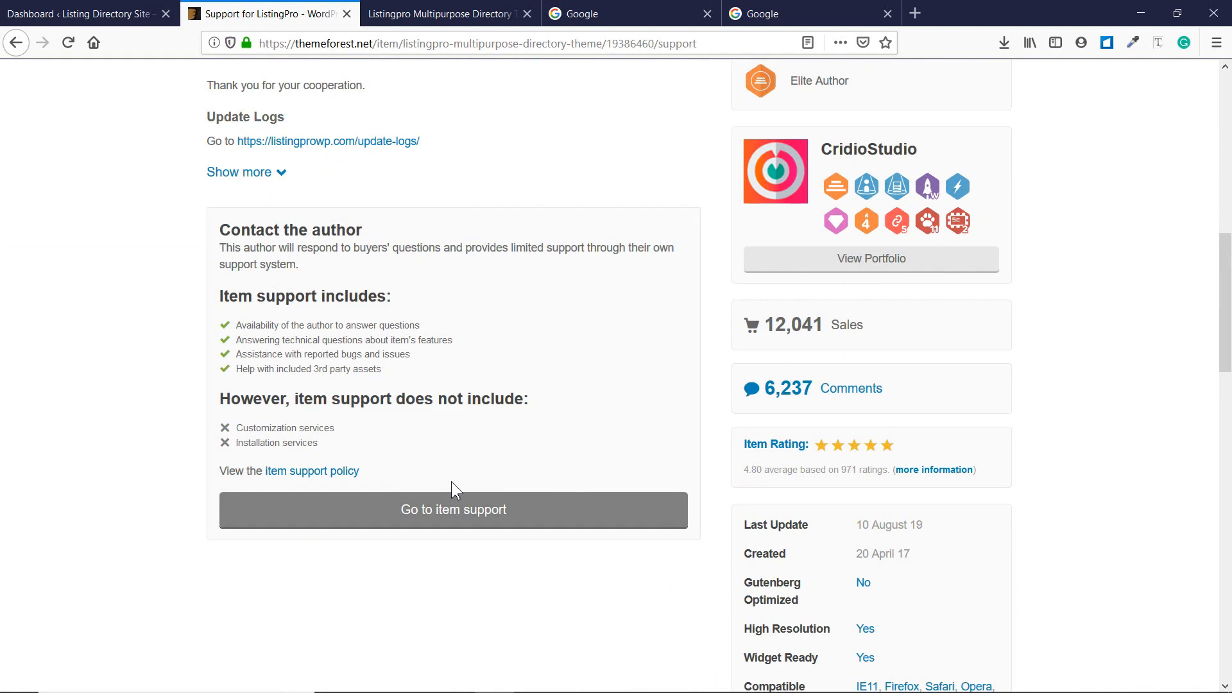
scroll(452, 481, "up", 8)
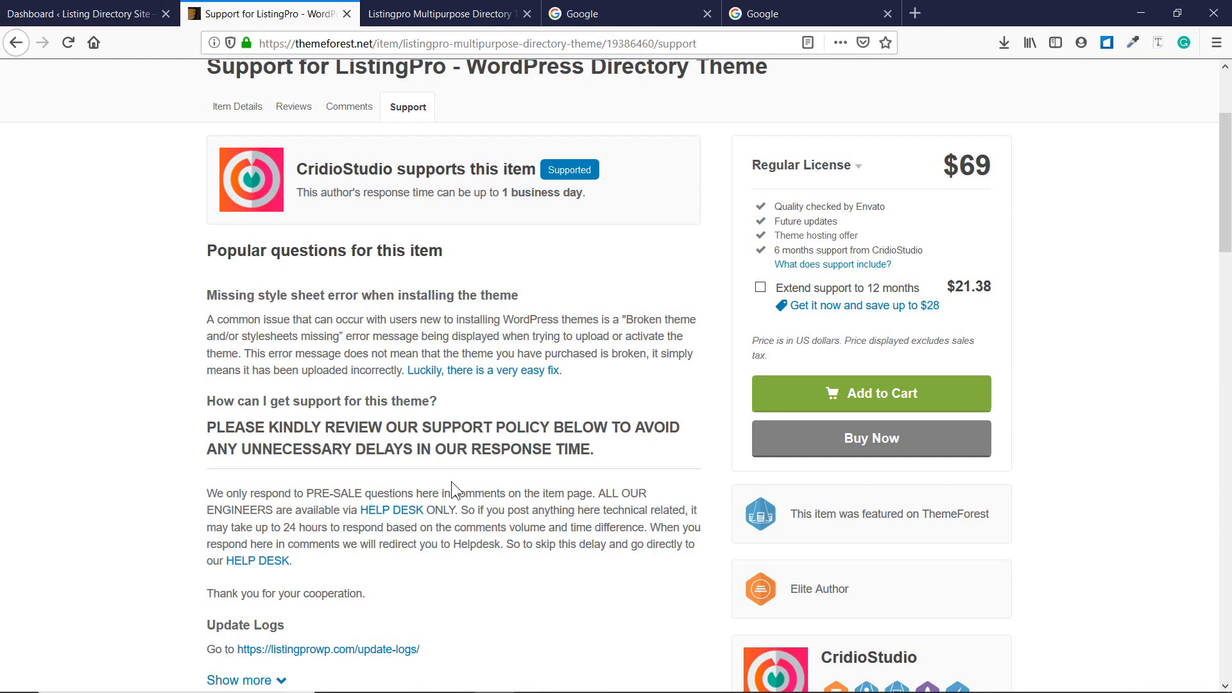
scroll(452, 481, "up", 3)
key("ctrl+Tab")
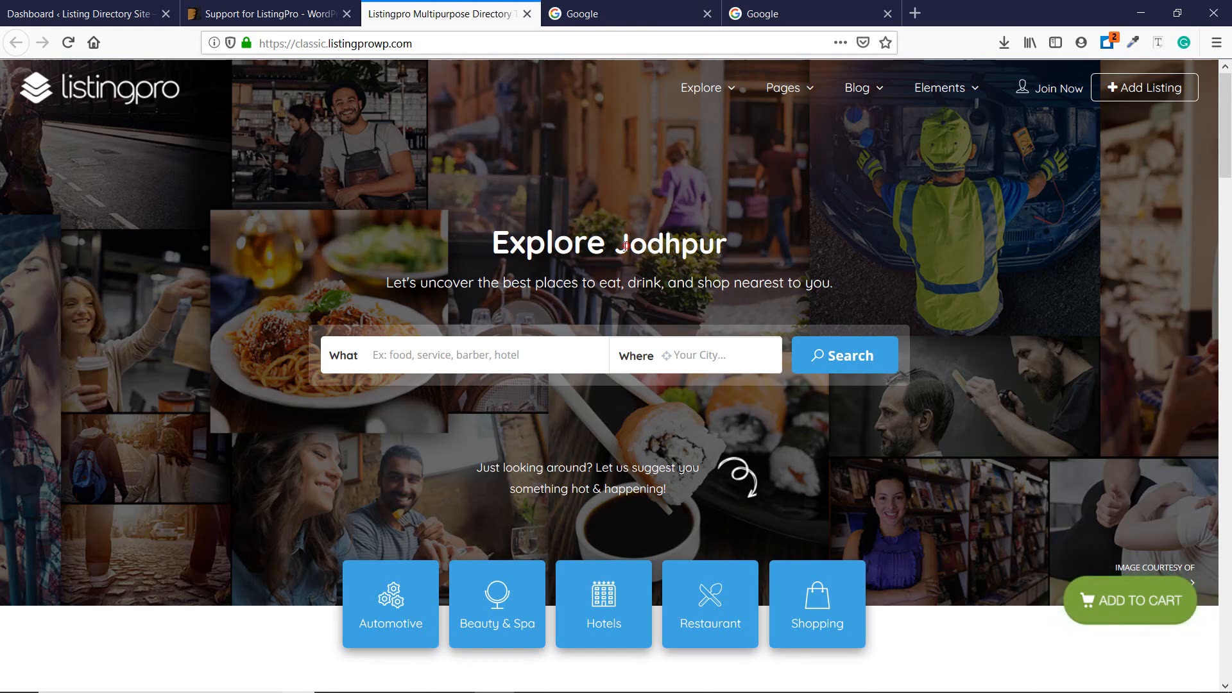
Explore the Explore Jodhpur demo home page, including its listing category list and city field.
mouse_move(614, 246)
left_mouse_down()
mouse_move(743, 253)
mouse_move(611, 247)
left_mouse_up()
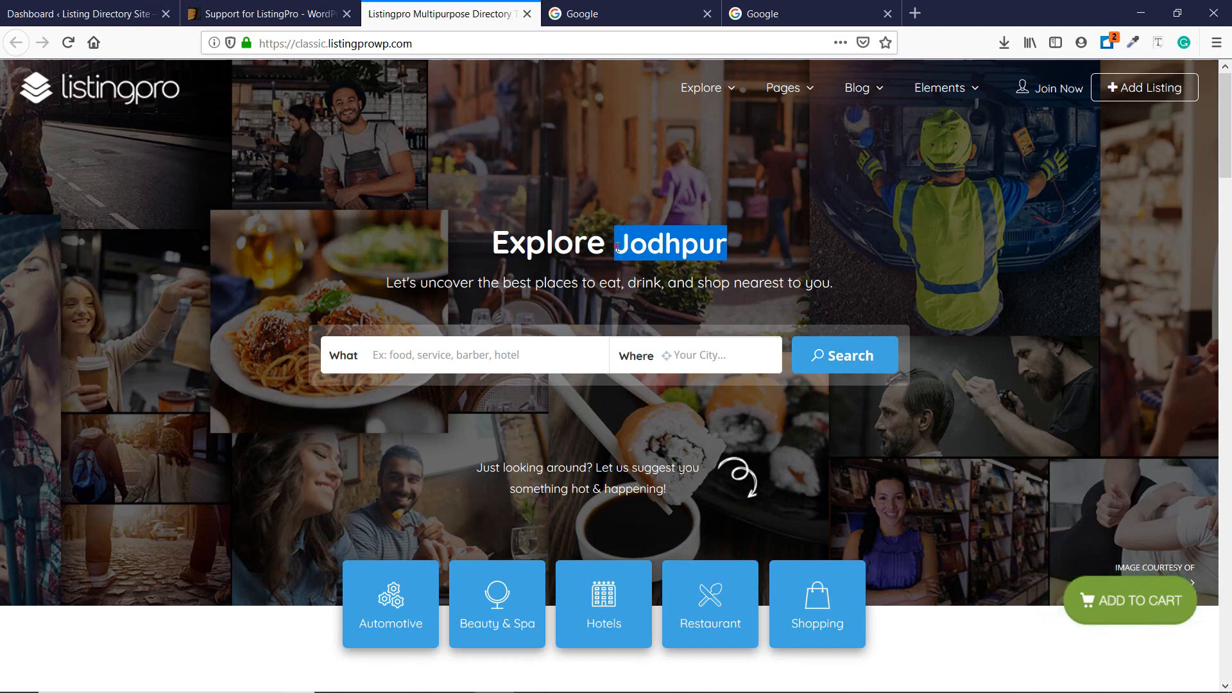
left_click(618, 249)
scroll(490, 222, "down", 3)
left_click(474, 196)
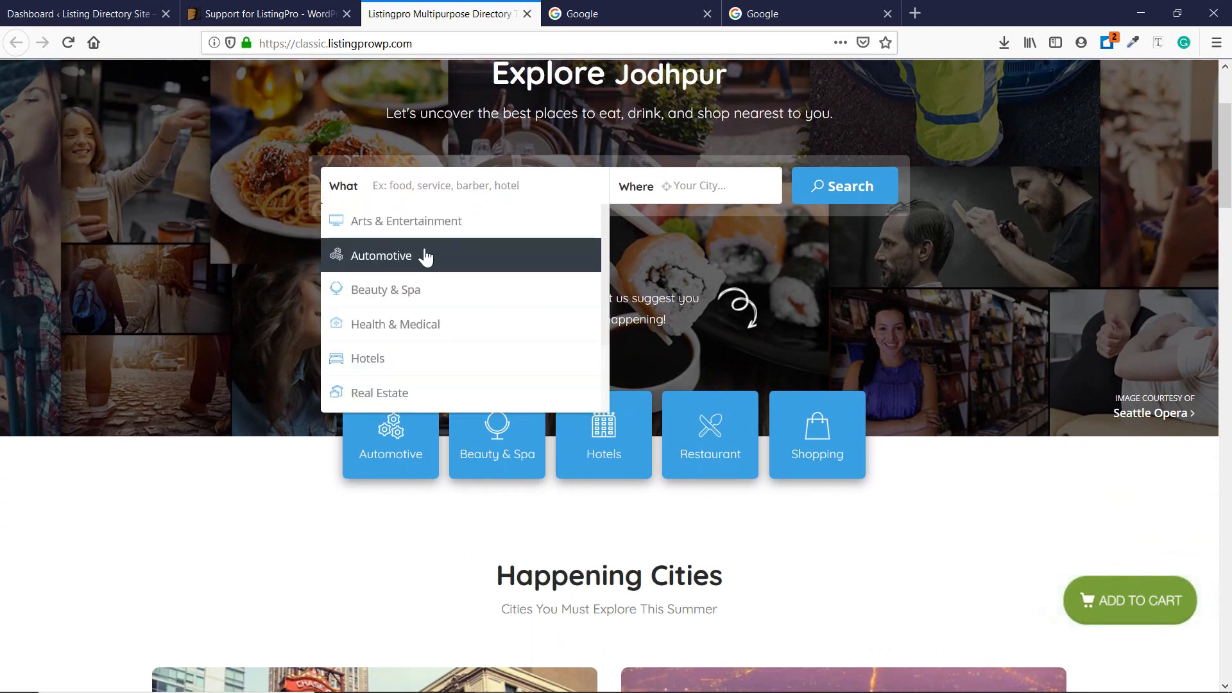
scroll(440, 263, "down", 3)
scroll(440, 302, "up", 3)
left_click(703, 185)
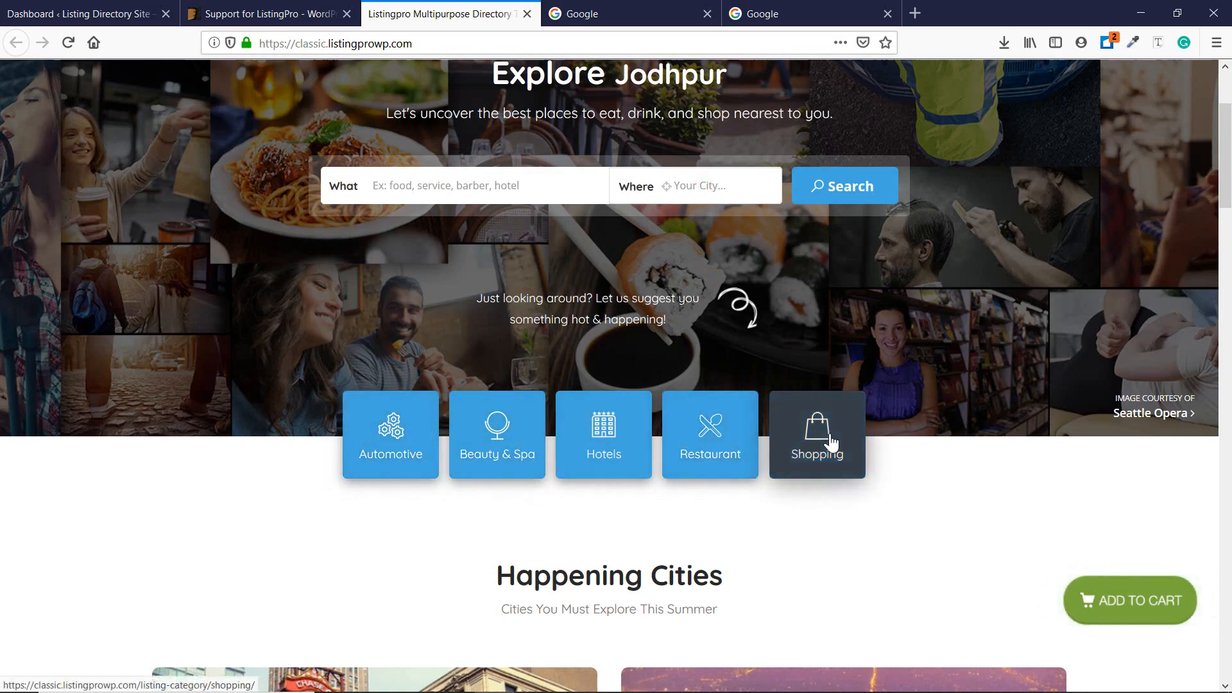
scroll(830, 441, "down", 12)
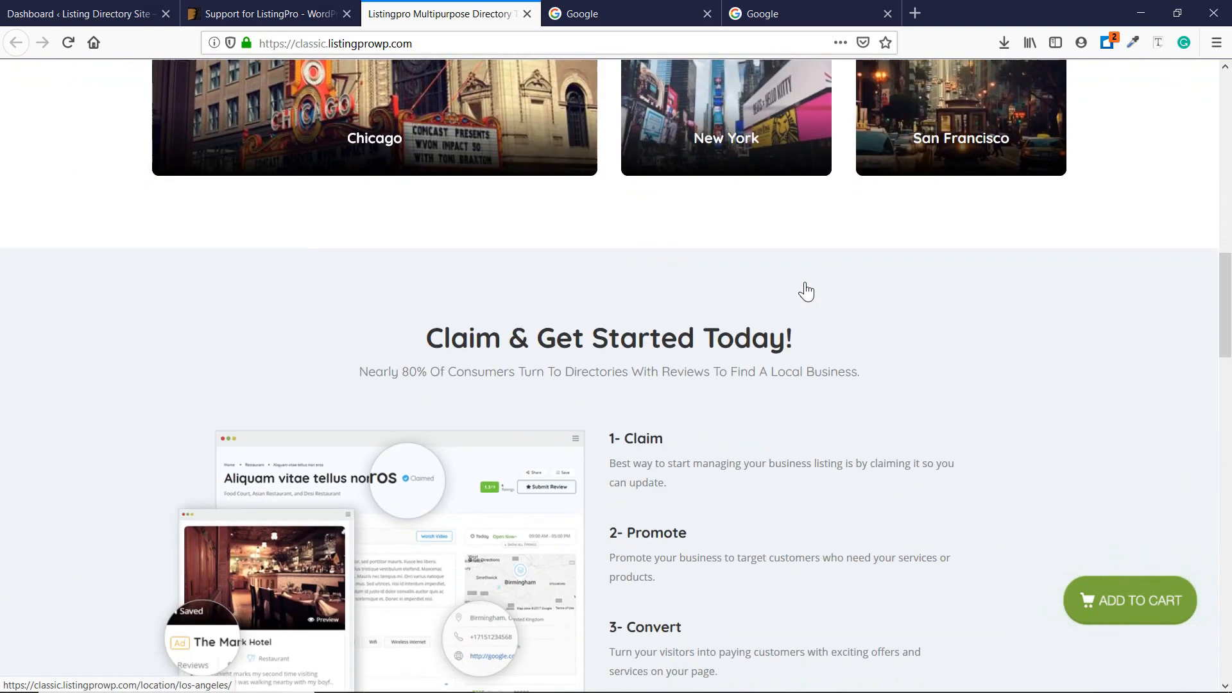
scroll(807, 292, "down", 15)
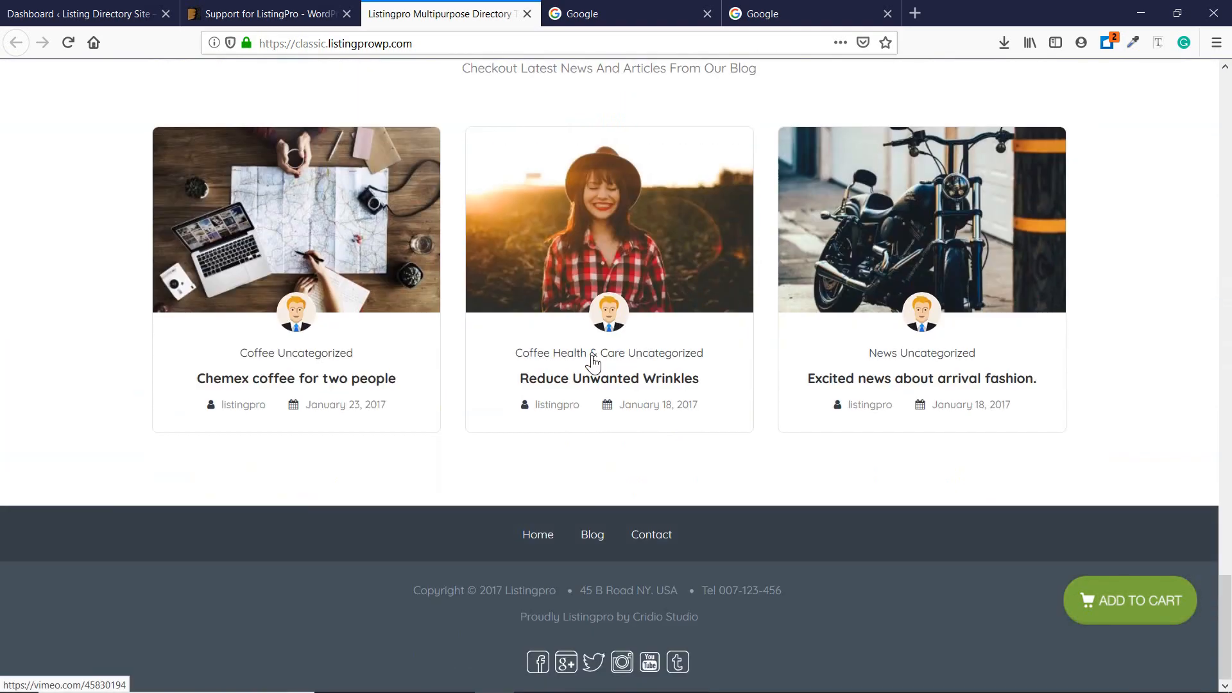
scroll(591, 356, "up", 20)
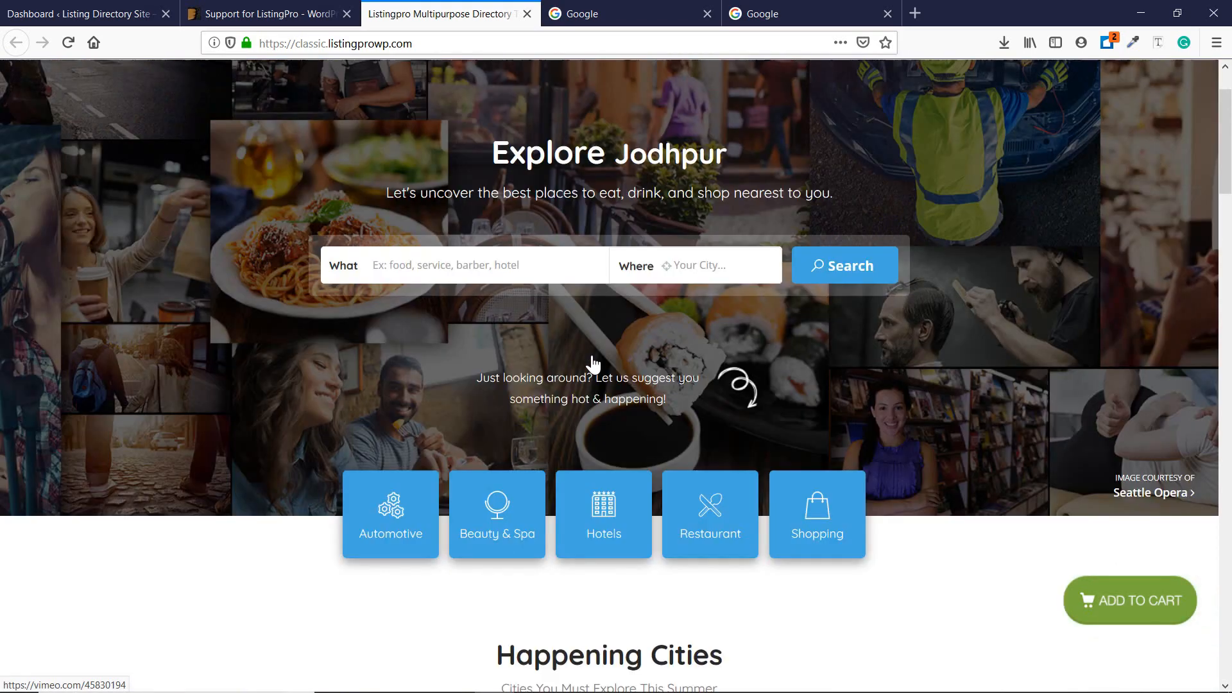
Review the Add Listing plans (Free, $10.5, $26.25), then return to the WordPress Dashboard.
left_click(1144, 87)
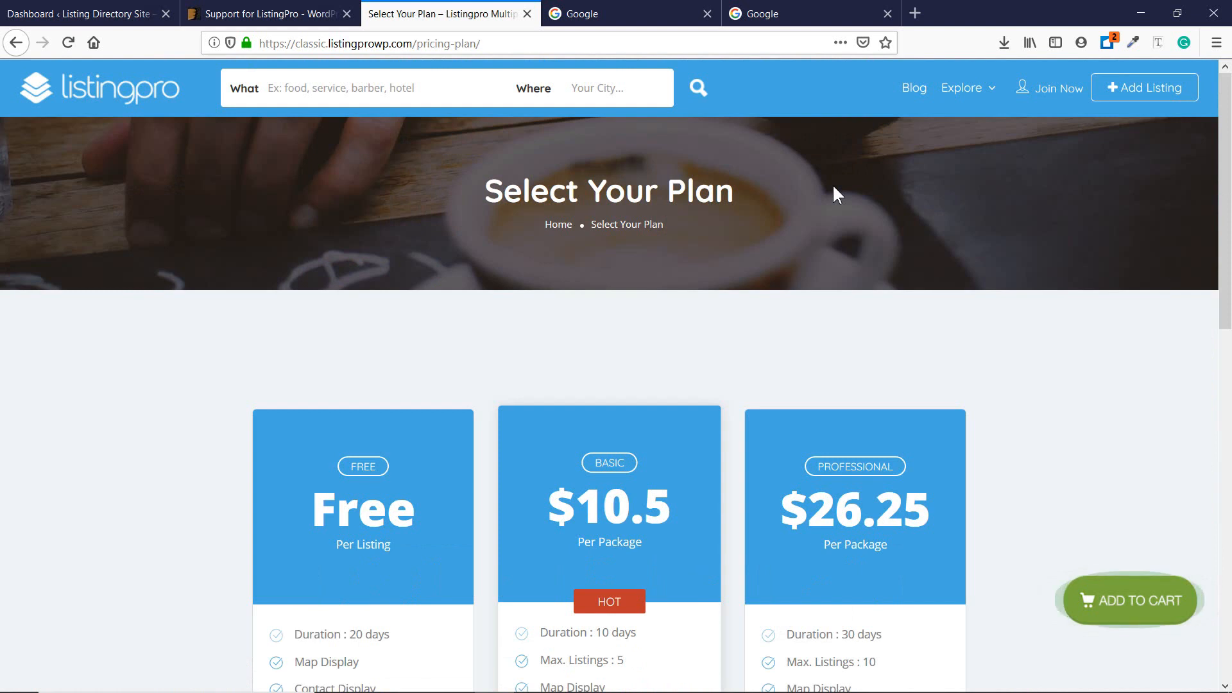
scroll(832, 184, "down", 5)
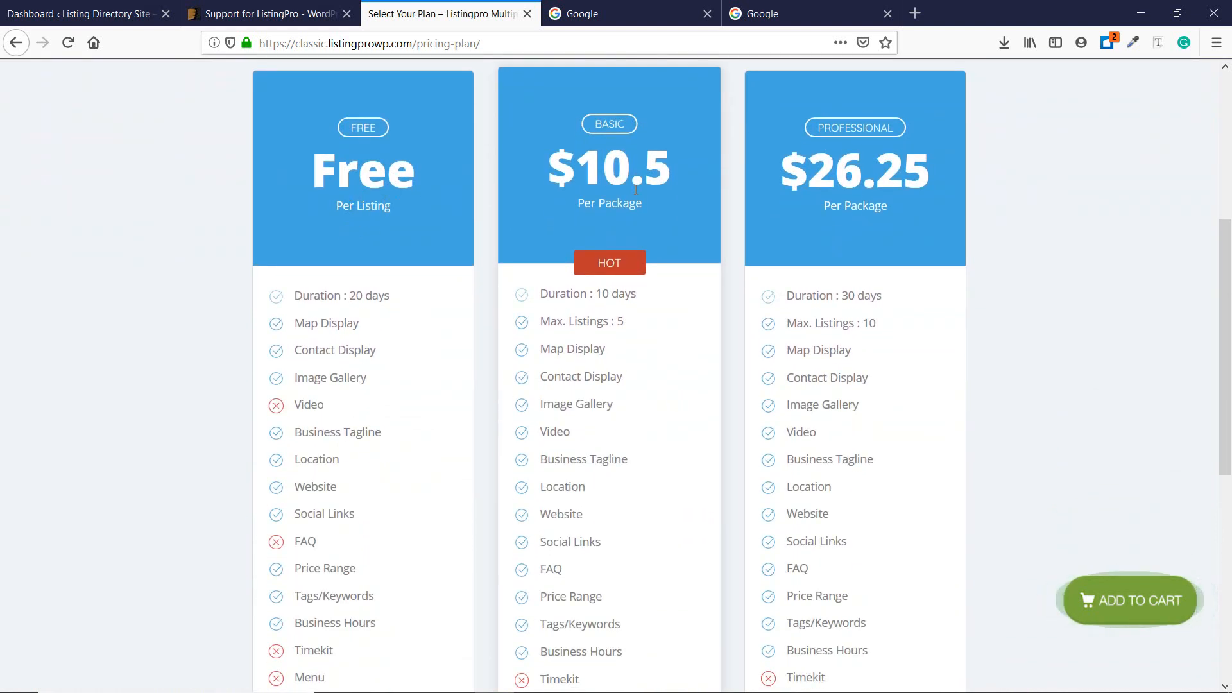
left_click_drag(1227, 327, 1230, 177)
scroll(883, 263, "up", 1)
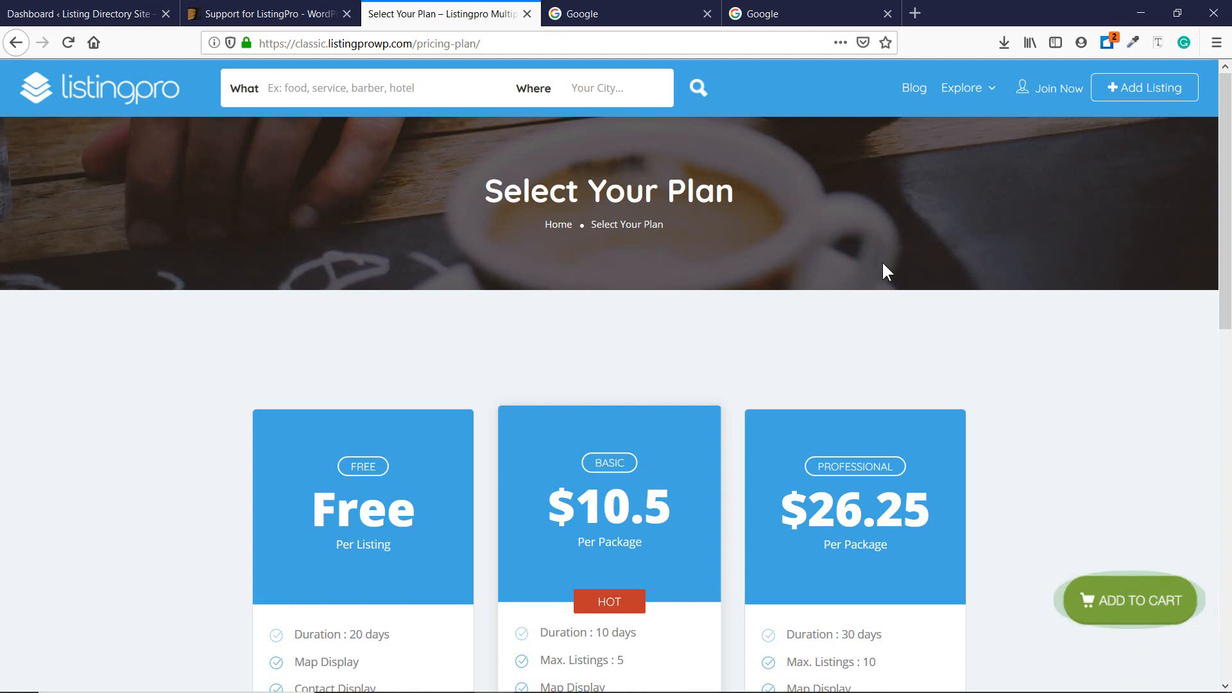
left_click(62, 11)
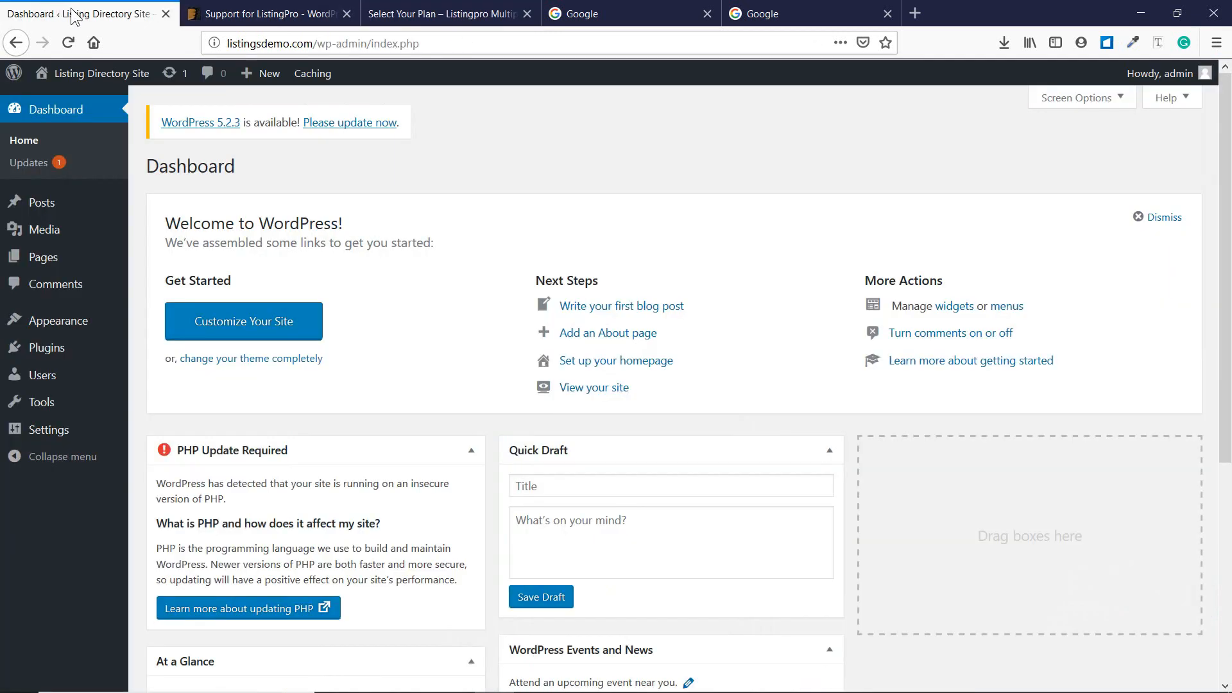
Upload the downloaded ListingPro zip under Themes > Add New, install it and activate it.
mouse_move(123, 327)
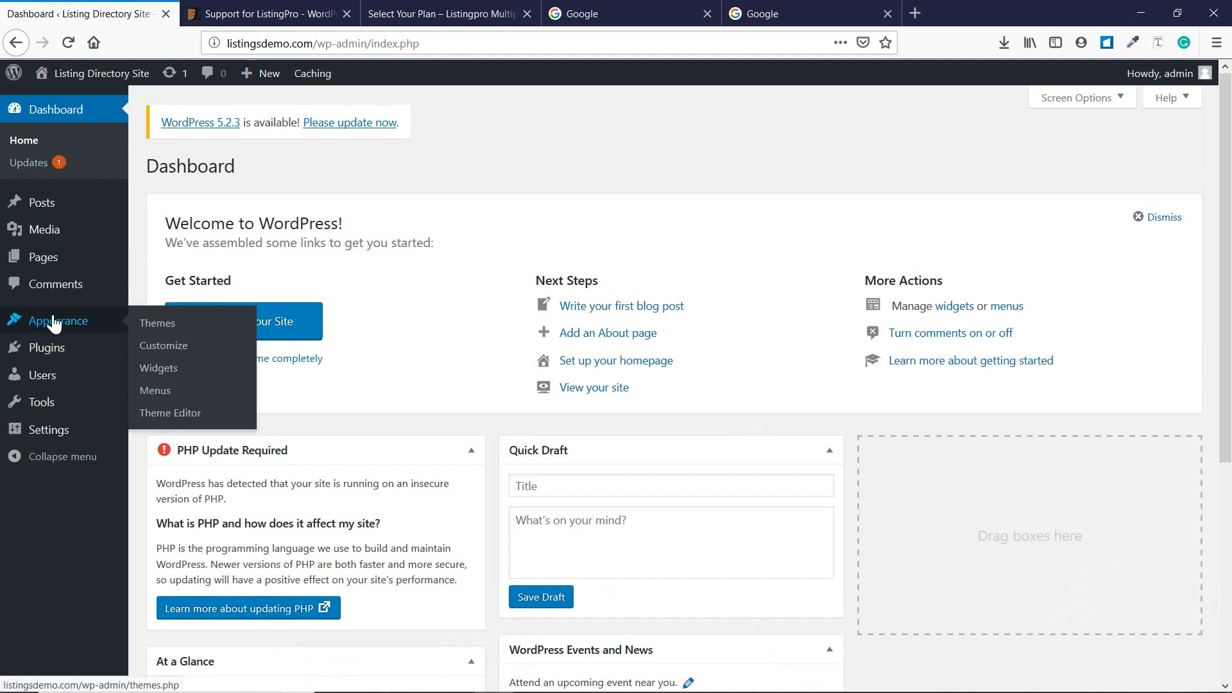
left_click(184, 332)
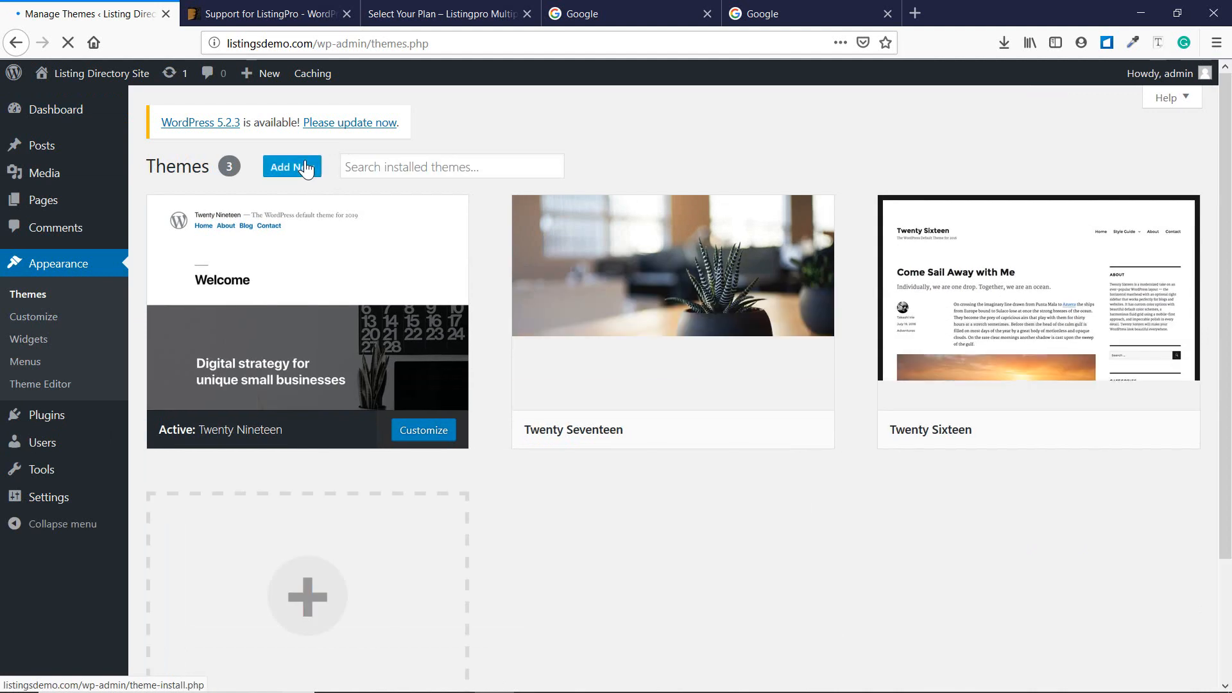
left_click(306, 169)
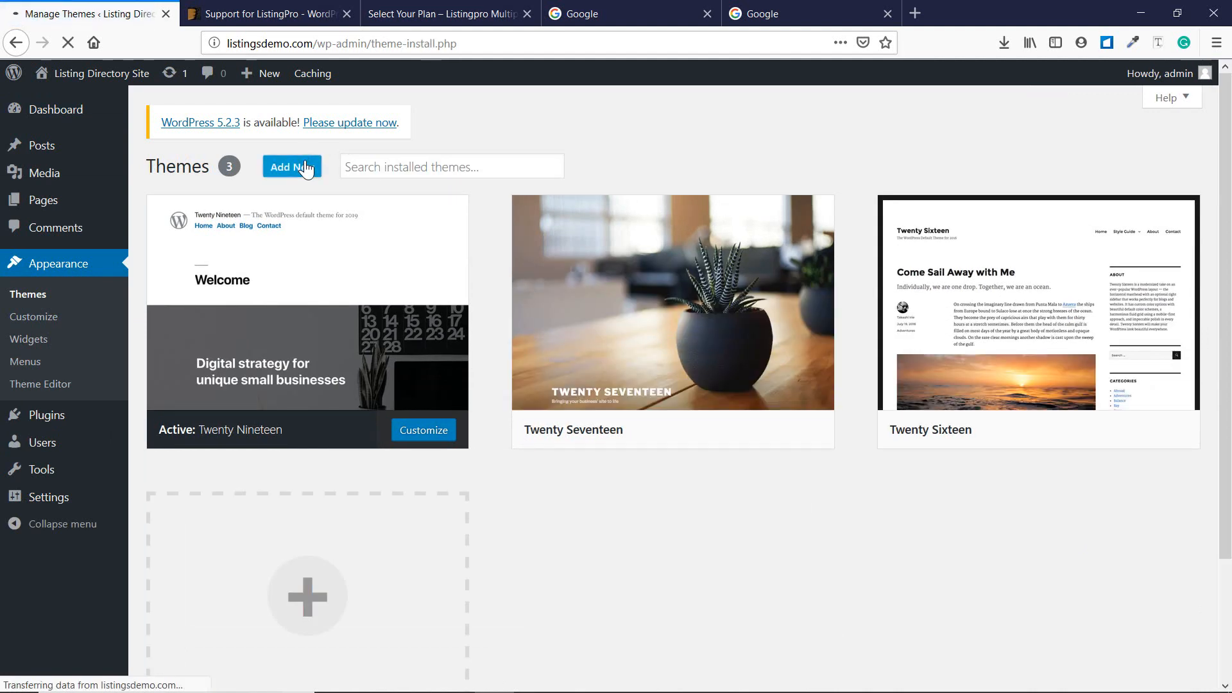
left_click(337, 175)
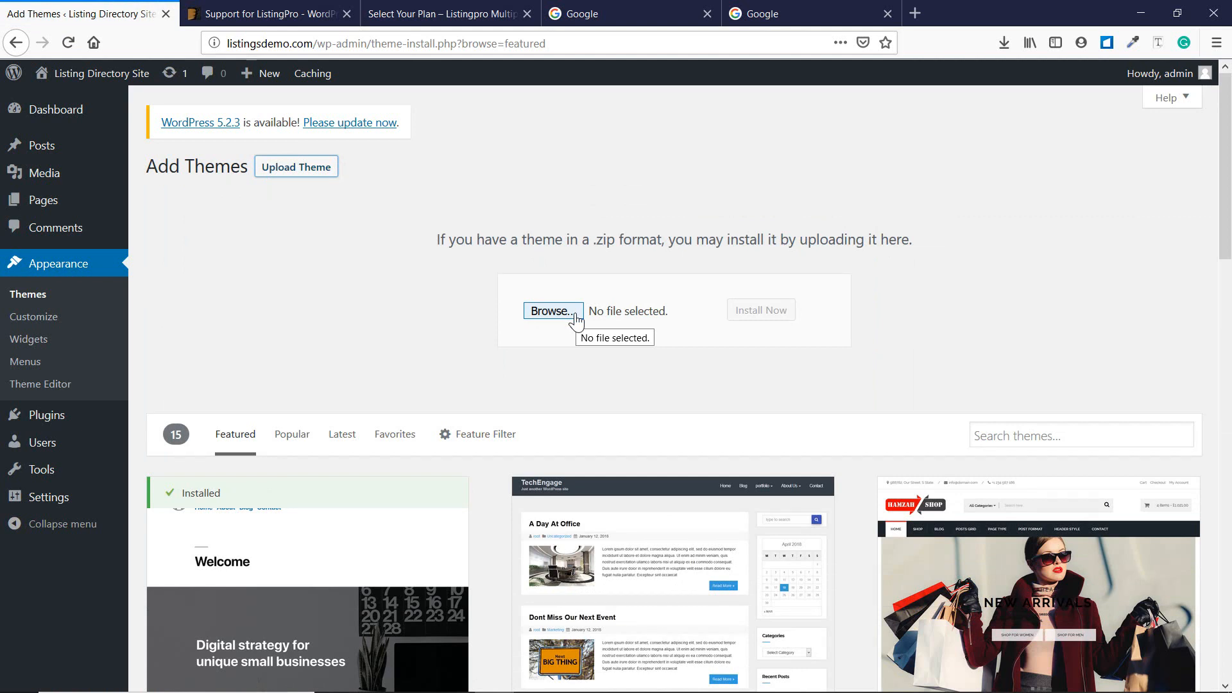
left_click(1004, 43)
left_click_drag(893, 75, 618, 315)
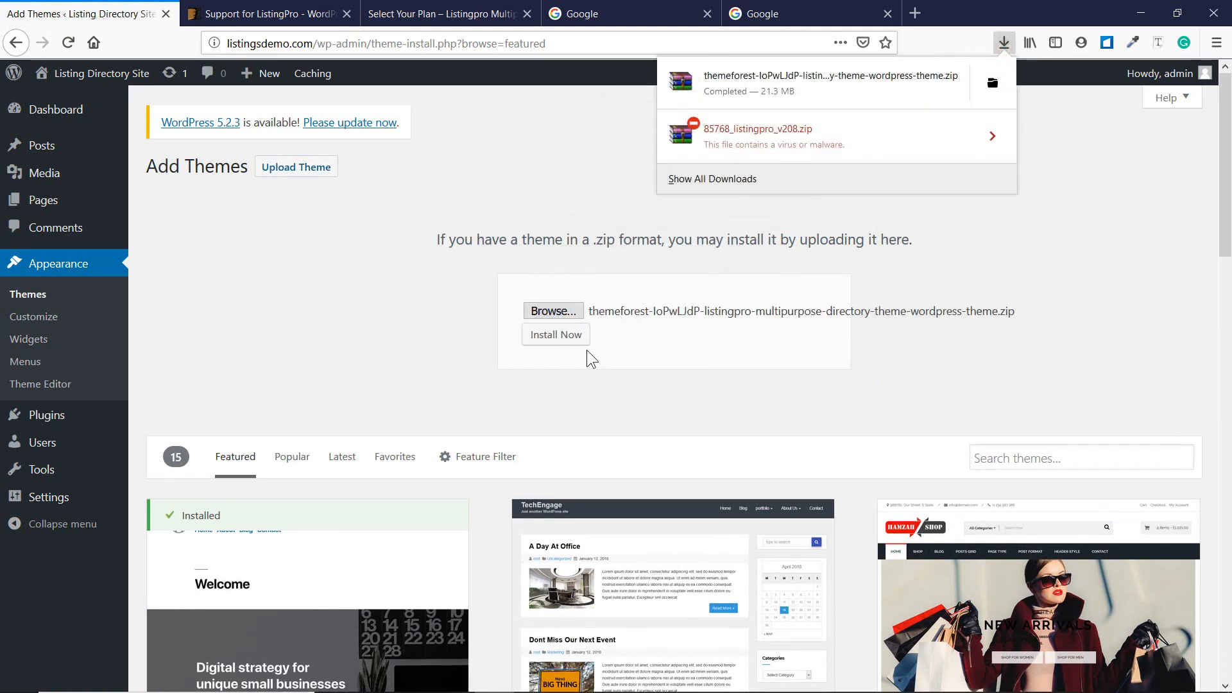
left_click(569, 345)
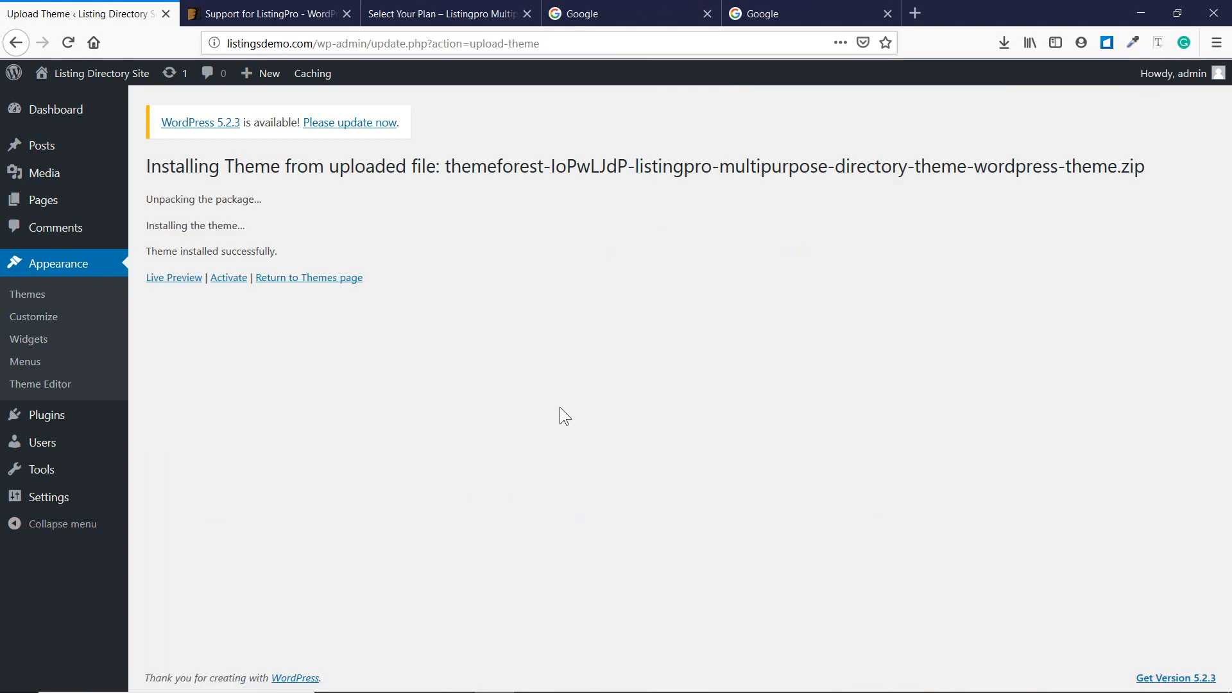
left_click(237, 281)
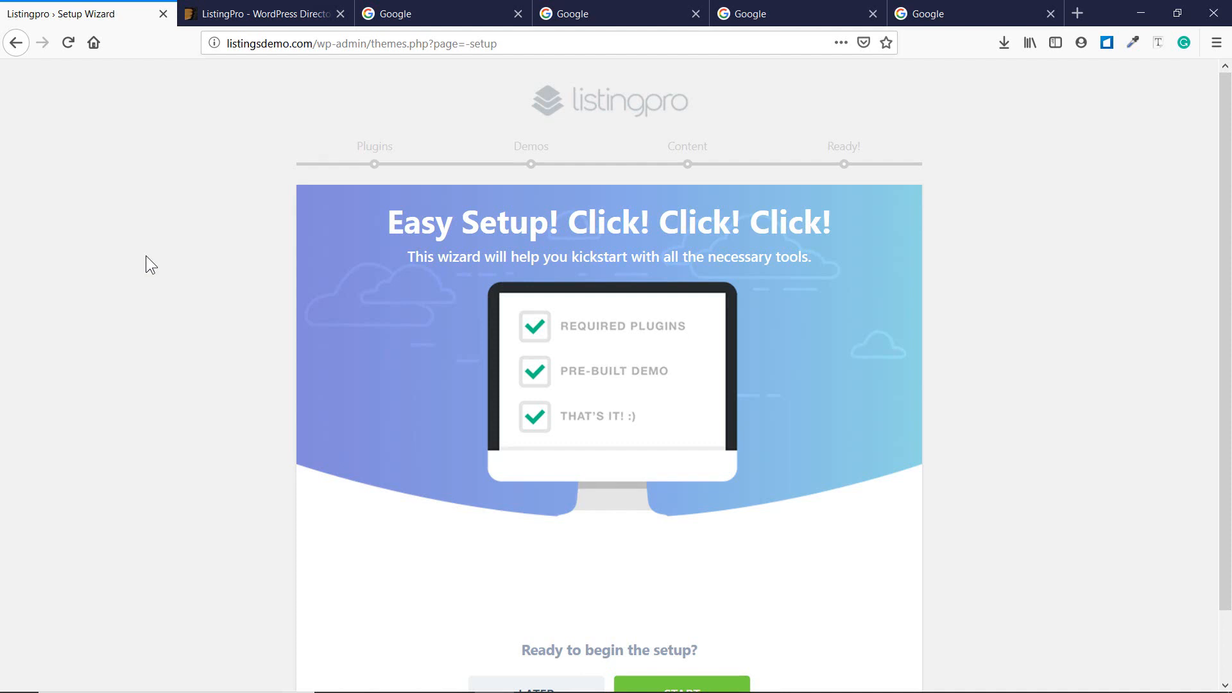
Start the ListingPro setup wizard and install its six required plugins.
scroll(436, 237, "down", 2)
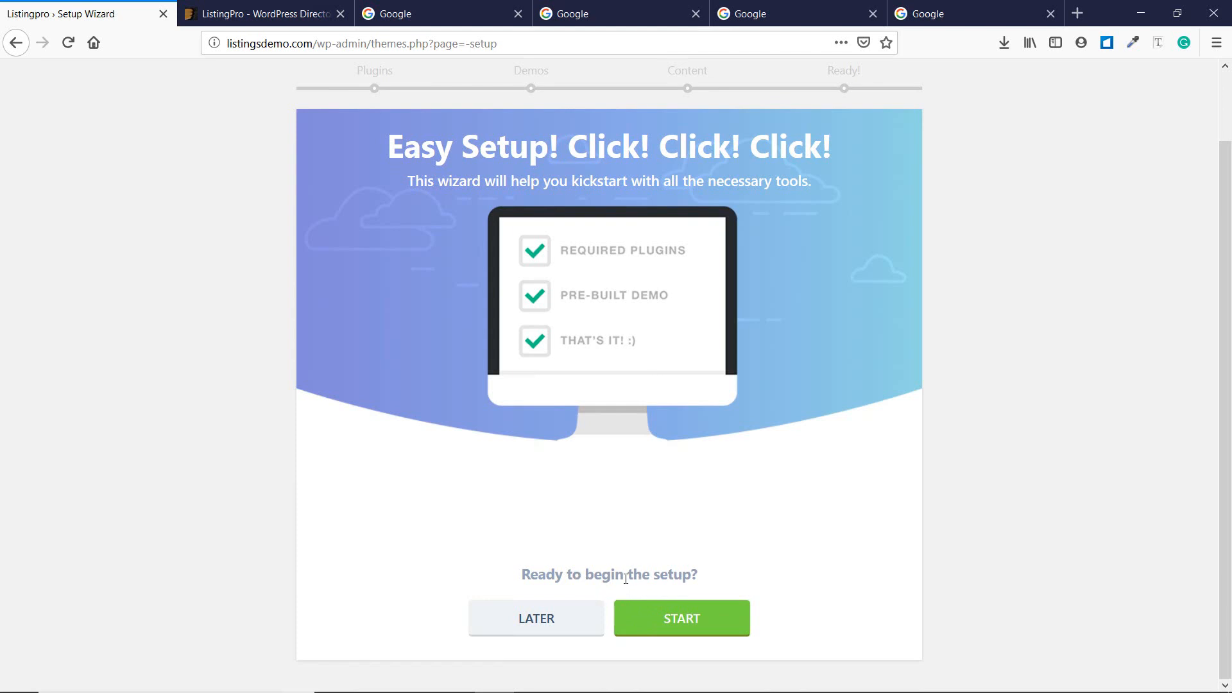
scroll(533, 161, "up", 2)
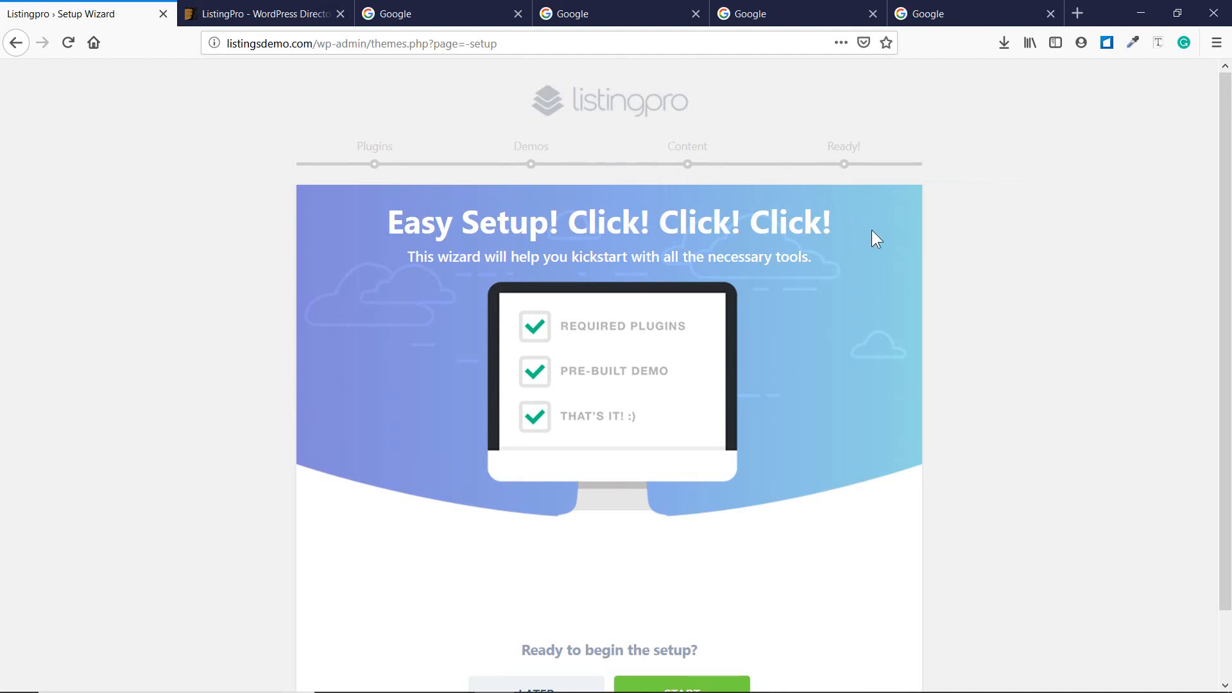
scroll(833, 249, "down", 2)
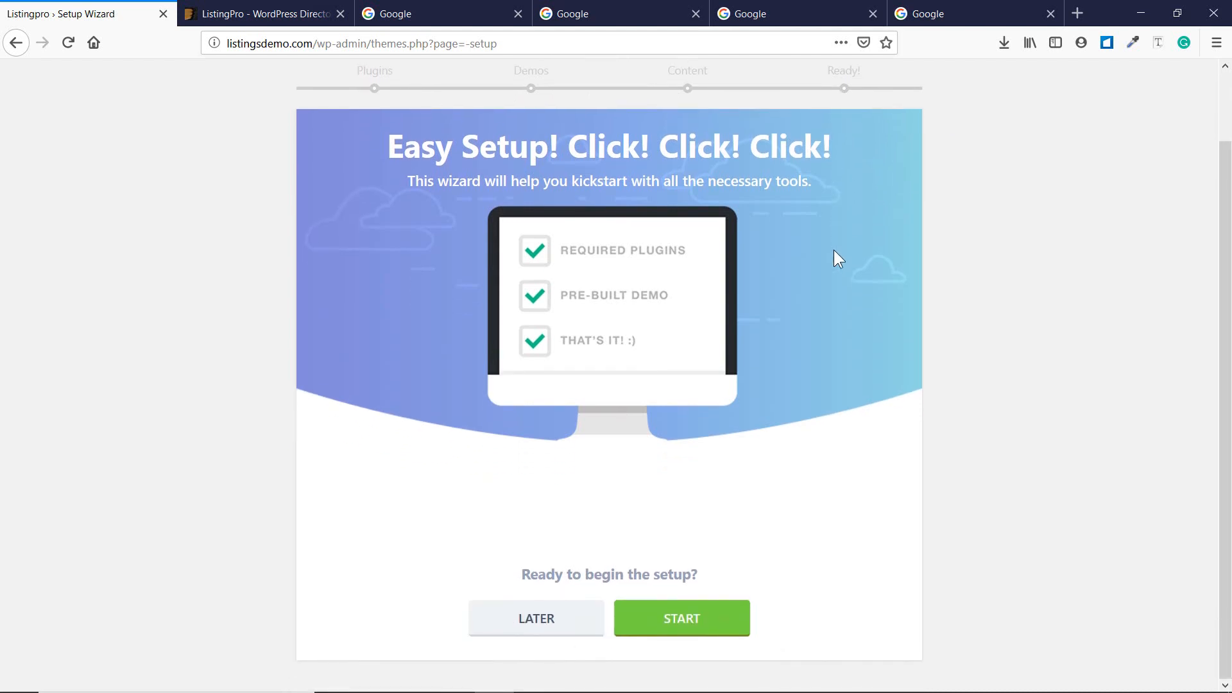
left_click(711, 621)
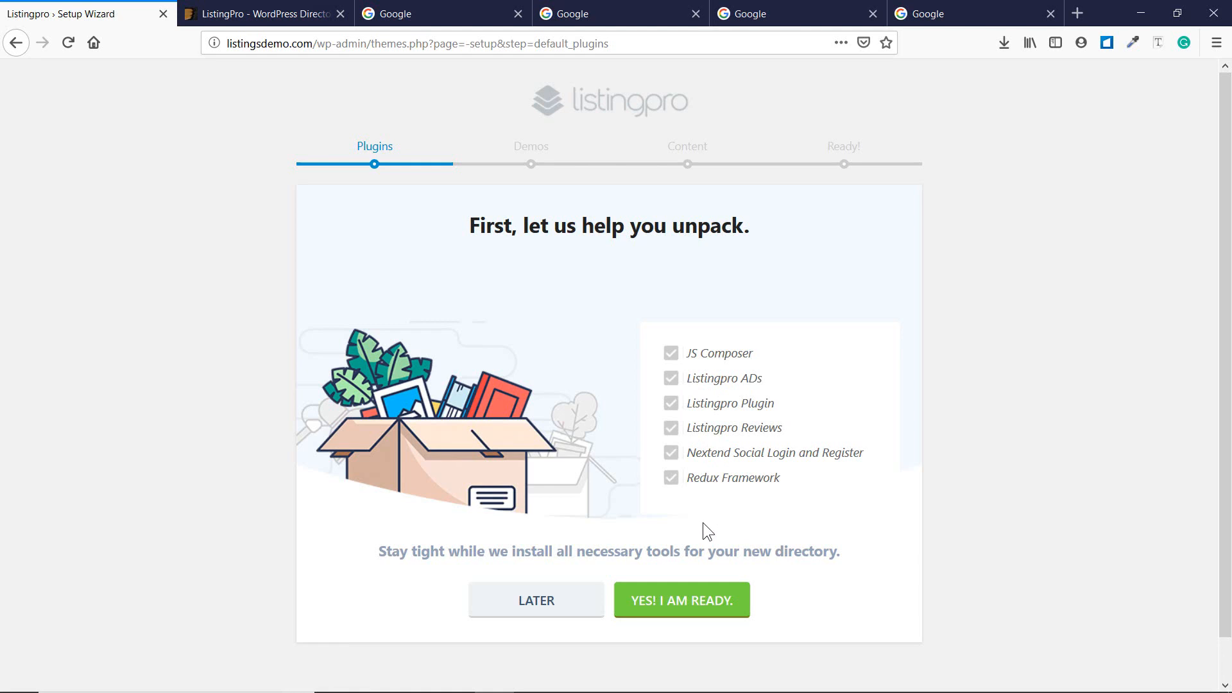
left_click(707, 611)
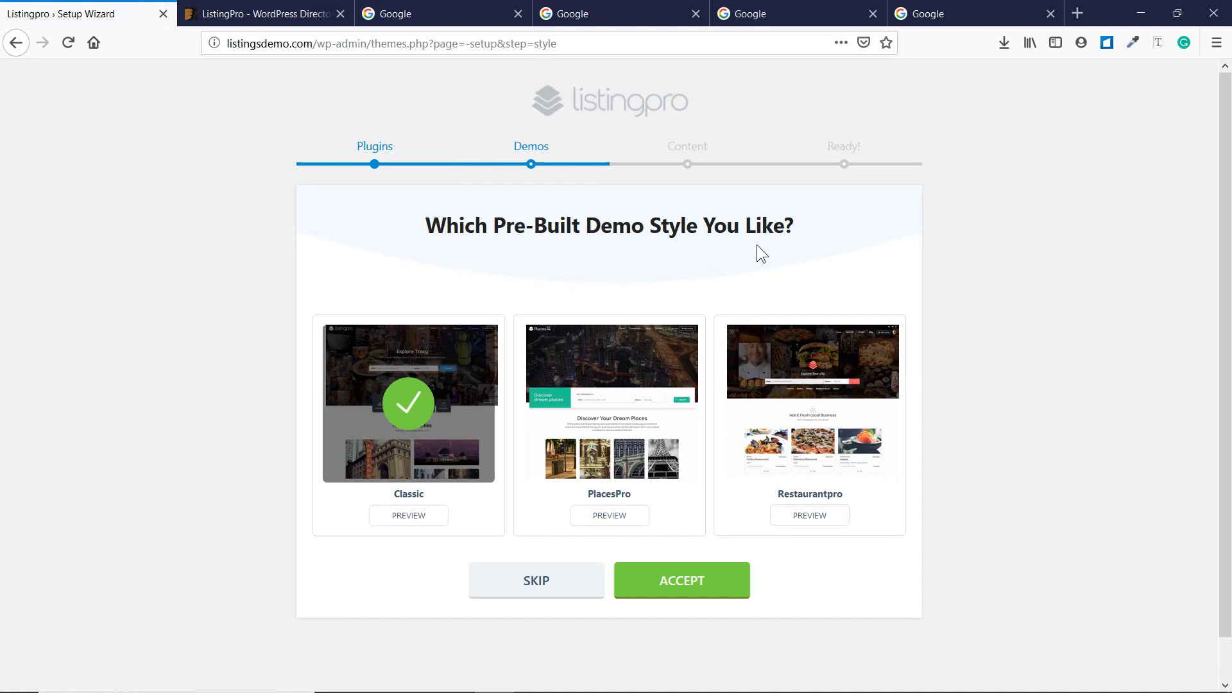
Accept the checked Classic demo style to reach the Content step.
scroll(984, 382, "down", 1)
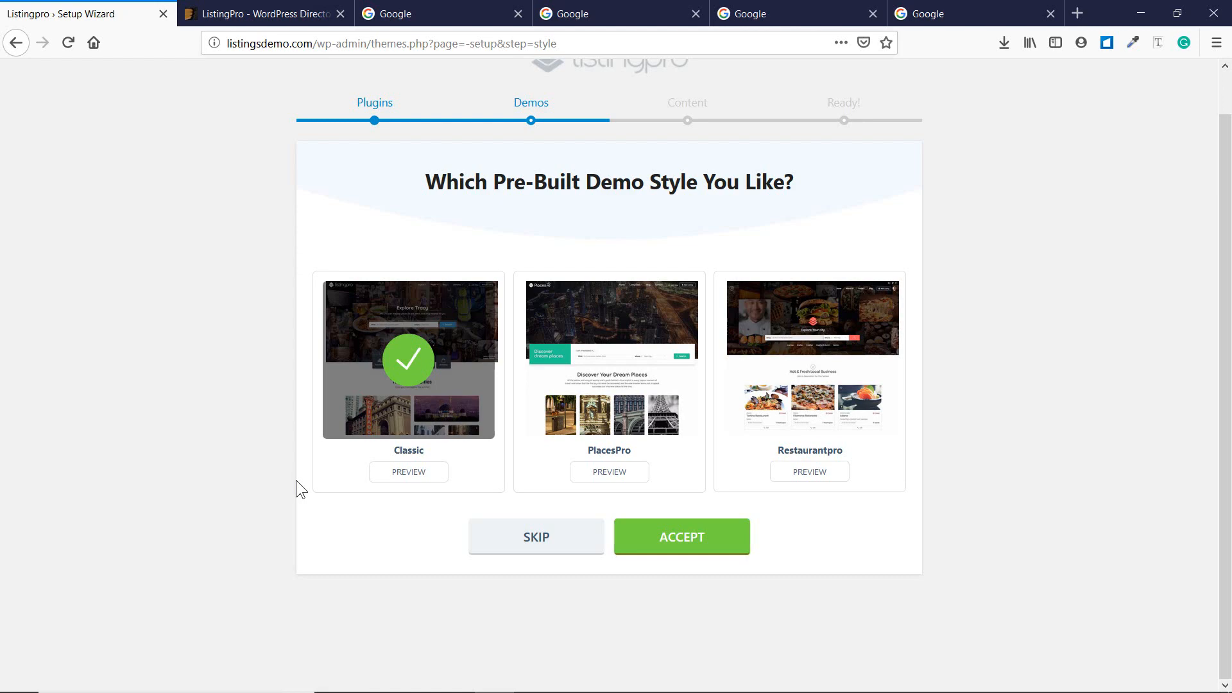
left_click(654, 552)
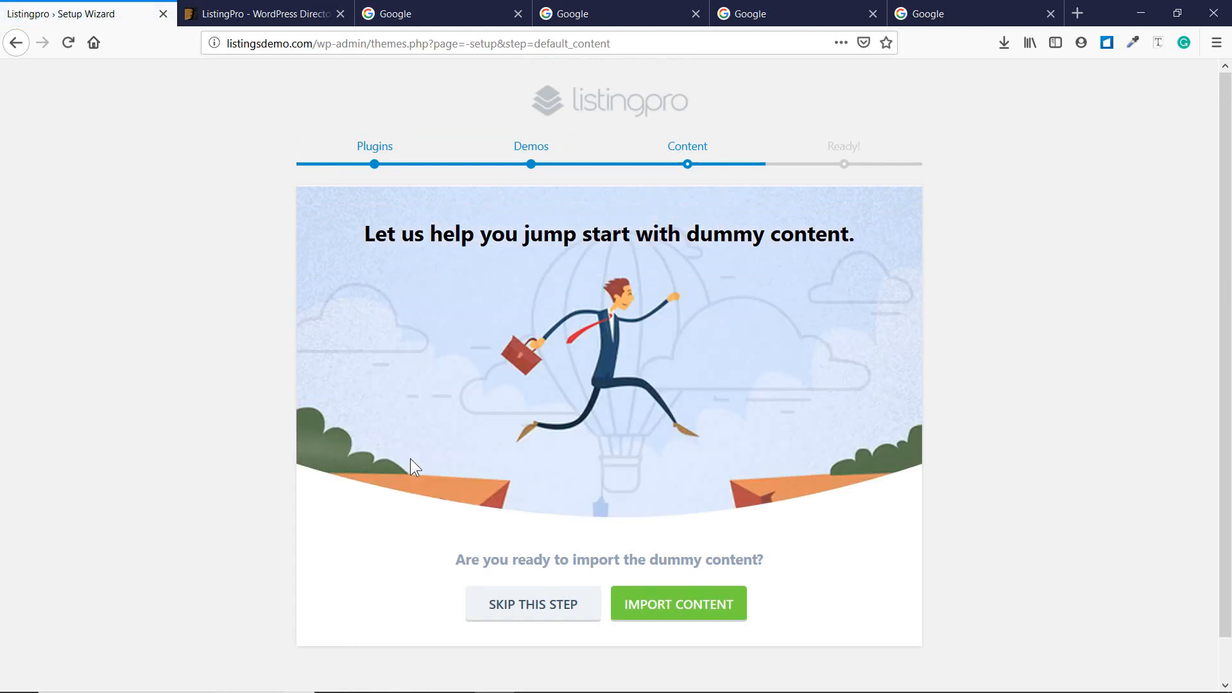
Import the Classic demo's dummy content, menus, homepage and theme options.
scroll(410, 458, "down", 1)
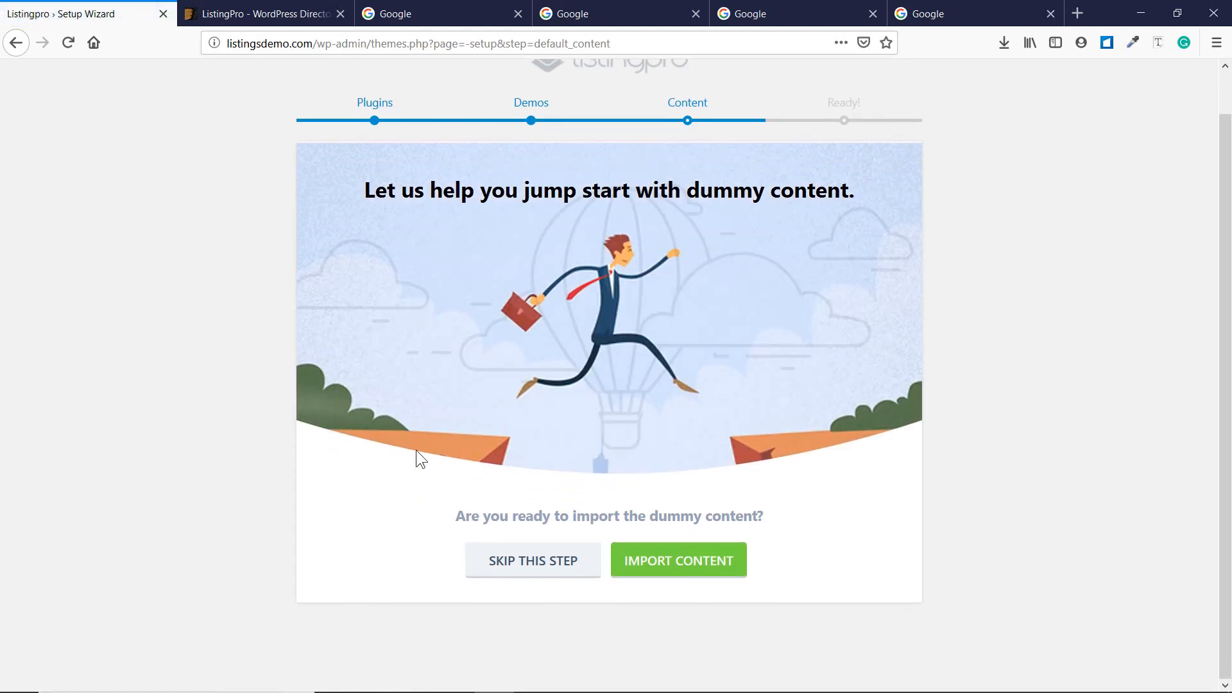
left_click(695, 581)
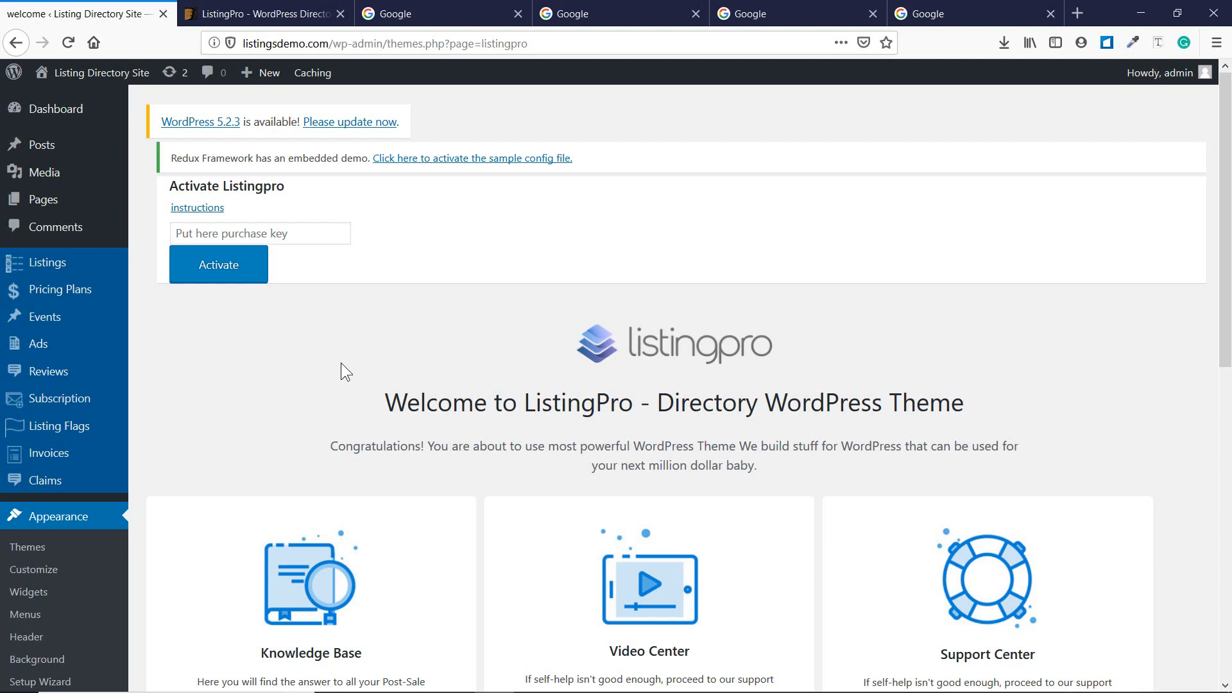
Open the listingsdemo.com front page in a new background tab via Visit Site.
mouse_move(103, 74)
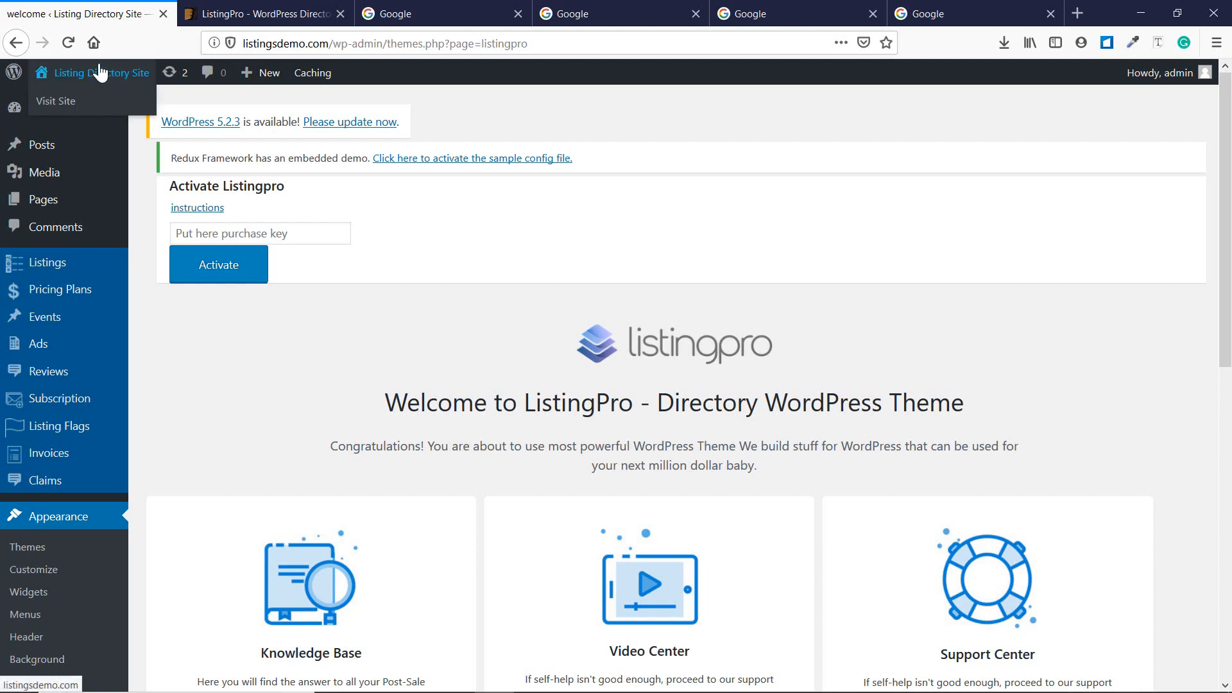
middle_click(76, 103)
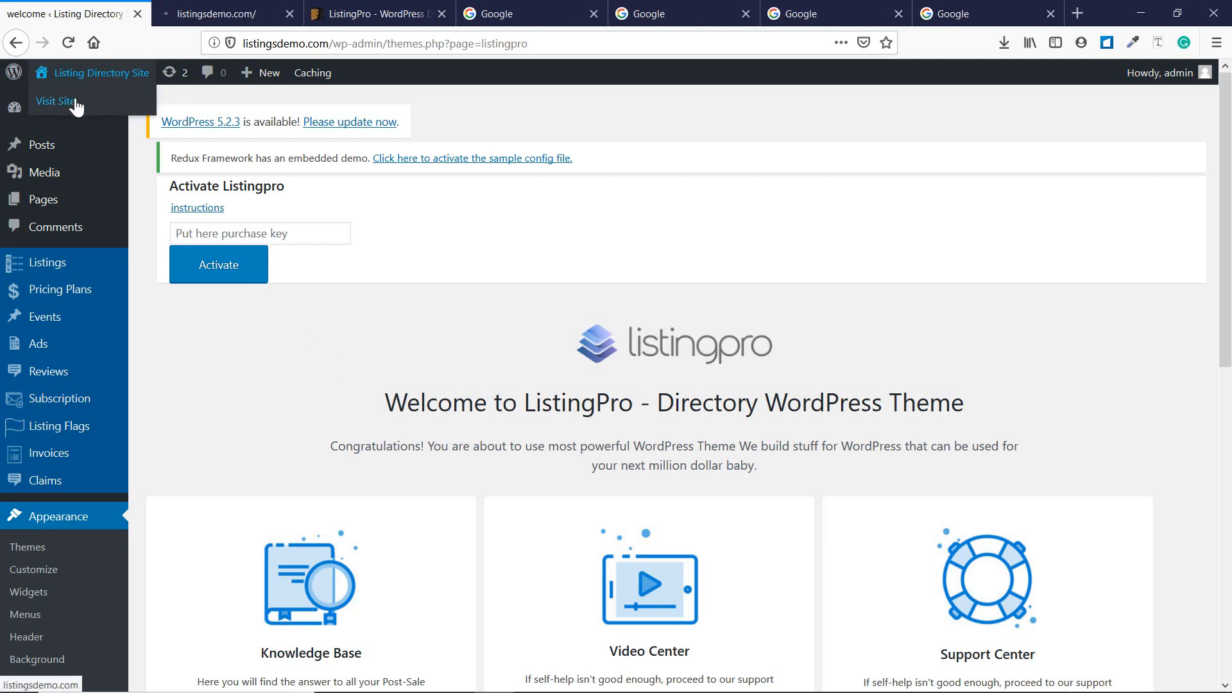
Browse the live Explore Jodhpur homepage on listingsdemo.com, scrolling down and back up.
left_click(227, 13)
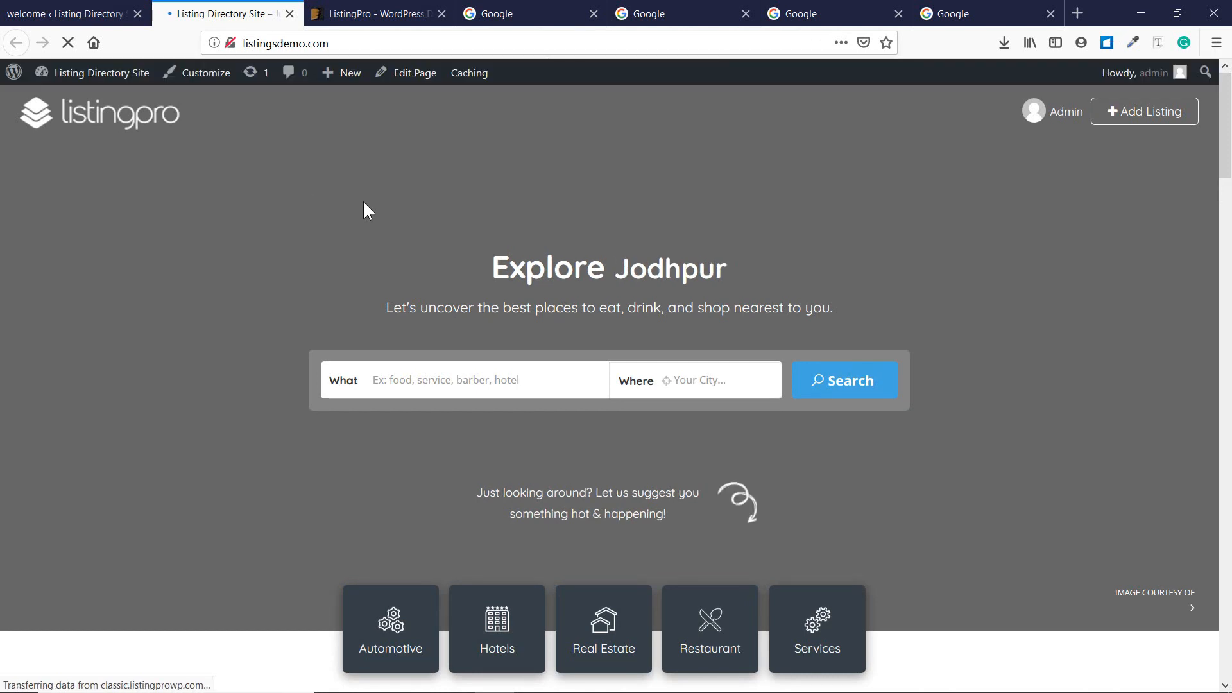
mouse_move(1225, 153)
left_mouse_down()
mouse_move(1230, 651)
mouse_move(1230, 141)
left_mouse_up()
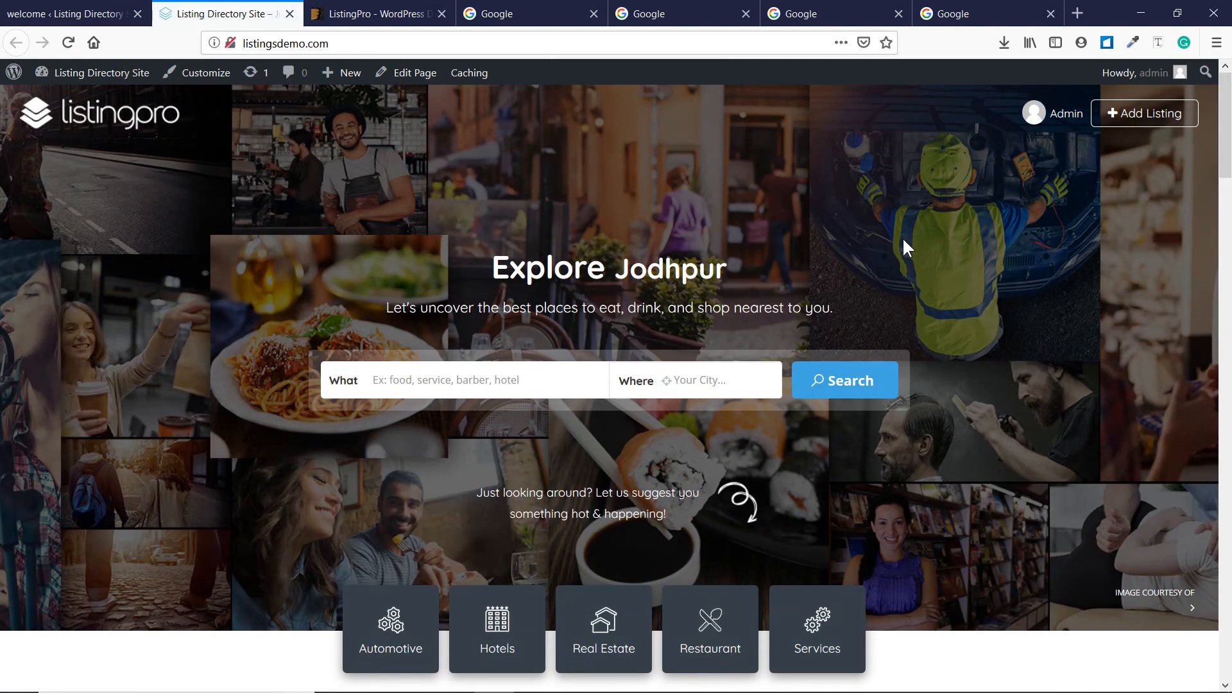
scroll(902, 237, "down", 7)
scroll(775, 306, "down", 10)
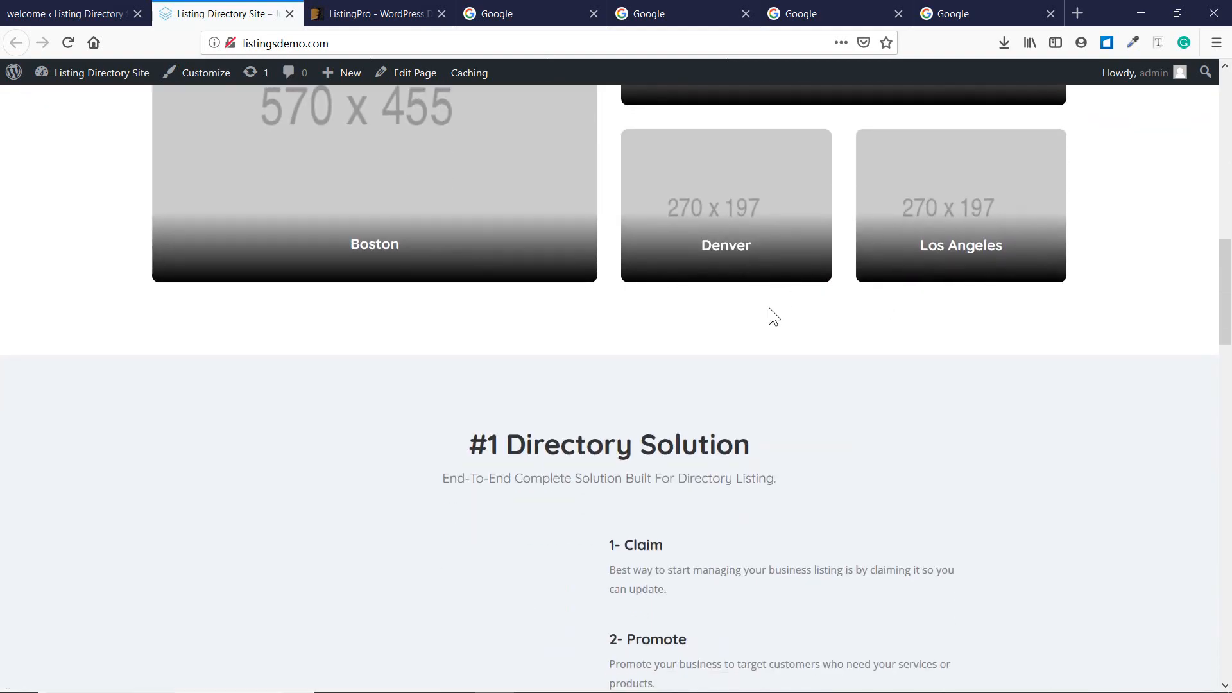
scroll(769, 307, "down", 9)
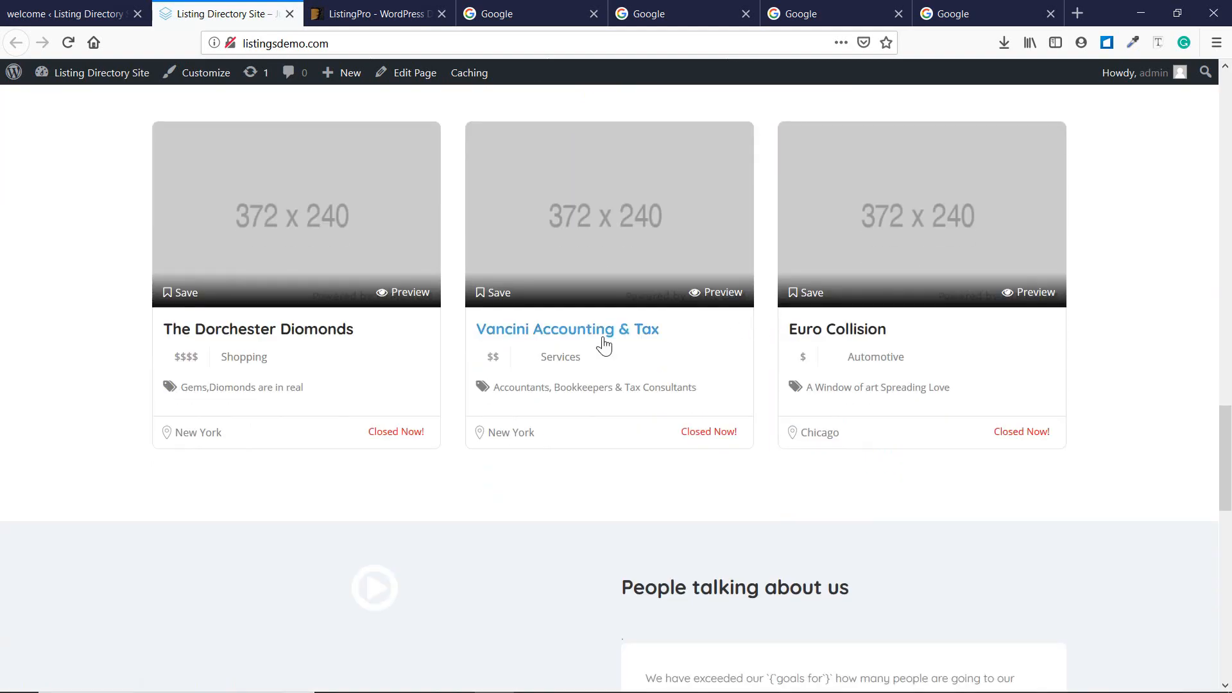
scroll(603, 340, "down", 8)
scroll(602, 336, "down", 7)
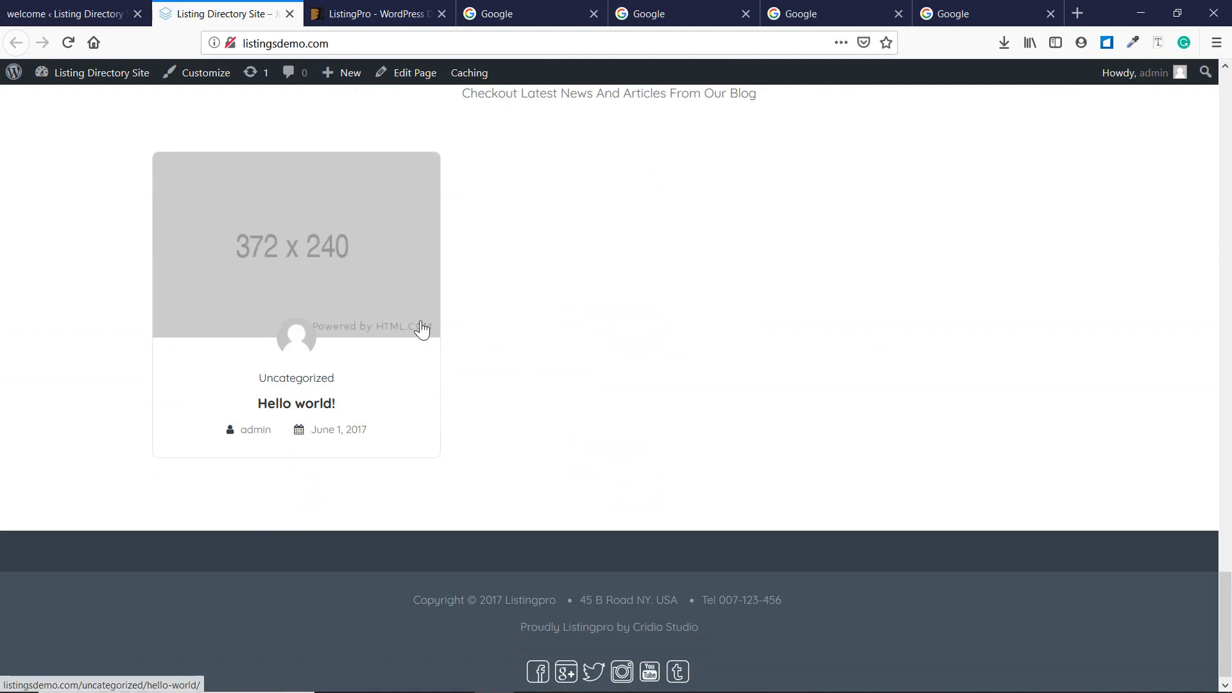
scroll(664, 317, "up", 12)
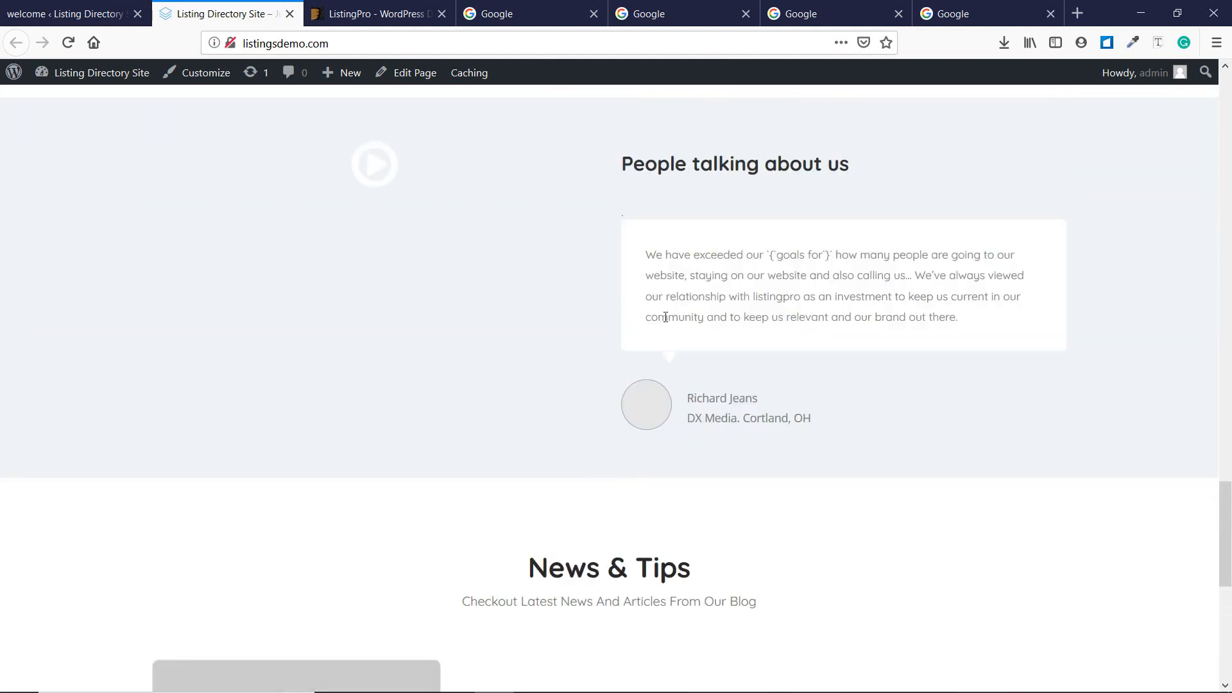
scroll(665, 326, "up", 10)
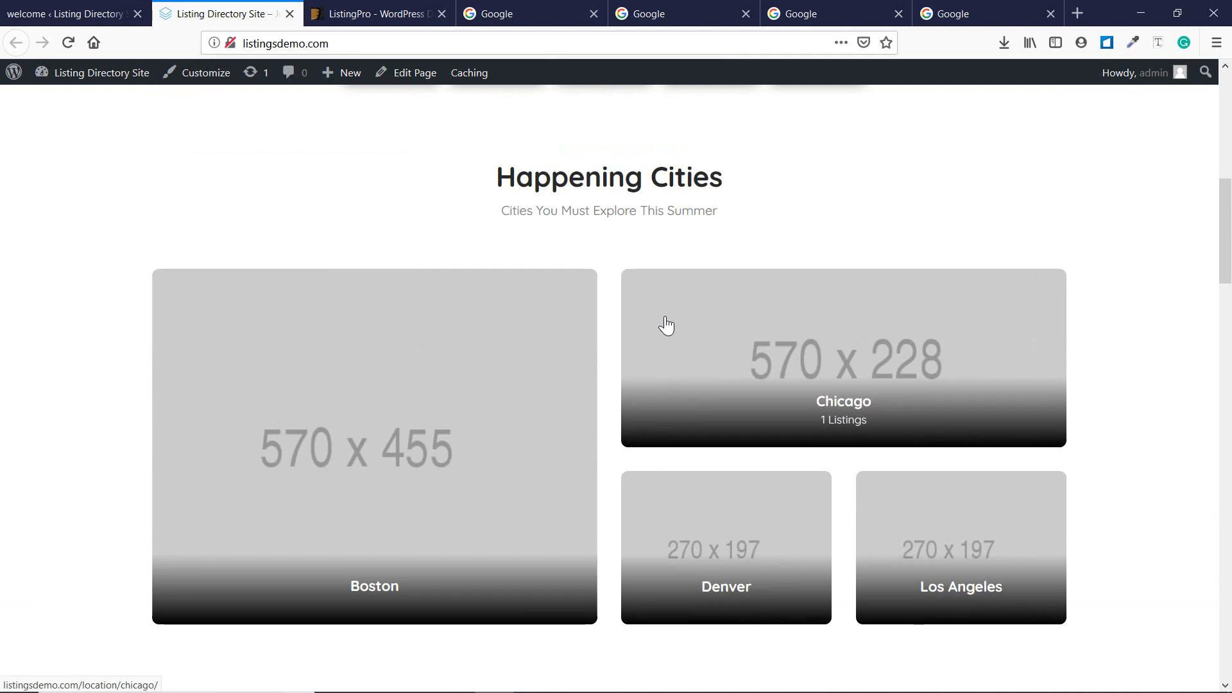
scroll(666, 325, "up", 8)
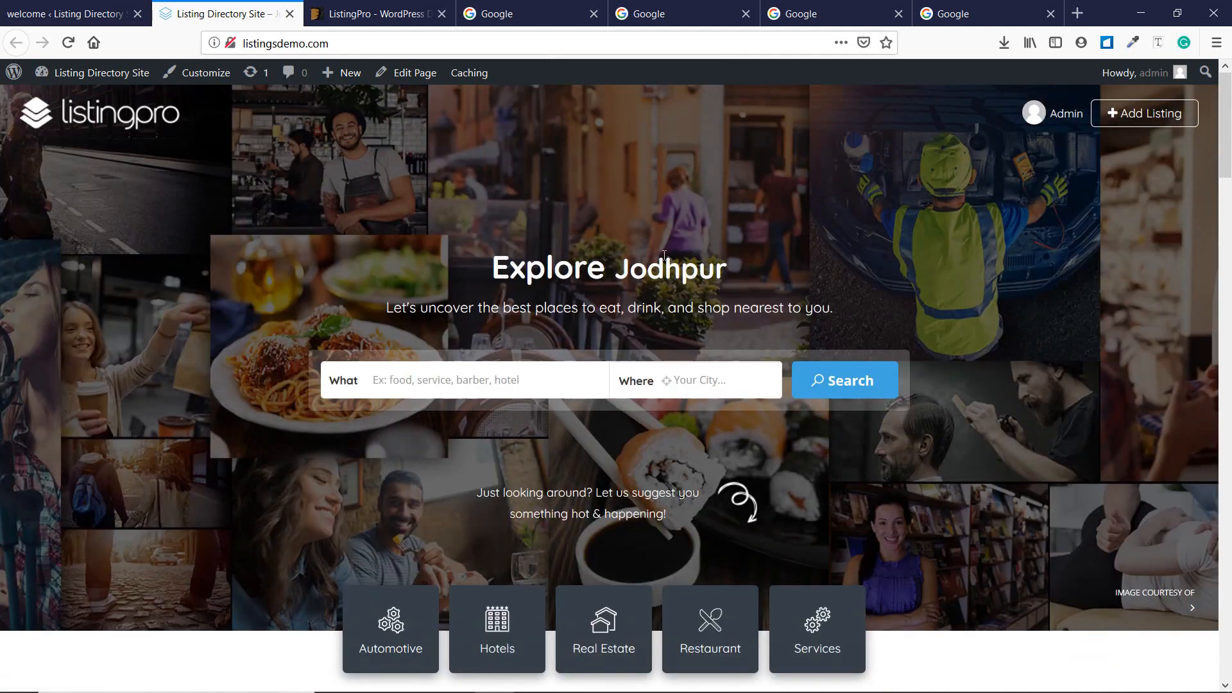
Show and dismiss the search's listing category suggestions, then return to the ListingPro welcome page.
left_click(466, 376)
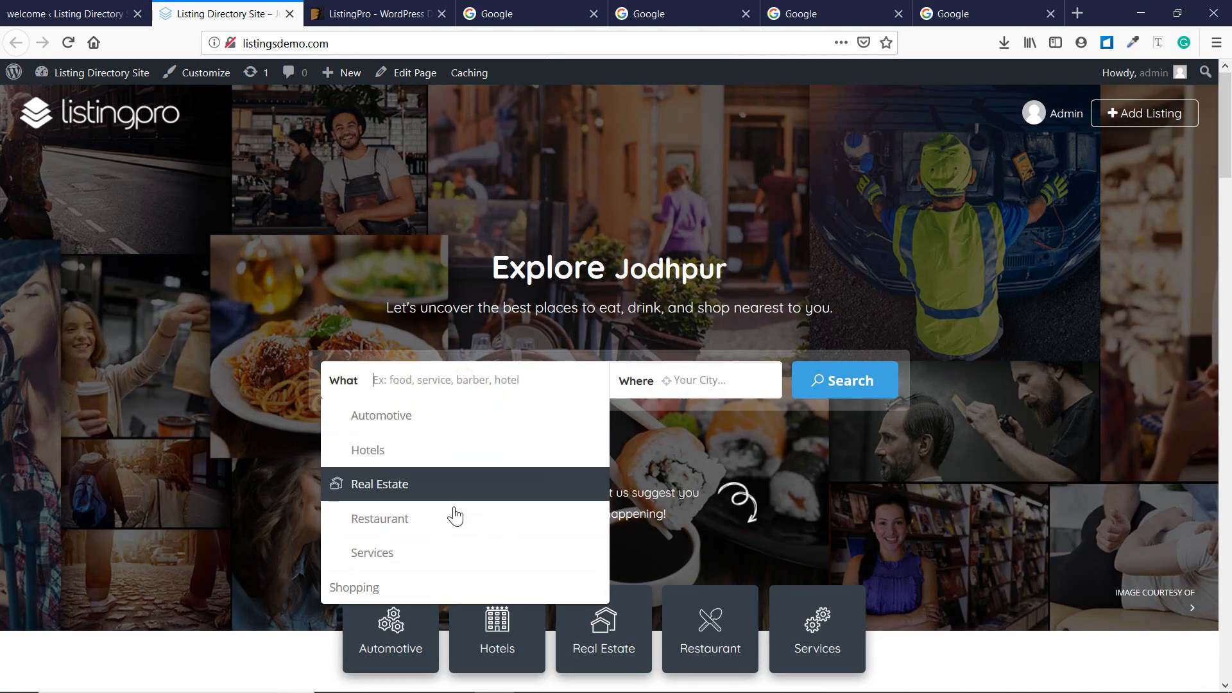
left_click(166, 476)
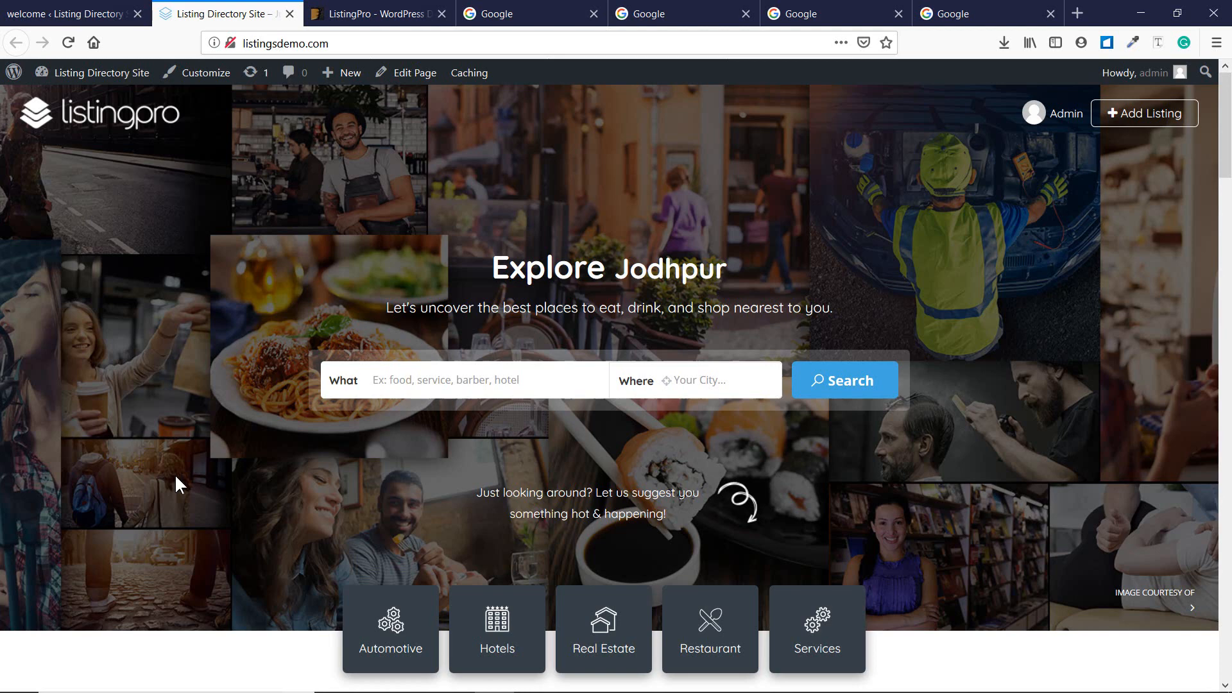
left_click(15, 9)
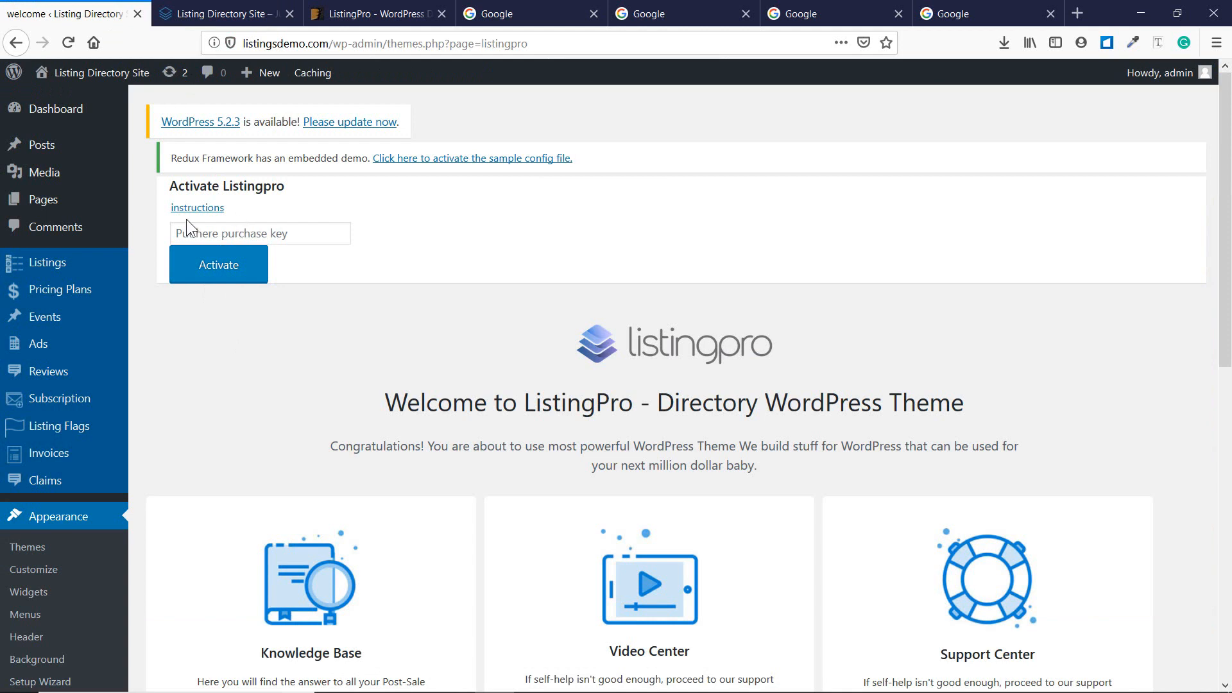
Focus the purchase key field, then switch to ThemeForest's ListingPro item page ($69 Regular License).
left_click(212, 224)
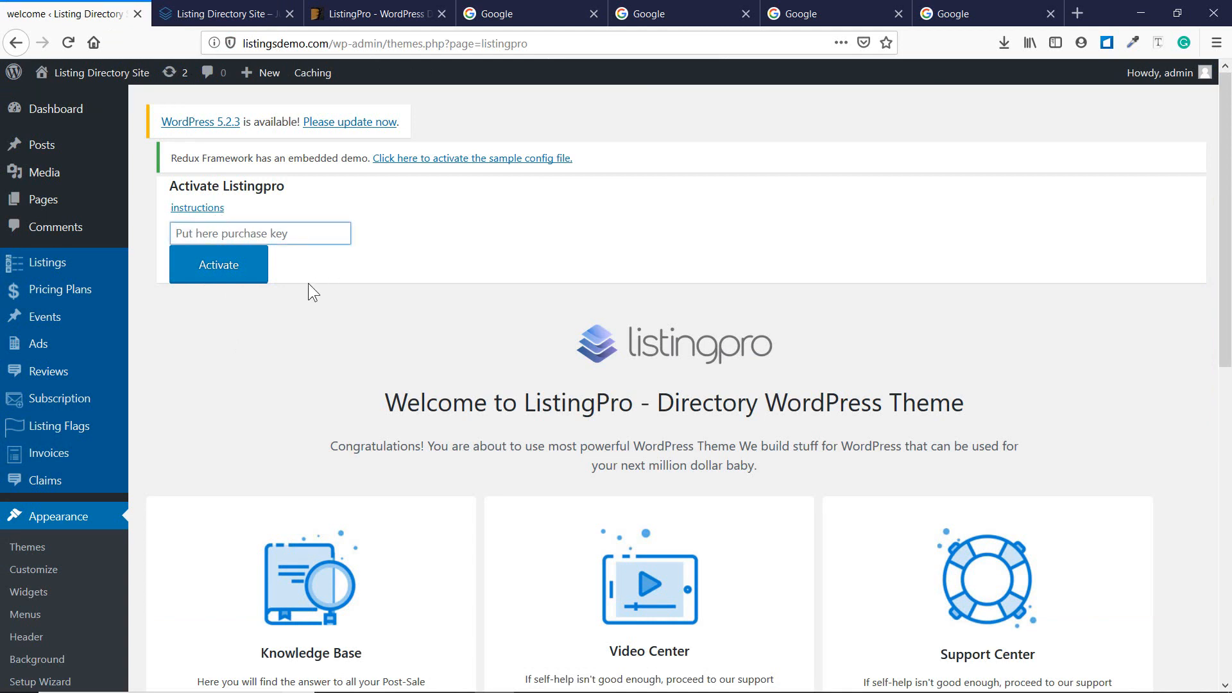
left_click(372, 13)
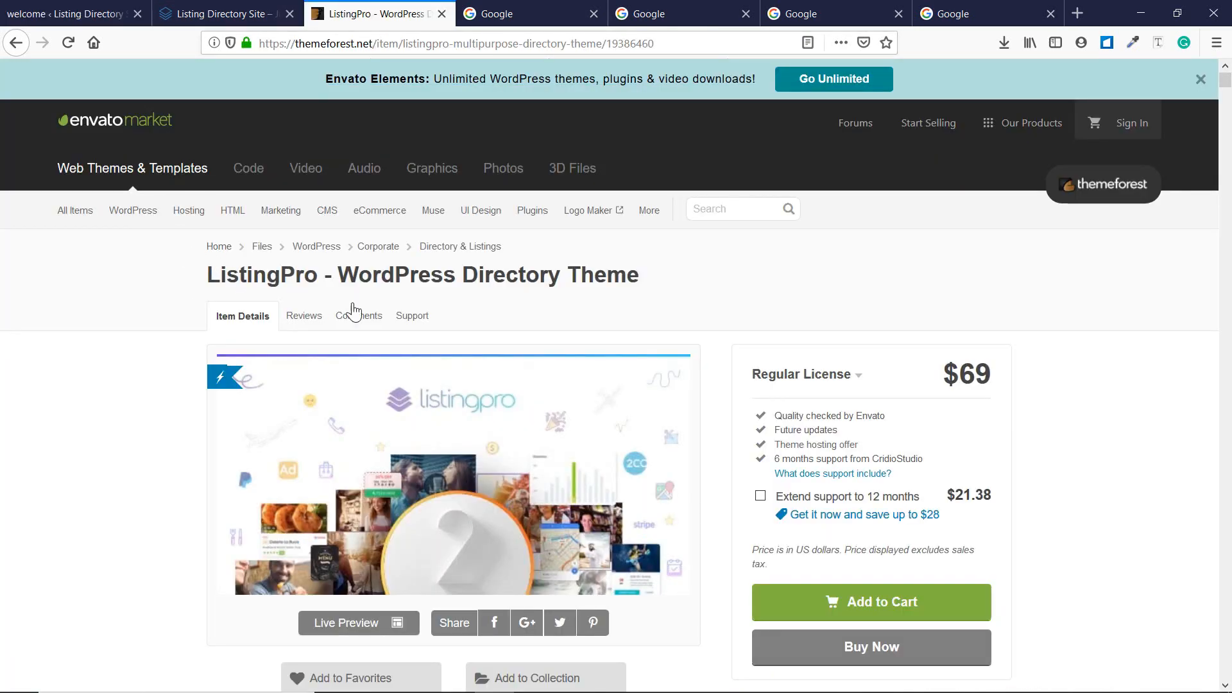
Scroll the ListingPro item page, glance back at the admin activation page, and return.
scroll(344, 296, "down", 2)
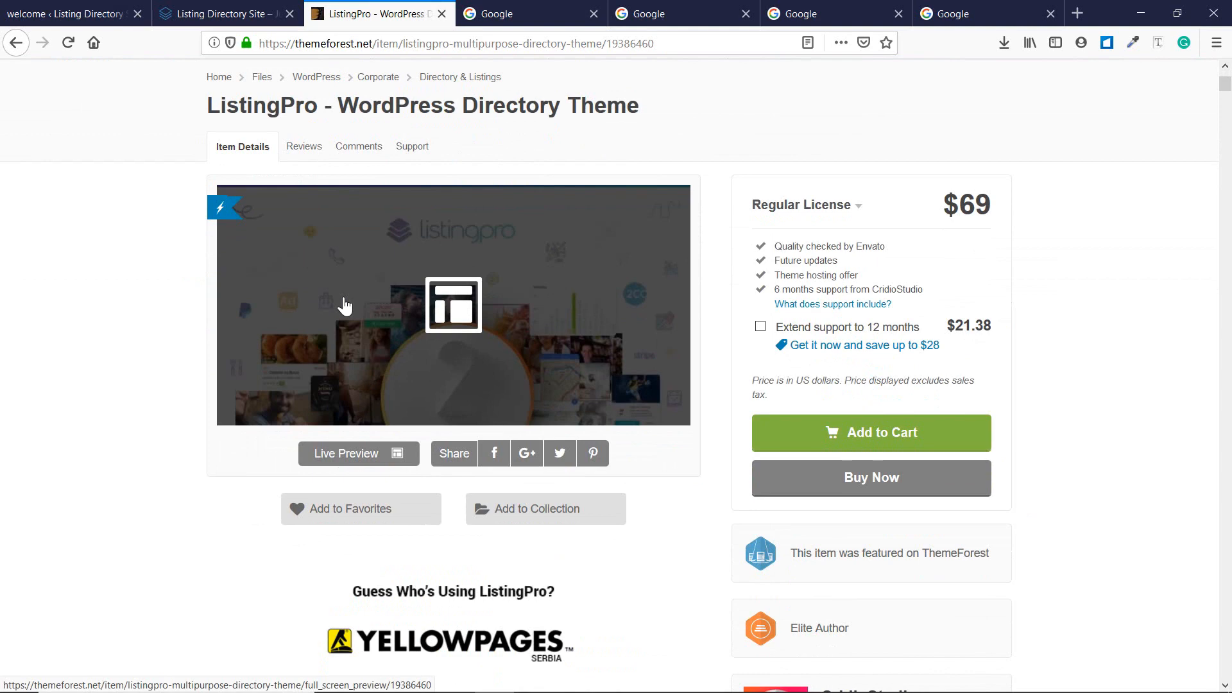
scroll(154, 257, "up", 1)
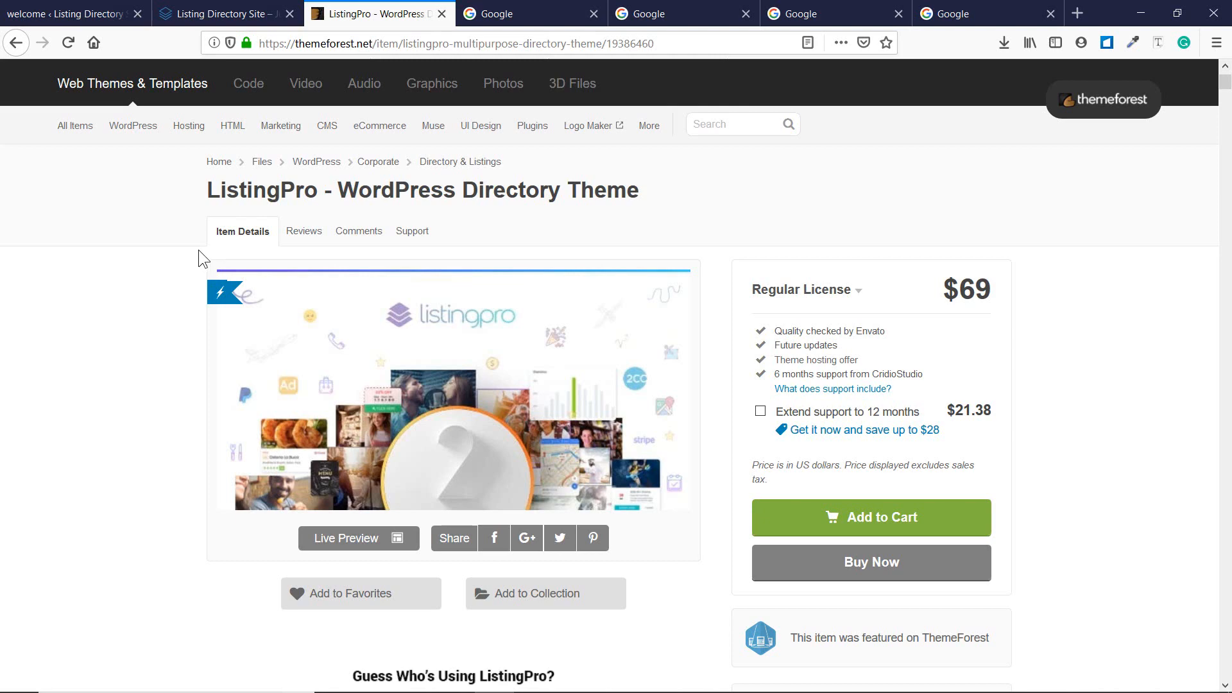
left_click(77, 13)
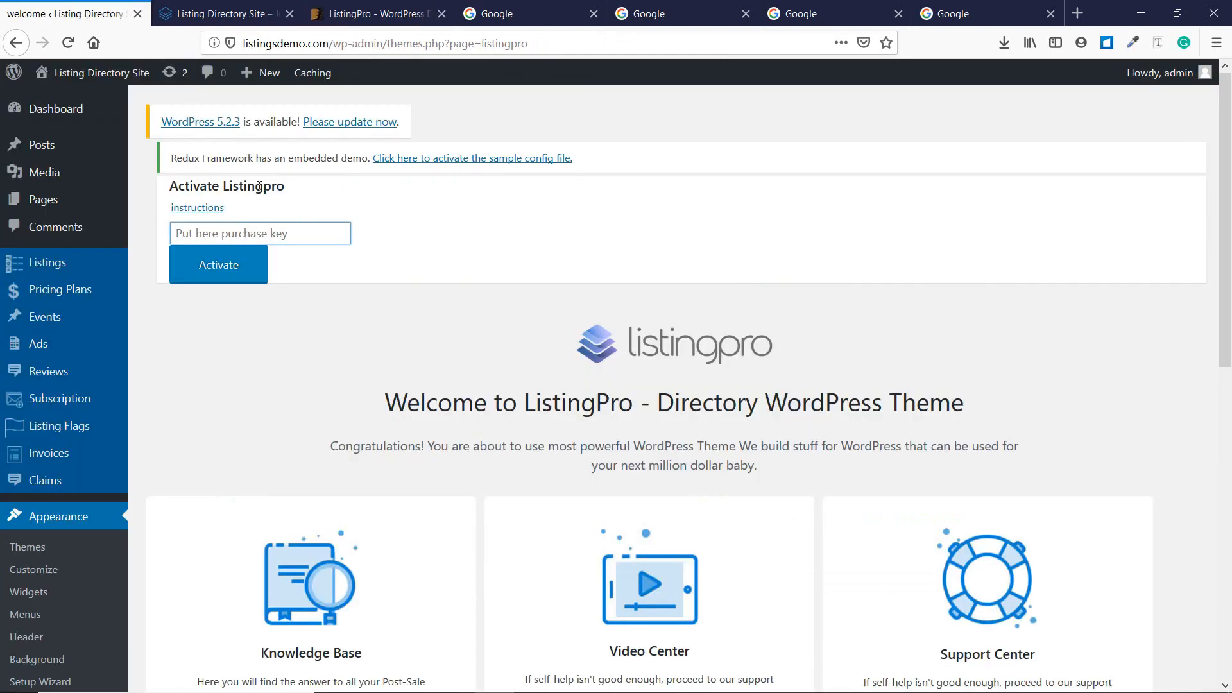
left_click(340, 9)
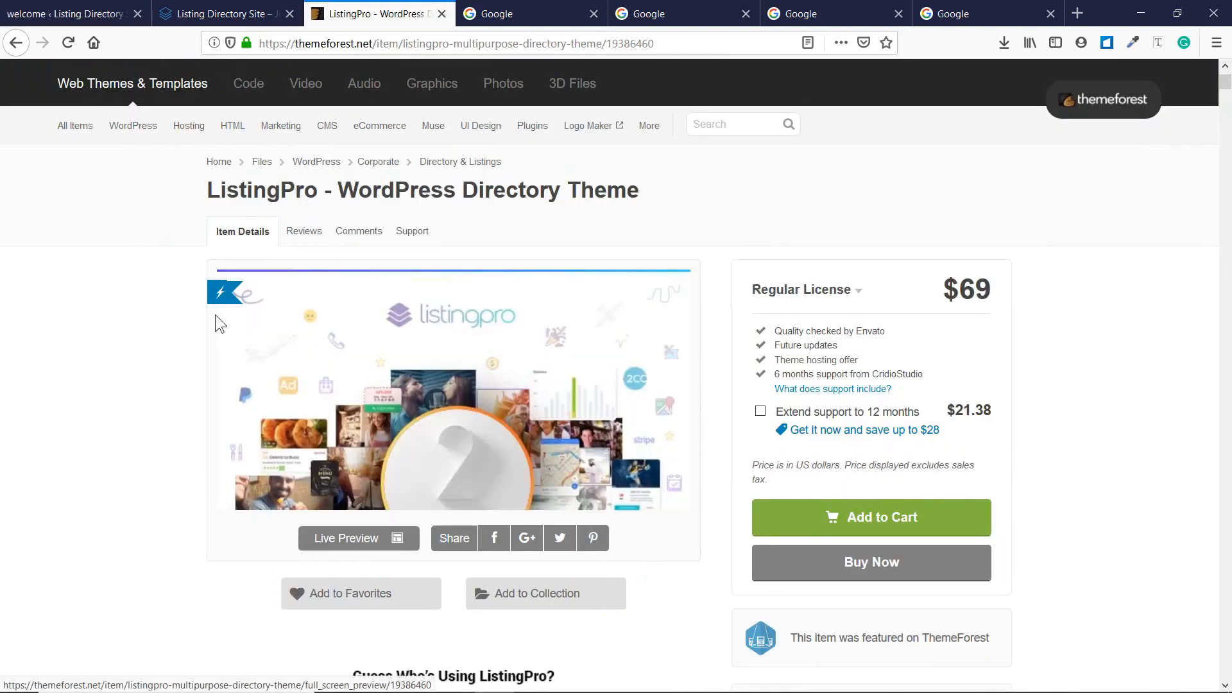
Read through the ListingPro Support policy, then go back to the admin activation page.
left_click(412, 237)
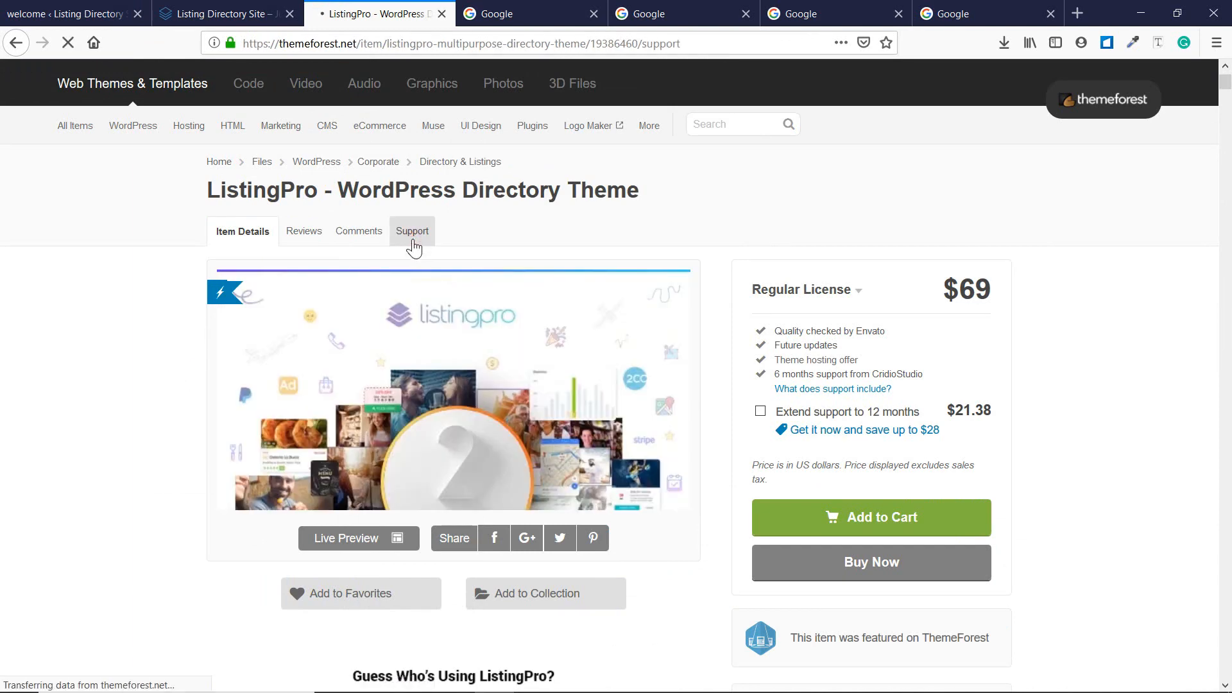
scroll(407, 281, "down", 5)
scroll(407, 280, "down", 5)
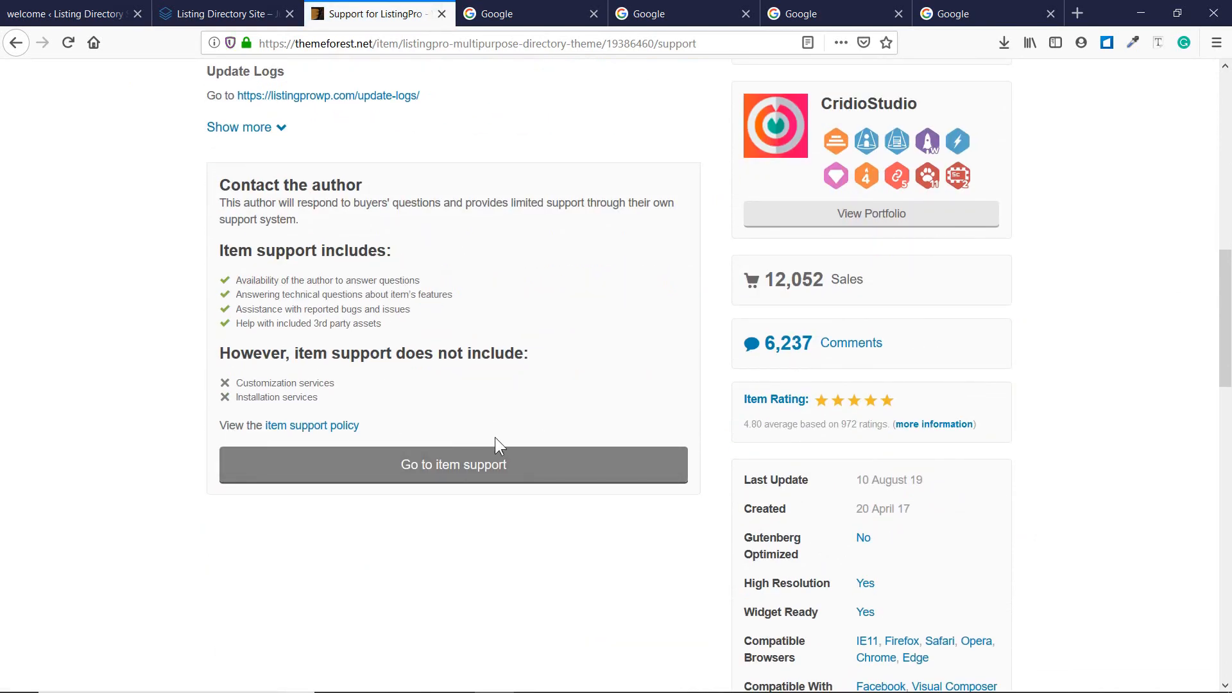
scroll(437, 444, "up", 7)
scroll(661, 330, "down", 4)
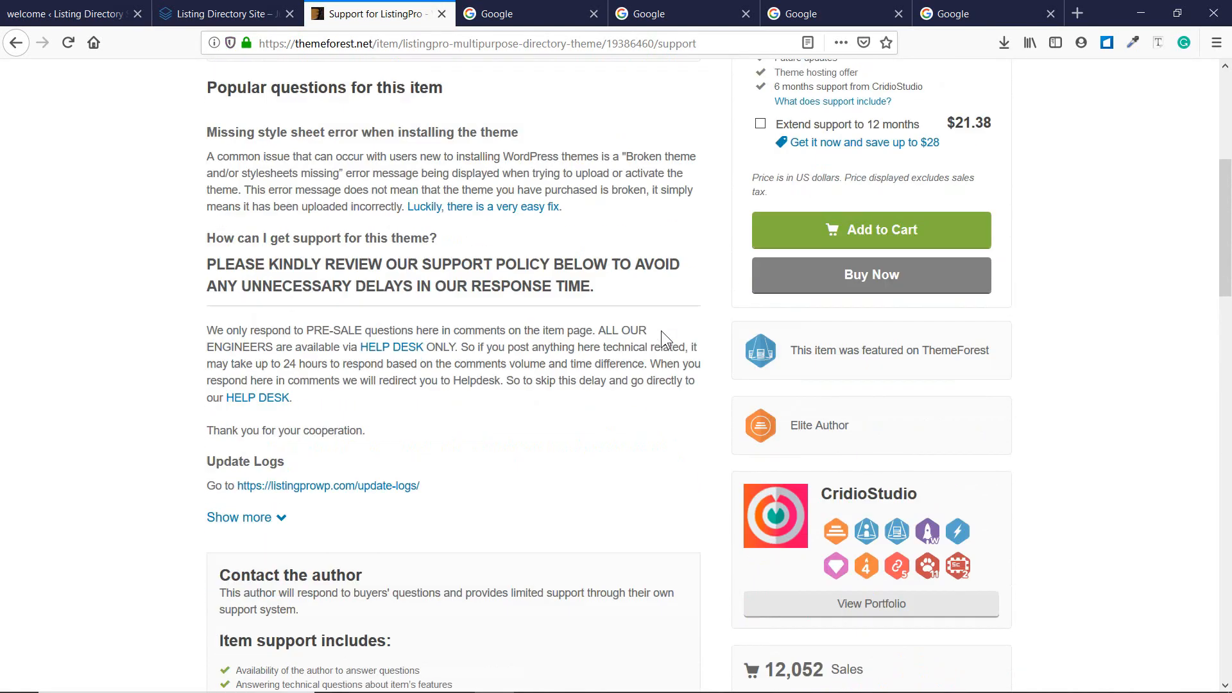
scroll(500, 405, "down", 2)
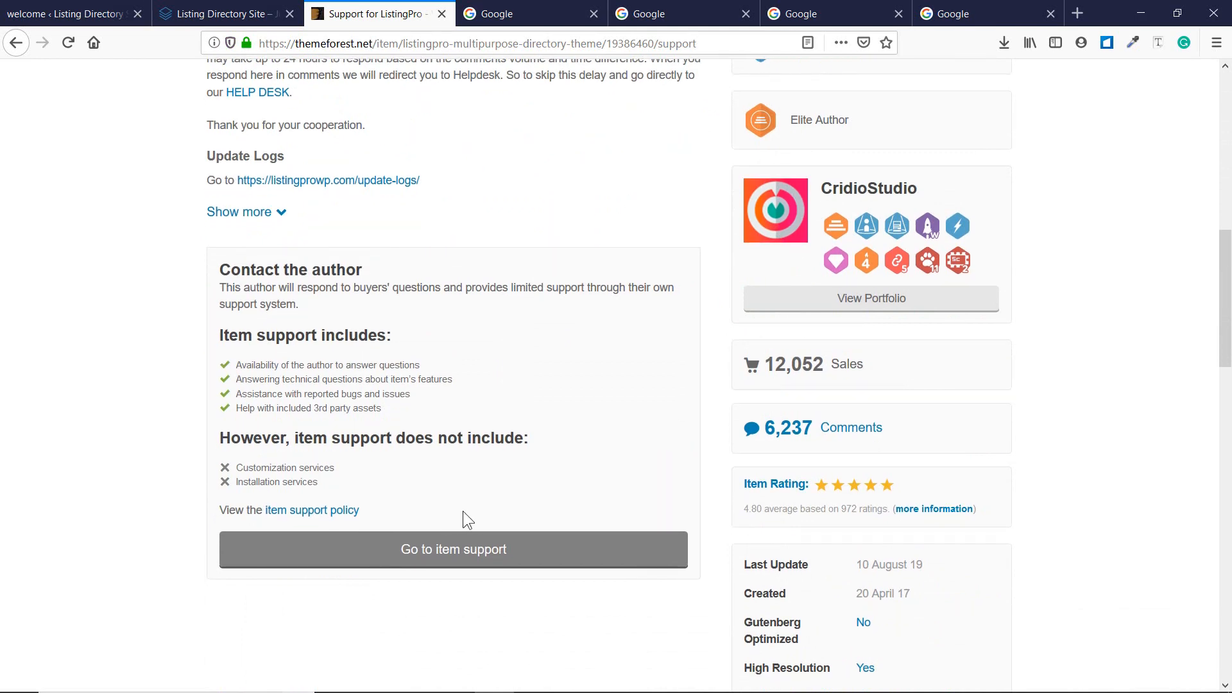
scroll(463, 507, "up", 10)
left_click(44, 19)
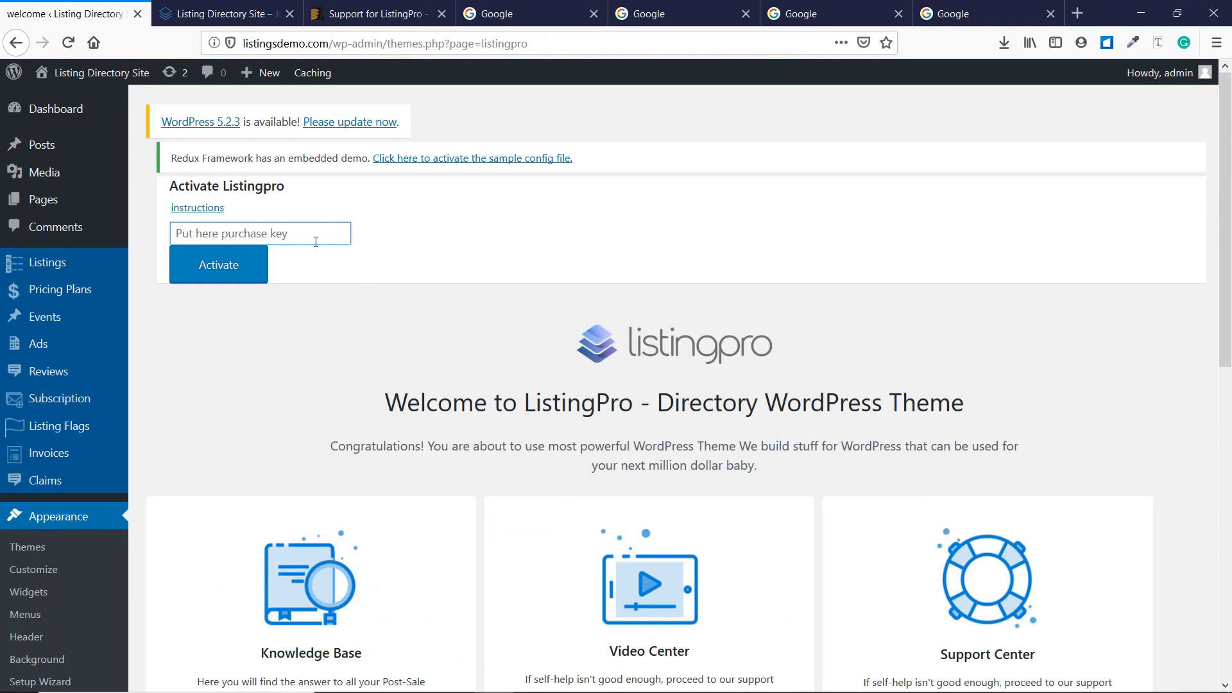
Paste the purchase key and activate ListingPro, highlighting the Valid License Key! message, then show Notepad.
key("ctrl+v")
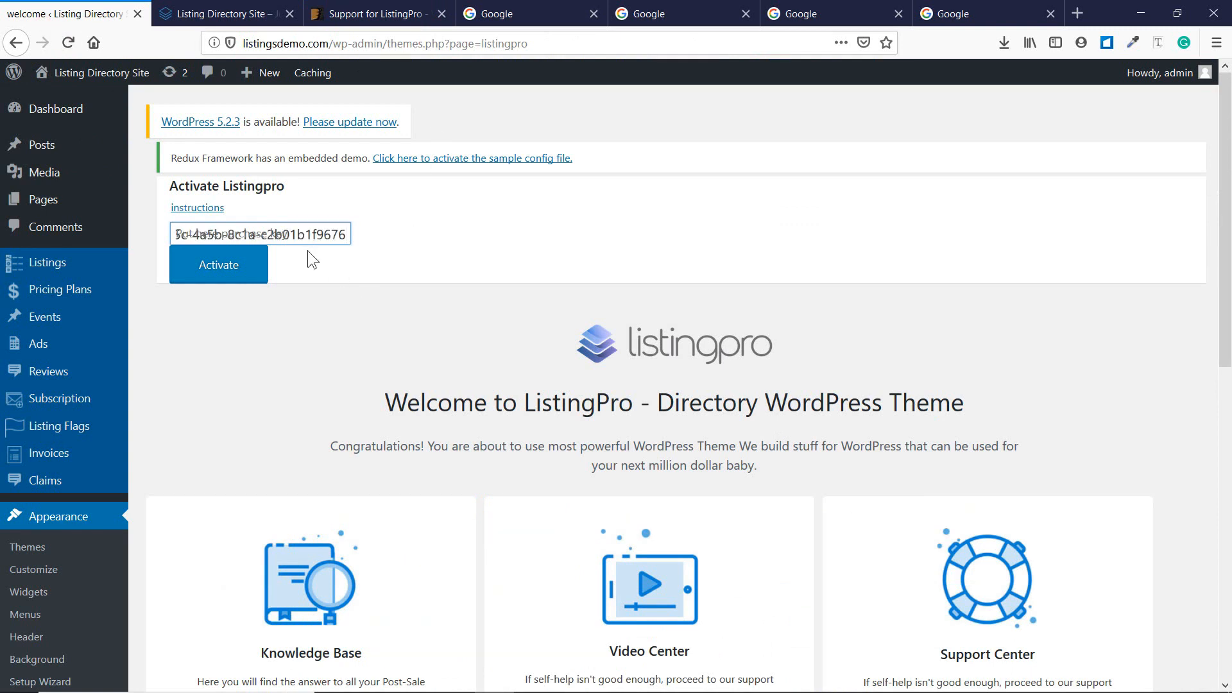
left_click(224, 280)
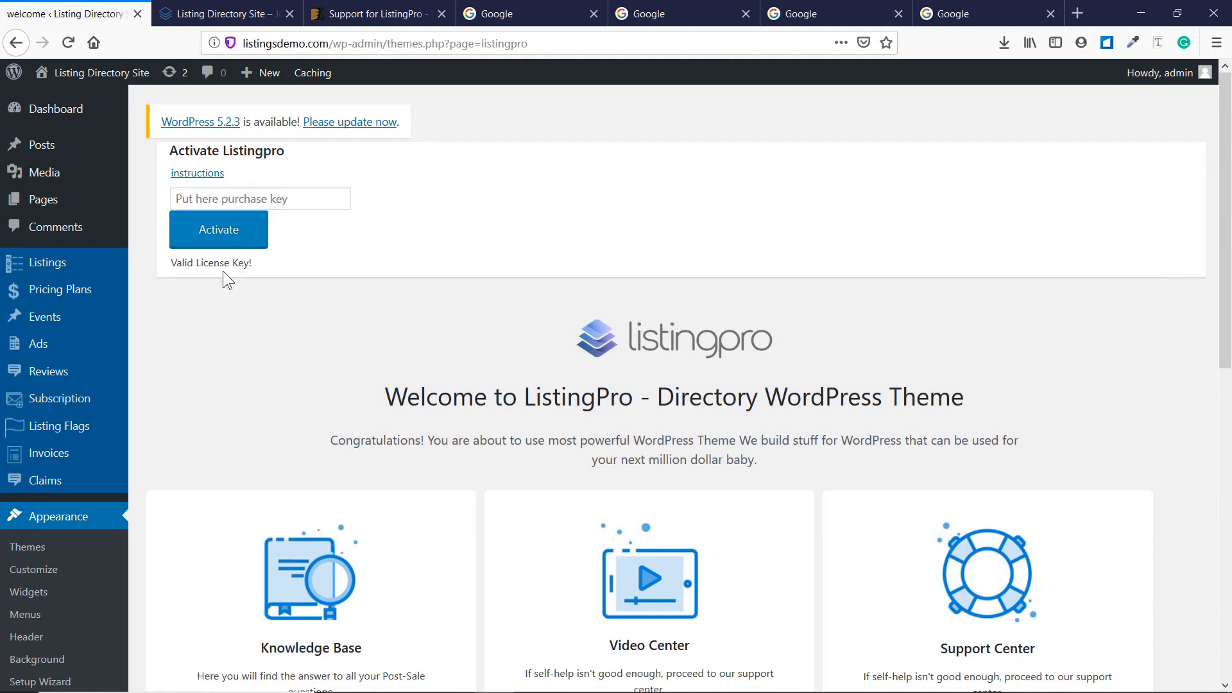
left_click_drag(247, 268, 176, 275)
left_click(256, 270)
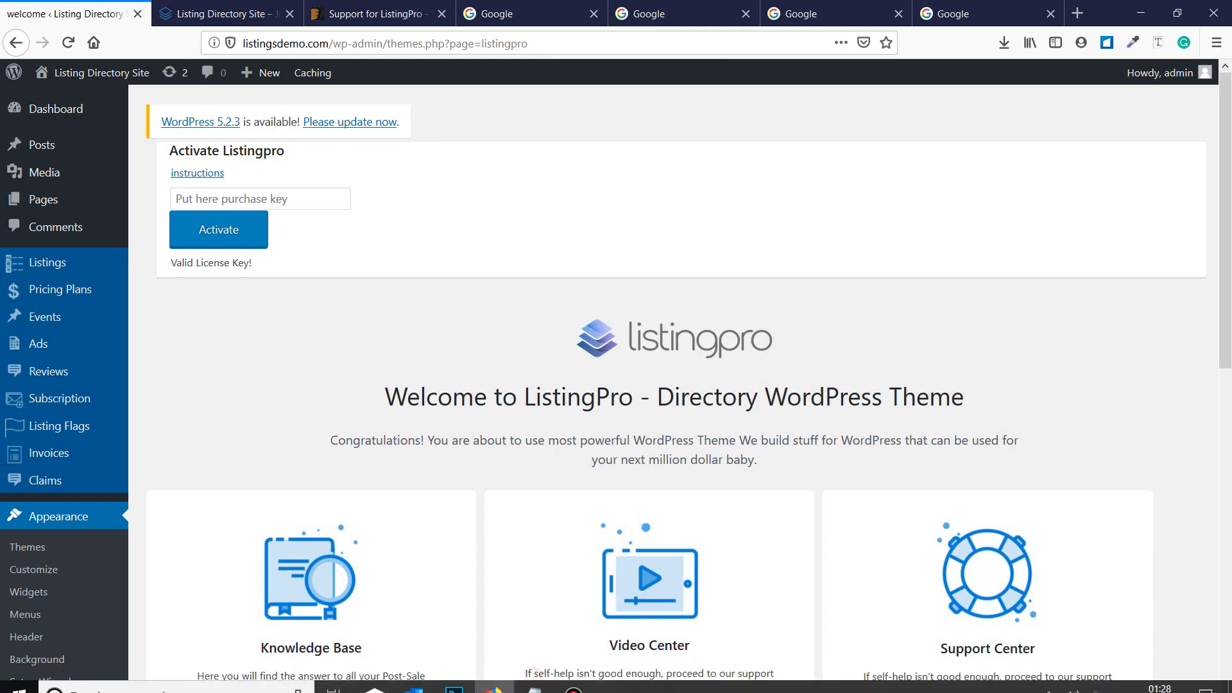
left_click(541, 685)
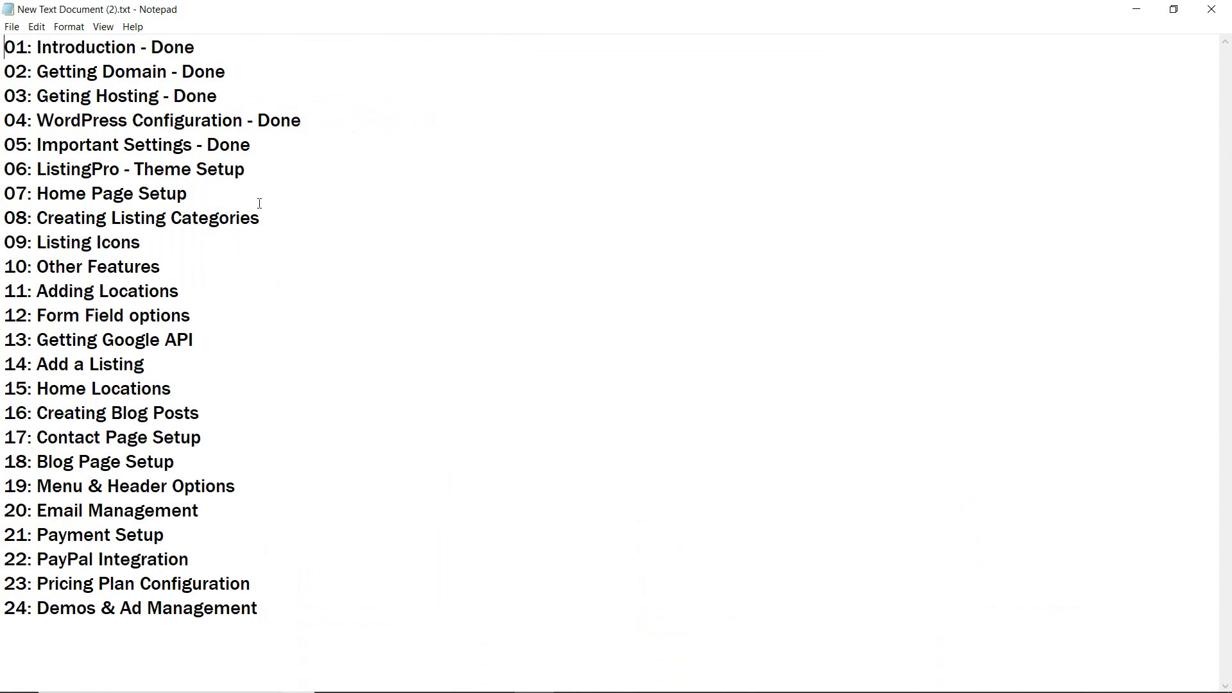
Append '- Done' to line 06 'ListingPro - Theme Setup' and minimize Notepad.
left_click(313, 169)
type("- Done")
left_click(1135, 8)
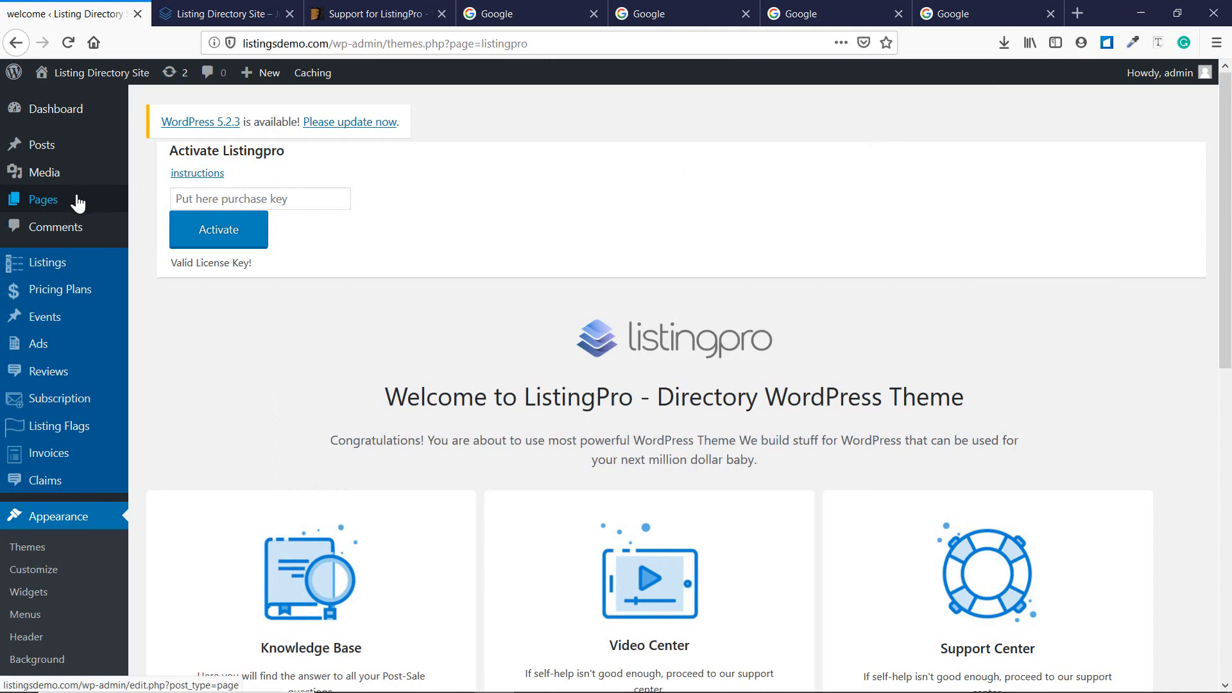
From the Pages list, open Home — Front Page in the editor.
left_click(46, 204)
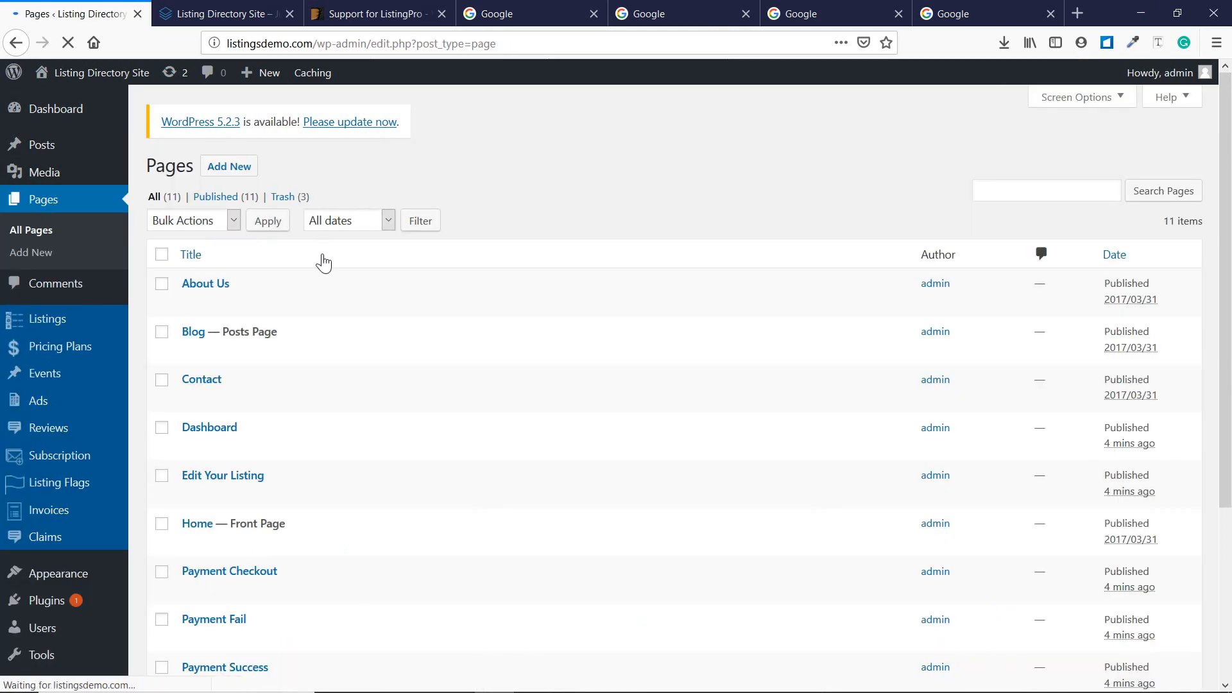
scroll(306, 270, "down", 4)
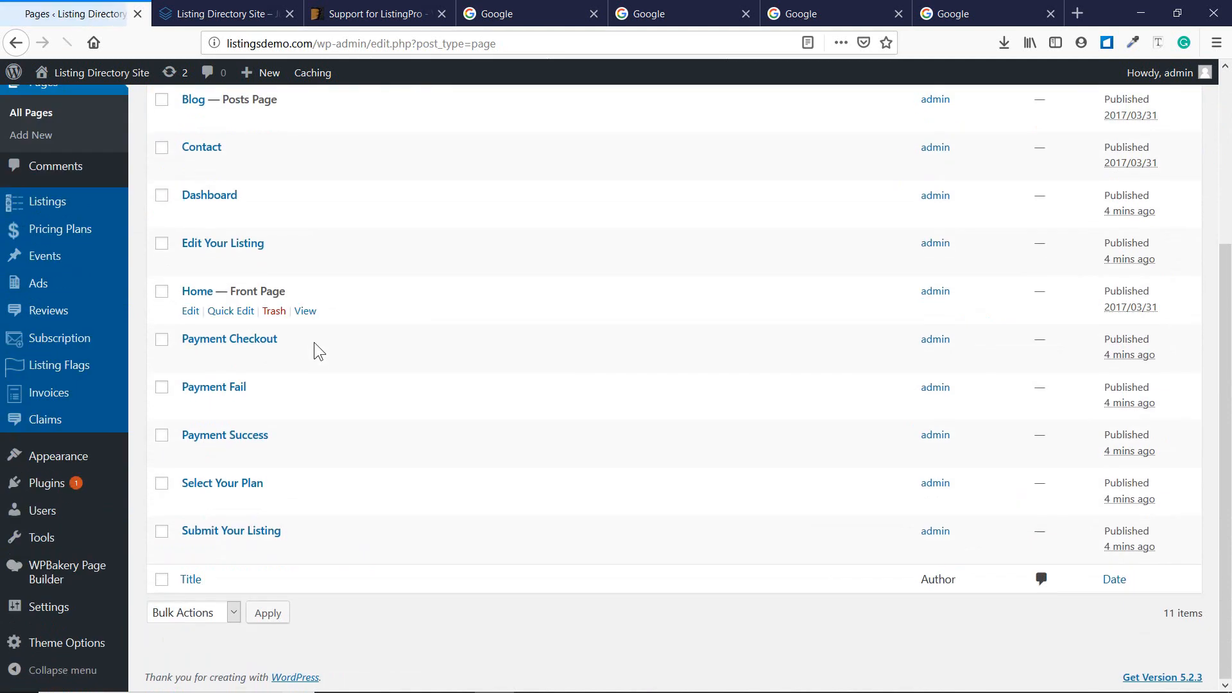
left_click(191, 311)
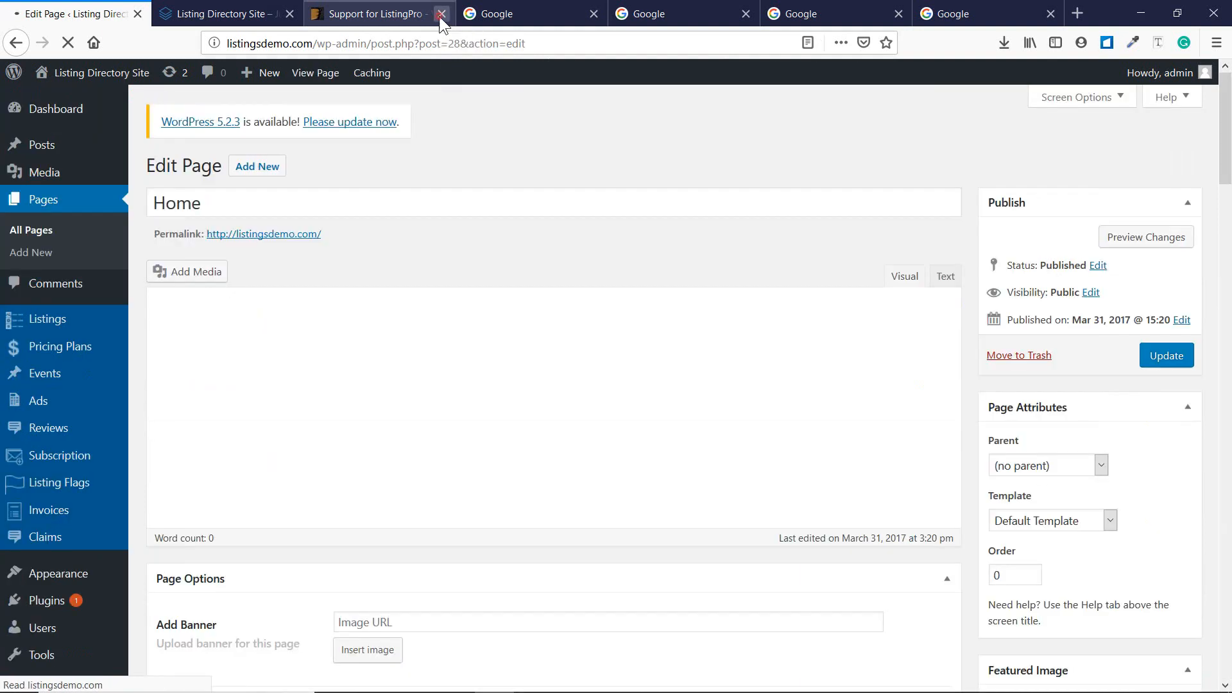
Close the ThemeForest support tab, finish the WPBakery welcome tip, and scroll to the builder elements.
left_click(441, 14)
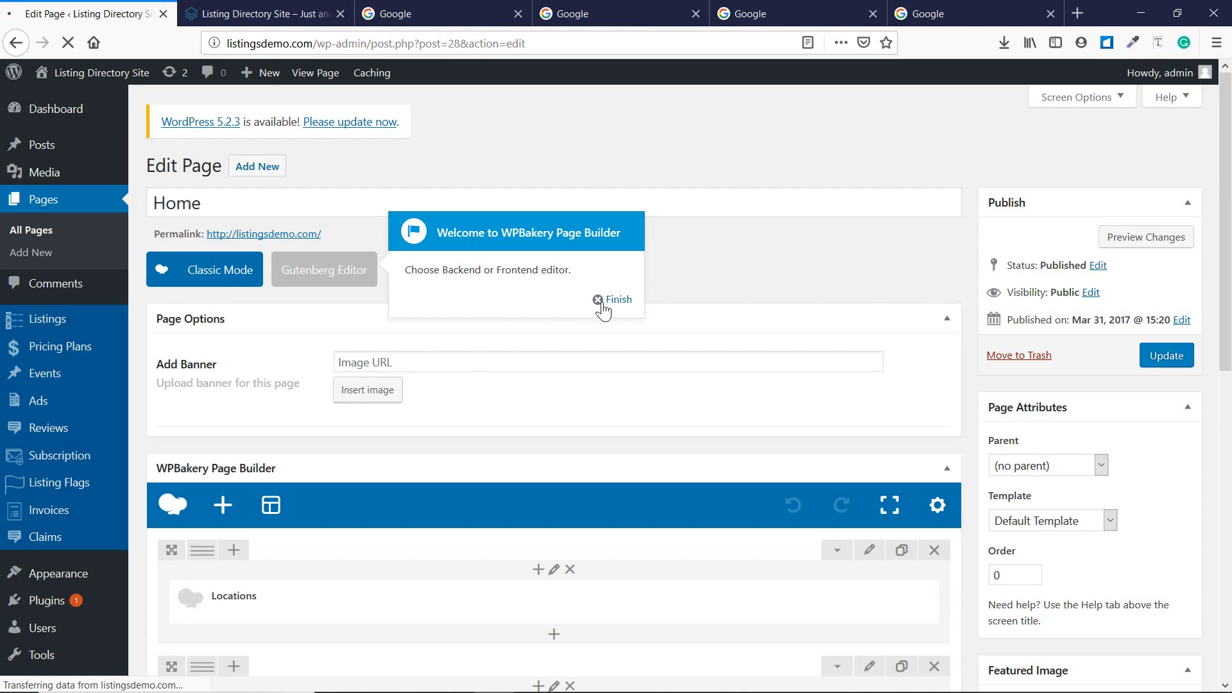
left_click(601, 303)
scroll(490, 351, "down", 4)
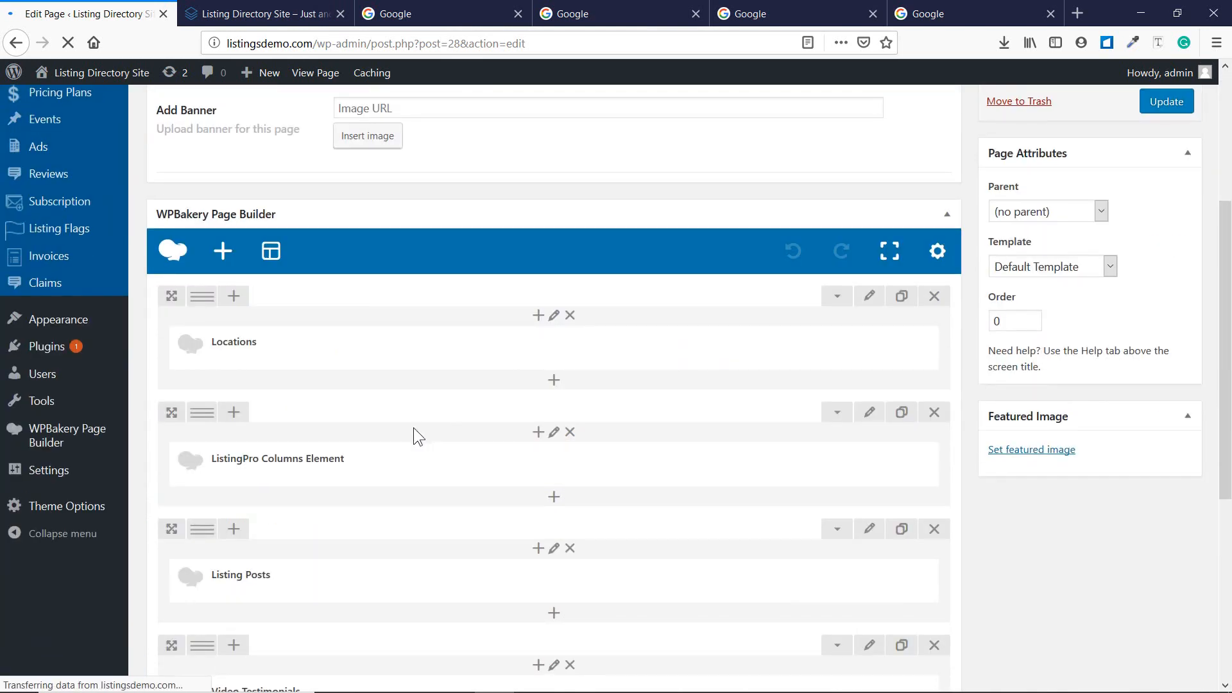
scroll(399, 437, "down", 2)
scroll(399, 438, "up", 5)
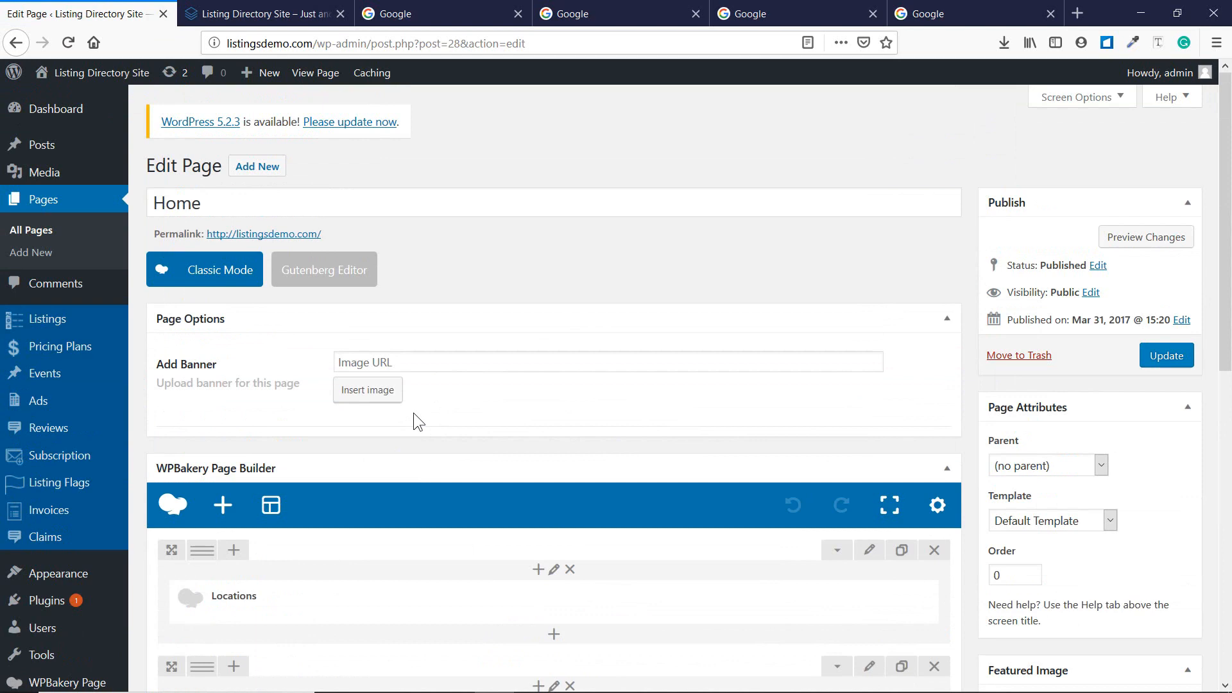
scroll(414, 414, "down", 3)
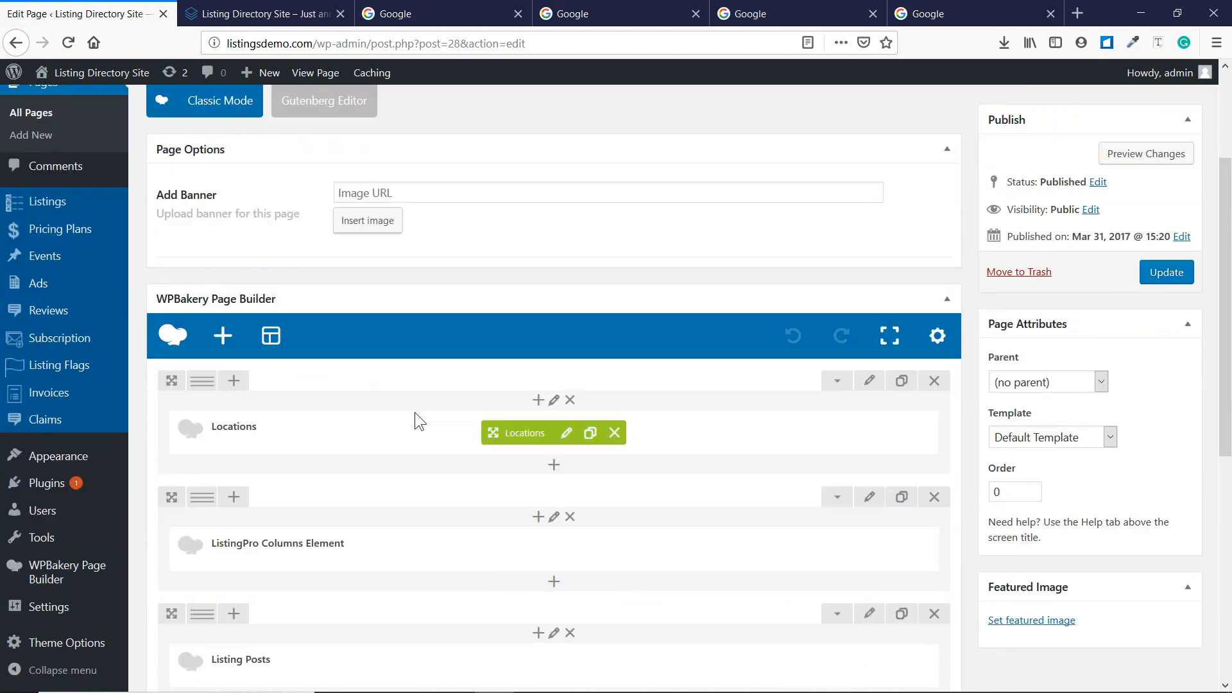
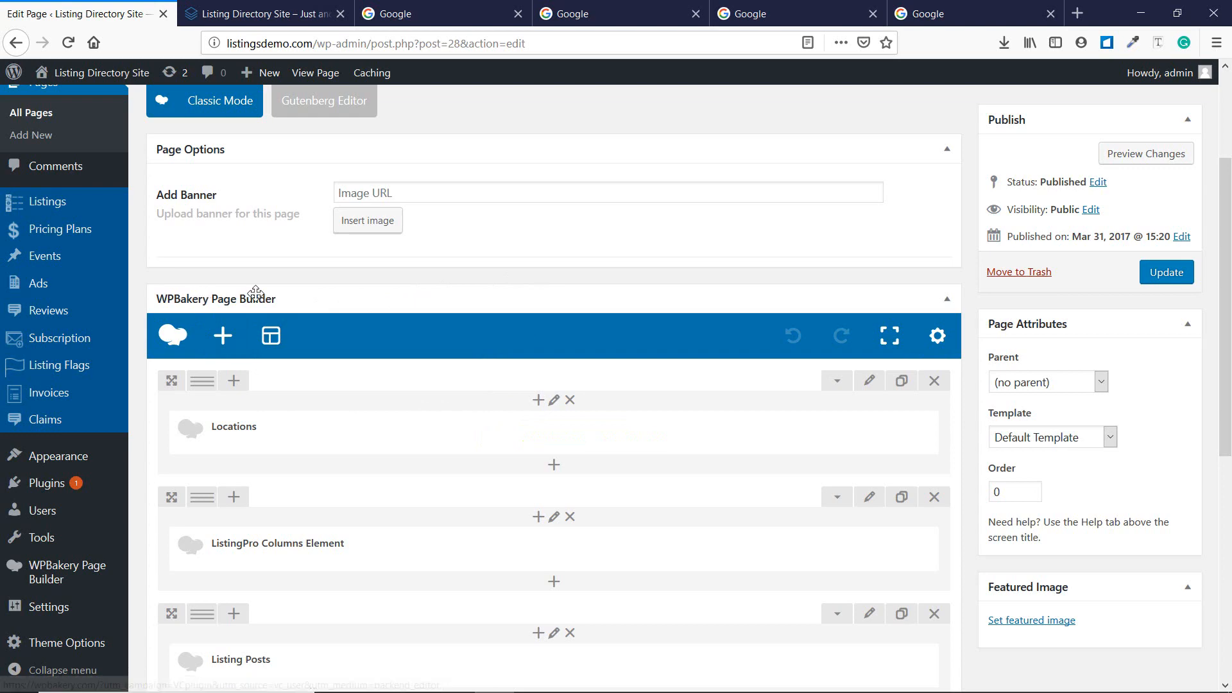
Scroll through the home page's WPBakery rows to review its builder sections.
scroll(349, 289, "down", 4)
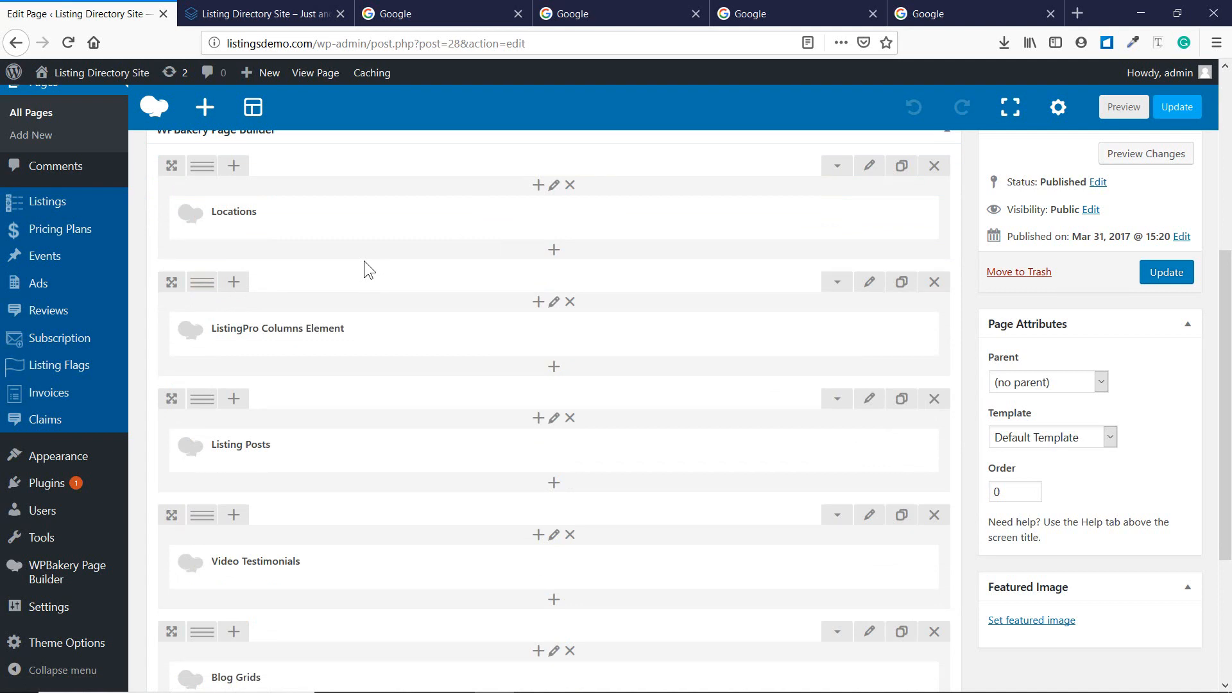
scroll(364, 261, "up", 2)
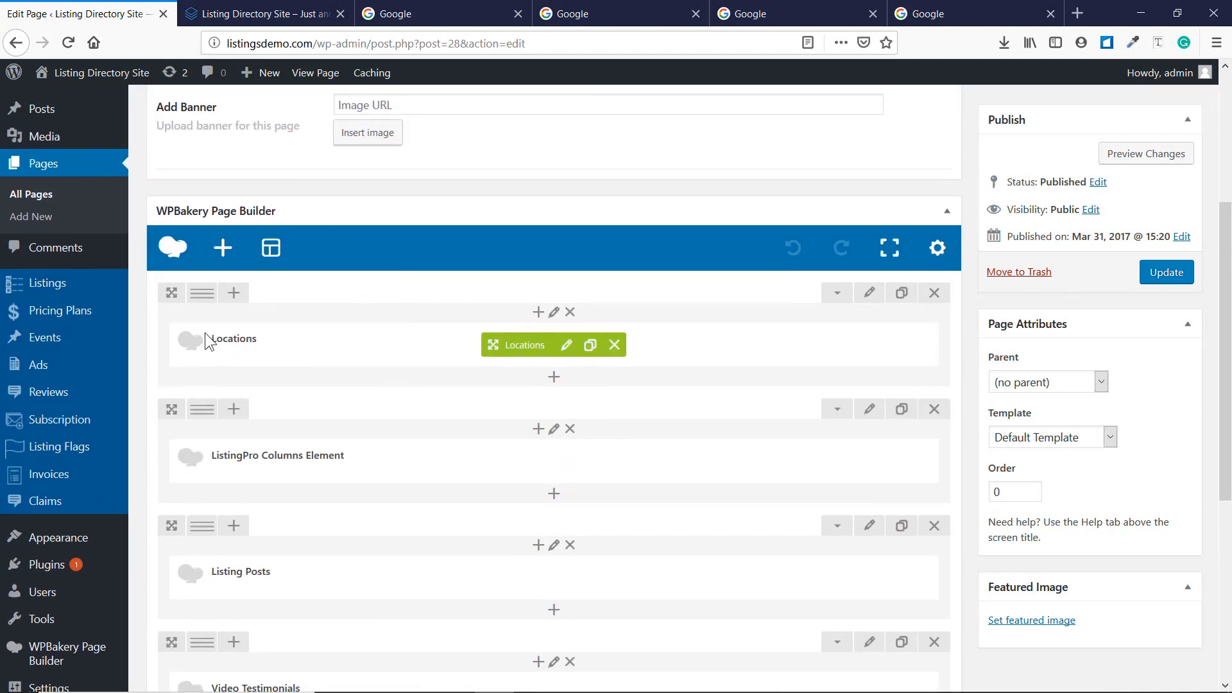
scroll(205, 334, "down", 2)
mouse_move(247, 340)
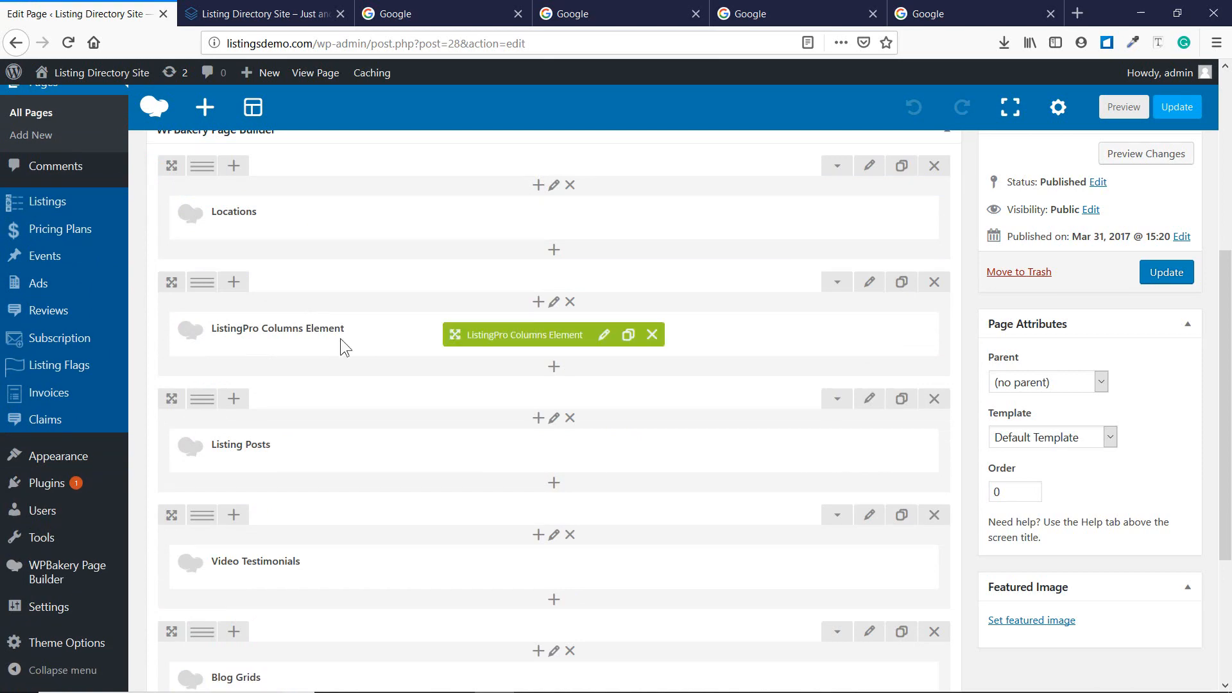
scroll(241, 469, "down", 2)
scroll(243, 469, "down", 1)
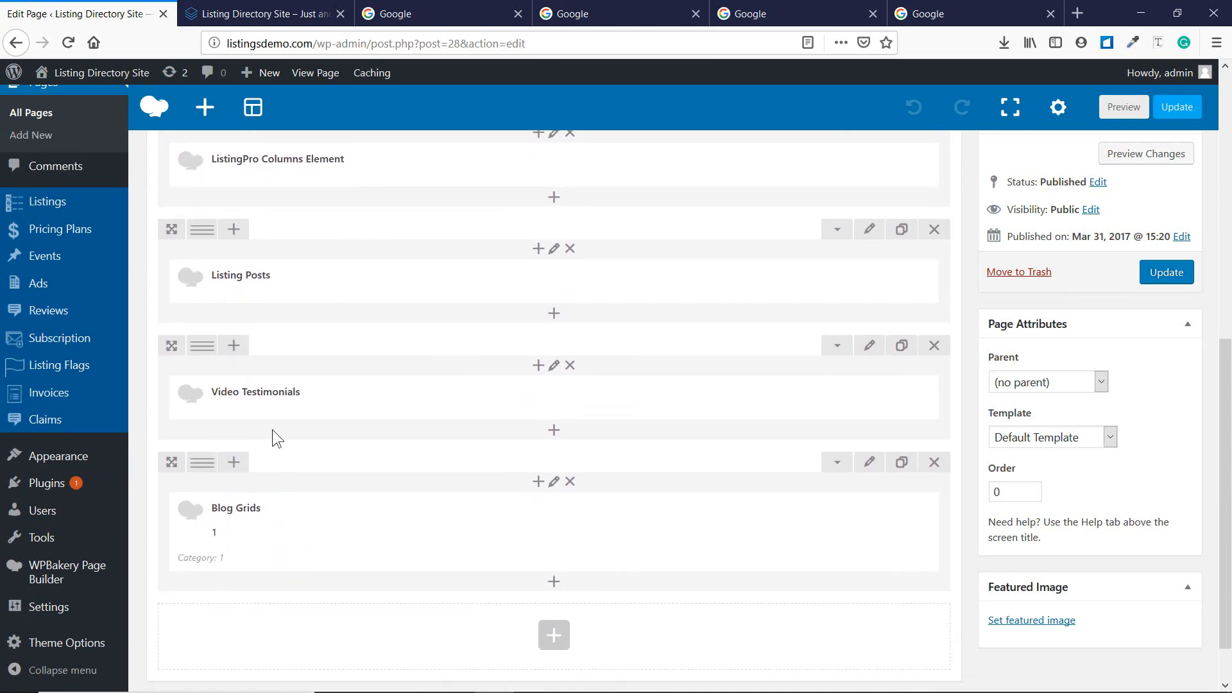
Scroll the live front page's sections, then compare them with the builder rows.
mouse_move(252, 539)
left_click(266, 13)
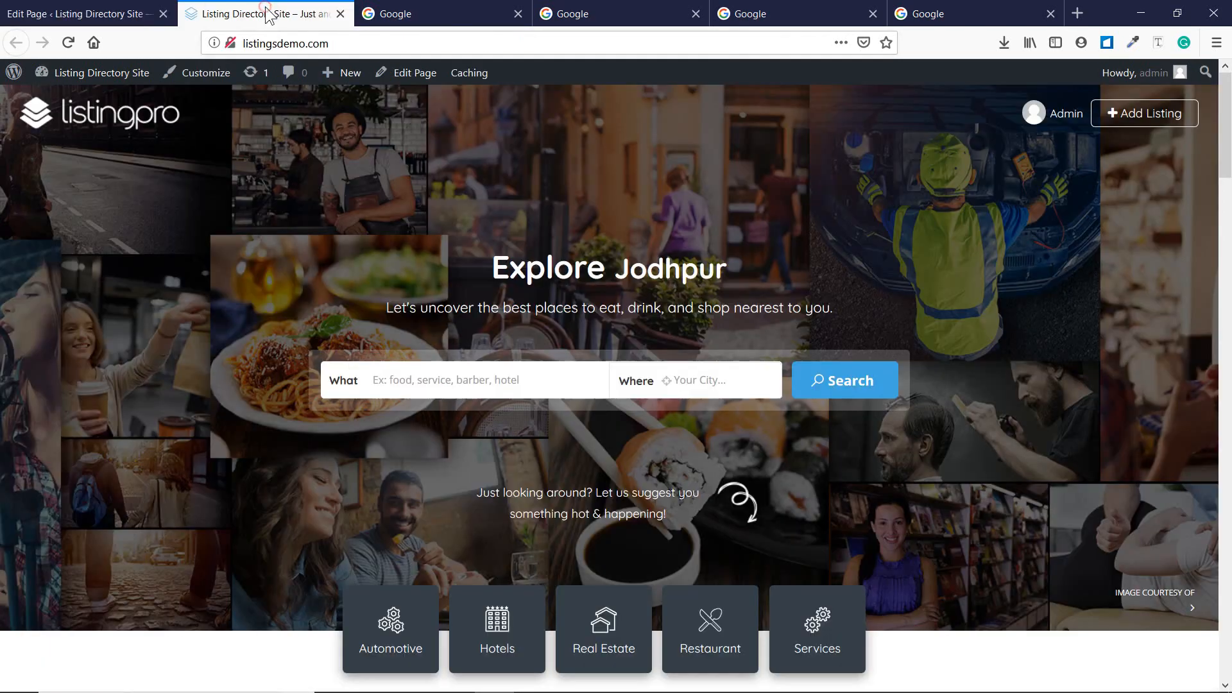
scroll(609, 231, "down", 3)
scroll(610, 229, "down", 7)
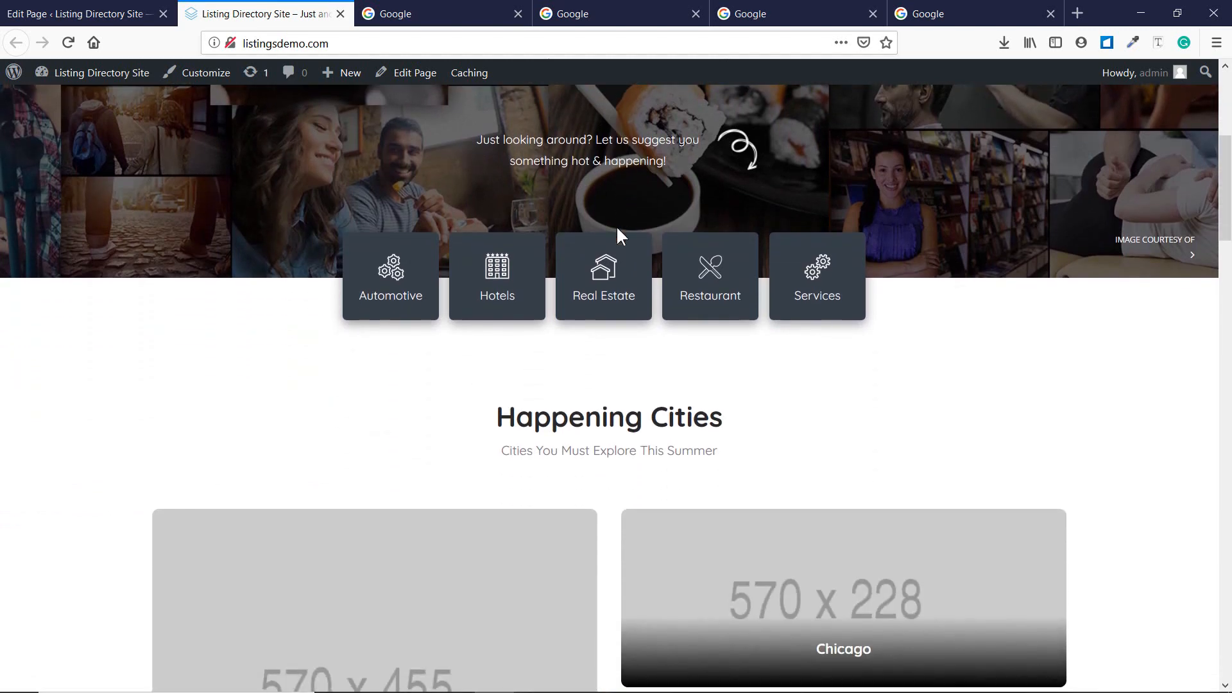
scroll(542, 206, "down", 6)
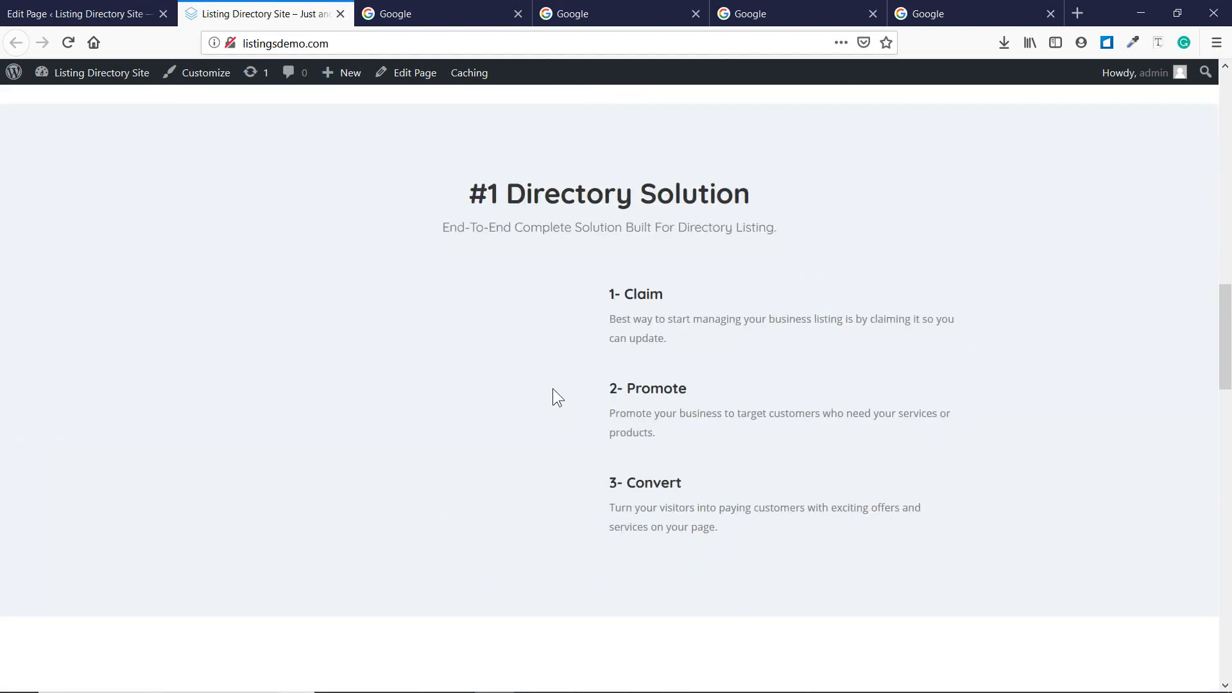
scroll(444, 337, "down", 8)
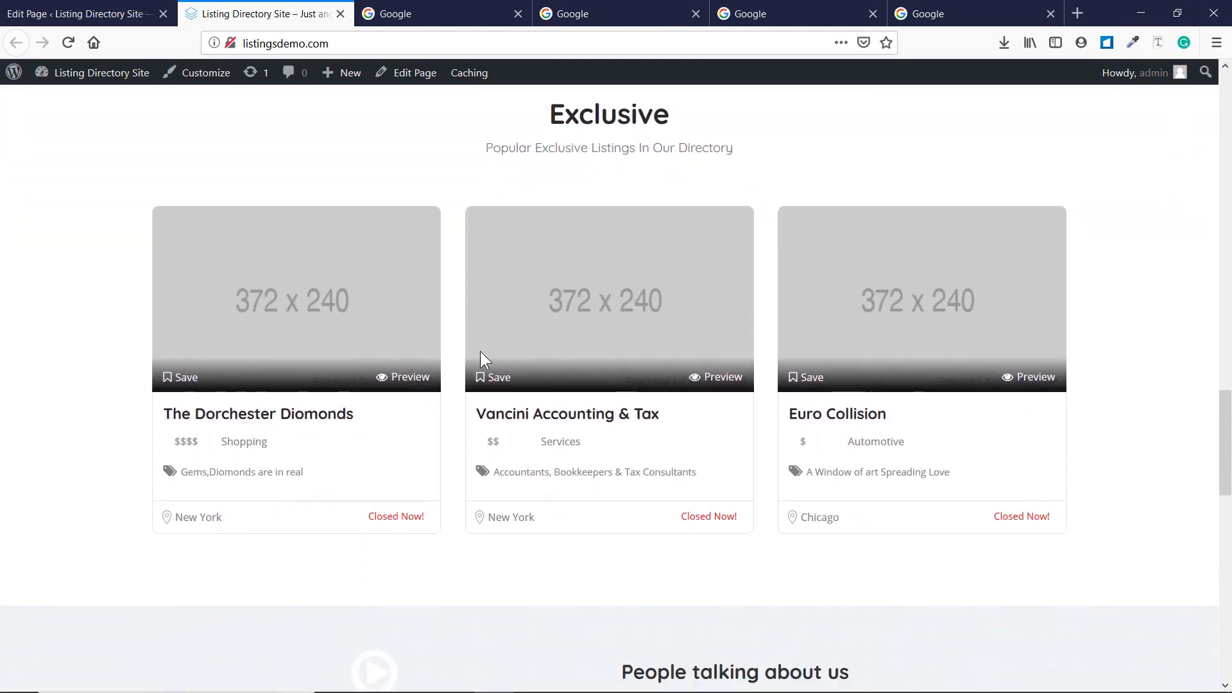
left_click(84, 12)
scroll(298, 376, "up", 6)
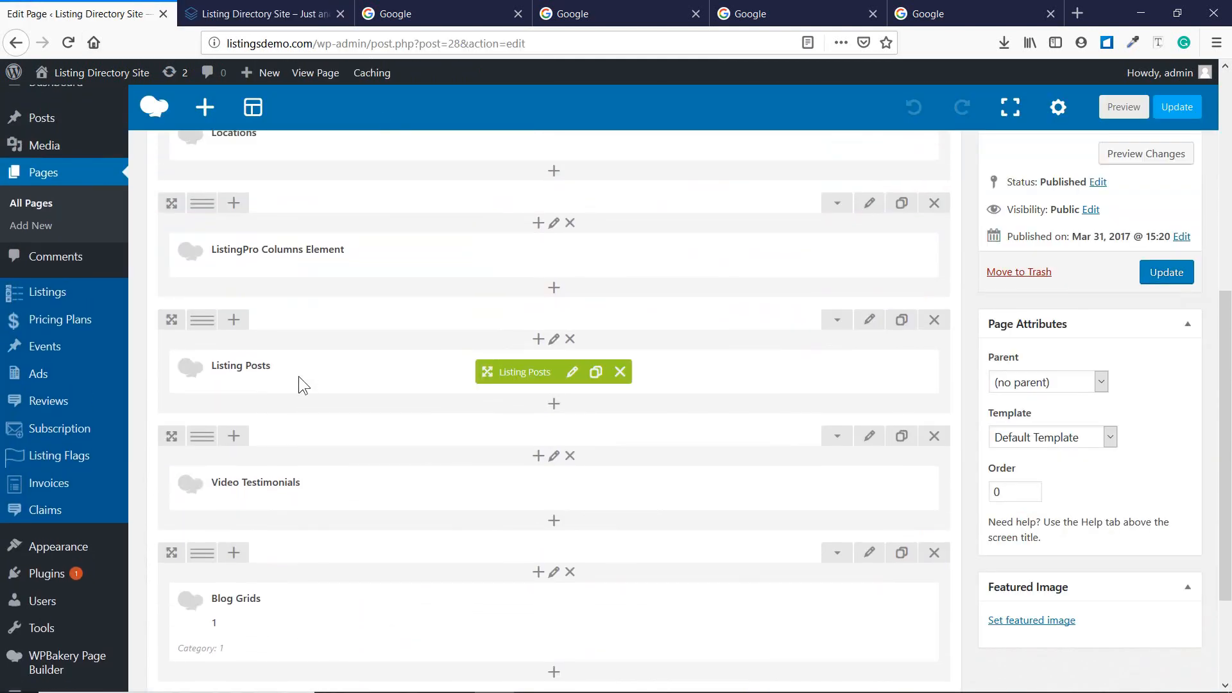
scroll(269, 430, "down", 2)
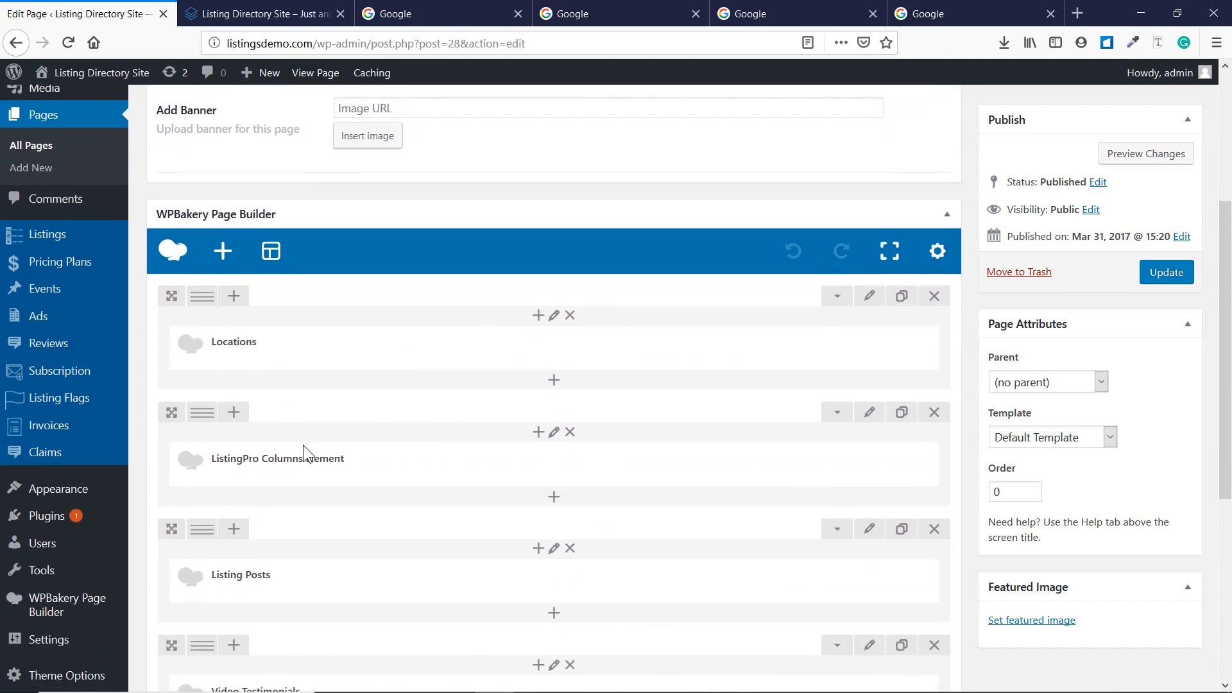
scroll(320, 467, "down", 1)
scroll(304, 463, "down", 3)
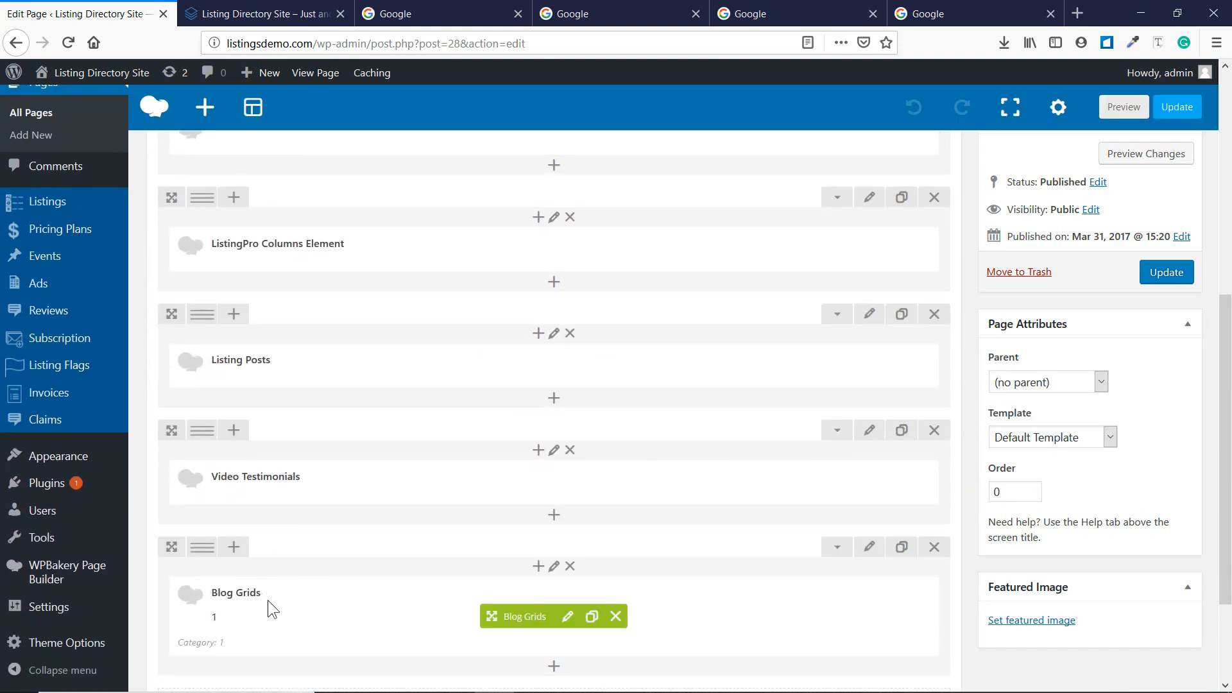
Scroll further down the live page, then return to the editor's Locations row.
left_click(249, 13)
scroll(448, 330, "down", 8)
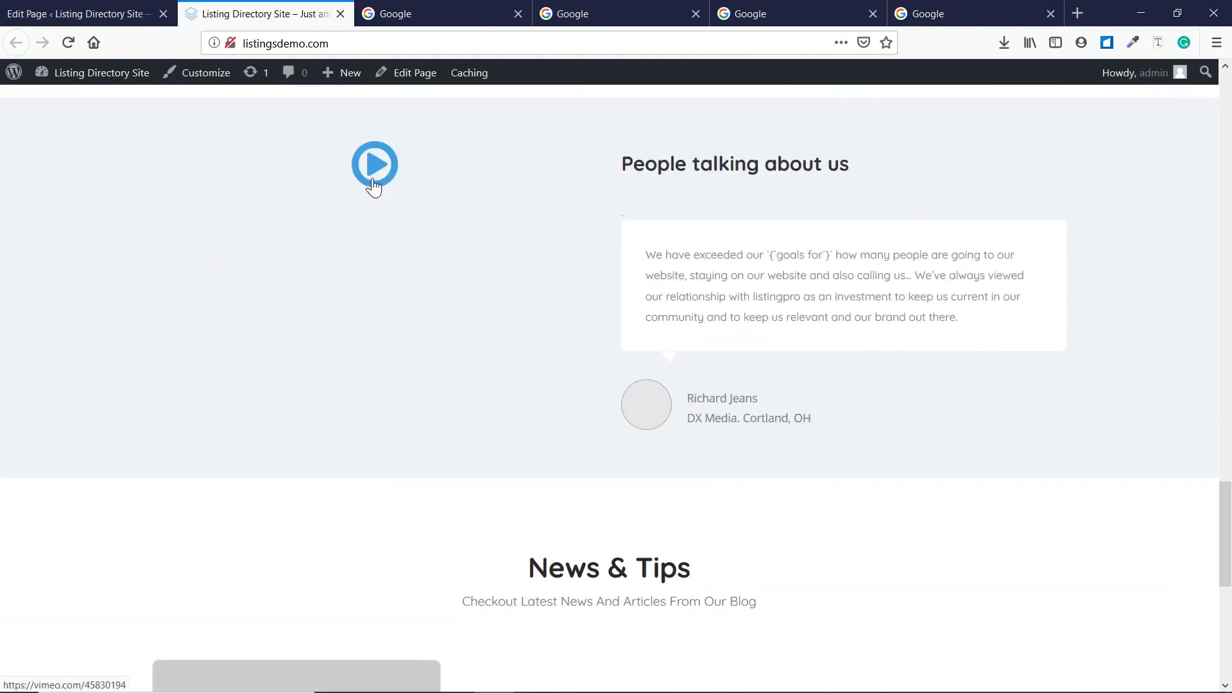
scroll(355, 369, "down", 5)
scroll(308, 487, "down", 1)
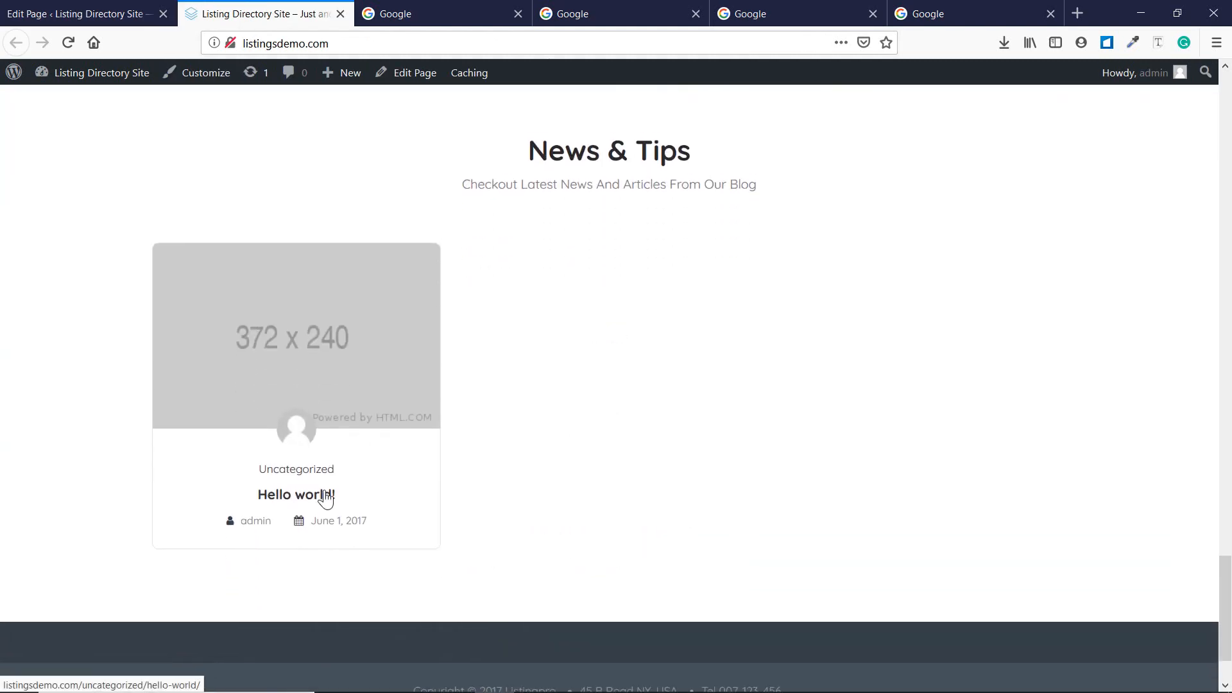
scroll(326, 499, "down", 2)
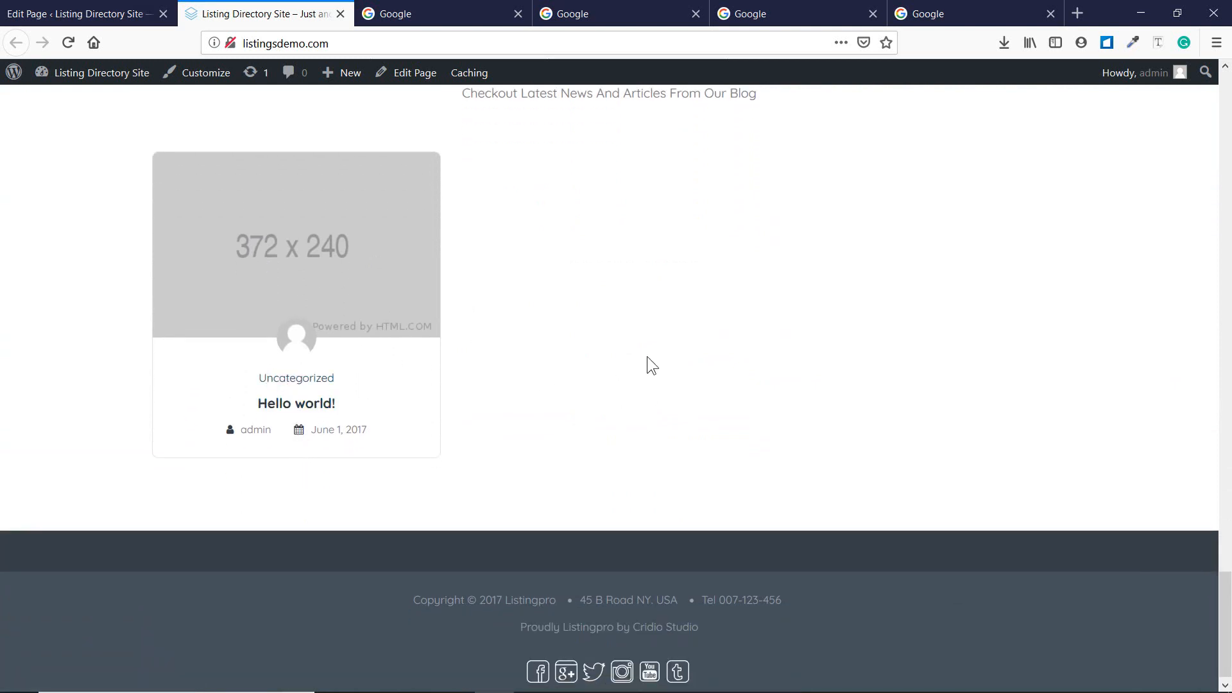
left_click(63, 5)
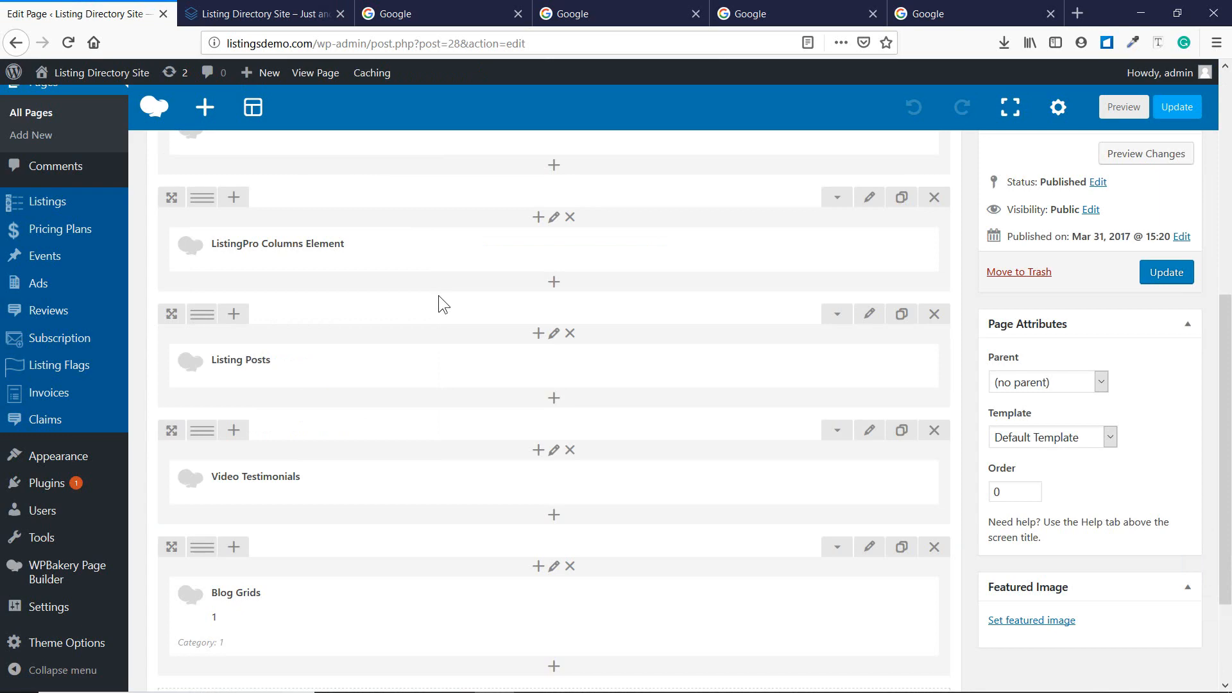
scroll(438, 296, "up", 6)
scroll(556, 322, "down", 9)
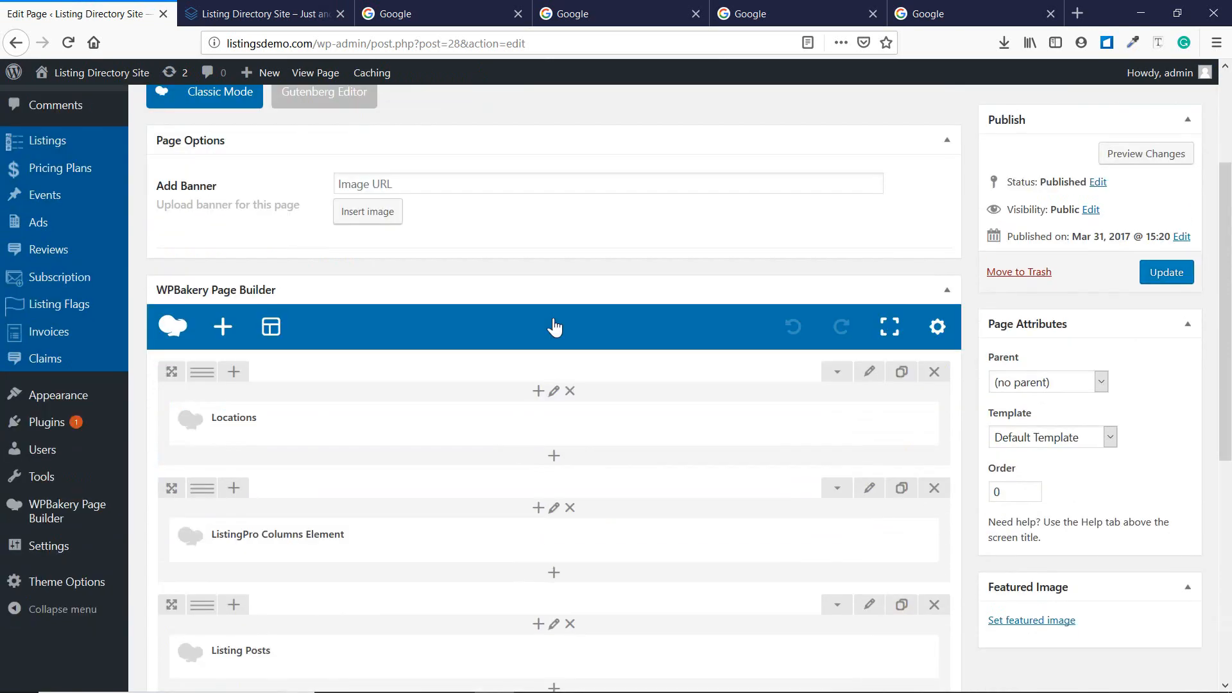
scroll(535, 321, "up", 5)
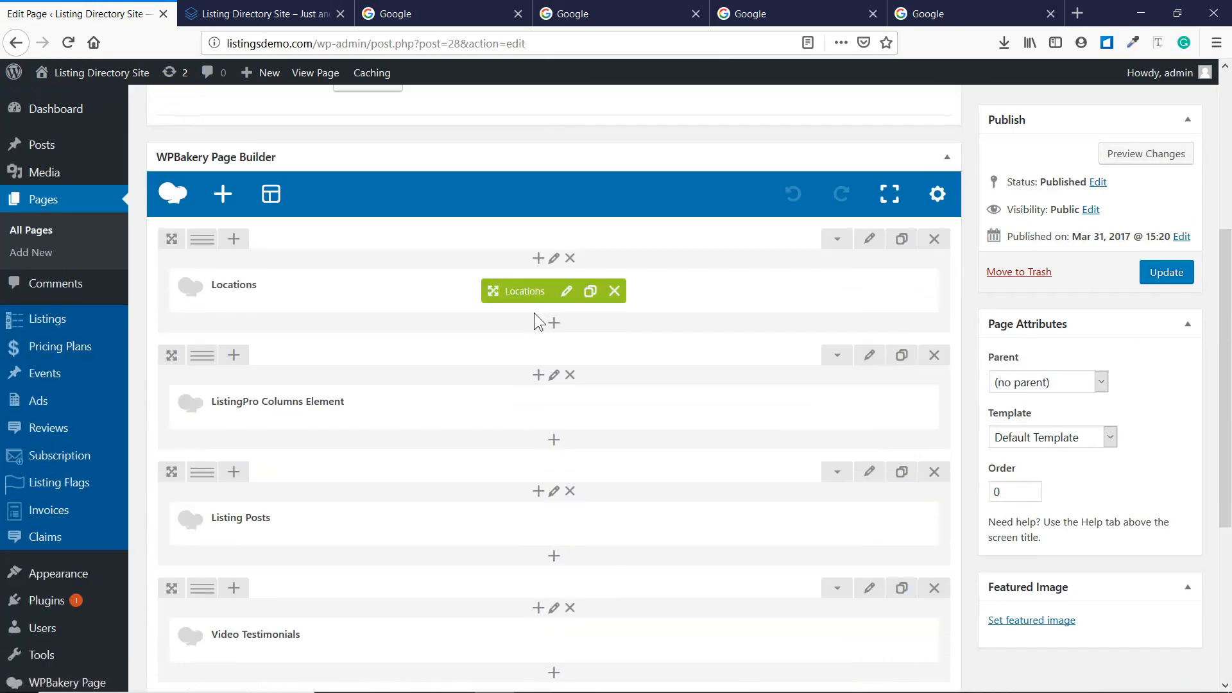
Tick New York in the Locations element settings, save it and update the page.
left_click(567, 292)
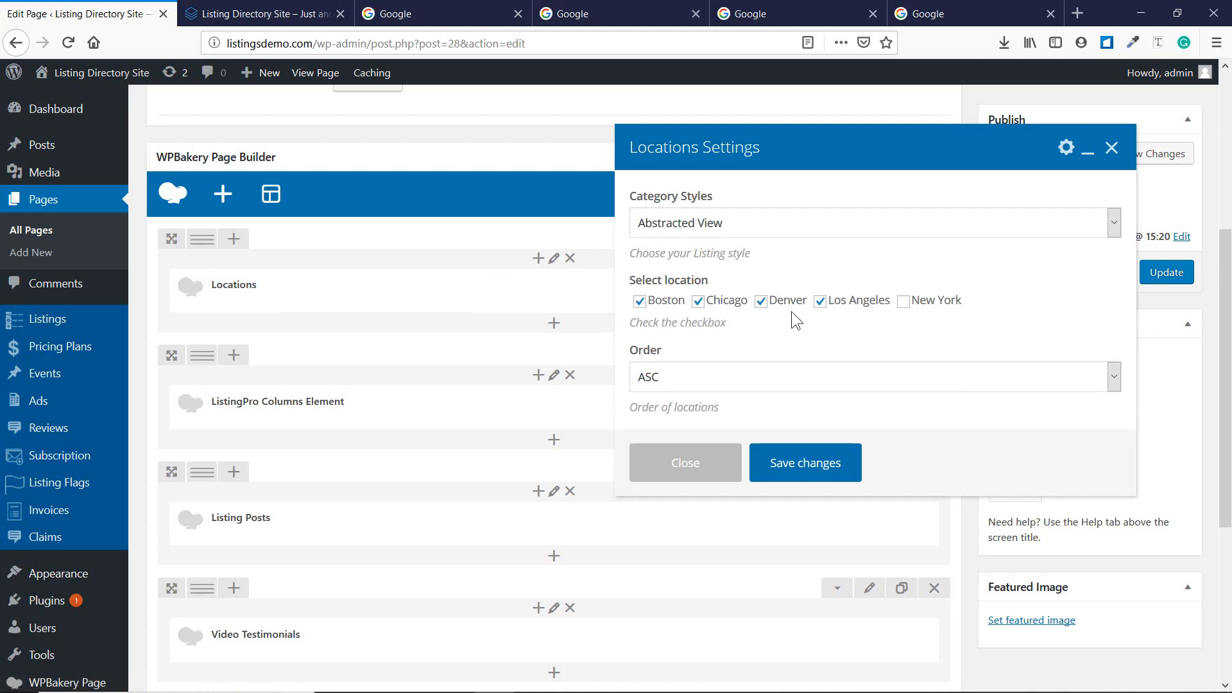
left_click(263, 13)
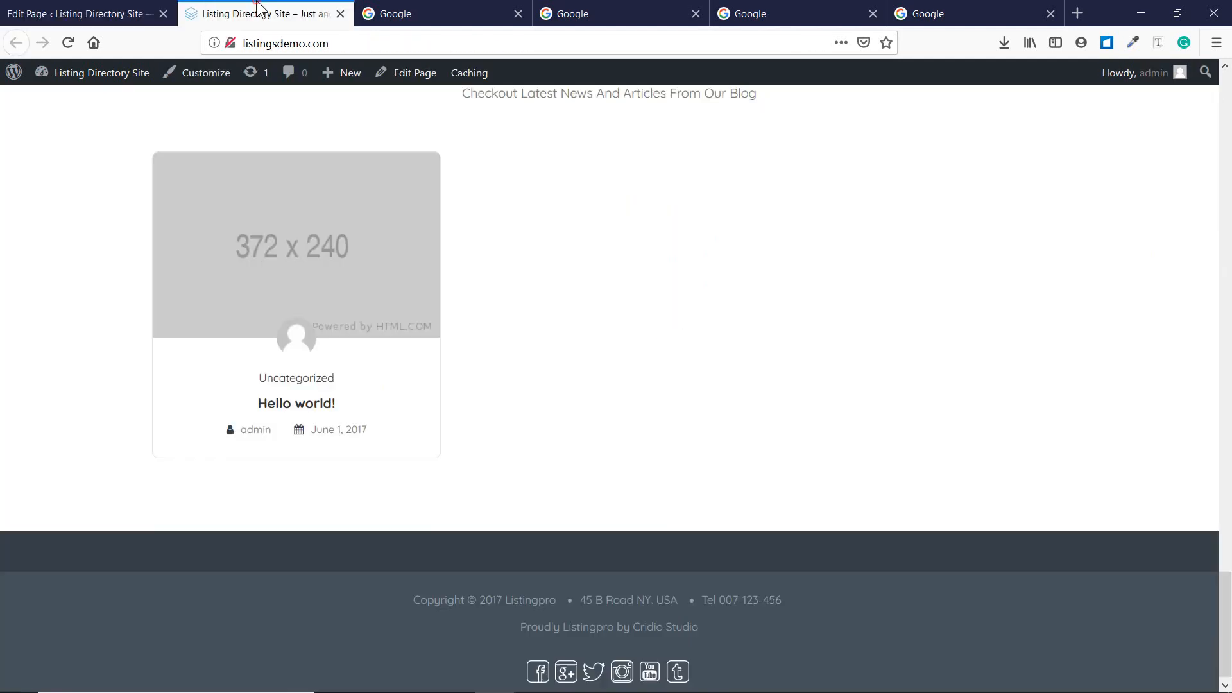
scroll(374, 269, "up", 10)
scroll(375, 270, "up", 15)
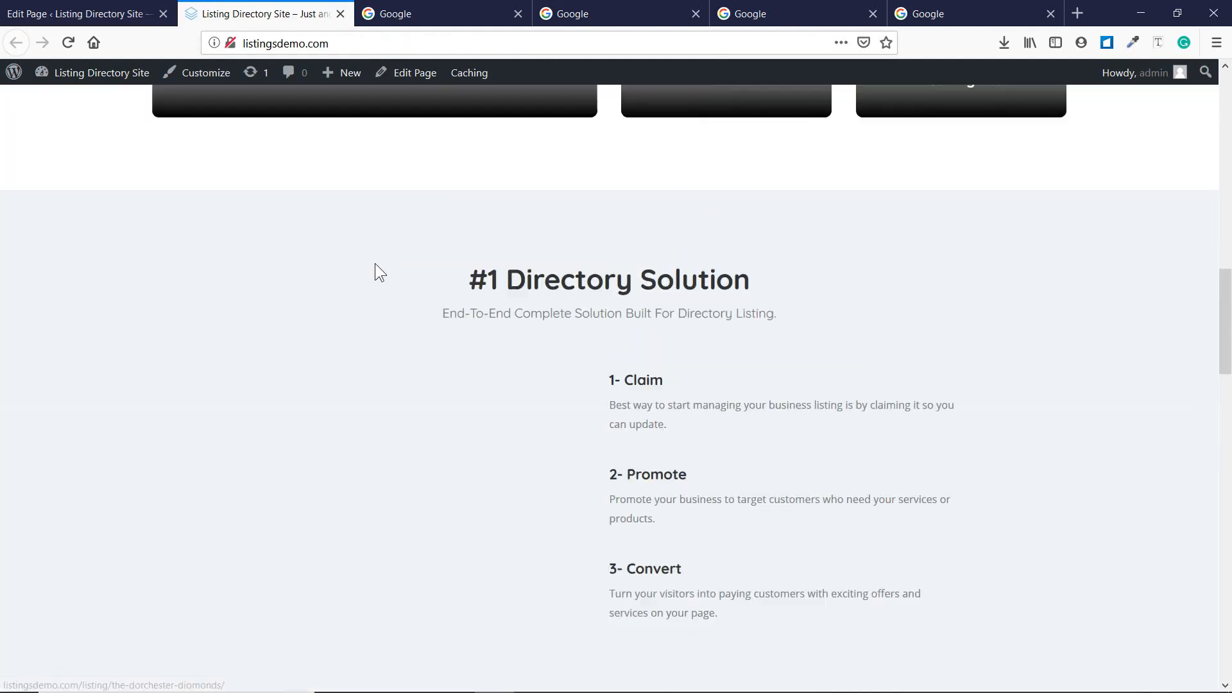
scroll(375, 269, "down", 4)
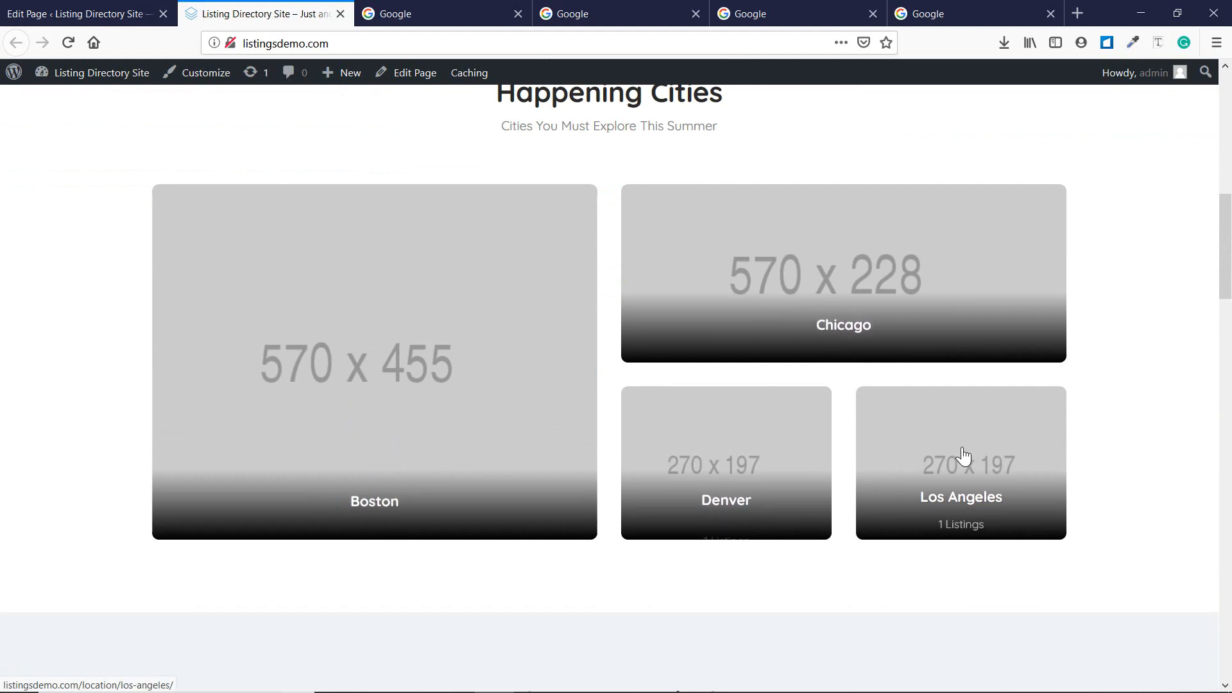
left_click(83, 14)
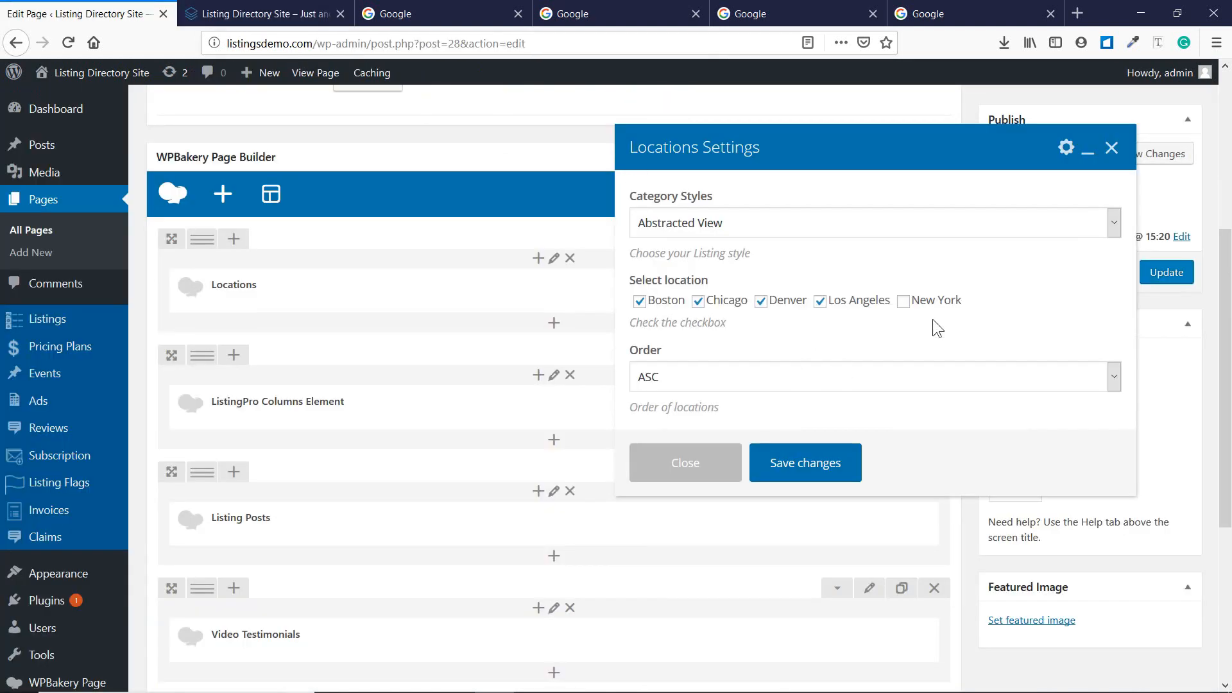
left_click(903, 301)
left_click(853, 480)
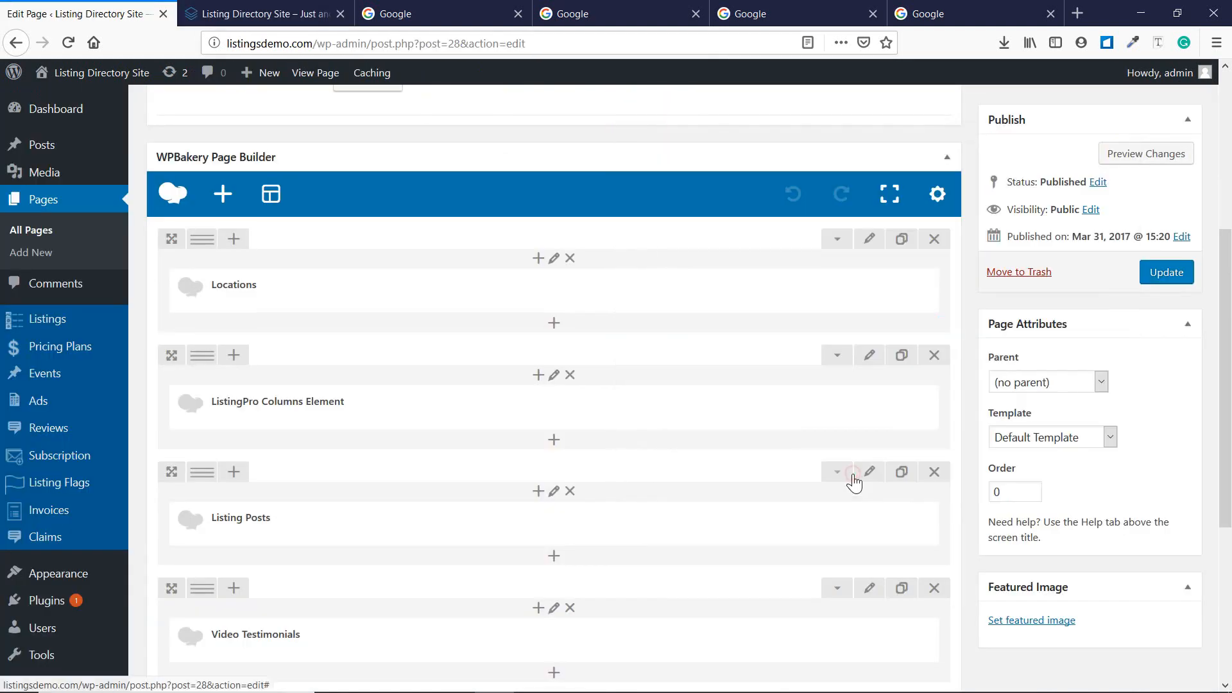
left_click(1164, 285)
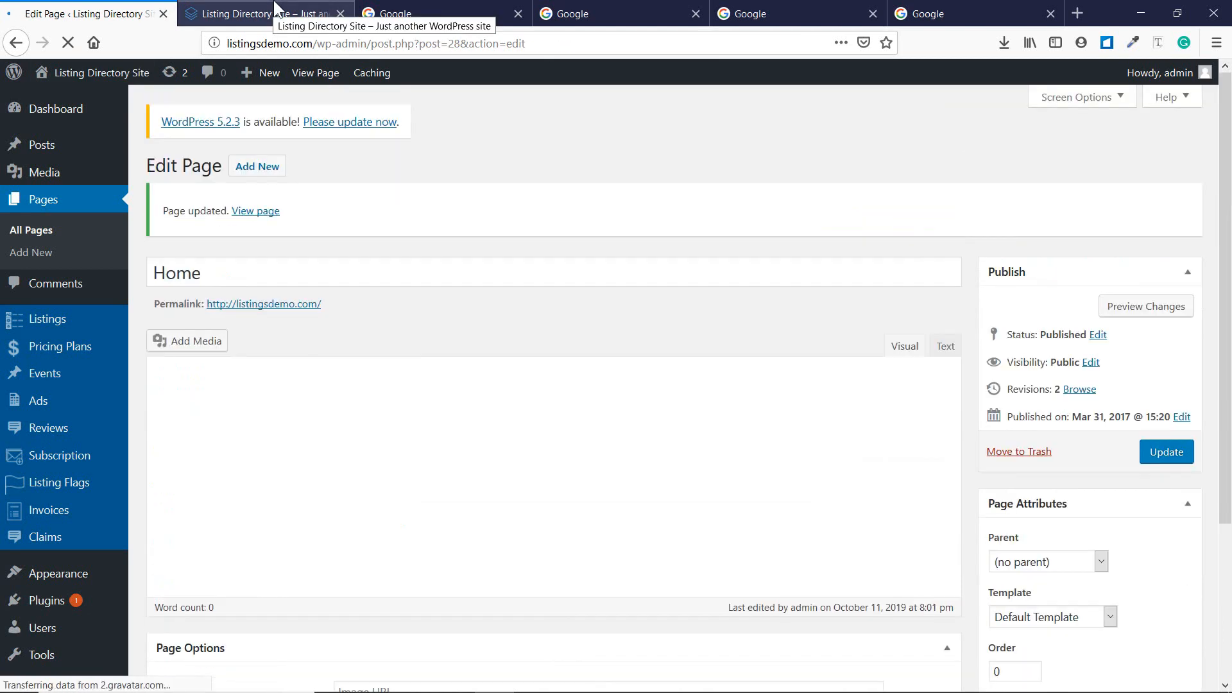
Reload the live home page to confirm New York's tile in Happening Cities.
left_click(276, 7)
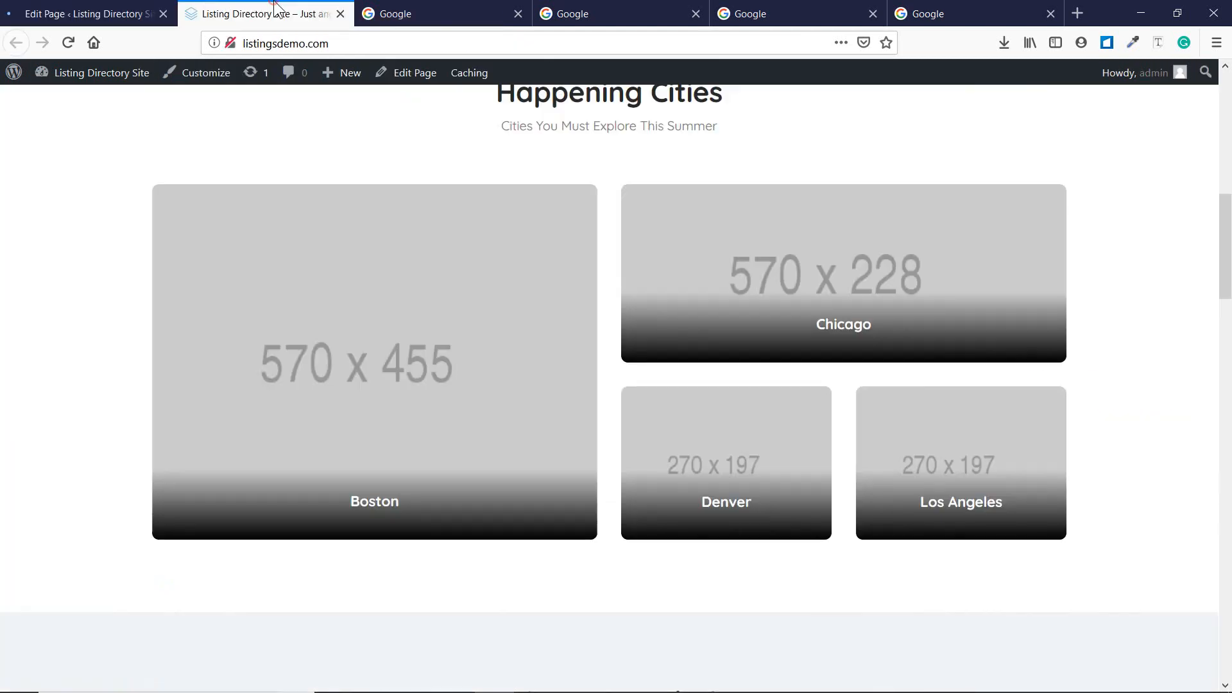
left_click(66, 41)
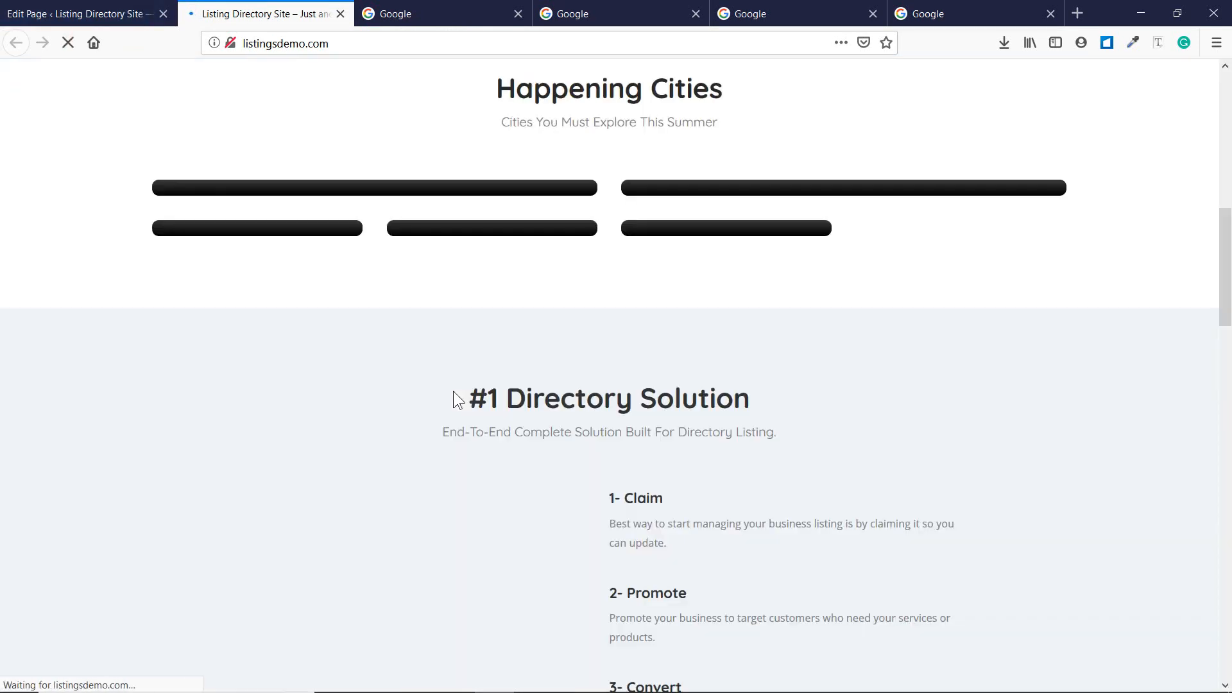
scroll(453, 390, "down", 4)
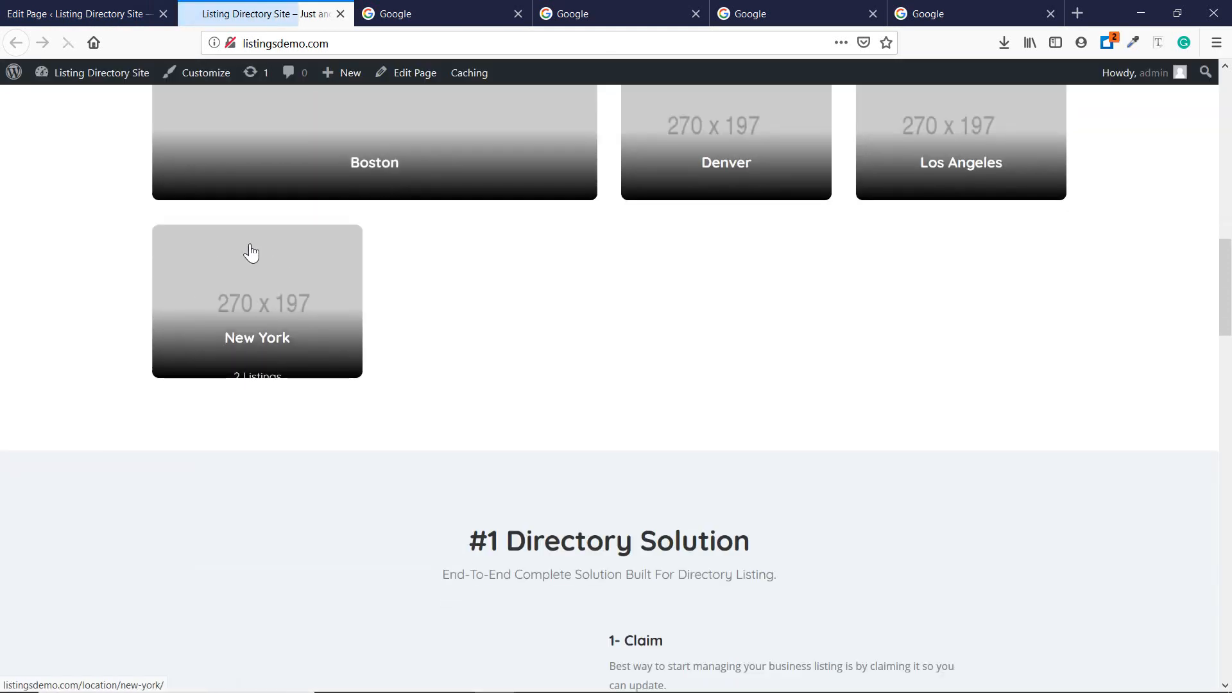
scroll(224, 308, "up", 2)
scroll(179, 421, "up", 3)
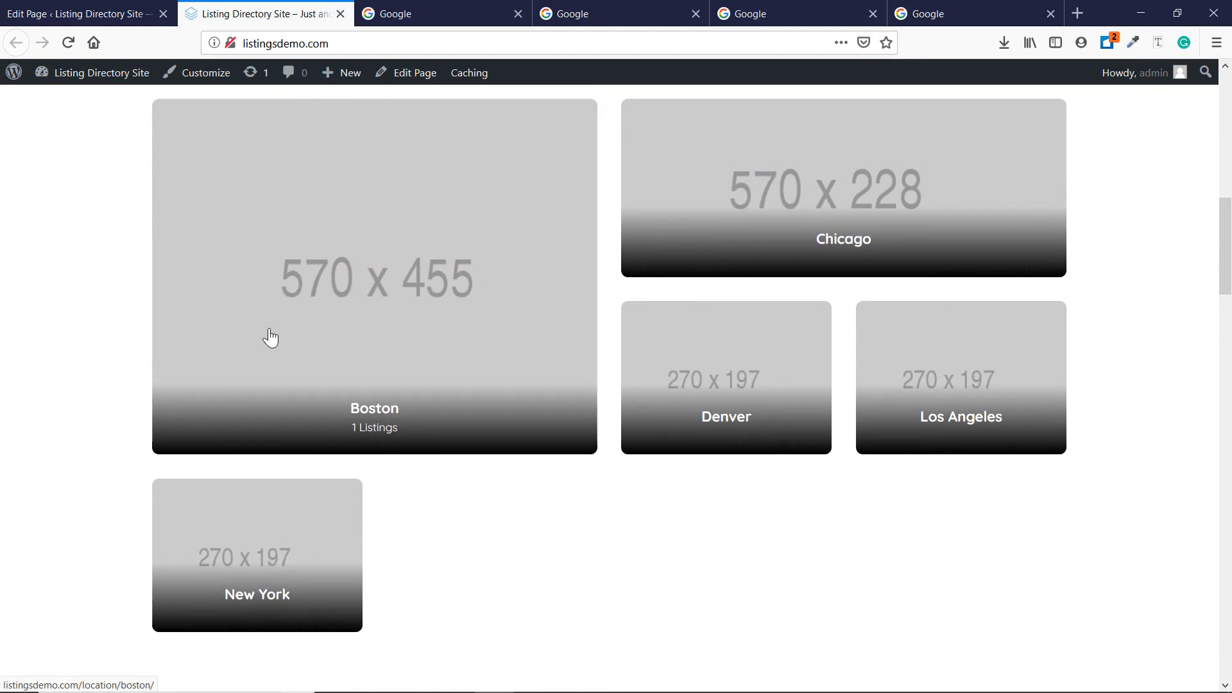
left_click(56, 9)
Open the ListingPro Columns Element settings and compare its Claim heading on the live page.
scroll(490, 348, "down", 8)
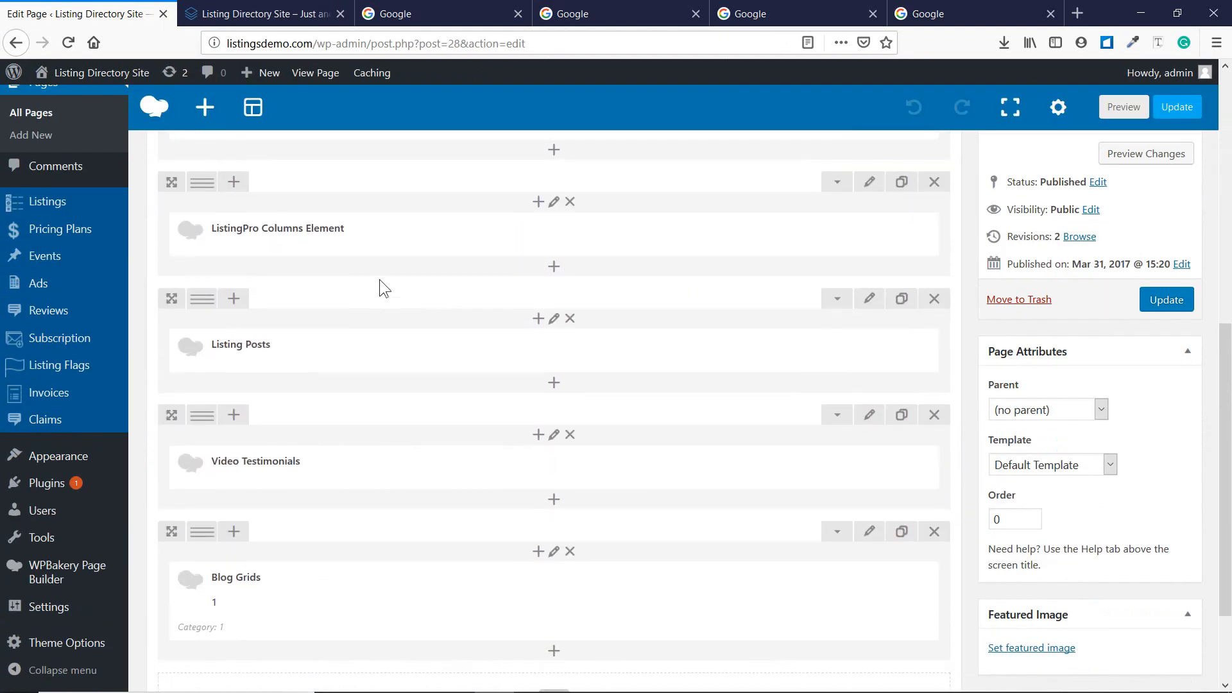
mouse_move(390, 232)
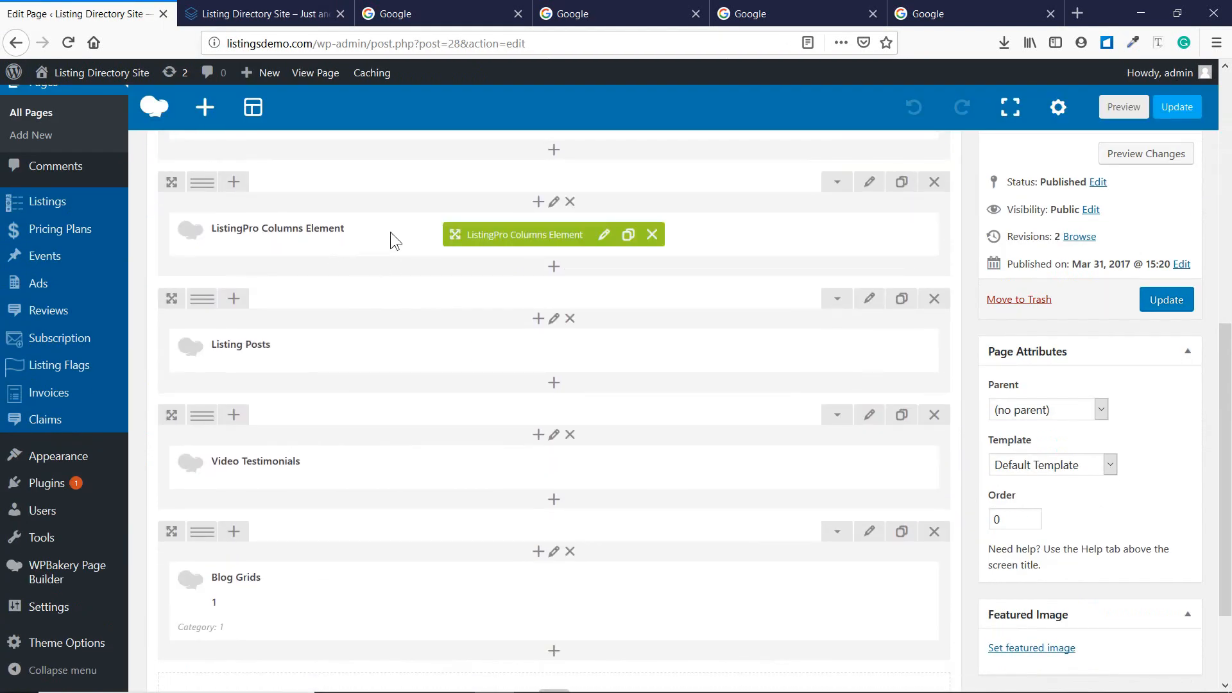
left_click(604, 237)
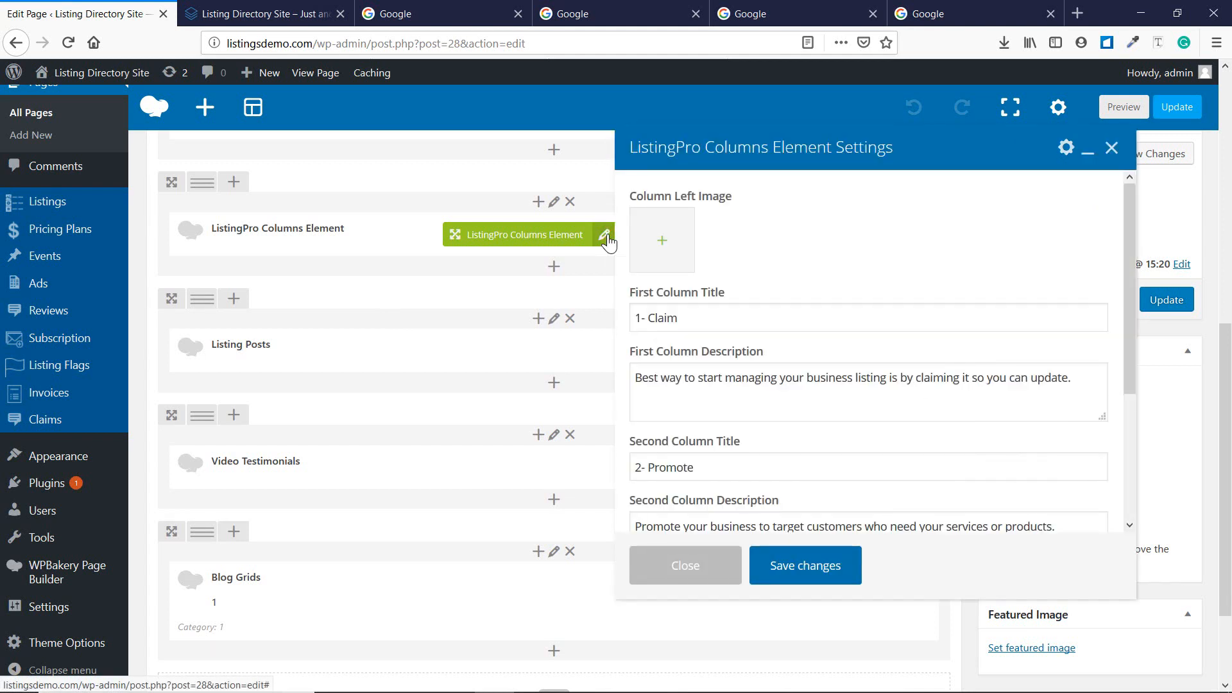
left_click(265, 14)
scroll(498, 295, "down", 6)
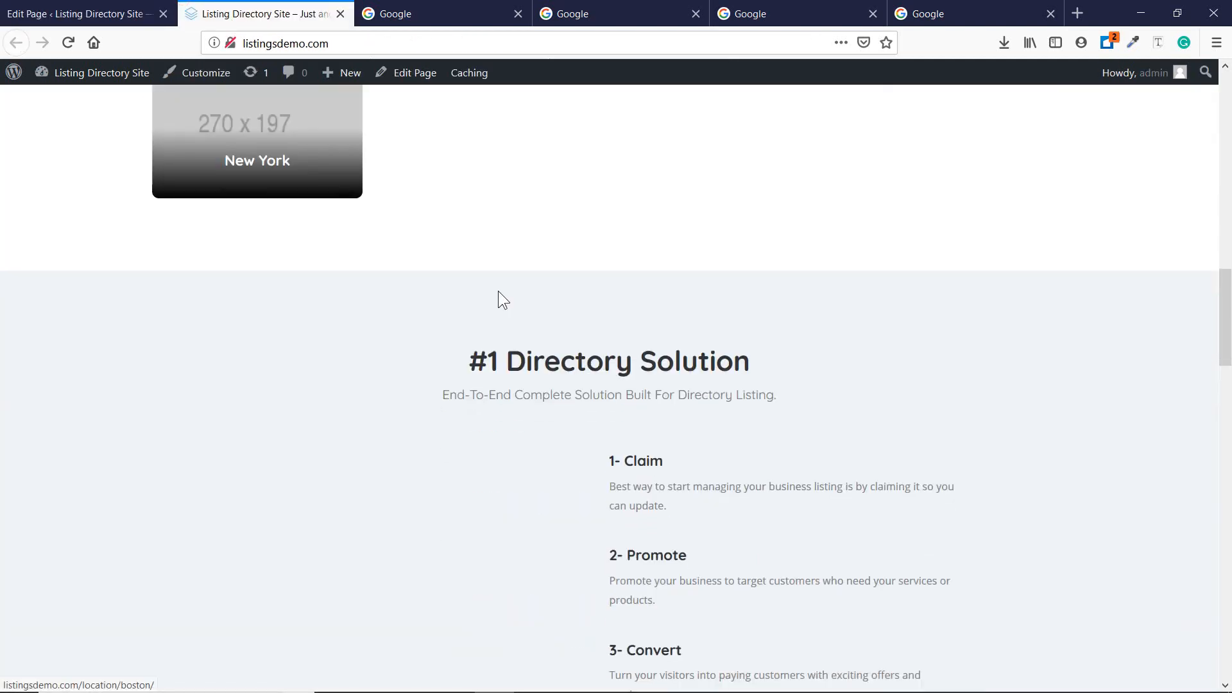
scroll(499, 292, "down", 3)
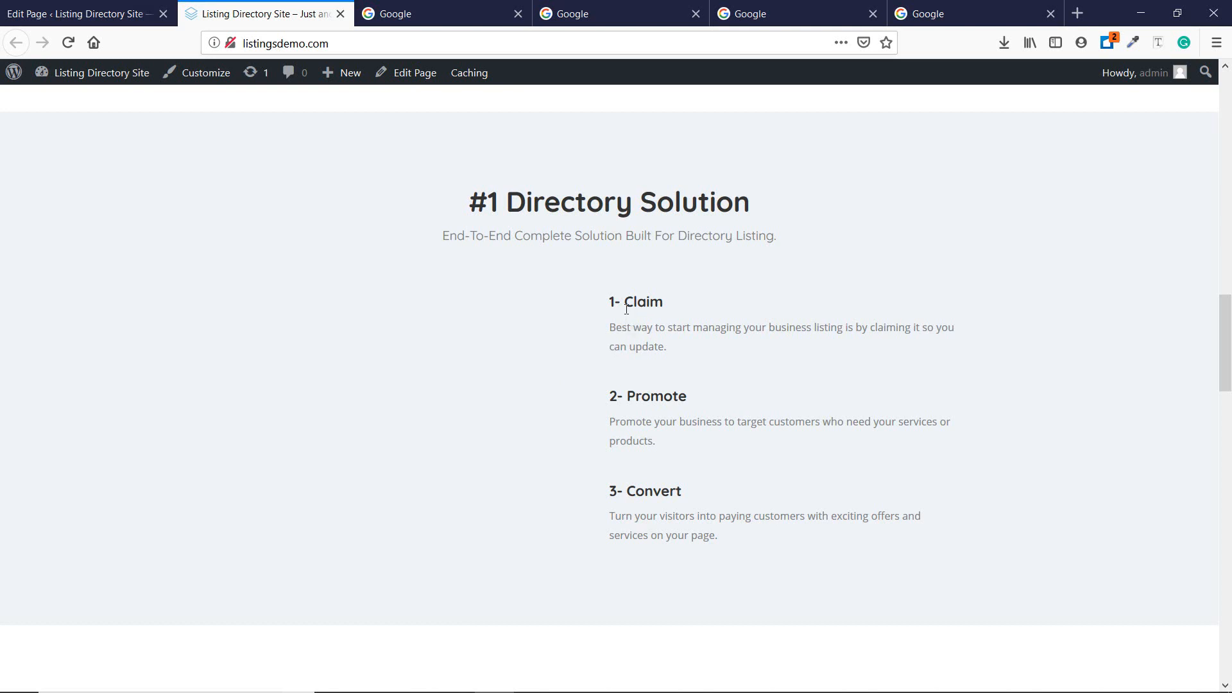
left_click_drag(614, 301, 677, 309)
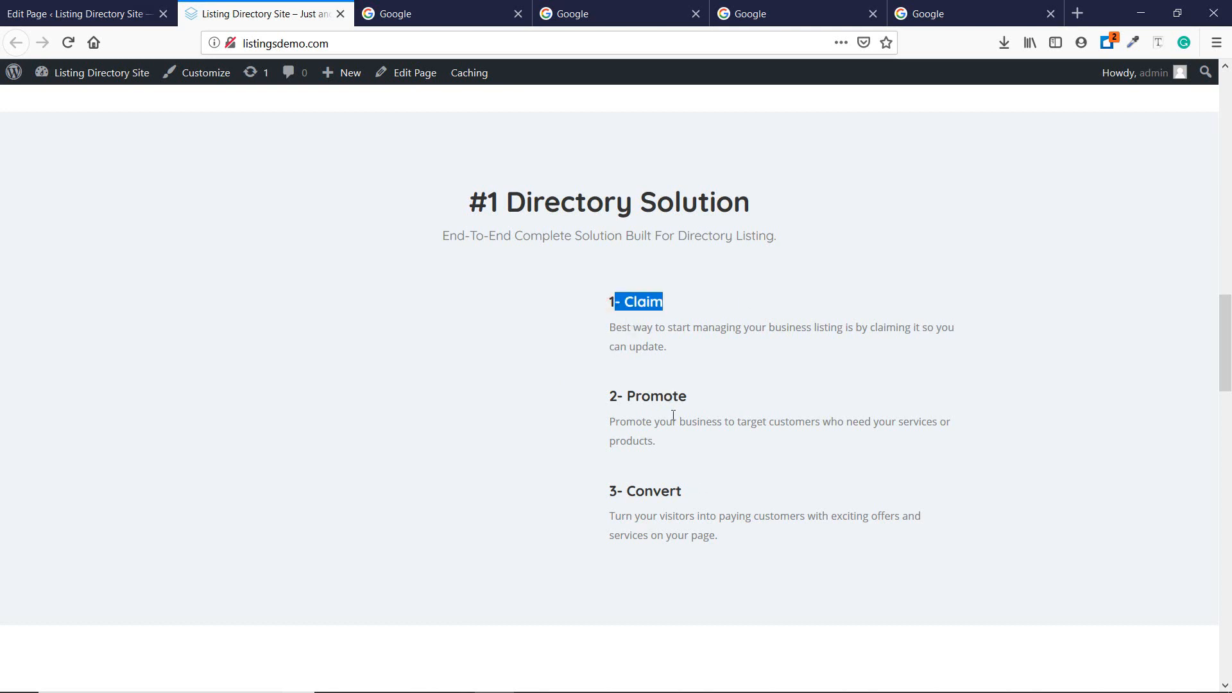
left_click(671, 415)
left_click(71, 12)
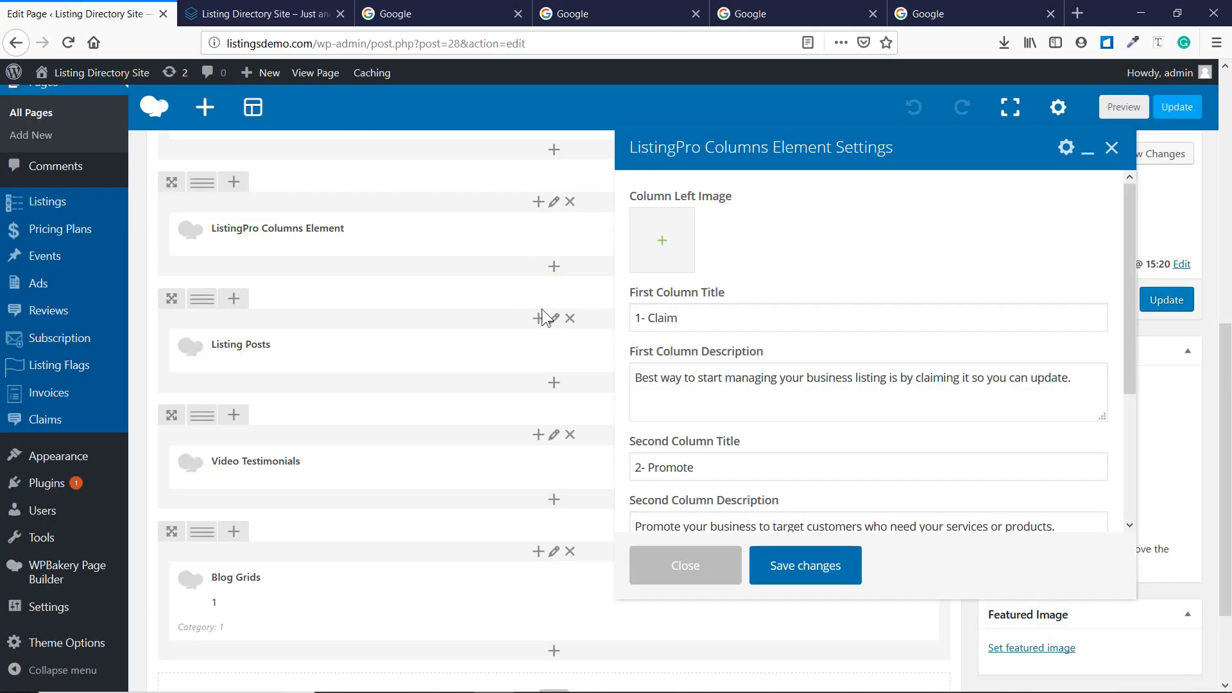
Review the Claim, Promote and Convert column descriptions against the live site.
scroll(723, 319, "down", 3)
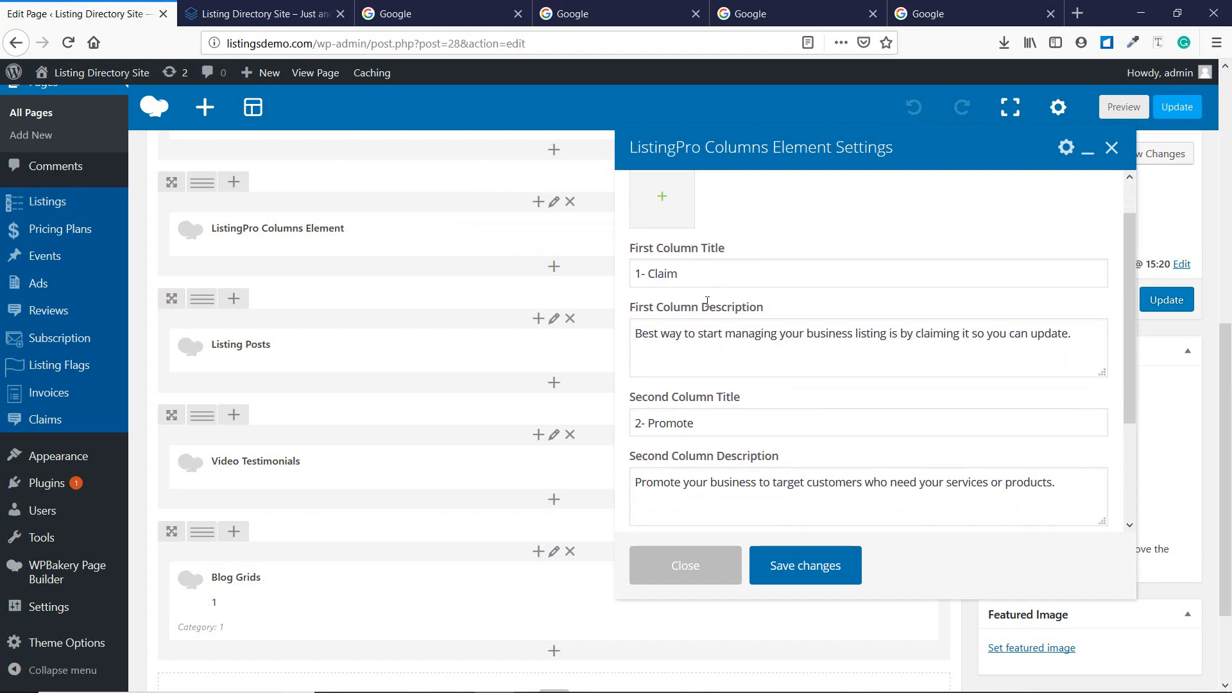
scroll(712, 411, "down", 3)
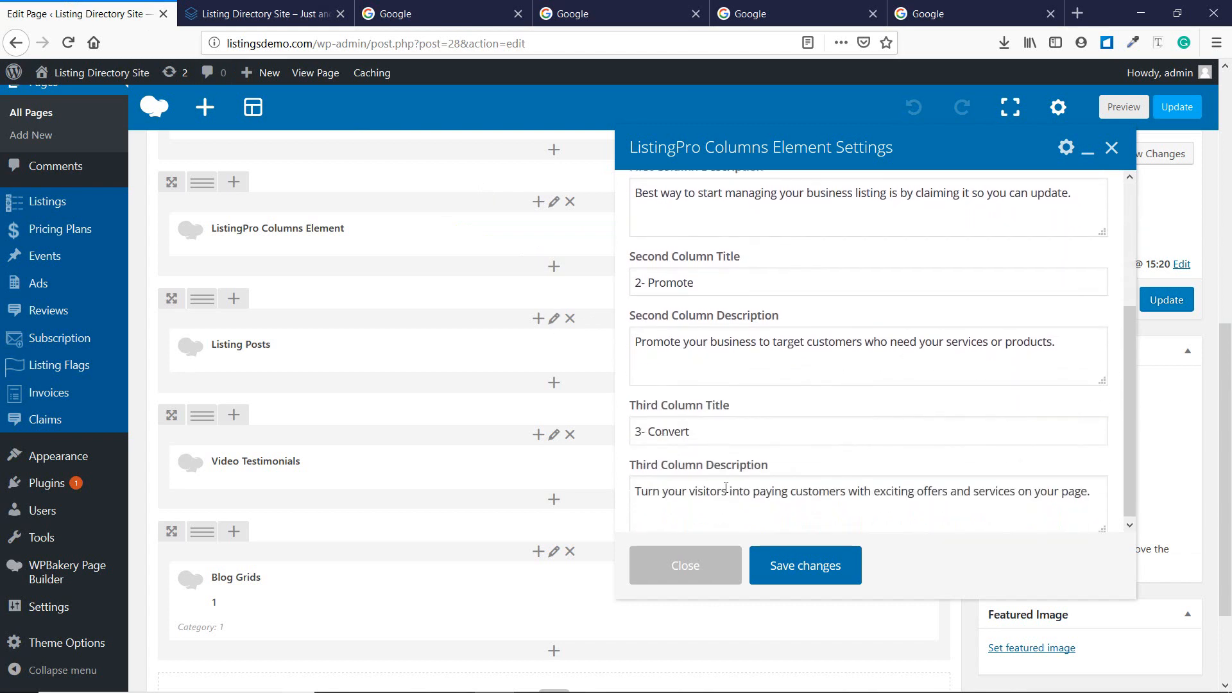
left_click(747, 345)
scroll(735, 269, "up", 7)
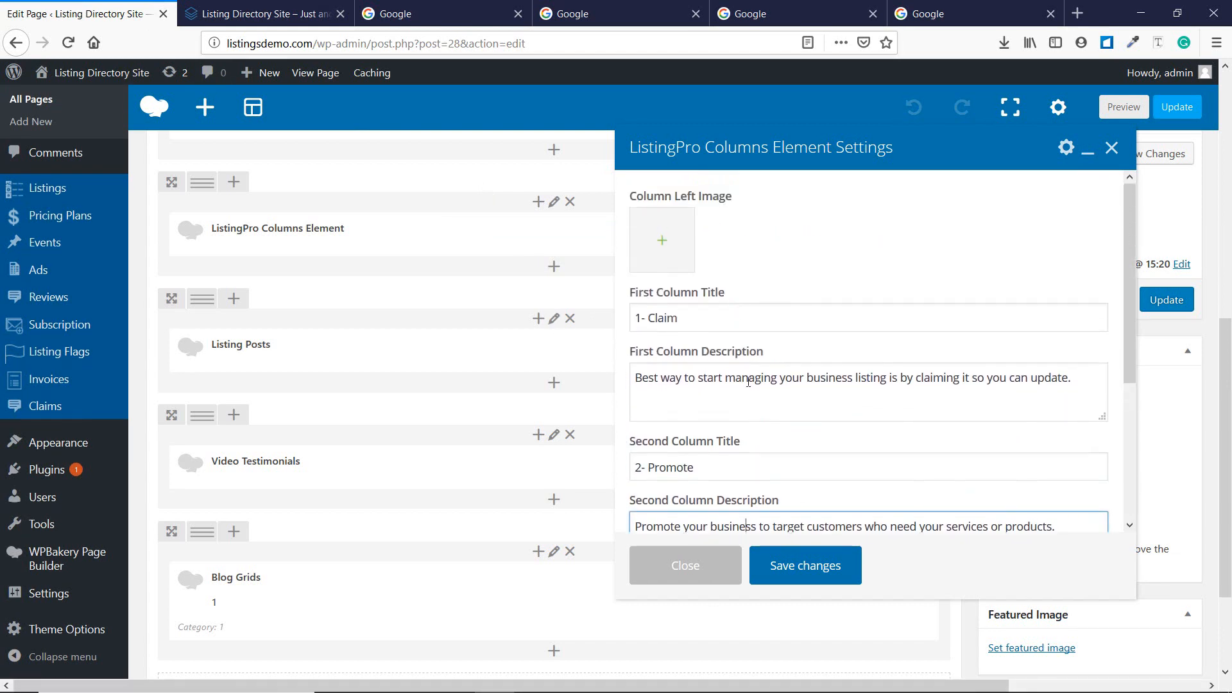
scroll(740, 359, "down", 8)
scroll(739, 370, "down", 3)
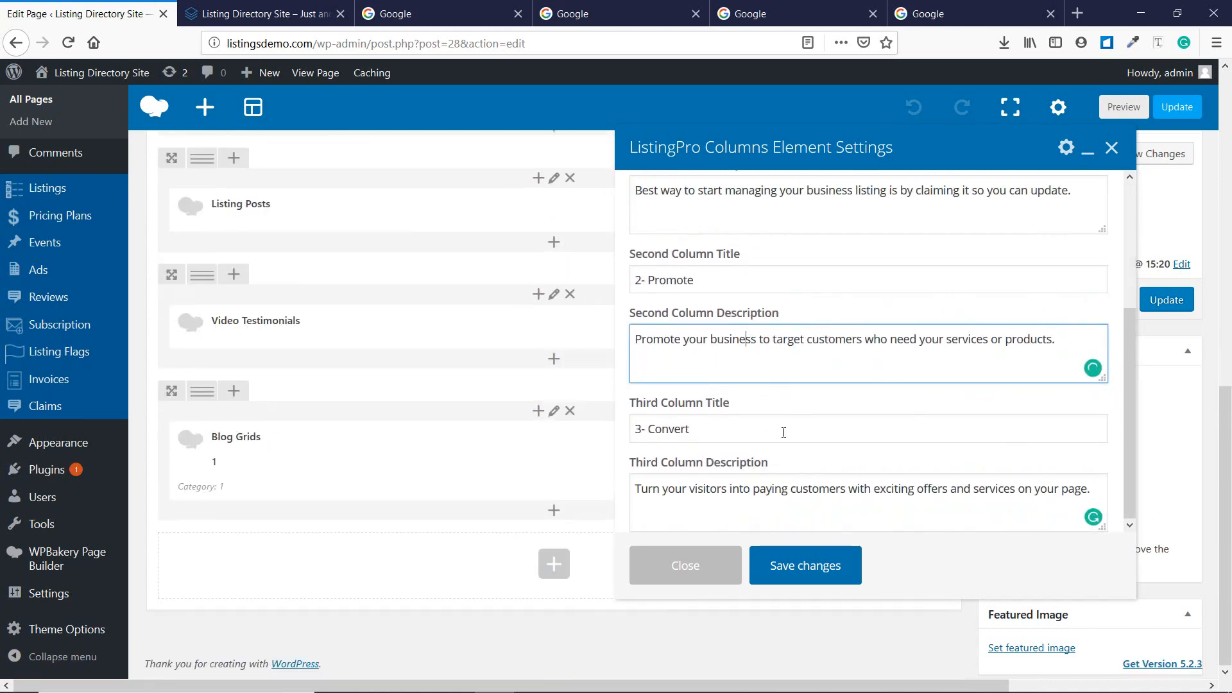
scroll(783, 432, "up", 6)
left_click(266, 13)
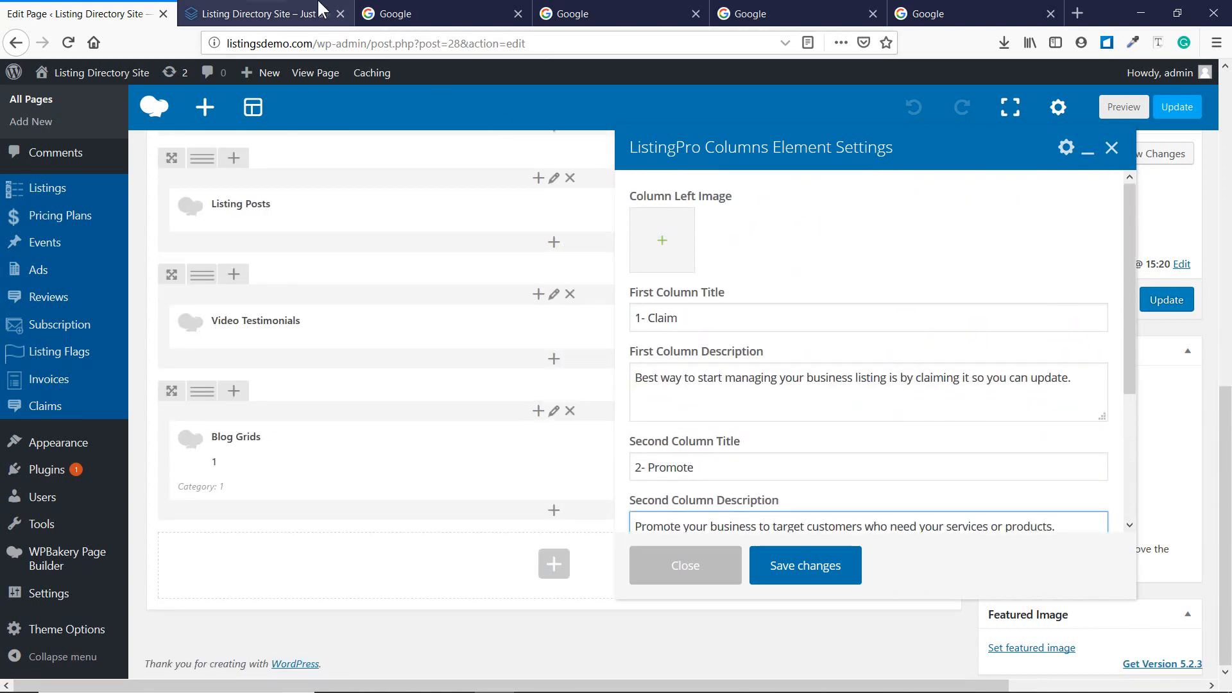
left_click(92, 1)
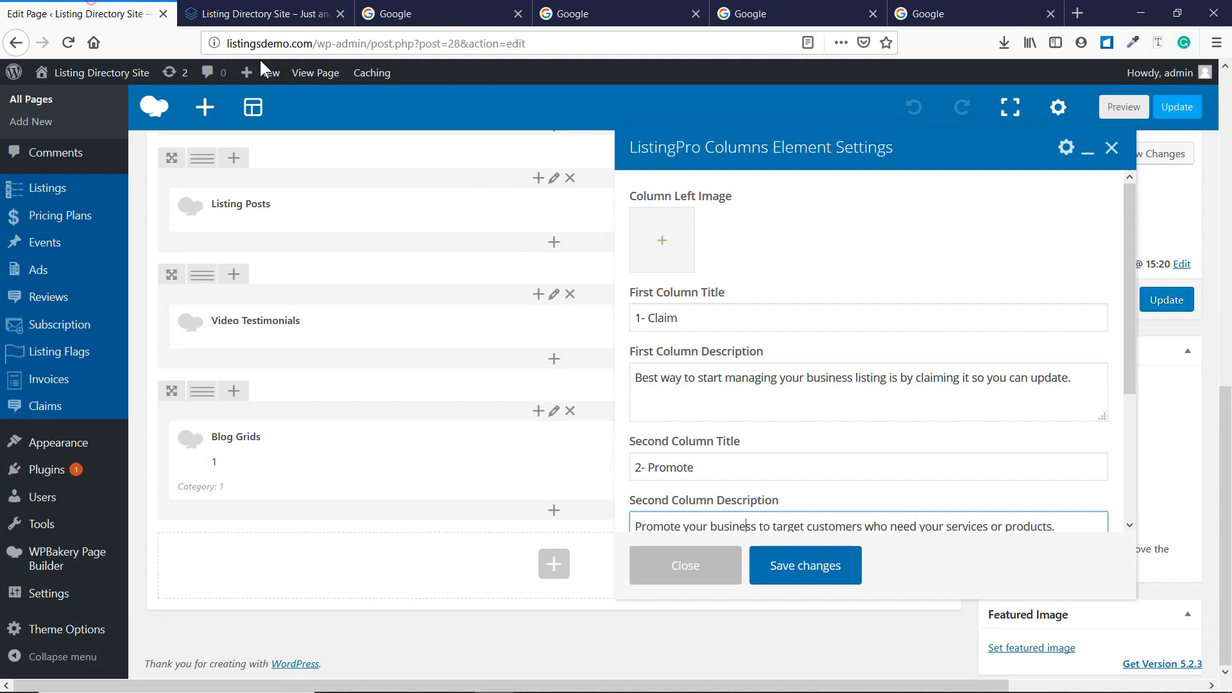
Upload an aerial city photo from the computer for the Column Left Image.
left_click(662, 250)
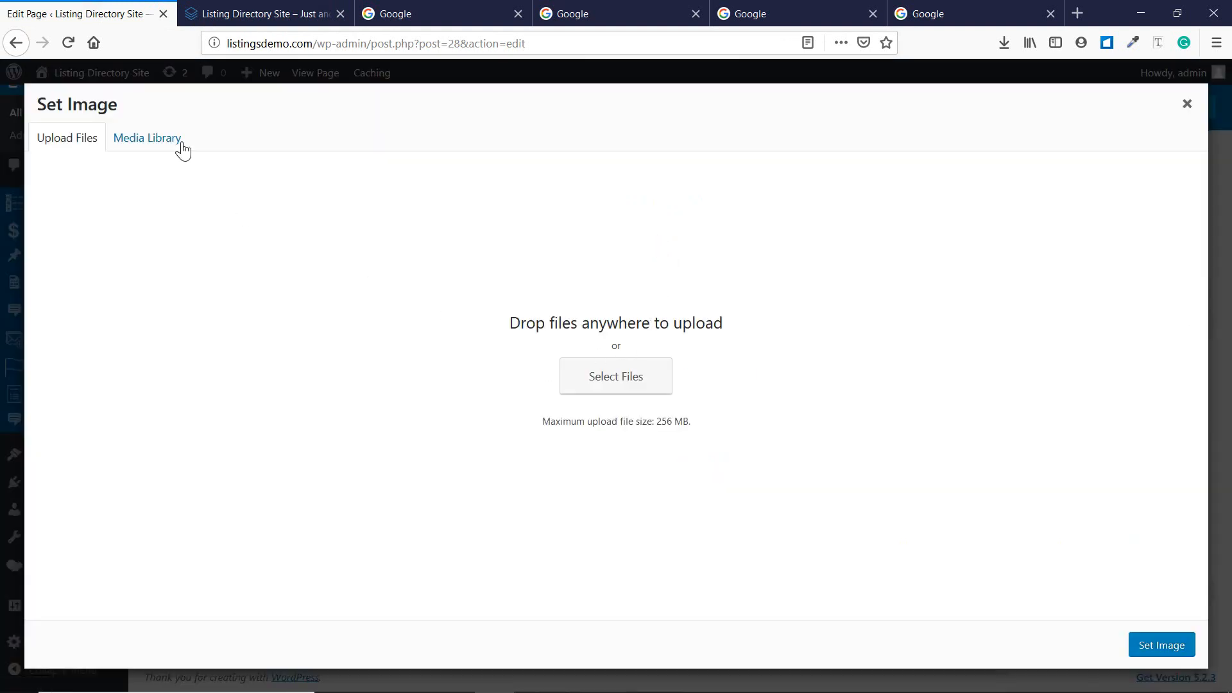
left_click(182, 147)
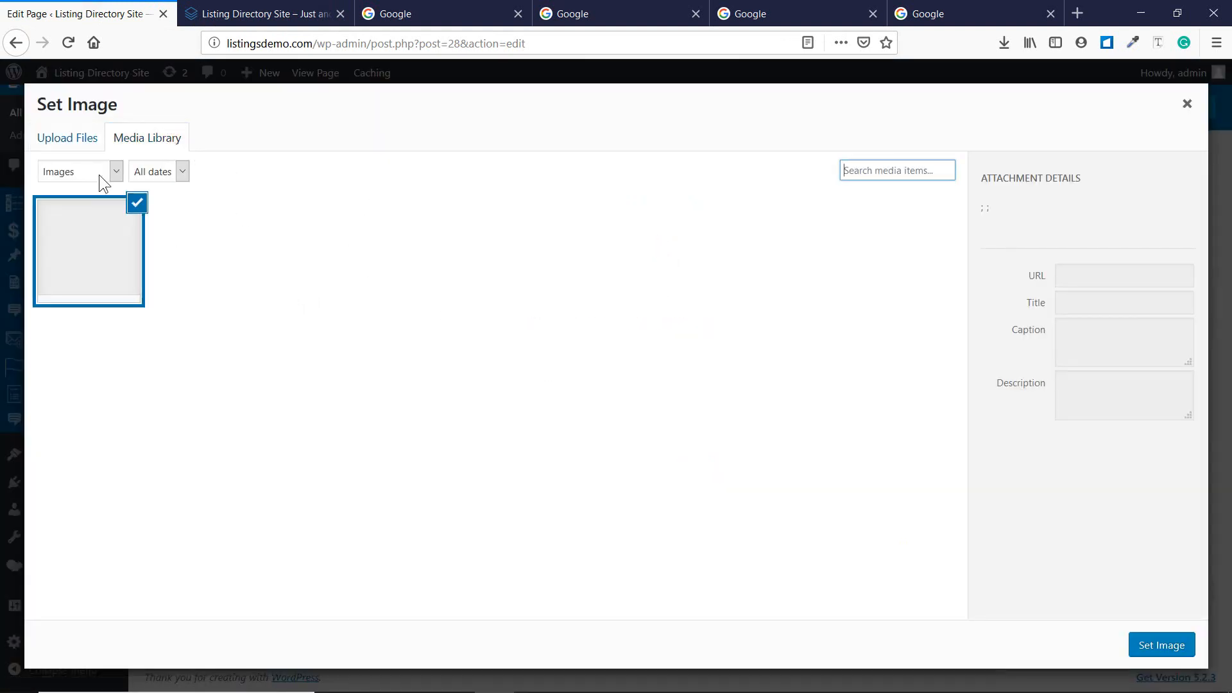
left_click(58, 136)
left_click(143, 142)
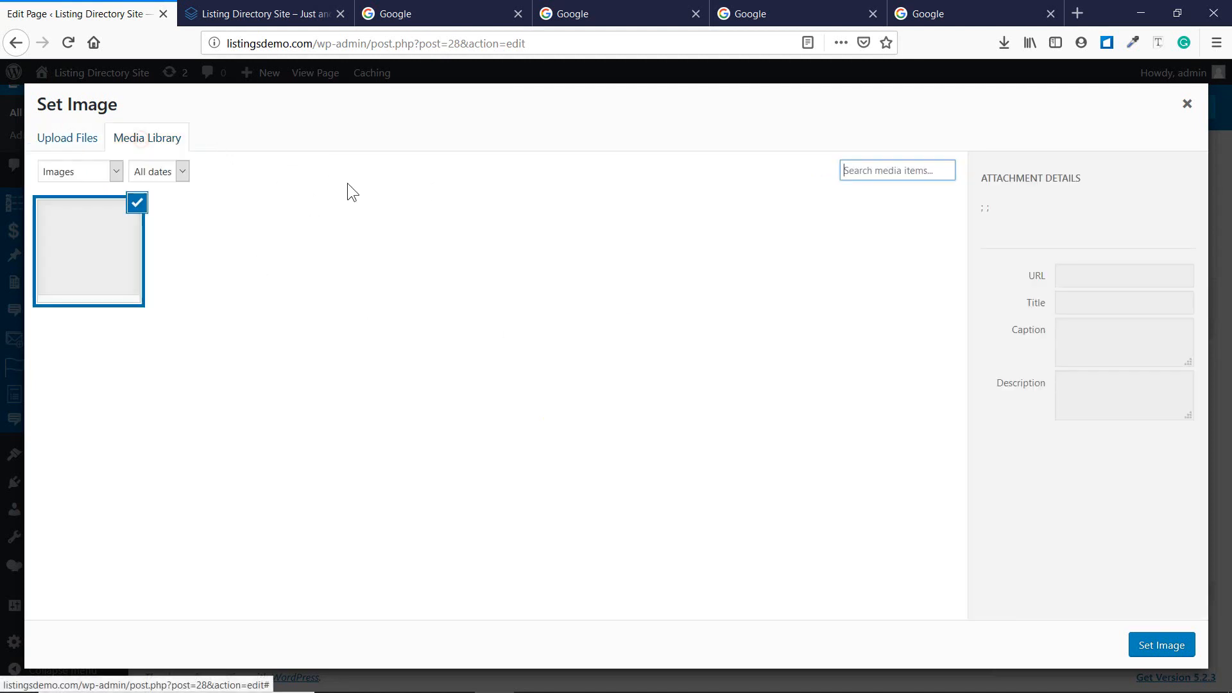
left_click(70, 140)
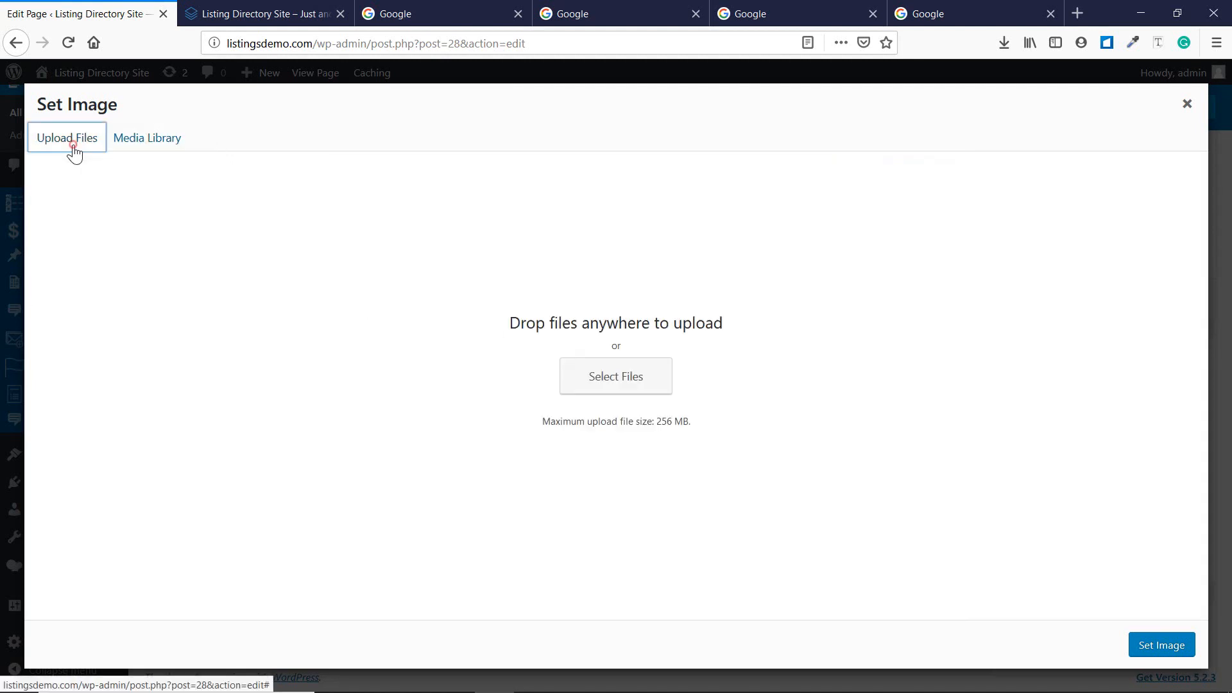
left_click(619, 377)
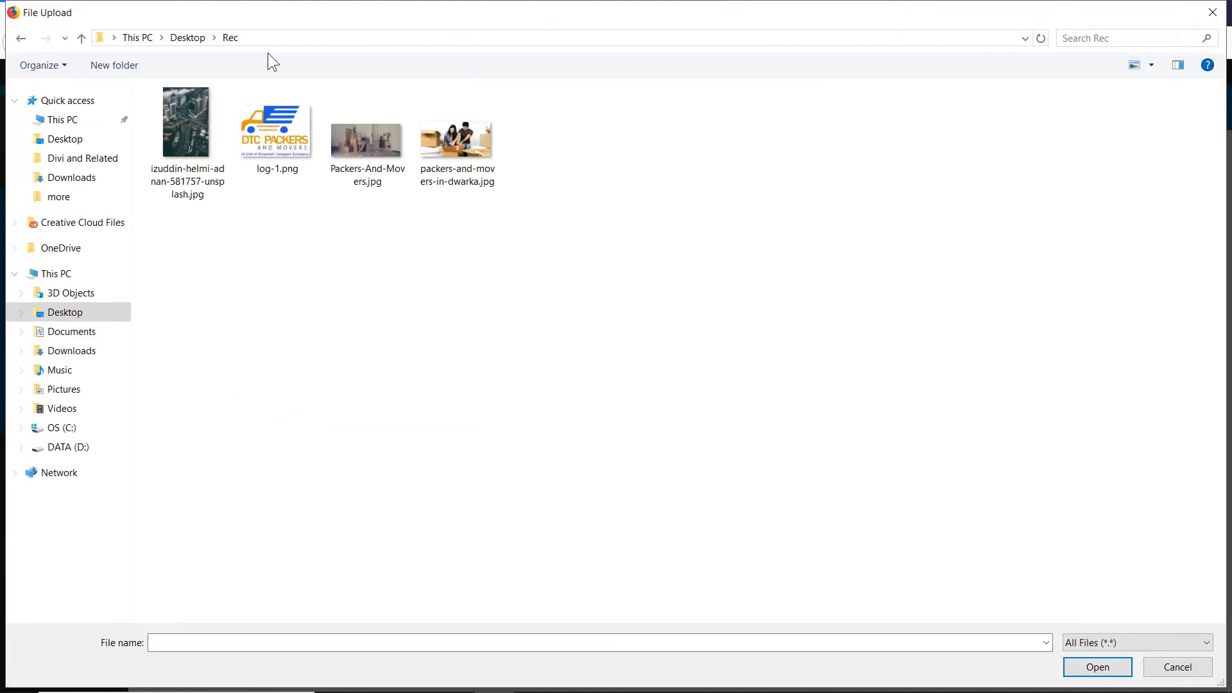
double_click(171, 152)
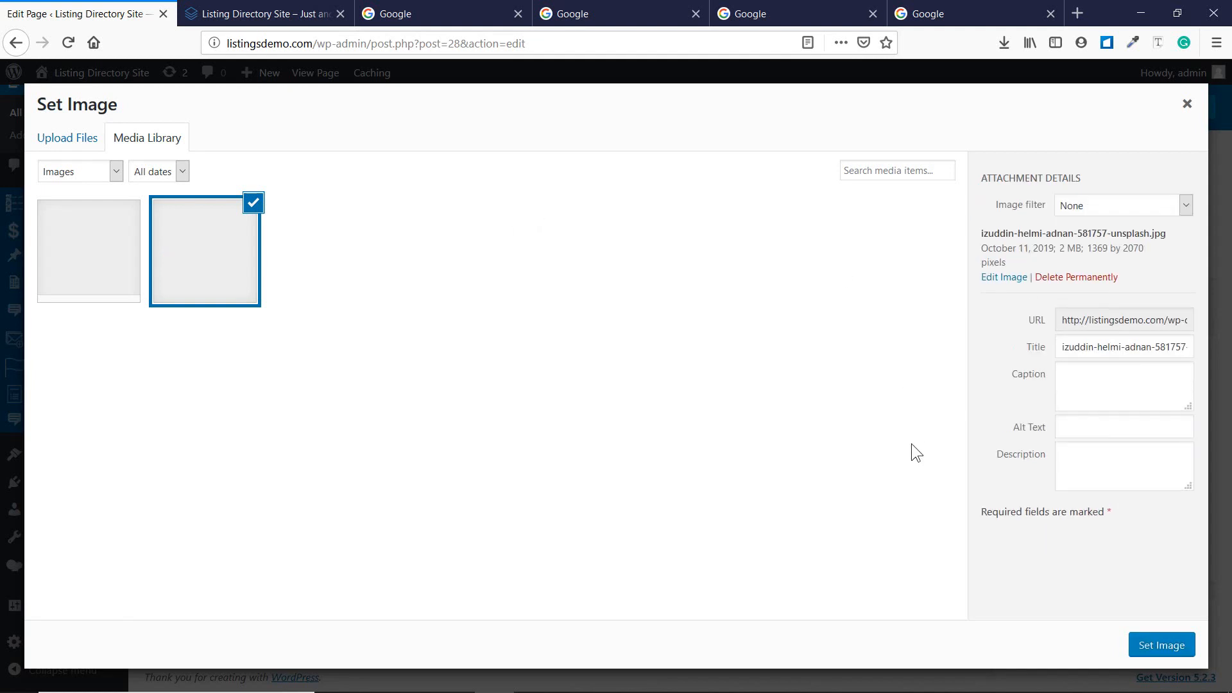
Set the photo as the left image, save the element and update the Home page.
left_click(1165, 648)
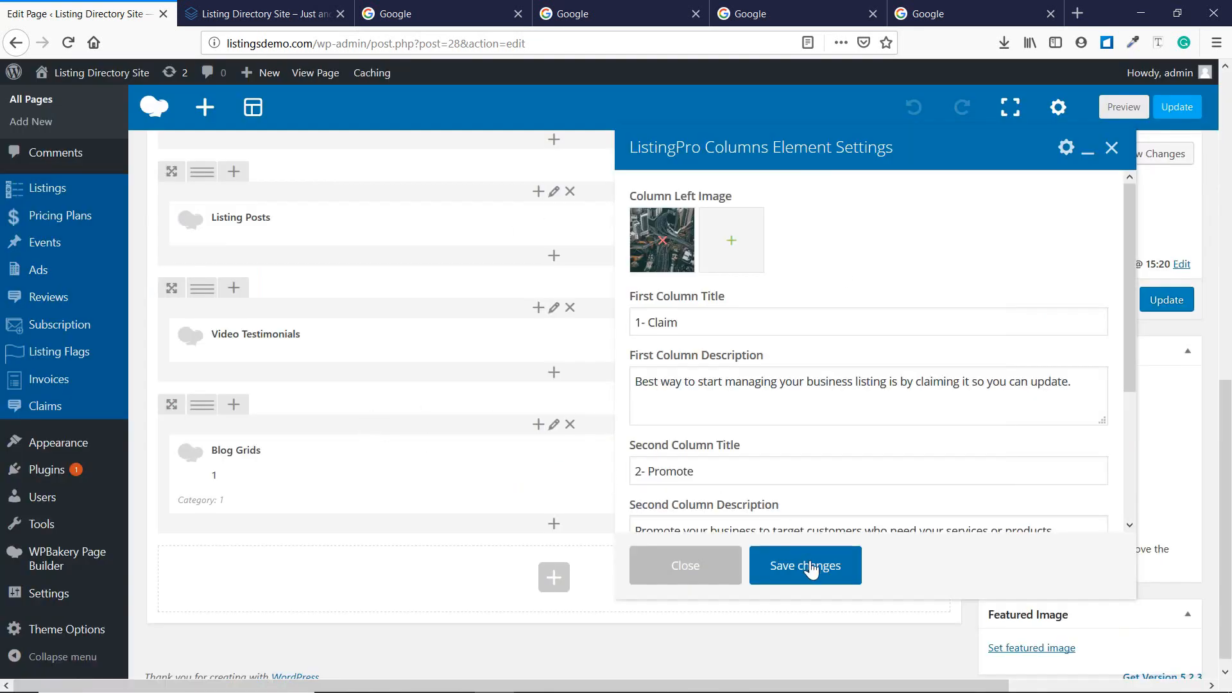
left_click(810, 569)
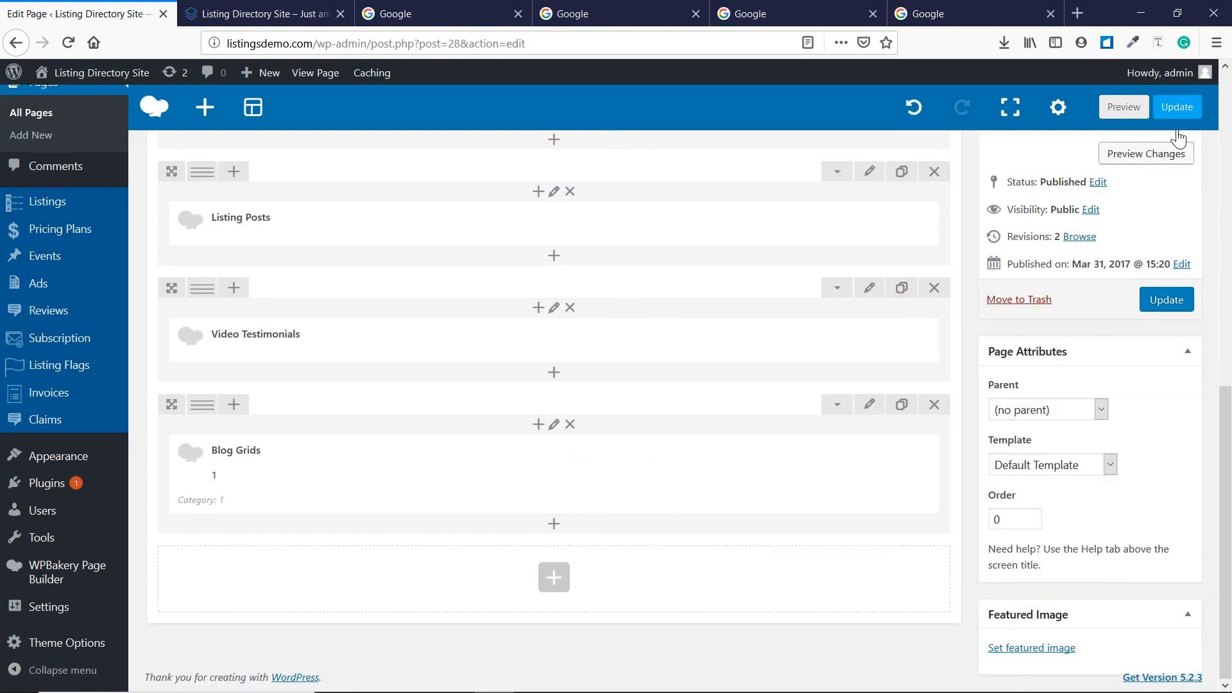
left_click(1177, 111)
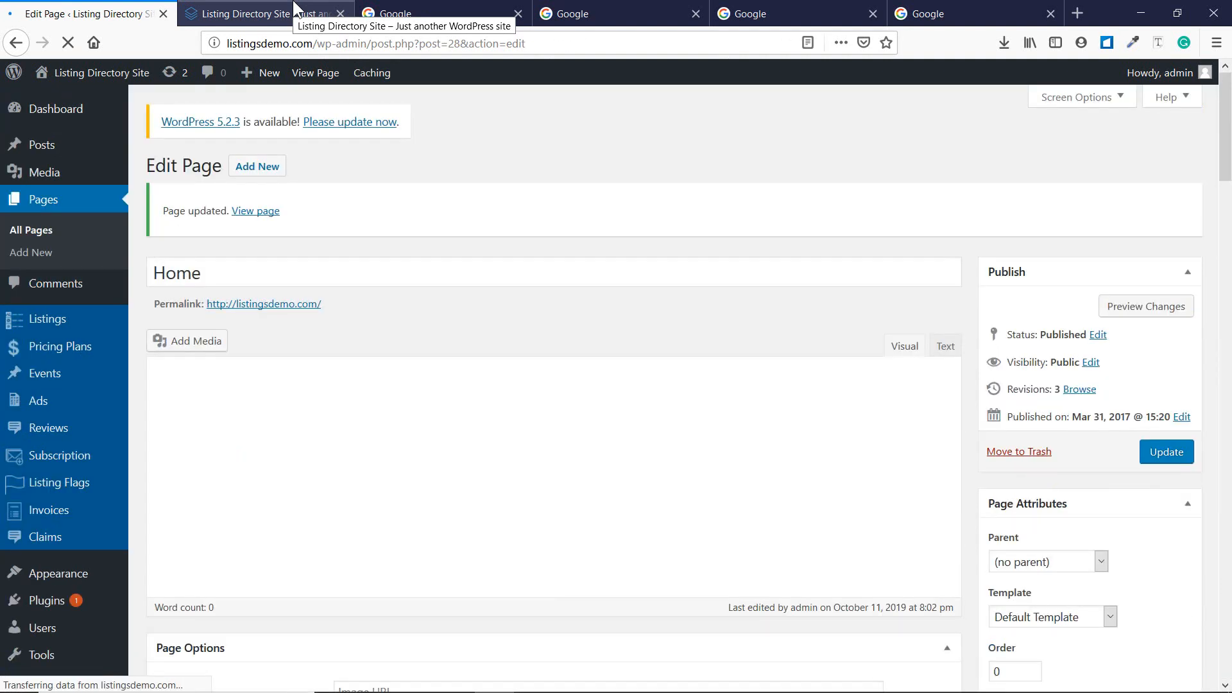
Reload the live home page and check the city photo in the #1 Directory Solution section.
left_click(294, 8)
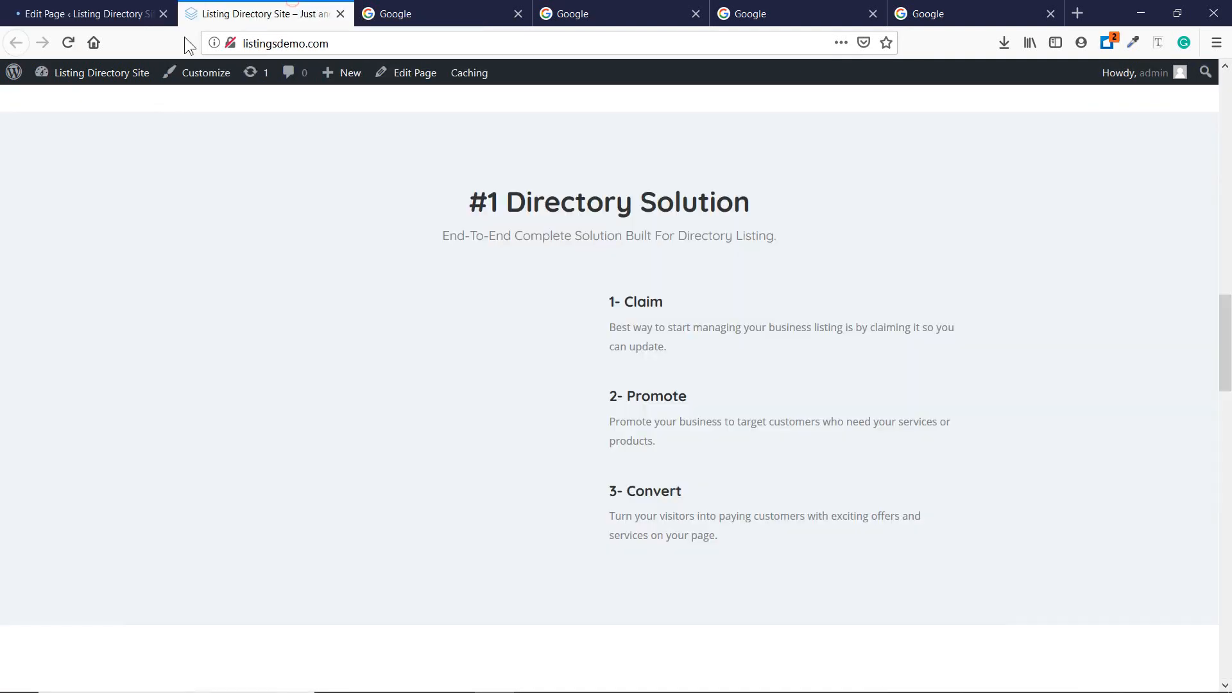
left_click(68, 43)
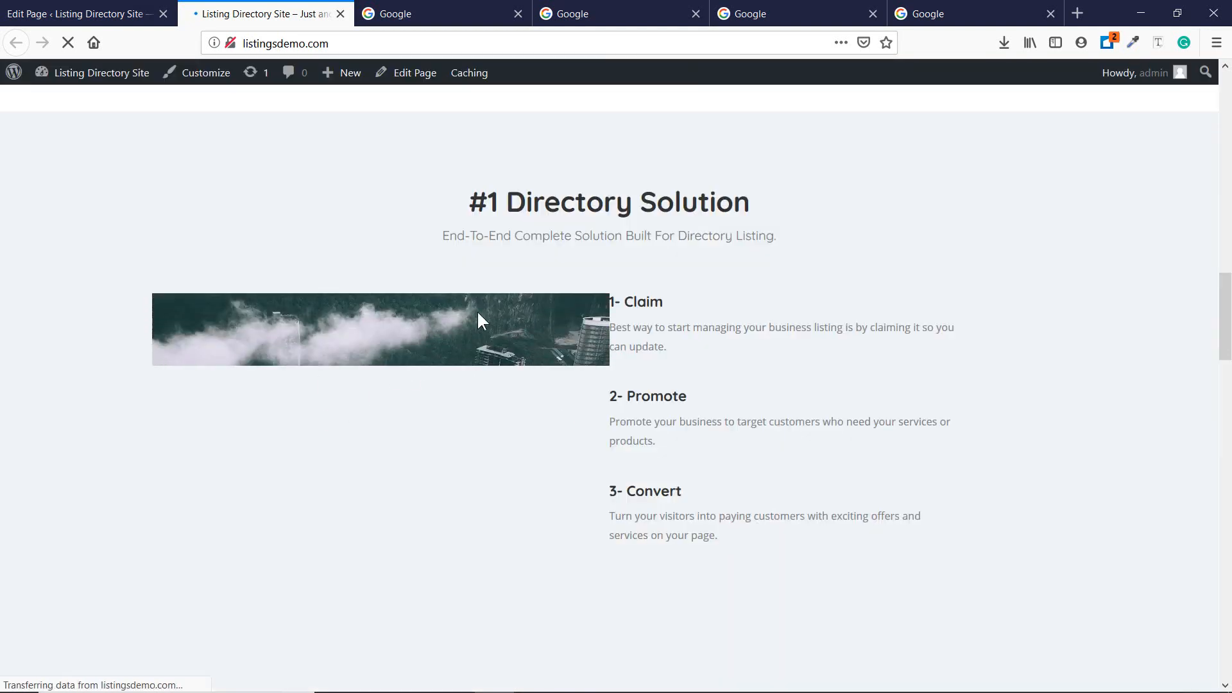
scroll(536, 442, "down", 5)
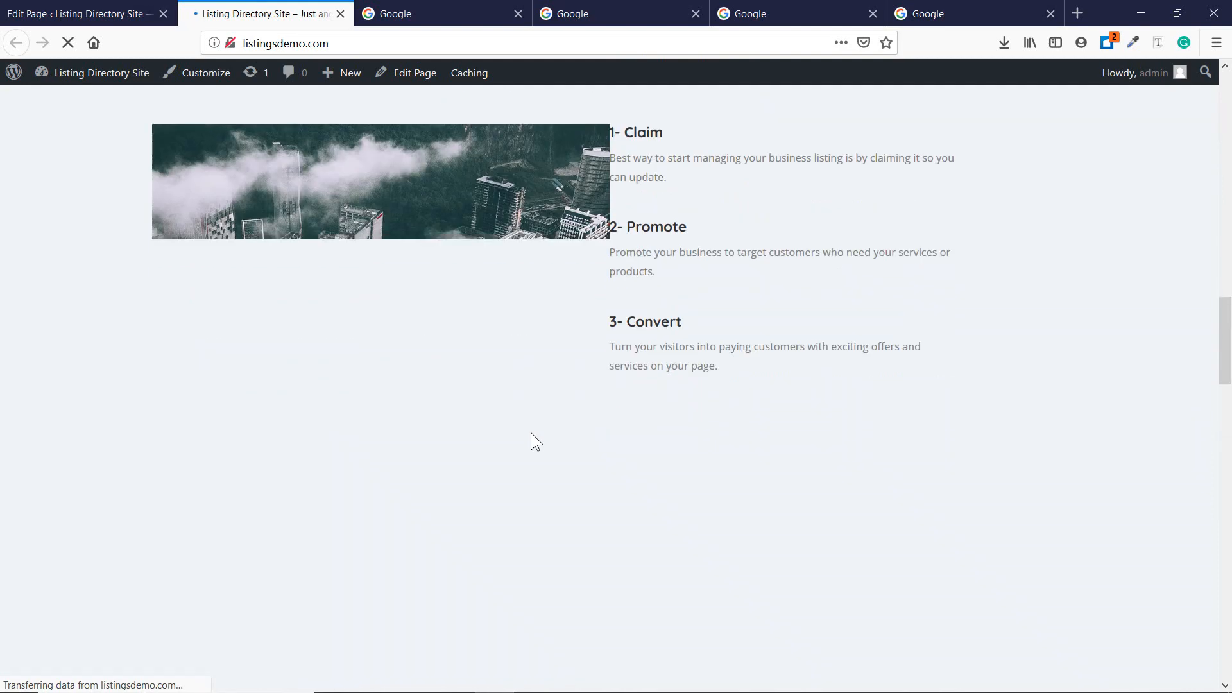
scroll(530, 433, "up", 5)
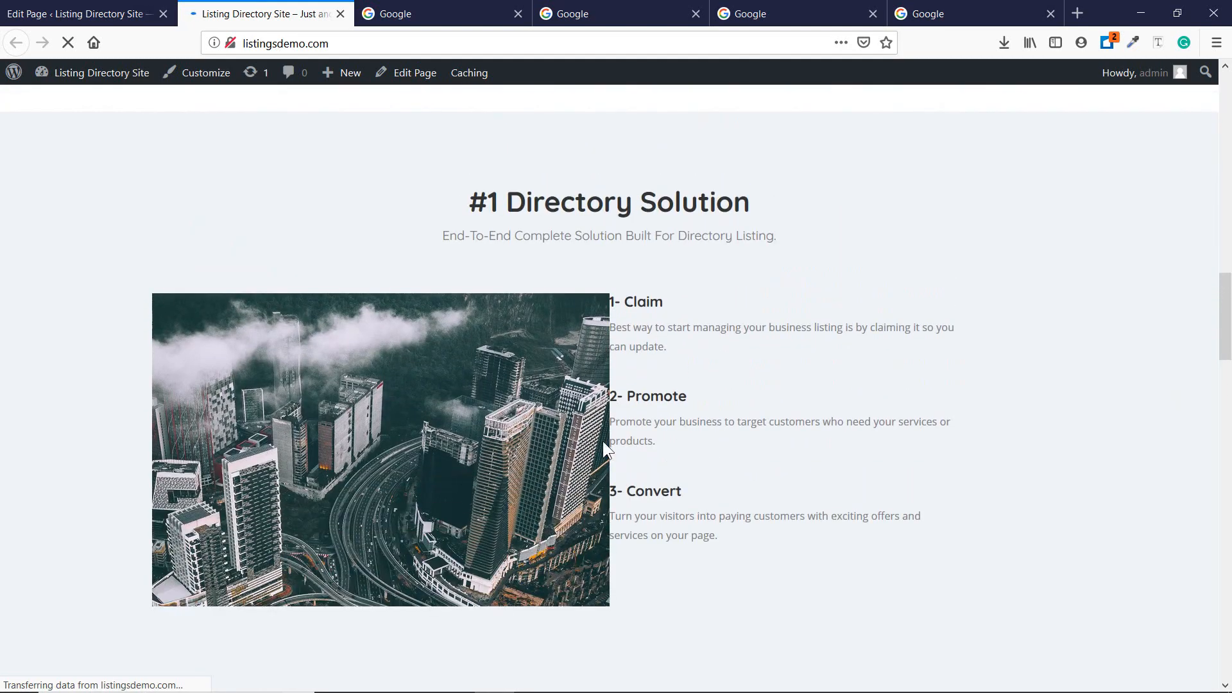
scroll(603, 446, "down", 2)
scroll(603, 446, "down", 1)
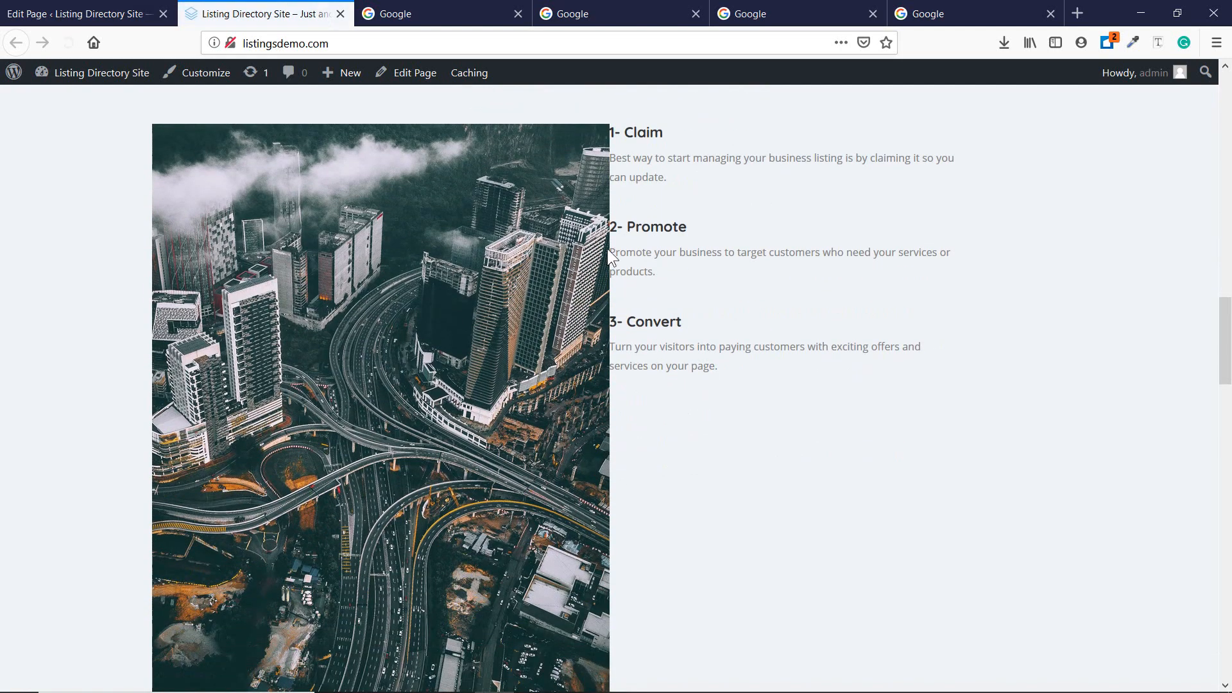
left_click(21, 8)
scroll(575, 299, "down", 7)
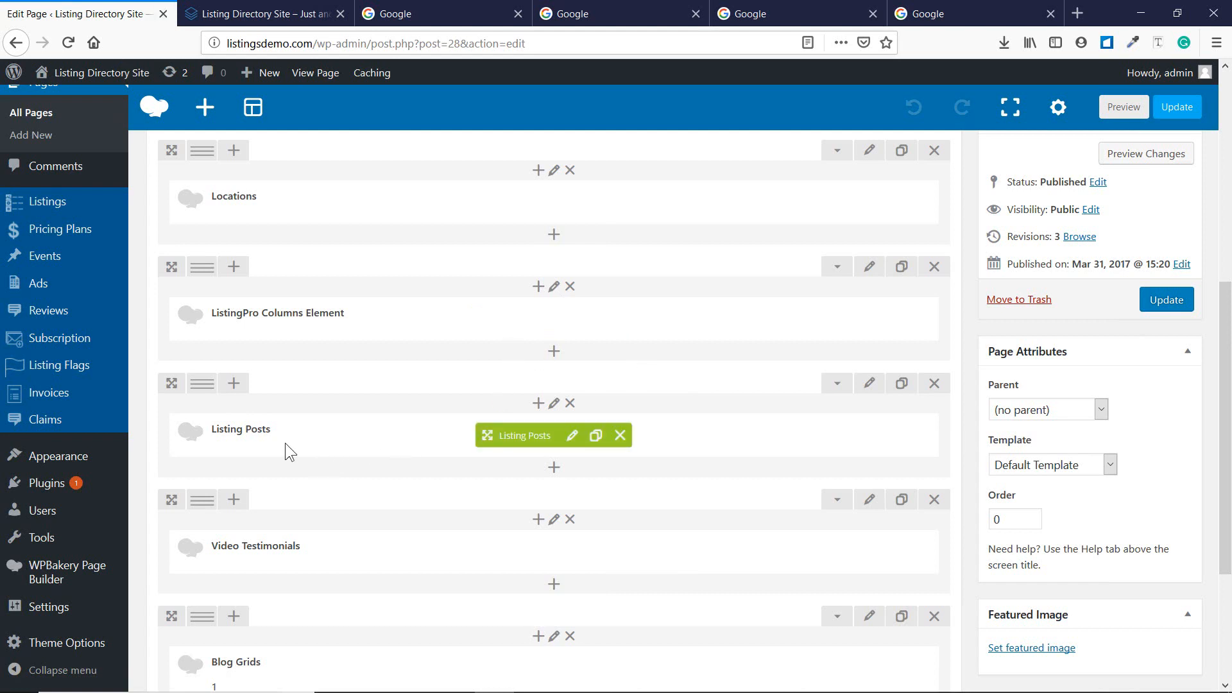
Switch the Listing Posts element to Grid View with Grid Style 3.
left_click(576, 438)
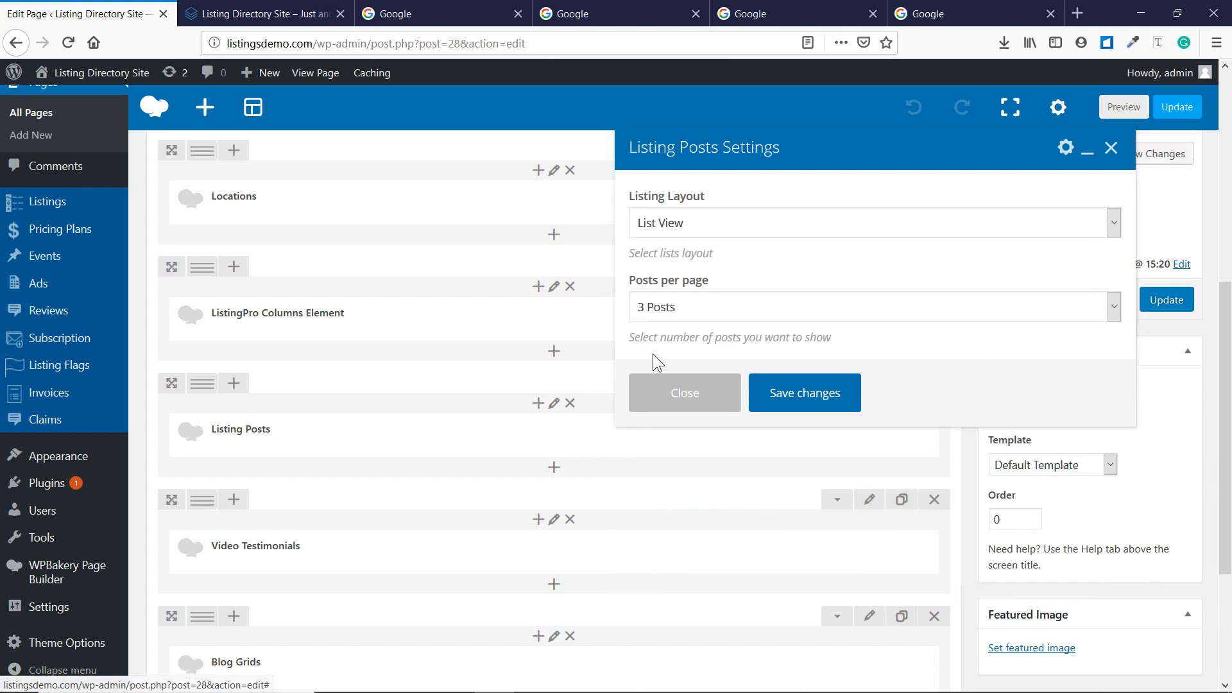
left_click(729, 224)
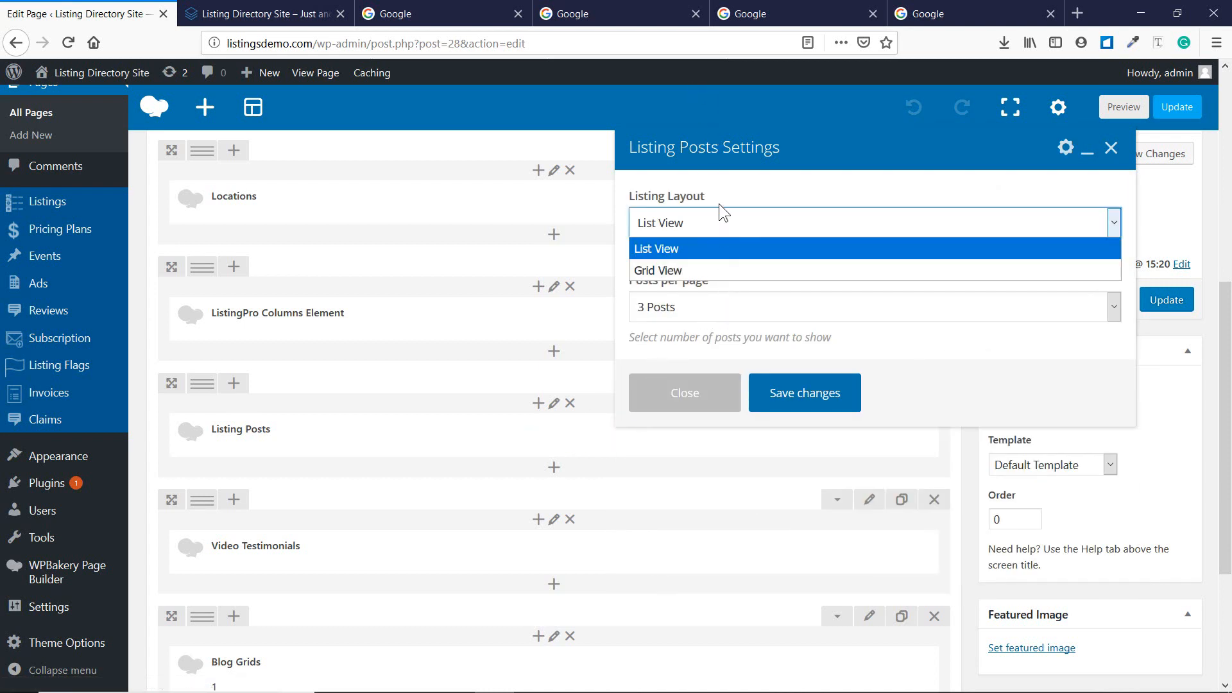
left_click(709, 268)
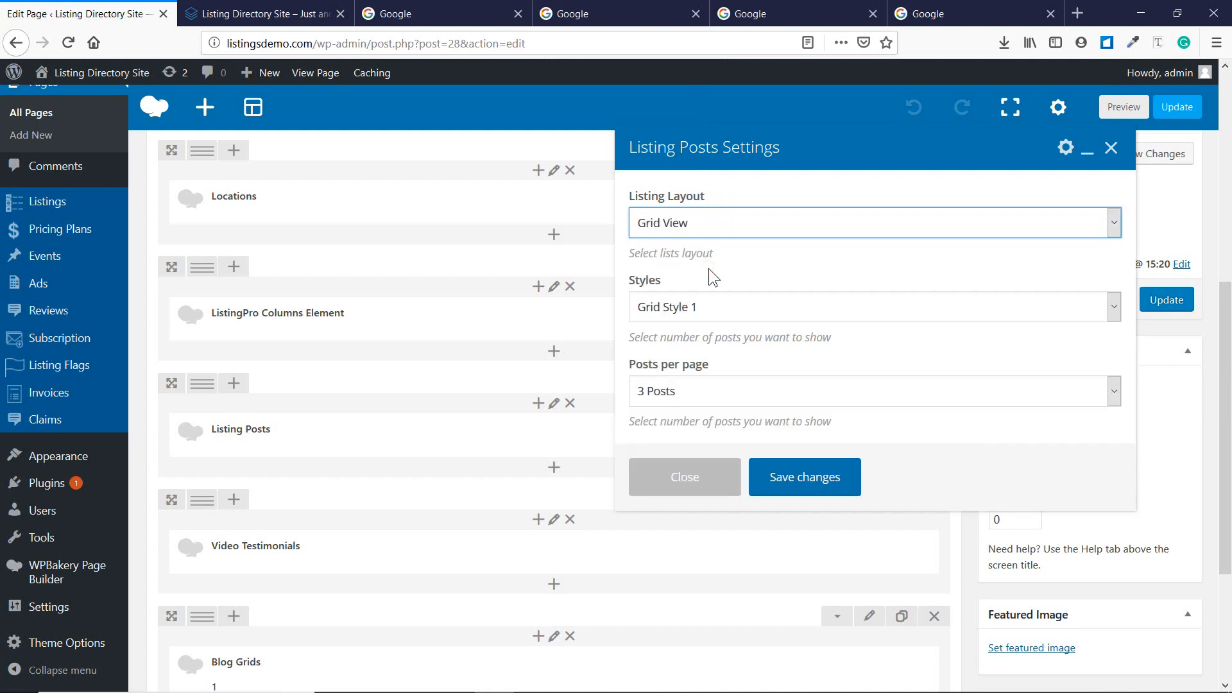
left_click(715, 301)
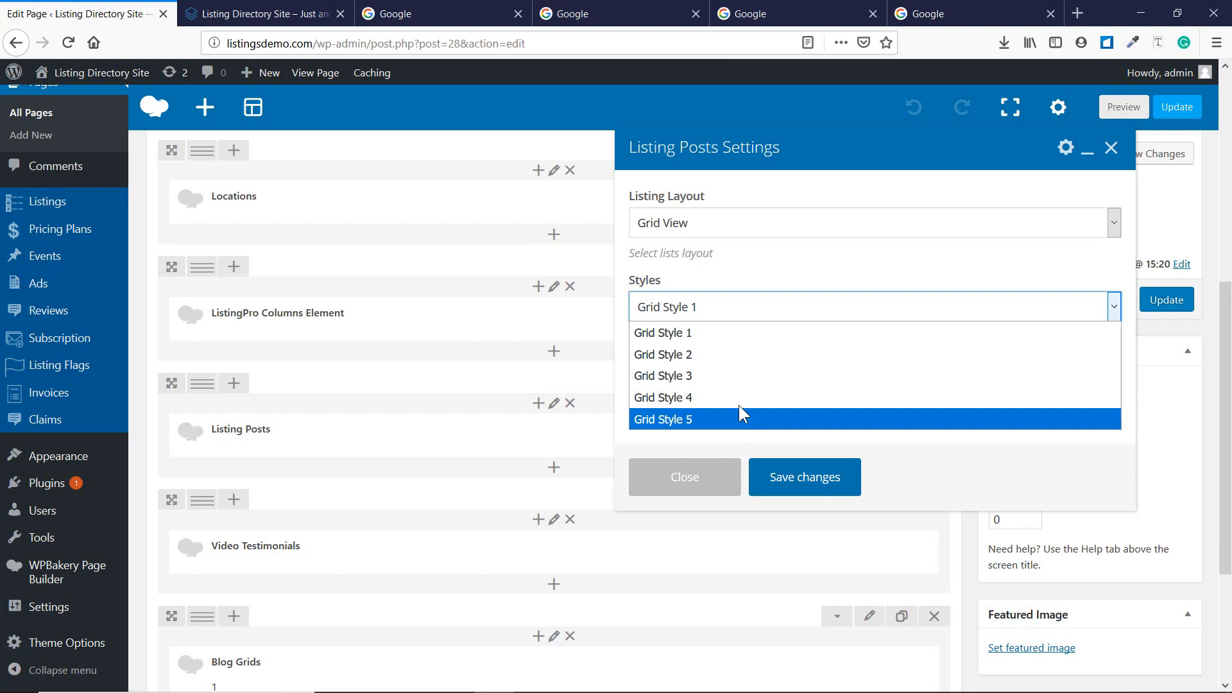
left_click(741, 378)
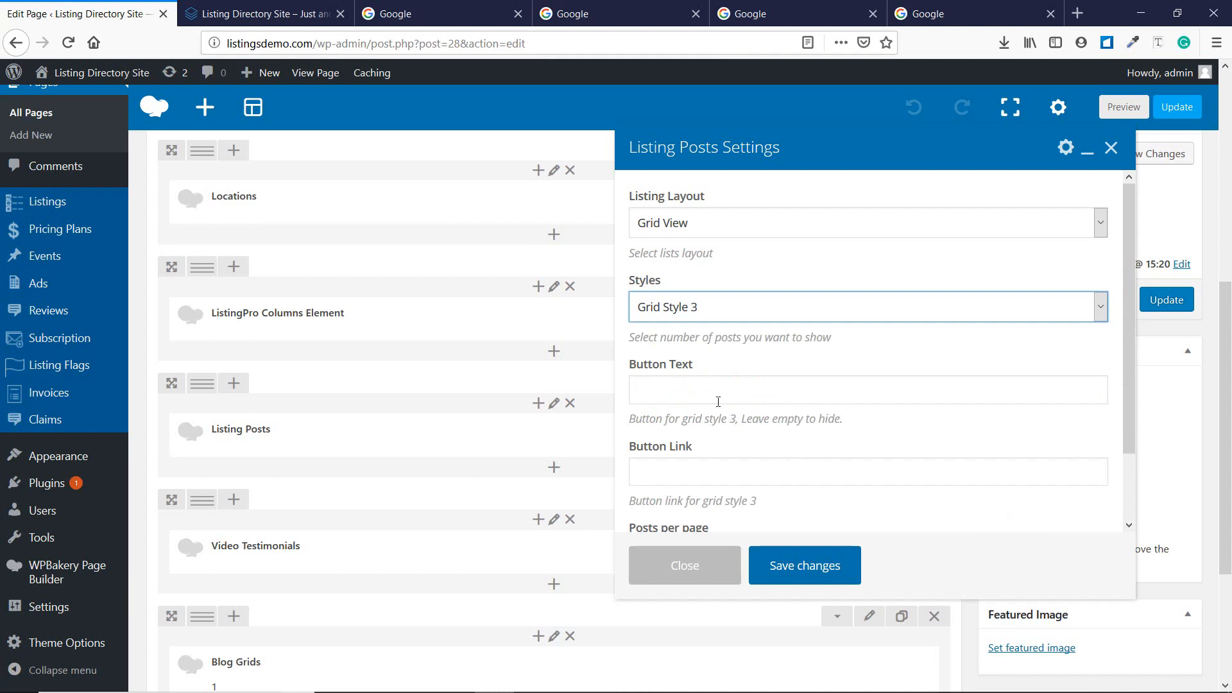
Give it Button Text 'Test' and Button Link '#', save, and update the page.
scroll(718, 402, "down", 2)
left_click(706, 310)
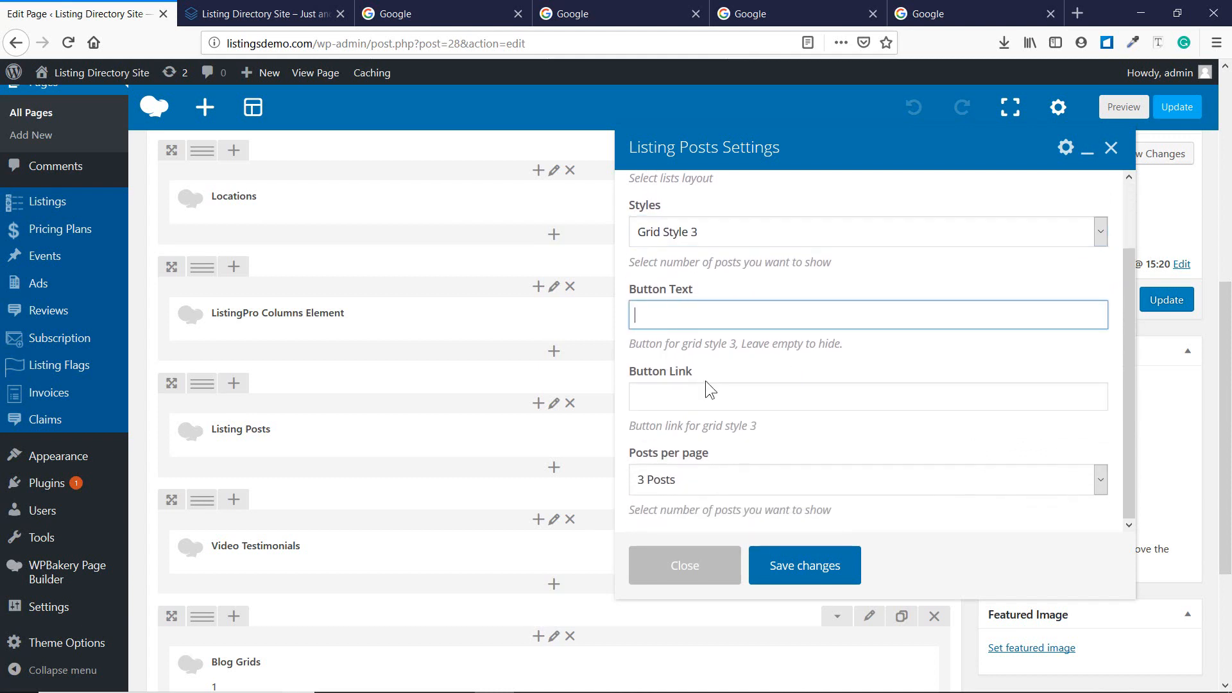
type("Test")
left_click(677, 398)
type("#")
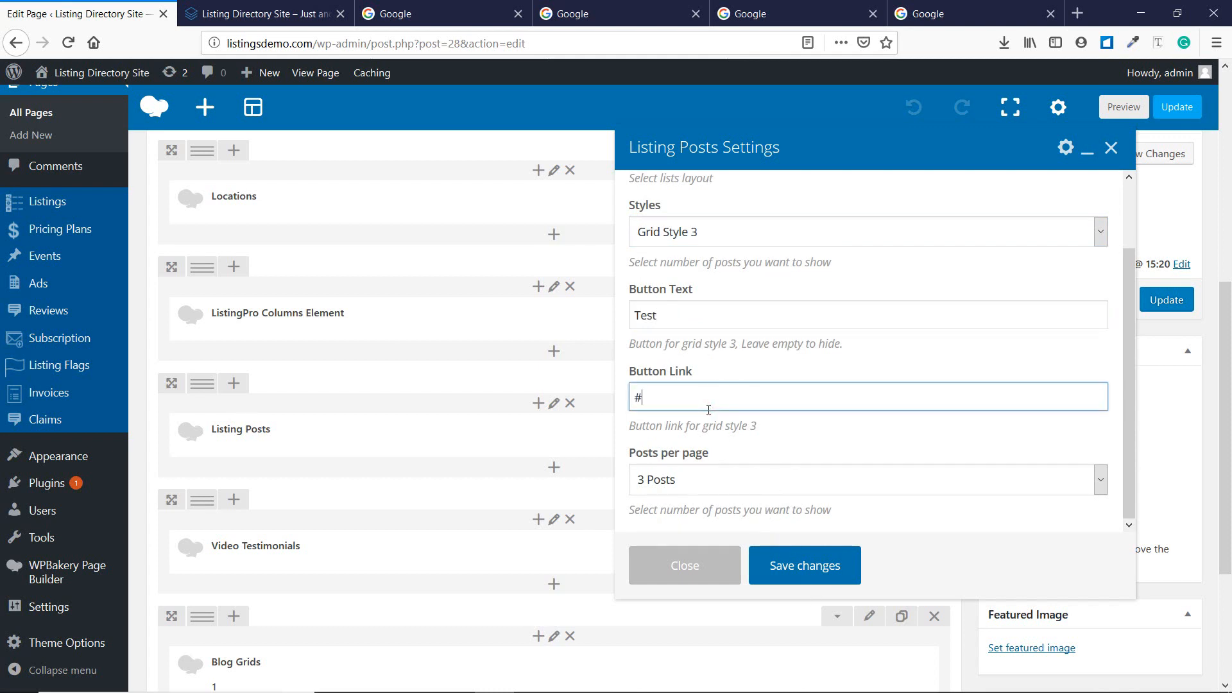
left_click(790, 566)
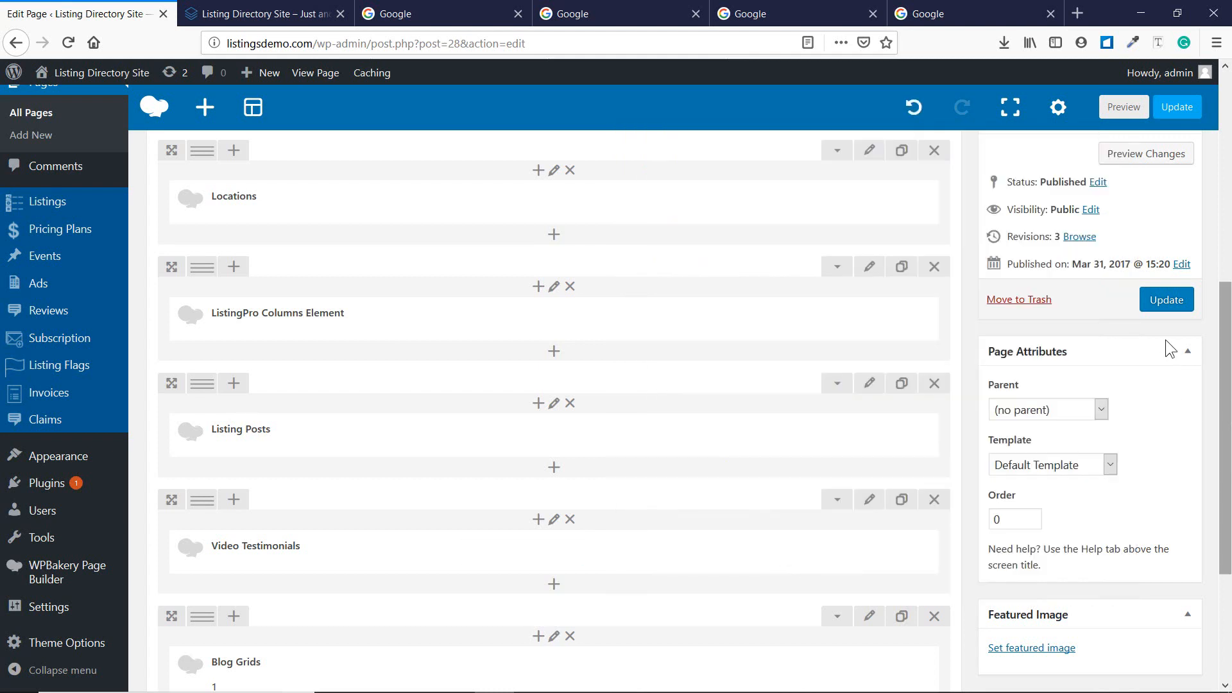
left_click(1166, 304)
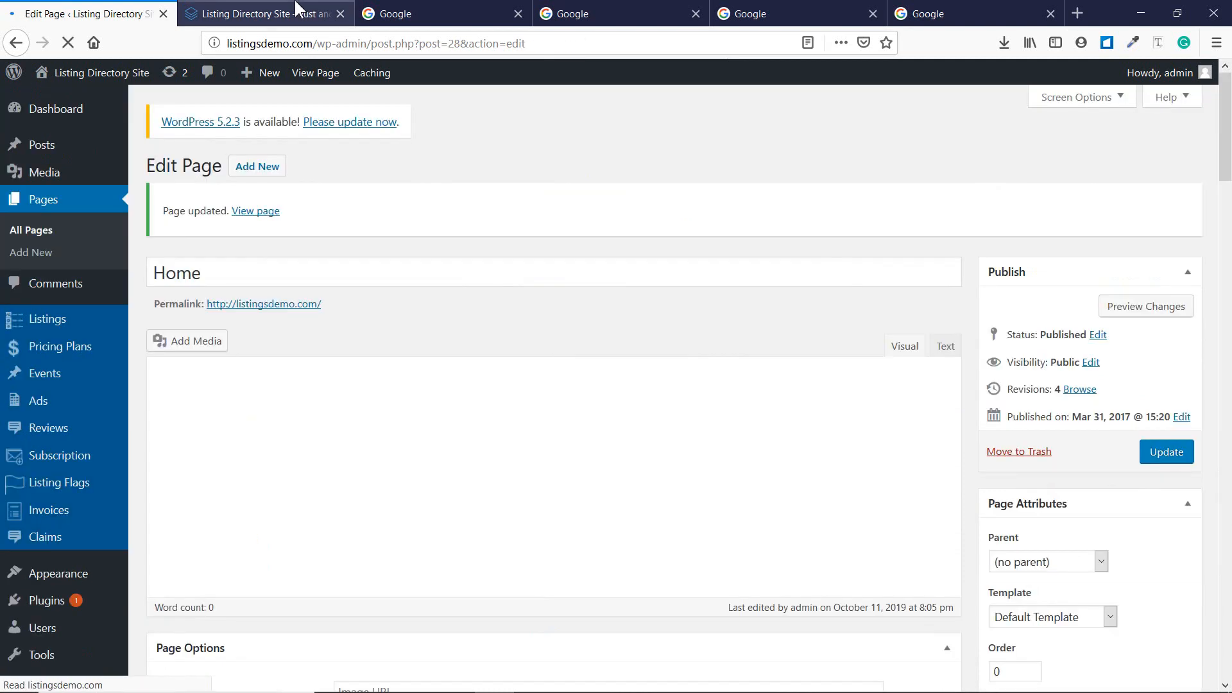
left_click(297, 9)
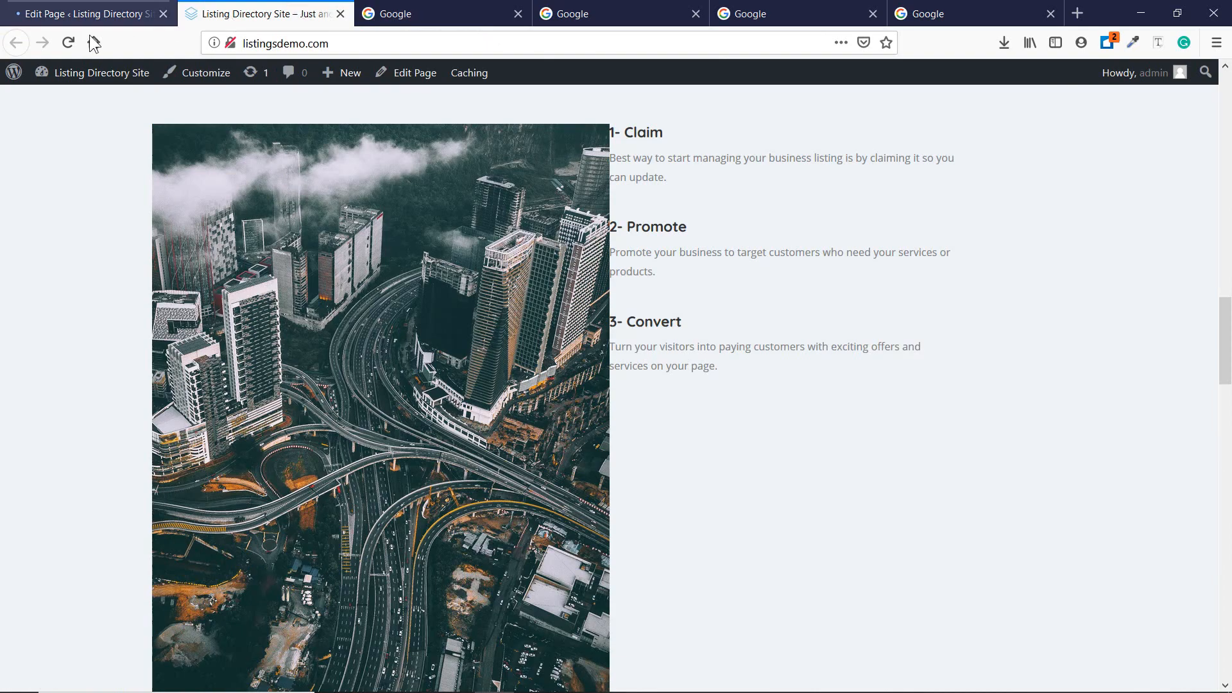
left_click(68, 43)
scroll(609, 267, "down", 7)
scroll(611, 268, "down", 5)
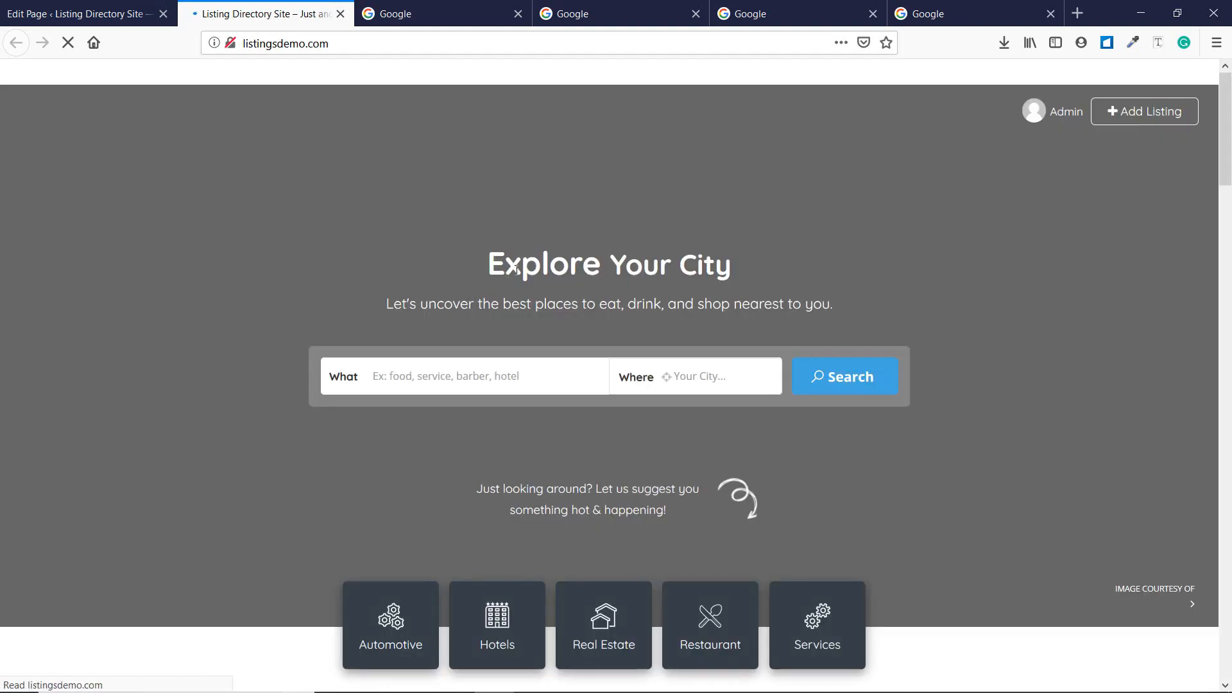
scroll(516, 269, "down", 10)
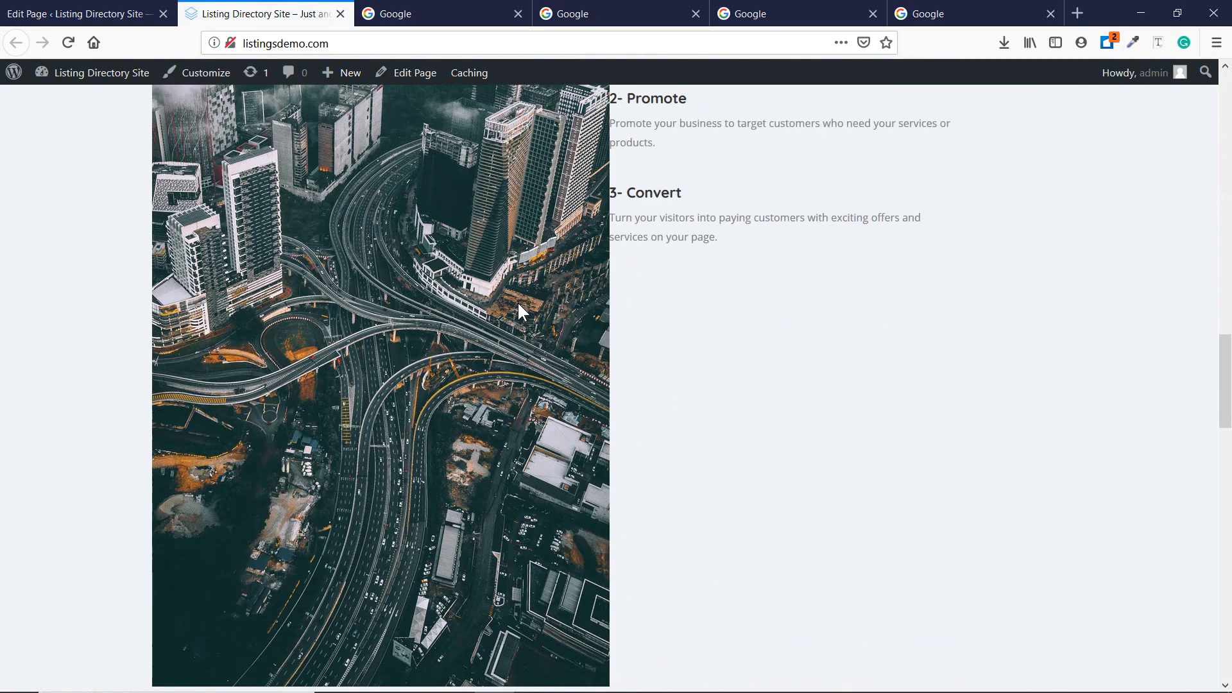
scroll(517, 301, "down", 6)
scroll(461, 297, "up", 1)
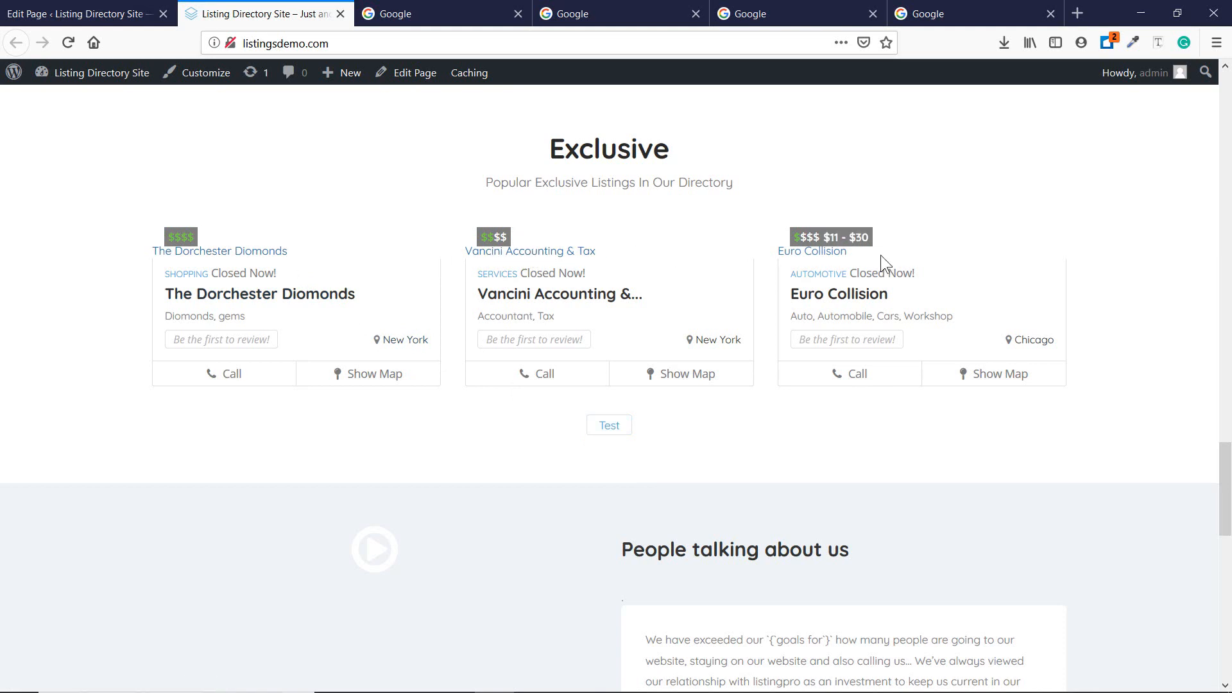
scroll(880, 256, "up", 10)
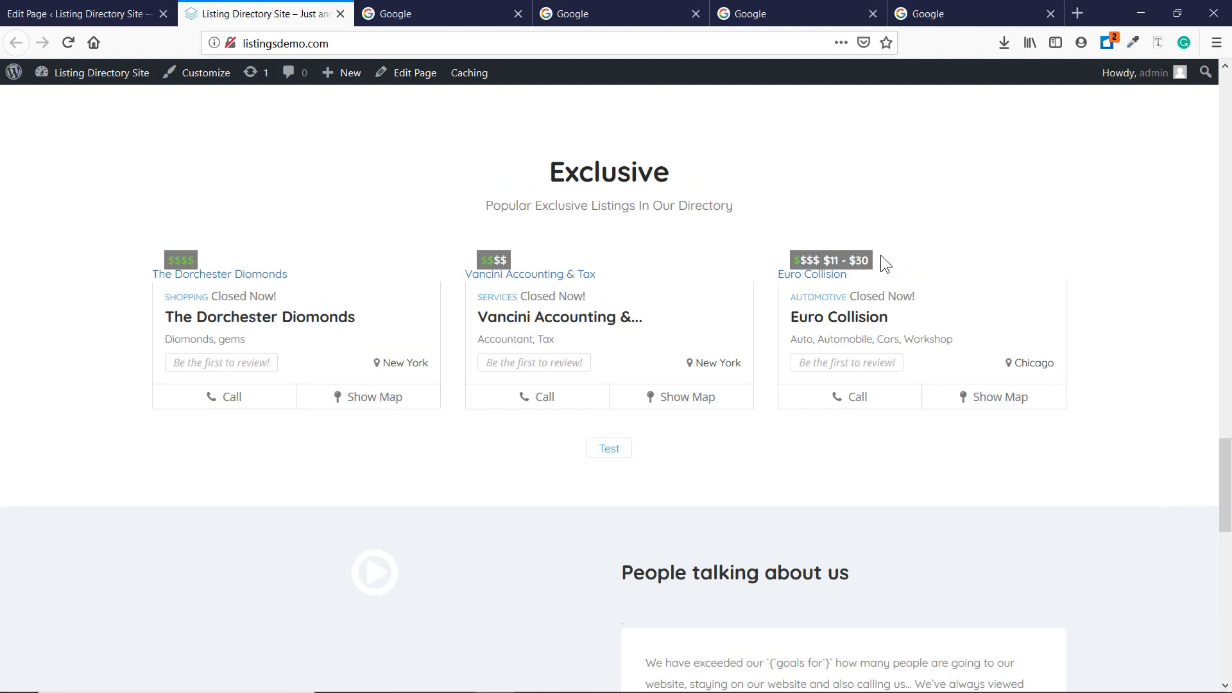
scroll(881, 256, "up", 15)
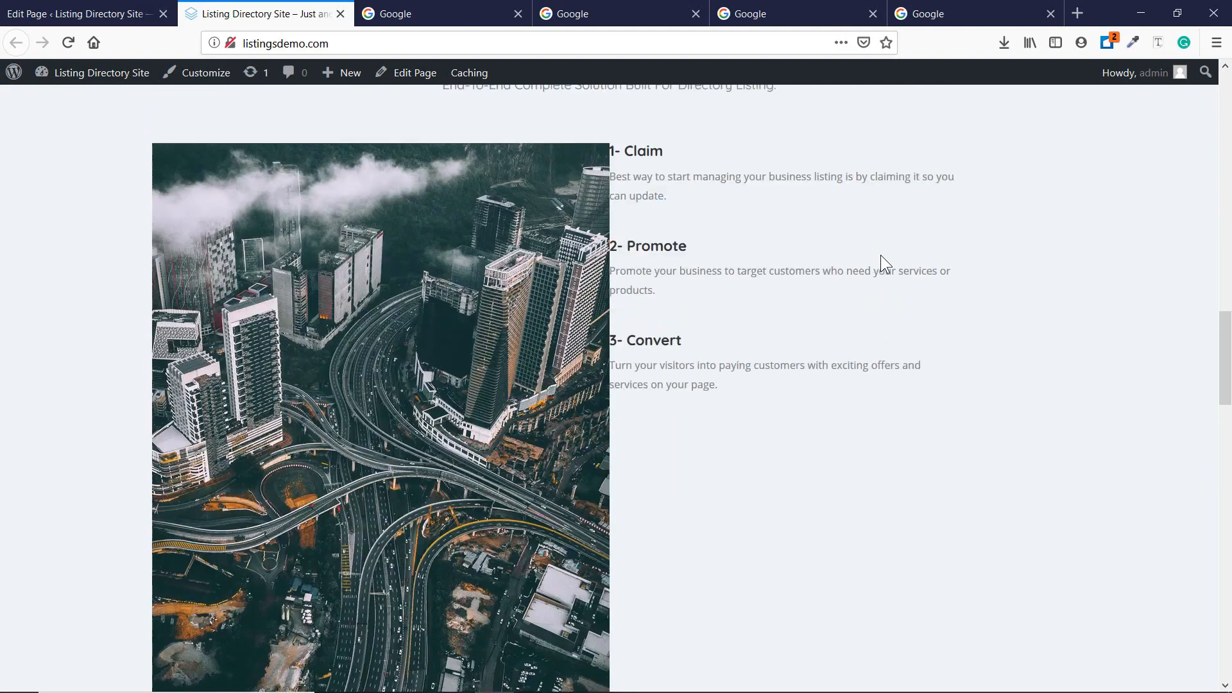
scroll(880, 255, "up", 4)
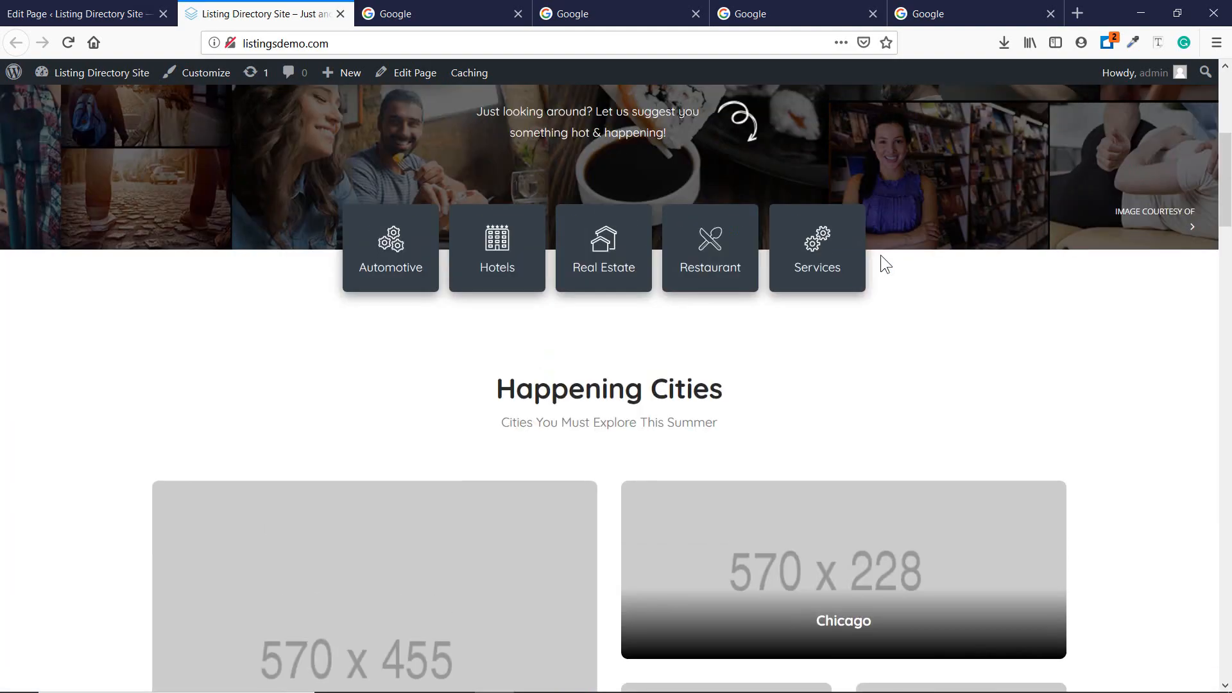
scroll(880, 255, "down", 5)
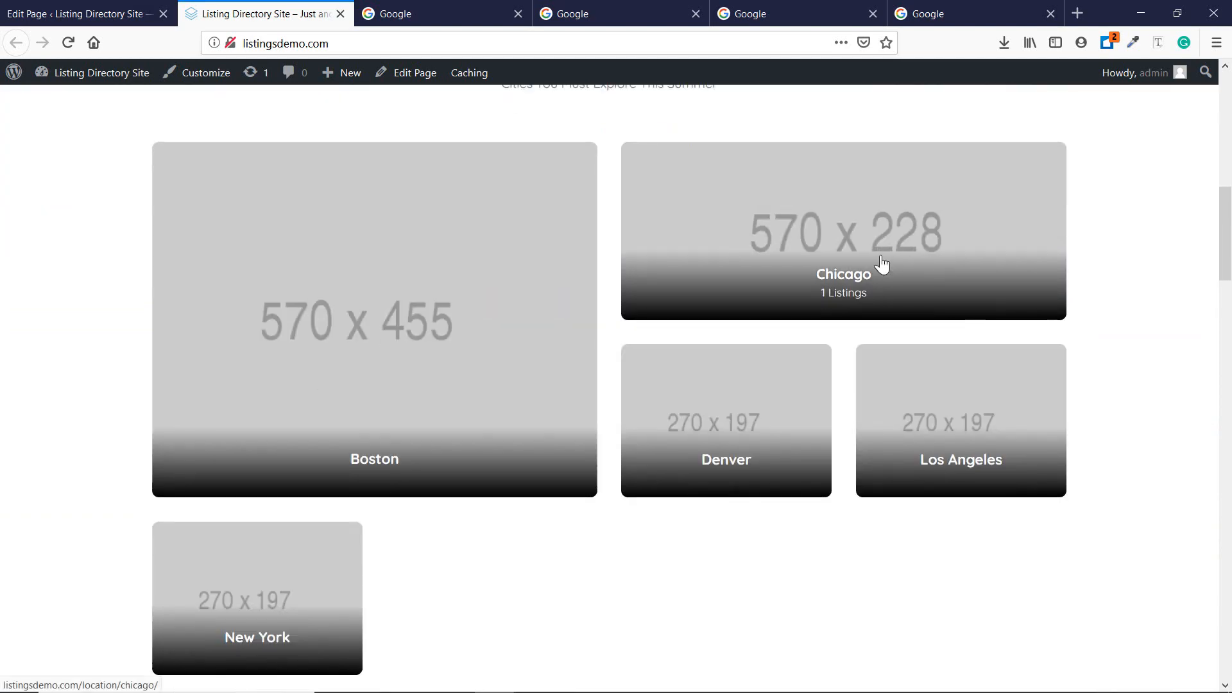
scroll(882, 263, "down", 8)
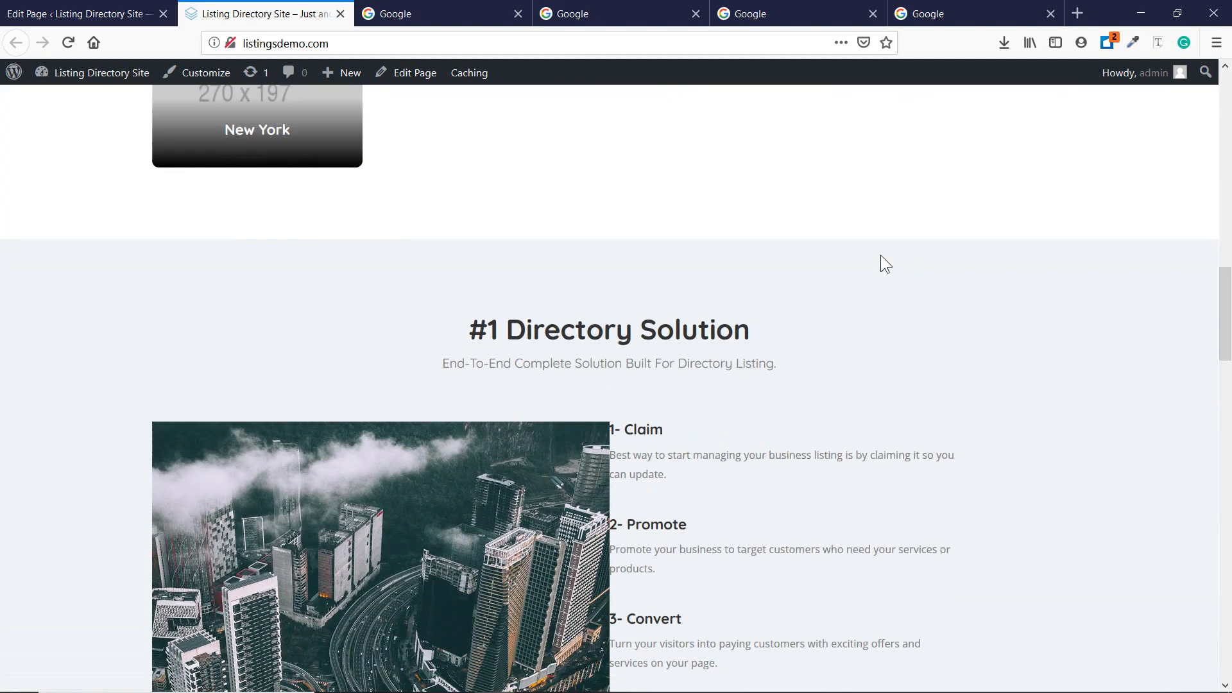
scroll(866, 254, "down", 6)
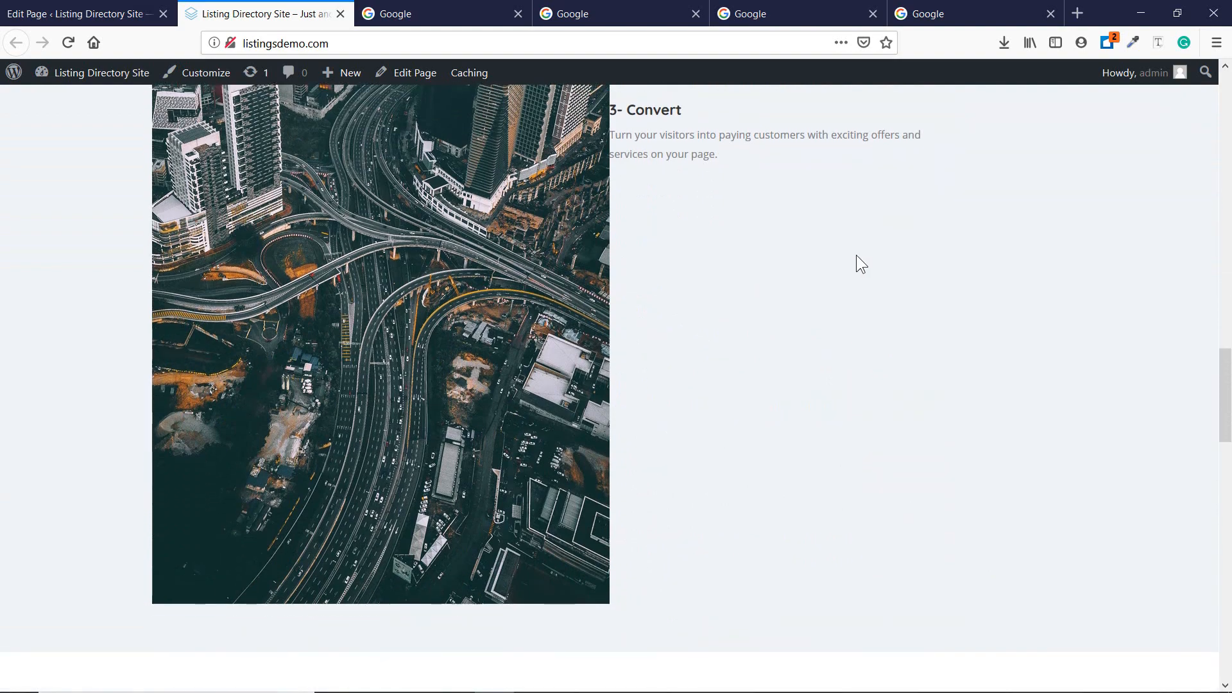
scroll(857, 256, "down", 10)
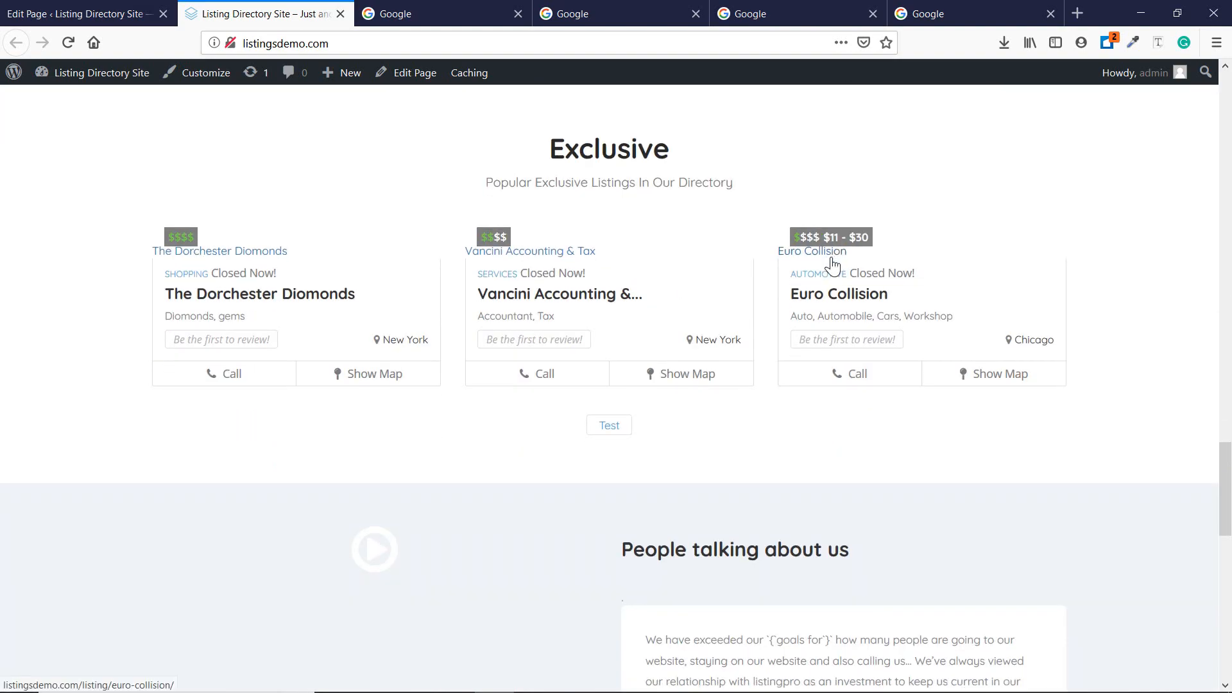
scroll(831, 258, "down", 4)
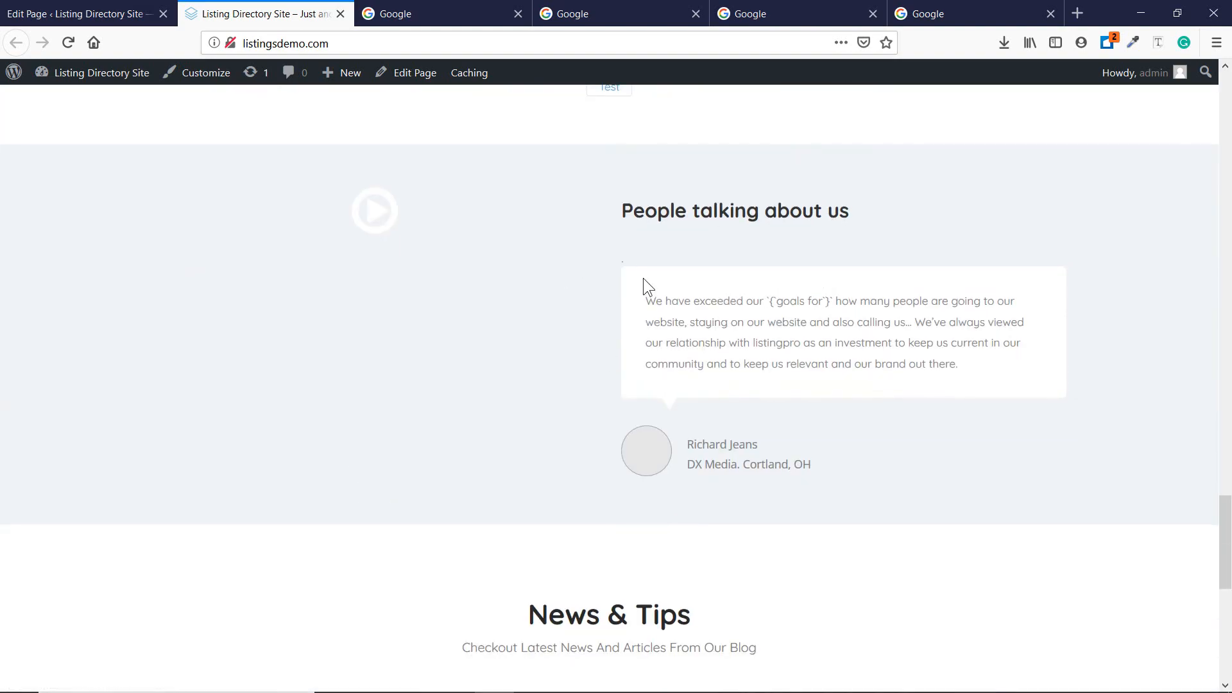
scroll(643, 280, "down", 7)
scroll(655, 321, "down", 2)
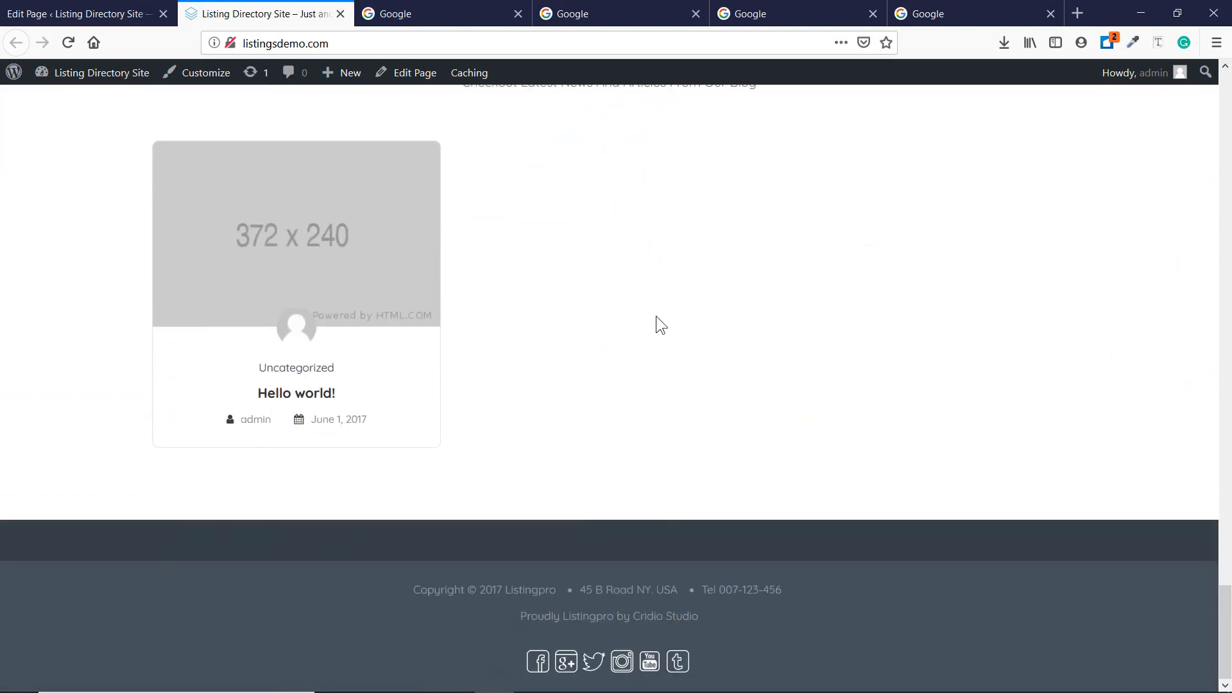
scroll(624, 308, "up", 10)
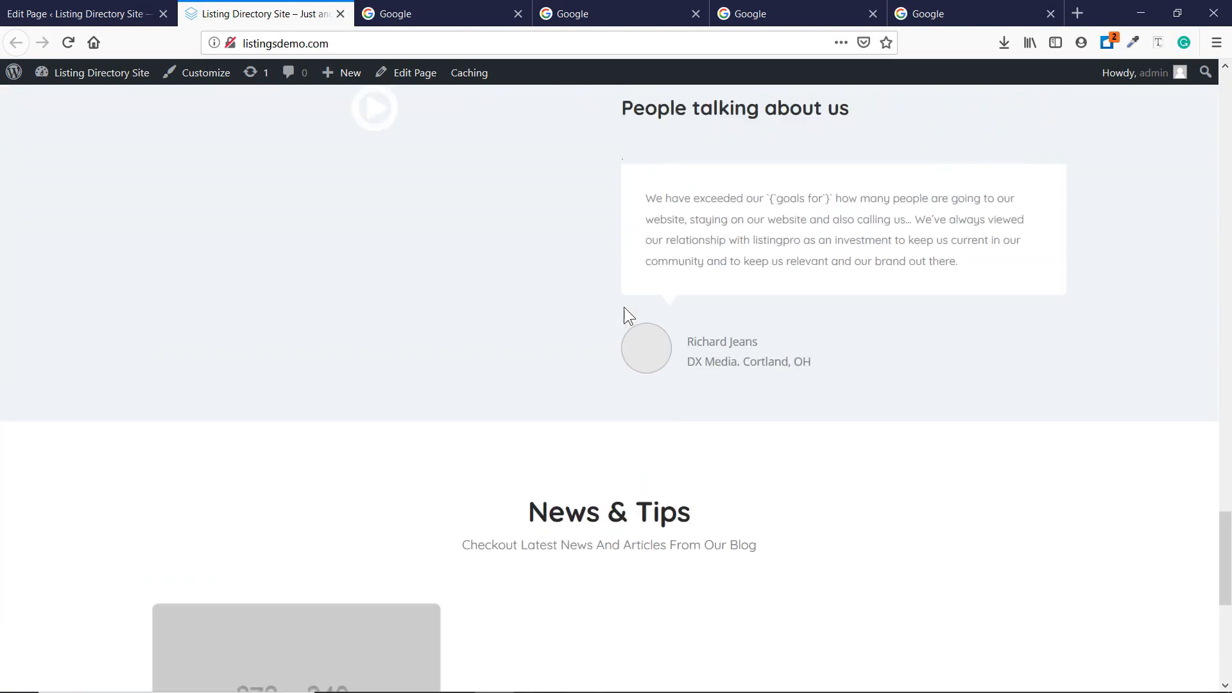
scroll(626, 314, "up", 6)
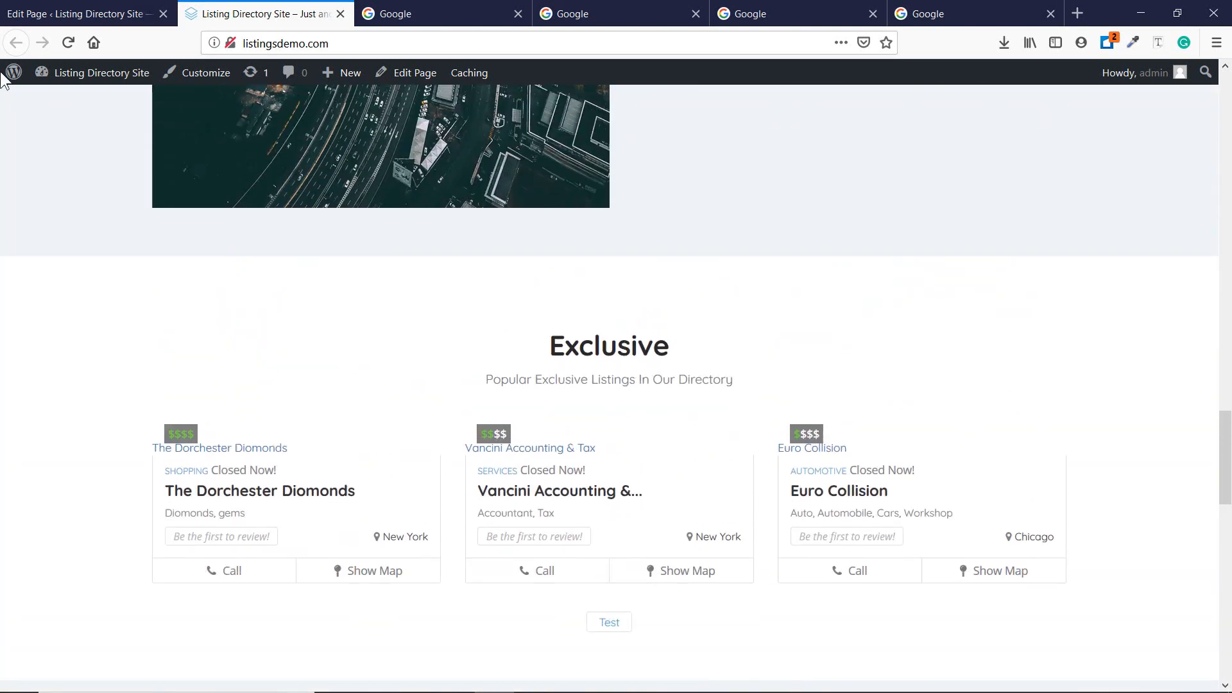
left_click(46, 12)
scroll(567, 364, "down", 10)
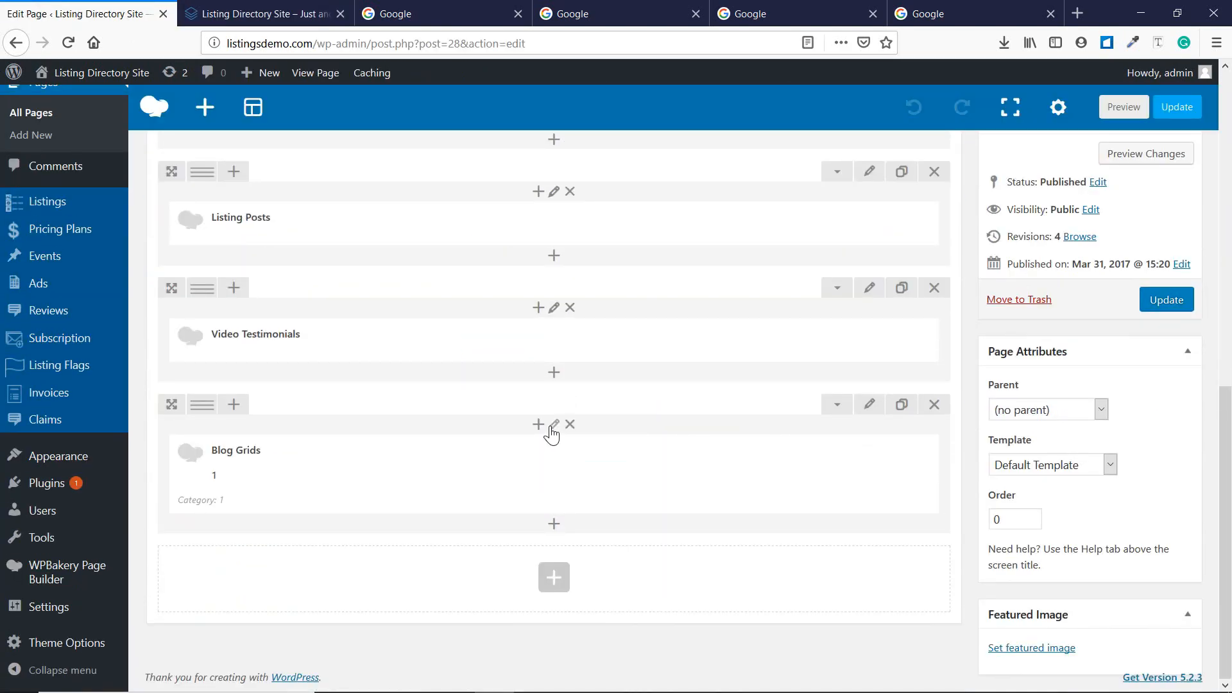
mouse_move(517, 473)
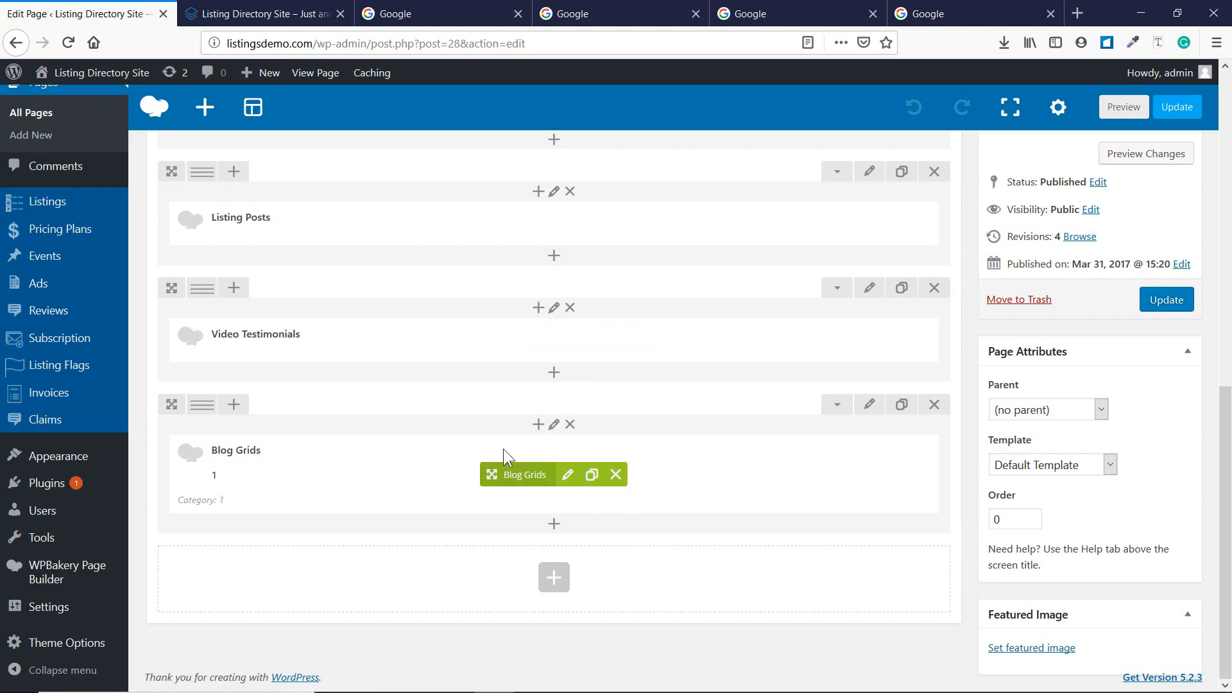
left_click(552, 582)
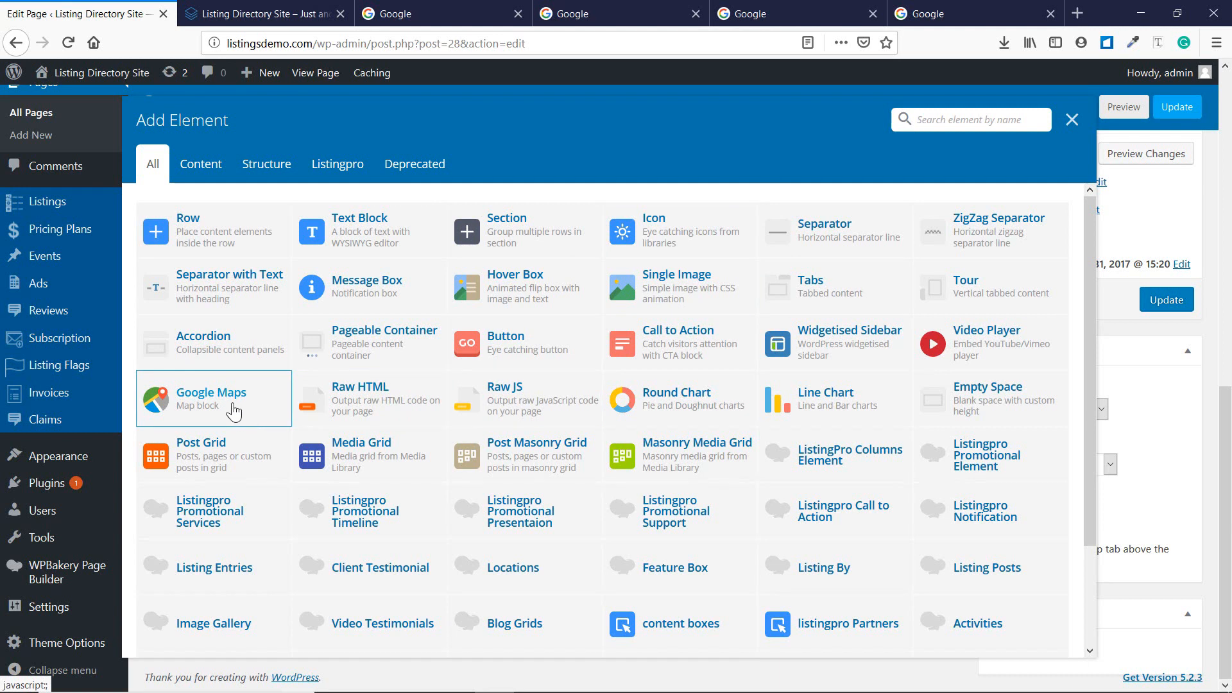
scroll(231, 513, "down", 3)
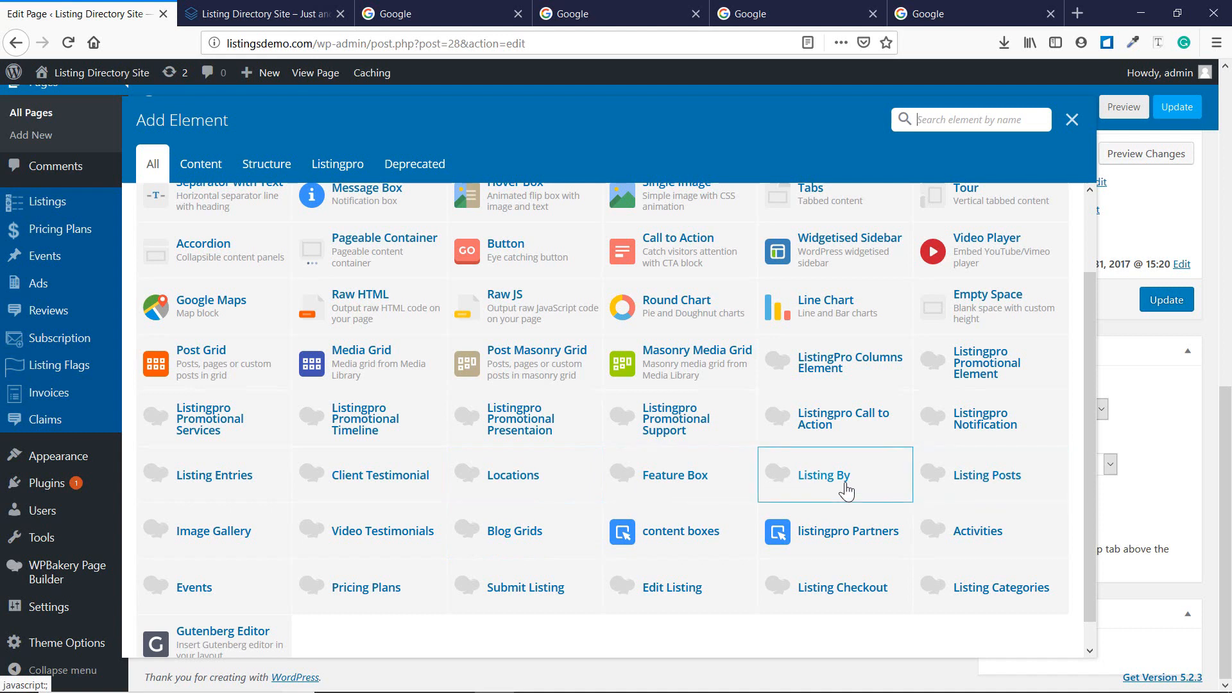
scroll(742, 413, "up", 2)
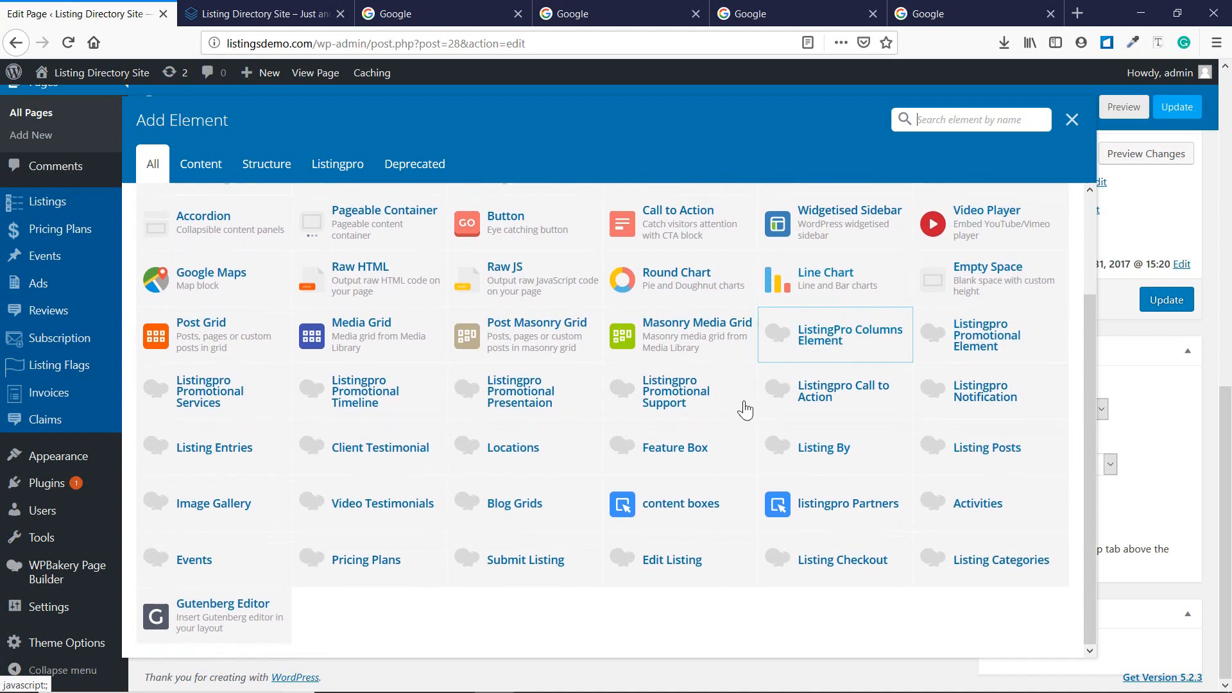
scroll(742, 417, "up", 1)
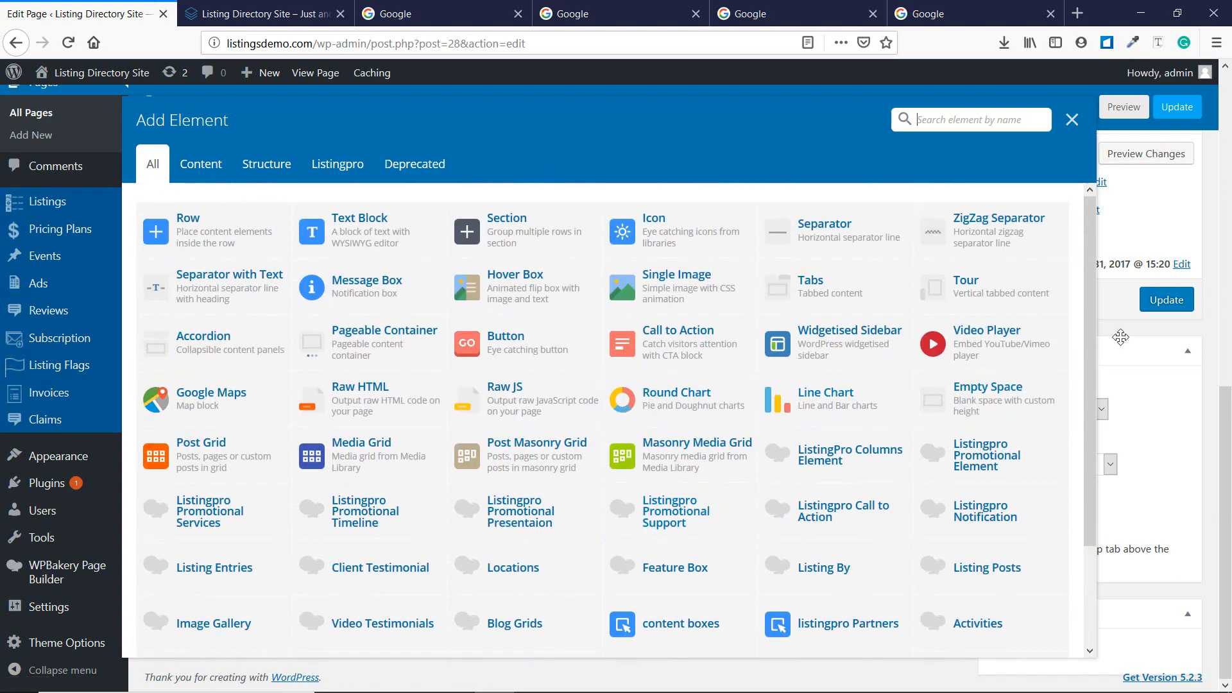
left_click(1072, 119)
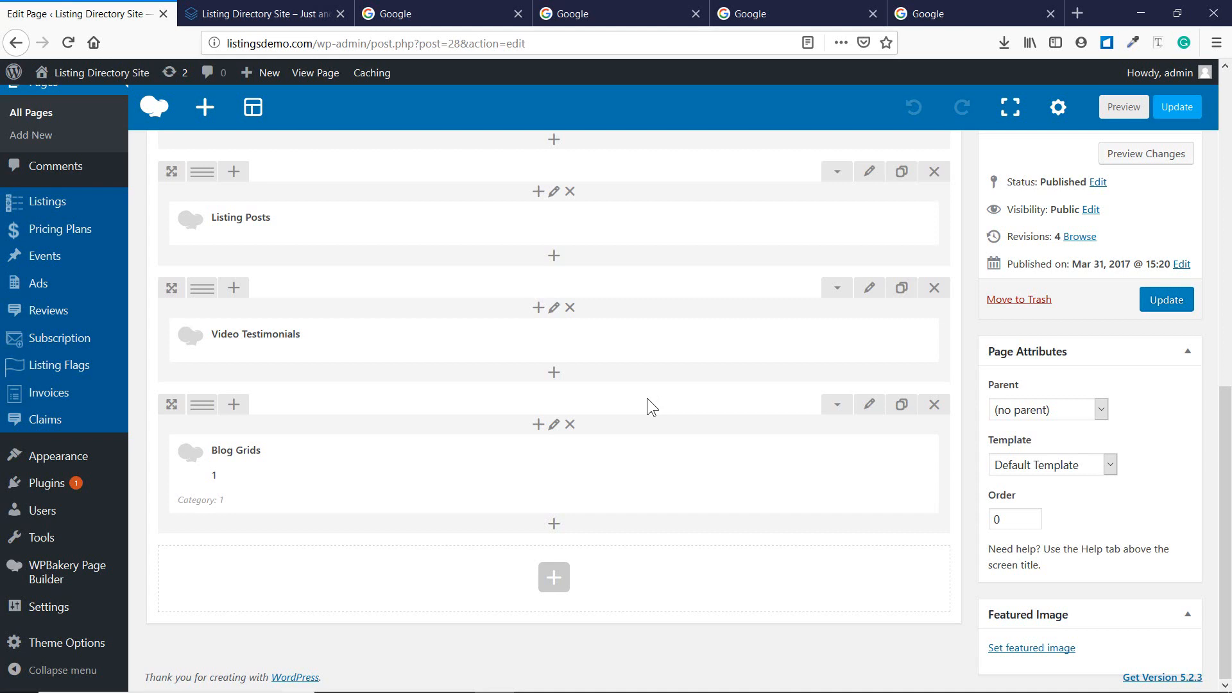
mouse_move(537, 338)
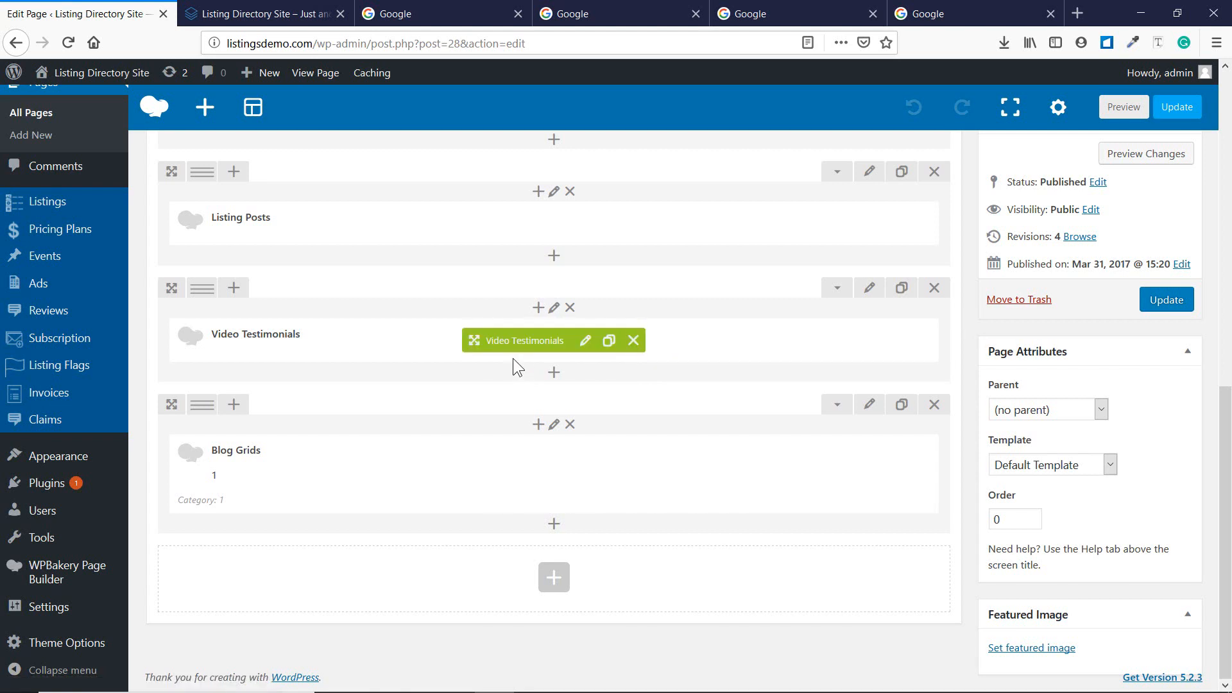
scroll(513, 358, "up", 15)
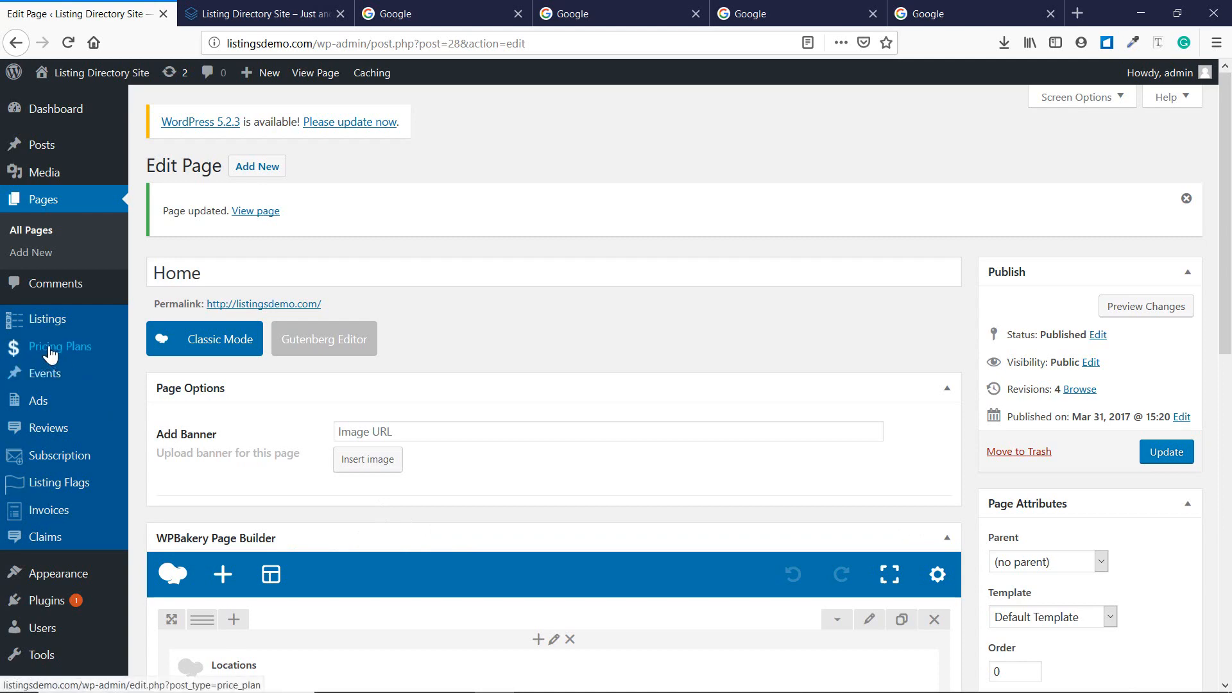
left_click(552, 675)
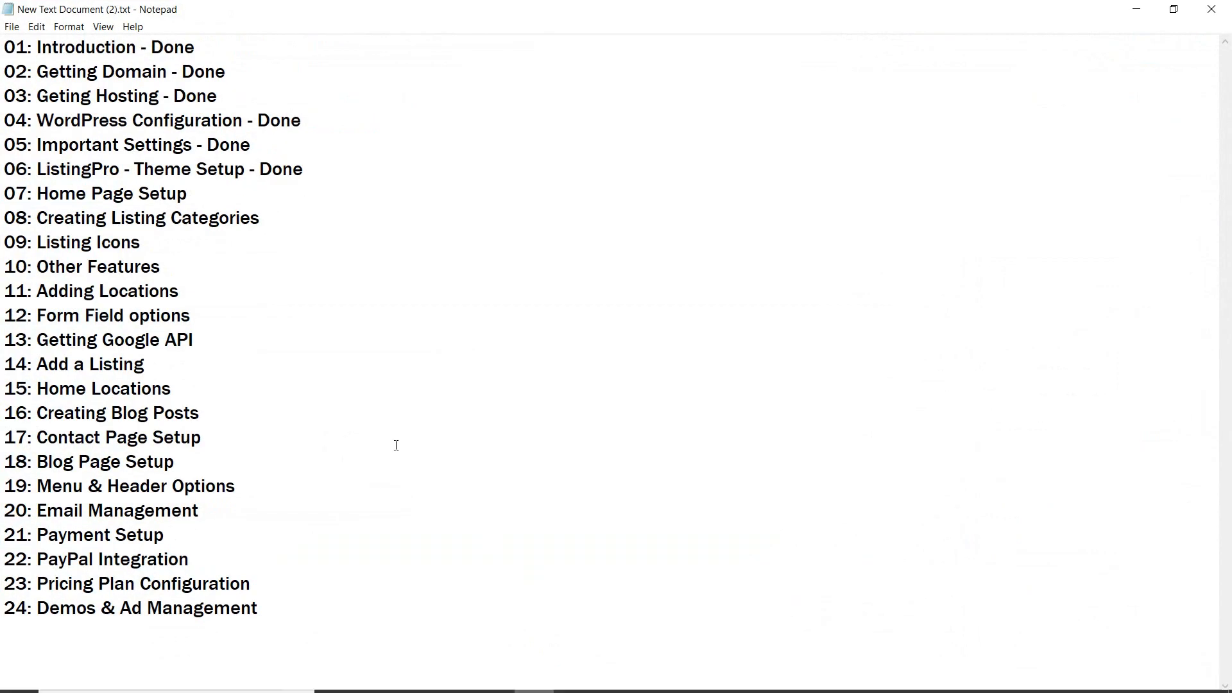
Append '- Home' to line 07 'Home Page Setup' in Notepad.
left_click(224, 194)
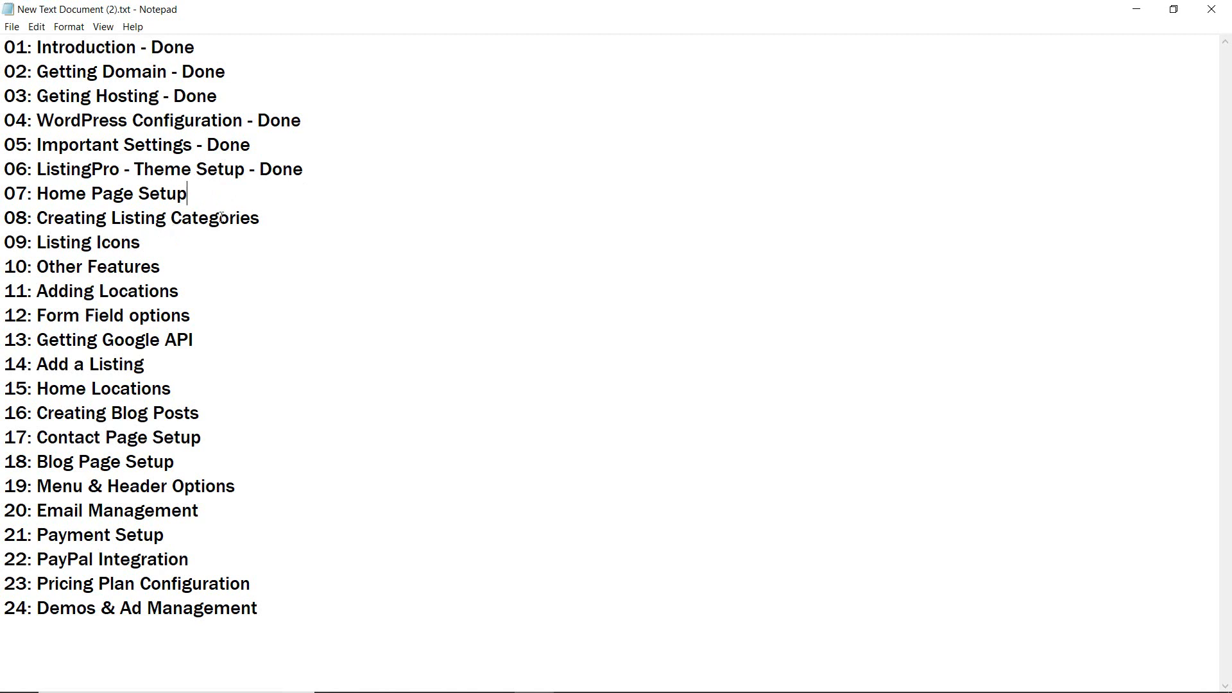
type("- Home")
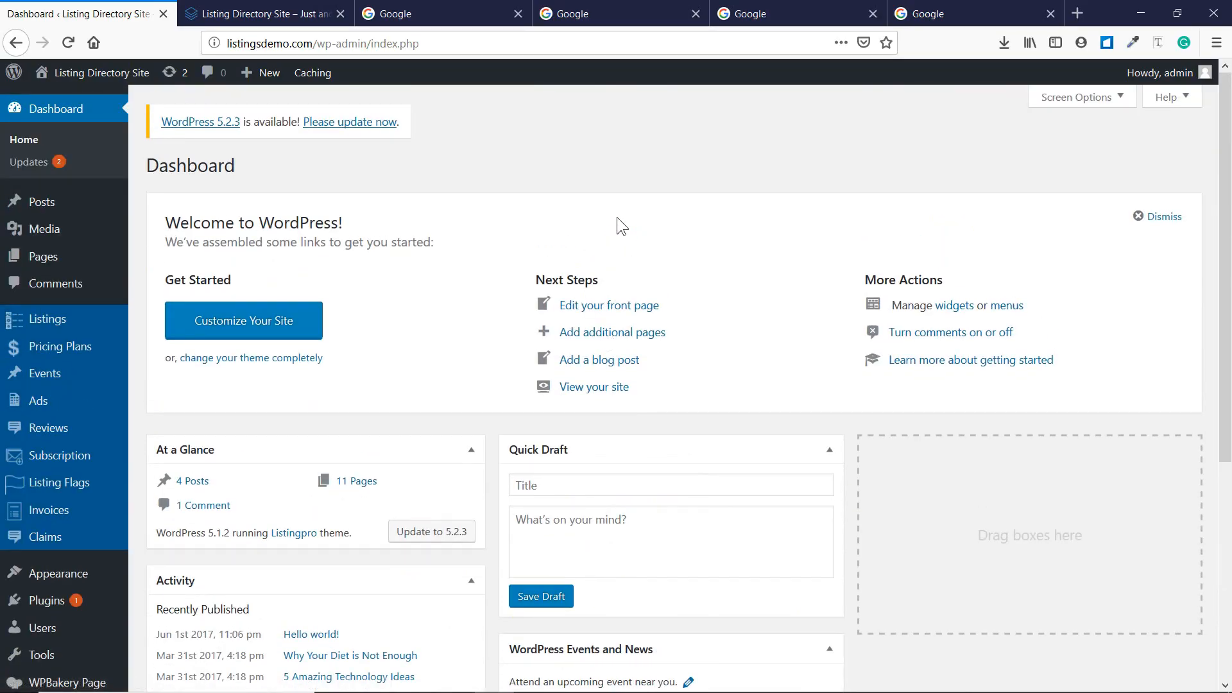
Open Listings > Categories and view the Parent Category dropdown choices.
mouse_move(47, 320)
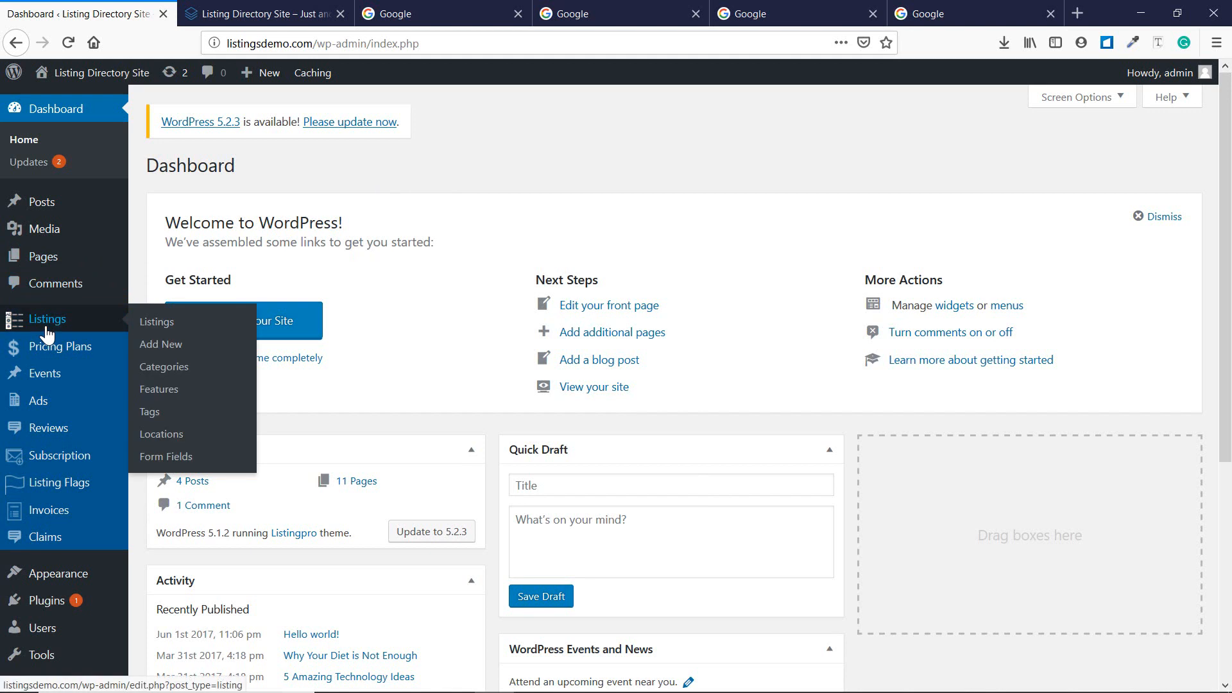
left_click(195, 369)
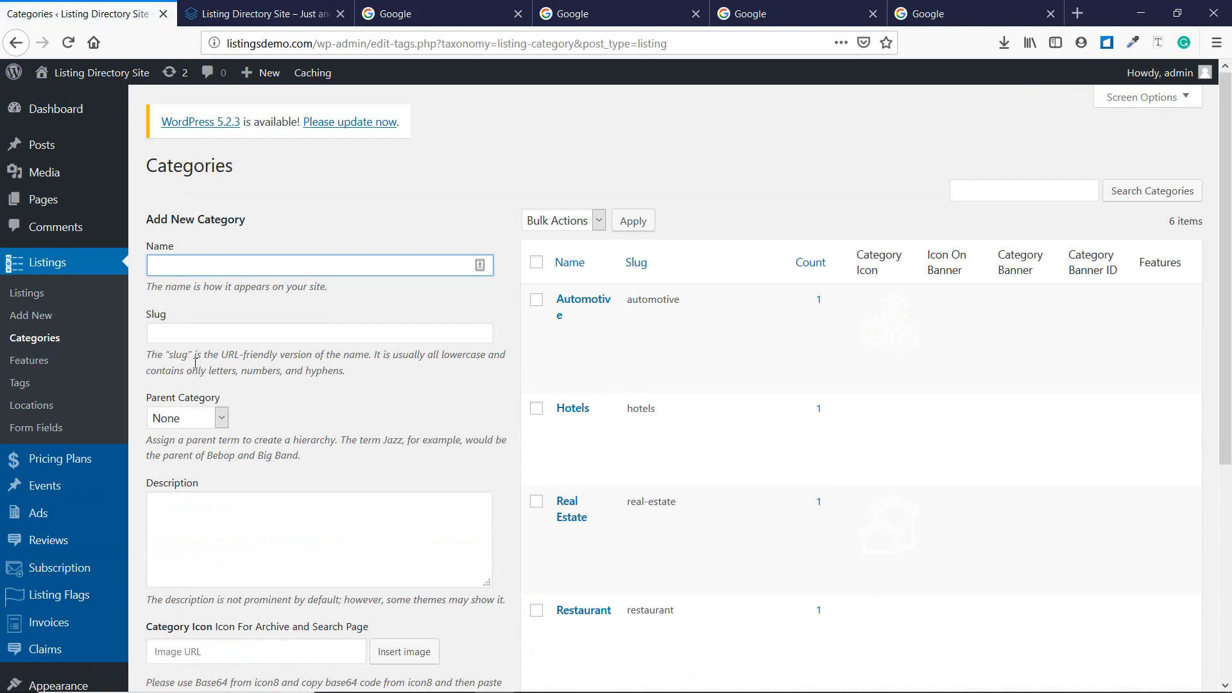
scroll(195, 363, "down", 2)
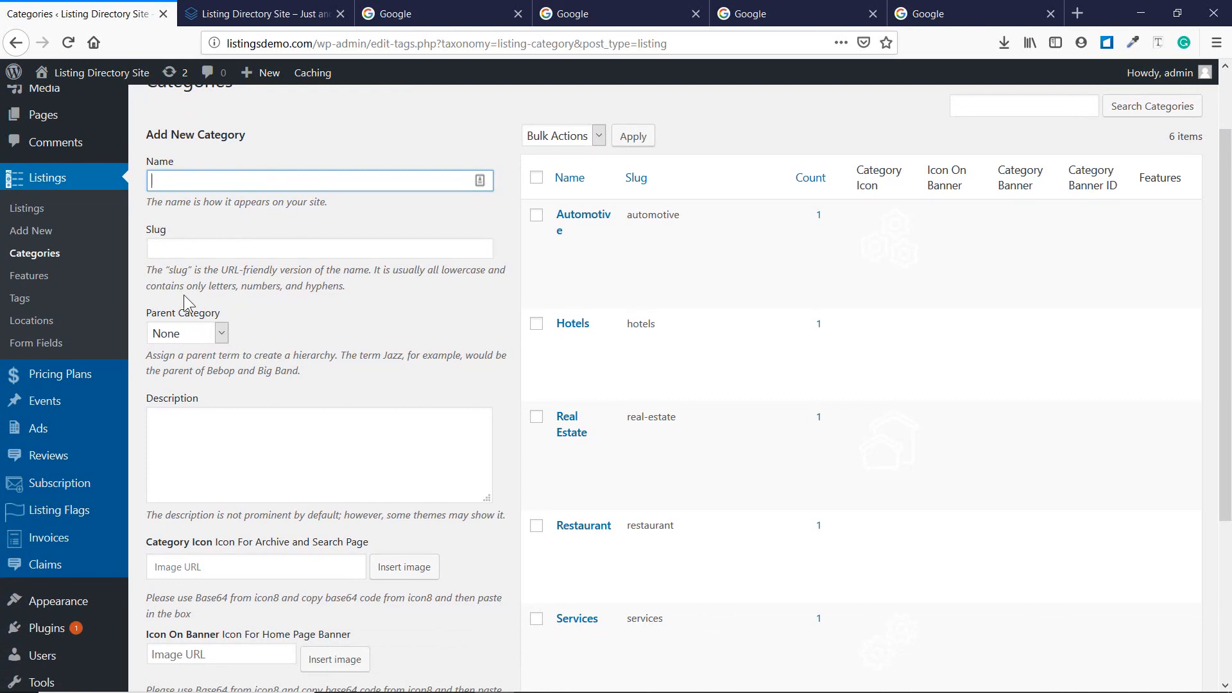
left_click(202, 337)
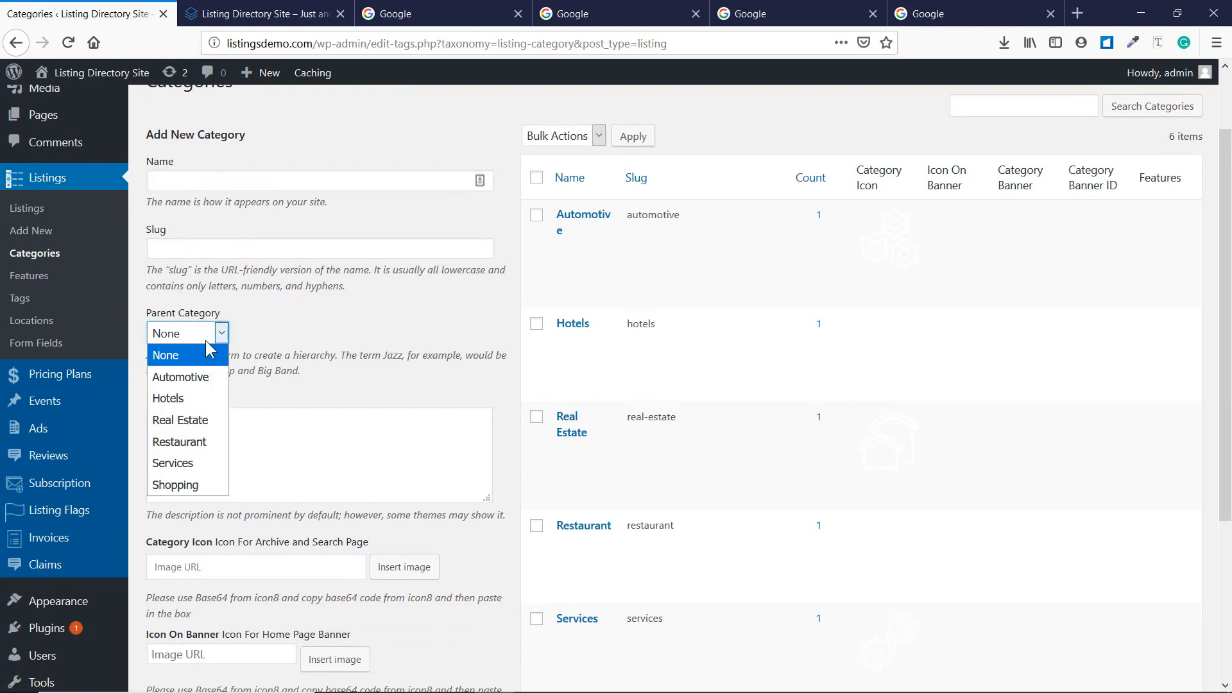
left_click(225, 334)
scroll(278, 333, "down", 4)
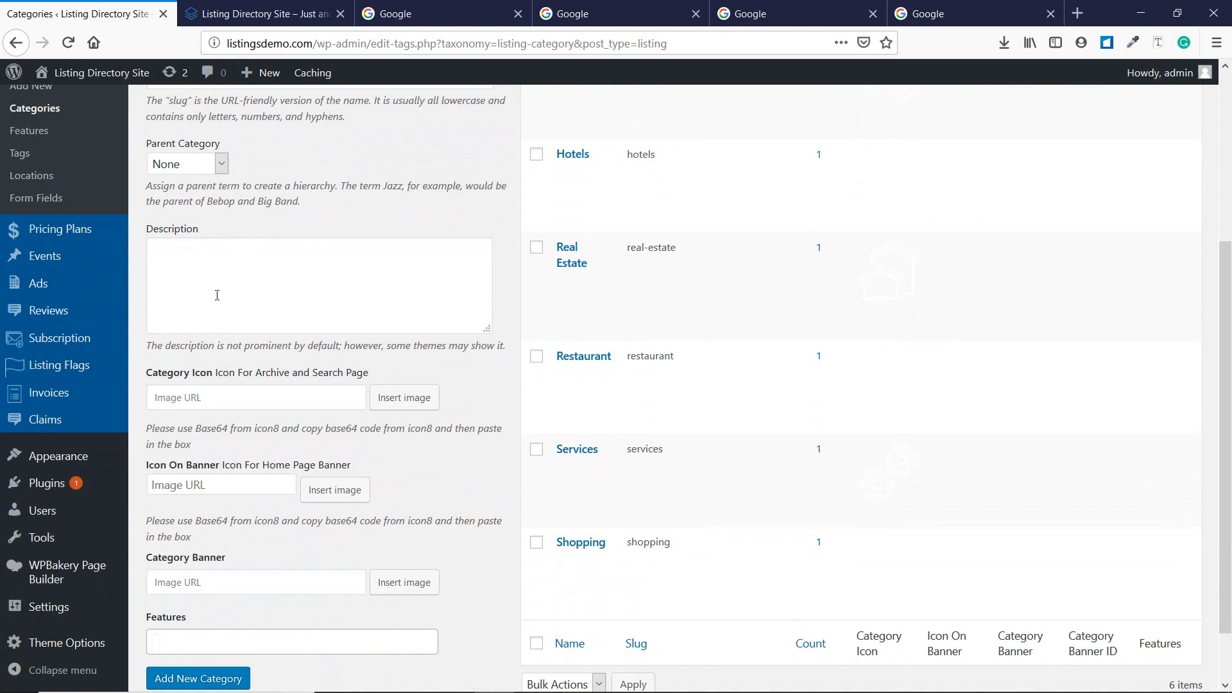
left_click(247, 403)
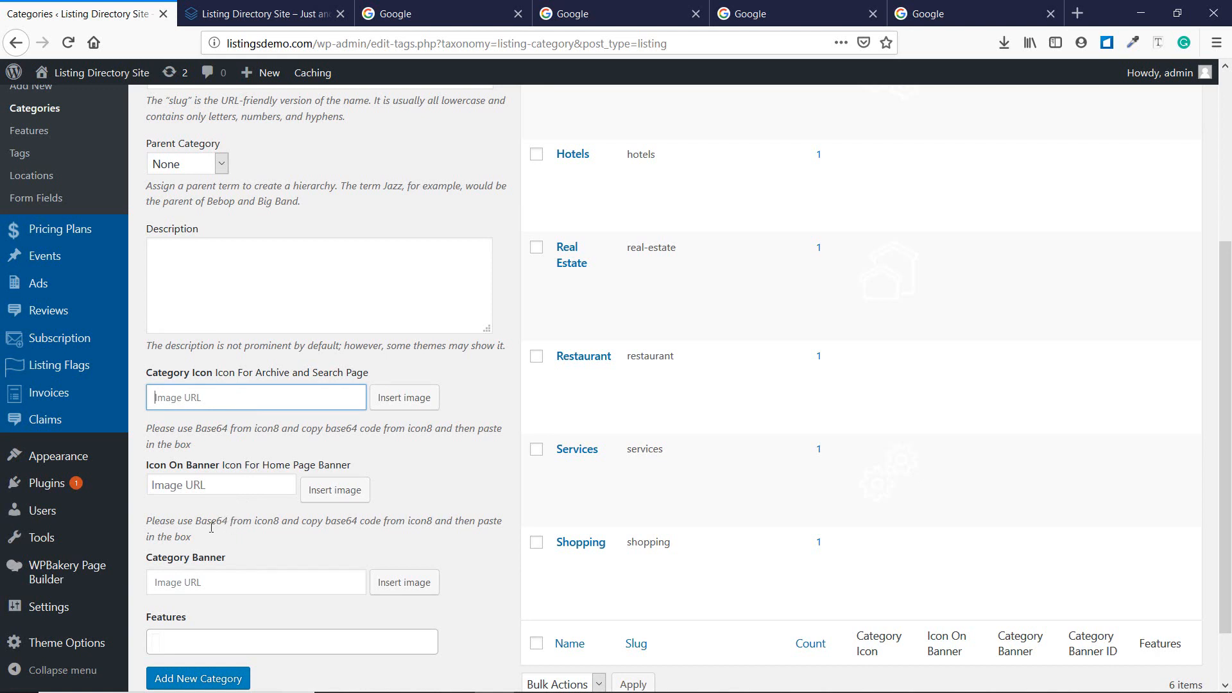
scroll(201, 526, "down", 2)
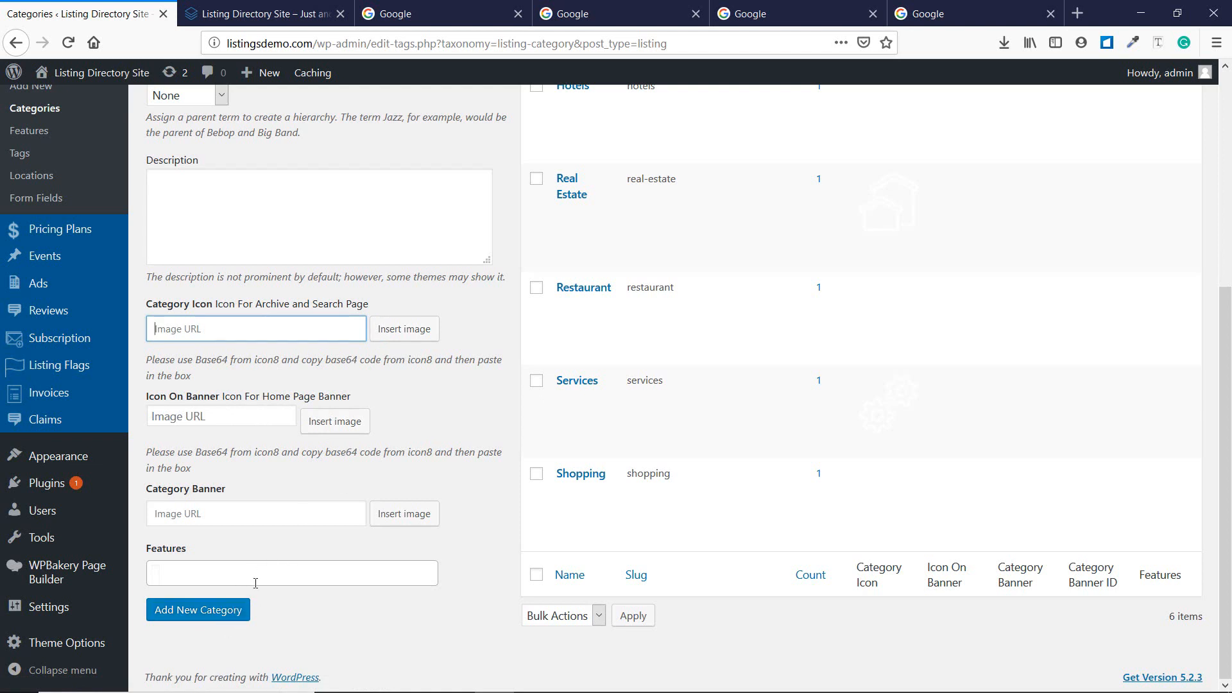
scroll(440, 512, "up", 4)
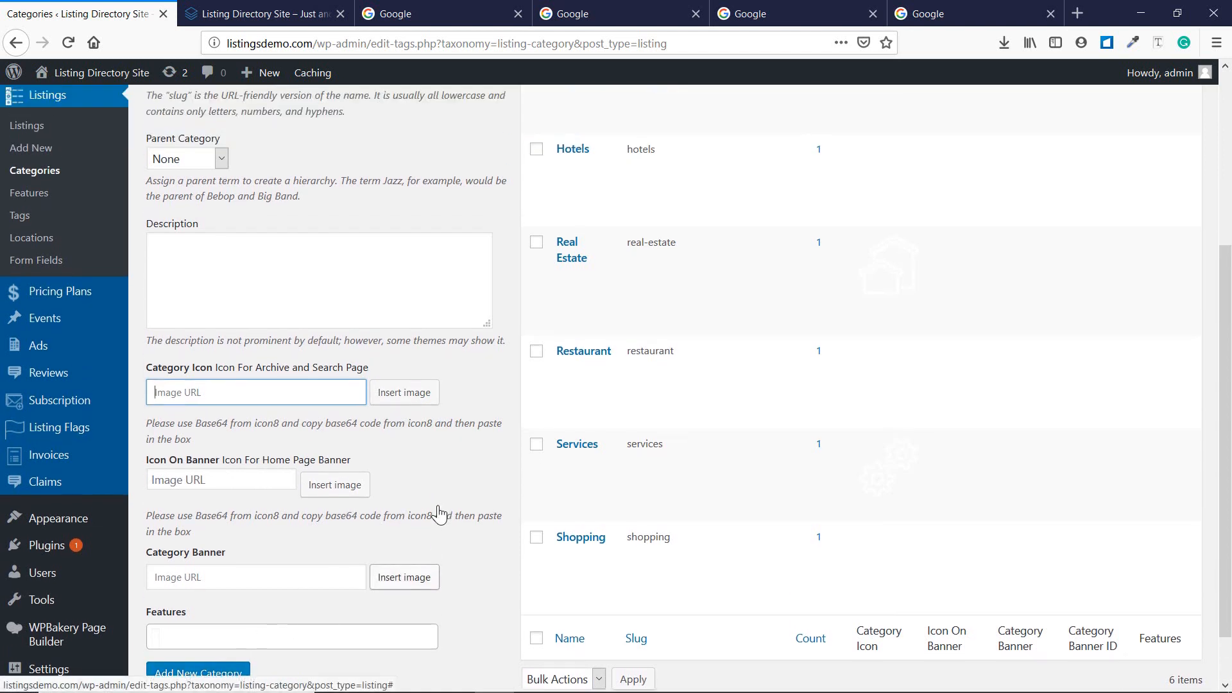
scroll(617, 283, "down", 4)
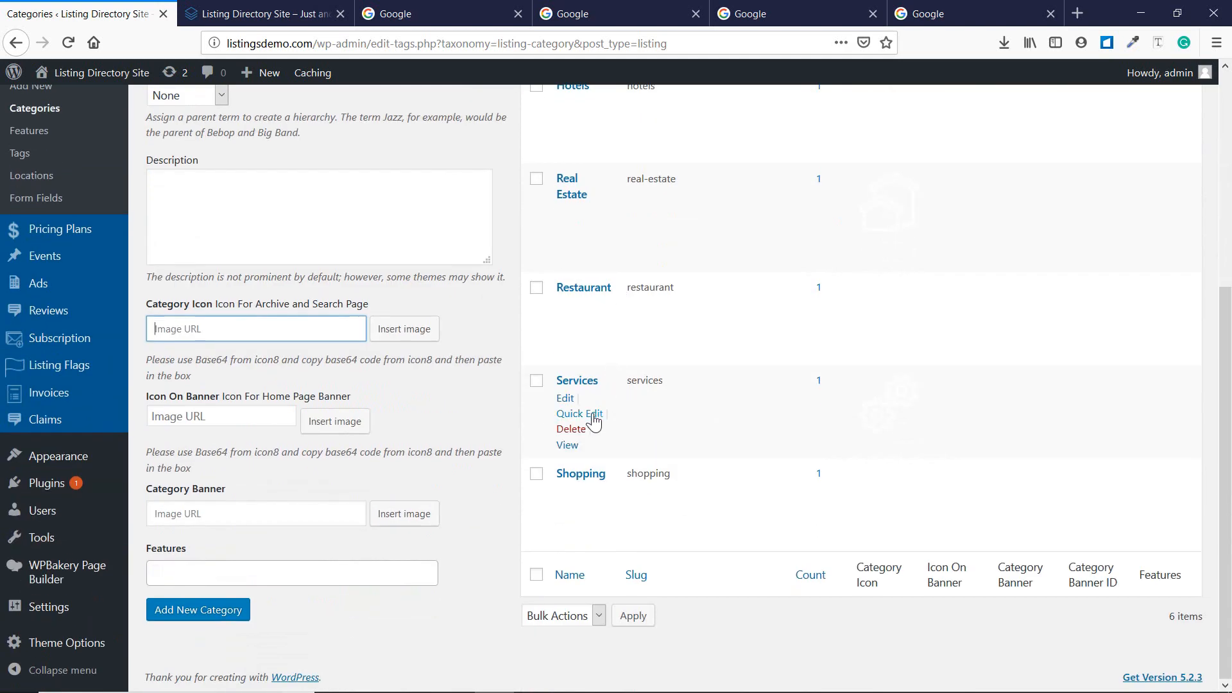
Open the Restaurant category's Edit Category page and review its fields.
left_click(566, 306)
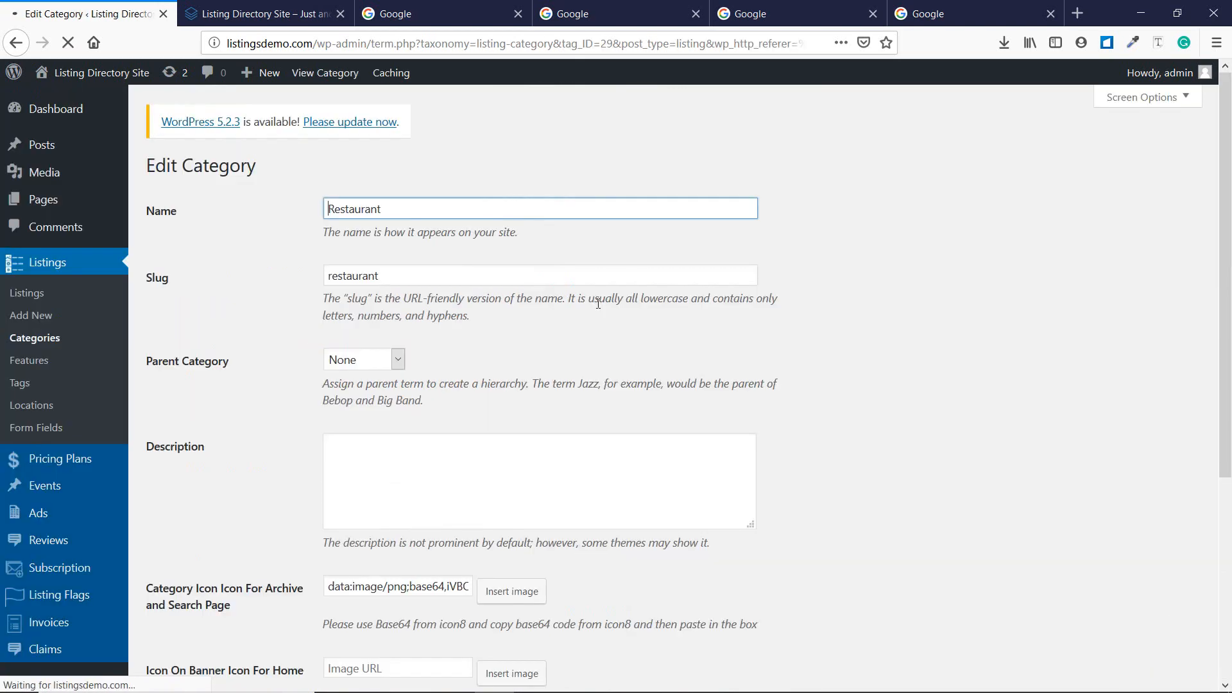
scroll(391, 320, "down", 4)
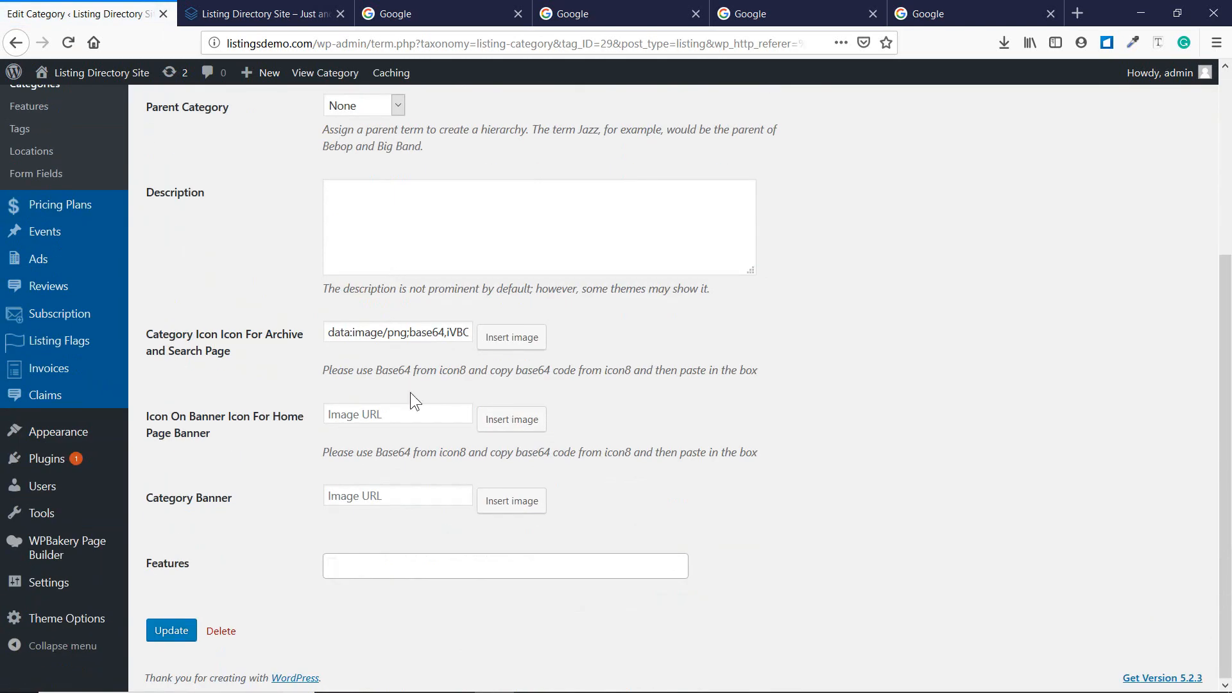
scroll(411, 392, "up", 4)
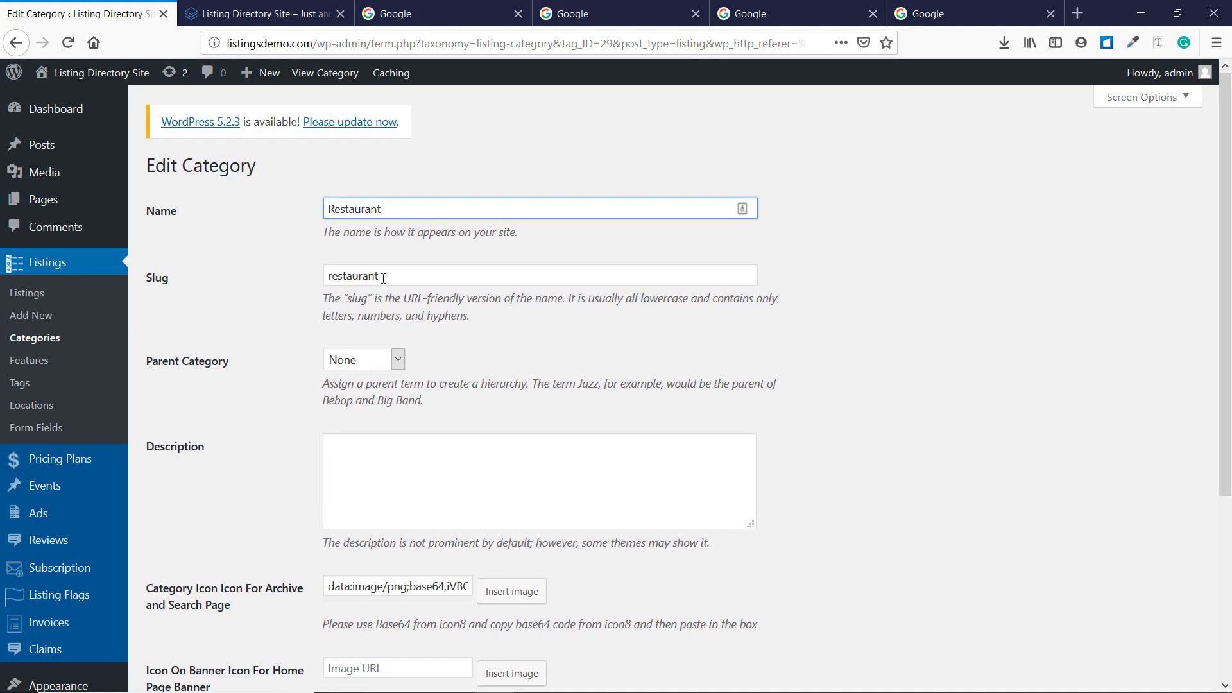
scroll(383, 278, "down", 2)
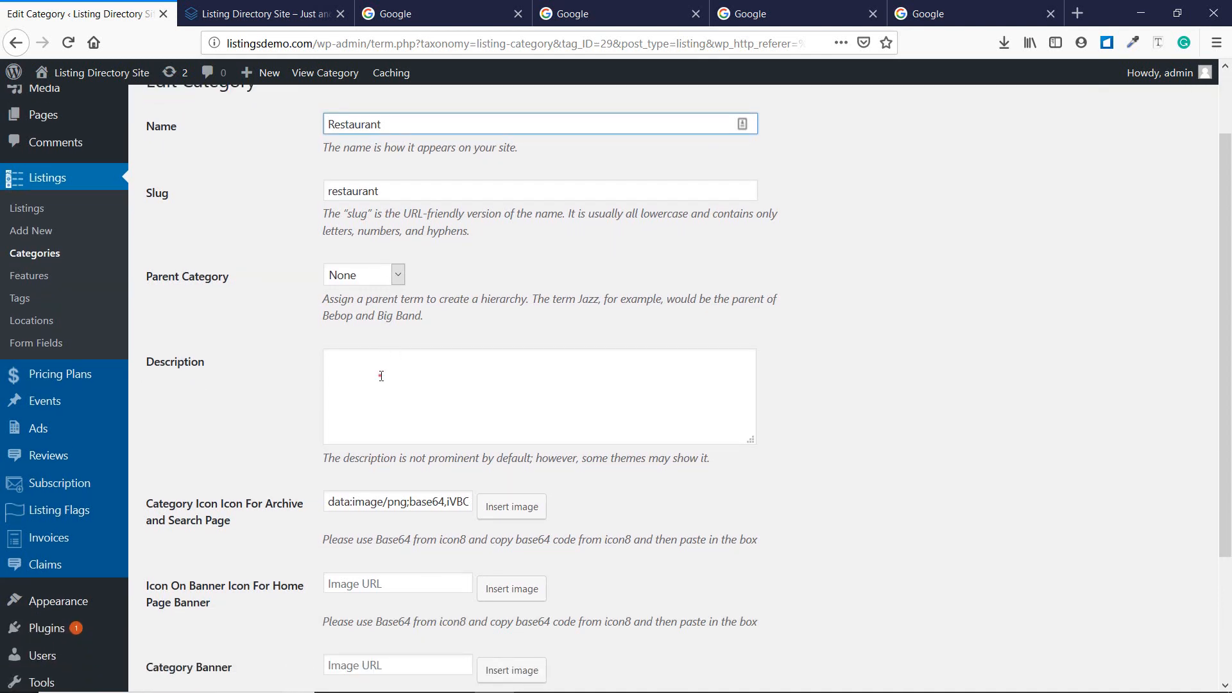
left_click(381, 376)
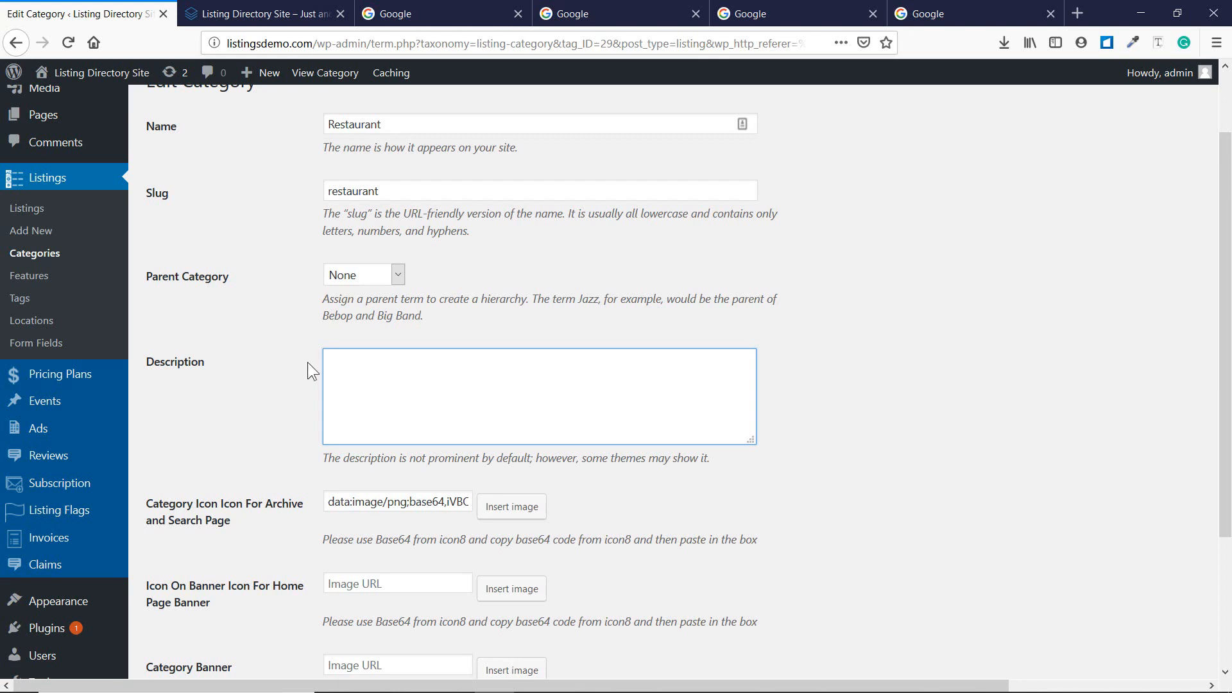
scroll(307, 362, "down", 4)
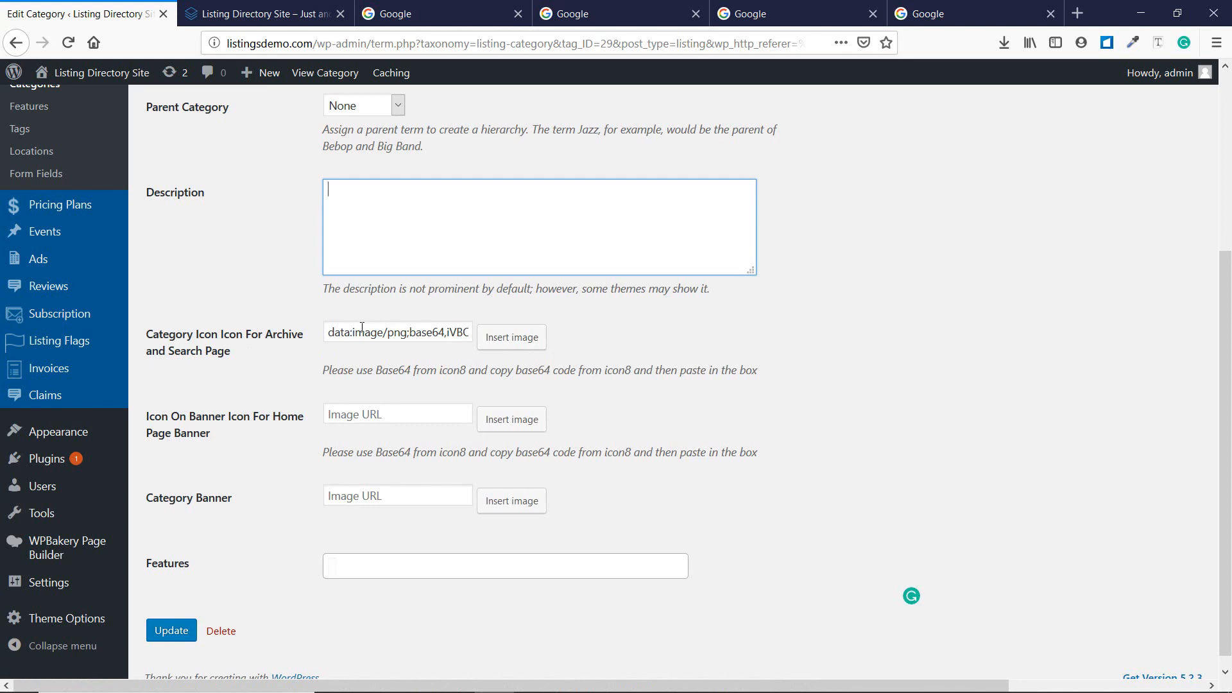
Inspect the Restaurant icon's base64 value and close the media picker unchanged.
left_click_drag(352, 333, 510, 333)
left_click(415, 375)
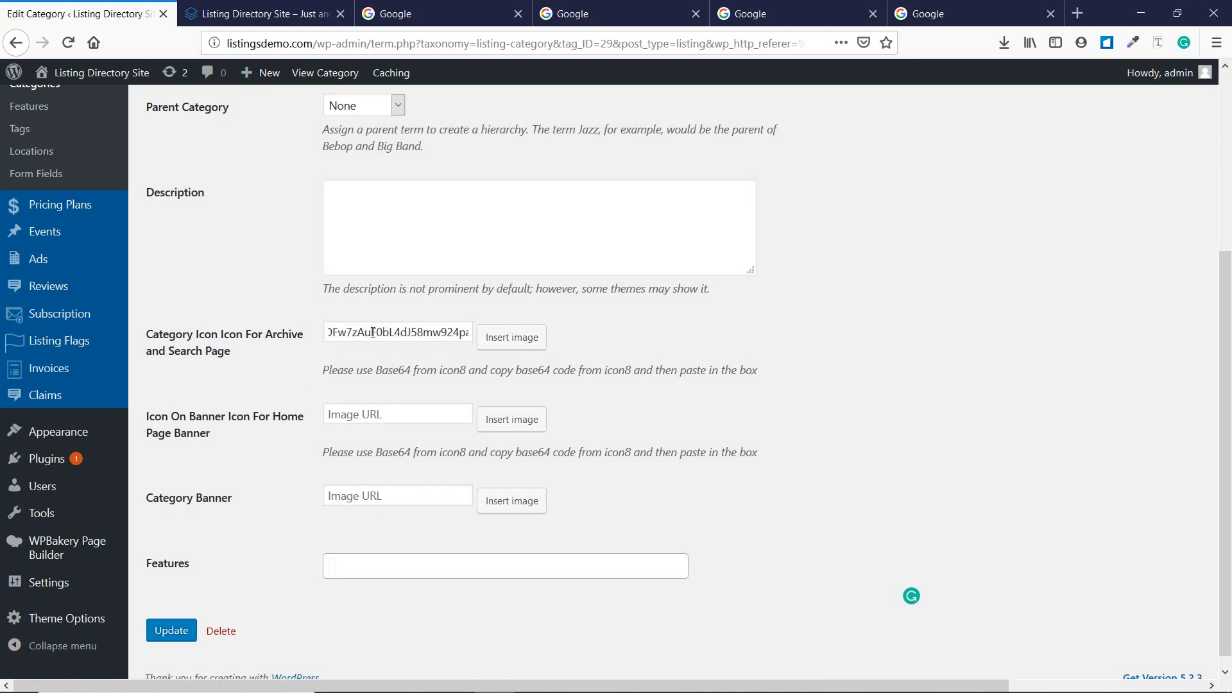
left_click(520, 346)
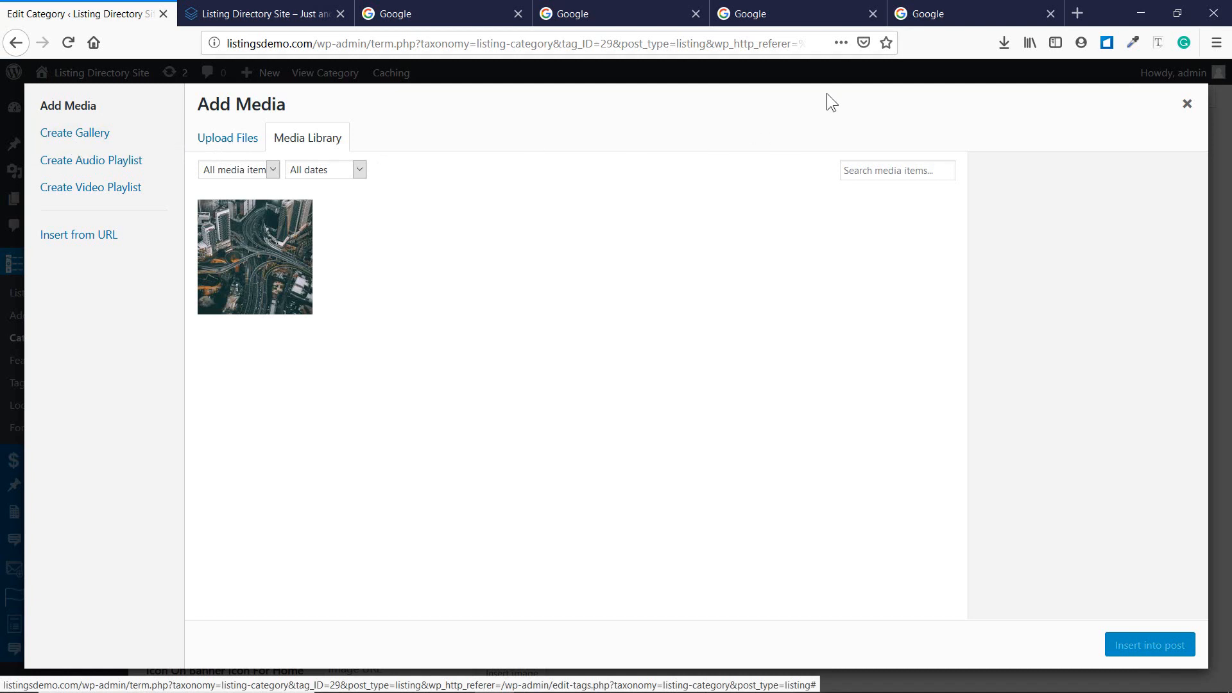
left_click(1188, 105)
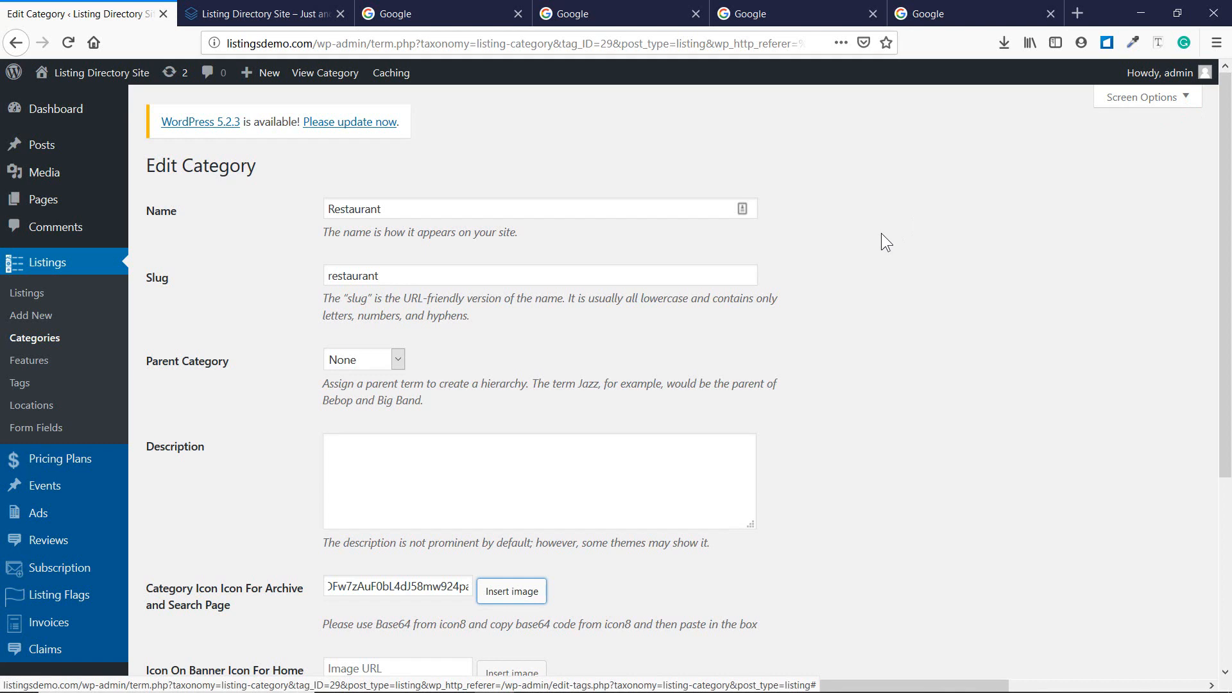
Search Google for 'free icons'.
left_click(629, 12)
type("f")
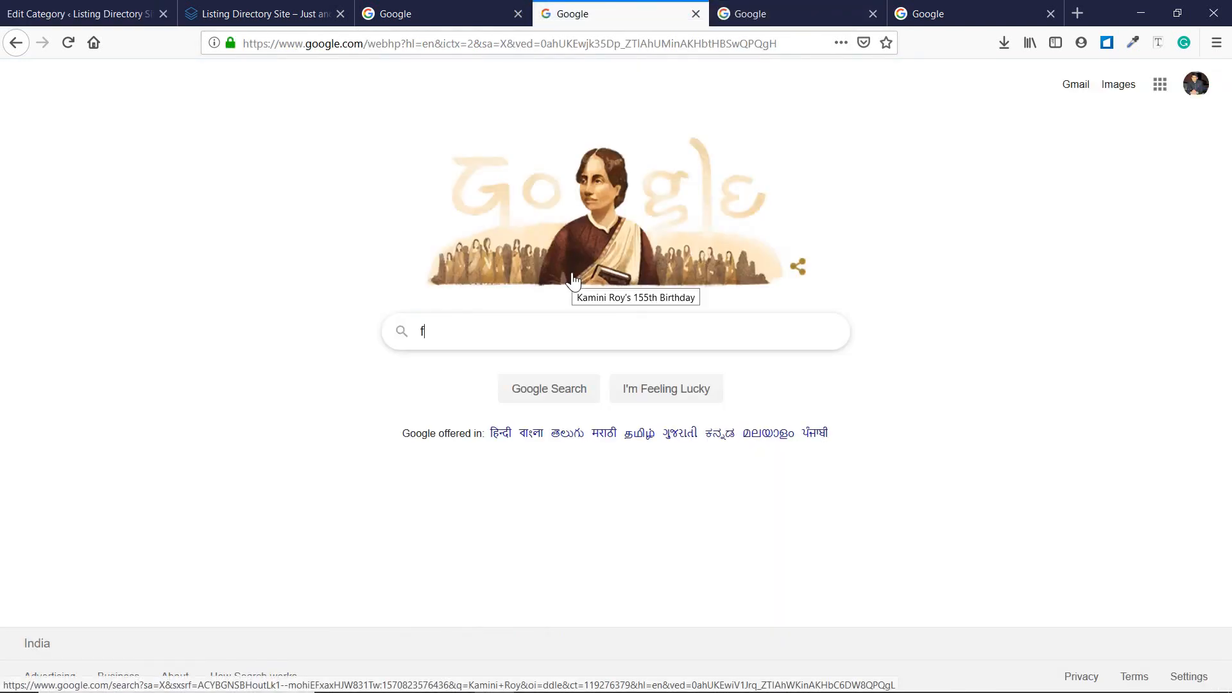
type("ree ico")
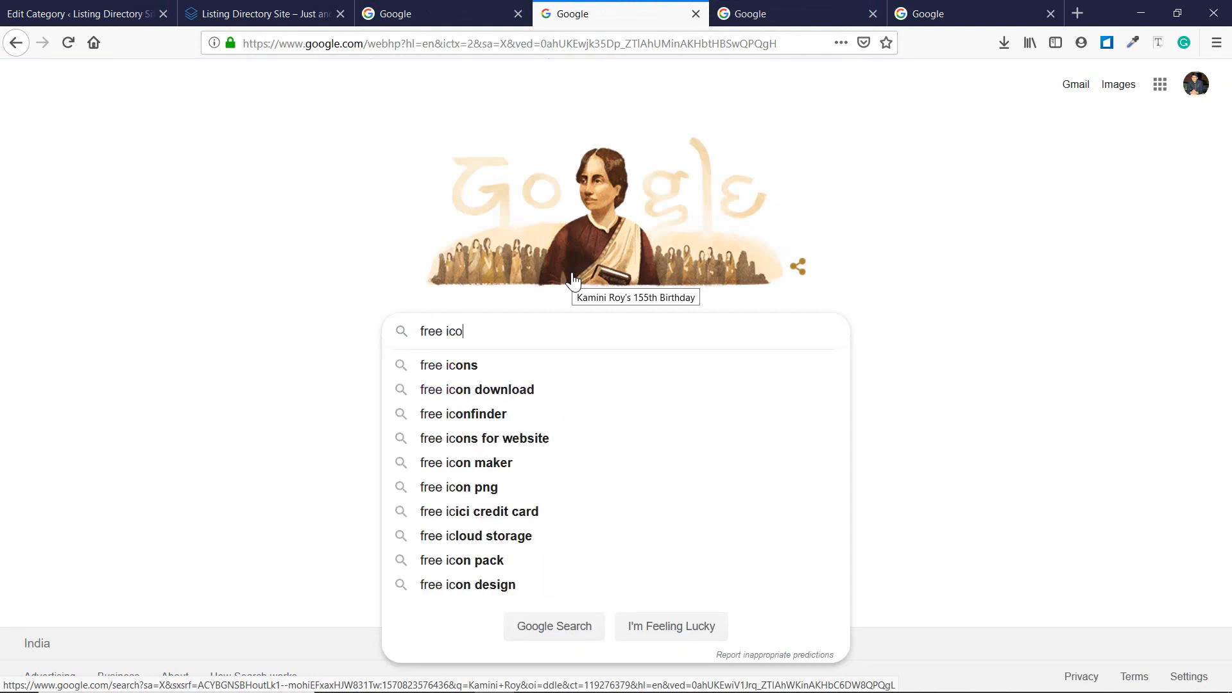
type("ns")
key("Return")
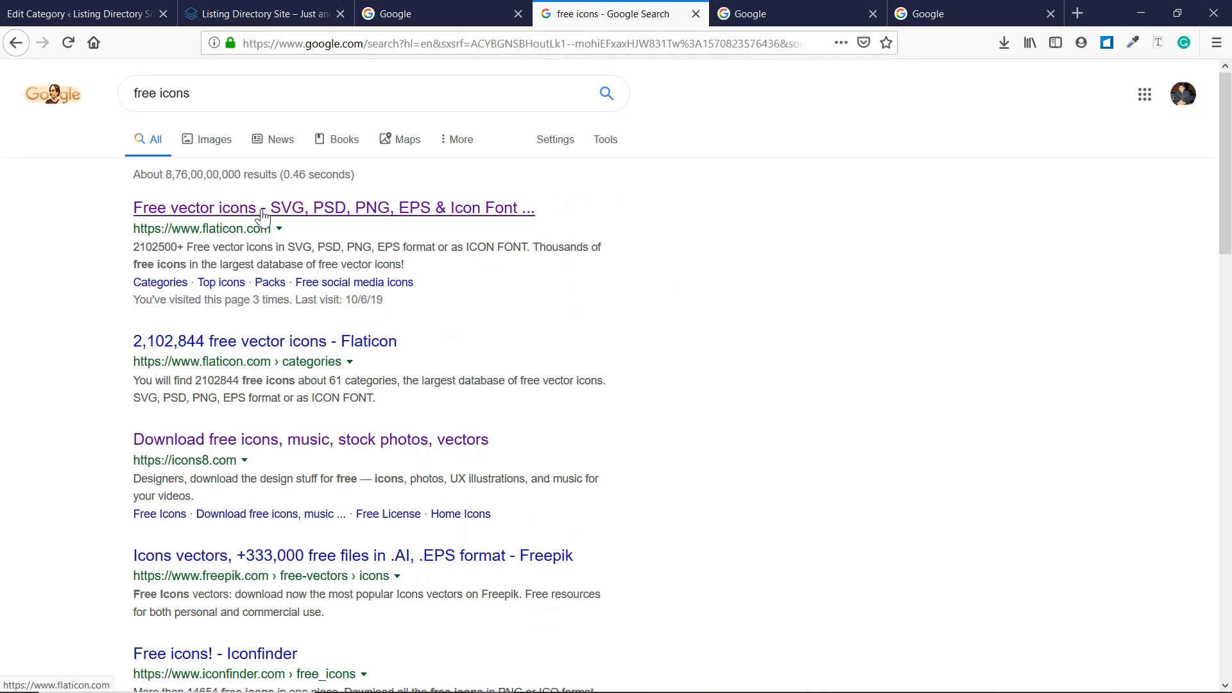
Open the Flaticon and Icons8 results in new tabs and the Freepik icon vectors result.
middle_click(462, 208)
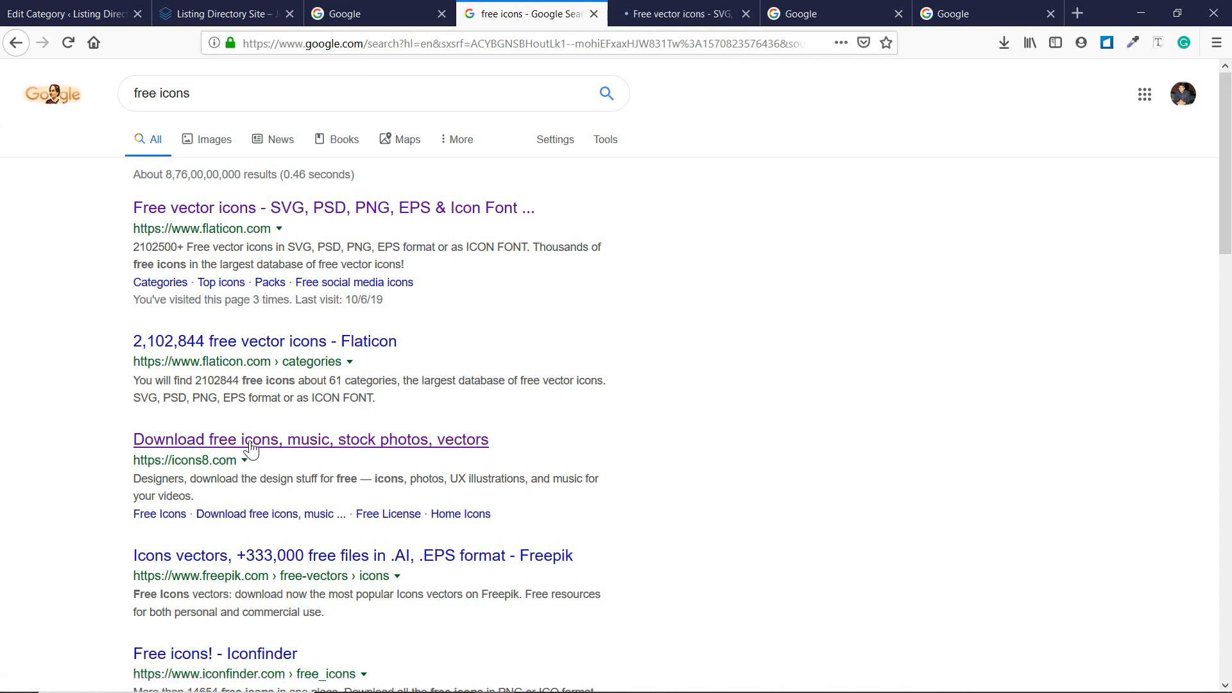
middle_click(290, 441)
scroll(409, 449, "down", 1)
scroll(408, 449, "down", 1)
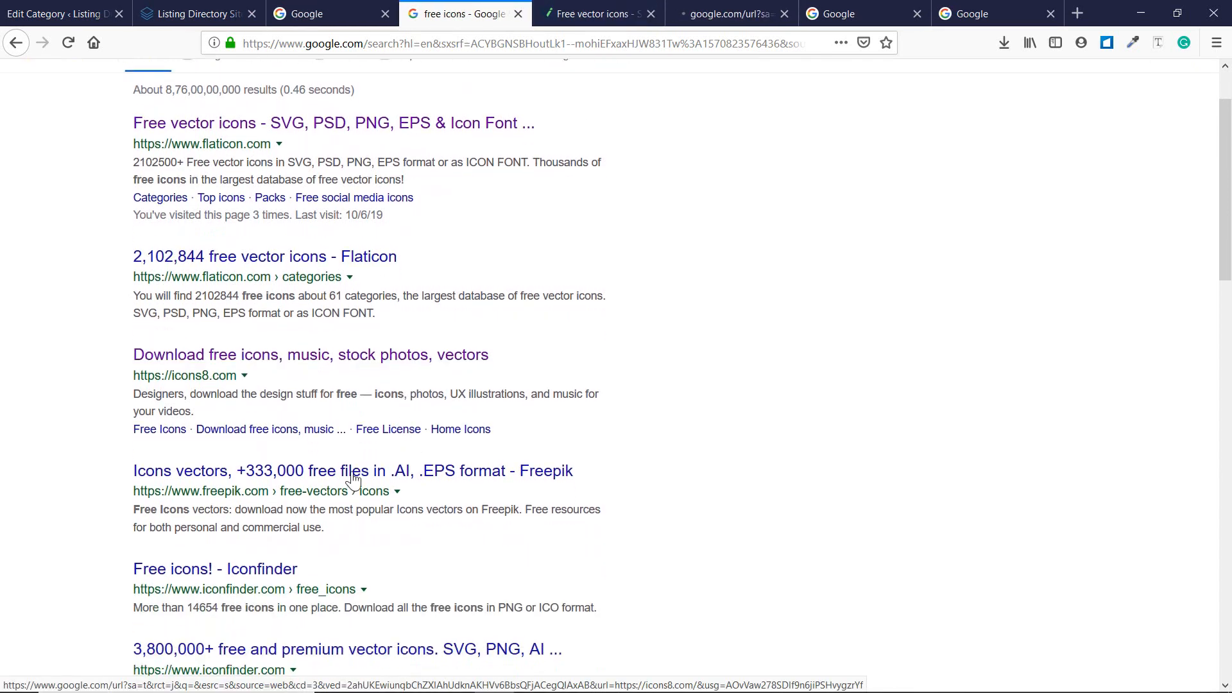
left_click(328, 472)
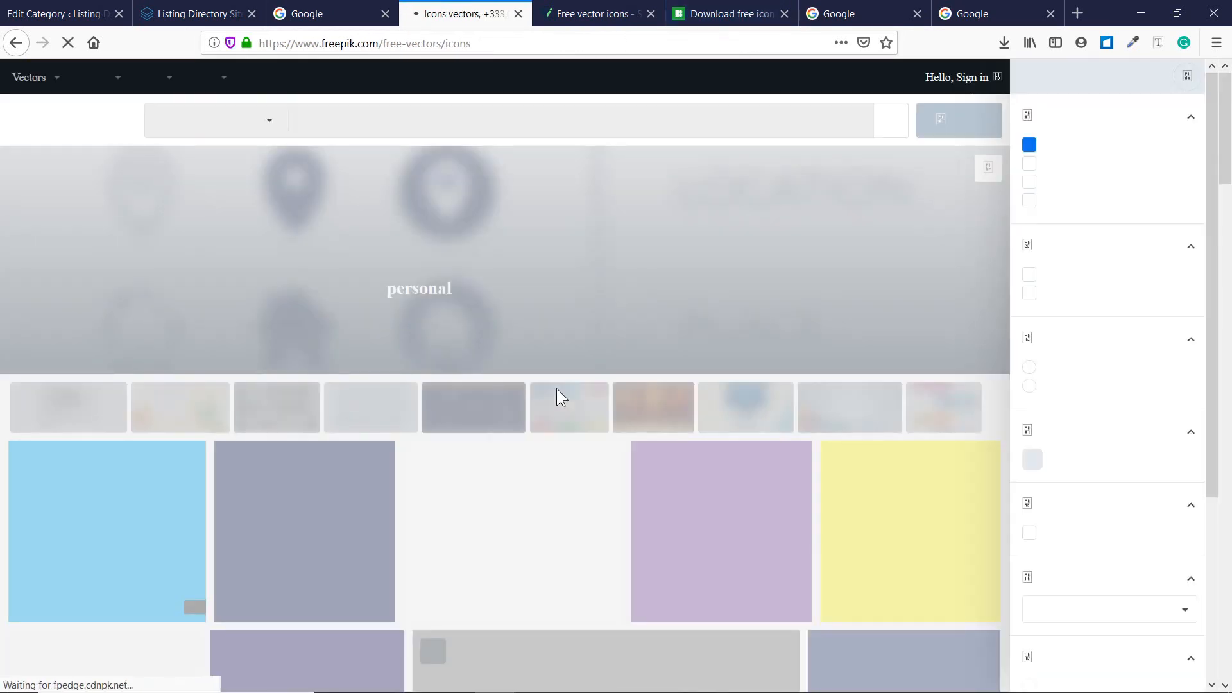
Scroll through Freepik's icon set thumbnails, then move over to the Flaticon page.
scroll(557, 391, "down", 3)
scroll(557, 398, "down", 1)
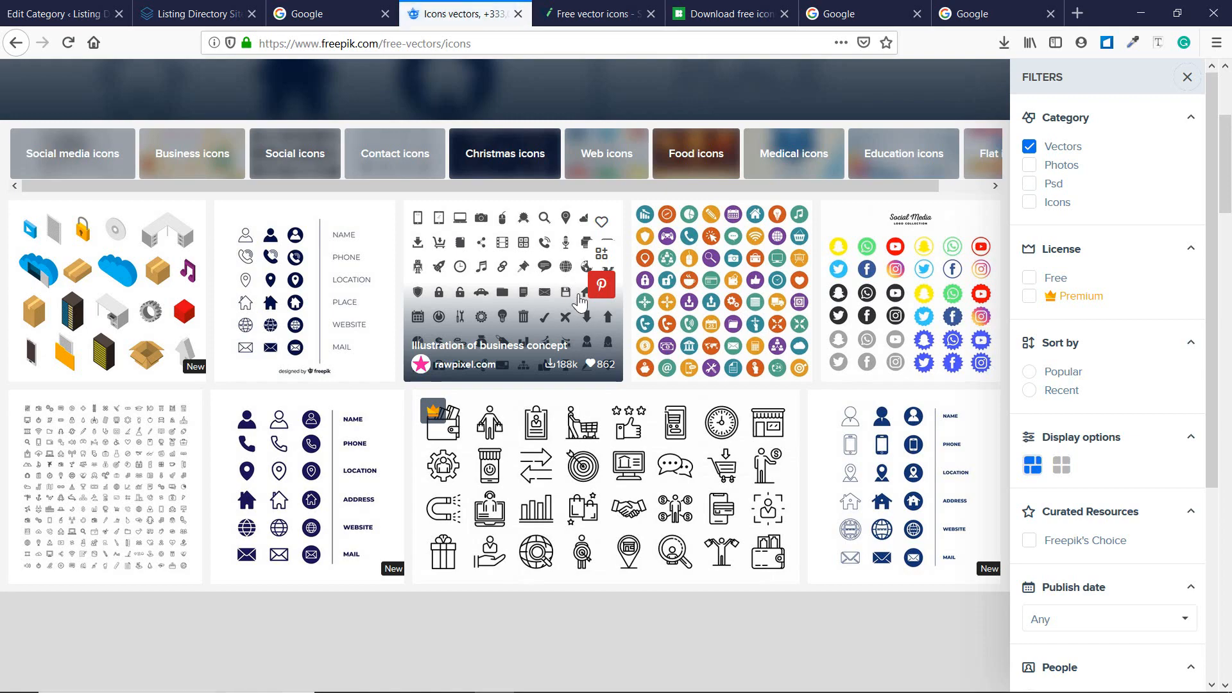
scroll(580, 301, "down", 3)
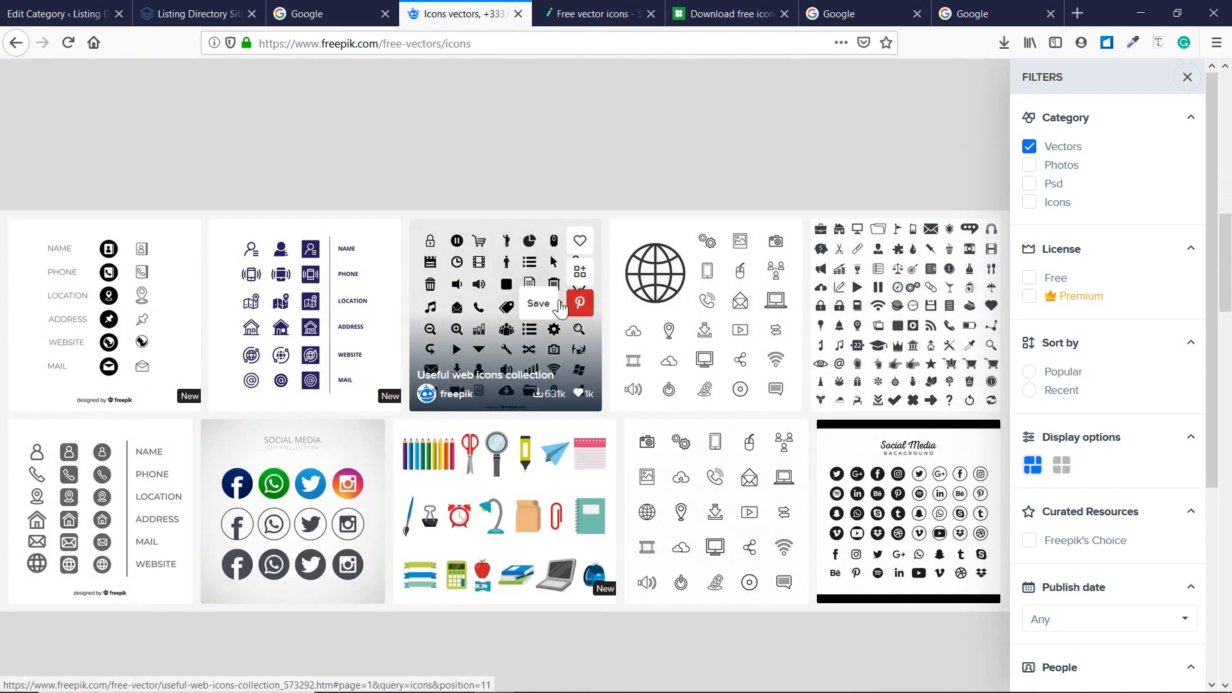
scroll(372, 436, "down", 3)
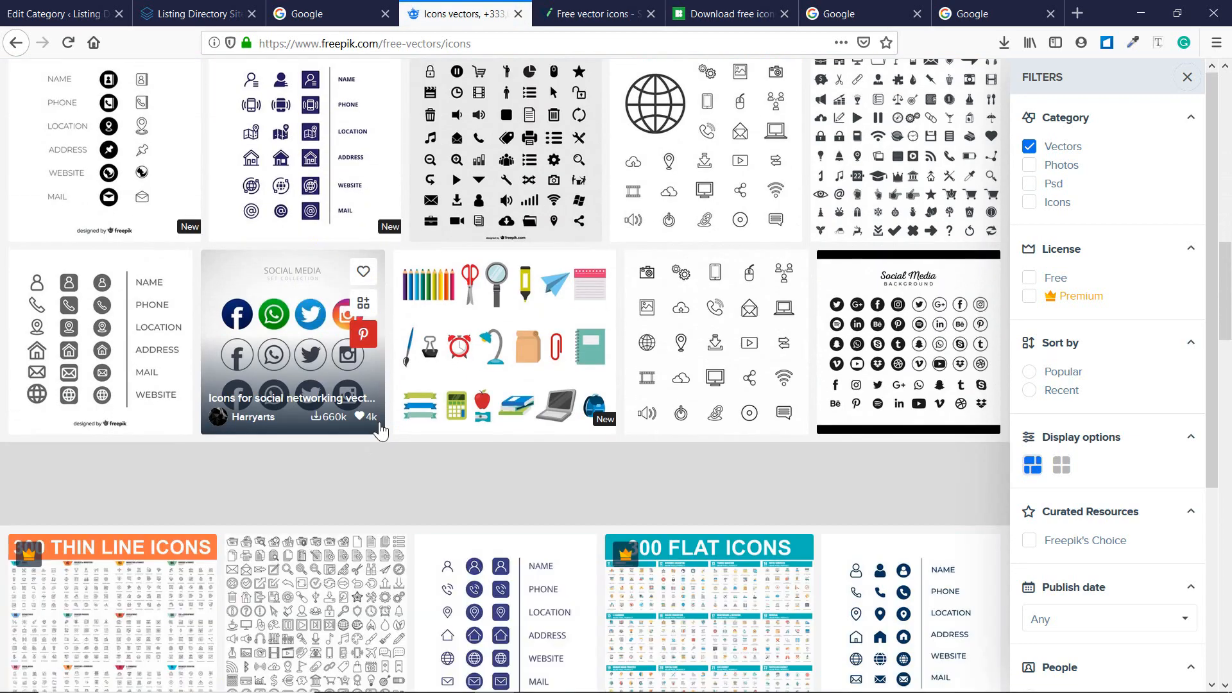
left_click(632, 9)
Search Flaticon for 'hotel' icons.
scroll(229, 371, "down", 4)
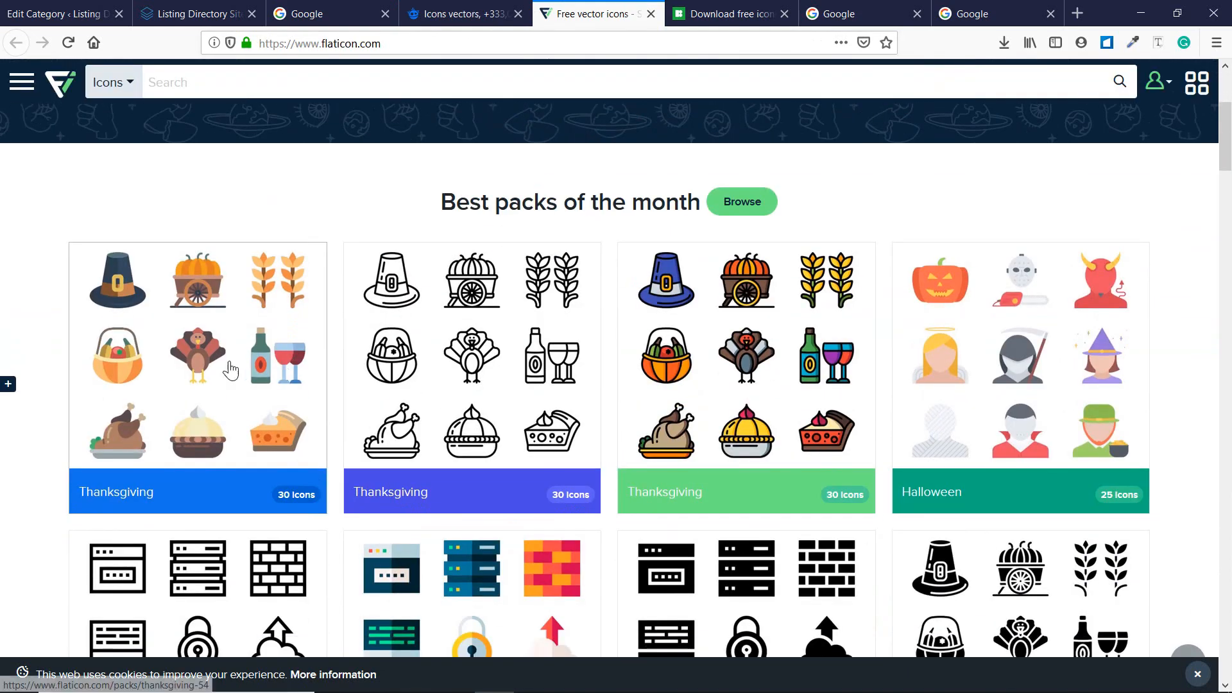
scroll(650, 457, "up", 2)
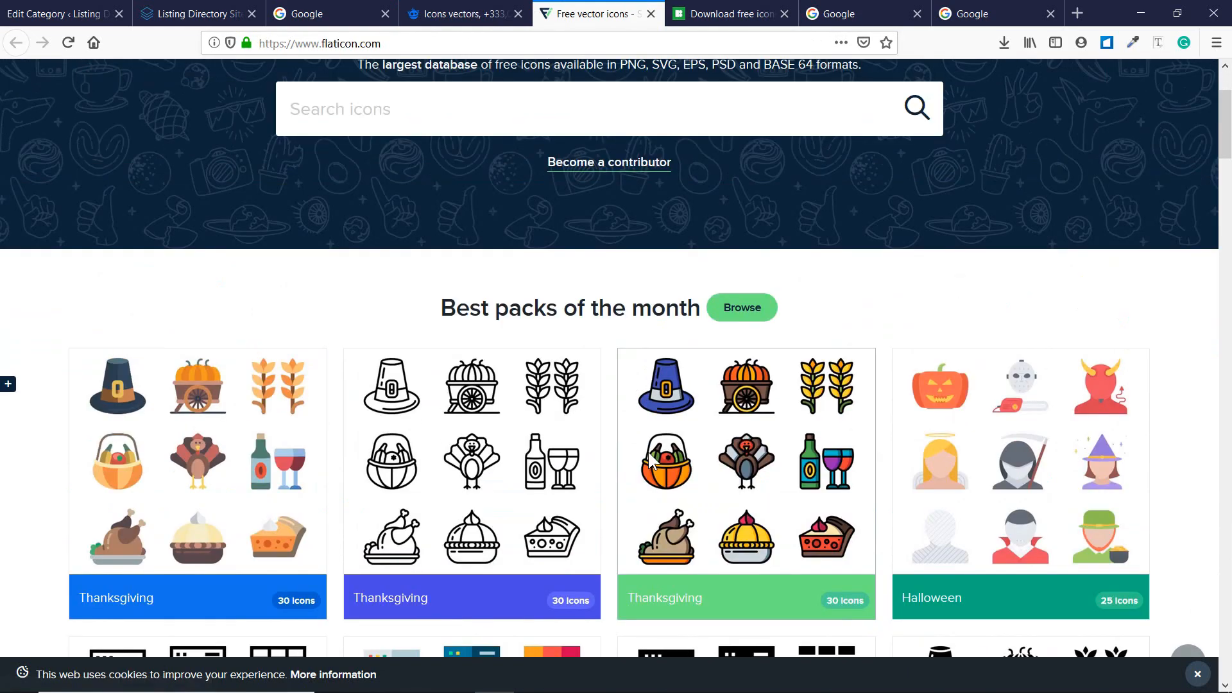
scroll(648, 449, "up", 3)
left_click(453, 262)
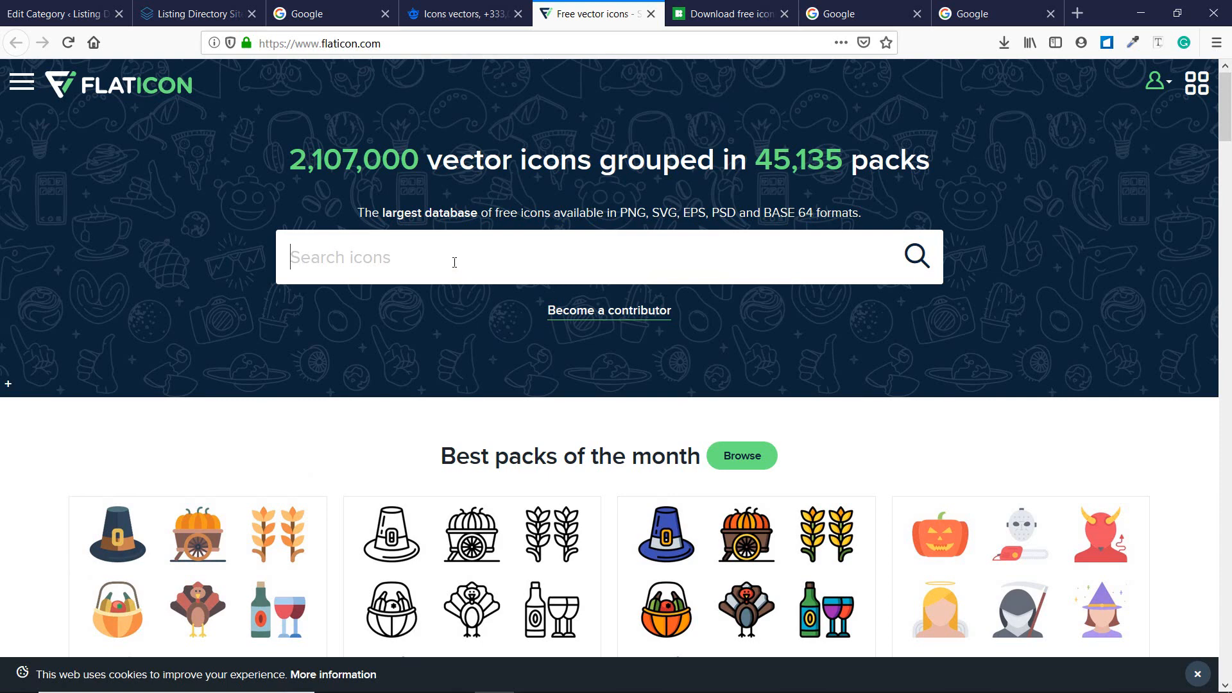
type("hotel")
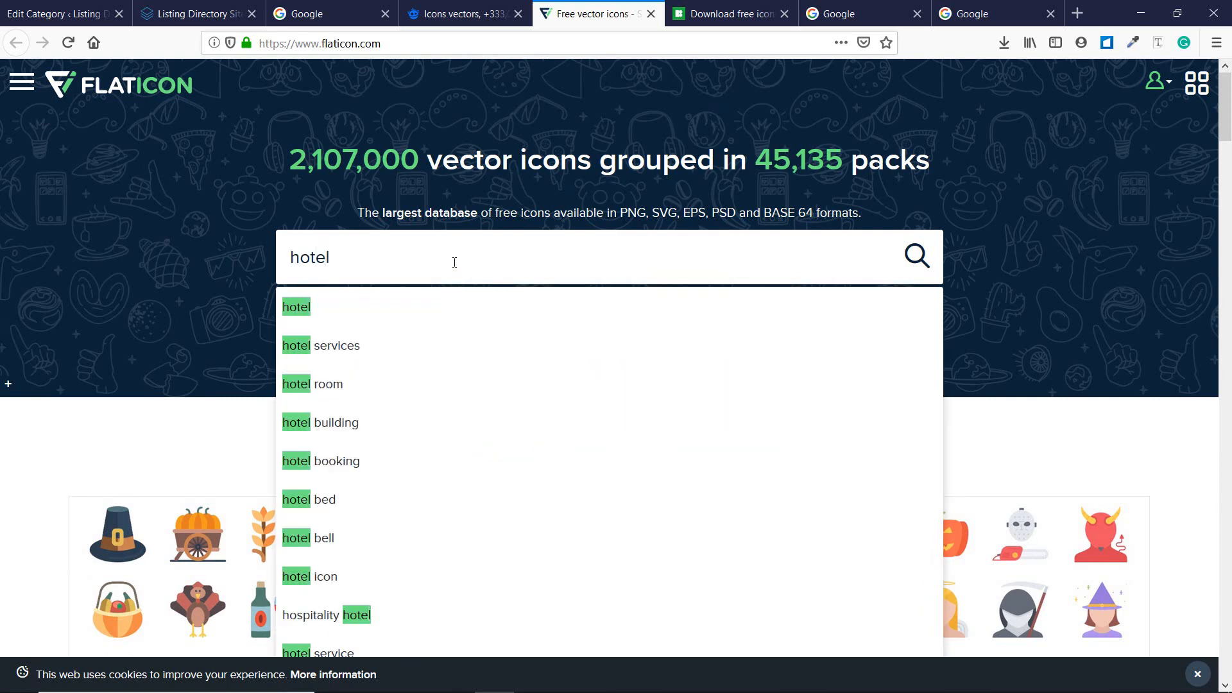
key("Return")
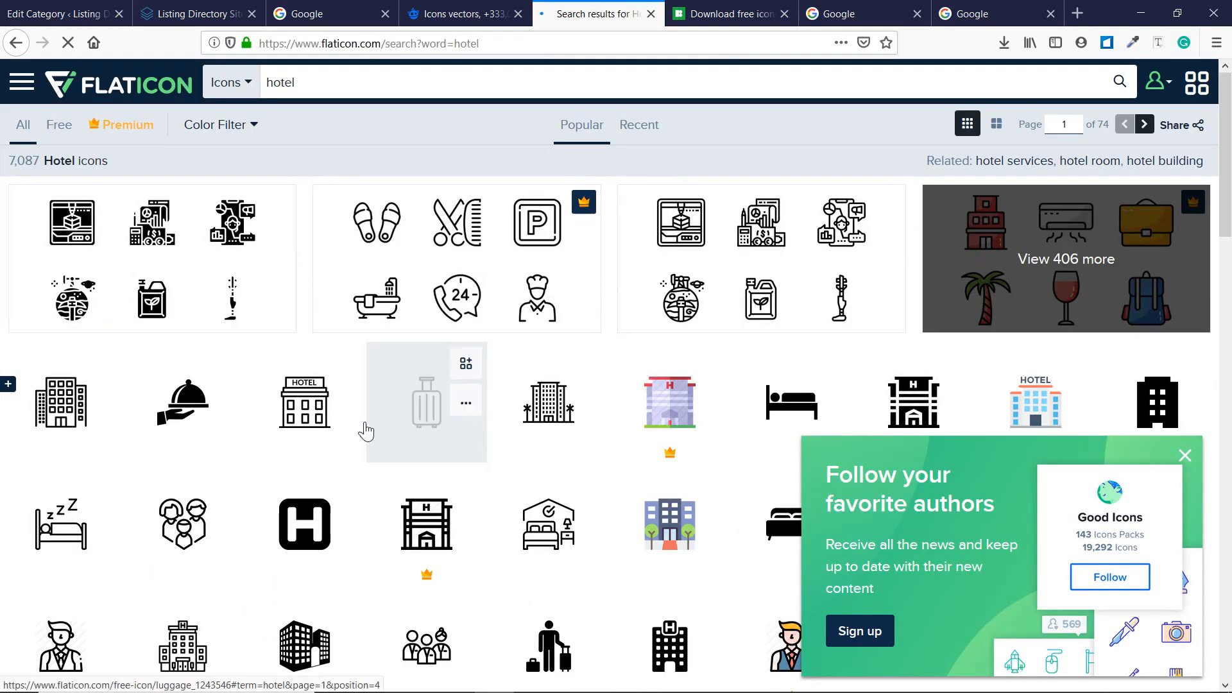
Open the Family Room icon's details and close the stray blank popup.
scroll(359, 429, "down", 2)
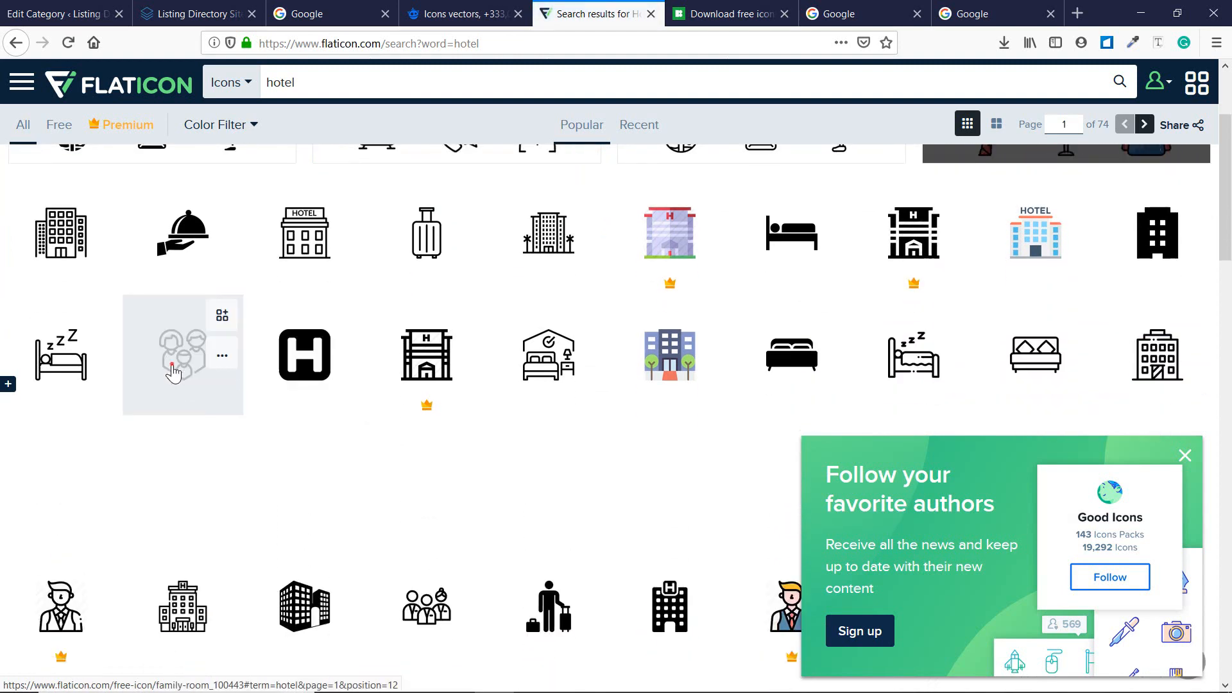
left_click(172, 367)
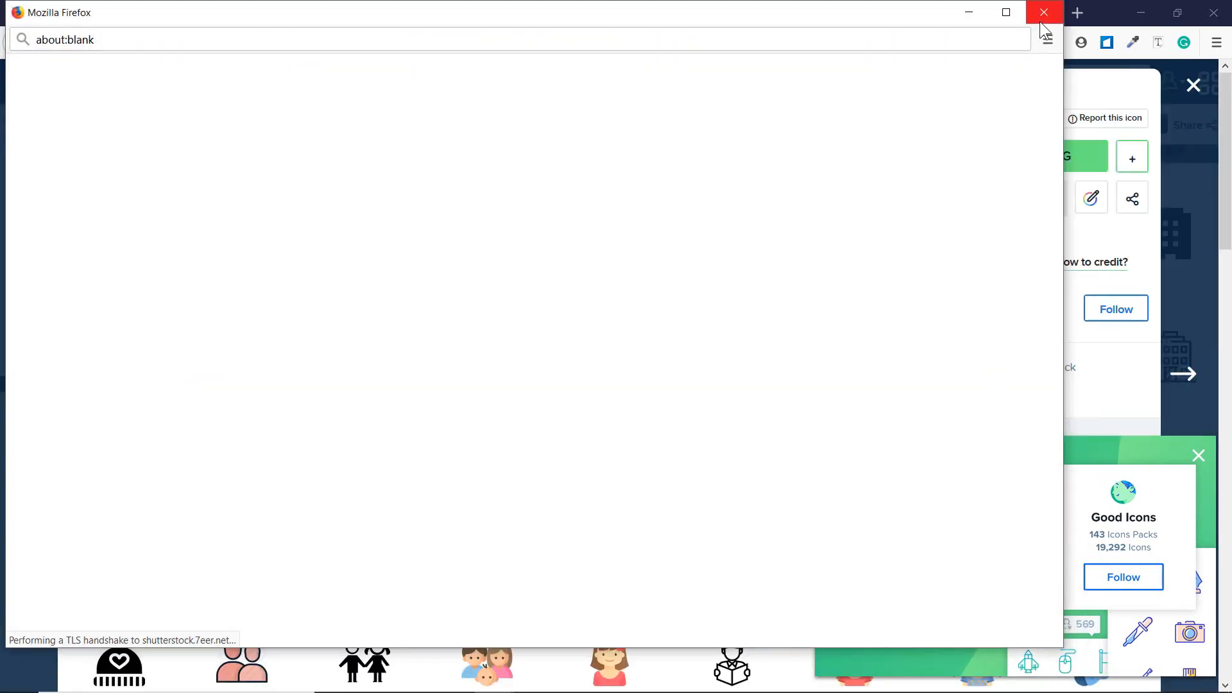
left_click(1040, 20)
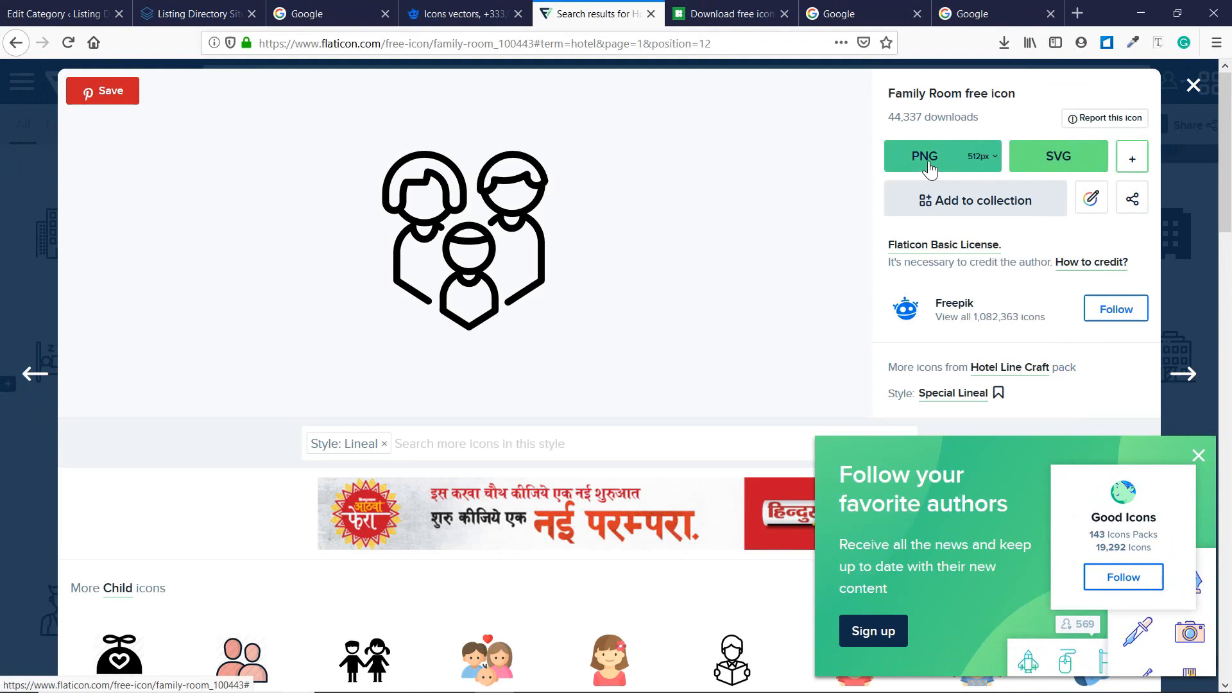
Close the Flaticon hotel search results and look over the Icons8 homepage.
left_click(334, 9)
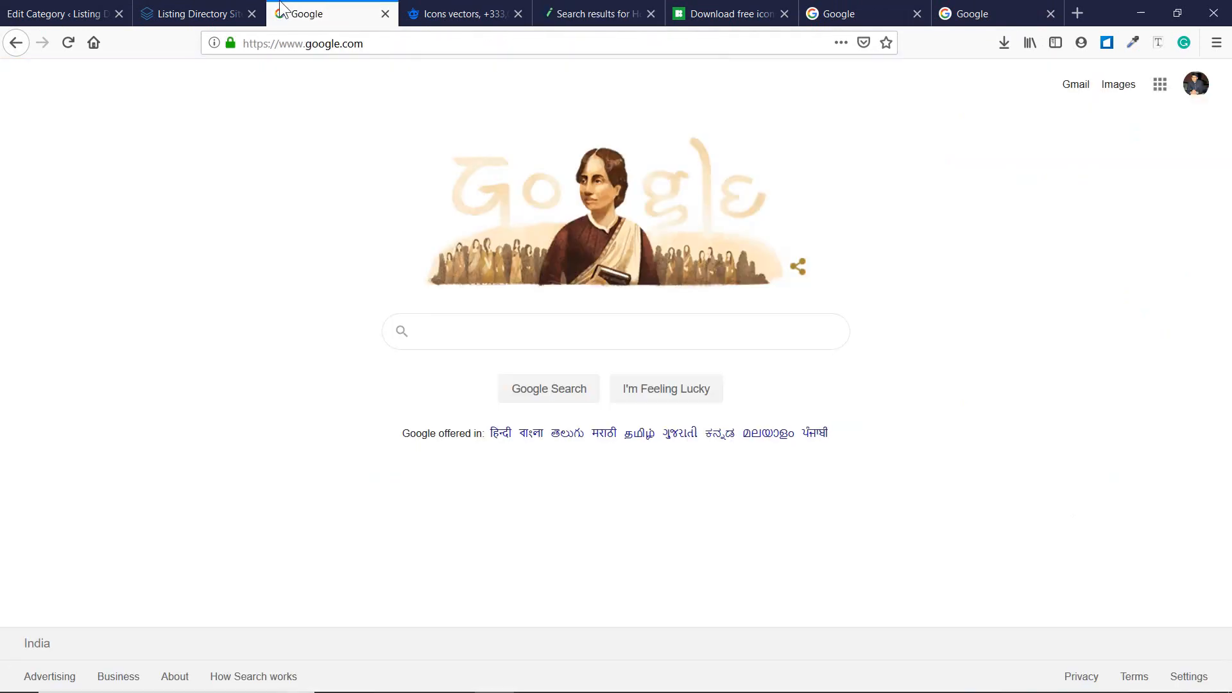
left_click(193, 14)
left_click(58, 14)
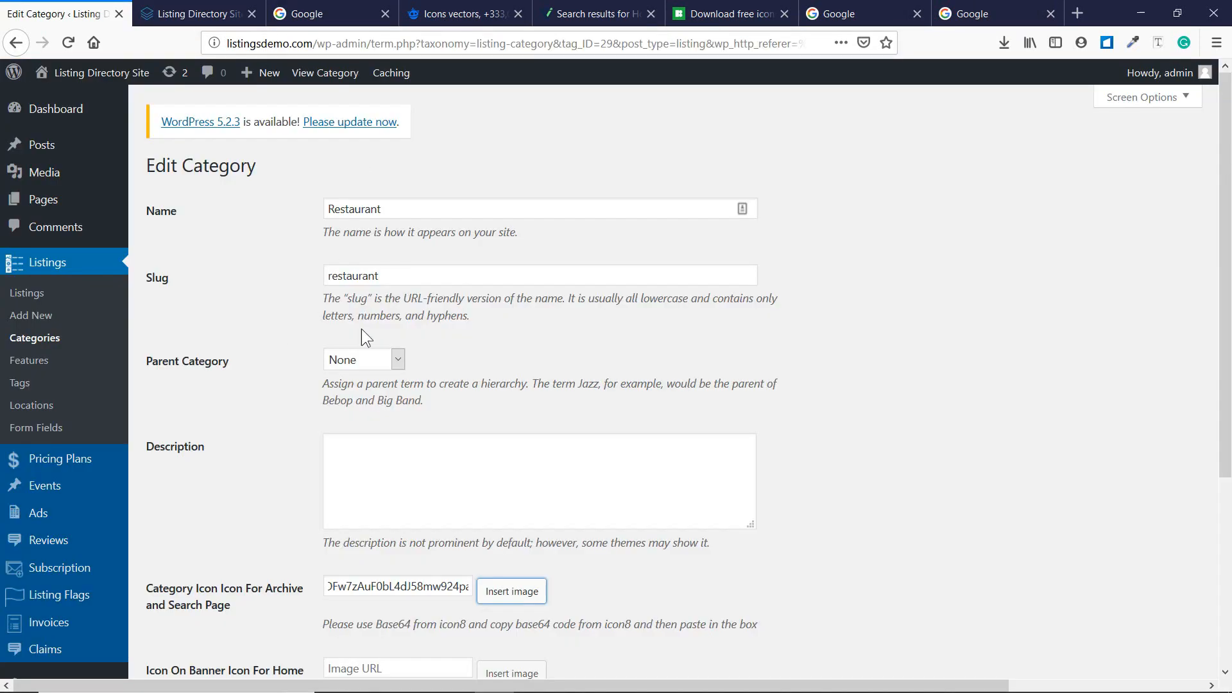
scroll(442, 567, "down", 2)
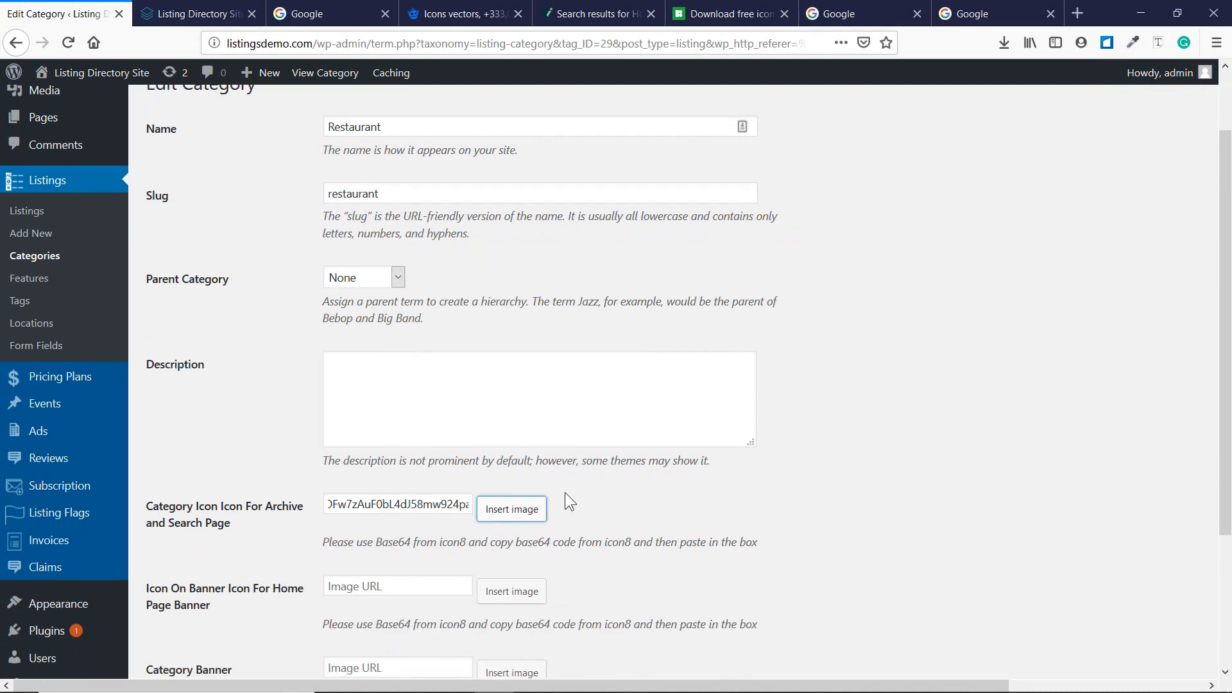
left_click(651, 14)
left_click(651, 14)
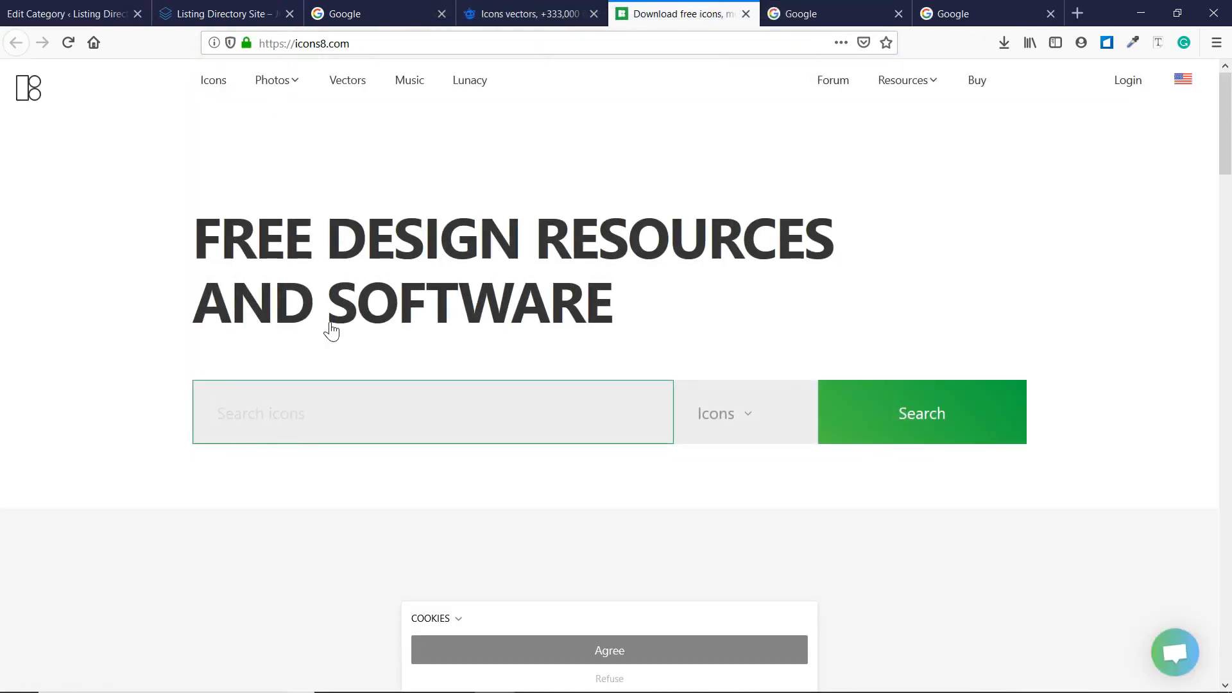
scroll(330, 323, "down", 10)
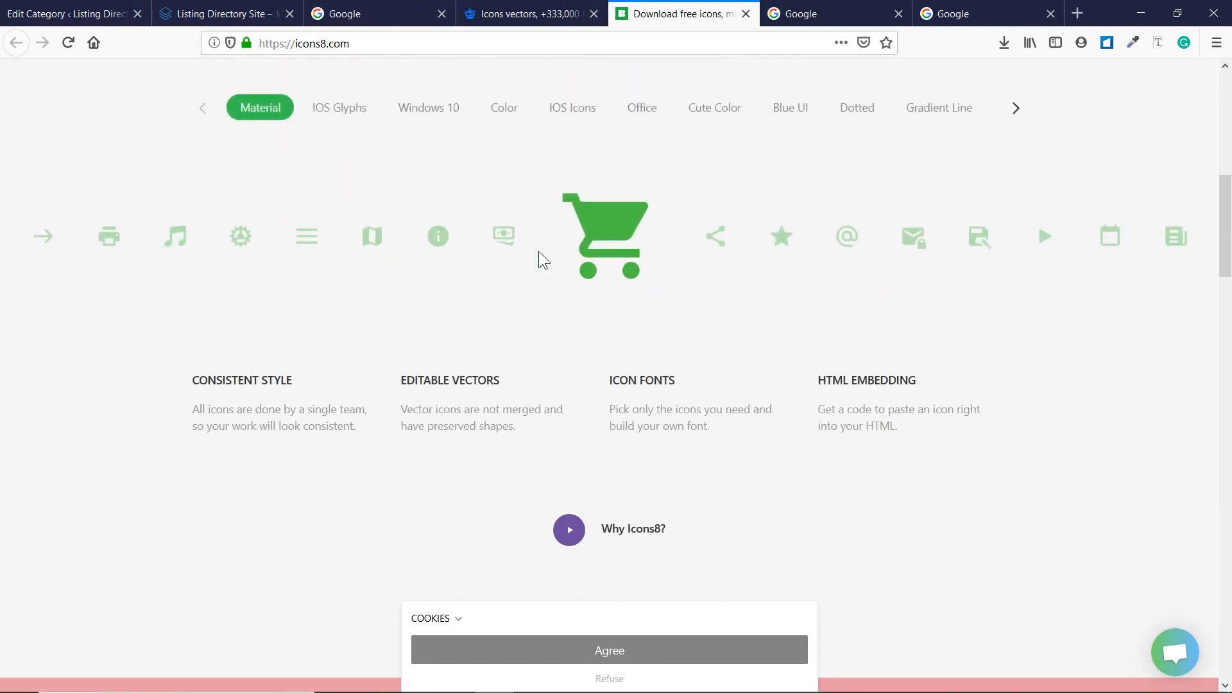
scroll(538, 251, "up", 6)
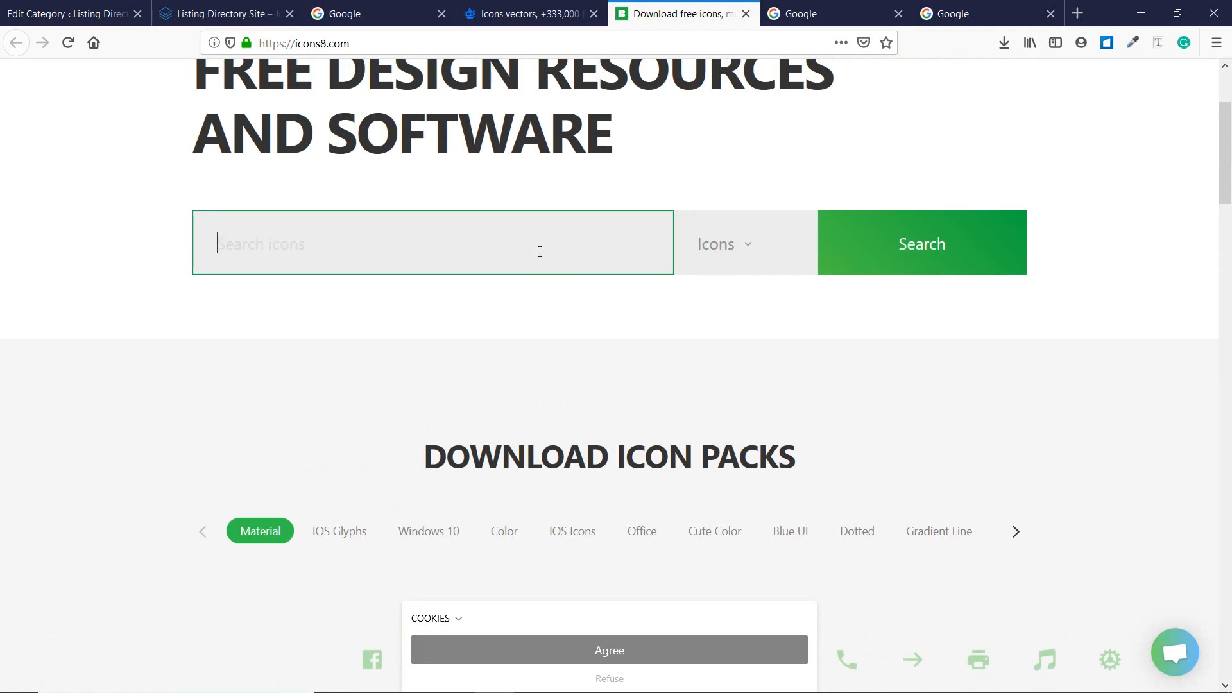
scroll(539, 251, "up", 5)
Update the Restaurant category, then go back to the Listings Categories page.
left_click(94, 17)
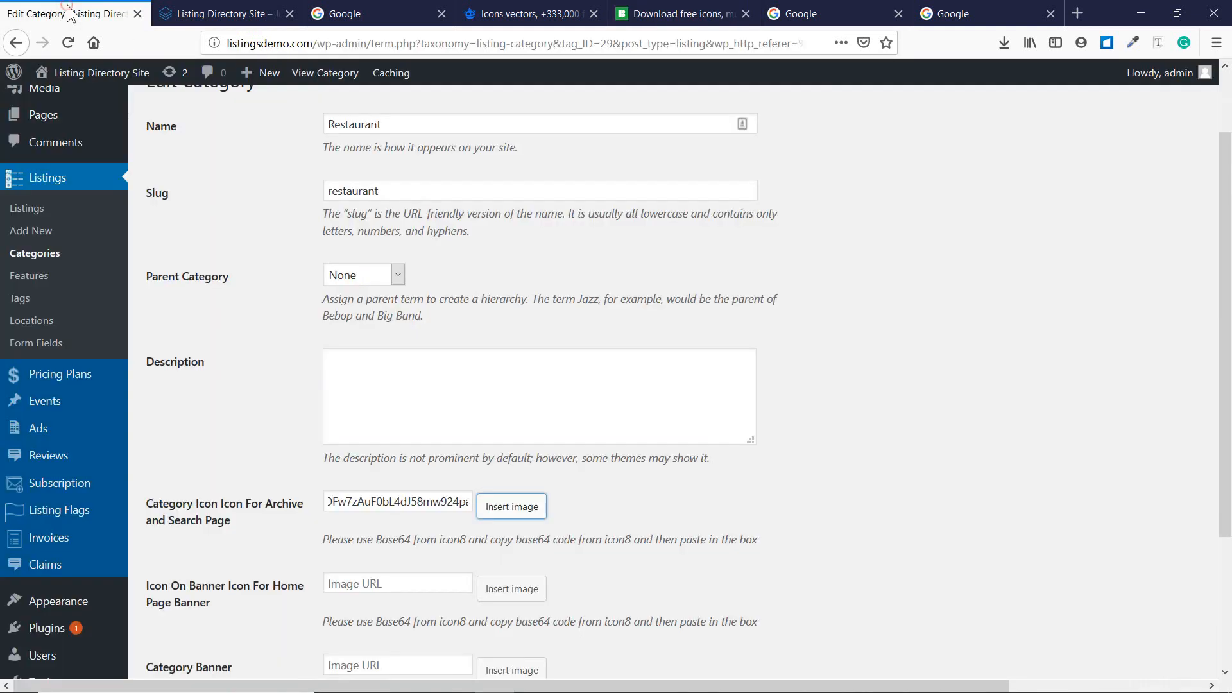
scroll(179, 257, "up", 2)
scroll(365, 291, "down", 5)
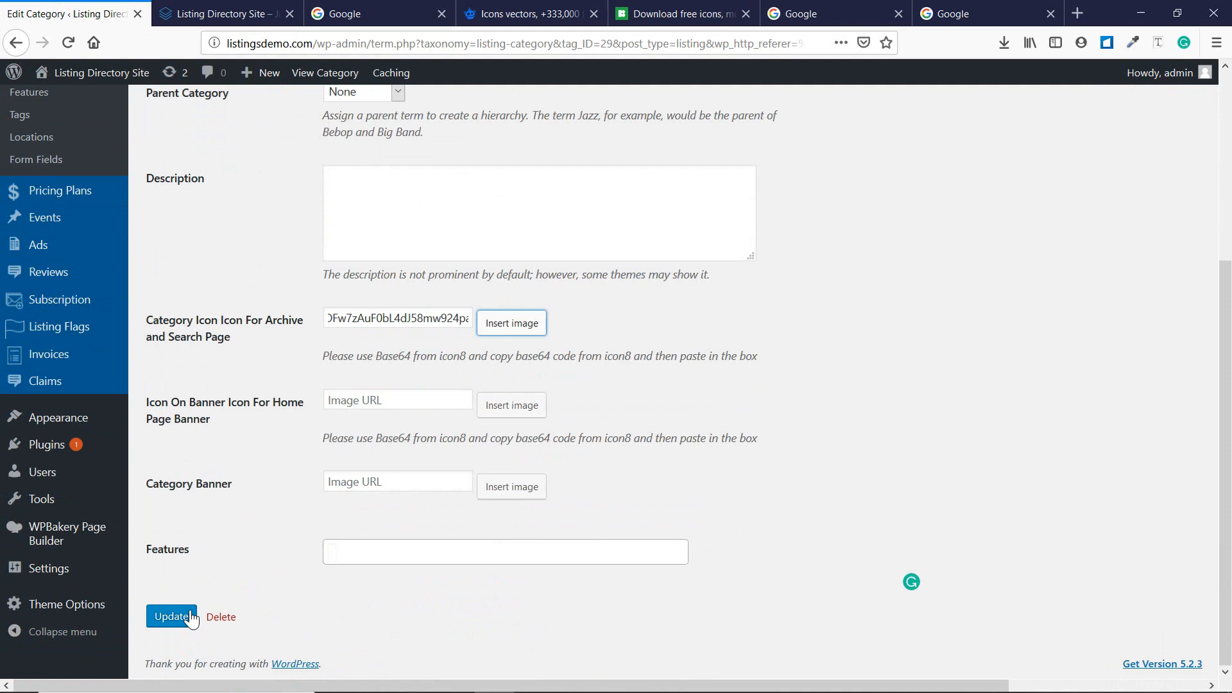
left_click(16, 47)
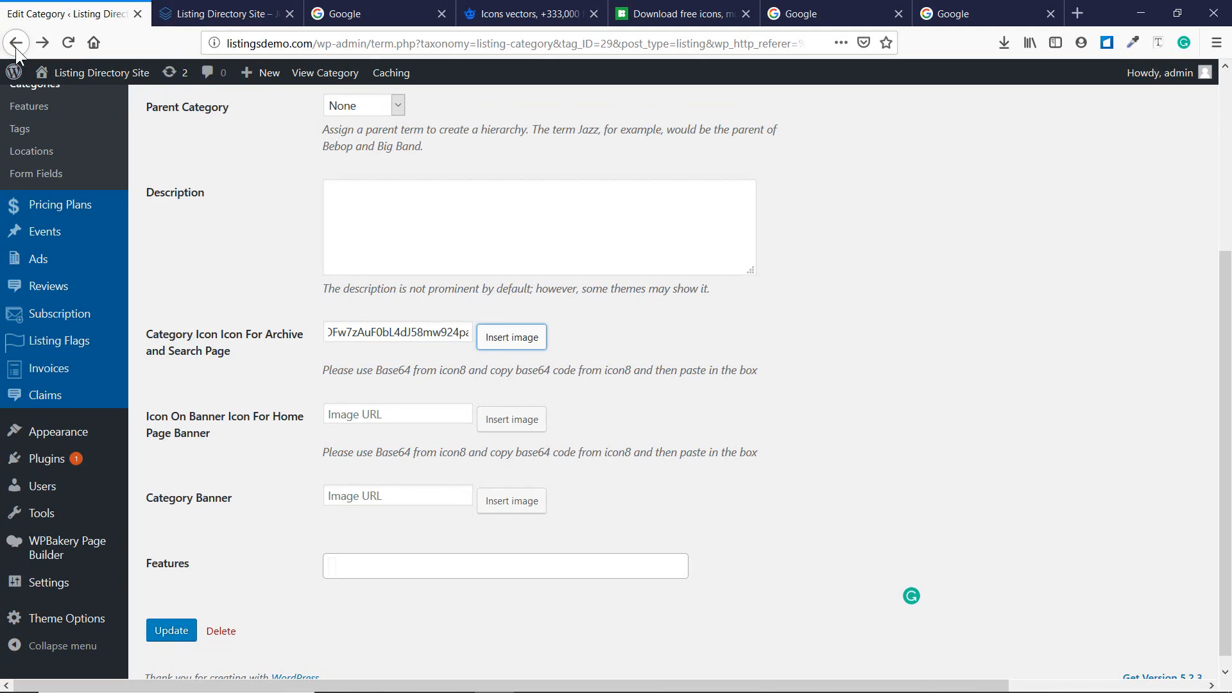
left_click(16, 44)
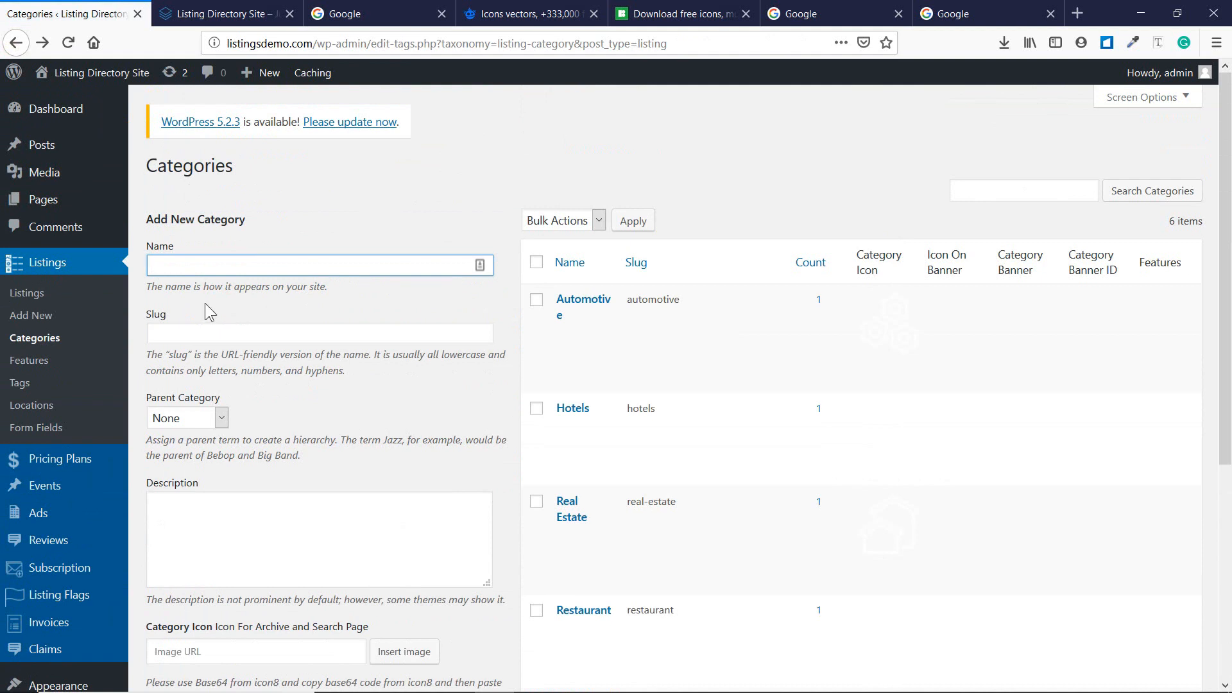
scroll(449, 341, "down", 3)
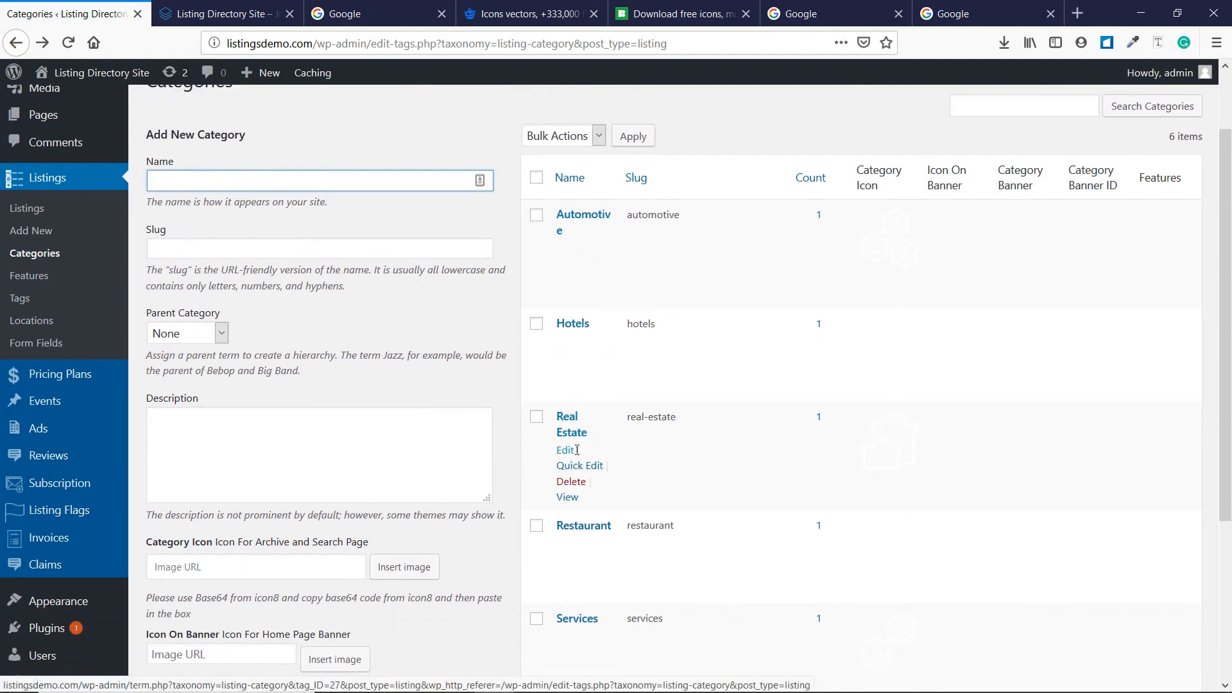
scroll(584, 456, "down", 5)
scroll(508, 462, "down", 2)
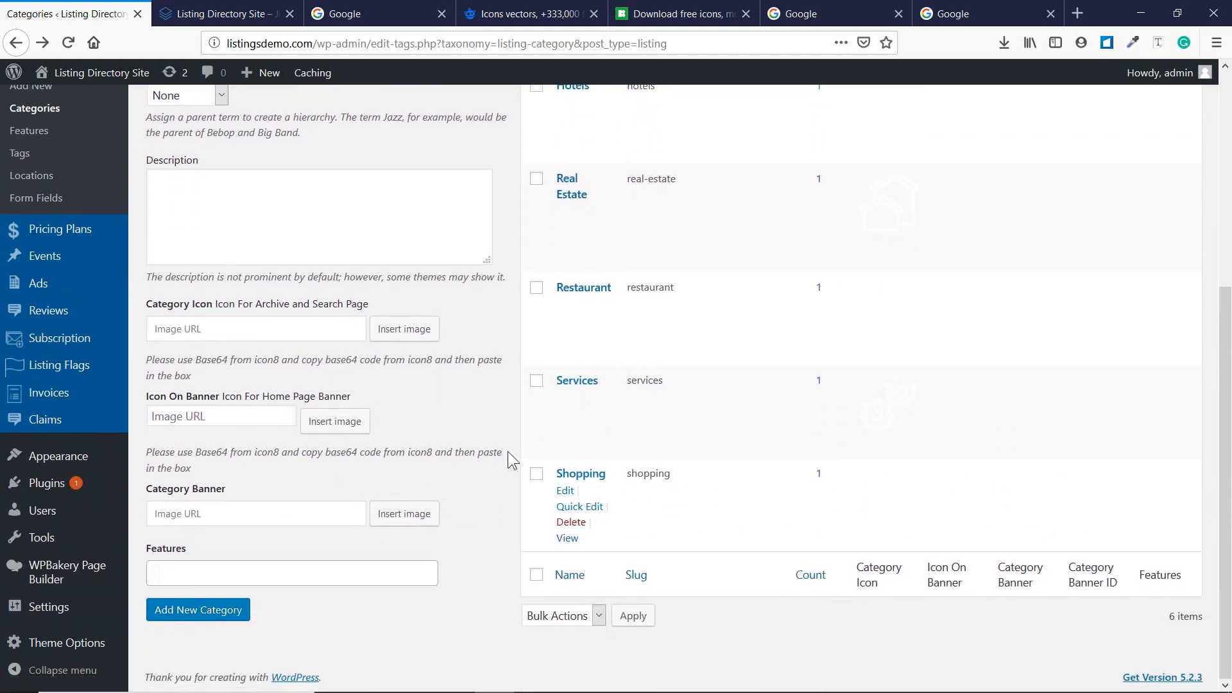
scroll(282, 265, "up", 5)
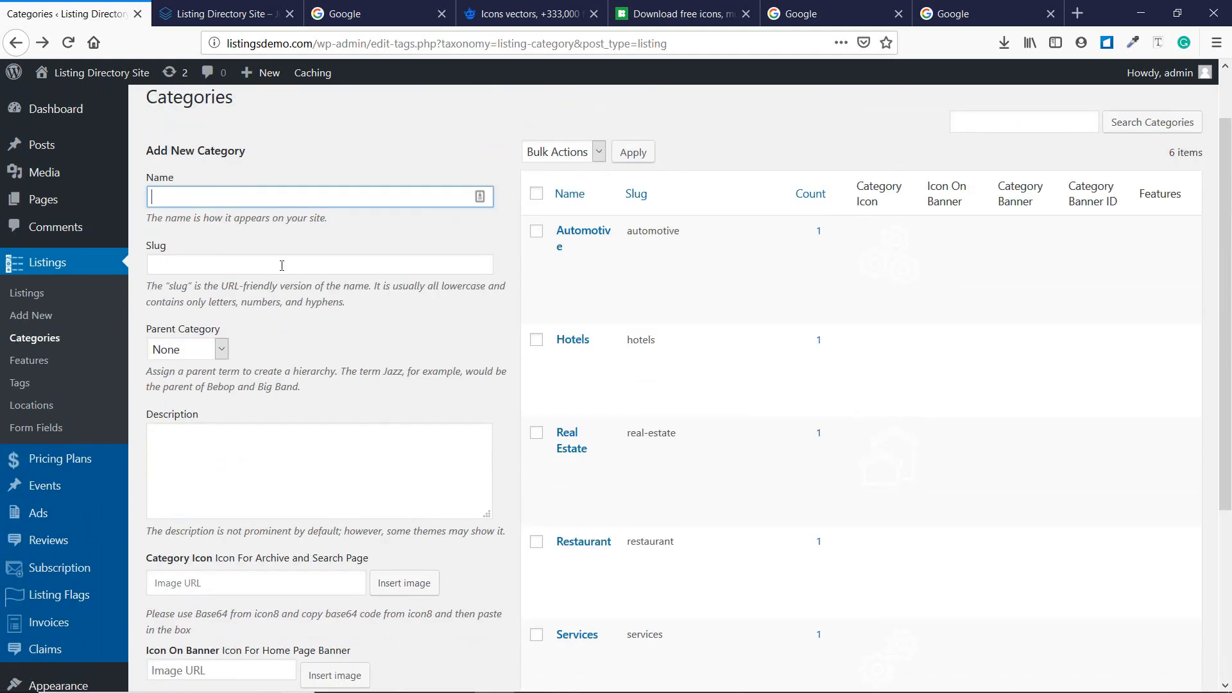
Enter name 'Education' and slug 'education' in the new category form, then go to Icons8.
type("Education")
key("Tab")
type("e")
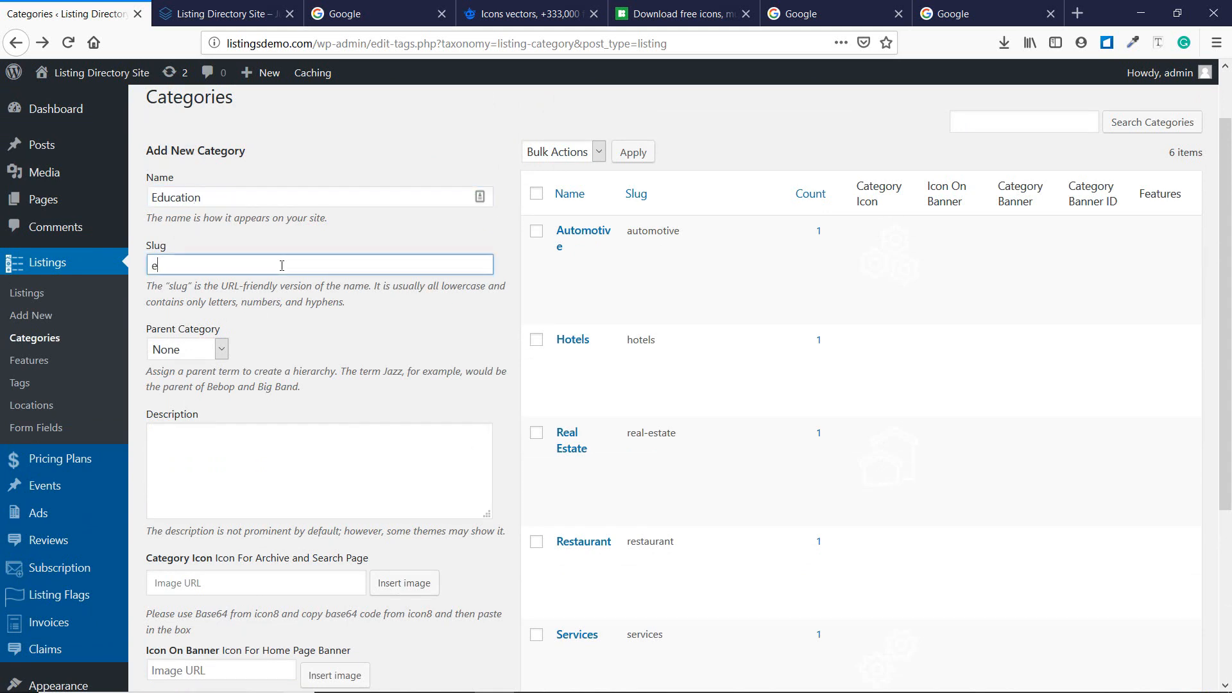
type("ducation")
key("Tab")
key("Tab")
key("Tab")
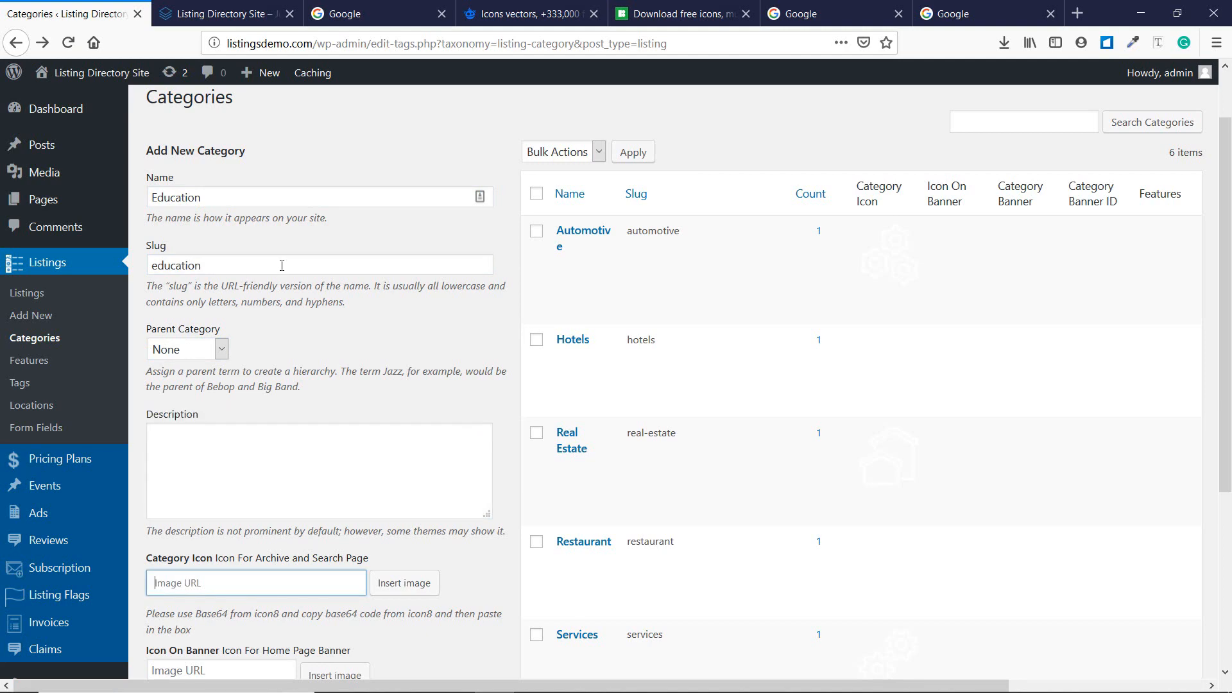
scroll(218, 198, "down", 5)
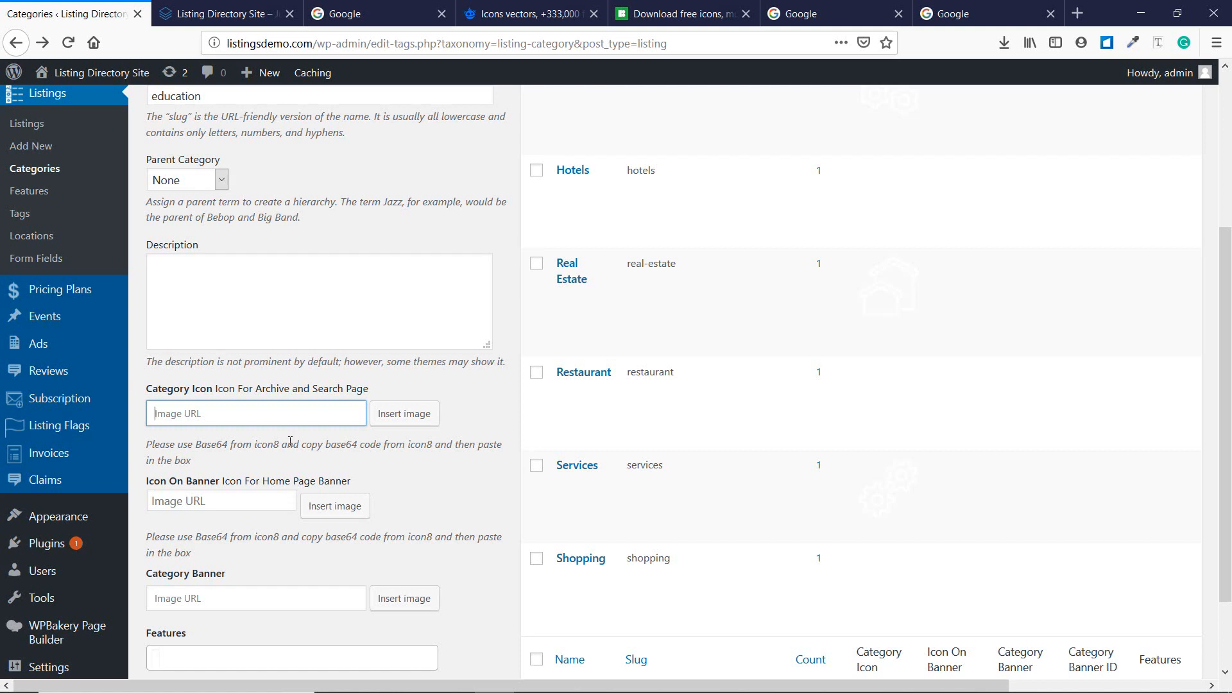
left_click(669, 4)
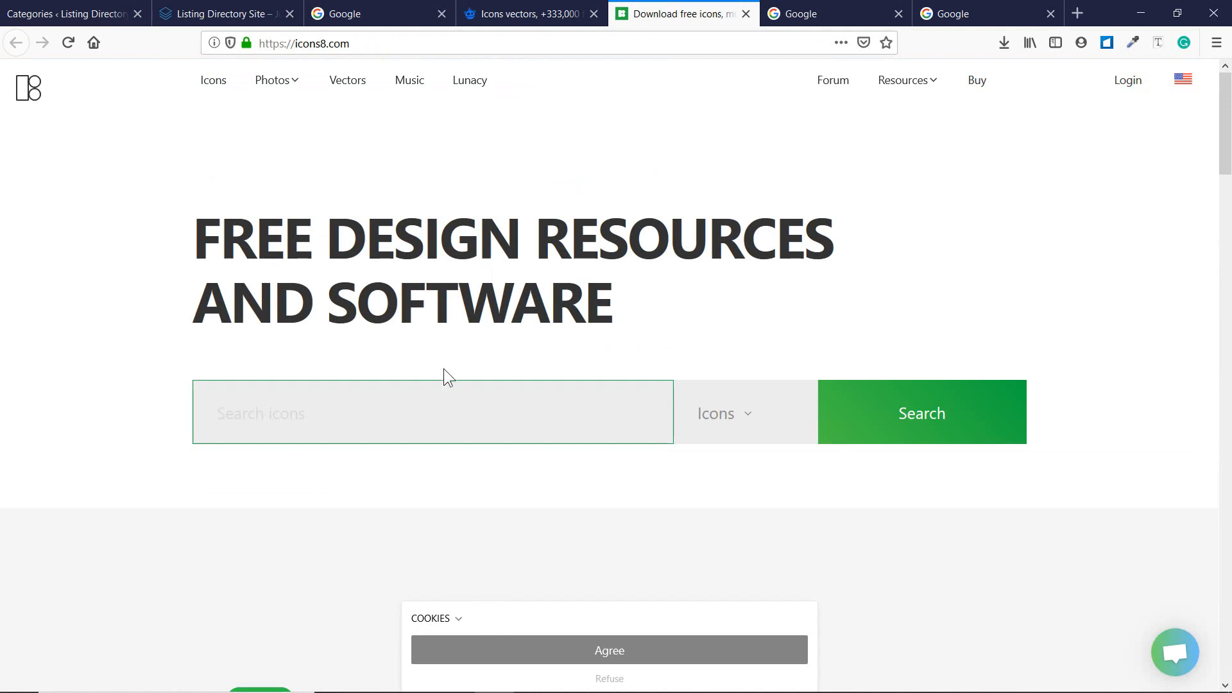
Search Icons8 for 'teacher' and open the first Teacher icon.
type("teacher")
key("Return")
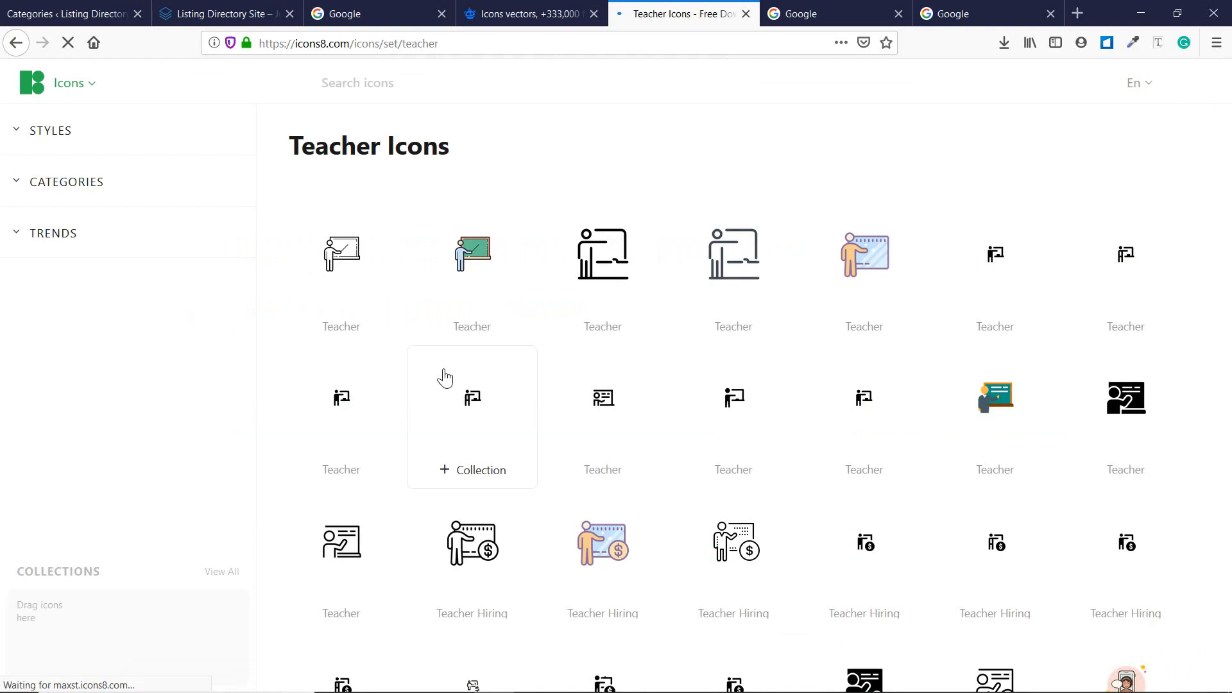
left_click(333, 279)
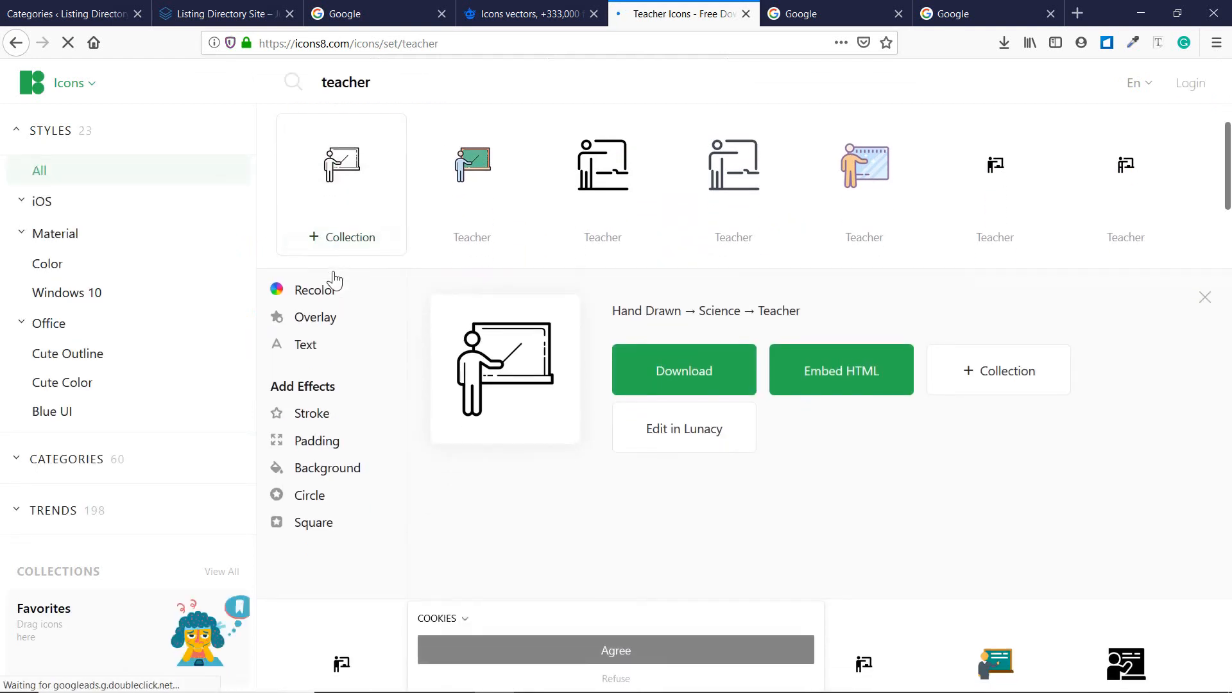
Download it free as a 100px PNG and confirm icons8-teacher-100.png in Downloads.
left_click(679, 376)
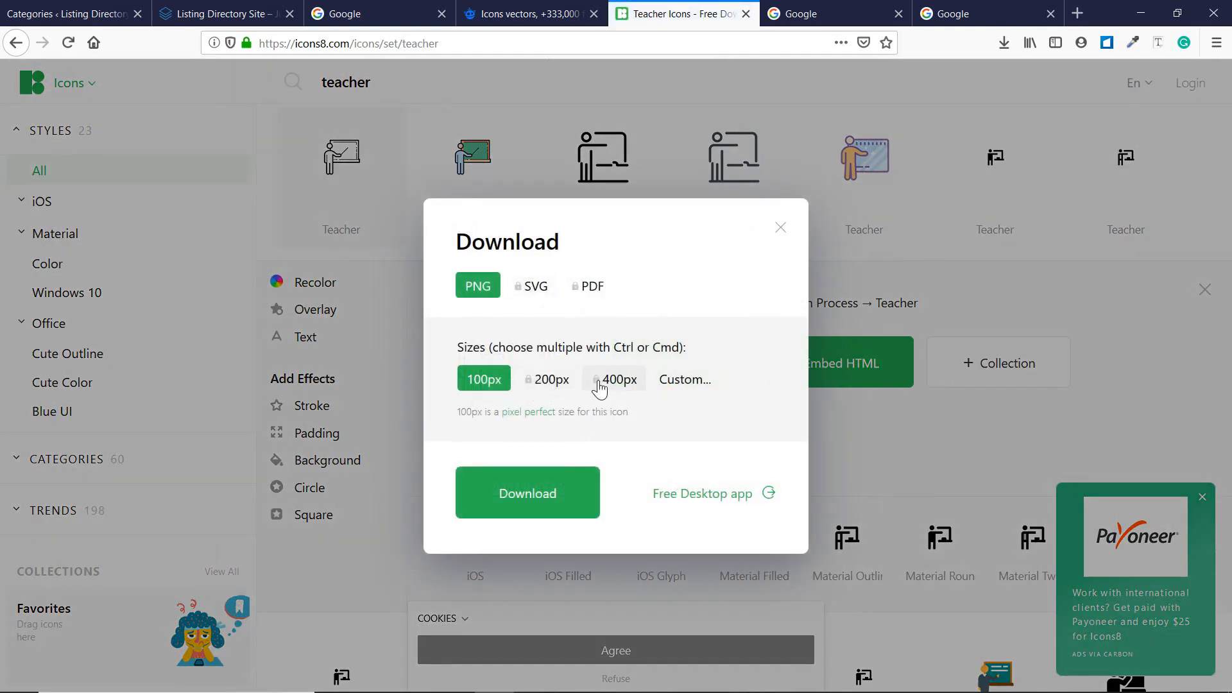
left_click(555, 501)
left_click(510, 493)
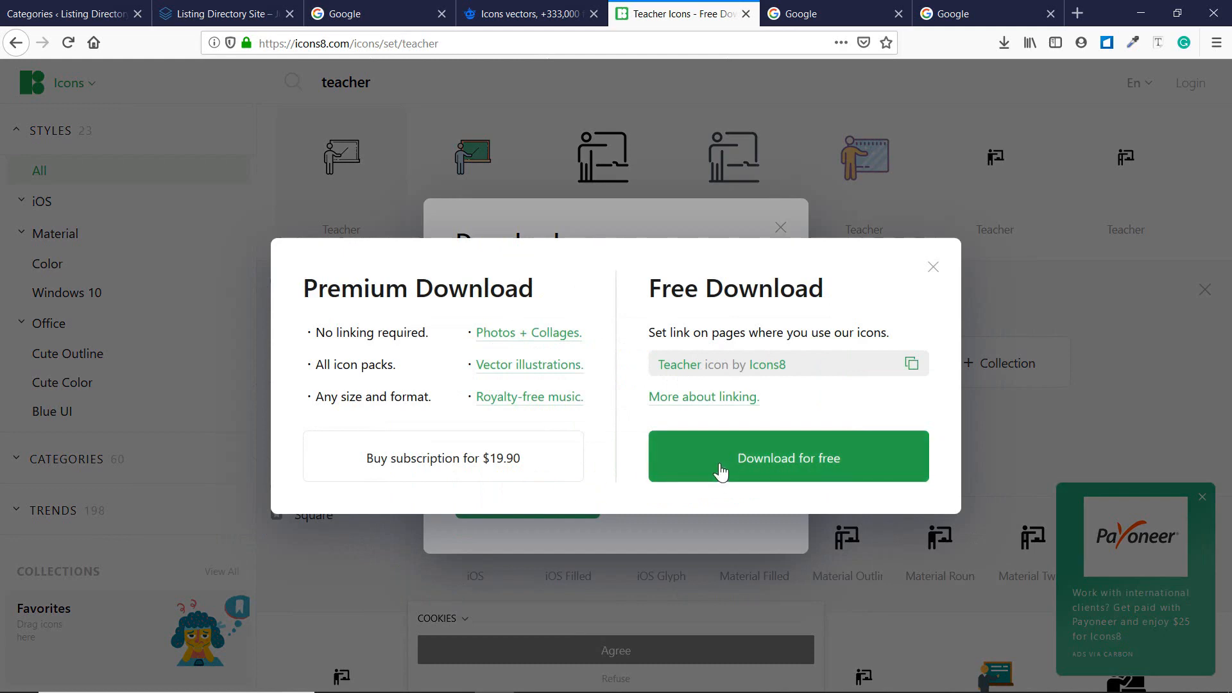
left_click(721, 470)
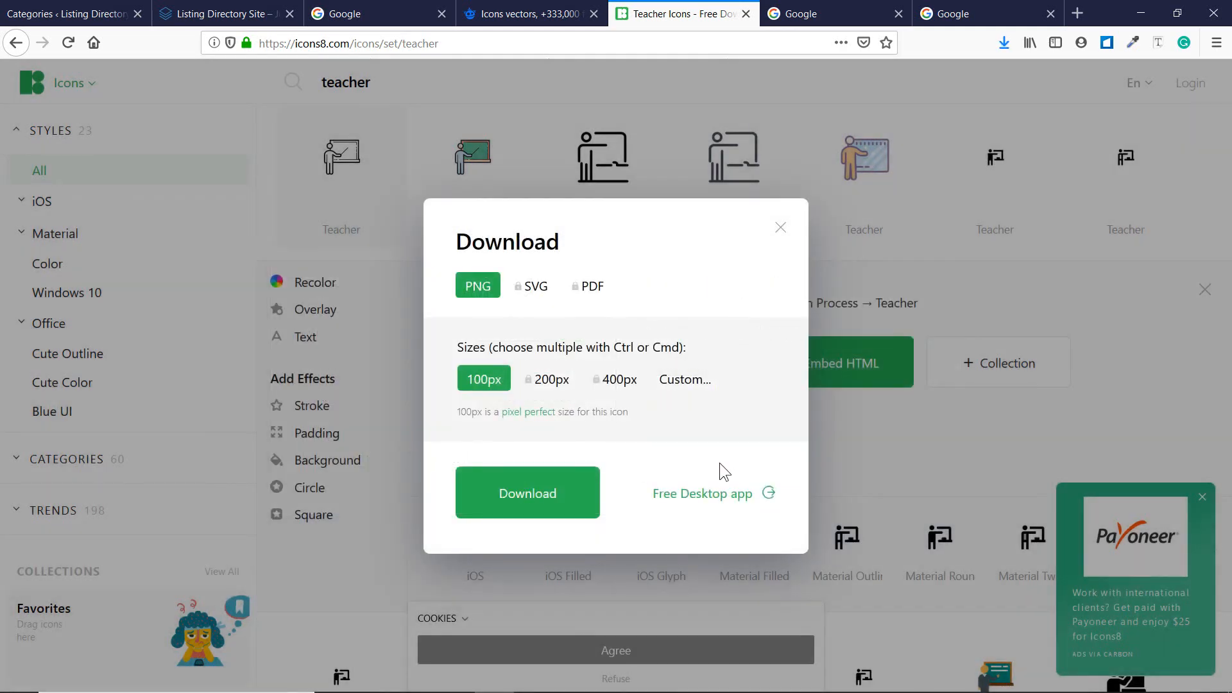
left_click(781, 228)
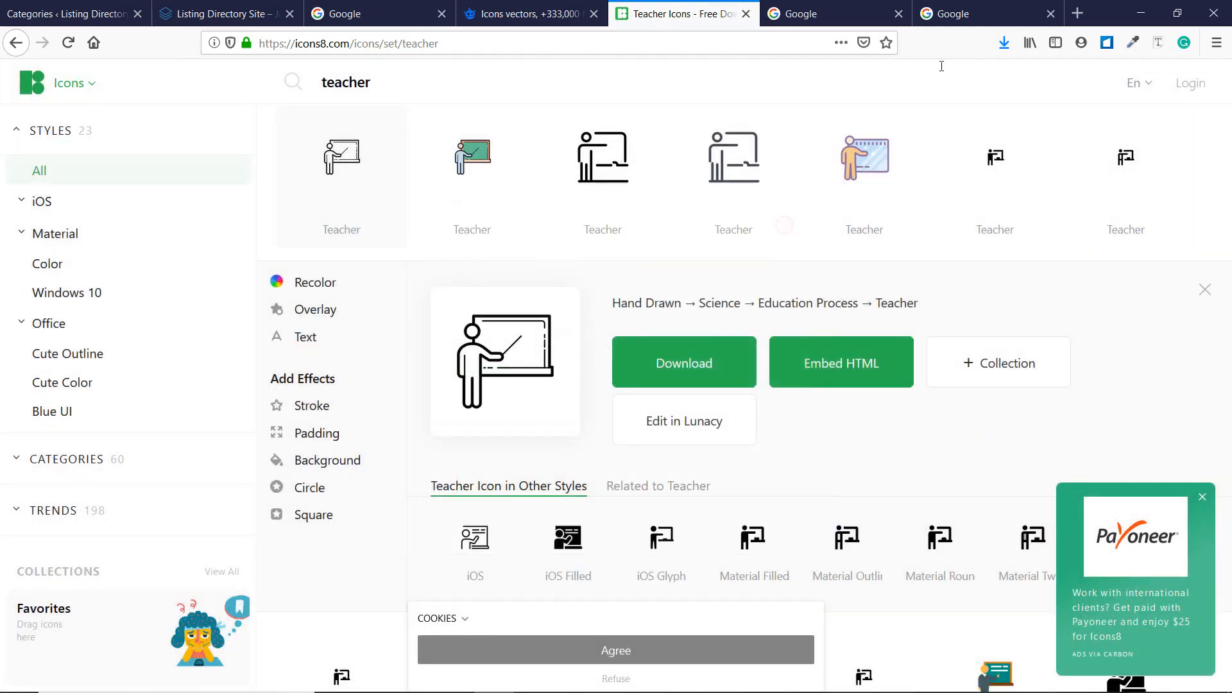
left_click(1004, 43)
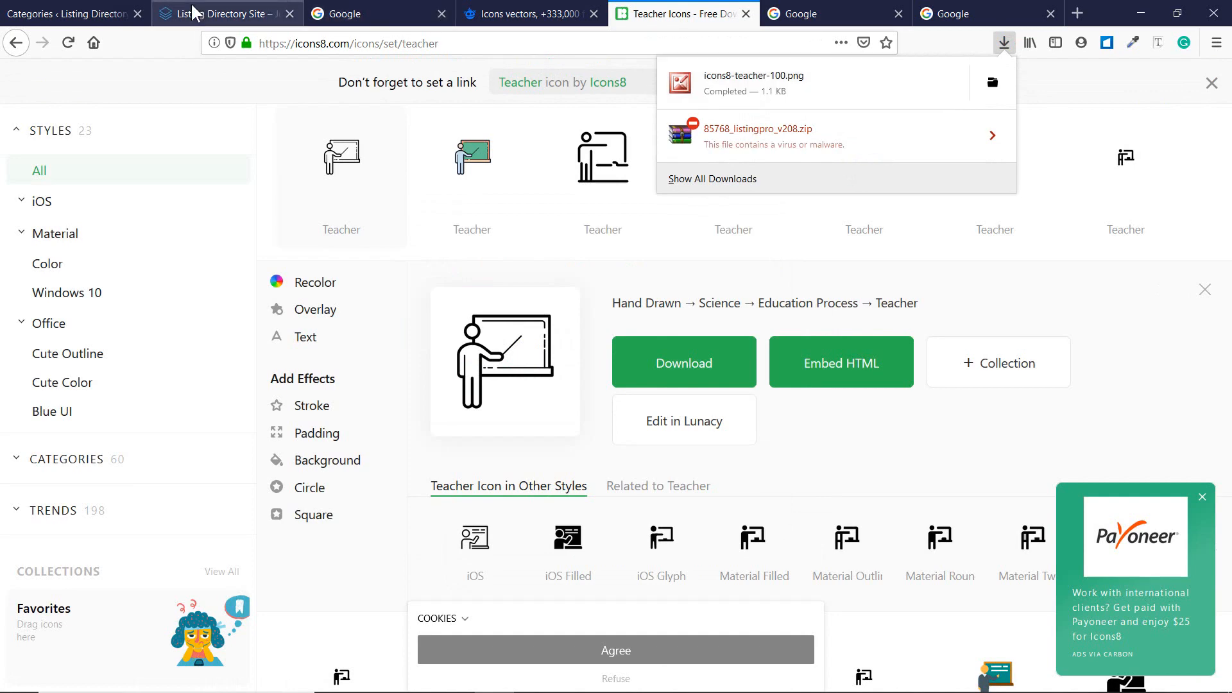
left_click(83, 13)
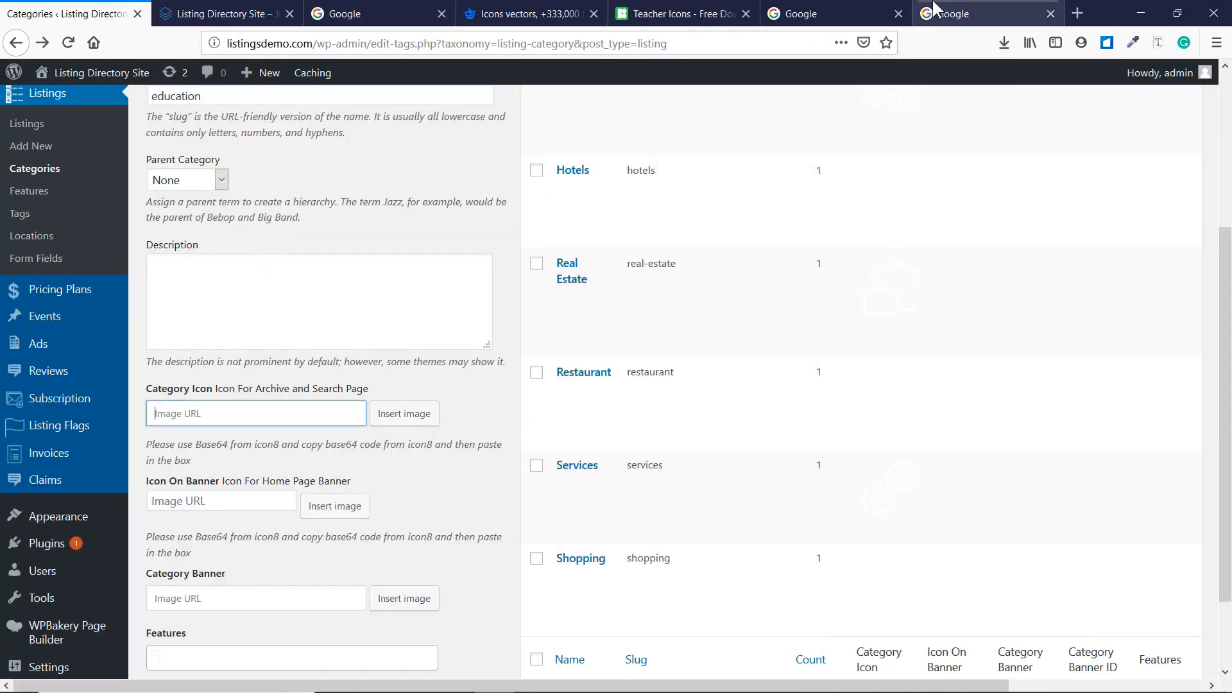
Upload icons8-teacher-100.png and insert it as the Education banner icon.
left_click(336, 505)
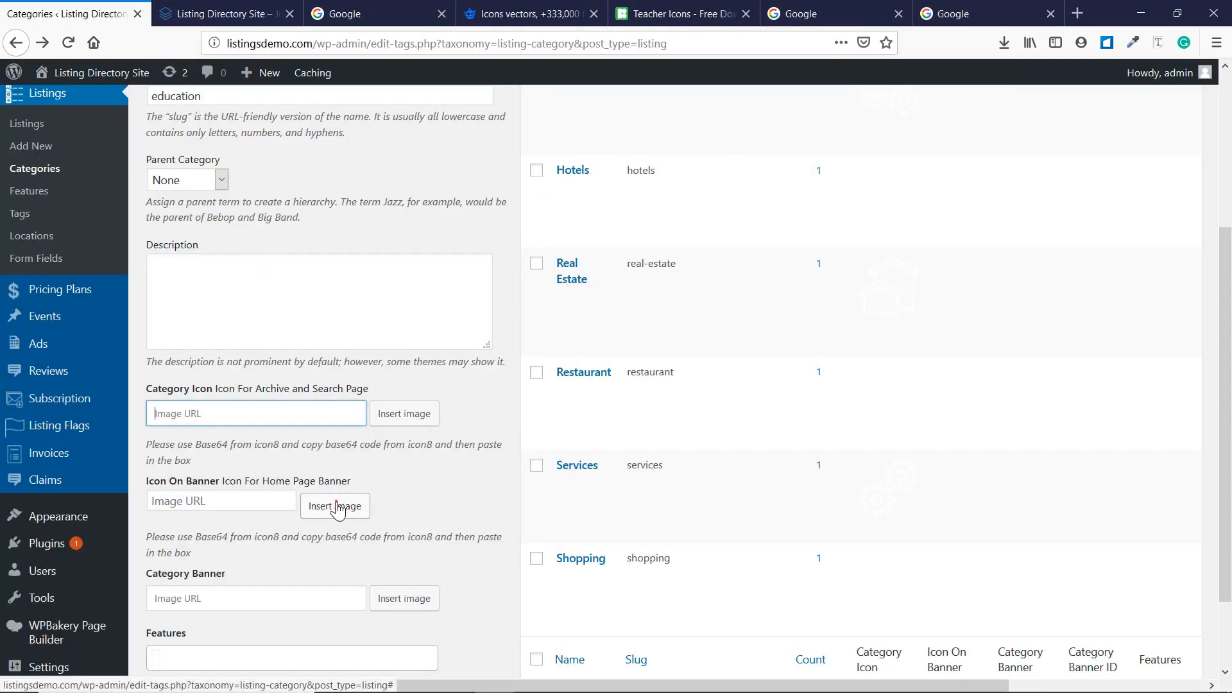
left_click(231, 142)
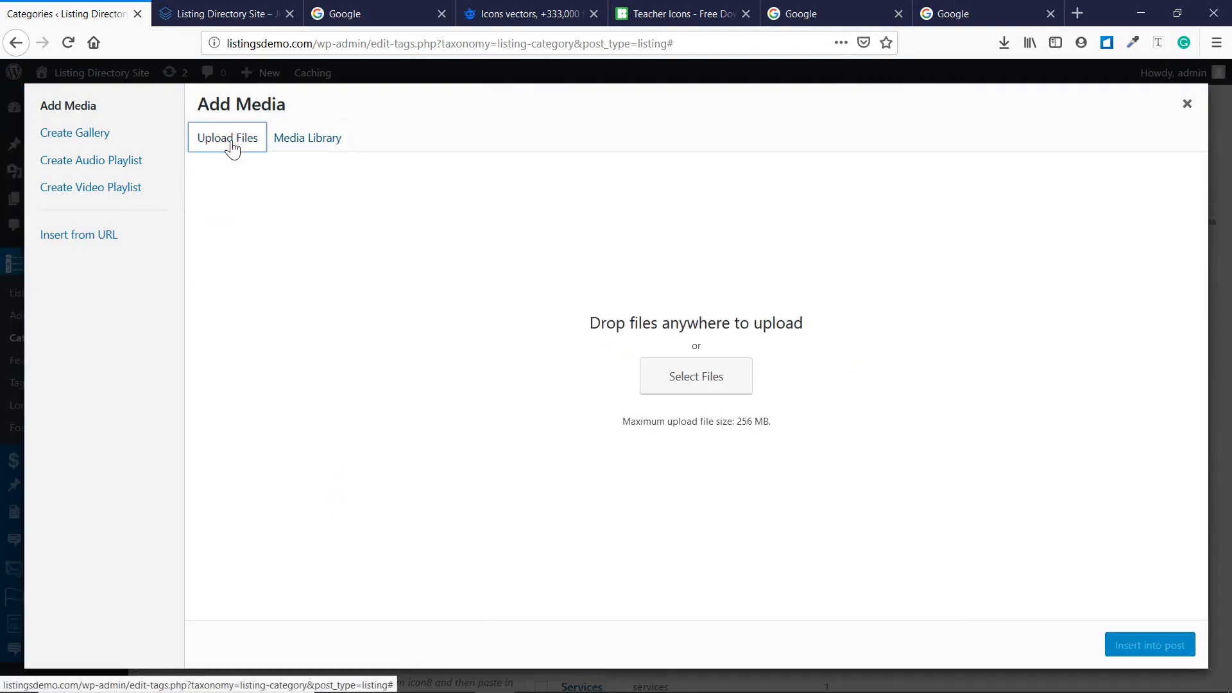
left_click(1004, 44)
left_click_drag(879, 86, 706, 398)
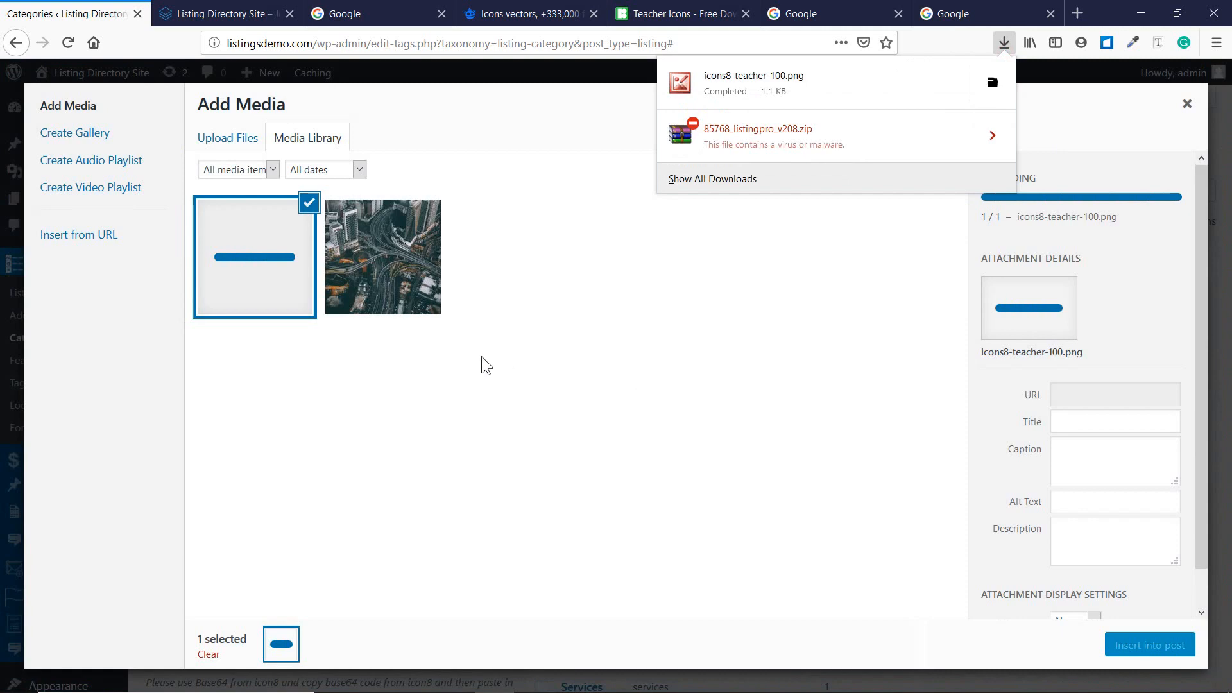
left_click(1119, 643)
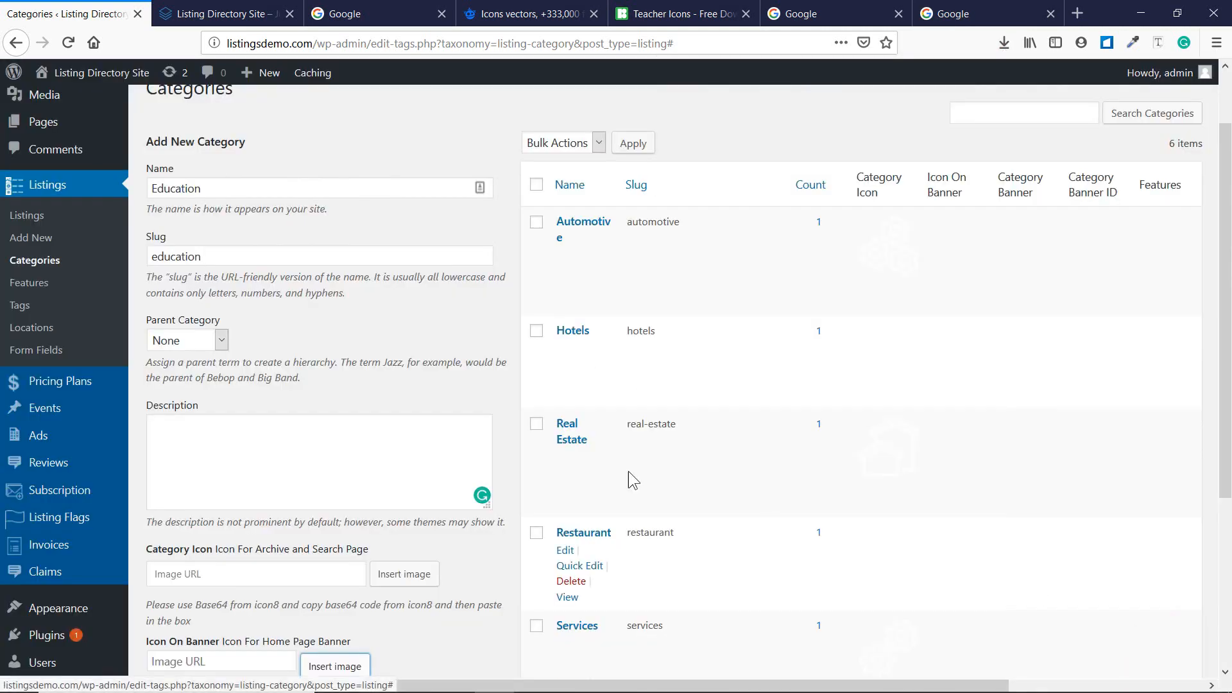
scroll(302, 341, "down", 5)
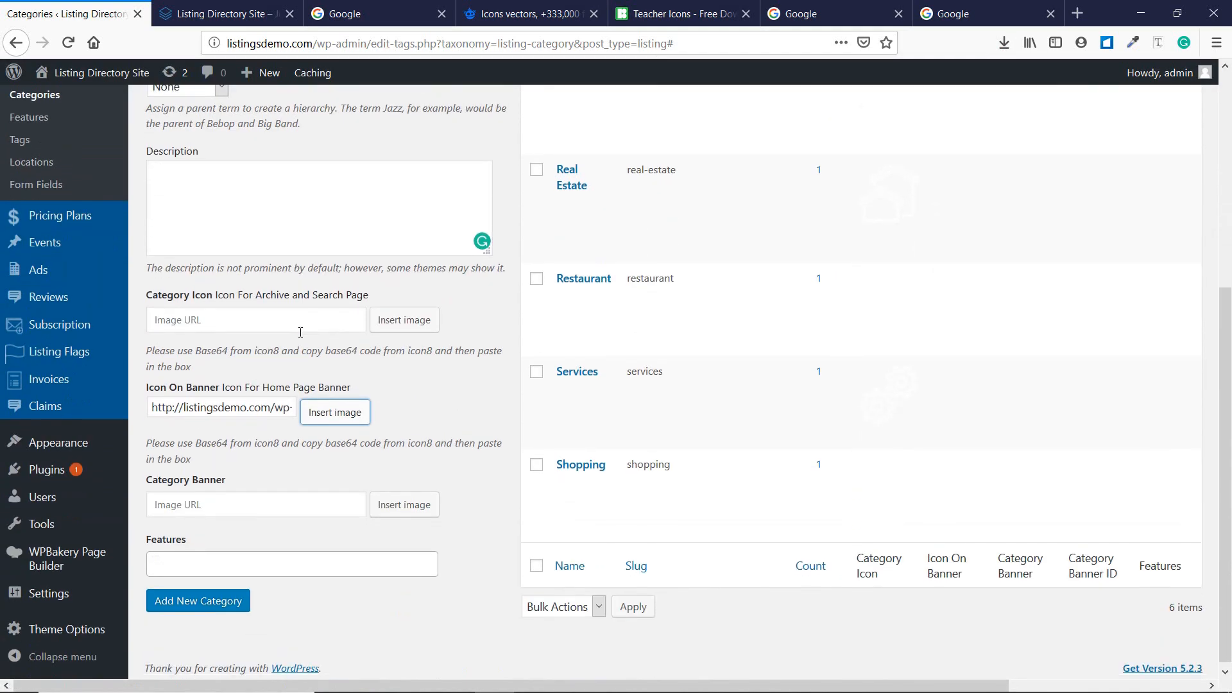
Set the same teacher icon as the category icon and add the Education category.
left_click(417, 321)
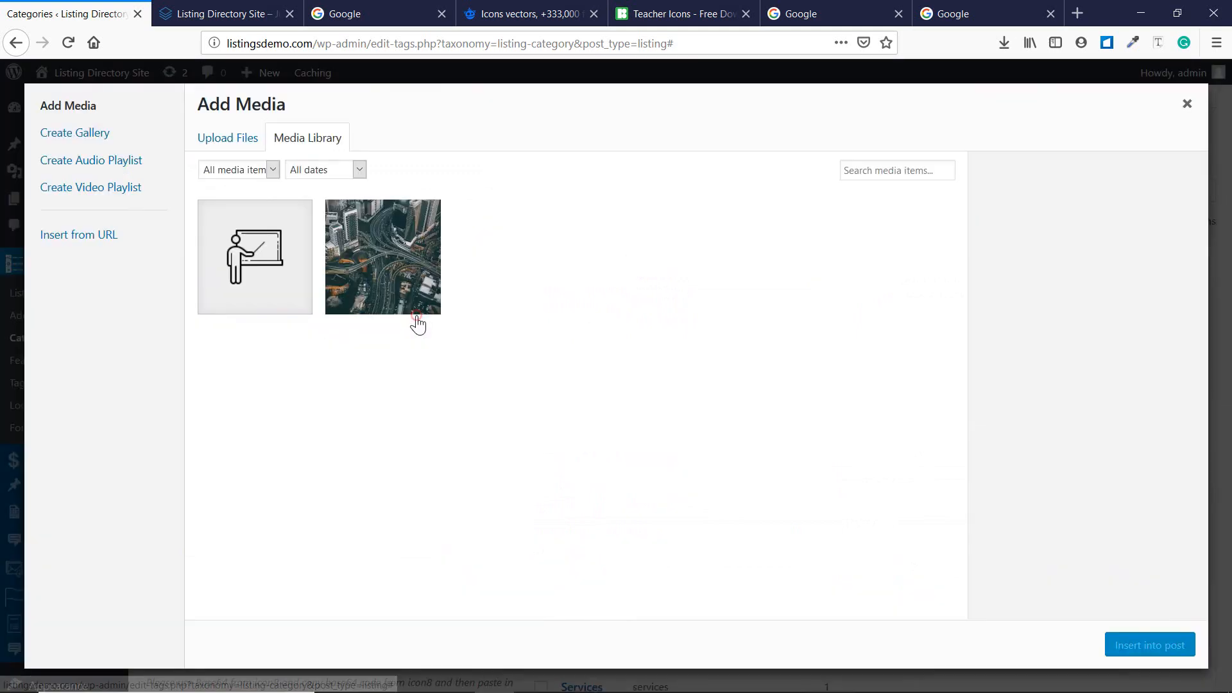
left_click(302, 252)
left_click(1129, 644)
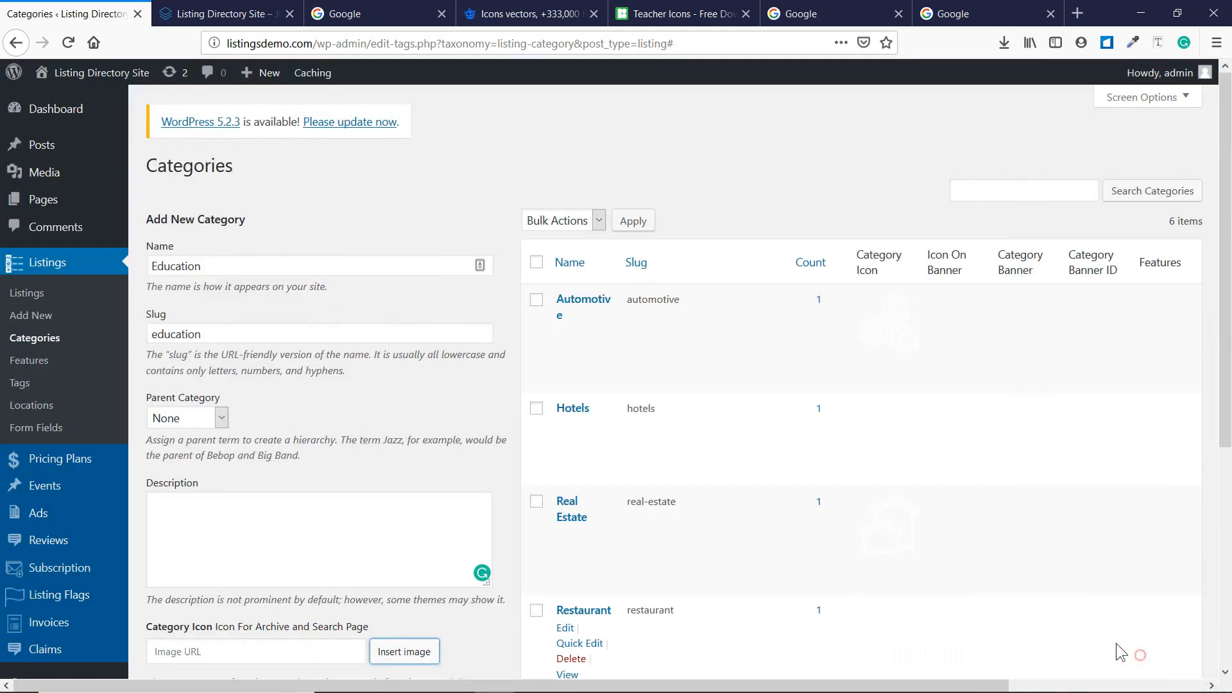
scroll(421, 568, "down", 5)
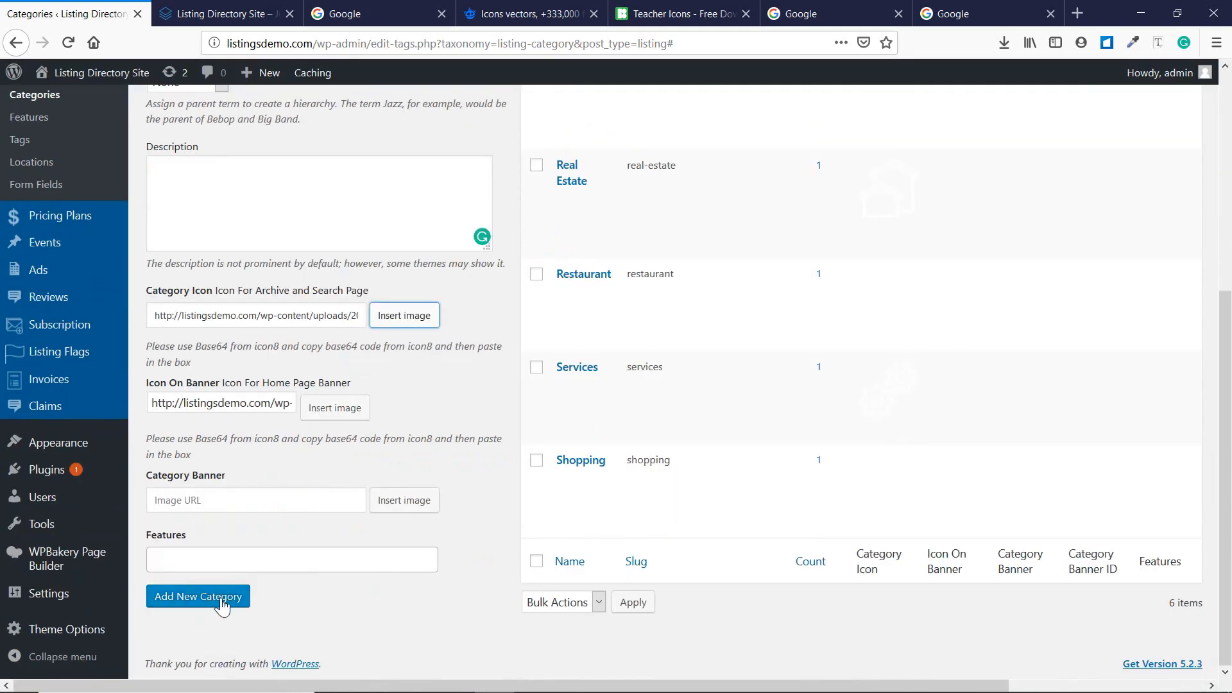
left_click(198, 596)
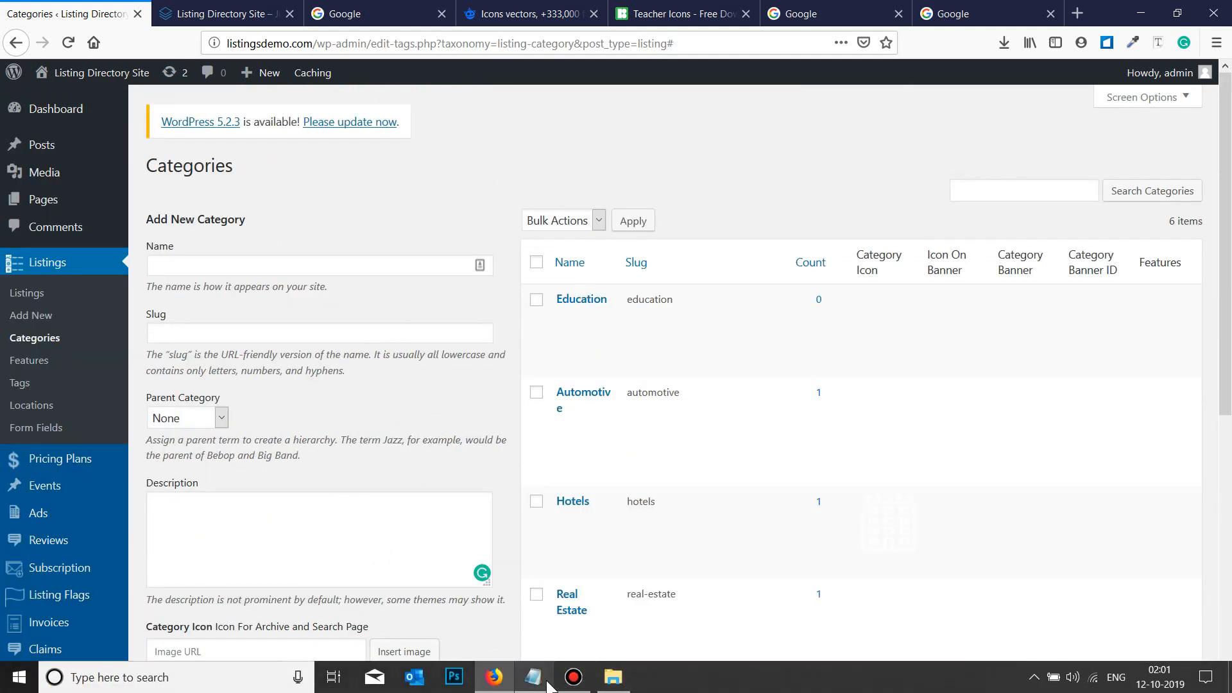
Append '- Done' to line 08, Creating Listing Categories, in the Notepad checklist.
left_click(549, 686)
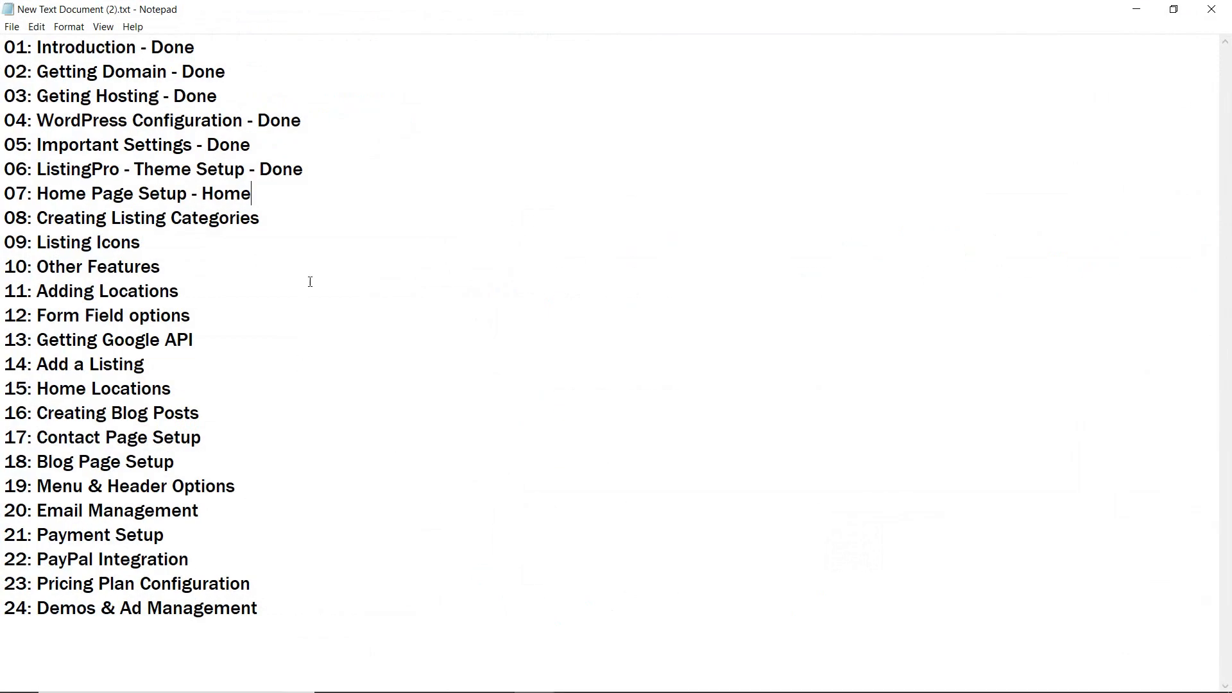
left_click(325, 226)
type("- Done")
left_click(186, 248)
left_click(1136, 9)
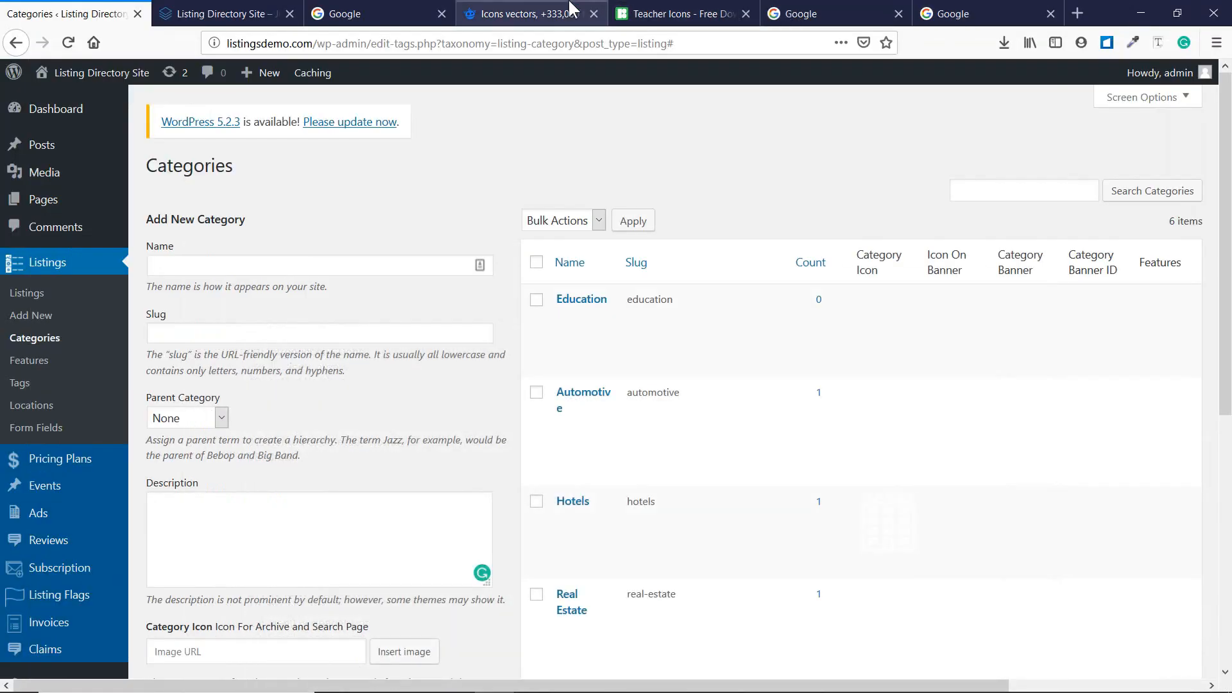
left_click(571, 8)
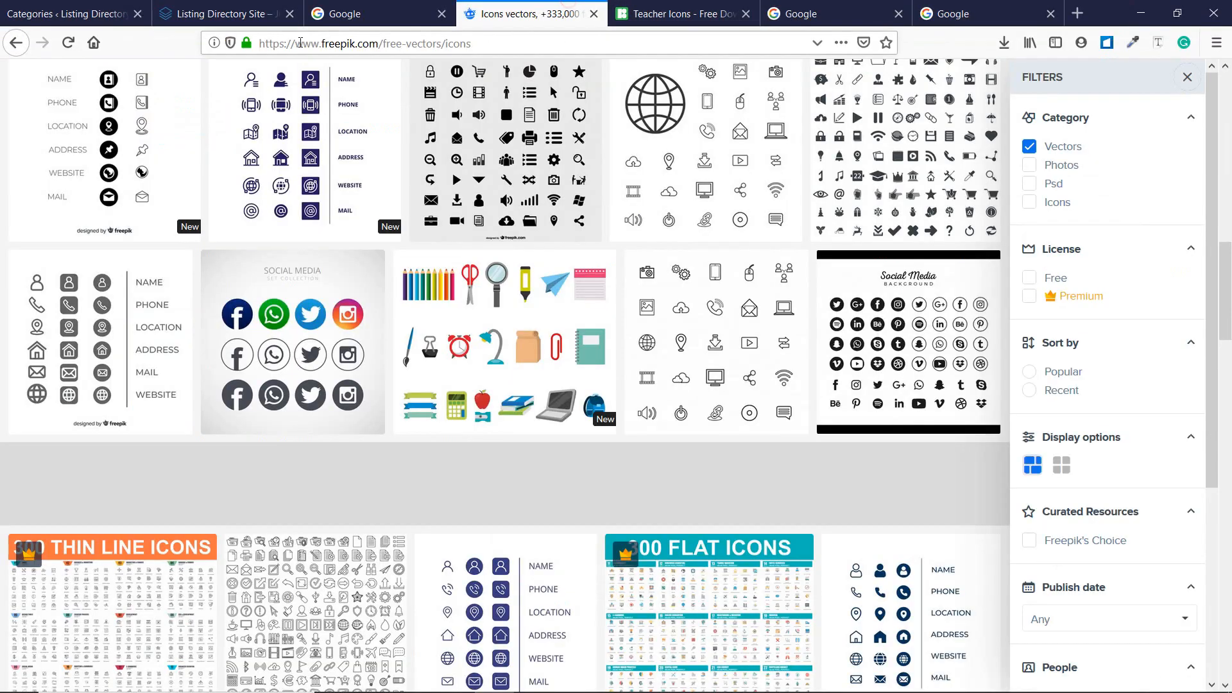
left_click(688, 7)
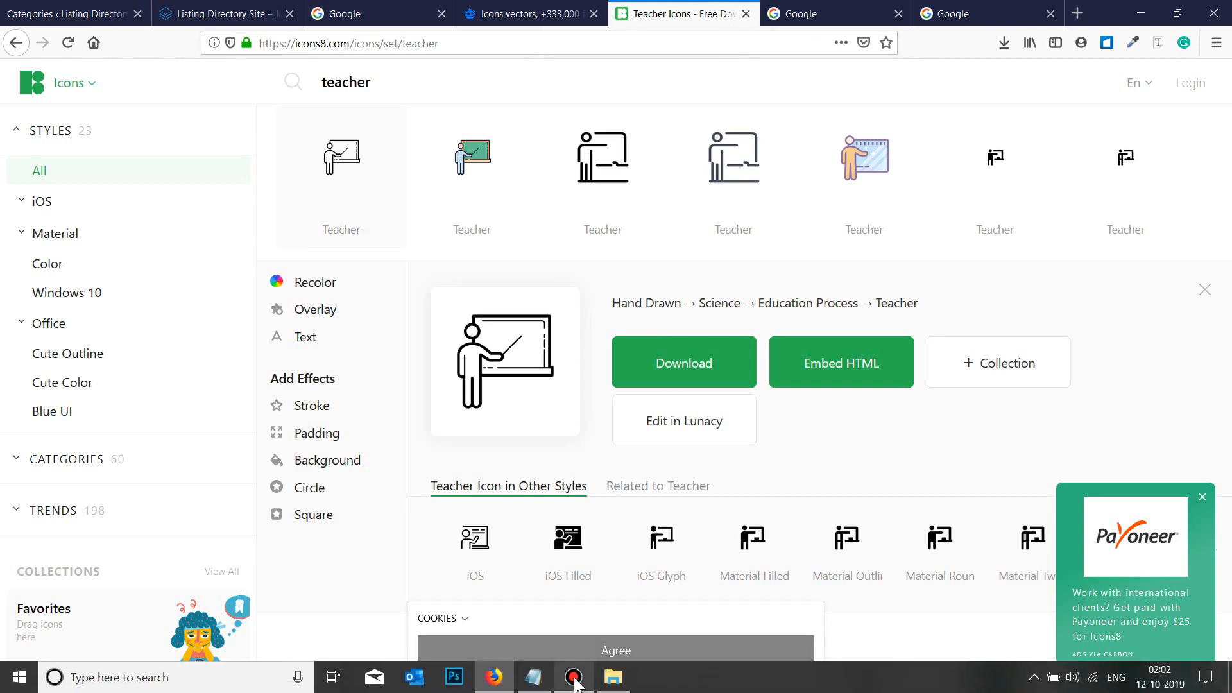
Append '- Done' to line 09, Listing Icons, and minimise Notepad.
left_click(533, 677)
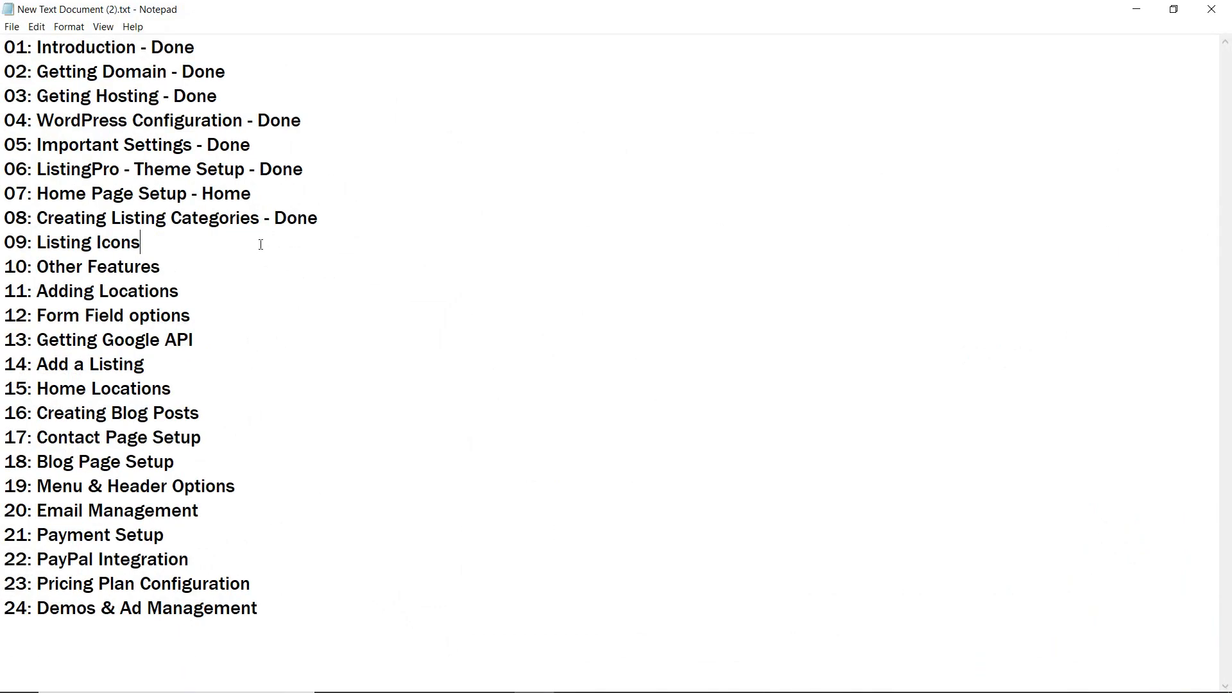
type("- Done")
left_click(1129, 10)
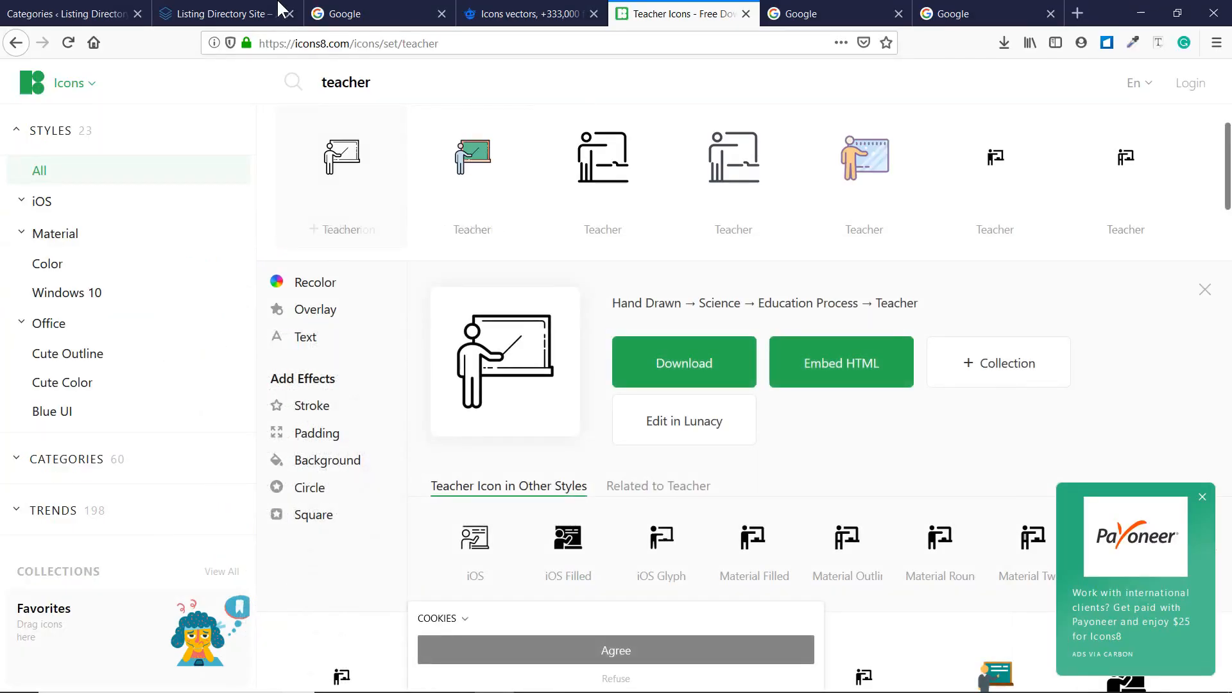
Scroll through the six listing categories to confirm Education is there.
left_click(2, 7)
scroll(234, 395, "down", 5)
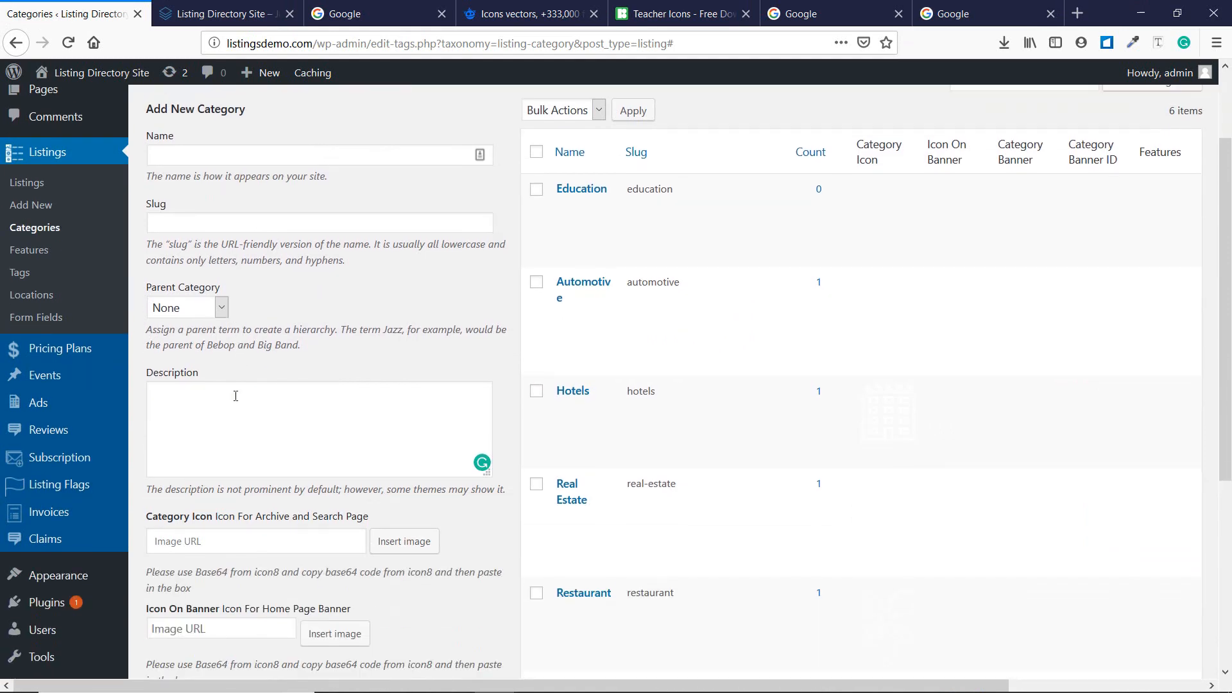
scroll(564, 481, "up", 5)
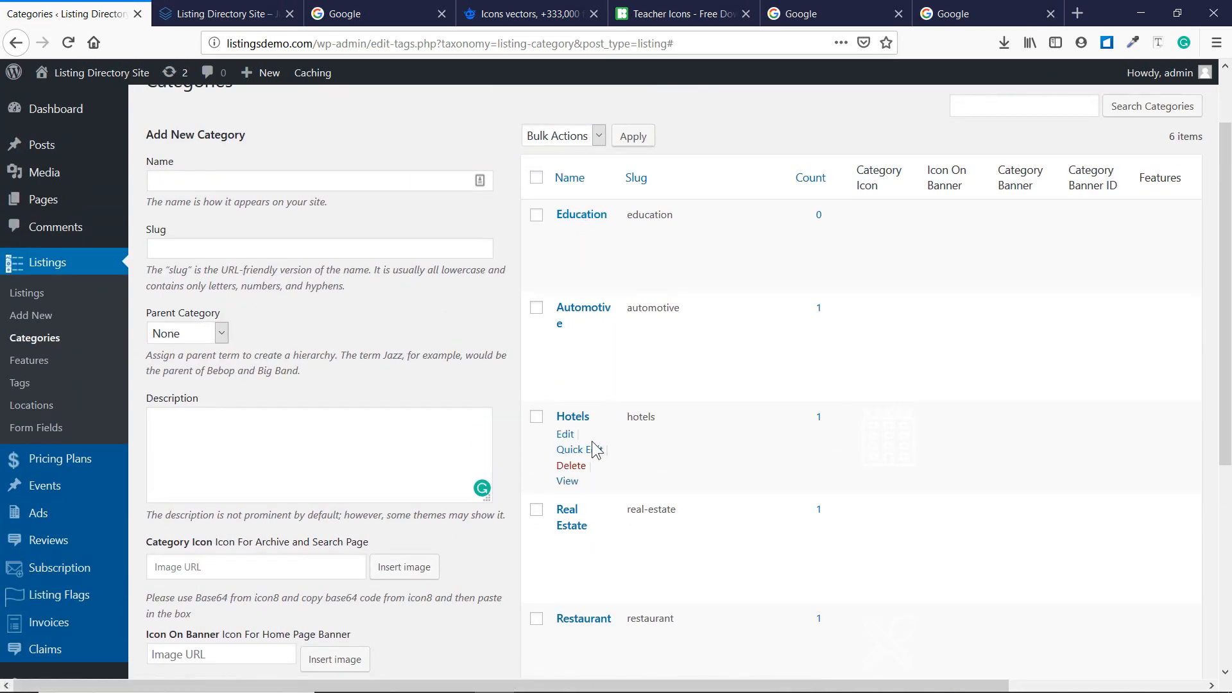
scroll(582, 430, "down", 3)
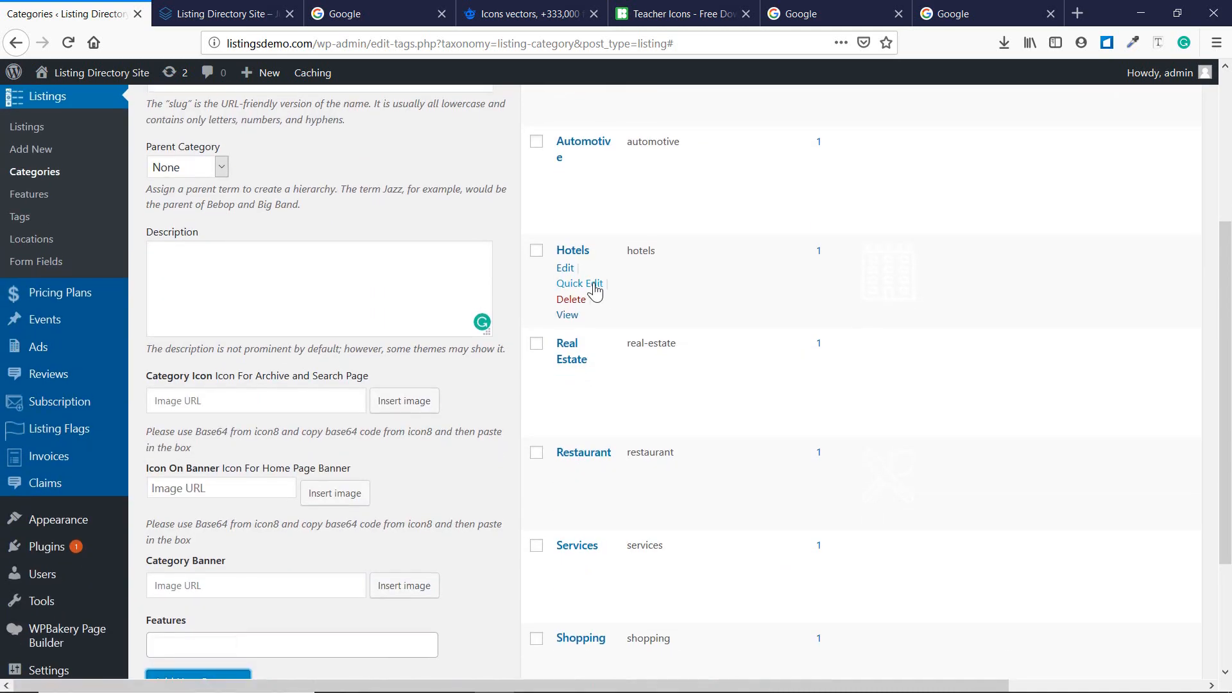
scroll(564, 283, "down", 2)
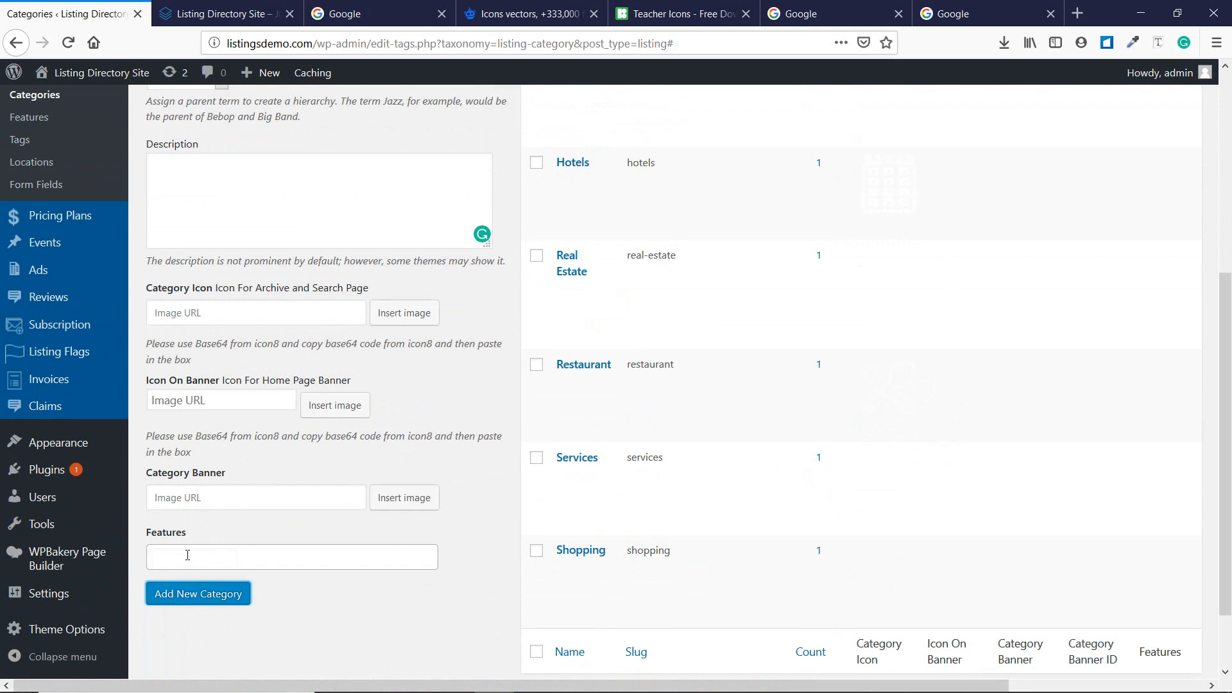
scroll(187, 555, "up", 3)
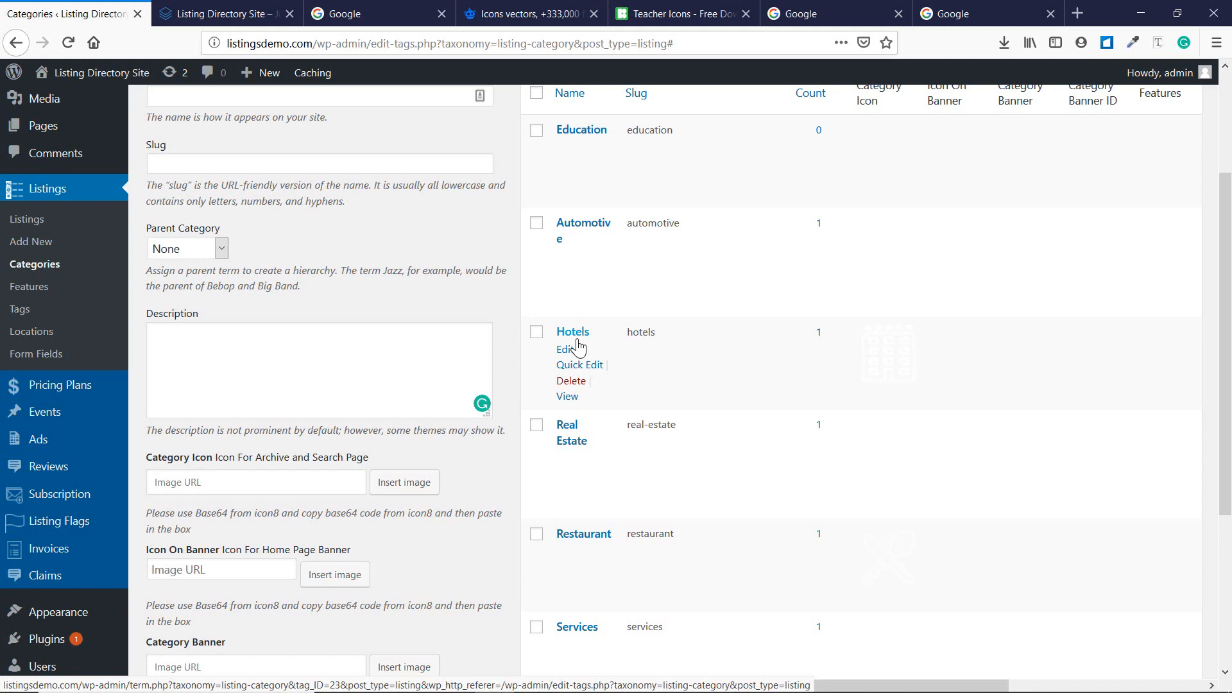
scroll(577, 347, "up", 3)
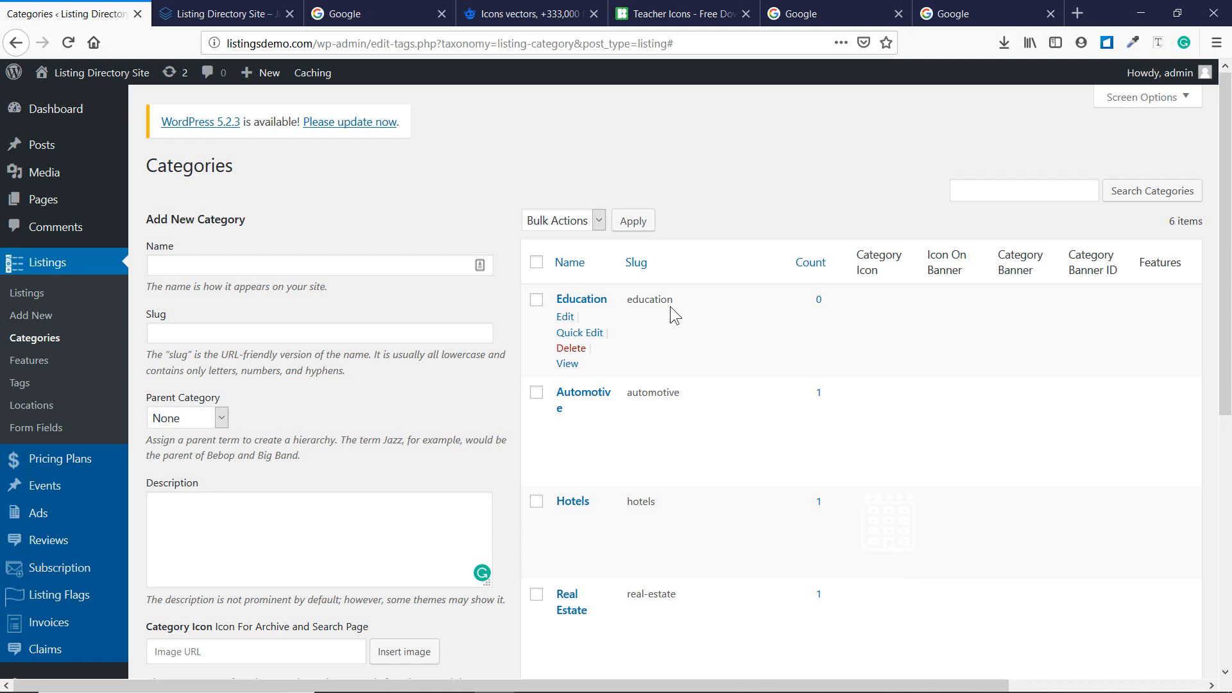
scroll(616, 361, "down", 3)
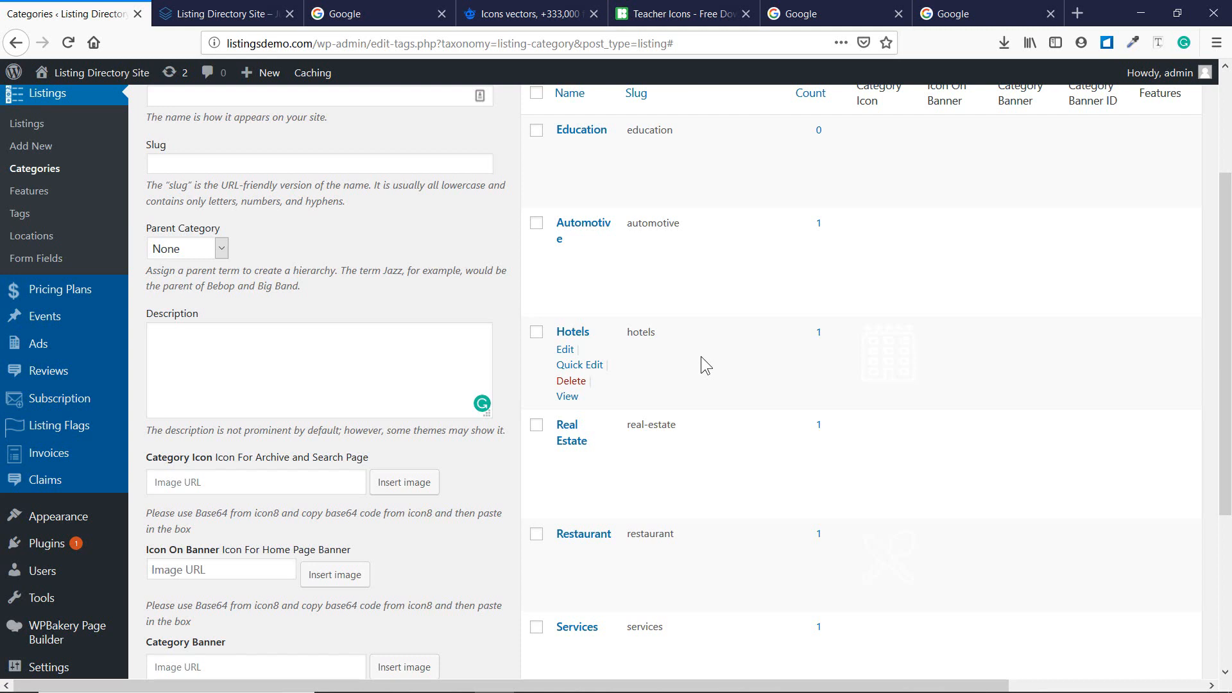
scroll(701, 356, "up", 3)
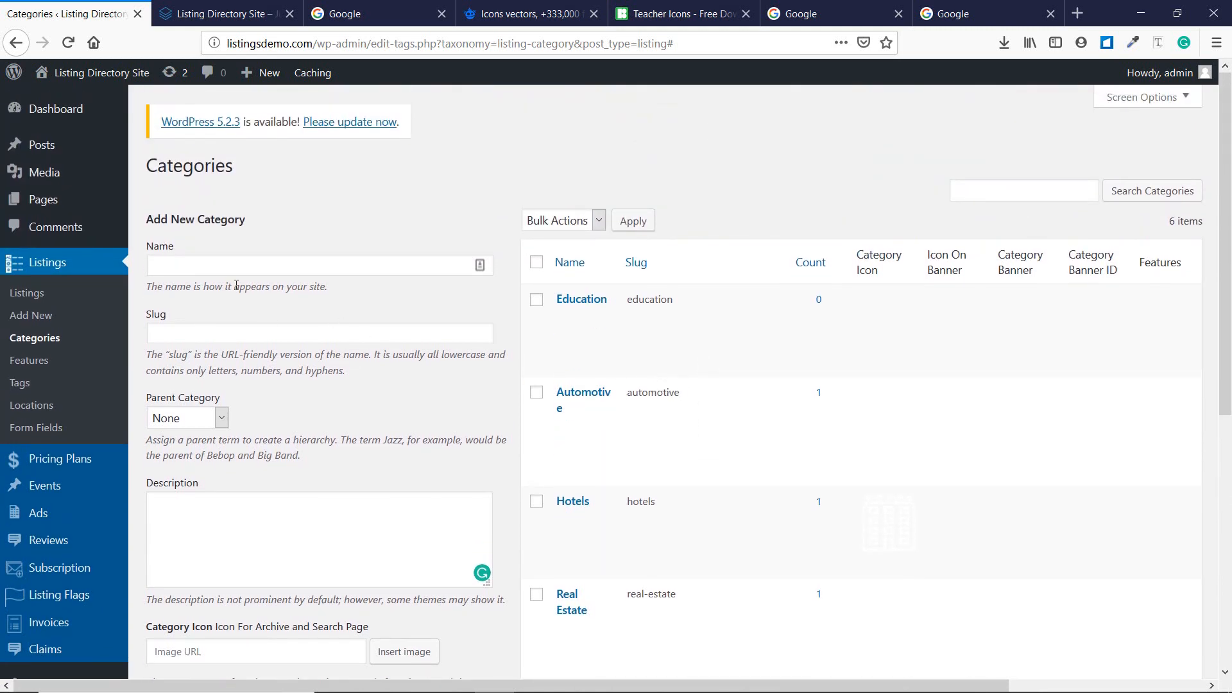
Add the listing feature Parking Area with slug 'parking area'.
left_click(37, 362)
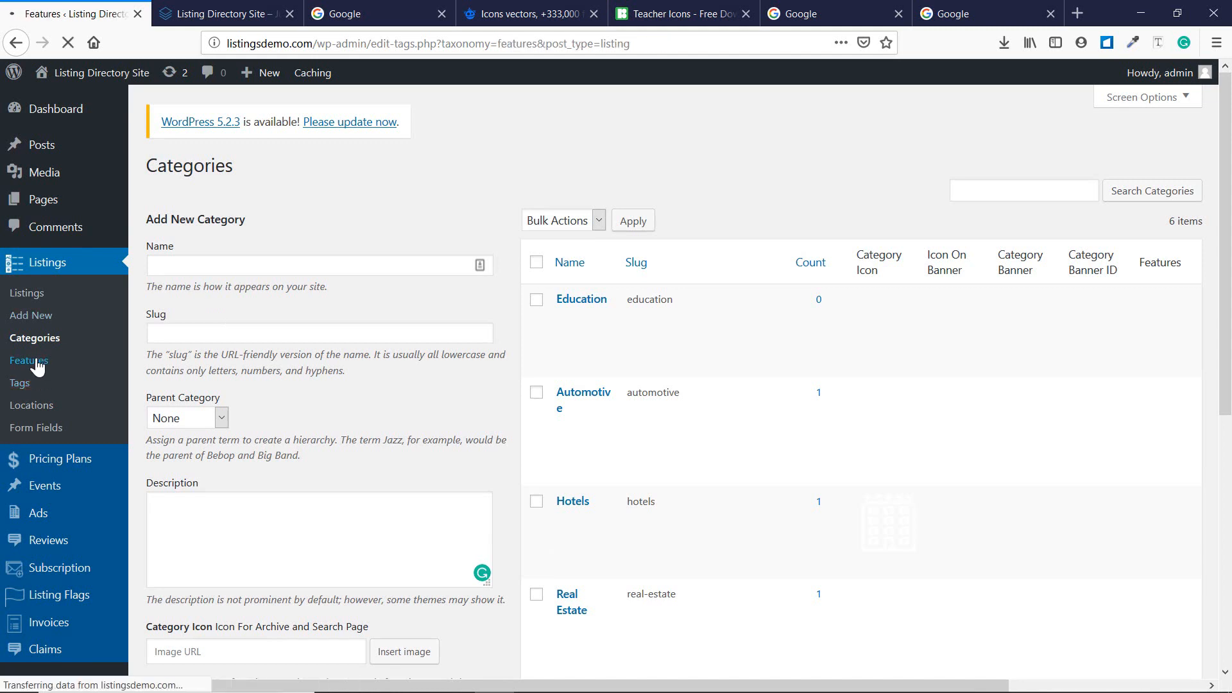
left_click(160, 264)
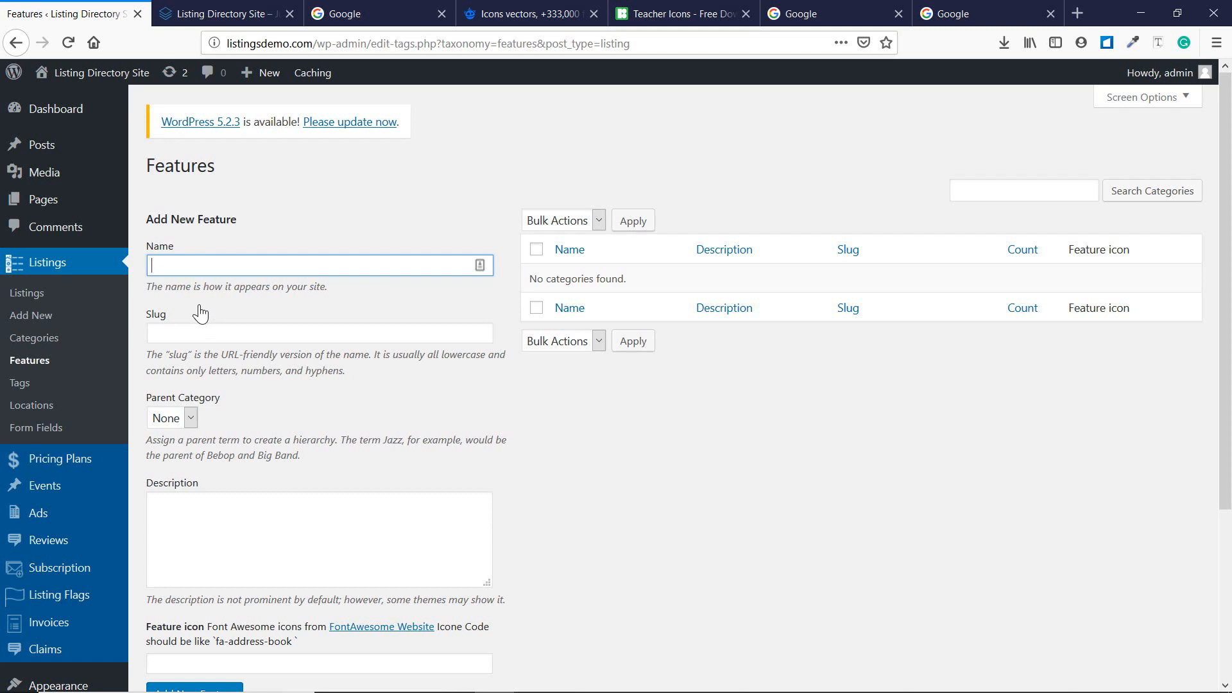
type("Parking Area")
key("Tab")
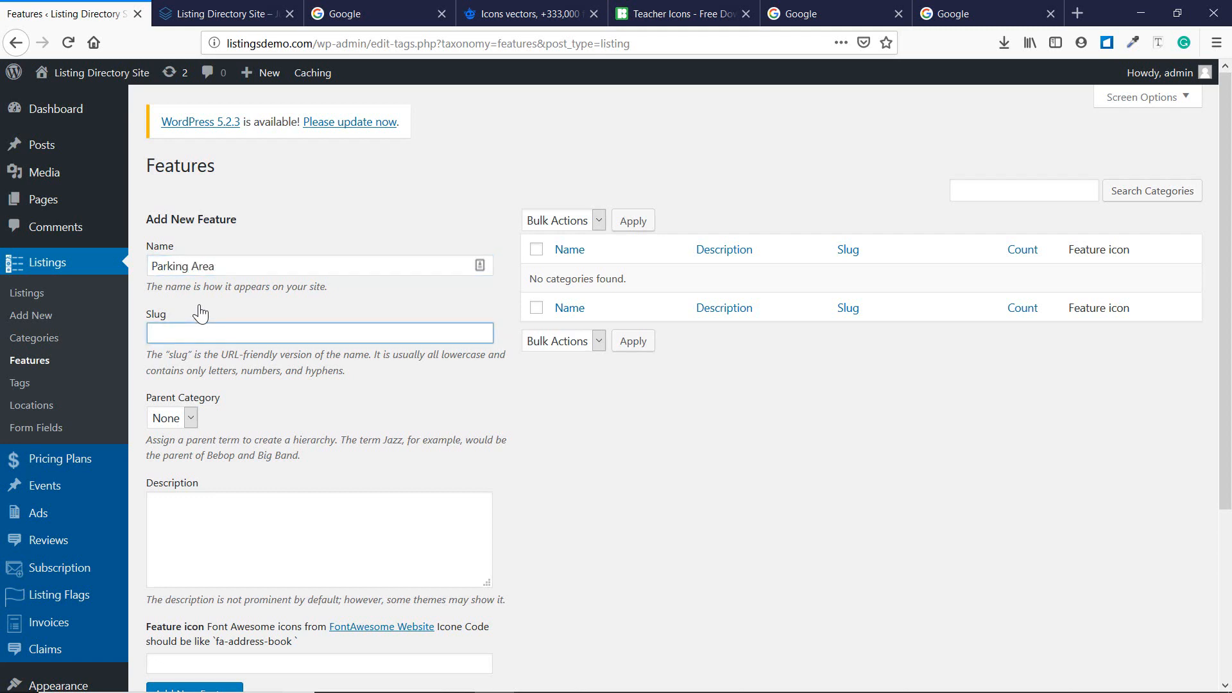
type("parking area")
scroll(212, 513, "down", 2)
left_click(226, 600)
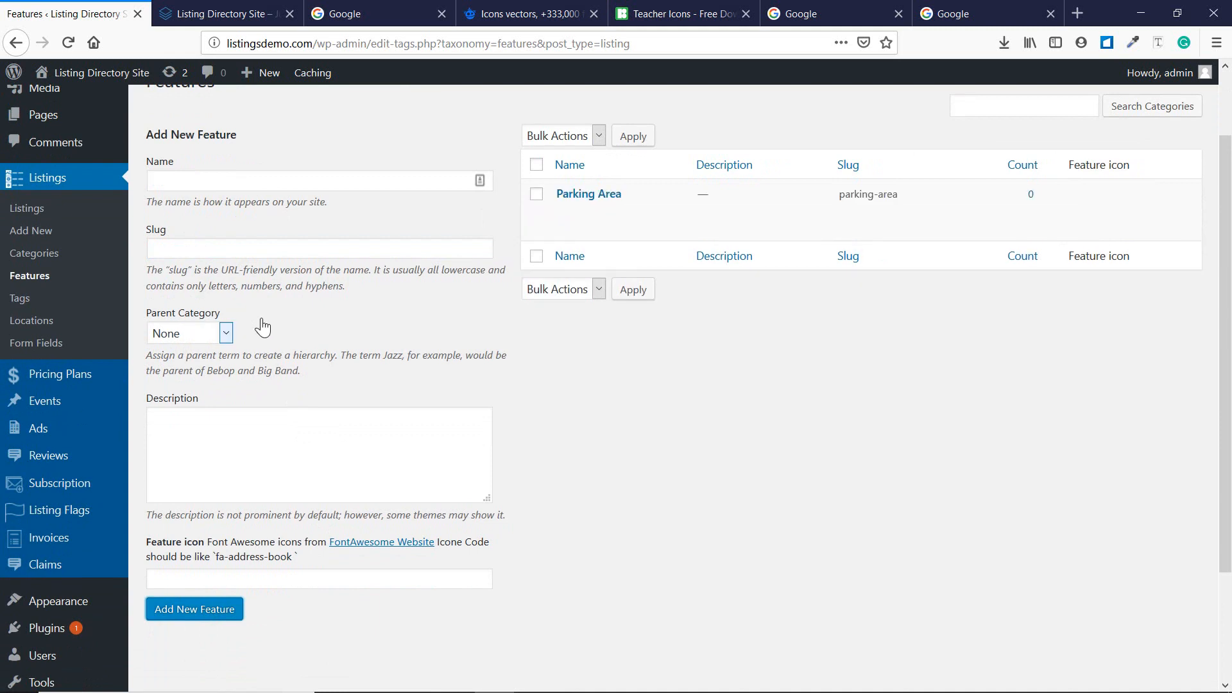
Add the Swimming Pool feature with slug pool, fixing the typo in its name.
left_click(214, 186)
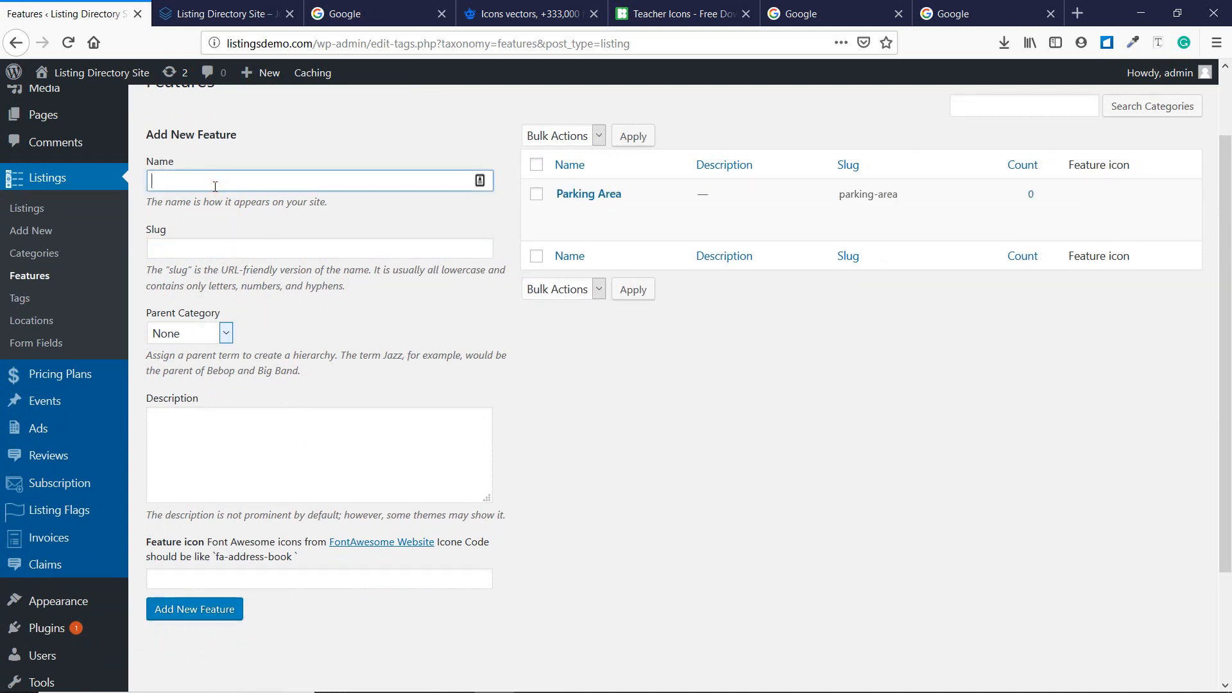
type("Swimming Pook")
key("BackSpace")
type("l")
left_click(330, 242)
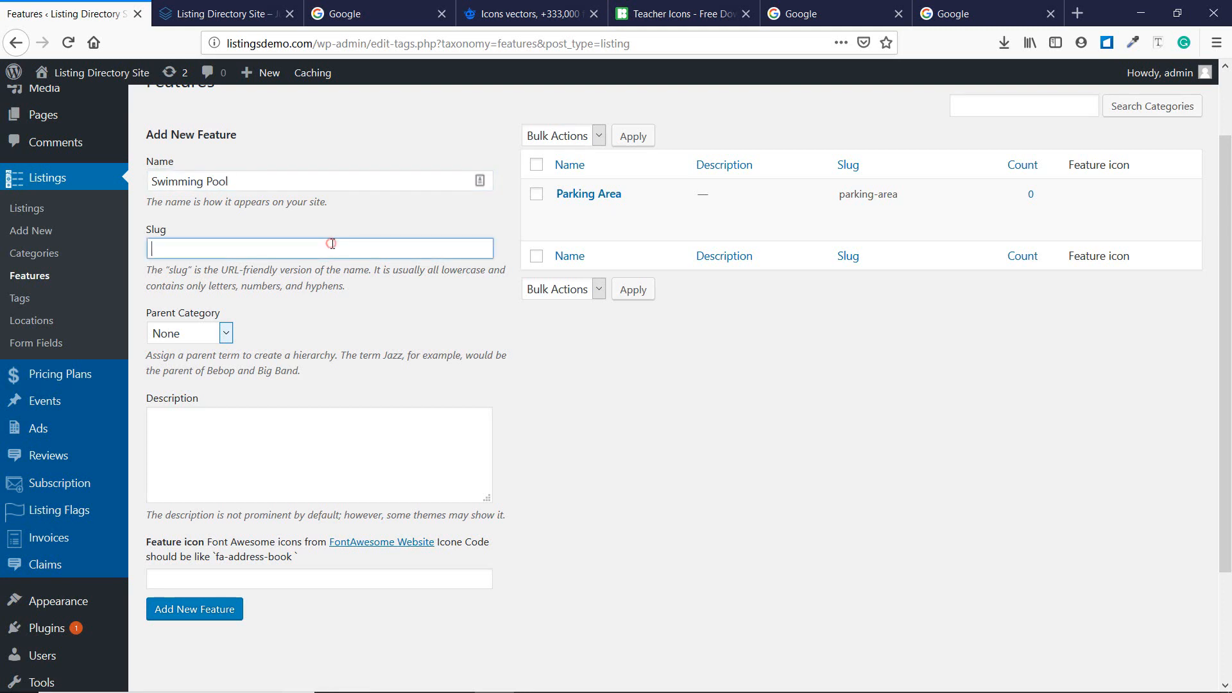
type("pool")
left_click(199, 617)
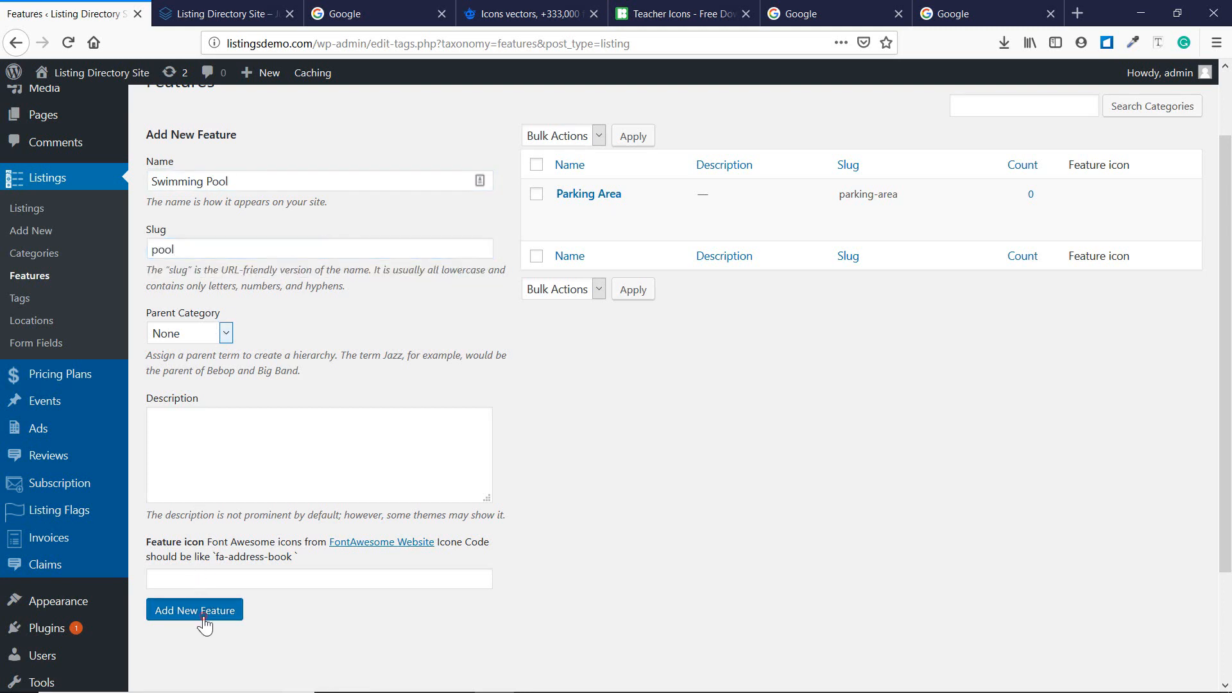
Add the Wifi feature with slug wifi.
left_click(240, 190)
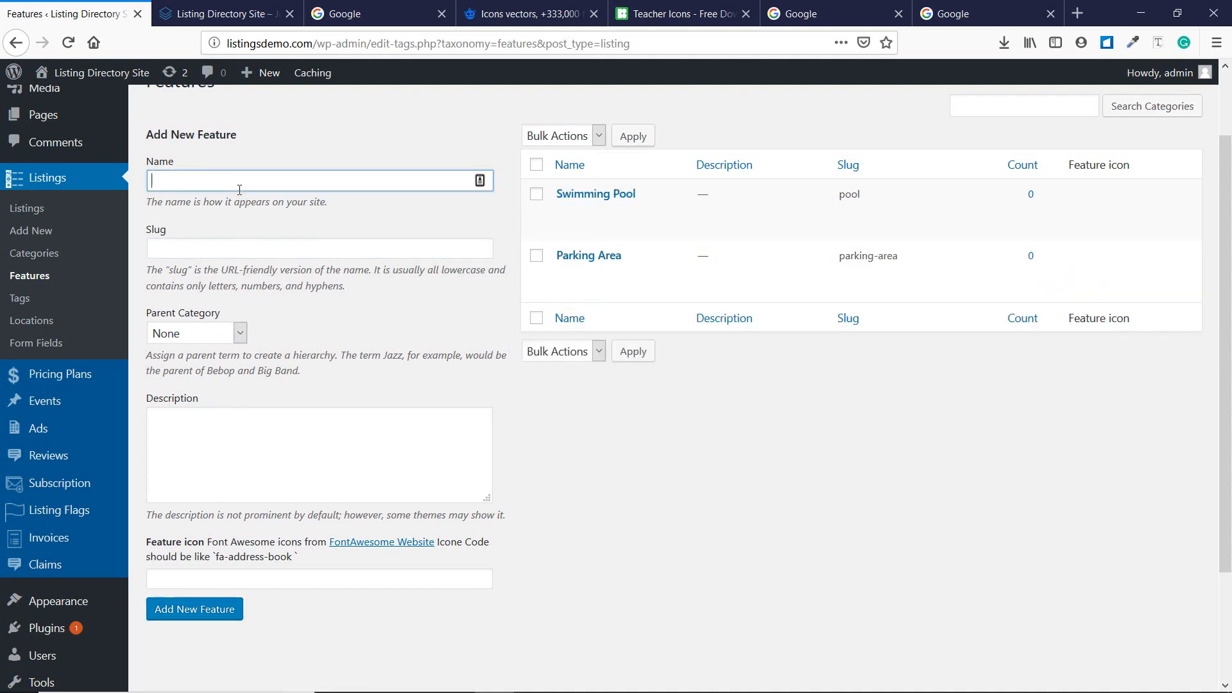
type("Wifi")
left_click(249, 251)
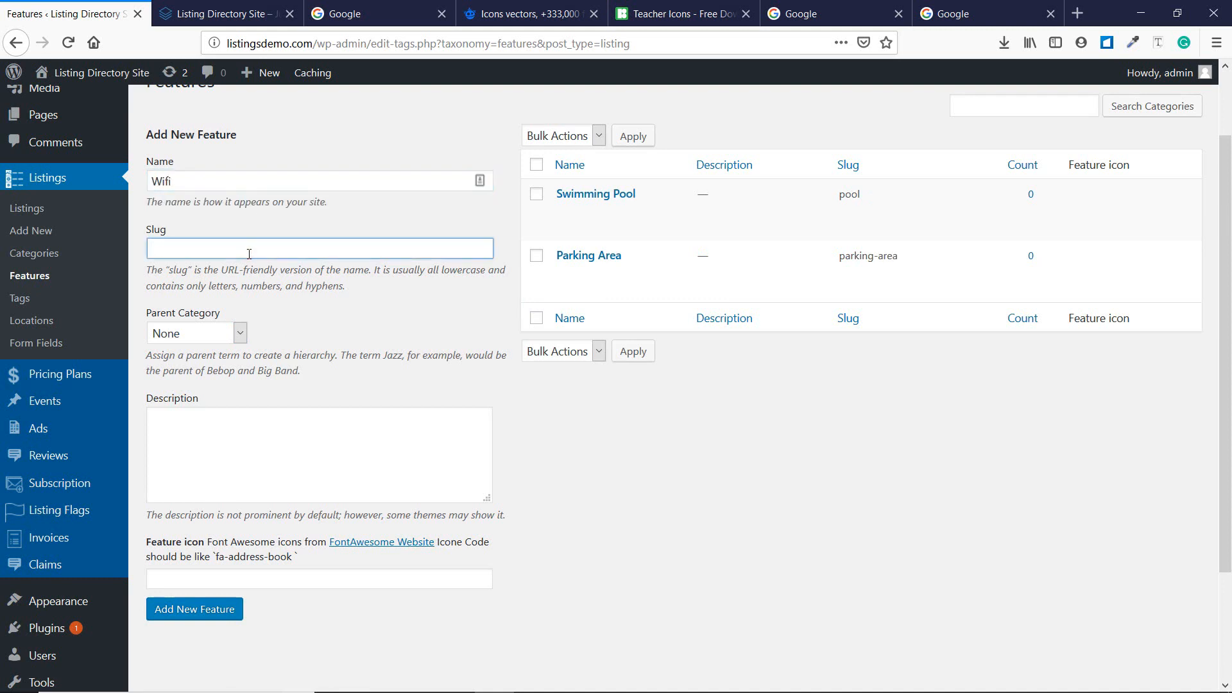
type("wifi")
left_click(204, 609)
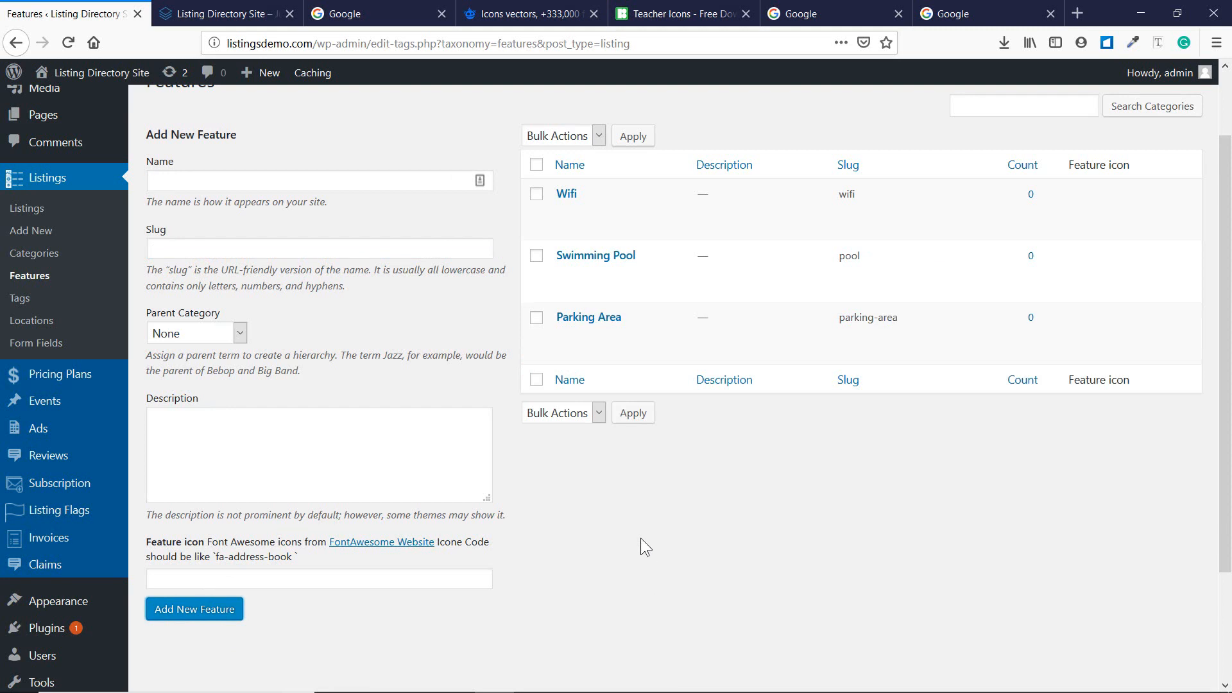
left_click(27, 276)
Open the Hotels listing category for editing.
scroll(107, 322, "down", 2)
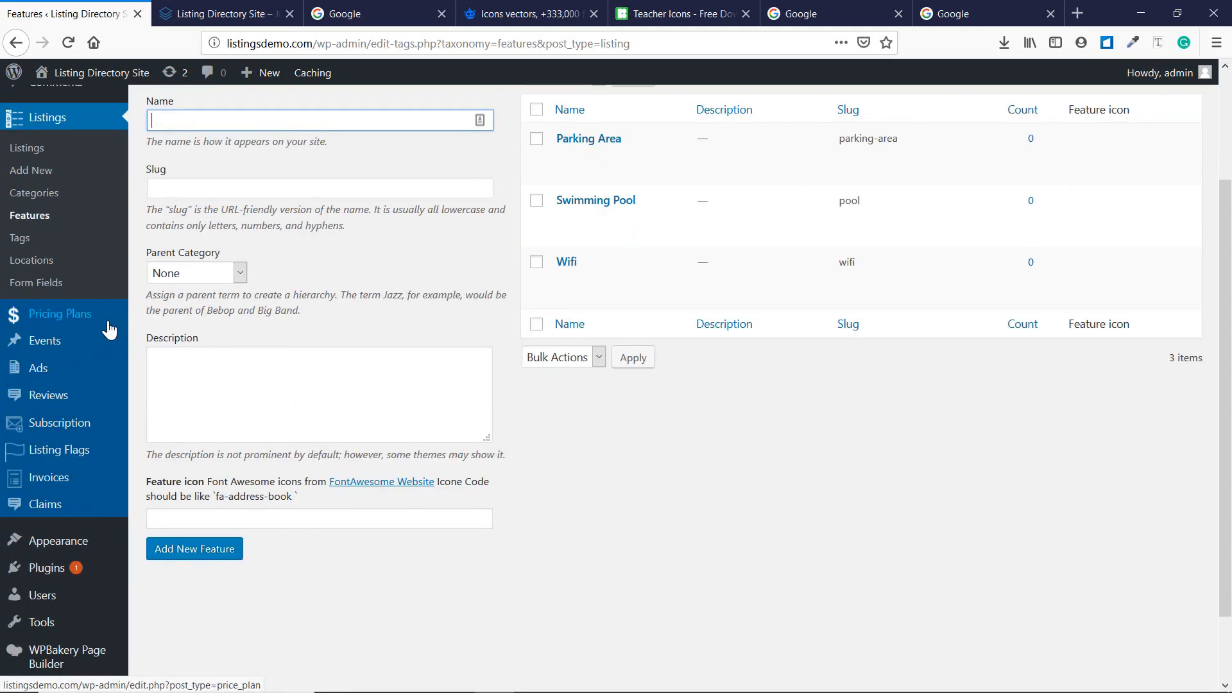
left_click(25, 193)
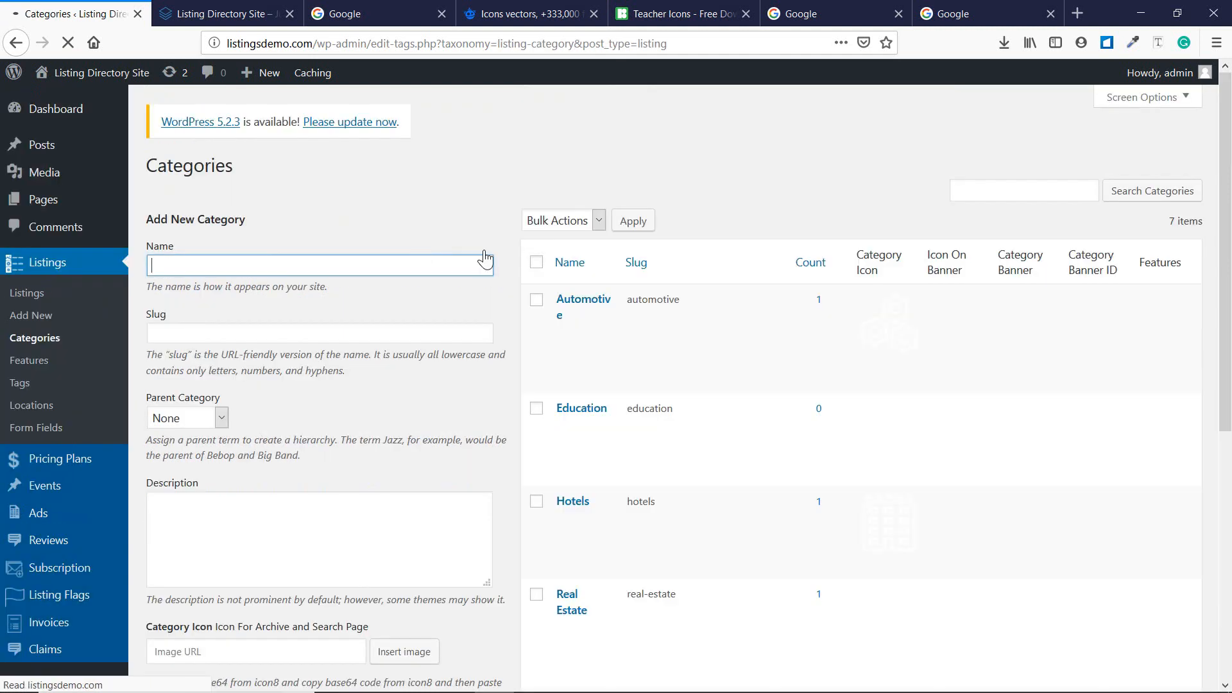
scroll(581, 353, "down", 1)
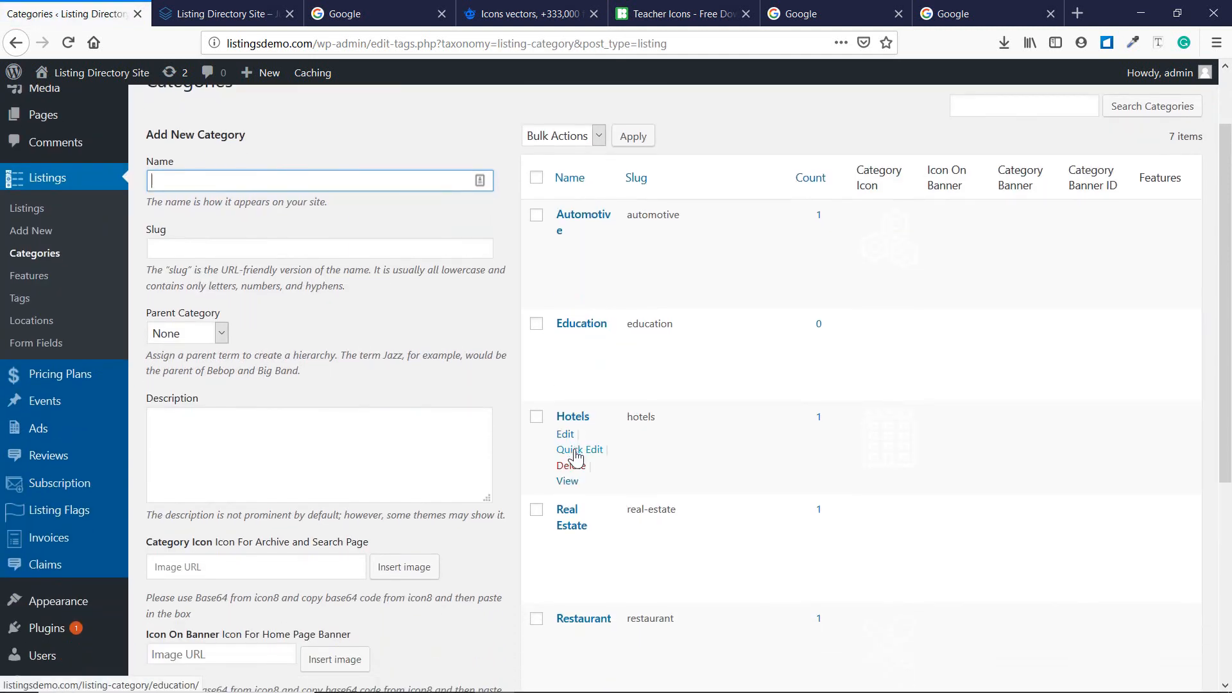
left_click(565, 434)
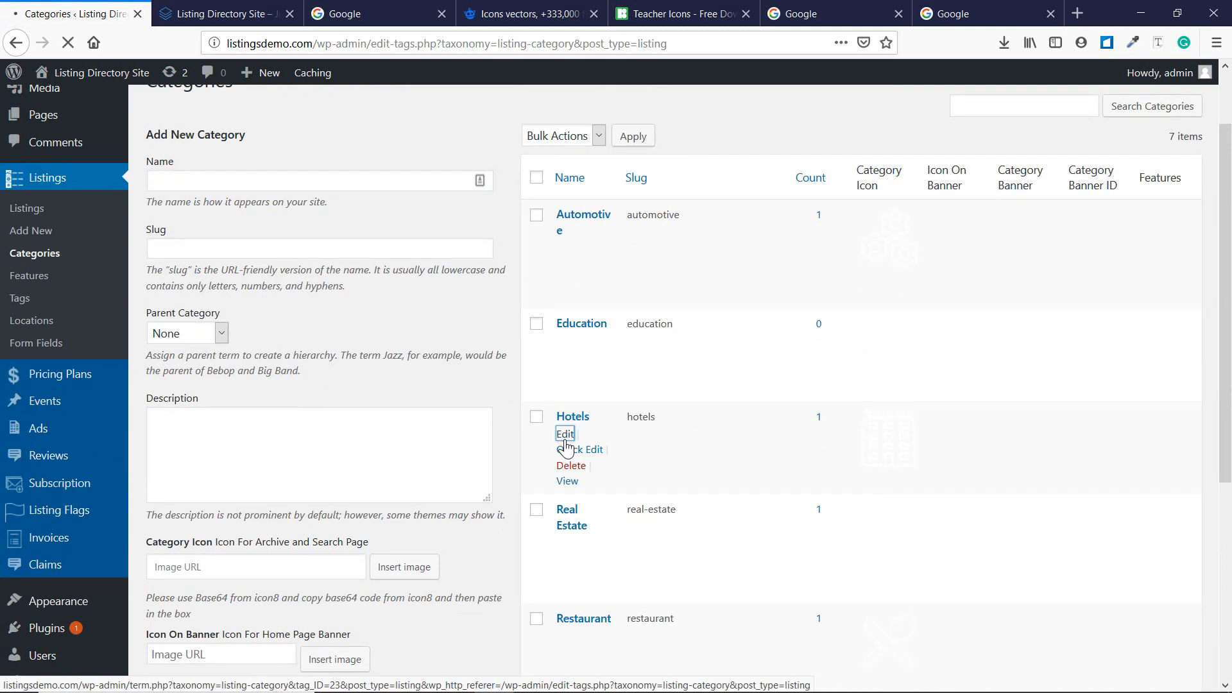
scroll(455, 414, "down", 4)
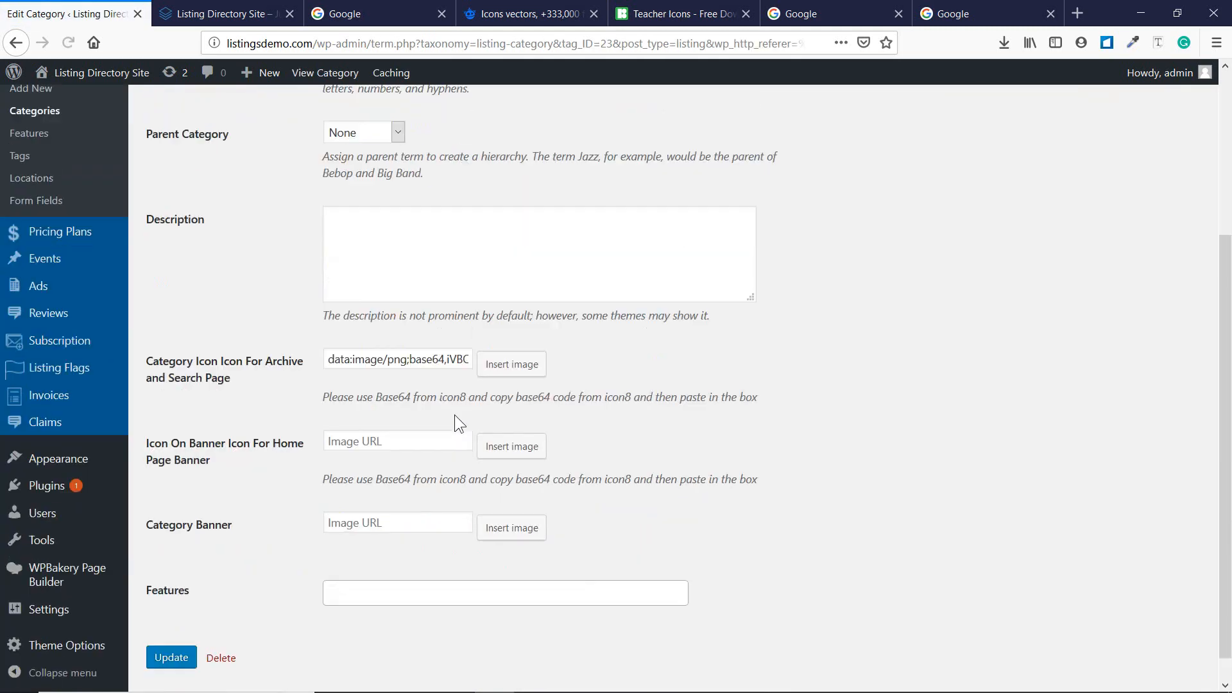
Assign Parking Area, Wifi and Swimming Pool as Hotels features and update the category.
left_click(363, 566)
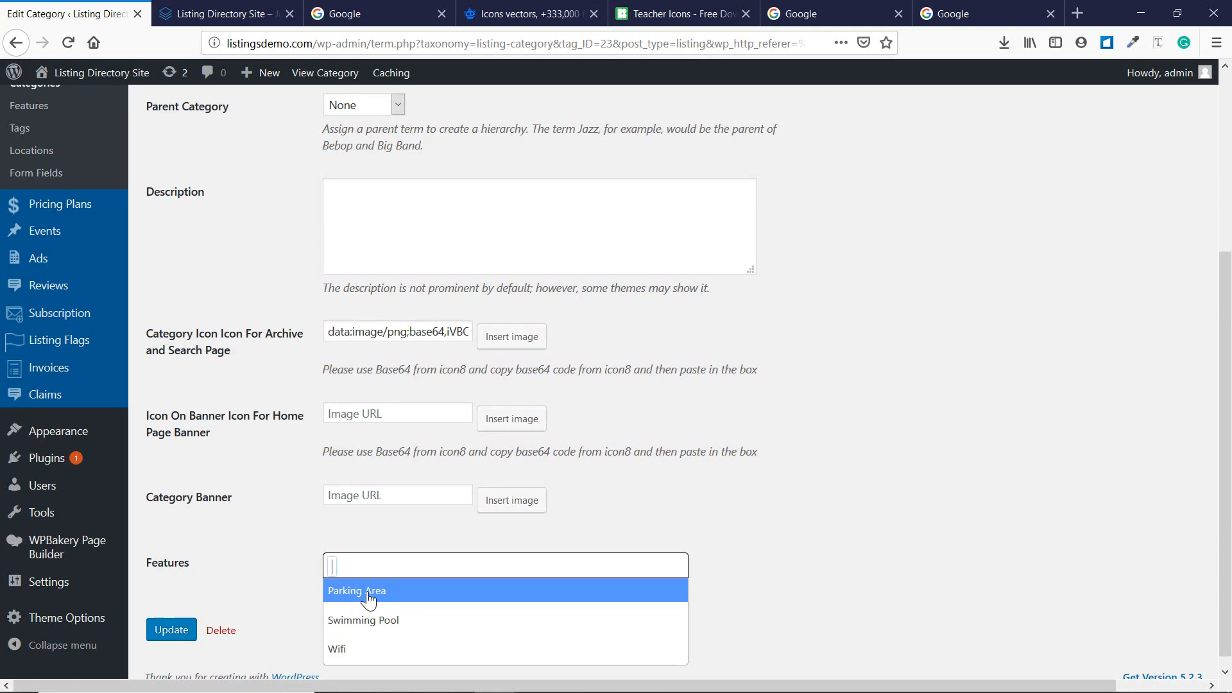
scroll(289, 308, "up", 4)
scroll(385, 231, "down", 4)
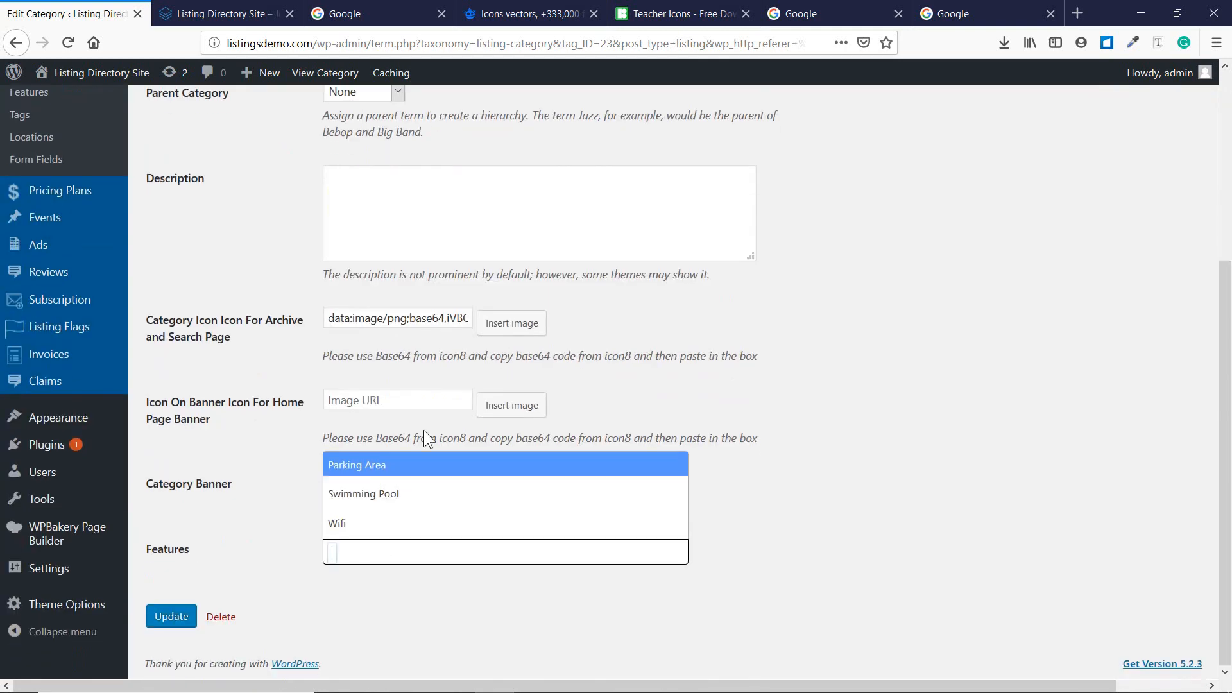
left_click(402, 468)
left_click(460, 559)
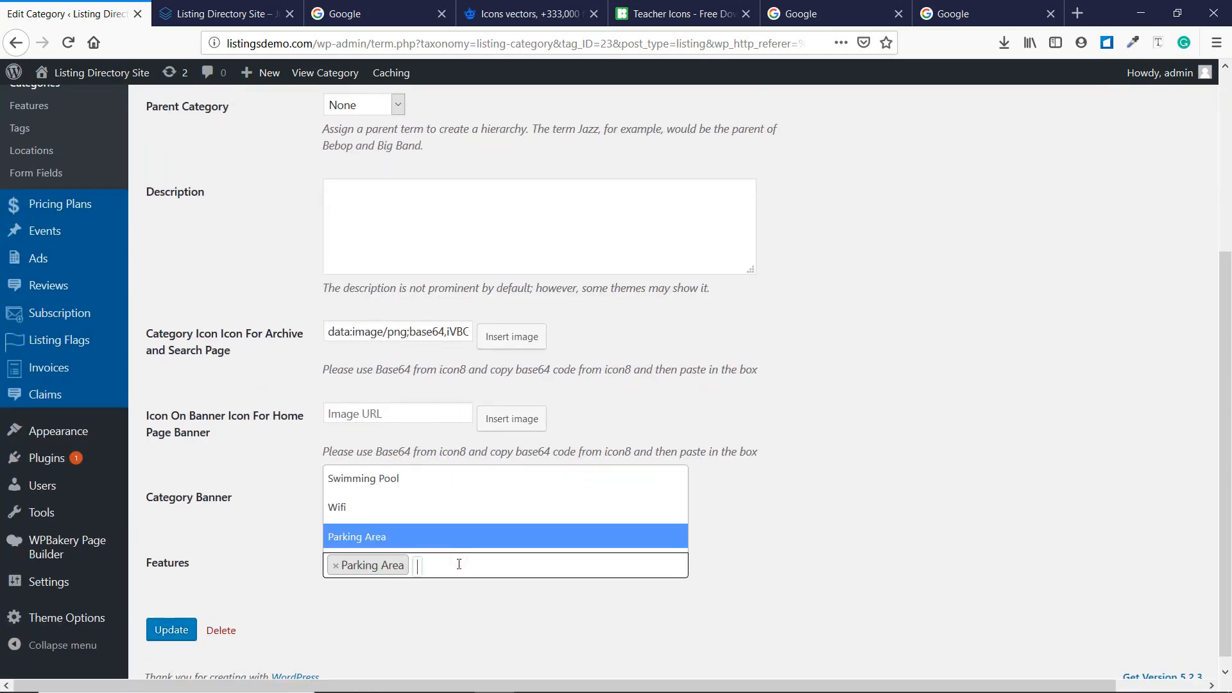
left_click(398, 507)
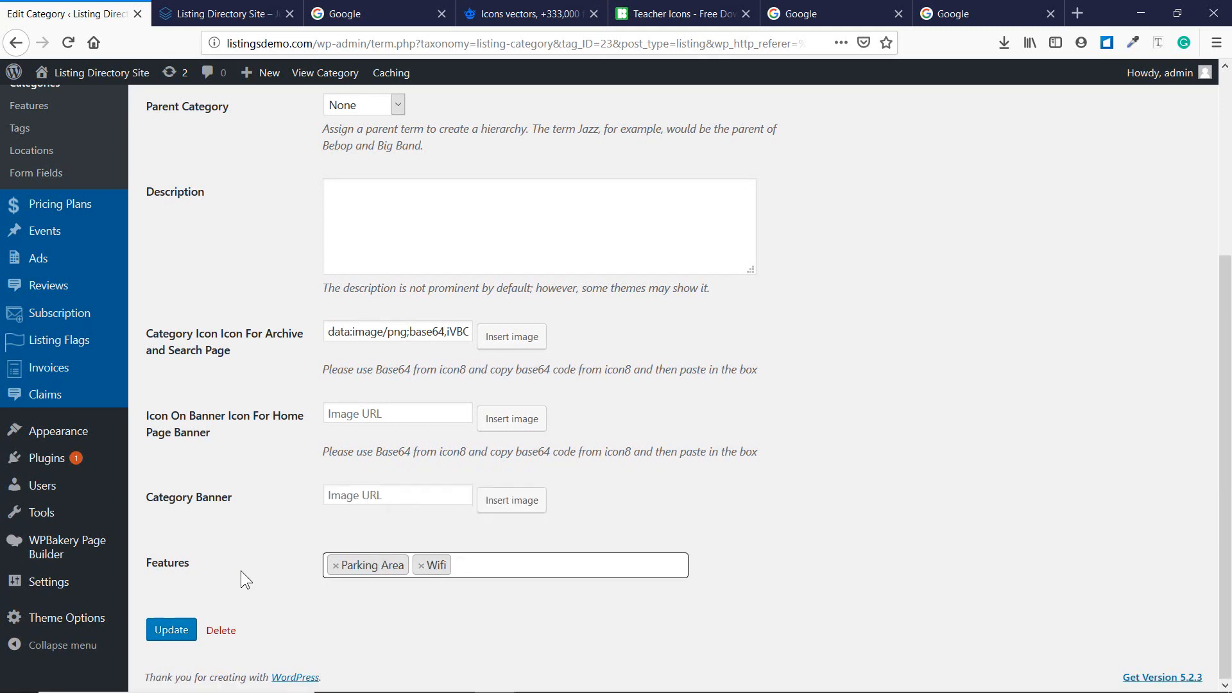
left_click(467, 564)
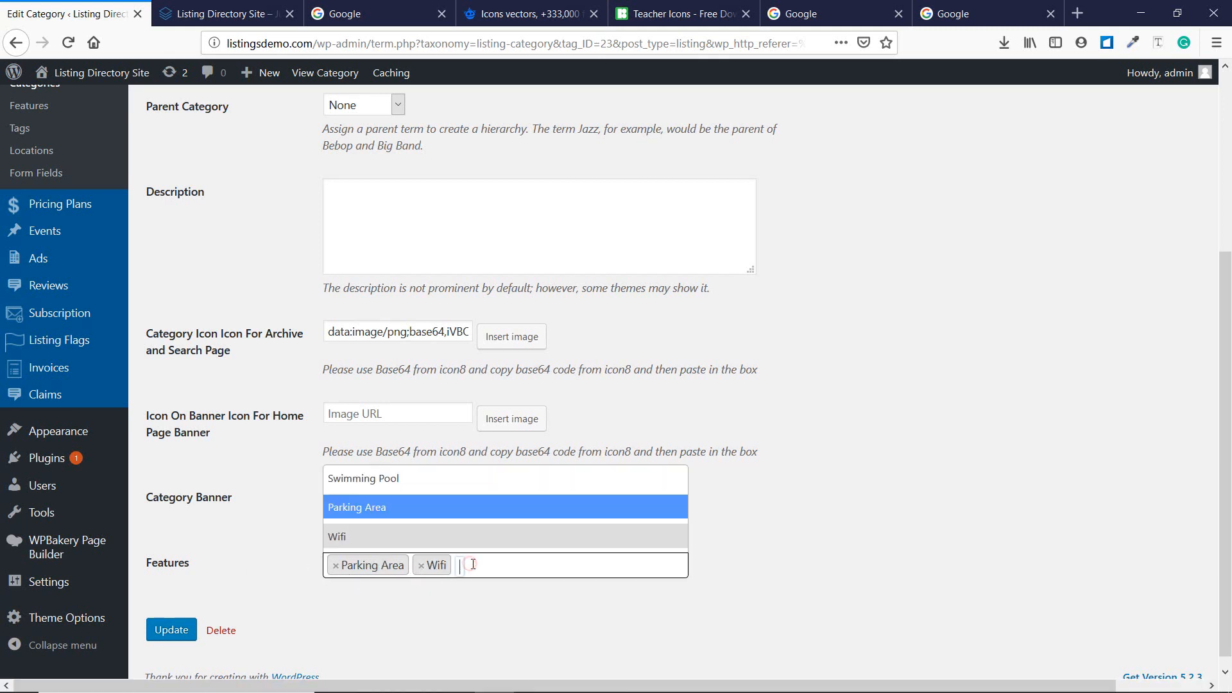
left_click(395, 476)
left_click(170, 631)
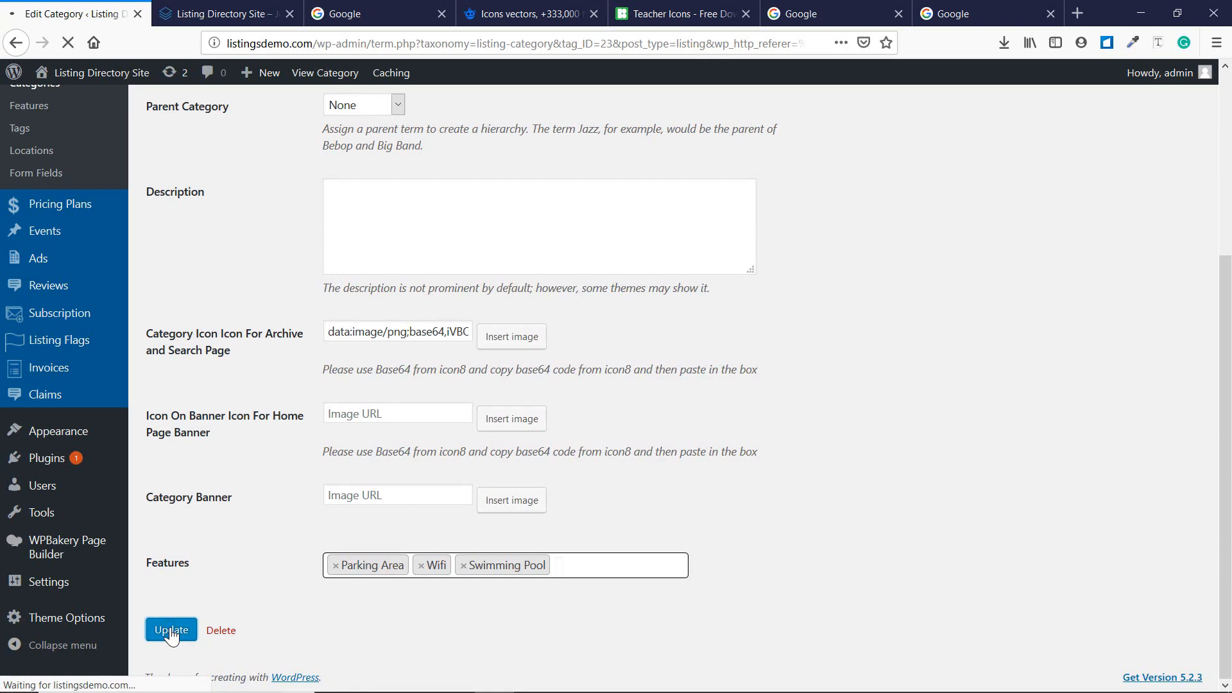
scroll(497, 525, "down", 4)
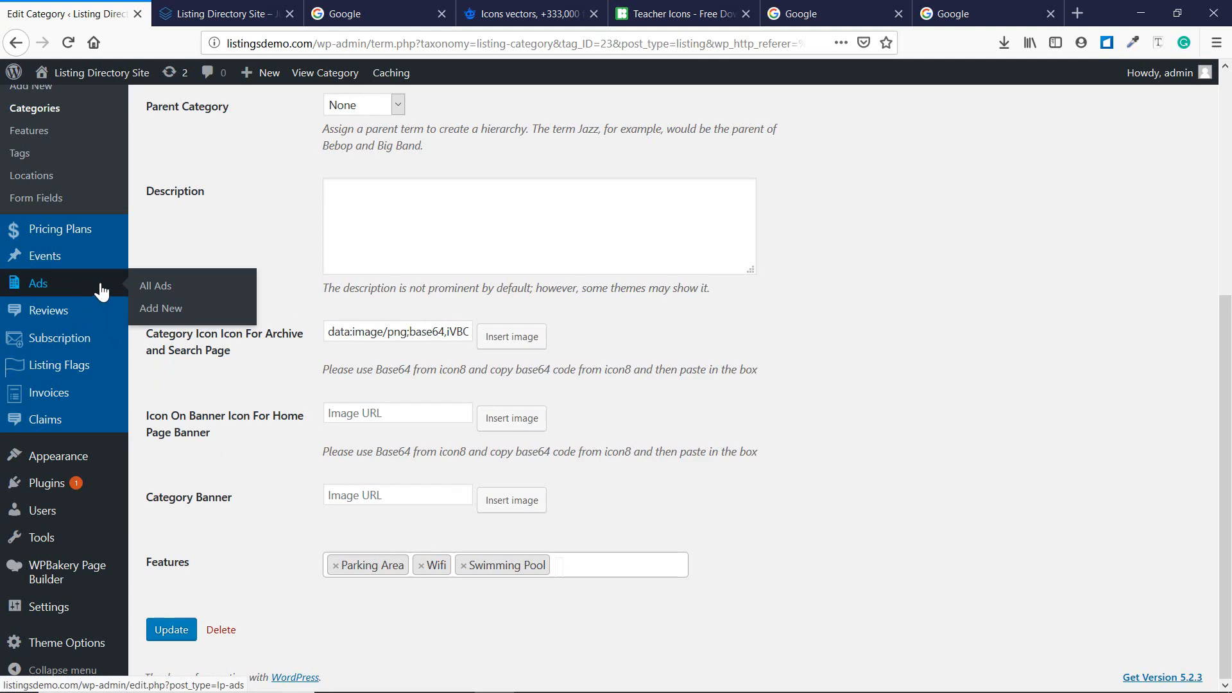
Append '- Done' to the Other Features line in the Notepad checklist, then minimize Notepad.
left_click(532, 685)
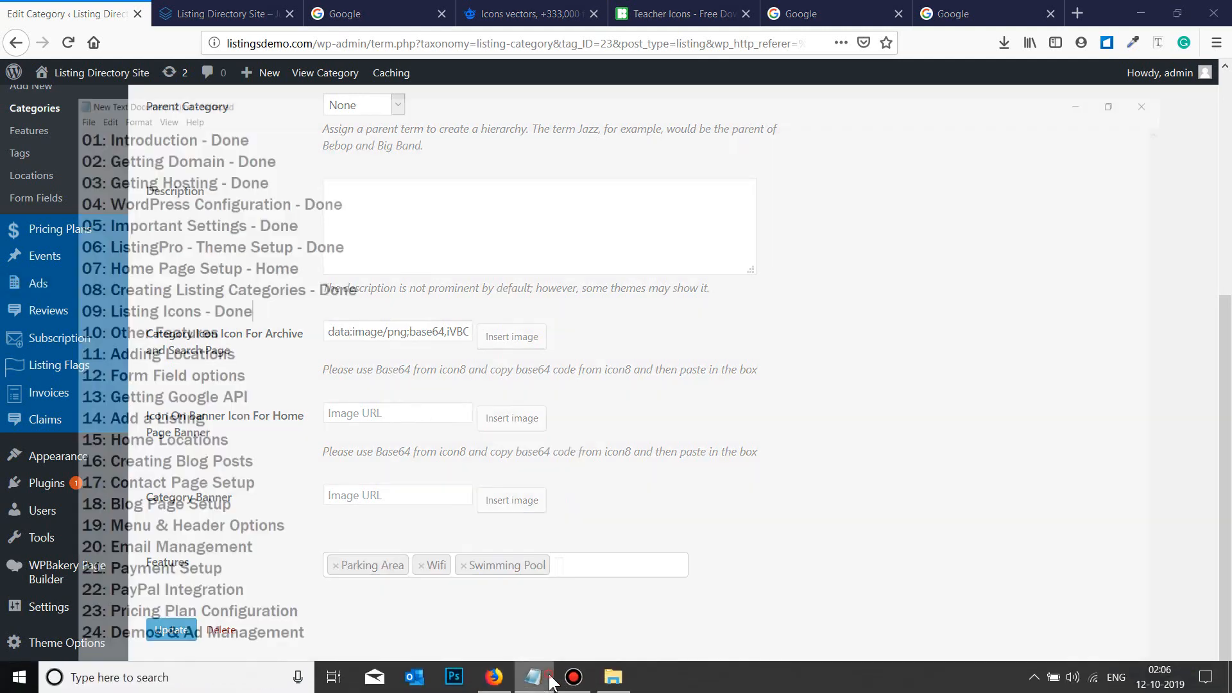
left_click(269, 270)
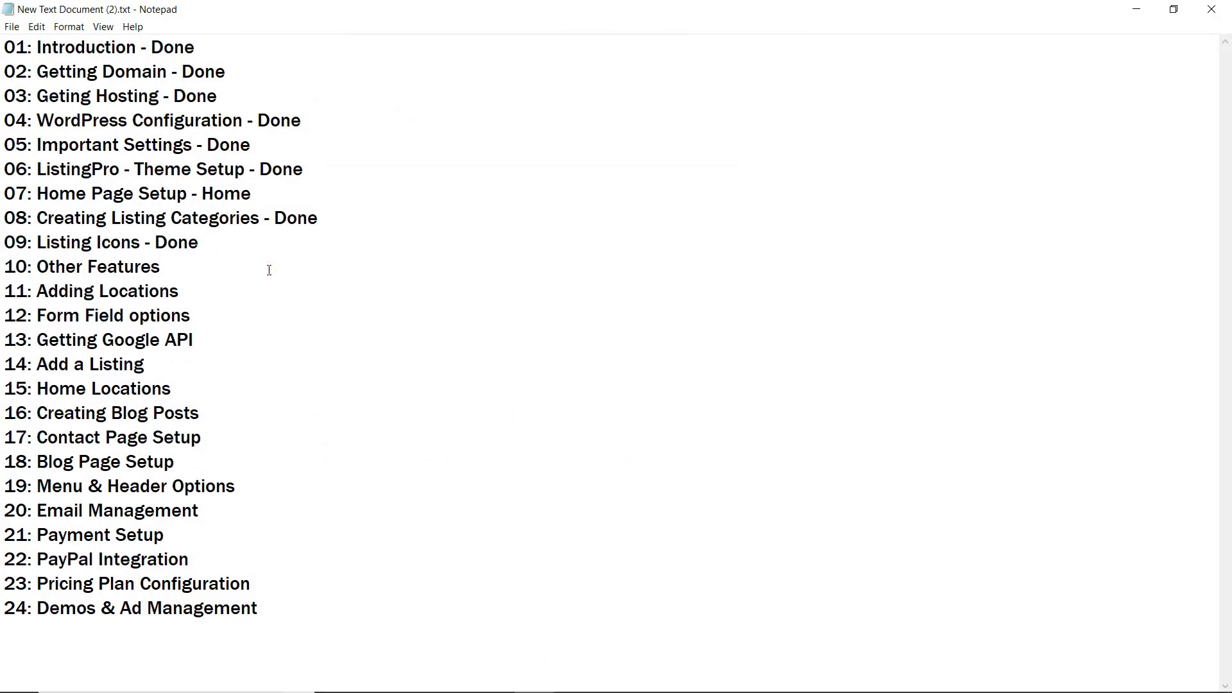
type("- Done")
left_click(234, 322)
left_click_drag(214, 302, 5, 218)
left_click(169, 244)
left_click(285, 295)
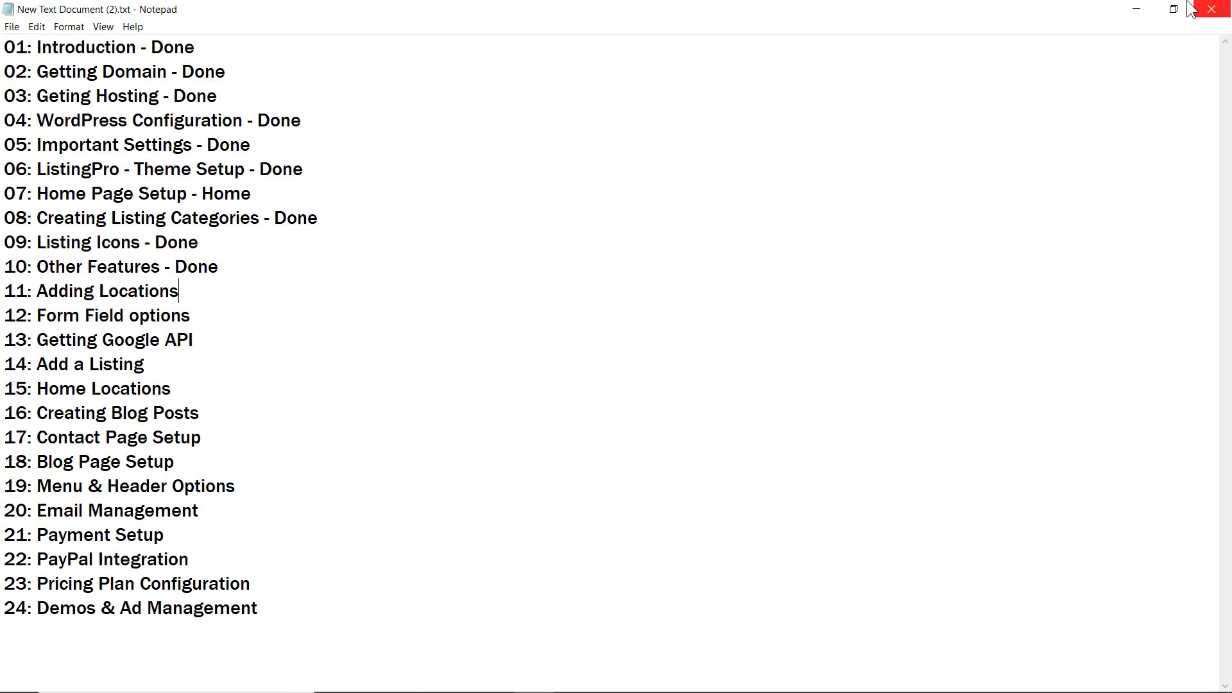
left_click(1136, 9)
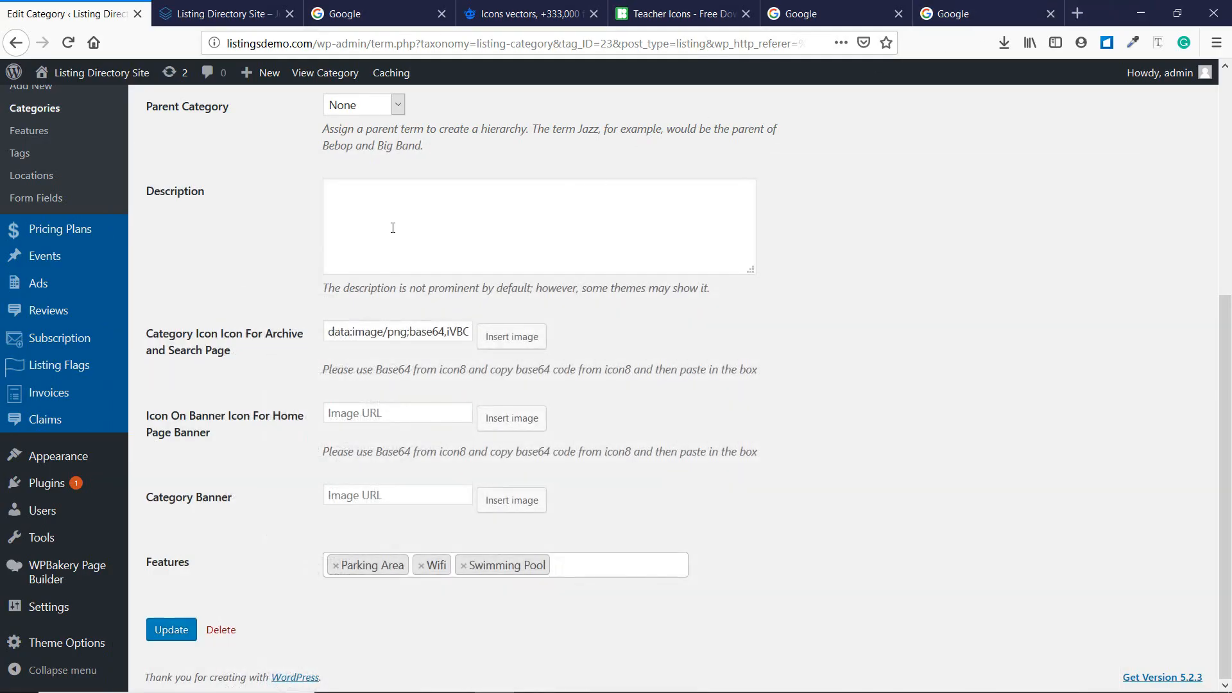
Create the listing location Las Vegas with slug vegas.
scroll(279, 290, "up", 2)
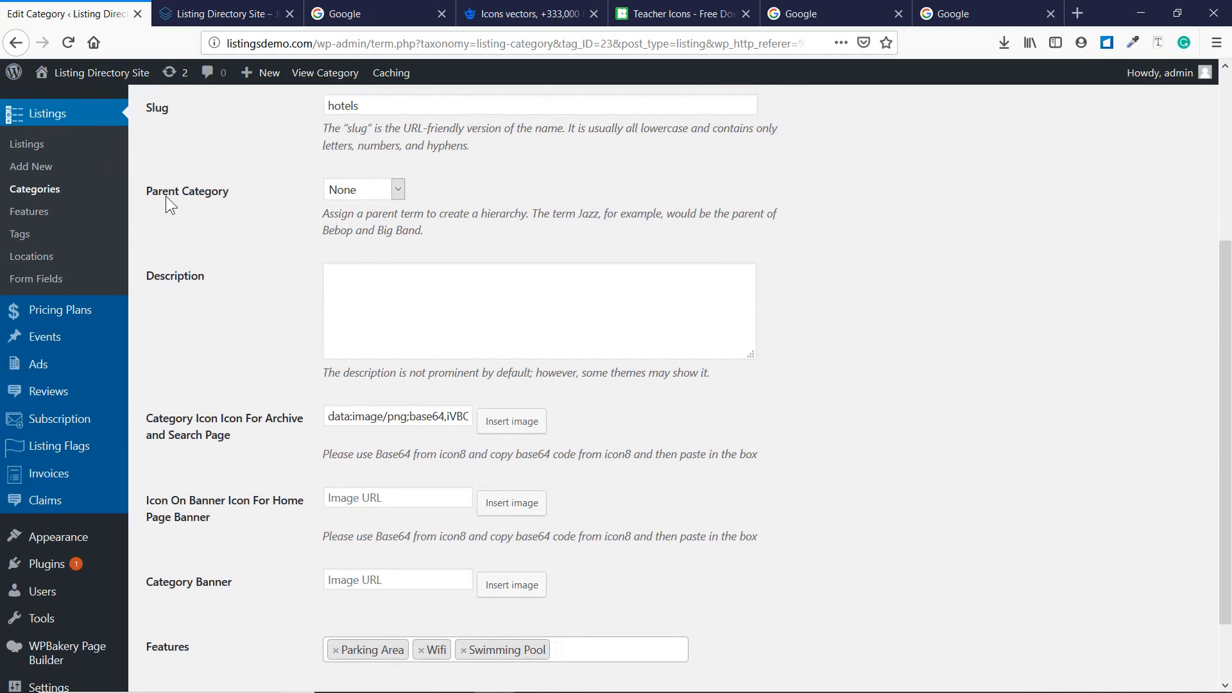
left_click(40, 260)
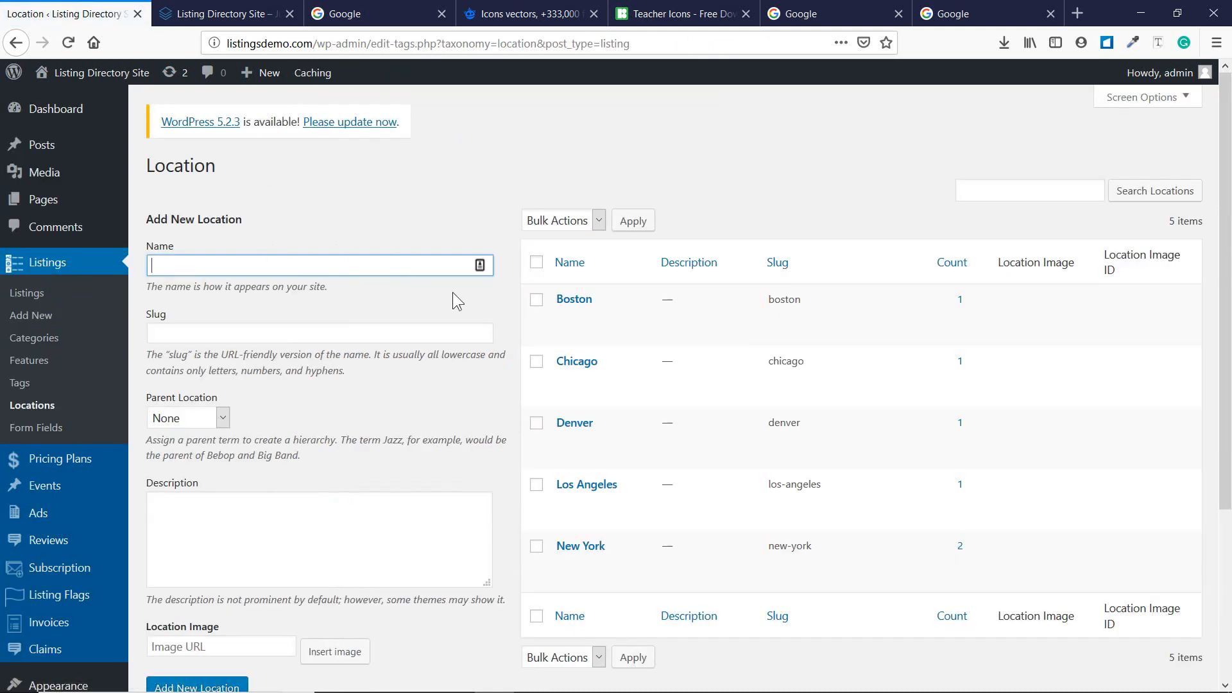
mouse_move(580, 308)
type("Las Vegas")
key("Tab")
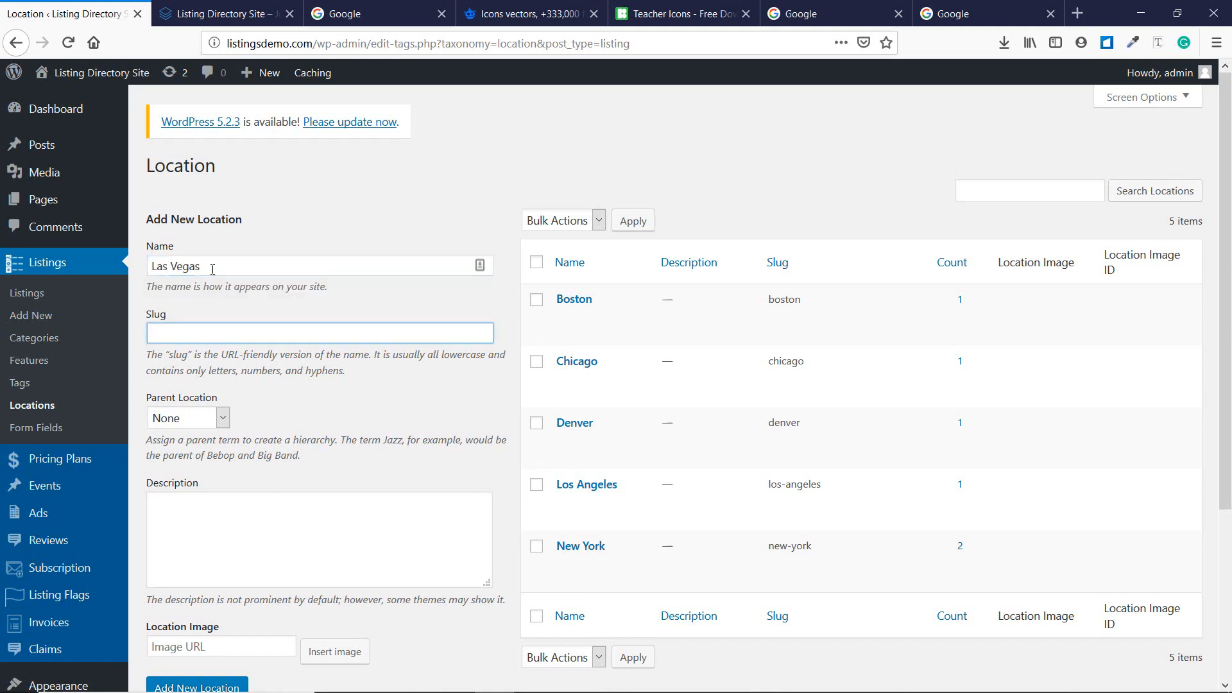
type("vegas")
scroll(212, 269, "down", 2)
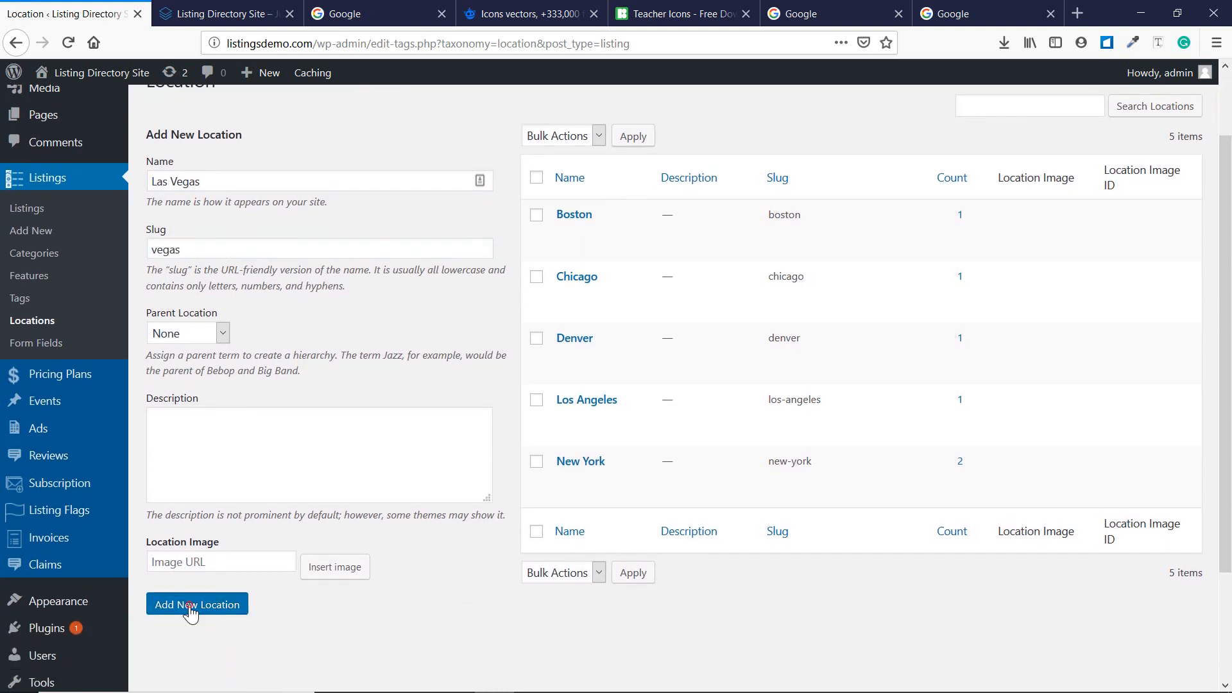
left_click(197, 603)
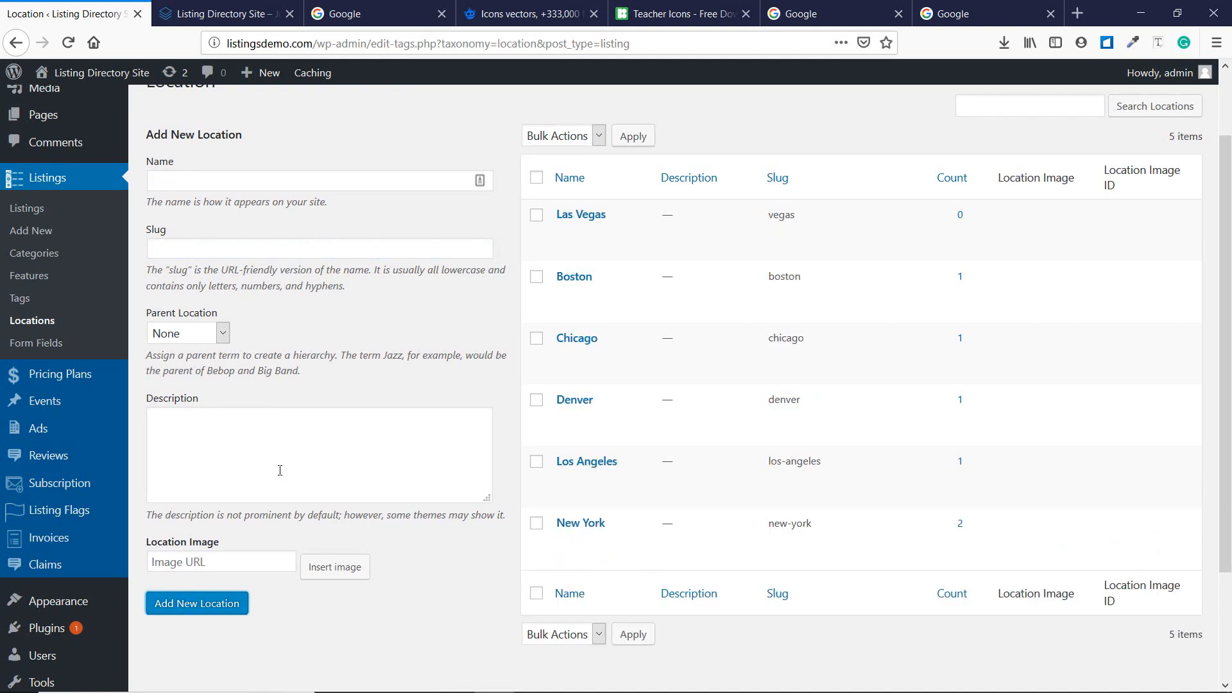
mouse_move(637, 240)
Append '- Done' to the Adding Locations line in Notepad and switch back to the browser.
left_click(533, 677)
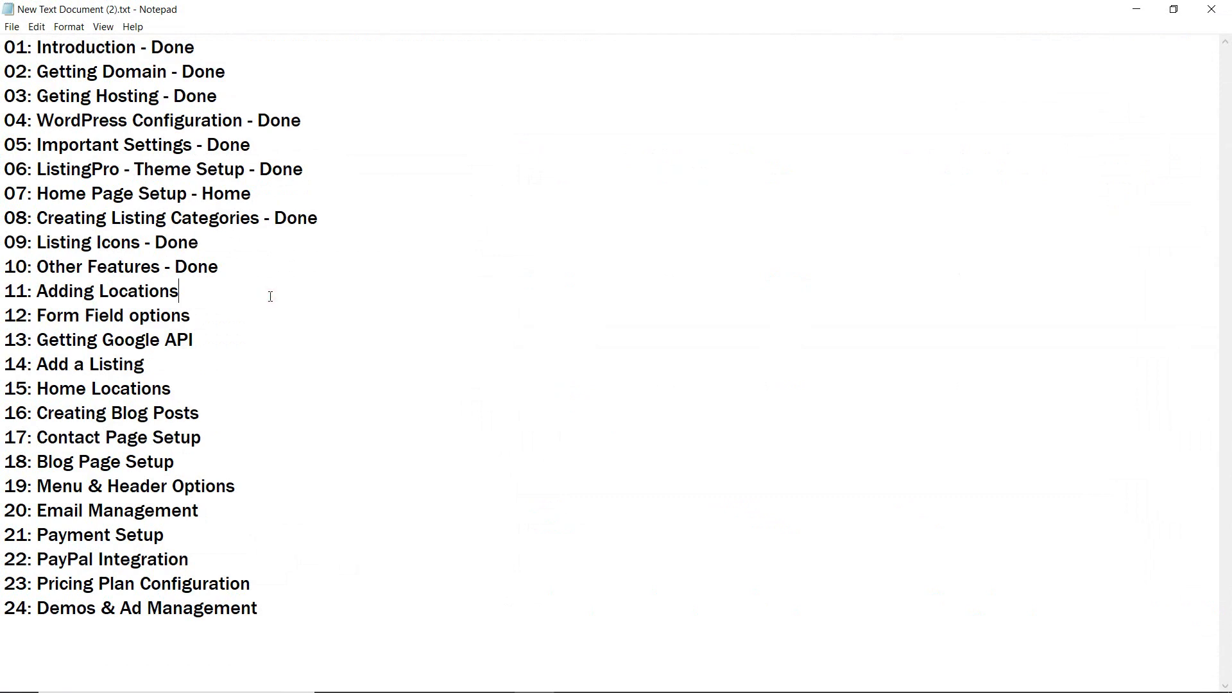
type("- Done")
left_click(217, 315)
key("alt+Tab")
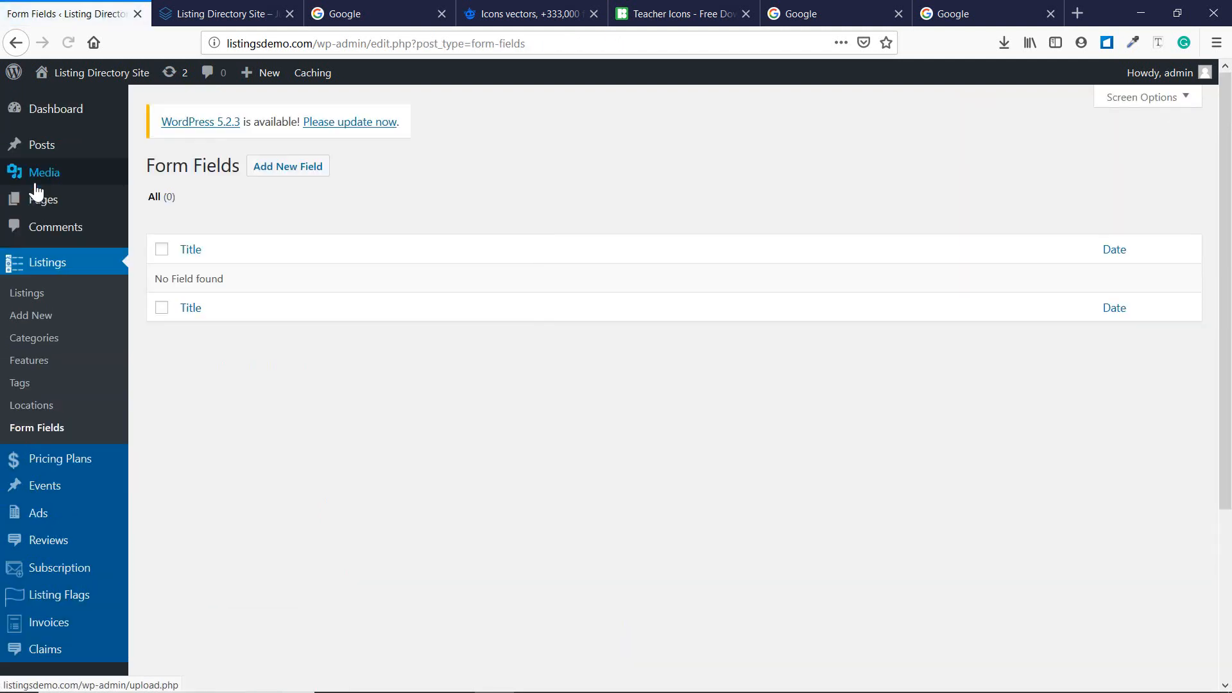
Publish Text field 'Educational Institute Description' for Education, then return to the Form Fields list.
left_click(259, 180)
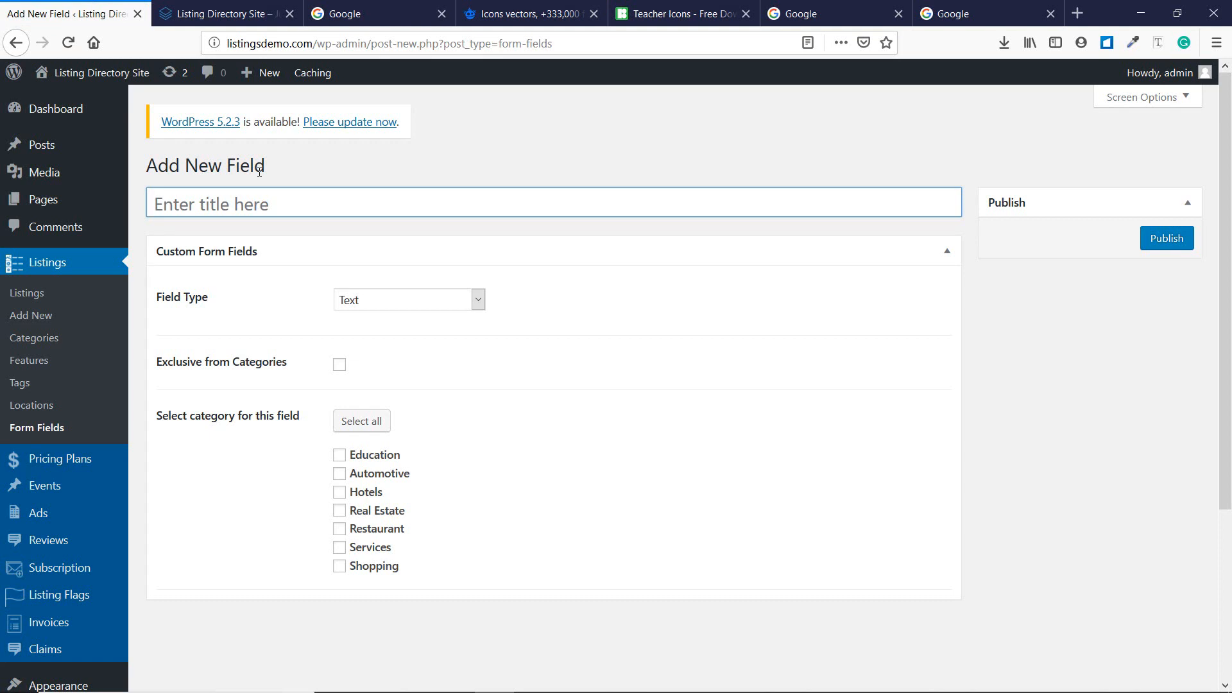
left_click(339, 455)
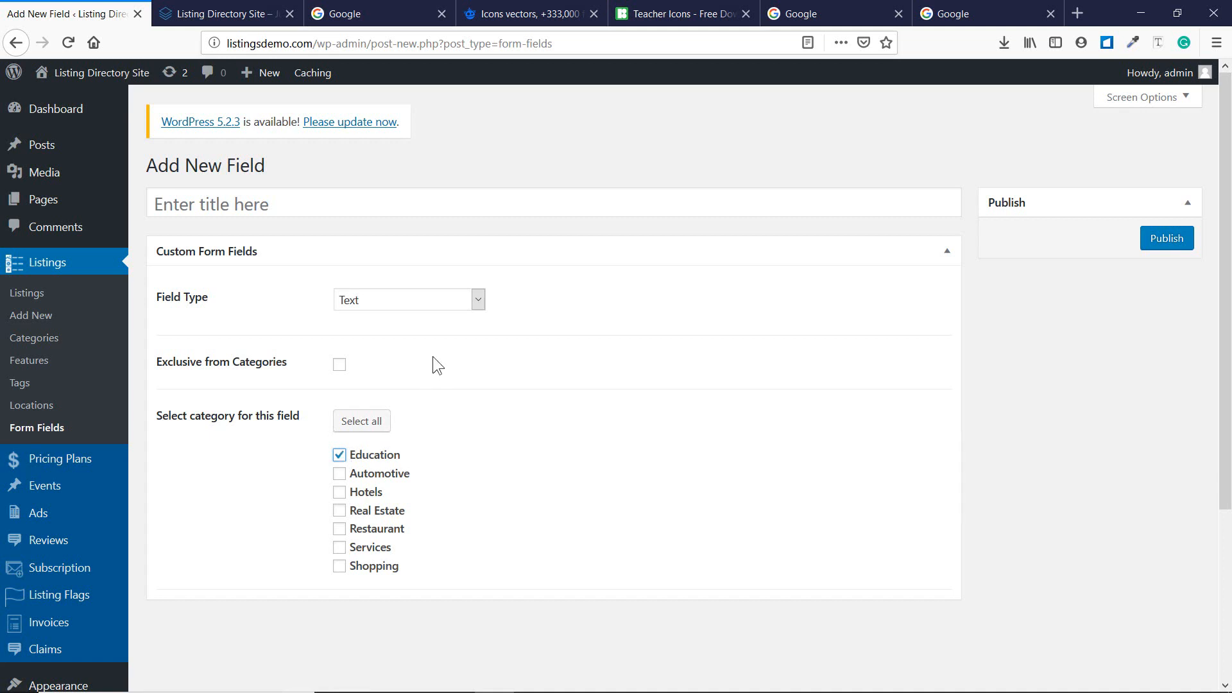
left_click(433, 306)
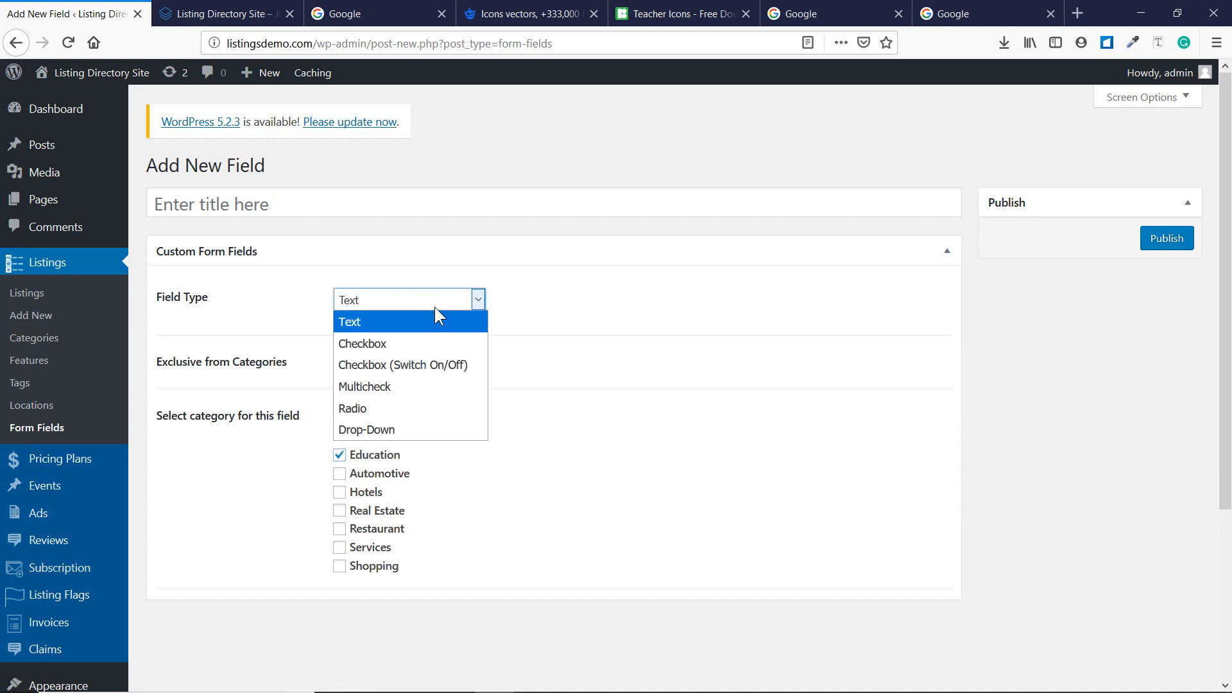
left_click(434, 308)
left_click(350, 214)
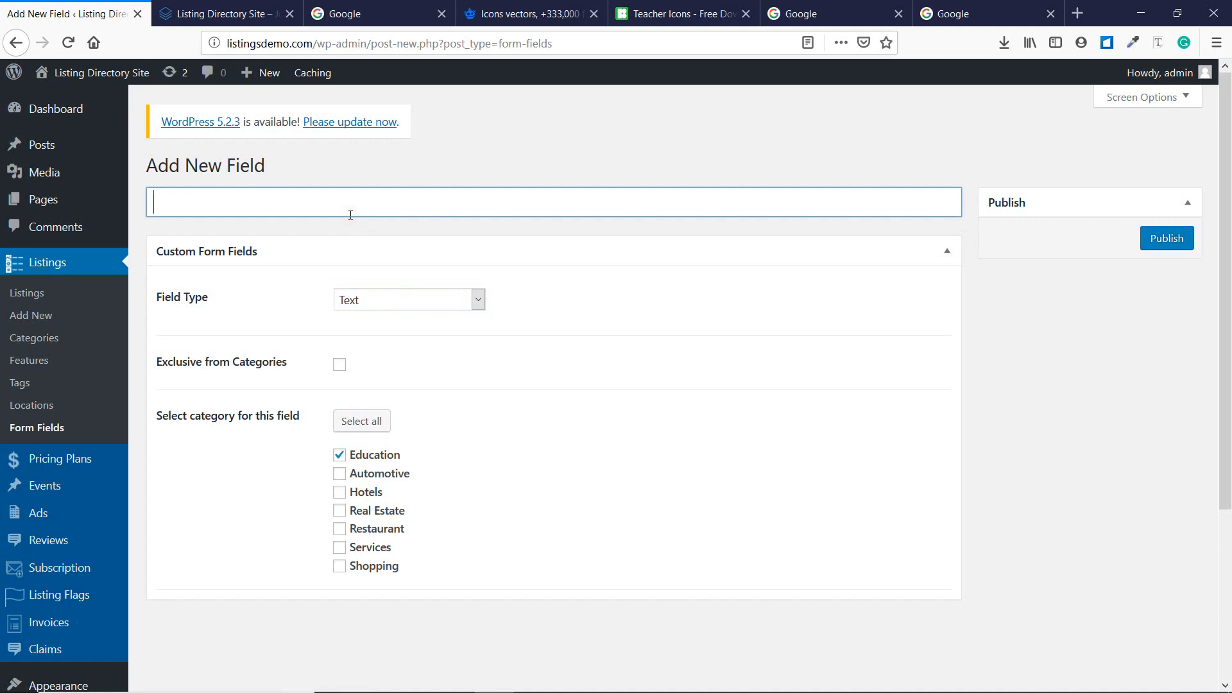
type("Educational Ins")
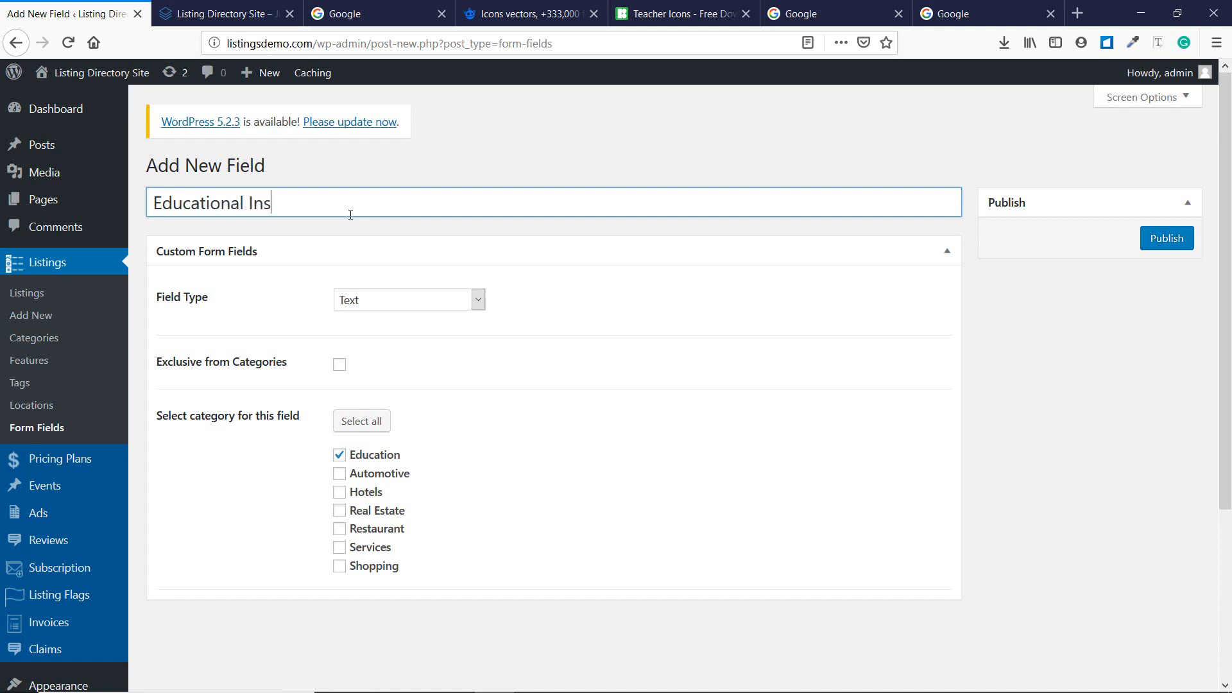
type("titute Description")
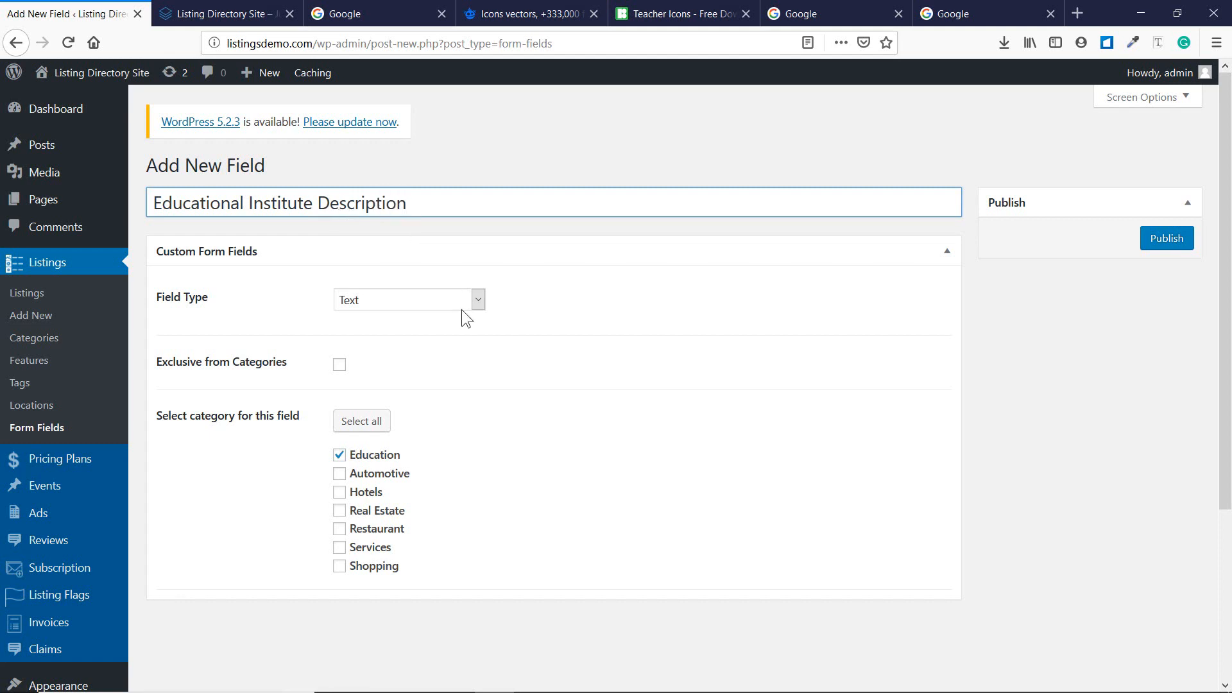
left_click(424, 303)
left_click(395, 321)
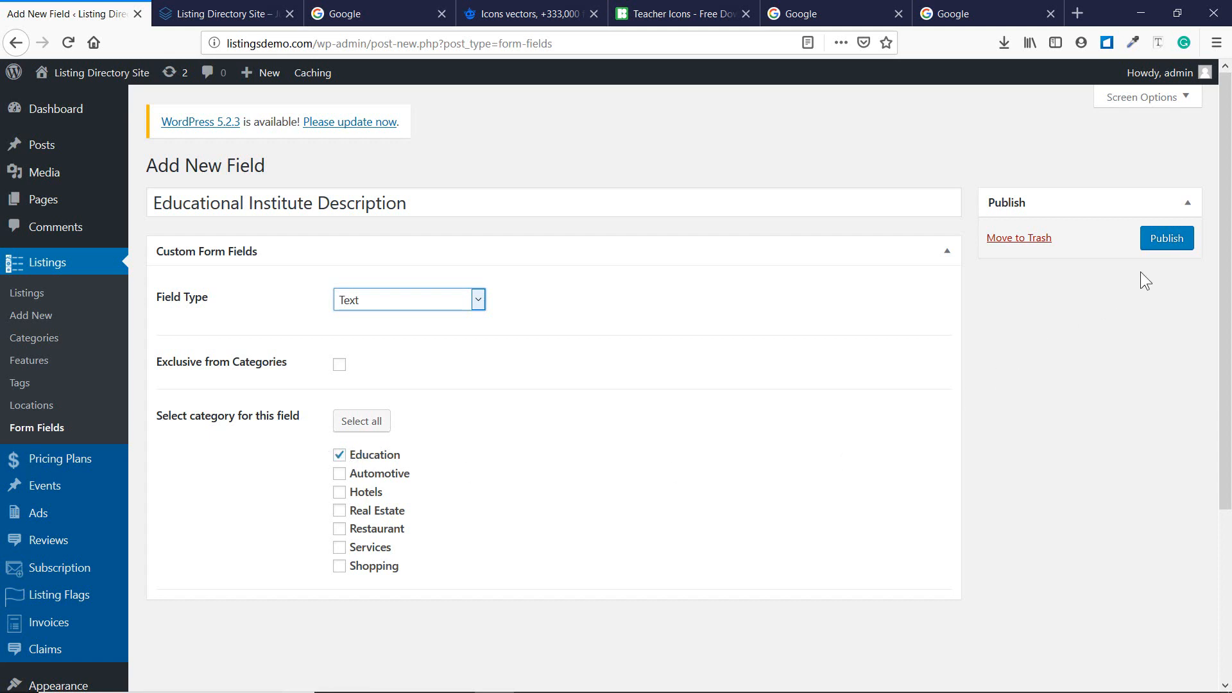
left_click(1178, 248)
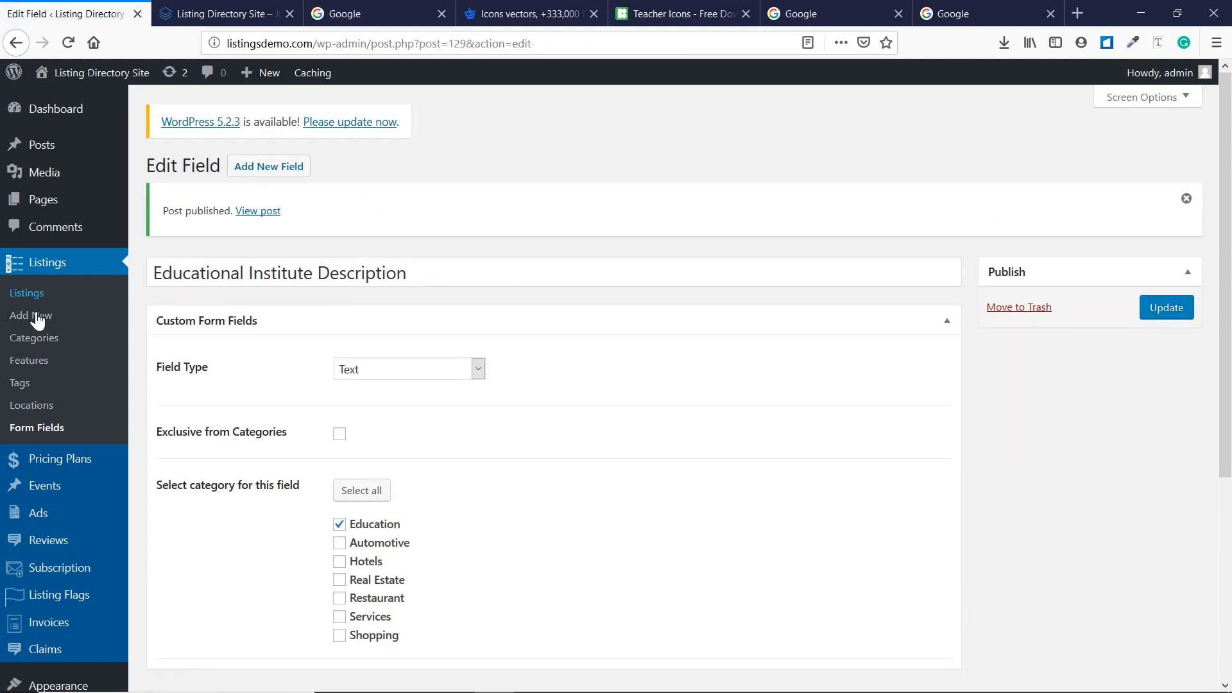
left_click(55, 435)
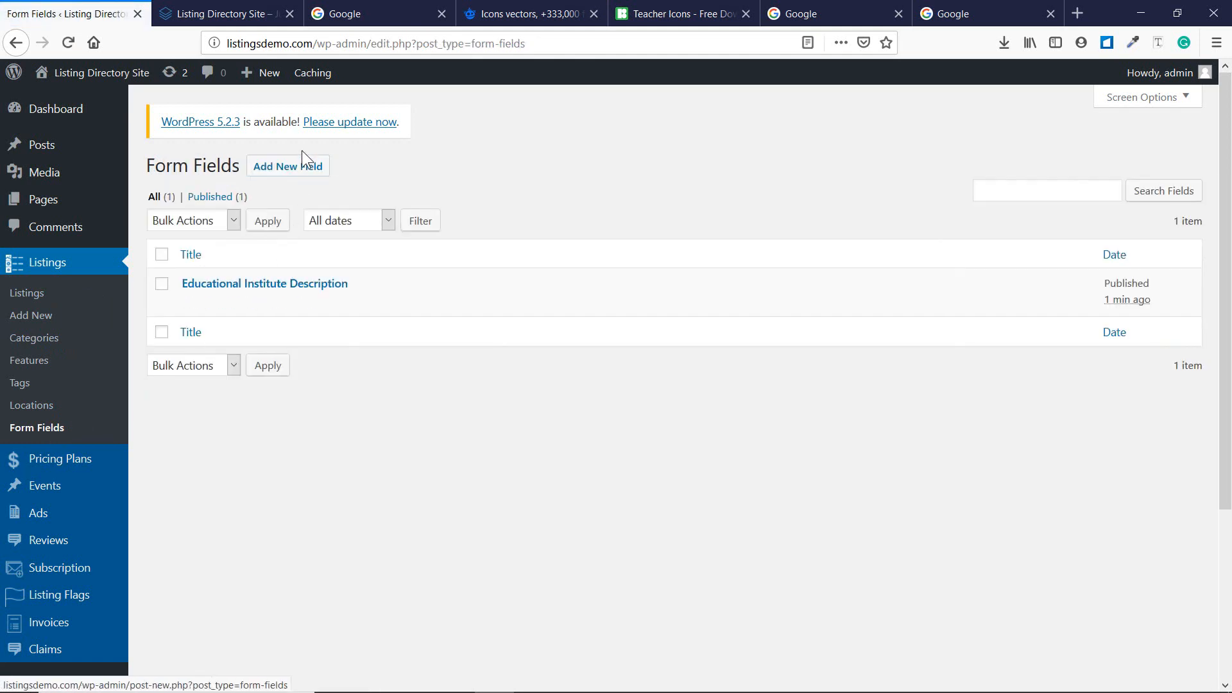
Start a new form field titled 'Is is Free?' and try several field types.
left_click(300, 169)
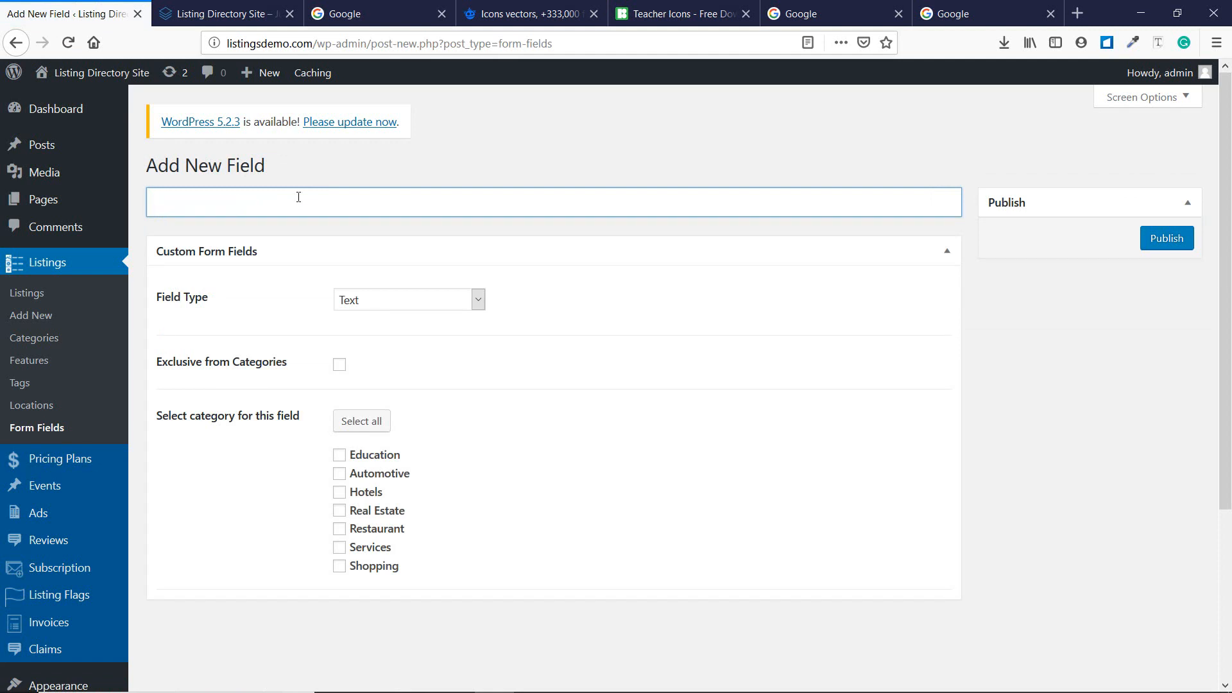
type("Is is Free?")
left_click(383, 299)
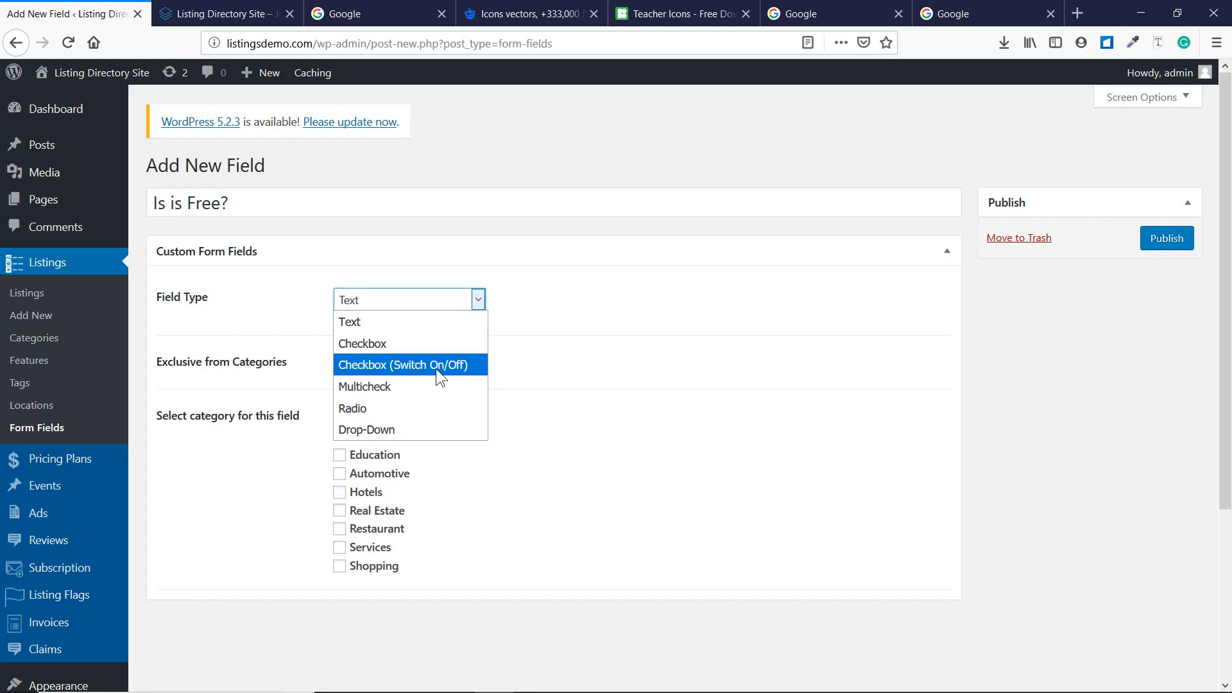
left_click(381, 365)
left_click(386, 305)
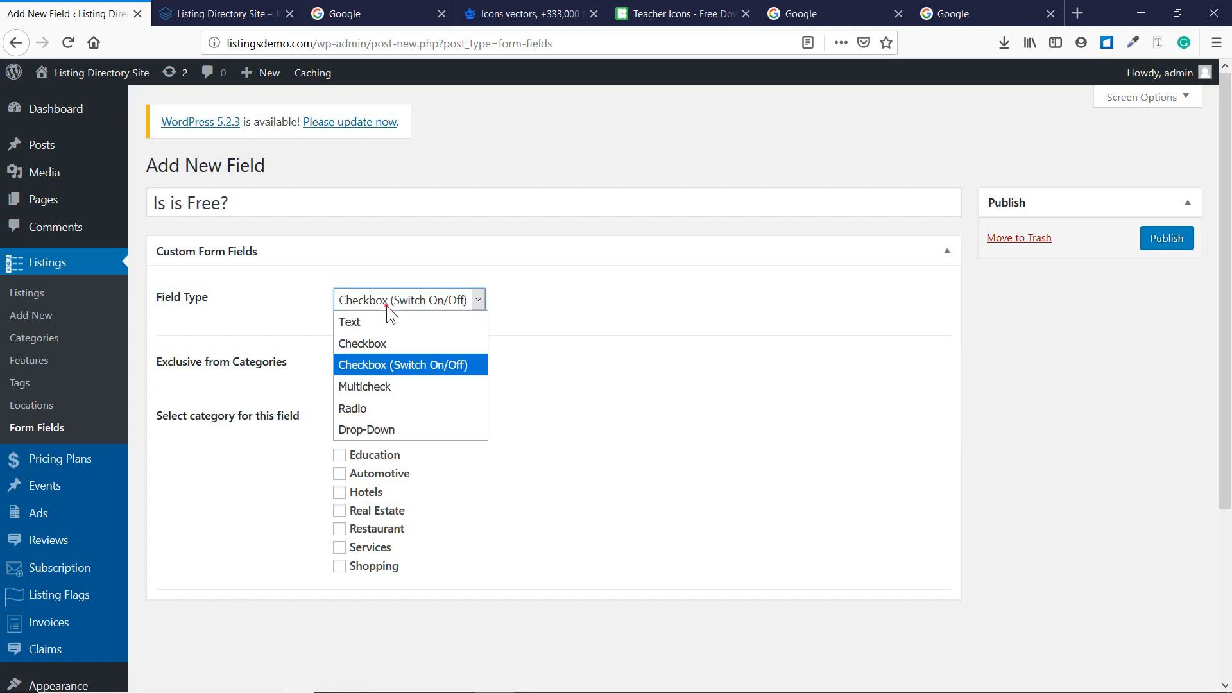
left_click(391, 345)
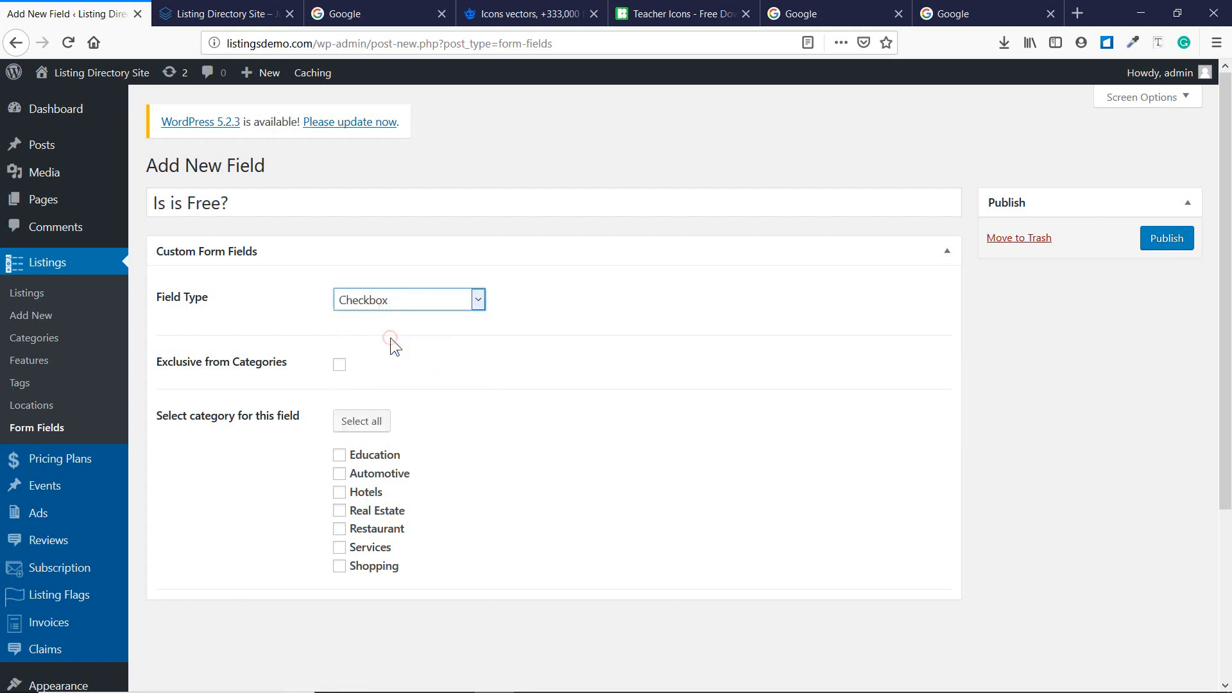
left_click(395, 299)
left_click(405, 386)
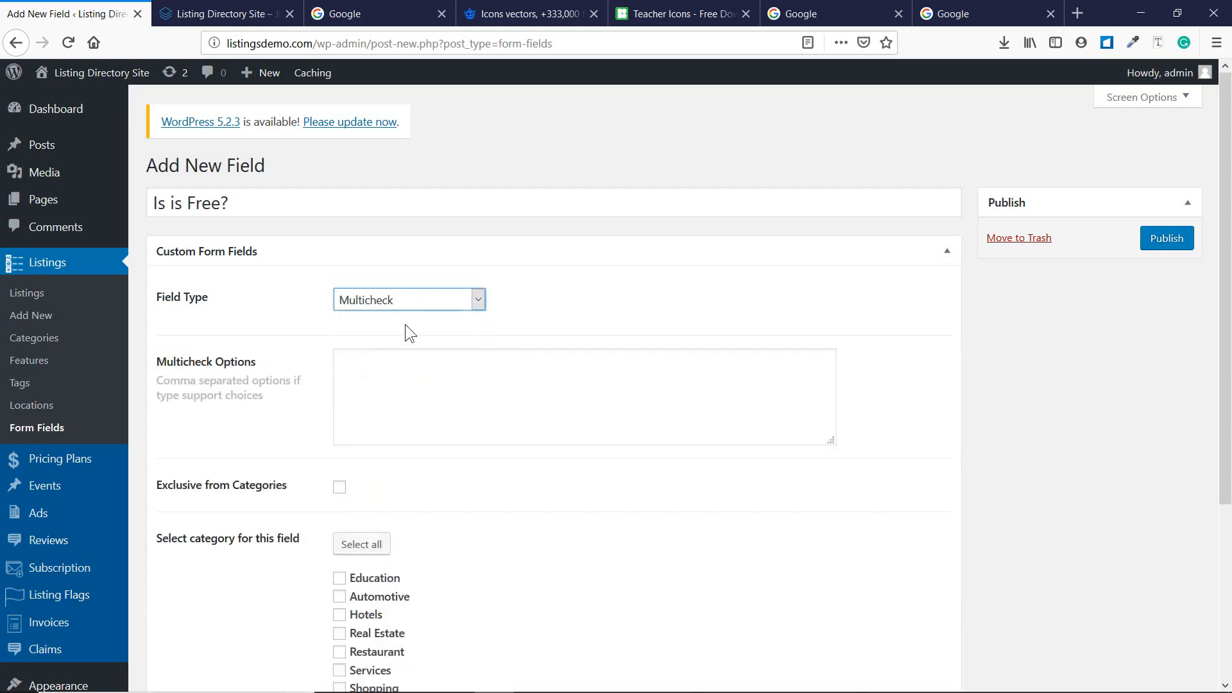
left_click(406, 302)
left_click(407, 409)
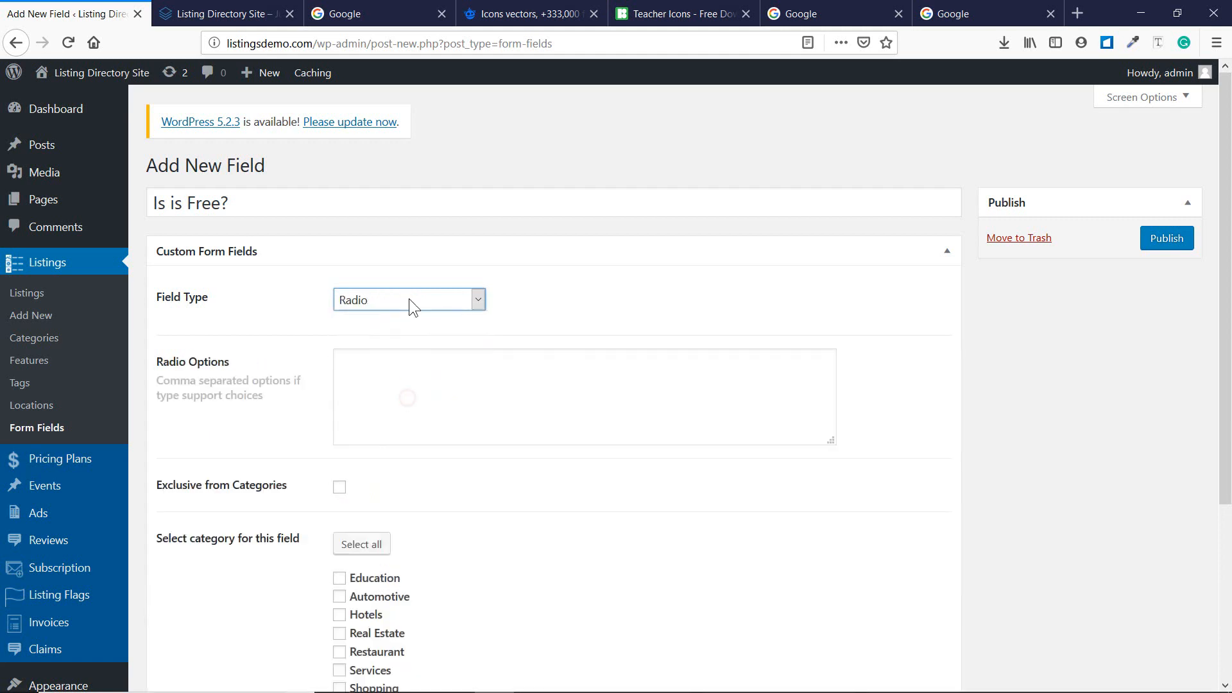
left_click(408, 302)
left_click(402, 430)
Set the type to Checkbox (Switch On/Off), tick Education, and publish the field.
left_click(388, 369)
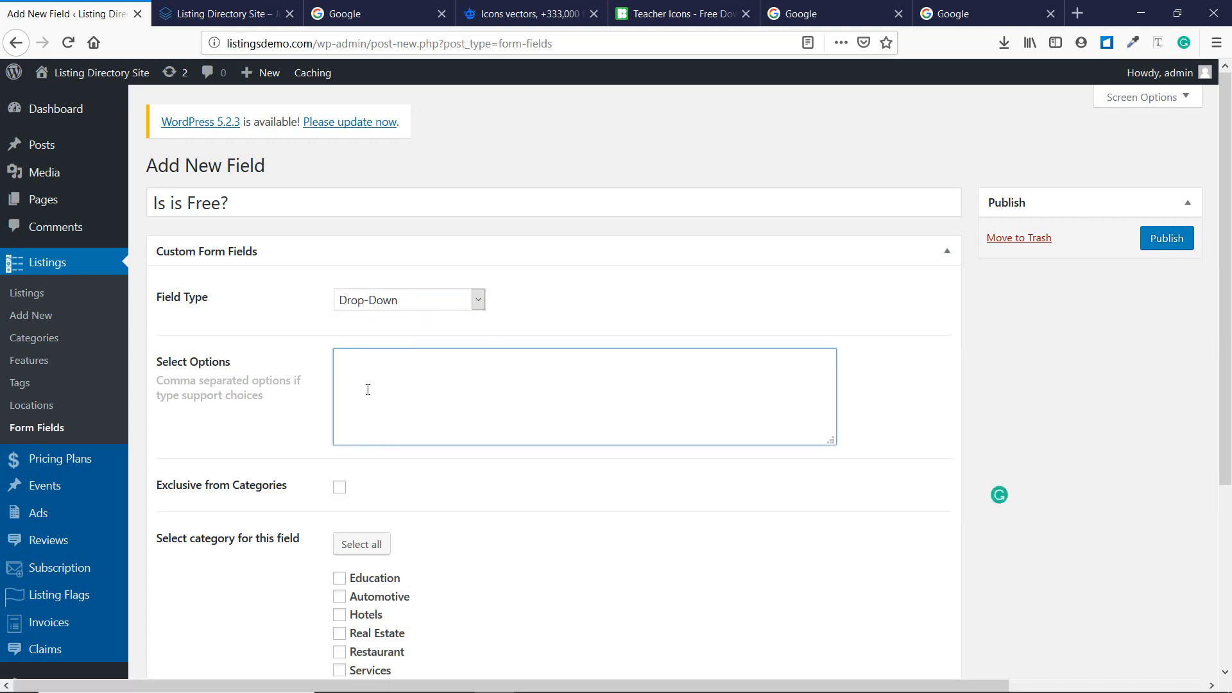
left_click(378, 306)
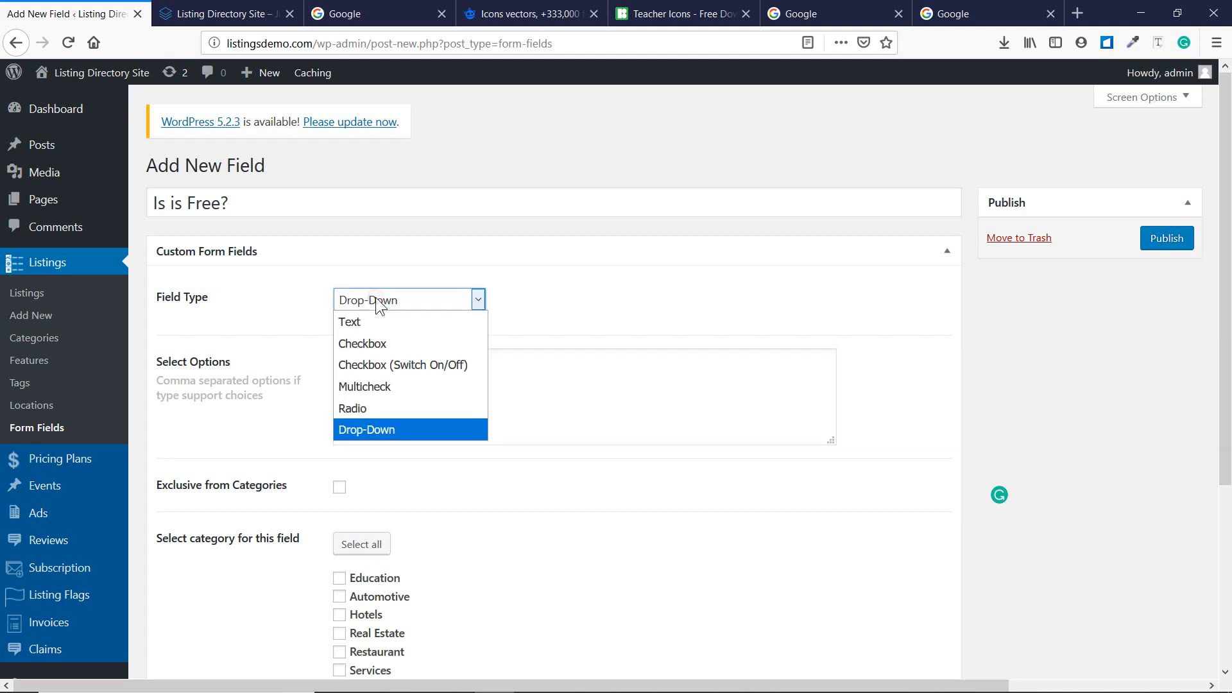
left_click(413, 366)
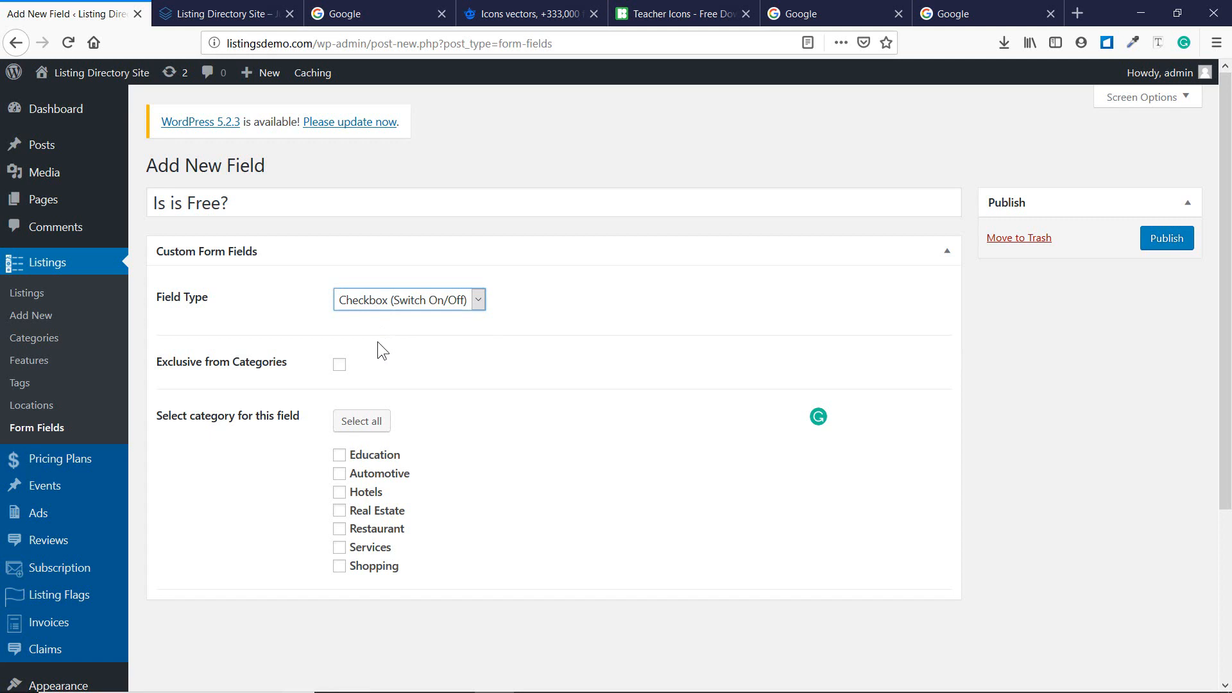
left_click(341, 455)
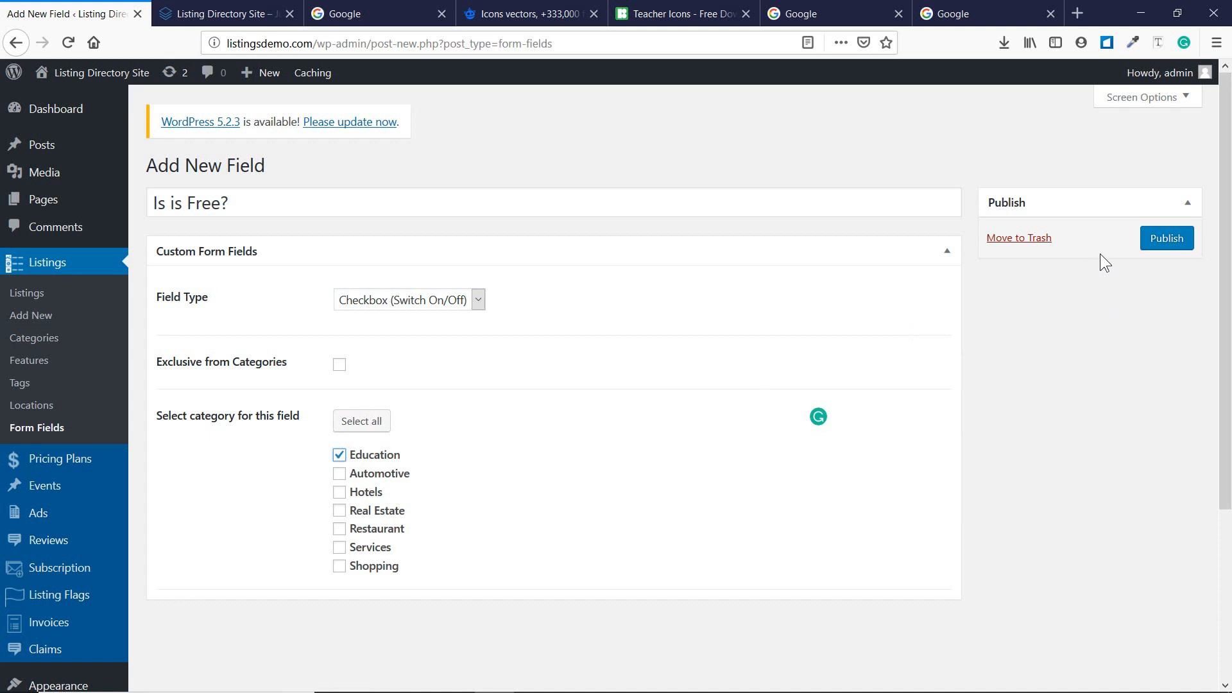
left_click(1142, 247)
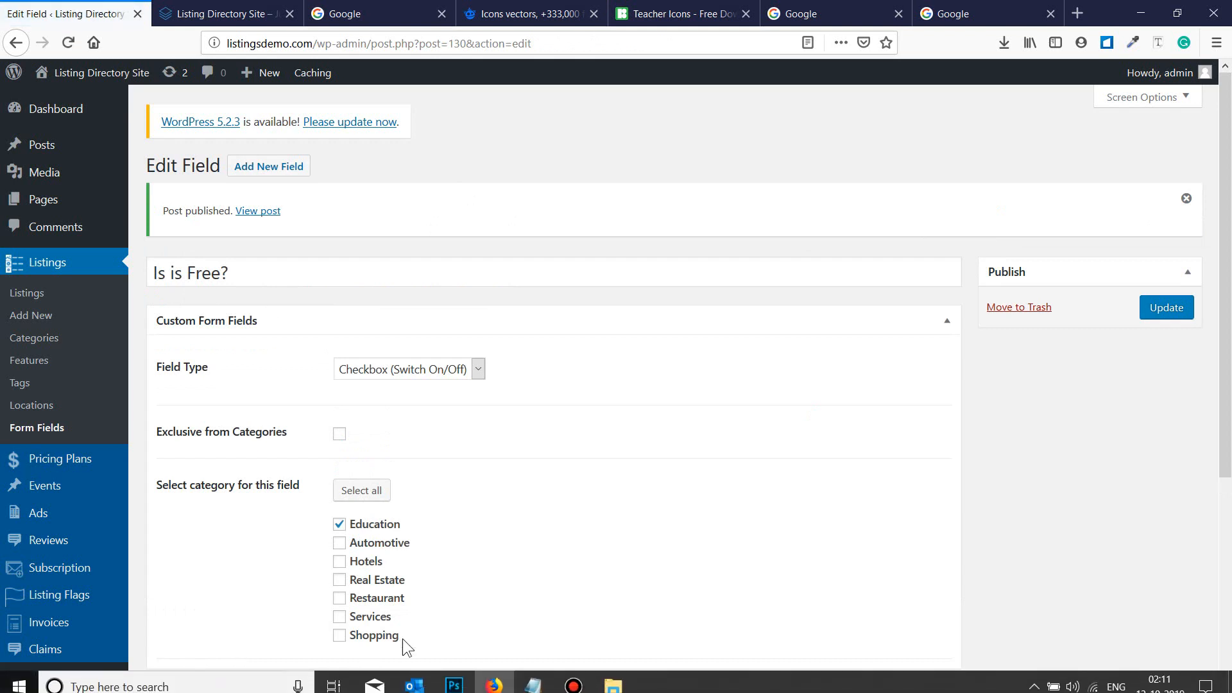
Mark checklist line 12 'Form Field options' with '- Done' and minimize Notepad.
left_click(532, 685)
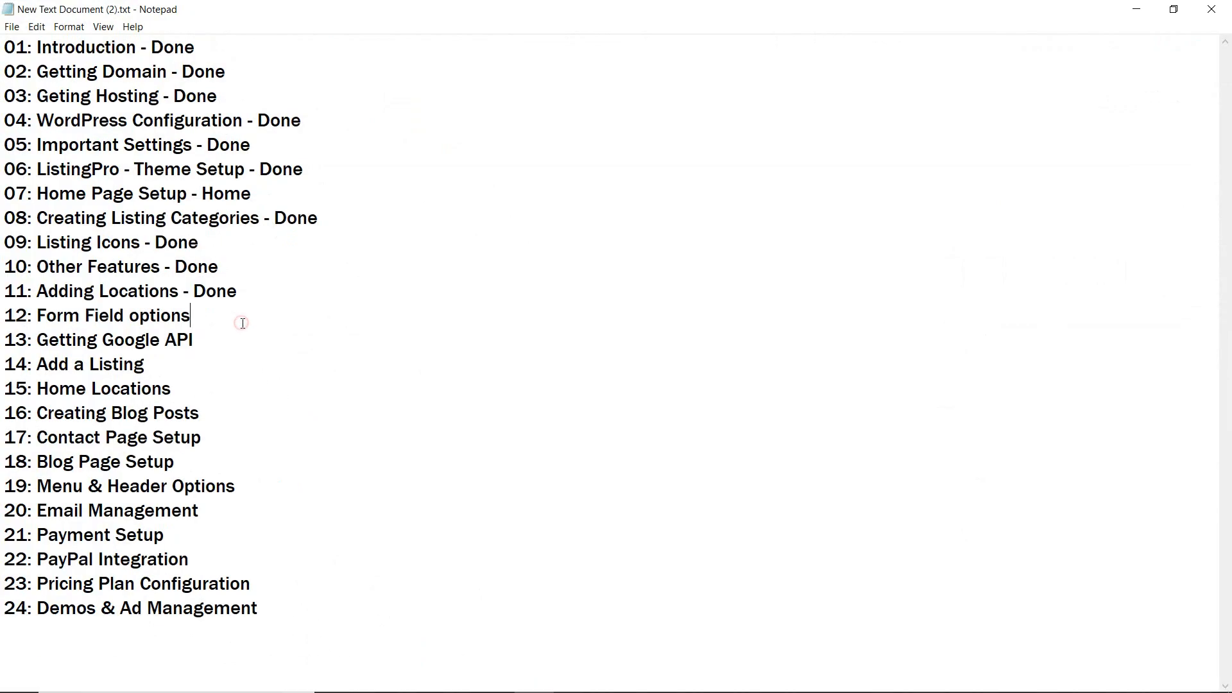
type("Done")
left_click(205, 313)
left_click(196, 316)
type("-")
left_click(1135, 11)
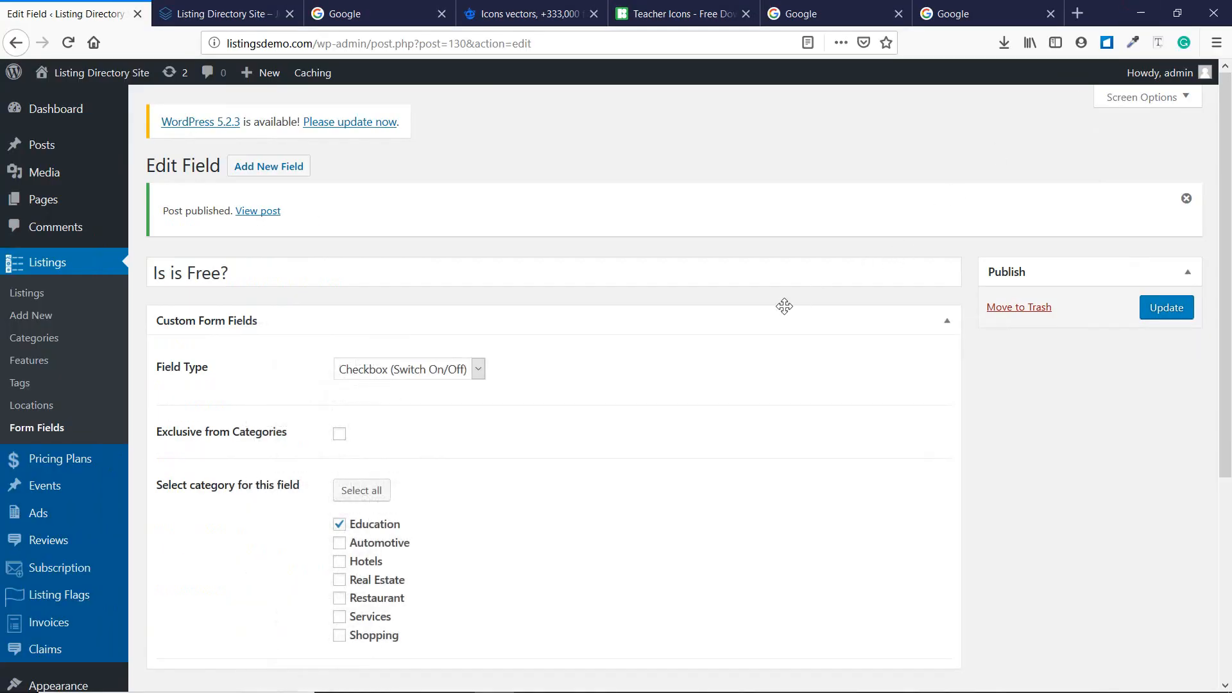
Open The Dorchester Diomonds listing from the public site's homepage and scroll through it.
left_click(218, 14)
scroll(399, 312, "down", 10)
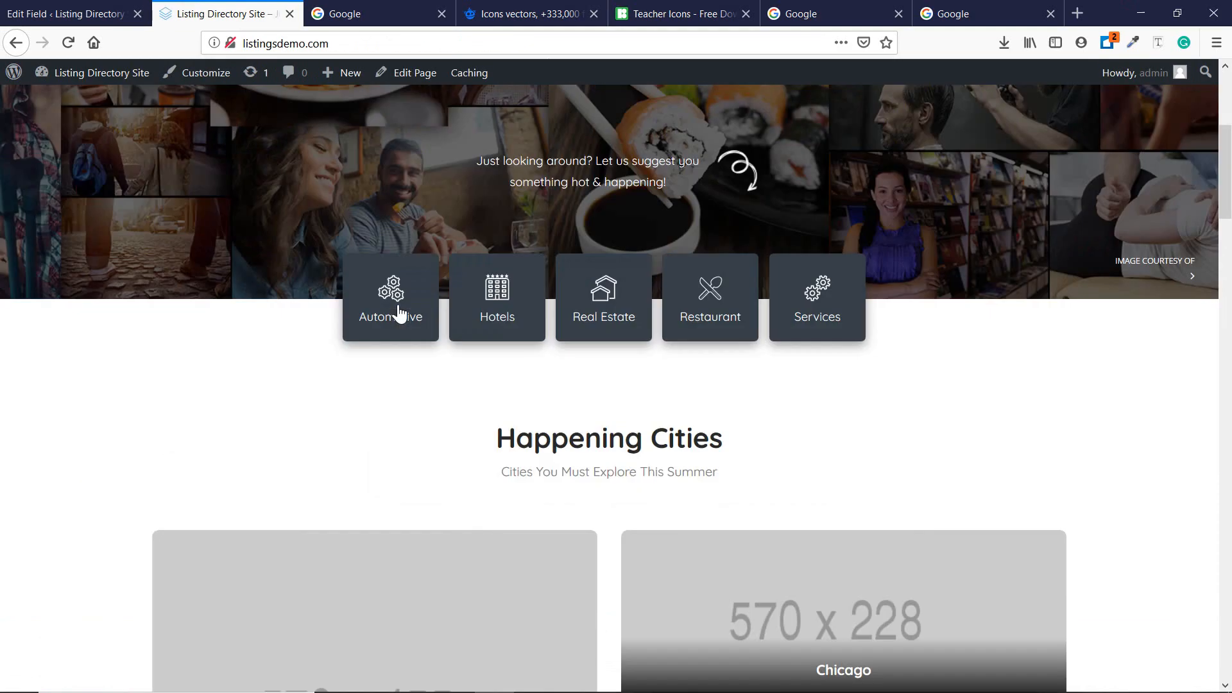
scroll(399, 313, "down", 15)
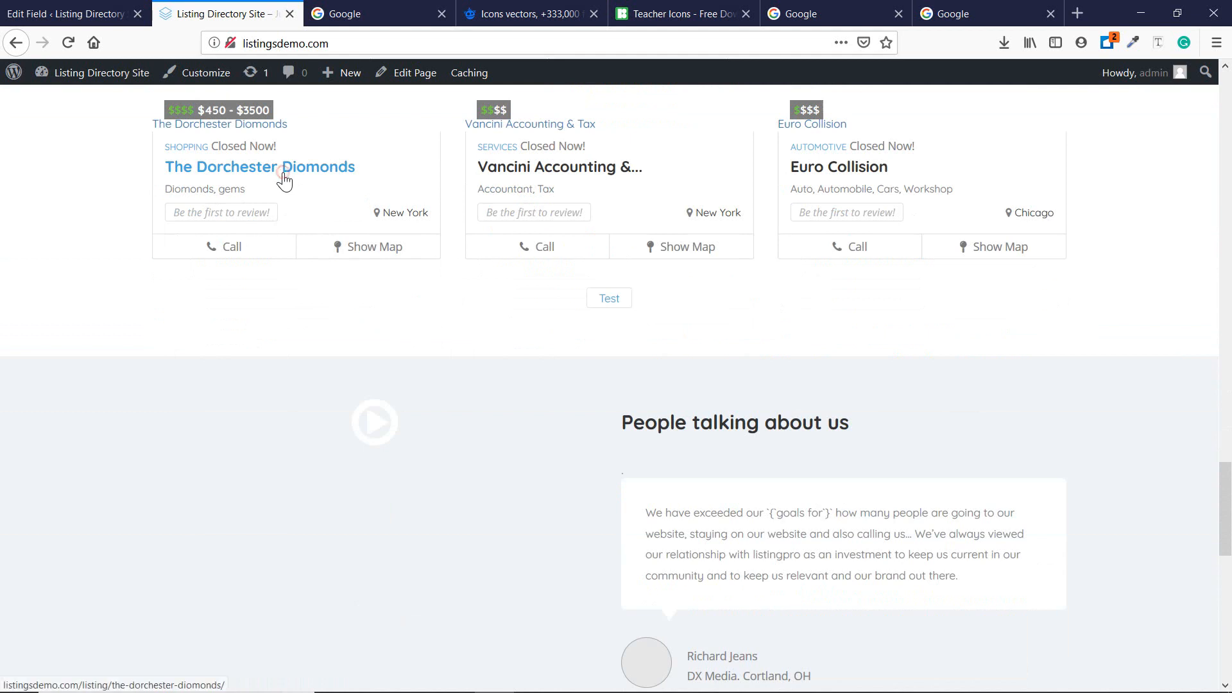
left_click(39, 235)
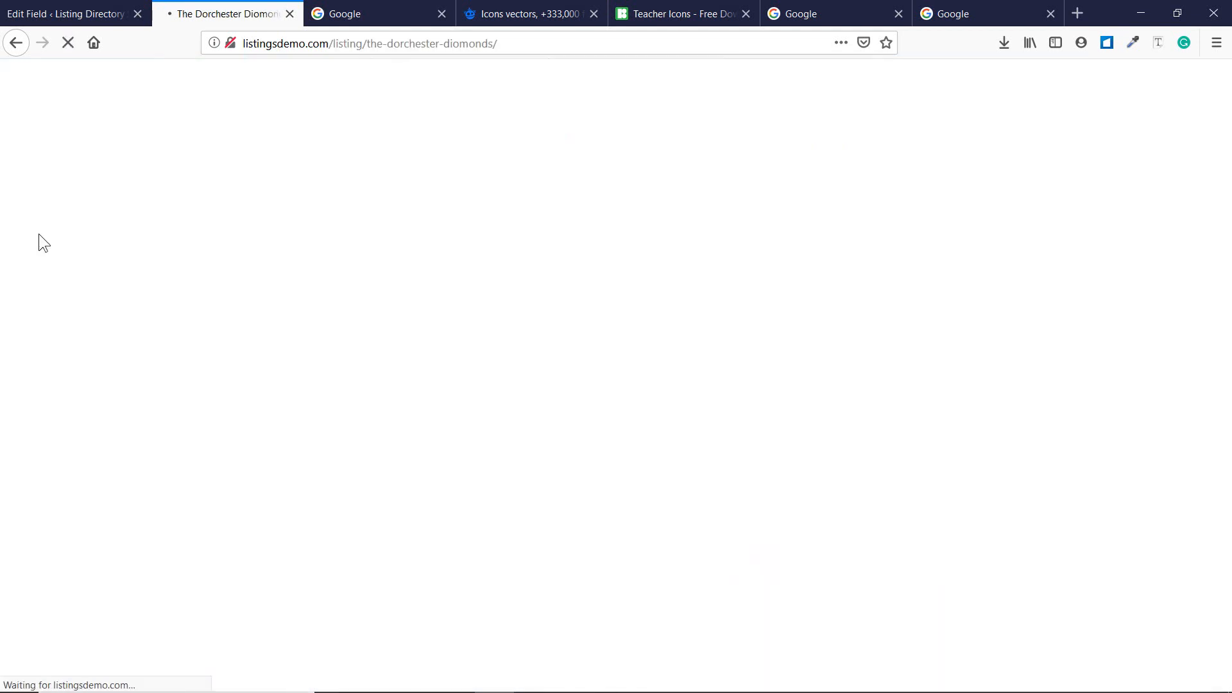
scroll(38, 234, "down", 3)
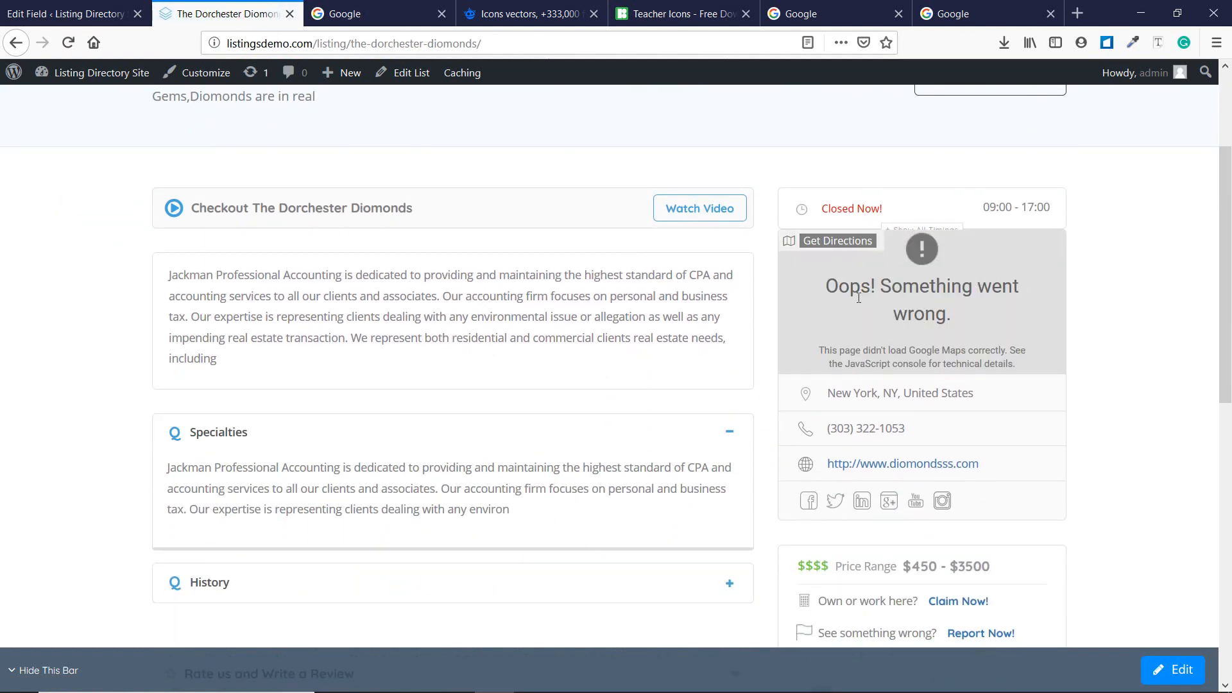
scroll(890, 319, "down", 3)
scroll(889, 319, "up", 3)
Return to the admin tab and open Theme Options > Map Settings.
left_click(64, 14)
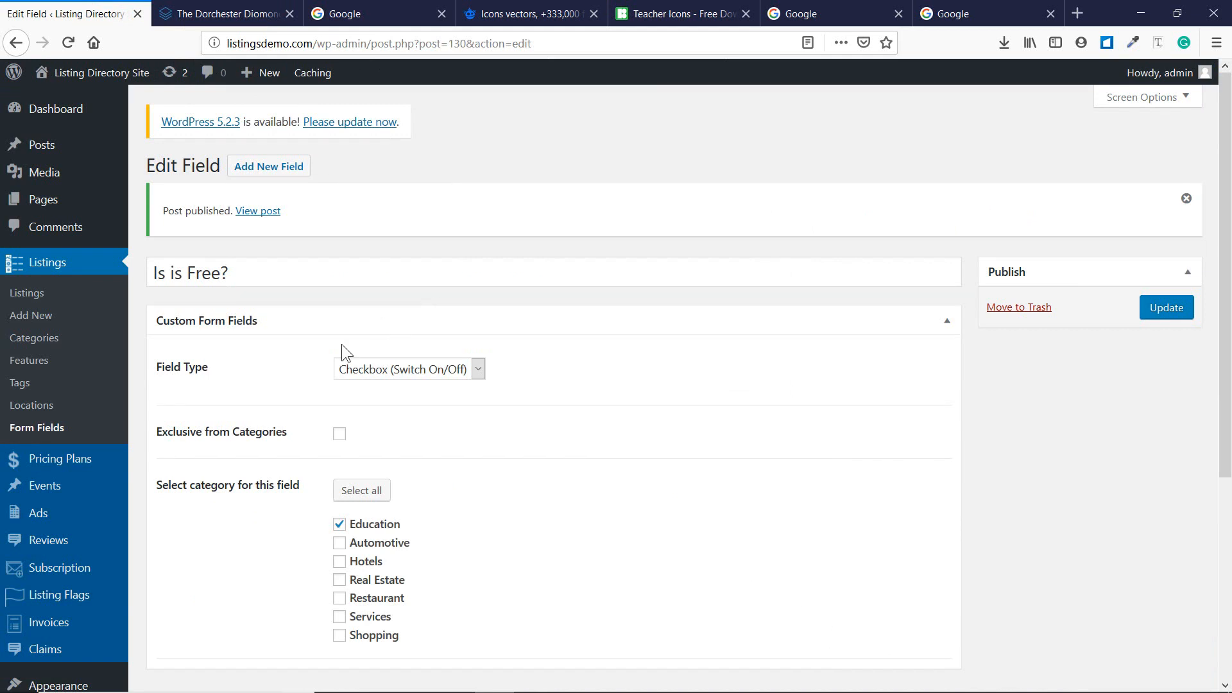
scroll(342, 352, "down", 5)
mouse_move(93, 577)
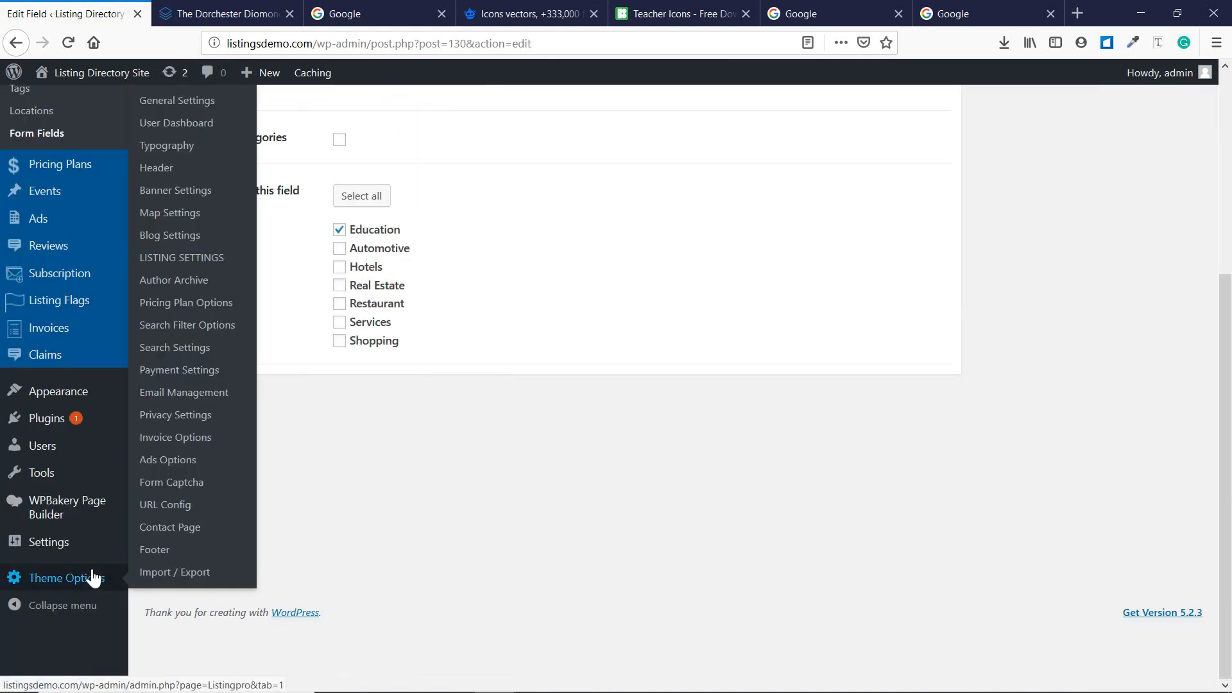
left_click(180, 218)
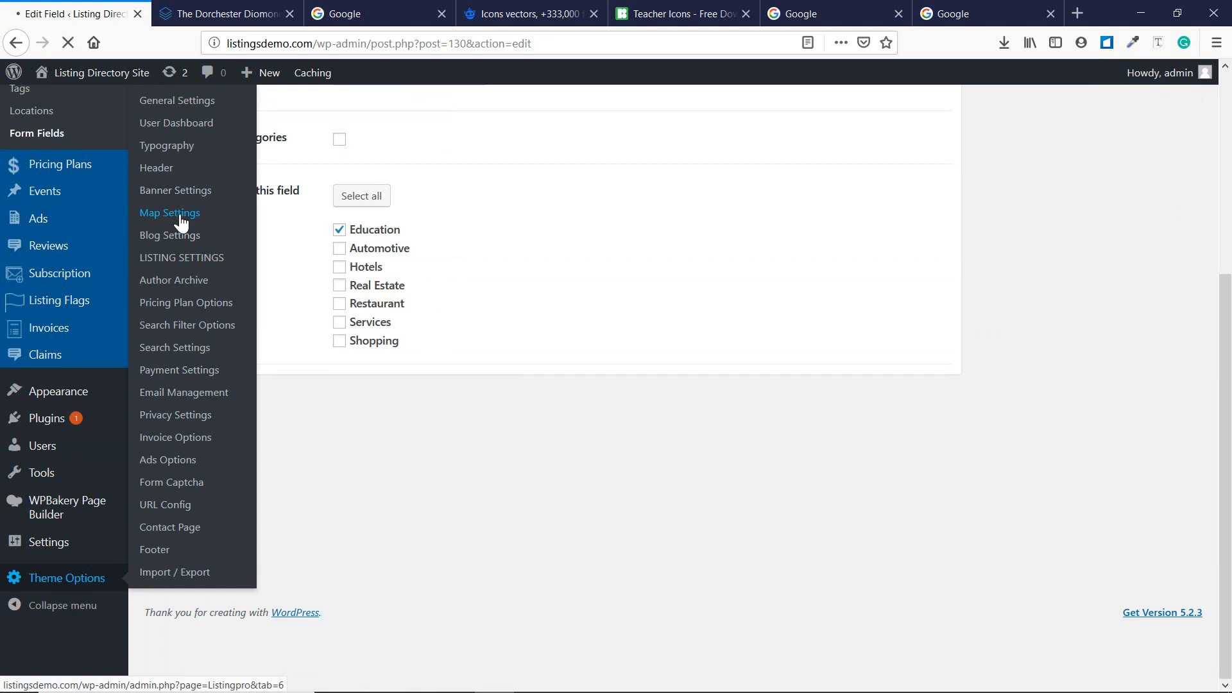
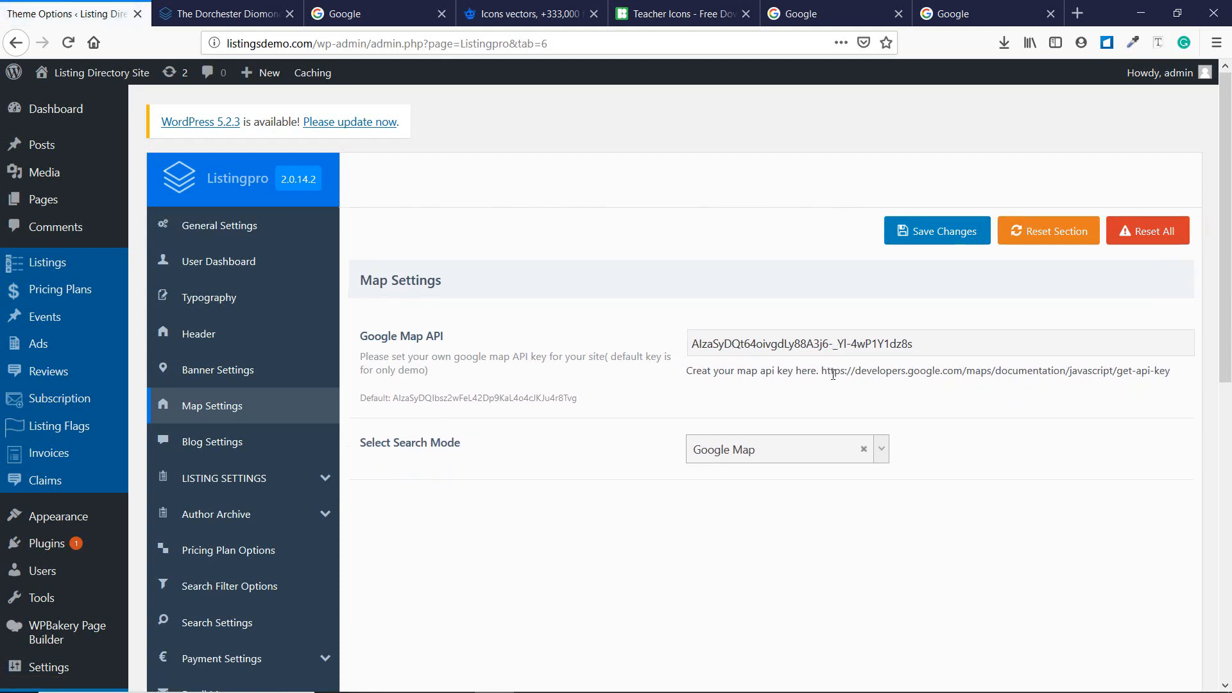
Open the Google Maps 'Get an API Key' guide from the Map API help link in a new tab.
left_click_drag(822, 374, 1187, 371)
right_click(1133, 367)
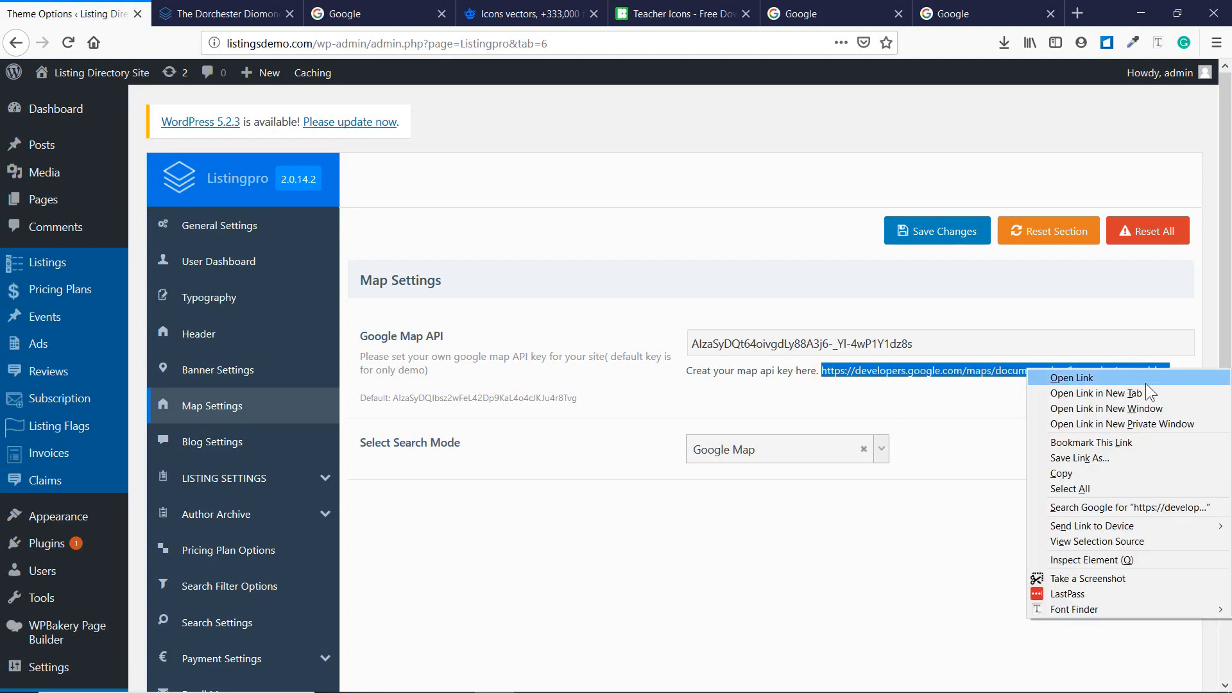
left_click(1145, 388)
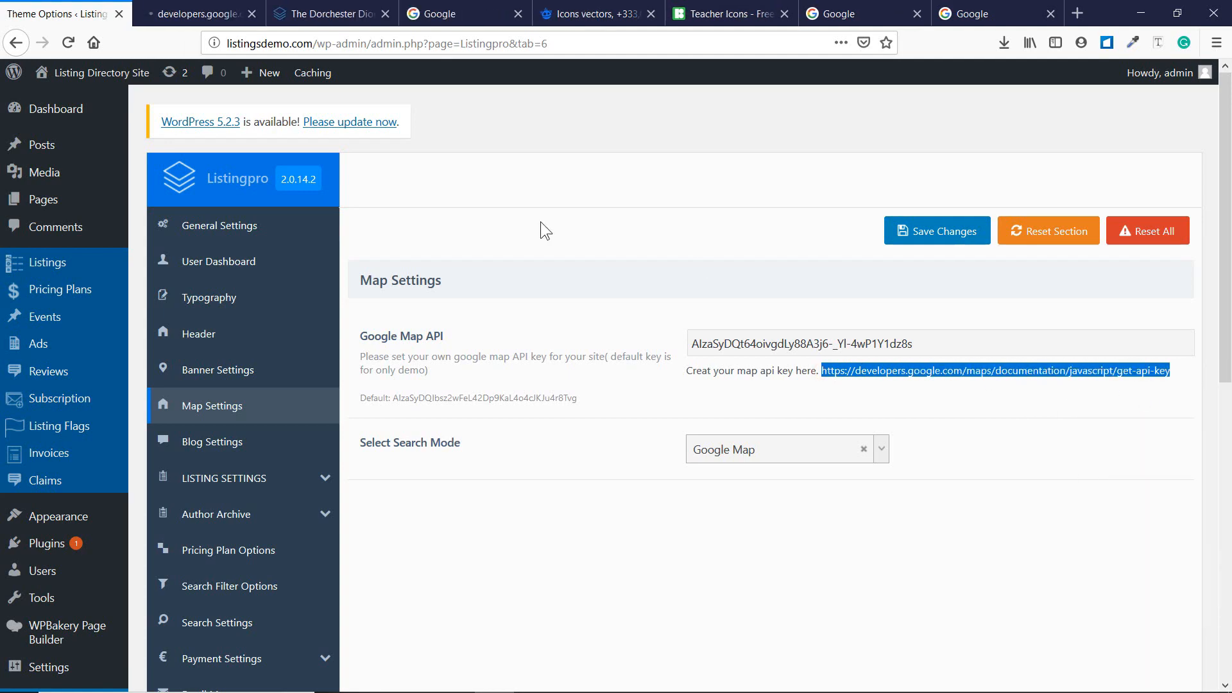
left_click(218, 5)
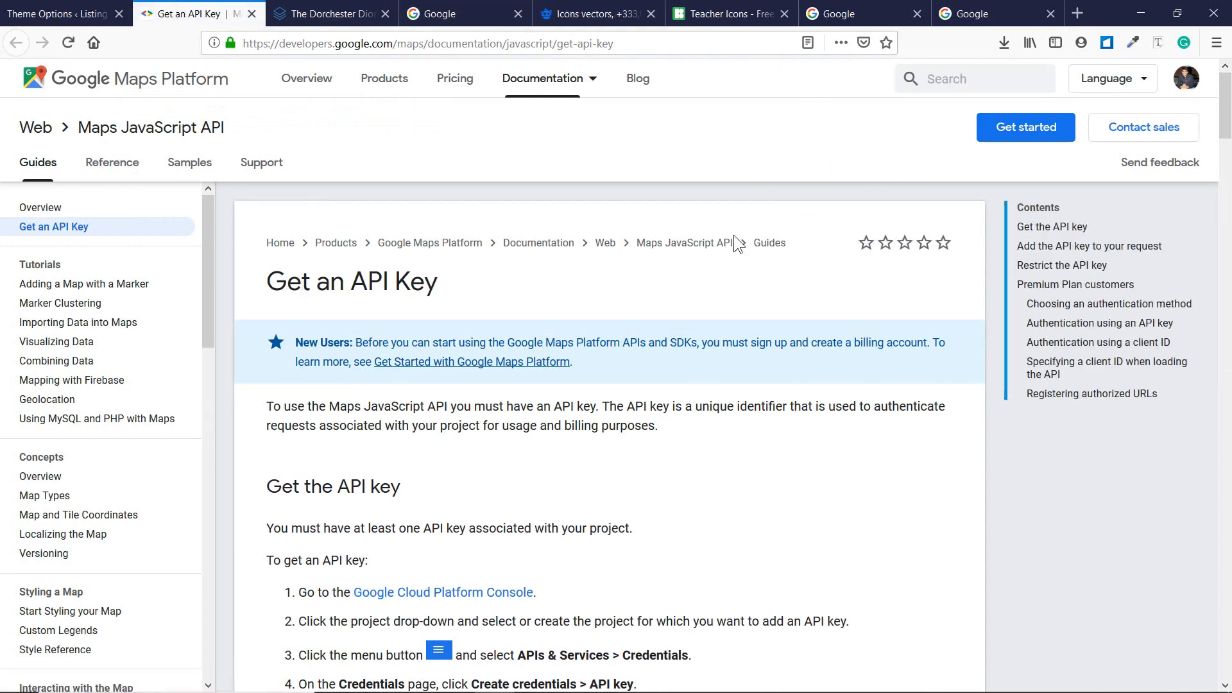
scroll(652, 302, "down", 4)
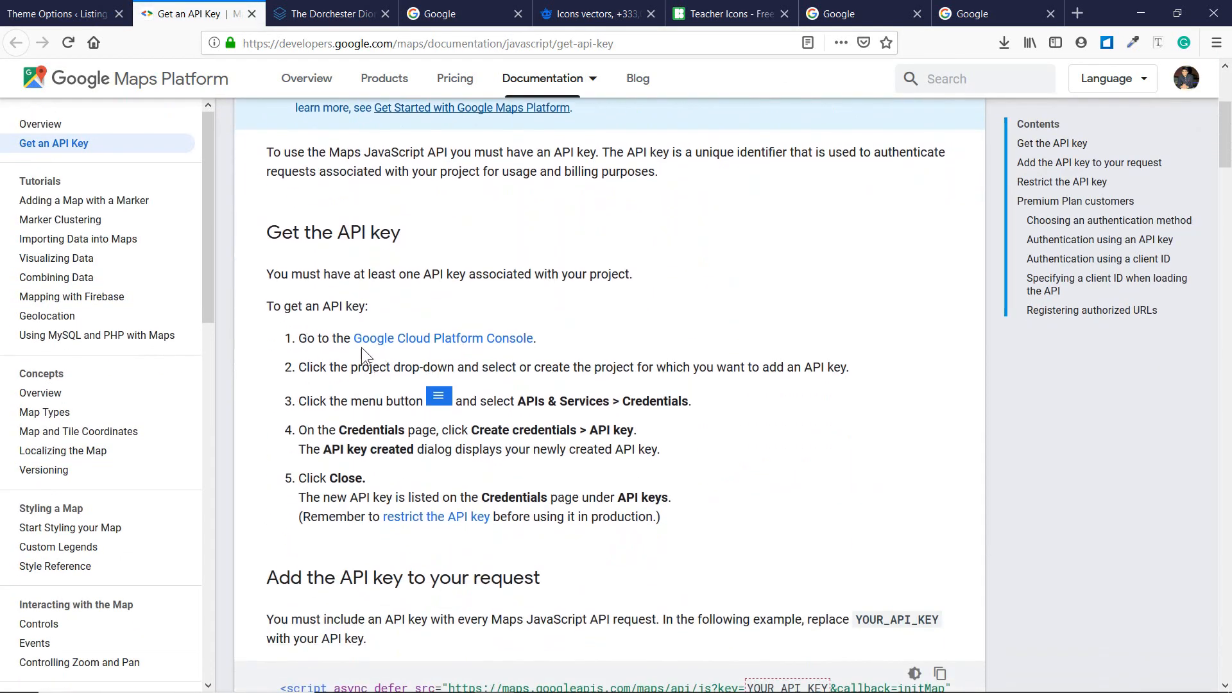
Go to the Google Cloud Platform Console and start a new project from the project selector.
left_click(468, 336)
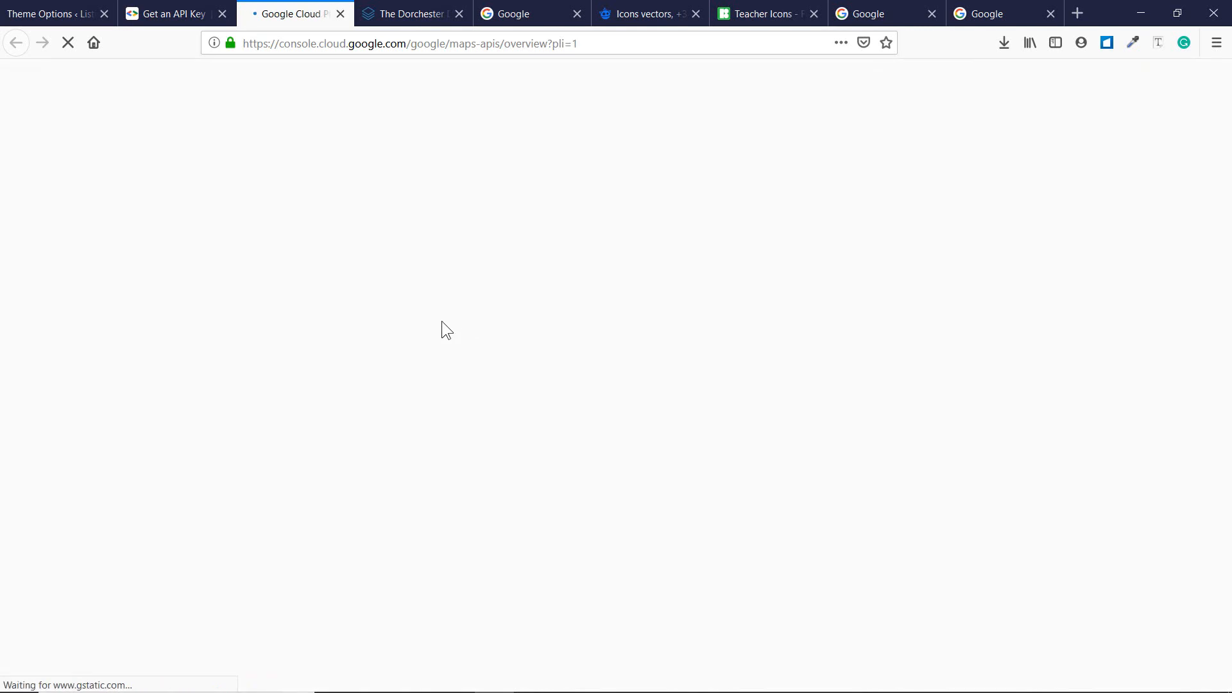
left_click(188, 8)
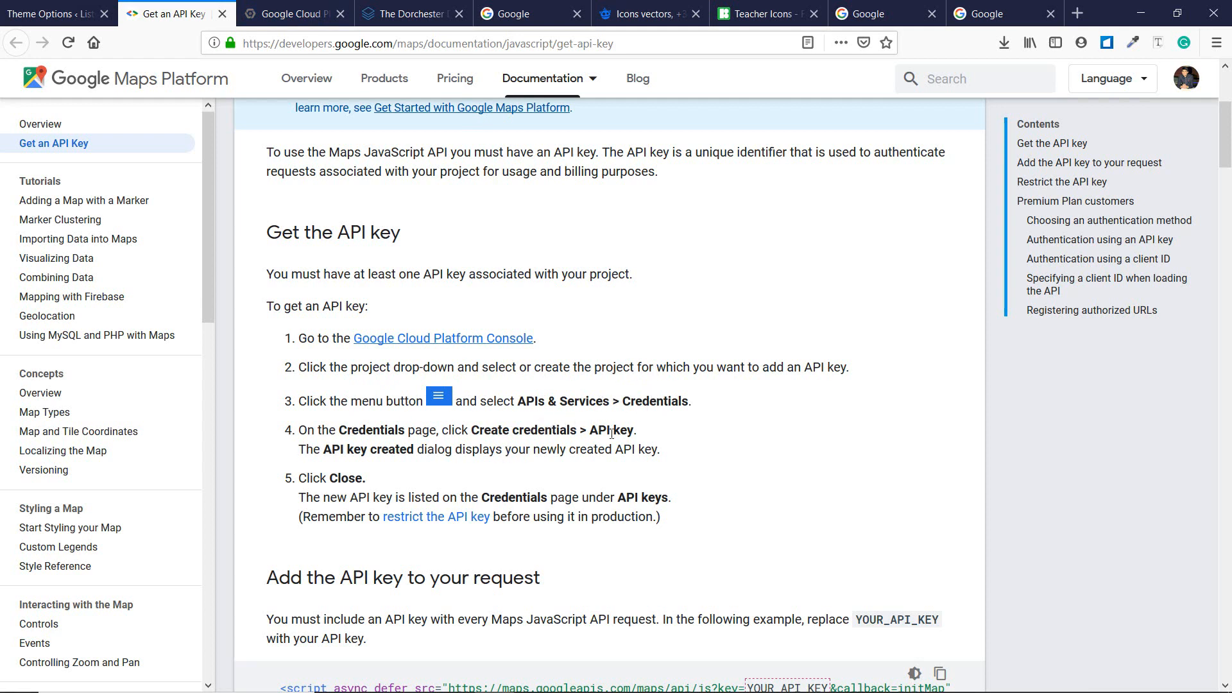
left_click(302, 14)
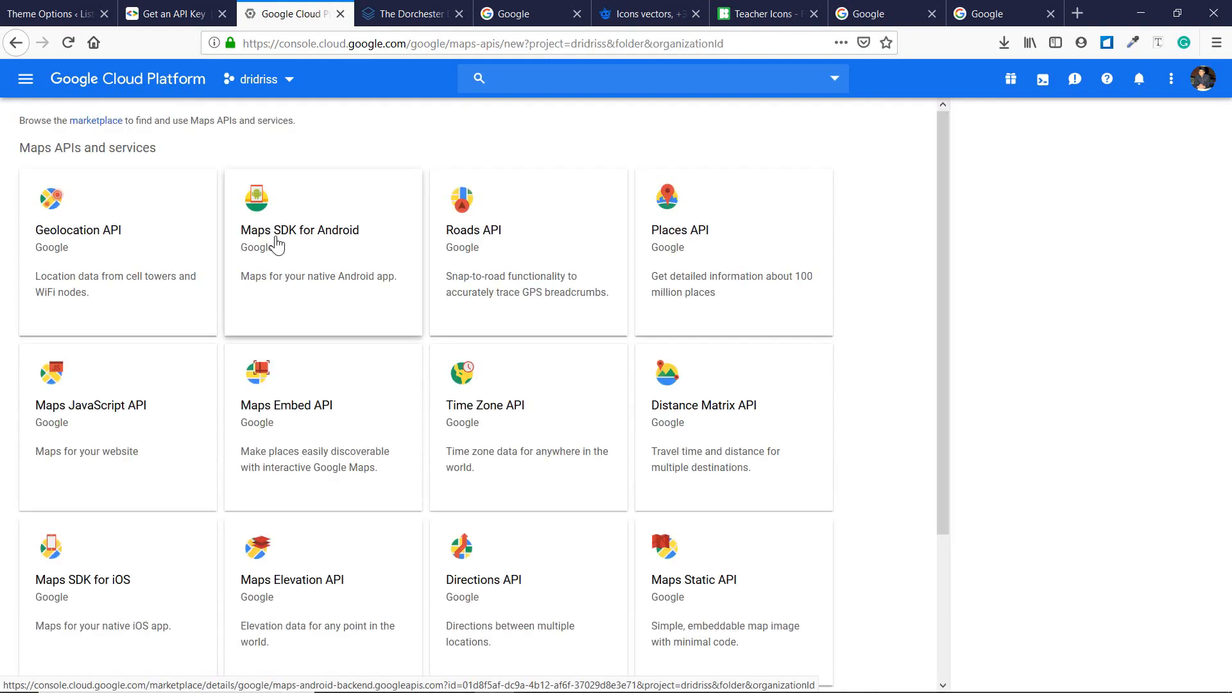
left_click(283, 86)
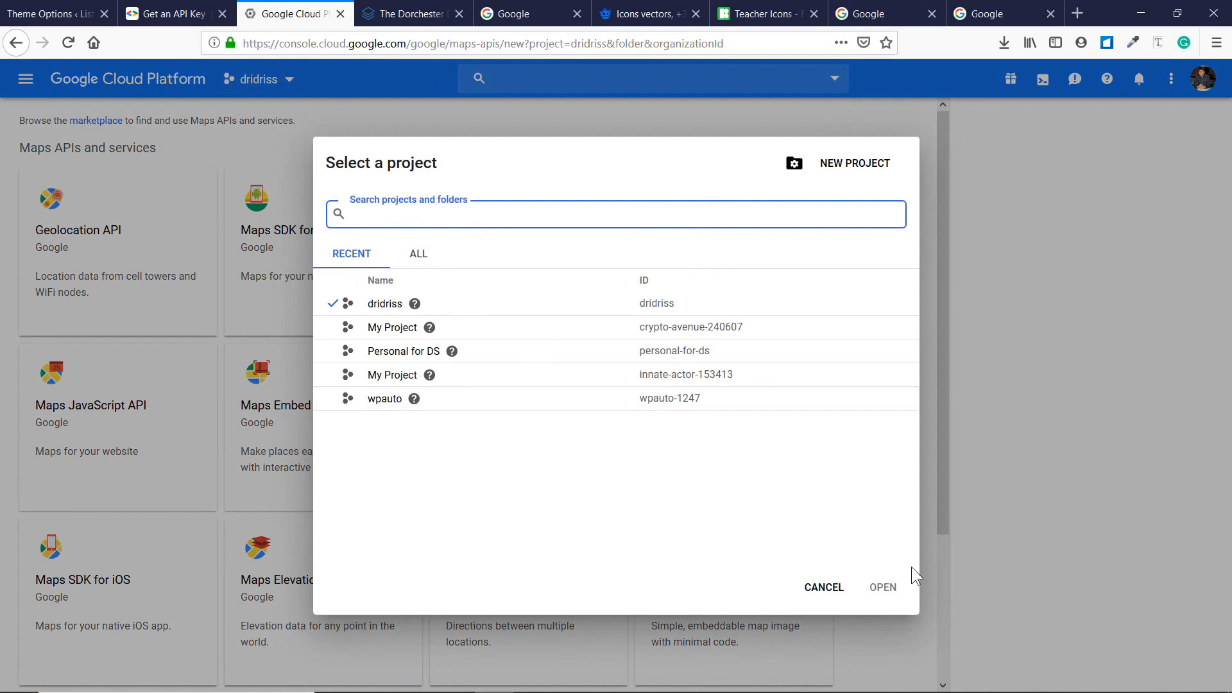
left_click(822, 588)
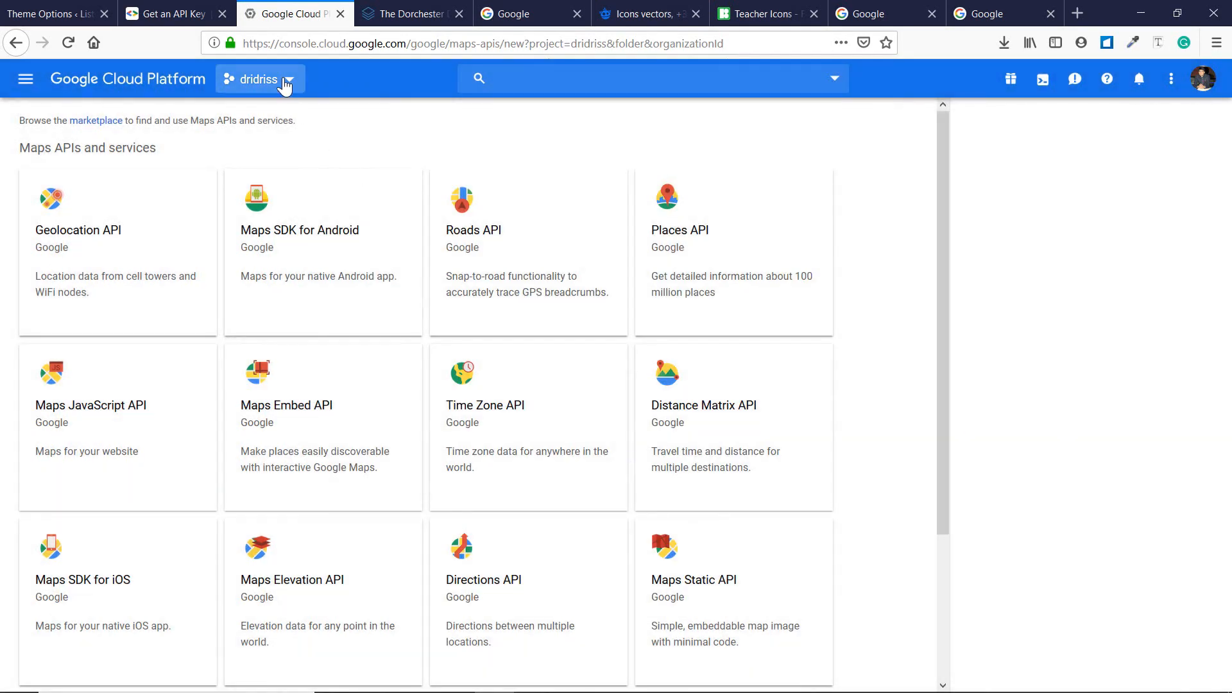
left_click(284, 86)
left_click(834, 162)
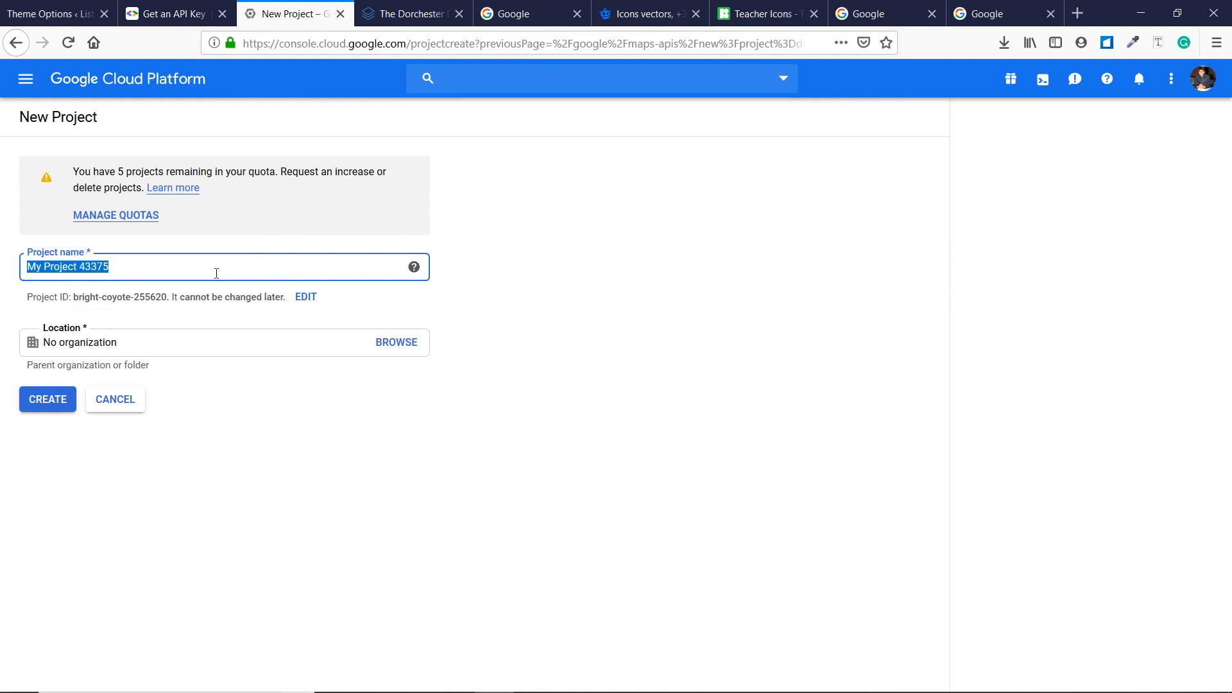
Create a Cloud project named 'listing' located under No organization.
left_click_drag(206, 272, 1, 273)
type("list")
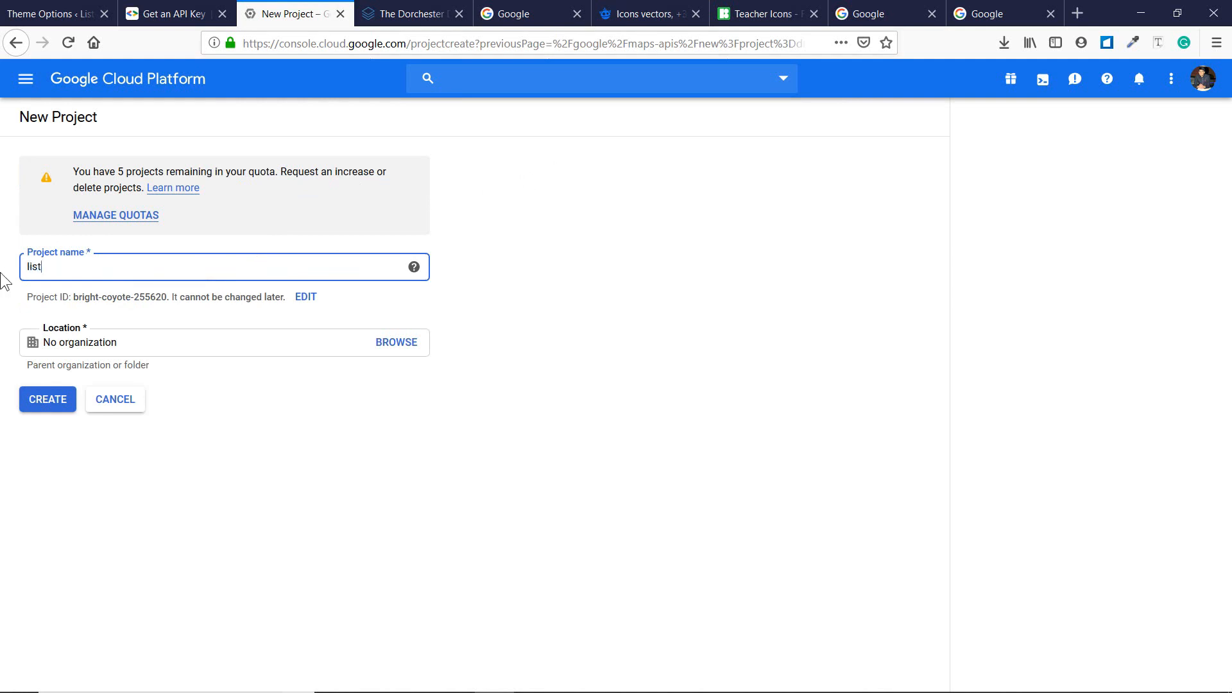
type("ing")
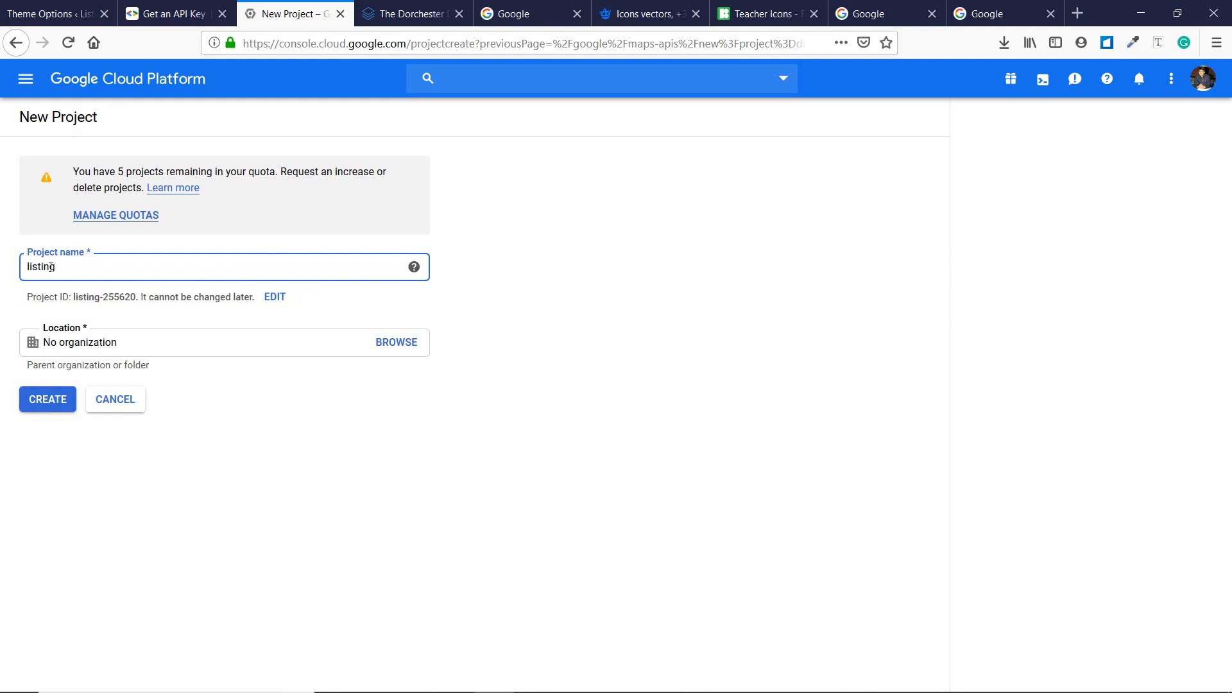
left_click(611, 283)
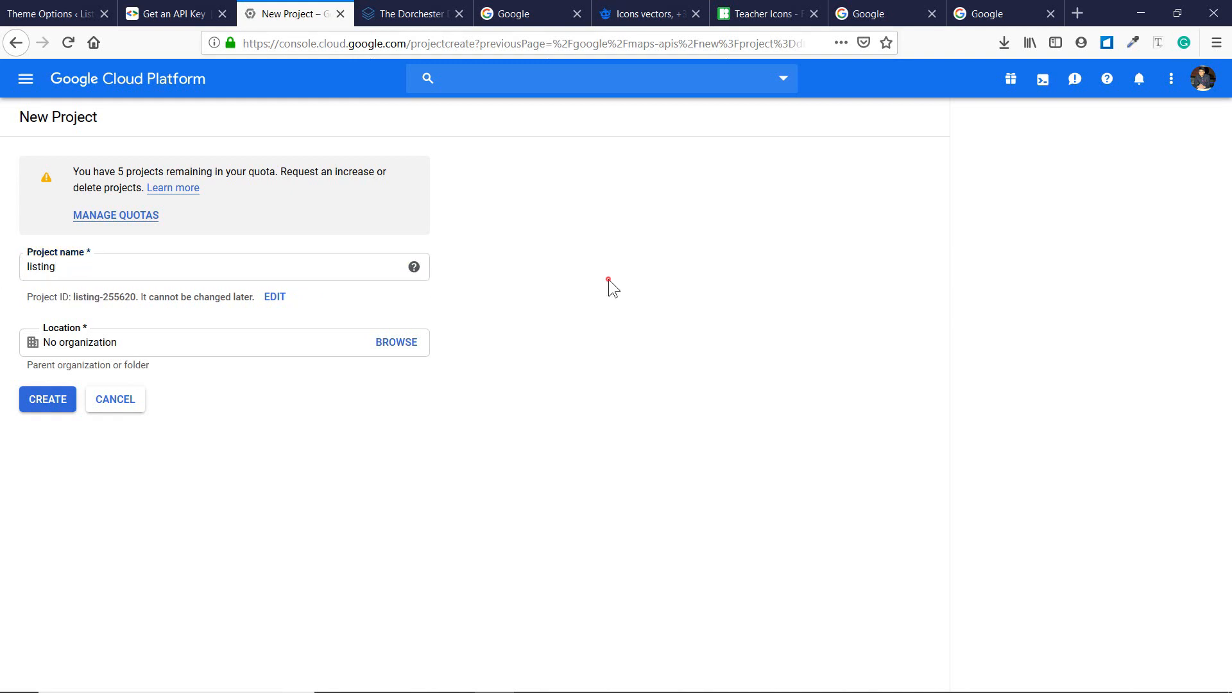
left_click(392, 353)
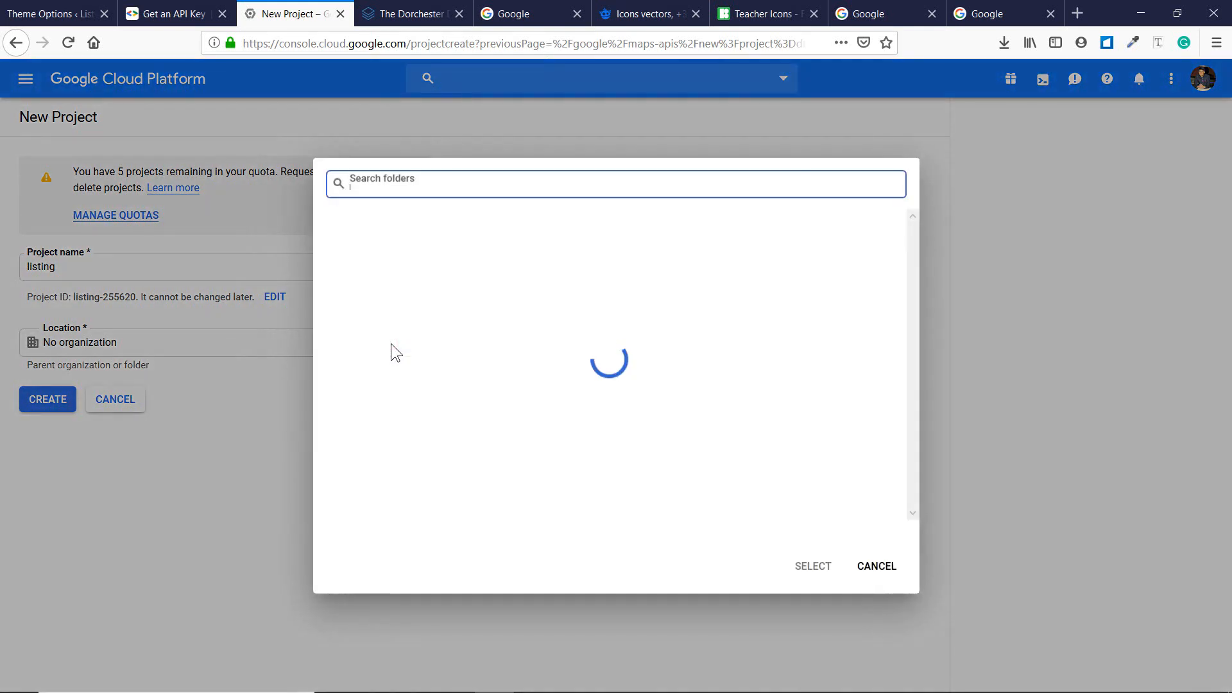
left_click(391, 244)
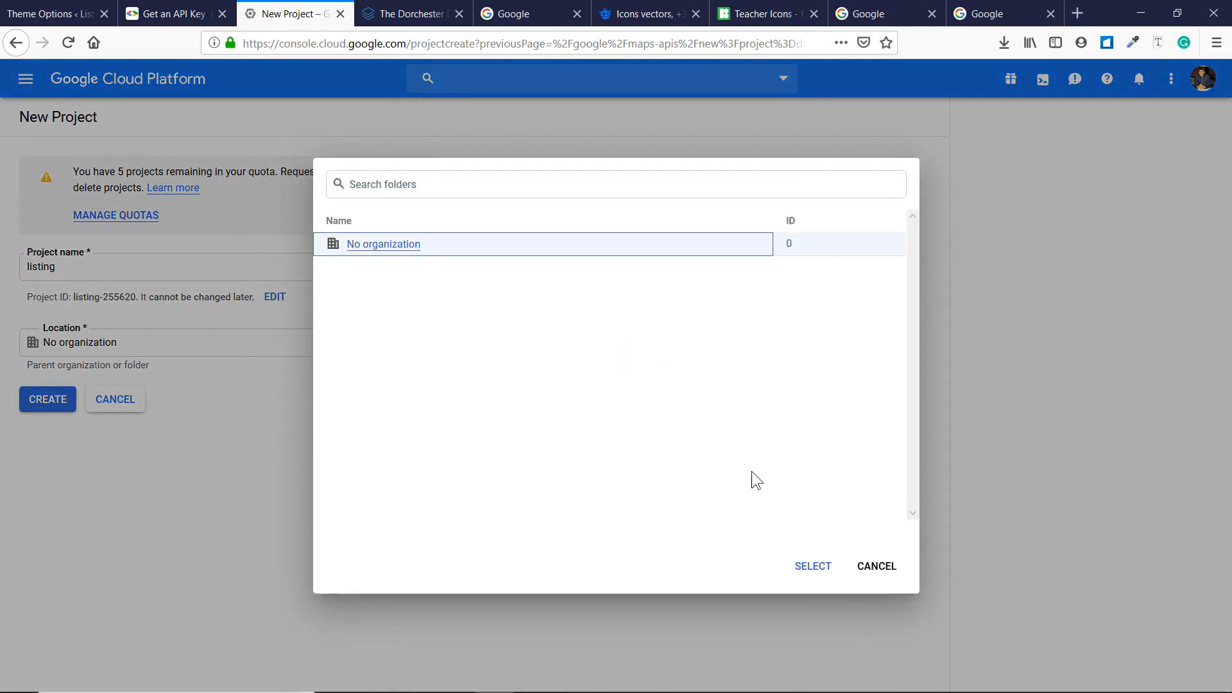
left_click(815, 566)
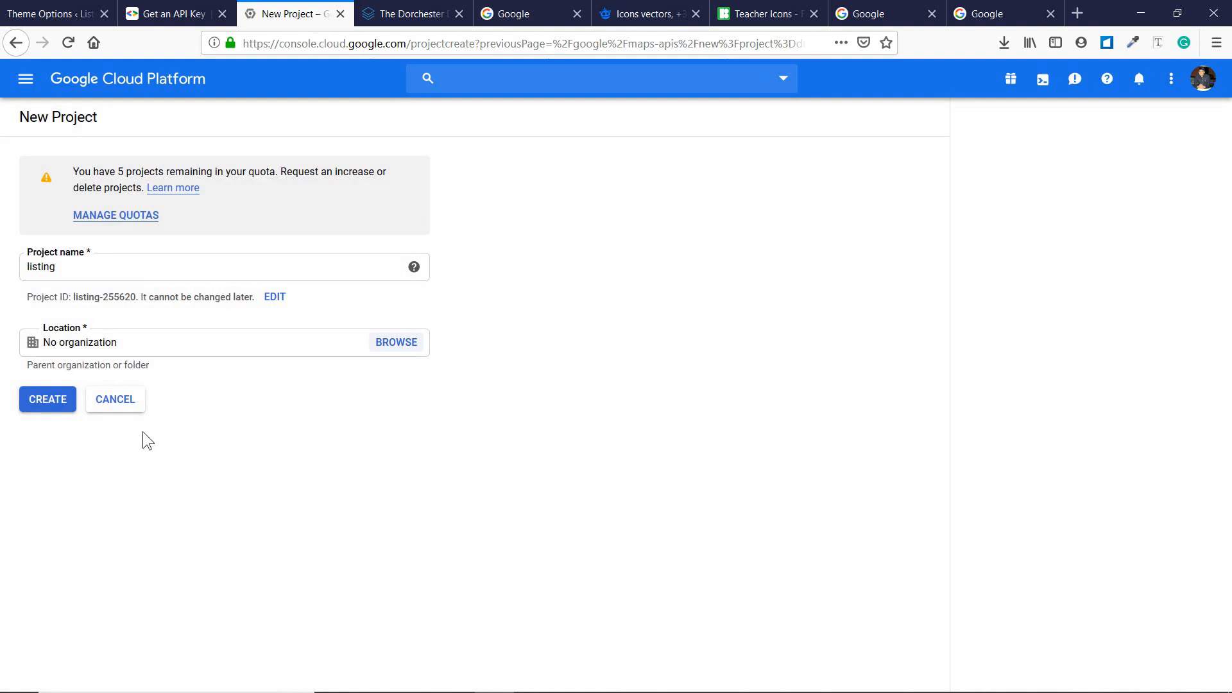
left_click(50, 400)
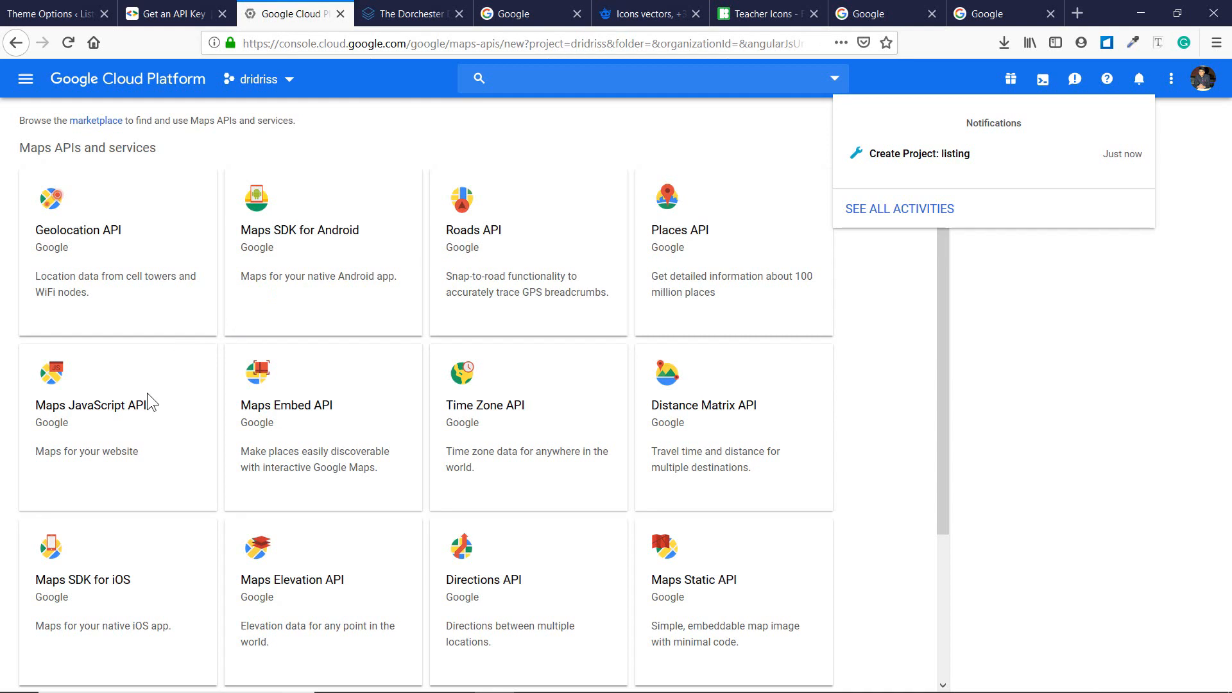
Enable the Maps JavaScript API for the 'listing' project and view its credentials.
left_click(50, 408)
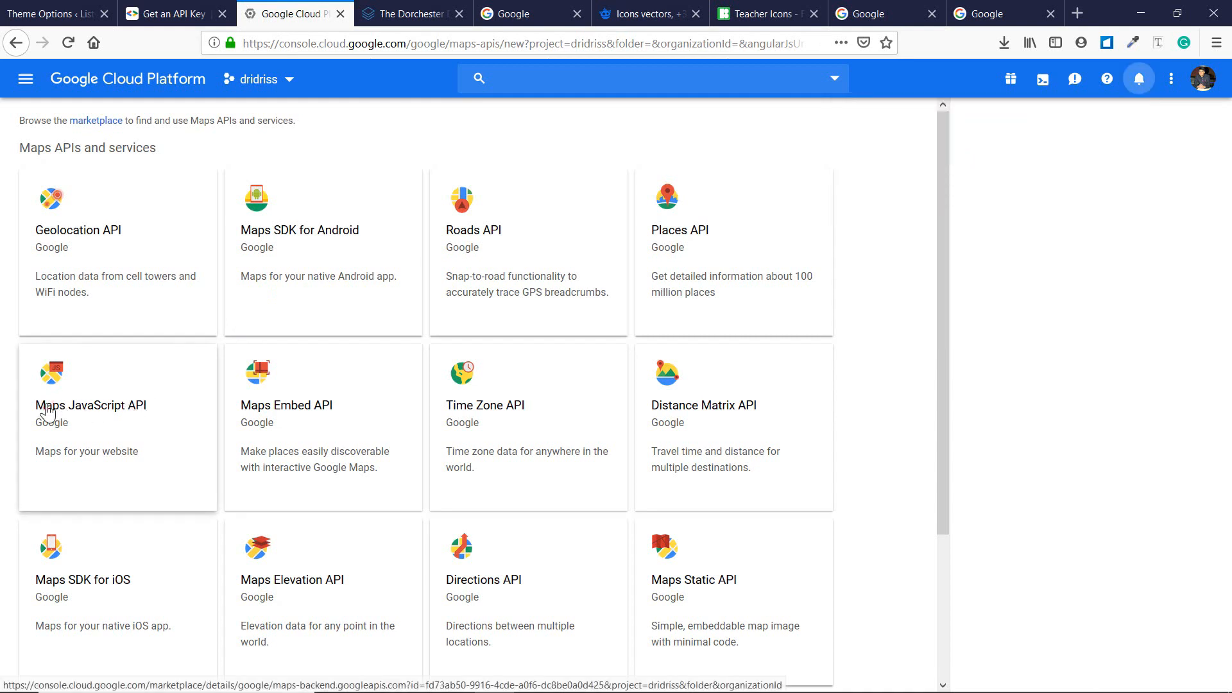
left_click(50, 408)
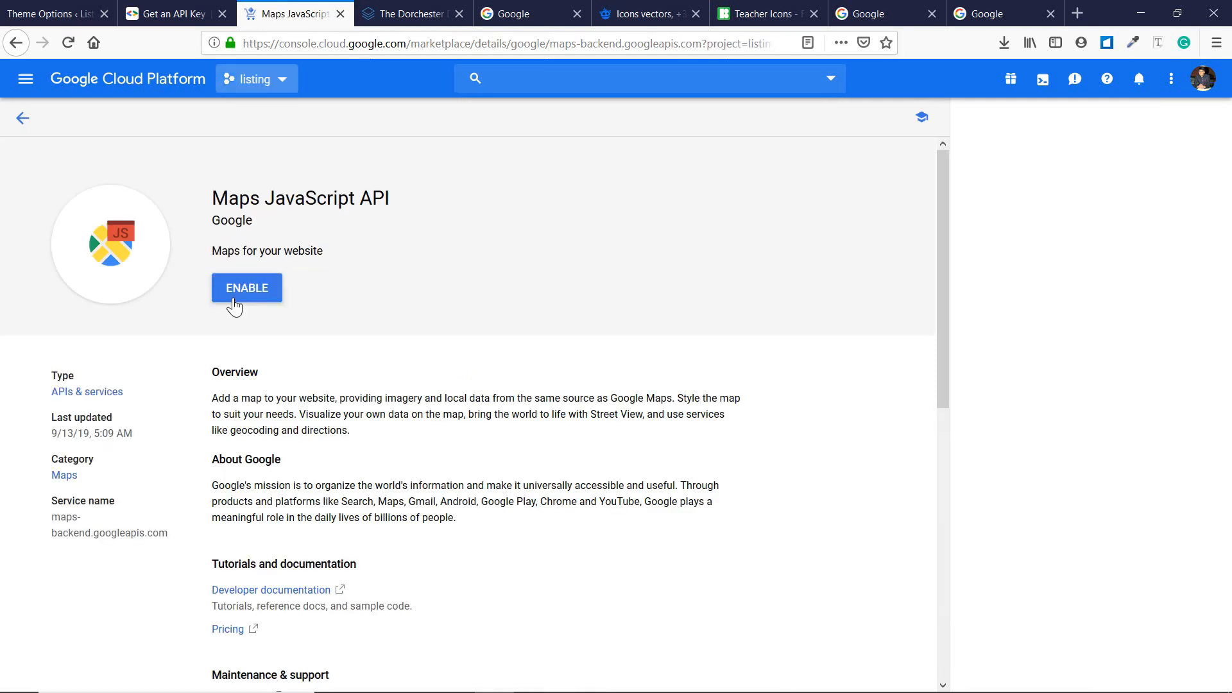
left_click(255, 299)
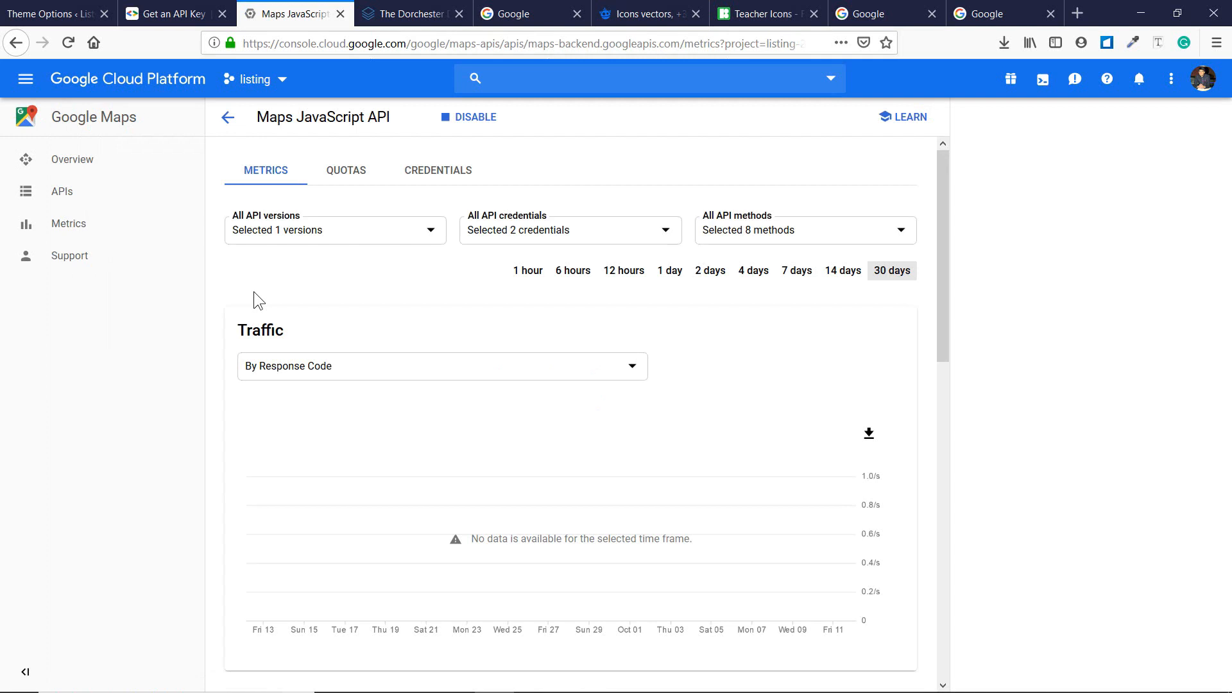
left_click(466, 174)
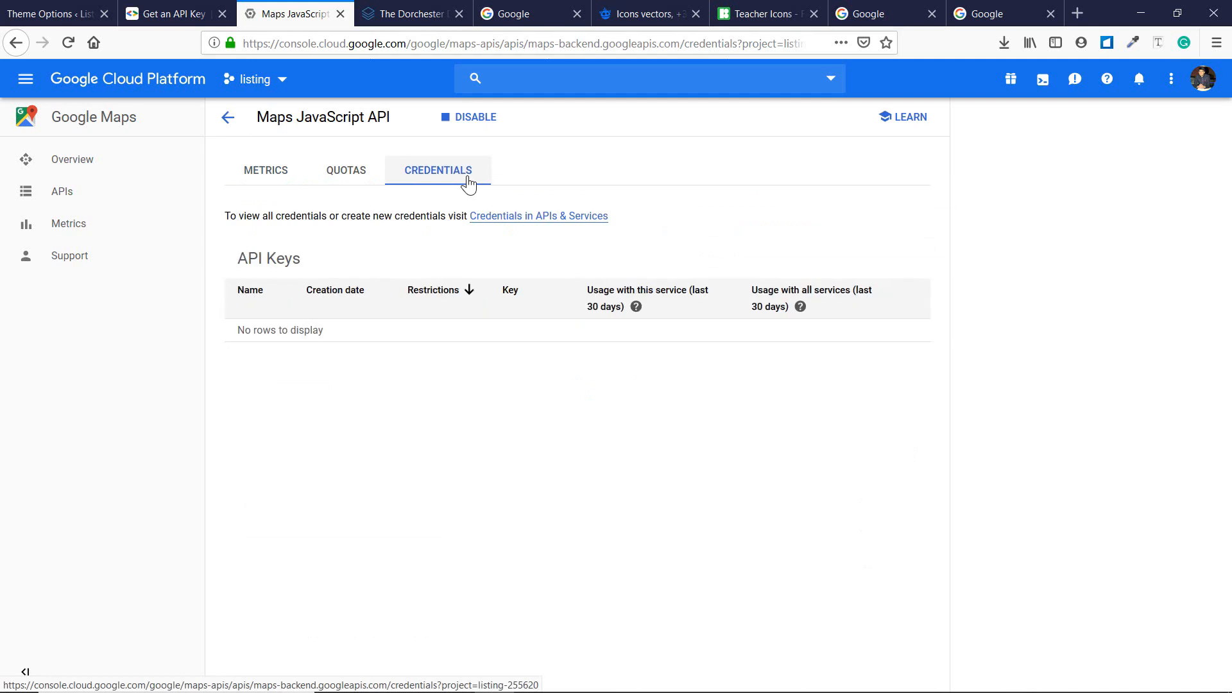
Create 'API key 1' for the listing project, copy it, and return to the WordPress tab.
left_click(526, 218)
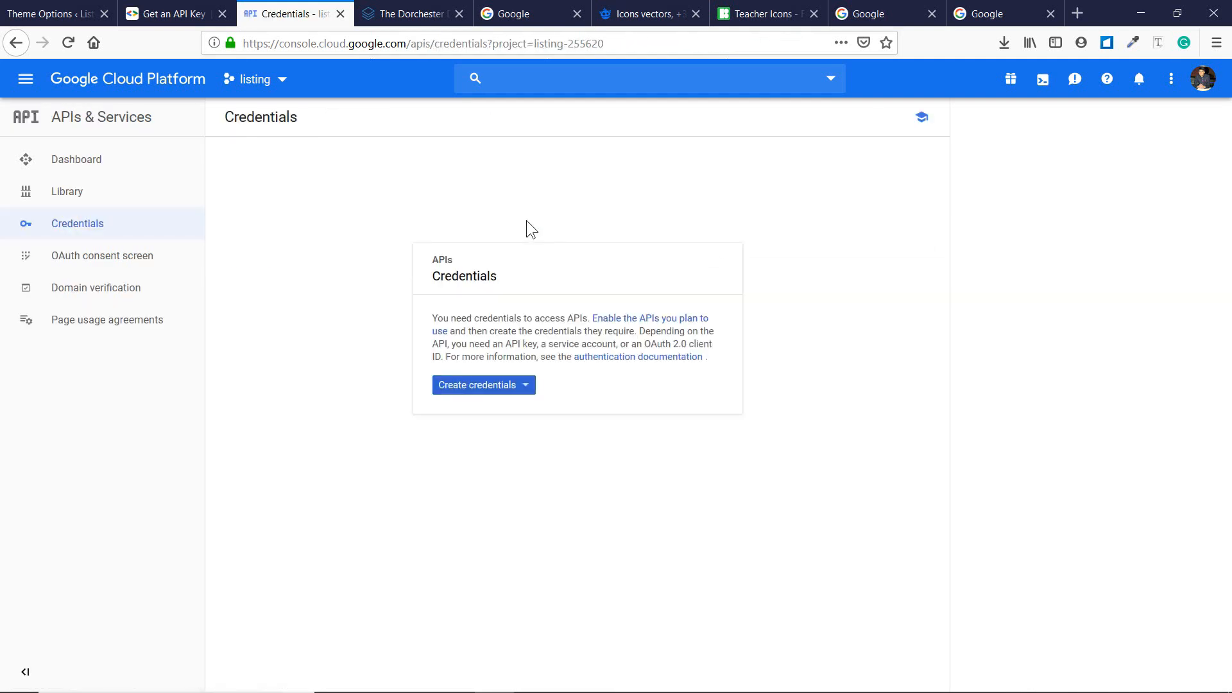
left_click(498, 386)
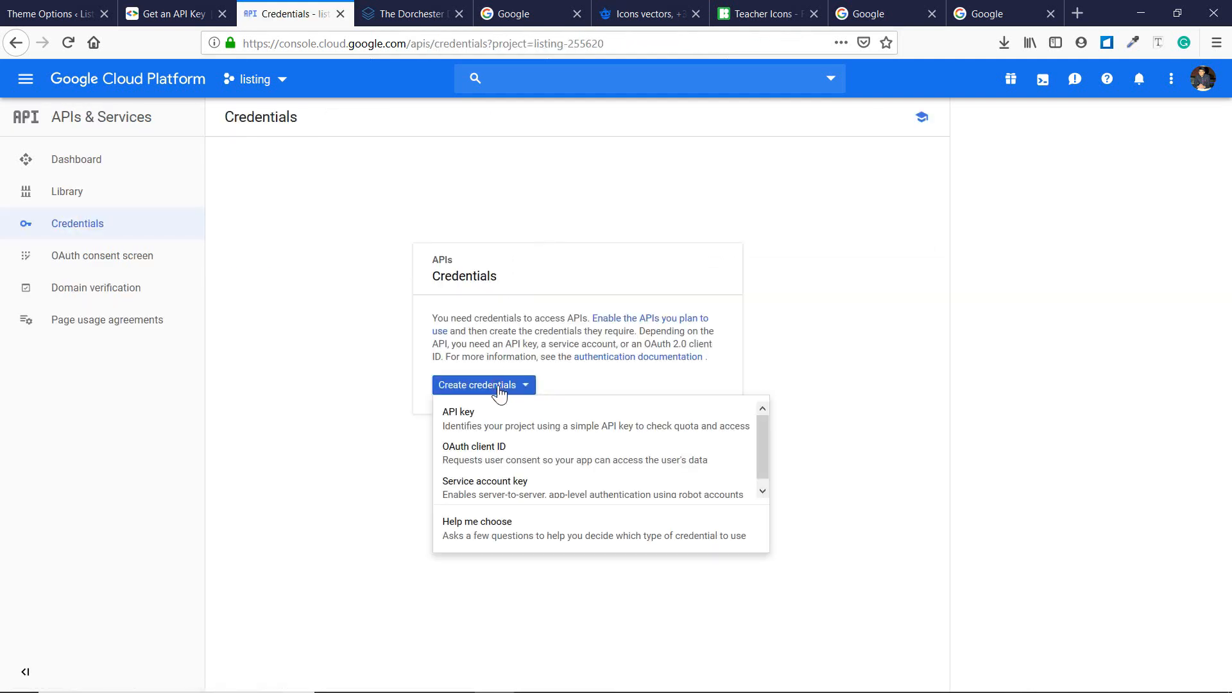
left_click(494, 424)
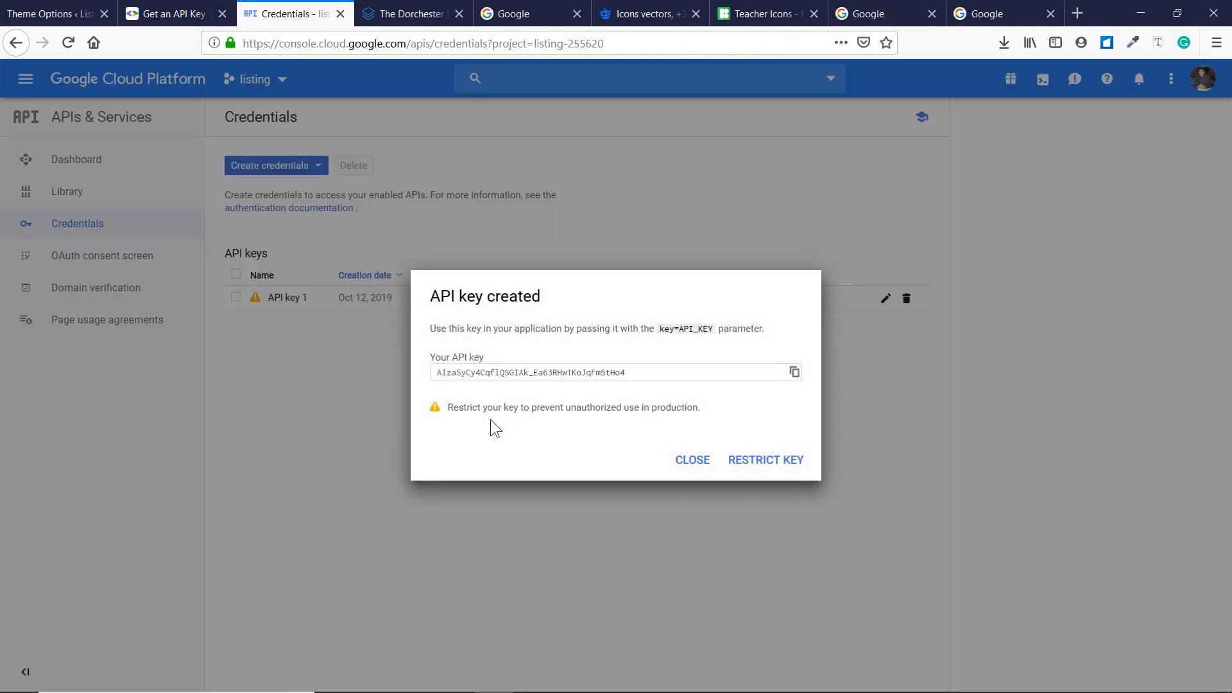
left_click(794, 373)
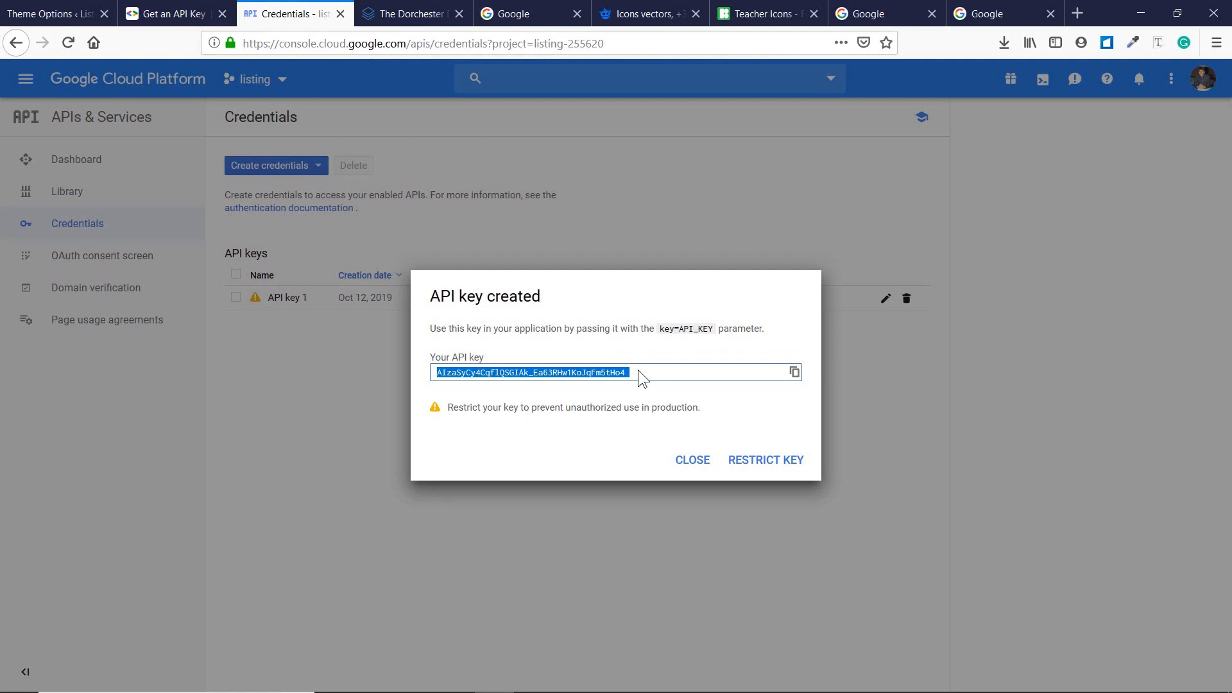
left_click(52, 14)
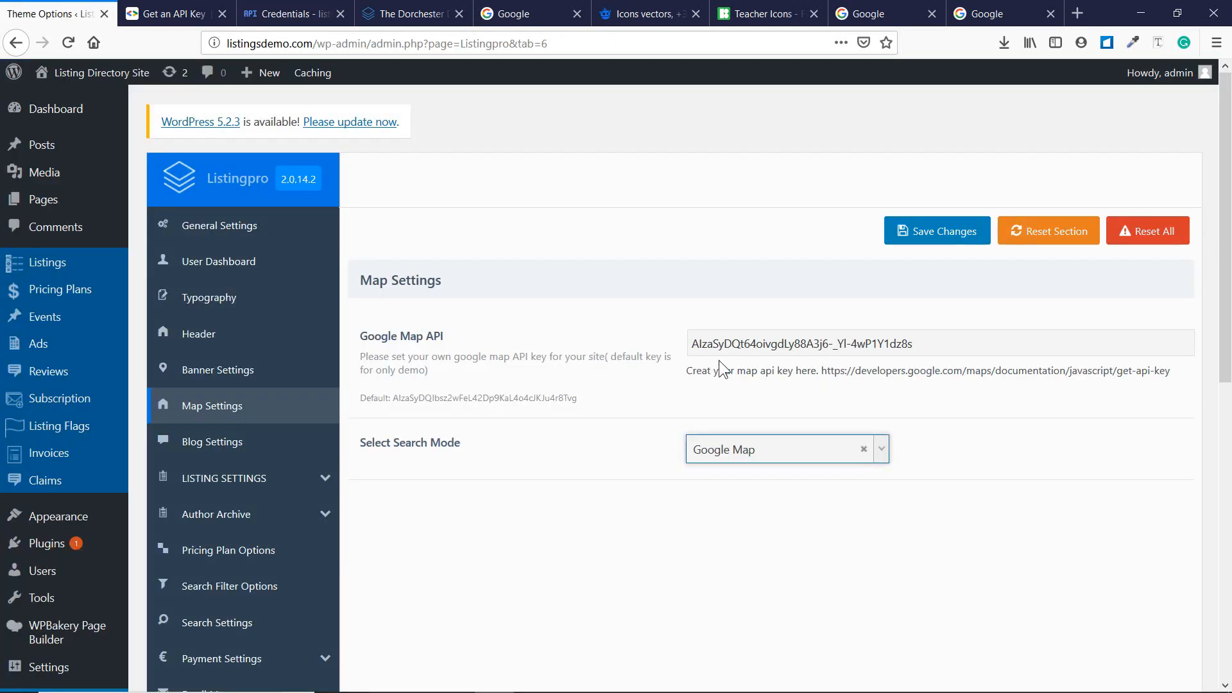
Replace the old Google Map API key with the new one and save the Map Settings.
left_click_drag(949, 338, 684, 345)
right_click(732, 345)
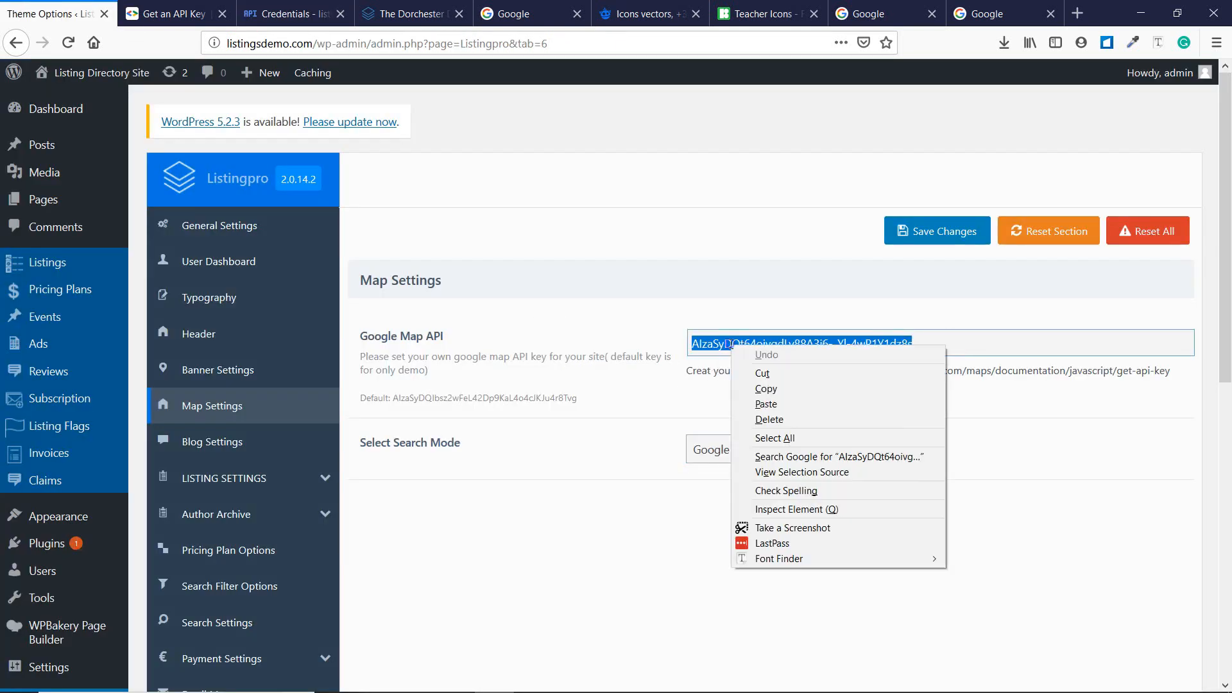
left_click(811, 400)
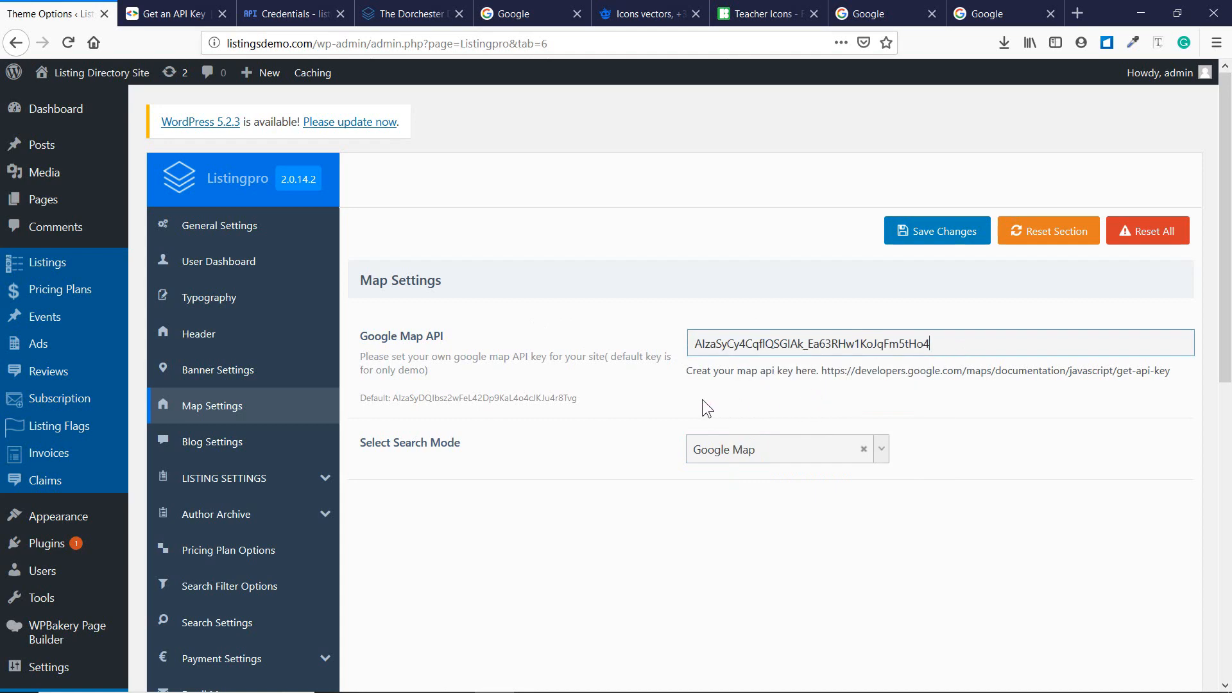
scroll(702, 399, "down", 8)
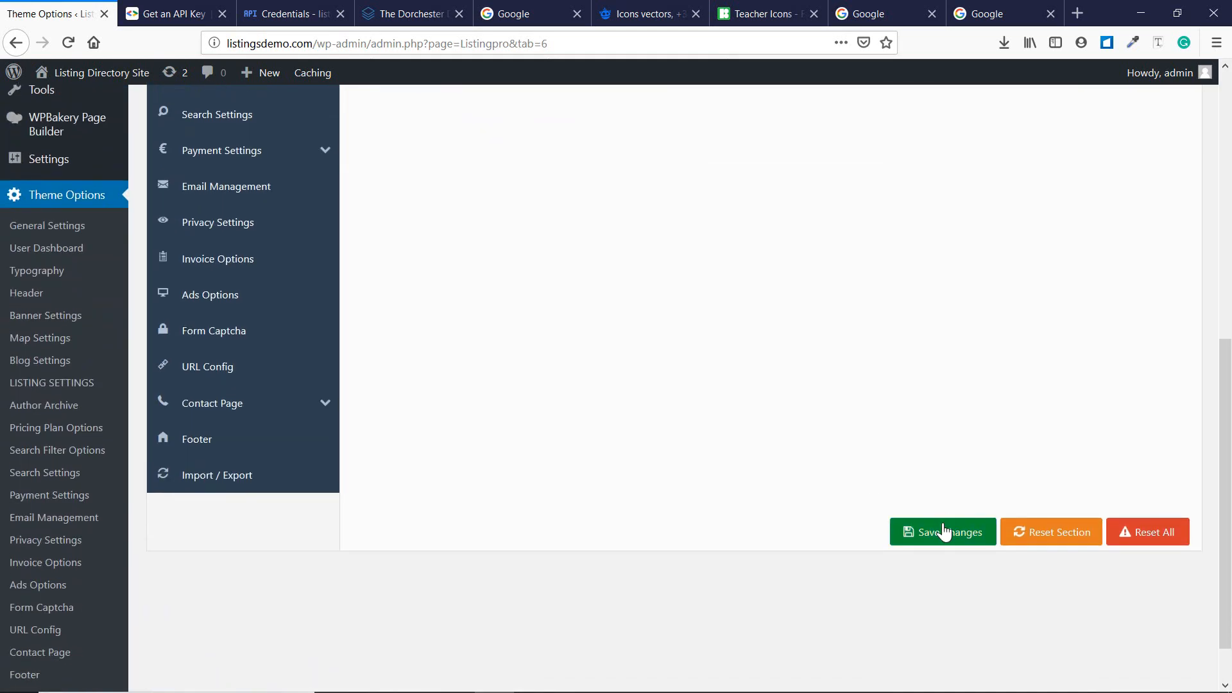
left_click(944, 532)
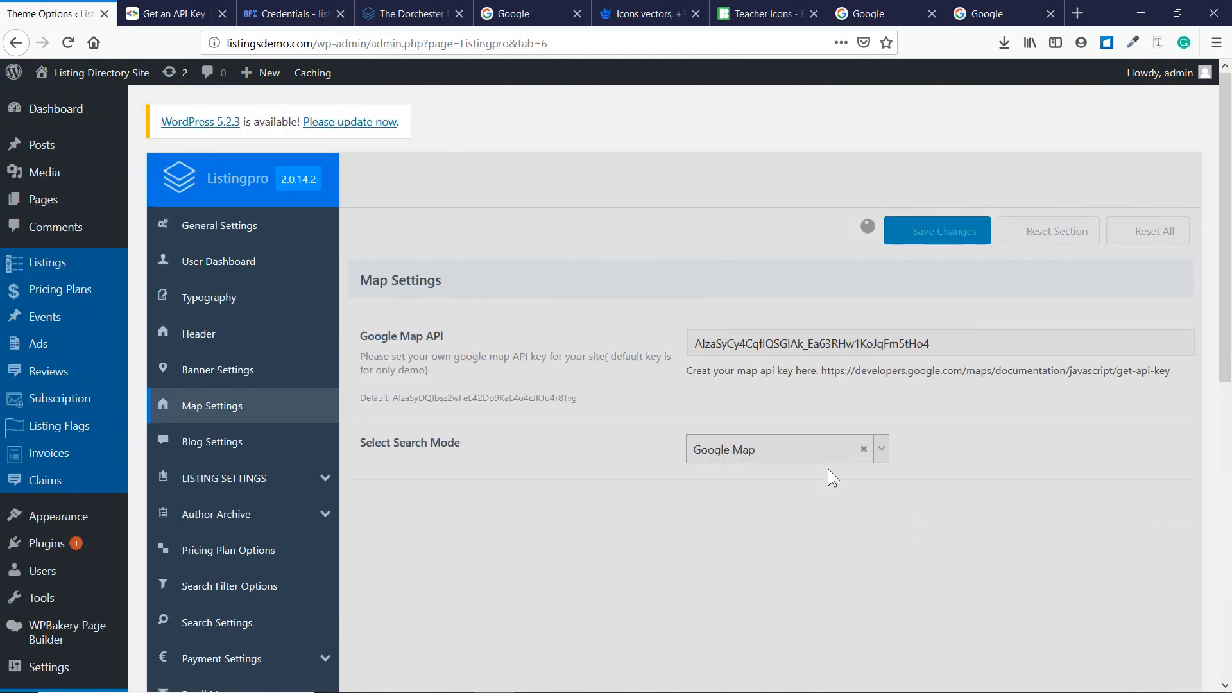
scroll(827, 468, "down", 4)
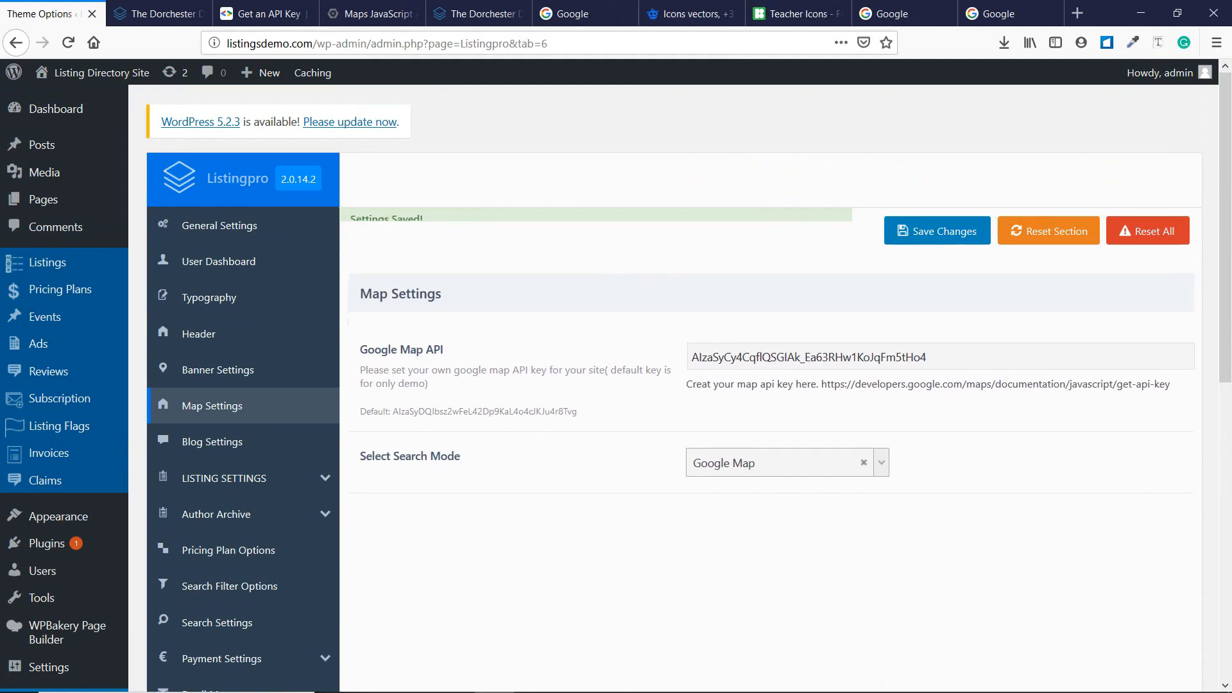
mouse_move(587, 685)
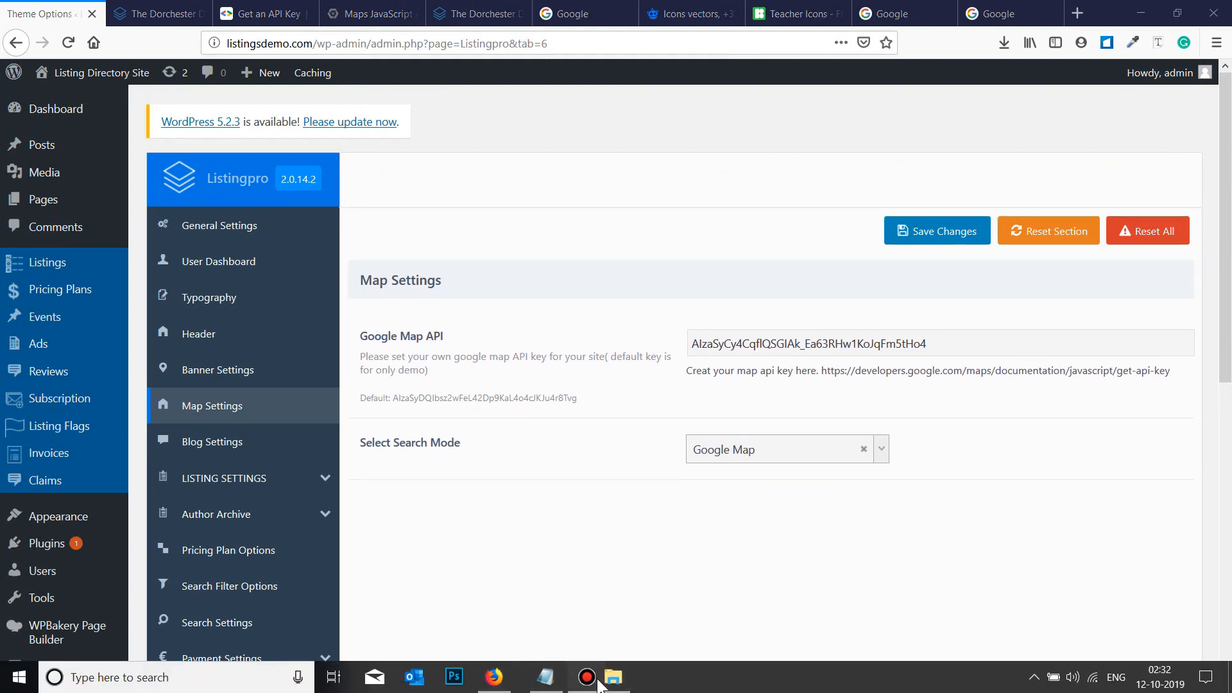
Append '- Done' to checklist line 13, Getting Google API, in Notepad.
left_click(532, 681)
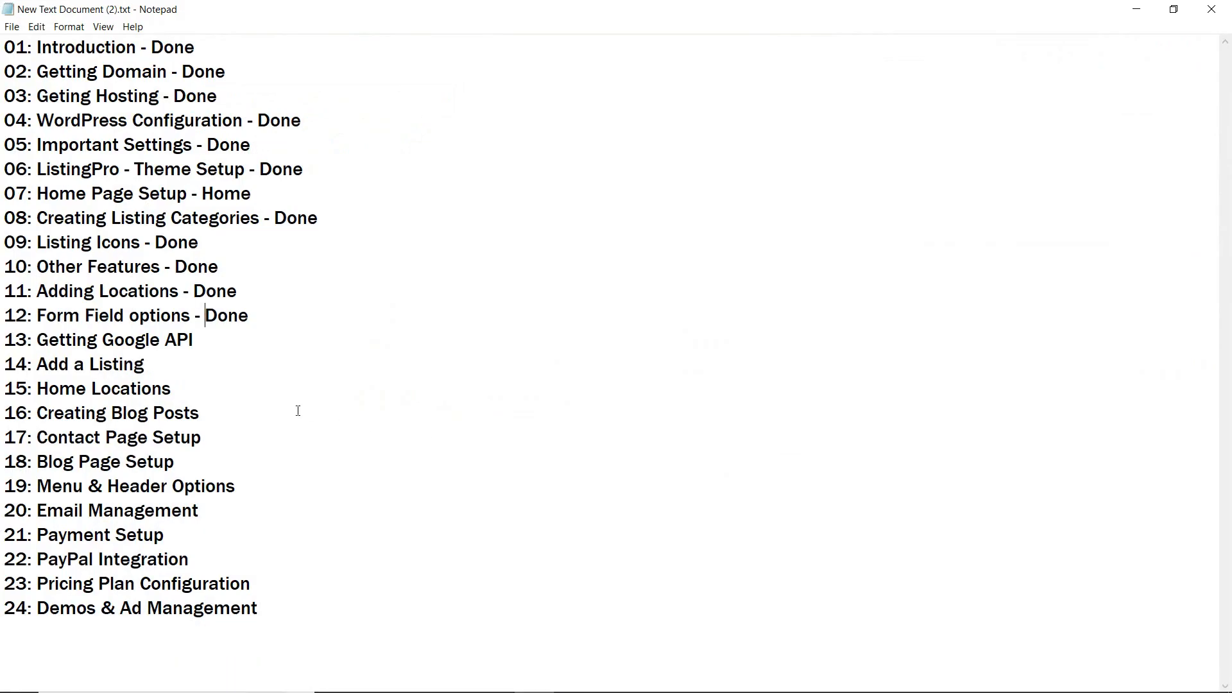
left_click(259, 341)
type("- Done")
Minimize Notepad and open a blank listing via Listings > Add New.
left_click(1136, 9)
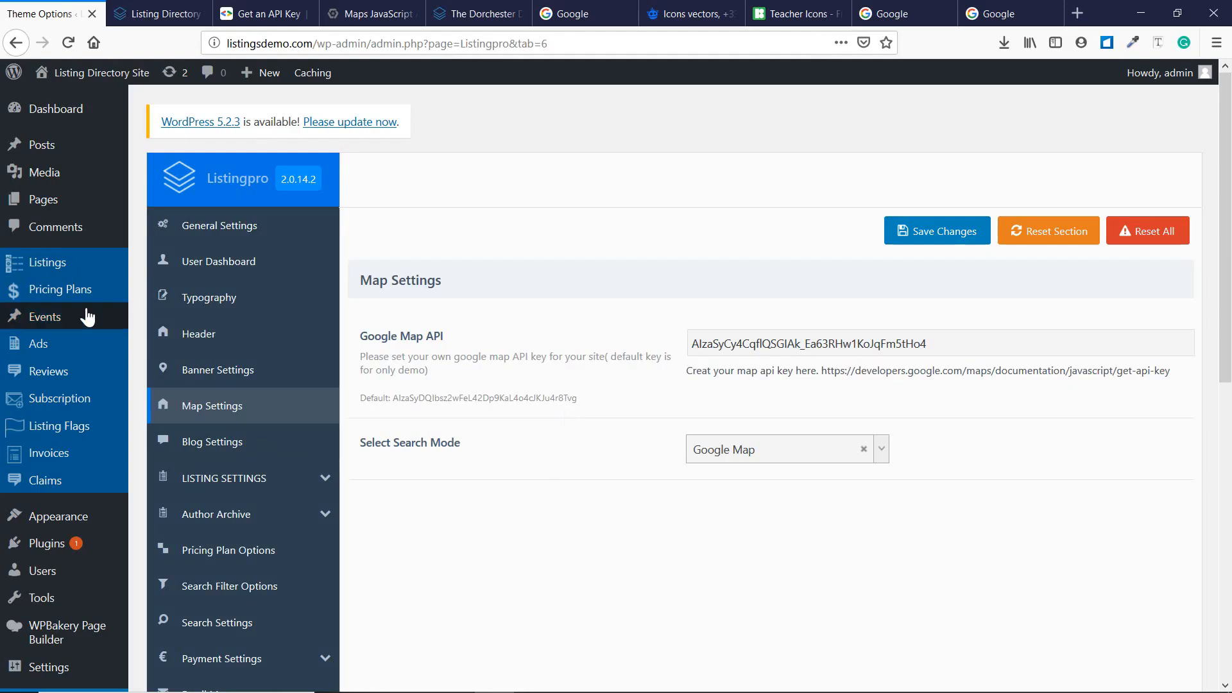
mouse_move(55, 265)
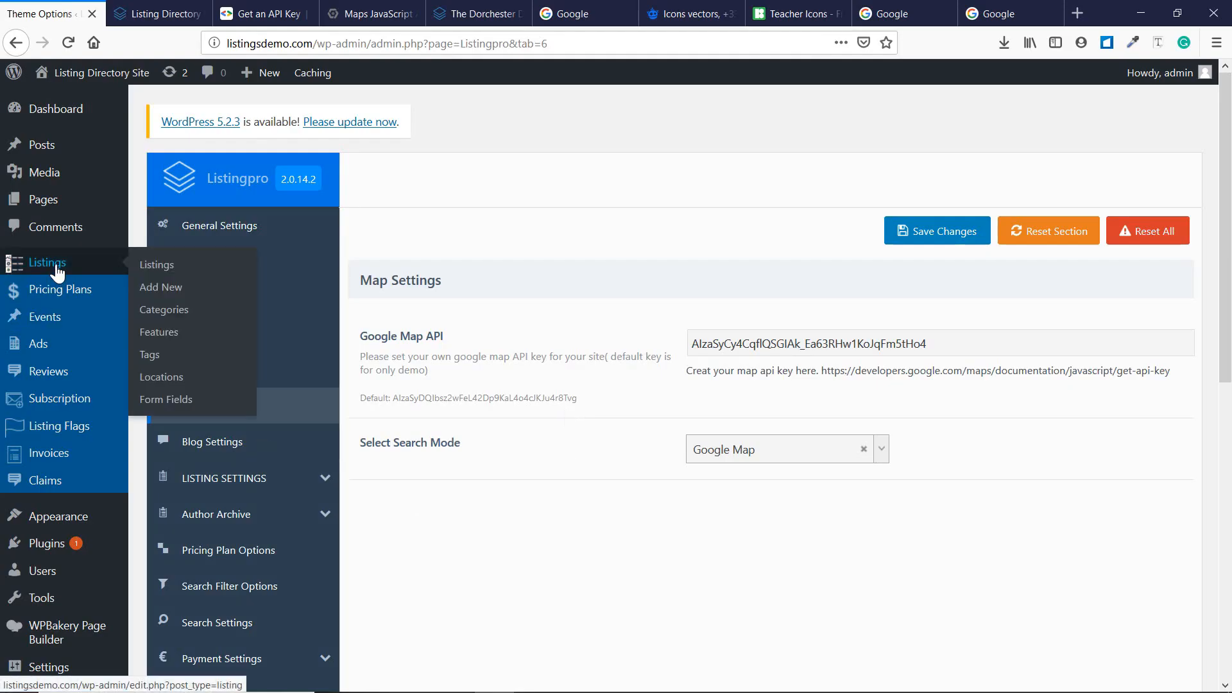
left_click(188, 288)
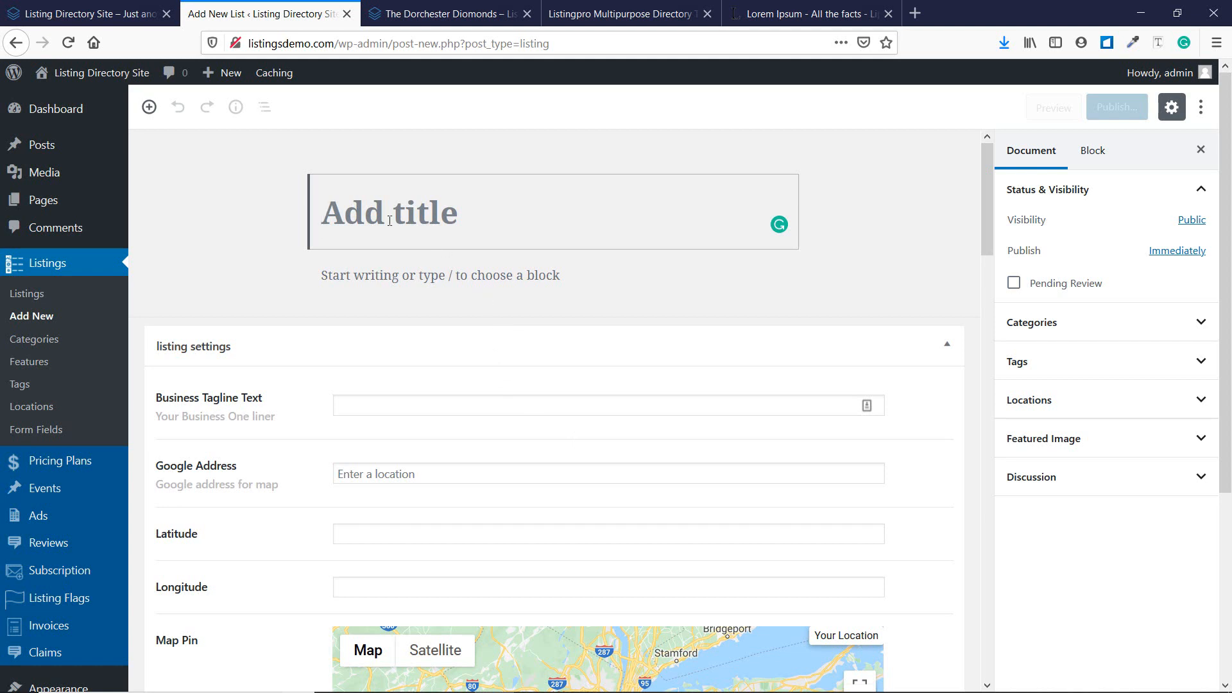
Title the listing 'China Motel' and paste a Lorem Ipsum paragraph from lipsum.com as its description.
type("China Mo")
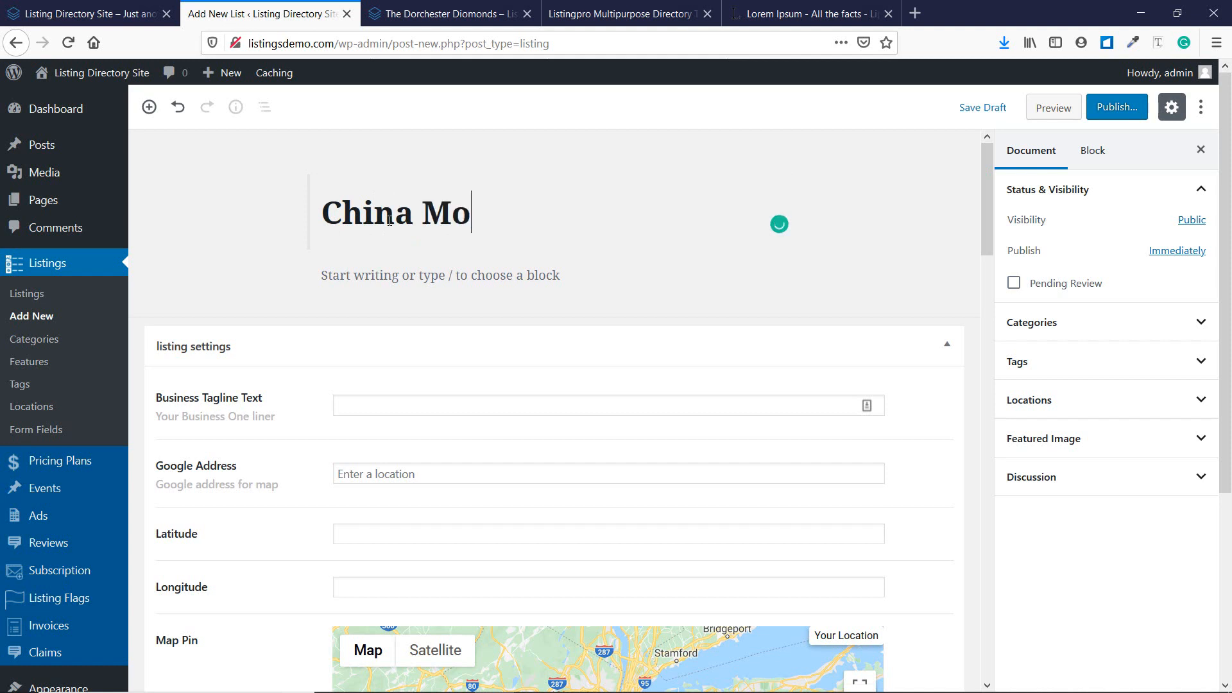
type("tel")
left_click(389, 274)
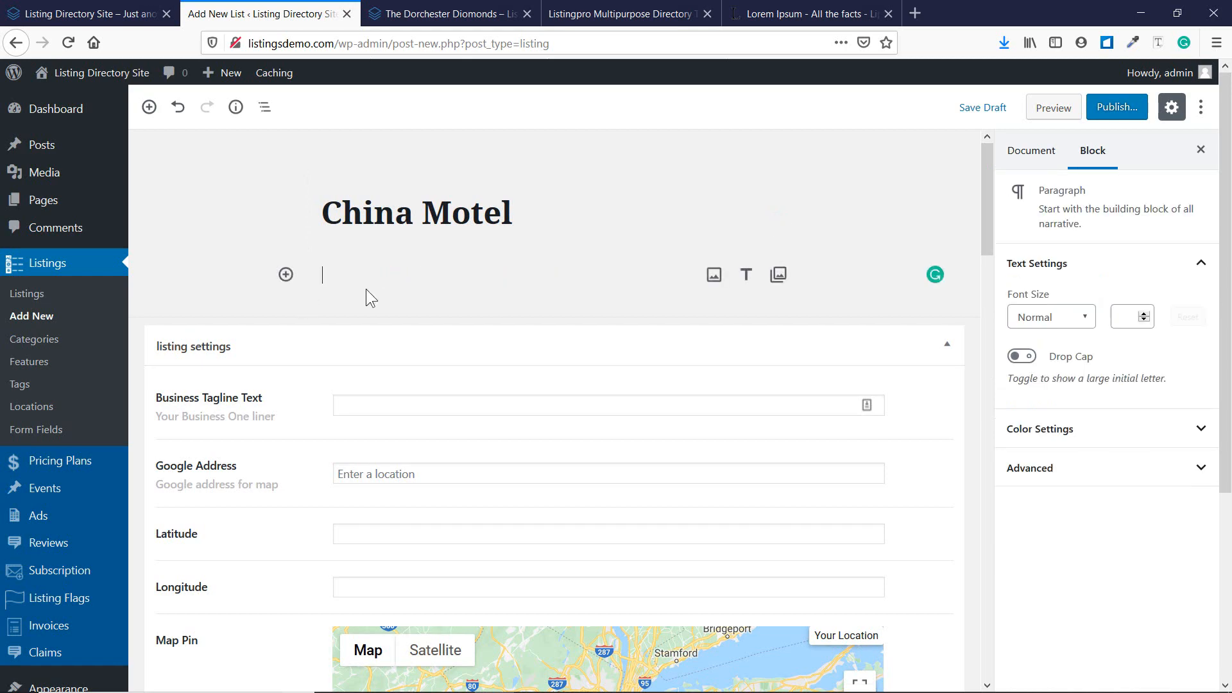
left_click(805, 18)
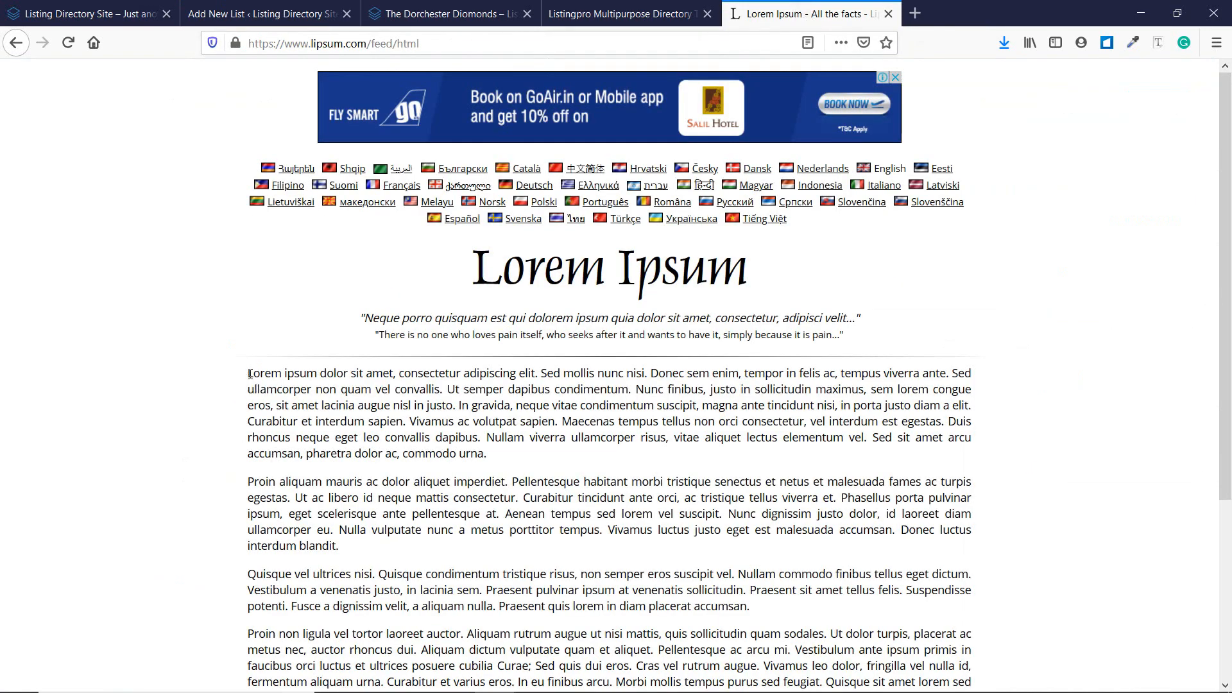
left_click_drag(250, 374, 562, 423)
key("ctrl+c")
key("ctrl+Page_Up")
key("ctrl+Page_Up")
key("ctrl+Page_Up")
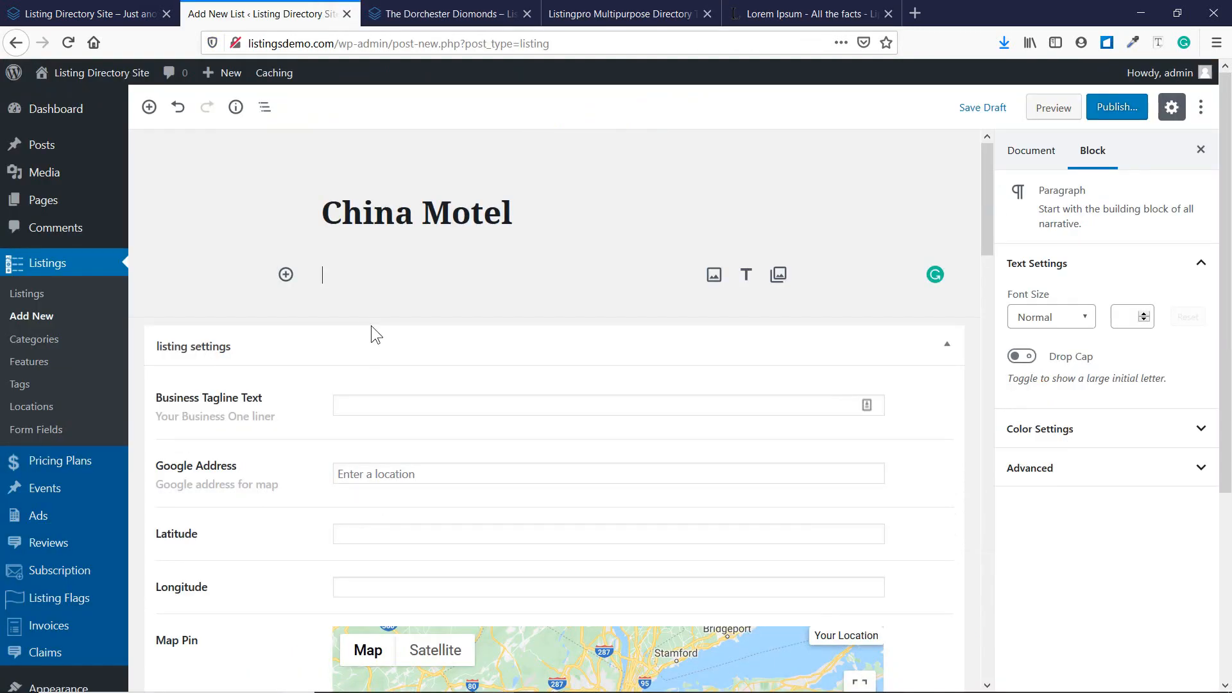
key("ctrl+v")
left_click(240, 387)
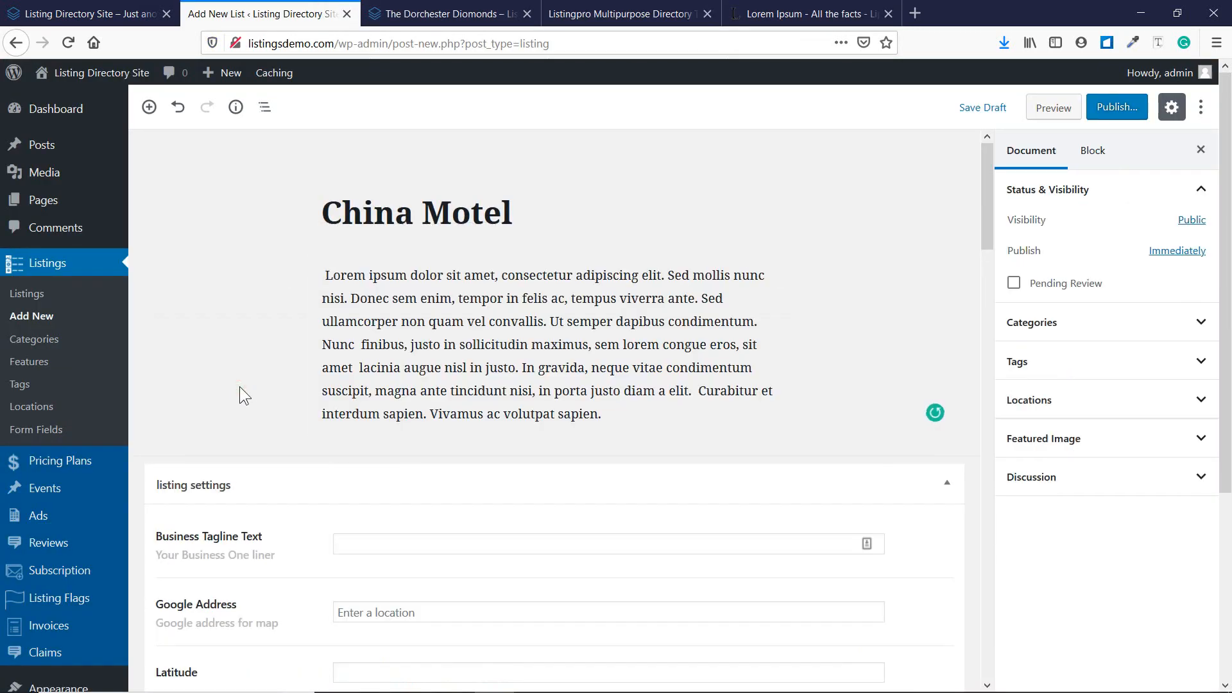
scroll(240, 386, "down", 3)
scroll(240, 386, "down", 1)
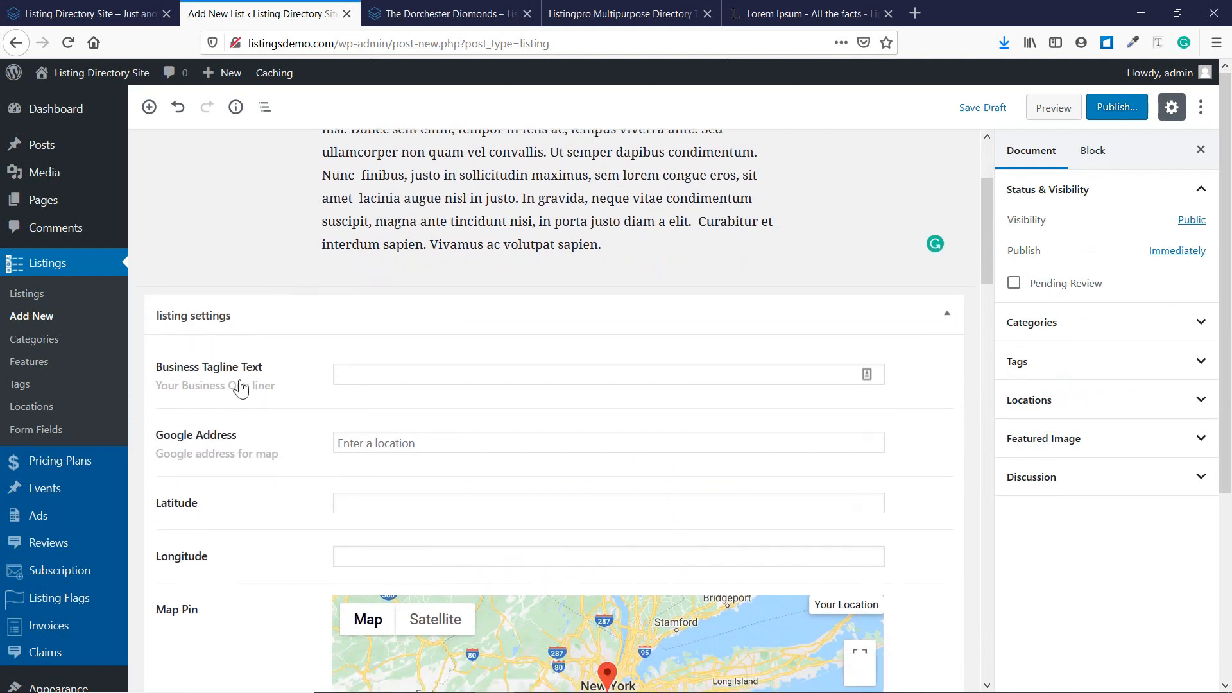
left_click(421, 373)
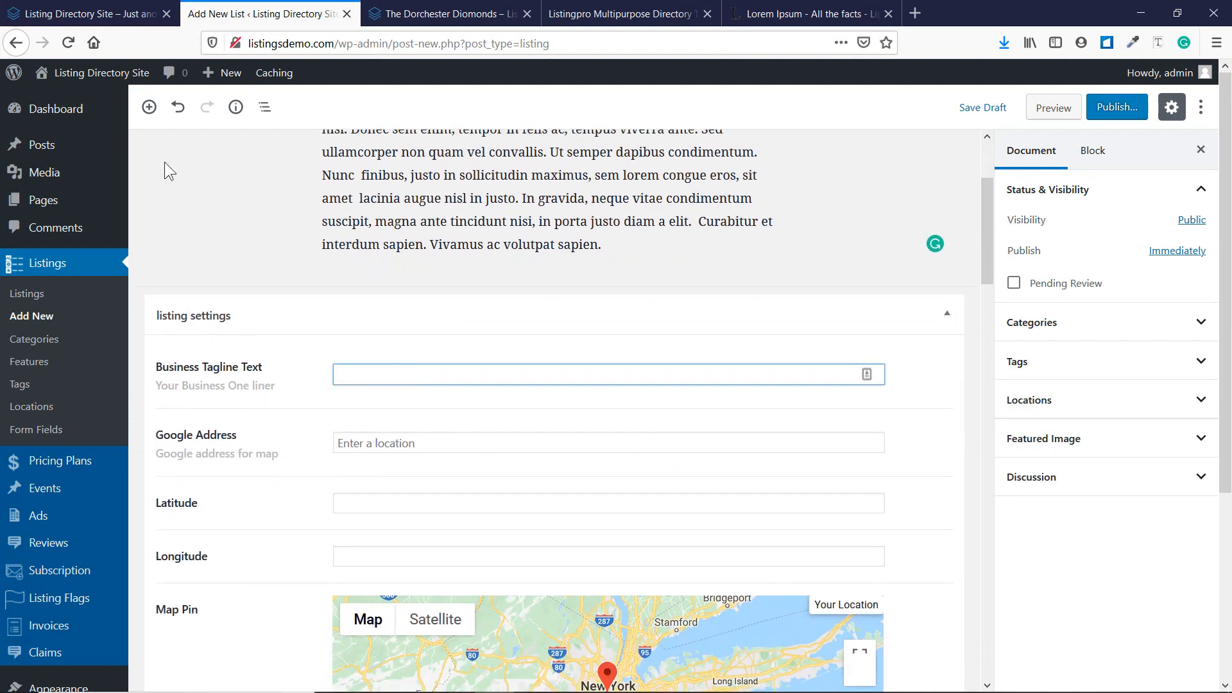
mouse_move(104, 72)
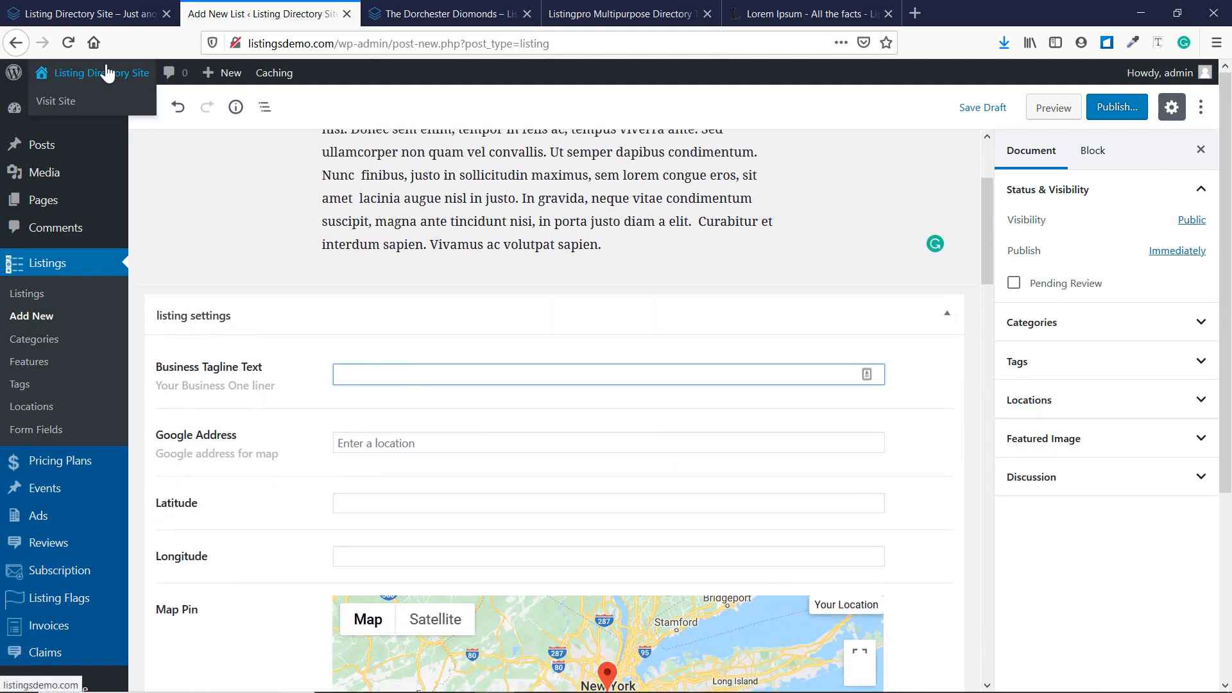
middle_click(66, 108)
left_click(436, 5)
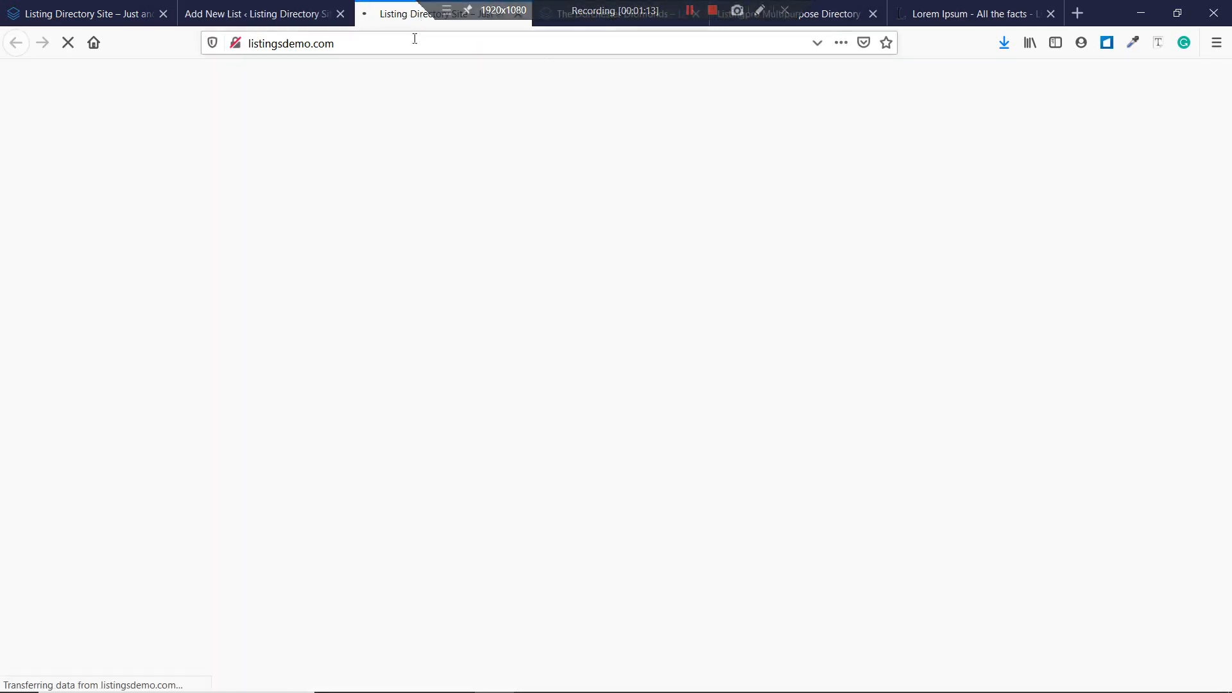
scroll(410, 208, "down", 1)
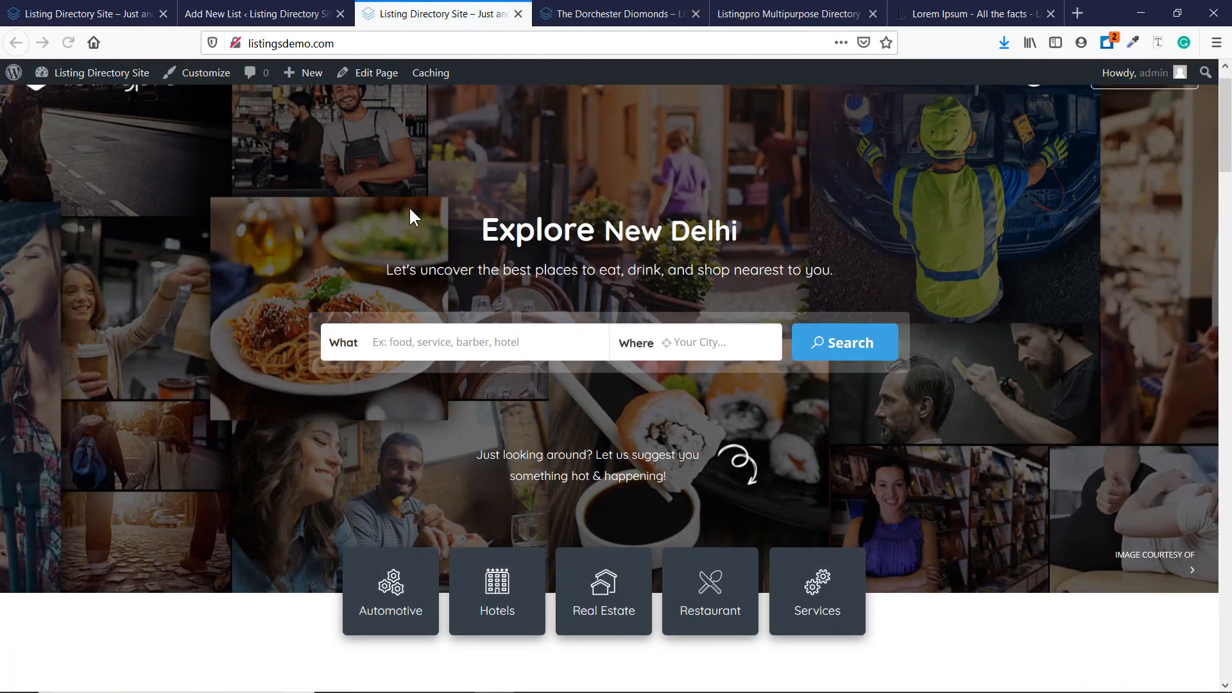
scroll(410, 208, "down", 10)
scroll(411, 212, "down", 15)
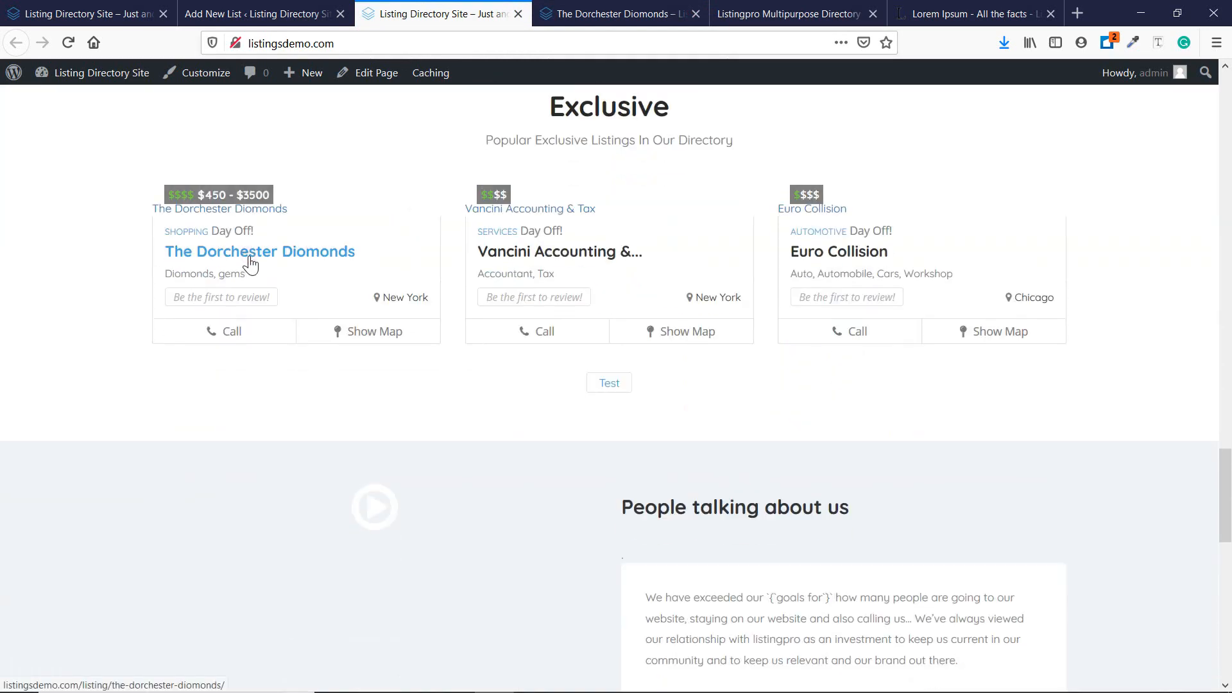
left_click(250, 264)
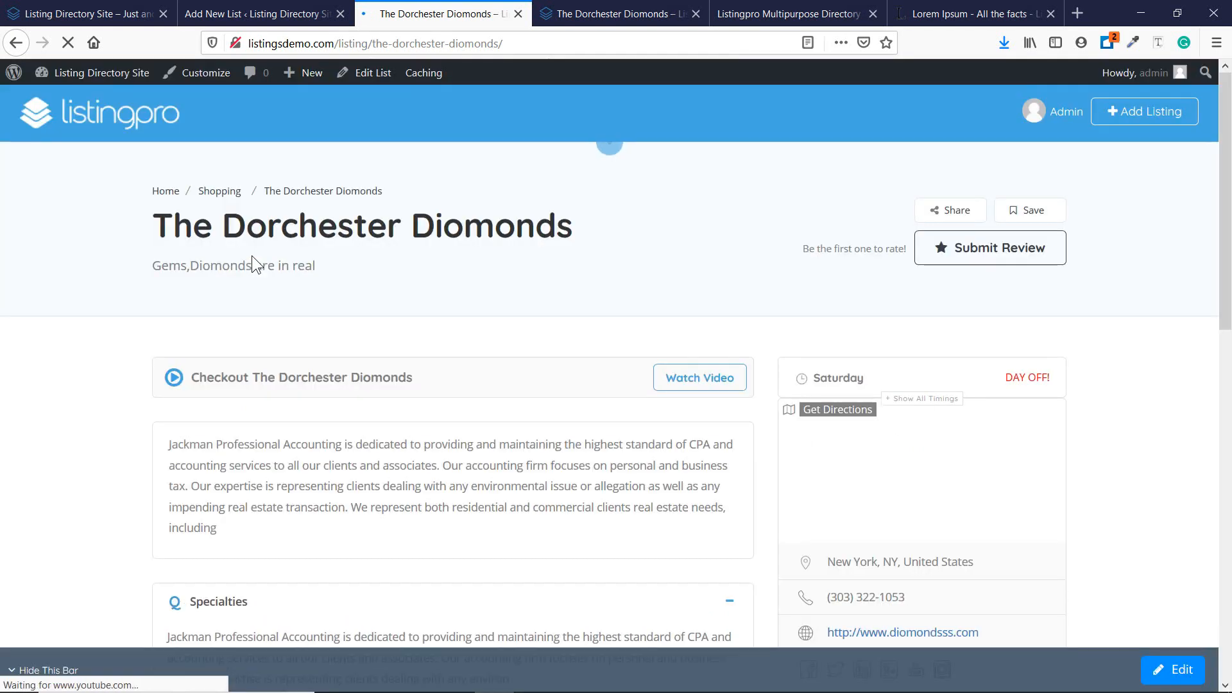
left_click_drag(151, 265, 317, 264)
left_click(331, 270)
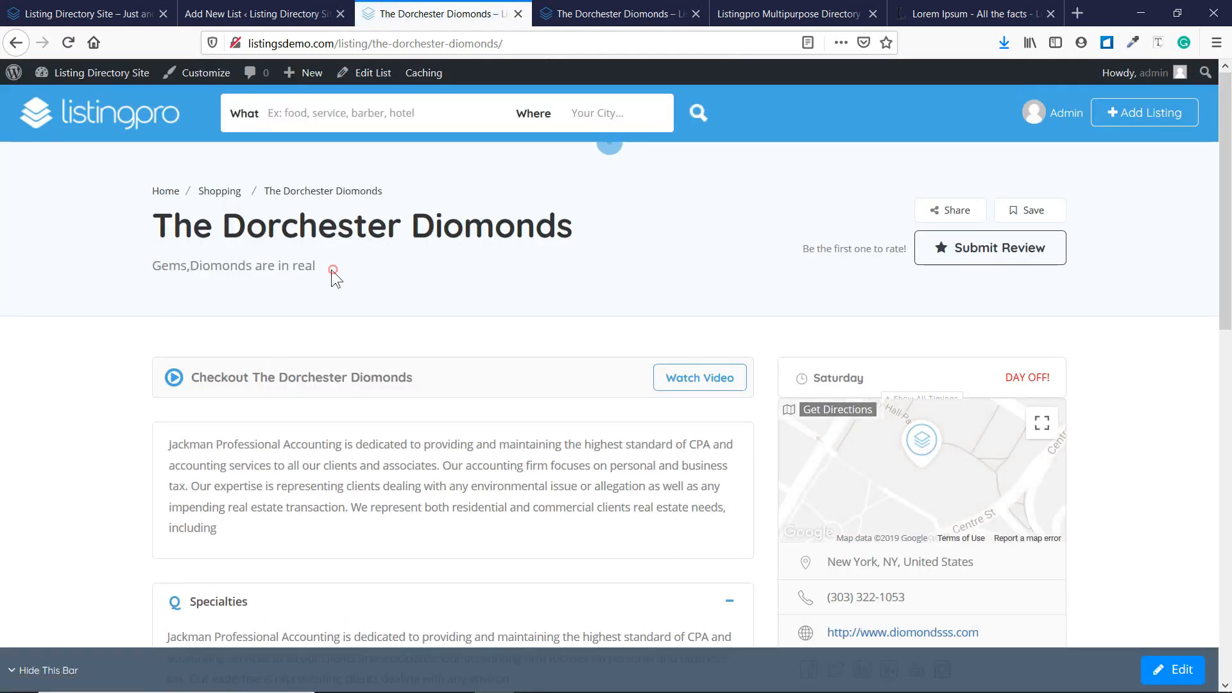
left_click(770, 11)
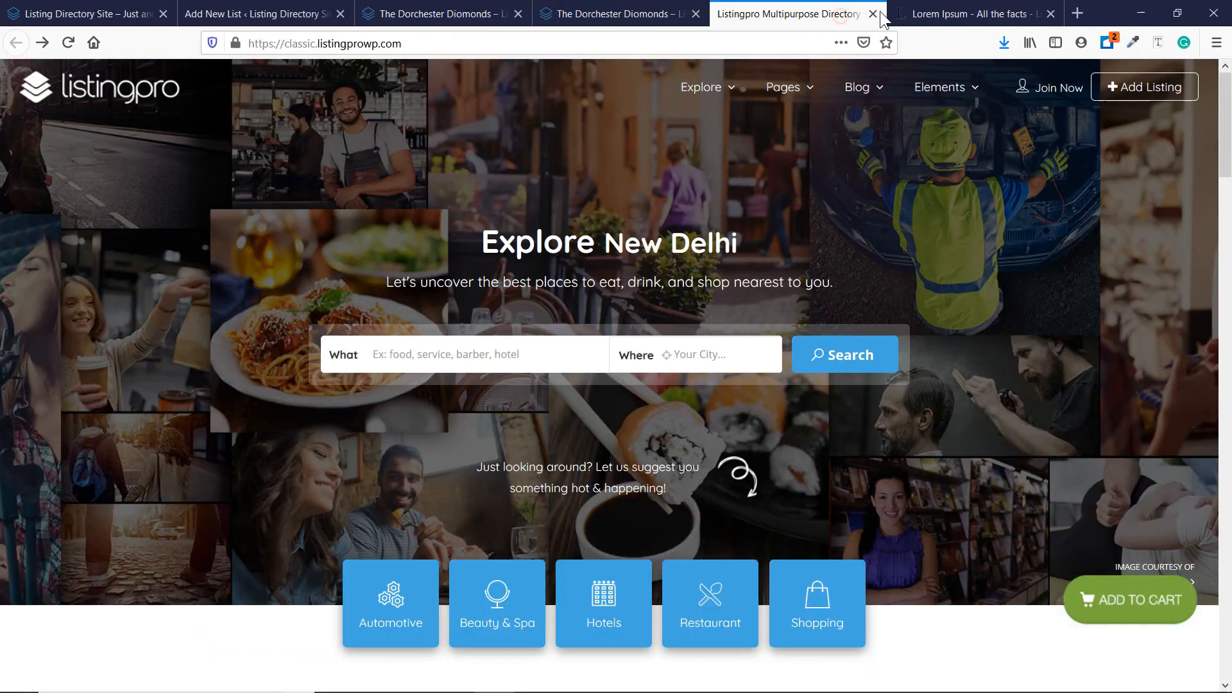
left_click(917, 14)
left_click(621, 14)
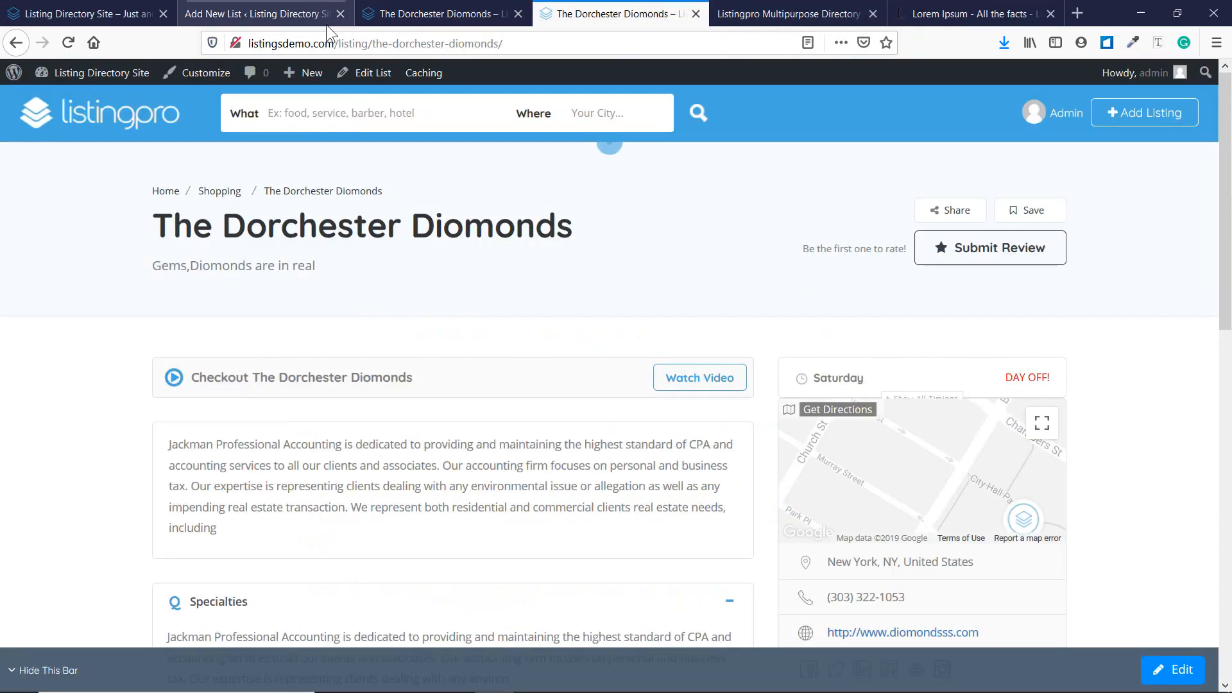
left_click(326, 19)
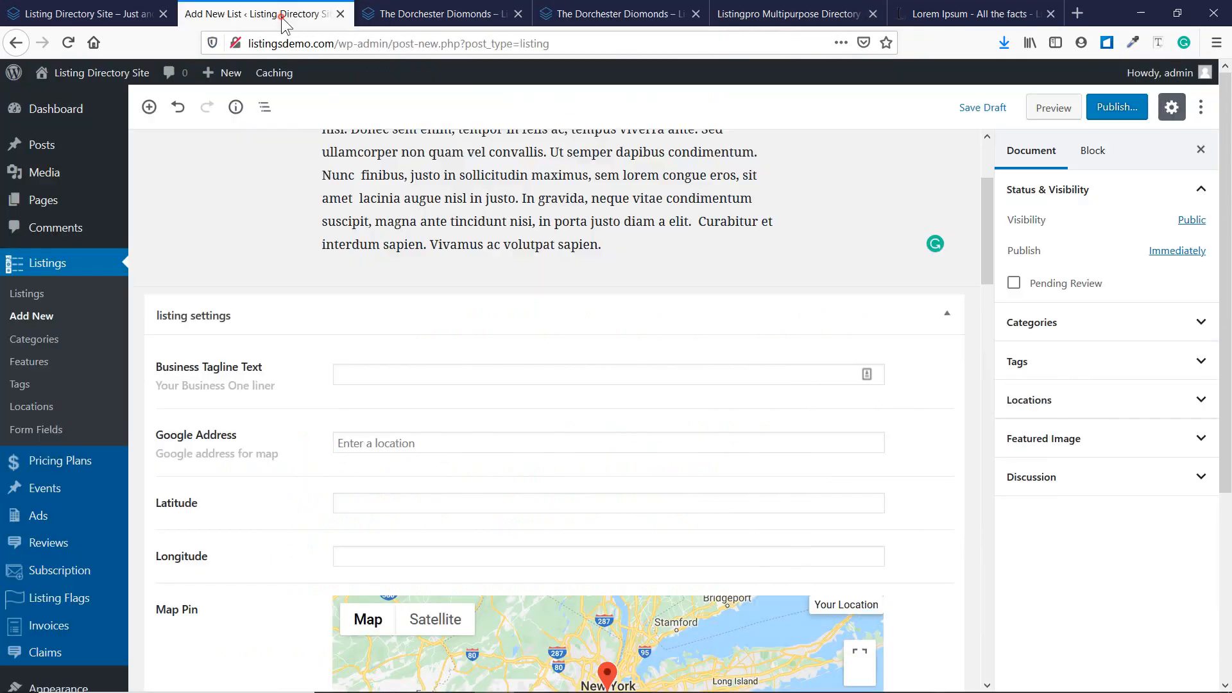
Set the Business Tagline Text to 'Newest Motel in LA'.
left_click(357, 376)
type("Newe")
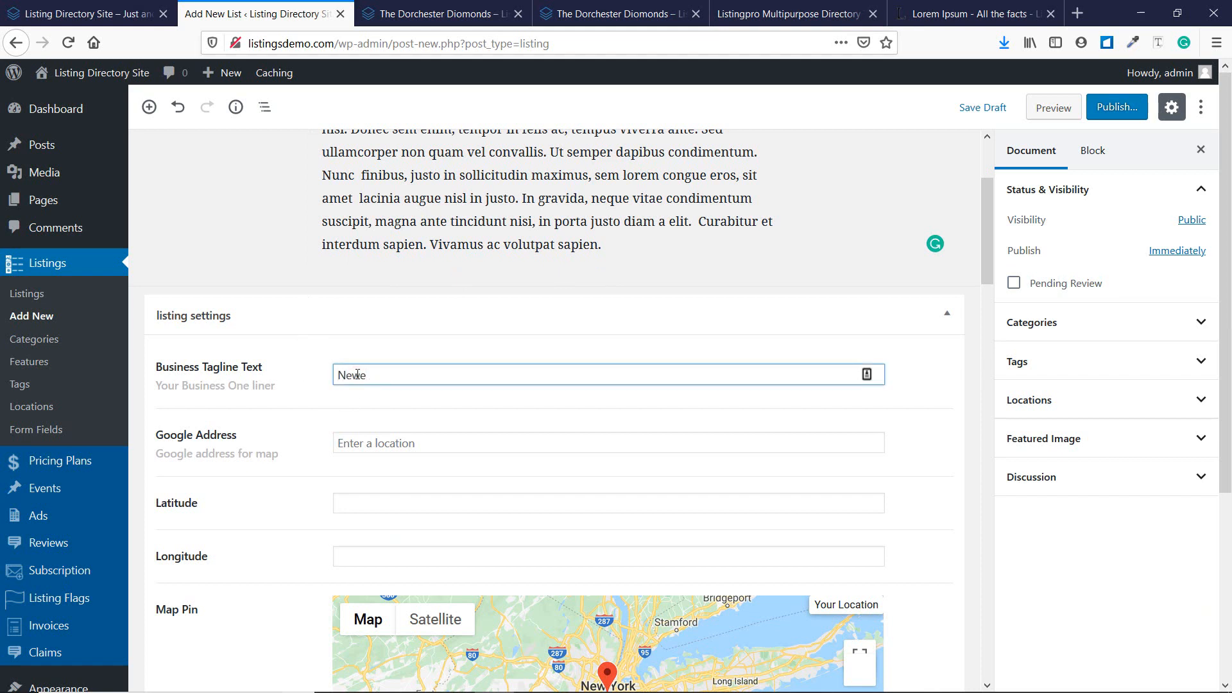
type("st Motel in LA")
scroll(414, 406, "down", 1)
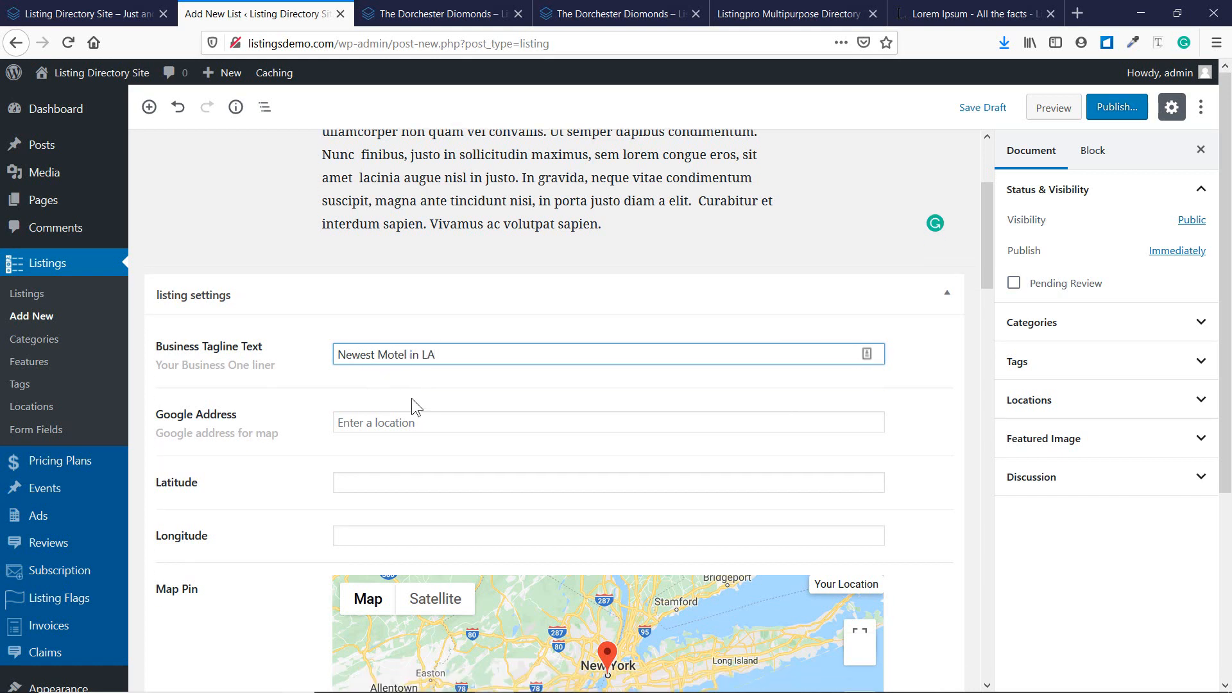
scroll(413, 406, "down", 2)
Set the Google Address to Trump Tower, 5th Avenue, auto-filling its latitude and longitude.
left_click(378, 359)
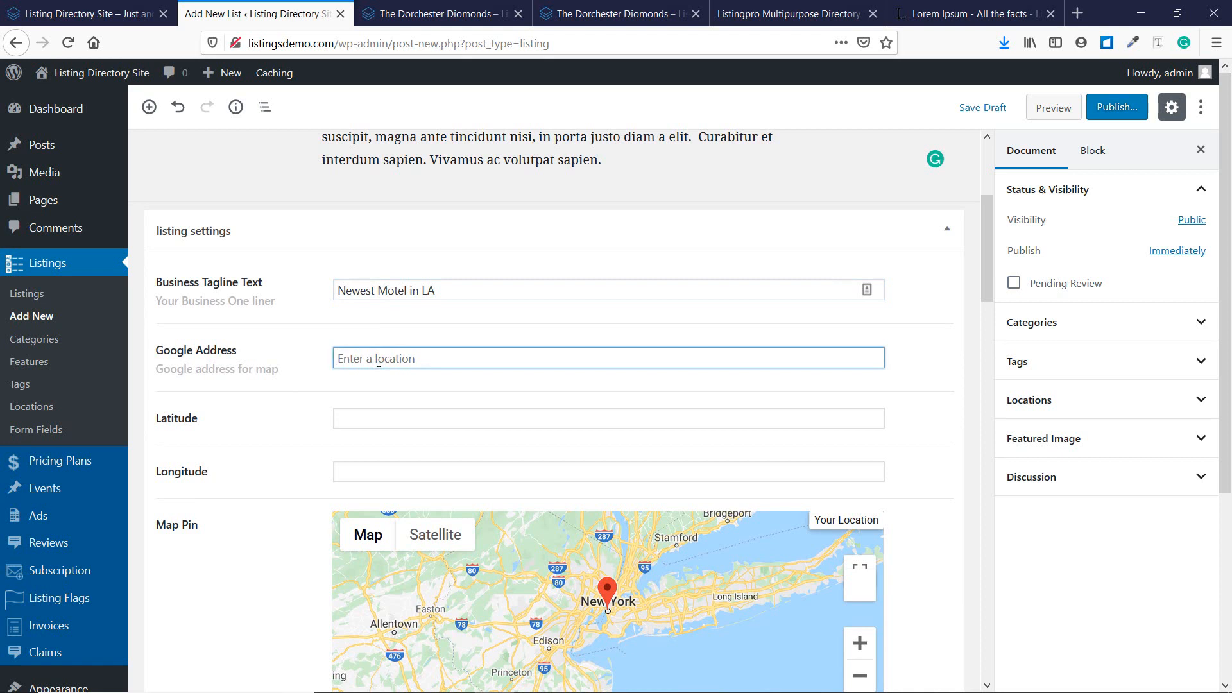
scroll(298, 363, "down", 2)
scroll(299, 366, "up", 2)
type("trum")
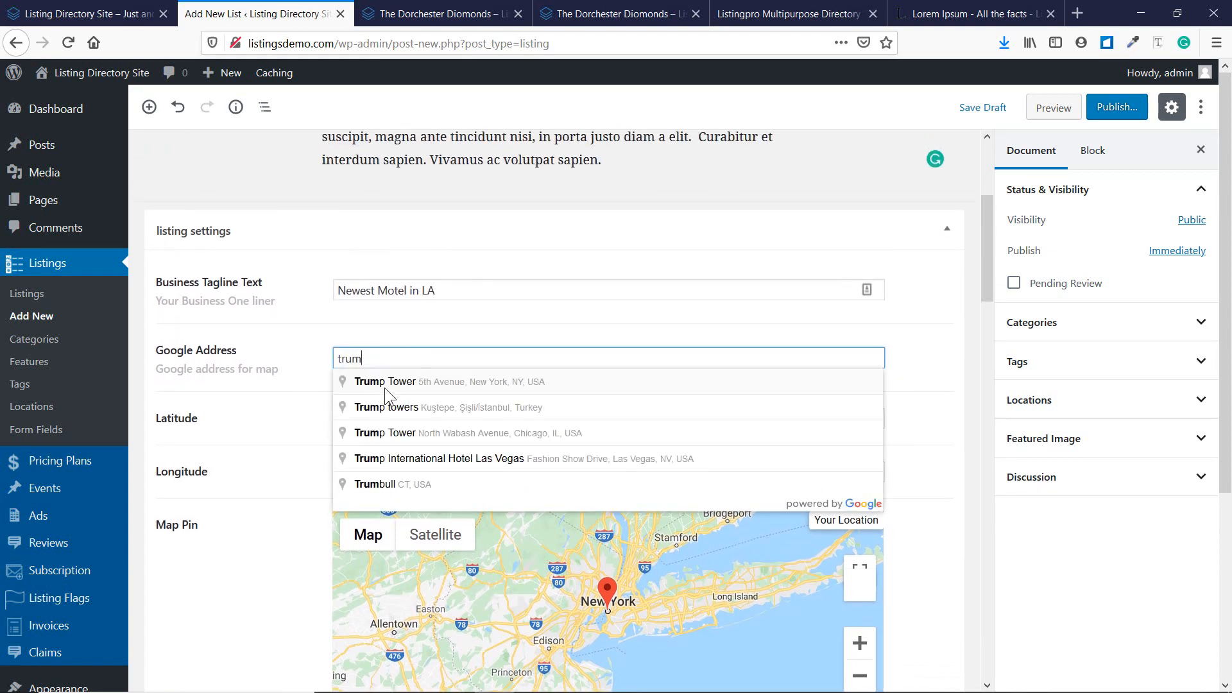
left_click(384, 383)
scroll(560, 452, "down", 1)
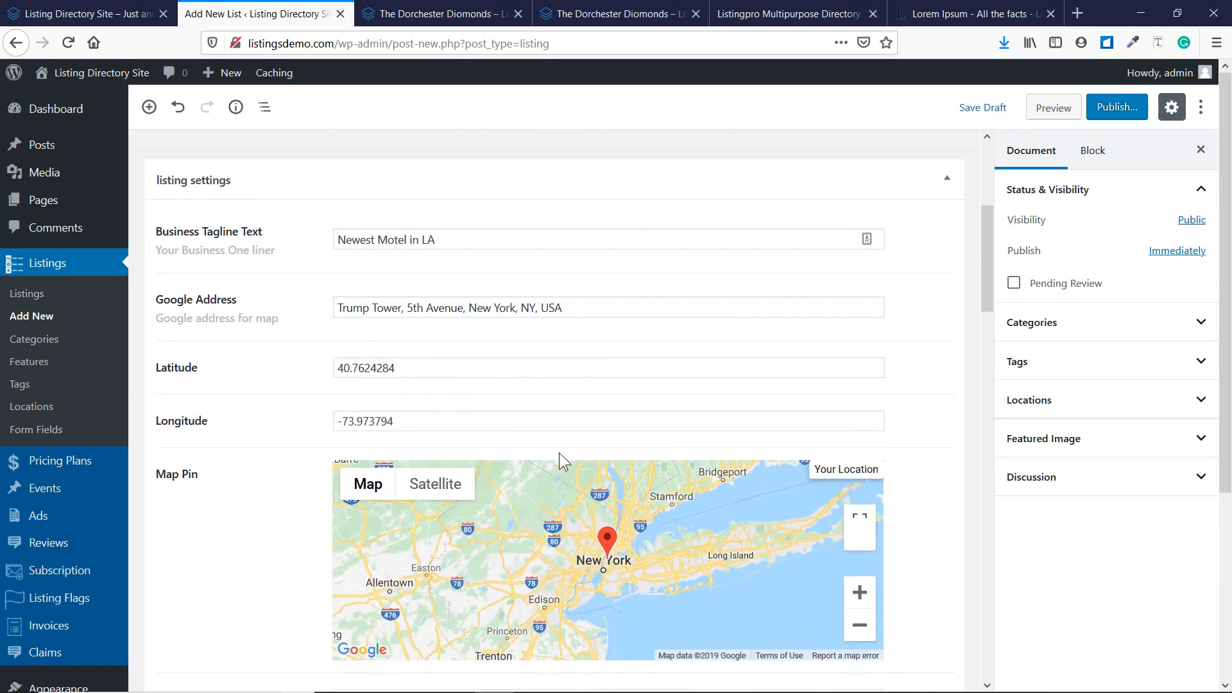
scroll(601, 539, "up", 5)
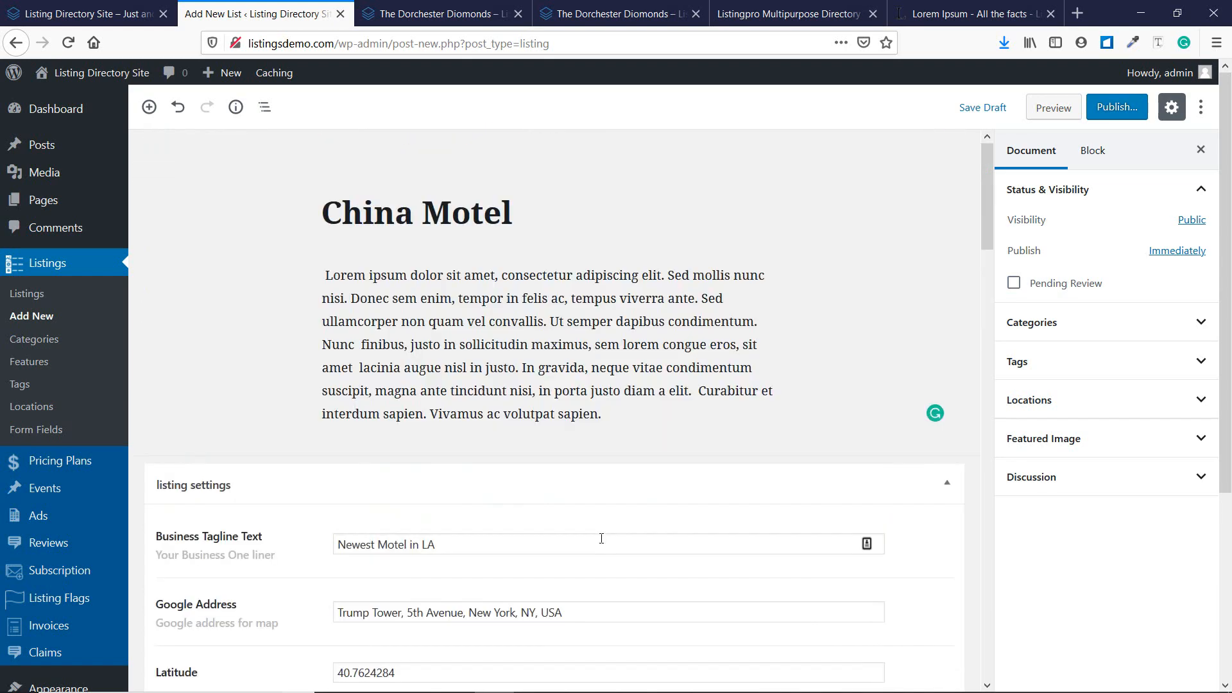
Zoom the Map Pin map to street level around the Trump Tower pin near 5th Avenue.
scroll(601, 538, "down", 8)
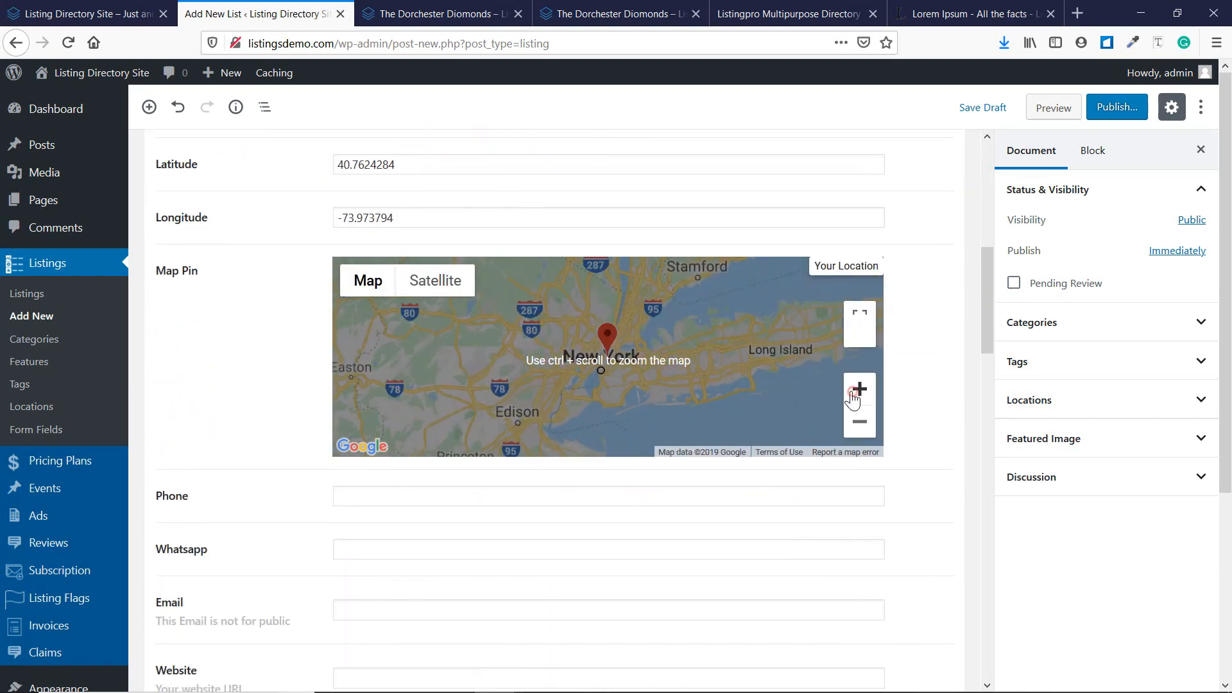
left_click(859, 389)
left_click(859, 390)
left_click(859, 390)
left_click(859, 389)
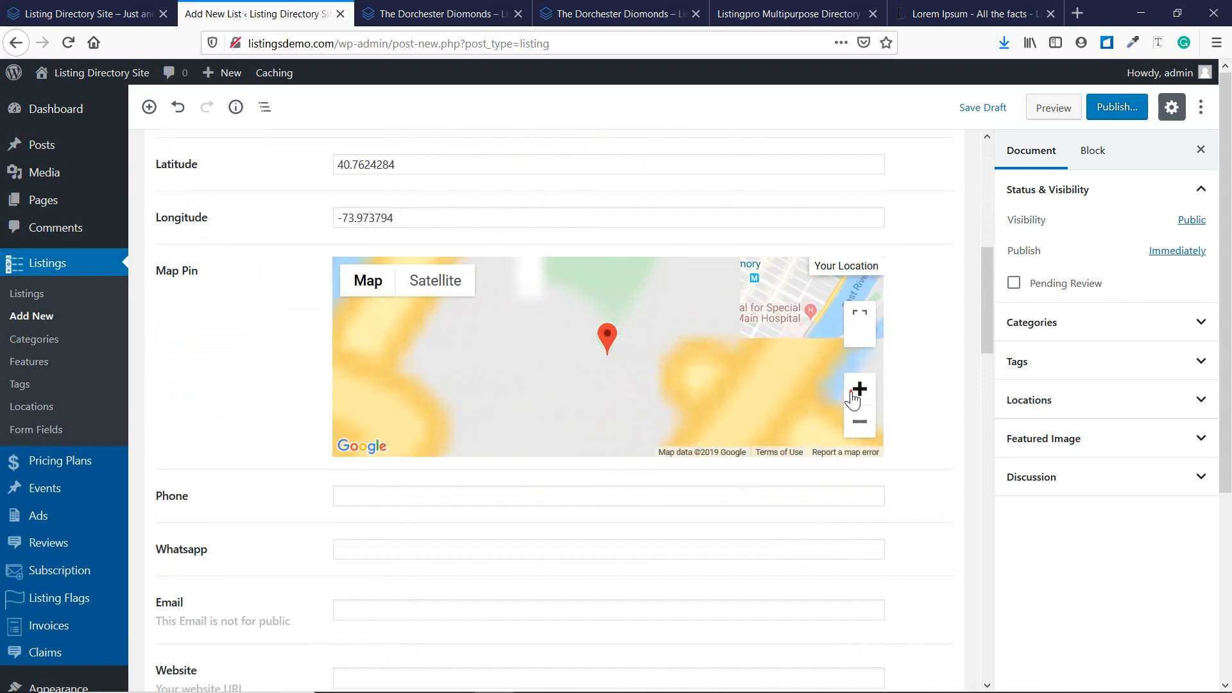
left_click(851, 391)
left_click(851, 390)
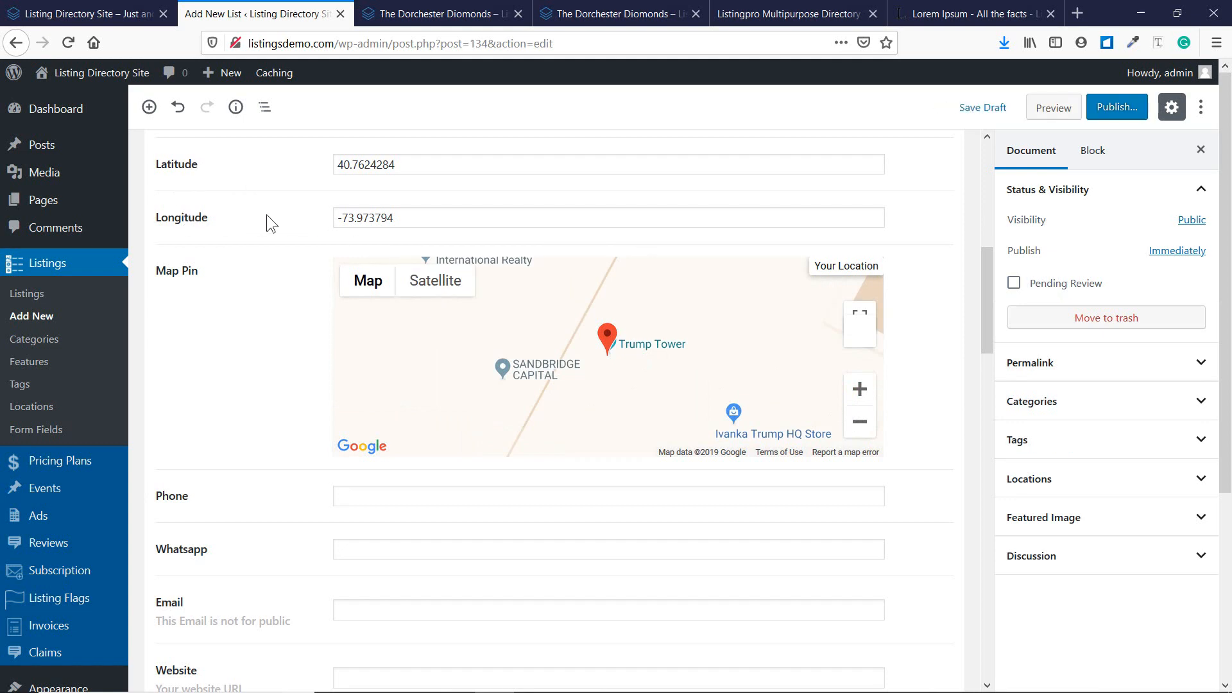
scroll(268, 218, "up", 3)
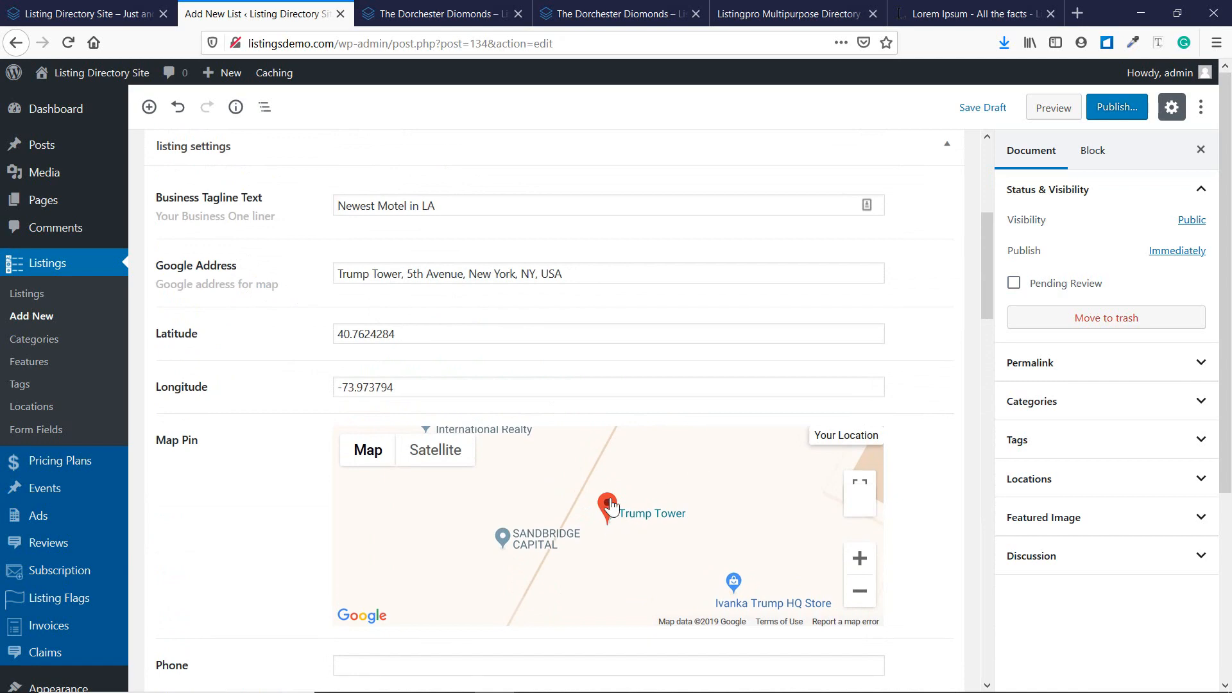
left_click(860, 592)
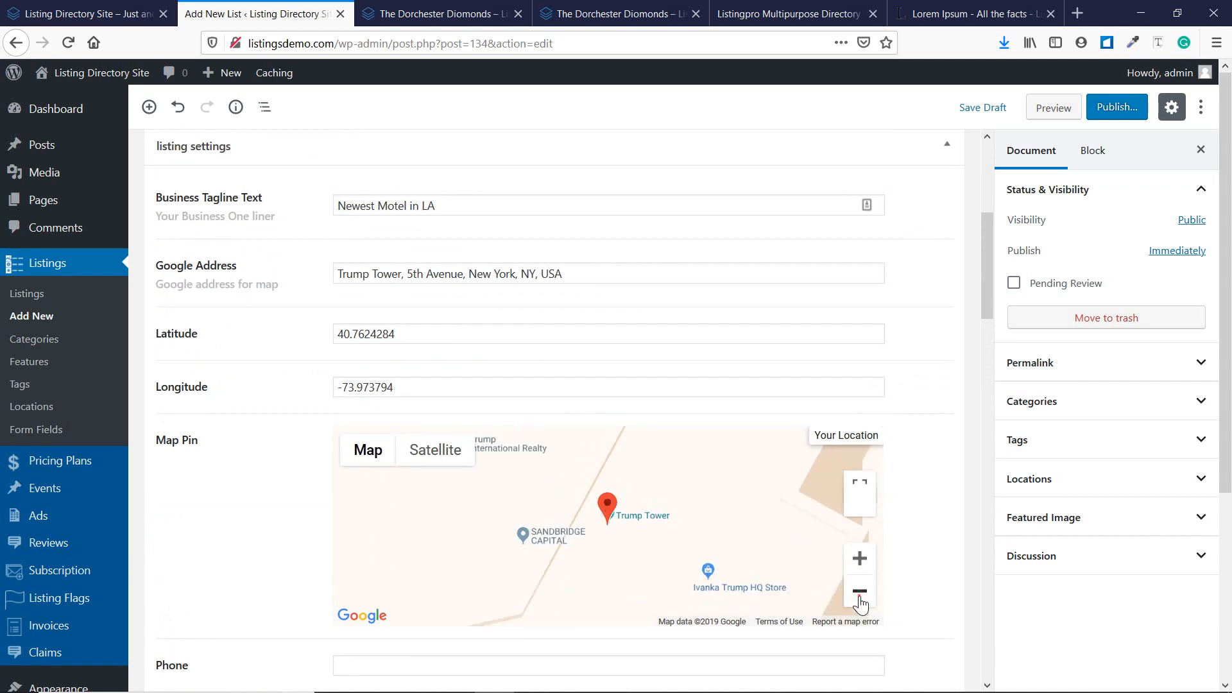
scroll(241, 463, "down", 1)
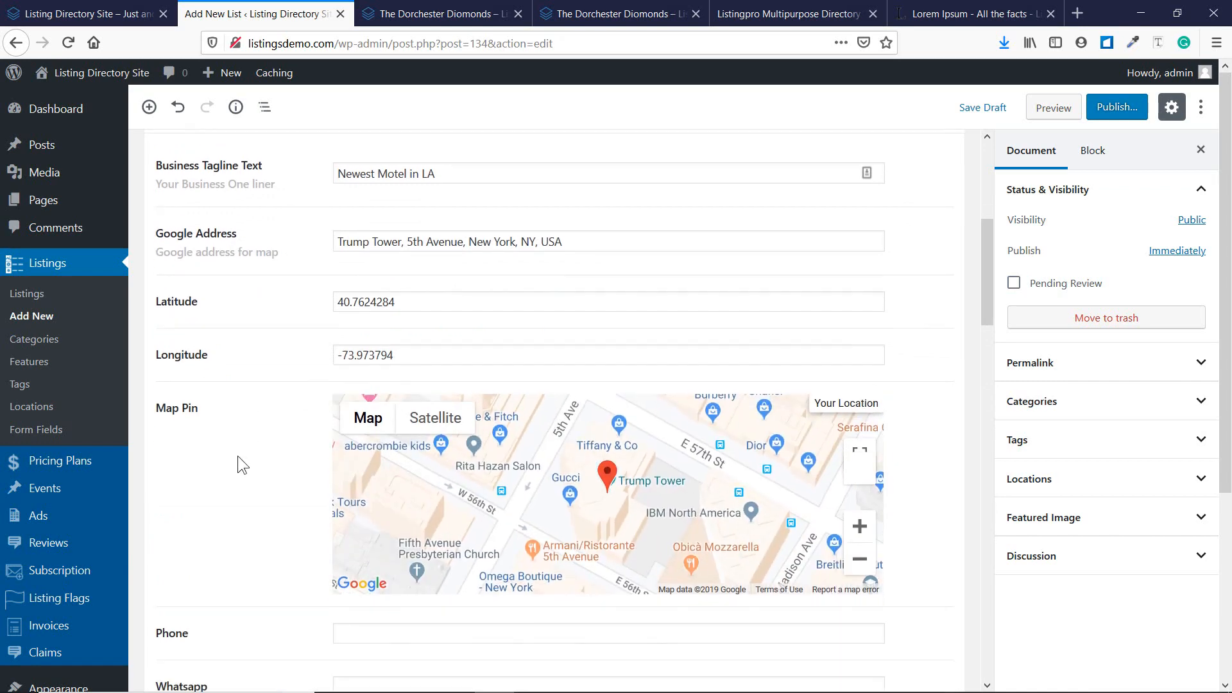
scroll(241, 463, "down", 4)
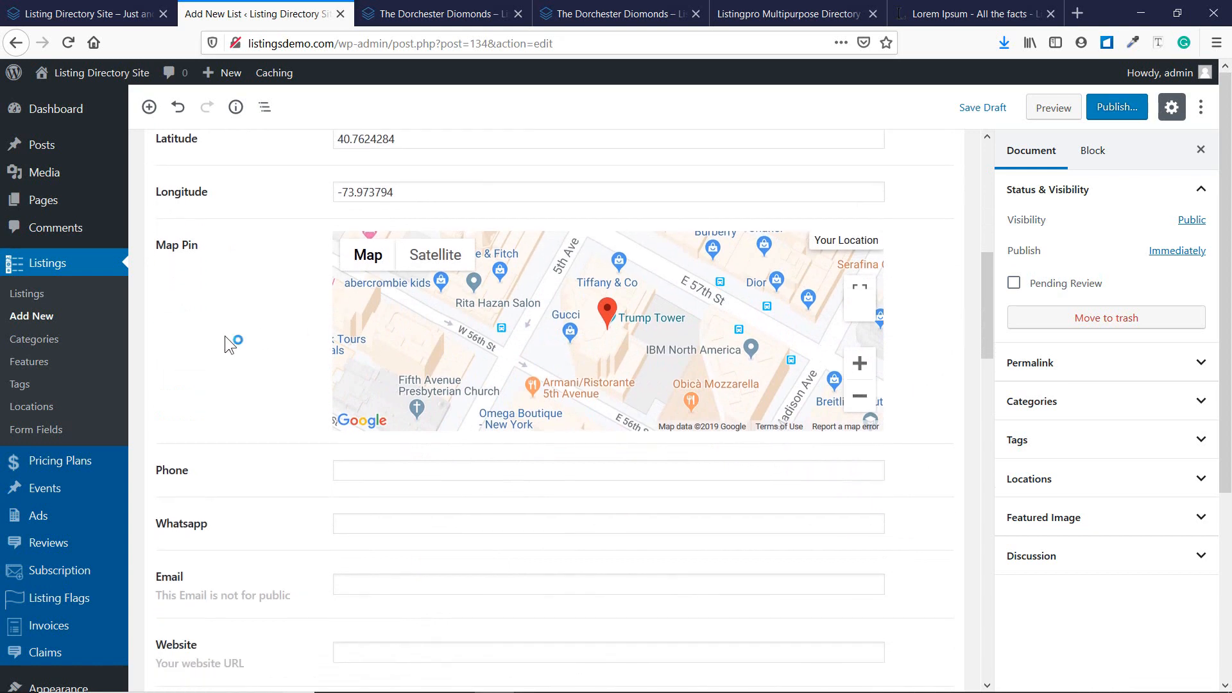
scroll(224, 337, "down", 7)
Enter the business phone number, Whatsapp number and contact e-mail address.
left_click(356, 245)
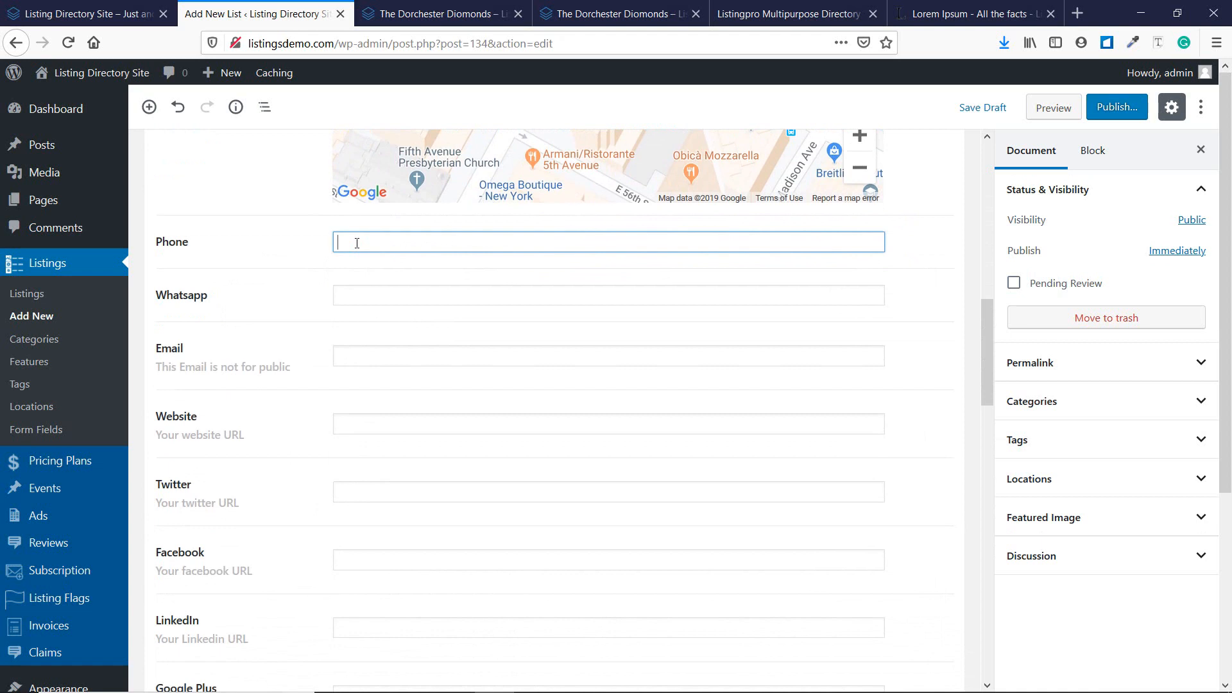
type("123454678")
left_click(365, 294)
type("545646464")
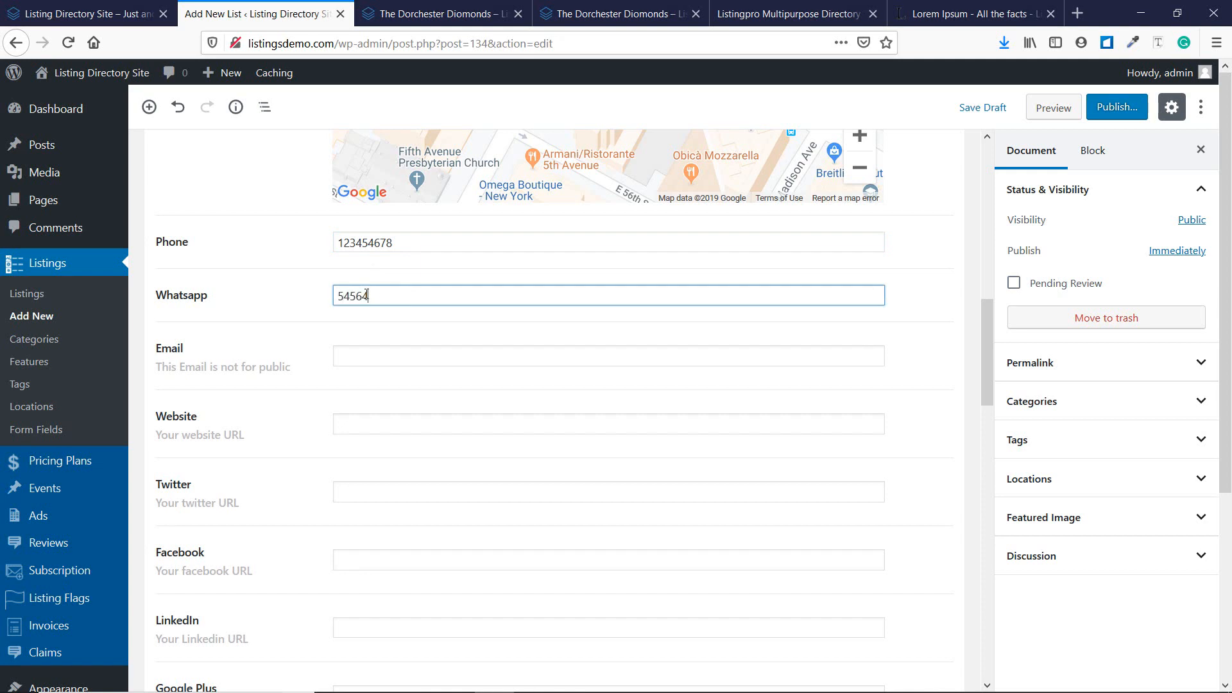
left_click(419, 361)
type("te")
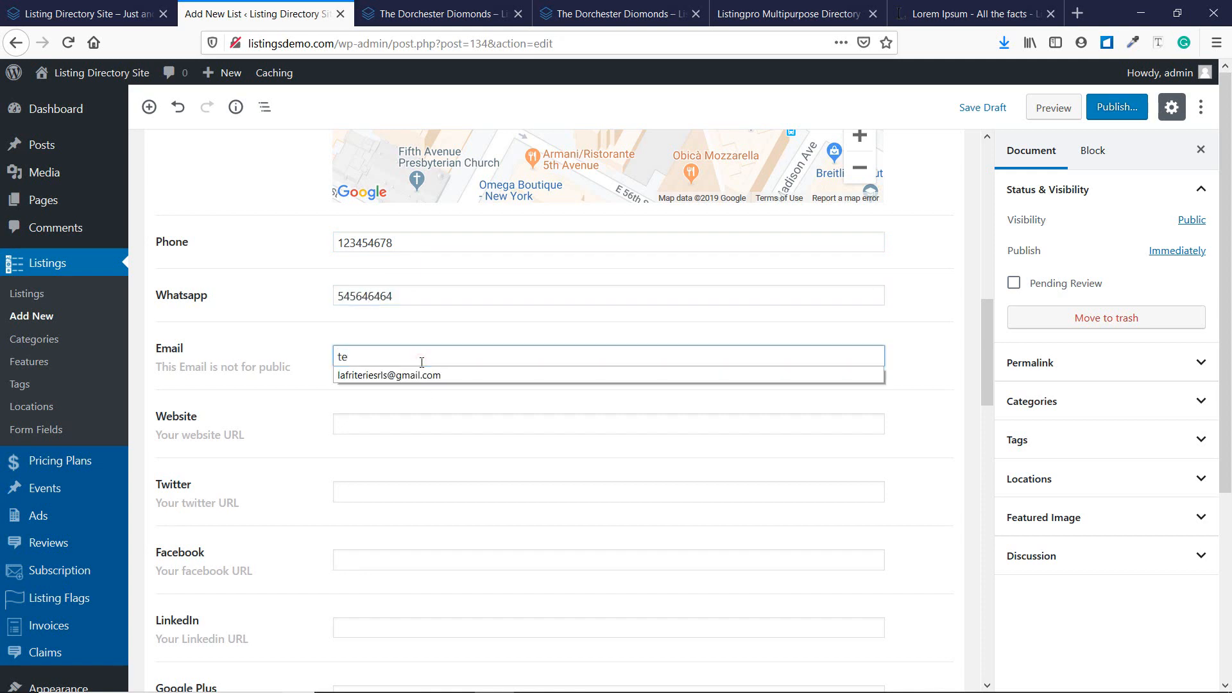
type("st@gmail.com")
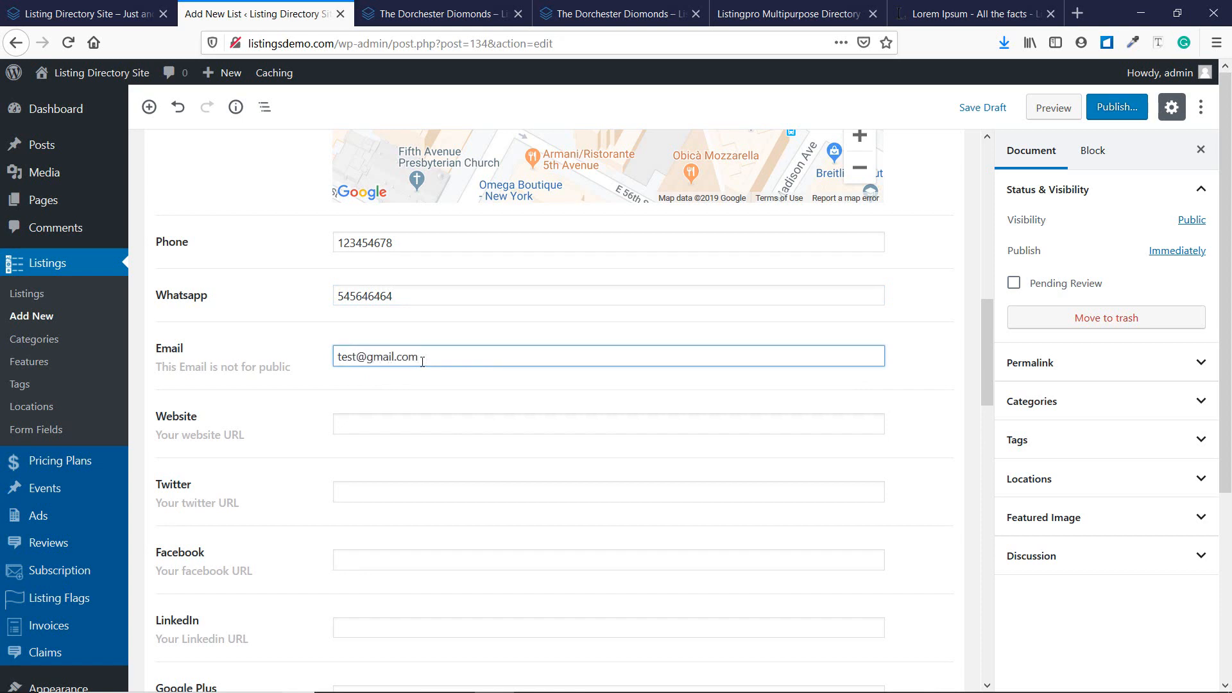
Put # in the Website, Twitter, Facebook, LinkedIn and Google Plus link fields.
scroll(422, 361, "down", 2)
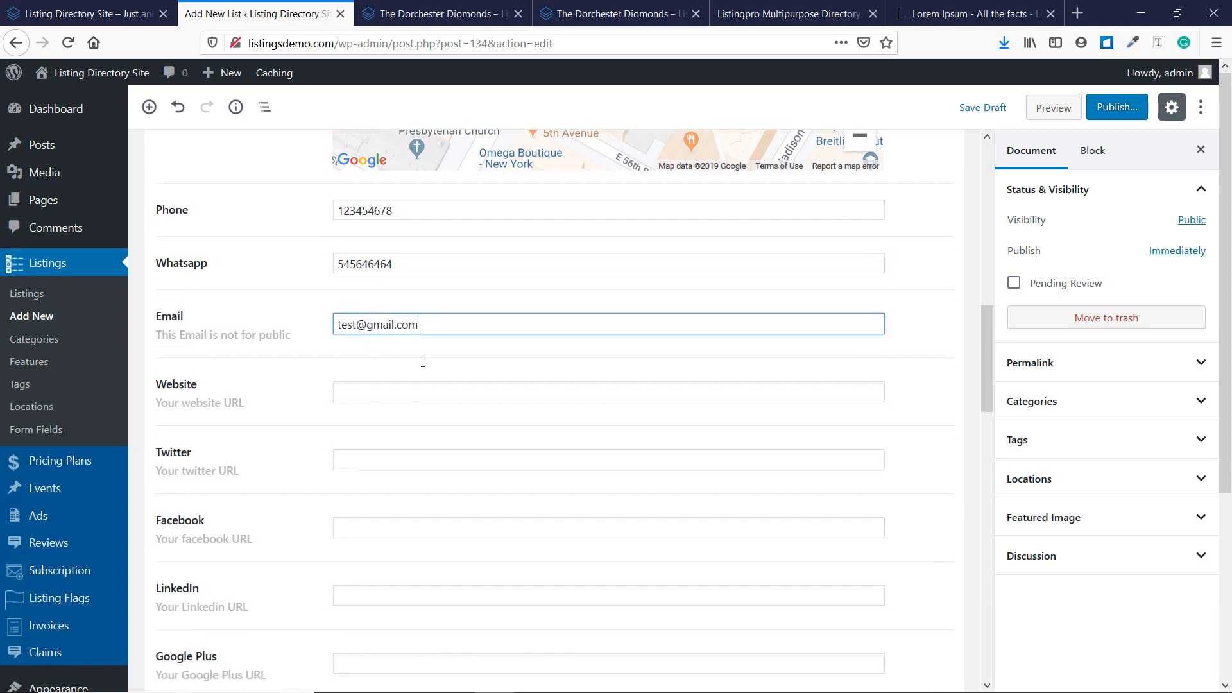
left_click(431, 343)
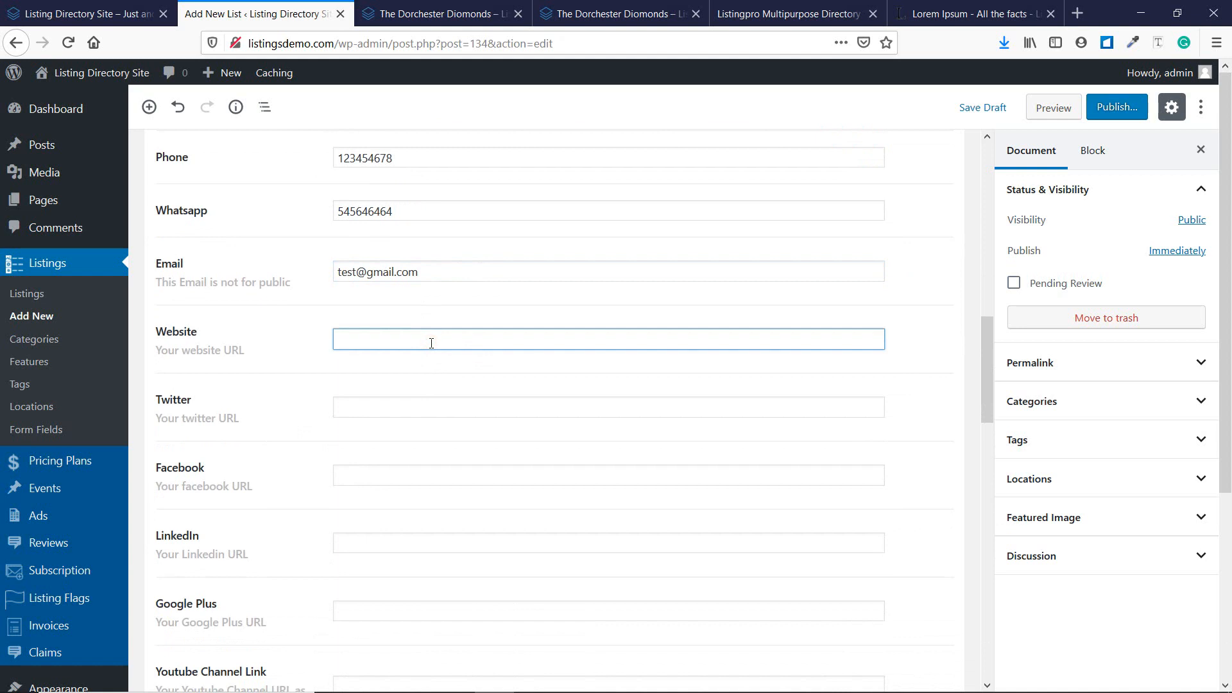
type("#")
scroll(360, 244, "down", 4)
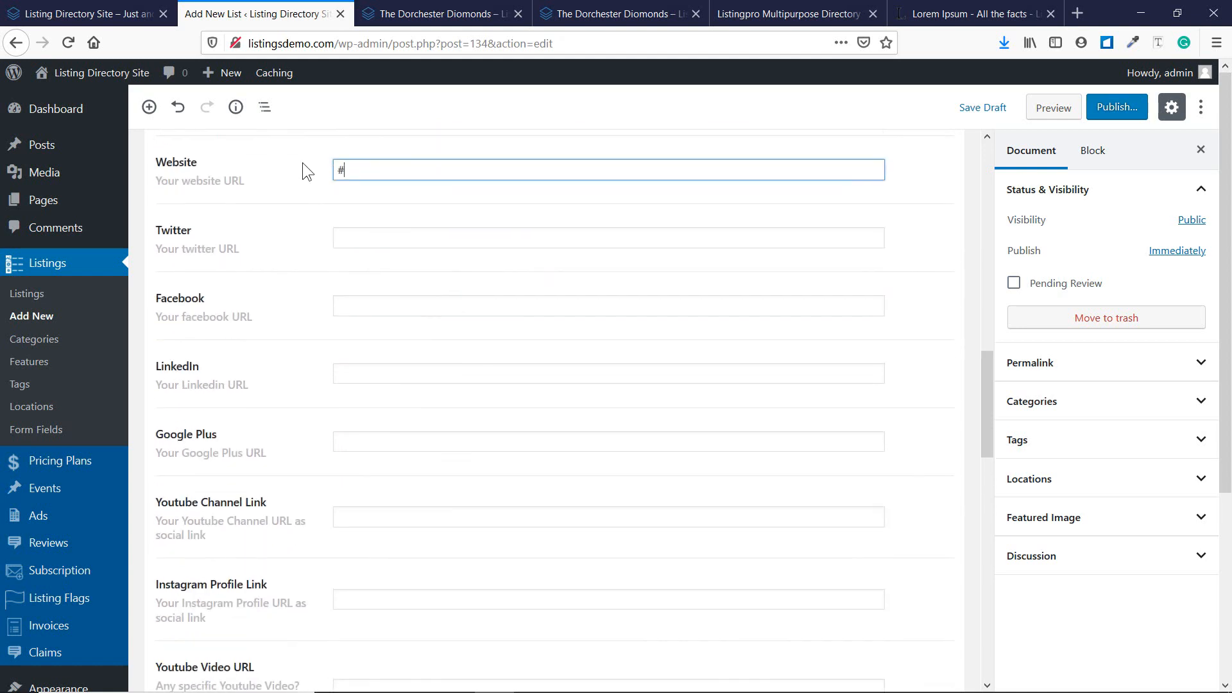
left_click(372, 238)
type("#")
left_click(378, 304)
type("#")
left_click(381, 370)
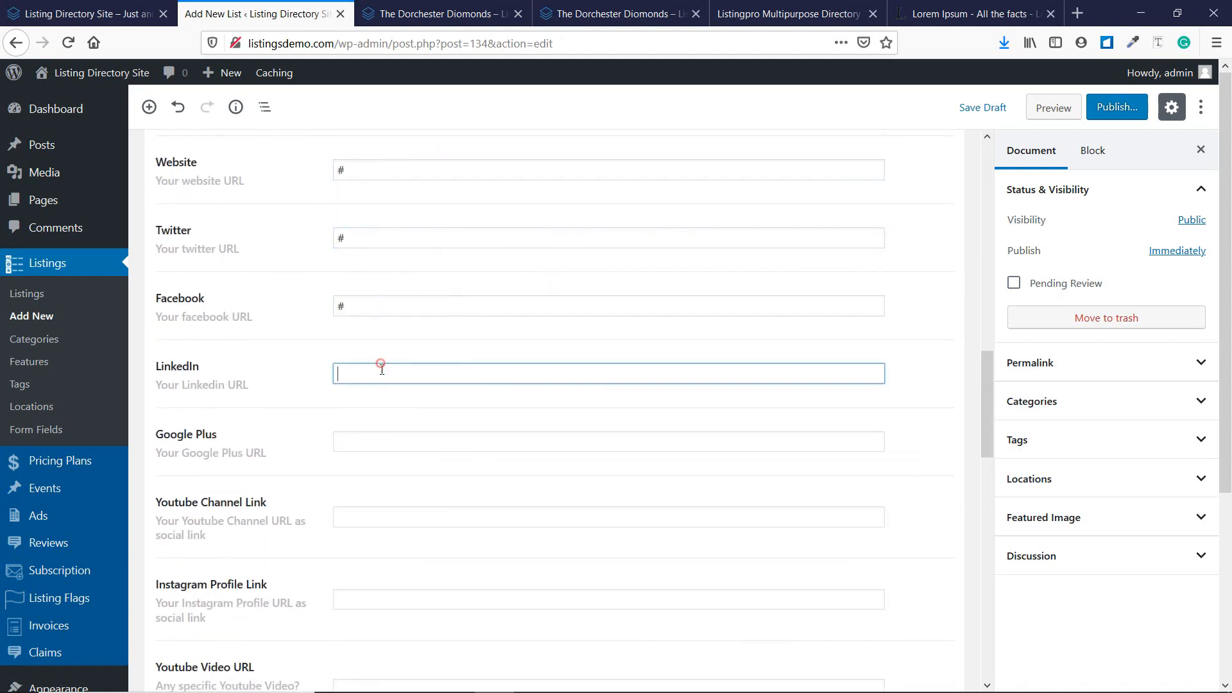
type("#")
left_click(384, 440)
type("#")
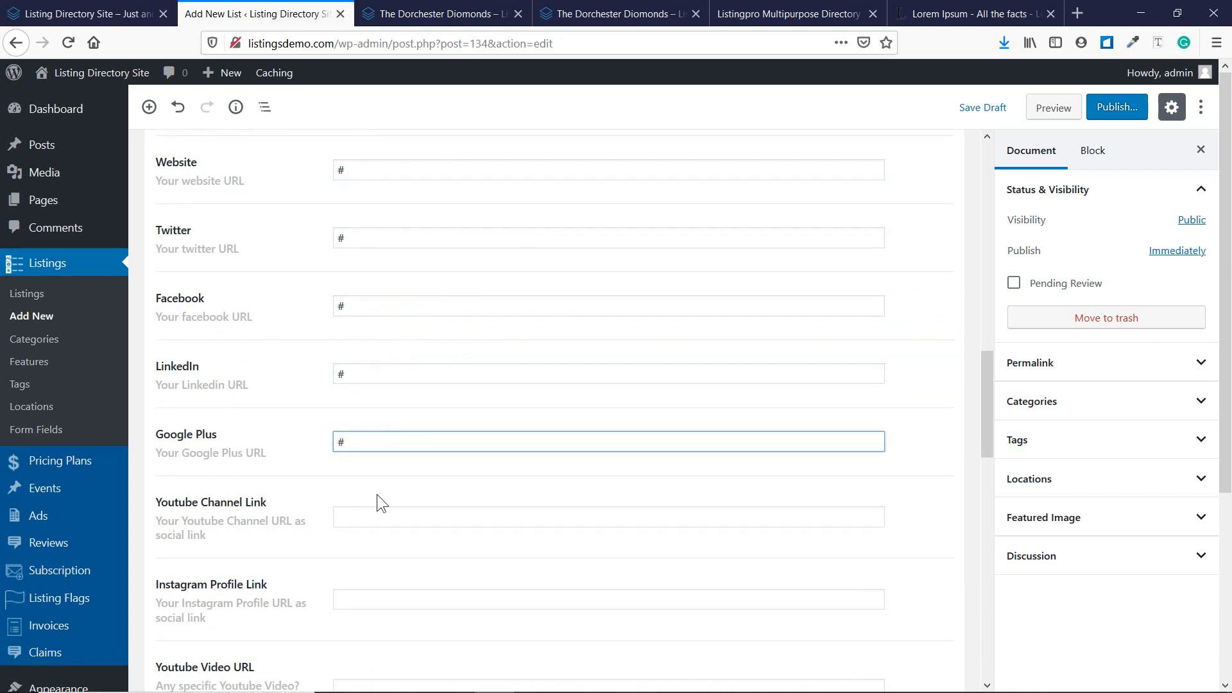
Put # in the Youtube Channel, Instagram Profile and Youtube Video URL fields.
scroll(376, 494, "down", 2)
scroll(367, 471, "down", 4)
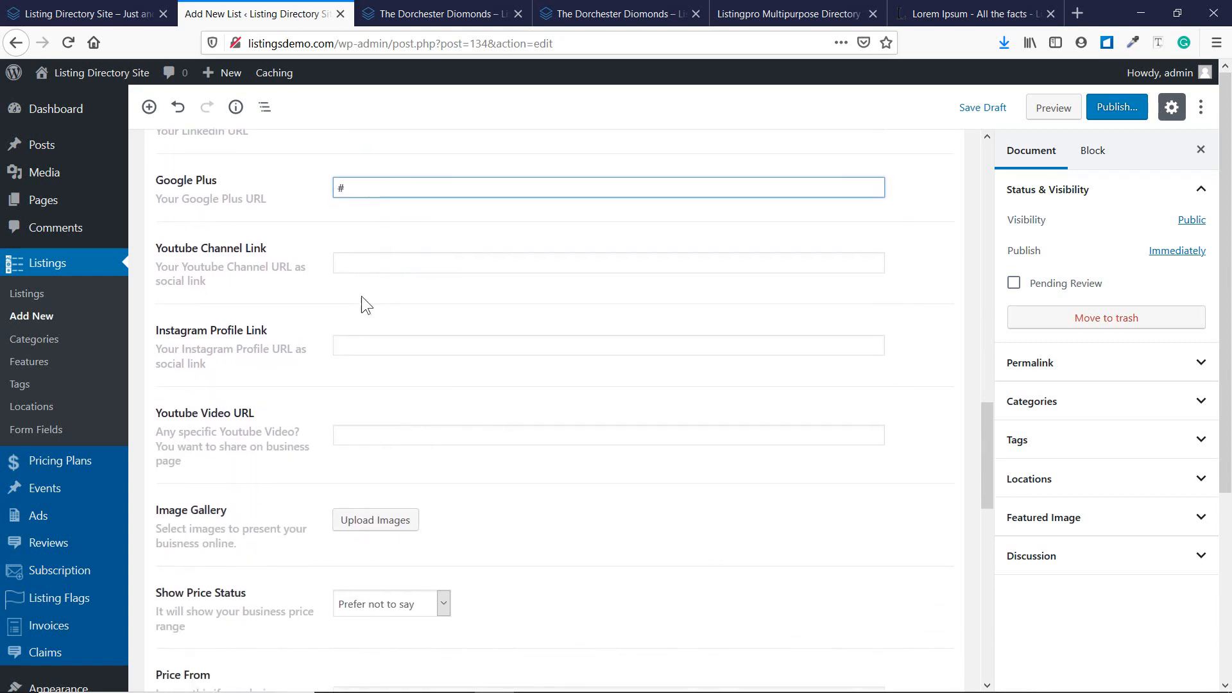
left_click(365, 255)
type("#")
left_click(373, 345)
type("#")
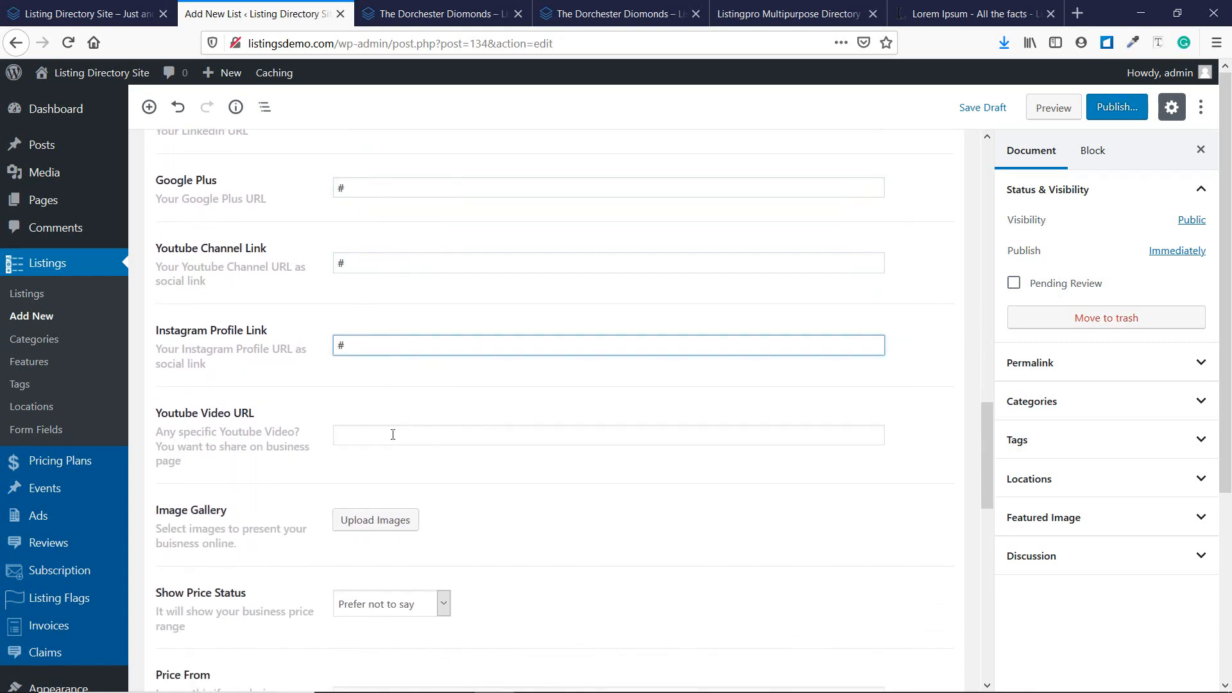
left_click(392, 434)
type("#")
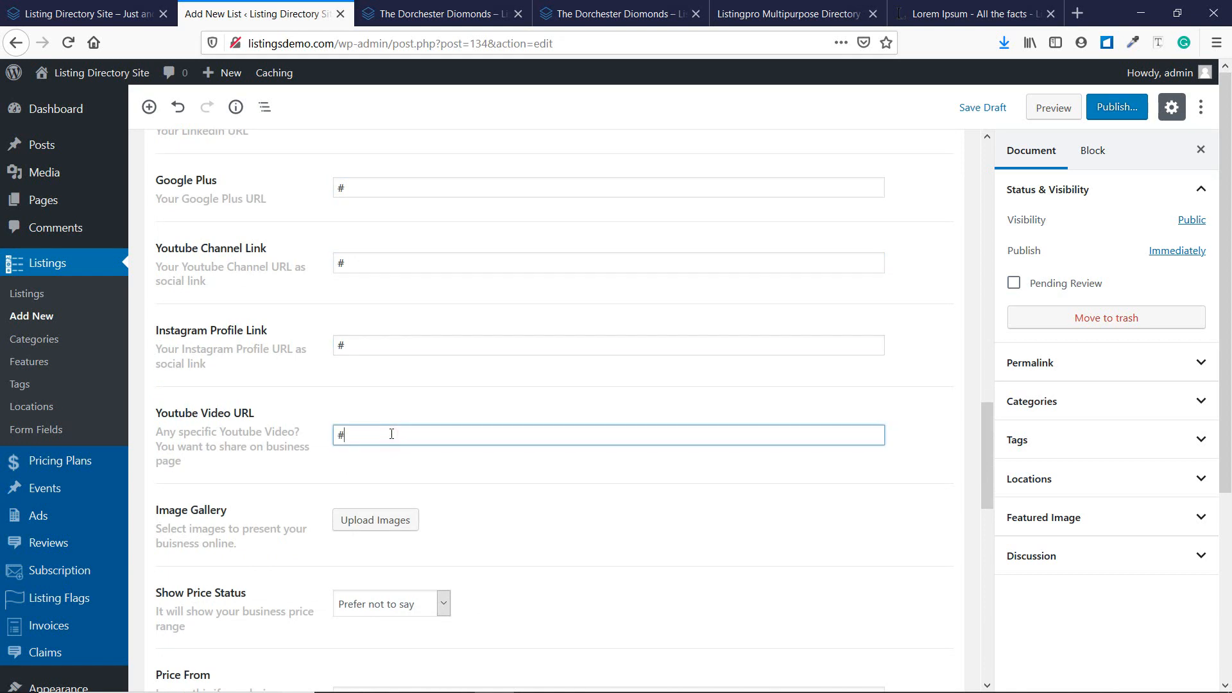
Copy the Dorchester Diomonds video link and paste it into Youtube Video URL, replacing #.
left_click(439, 14)
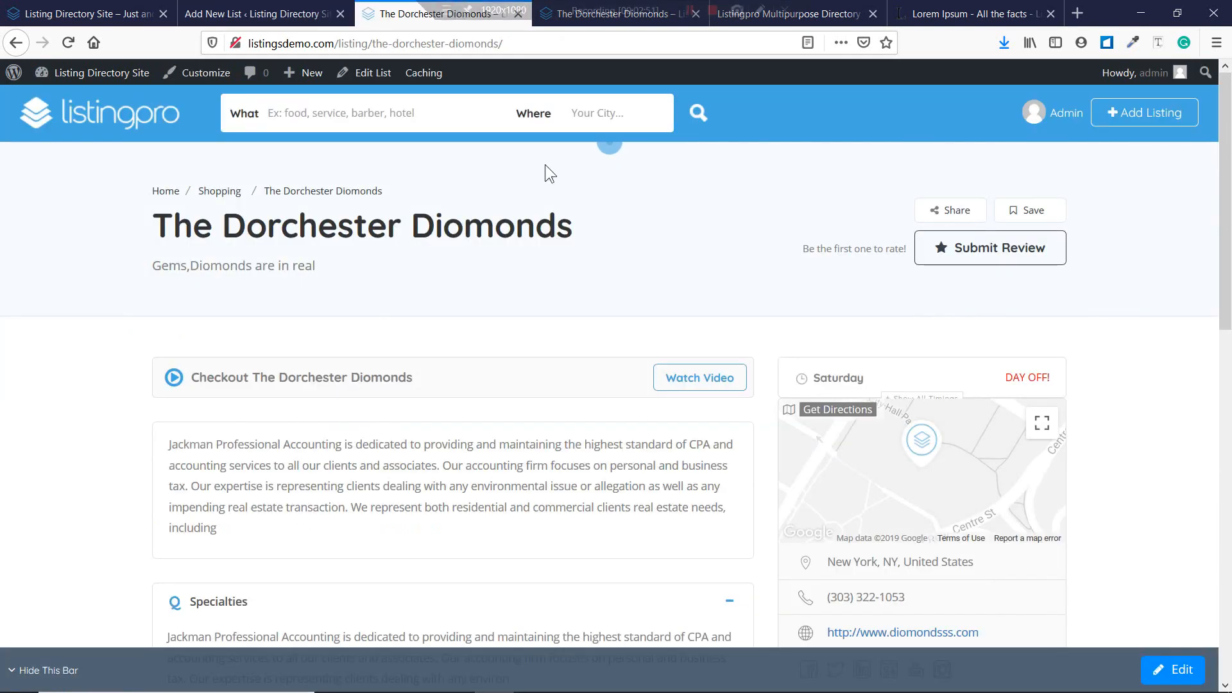
left_click(680, 381)
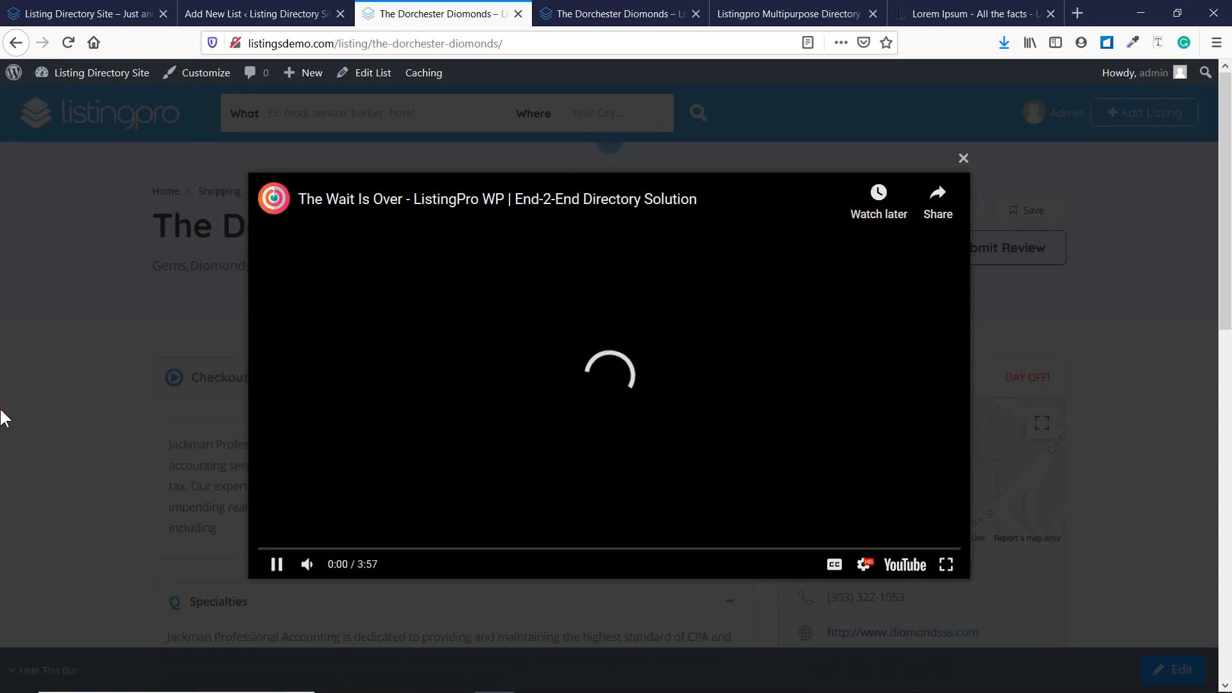
left_click(5, 416)
right_click(675, 385)
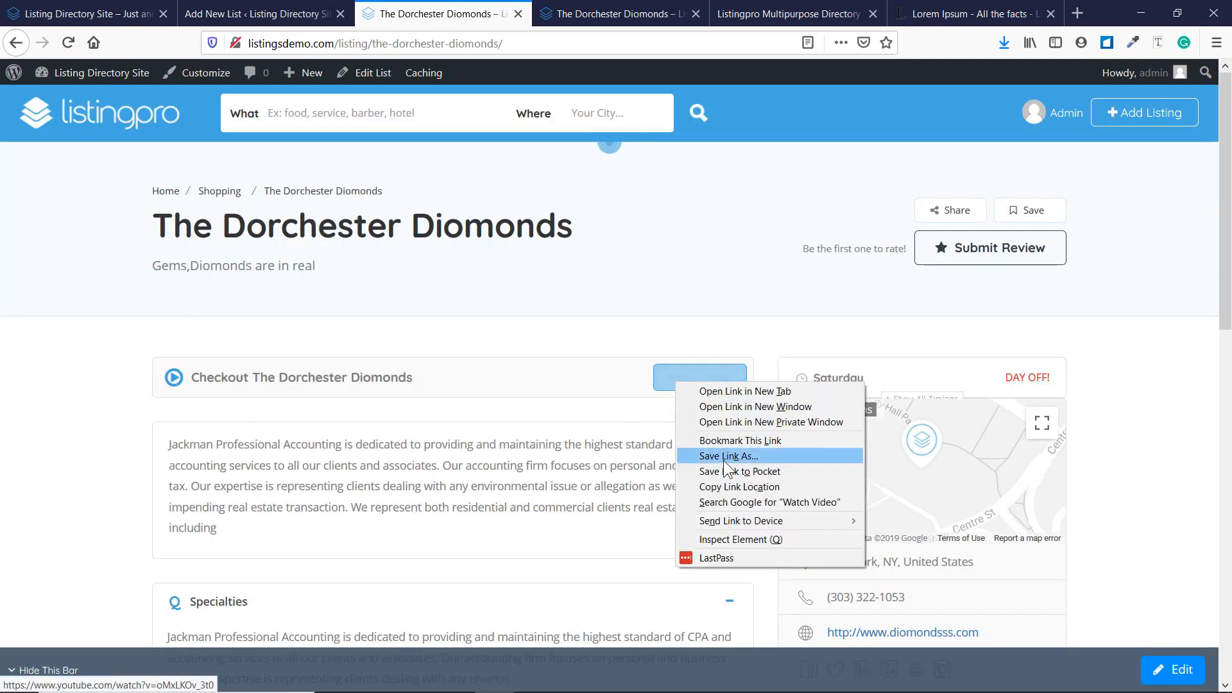
left_click(722, 484)
left_click(314, 8)
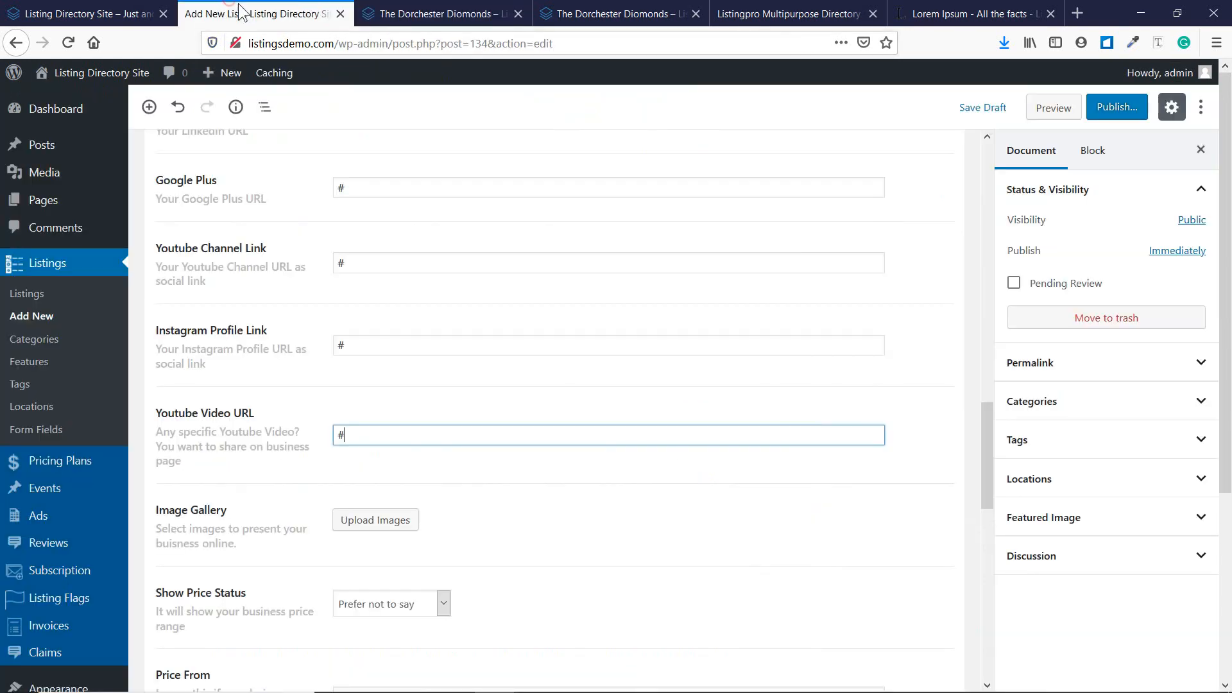
double_click(357, 435)
key("ctrl+v")
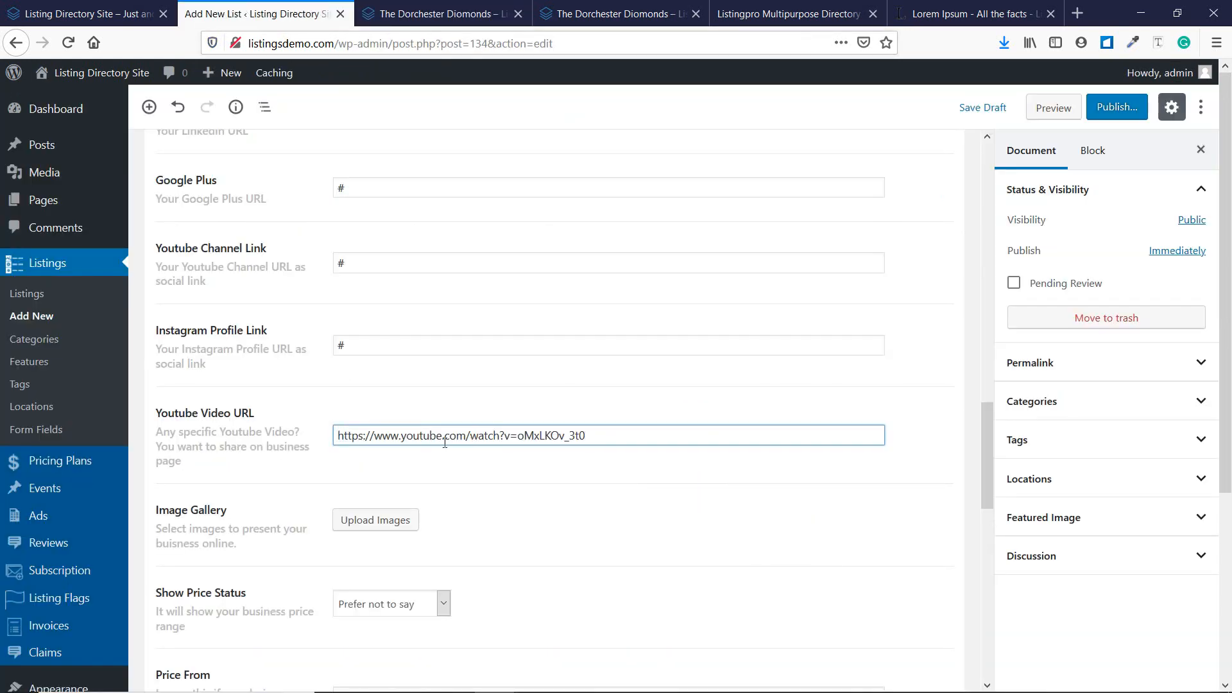
Compare the Dorchester Diomonds listing page against the new listing's editor.
left_click(442, 13)
scroll(344, 317, "down", 4)
scroll(344, 317, "up", 3)
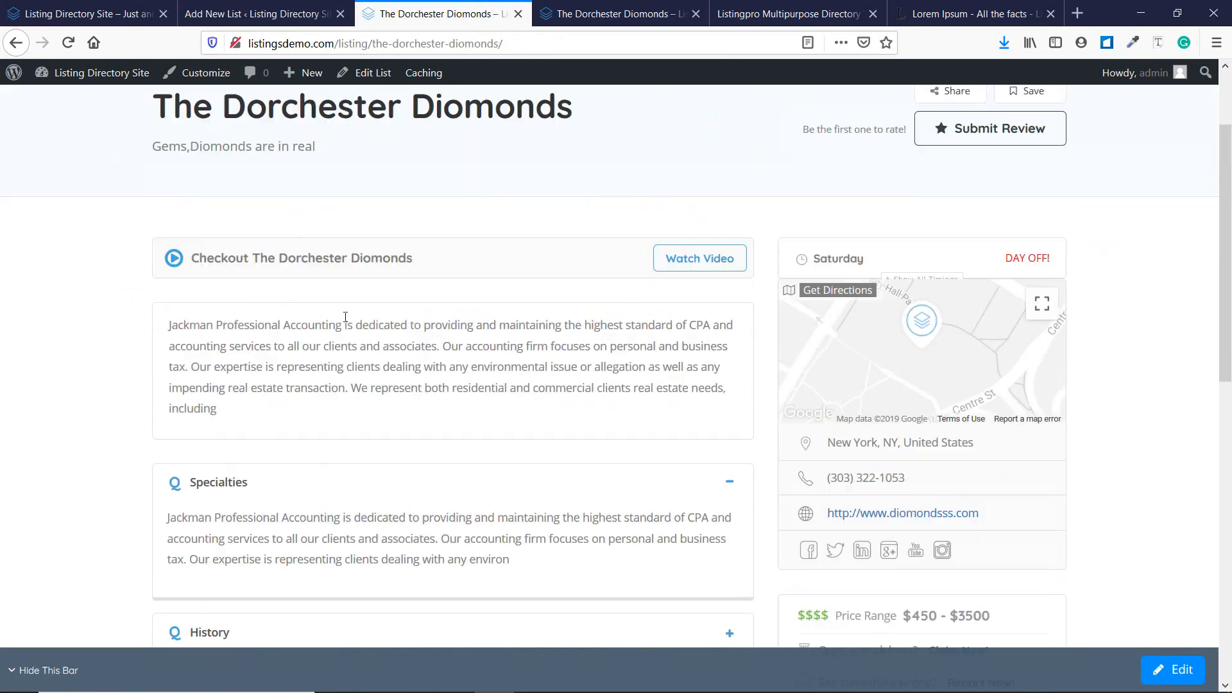
scroll(346, 317, "up", 2)
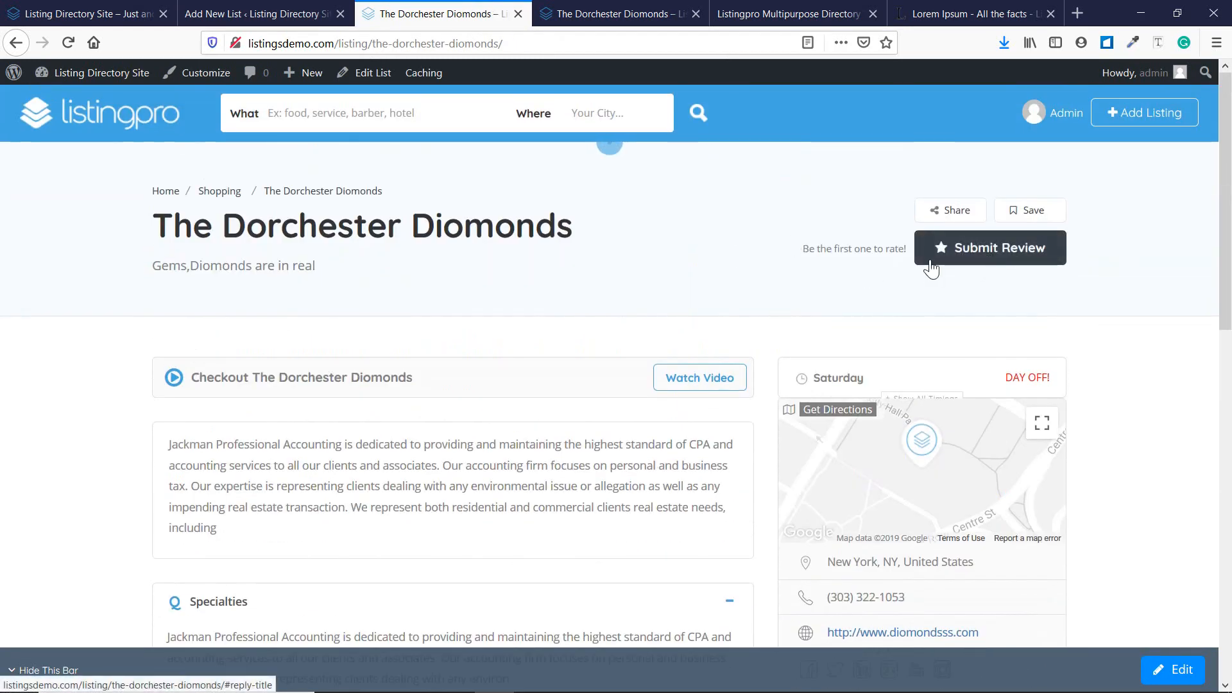
scroll(534, 257, "down", 5)
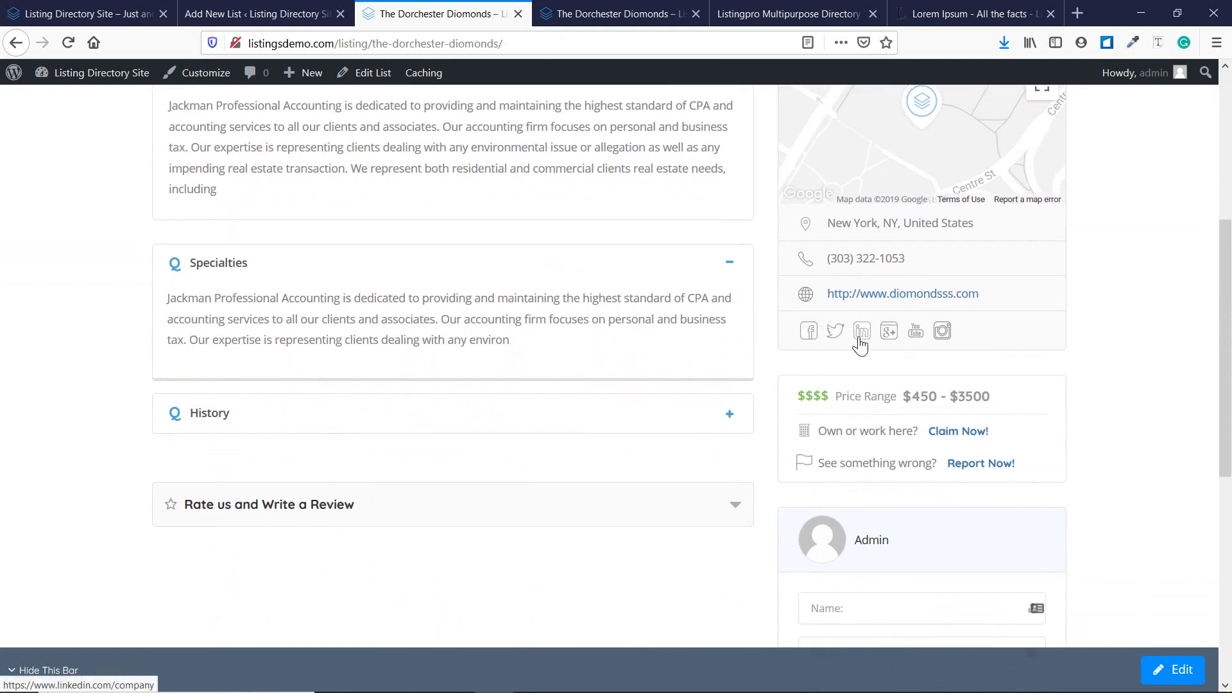
left_click(278, 16)
scroll(341, 282, "up", 2)
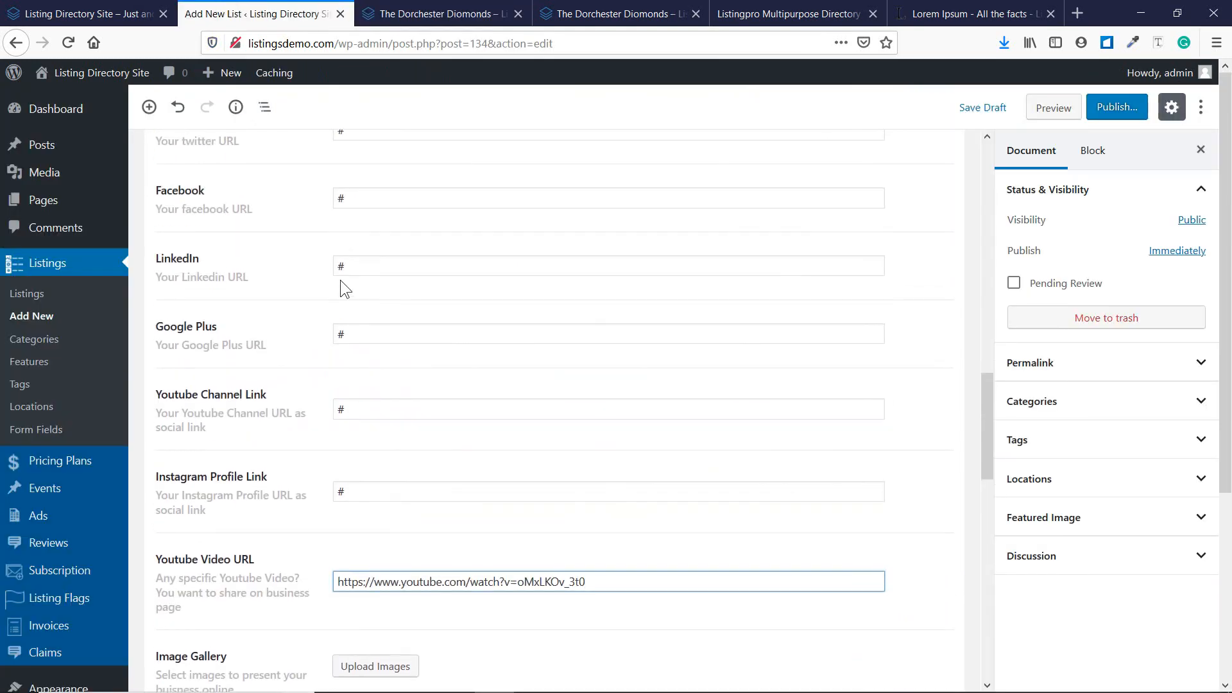
left_click(393, 19)
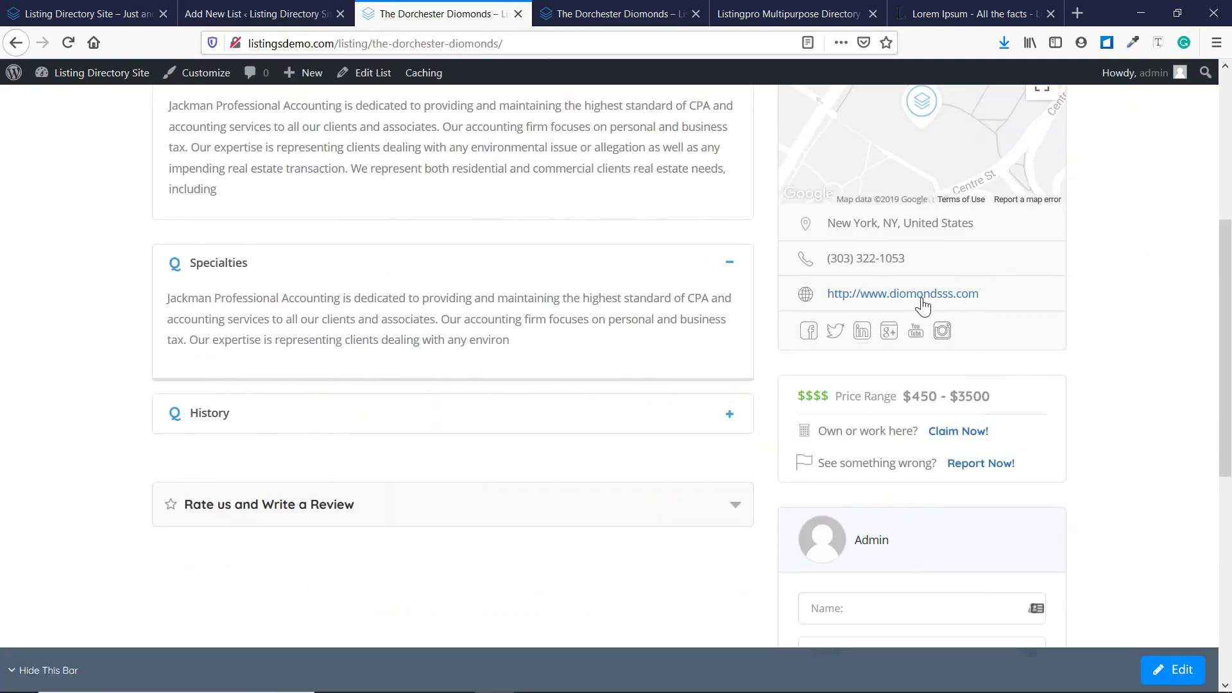
scroll(866, 275, "up", 1)
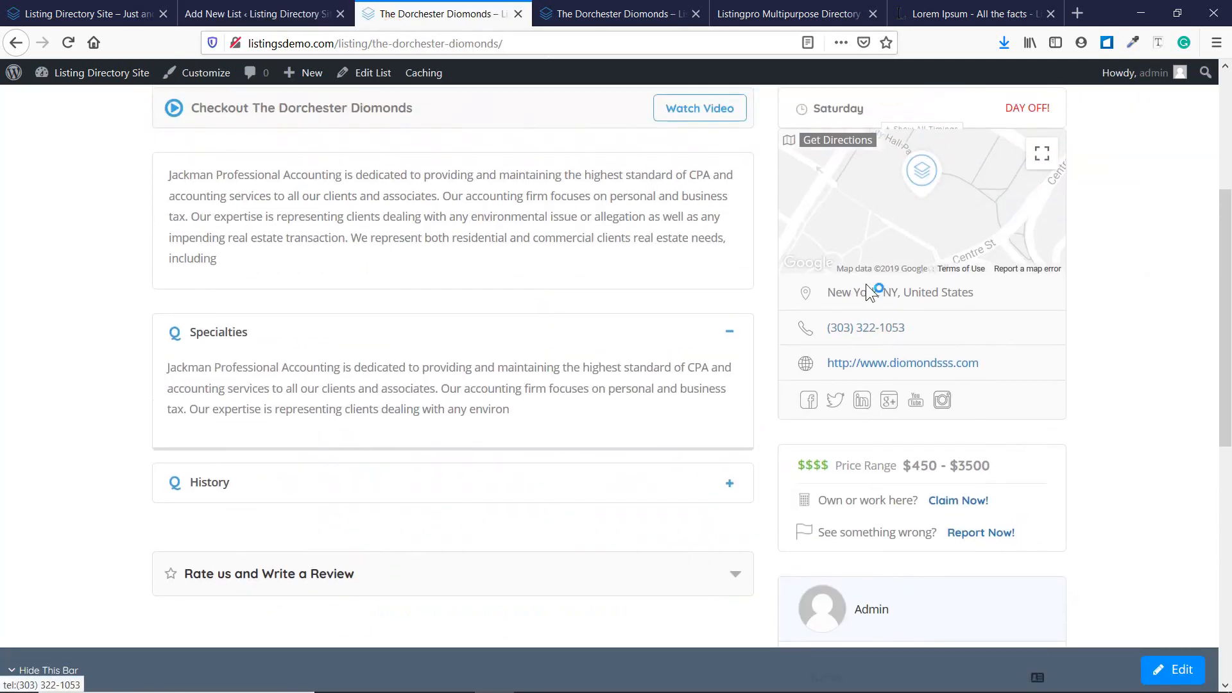
scroll(853, 308, "down", 2)
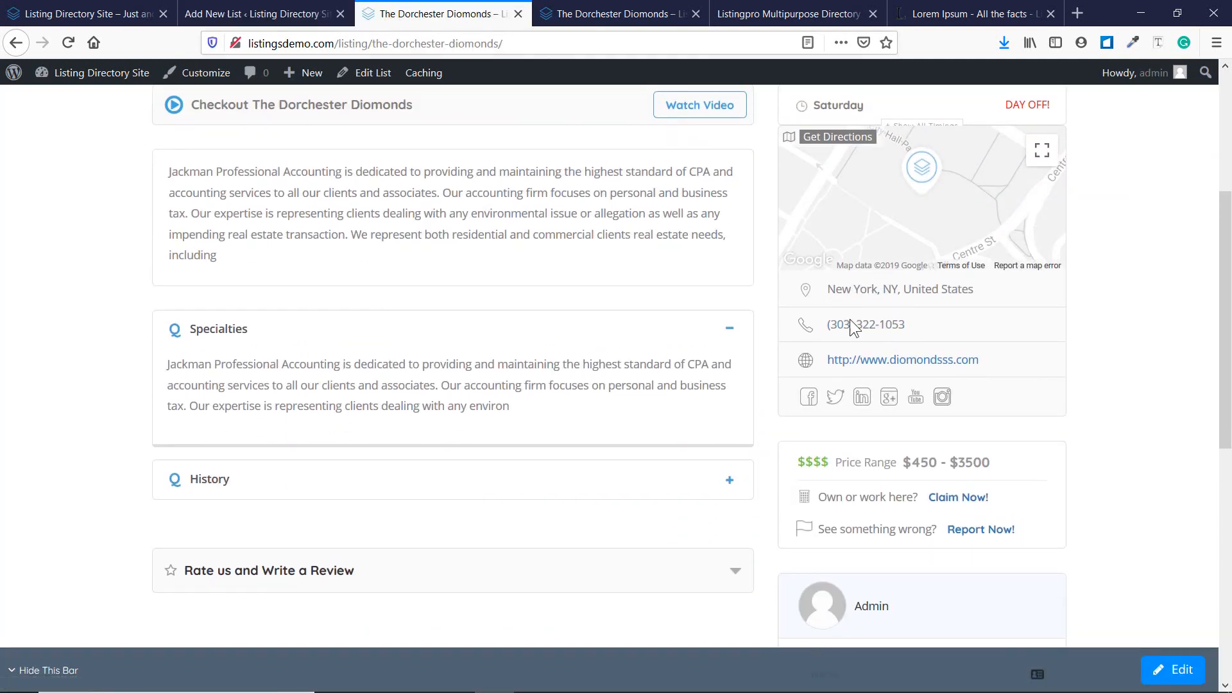
Open the empty Edit Gallery dialog from the listing's Image Gallery.
left_click(188, 9)
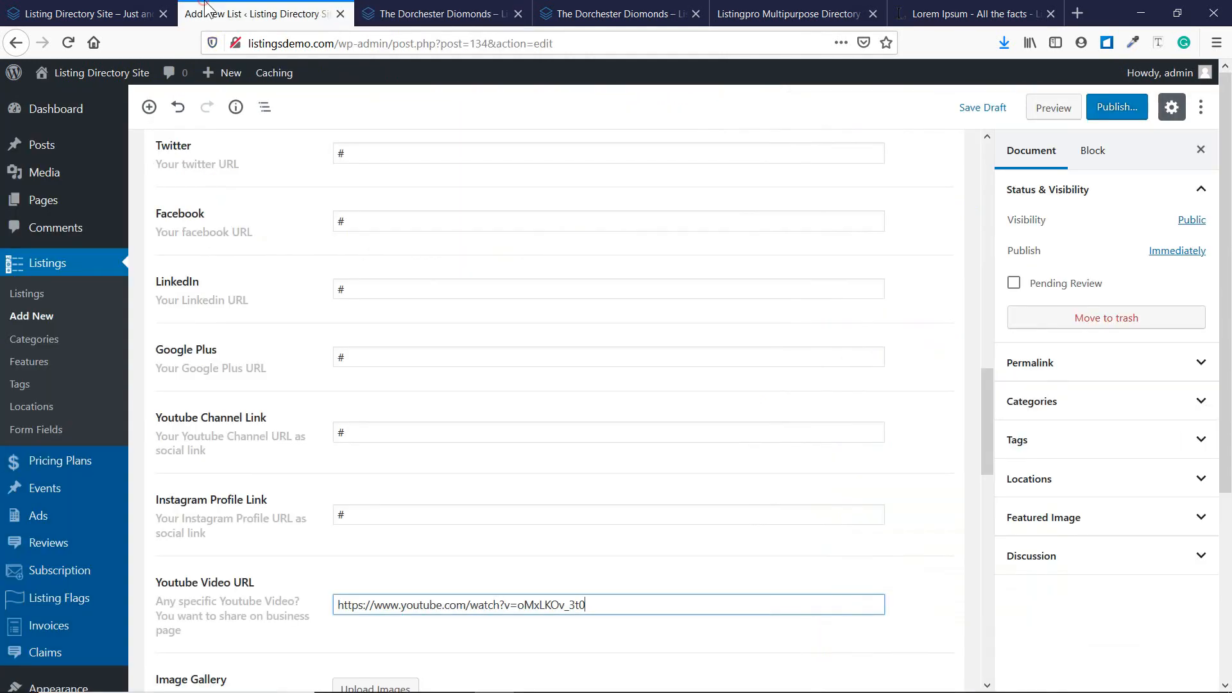
scroll(348, 301, "down", 3)
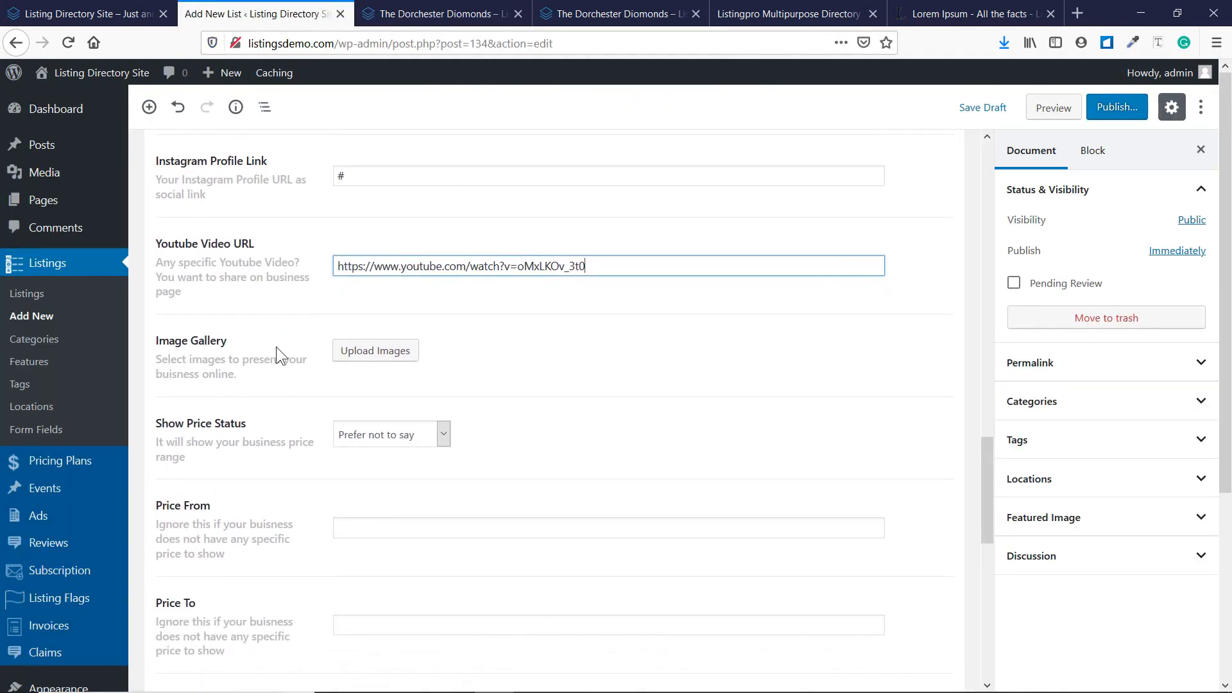
left_click(376, 352)
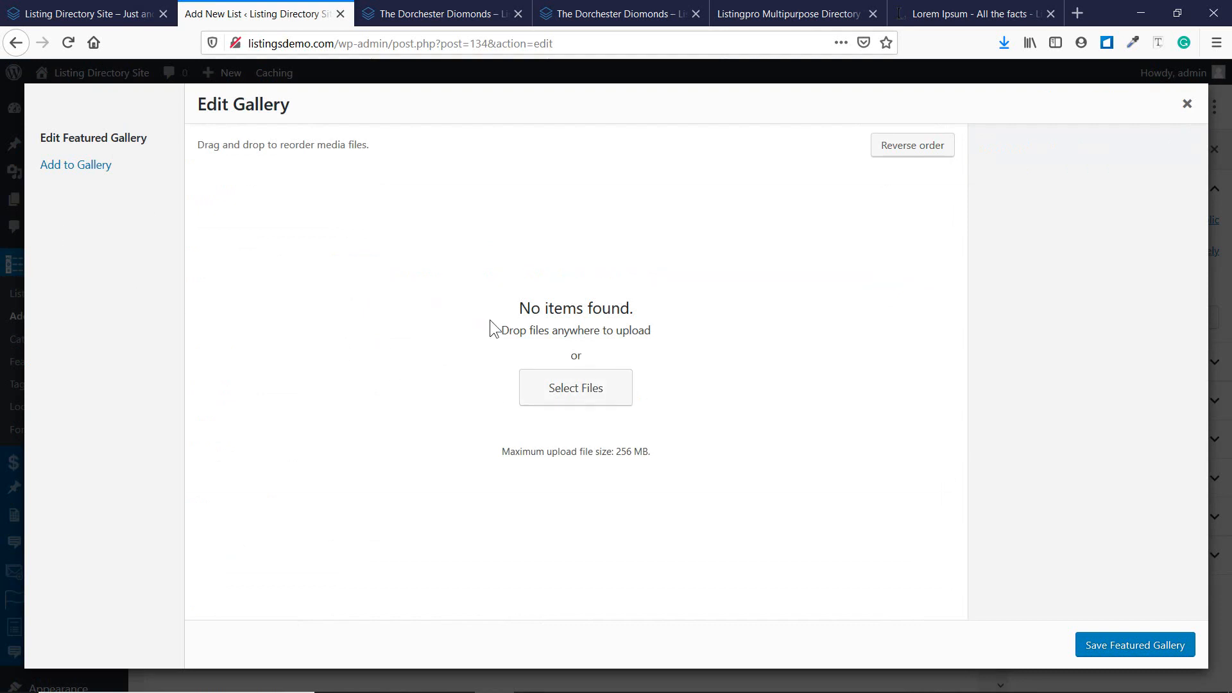
Upload six Rec-folder photos to the gallery, then remove the two moving-boxes images.
left_click(541, 380)
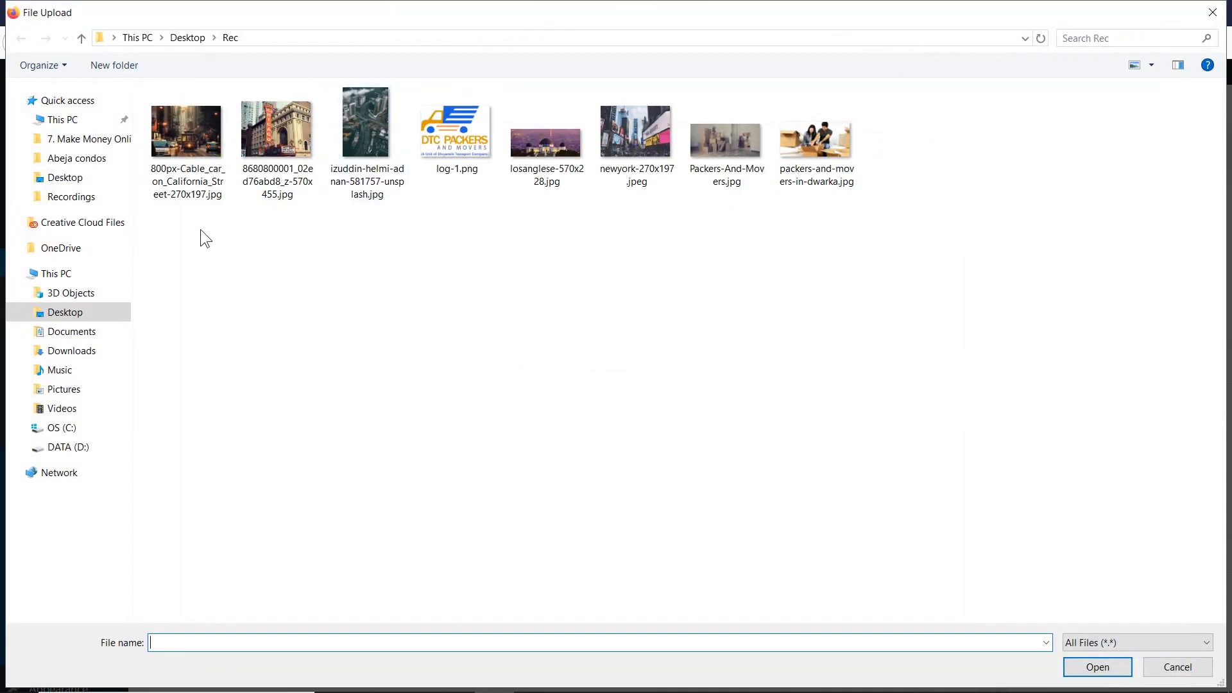
left_click_drag(200, 229, 410, 148)
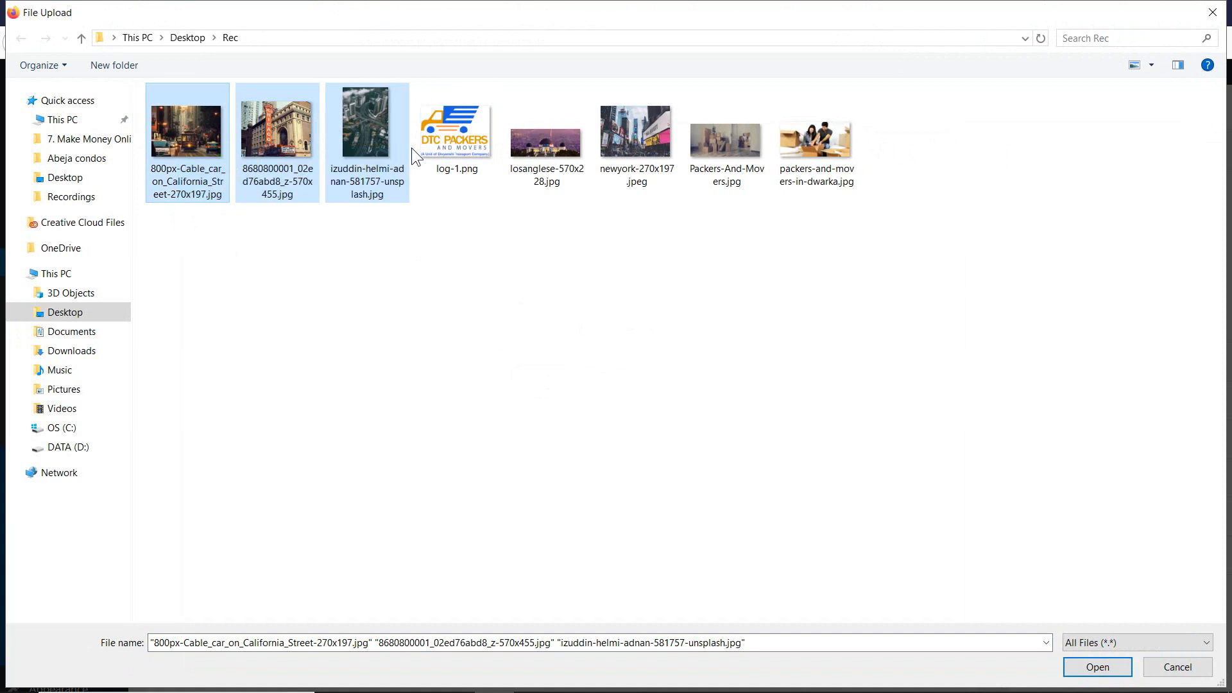
left_click(616, 155, "ctrl")
left_click(725, 159, "ctrl")
left_click(808, 150, "ctrl")
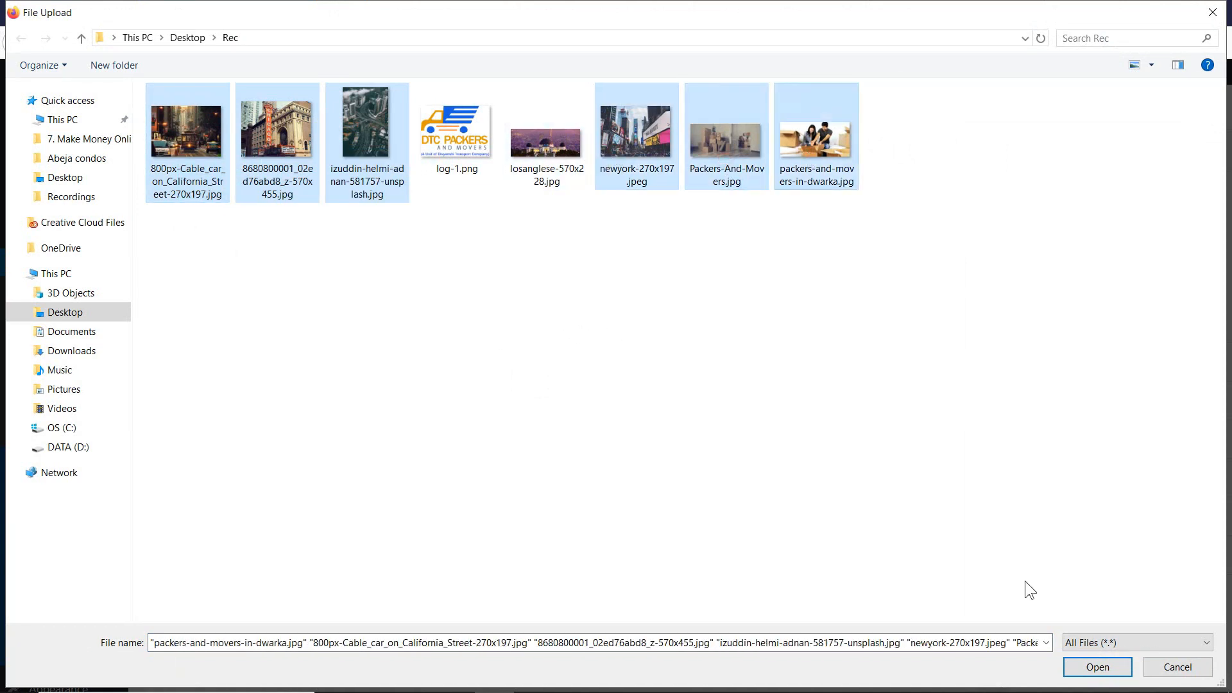
left_click(1096, 667)
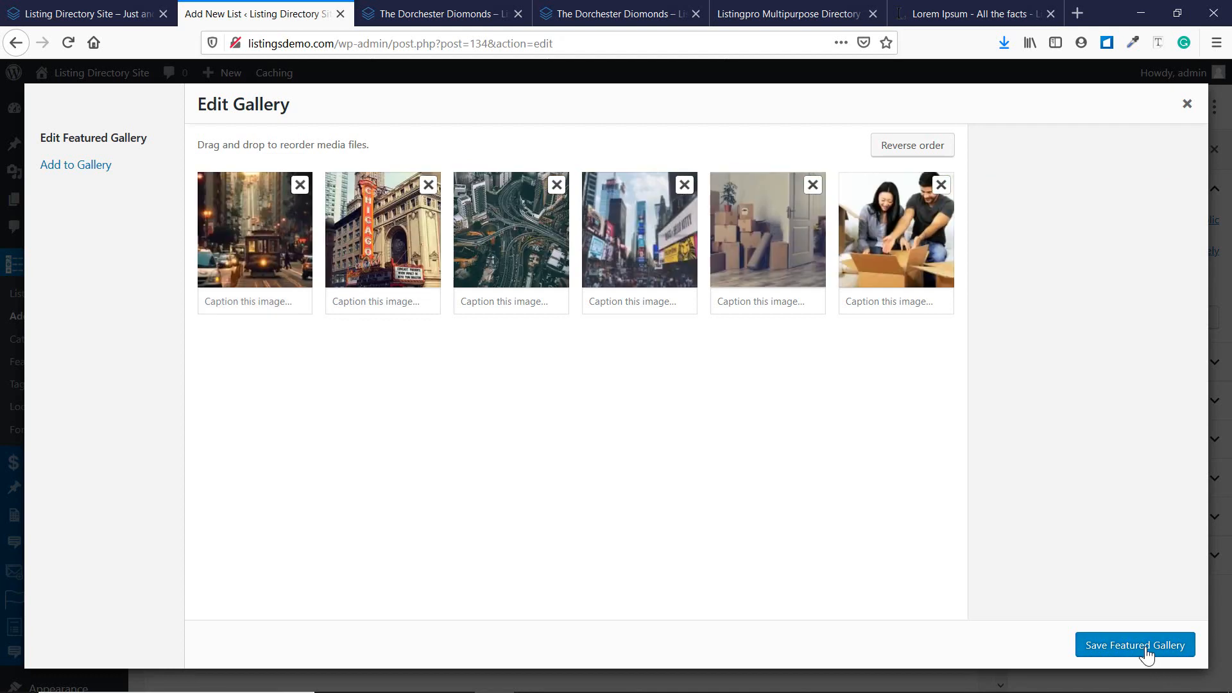
left_click(812, 185)
left_click(813, 185)
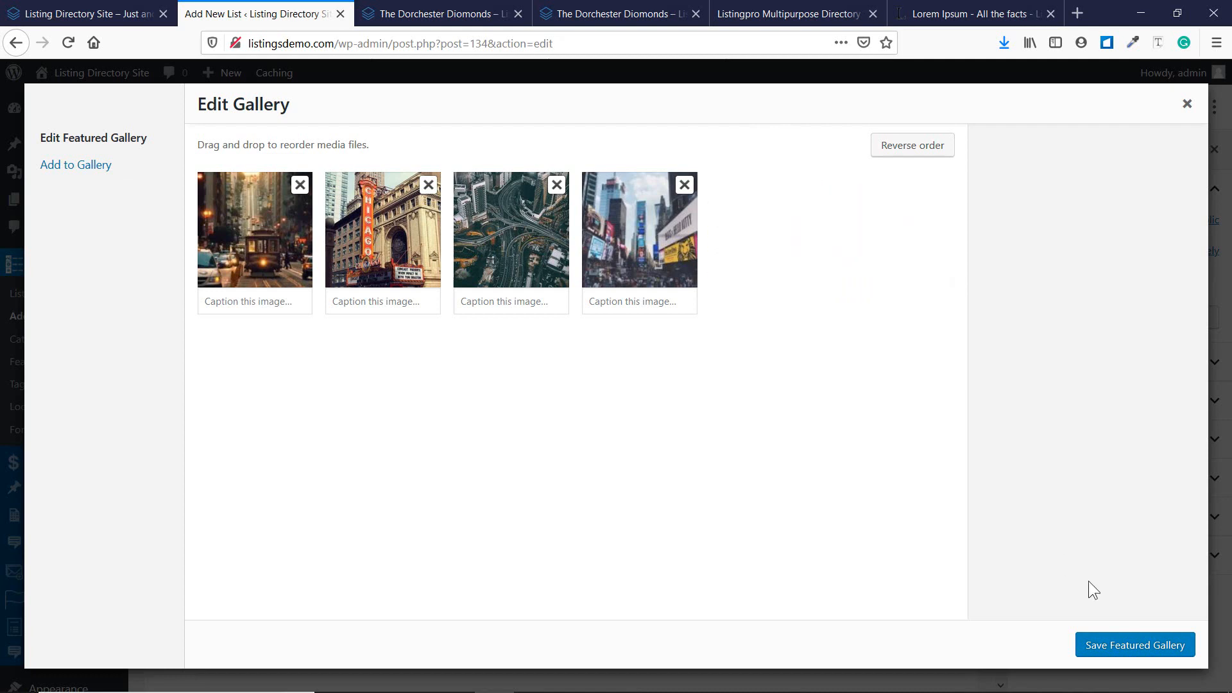
Save the gallery and set price status $$$ Pricey with prices from 2000 to 3000.
left_click(1137, 645)
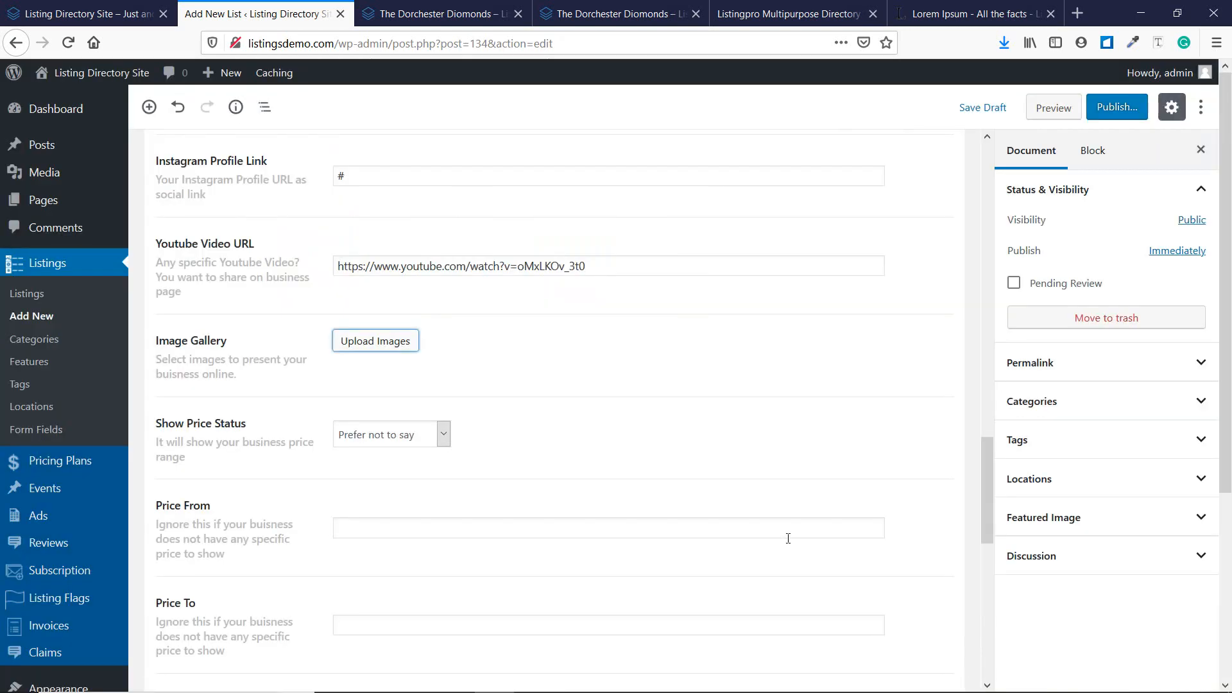
scroll(564, 468, "down", 4)
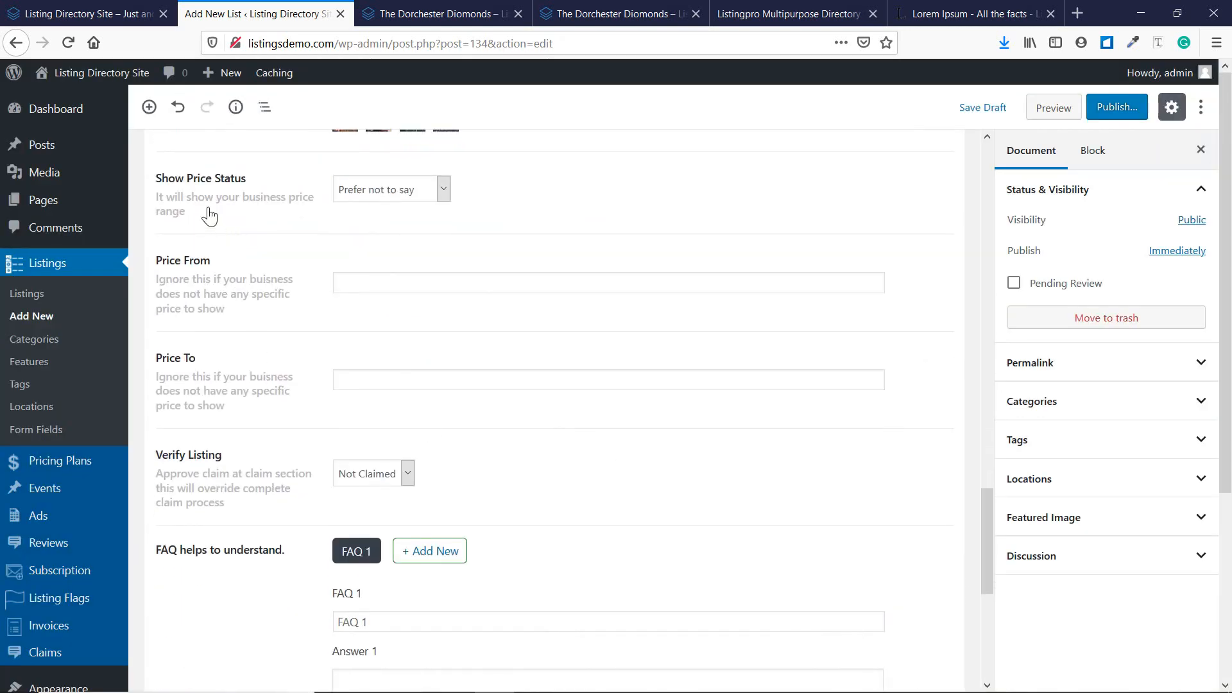
left_click(371, 189)
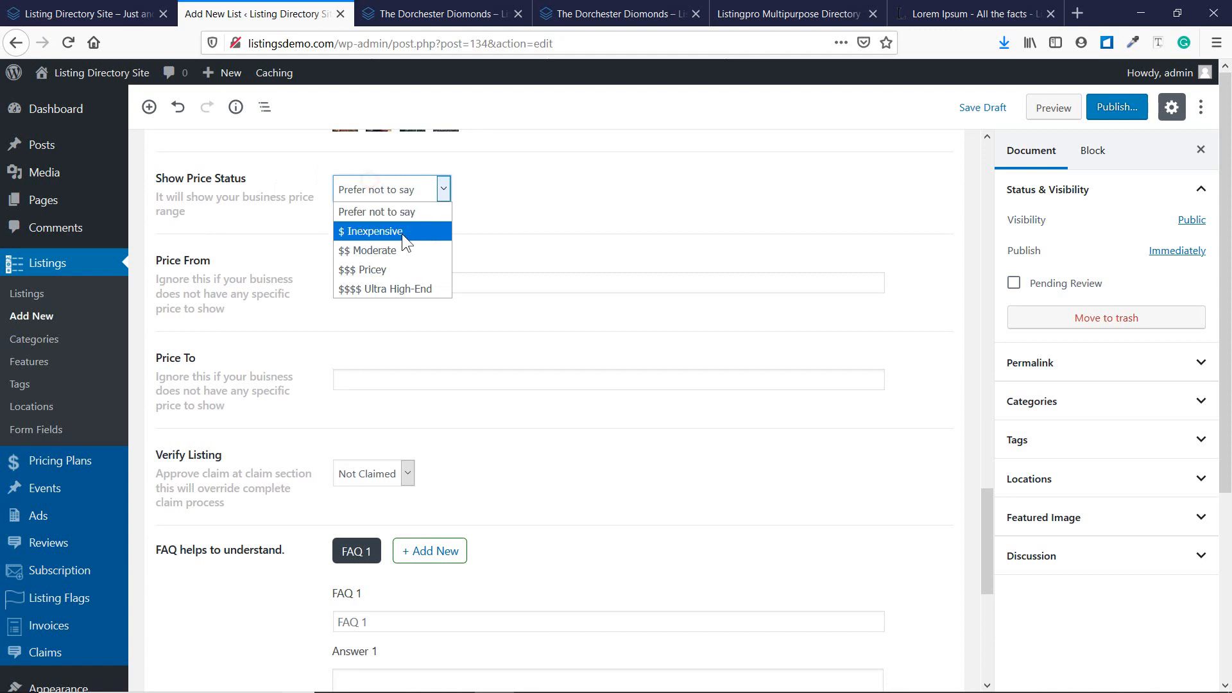
left_click(393, 269)
left_click(397, 283)
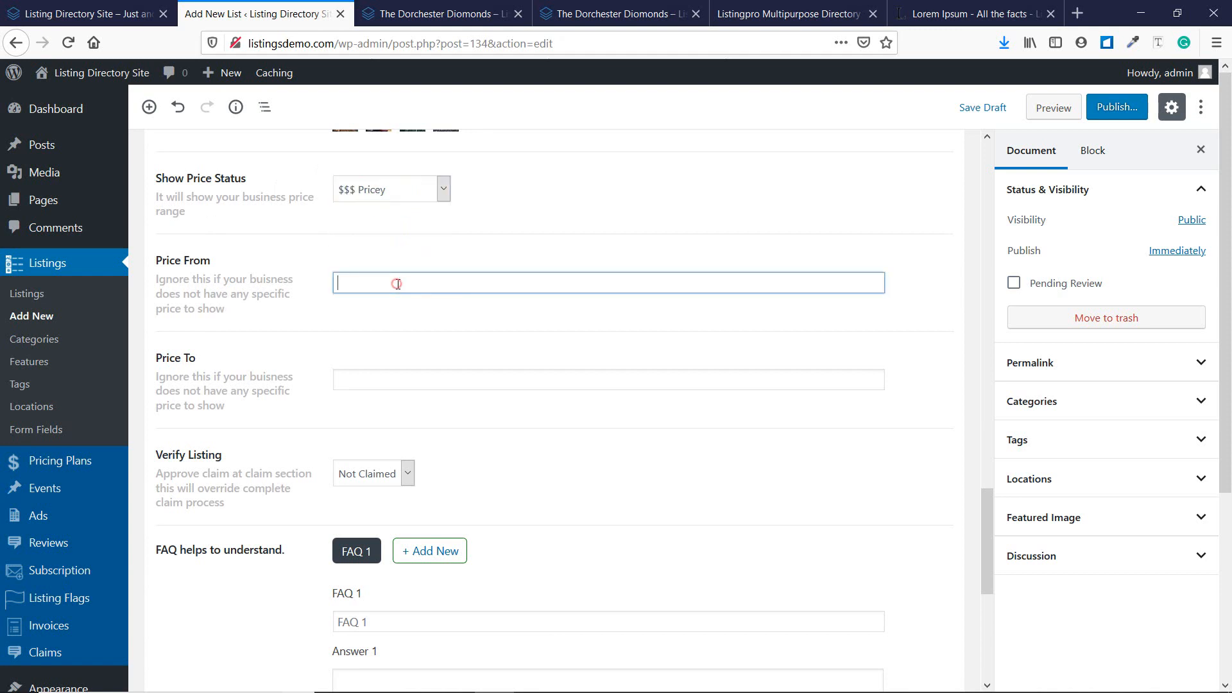
type("2000")
left_click(398, 384)
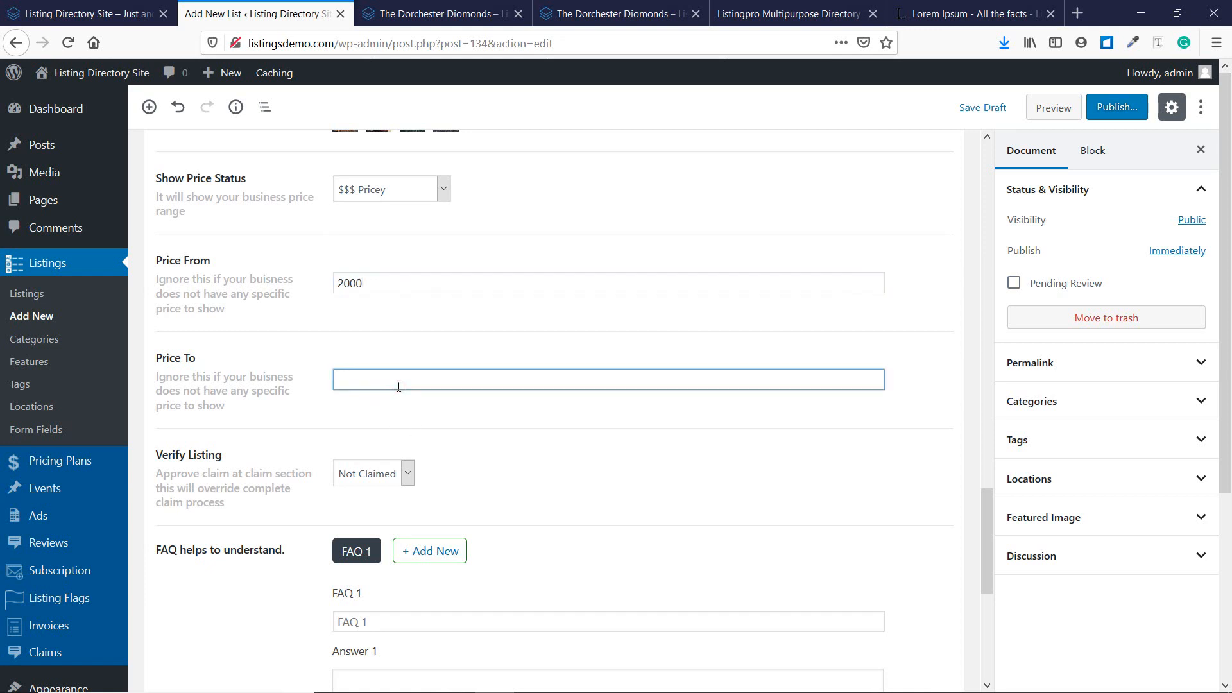
type("3000")
Check the listing verification choices, leaving it Not Claimed.
scroll(401, 385, "down", 3)
left_click(395, 306)
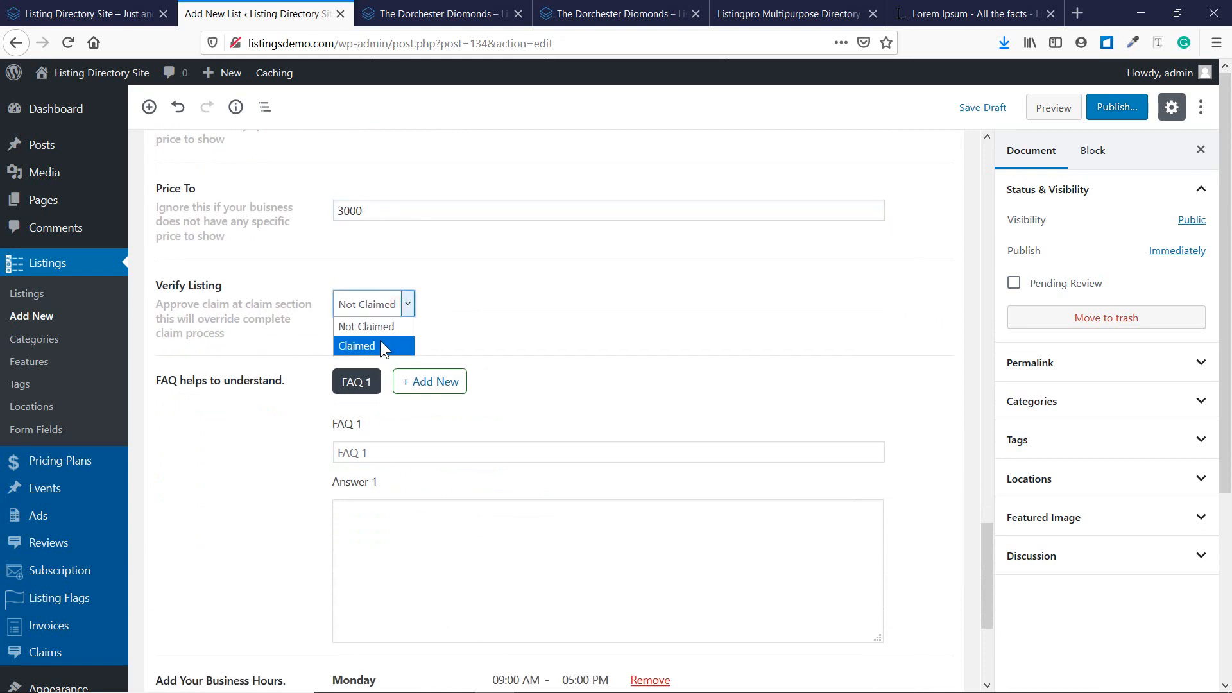
left_click(447, 302)
Add FAQ 1 'How many rooms are there?' answered with a pasted Lorem Ipsum paragraph.
scroll(385, 341, "down", 2)
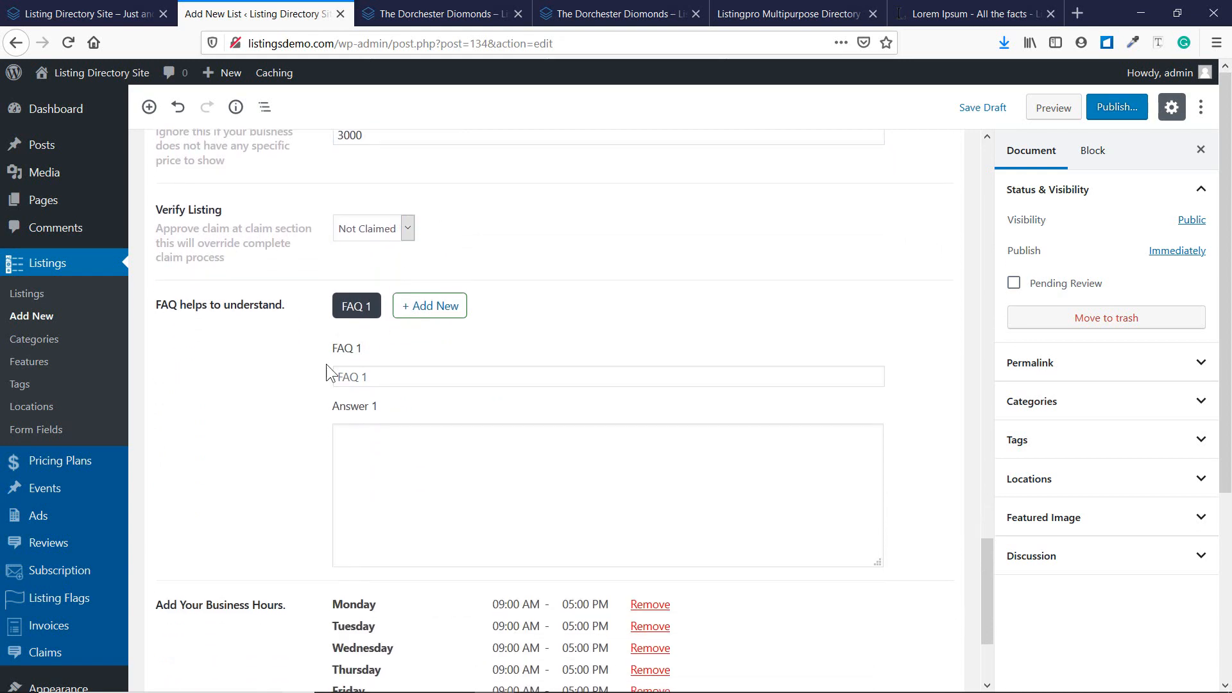
left_click(360, 366)
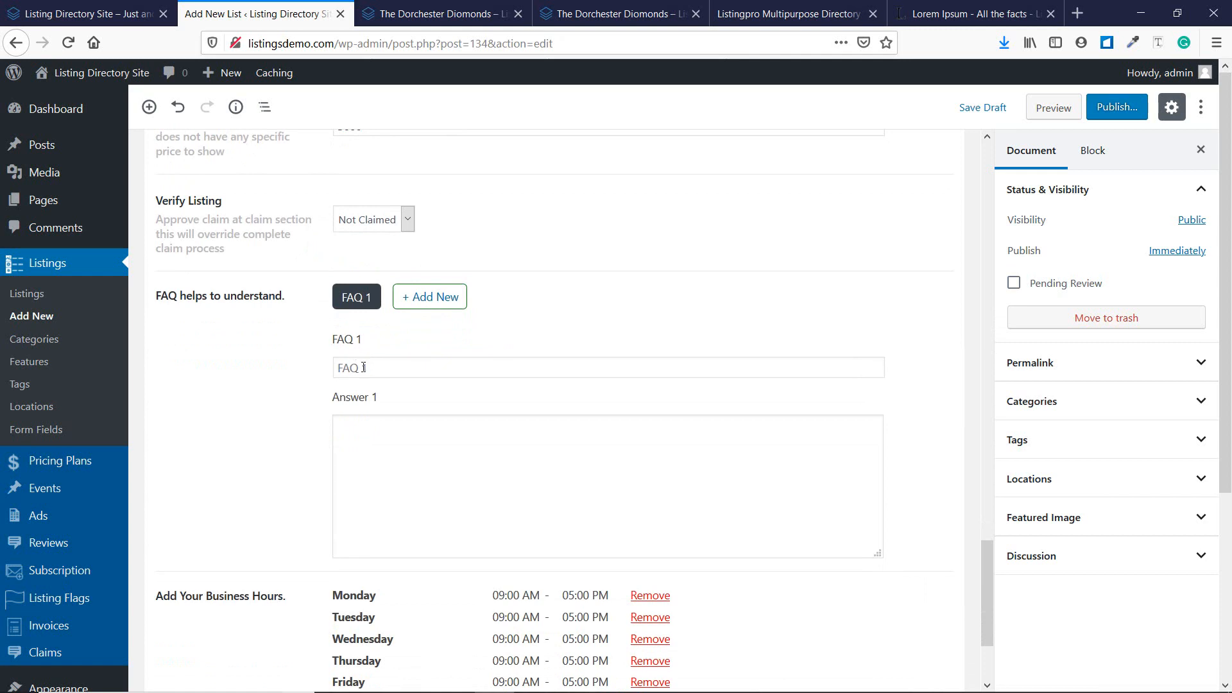
left_click(424, 368)
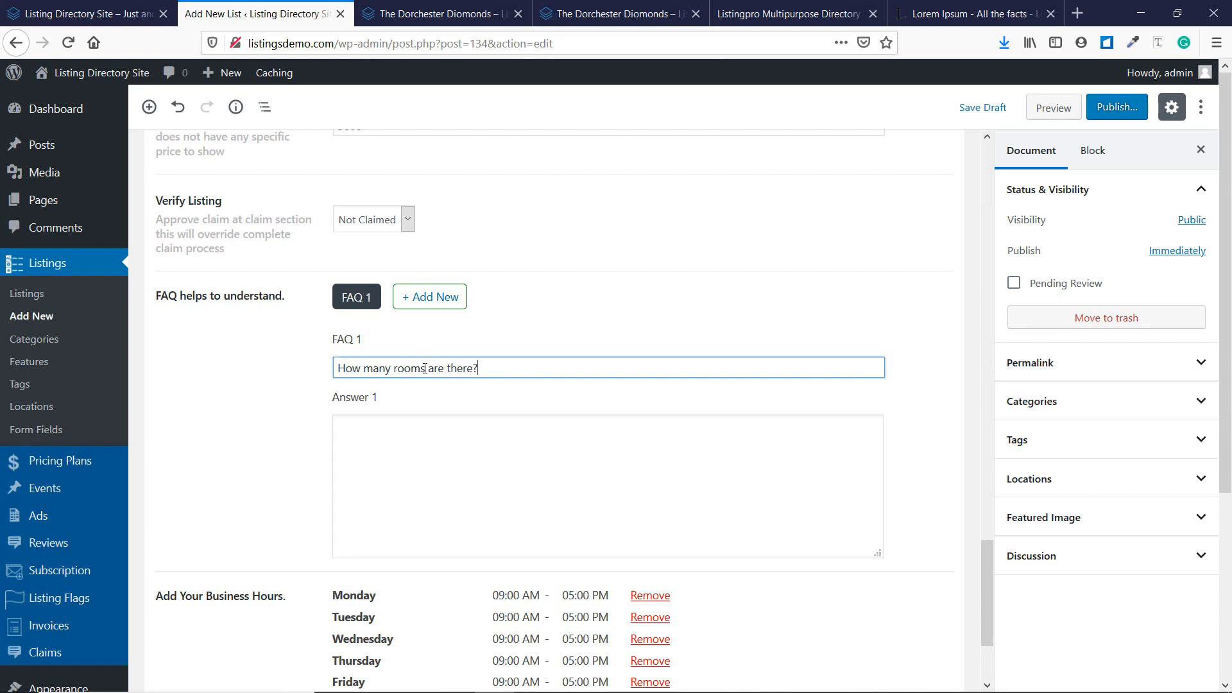
left_click(927, 12)
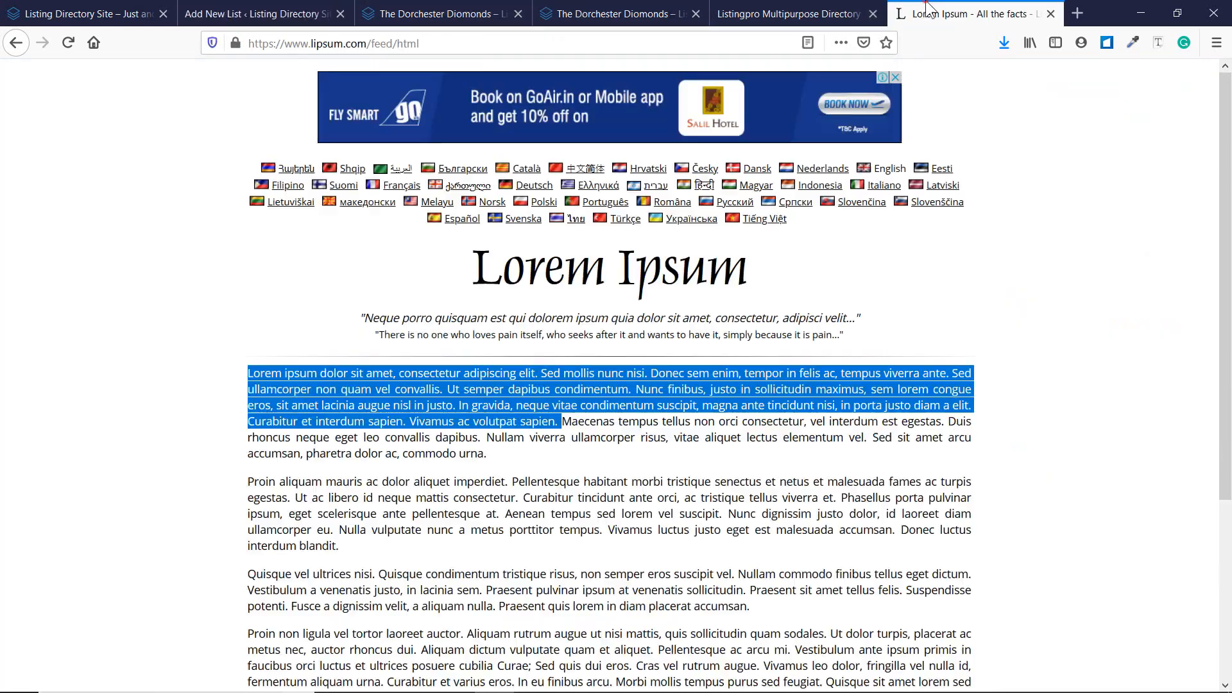
scroll(363, 401, "down", 2)
left_click(363, 401)
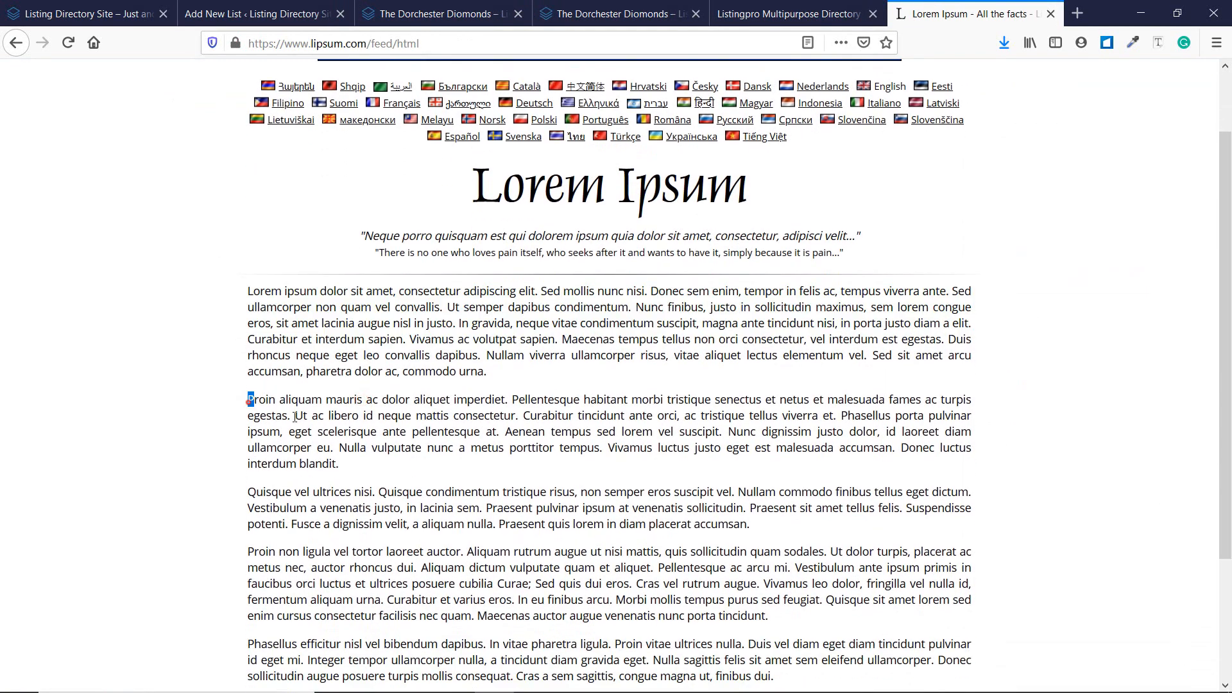
left_click_drag(295, 415, 388, 448)
key("ctrl+c")
left_click(237, 9)
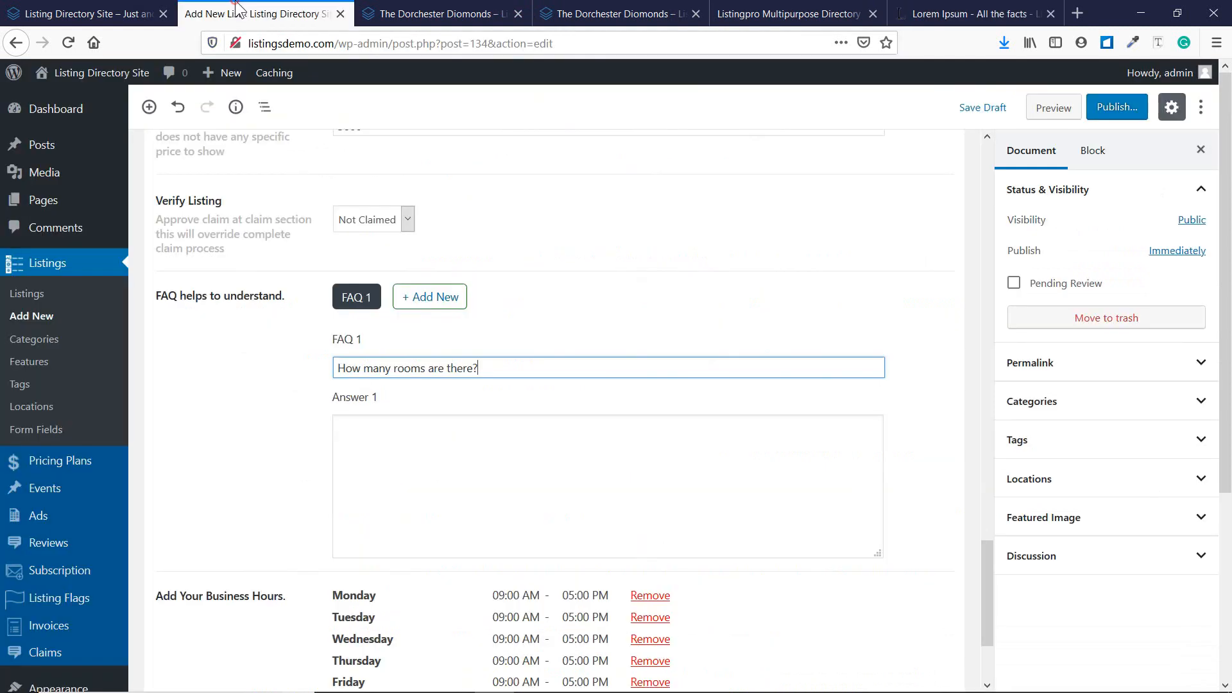
left_click(390, 458)
key("ctrl+v")
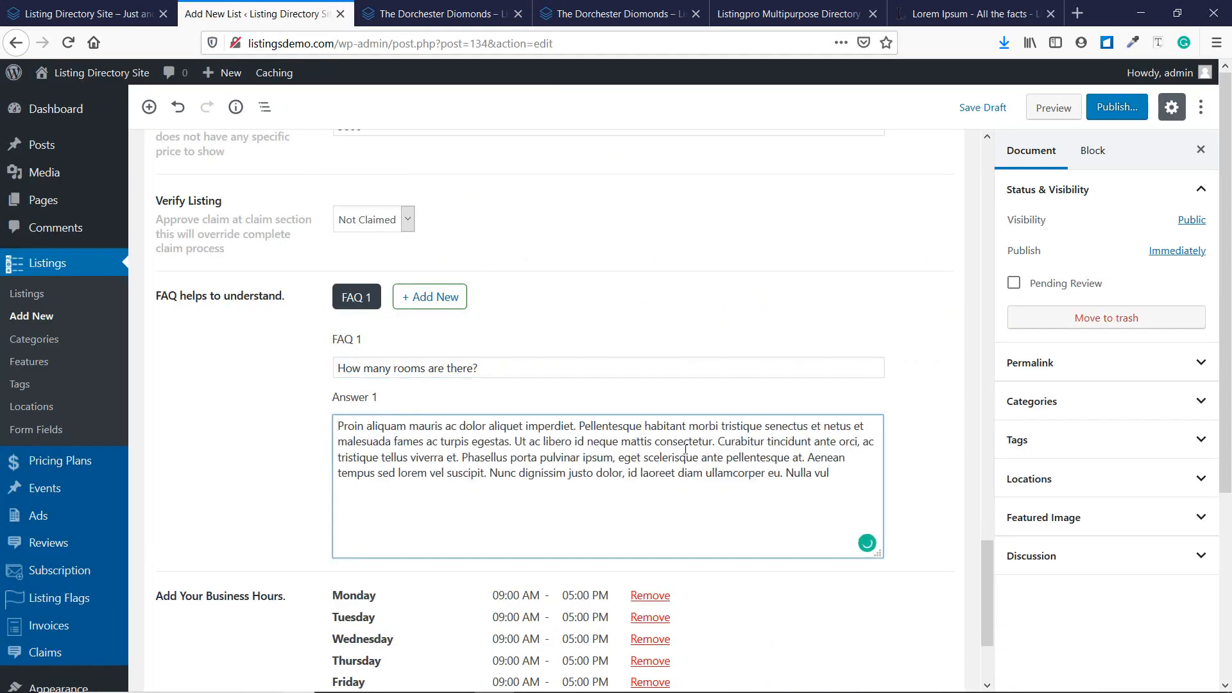
Add FAQ 2 'Who is the Hotel Owner?' answered with another Lorem Ipsum paragraph.
left_click(414, 296)
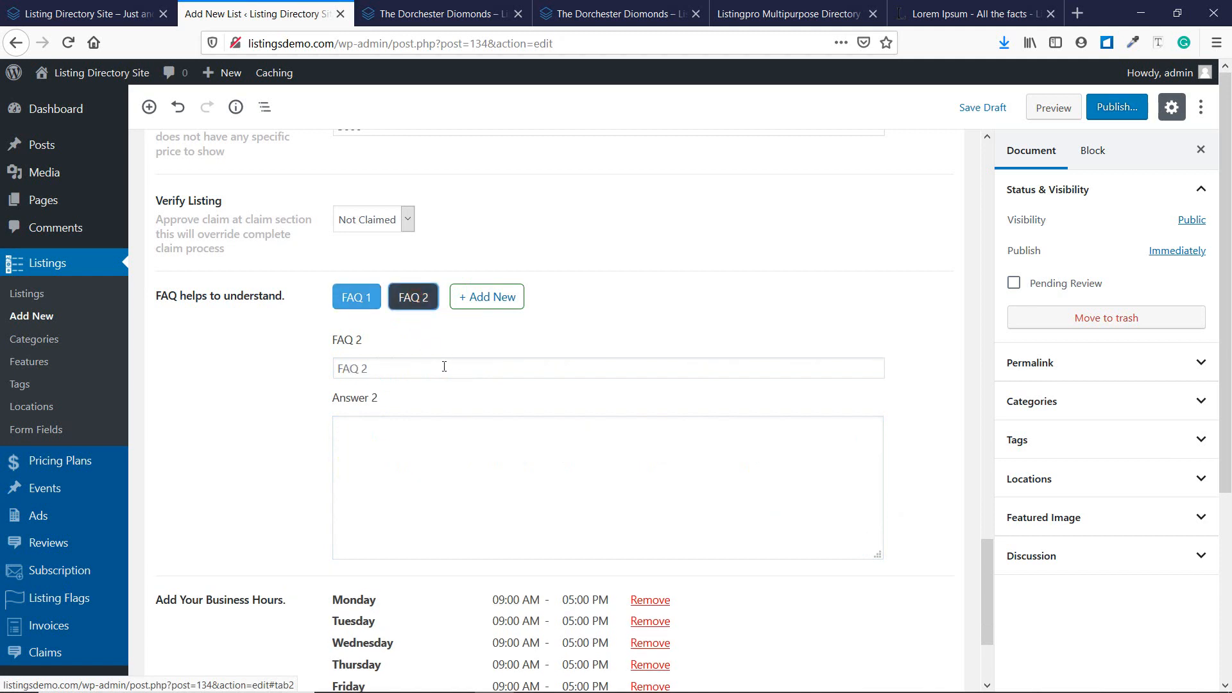
left_click(444, 366)
type("Who is the Hotel Owner")
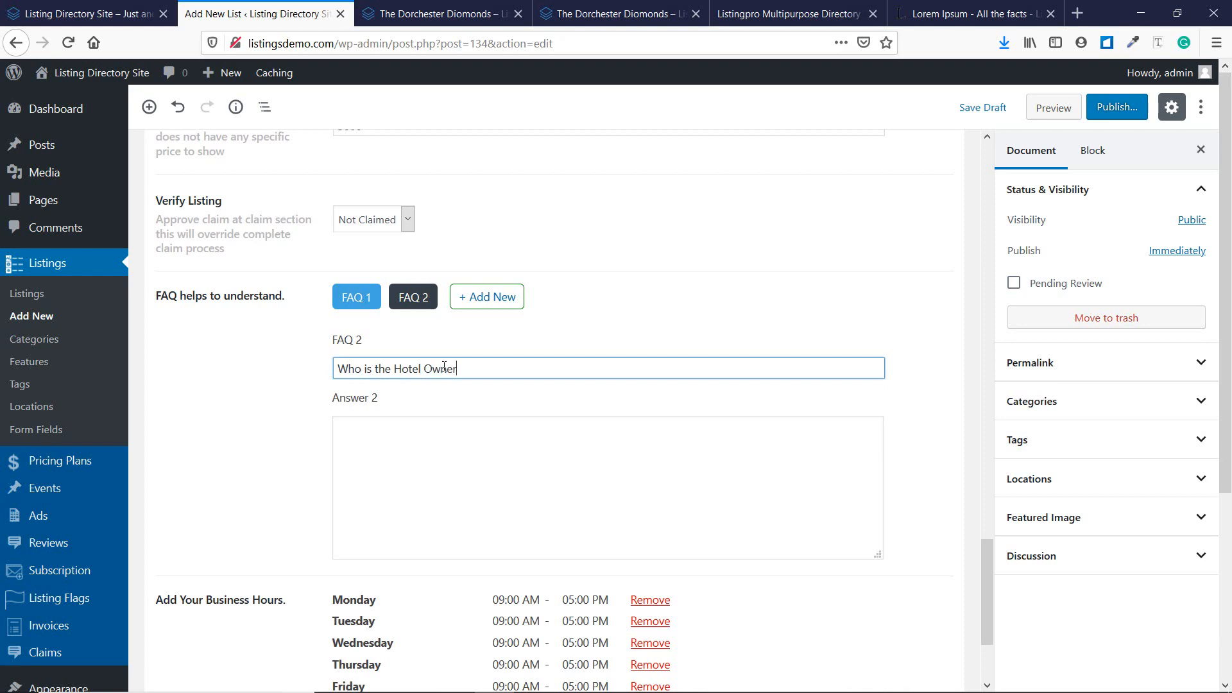
left_click(510, 455)
left_click(972, 13)
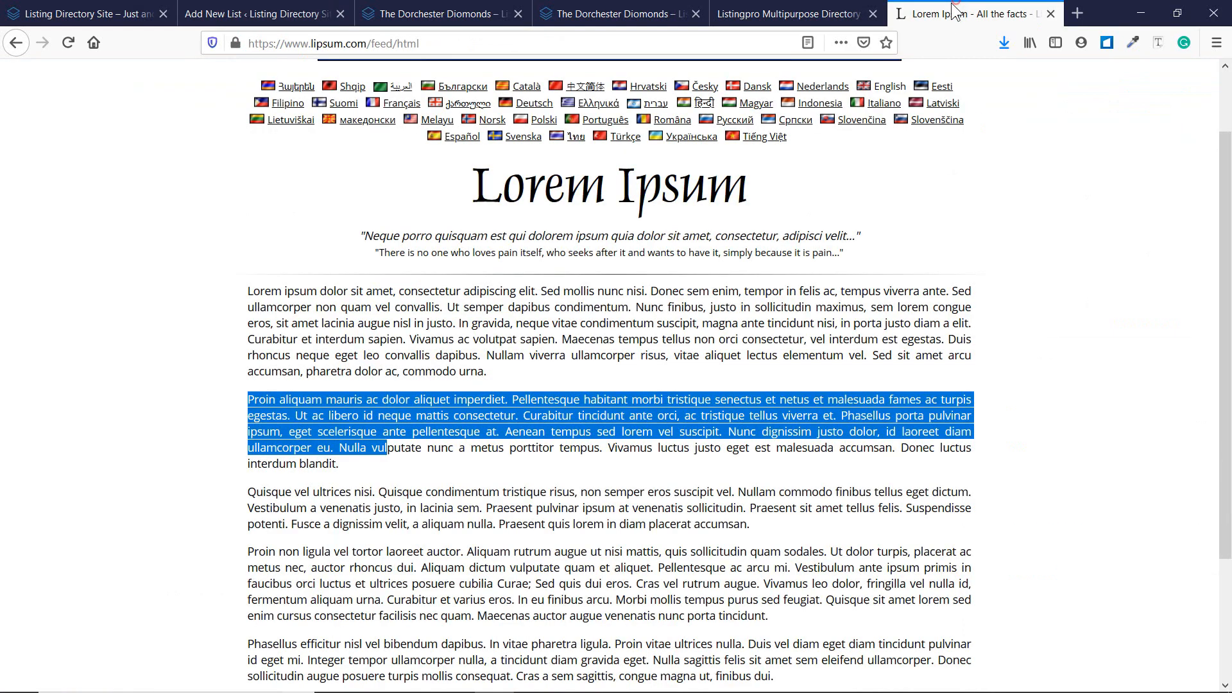
left_click(413, 394)
left_click_drag(249, 491, 486, 508)
key("ctrl+c")
left_click(239, 9)
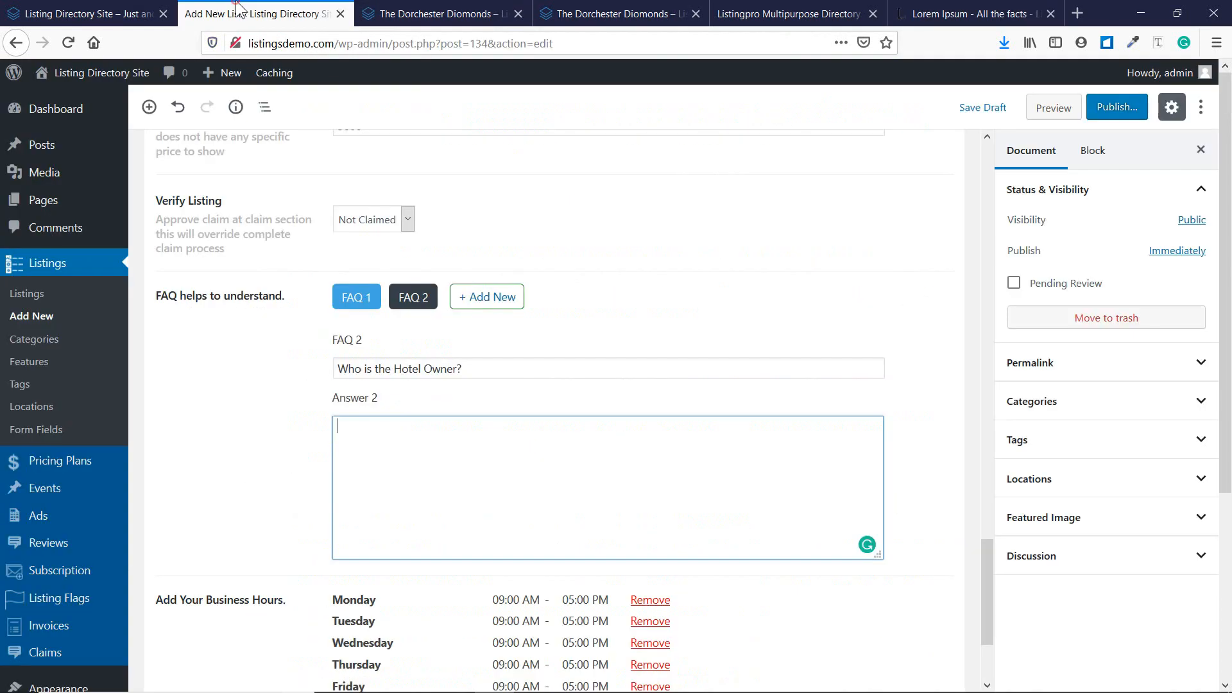
key("ctrl+v")
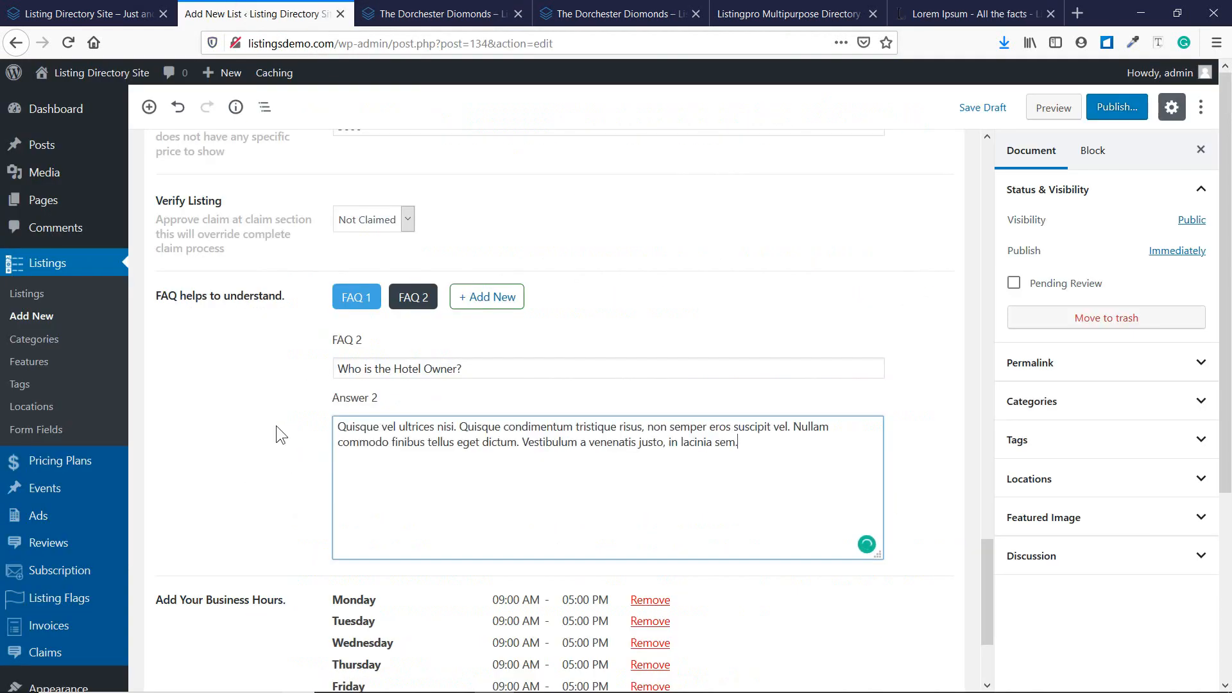
scroll(276, 425, "down", 3)
scroll(411, 242, "up", 3)
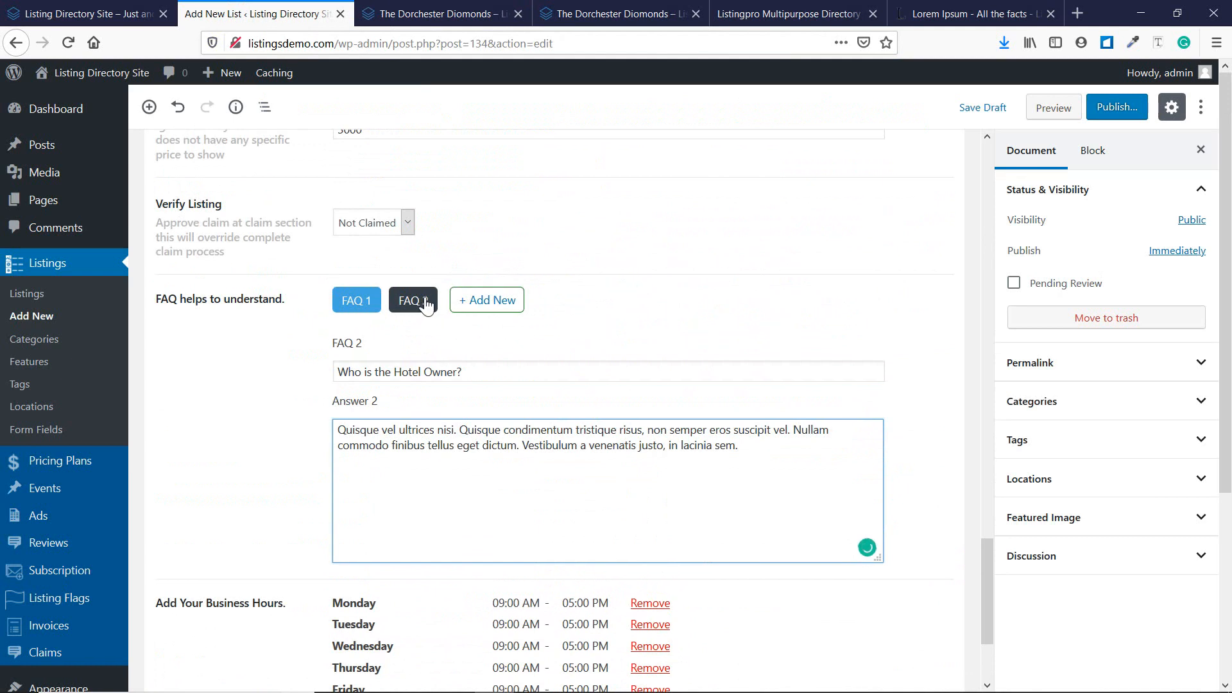
Mark the listing as Claimed in its verification setting.
left_click(263, 325)
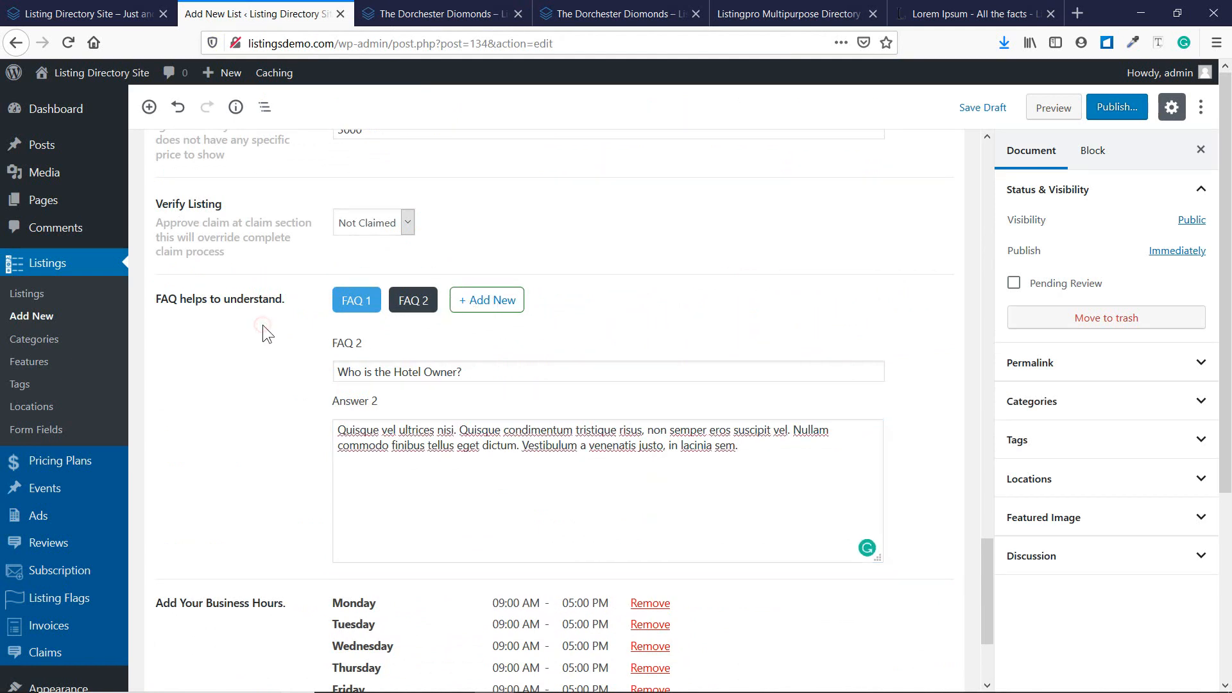
left_click(348, 231)
left_click(365, 260)
Rework business hours: add Saturday 09:00am–05:00pm and Monday open 24 hours.
scroll(283, 309, "down", 3)
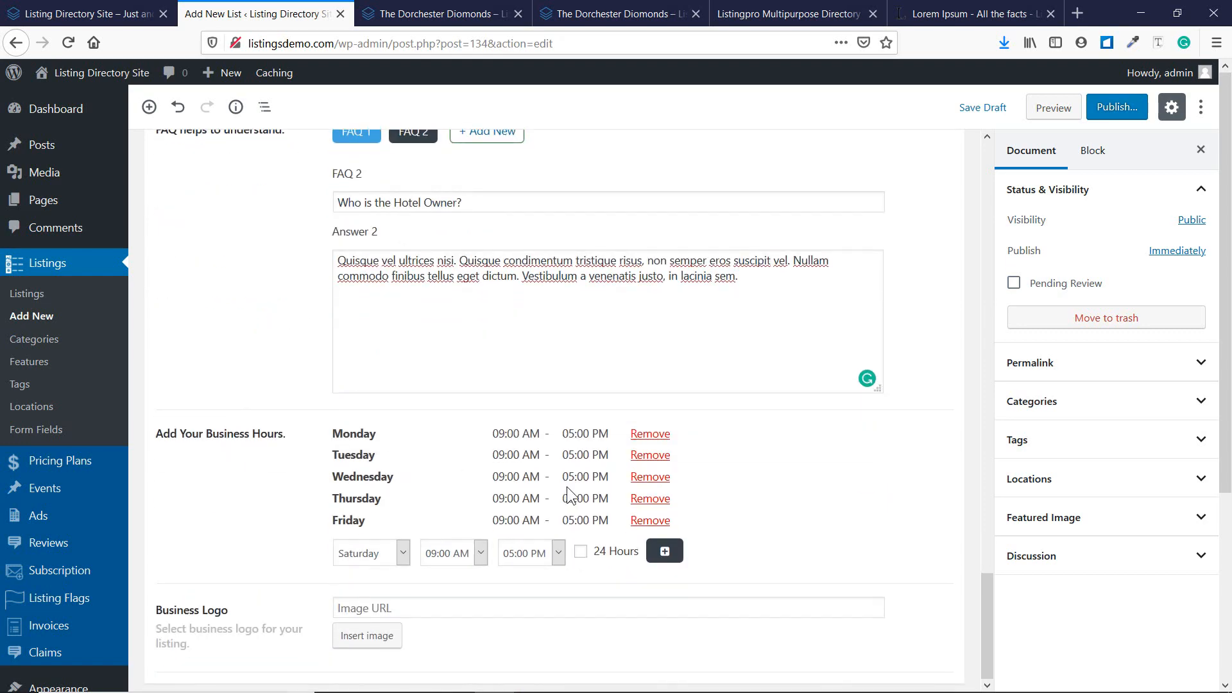
left_click(655, 435)
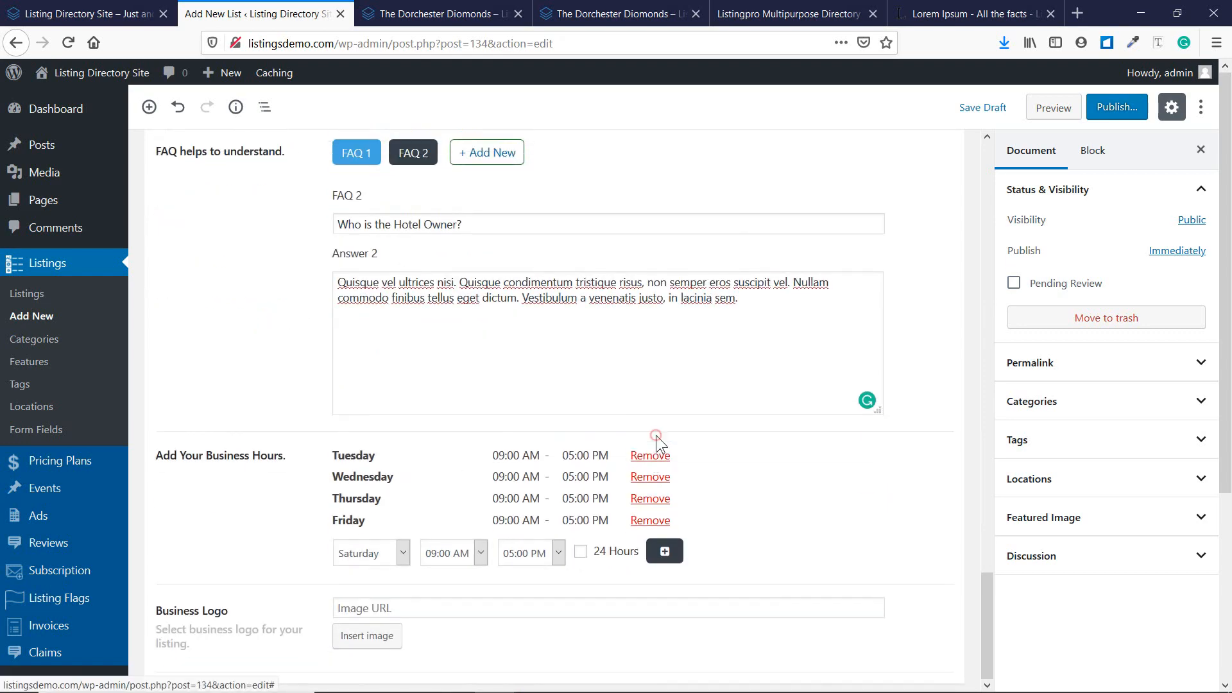
left_click(390, 552)
left_click(390, 553)
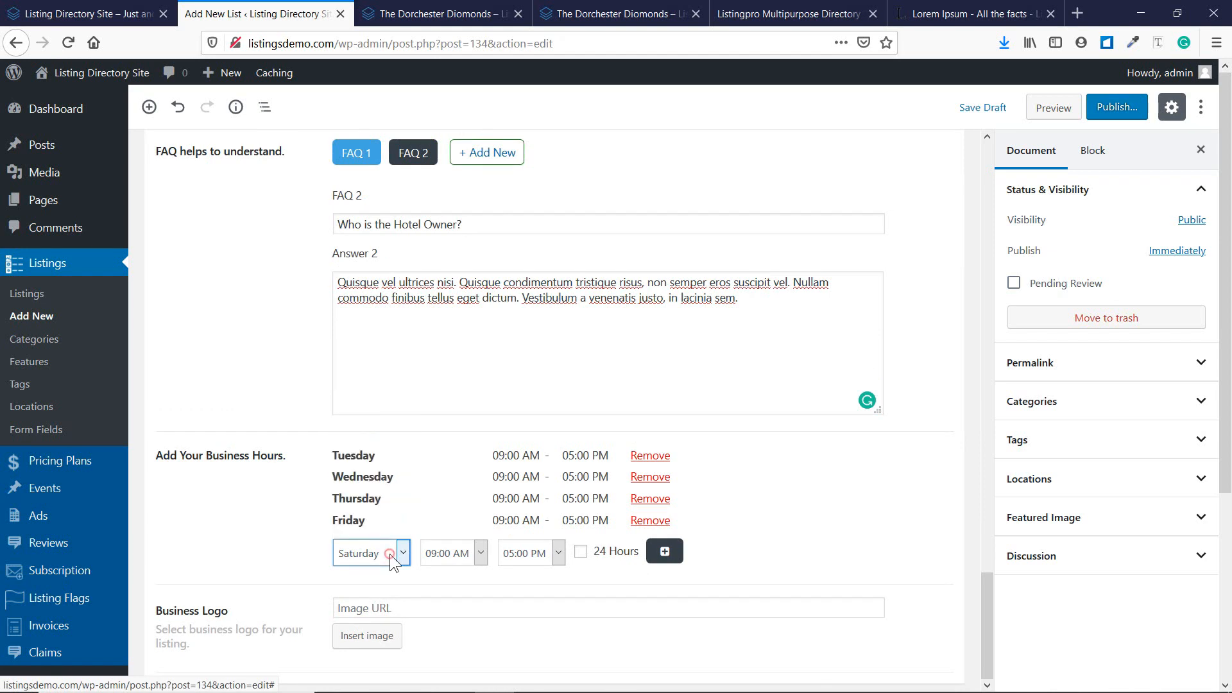
left_click(666, 556)
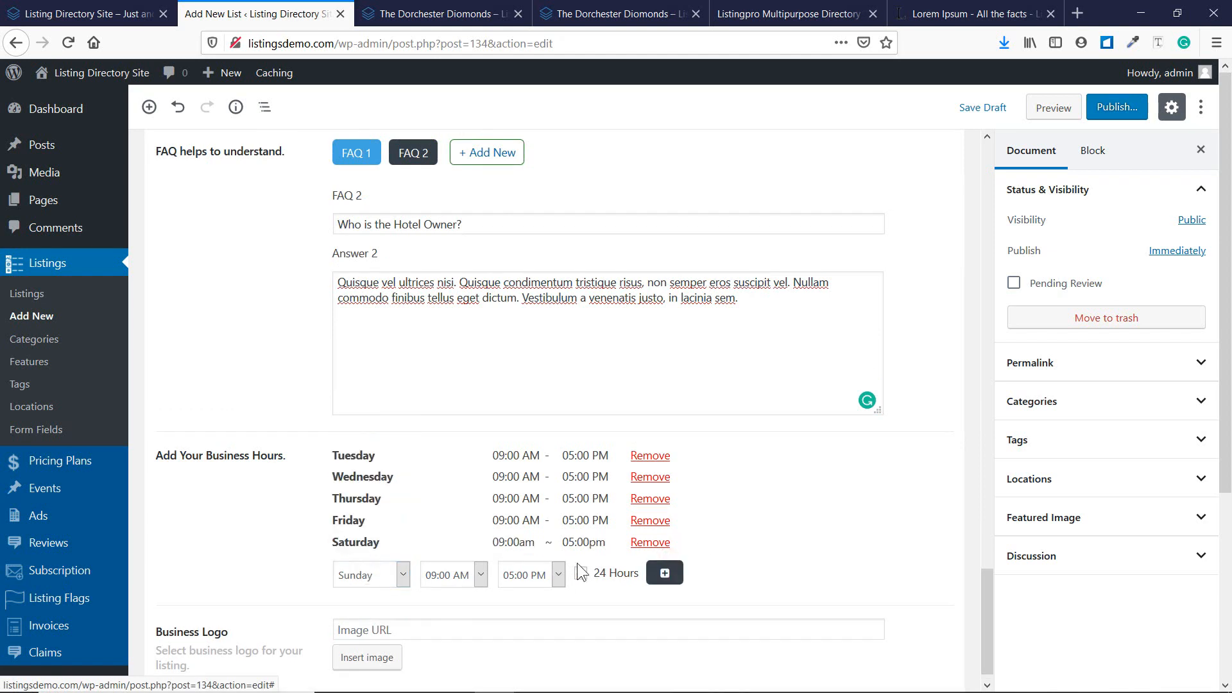
left_click(386, 568)
left_click(394, 439)
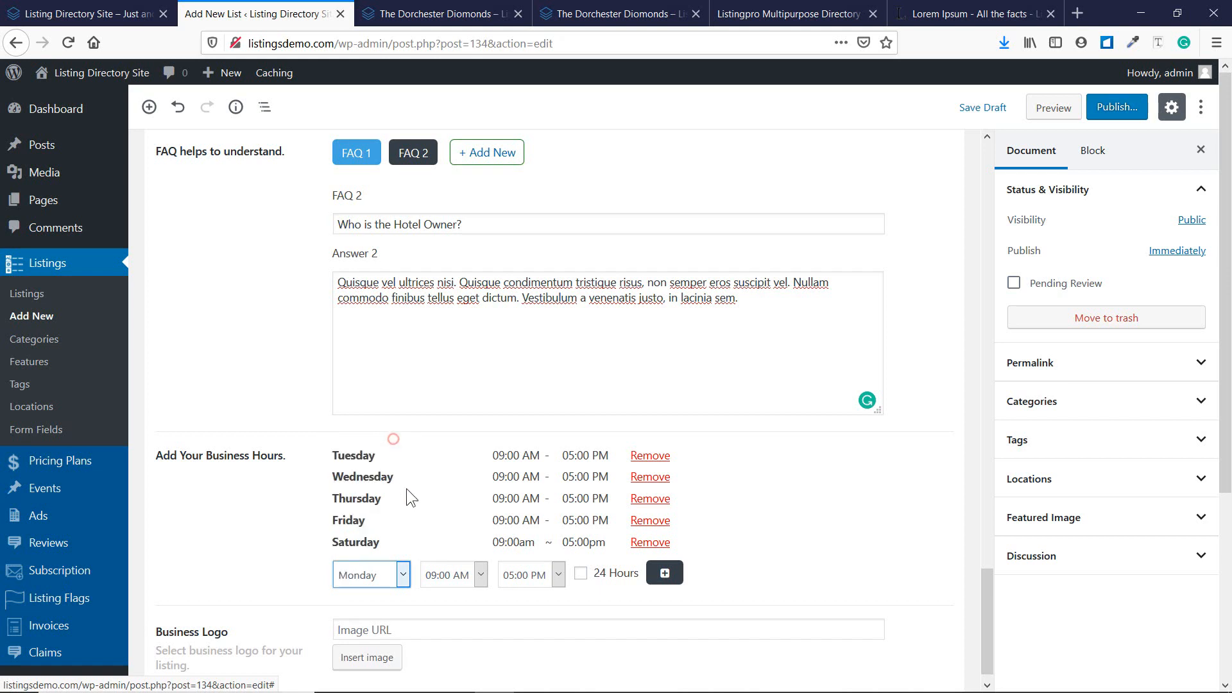
left_click(536, 574)
scroll(522, 534, "down", 4)
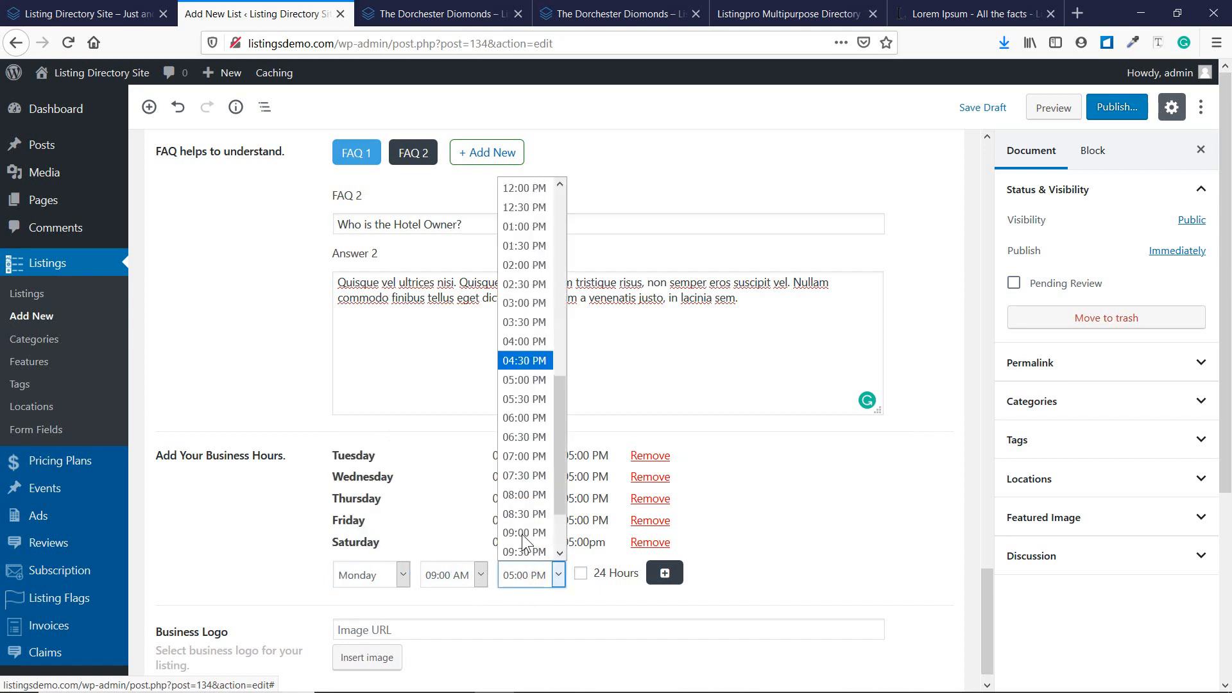
left_click(526, 551)
left_click(603, 573)
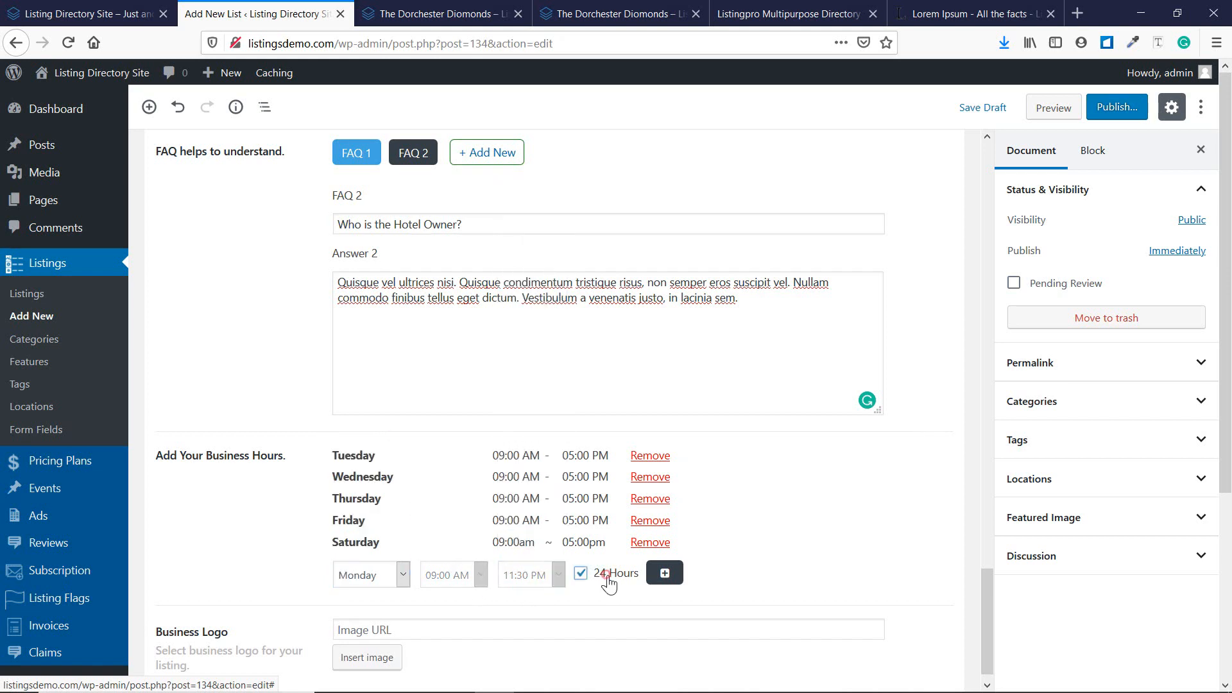
left_click(666, 574)
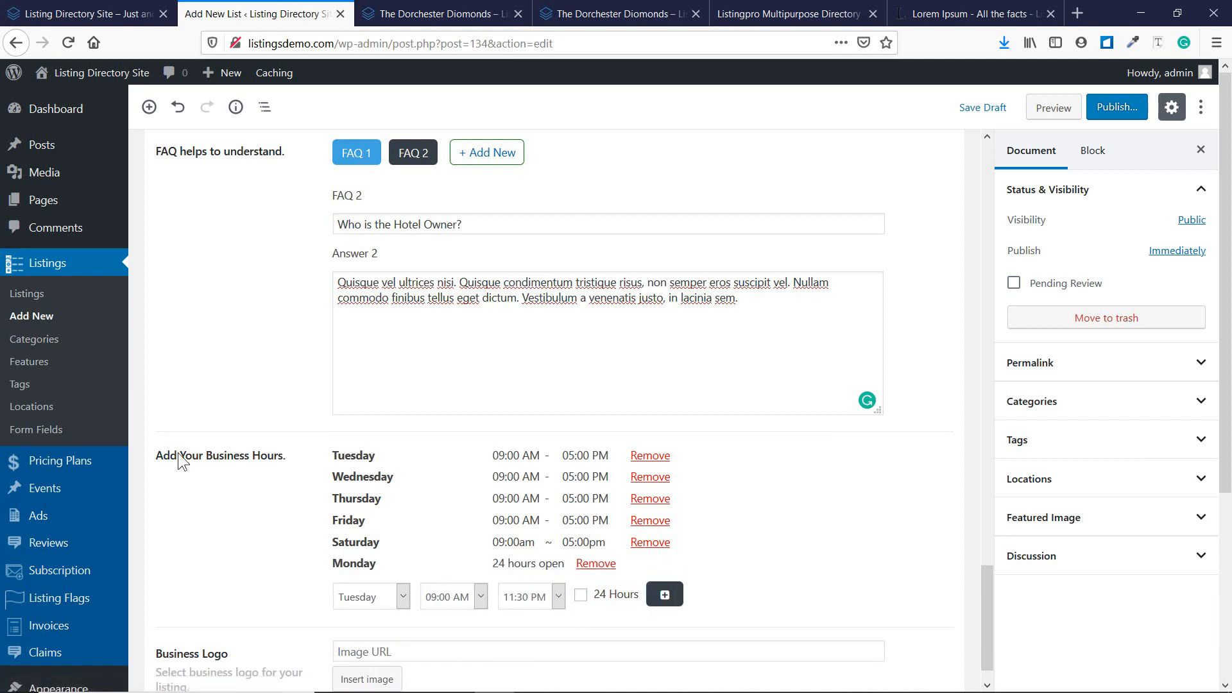
Set the Business Logo to the icons8-teacher-100 icon image.
scroll(292, 483, "down", 1)
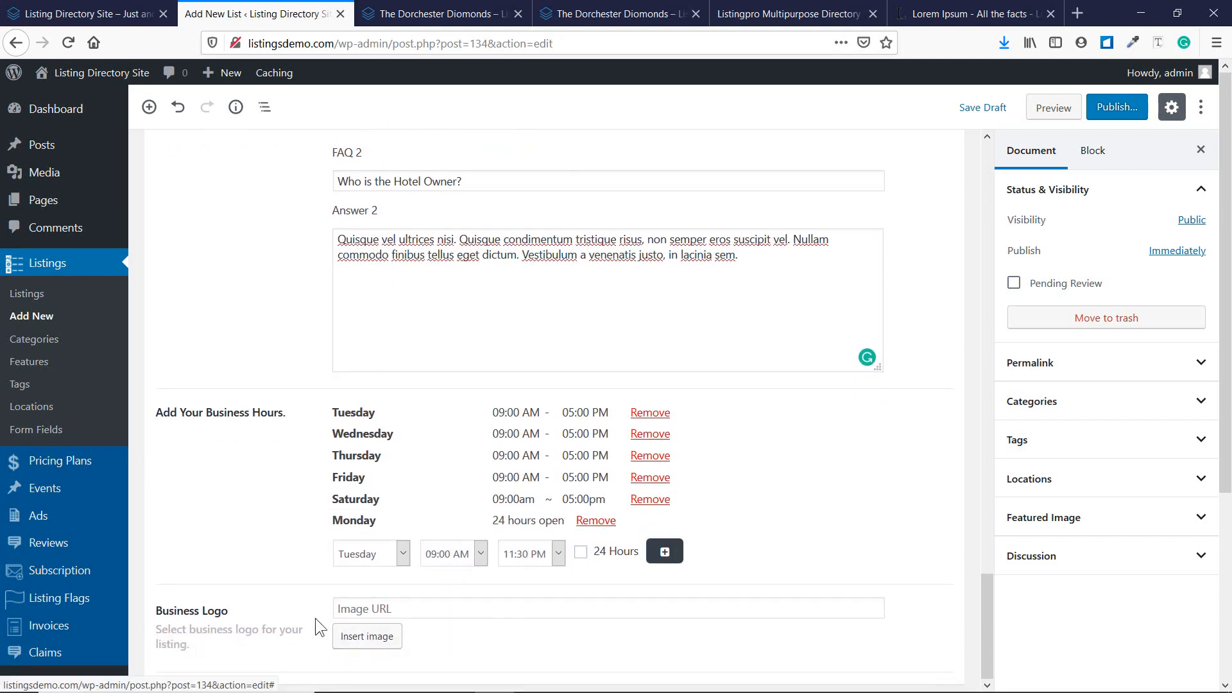
left_click(359, 641)
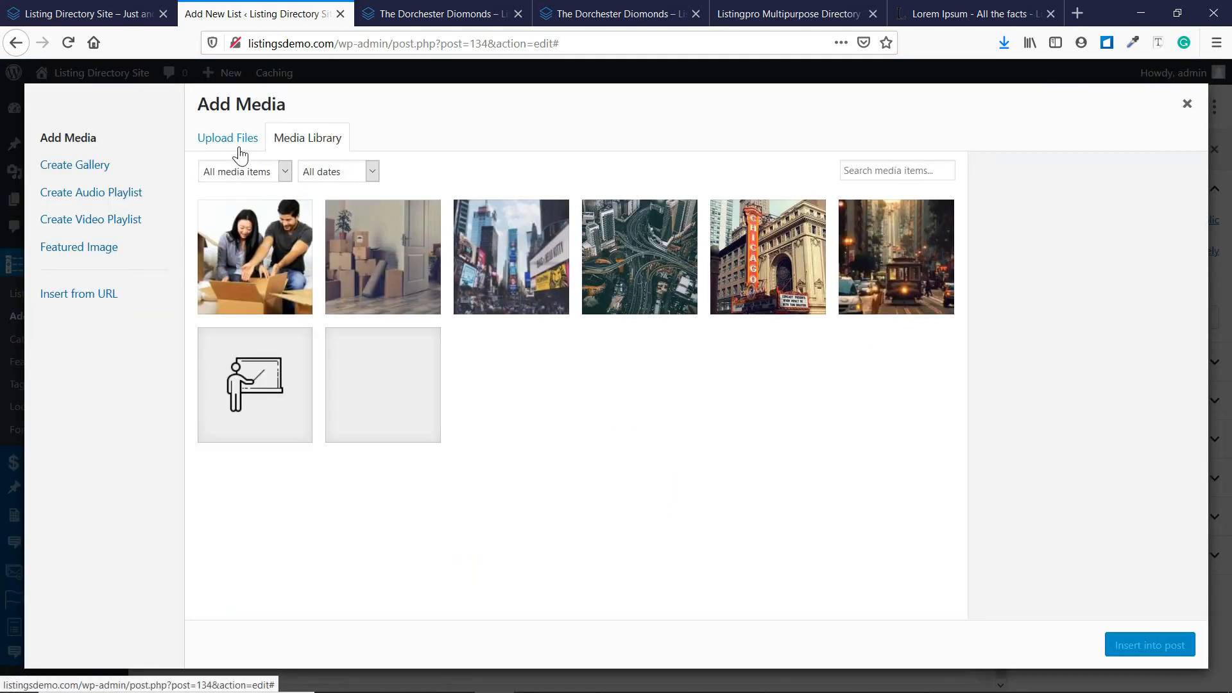
left_click(263, 399)
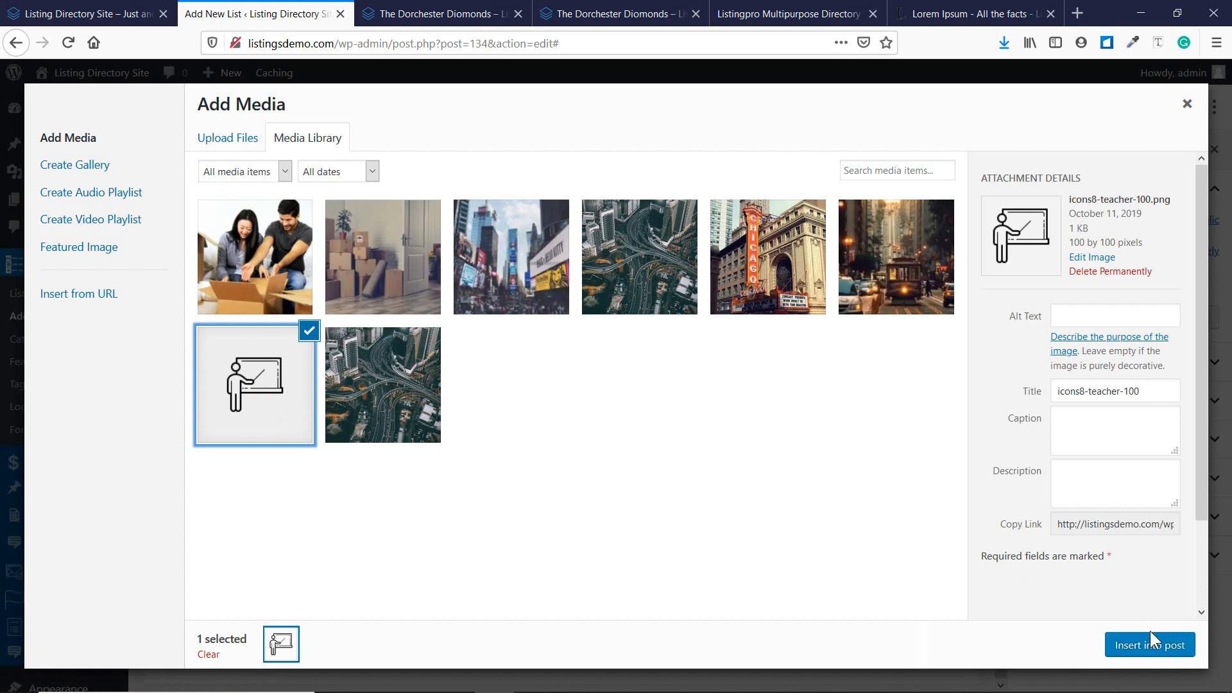
left_click(1151, 645)
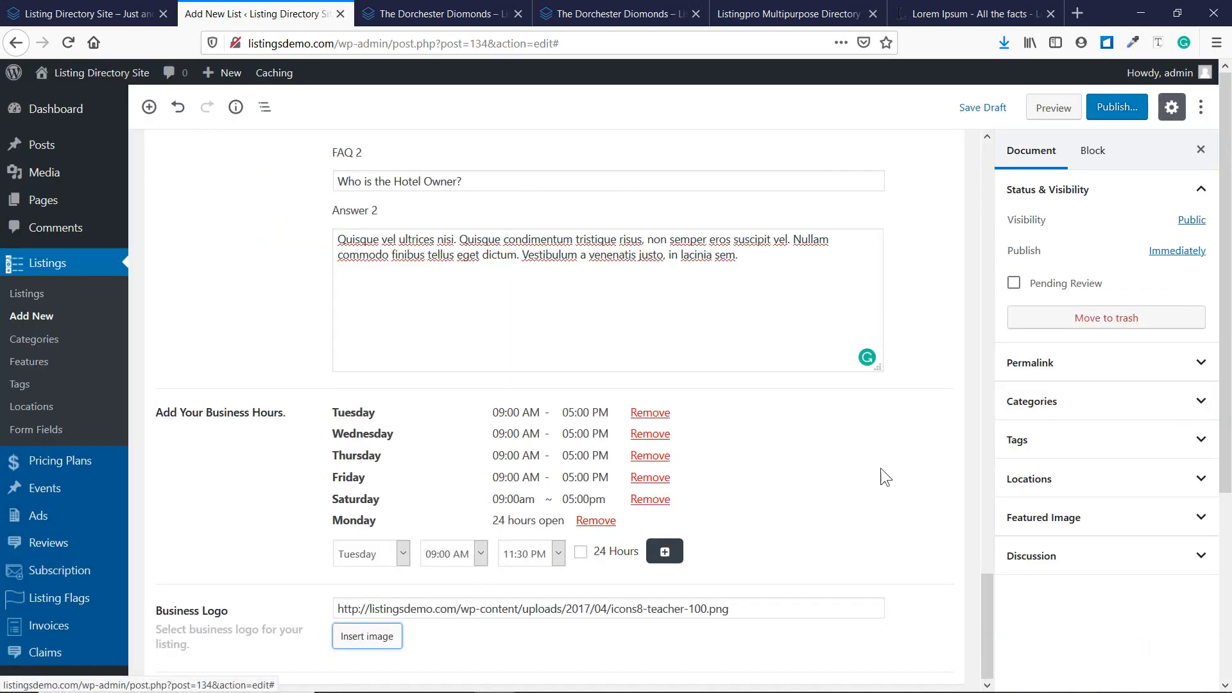
scroll(650, 478, "up", 20)
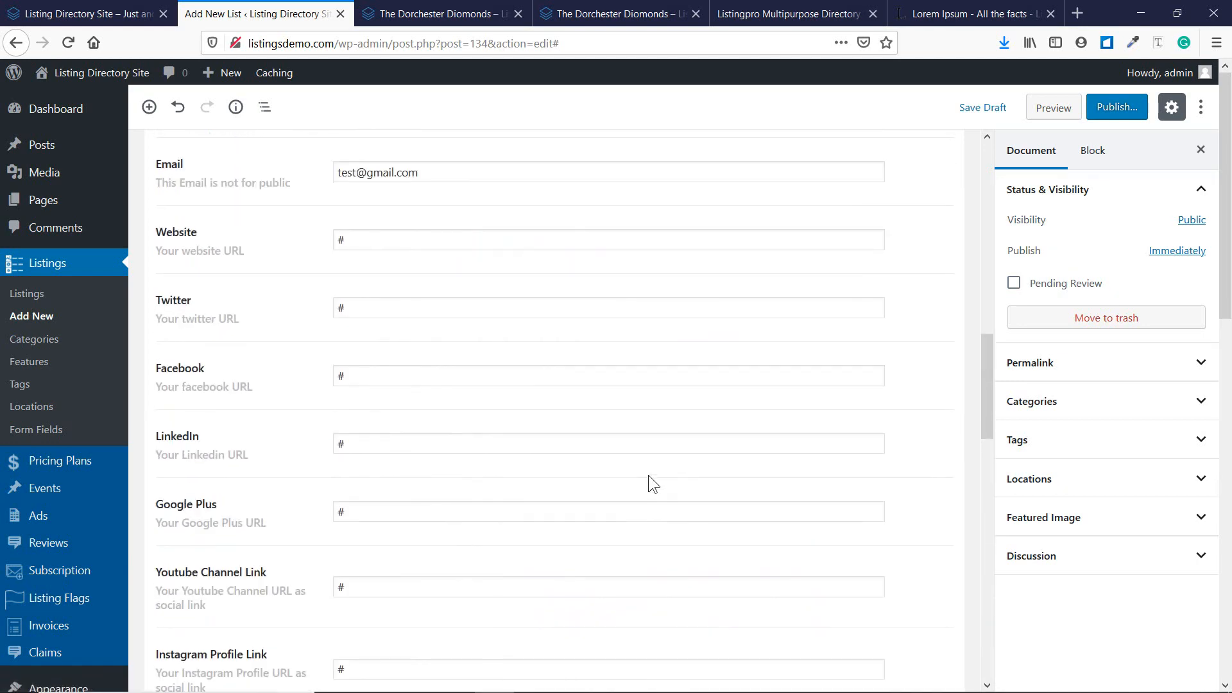
scroll(648, 475, "up", 10)
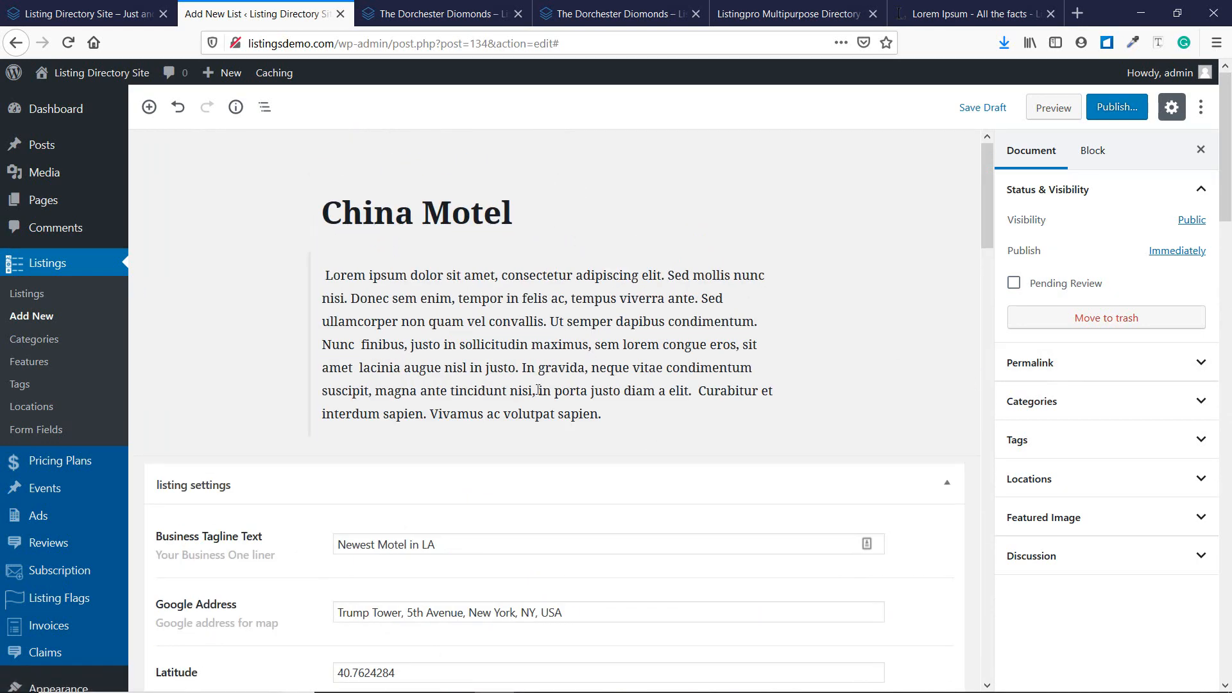
left_click(632, 414)
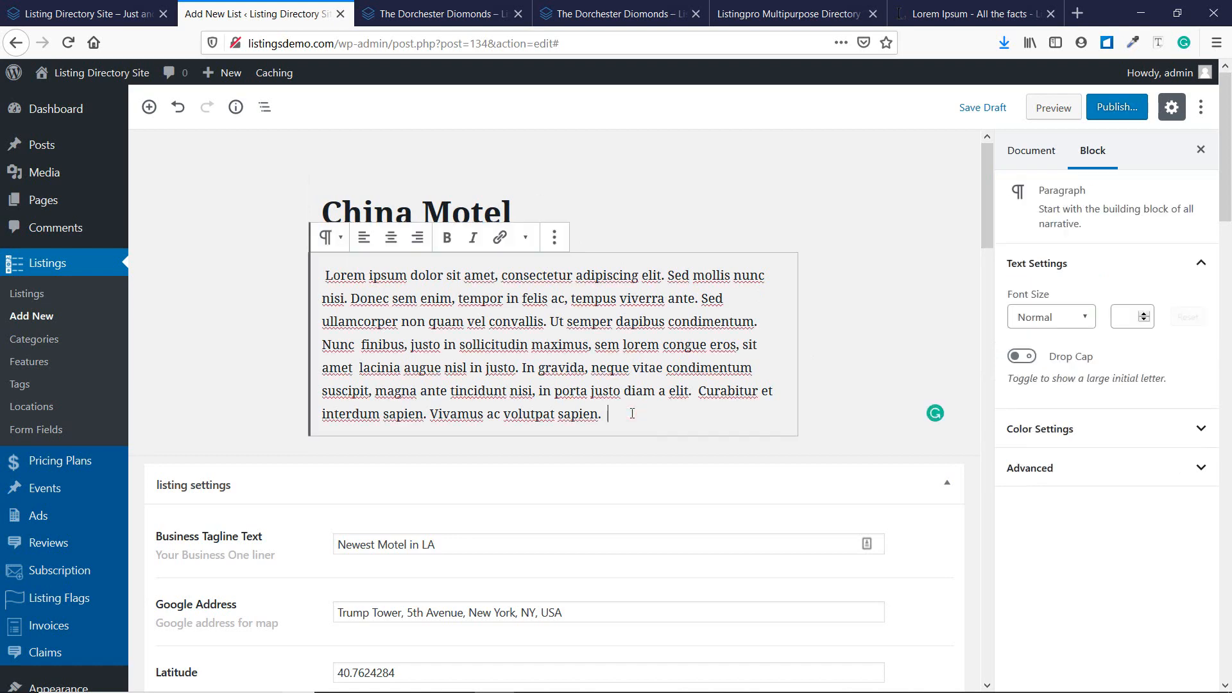
left_click(443, 14)
scroll(398, 283, "down", 3)
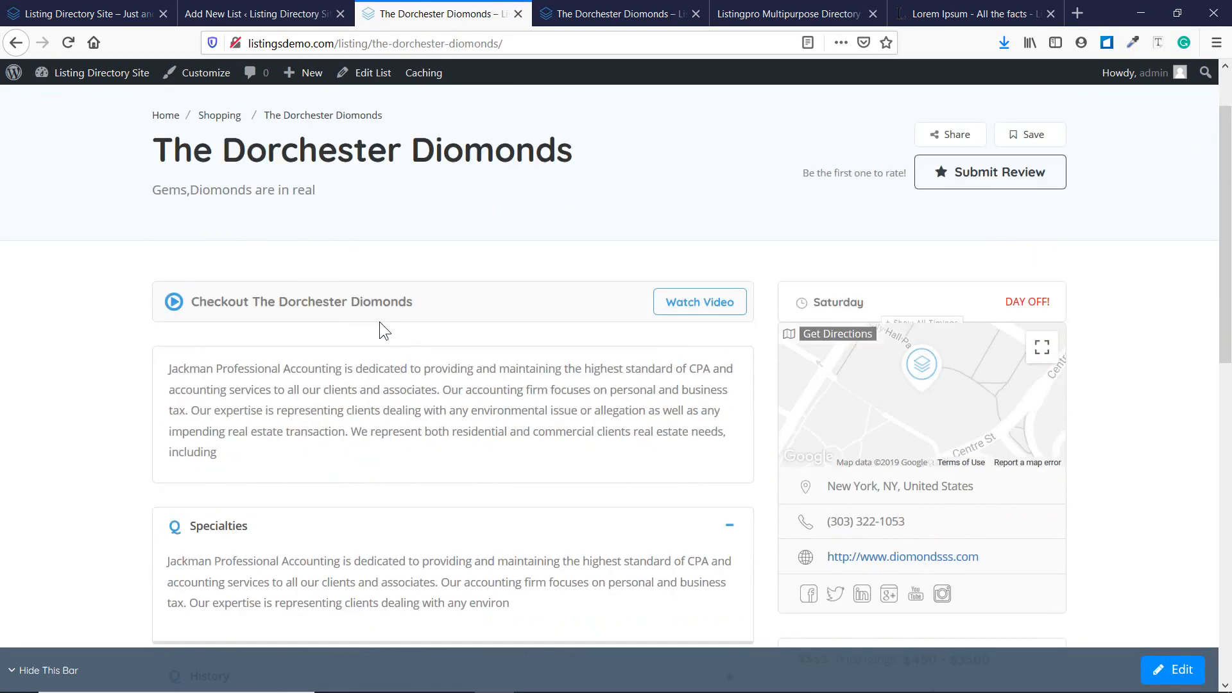
left_click_drag(194, 291, 235, 296)
left_click(301, 11)
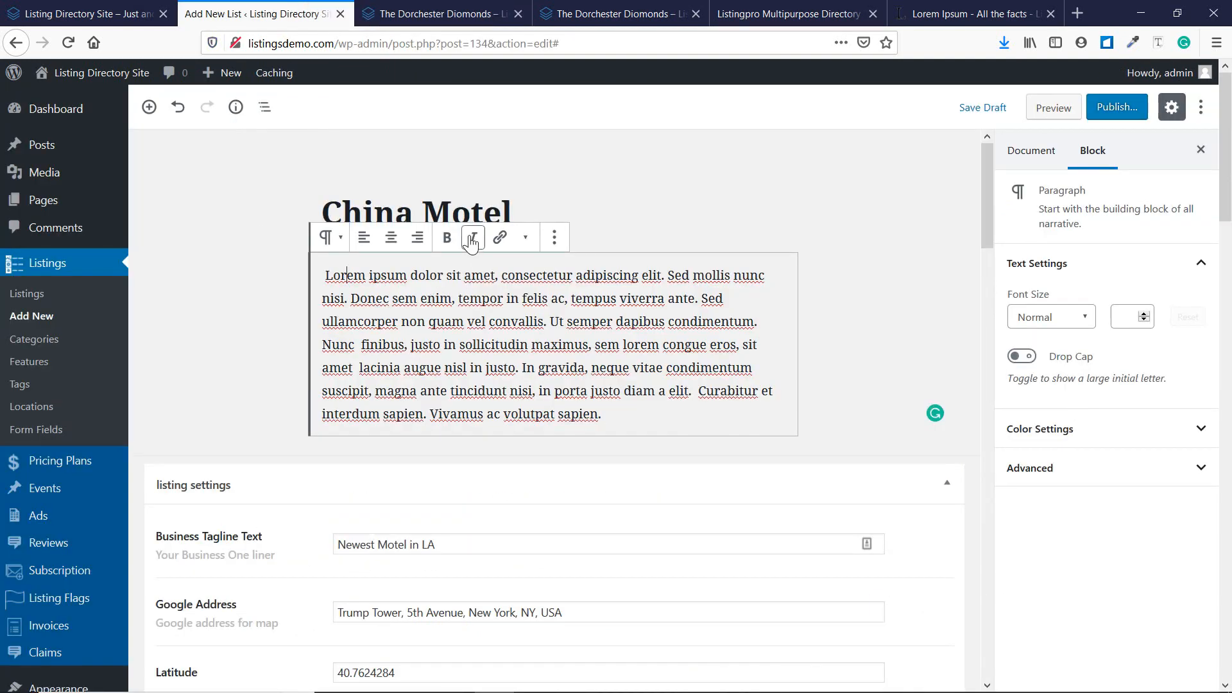
left_click(330, 237)
left_click(630, 331)
key("ctrl+Tab")
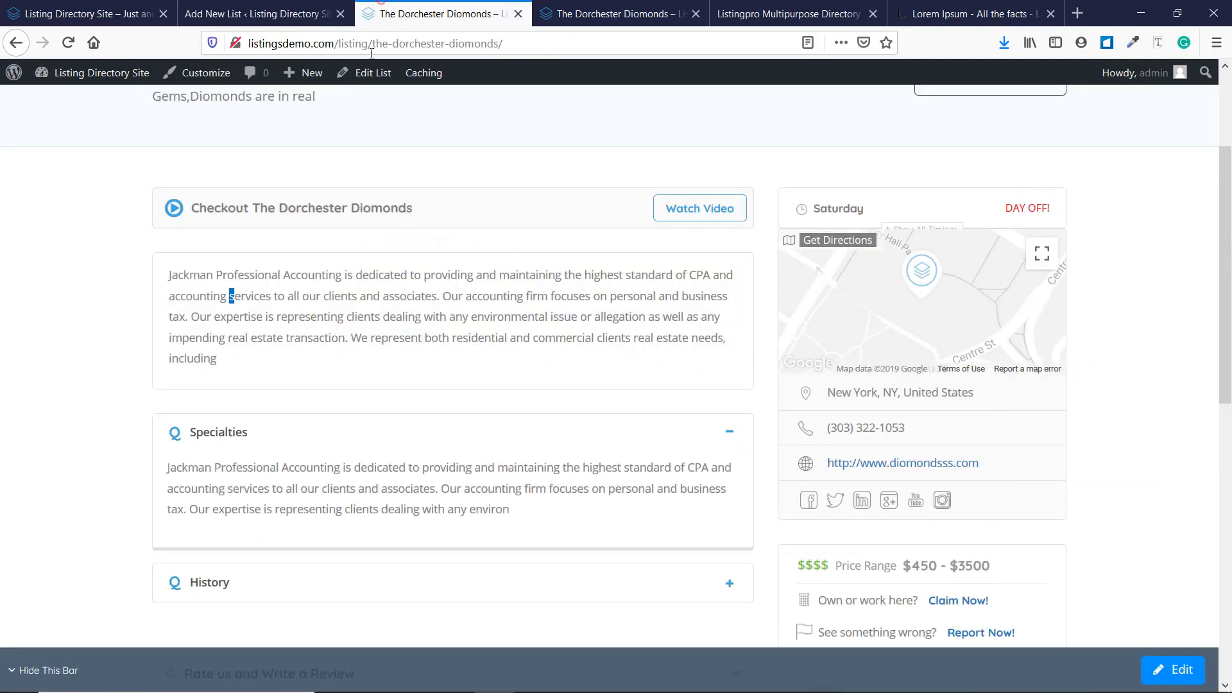
left_click(268, 13)
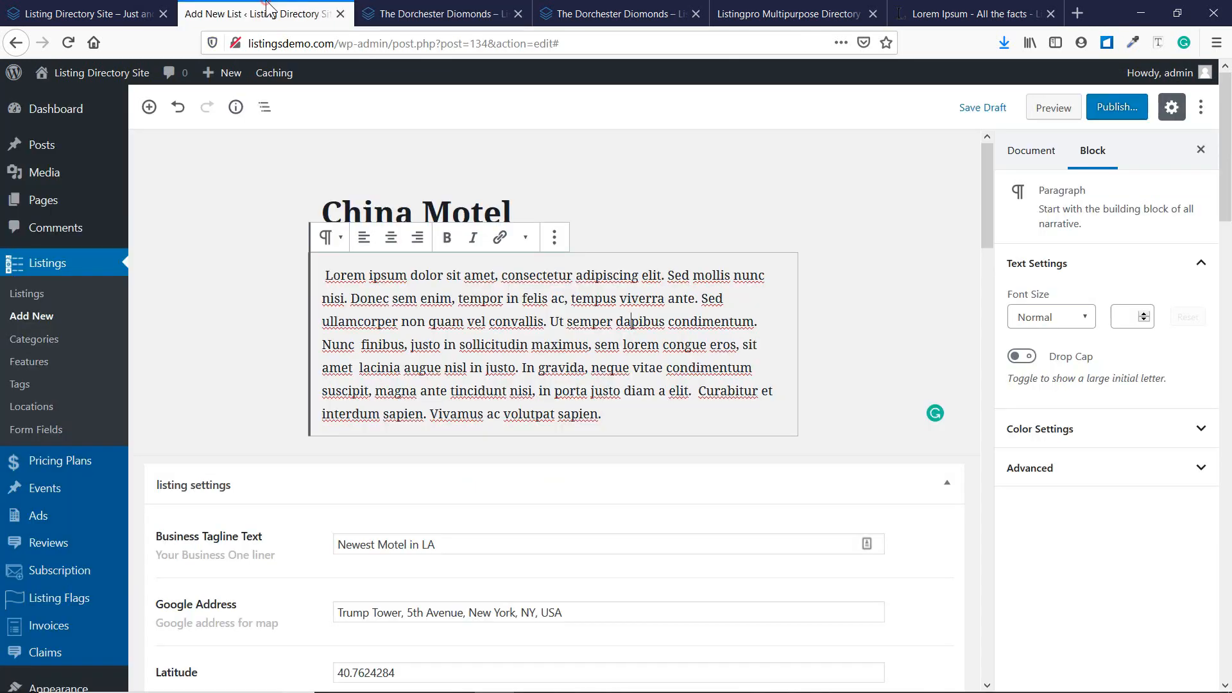
left_click(1041, 154)
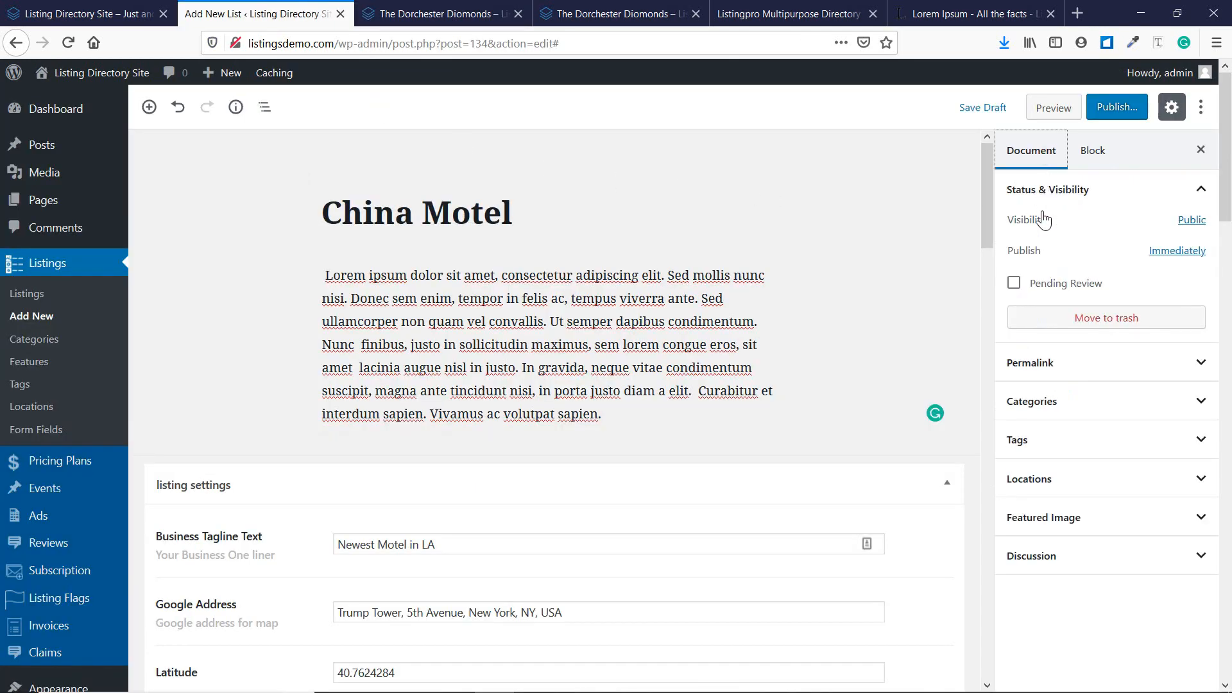
left_click(1066, 364)
left_click(1067, 364)
File the listing under the Hotels category.
left_click(1083, 411)
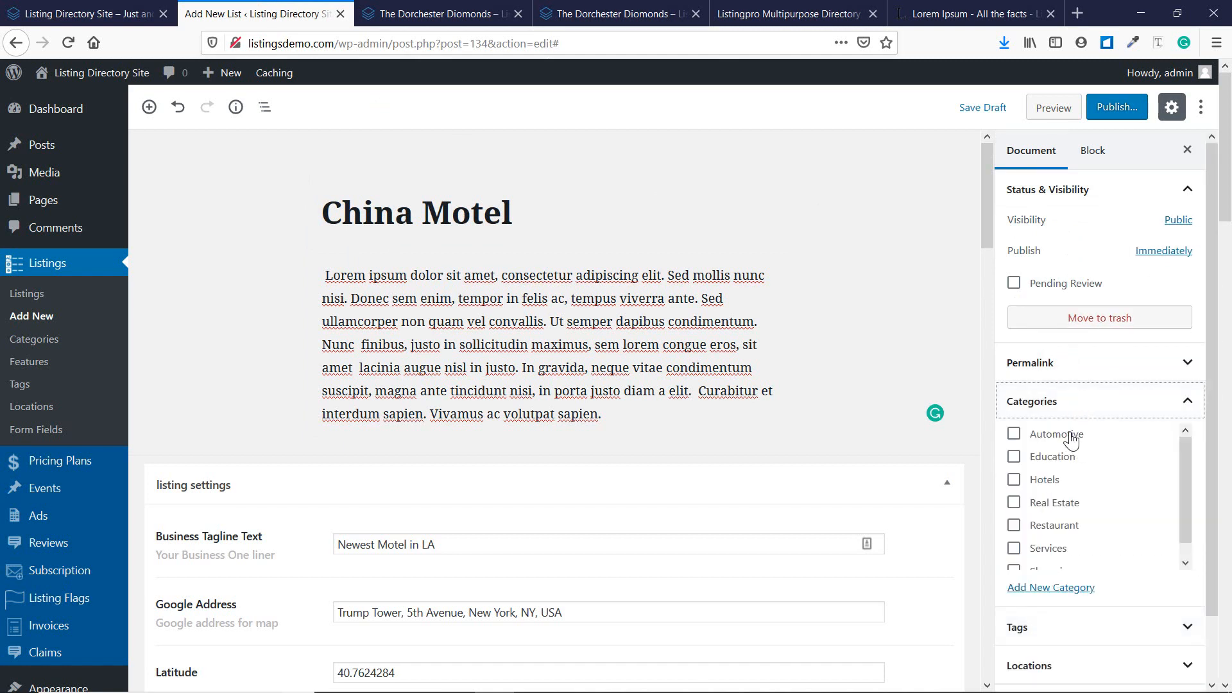
scroll(1083, 454, "down", 1)
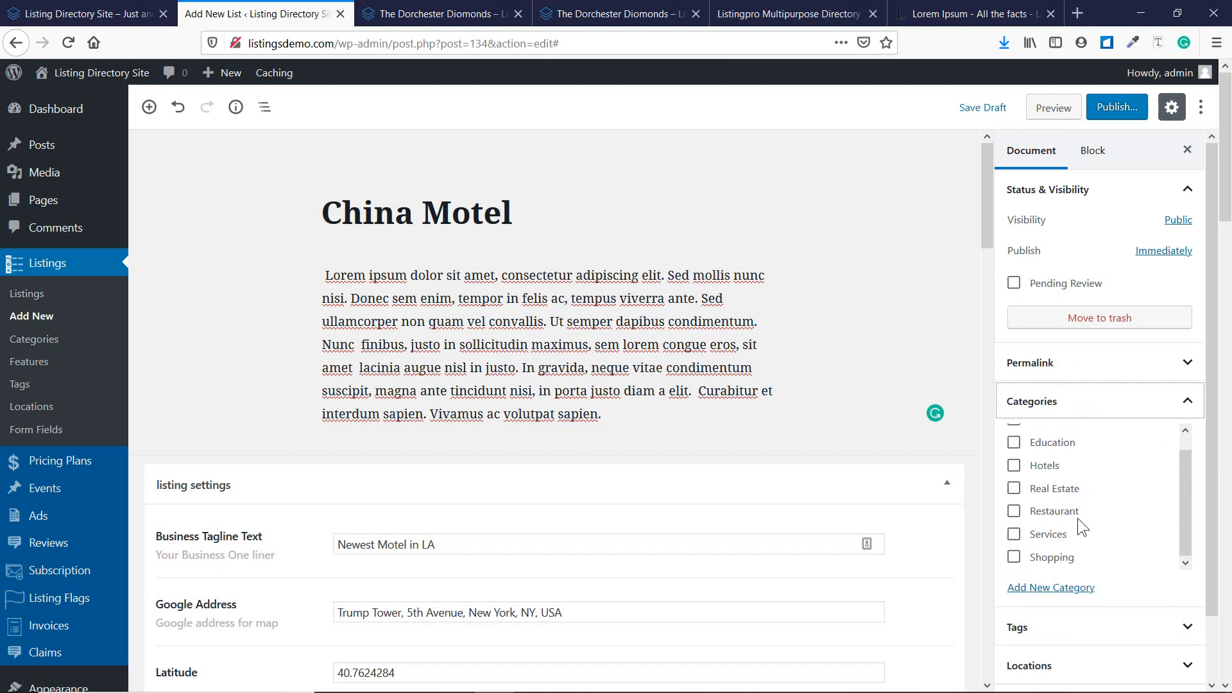
scroll(1078, 518, "up", 1)
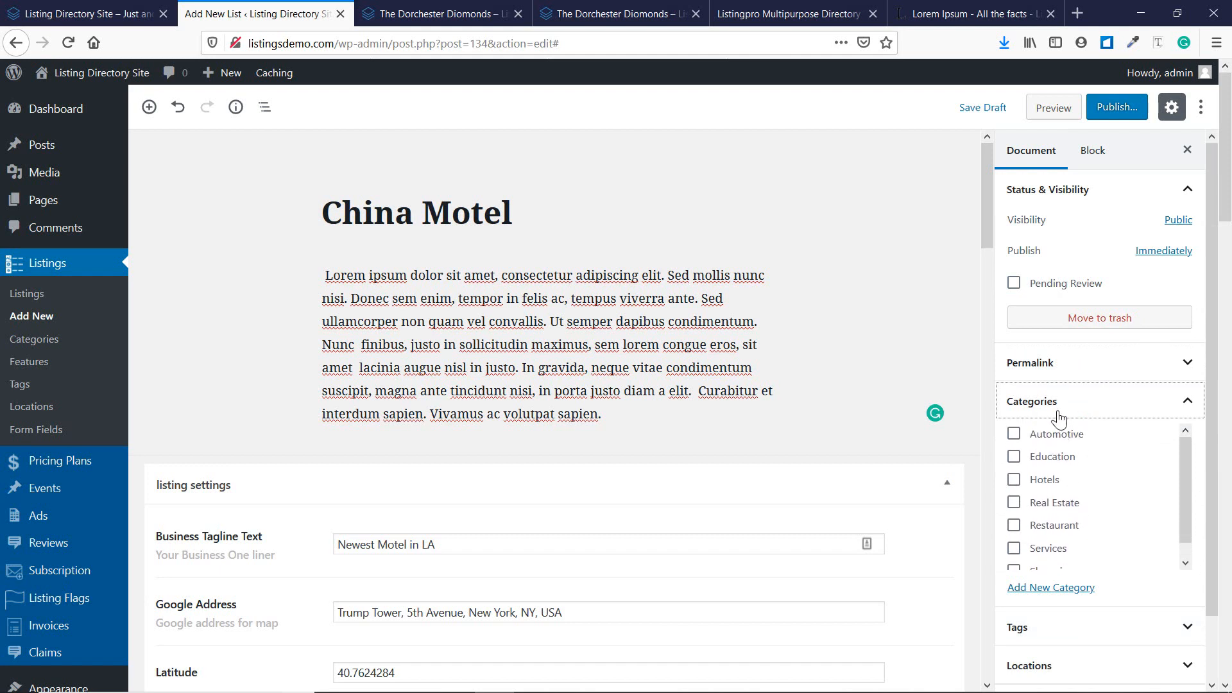
left_click(1044, 480)
left_click(1045, 404)
Add the tag china to the listing.
left_click(1058, 442)
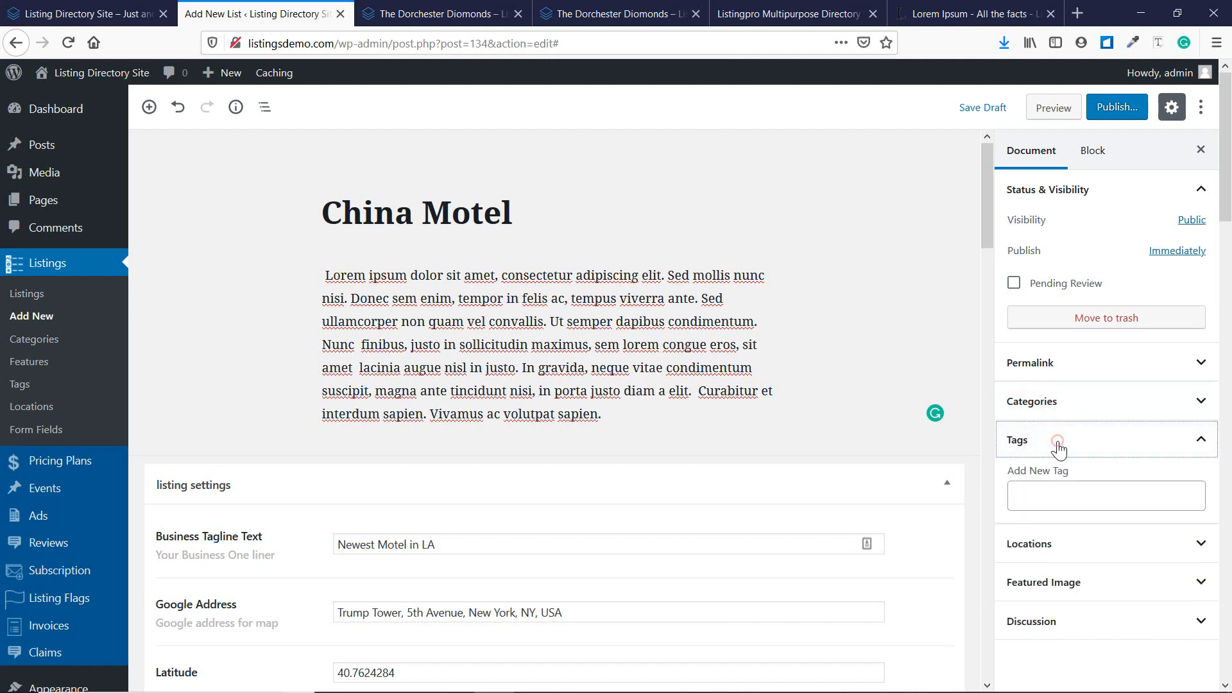
left_click(1063, 492)
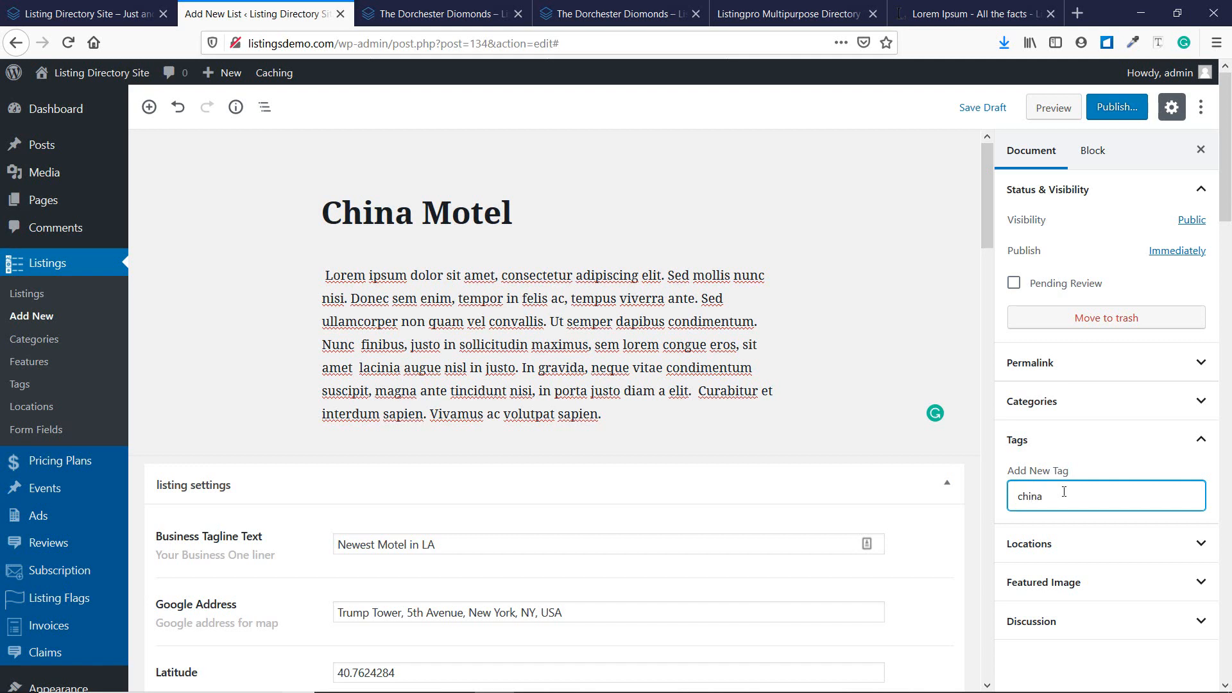
key("Return")
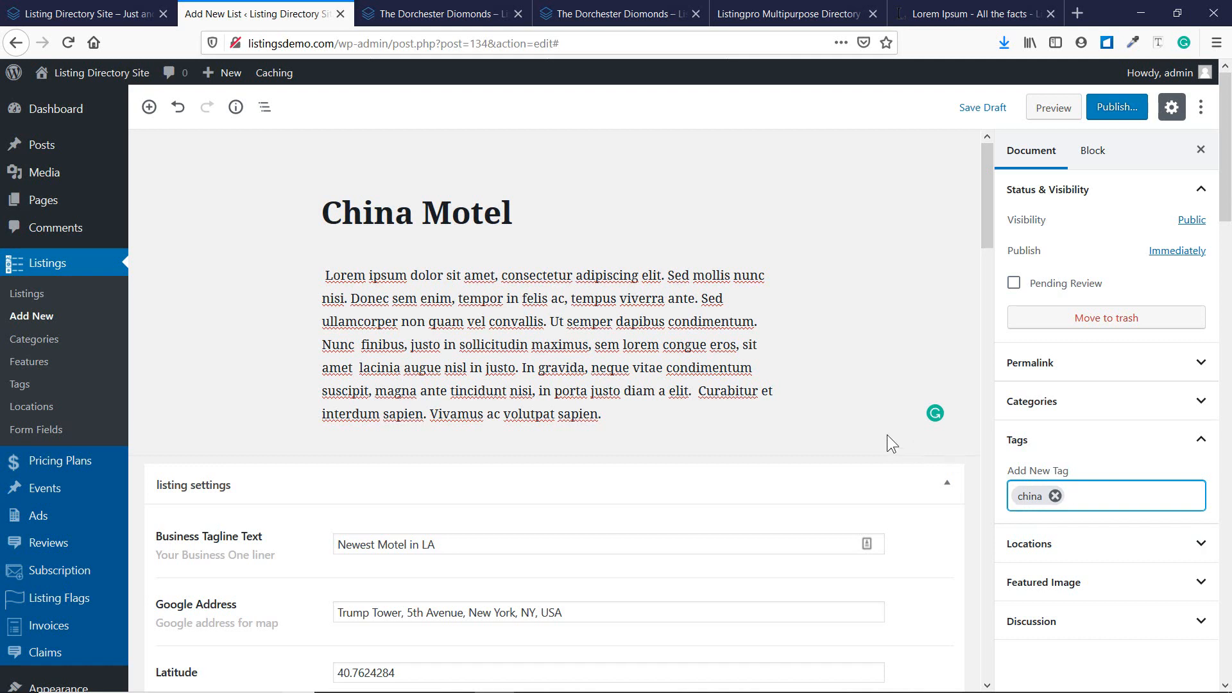
Tick Los Angeles under the listing's Locations.
scroll(887, 434, "down", 2)
left_click(1035, 543)
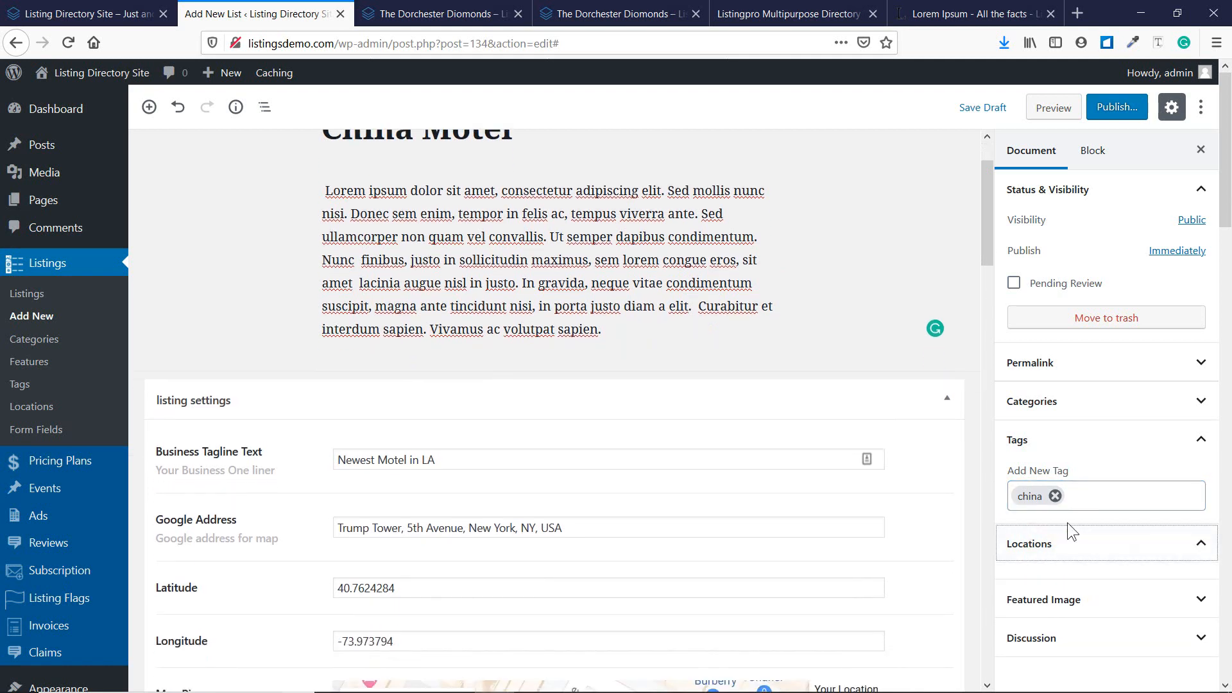
scroll(1068, 522, "down", 1)
scroll(1153, 463, "down", 3)
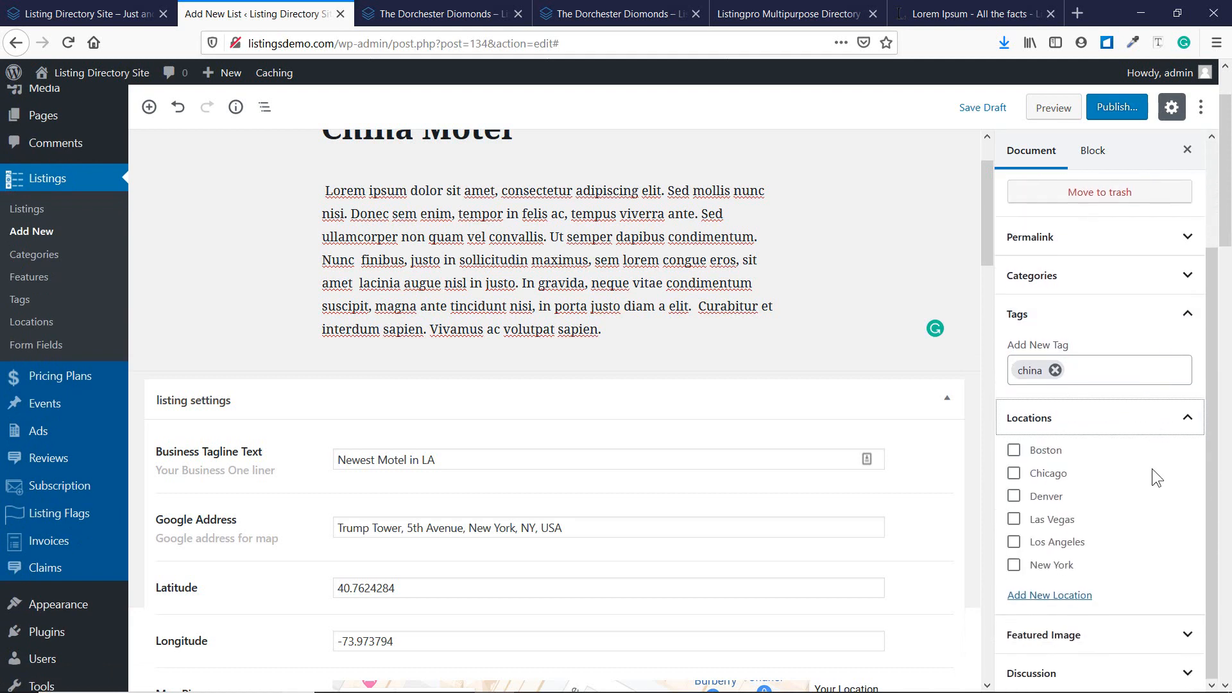
left_click(1050, 542)
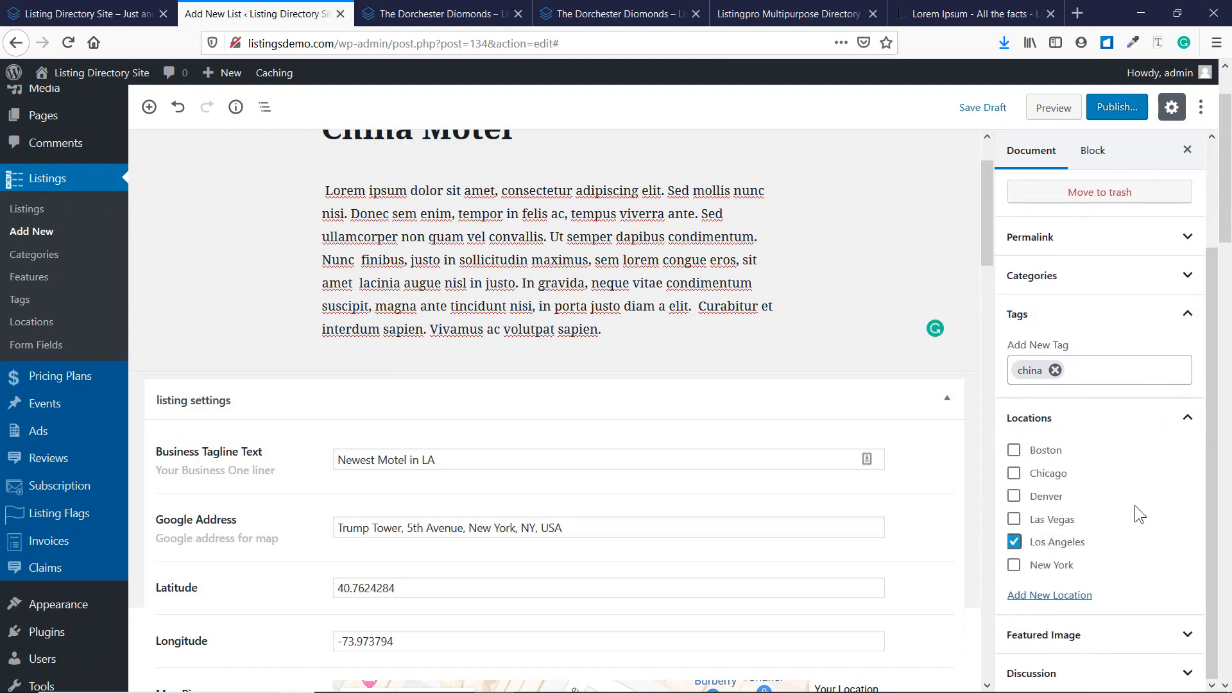
Set the stacked cardboard boxes photo as the listing's featured image.
scroll(1135, 505, "down", 3)
left_click(1110, 638)
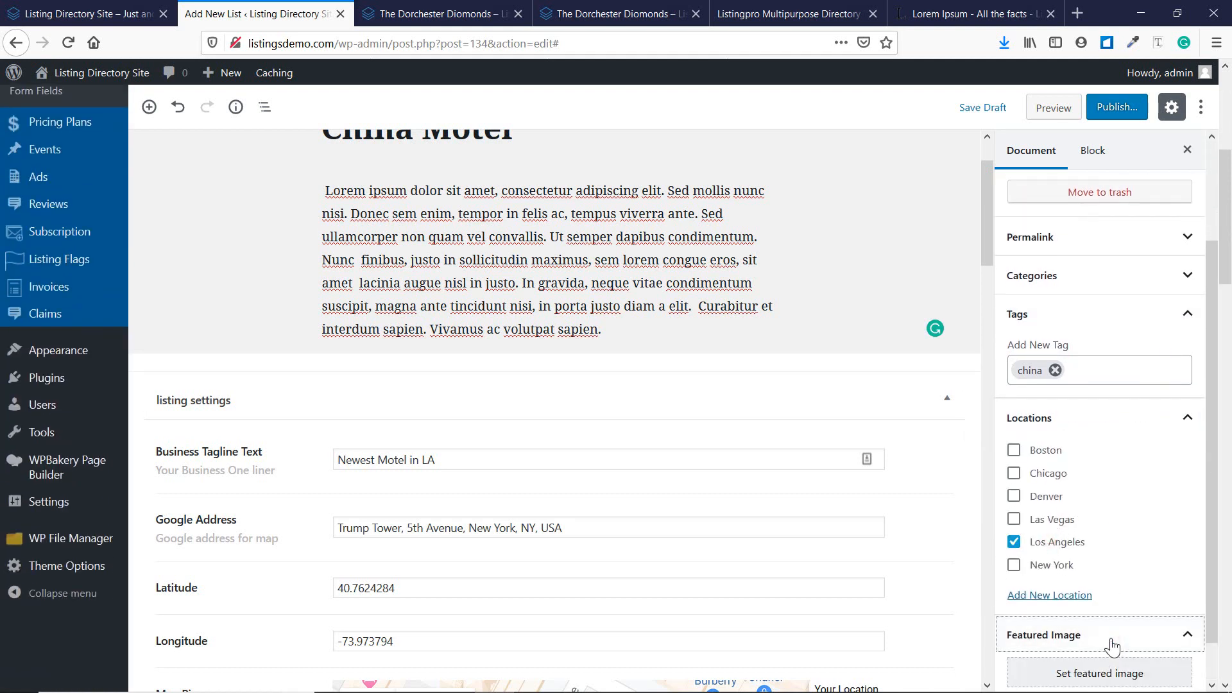
scroll(1112, 647, "down", 3)
left_click_drag(1212, 307, 1210, 368)
left_click(1121, 626)
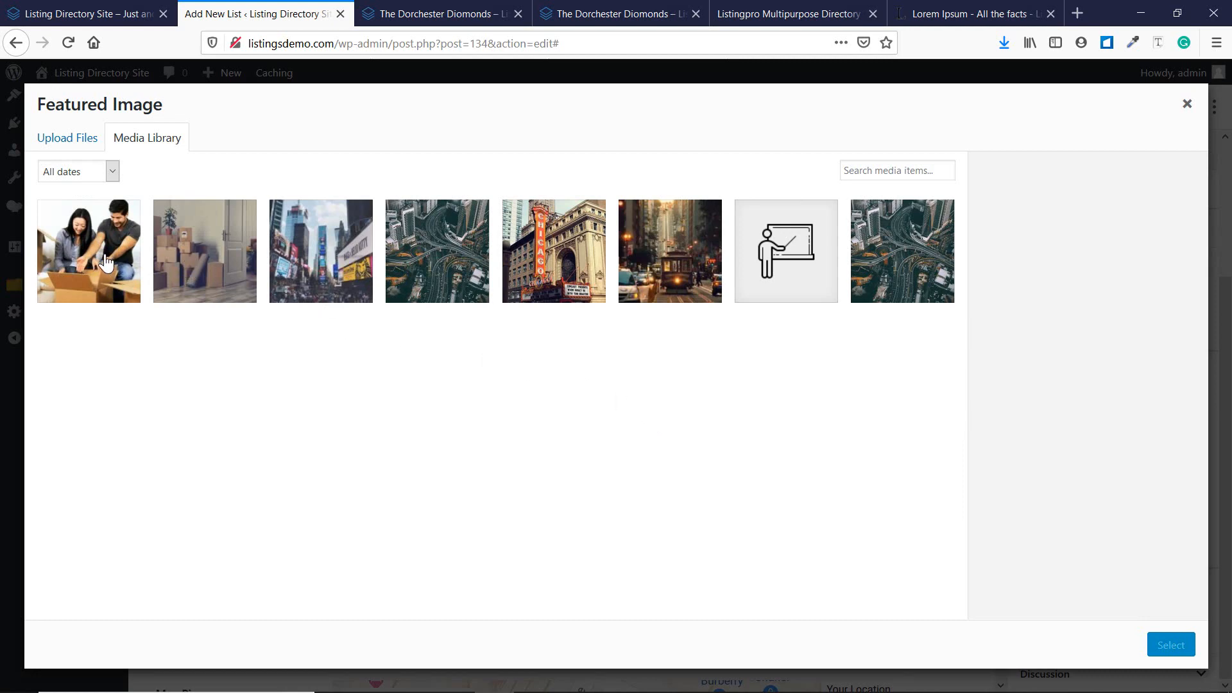
left_click(187, 256)
left_click(1166, 645)
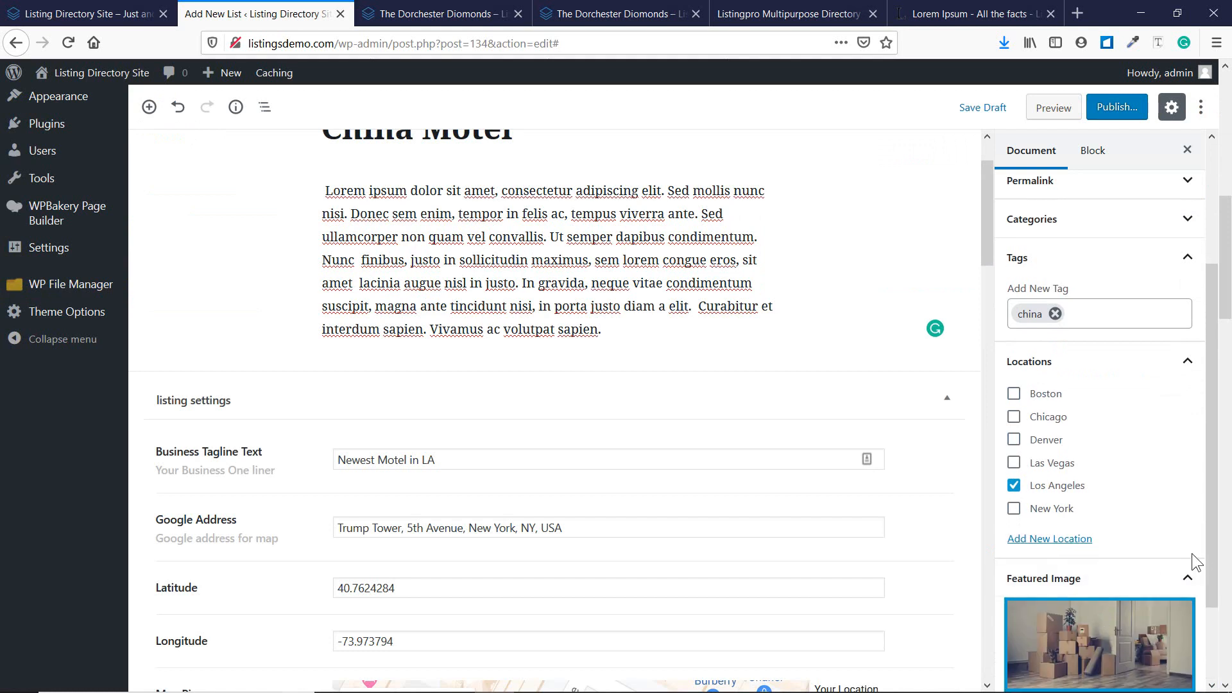
left_click_drag(1213, 560, 1204, 648)
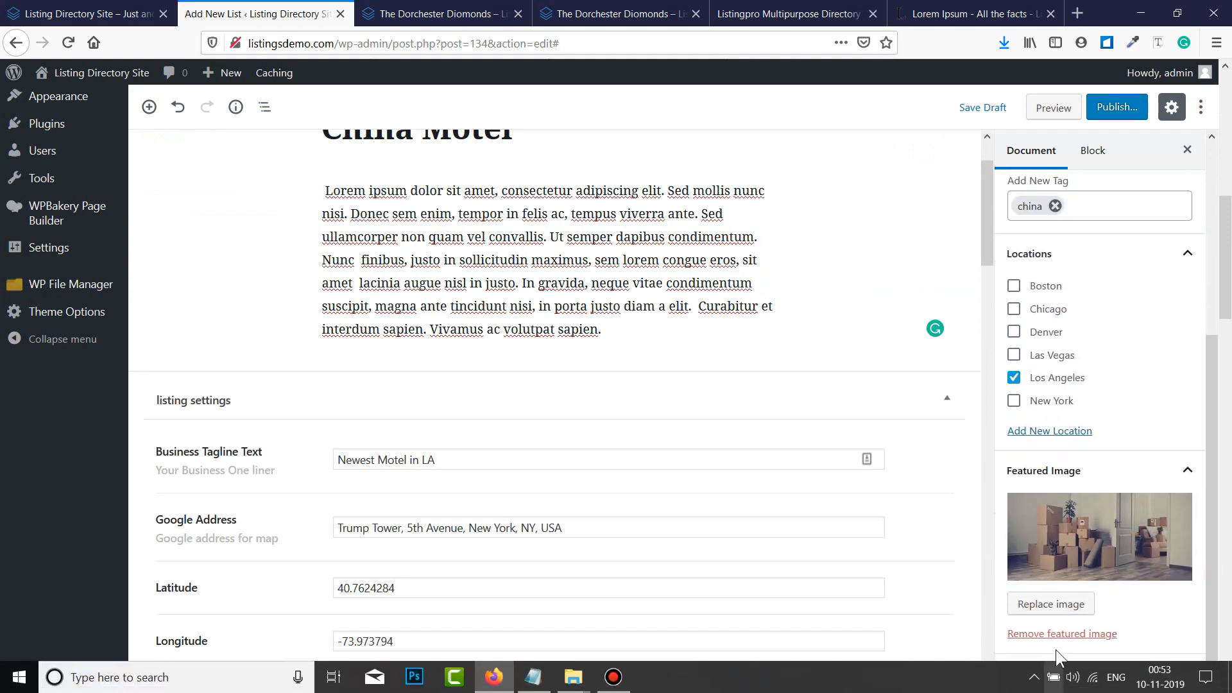
left_click(1072, 674)
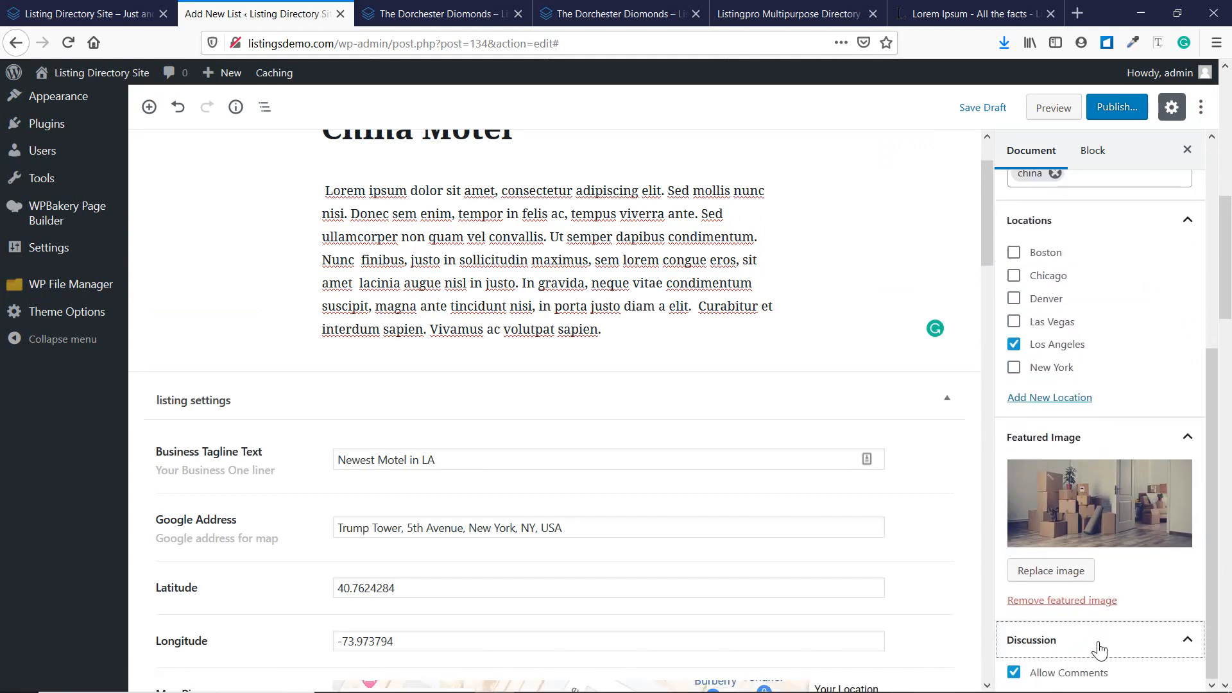
Look over the Dorchester Diamonds listing page and its rating and review form.
left_click(426, 13)
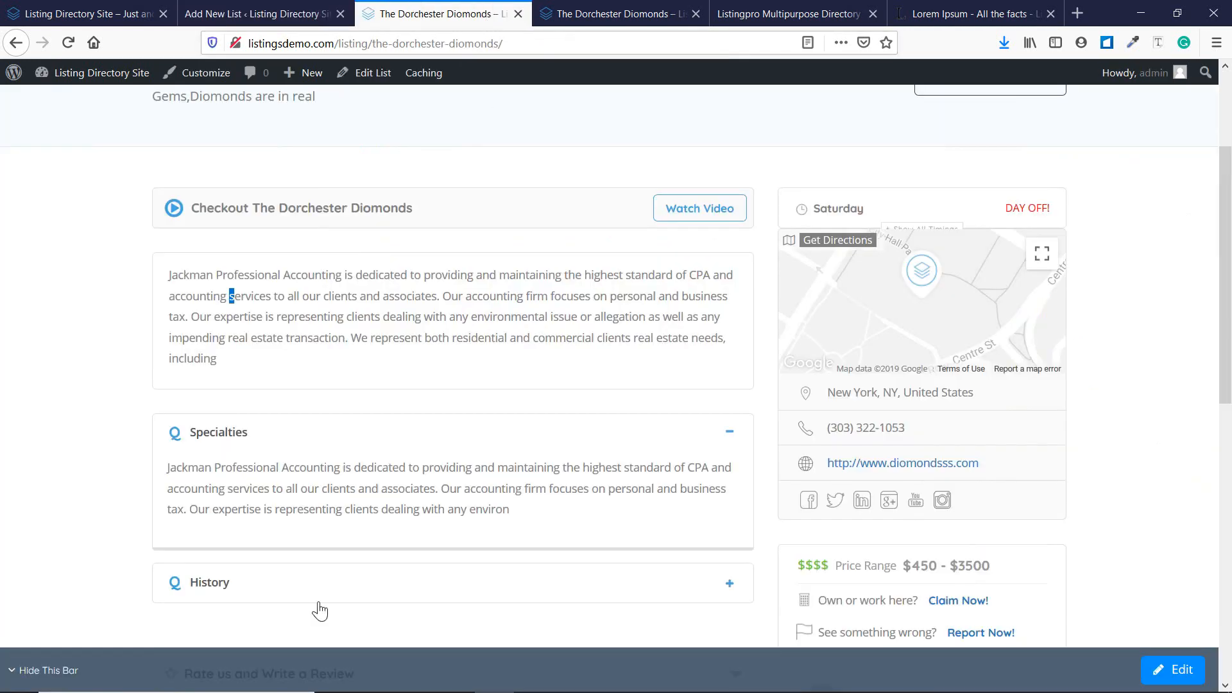
scroll(380, 267, "down", 8)
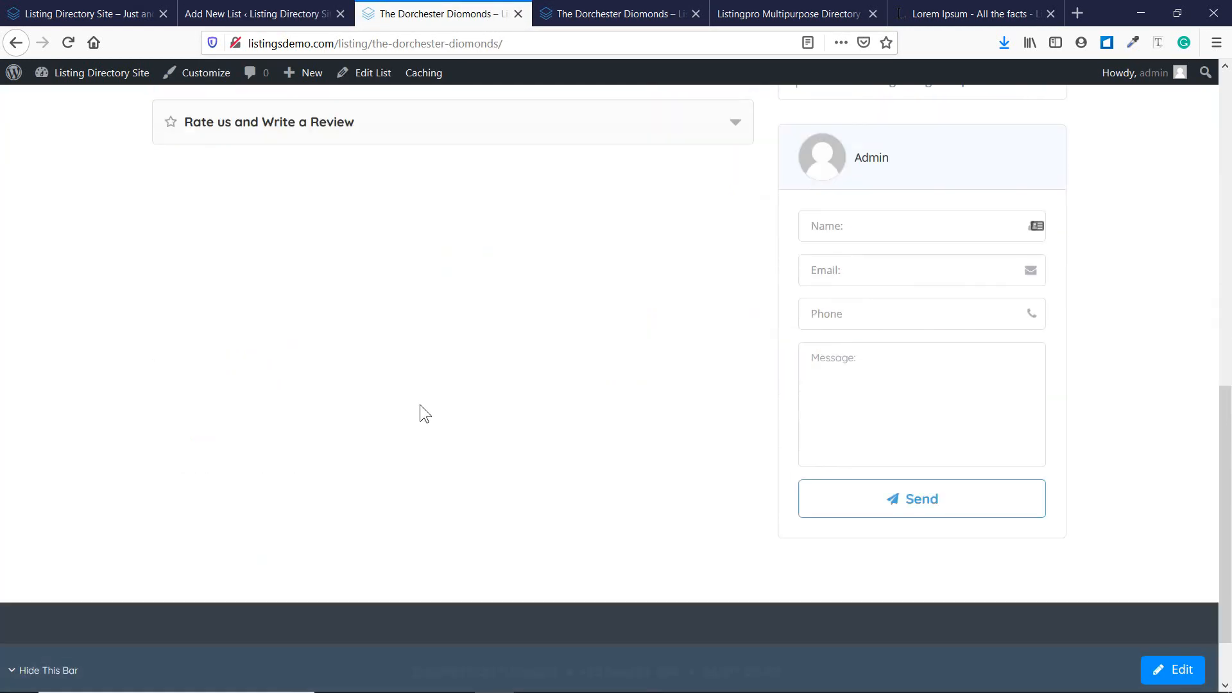
scroll(420, 413, "up", 5)
left_click(299, 471)
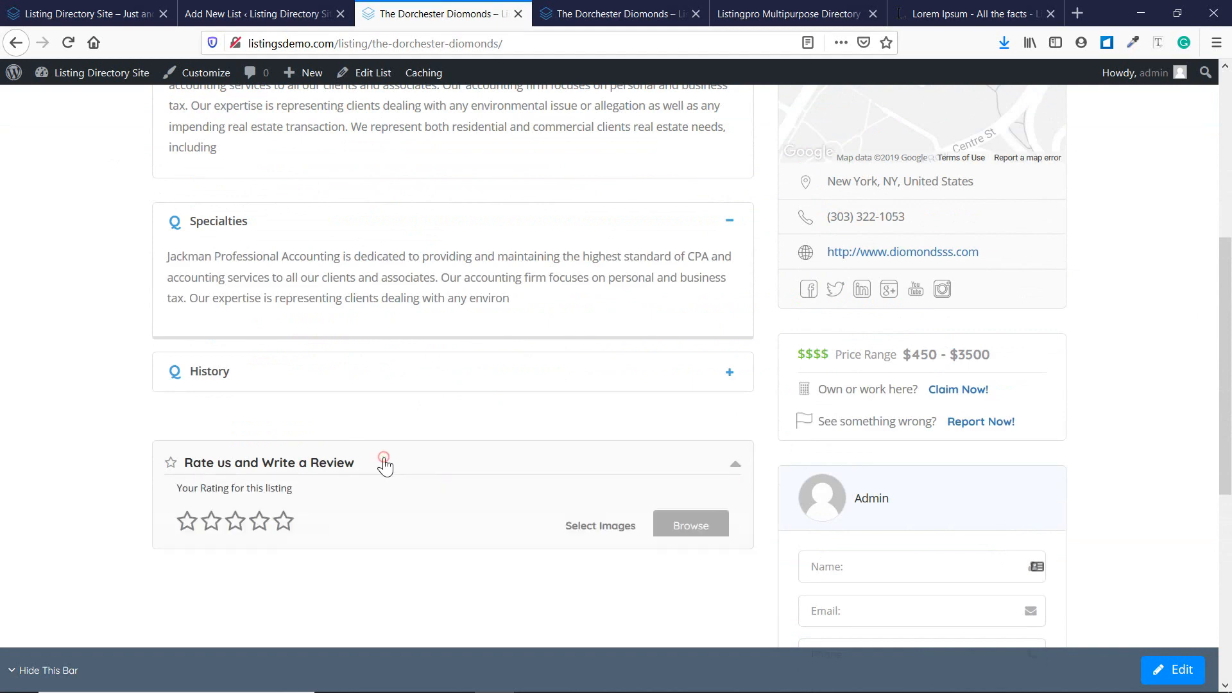
scroll(383, 465, "down", 5)
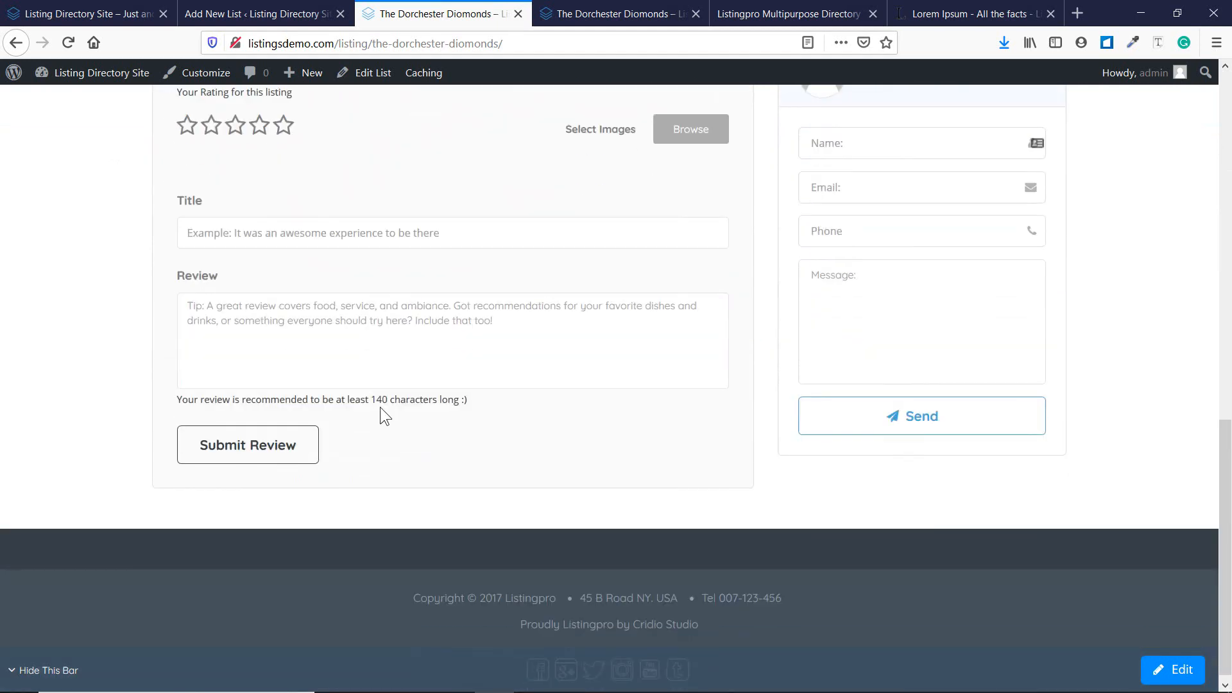
scroll(523, 330, "up", 3)
Publish the China Motel listing from its editor and view the live listing.
left_click(308, 13)
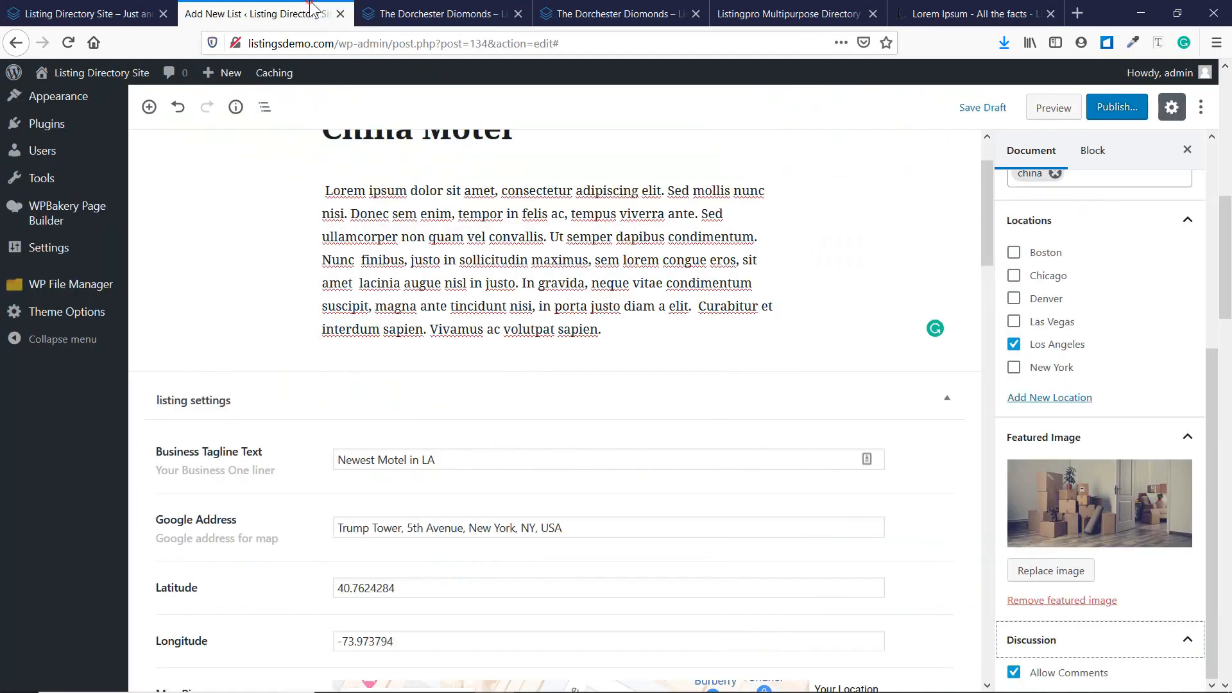
scroll(1097, 289, "up", 5)
left_click(1117, 109)
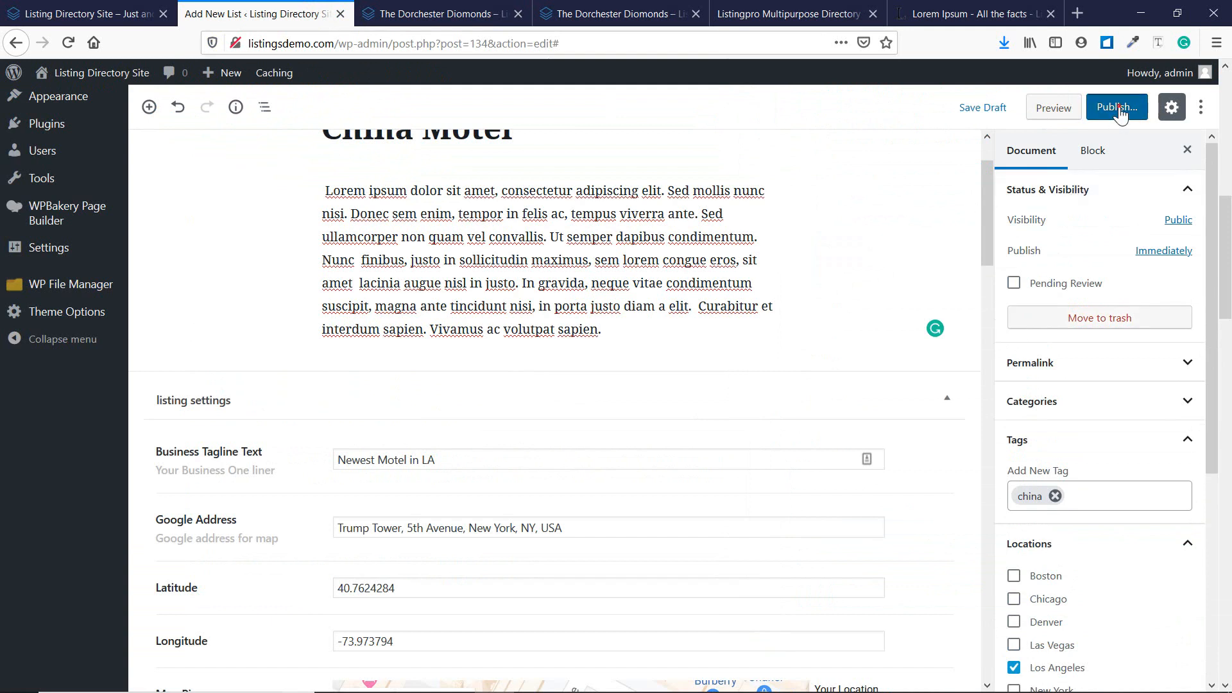
left_click(1119, 109)
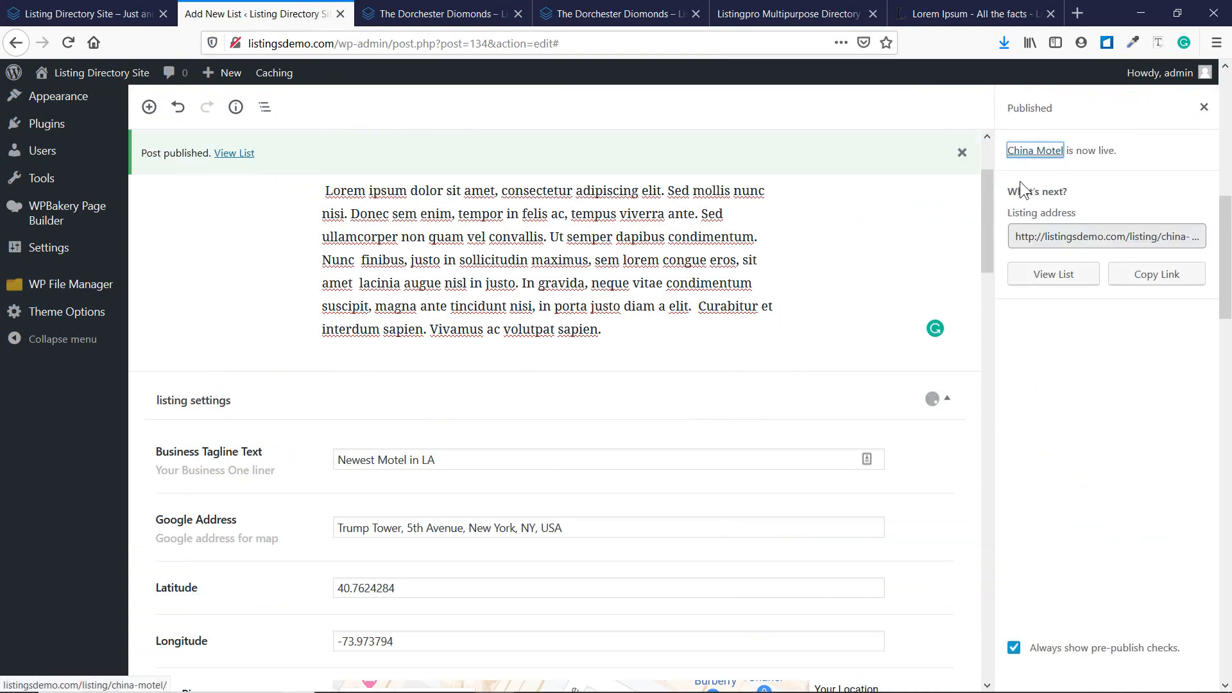
left_click(1077, 283)
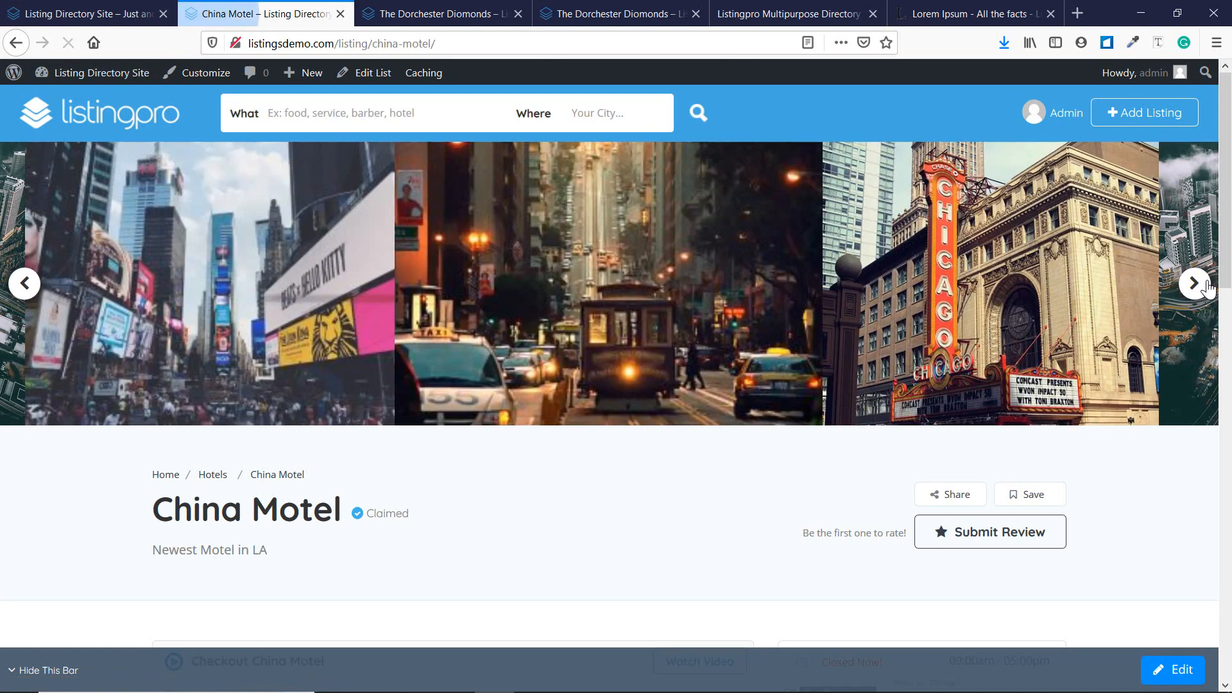
left_click(1195, 283)
left_click(1195, 283)
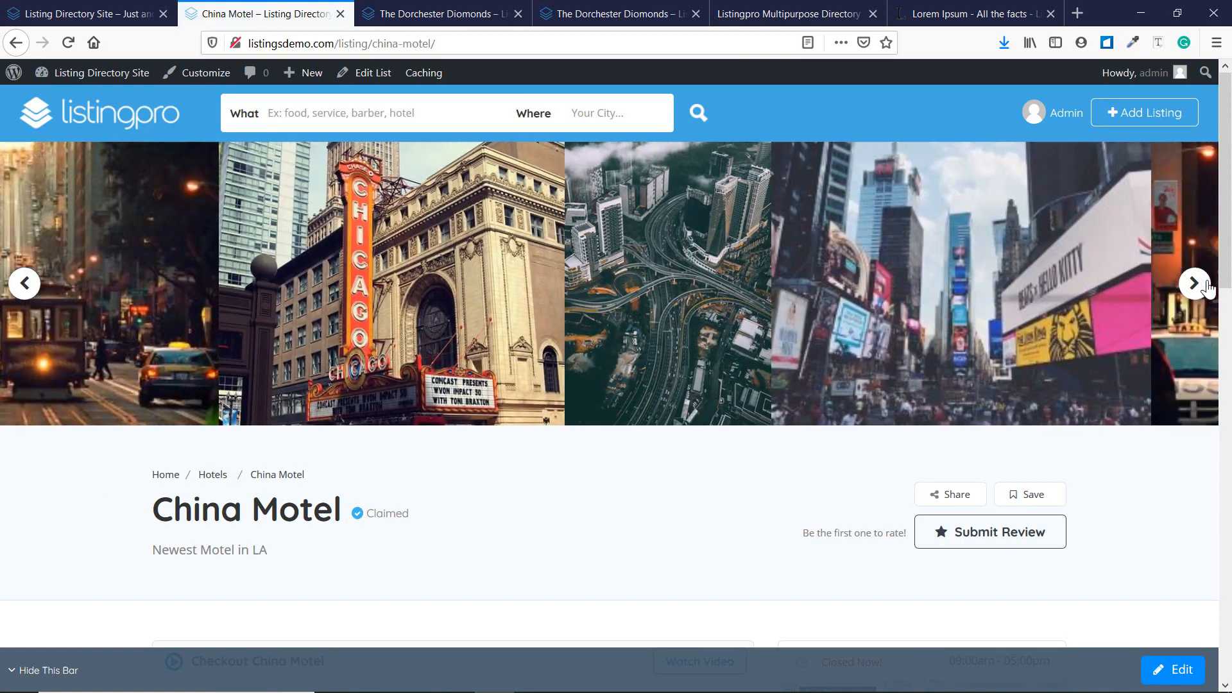
left_click(1207, 282)
left_click(1206, 283)
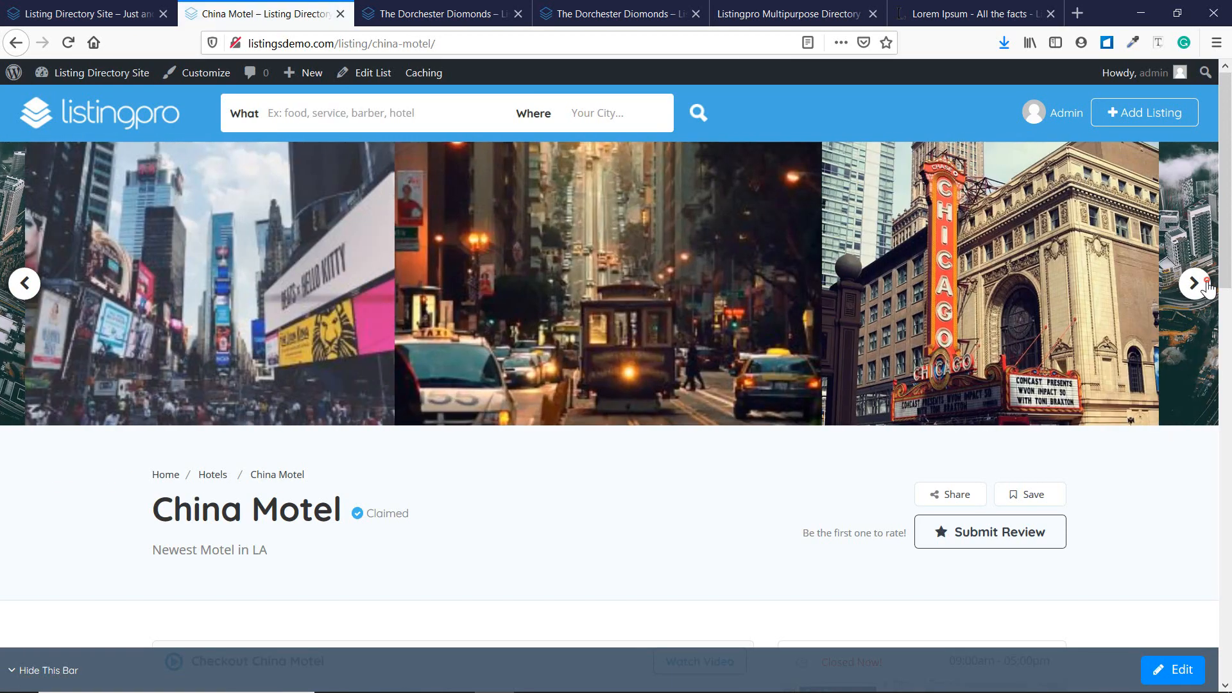
left_click(1206, 282)
left_click(1206, 284)
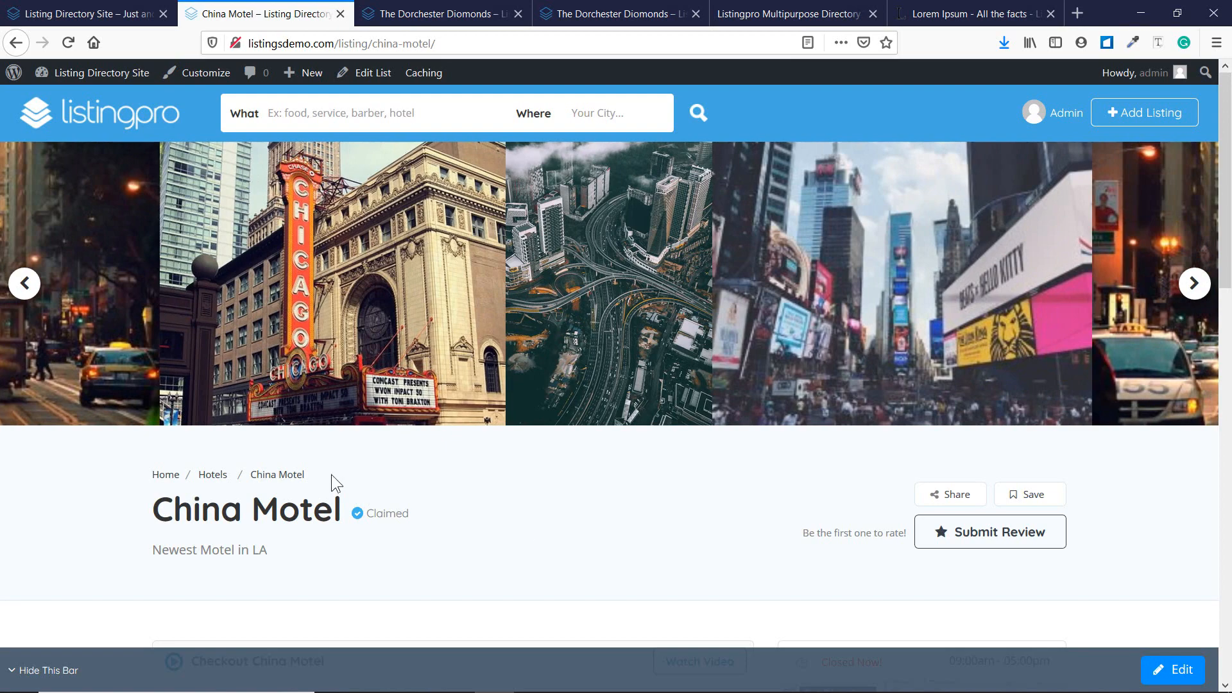
scroll(356, 487, "down", 1)
scroll(308, 383, "down", 3)
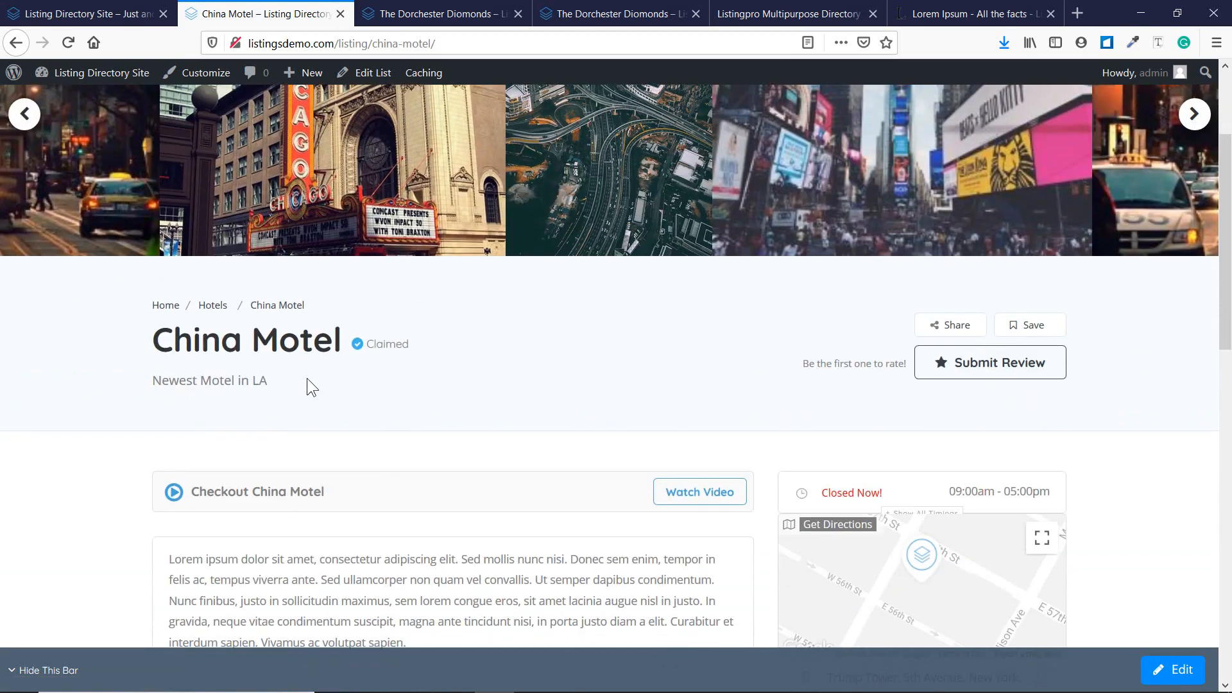
scroll(309, 379, "up", 3)
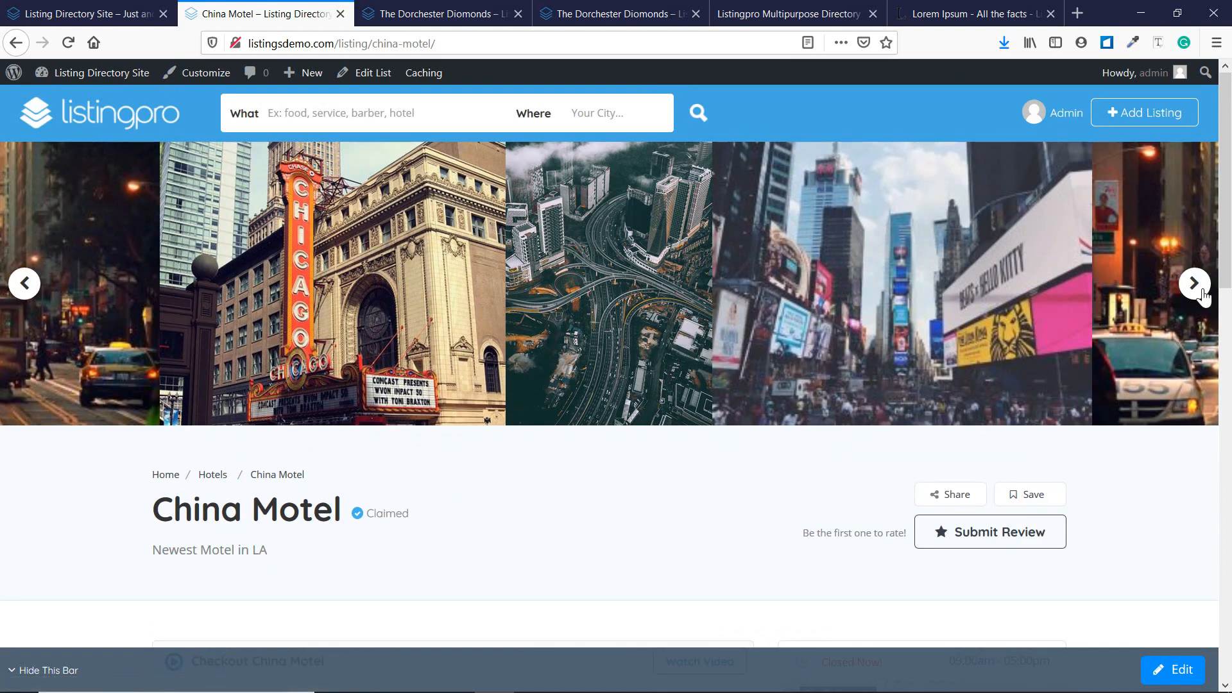
scroll(967, 297, "down", 4)
scroll(250, 346, "down", 3)
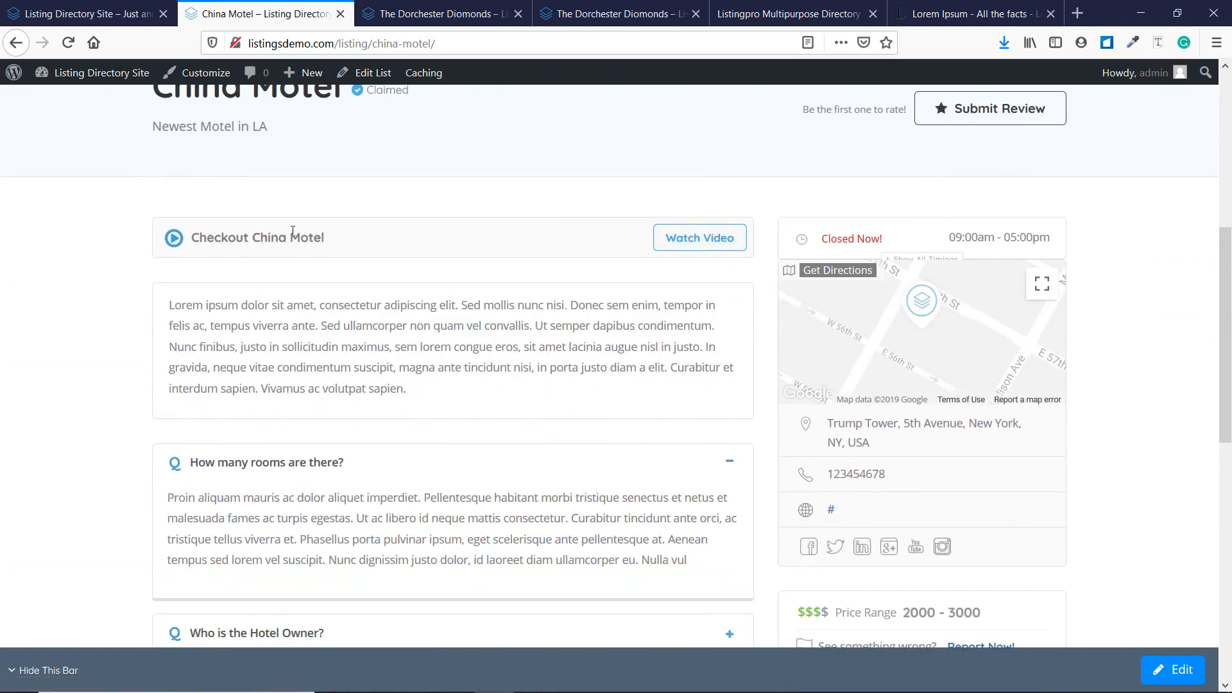
scroll(222, 248, "down", 2)
left_click_drag(172, 221, 417, 307)
left_click(417, 306)
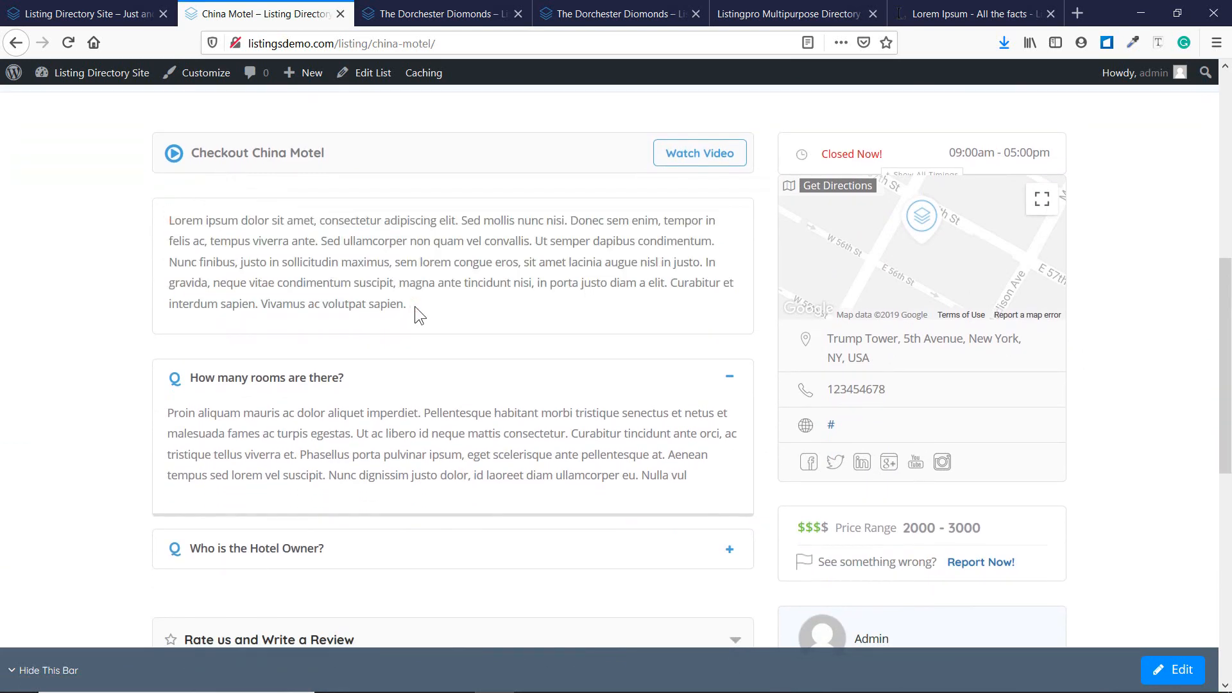
scroll(415, 306, "down", 3)
left_click(336, 209)
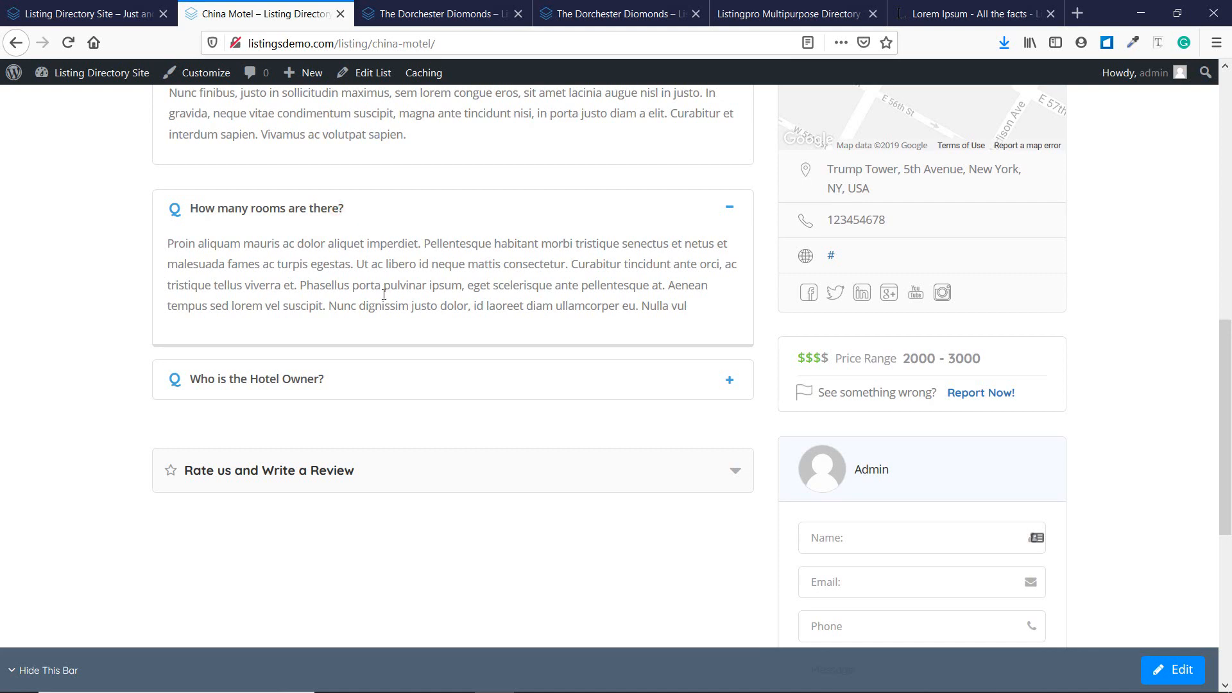
left_click(405, 377)
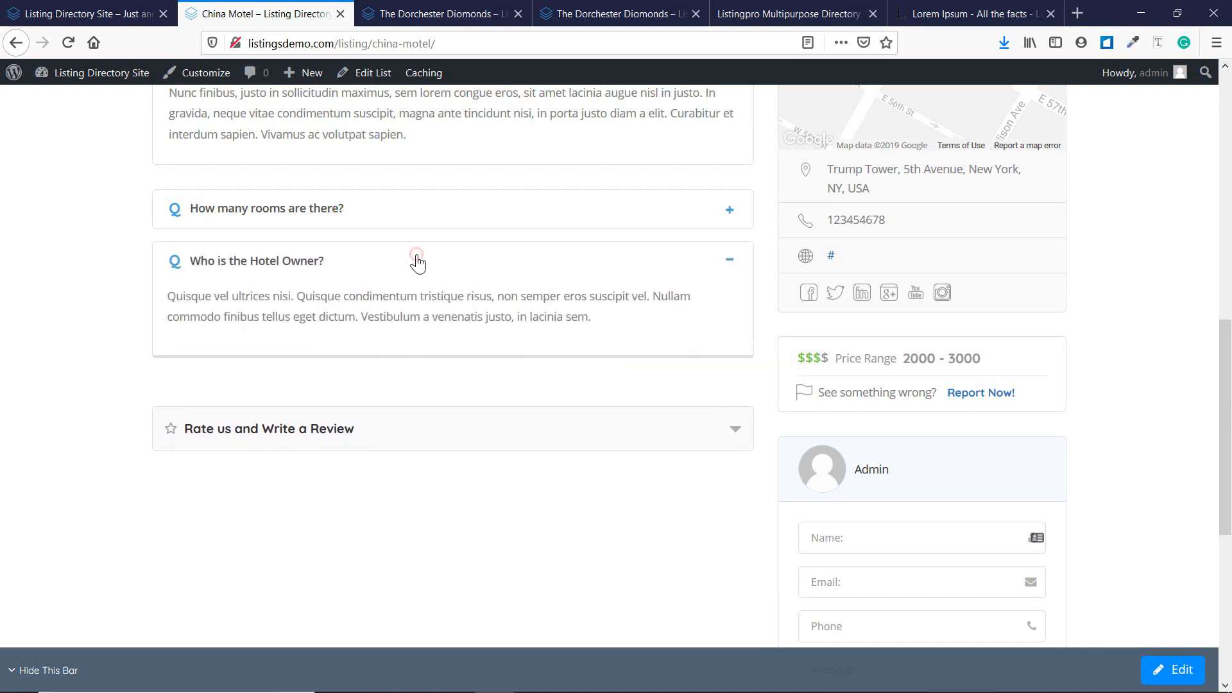
left_click(444, 425)
scroll(290, 276, "down", 3)
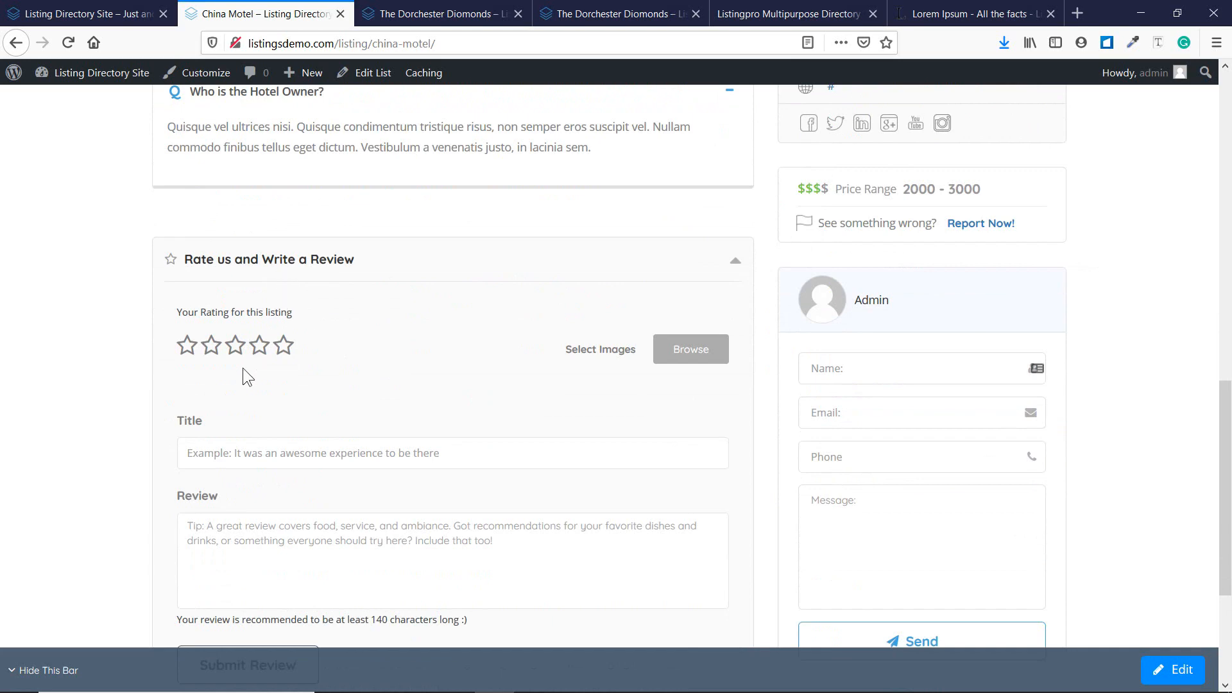
scroll(242, 368, "down", 4)
scroll(244, 368, "up", 7)
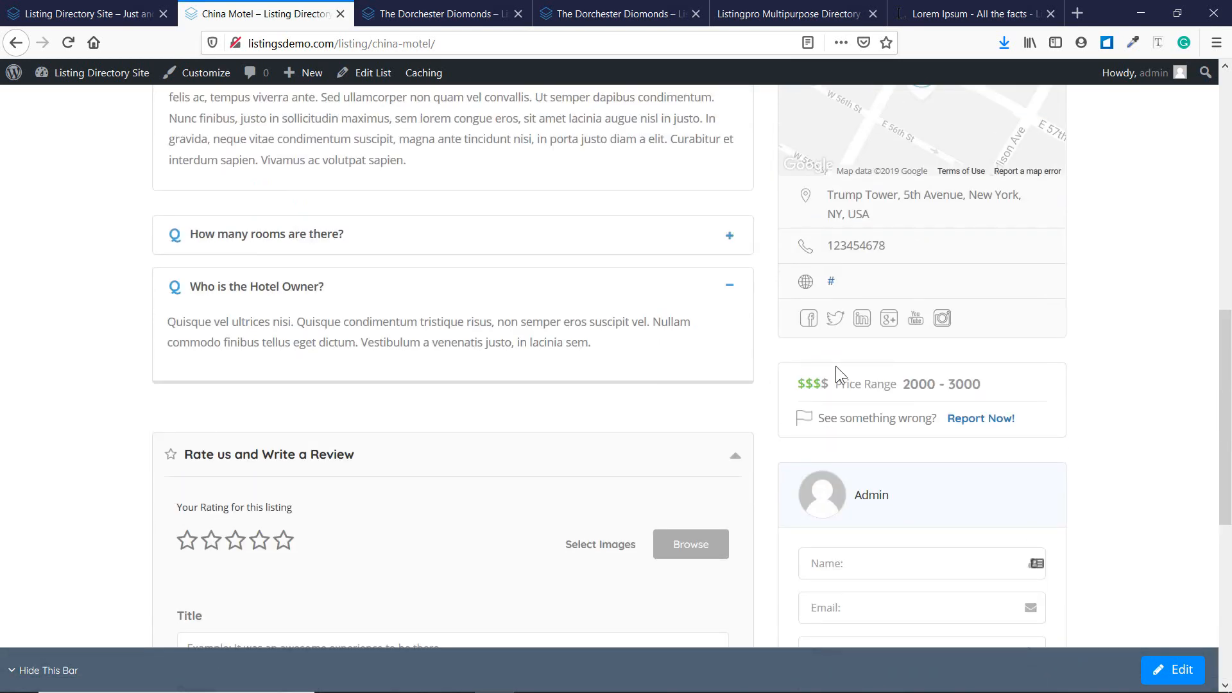
scroll(975, 361, "up", 5)
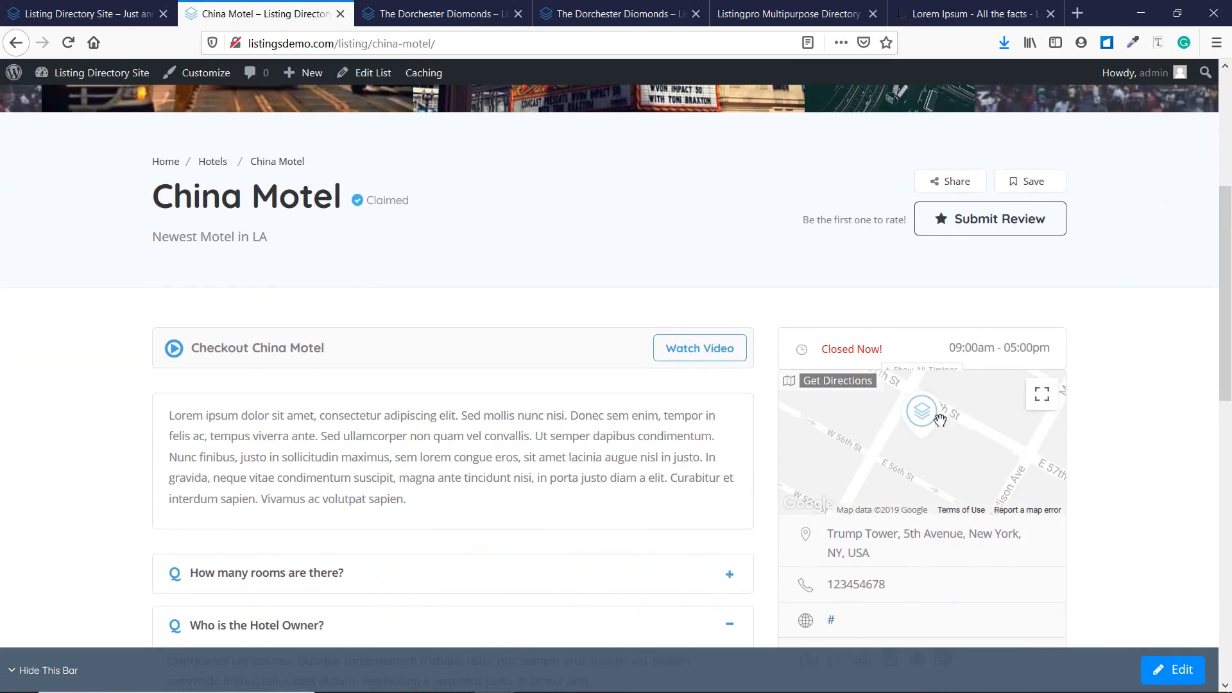
scroll(1105, 424, "down", 3)
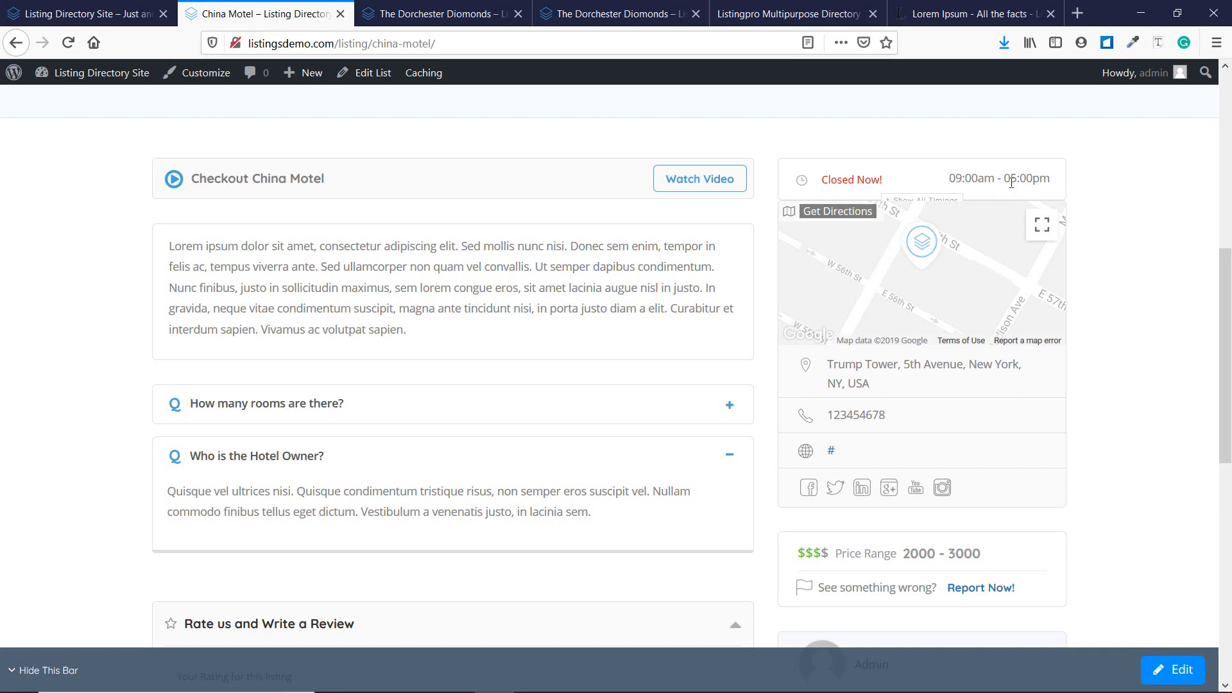
scroll(1004, 555, "down", 3)
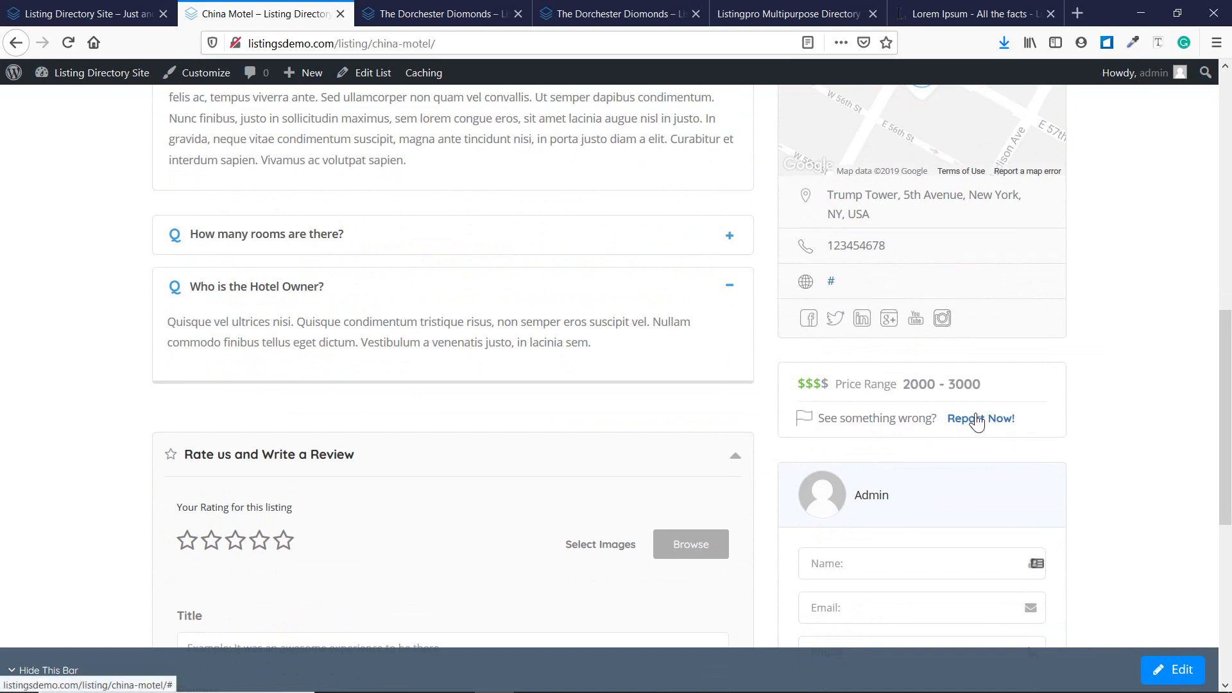
scroll(985, 425, "down", 3)
scroll(979, 418, "down", 3)
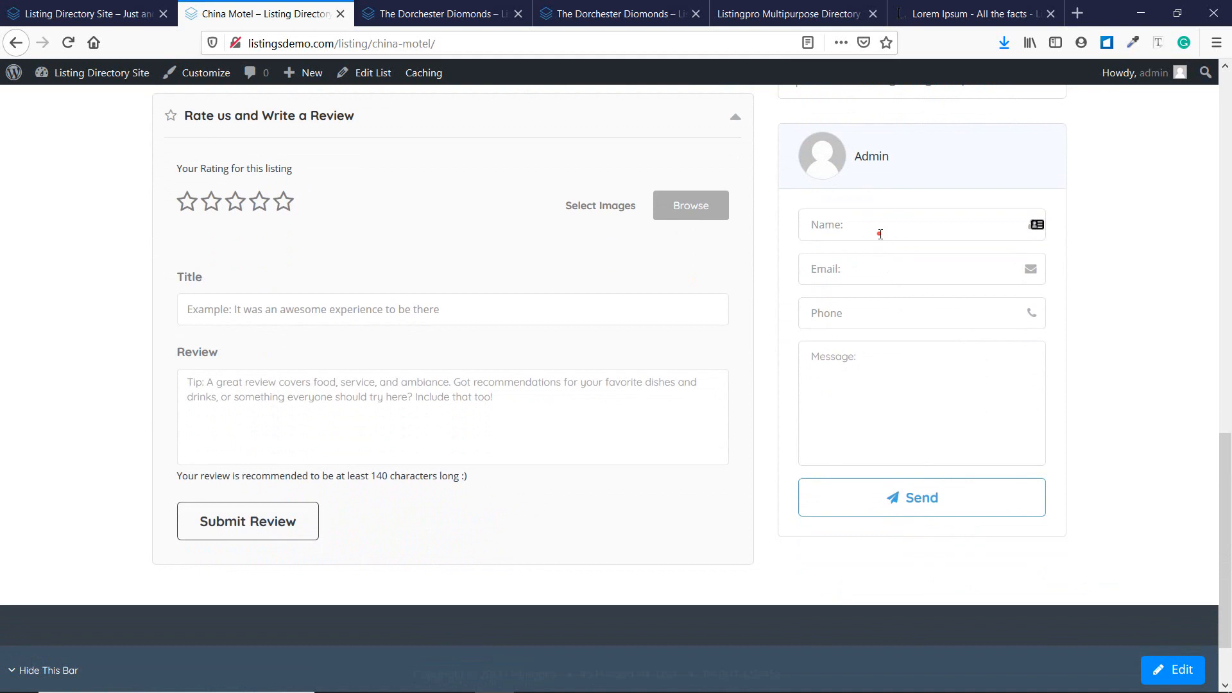
left_click(881, 234)
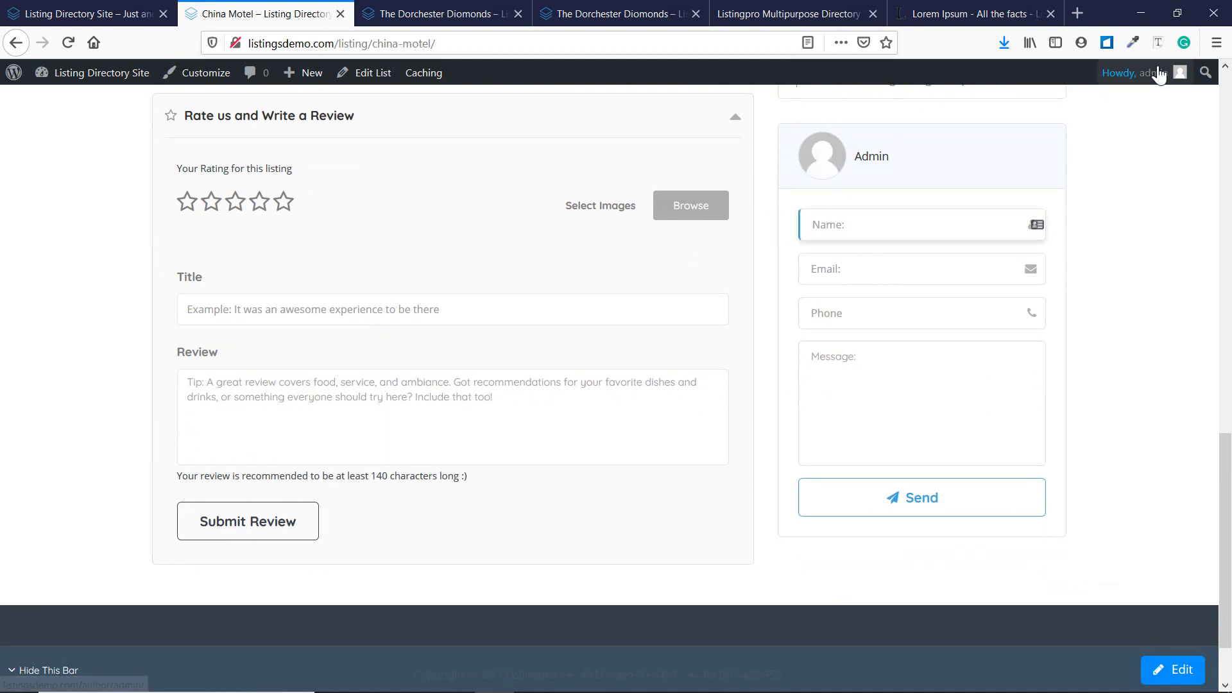
mouse_move(1145, 73)
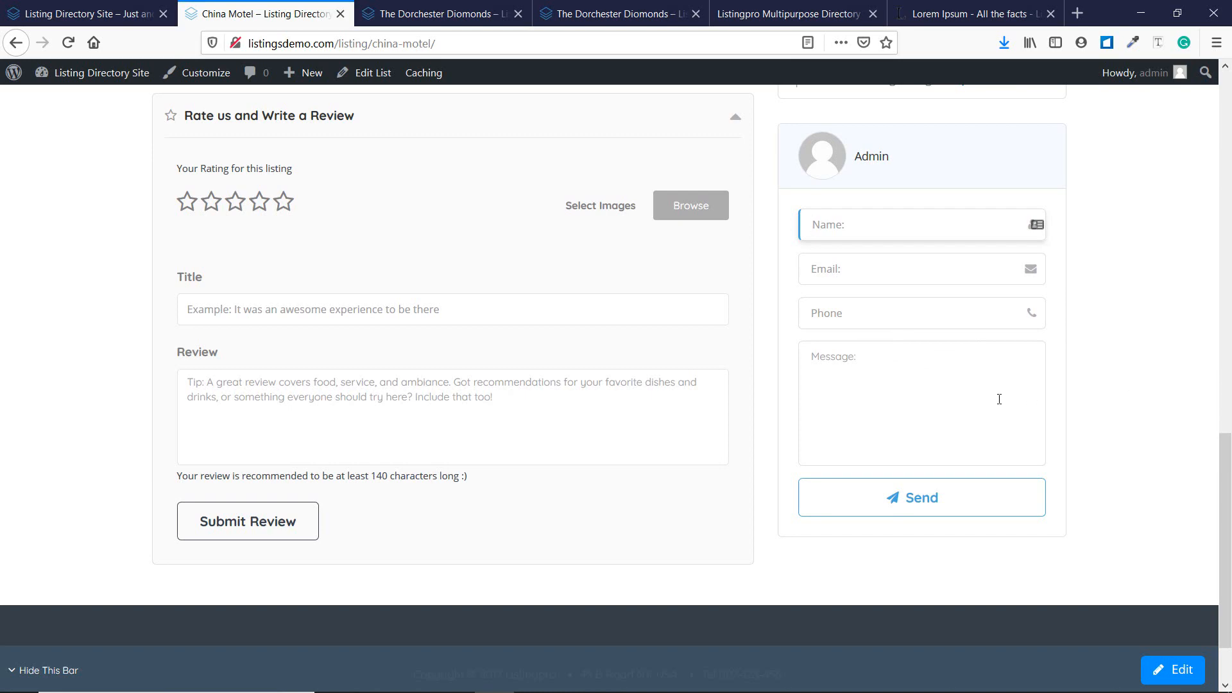
scroll(898, 401, "up", 8)
scroll(639, 354, "up", 5)
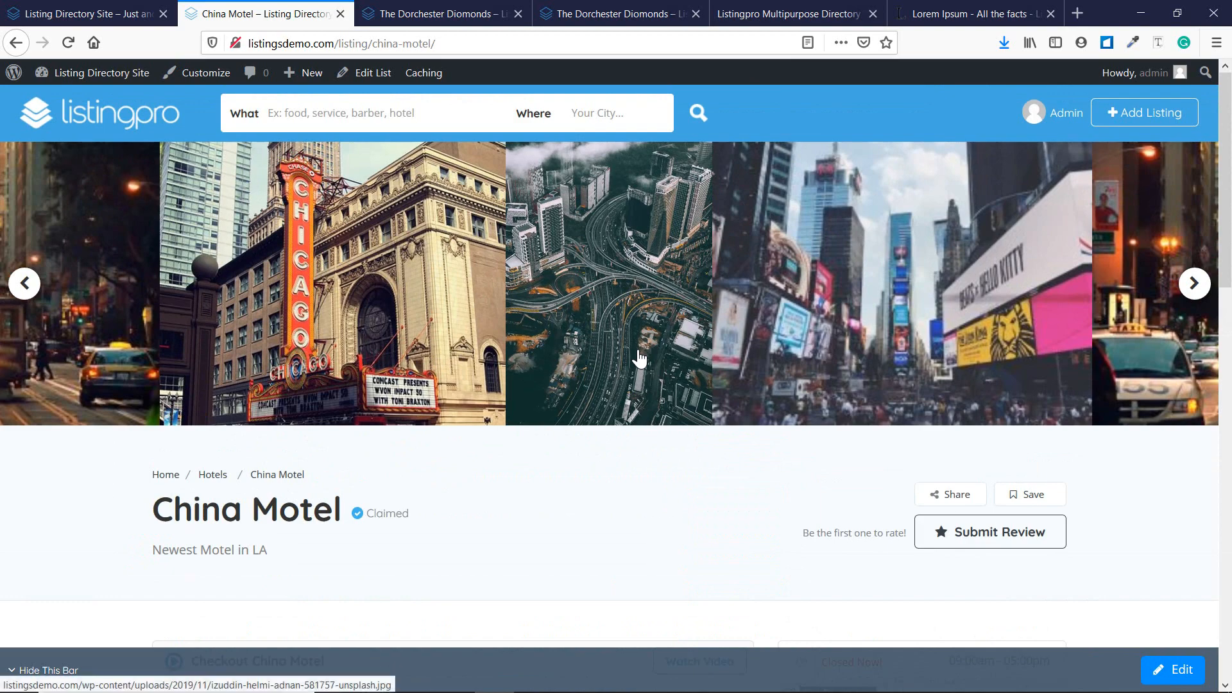
Submit a five-star China Motel review titled 'Best Hotel EVER' saying 'Loved the experience'.
scroll(1049, 503, "down", 13)
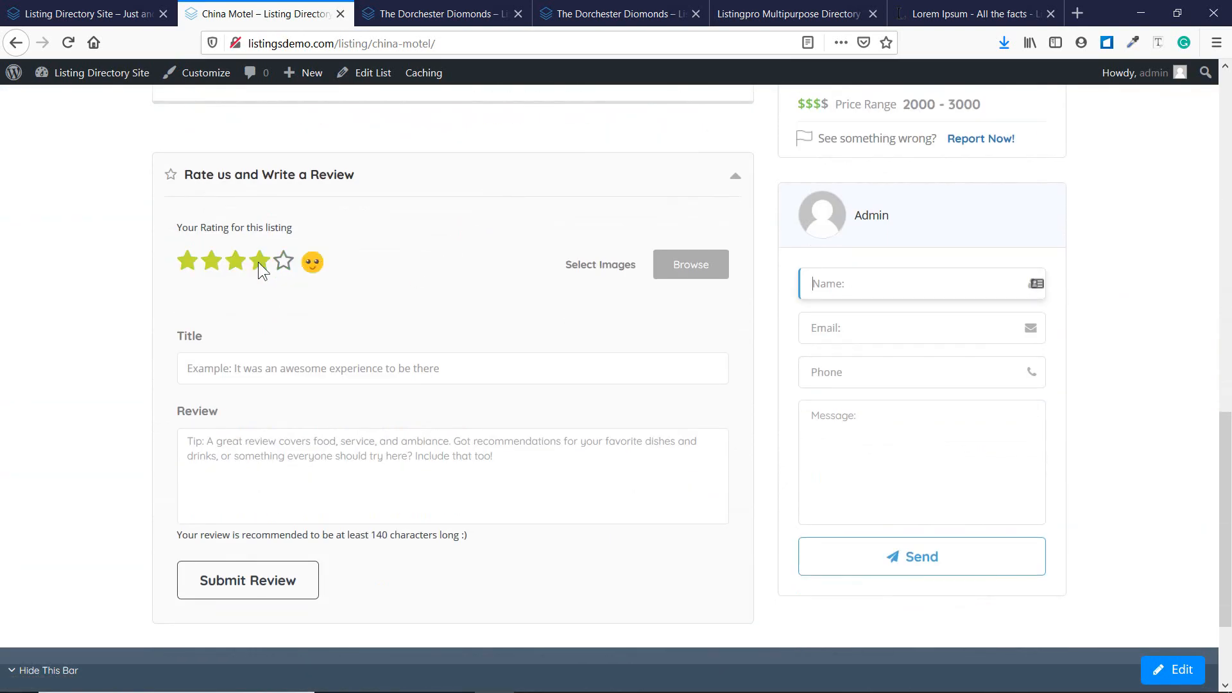
left_click(281, 264)
left_click(301, 368)
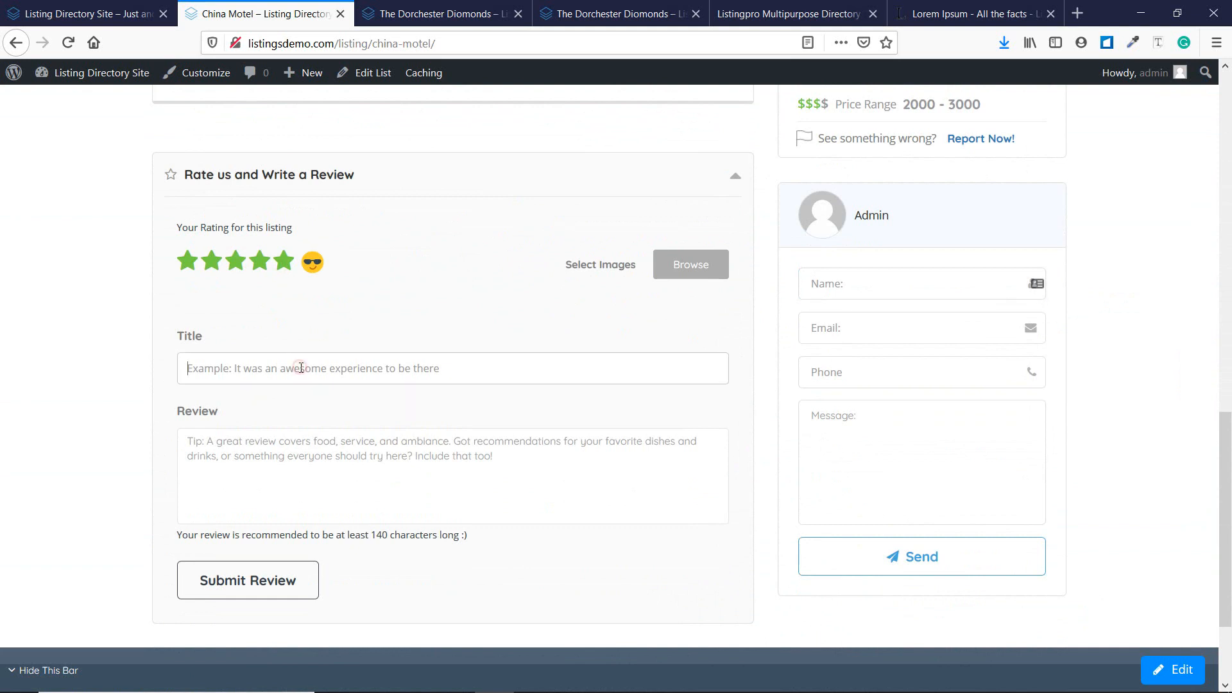
type("Best Hot")
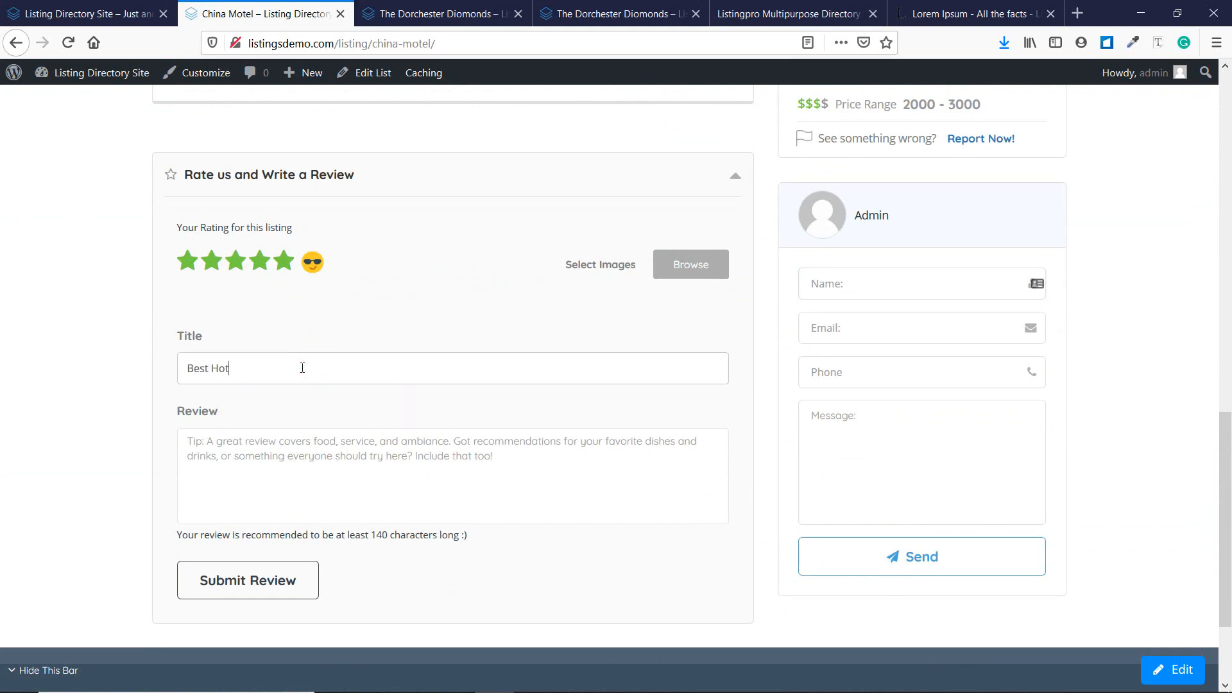
type("el EVER")
left_click(353, 487)
type("Loved")
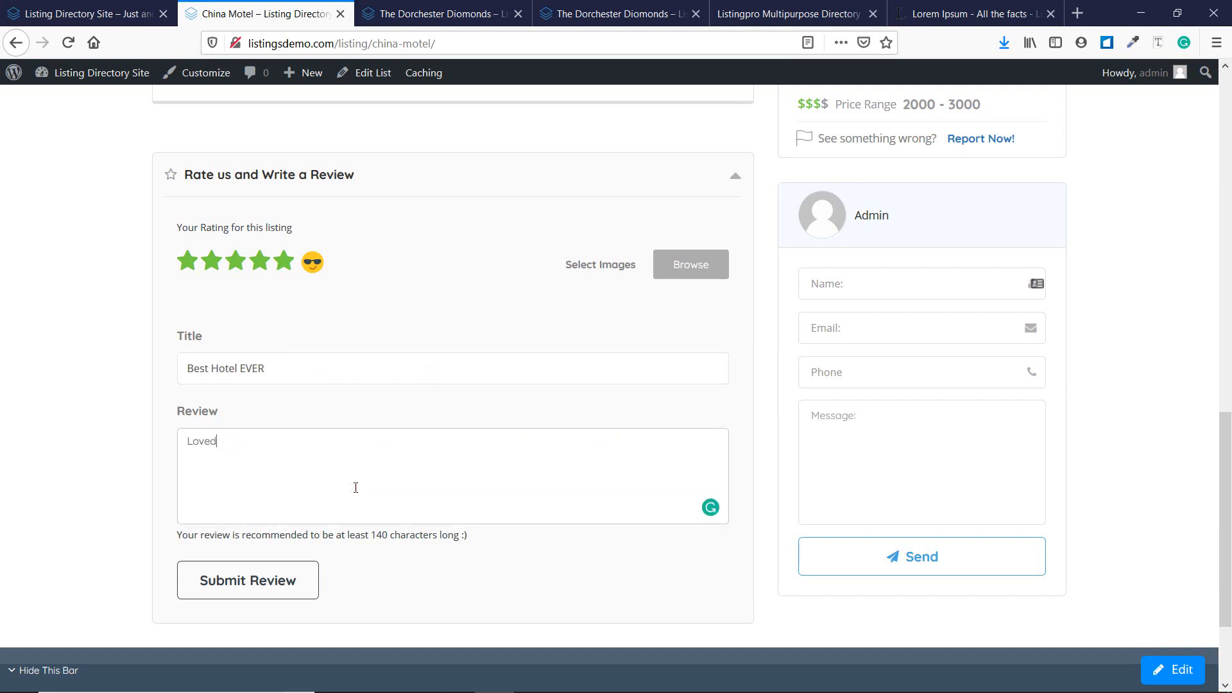
type(" the experience")
left_click(267, 585)
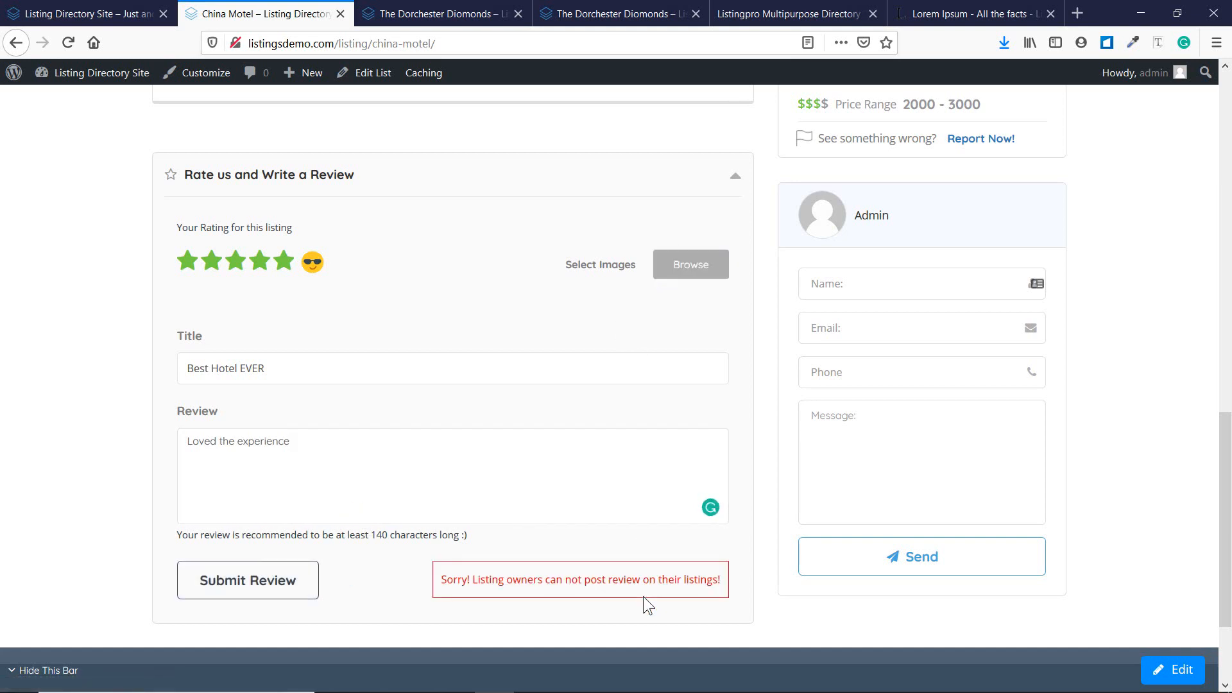
scroll(457, 459, "up", 2)
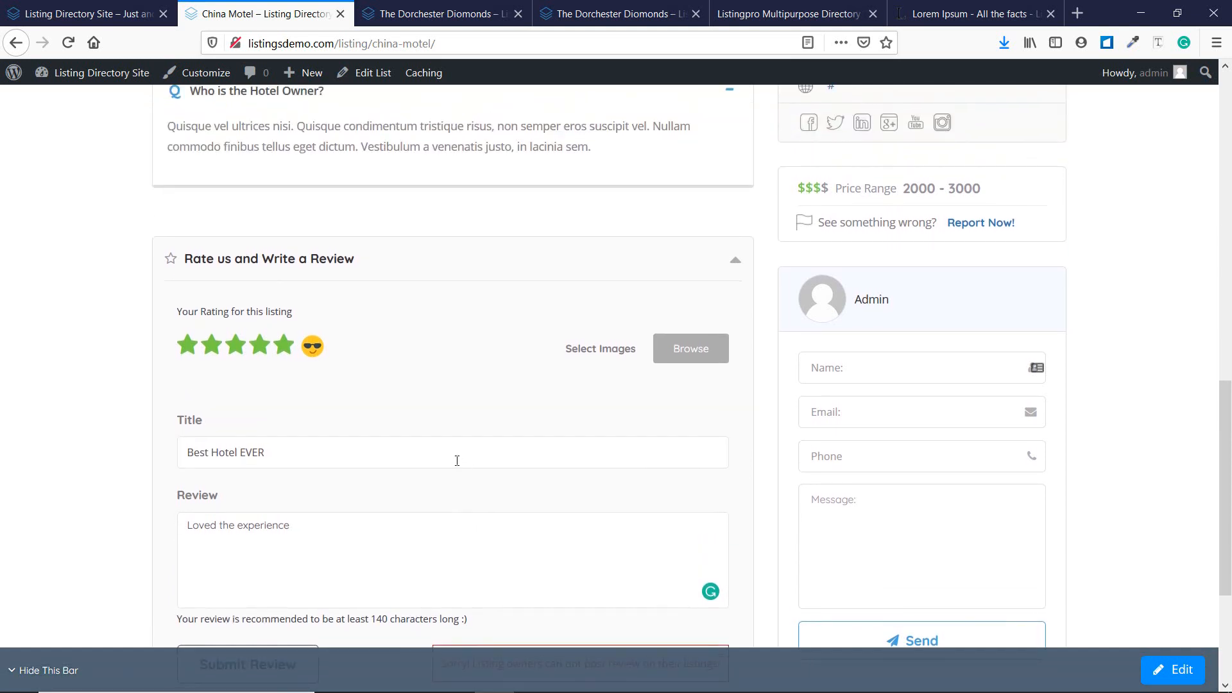
scroll(456, 460, "down", 2)
scroll(457, 460, "down", 2)
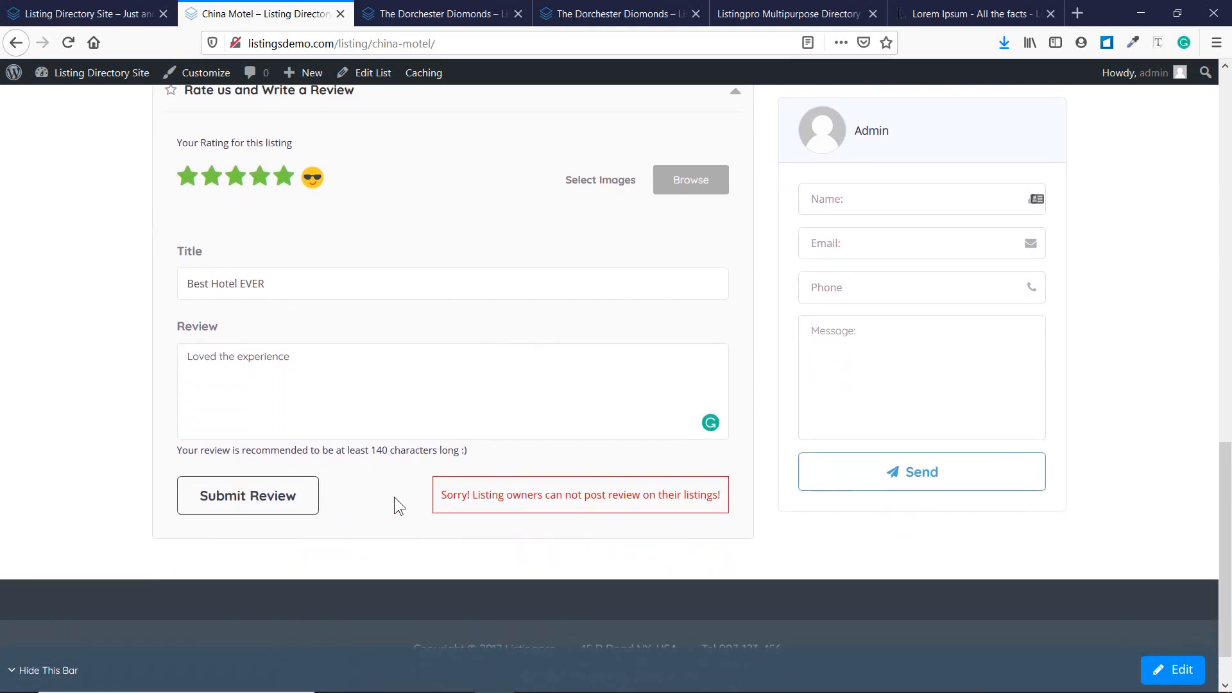
scroll(394, 497, "up", 20)
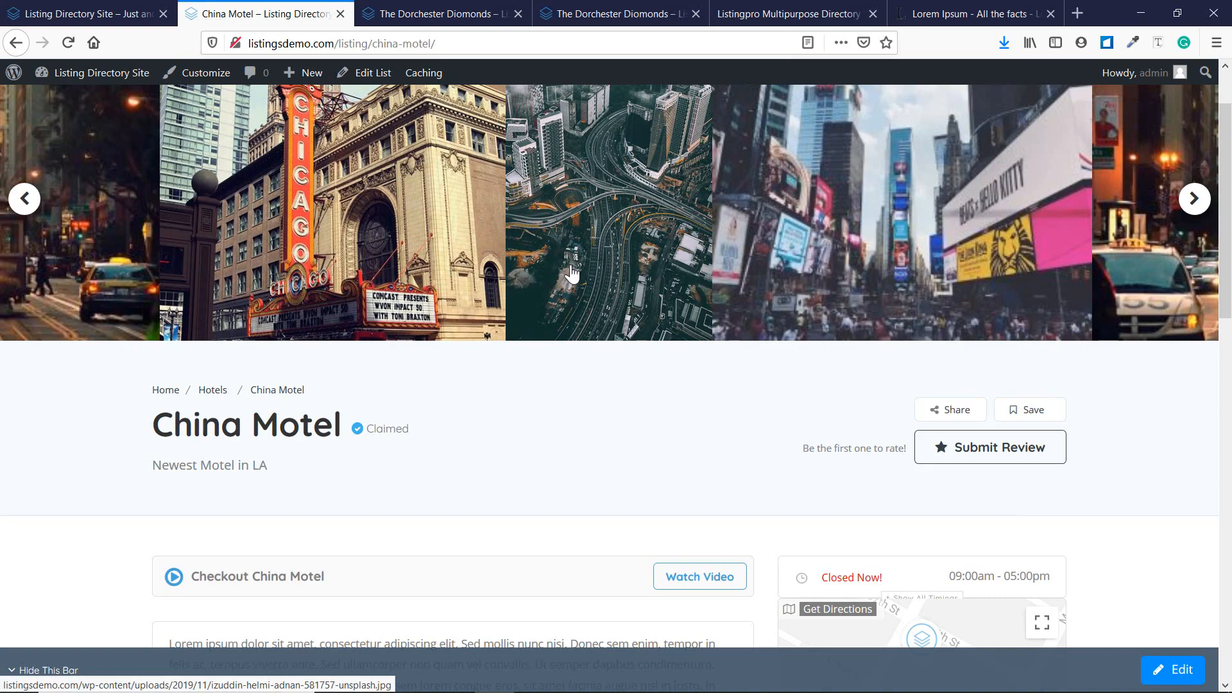
Go through the dashboard and trim the admin path to load the site homepage.
scroll(573, 272, "down", 20)
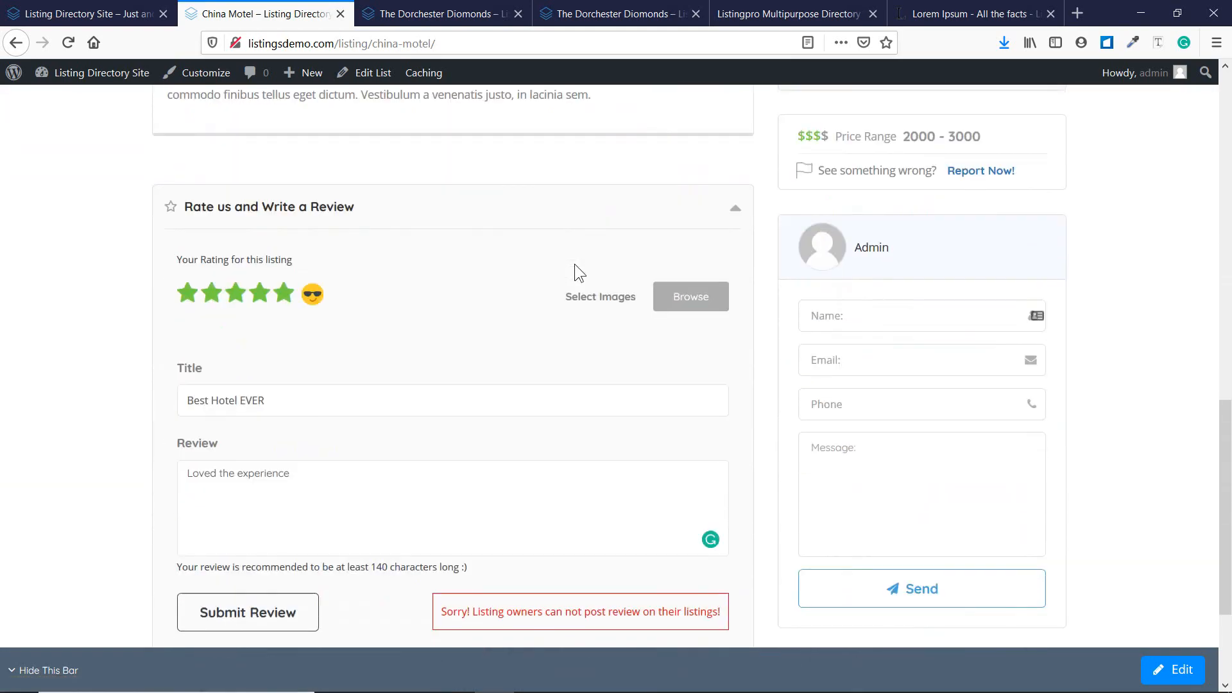
scroll(441, 351, "down", 3)
scroll(426, 349, "up", 20)
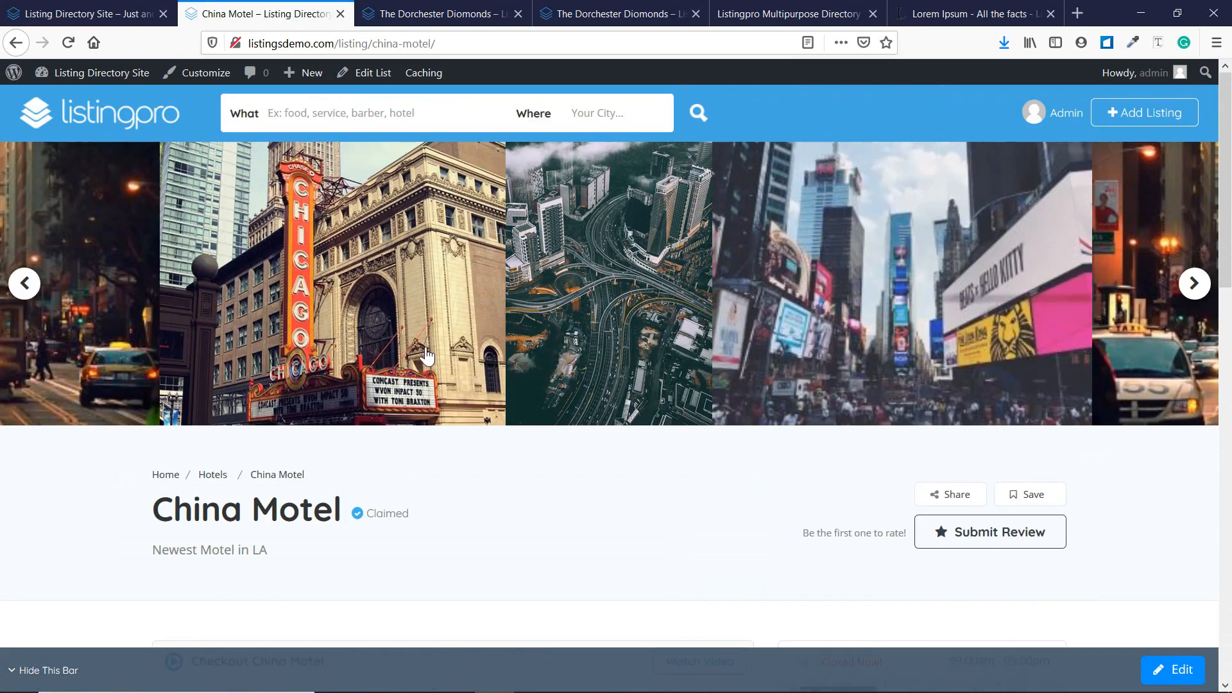
mouse_move(79, 97)
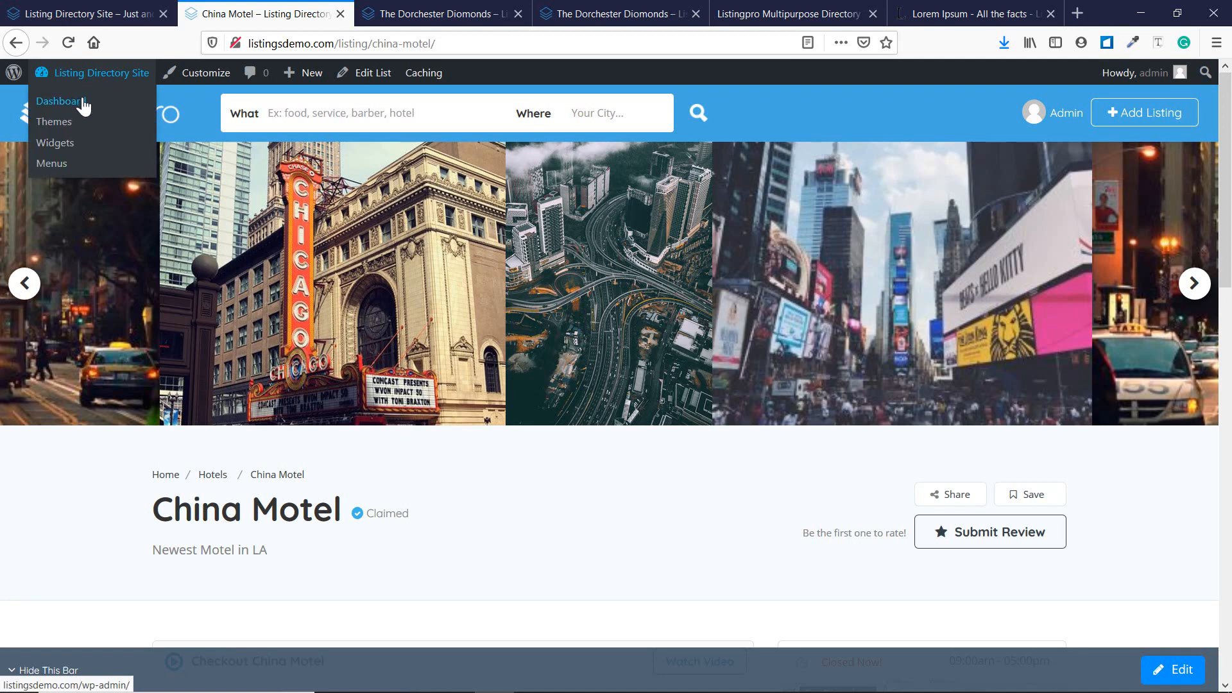
left_click(84, 106)
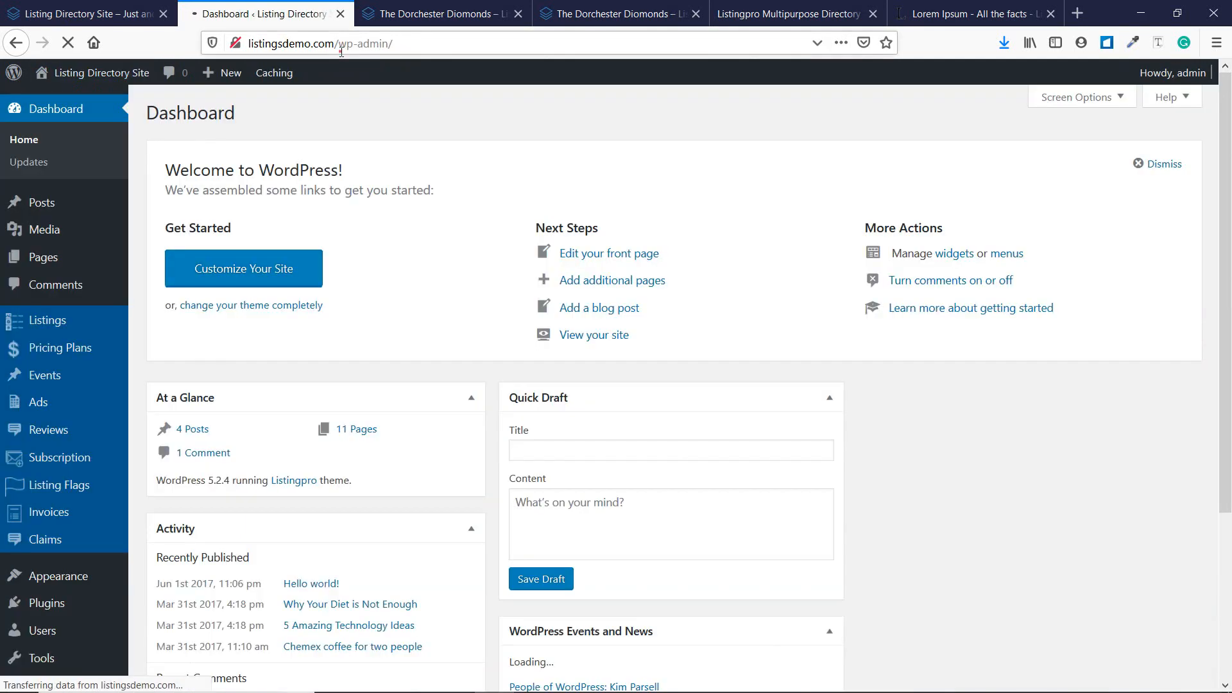
left_click_drag(335, 44, 704, 46)
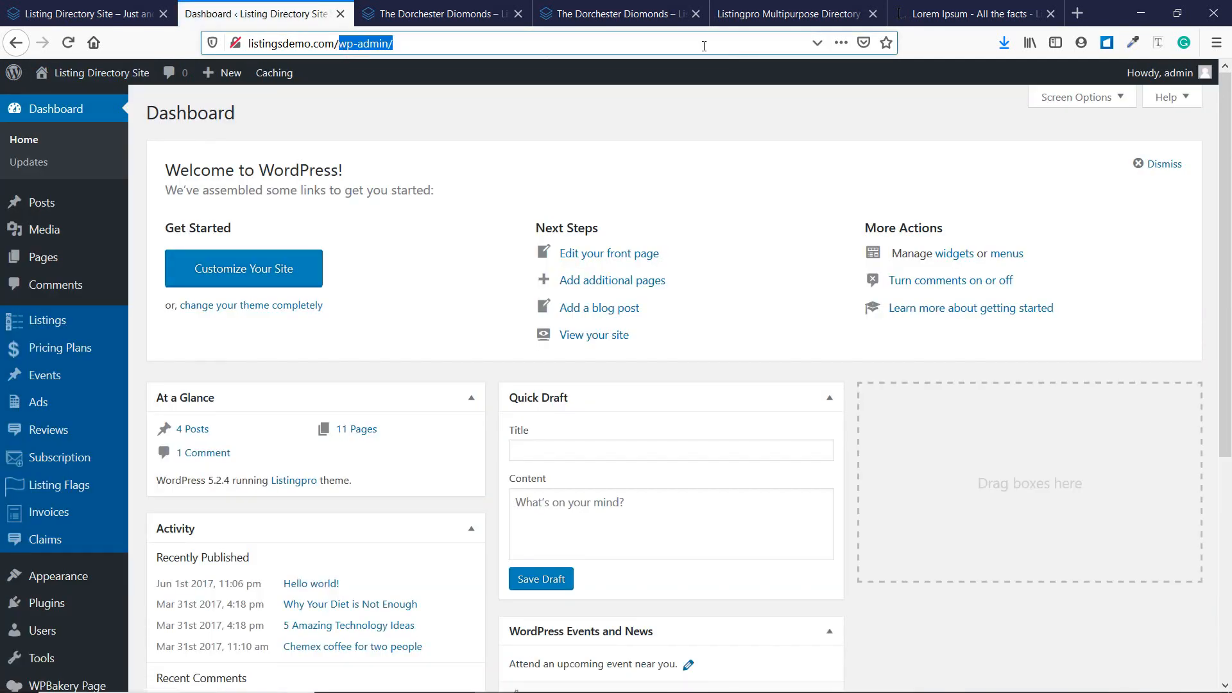
key("BackSpace")
key("Return")
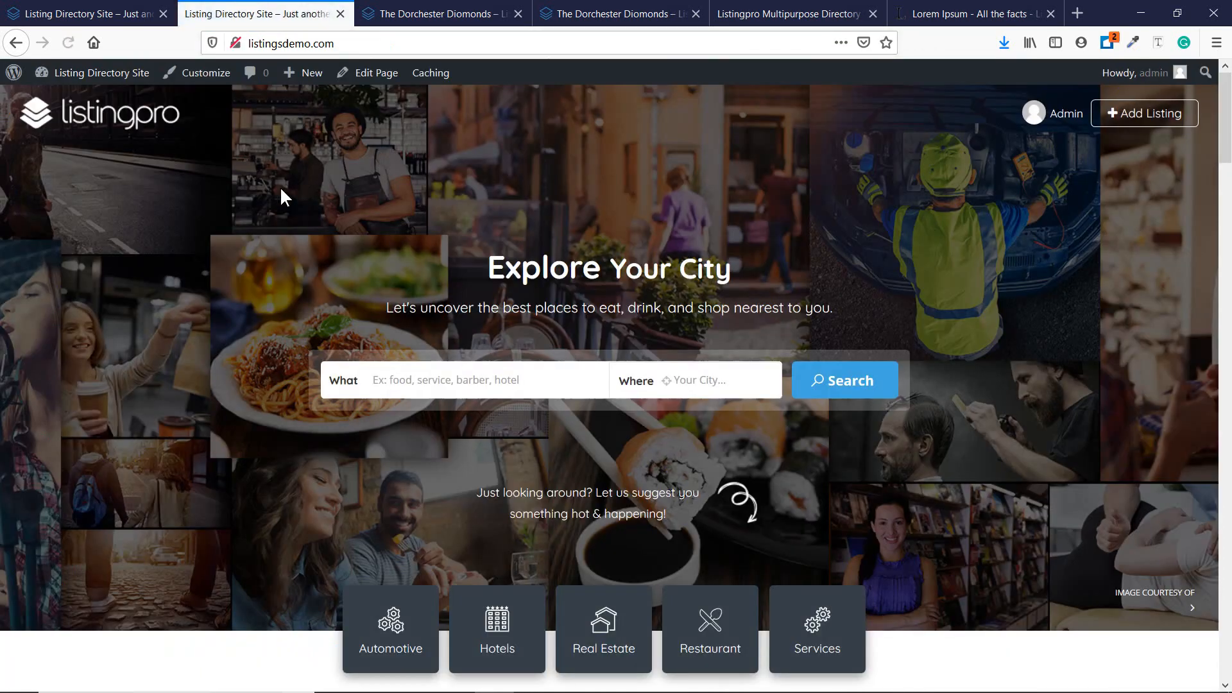
Mark lesson 14 Add a Listing with '- Done' in the Notepad checklist.
scroll(288, 242, "down", 10)
scroll(287, 240, "down", 10)
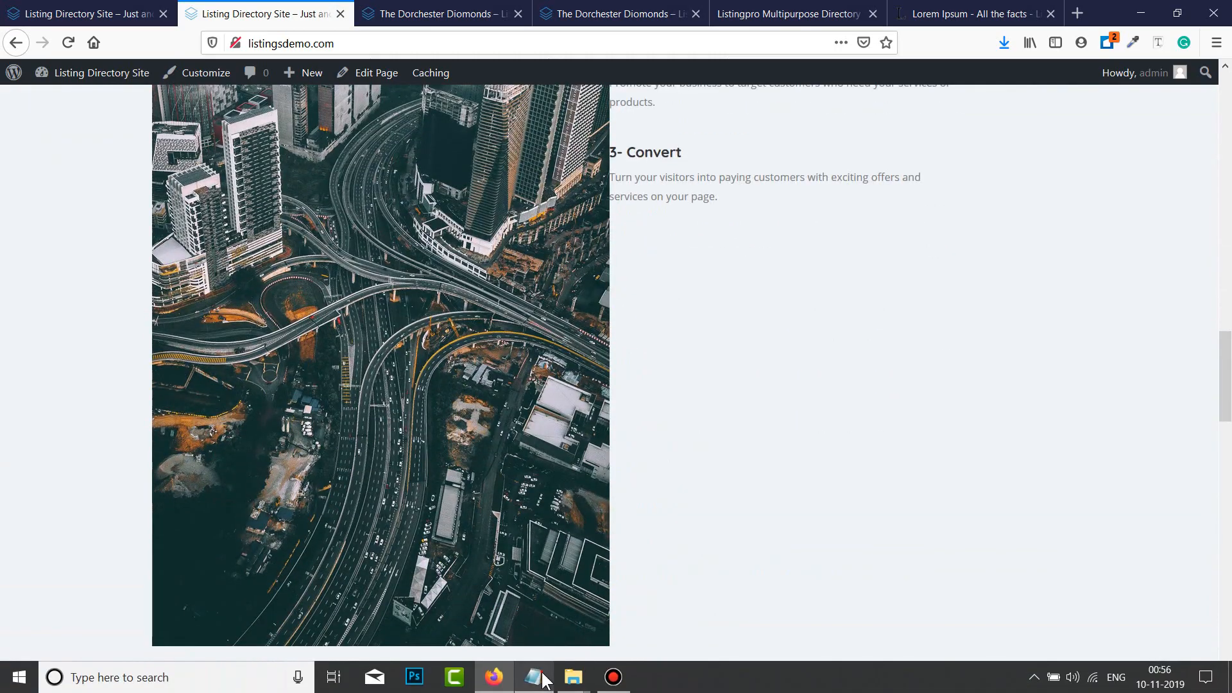
left_click(534, 677)
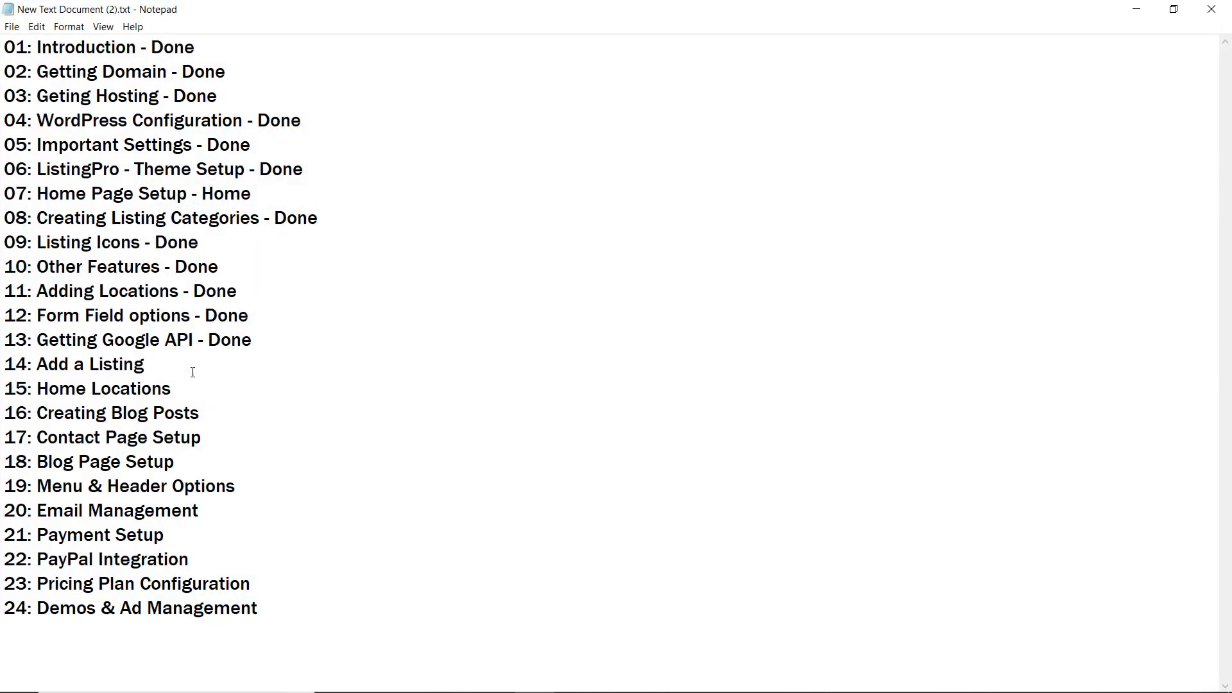
type("- Done")
left_click(1137, 9)
Start adding a new listing and continue with the first Free plan.
scroll(475, 311, "up", 10)
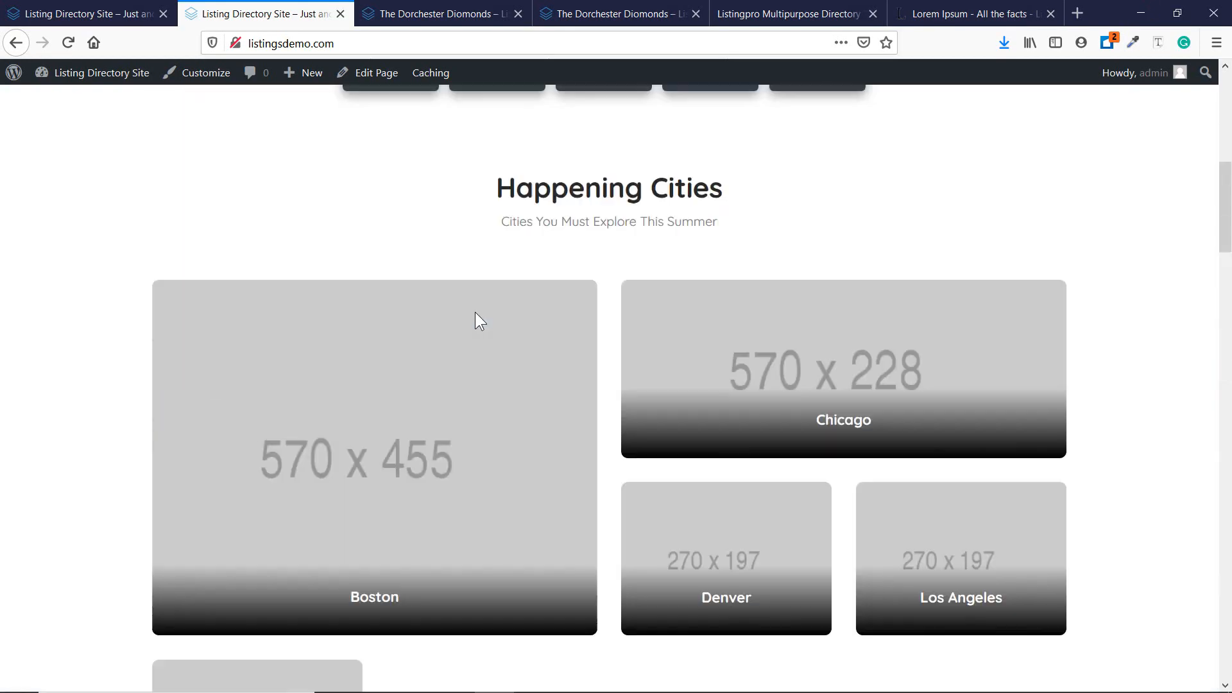
scroll(475, 312, "up", 9)
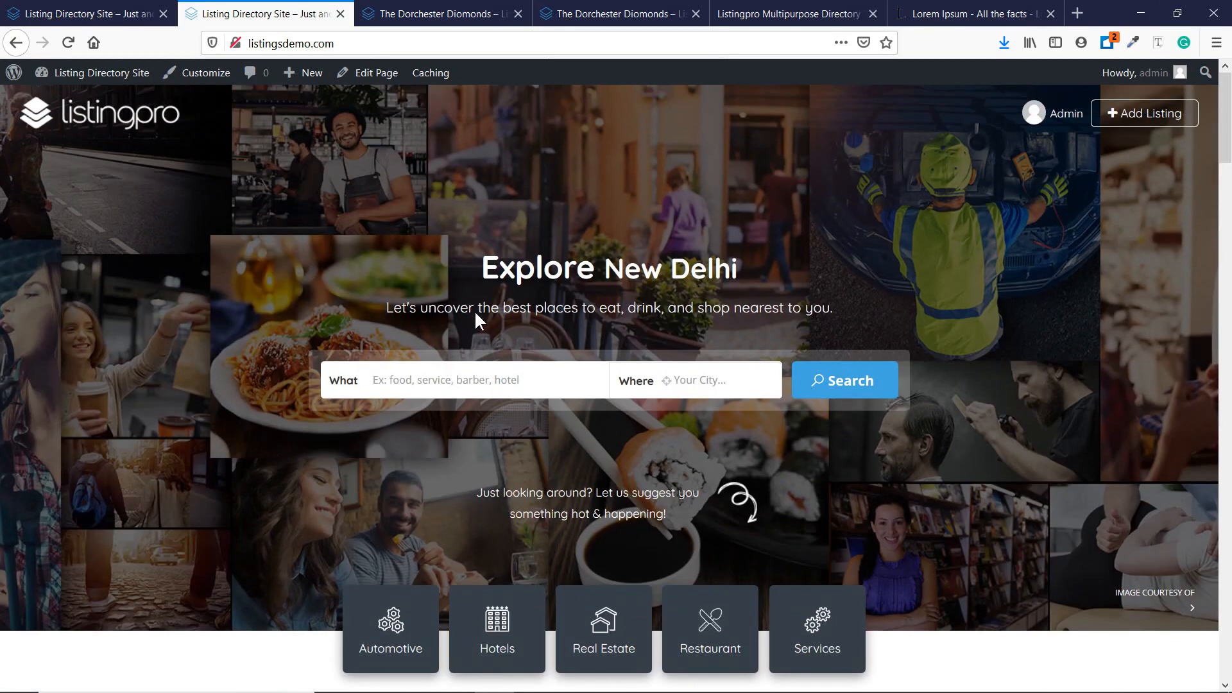
left_click(1155, 127)
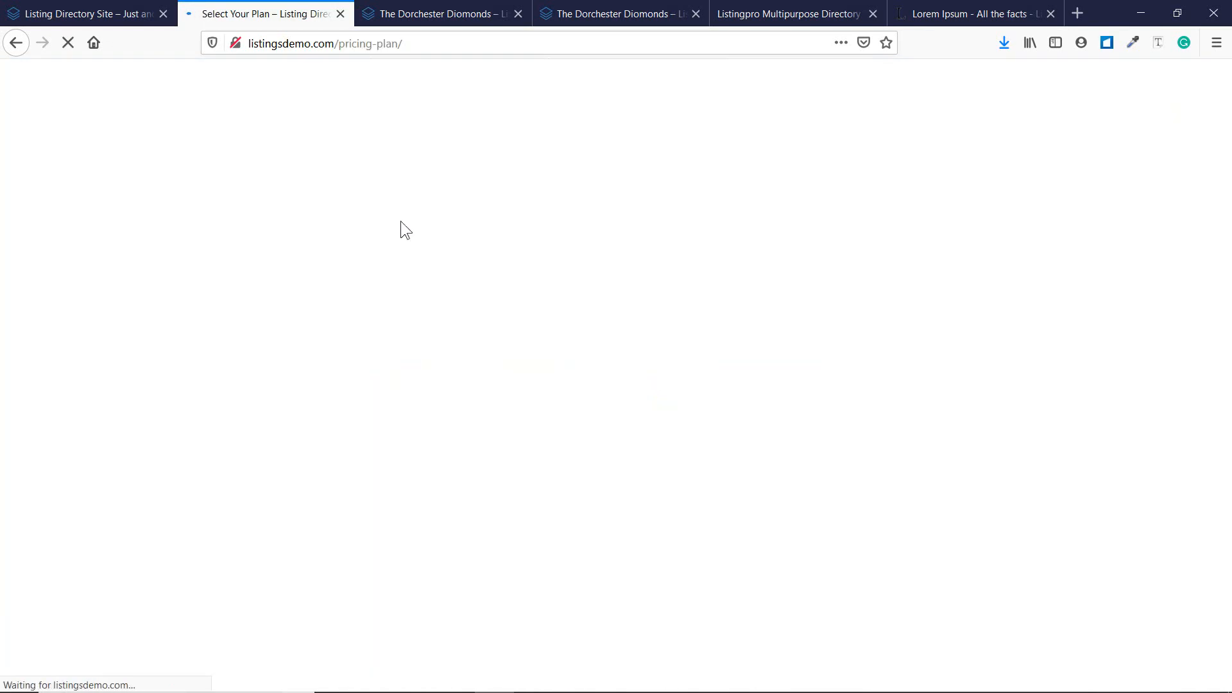
scroll(459, 276, "down", 5)
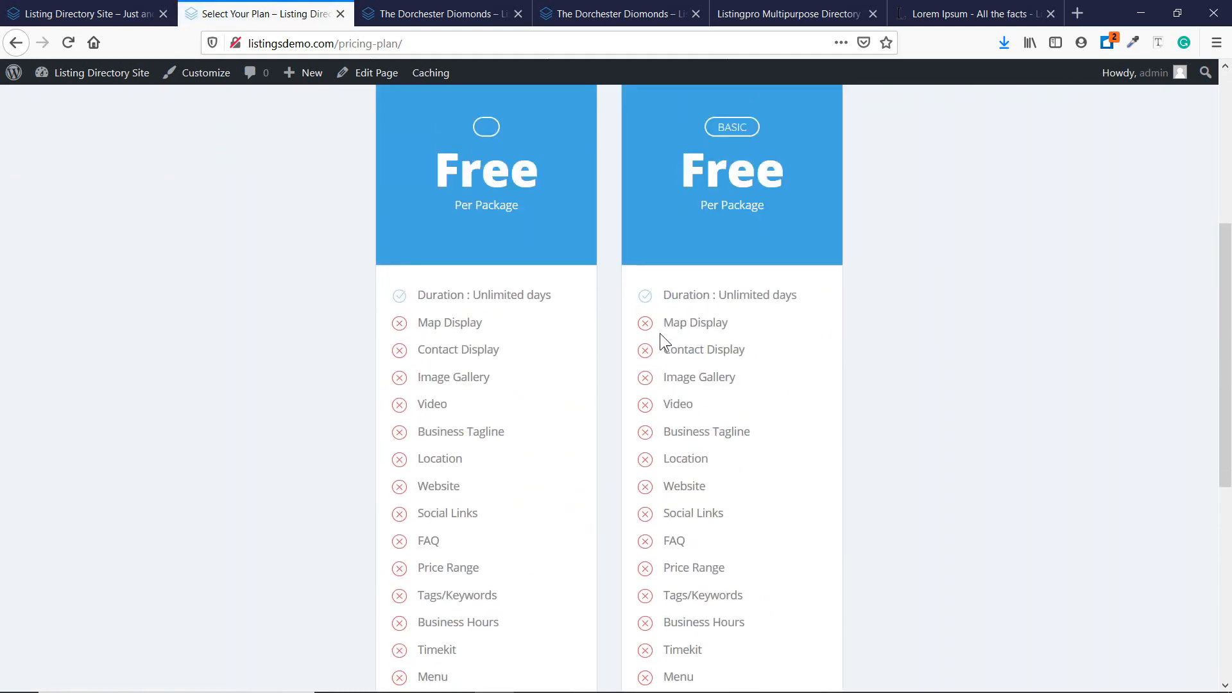
scroll(660, 341, "down", 10)
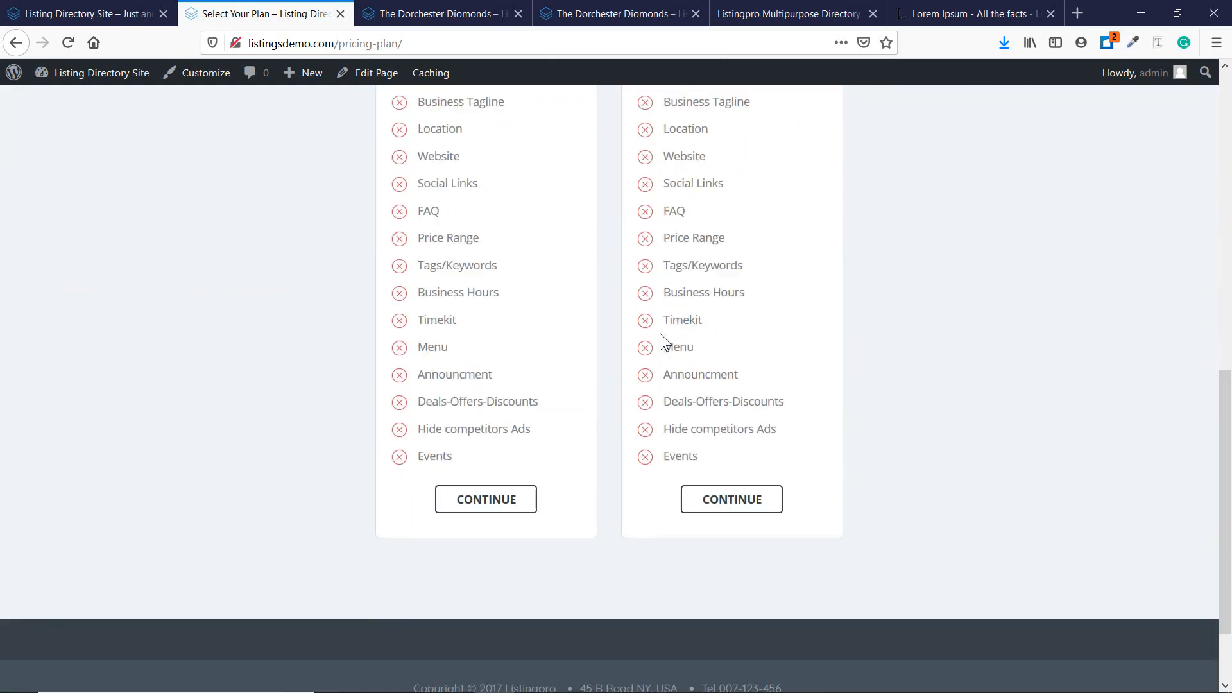
left_click(491, 402)
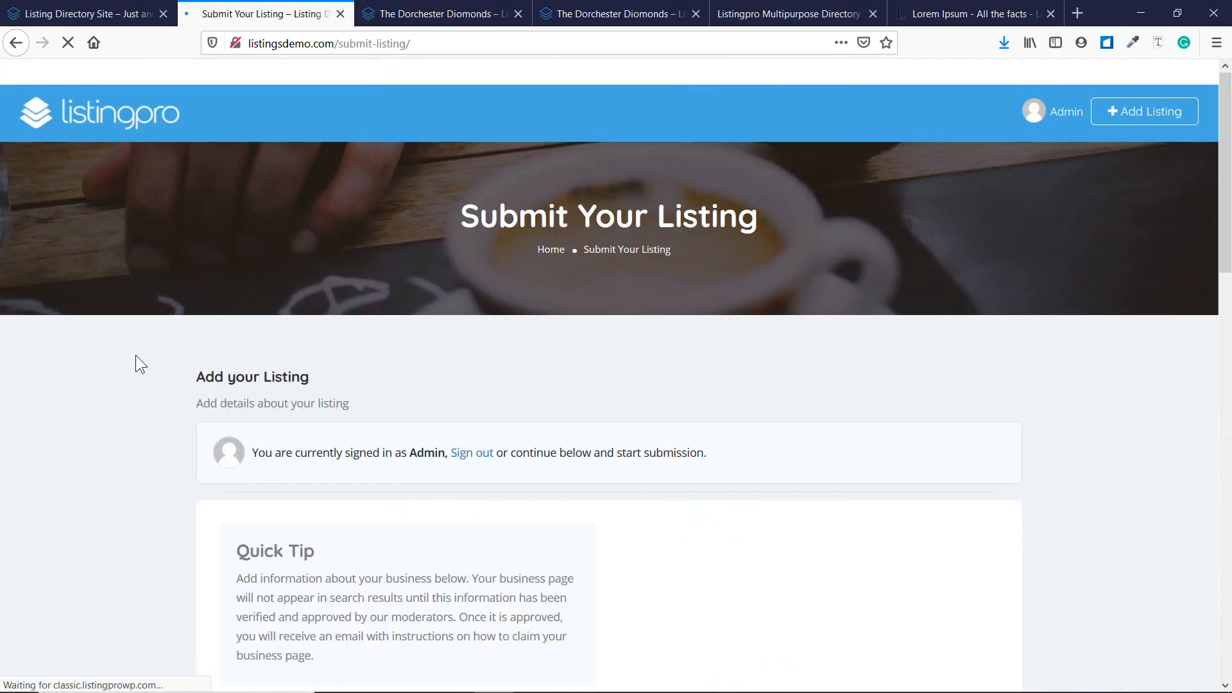
Browse the Submit Listing form and try Save & Preview on the empty listing.
scroll(136, 364, "down", 8)
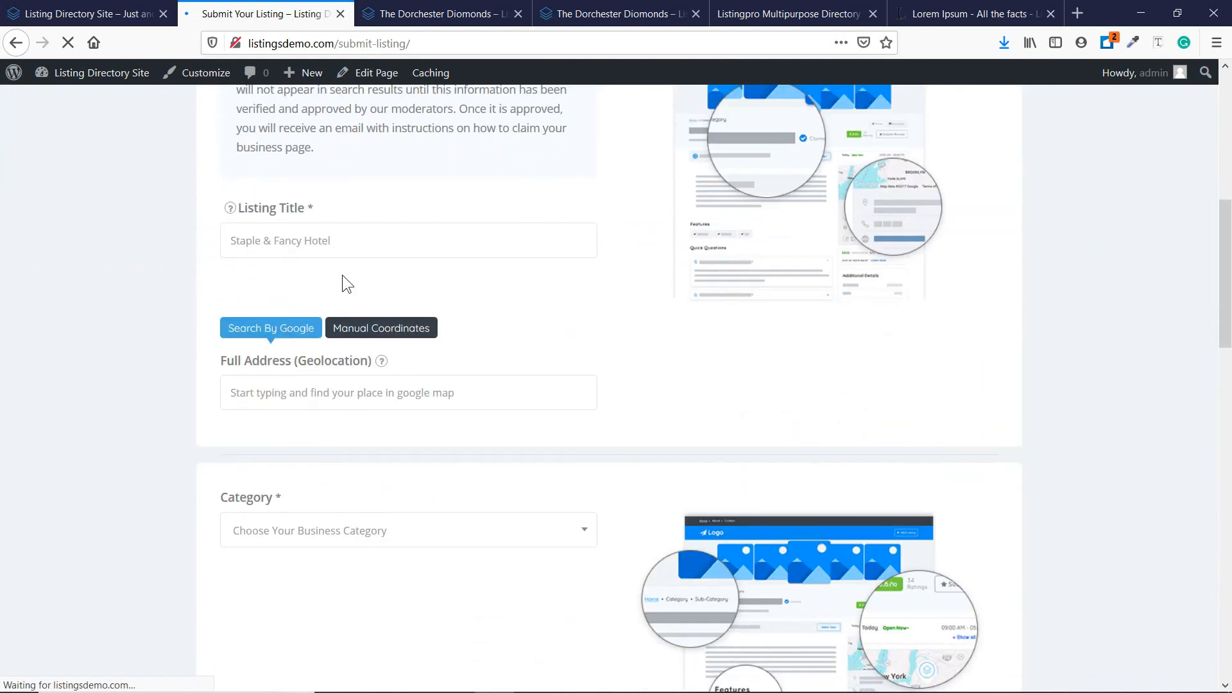
scroll(353, 248, "down", 4)
left_click(311, 277)
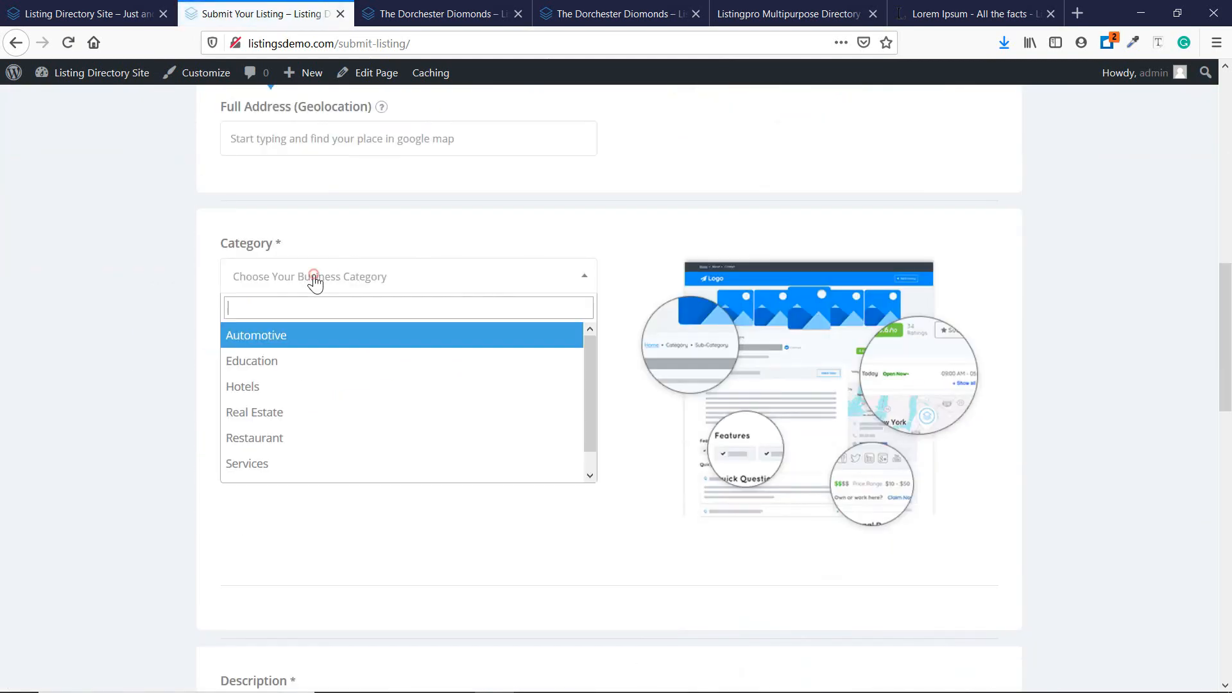
left_click(113, 290)
scroll(587, 333, "down", 8)
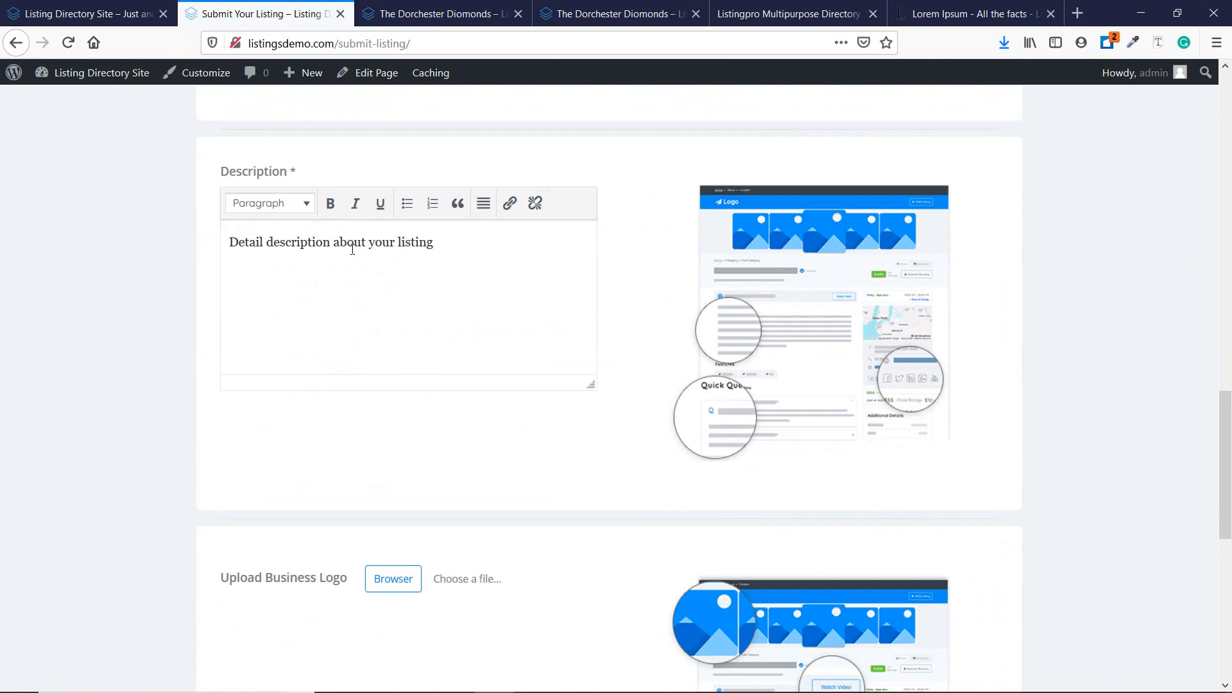
scroll(351, 252, "down", 5)
scroll(702, 308, "down", 4)
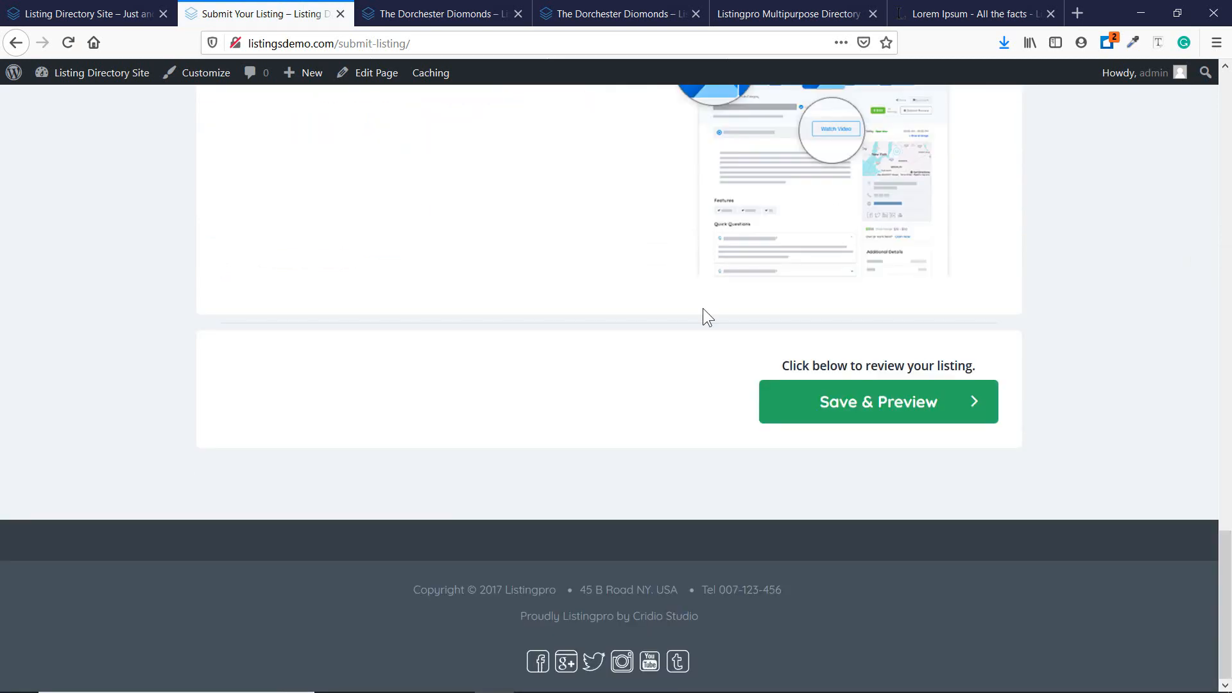
left_click(910, 416)
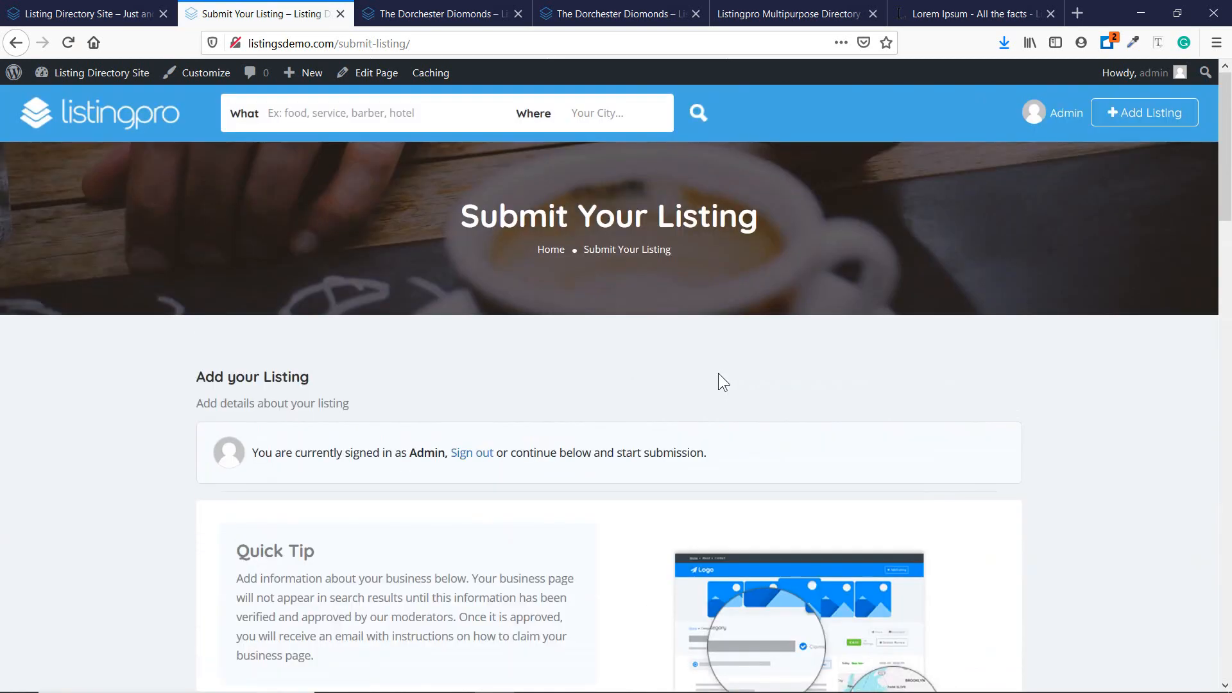
Go back from the submission form to the pricing-plan page, then return to the first tab.
left_click(122, 12)
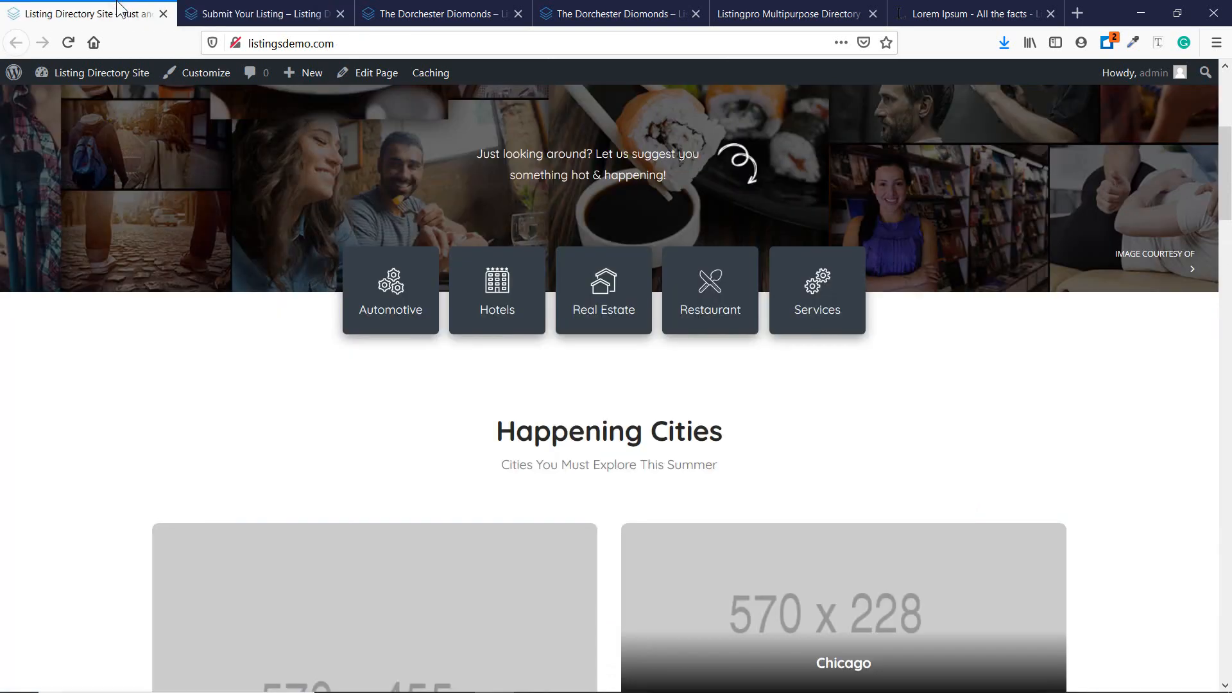
left_click(251, 16)
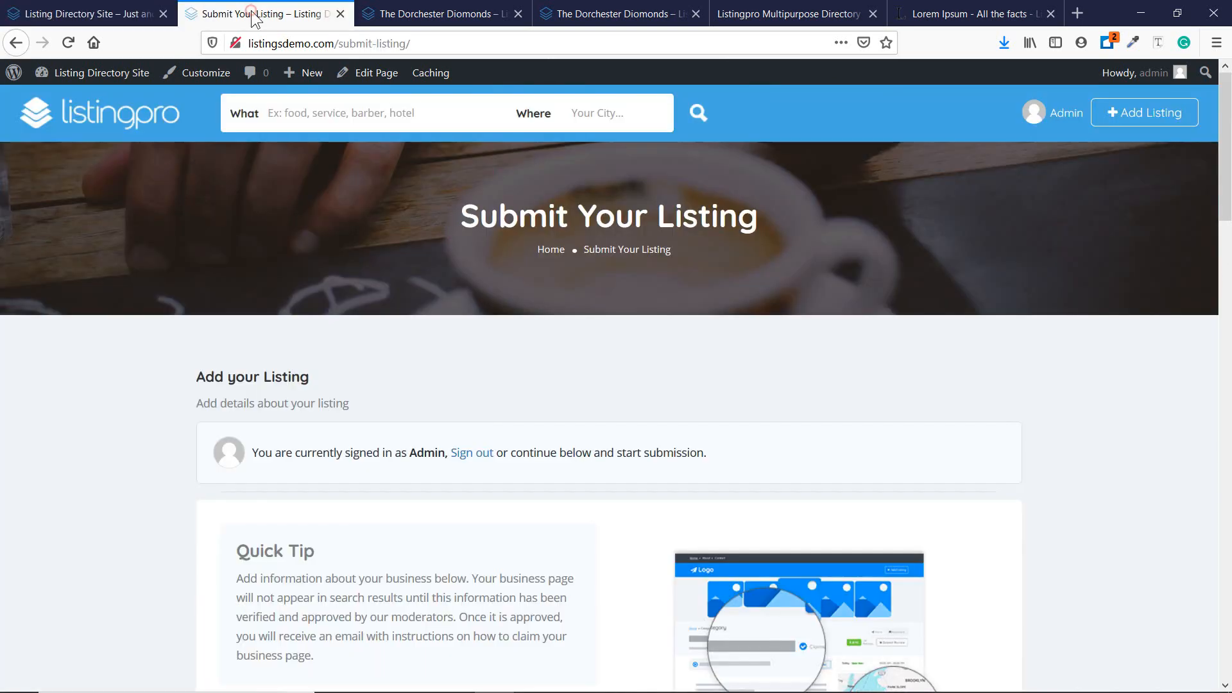
left_click(21, 48)
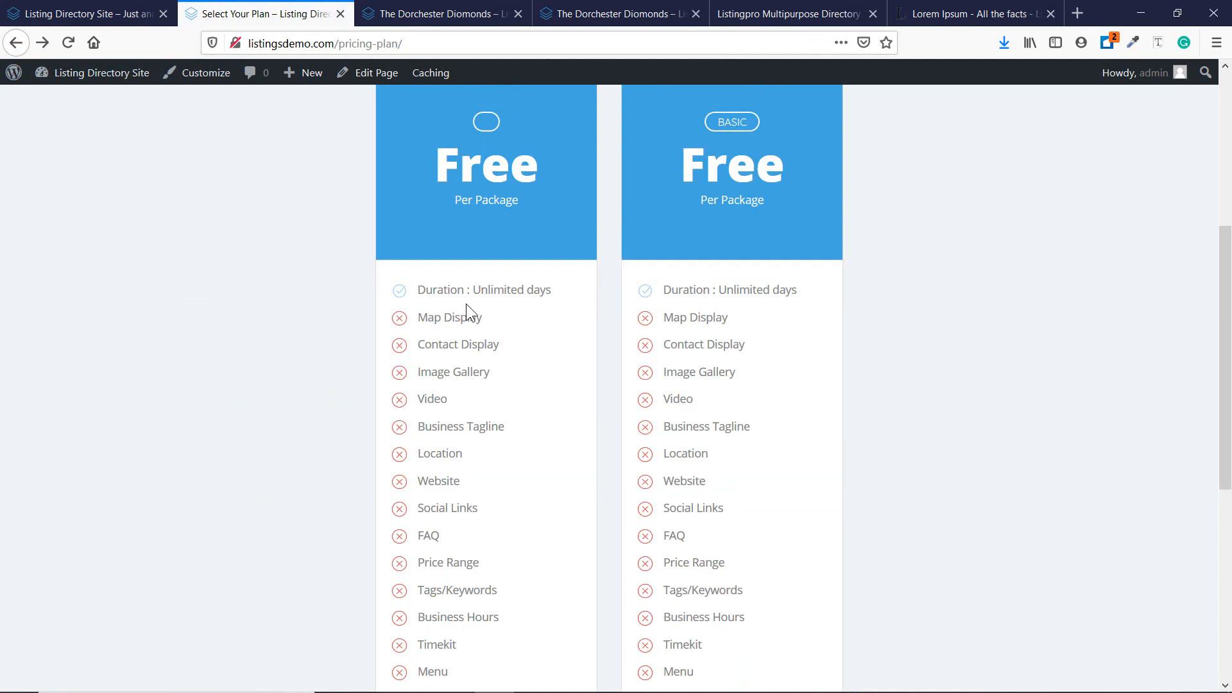
scroll(452, 363, "down", 4)
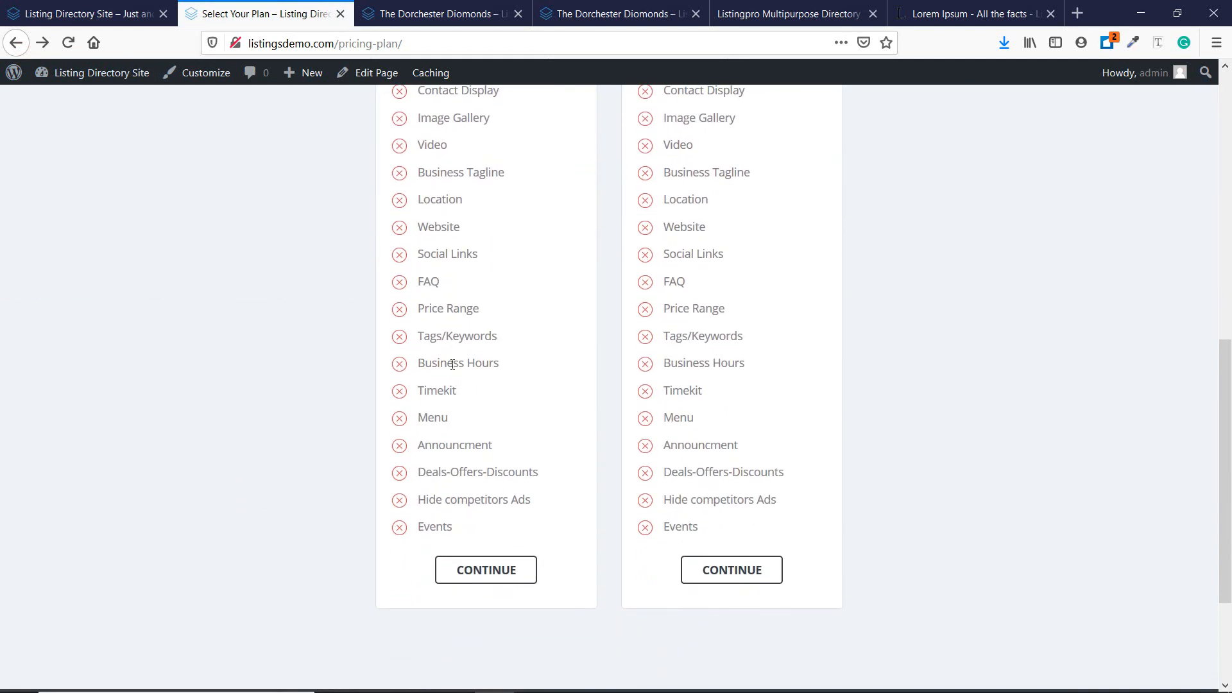
left_click(90, 13)
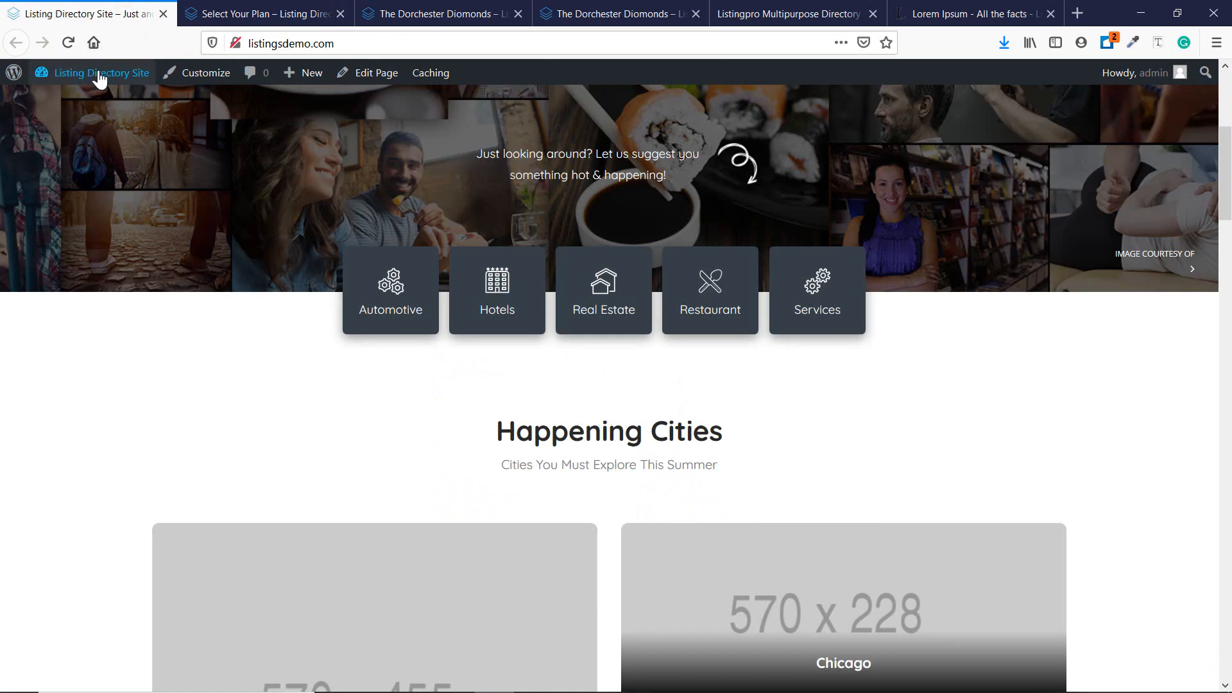
Open the Basic pricing plan for editing from the dashboard's pricing plans list.
mouse_move(97, 73)
left_click(78, 101)
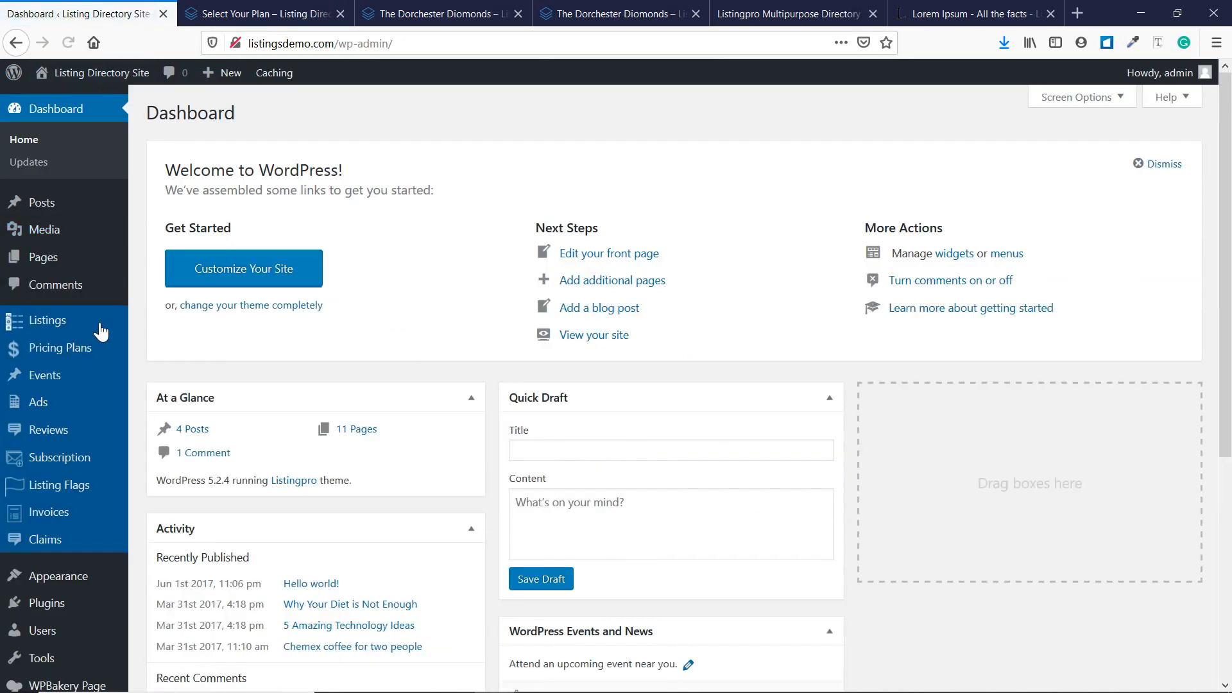
left_click(46, 459)
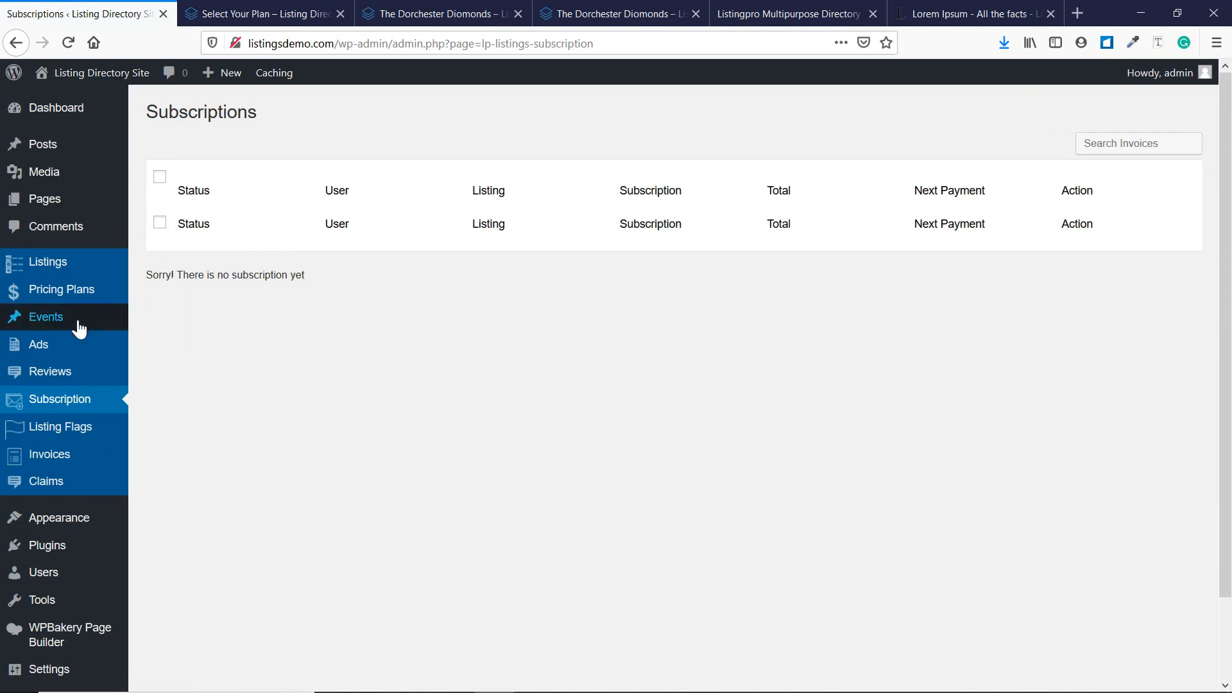
mouse_move(54, 299)
left_click(196, 299)
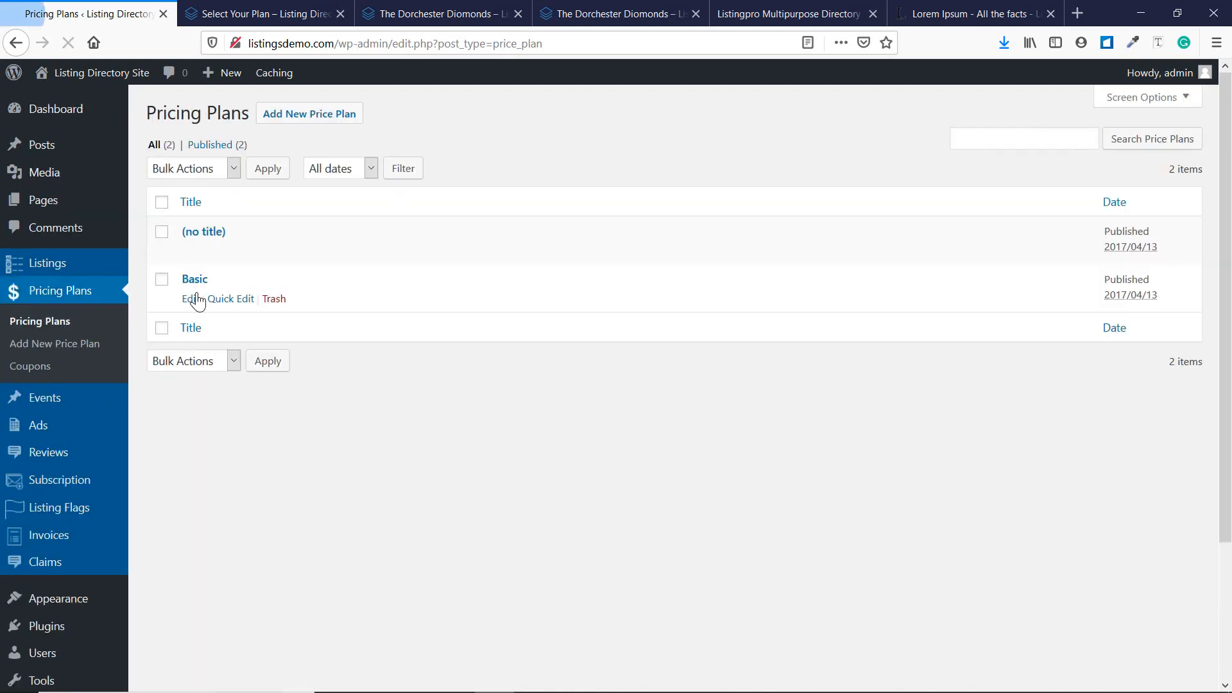
left_click(192, 300)
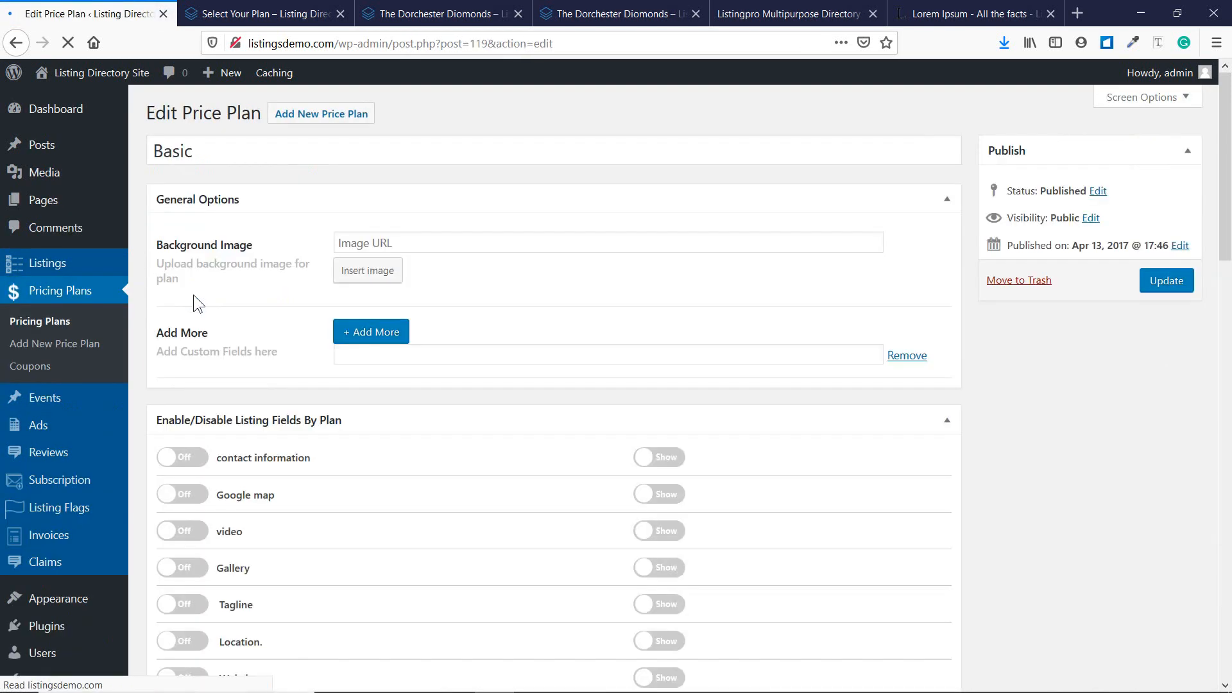
Turn on contact information, Google map, video, Gallery, Tagline, Location and Website for Basic.
scroll(325, 313, "down", 5)
scroll(228, 302, "up", 3)
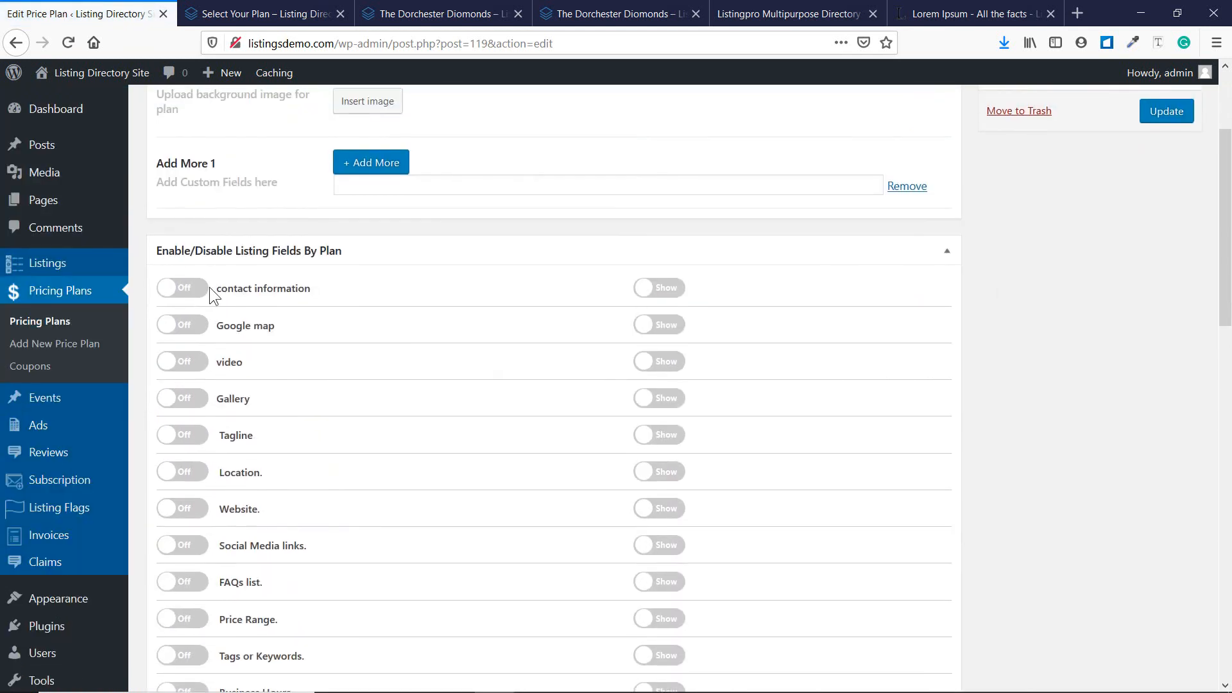
left_click(192, 288)
left_click(183, 325)
left_click(184, 362)
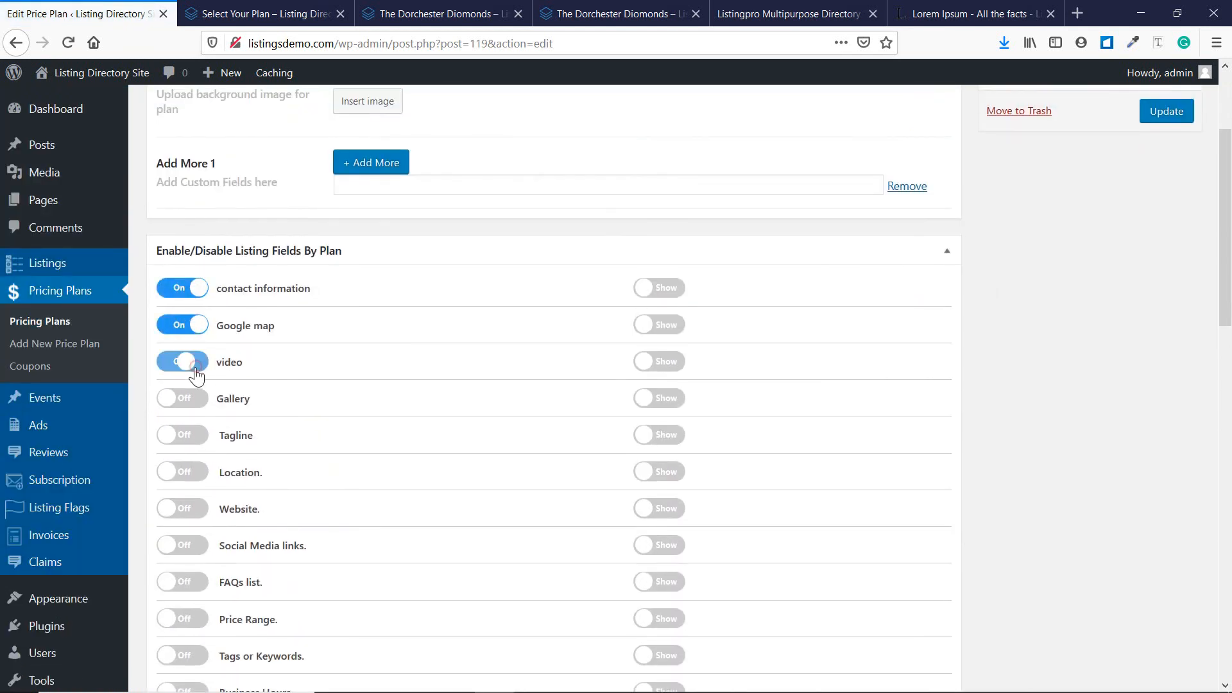
left_click(186, 399)
left_click(193, 437)
left_click(186, 473)
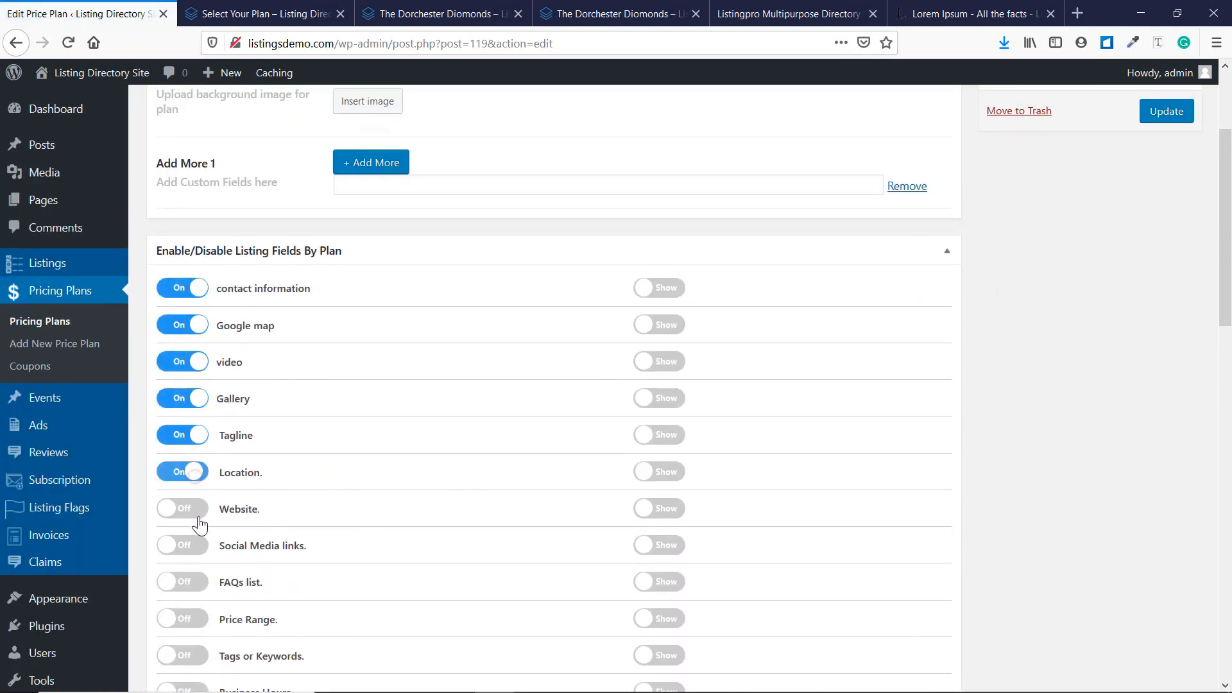
left_click(188, 510)
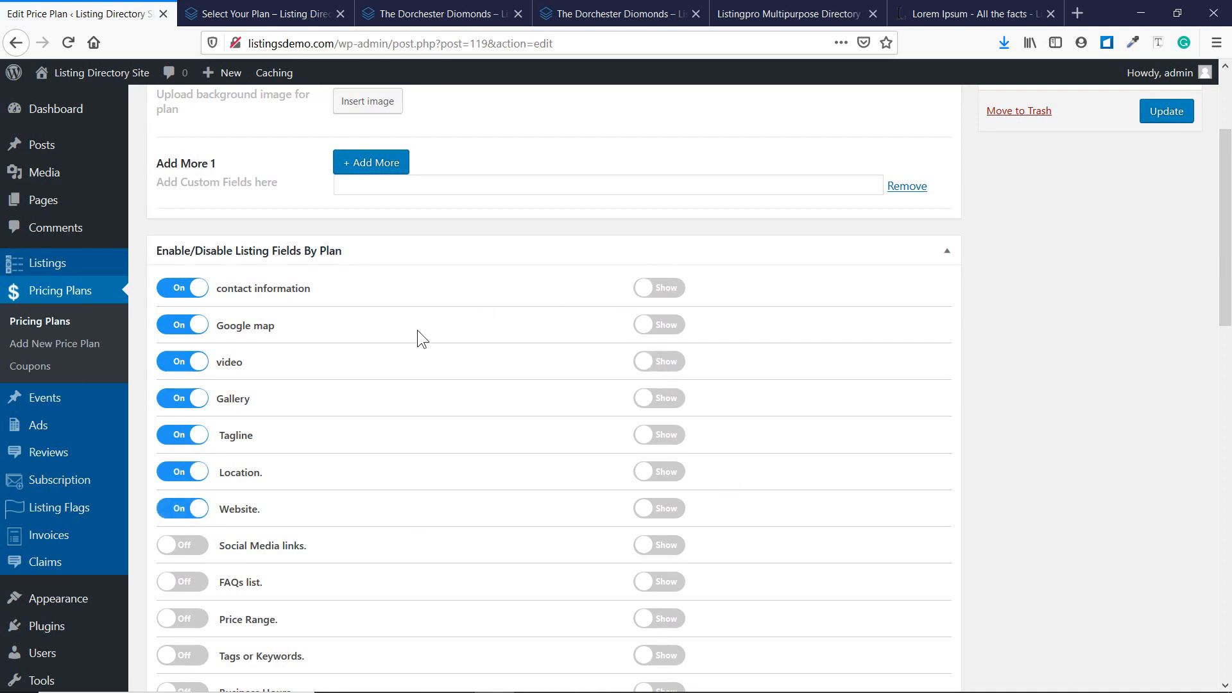
Set contact info, map, video, Gallery, Tagline, Location, Website, Social, FAQs, Tags, Business Hours to Hide.
left_click(664, 288)
left_click(665, 325)
left_click(665, 361)
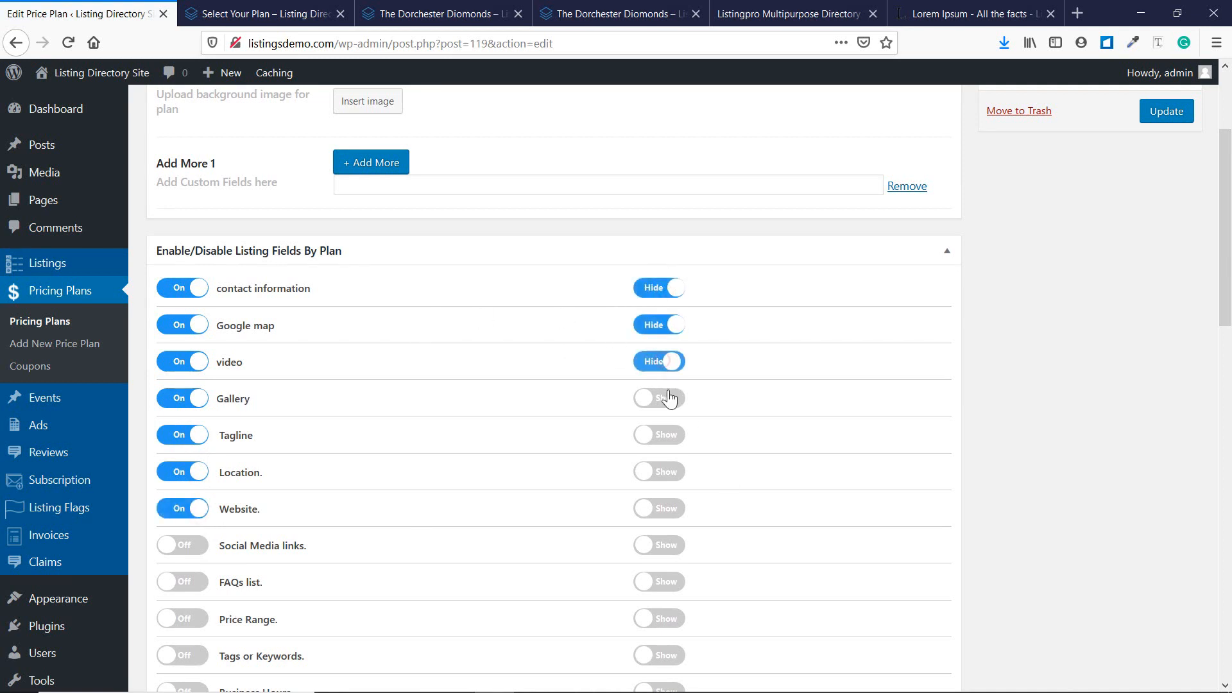
left_click(665, 398)
left_click(669, 435)
scroll(742, 418, "down", 2)
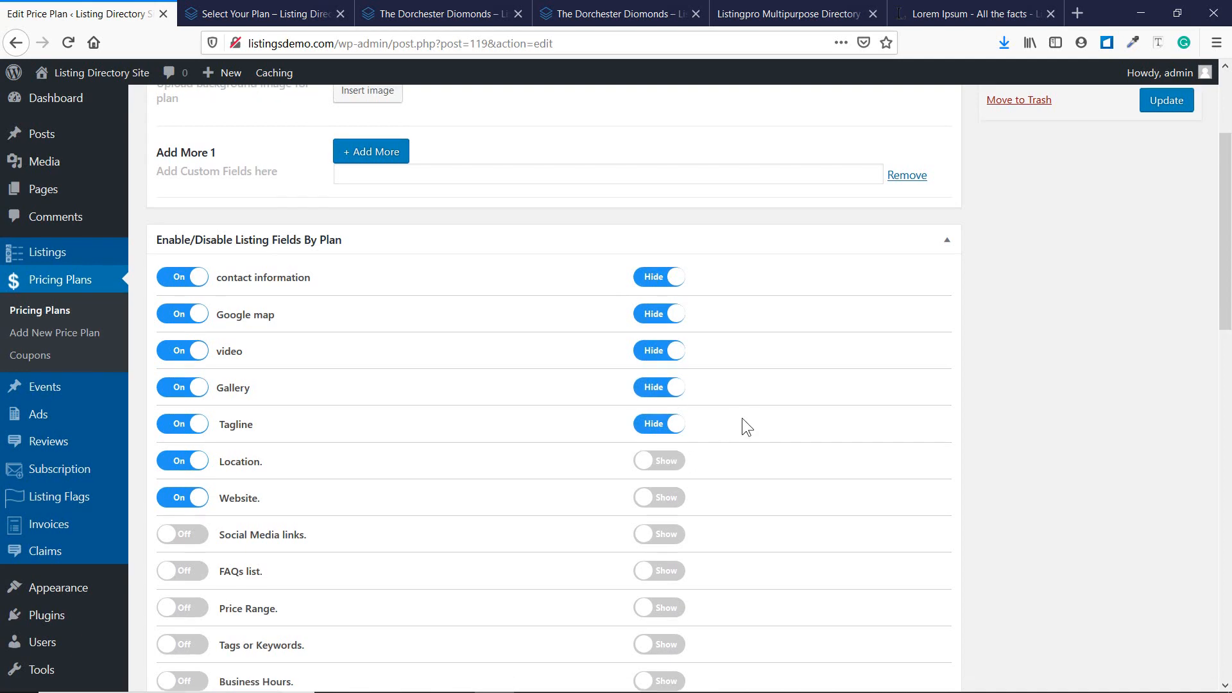
left_click(667, 389)
left_click(665, 426)
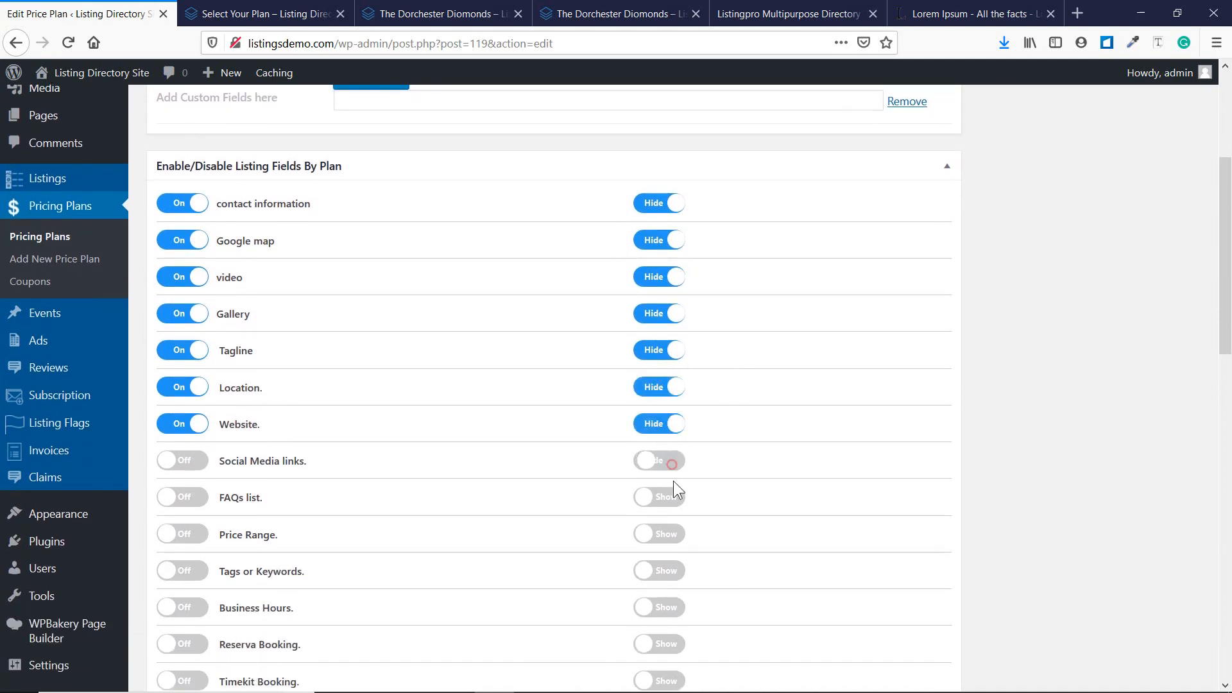
left_click(667, 461)
left_click(667, 497)
left_click(666, 570)
left_click(666, 607)
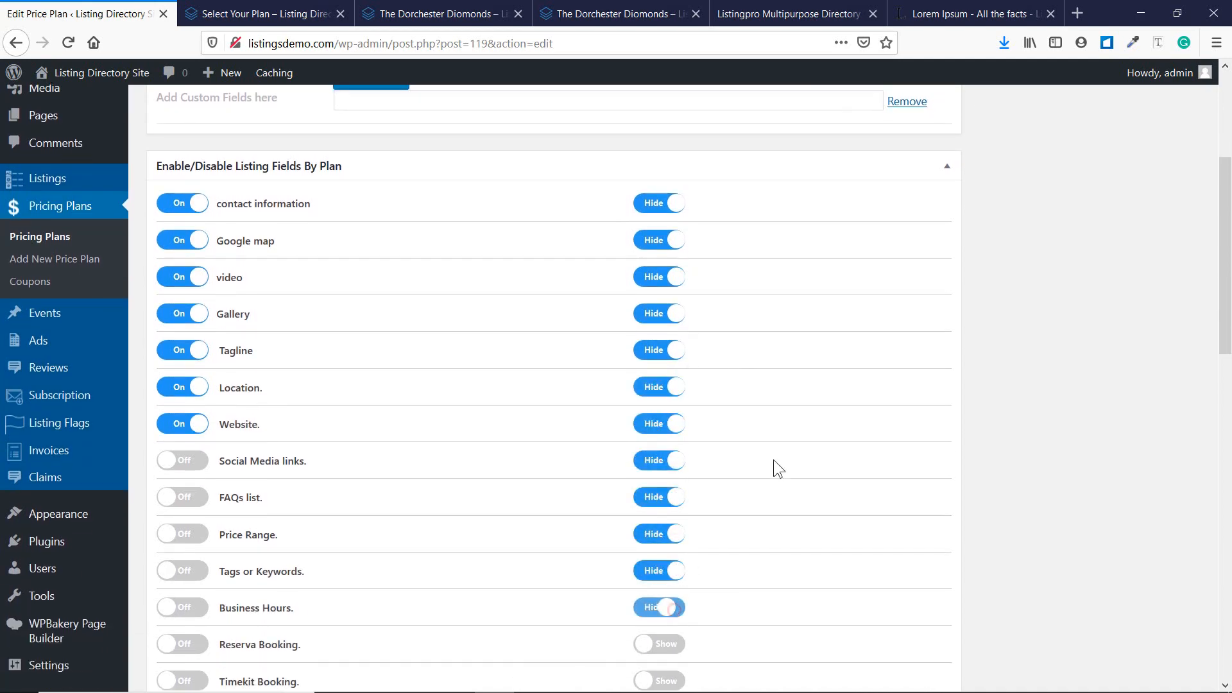
Set competitor campaigns, Announcement, Menu, Timekit, Reserva Booking and Events to Hide.
scroll(777, 449, "down", 5)
left_click(664, 405)
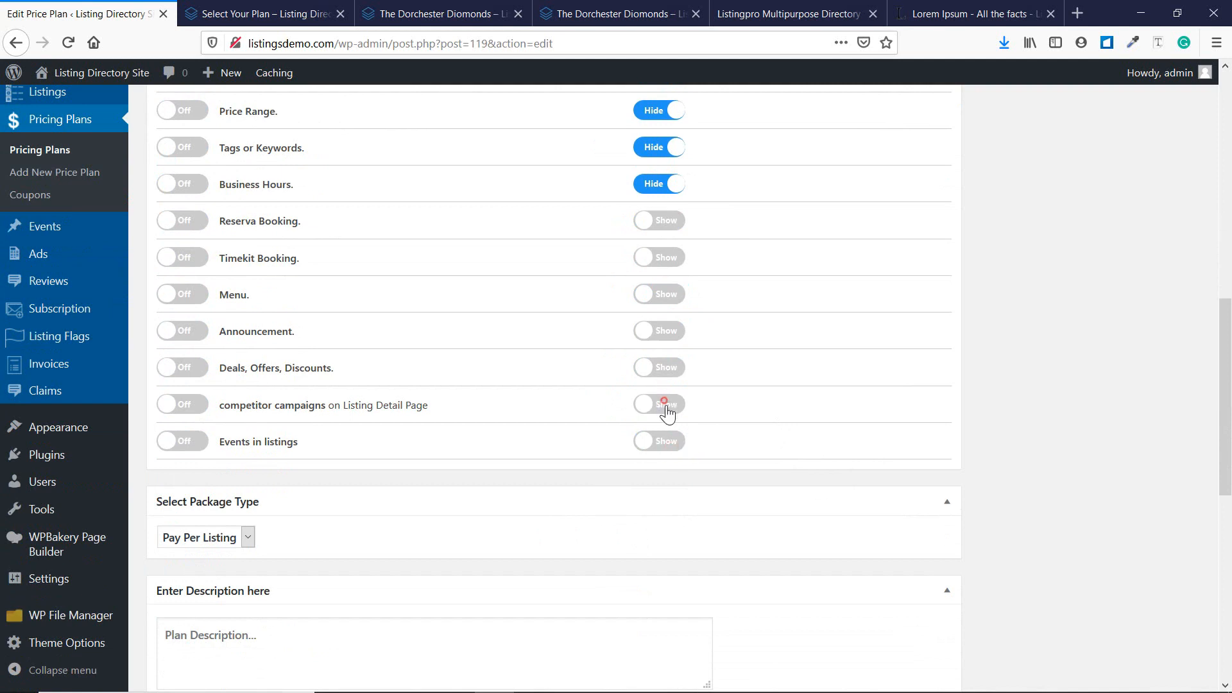
left_click(670, 339)
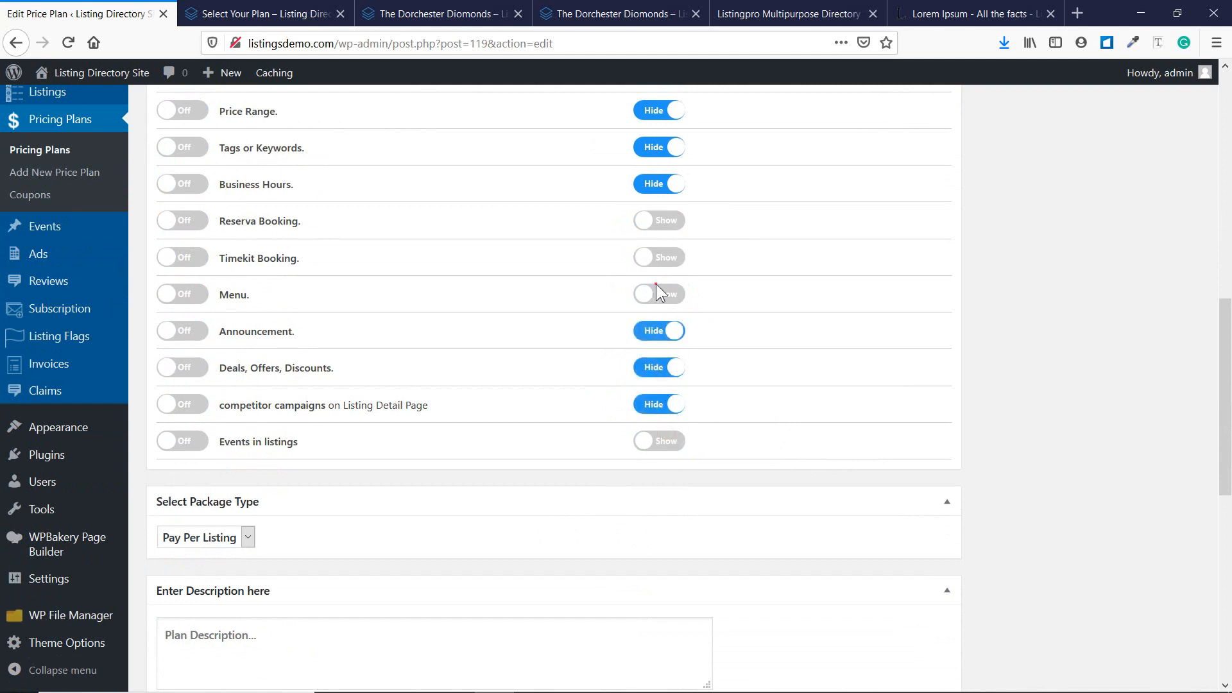
left_click(663, 296)
left_click(663, 258)
left_click(668, 226)
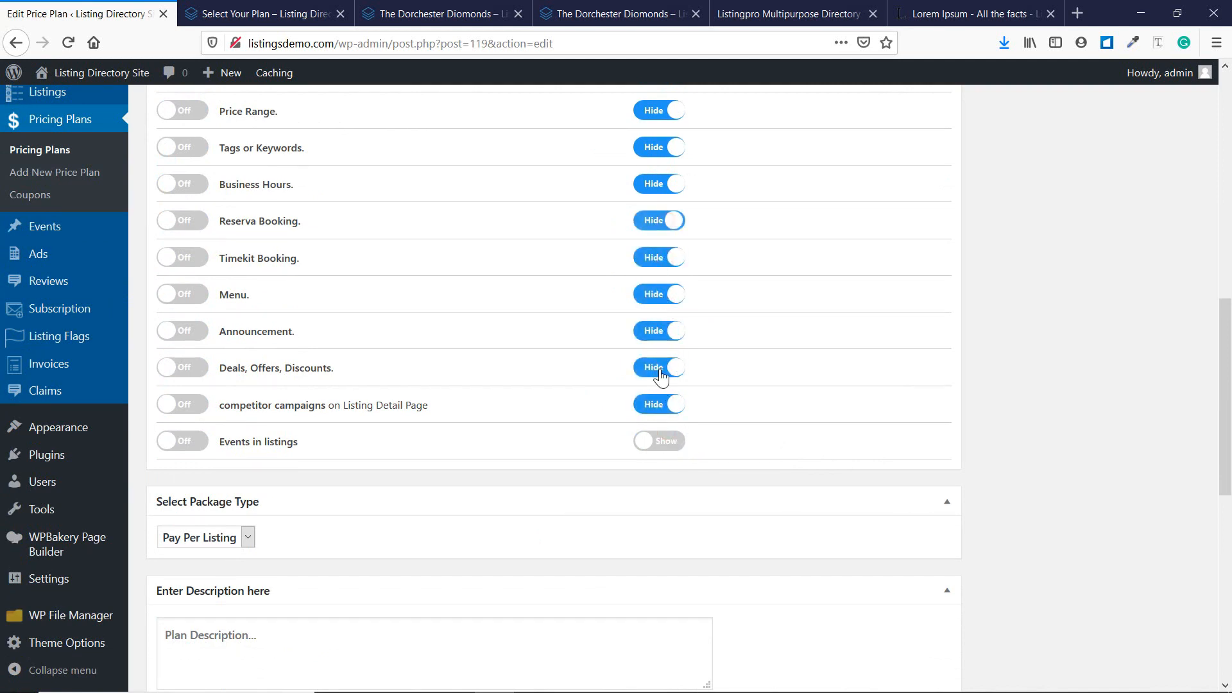
left_click(668, 438)
Turn on the remaining fields, from Events and Deals through Price Range, FAQs, Social Media and Timekit.
left_click(185, 443)
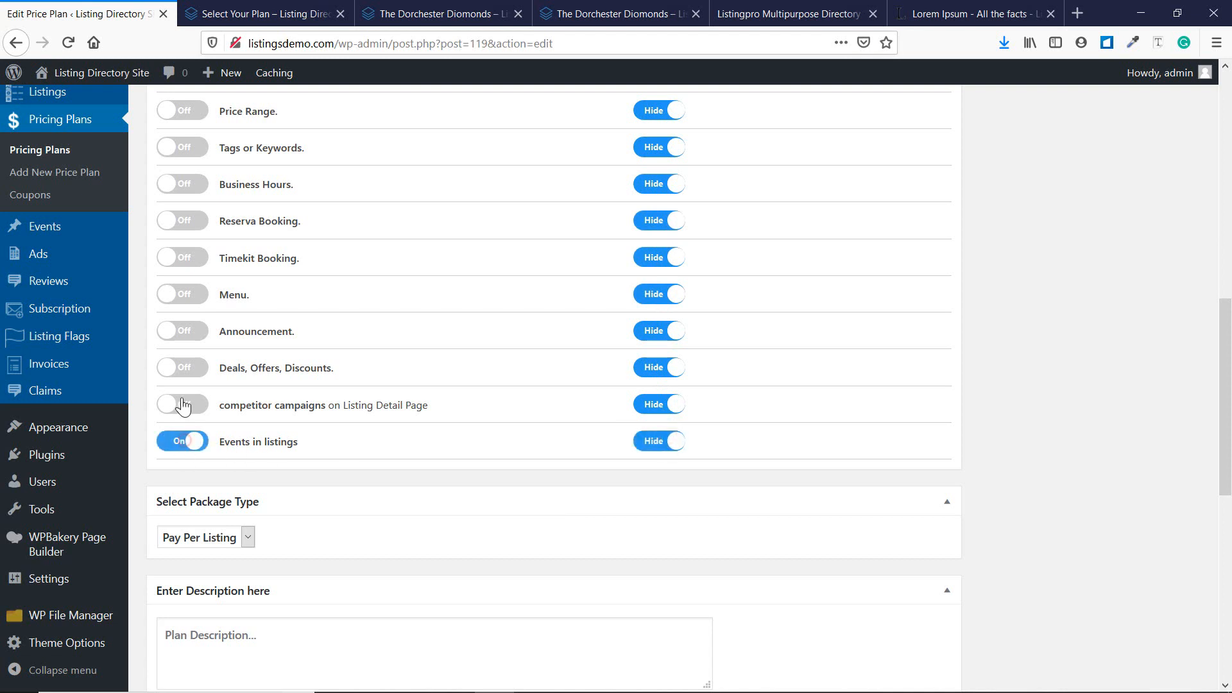
left_click(186, 404)
left_click(188, 368)
left_click(189, 331)
left_click(186, 295)
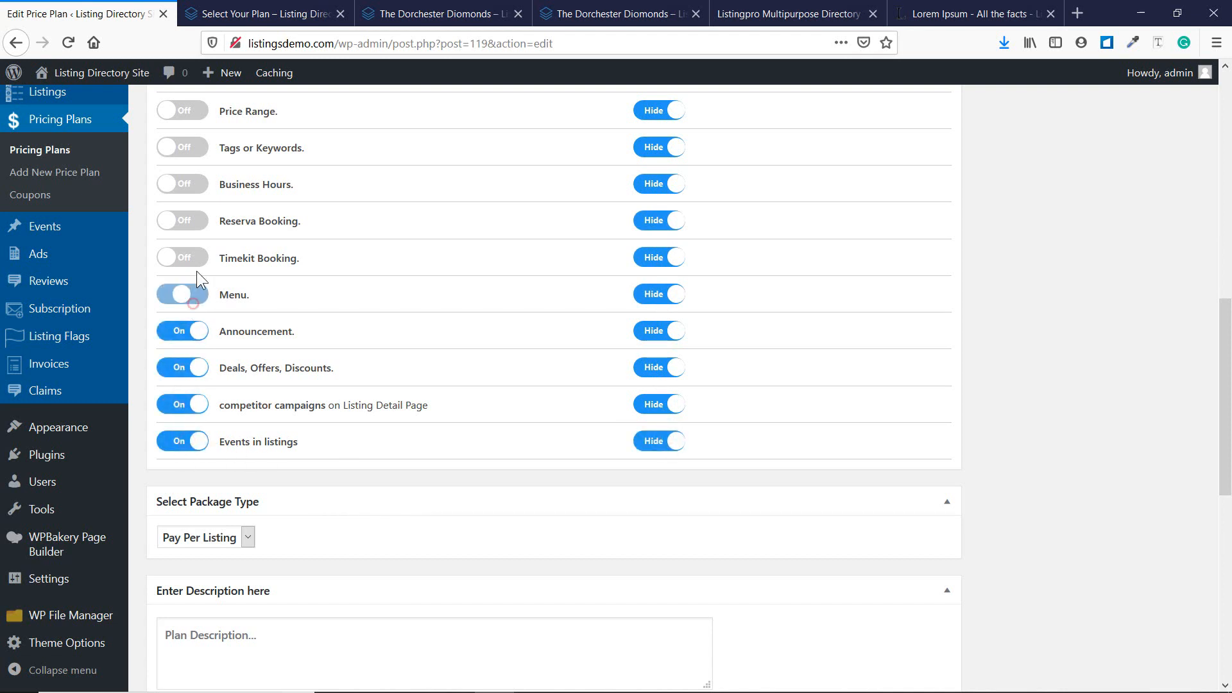
left_click(186, 221)
left_click(186, 185)
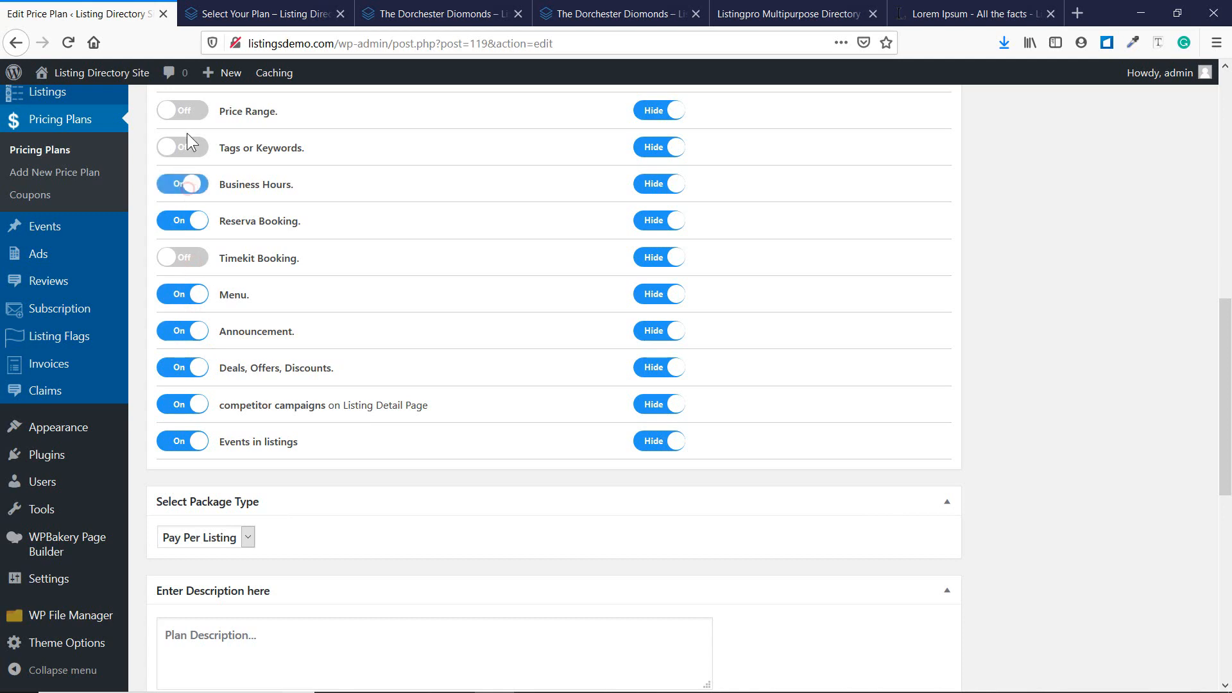
left_click(185, 148)
left_click(182, 111)
scroll(242, 260, "up", 3)
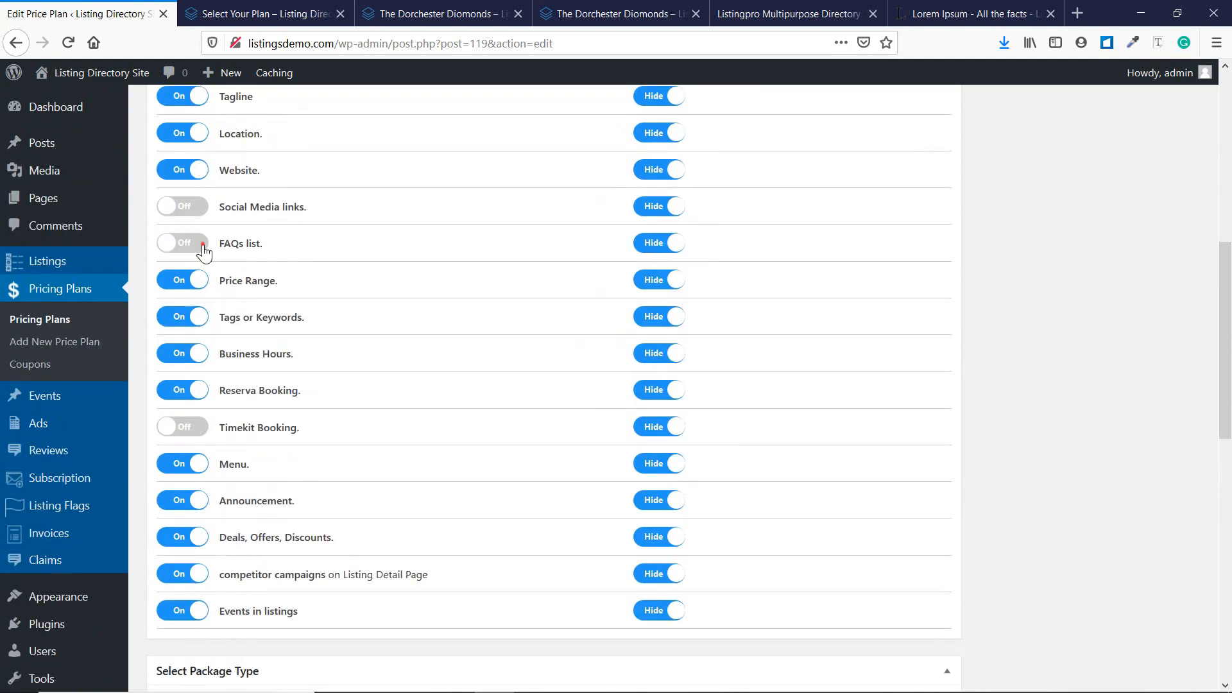
left_click(183, 240)
left_click(183, 204)
left_click(183, 424)
Keep Pay Per Listing as the Basic plan's package type.
scroll(312, 367, "down", 5)
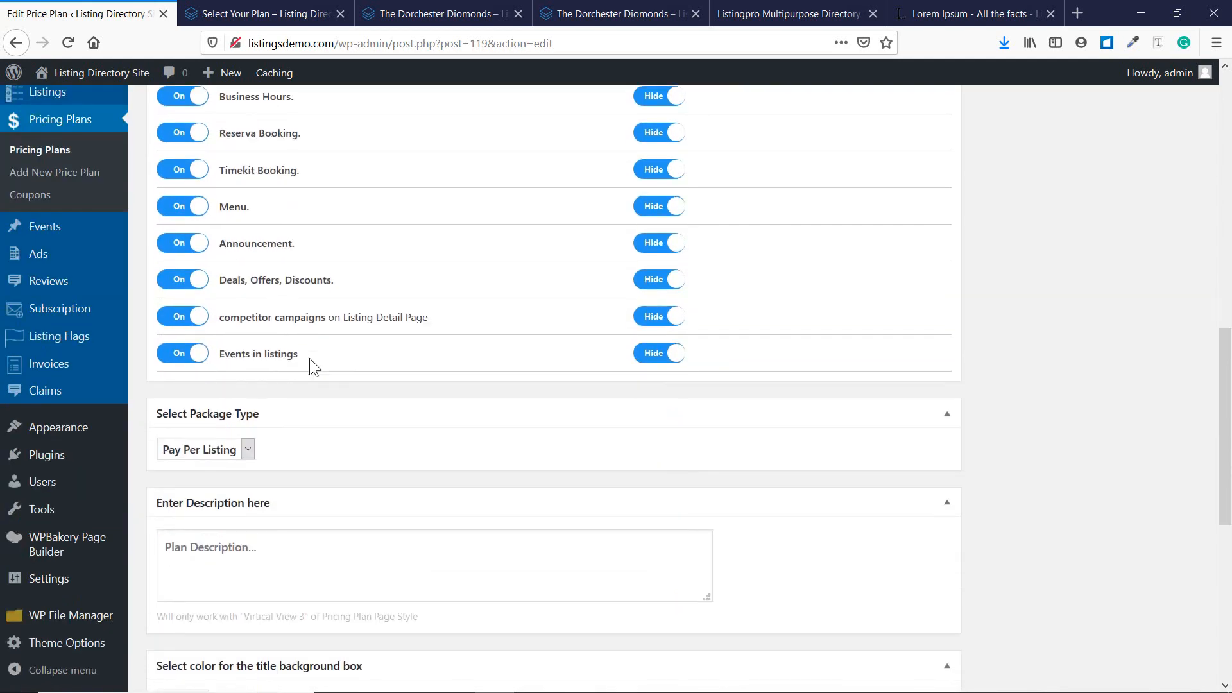
left_click(209, 372)
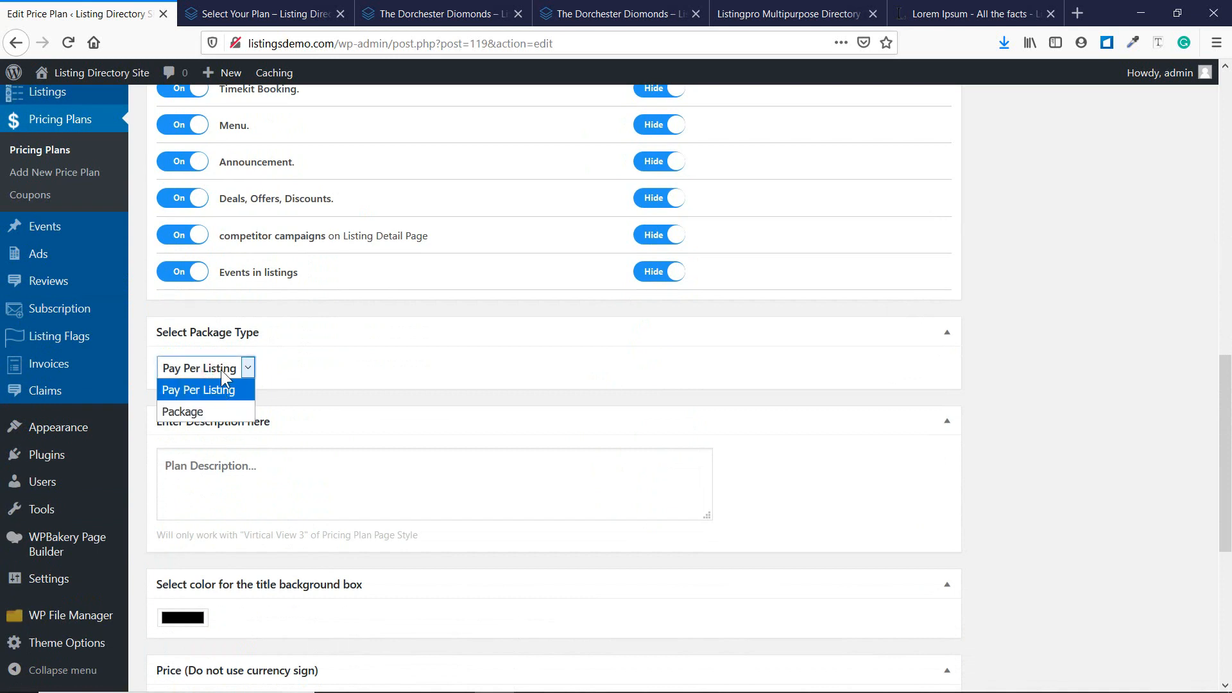
left_click(341, 356)
scroll(281, 406, "down", 4)
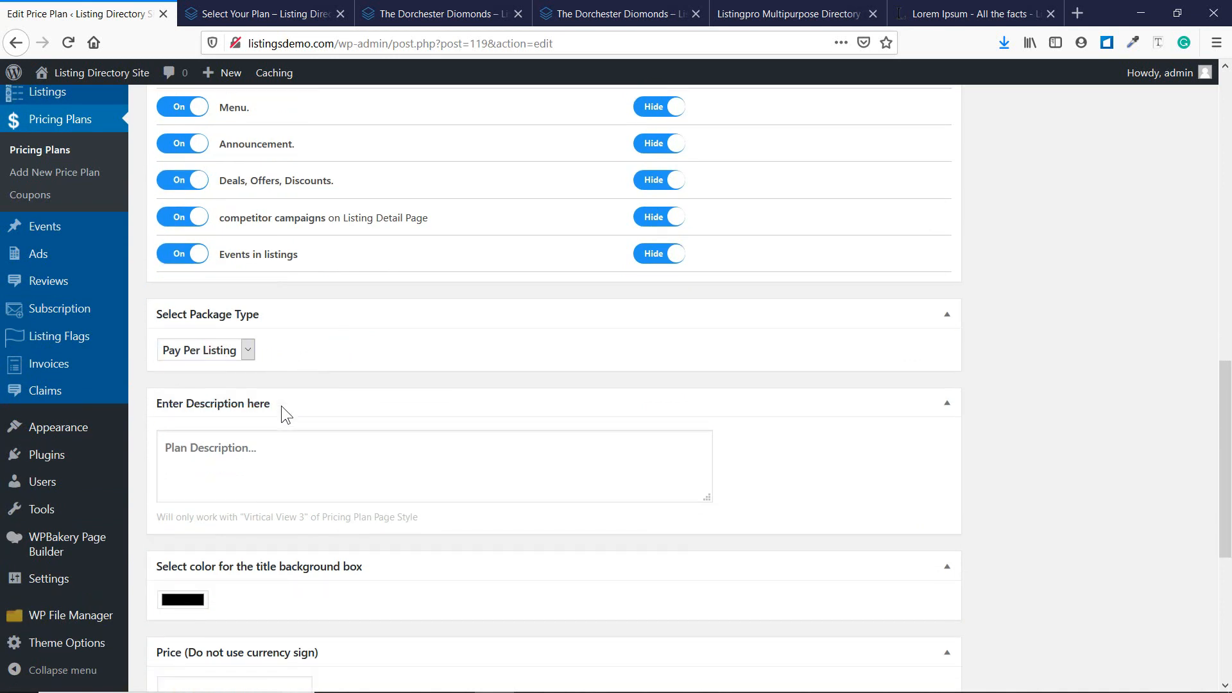
scroll(203, 364, "down", 2)
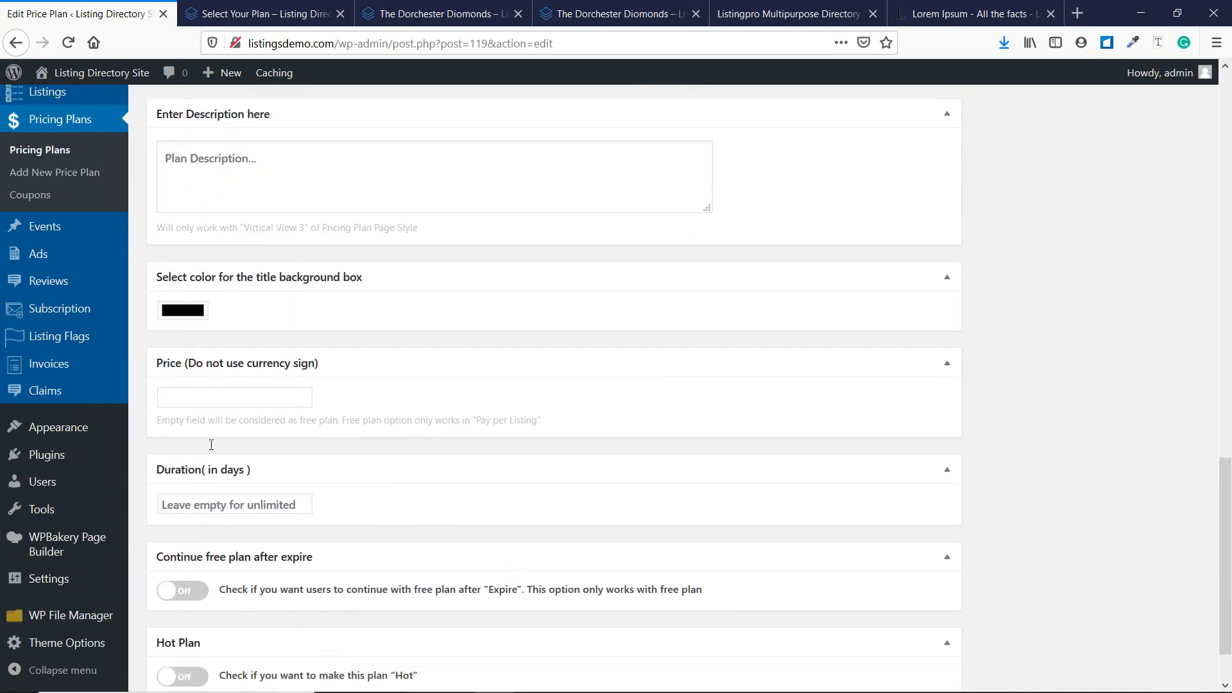
Check the Pricing Plan Configuration line in the Notepad checklist.
left_click(542, 677)
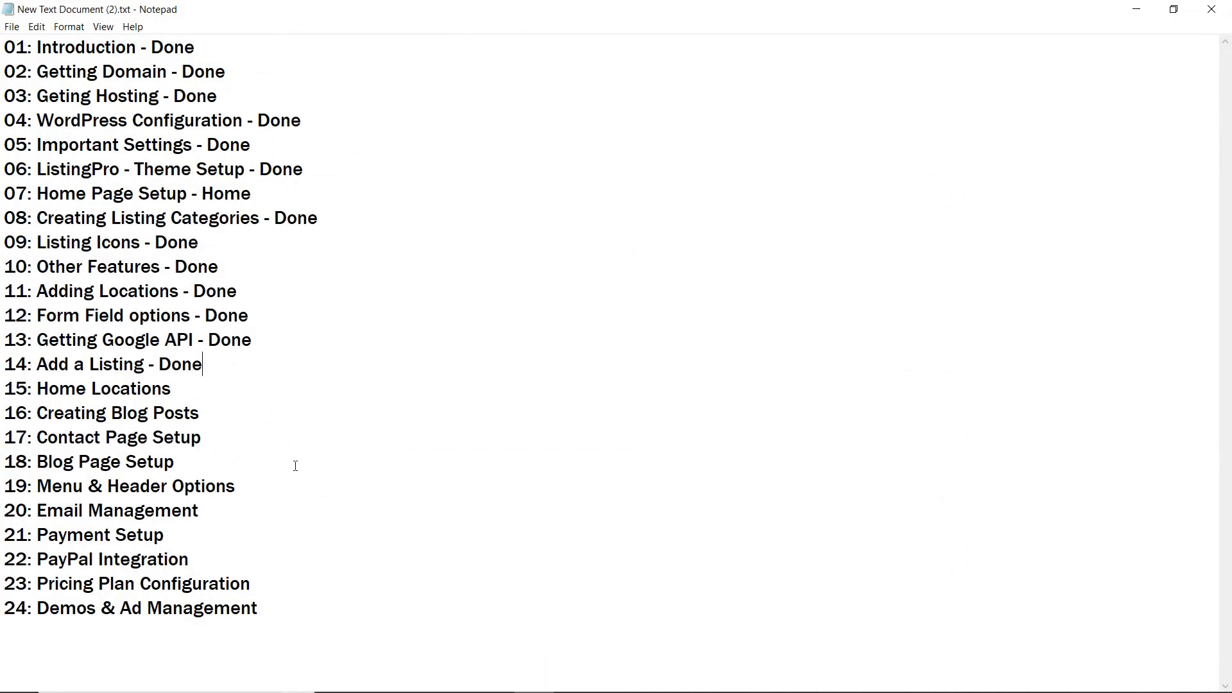
left_click_drag(275, 581, 3, 584)
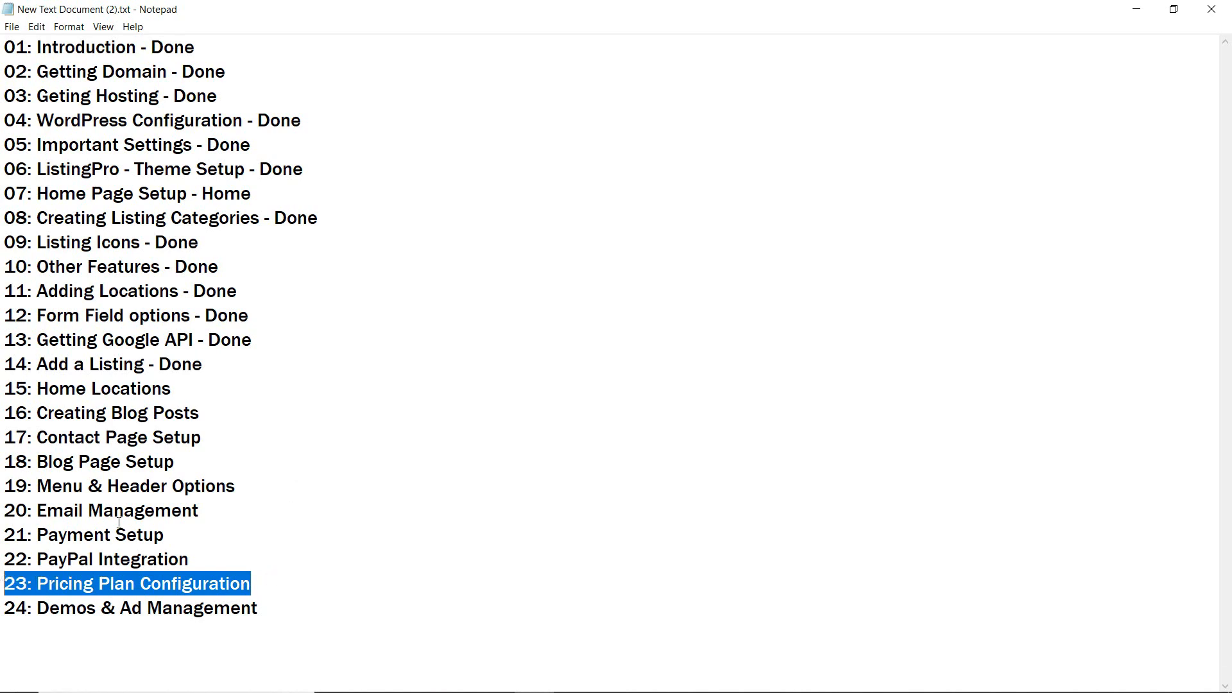
left_click(116, 510)
Close Notepad, Update the Basic price plan, and bring up the Select Your Plan tab.
left_click(1226, 8)
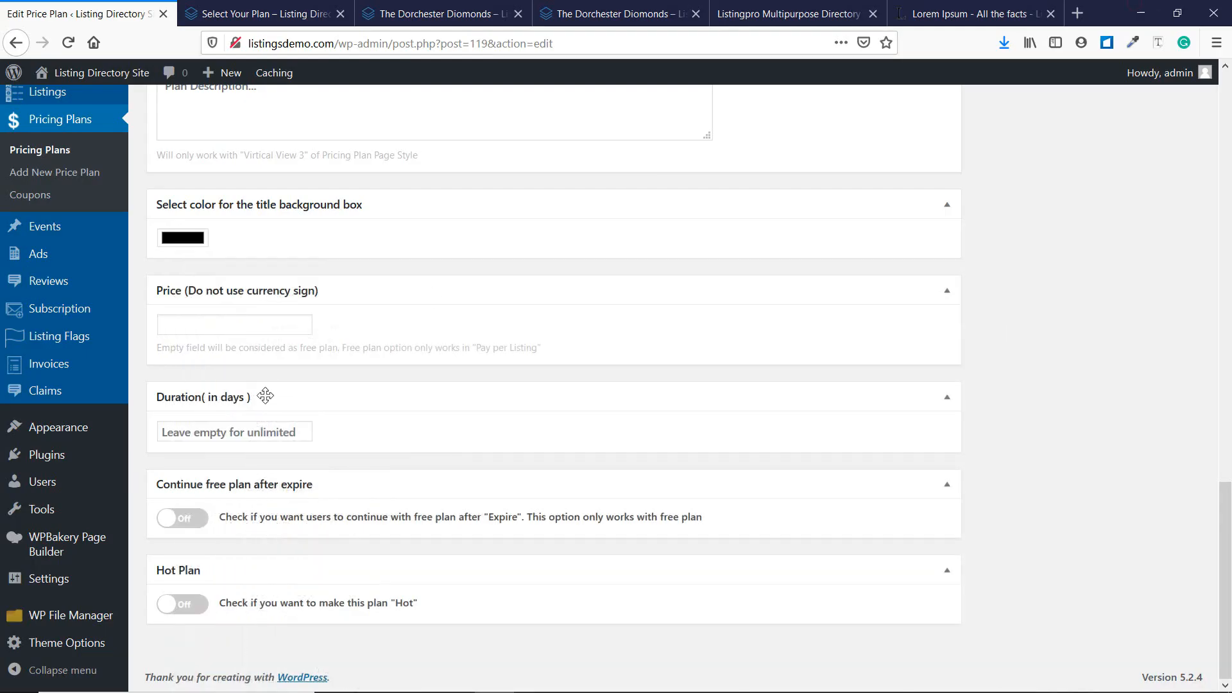
scroll(351, 574, "up", 6)
scroll(351, 574, "up", 15)
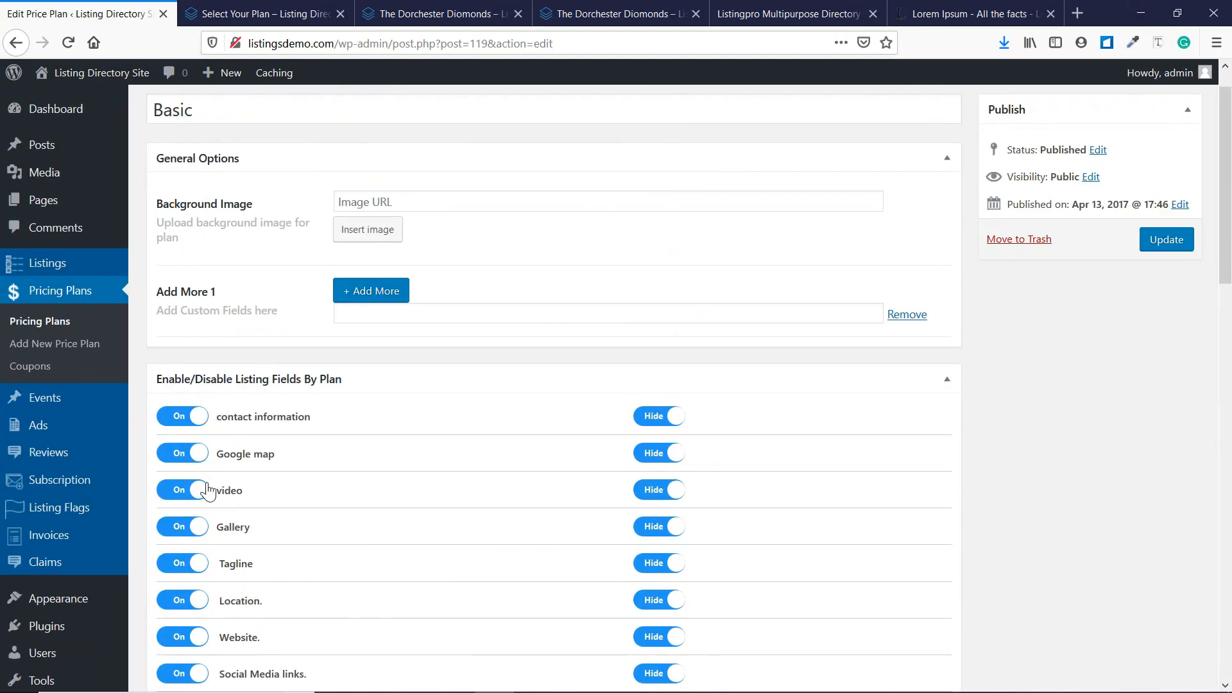
scroll(209, 491, "down", 3)
scroll(718, 410, "up", 3)
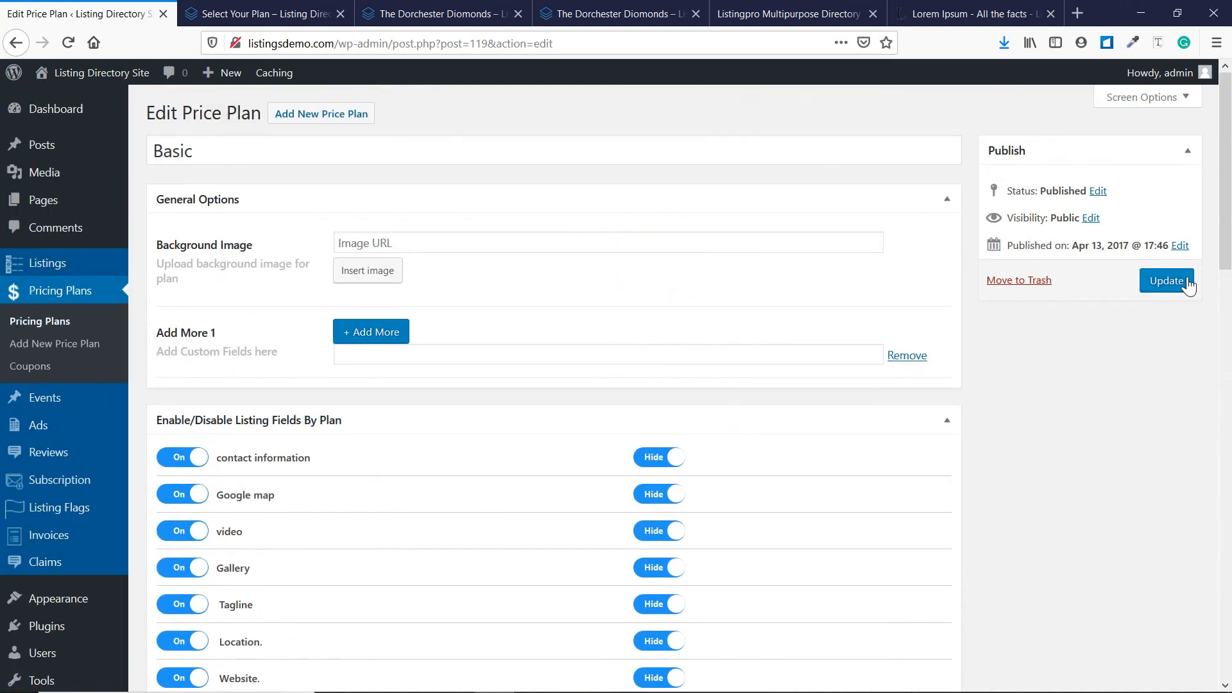
left_click(1165, 289)
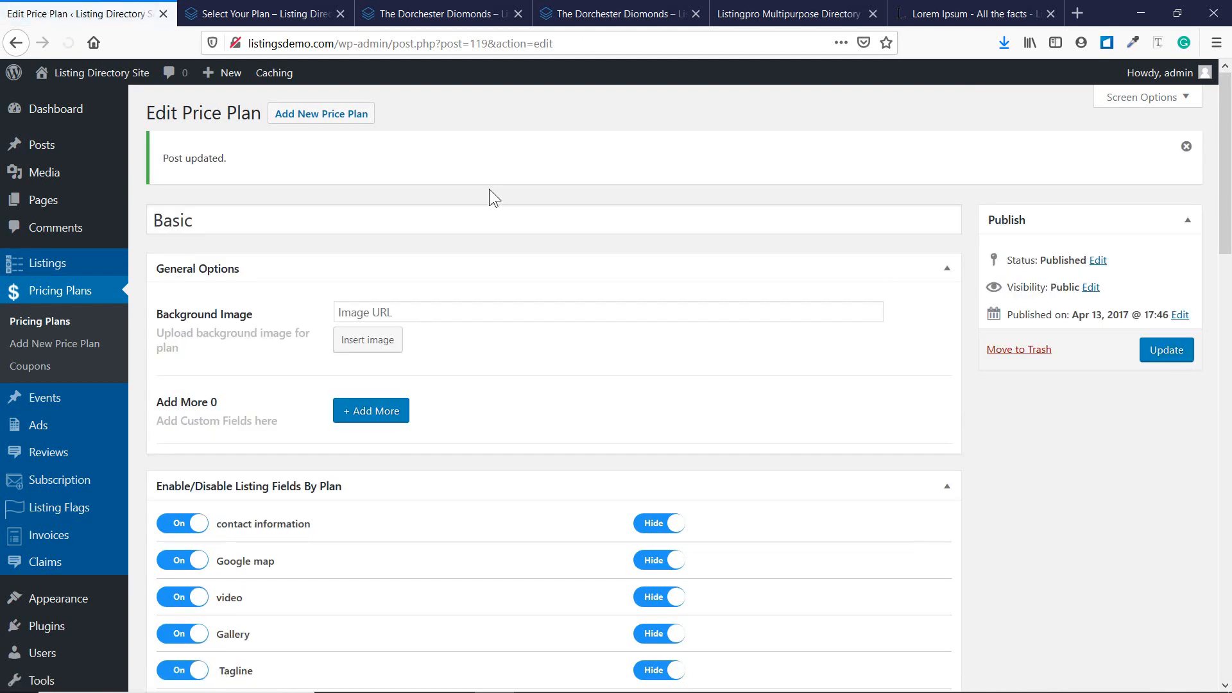
left_click(266, 13)
Reload the pricing page to confirm Basic's black pay-per-listing title box, then continue with Basic.
scroll(403, 292, "up", 10)
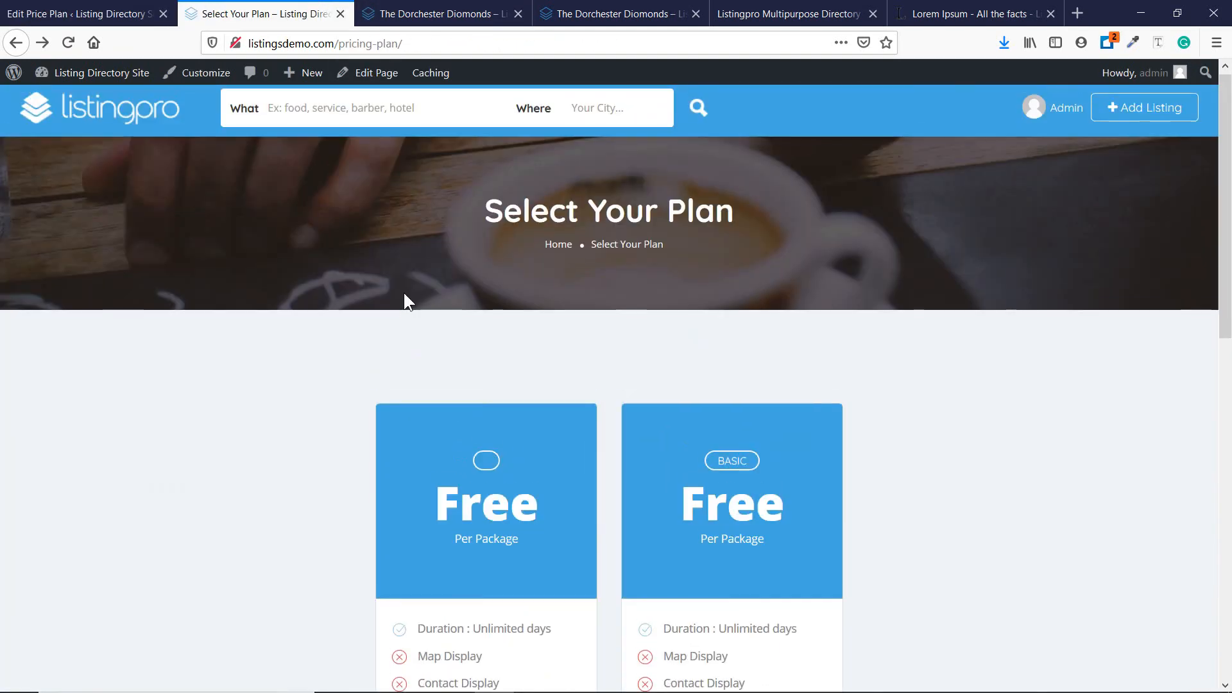
scroll(759, 398, "down", 6)
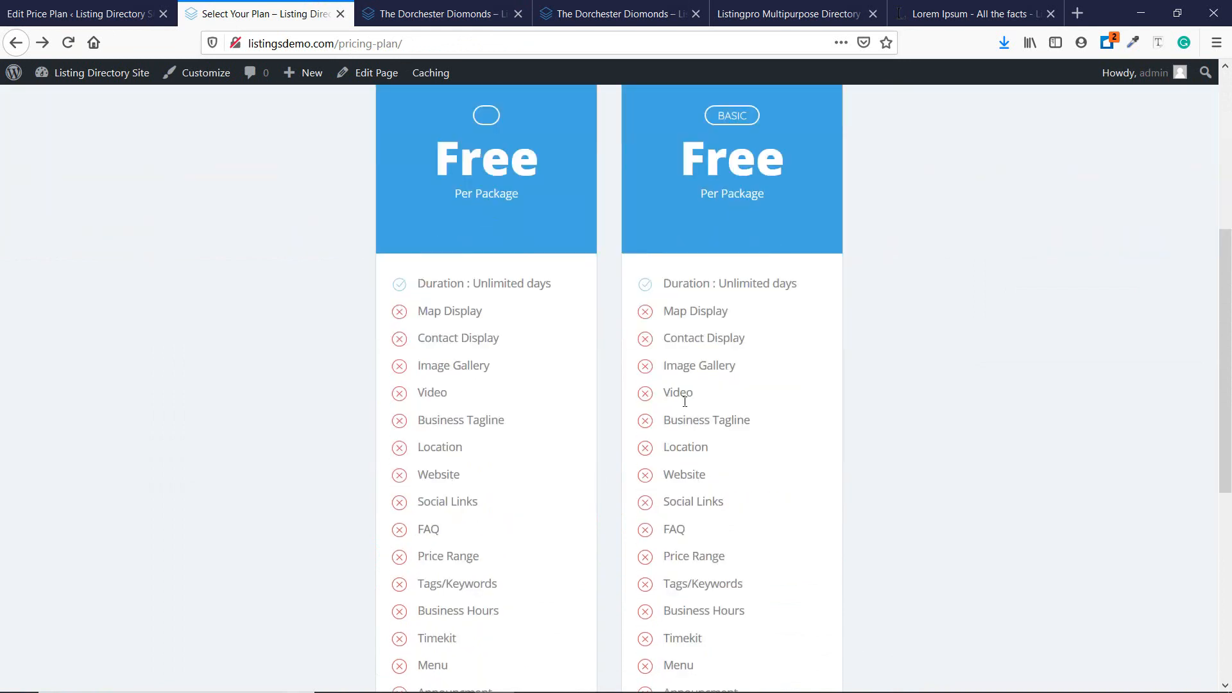
scroll(641, 325, "down", 2)
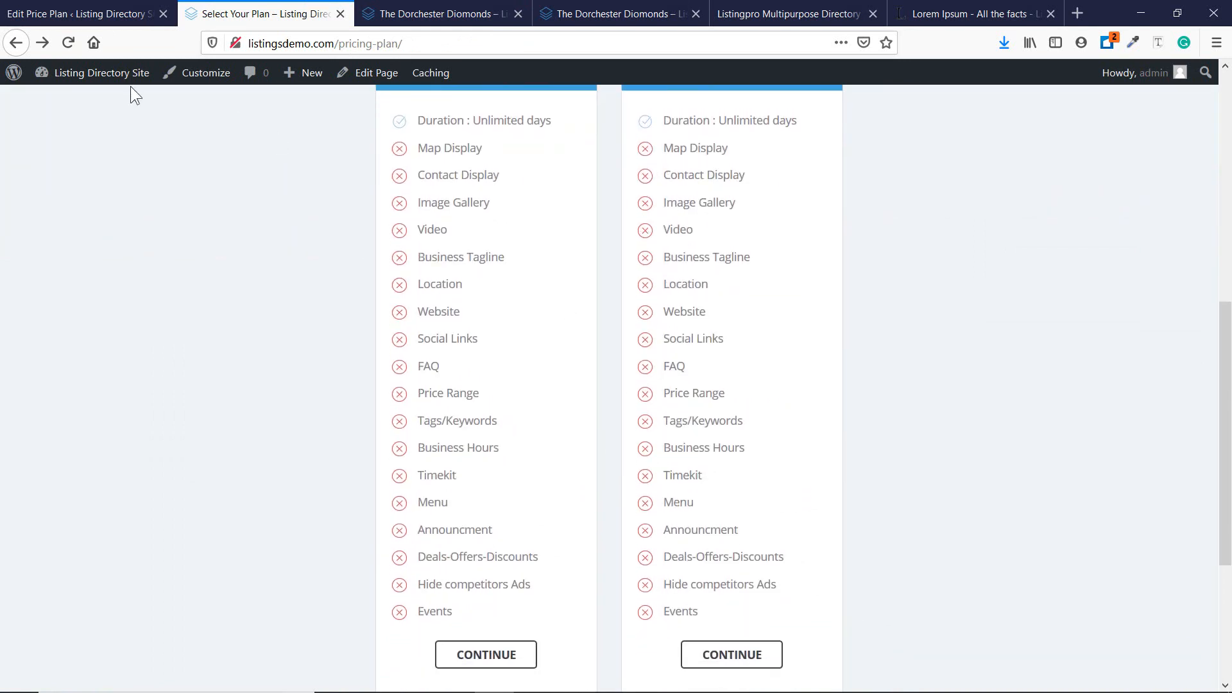
left_click(66, 44)
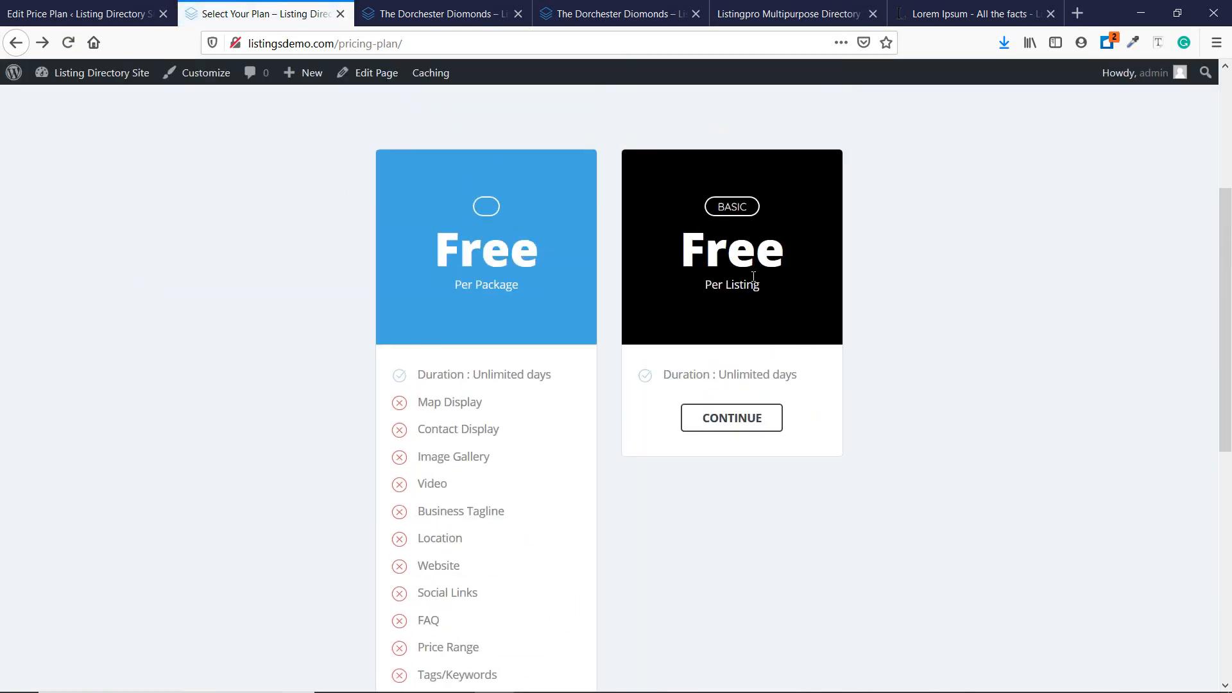
scroll(727, 288, "down", 2)
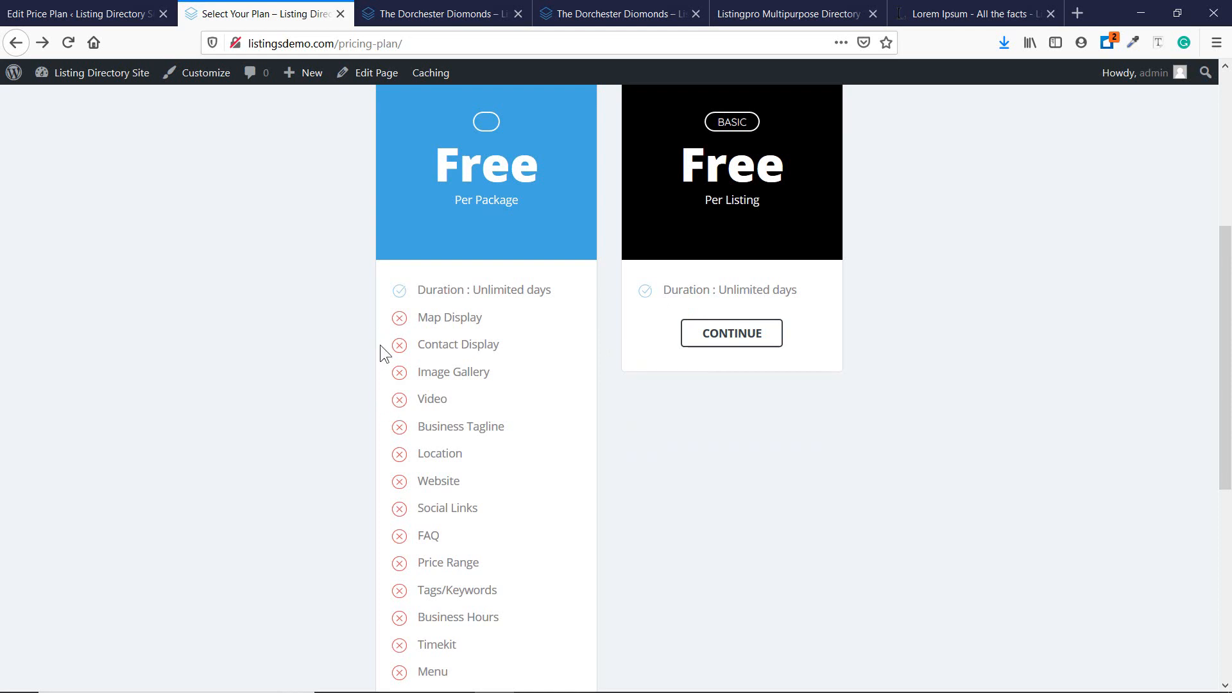
scroll(403, 344, "down", 3)
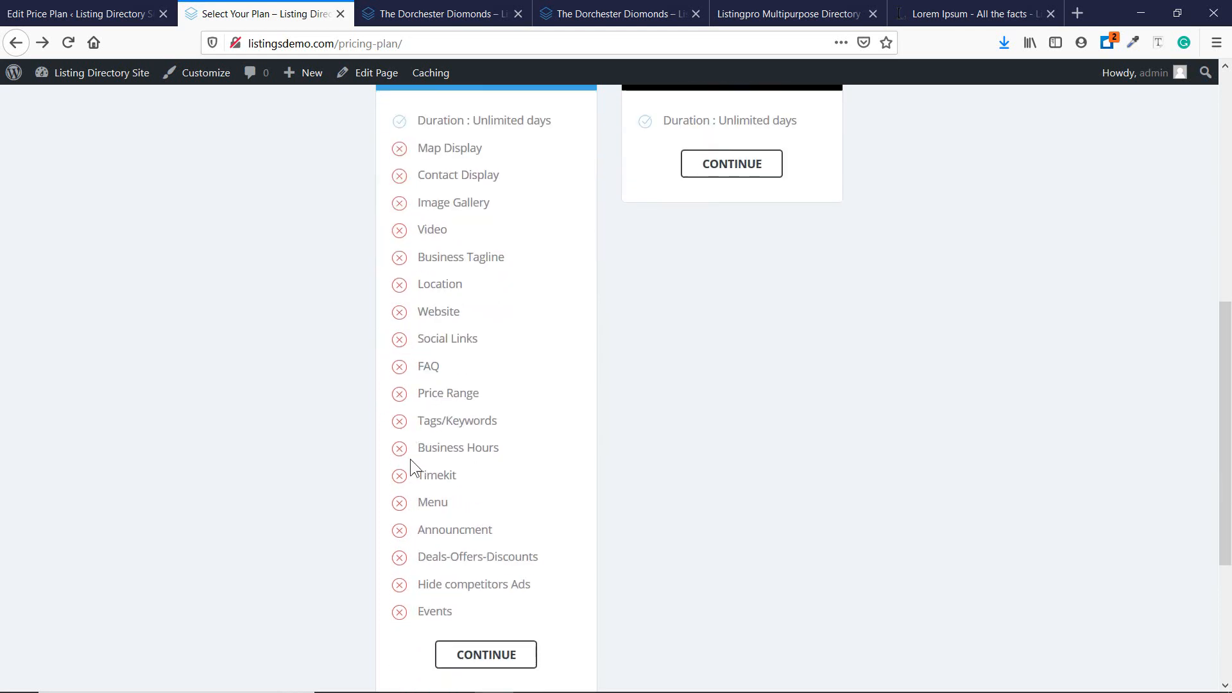
scroll(411, 458, "up", 4)
left_click(765, 427)
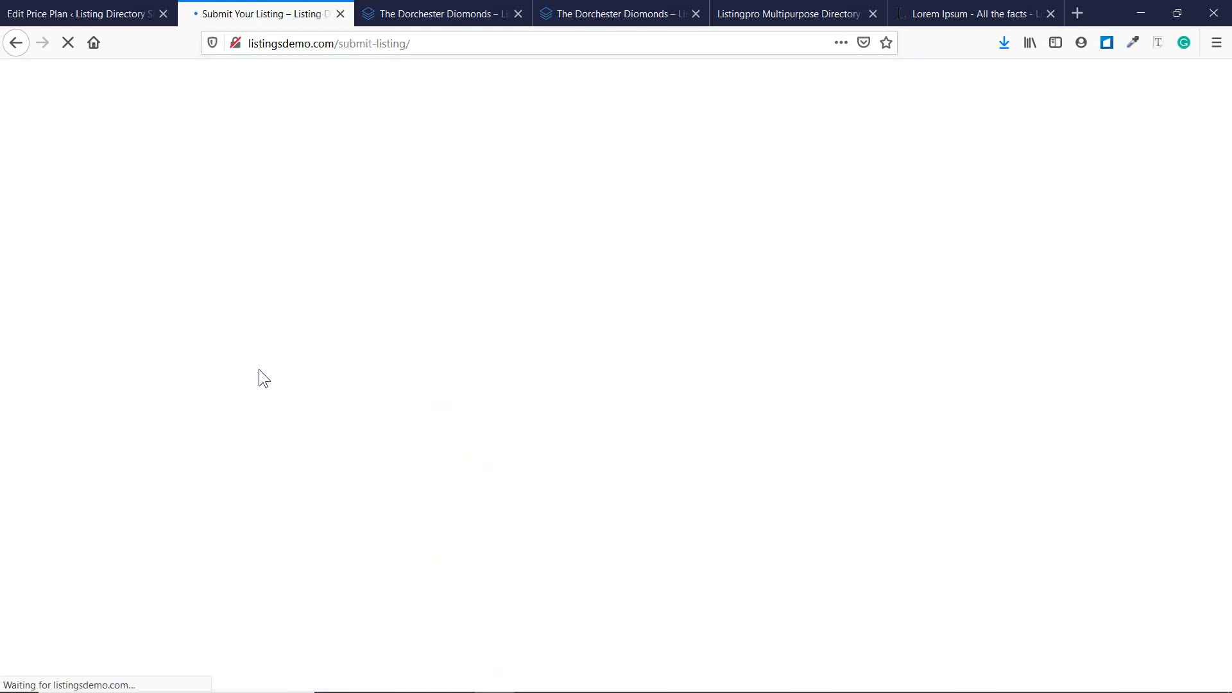
Review the Submit Your Listing form down to its tags or keywords field.
scroll(476, 355, "down", 10)
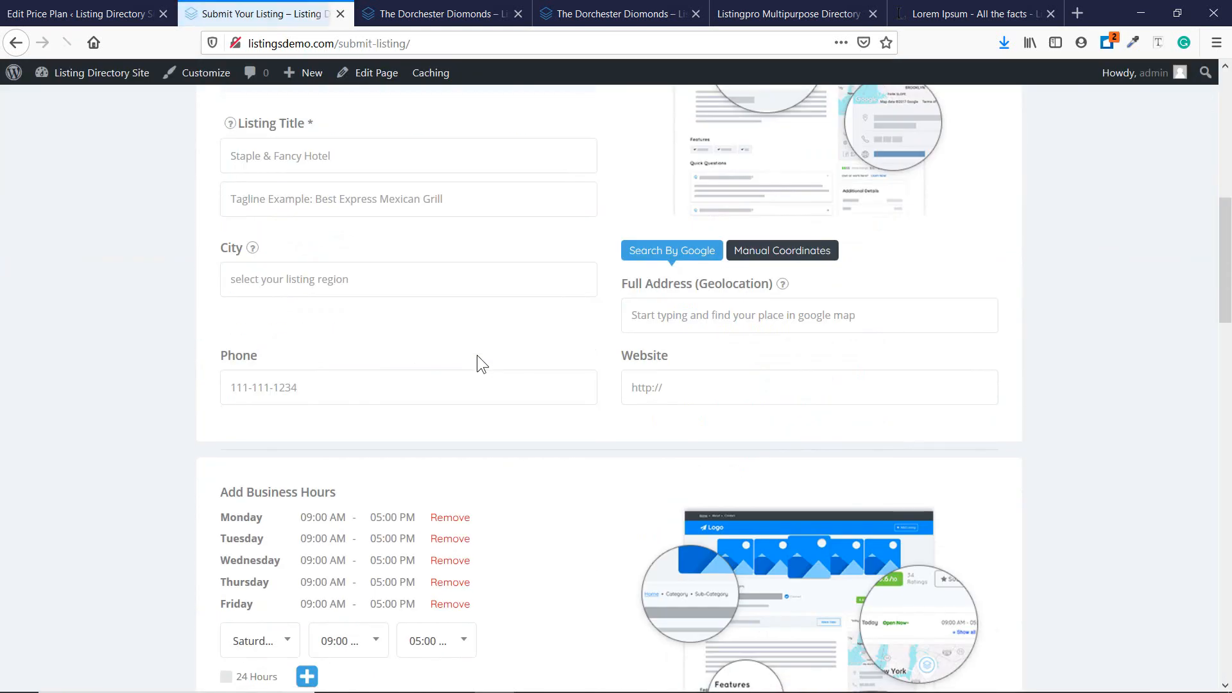
scroll(340, 396, "up", 2)
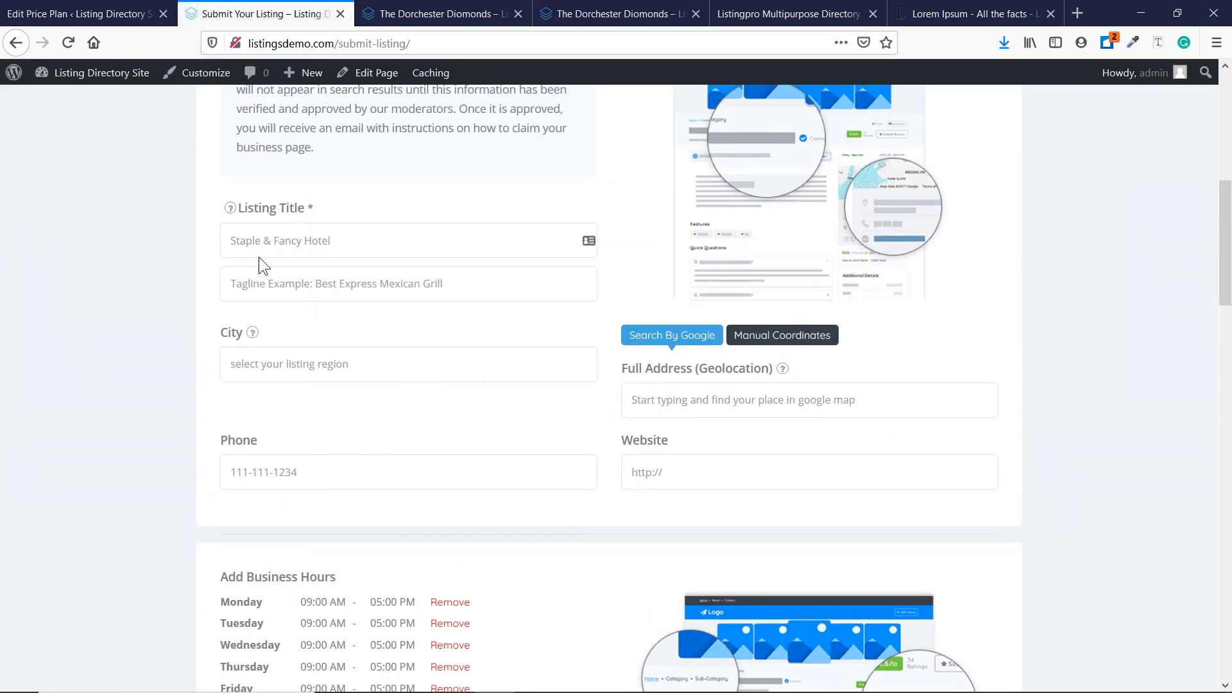
scroll(259, 256, "up", 1)
scroll(798, 464, "down", 1)
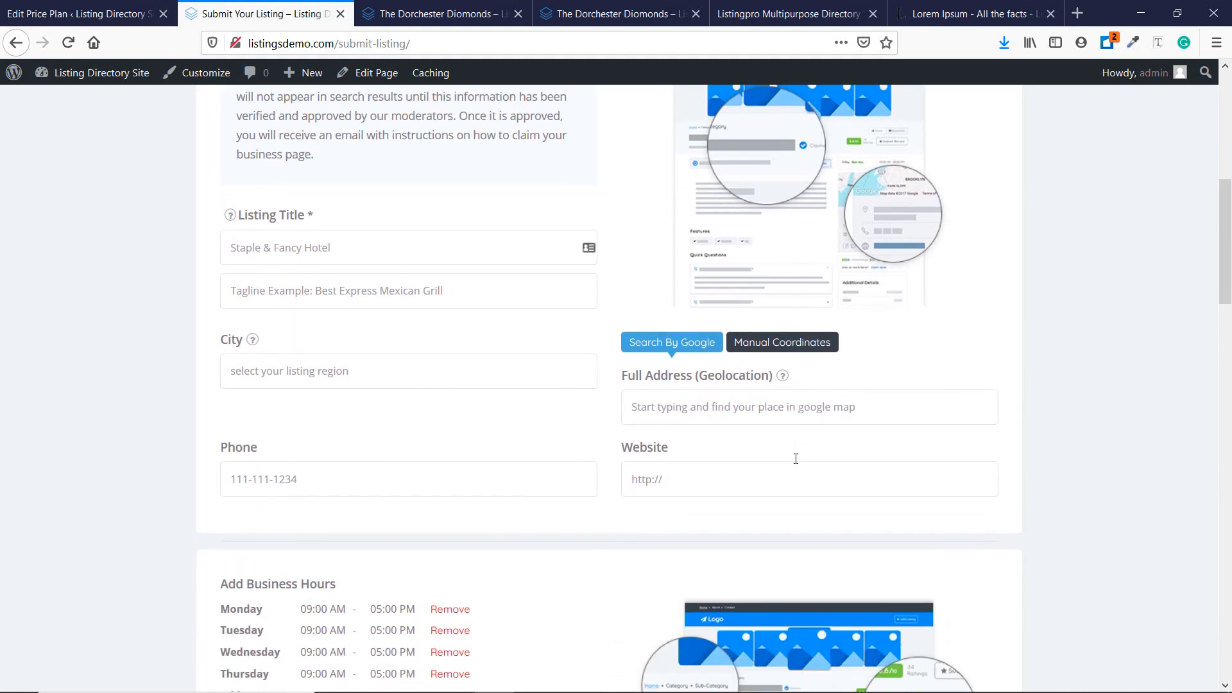
scroll(345, 456, "down", 5)
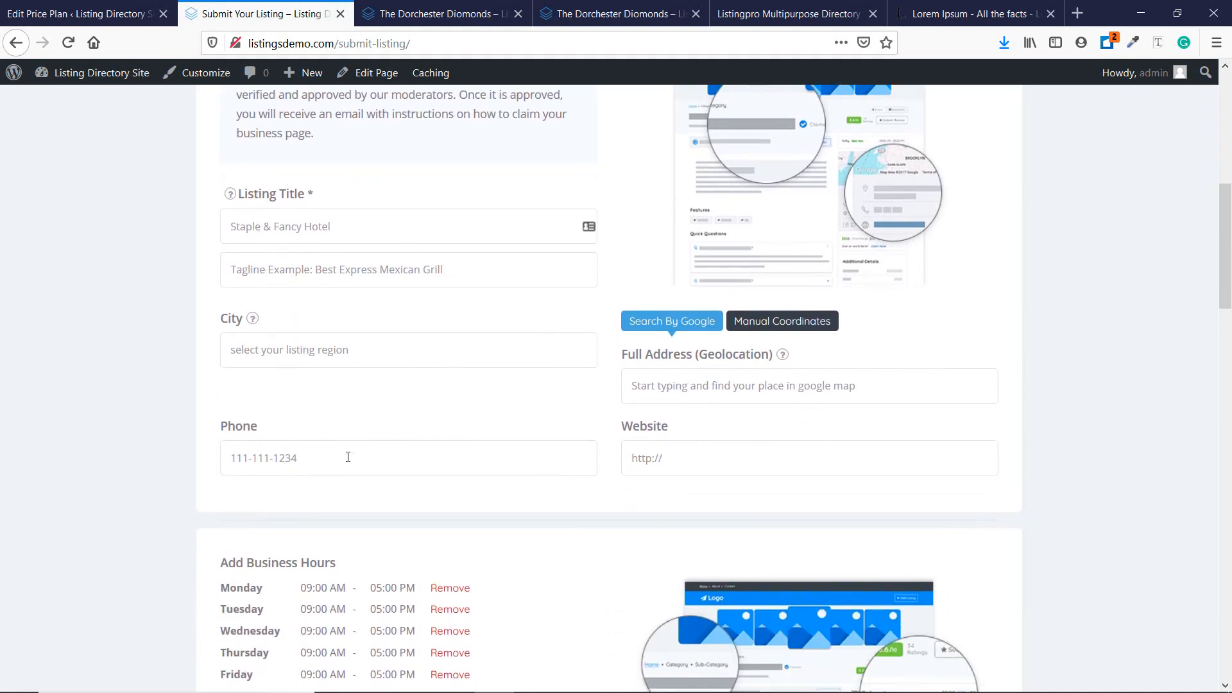
scroll(346, 426, "down", 2)
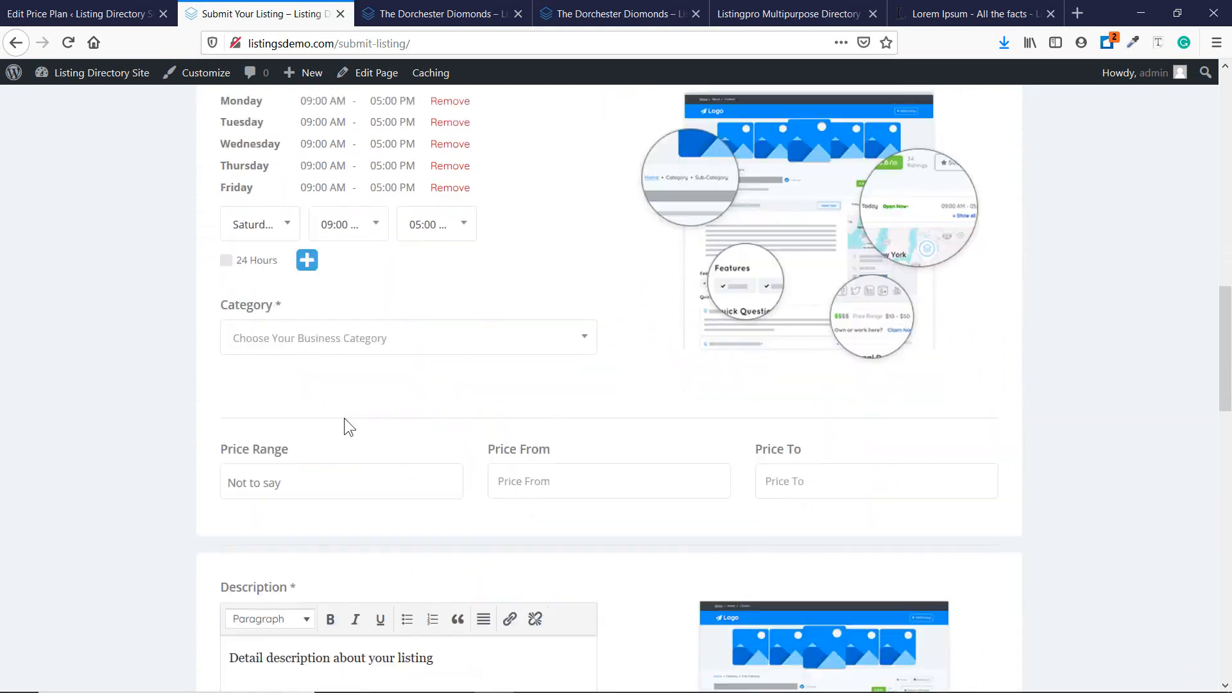
scroll(367, 426, "down", 5)
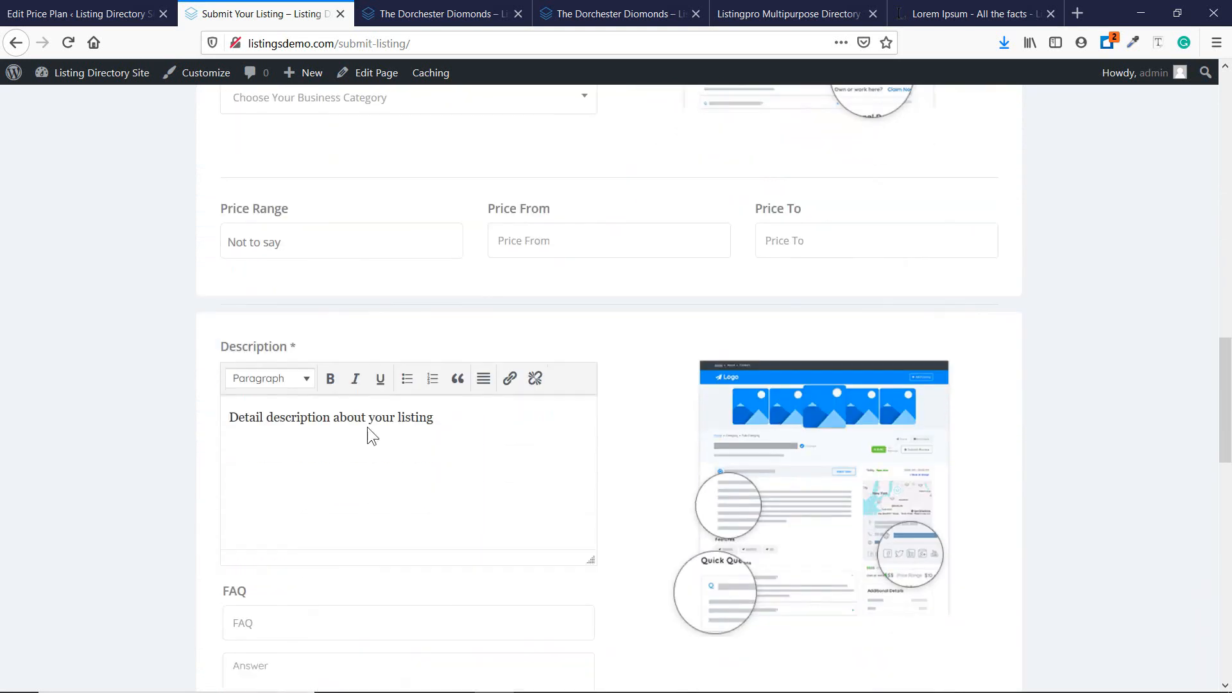
scroll(511, 462, "down", 1)
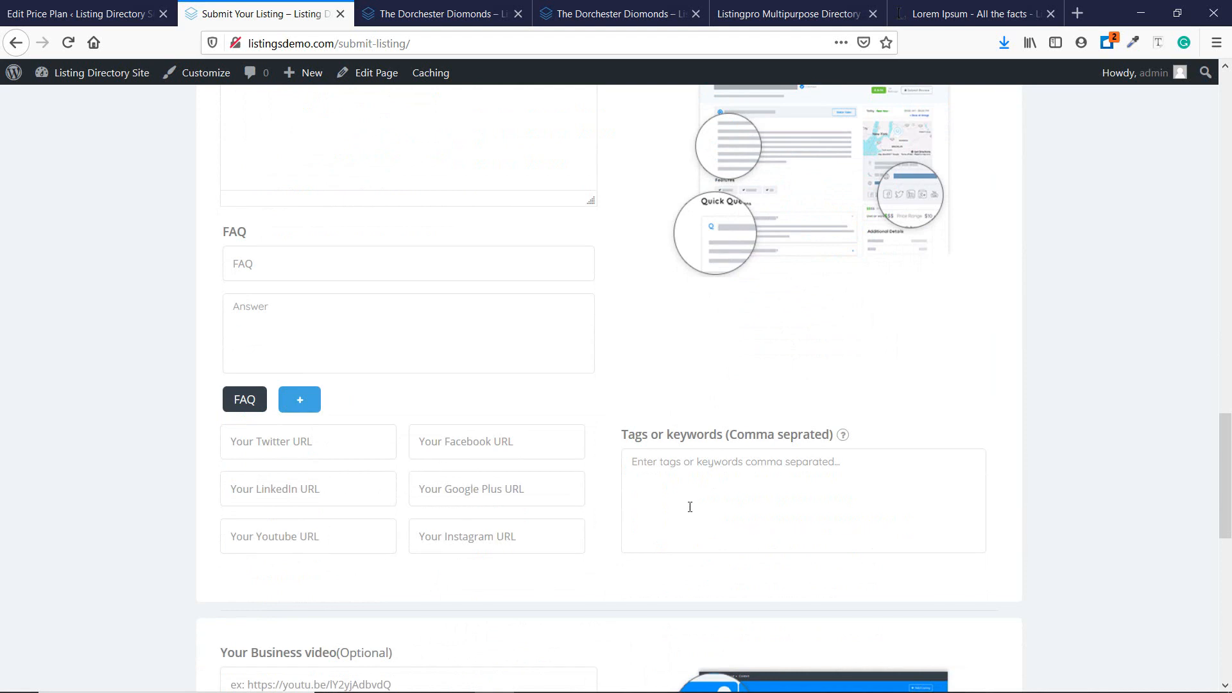
scroll(690, 507, "down", 2)
left_click(727, 346)
scroll(385, 390, "down", 3)
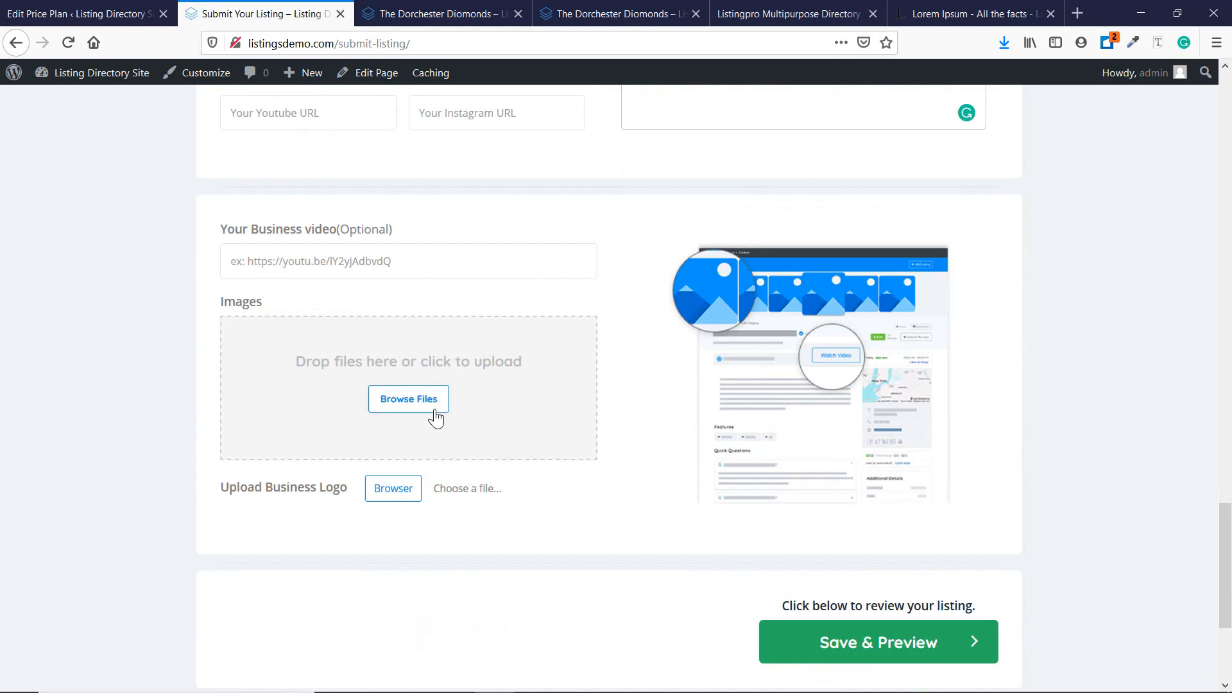
scroll(847, 425, "down", 3)
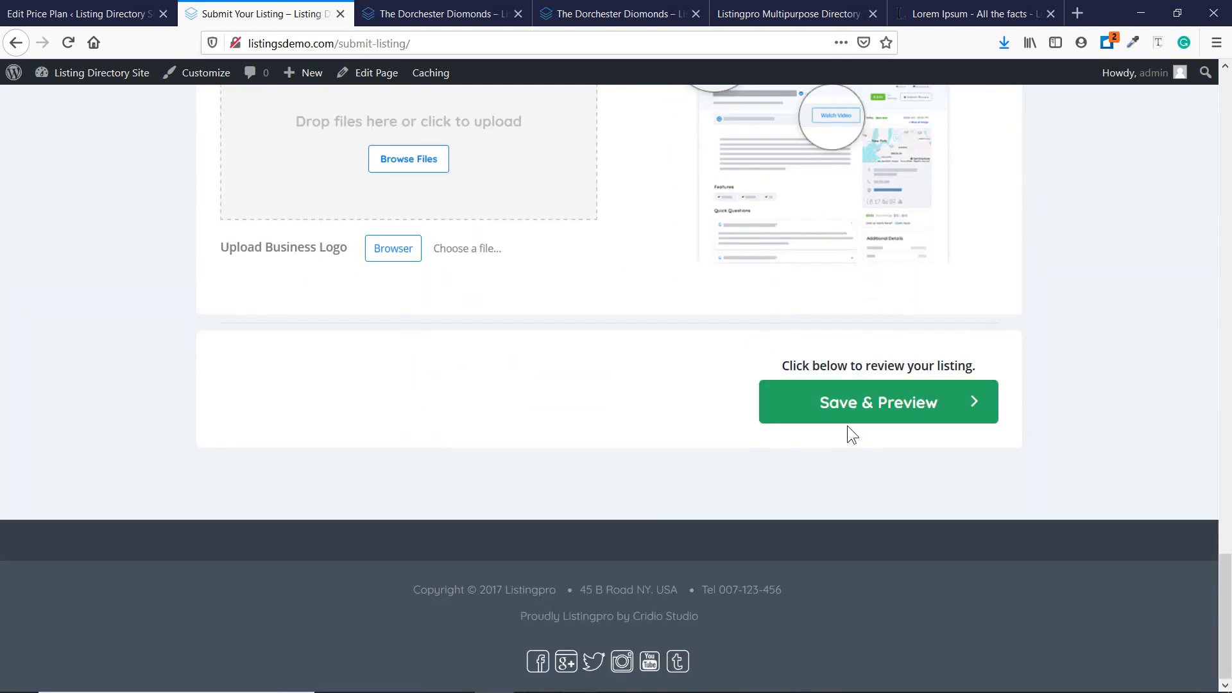
scroll(847, 425, "up", 12)
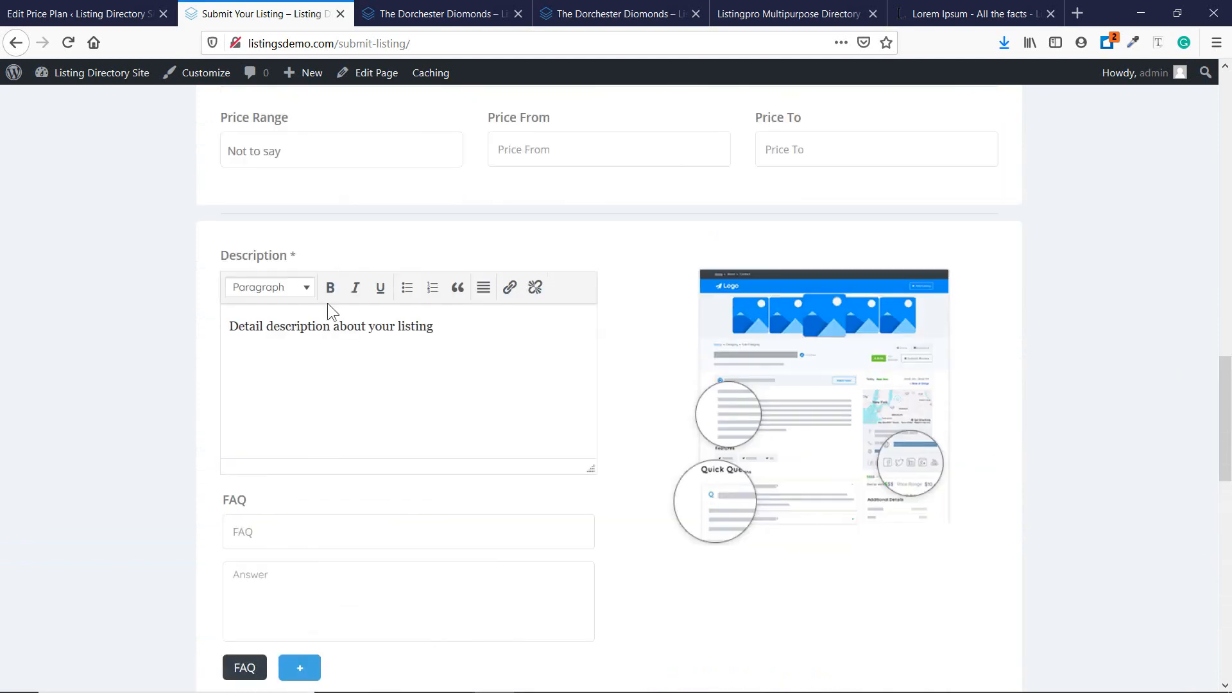
scroll(802, 507, "down", 12)
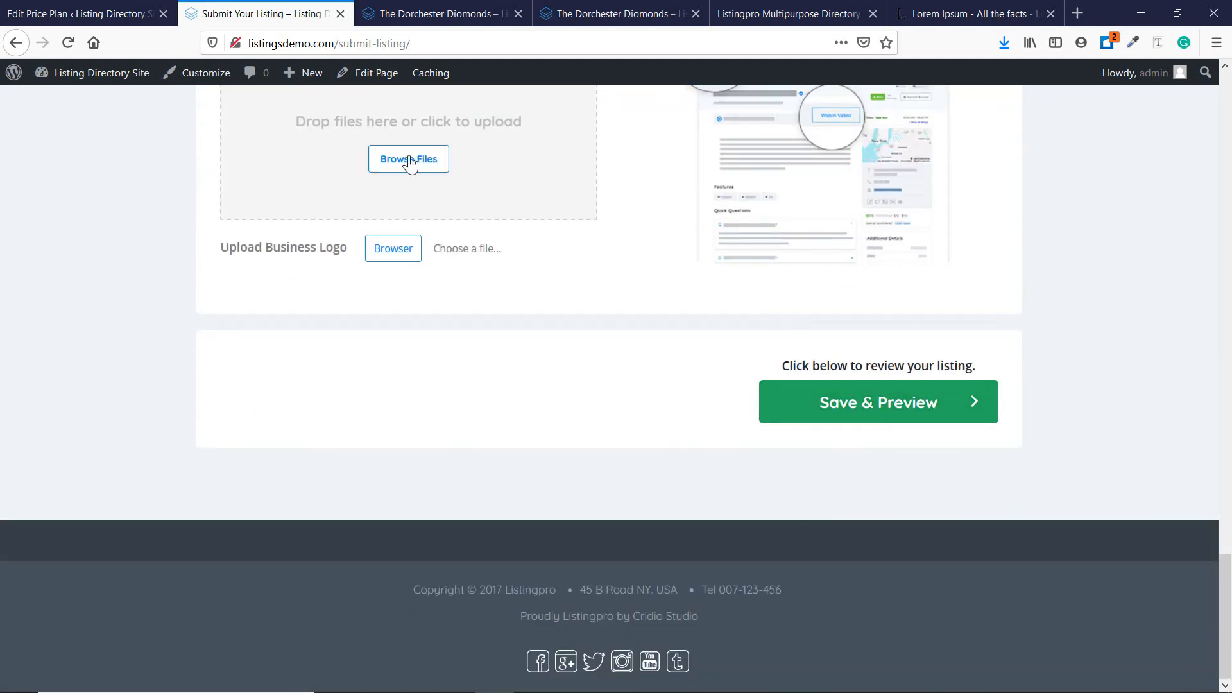
Go back to the admin Dashboard, then start loading the public site.
mouse_move(74, 82)
left_click(87, 107)
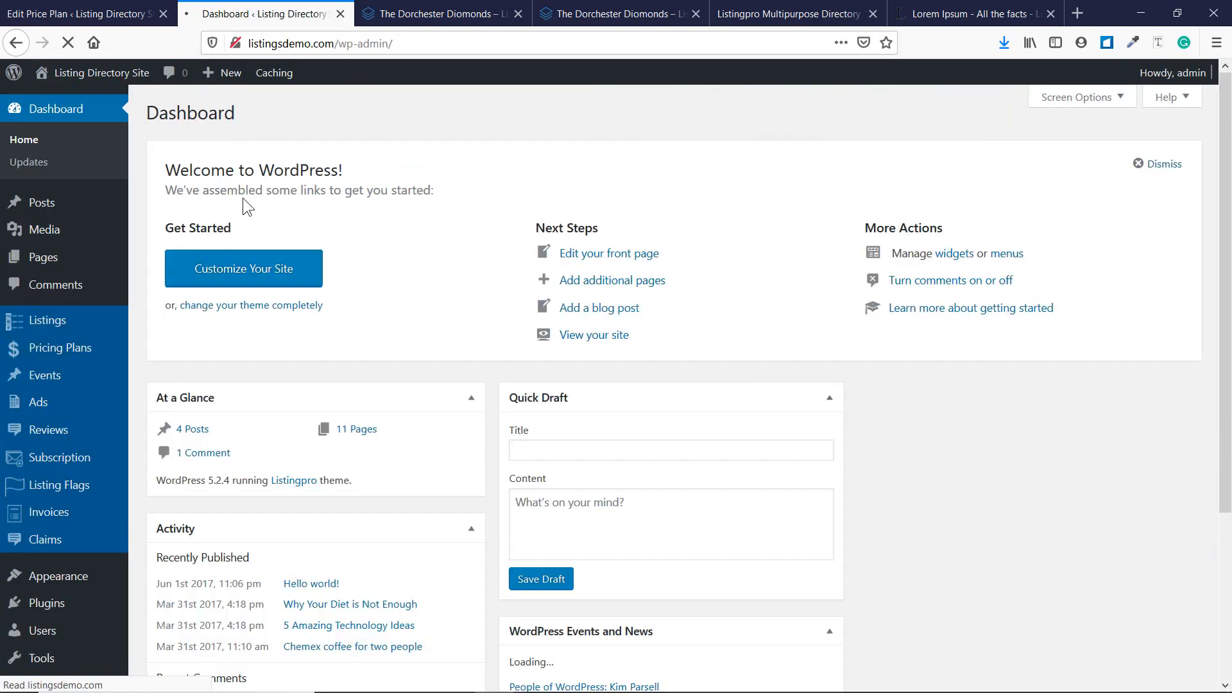
mouse_move(103, 72)
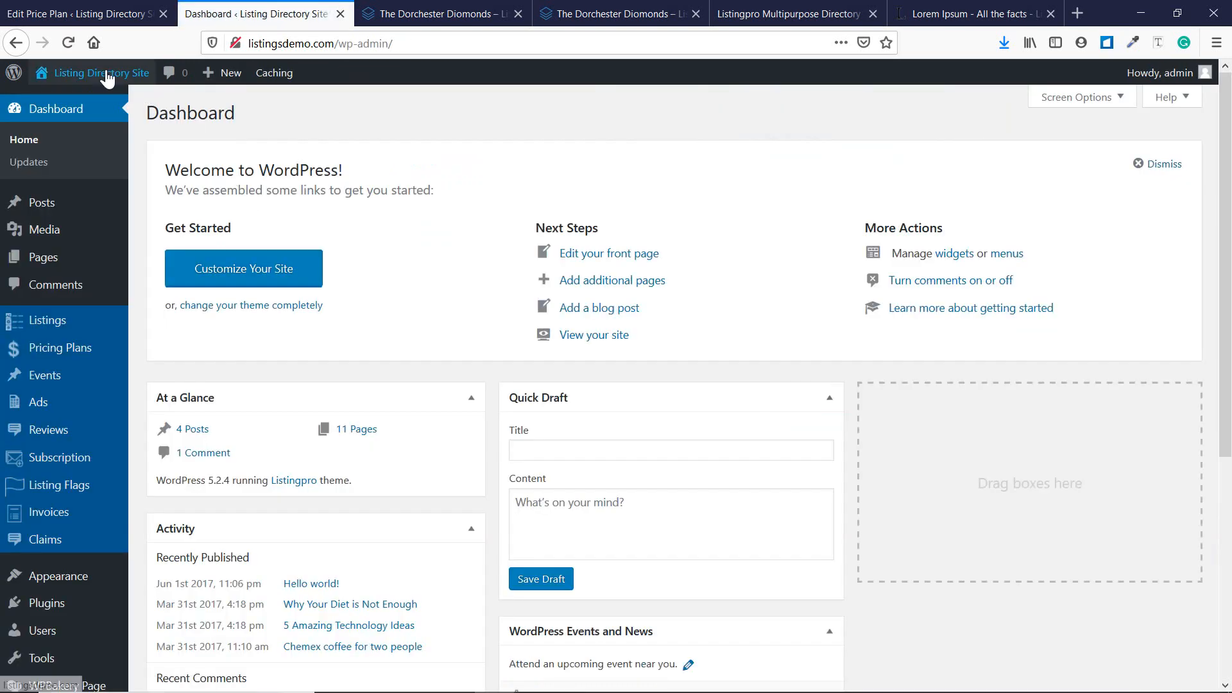
left_click(80, 106)
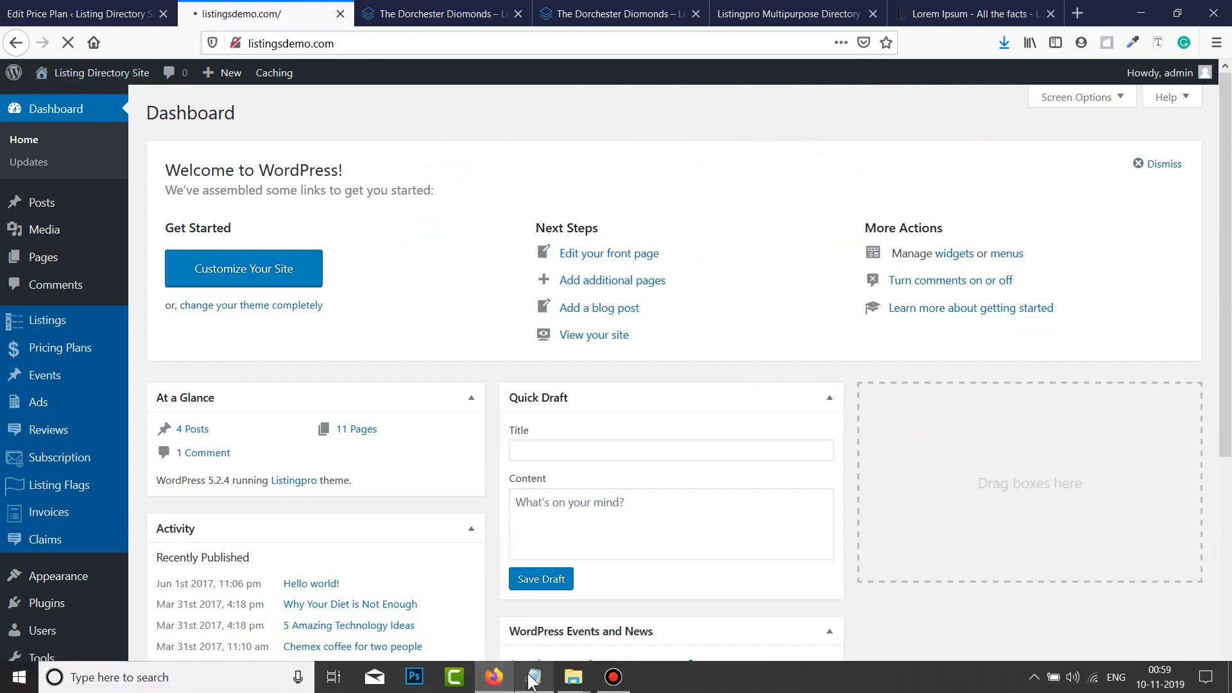
Bring up the Notepad topic list and check line 14's Done status.
left_click(533, 677)
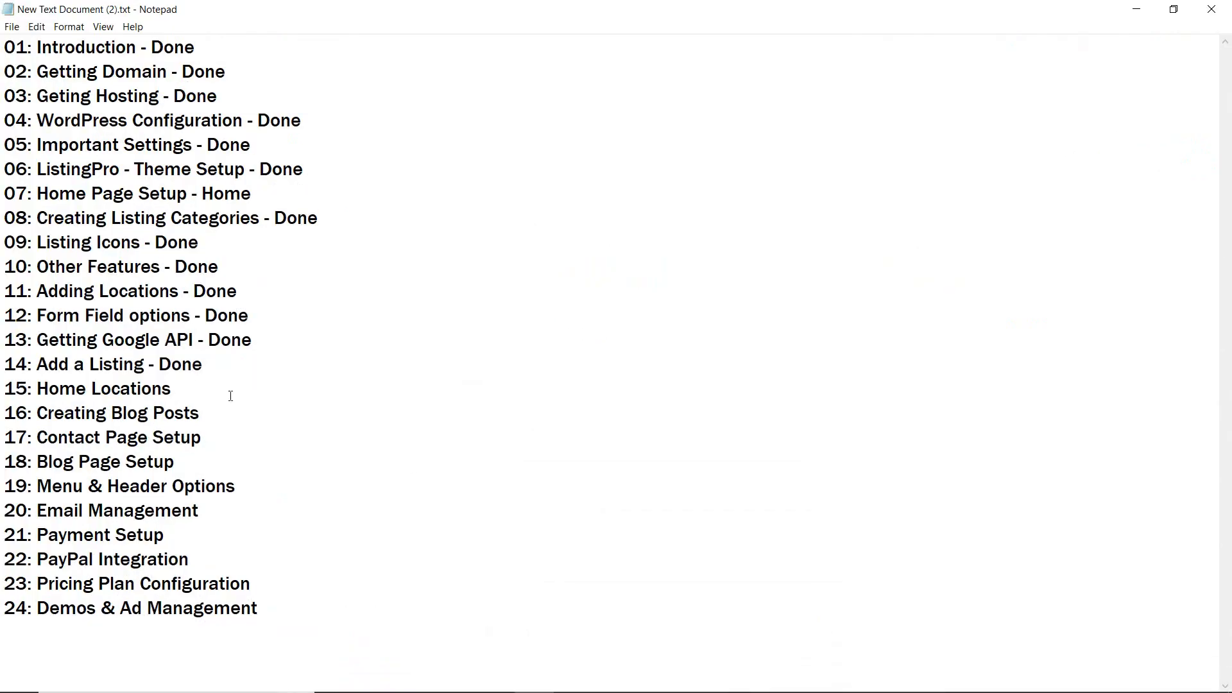
double_click(176, 365)
left_click(233, 352)
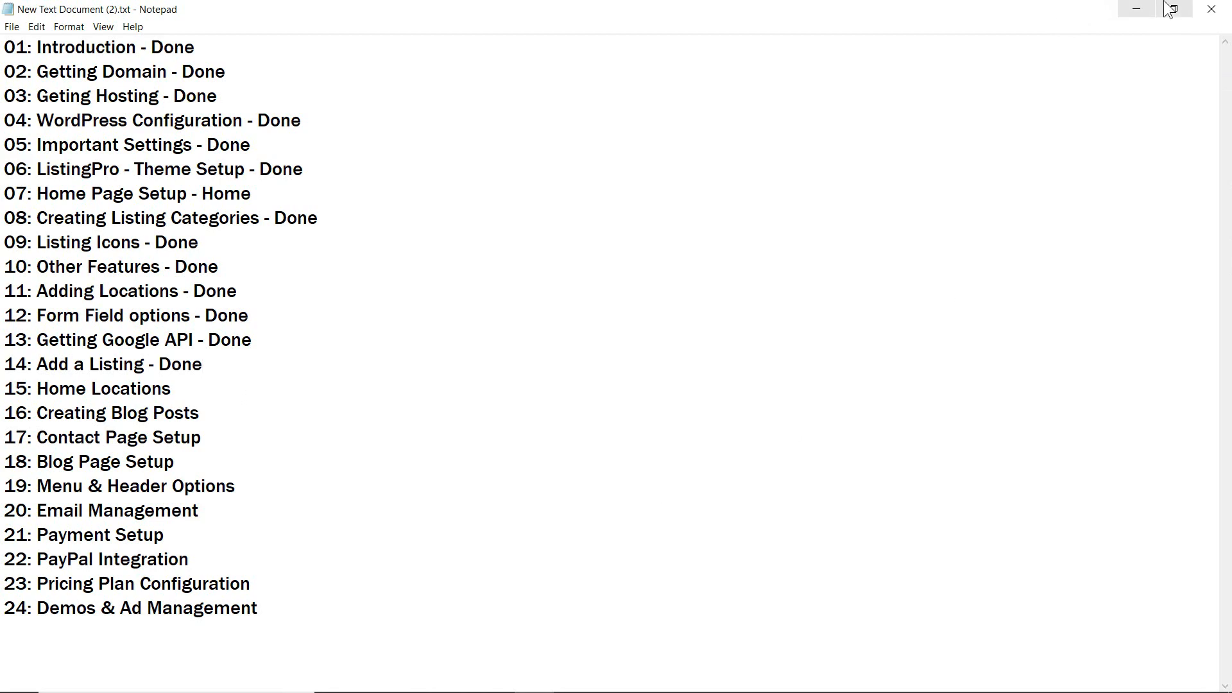
Minimize Notepad and open the Listingpro Theme Options in WordPress.
left_click(1136, 9)
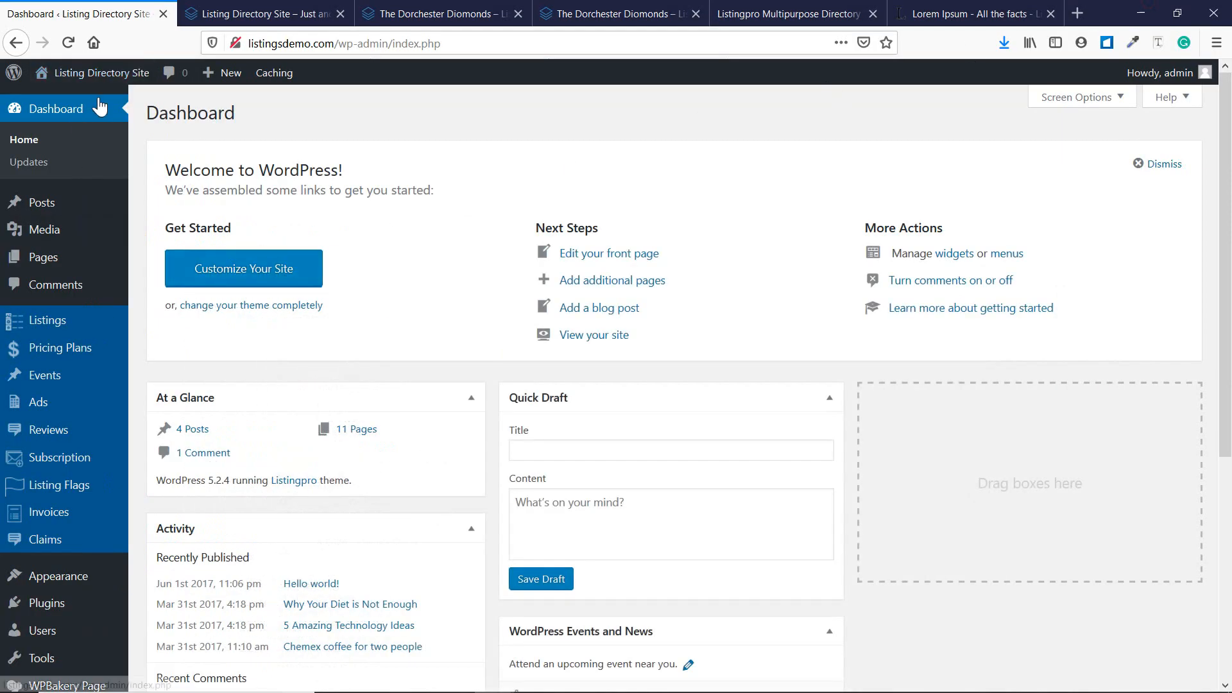
scroll(69, 220, "down", 5)
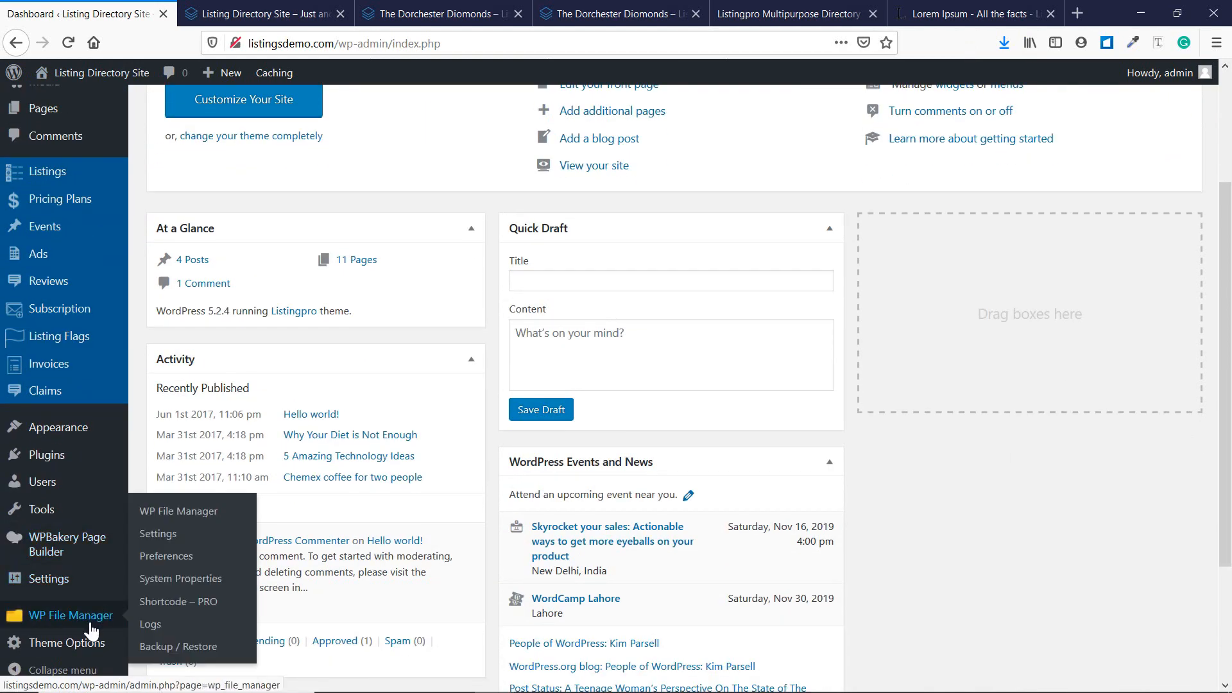
left_click(79, 653)
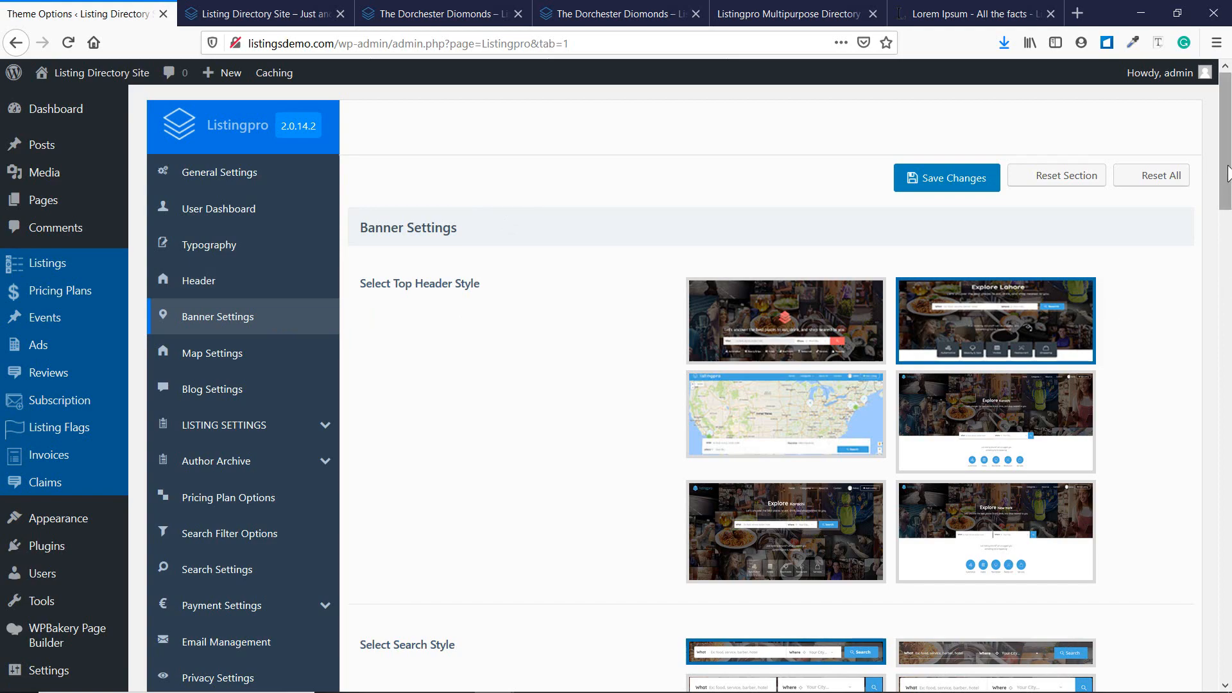
scroll(1230, 221, "down", 3)
Compare the homepage category tiles against Banner Settings, finishing on Banner Settings.
left_click(281, 8)
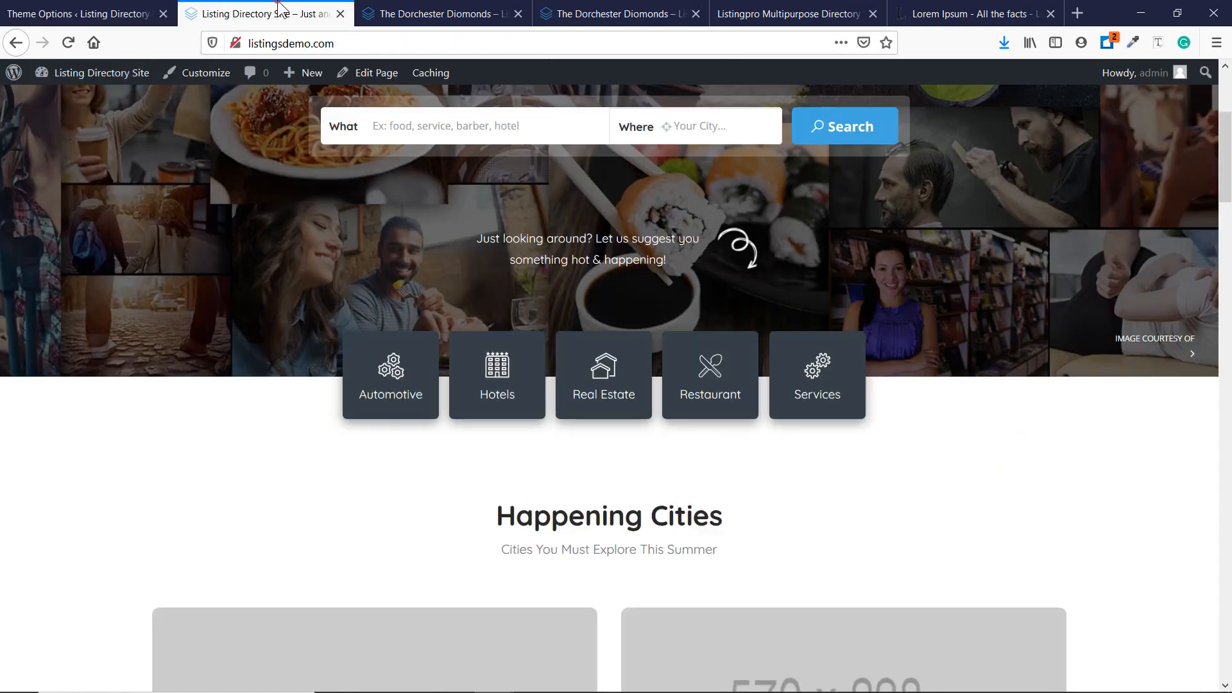
scroll(402, 284, "up", 4)
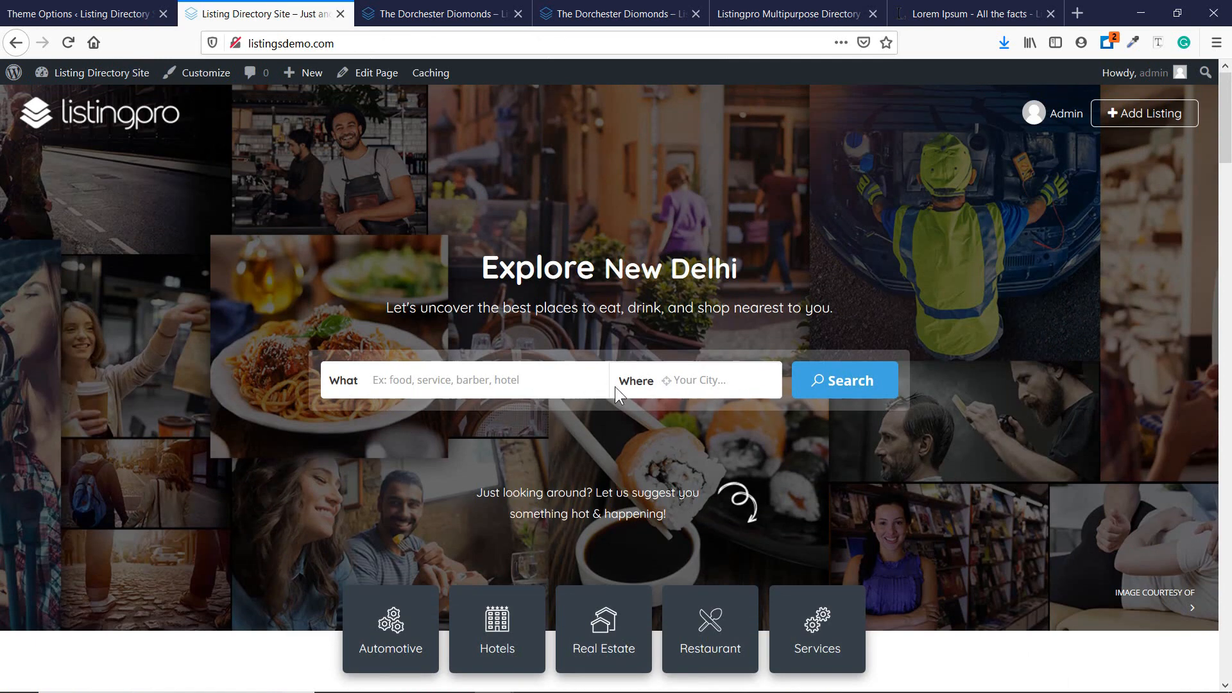
scroll(614, 386, "down", 3)
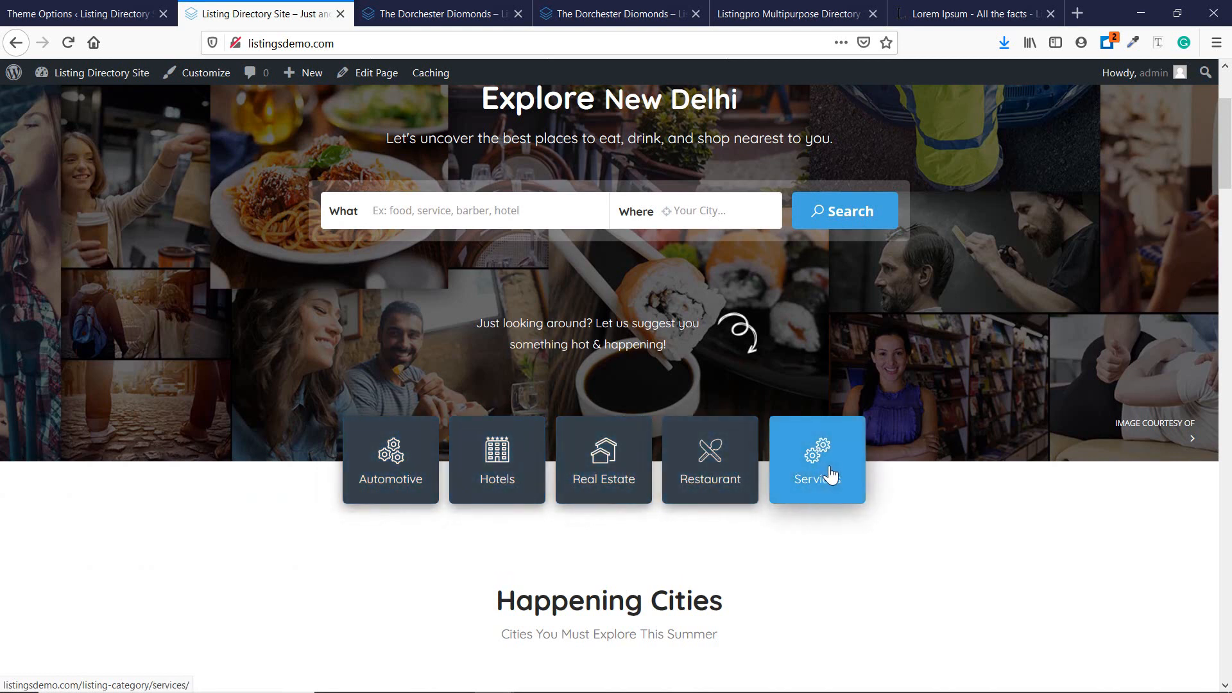
left_click(77, 13)
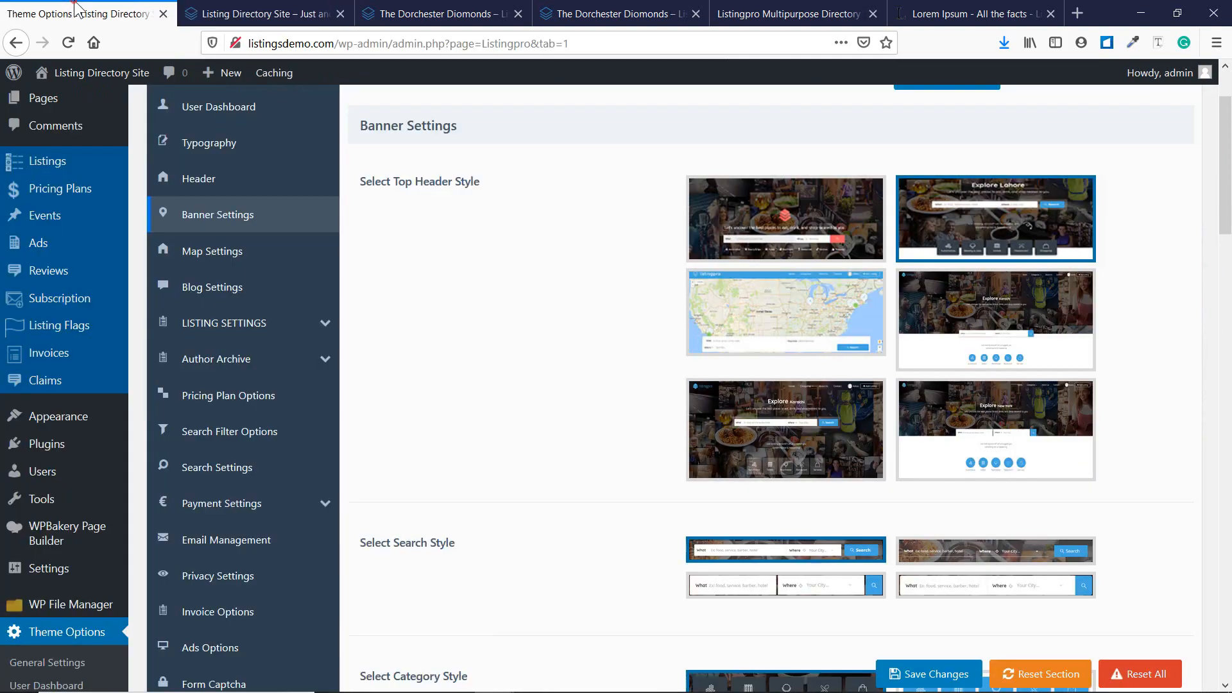
scroll(629, 374, "down", 5)
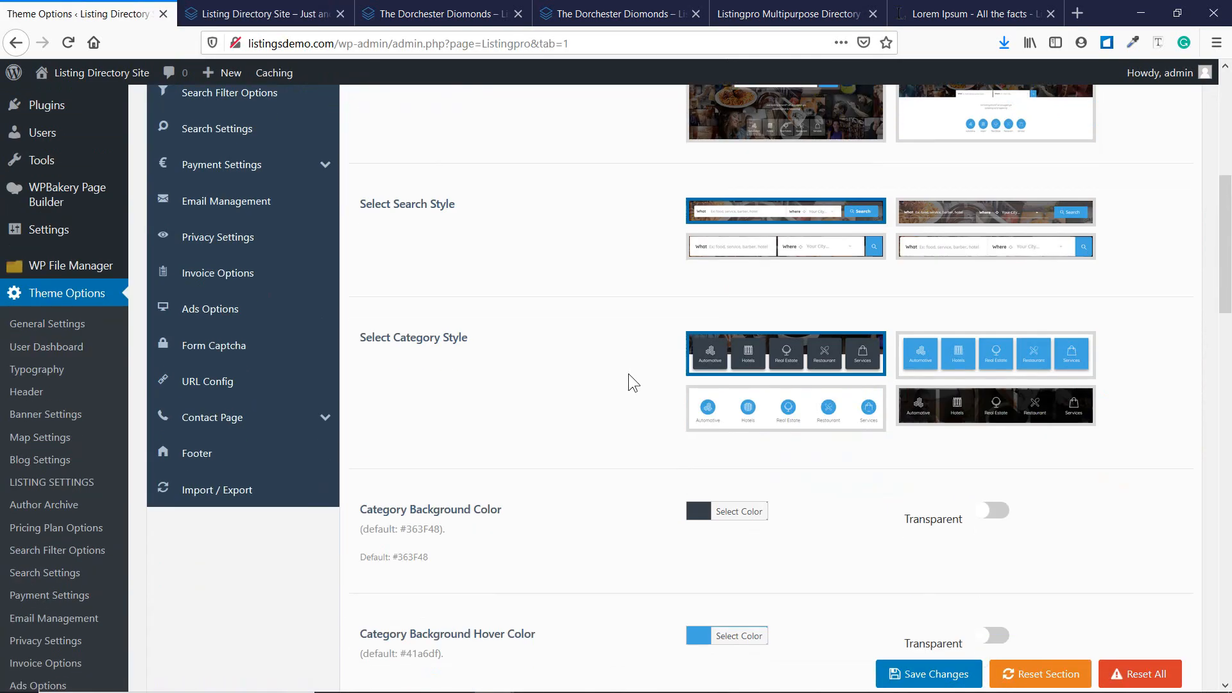
scroll(629, 373, "up", 6)
left_click(223, 9)
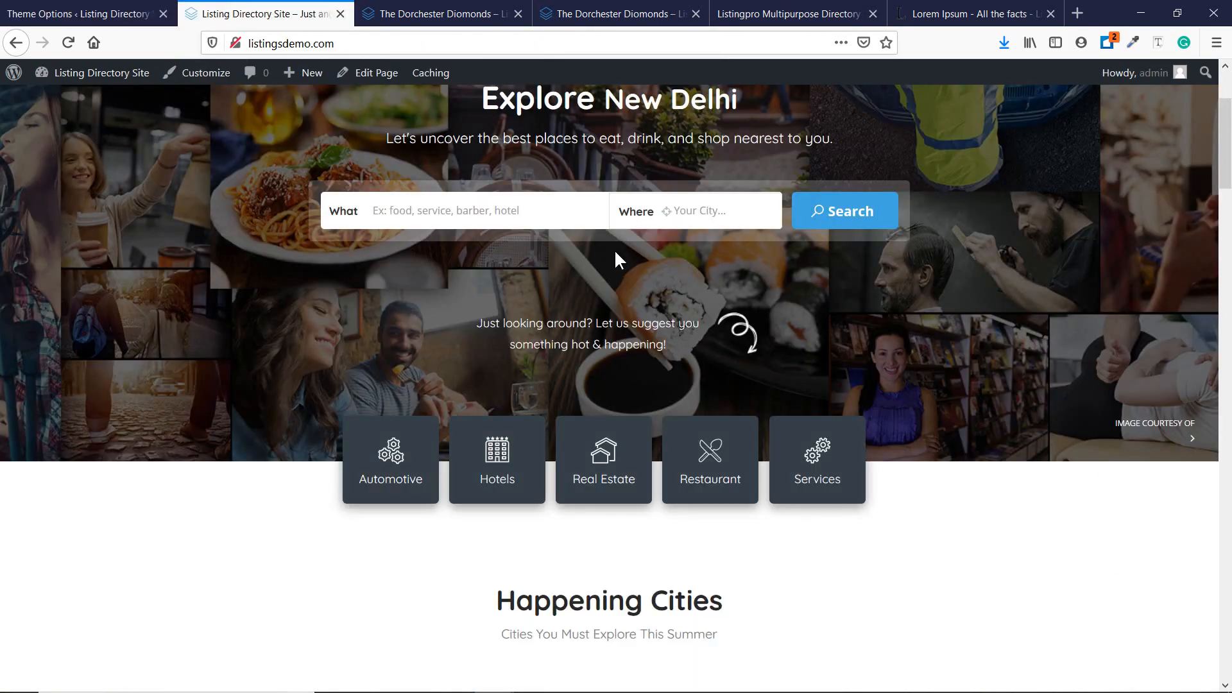
scroll(661, 270, "up", 3)
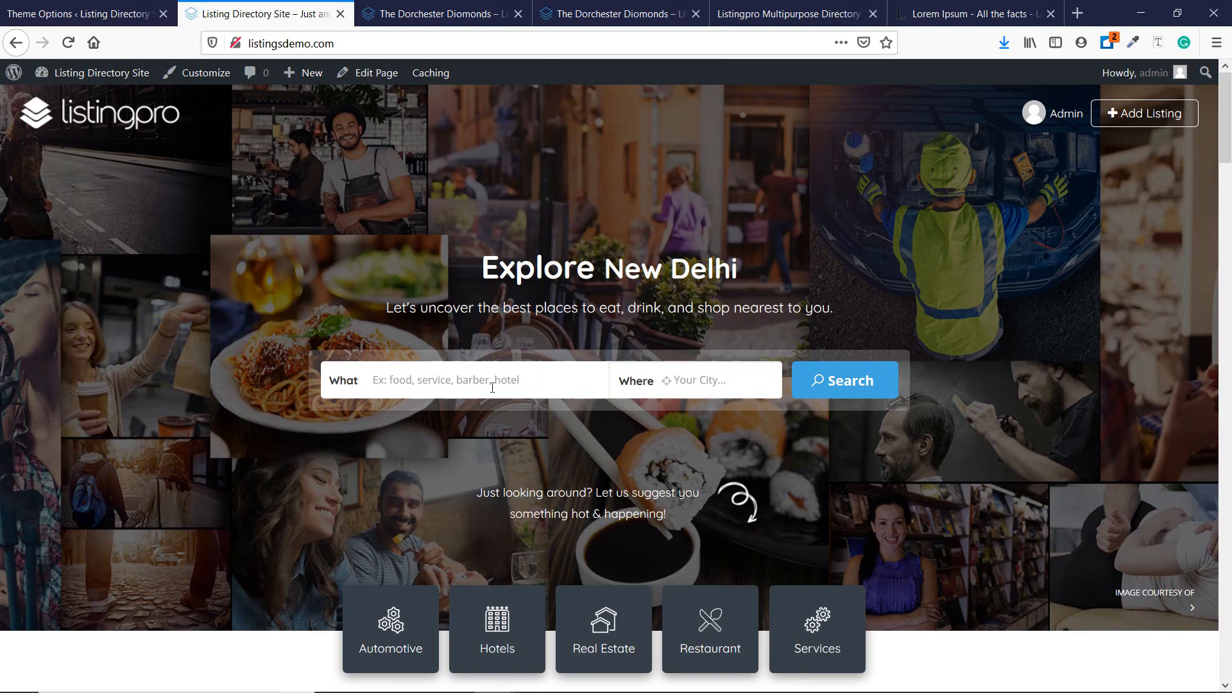
scroll(393, 531, "down", 3)
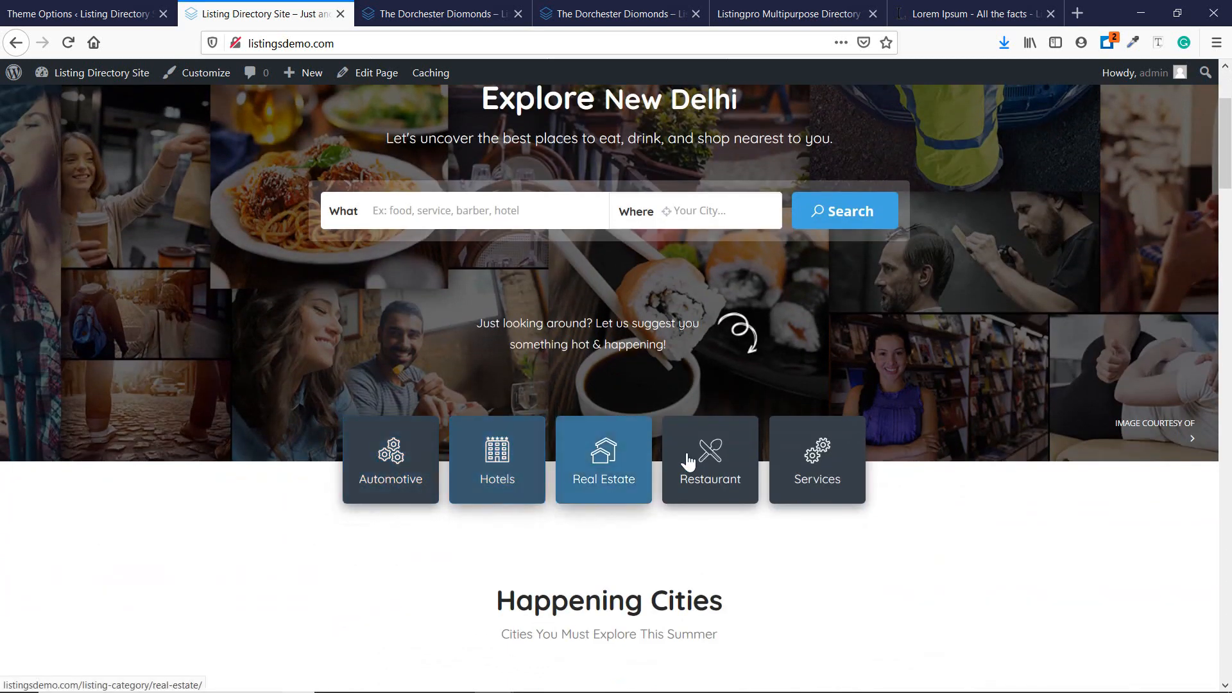
left_click(83, 14)
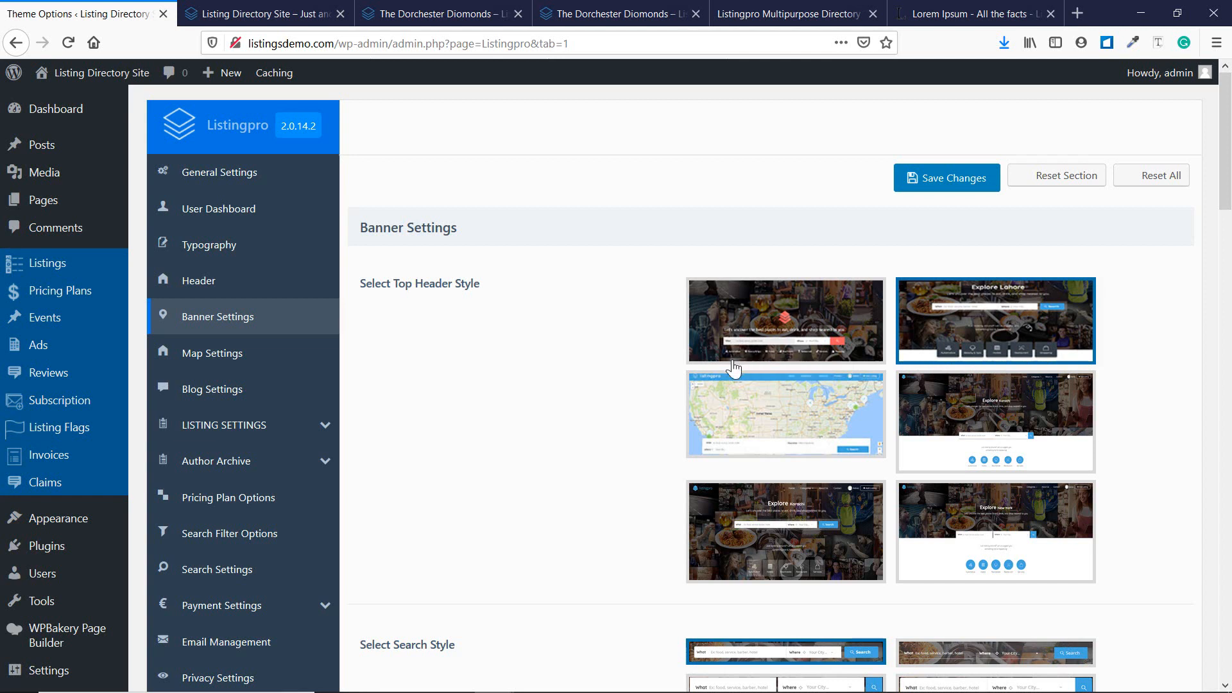
Pick the first top header style, save the theme options, and reload the front page.
left_click(732, 364)
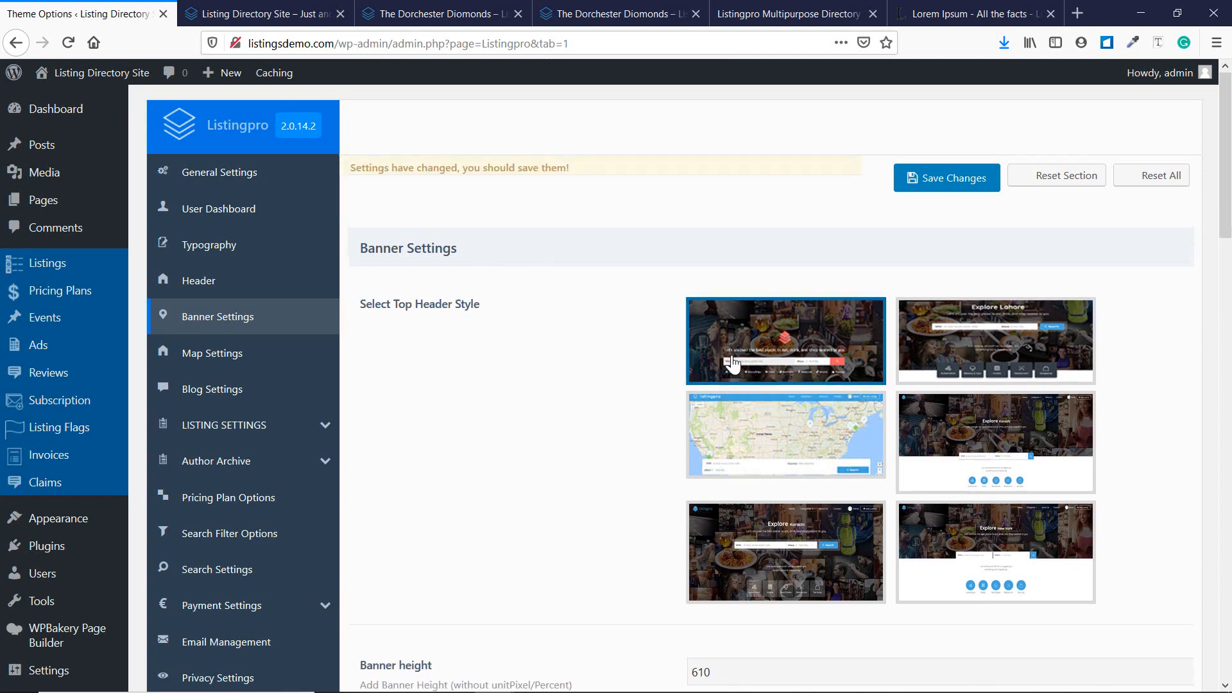
left_click(951, 191)
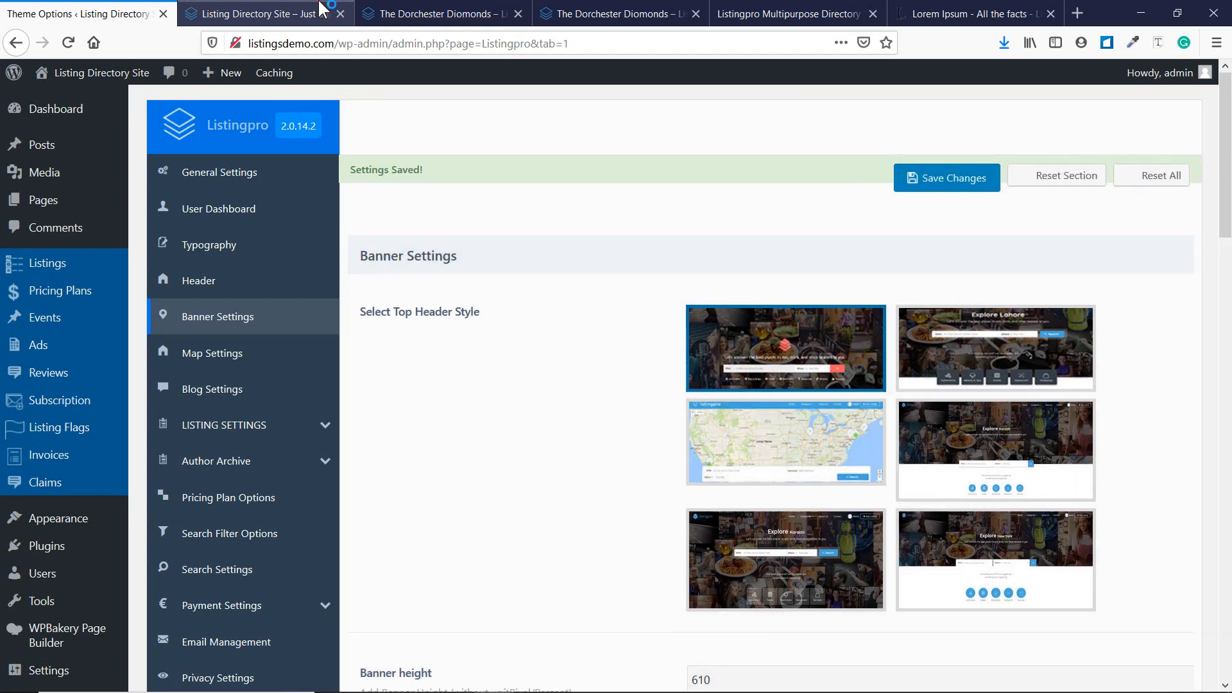
left_click(321, 9)
key("F5")
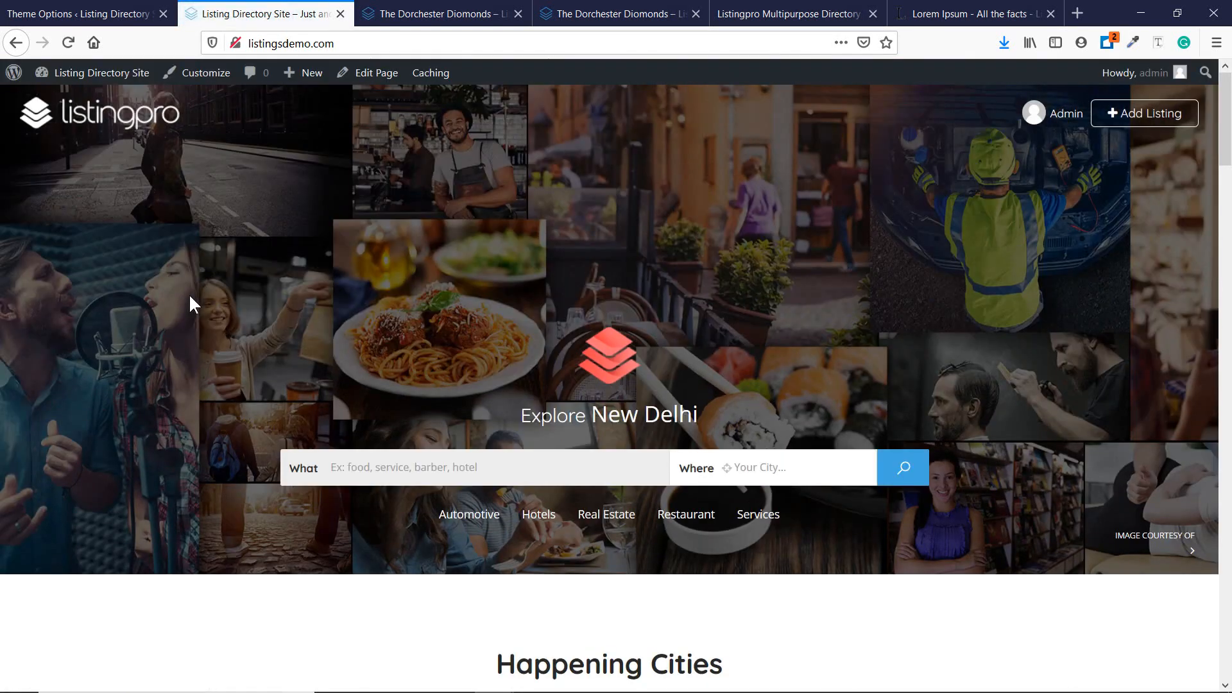
Scroll over the Explore New Delhi banner, then go back to Banner Settings.
scroll(281, 315, "down", 1)
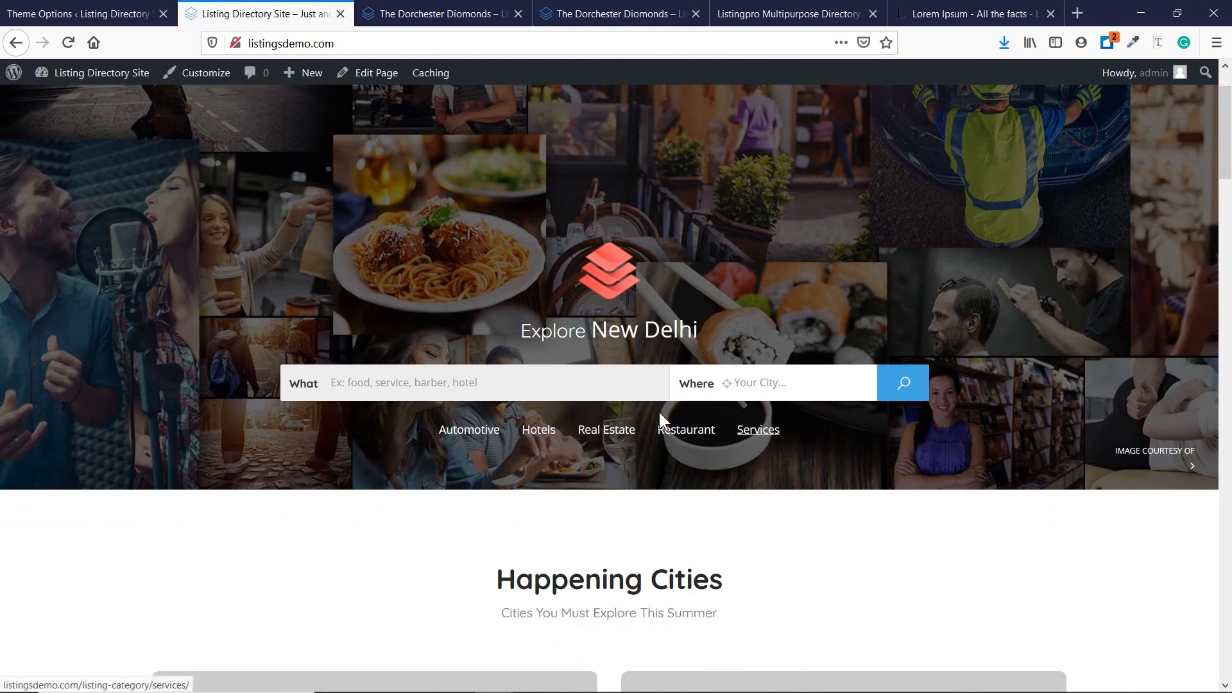
left_click(30, 8)
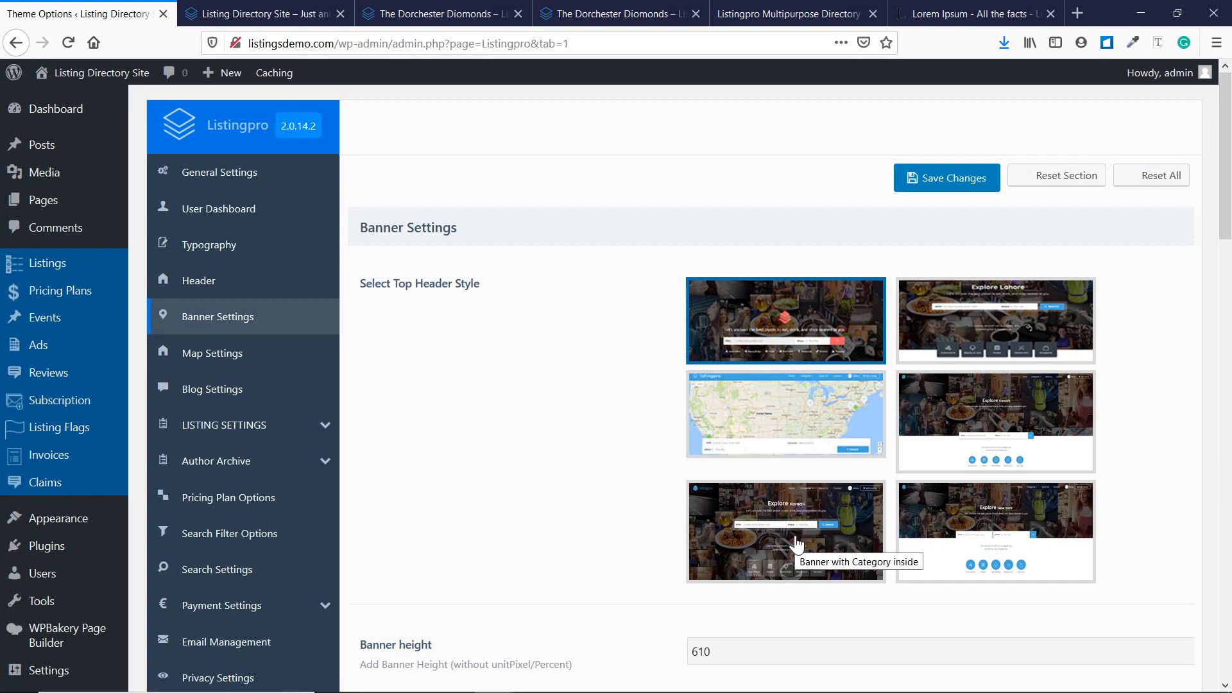
Try the bottom-left and right-middle header styles, then settle on Explore Lahore.
left_click(794, 548)
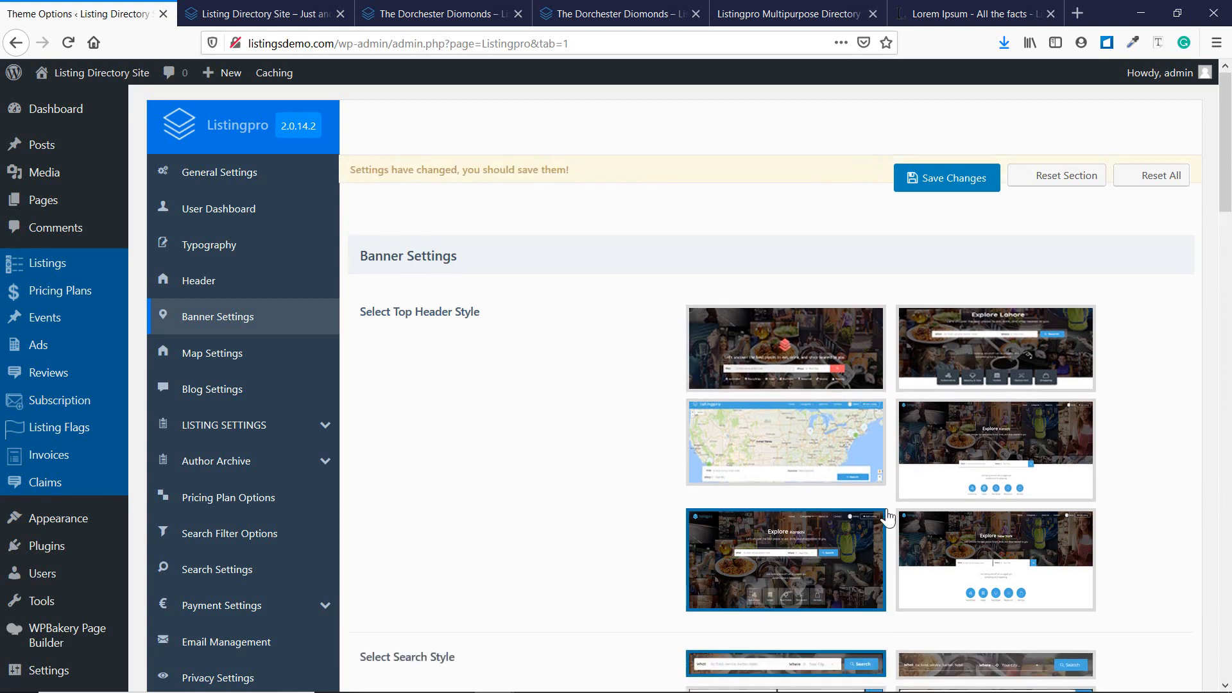
left_click(975, 465)
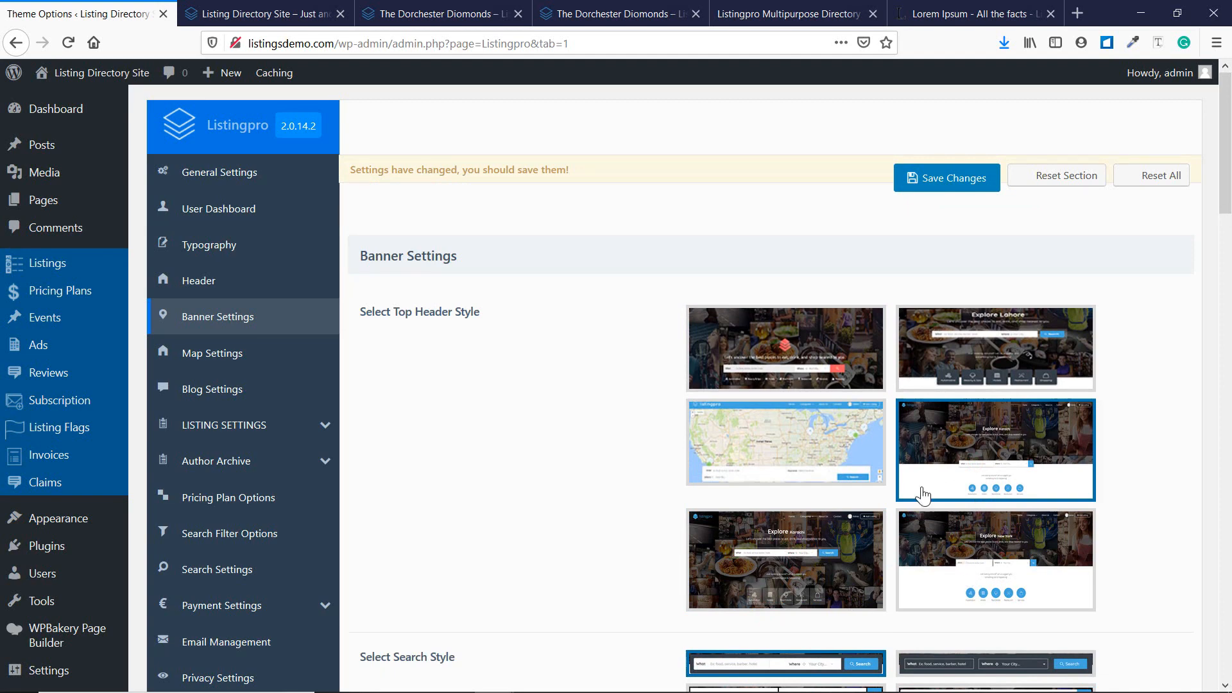
left_click(1035, 383)
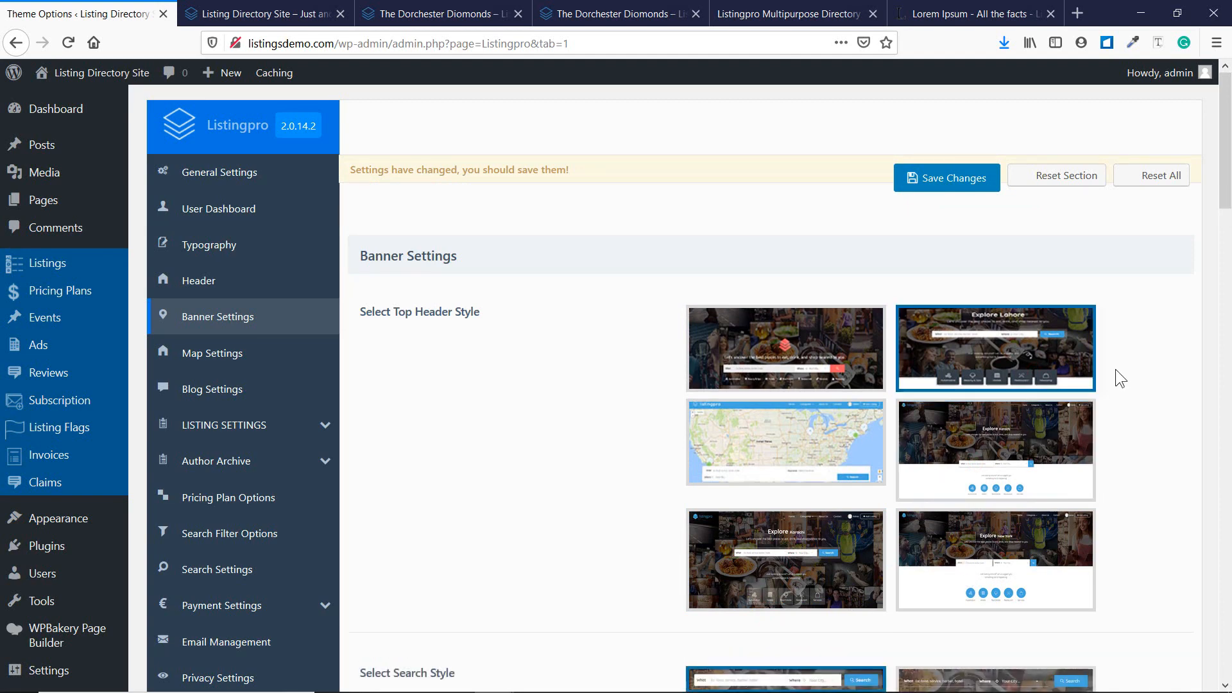
Review the search and category style options: dark category style, height 610, opacity 0.6, static image.
scroll(1091, 377, "down", 3)
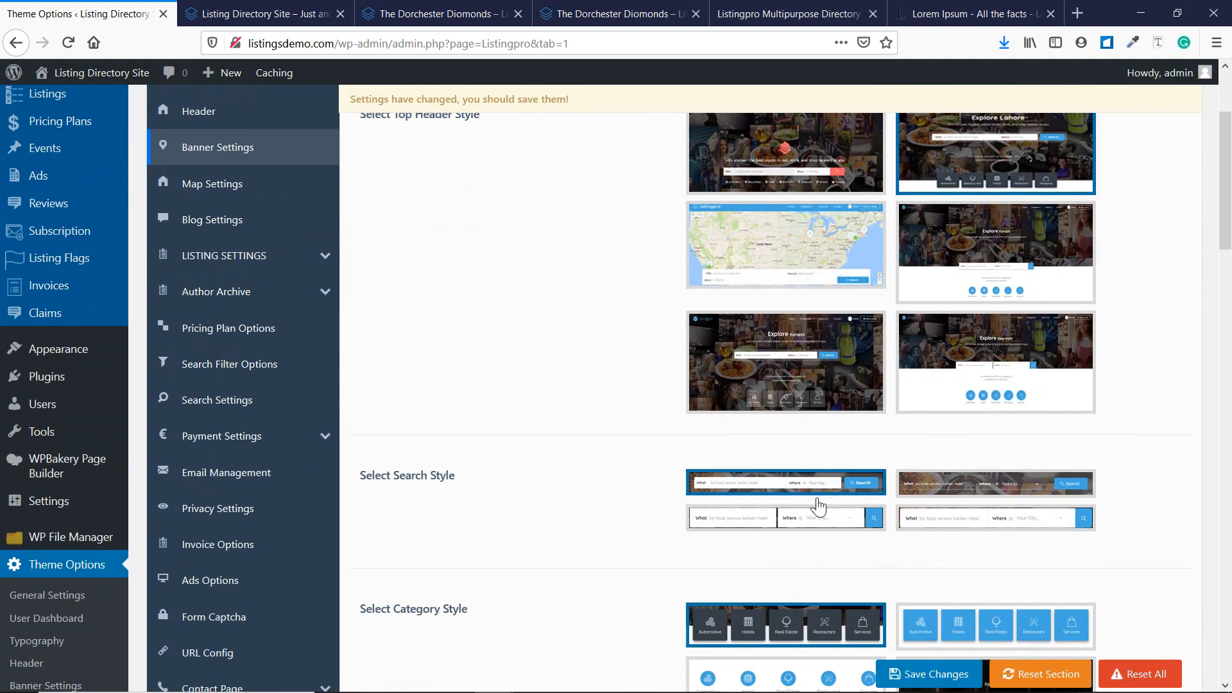
scroll(642, 500, "down", 1)
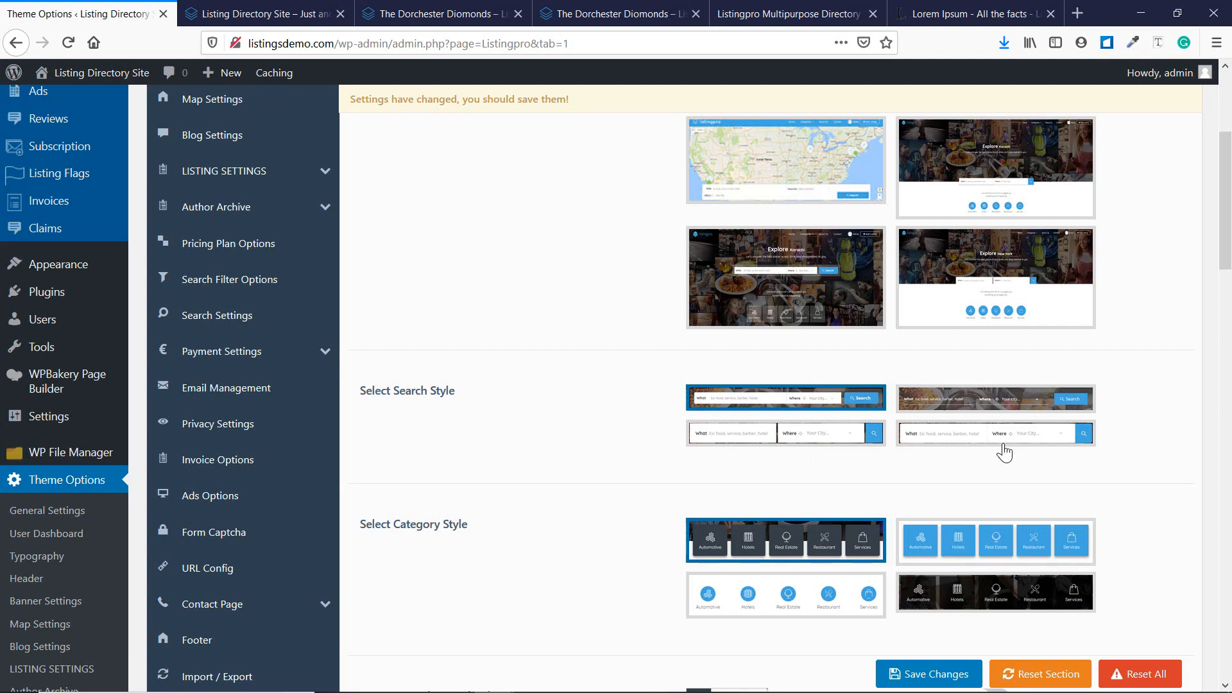
scroll(759, 467, "down", 2)
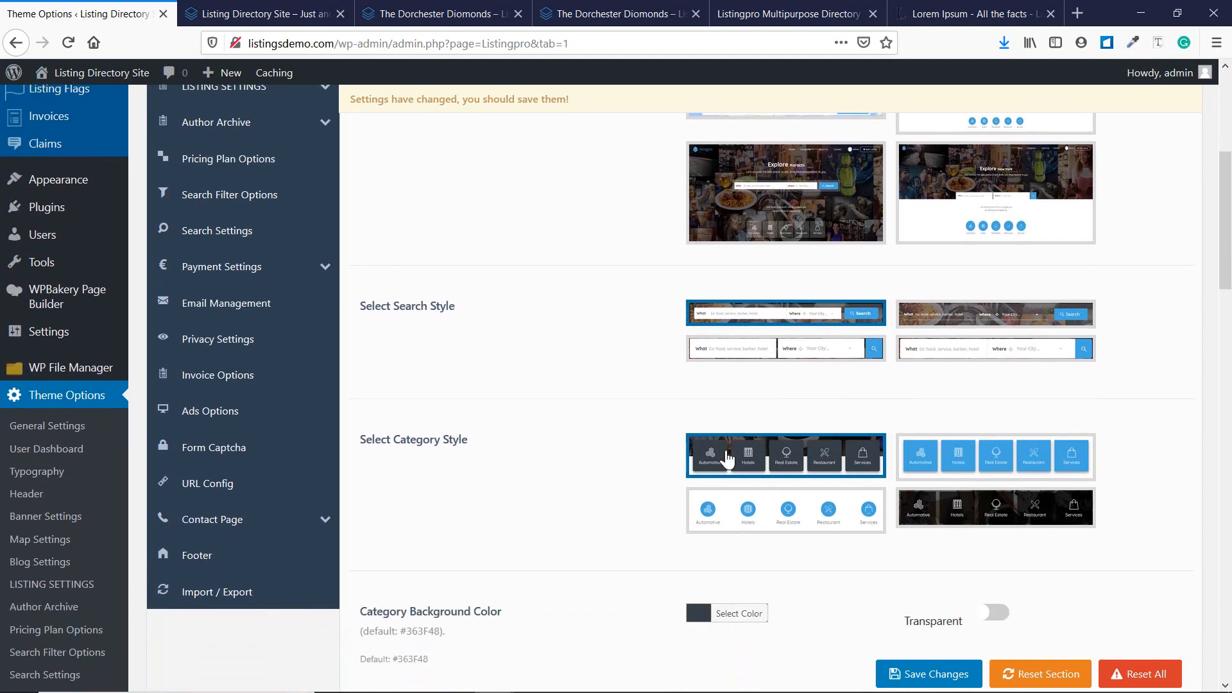
scroll(541, 444, "down", 2)
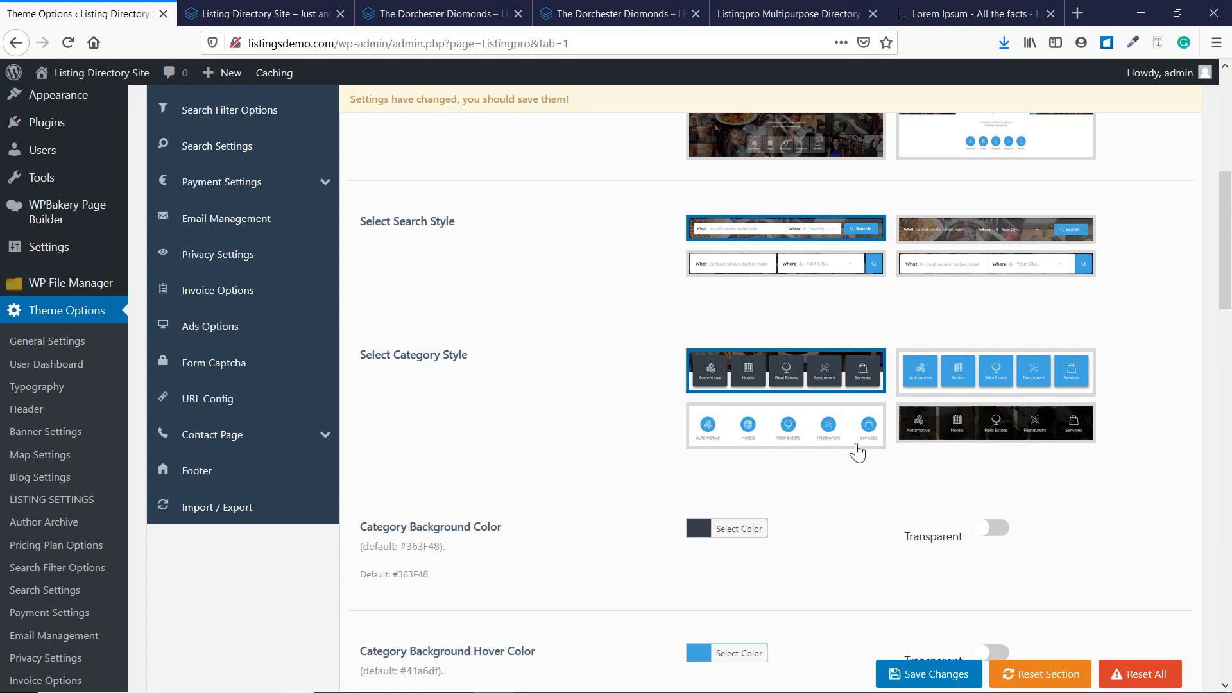
scroll(703, 452, "down", 1)
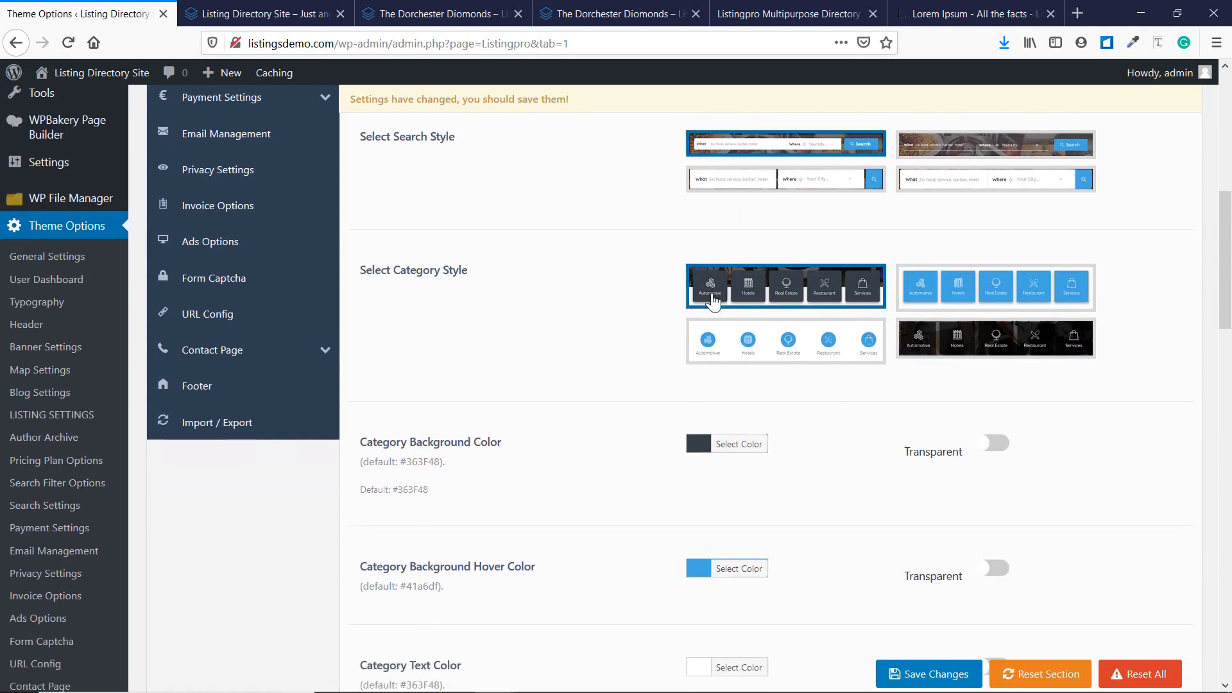
scroll(588, 424, "down", 1)
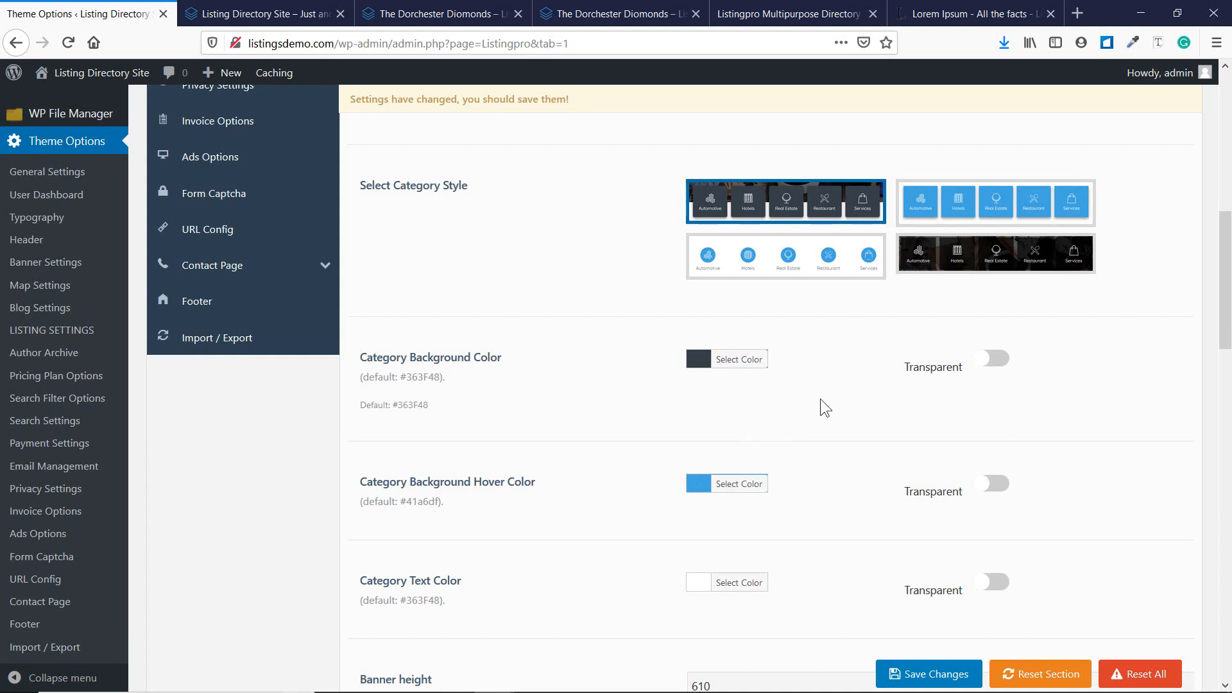
scroll(820, 399, "down", 4)
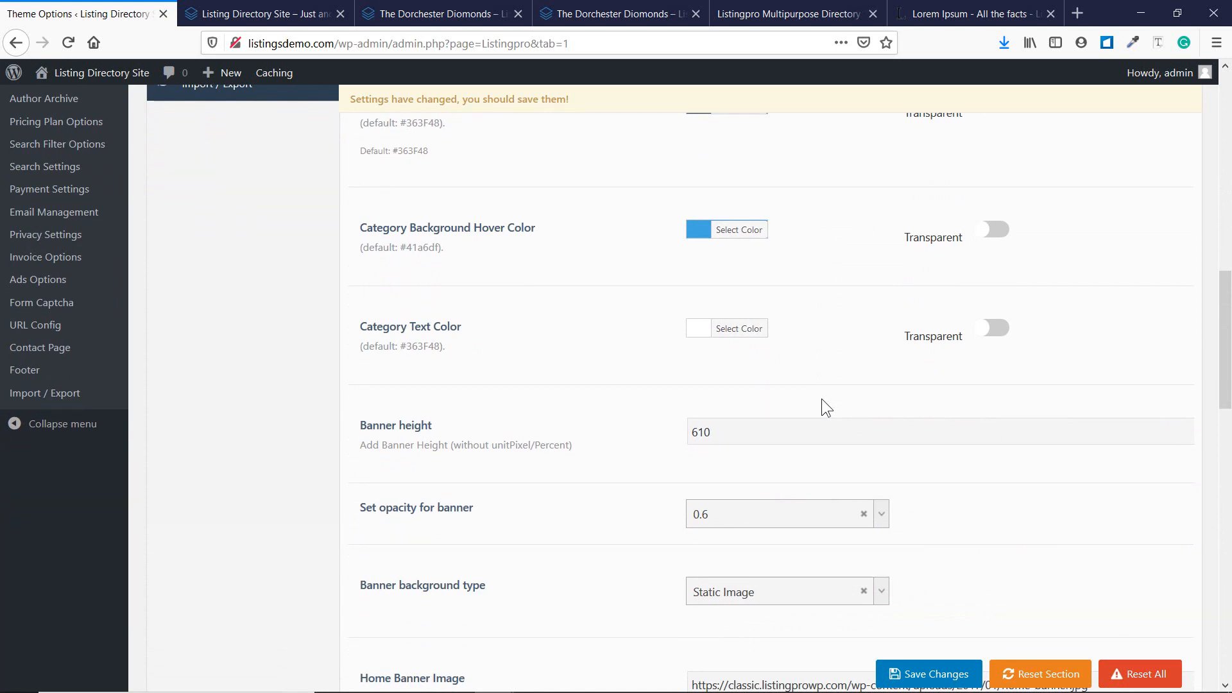
scroll(822, 399, "up", 4)
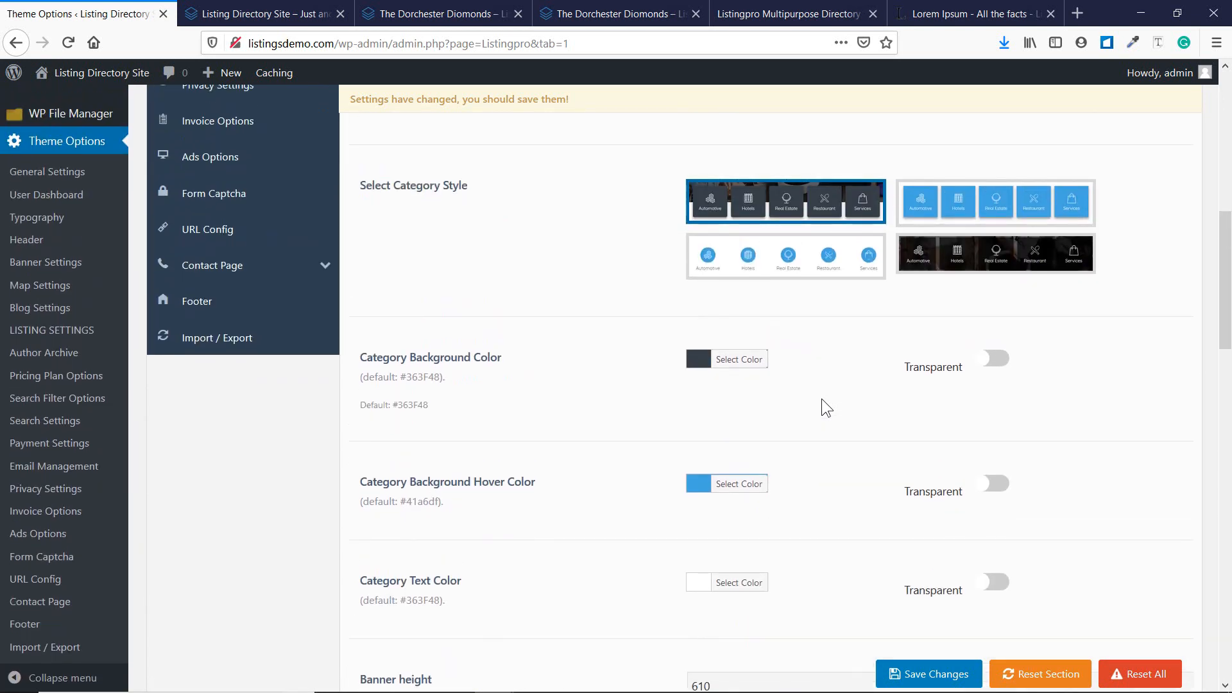
scroll(791, 412, "down", 2)
scroll(492, 437, "down", 1)
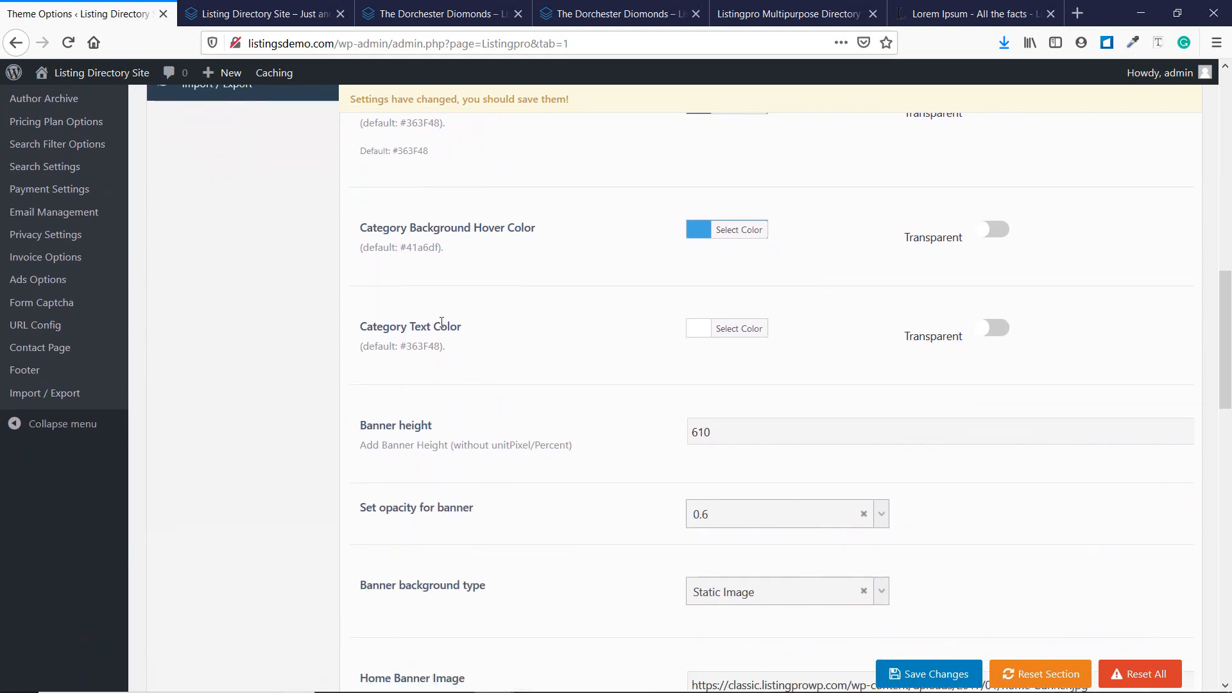
scroll(806, 326, "down", 3)
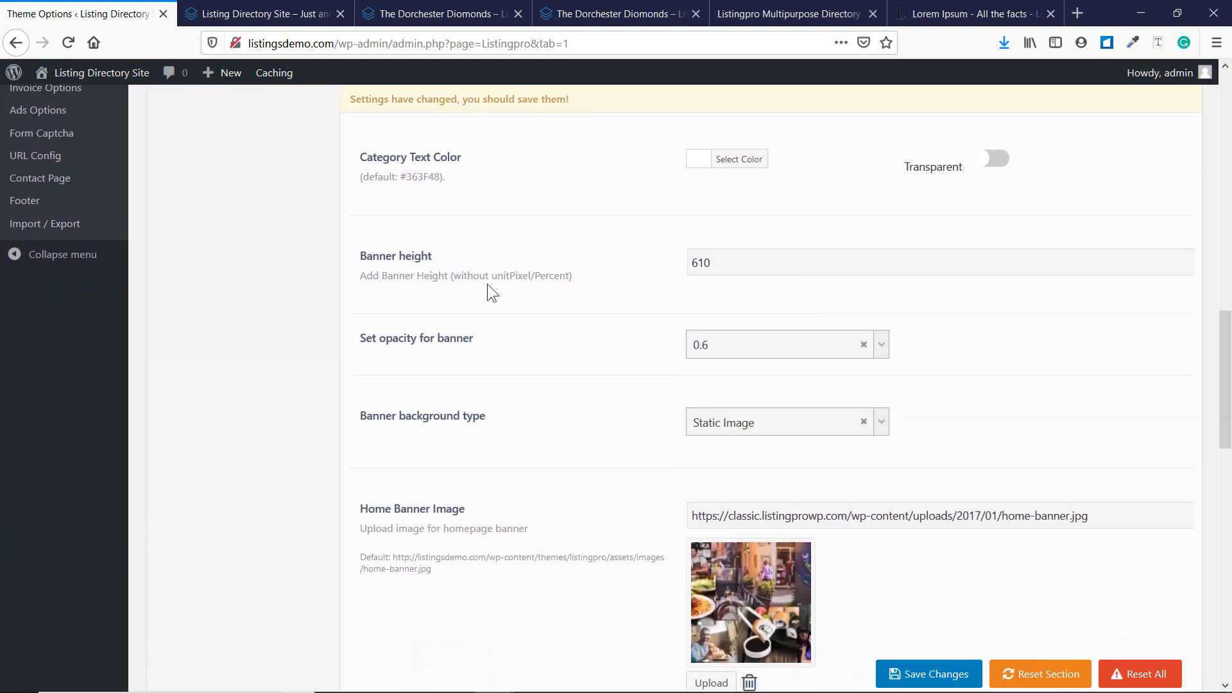
scroll(506, 272, "down", 2)
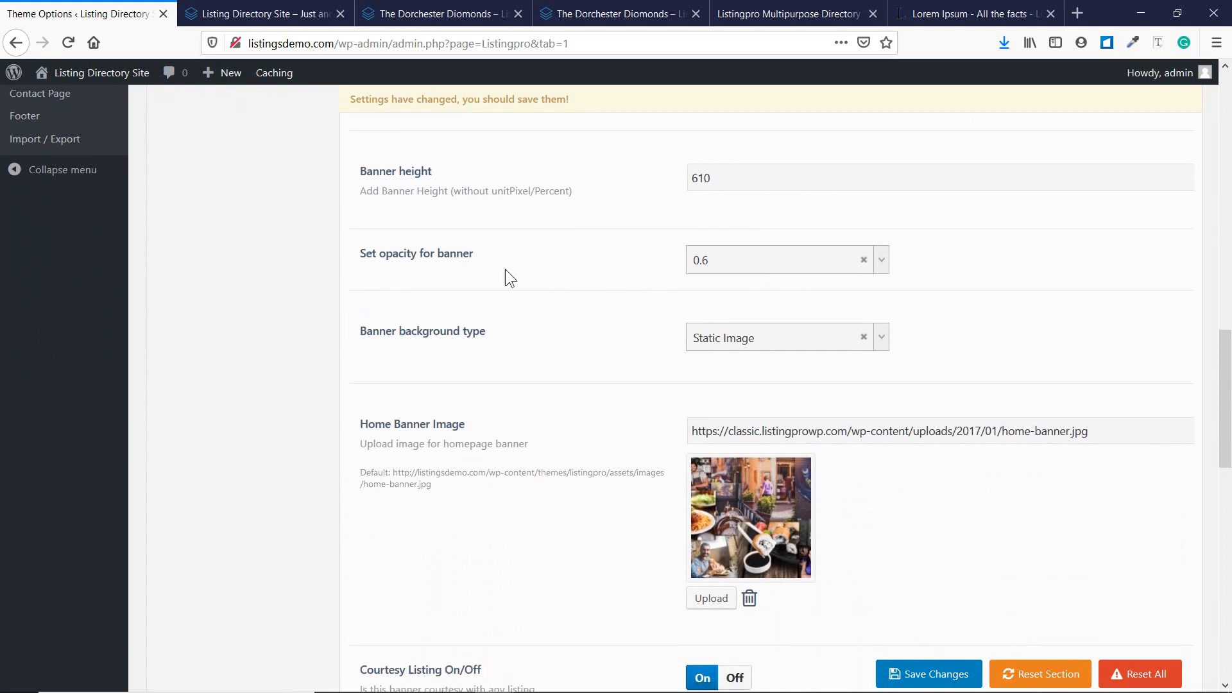
scroll(792, 278, "down", 2)
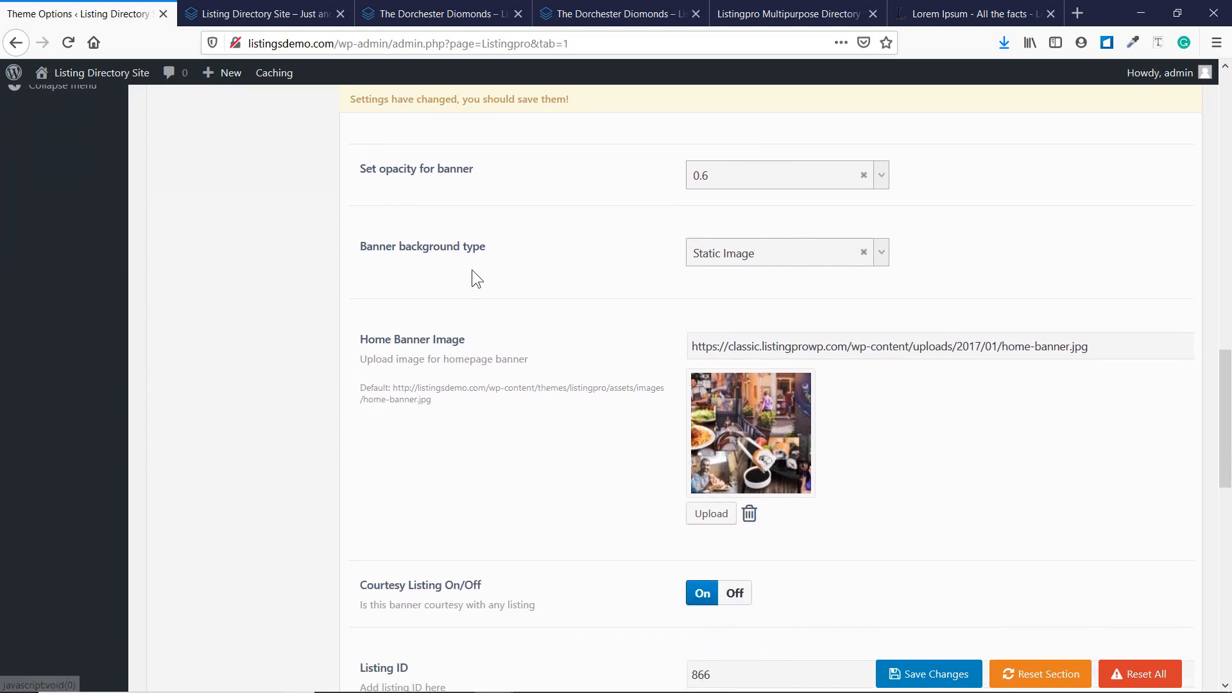
left_click(794, 251)
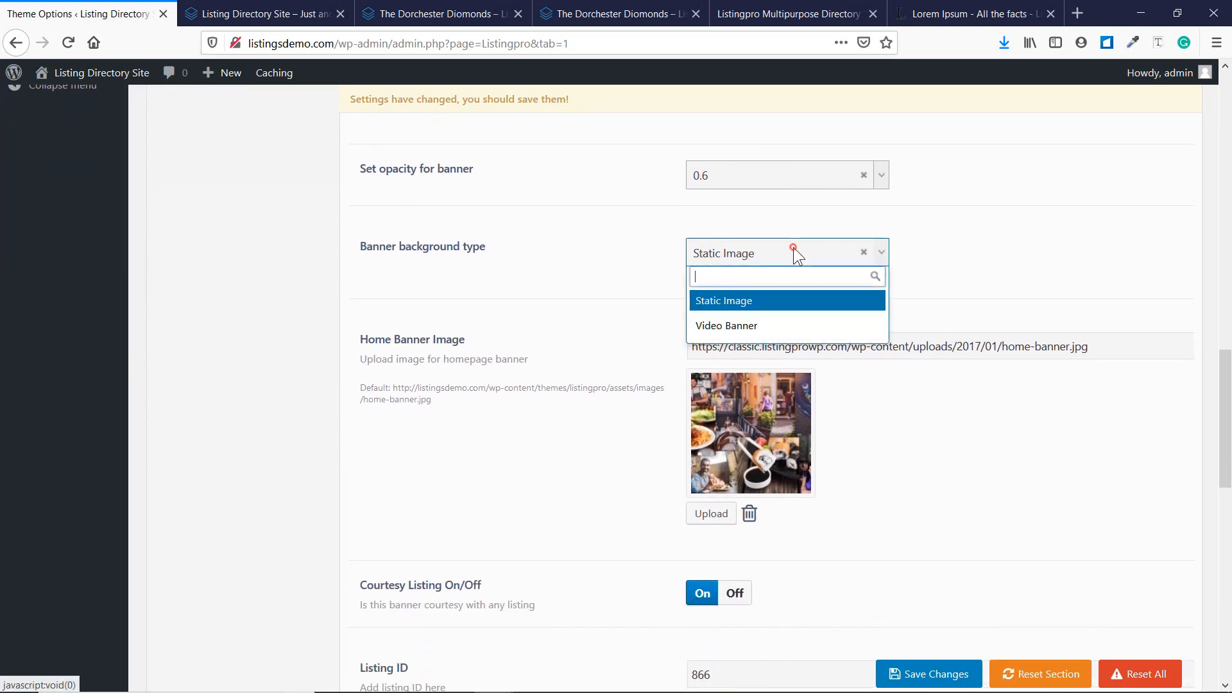
left_click(994, 247)
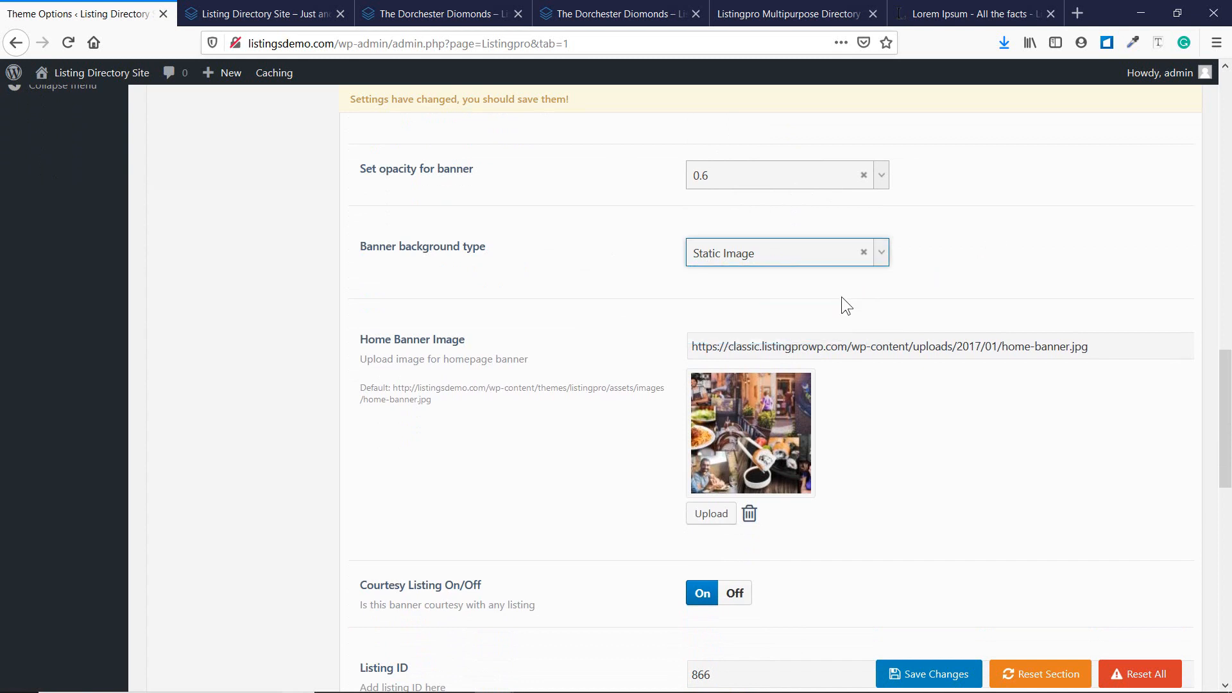
left_click(796, 255)
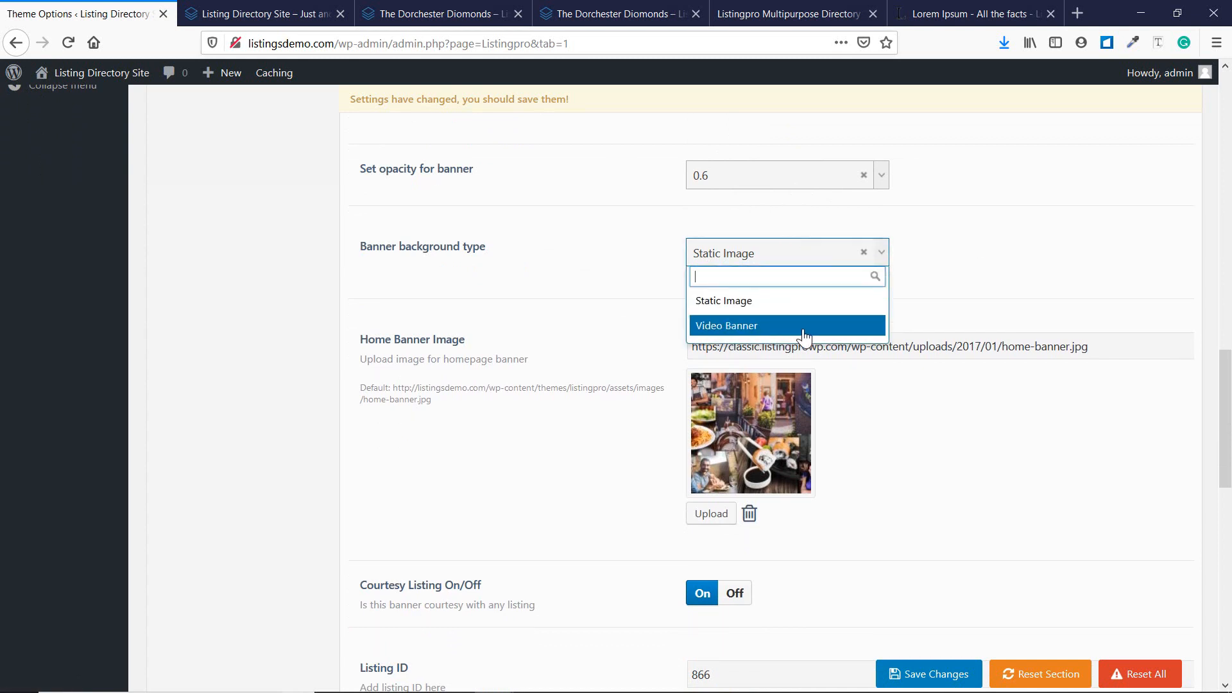
left_click(1021, 283)
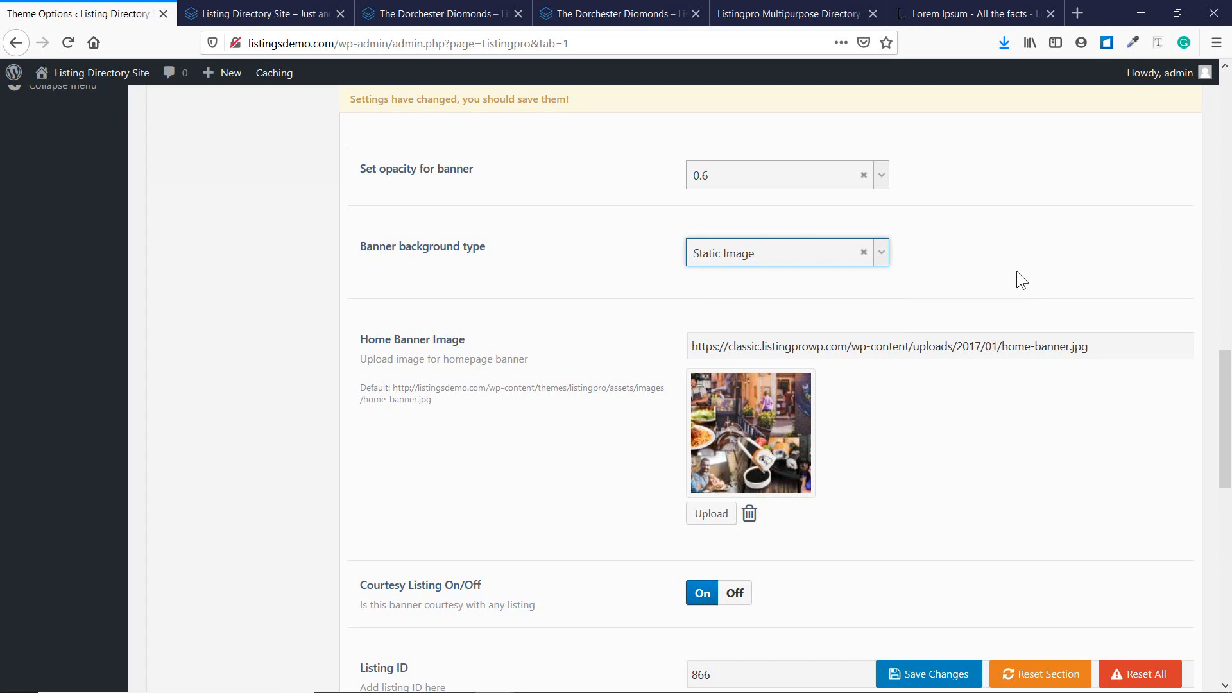
scroll(815, 255, "down", 2)
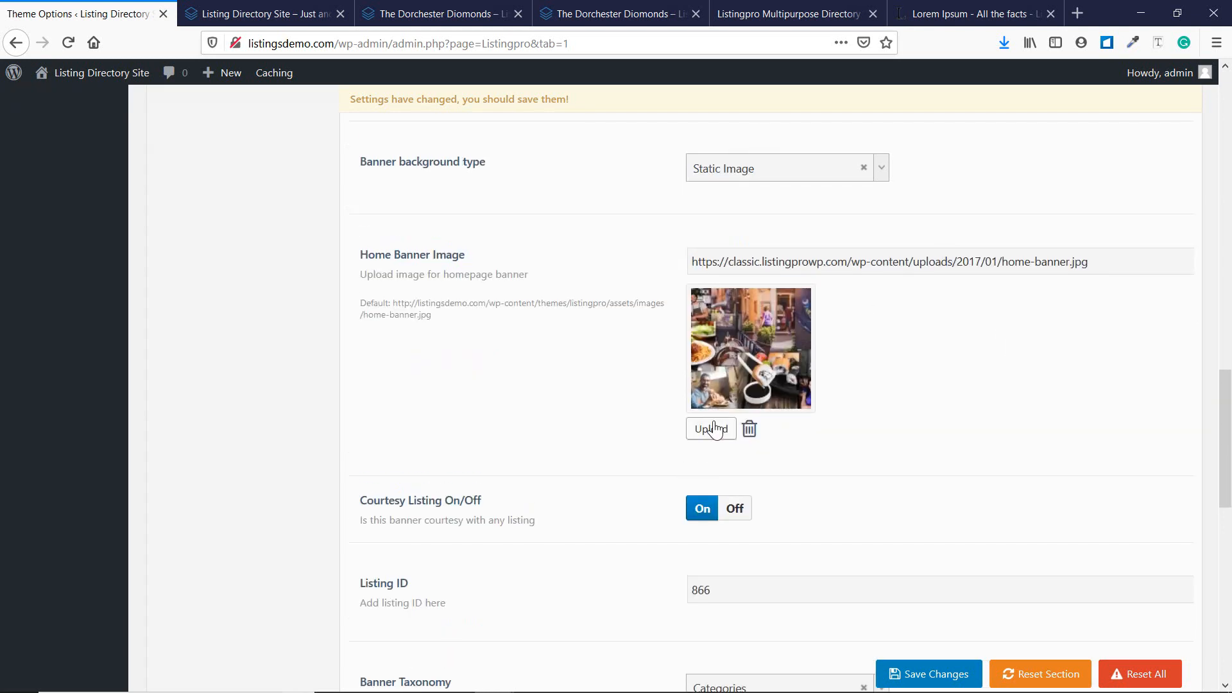
left_click(784, 164)
left_click(785, 241)
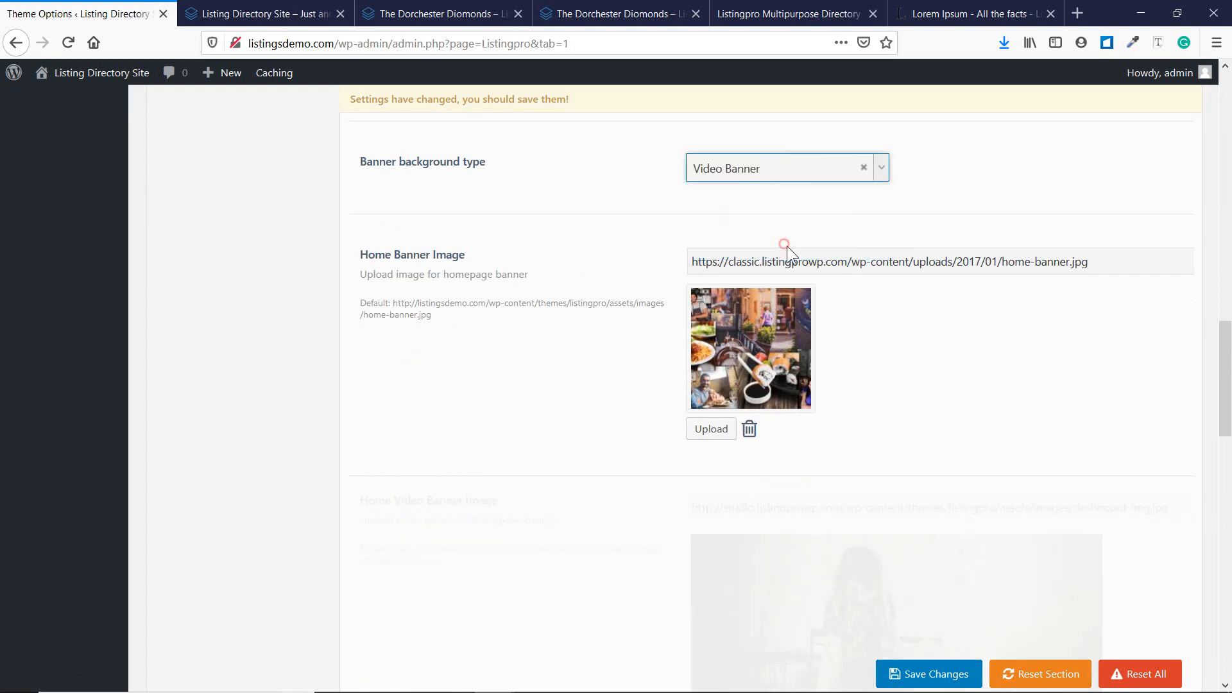
scroll(676, 477, "down", 2)
scroll(757, 495, "down", 2)
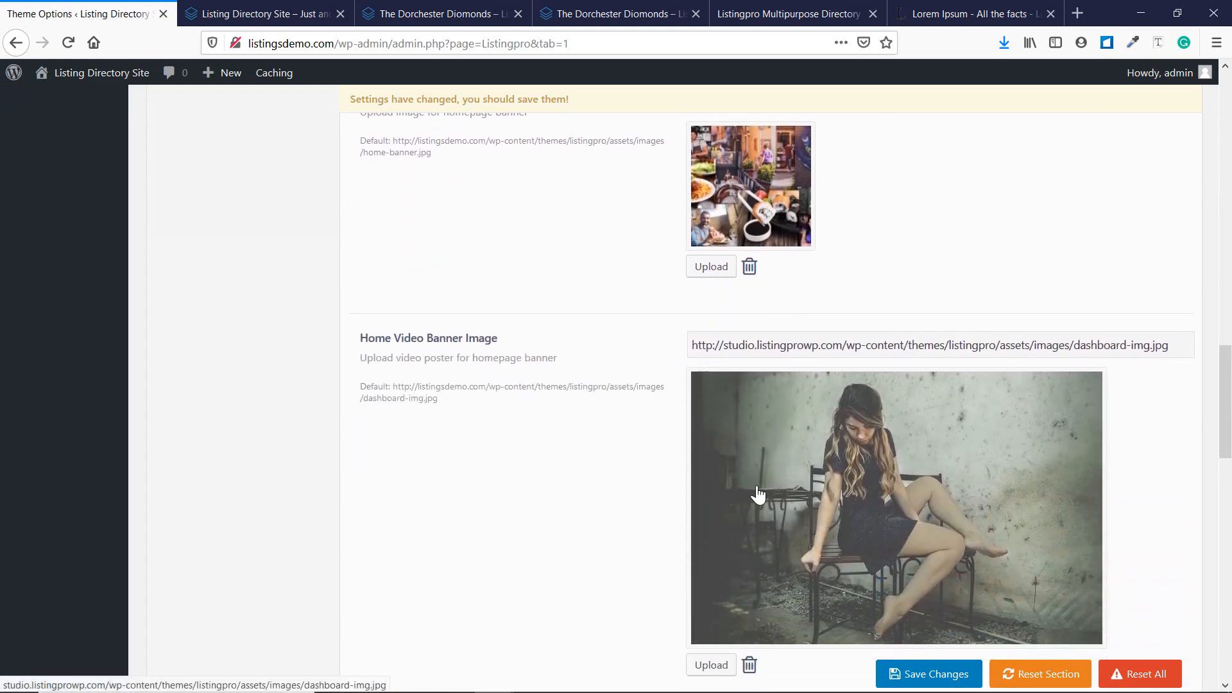
scroll(753, 377, "up", 8)
left_click(759, 349)
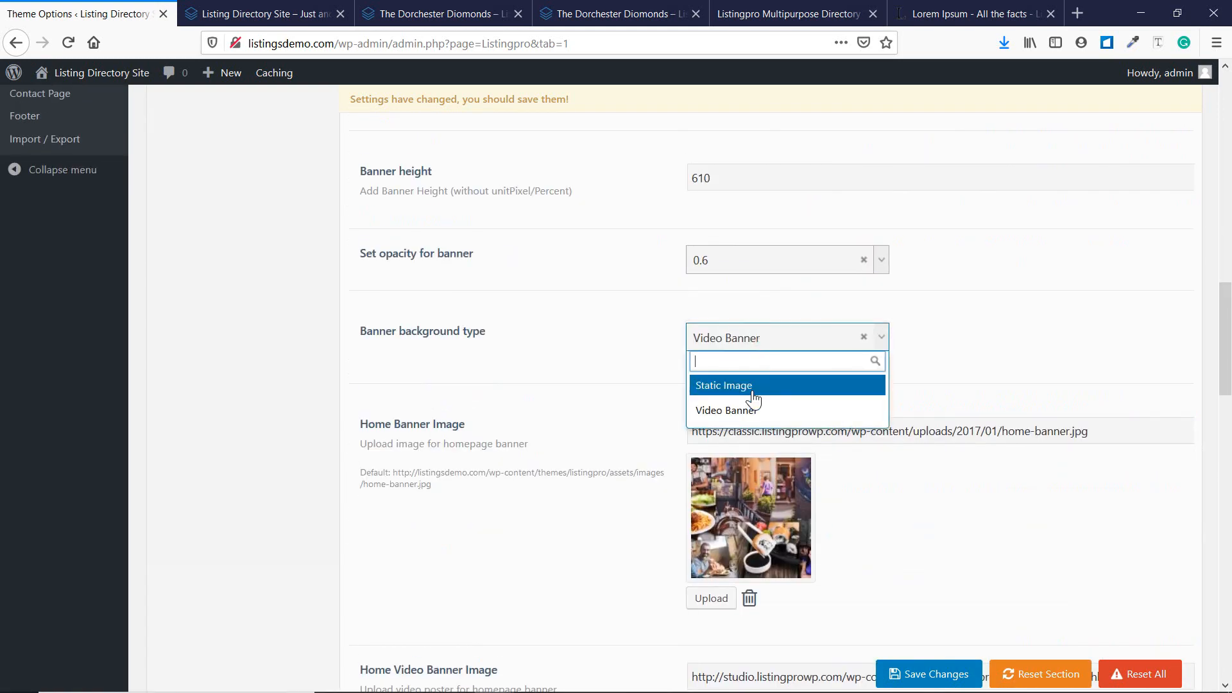
left_click(751, 387)
scroll(752, 390, "down", 7)
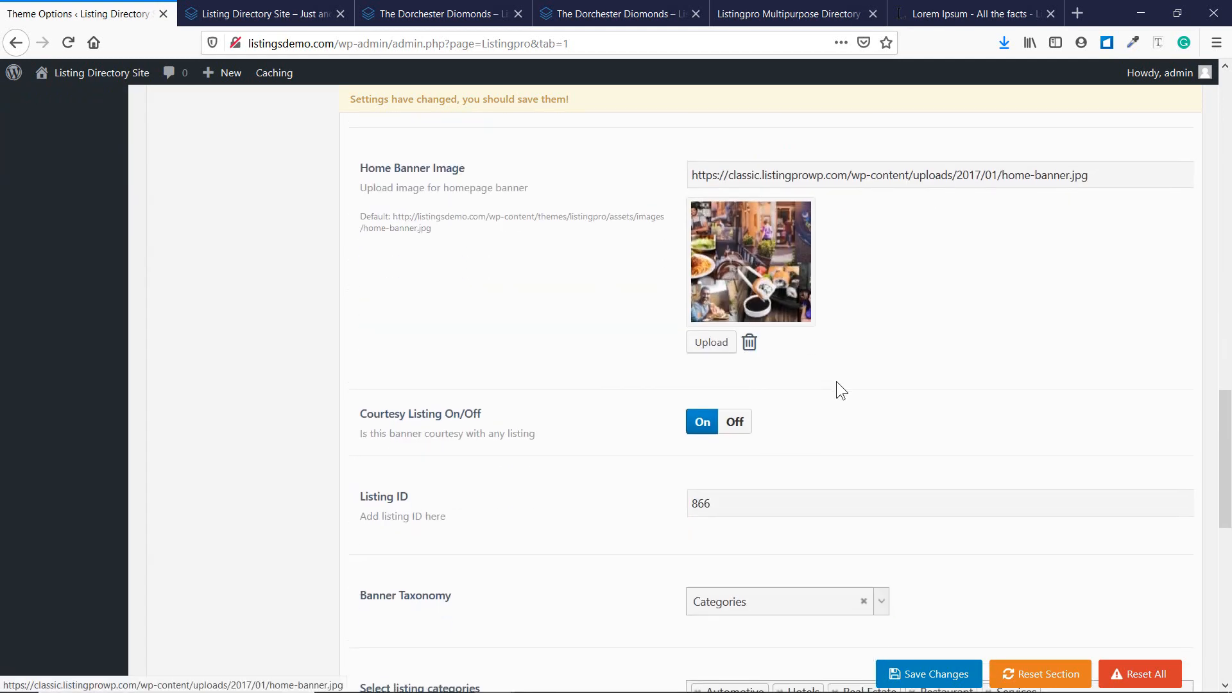
scroll(553, 270, "up", 1)
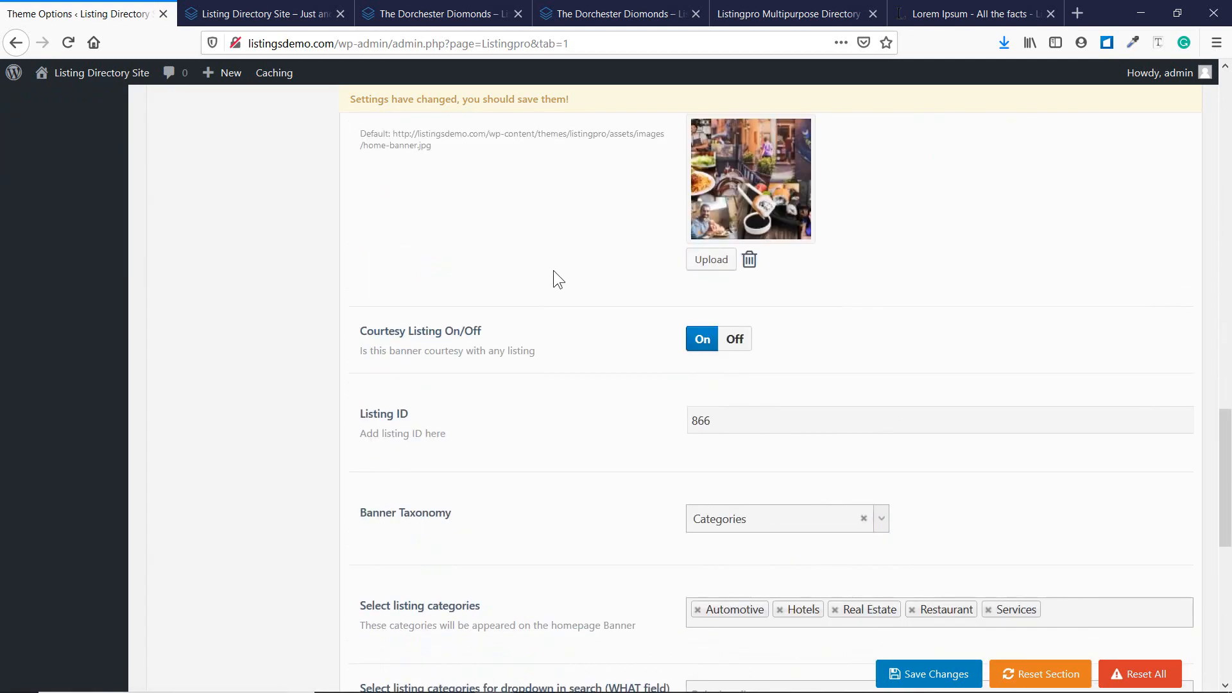
Open the Banner Taxonomy list (Categories, Locations, Features), then view the live homepage's city grid.
scroll(553, 271, "down", 1)
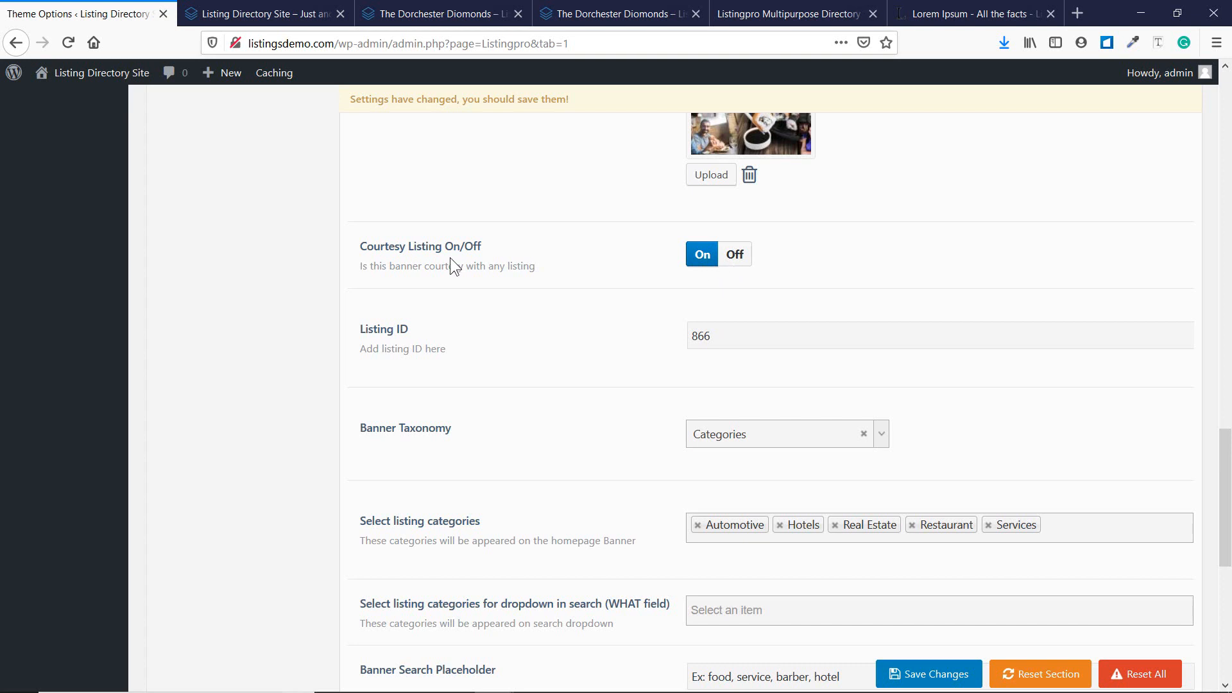
scroll(577, 277, "down", 3)
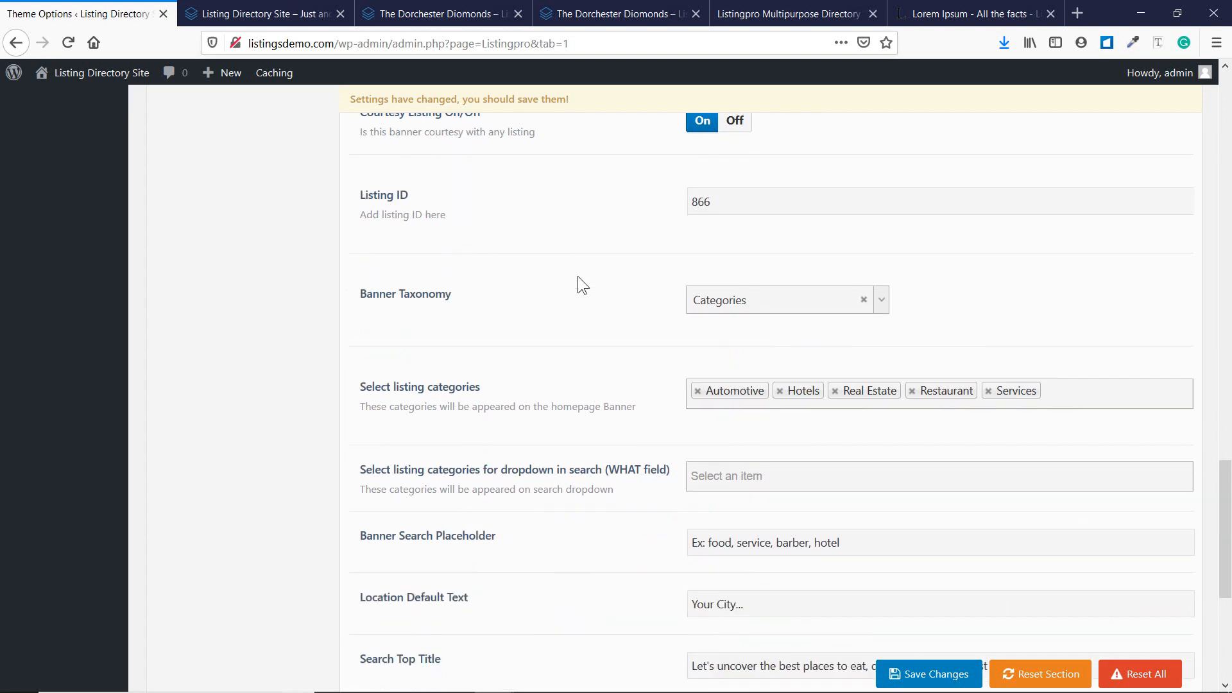
scroll(578, 283, "up", 5)
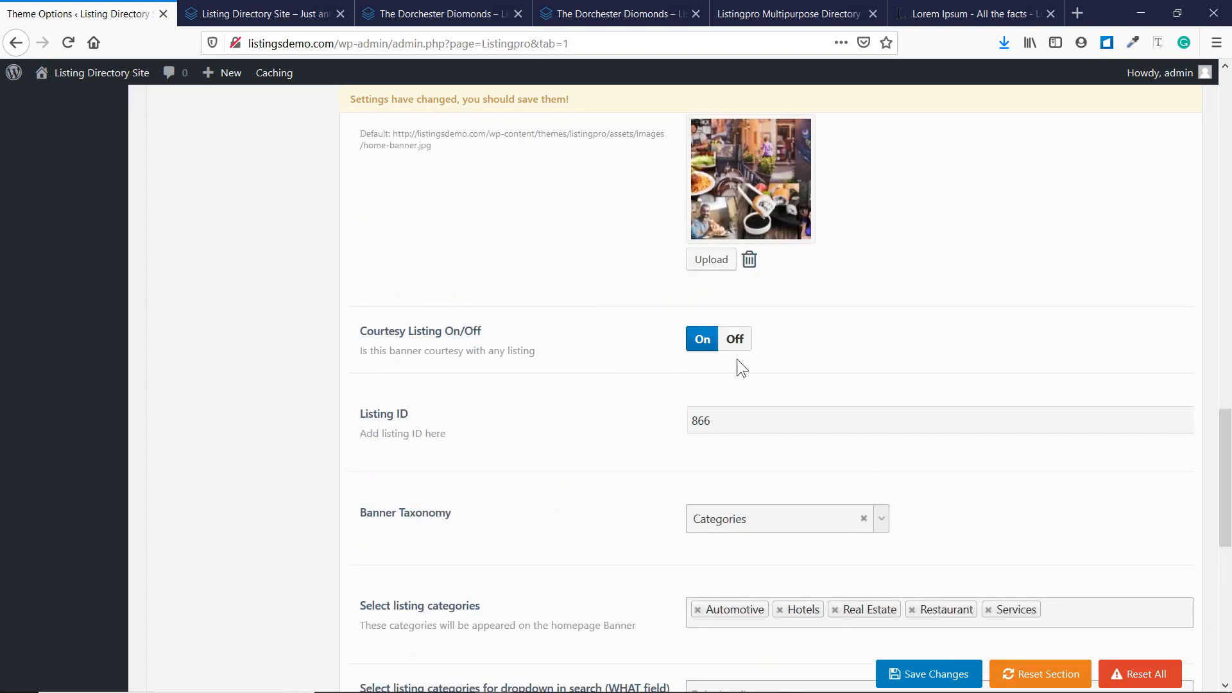
scroll(789, 360, "down", 1)
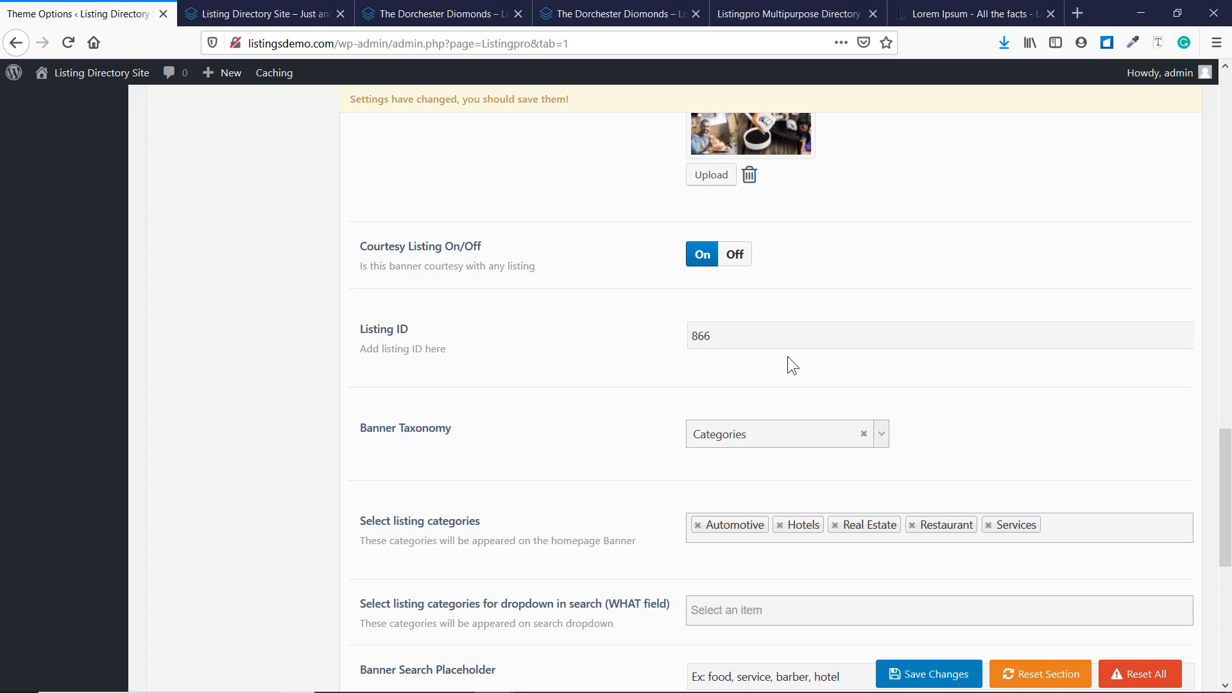
scroll(787, 356, "down", 1)
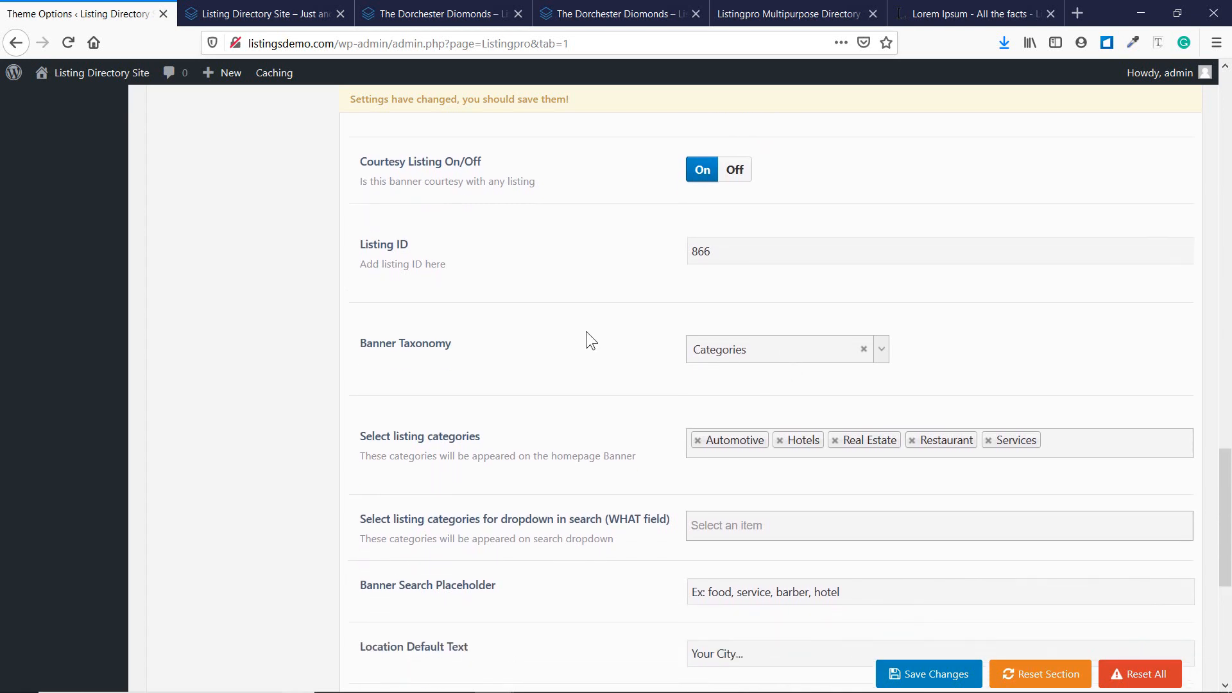
scroll(528, 297, "down", 1)
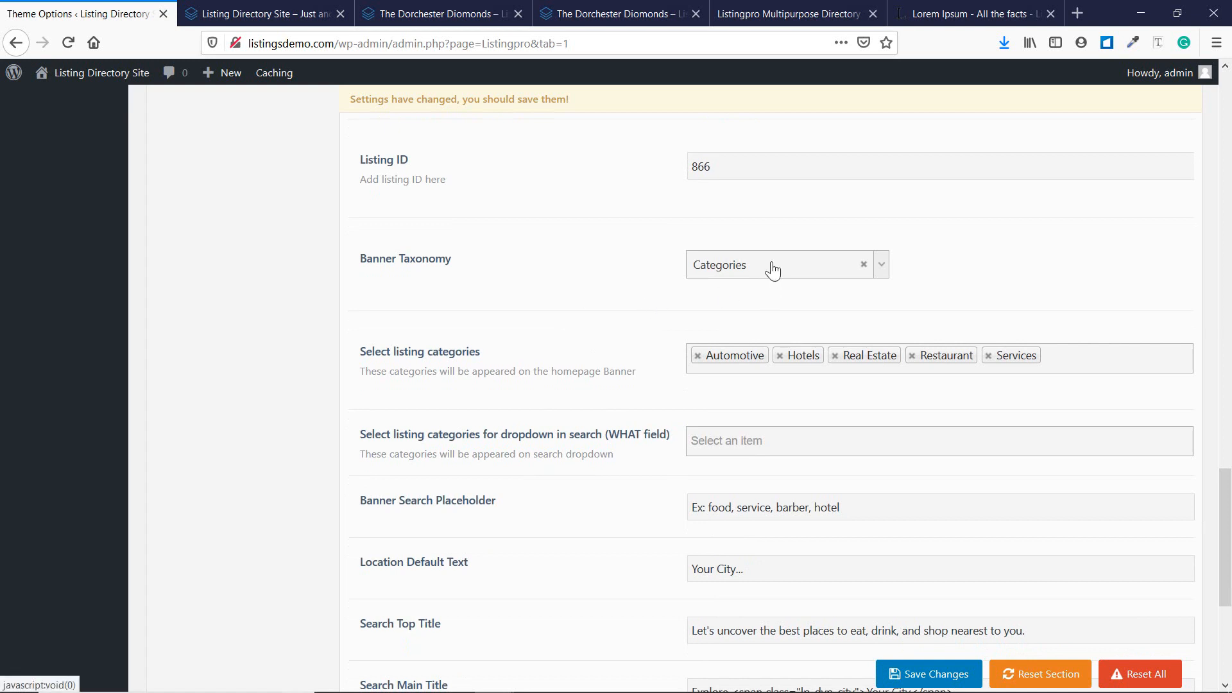
left_click(882, 264)
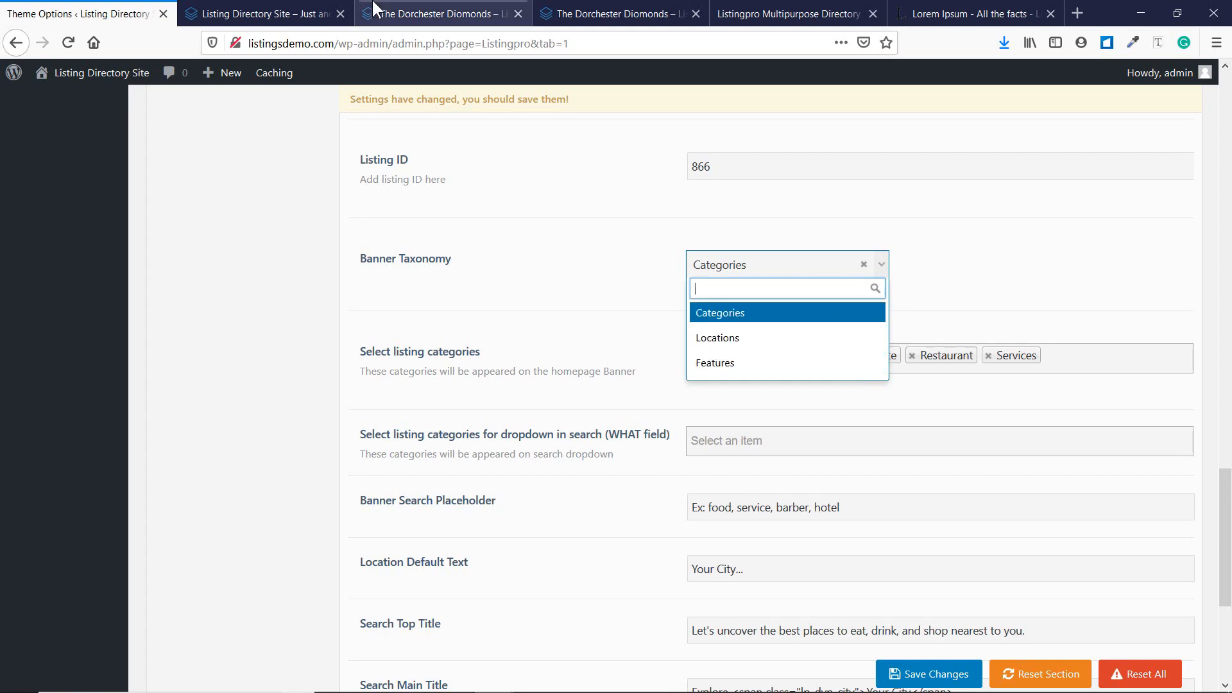
left_click(260, 13)
scroll(444, 308, "down", 5)
scroll(488, 282, "down", 1)
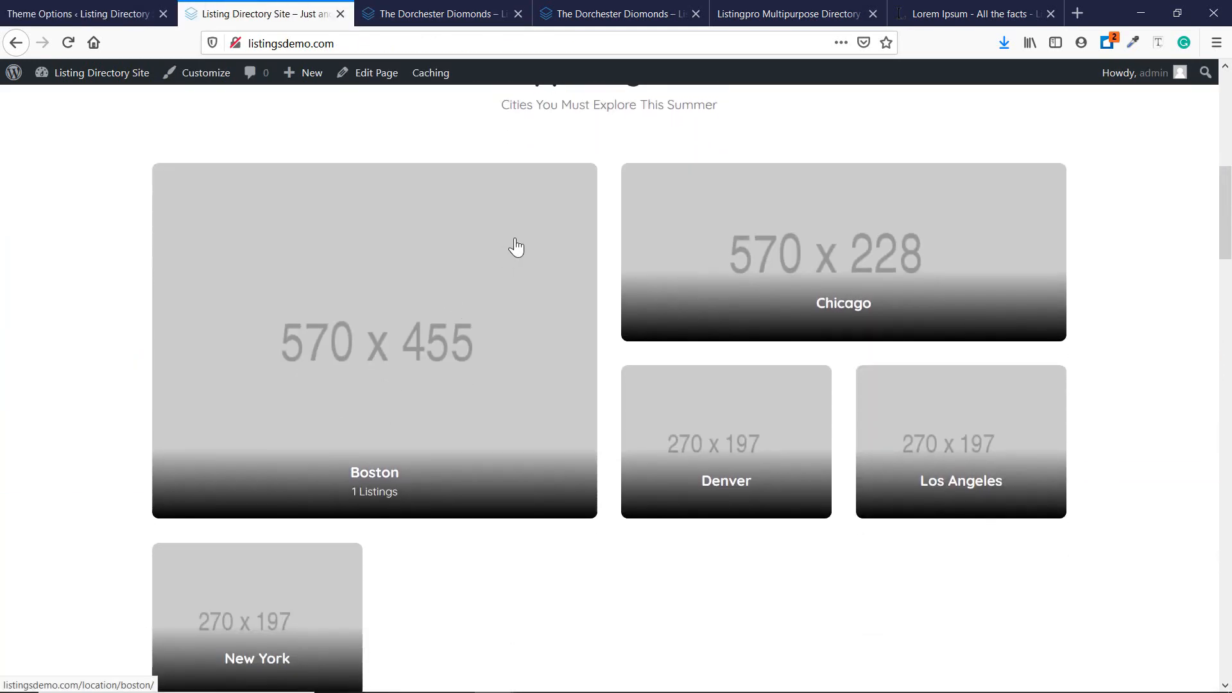
scroll(545, 221, "up", 1)
scroll(462, 286, "down", 4)
scroll(418, 443, "down", 10)
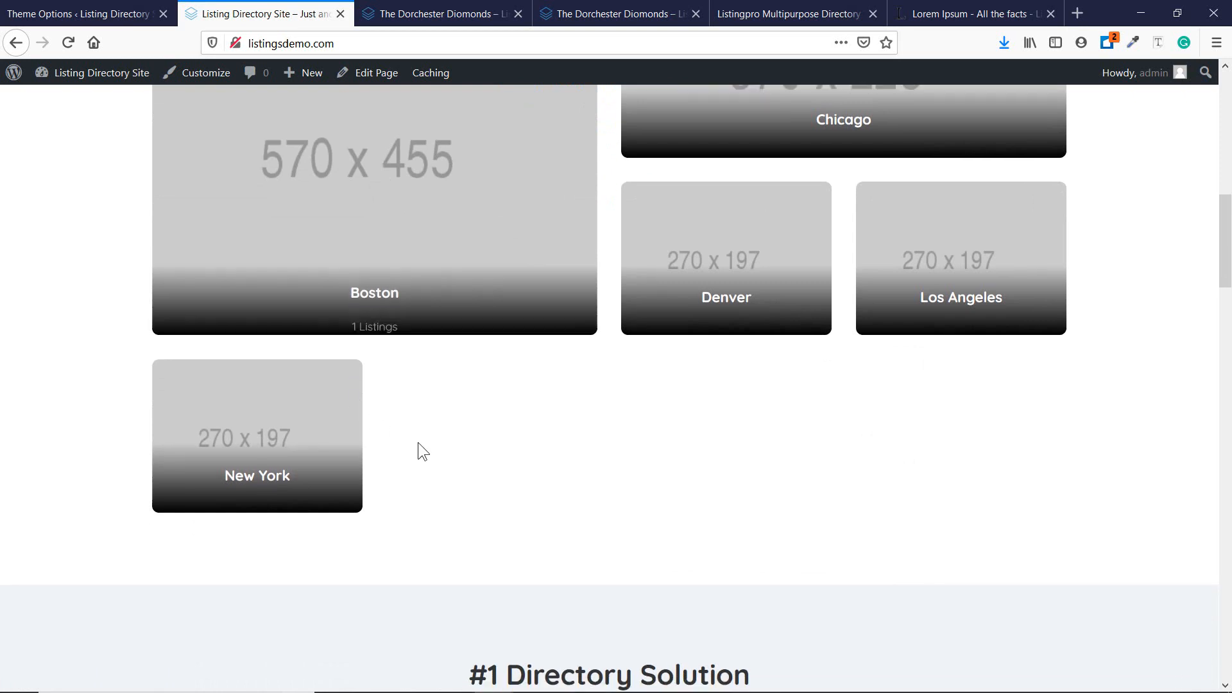
scroll(558, 404, "down", 6)
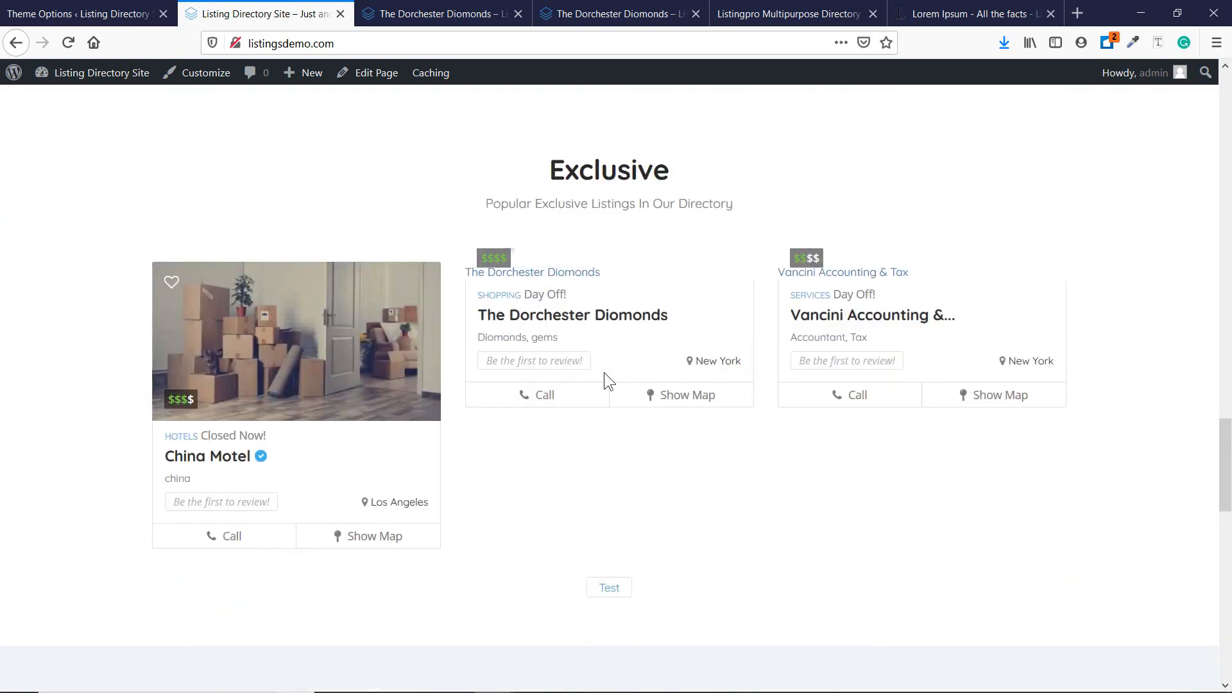
scroll(331, 365, "up", 10)
scroll(333, 369, "up", 4)
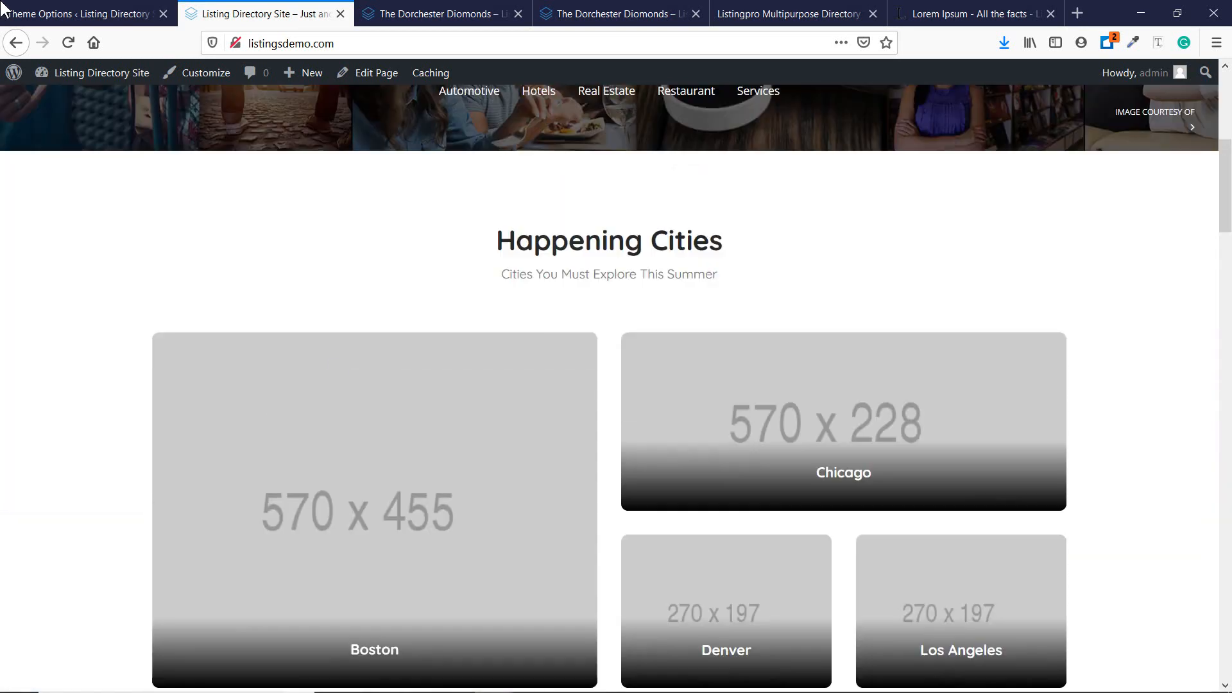
left_click(83, 13)
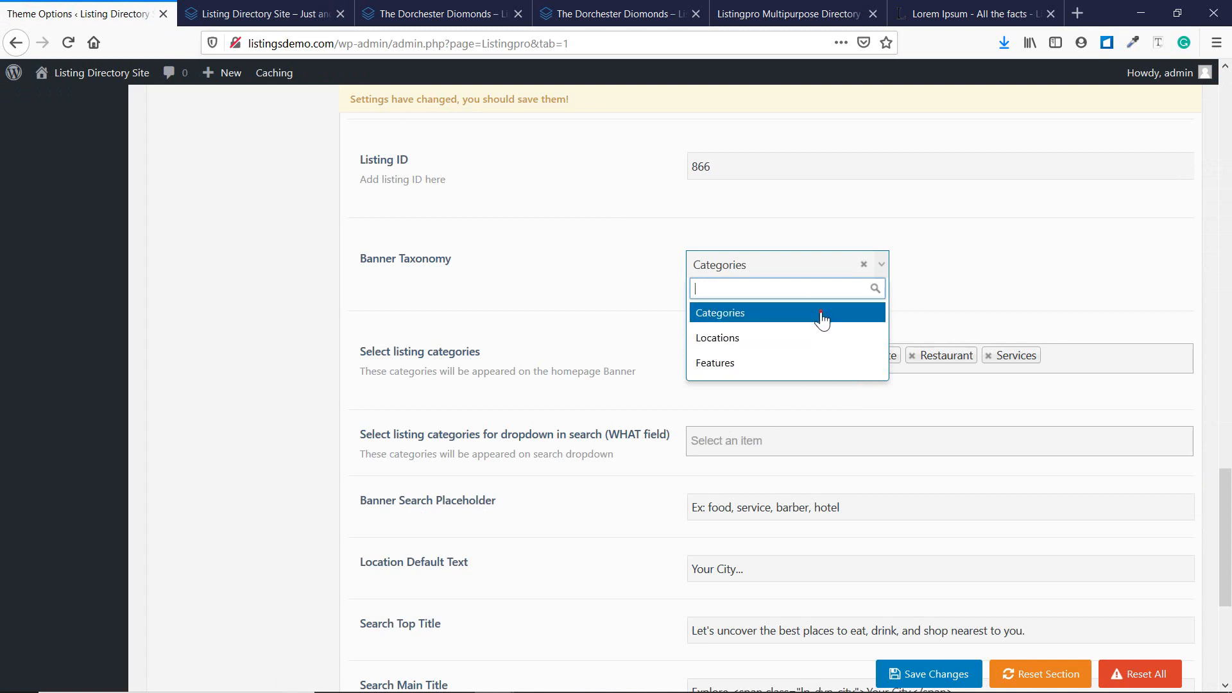
Keep Categories as the banner taxonomy and add Education to the banner categories.
left_click(819, 315)
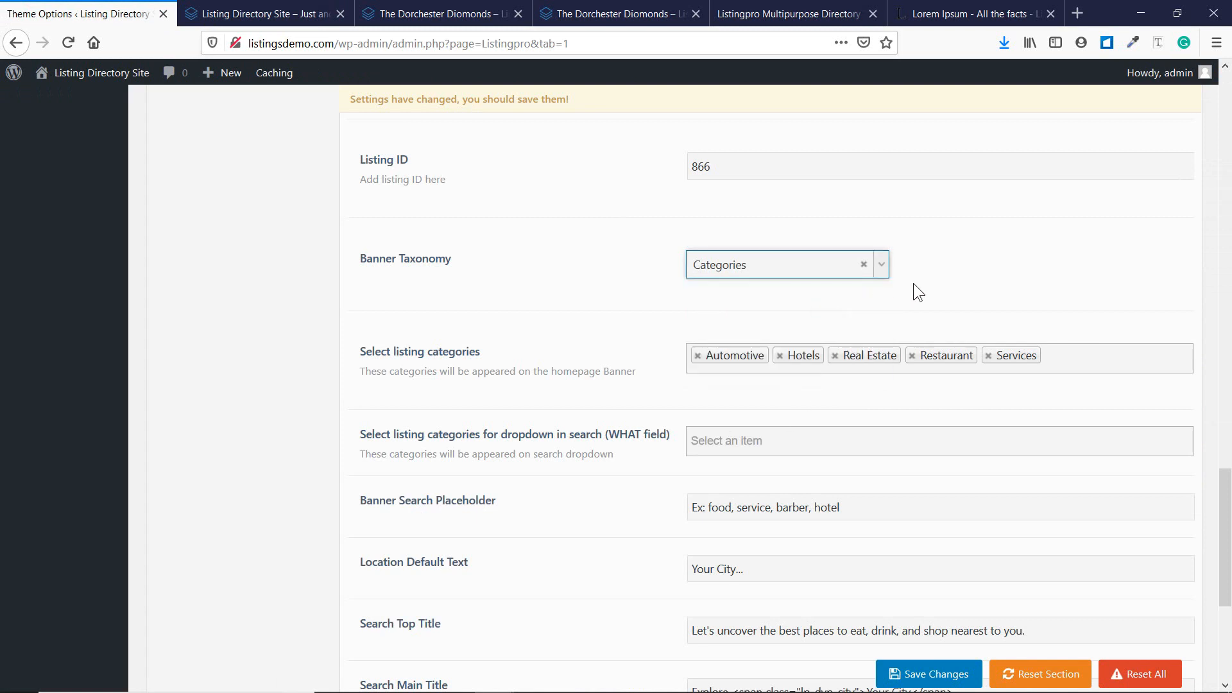
left_click(1065, 352)
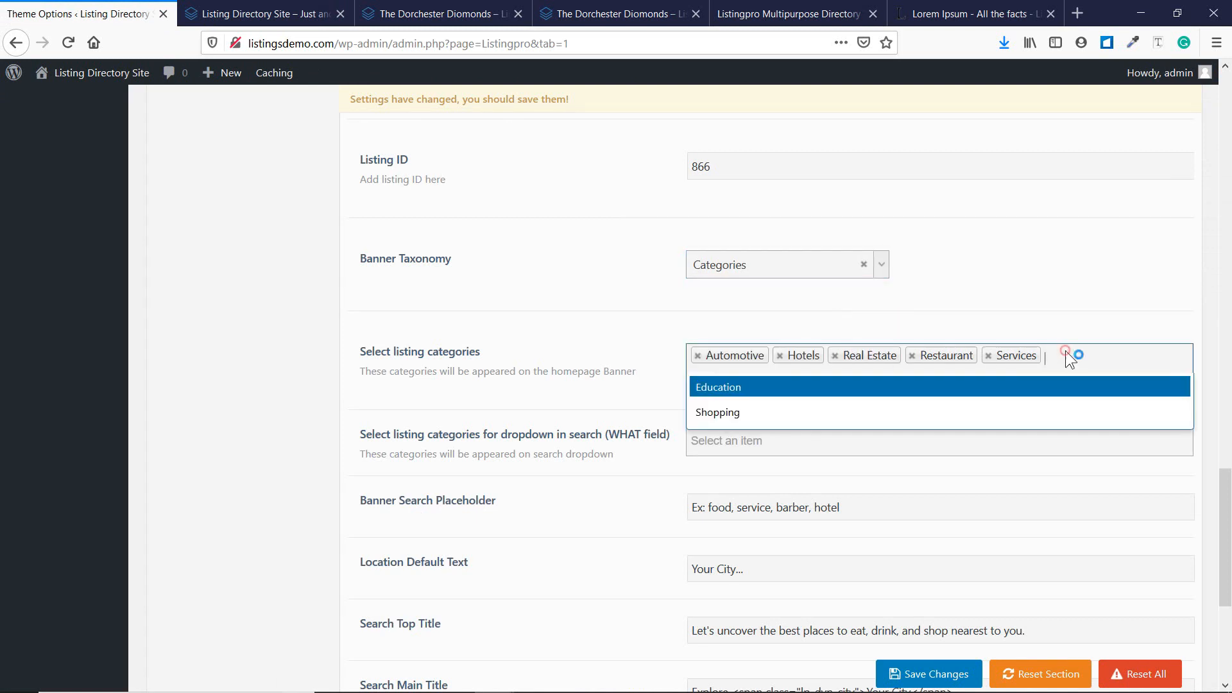
left_click(1059, 388)
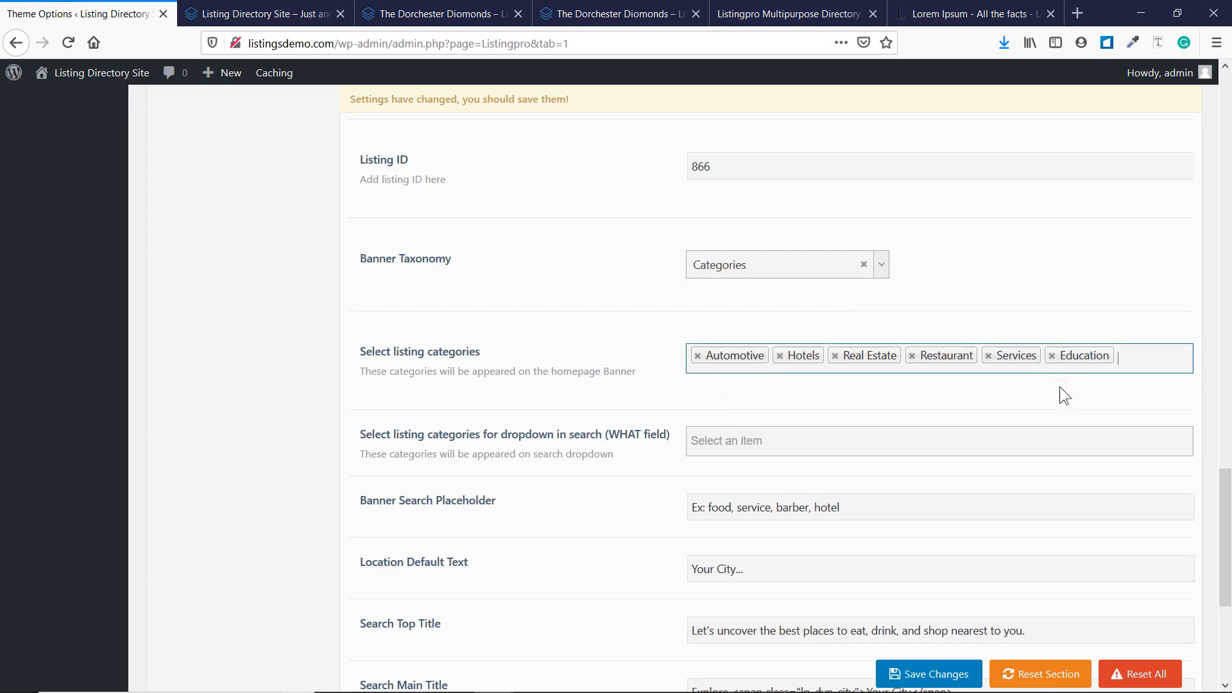
scroll(625, 347, "up", 15)
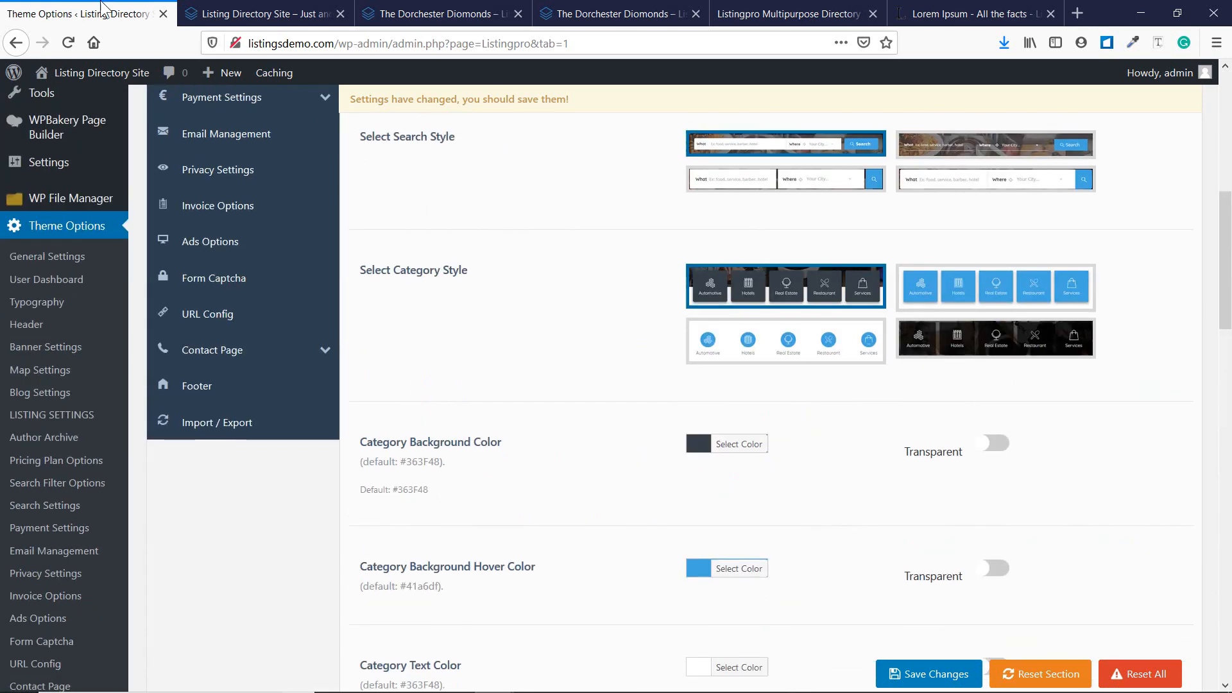
left_click(268, 14)
scroll(489, 365, "up", 5)
scroll(489, 364, "down", 1)
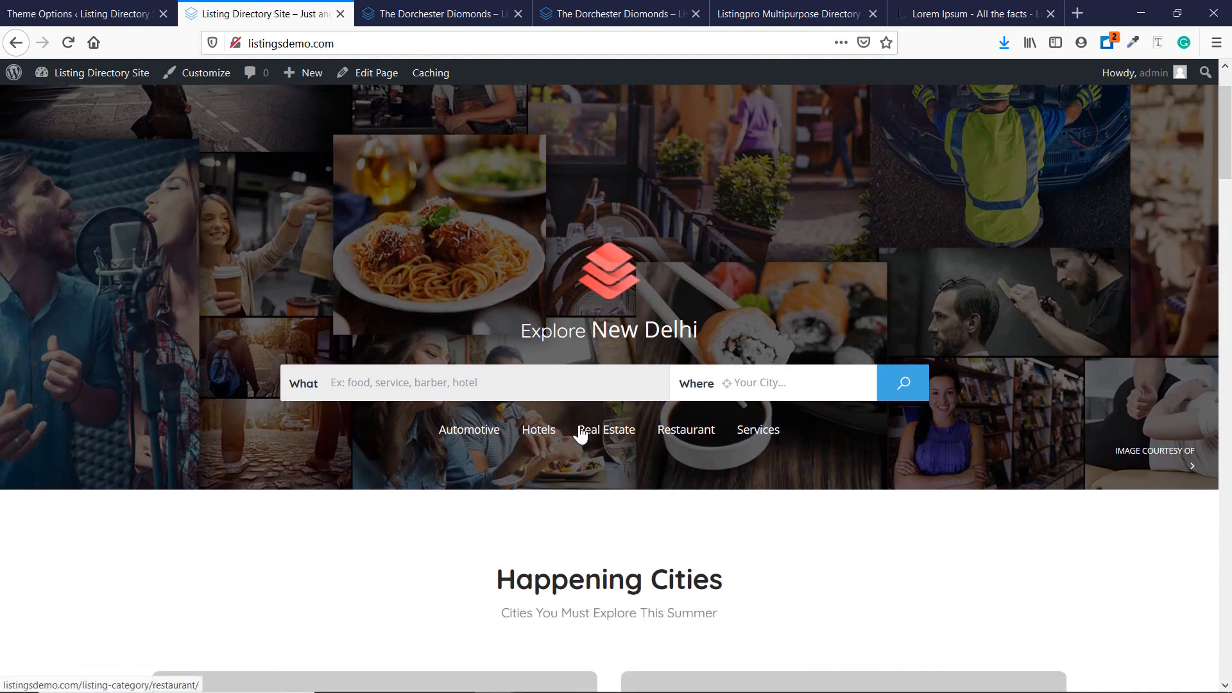
Save the banner settings and reload the homepage to show the Education tile.
left_click(39, 14)
scroll(702, 378, "up", 5)
left_click(937, 183)
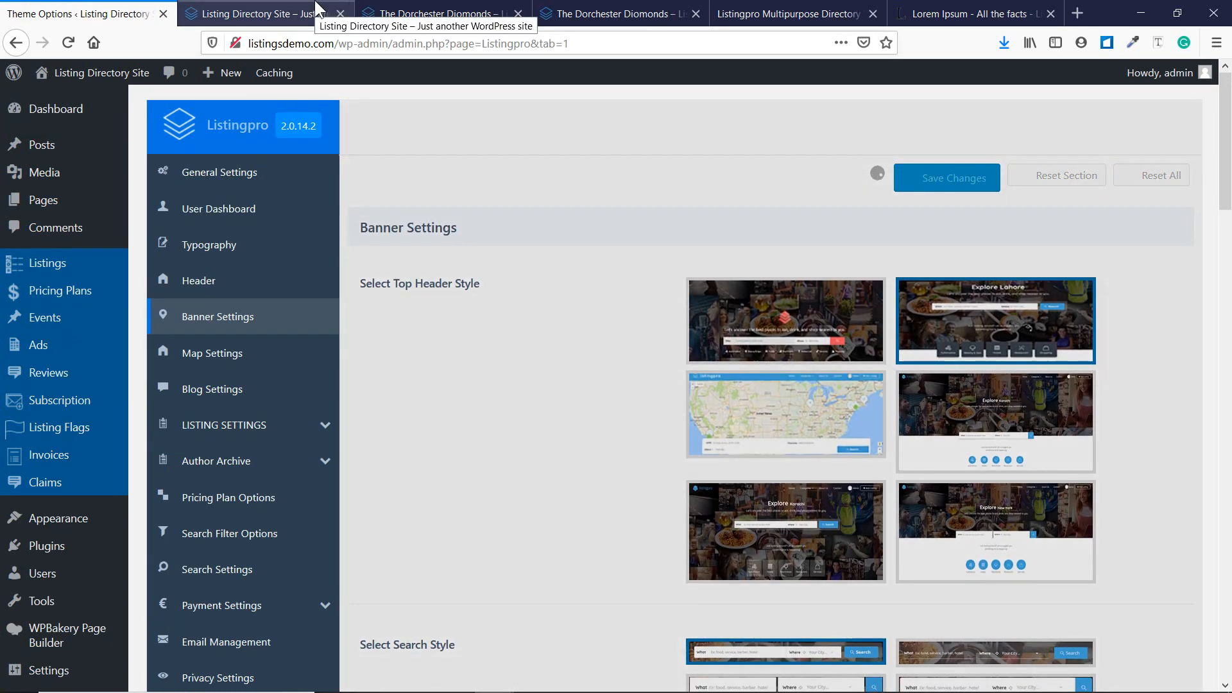
left_click(316, 10)
key("F5")
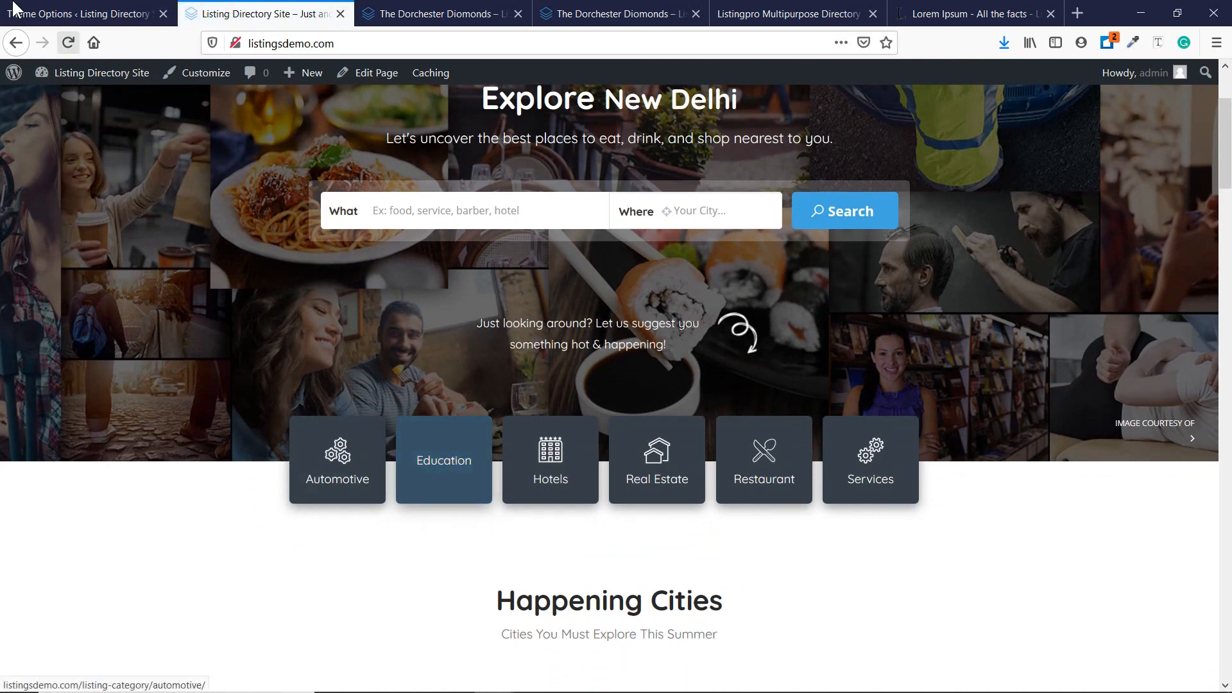
In Theme Options, inspect the WHAT field category list and the Banner Search Placeholder text.
left_click(98, 13)
scroll(523, 455, "down", 20)
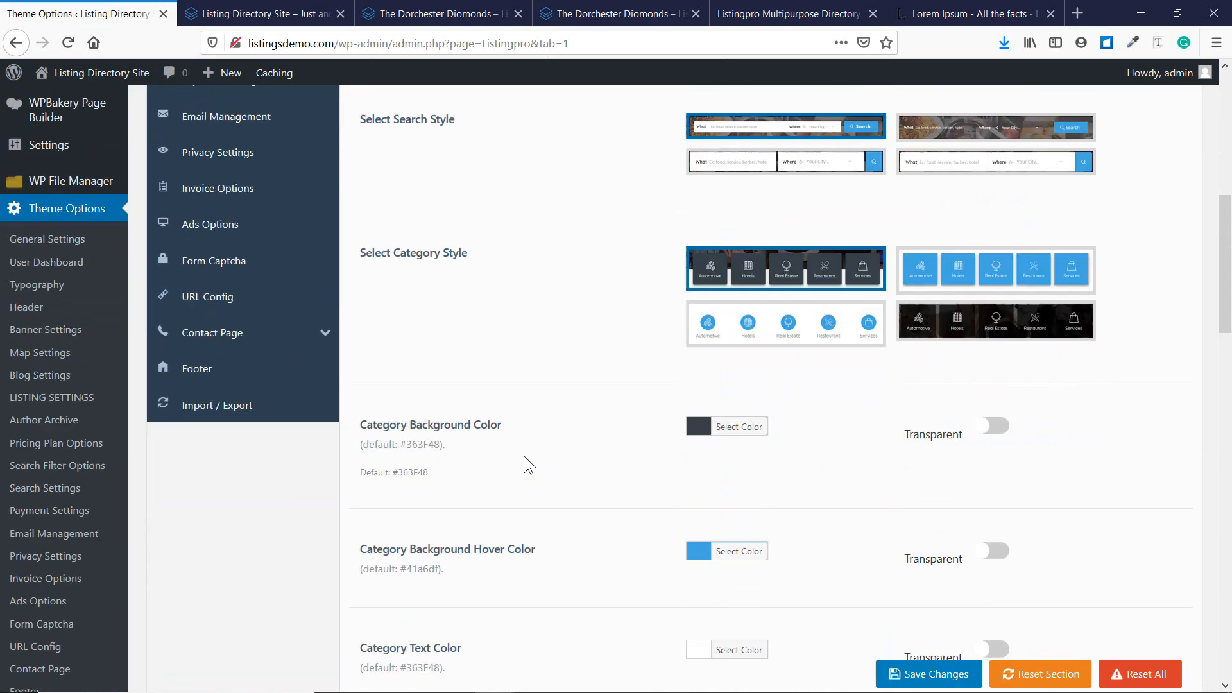
scroll(524, 456, "down", 3)
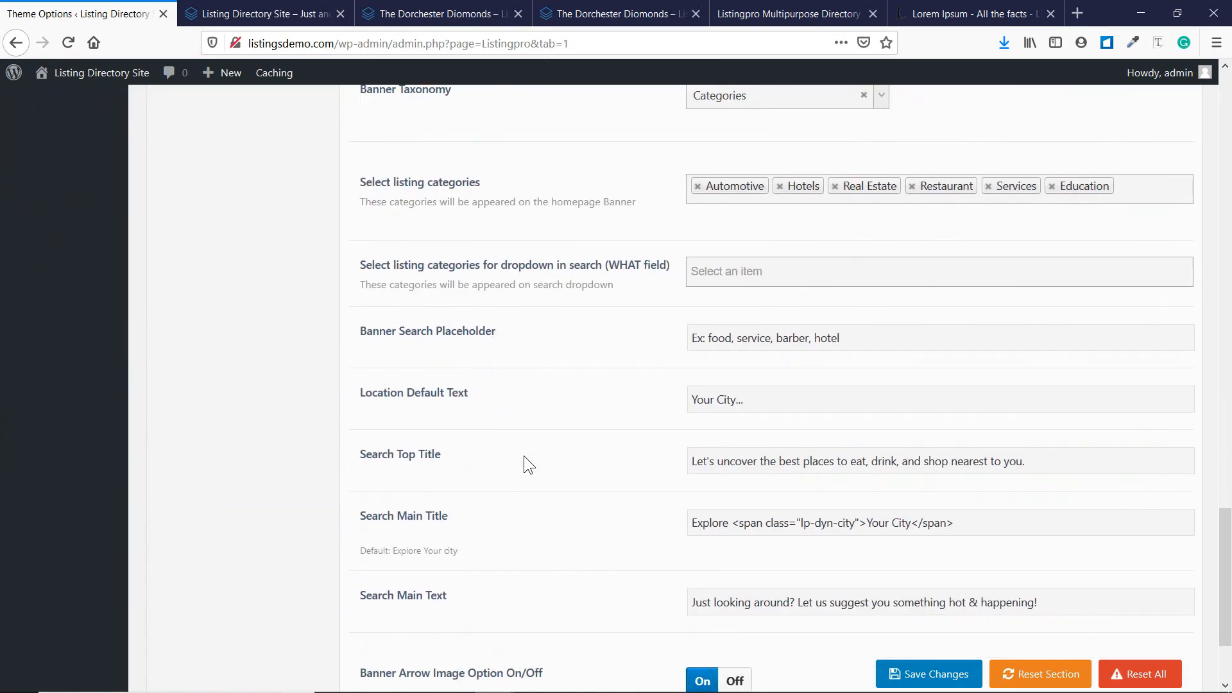
scroll(523, 456, "down", 2)
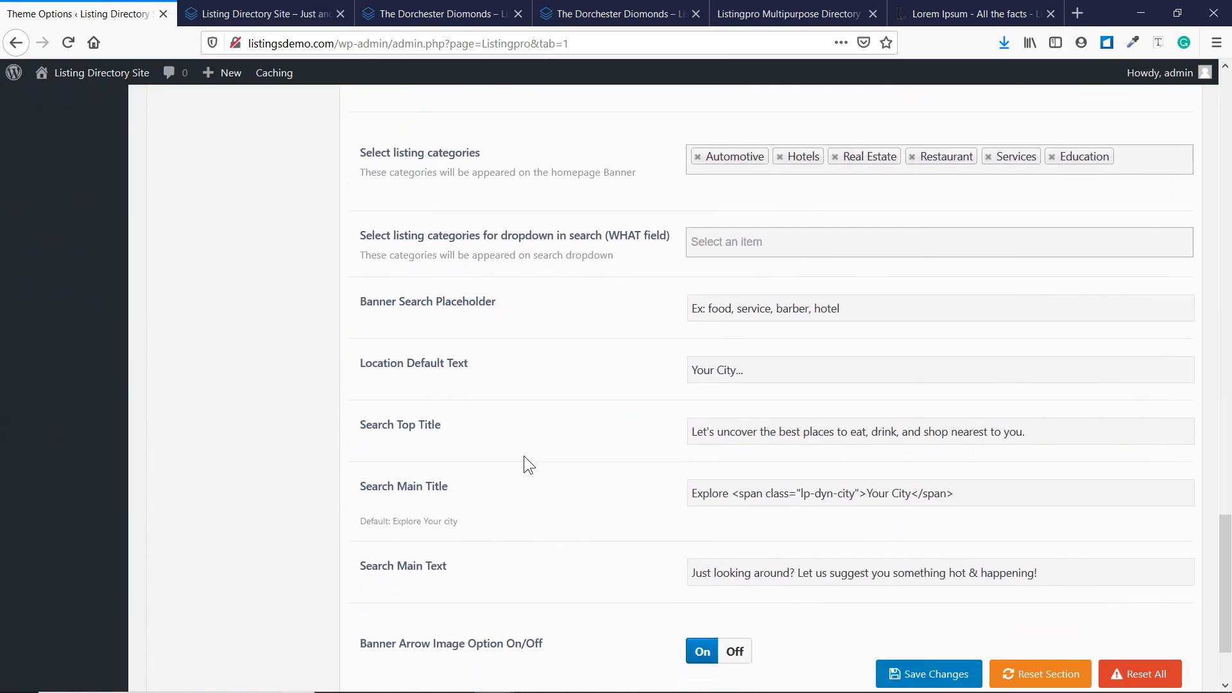
left_click(753, 196)
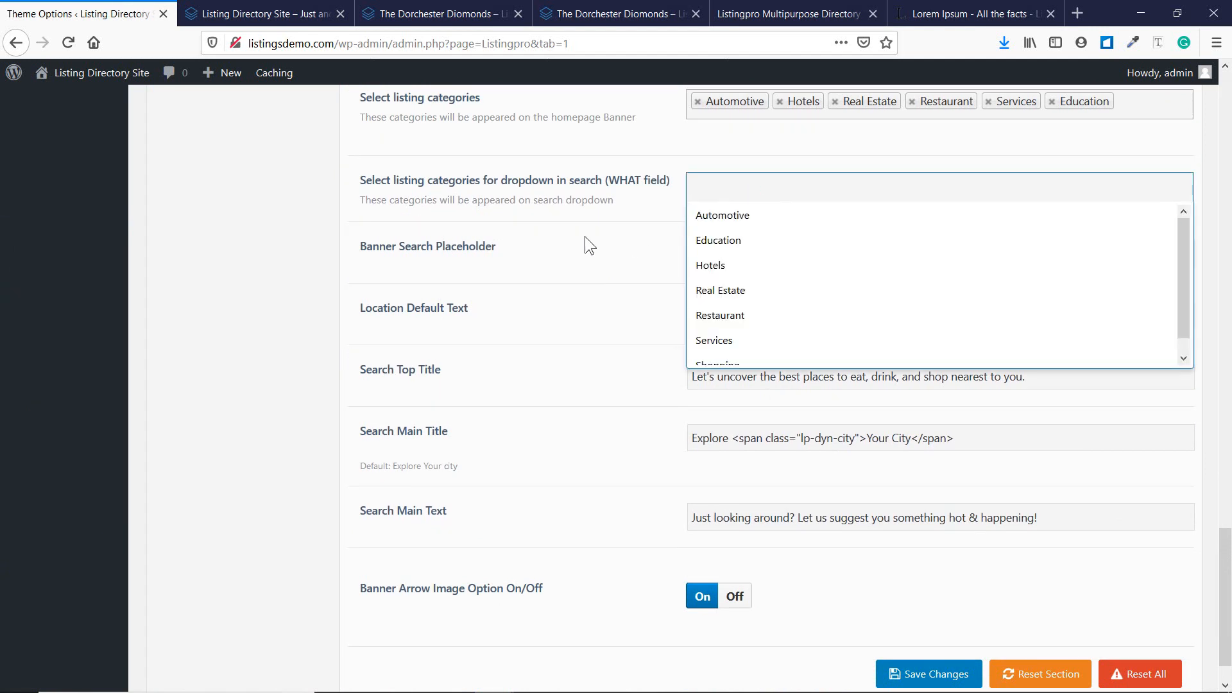
left_click(445, 252)
left_click(733, 254)
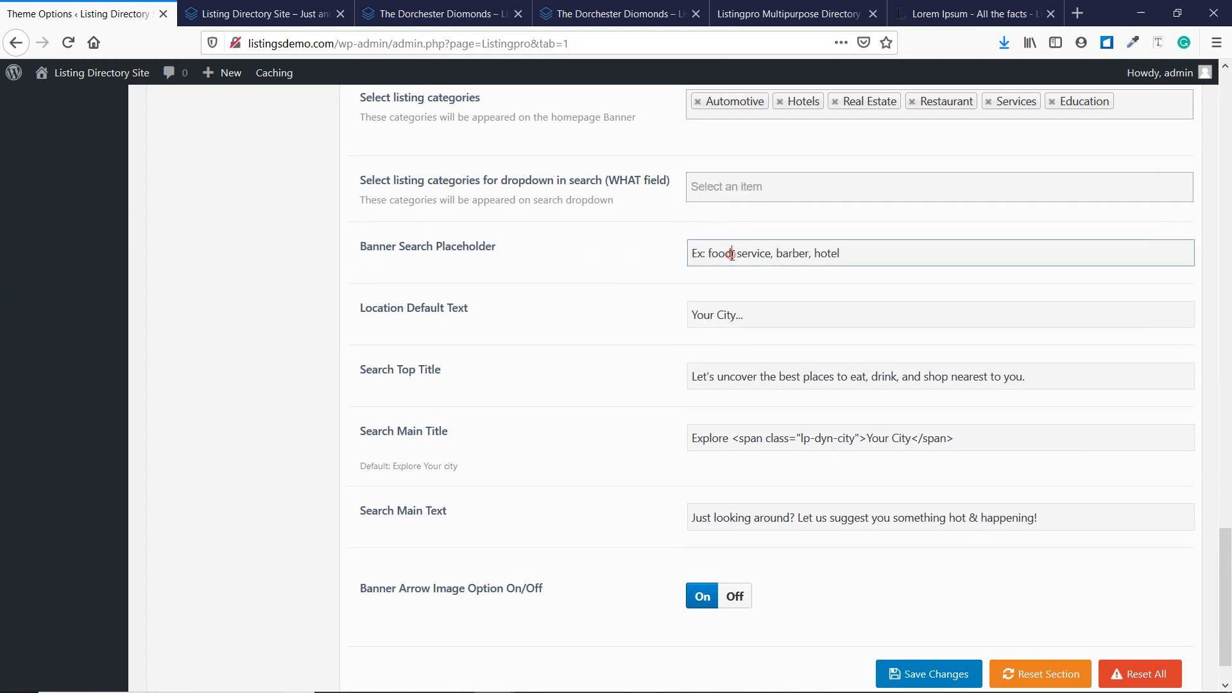
Compare the search and location placeholders with the homepage, then return to the top of Banner Settings.
left_click(243, 12)
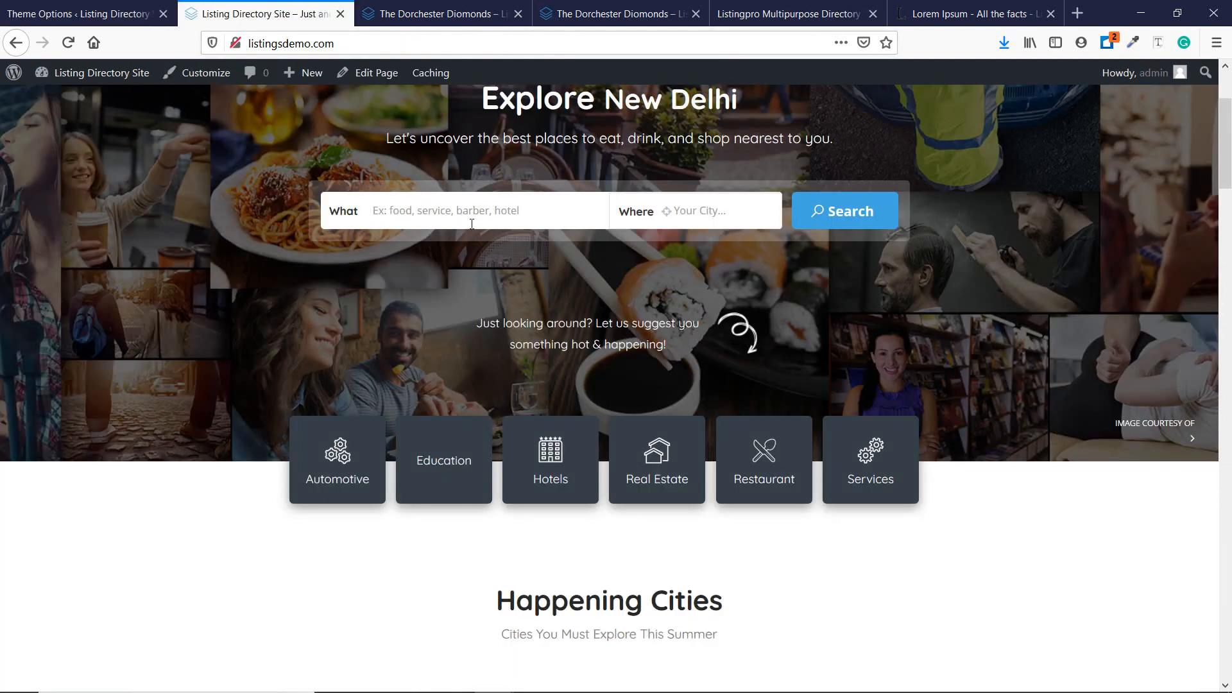
left_click(77, 14)
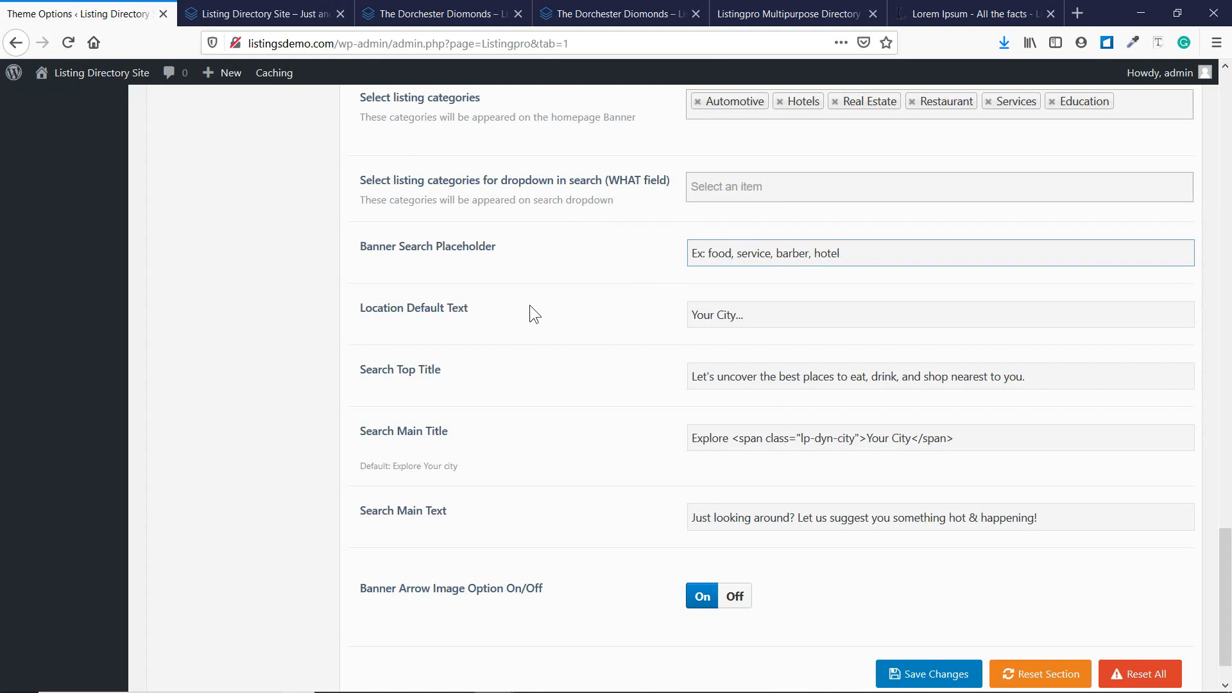
left_click(257, 13)
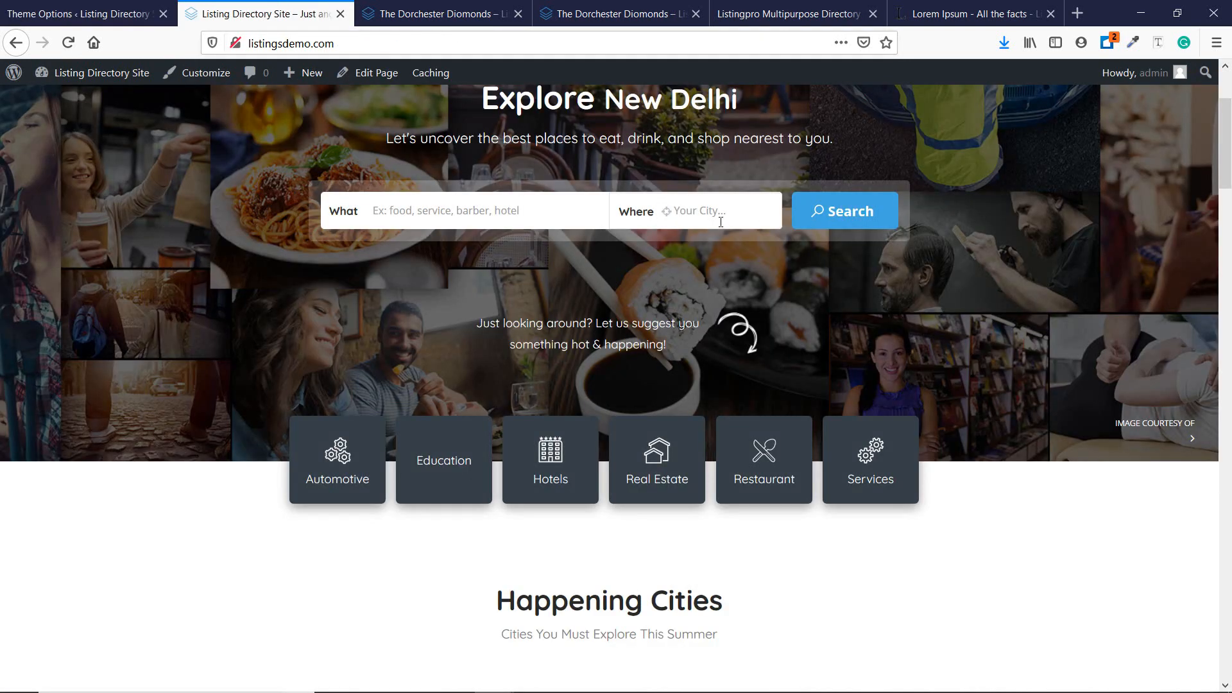
left_click(138, 9)
scroll(708, 347, "down", 2)
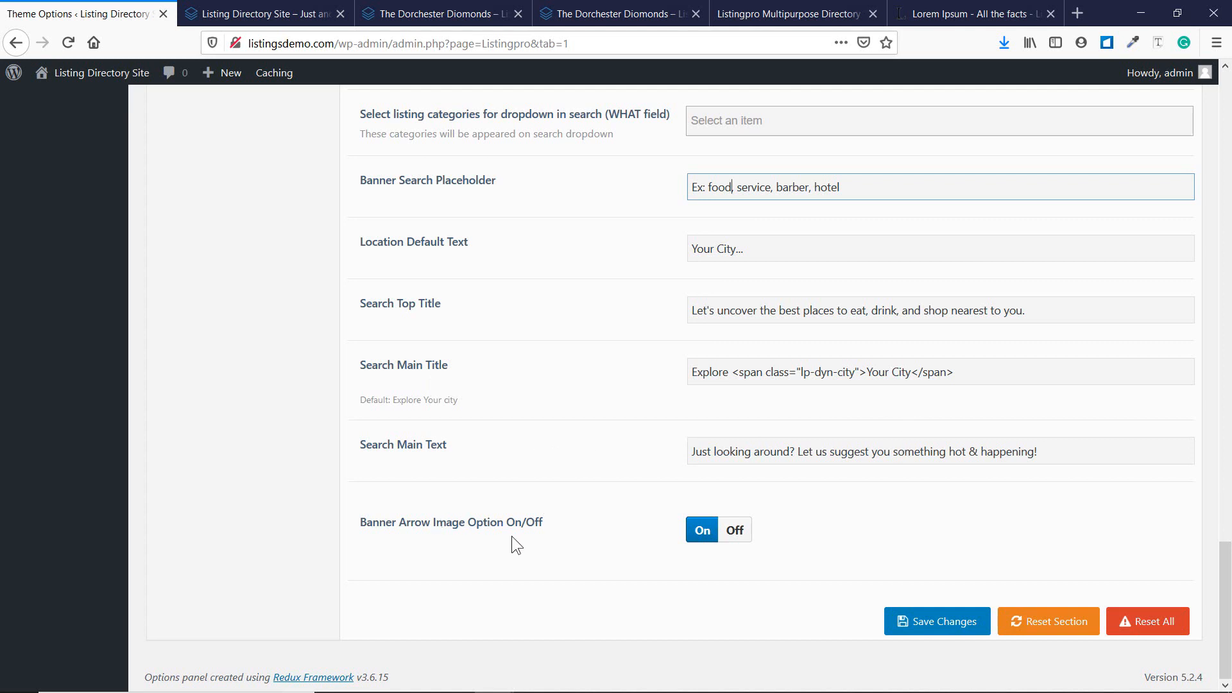
scroll(545, 443, "up", 1)
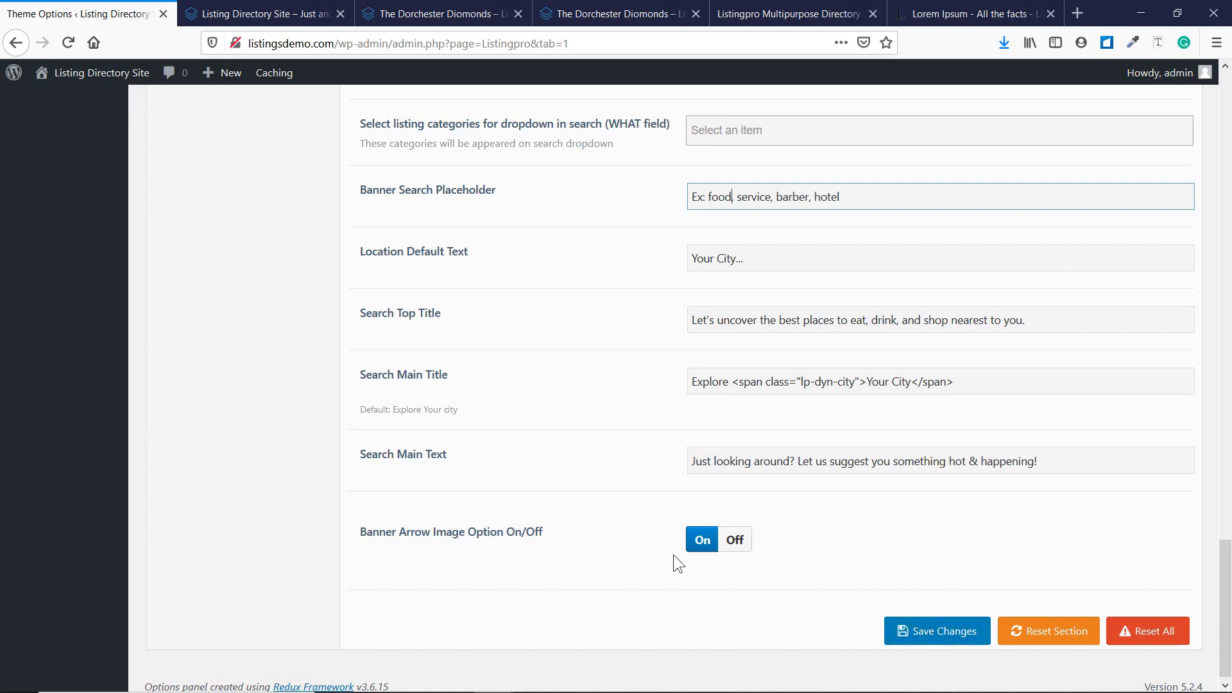
scroll(674, 555, "up", 20)
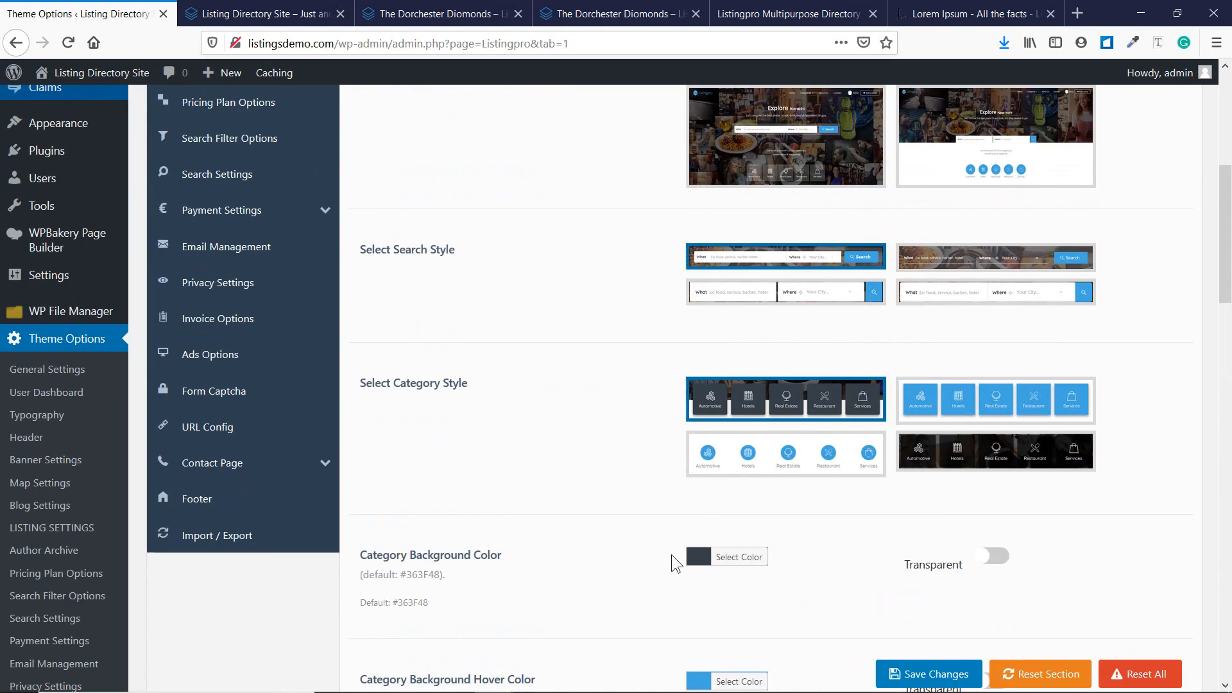
scroll(671, 554, "up", 6)
In the Notepad checklist, type 'Don' after '15: Home Locations - '.
mouse_move(689, 681)
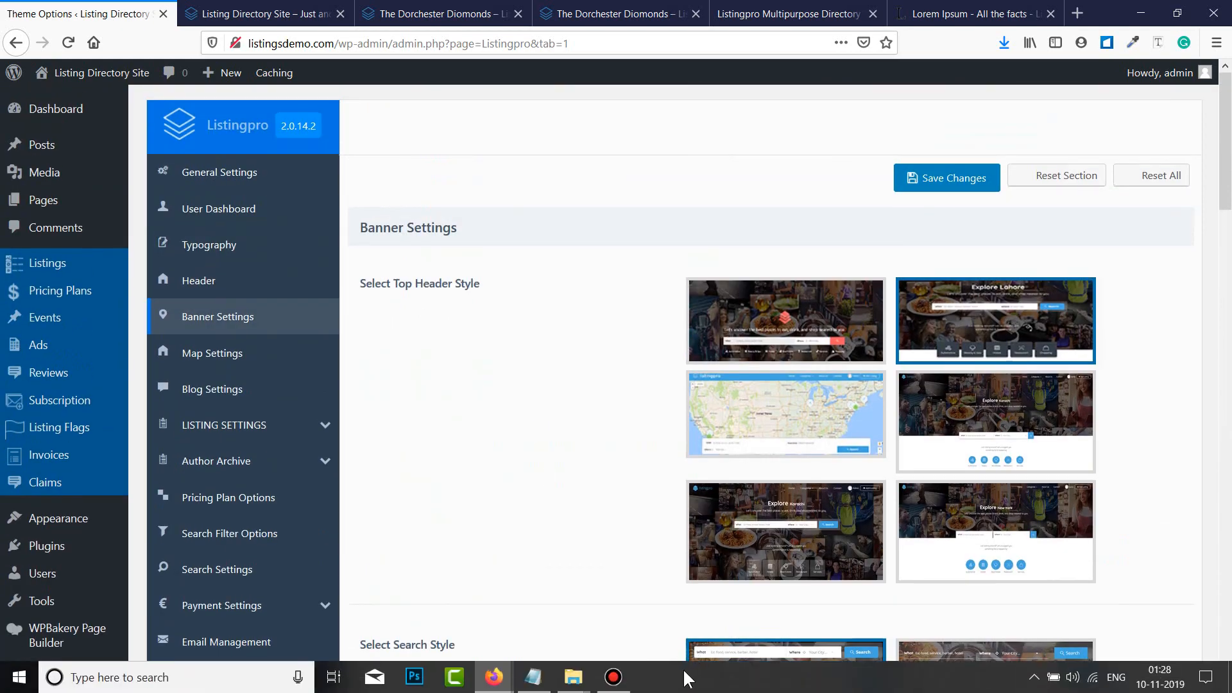
left_click(550, 677)
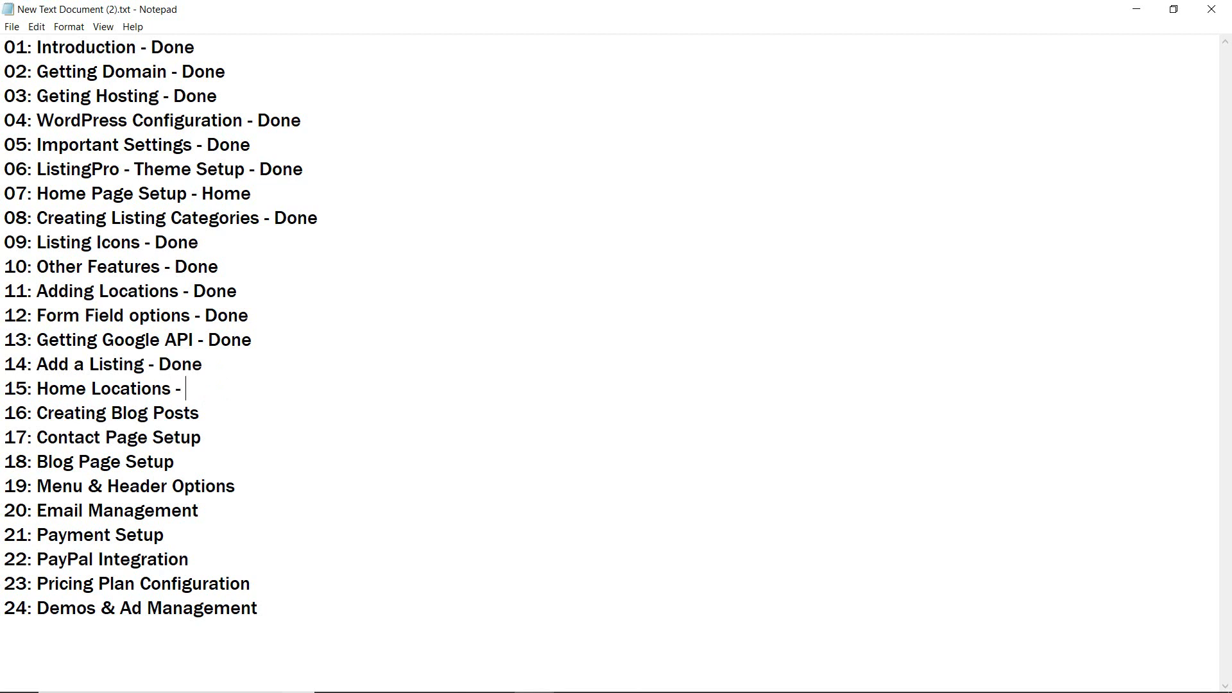
type("Done")
Hide Notepad and start a new post titled 'Hello world, This is my first post'.
left_click(1135, 9)
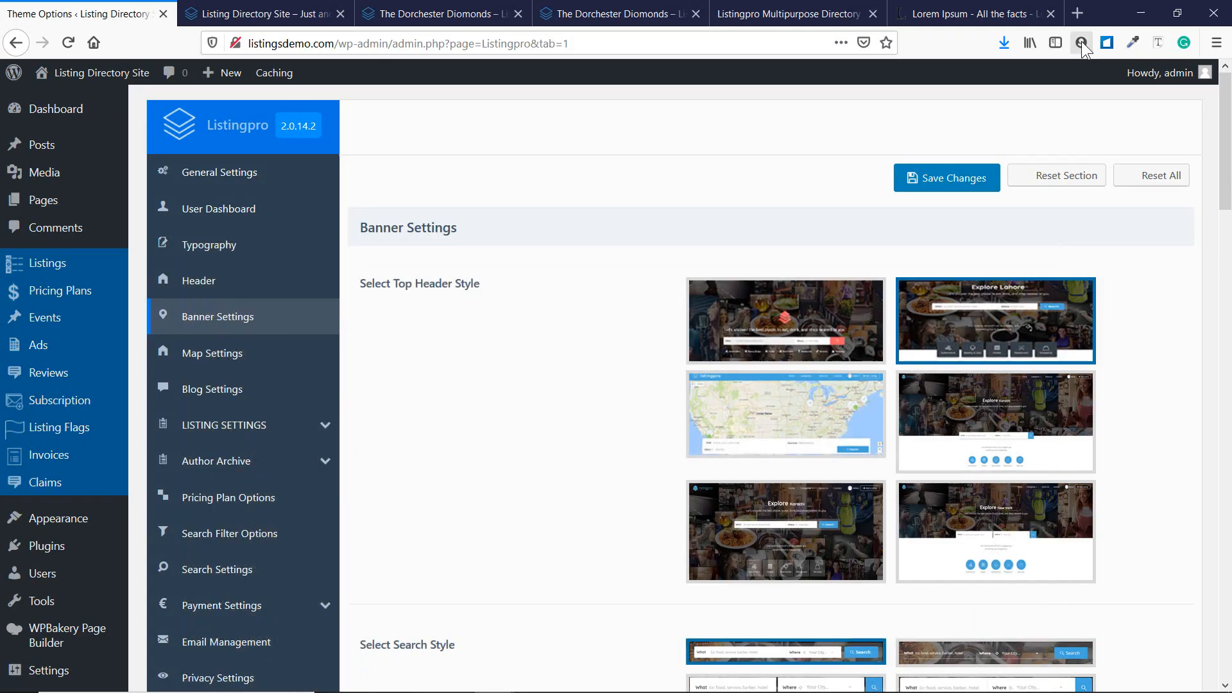
mouse_move(51, 151)
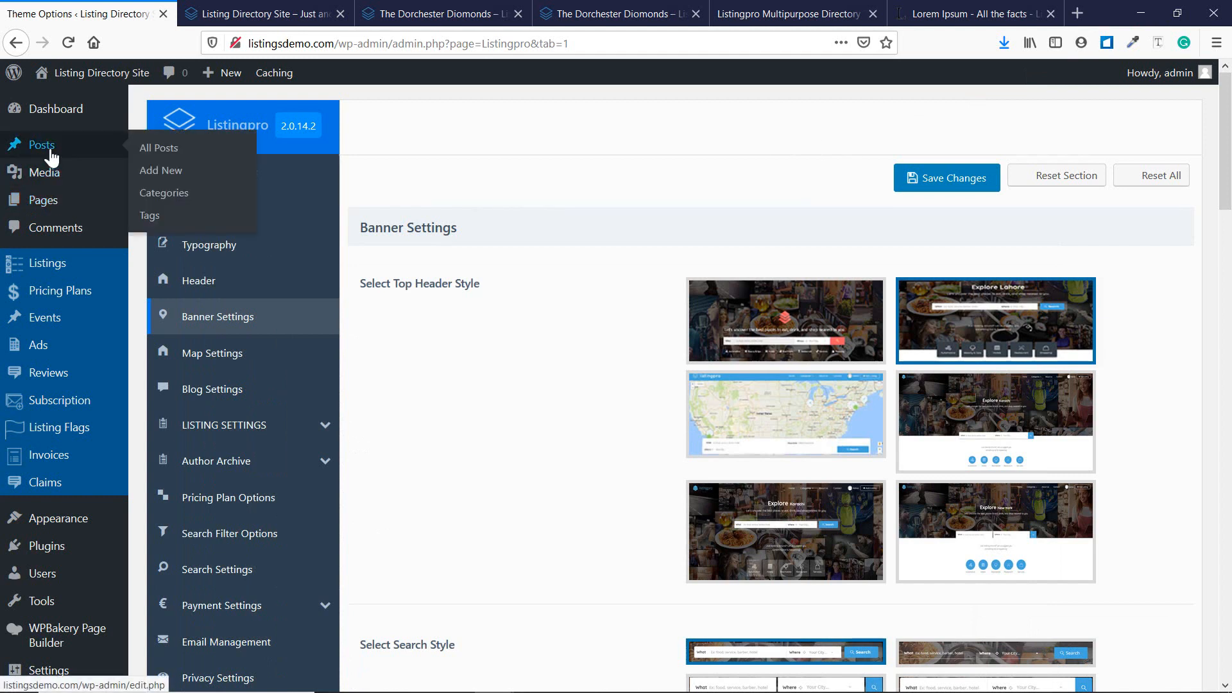
left_click(191, 184)
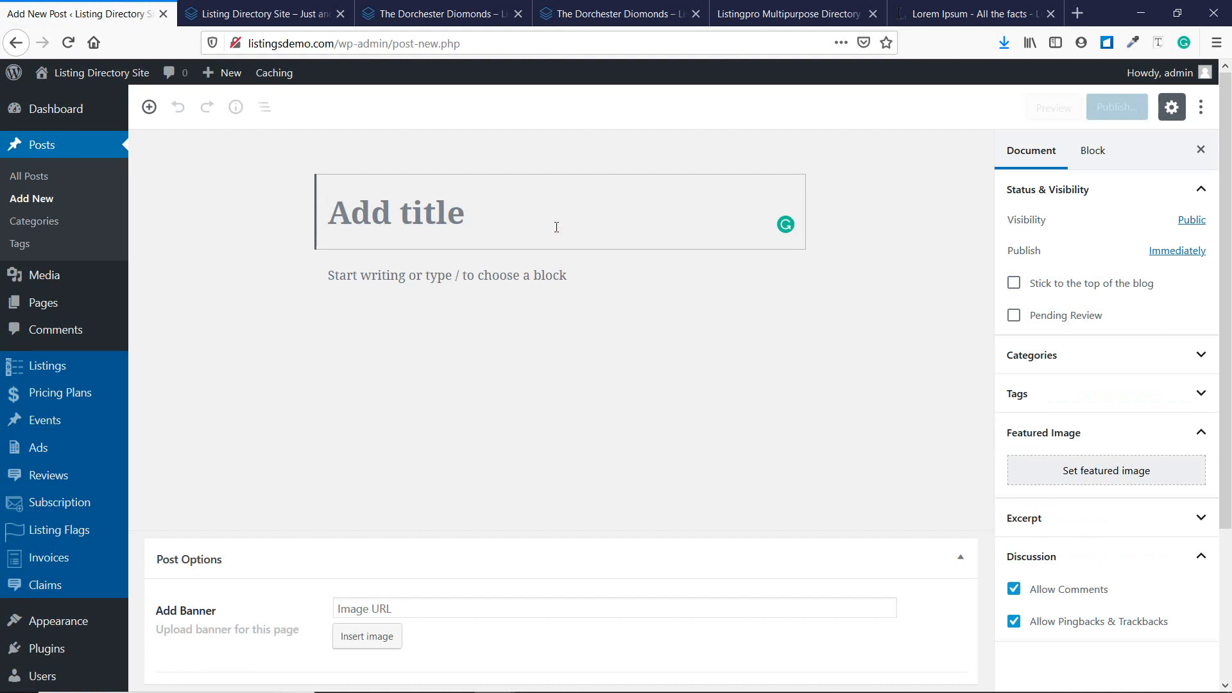
type("Hello wor")
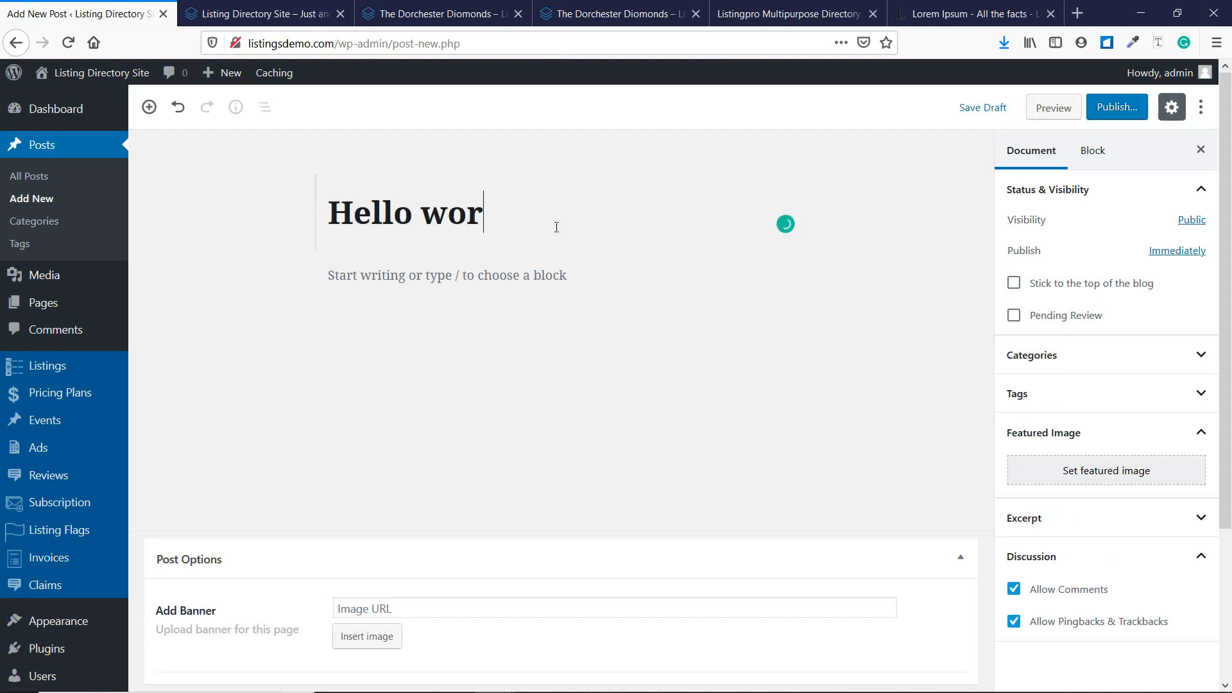
type("ld, Thisi")
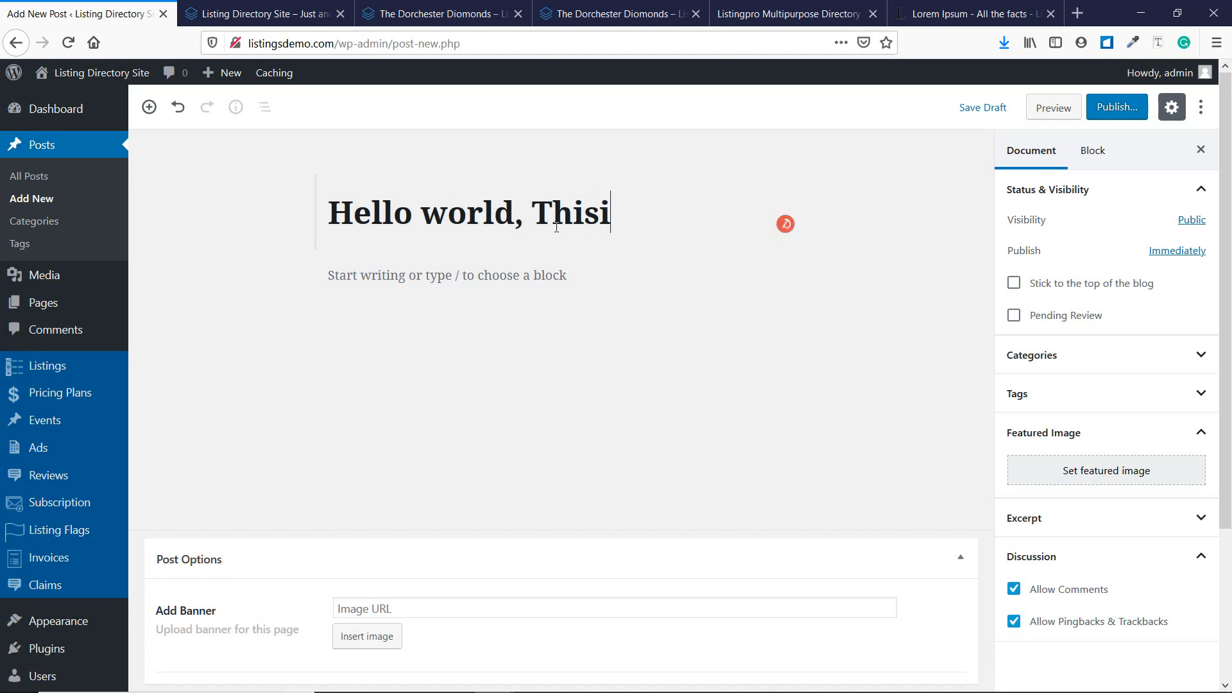
key("BackSpace")
type("is my ")
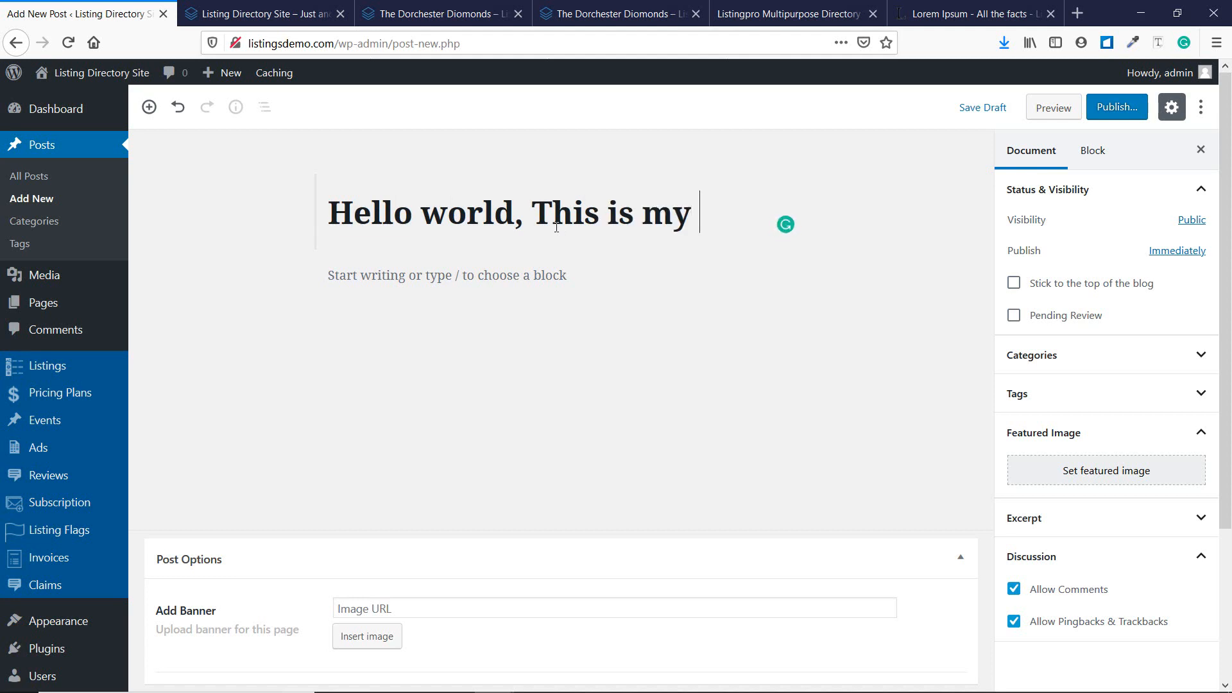
type("first post!")
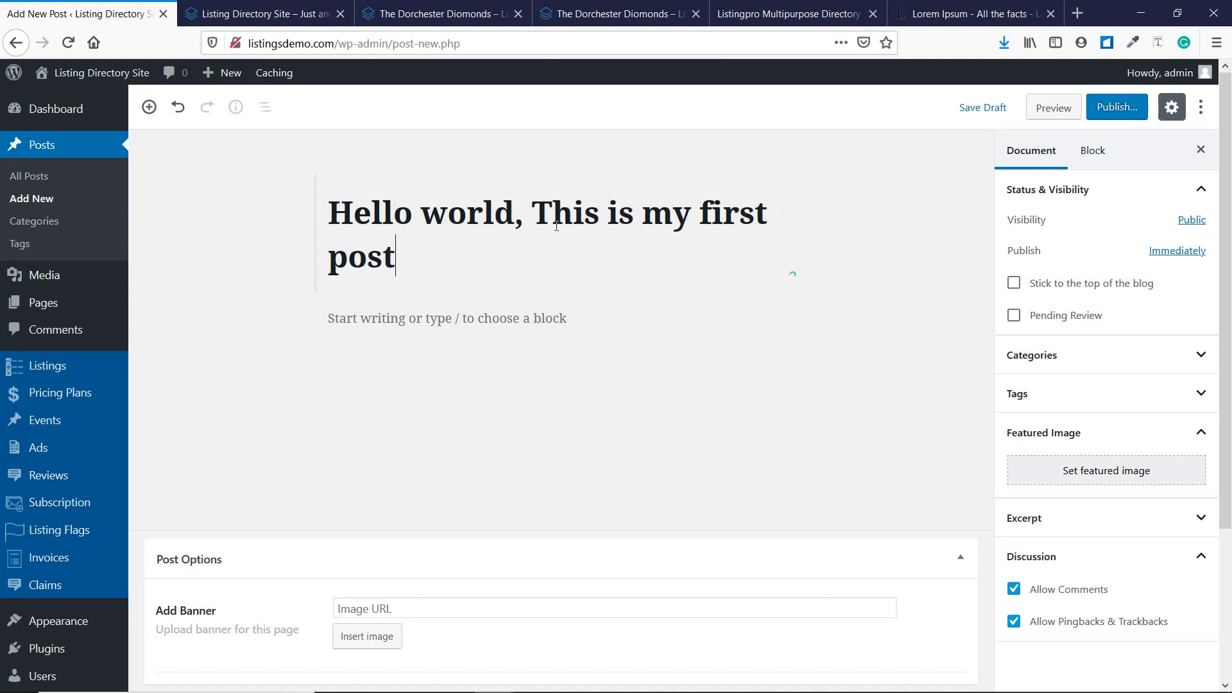
left_click(552, 319)
Copy four Lorem Ipsum paragraphs into the post body and add an empty block after the third.
left_click(976, 13)
left_click(457, 355)
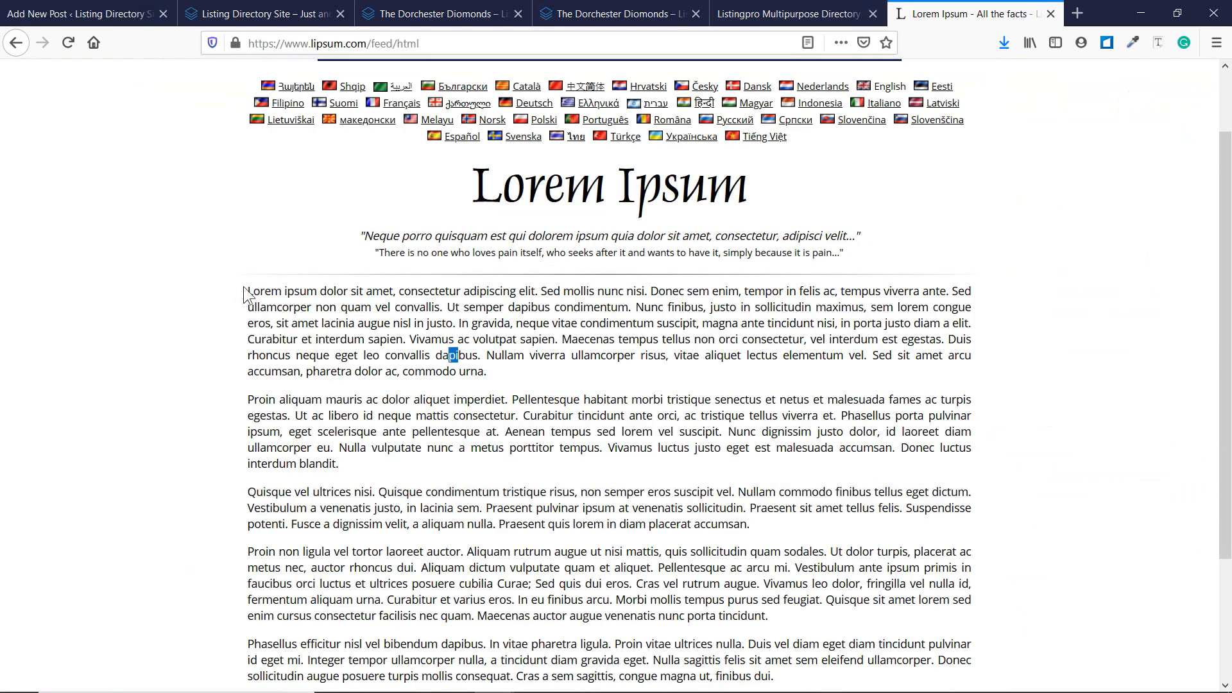
left_click_drag(245, 292, 852, 628)
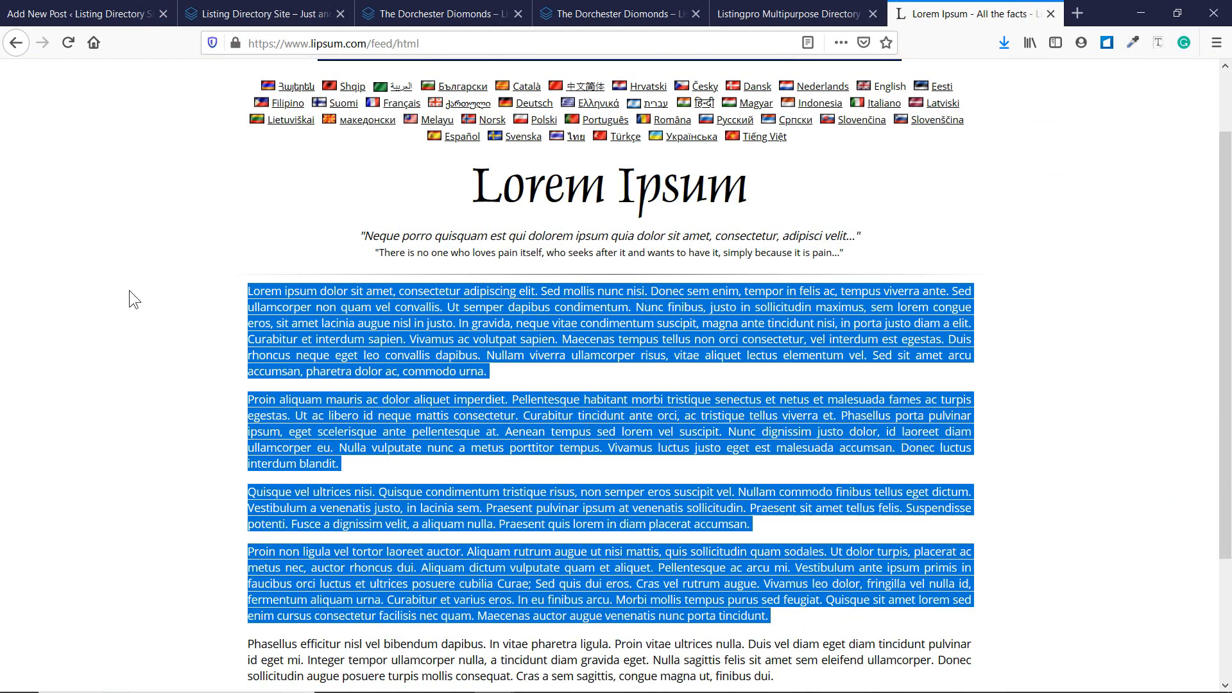
left_click(3, 16)
key("ctrl+v")
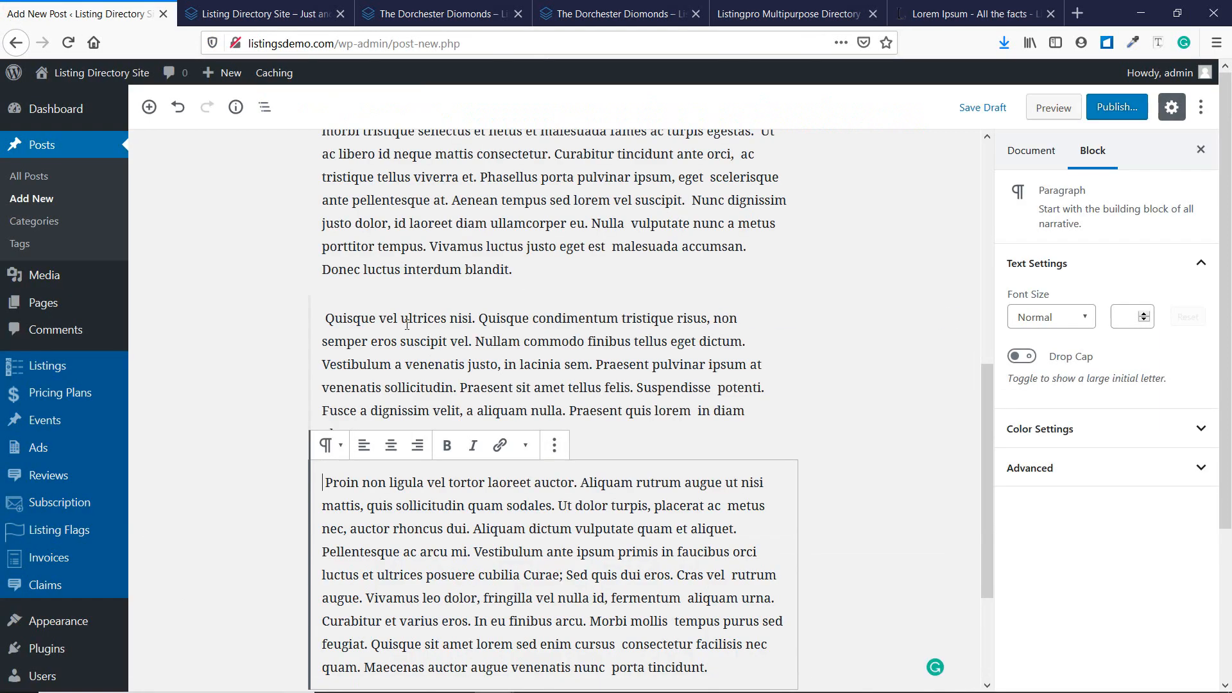
scroll(299, 440, "up", 7)
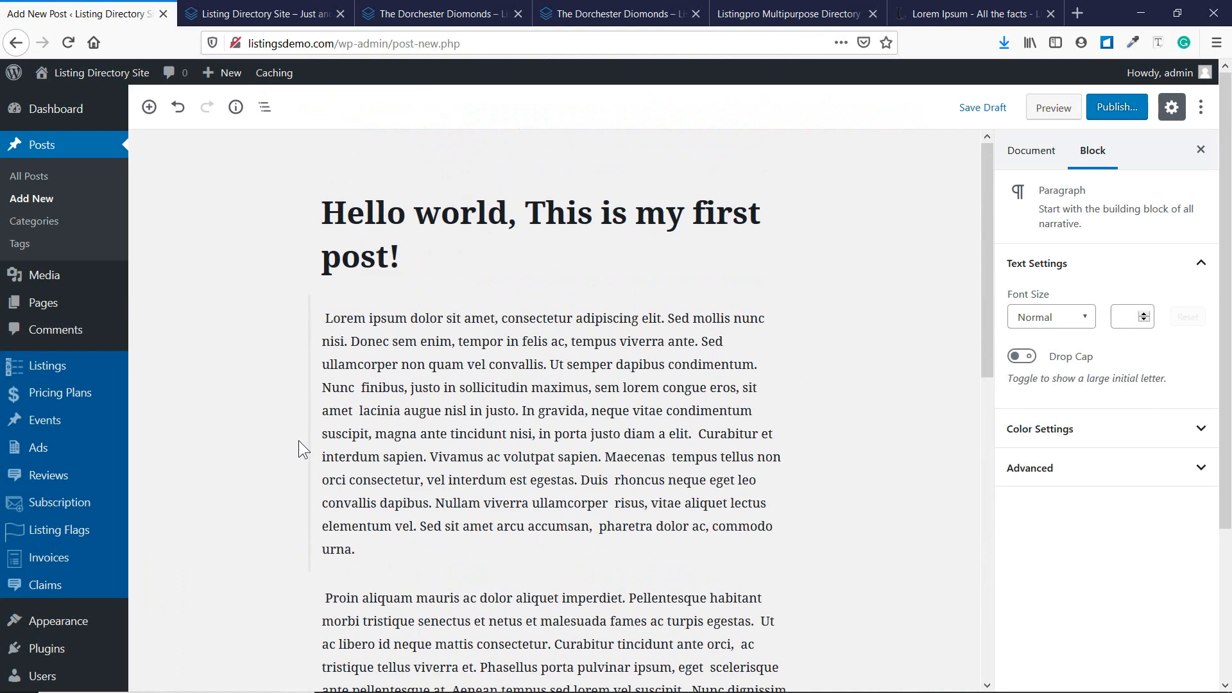
scroll(298, 440, "down", 10)
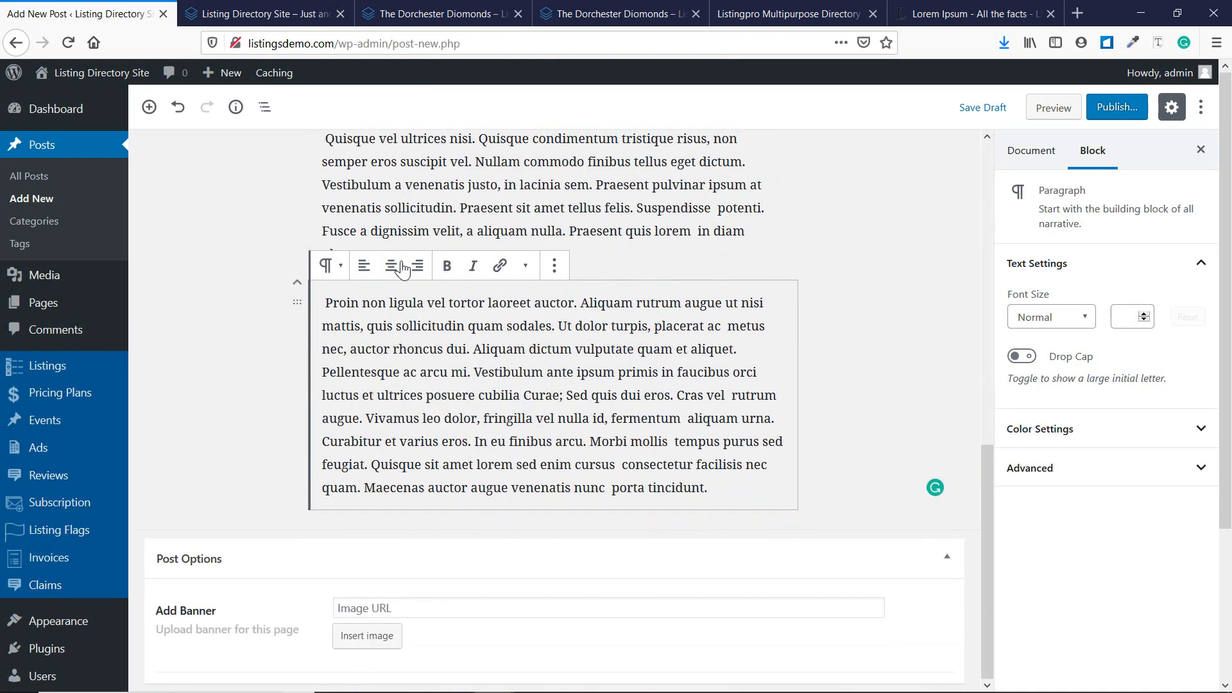
left_click(605, 260)
key("Return")
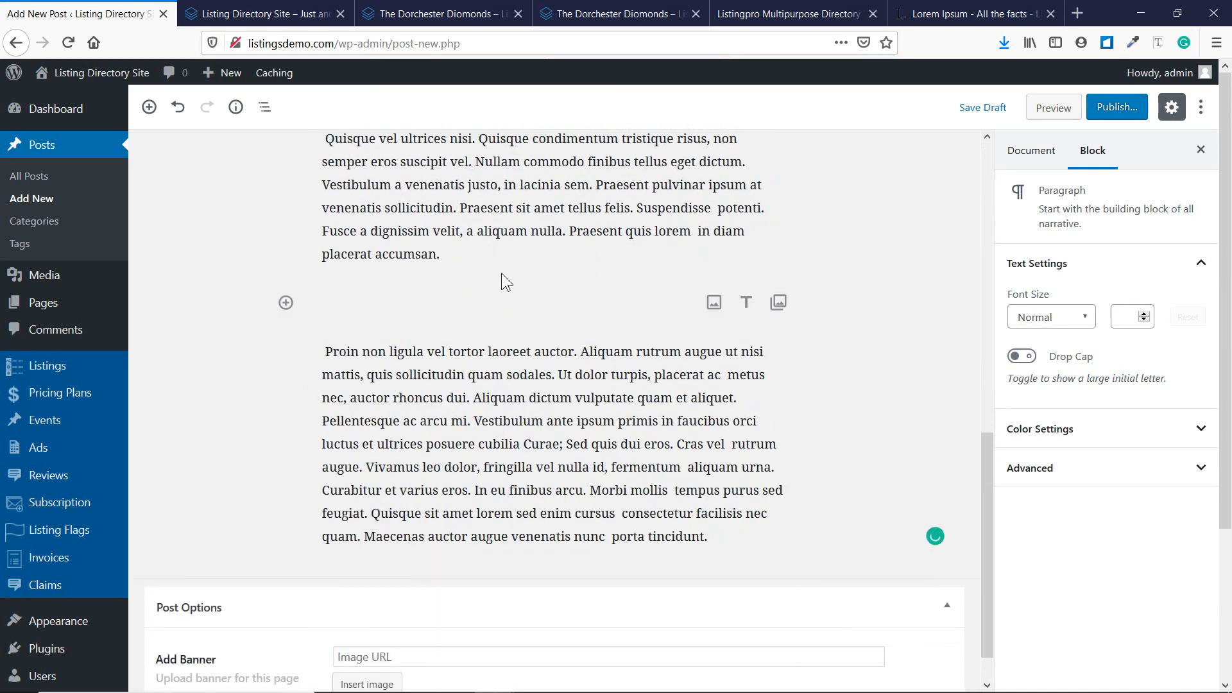
Add an Image block in the empty slot using the moving-boxes photo from the Media Library.
left_click(286, 303)
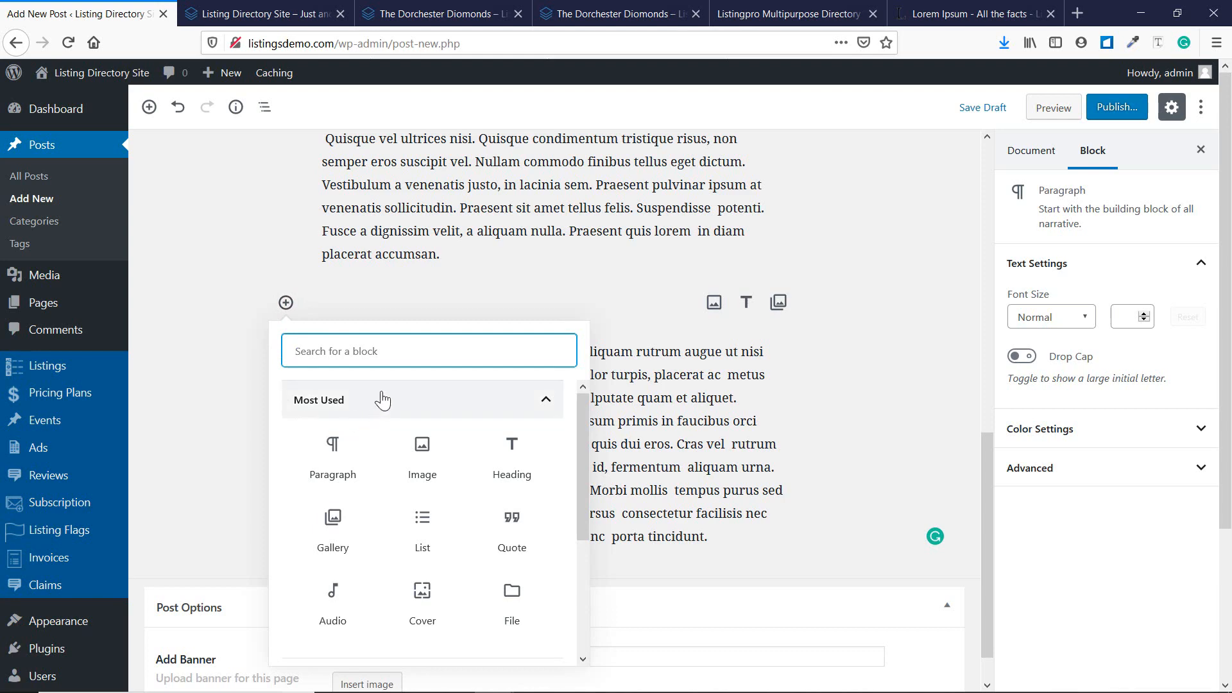
left_click(420, 473)
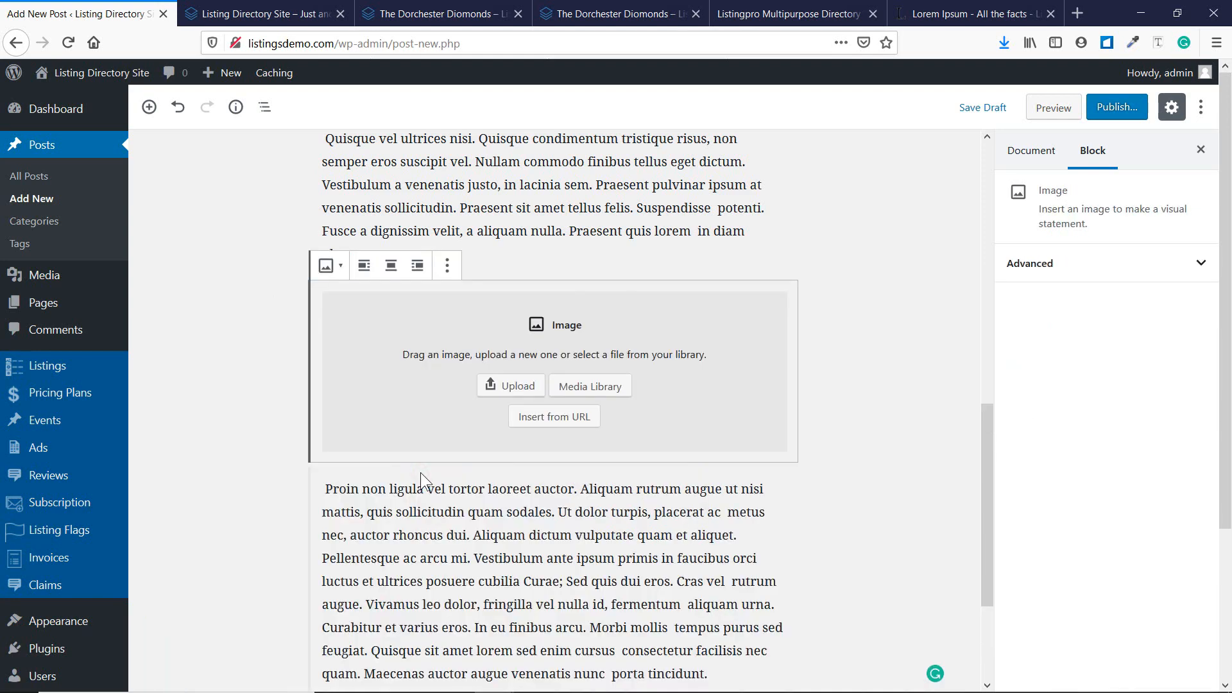
left_click(580, 388)
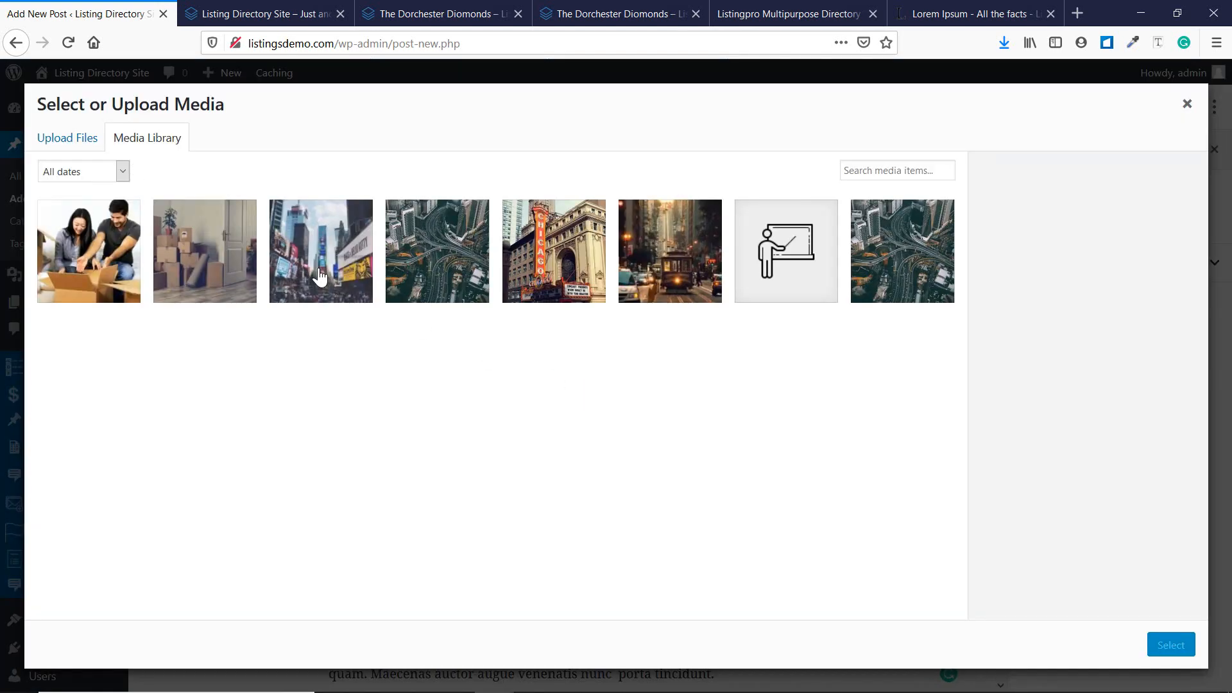
left_click(235, 262)
left_click(1170, 645)
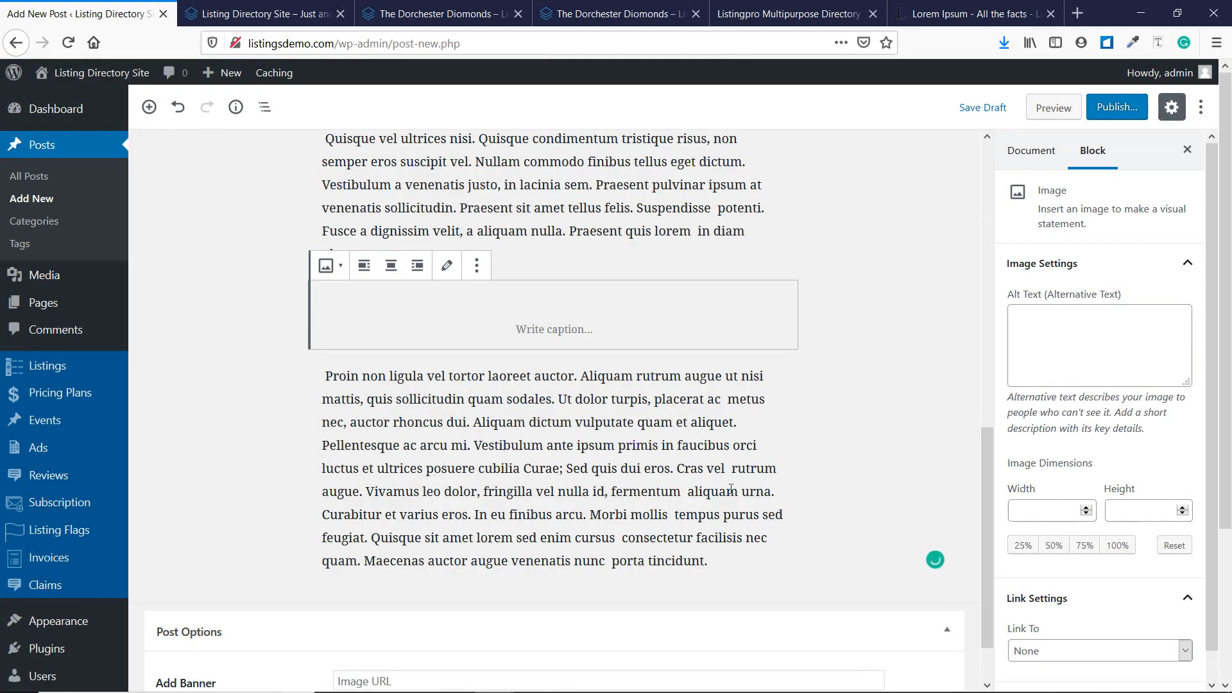
scroll(892, 415, "down", 3)
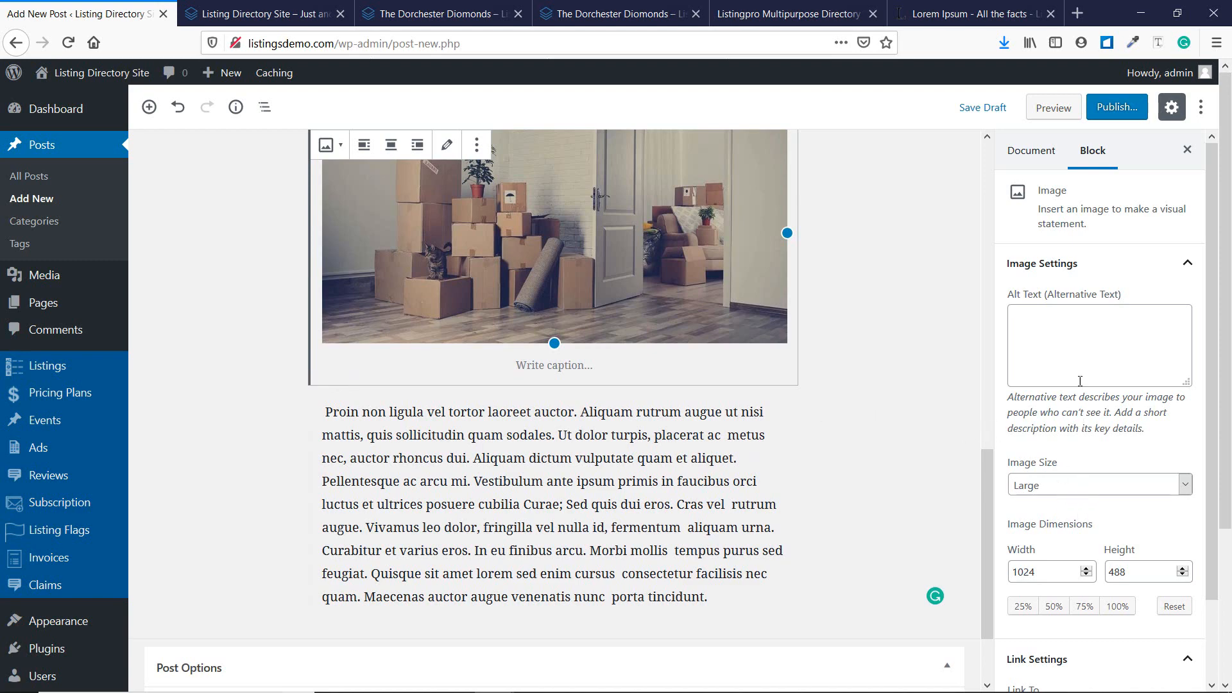
left_click(946, 287)
scroll(949, 295, "up", 8)
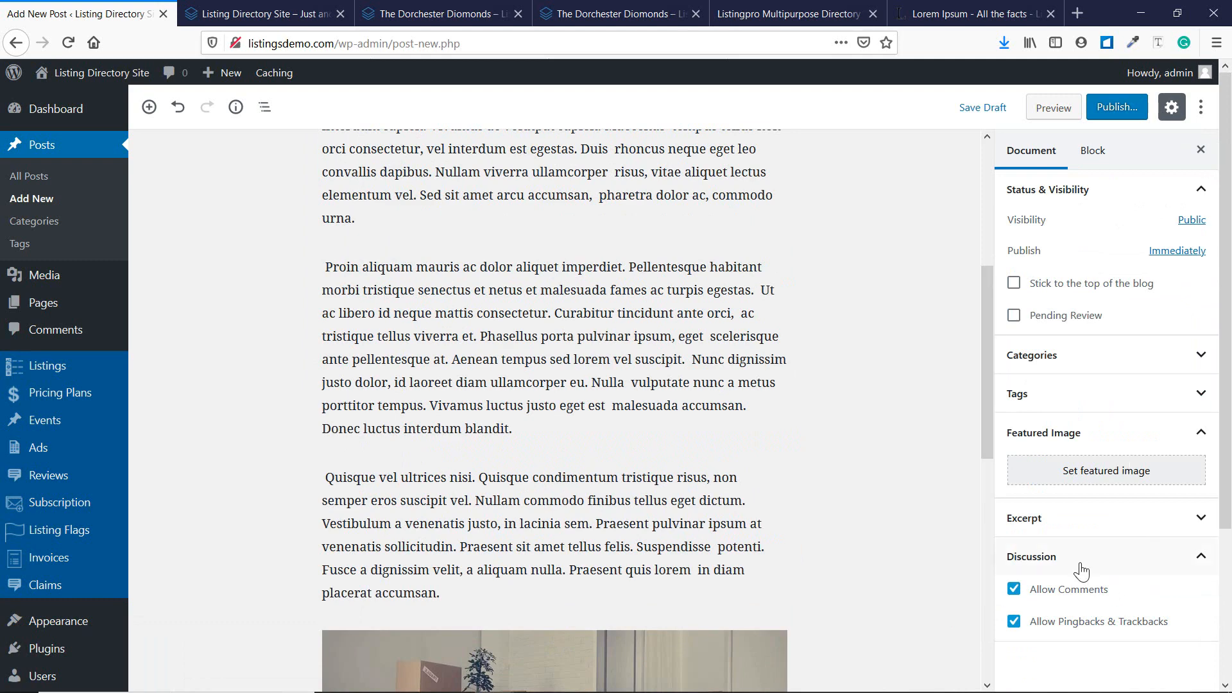
Set the 570×455 Chicago theatre photo from the Media Library as the post's featured image.
left_click(1102, 474)
left_click(90, 138)
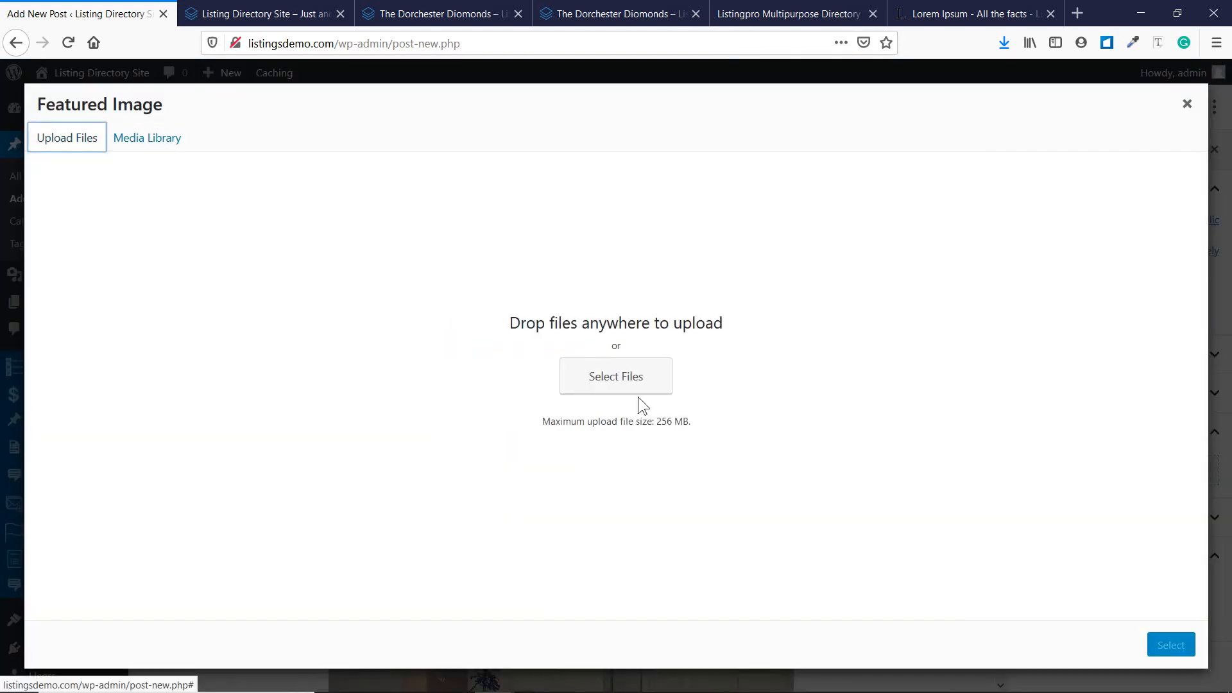
left_click(113, 143)
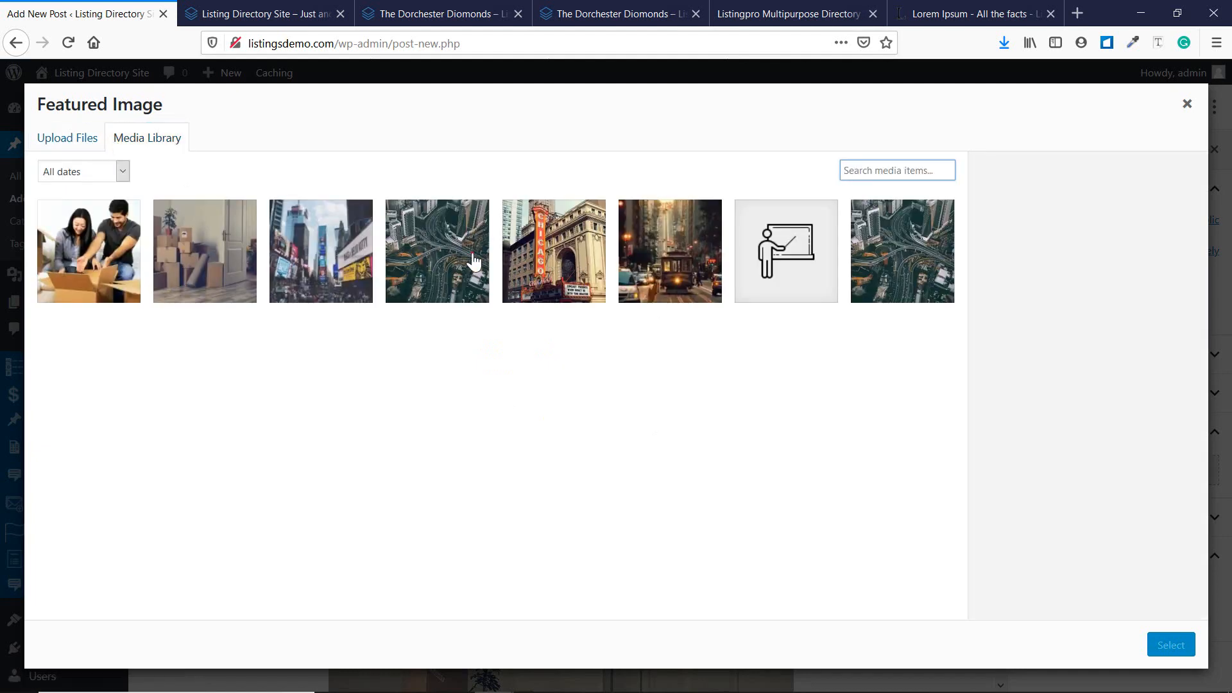
left_click(474, 265)
left_click(553, 282)
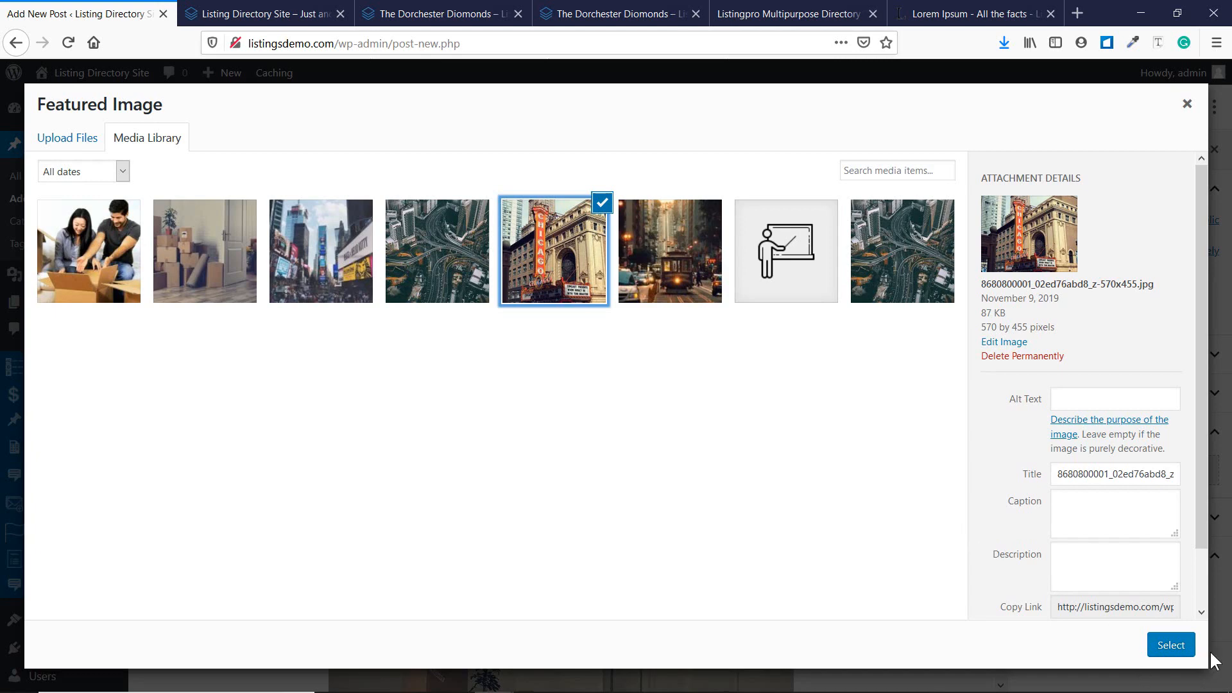
left_click(1170, 645)
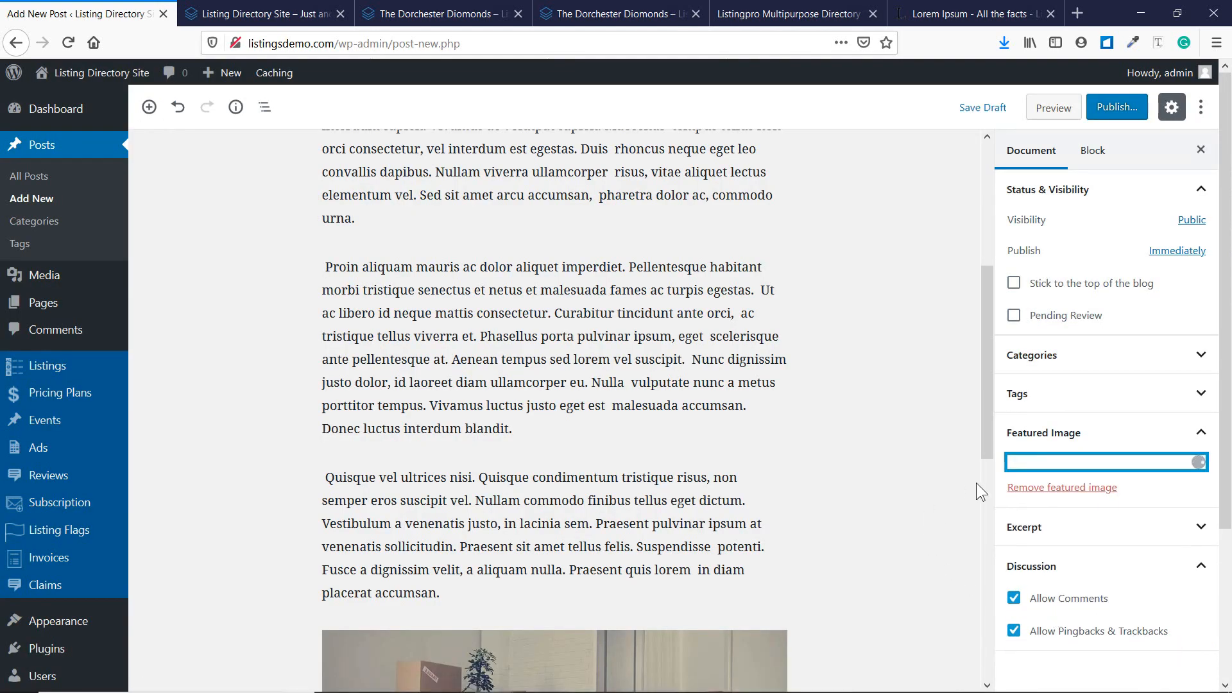
Tick the Coffee category and add the tag 'test' to the post.
left_click(1088, 370)
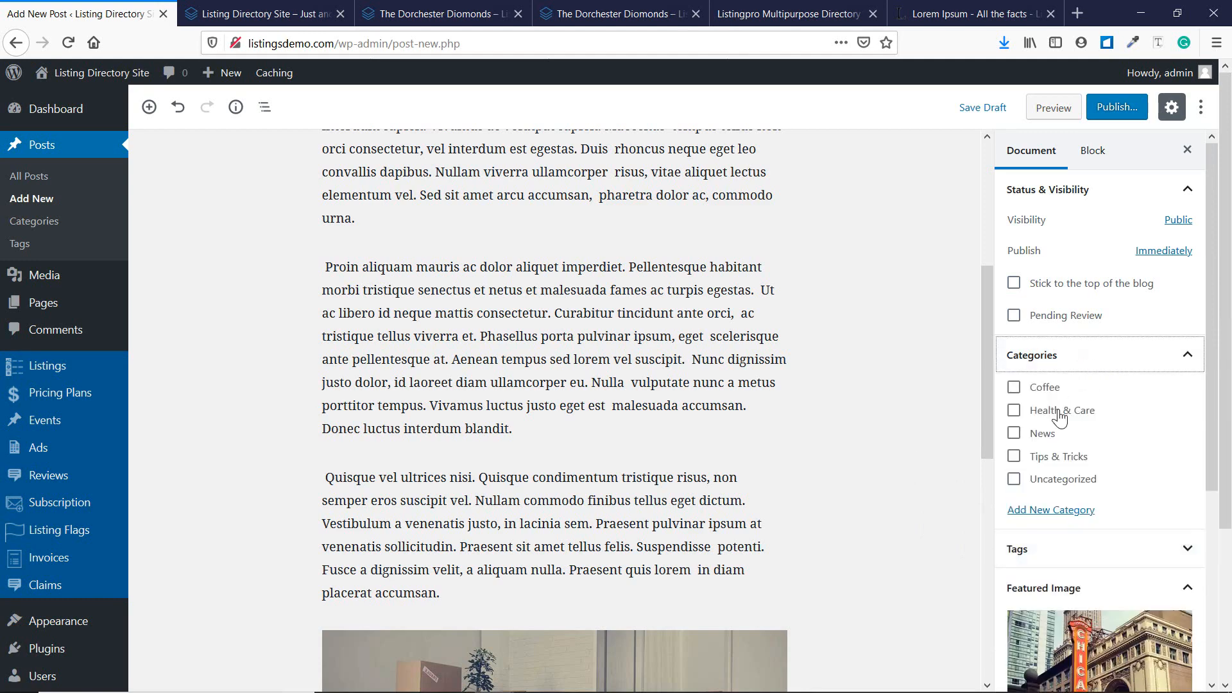
left_click(1041, 387)
left_click(1065, 548)
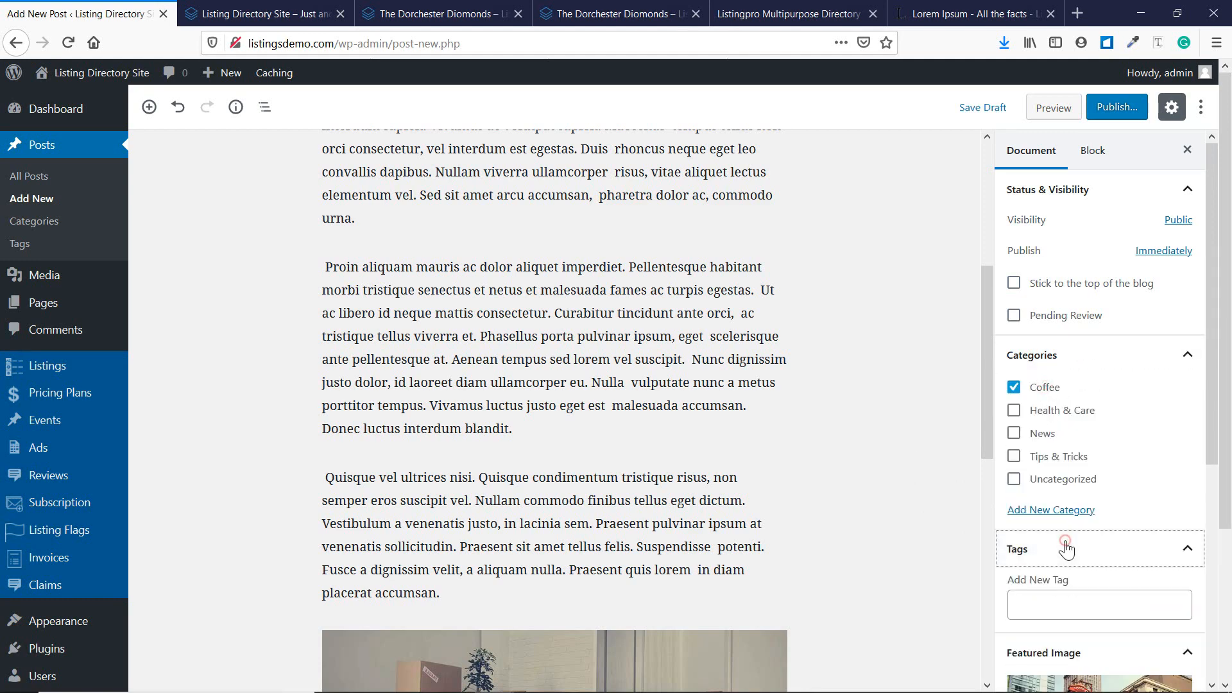
scroll(1066, 542, "down", 3)
left_click(1046, 428)
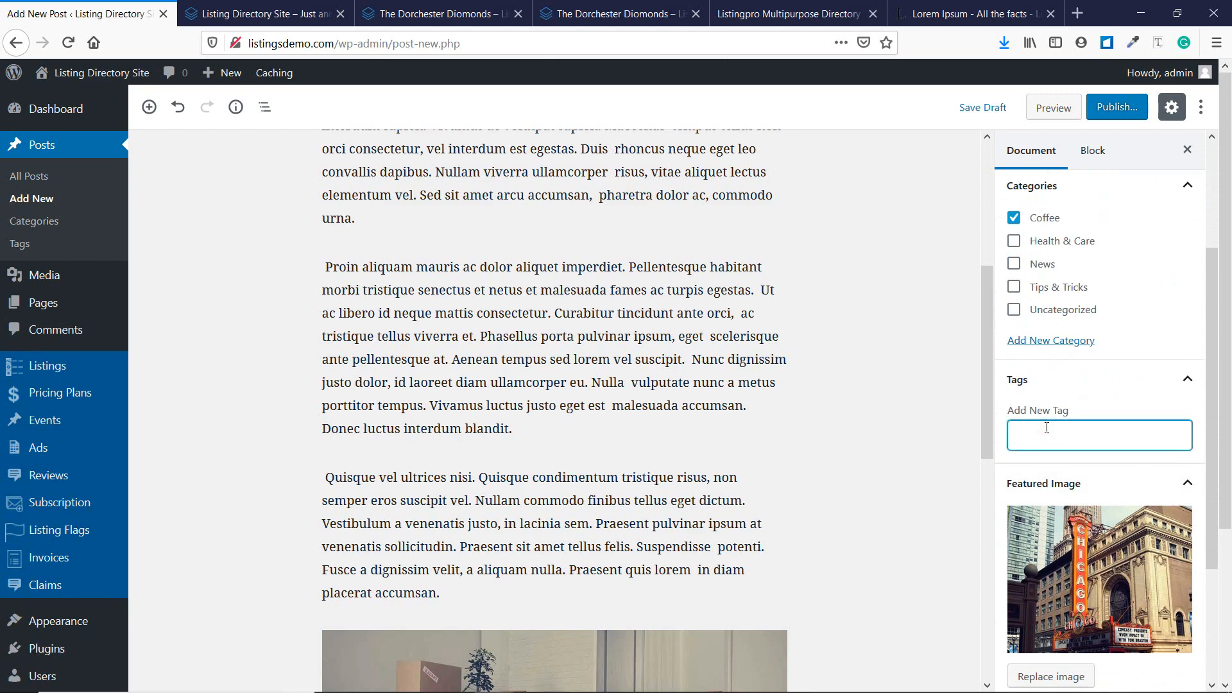
type("test")
key("Return")
scroll(1097, 399, "up", 5)
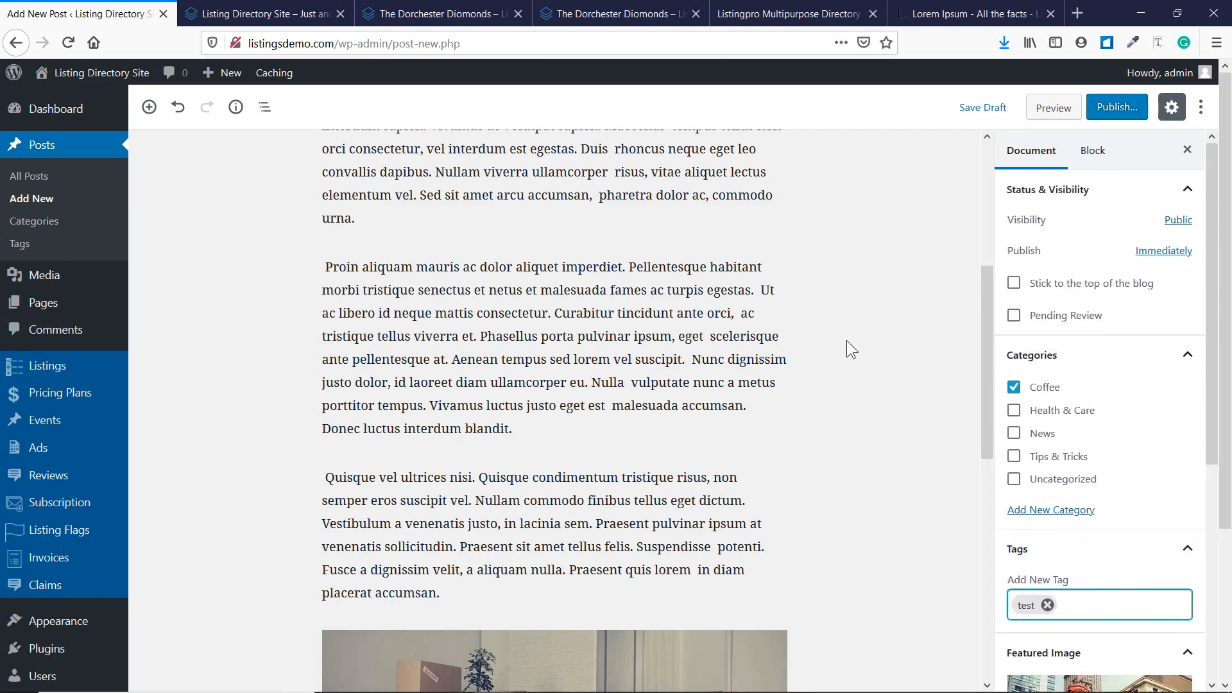
scroll(845, 340, "down", 10)
scroll(635, 385, "down", 3)
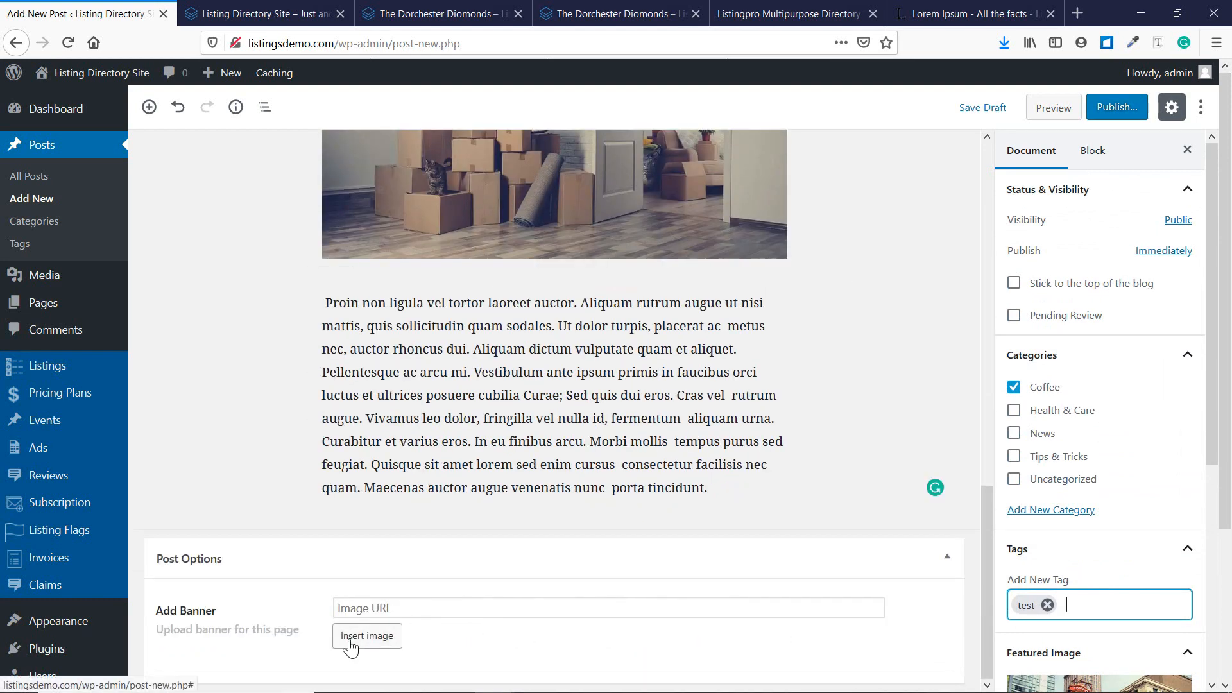
left_click(1105, 109)
Publish the post, scroll through it live in a new tab, then return to the editor.
left_click(1104, 110)
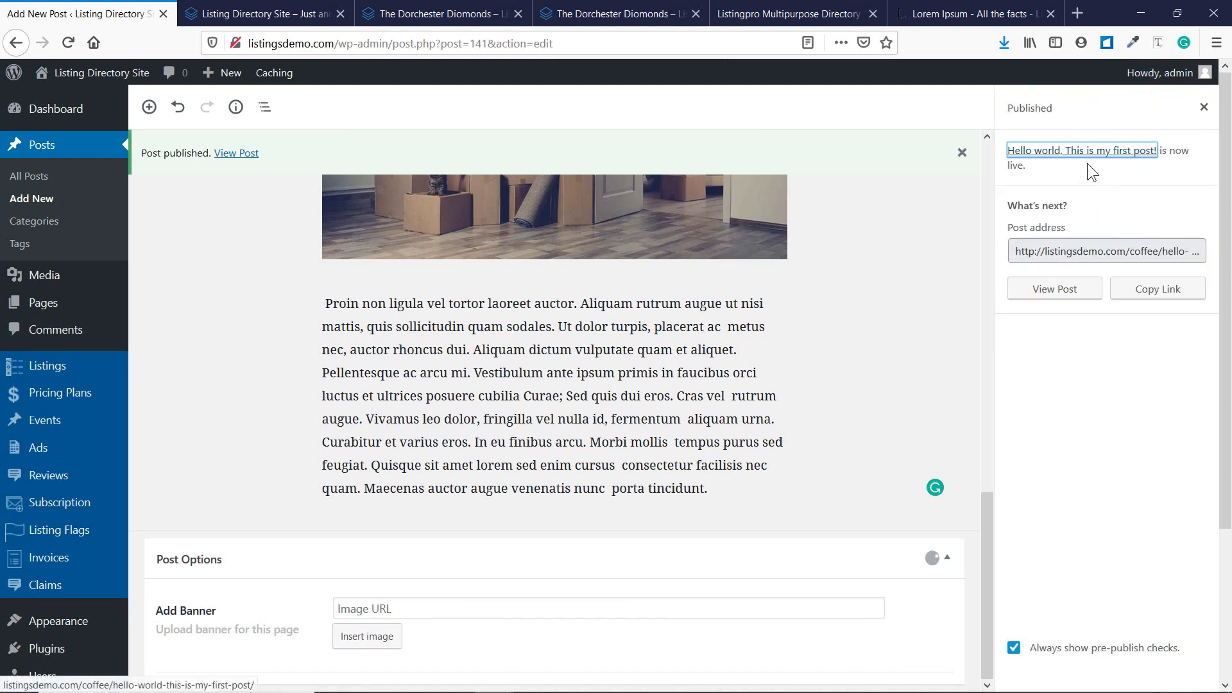
left_click(236, 153, "ctrl")
left_click(225, 13)
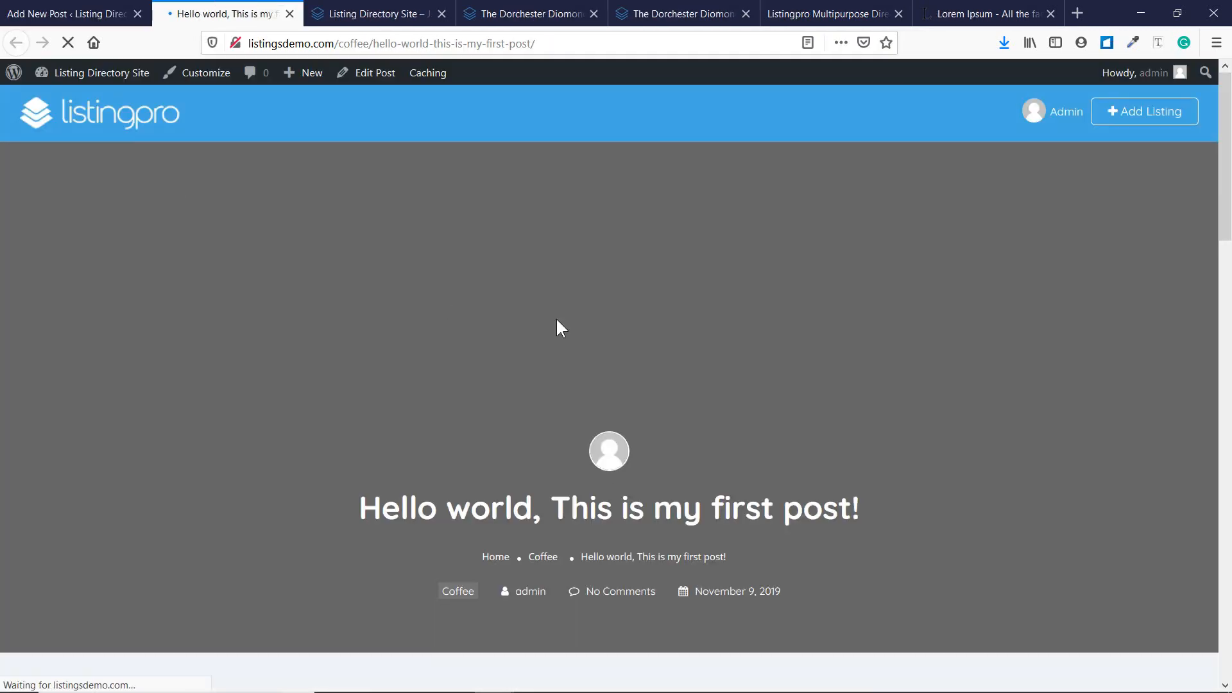
scroll(555, 321, "down", 7)
scroll(530, 316, "down", 9)
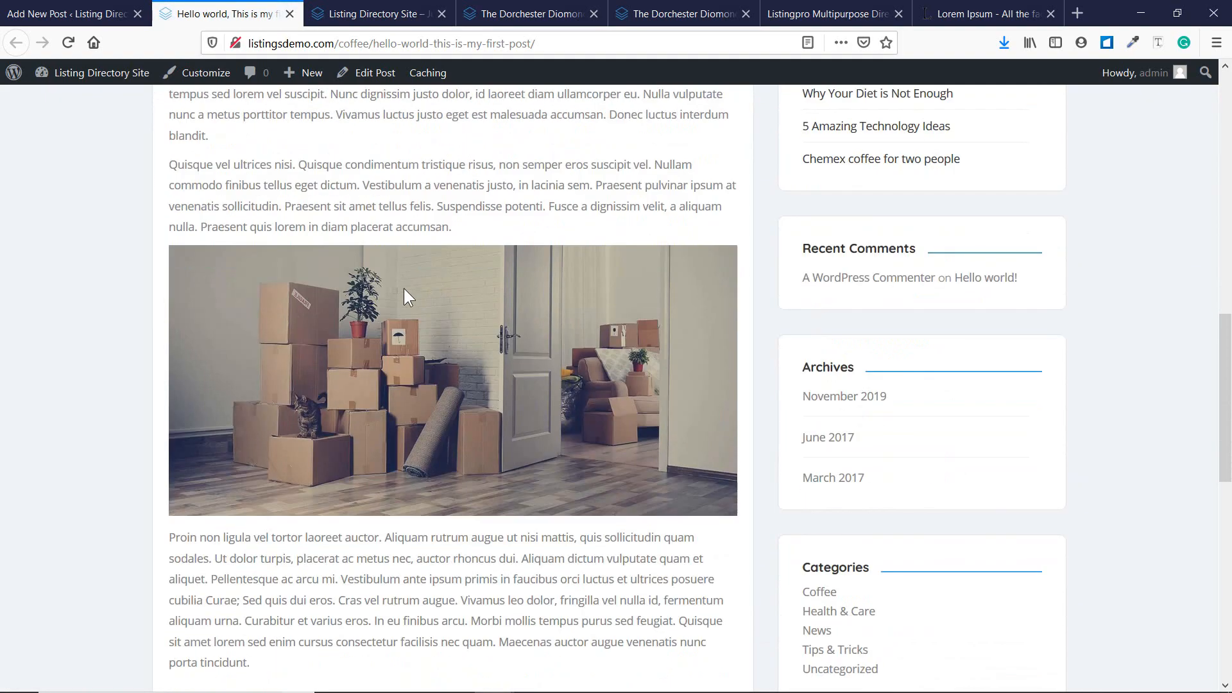
scroll(220, 395, "down", 7)
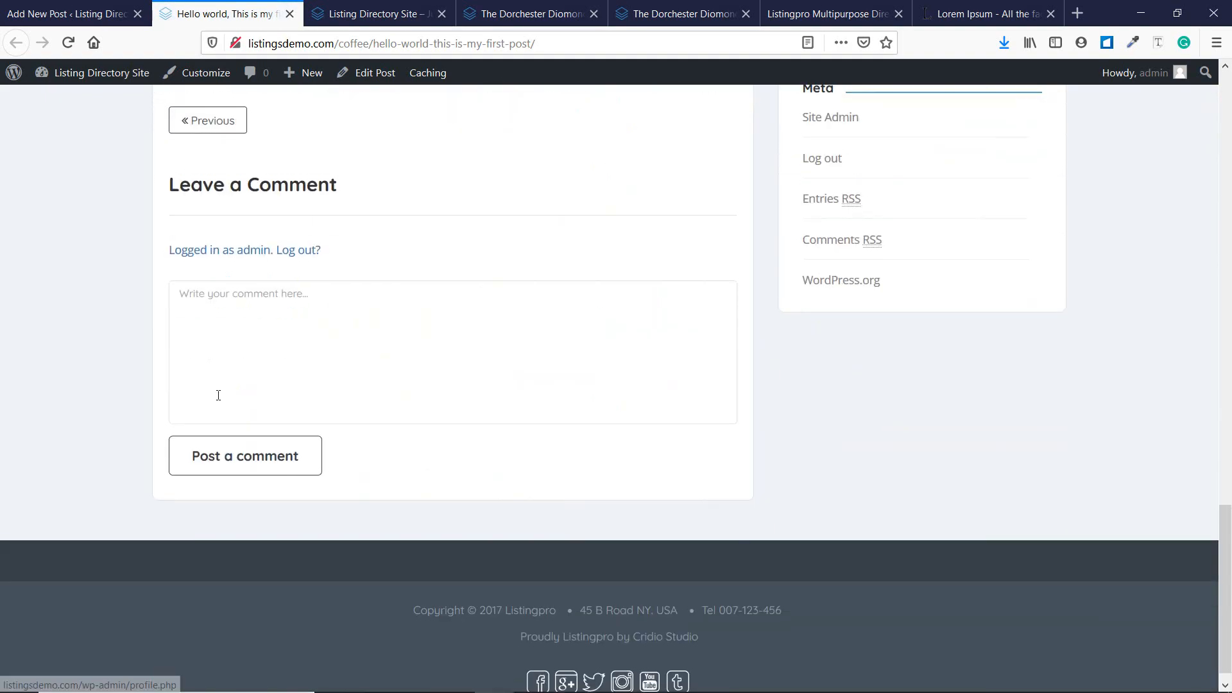
scroll(216, 395, "up", 13)
scroll(221, 395, "up", 10)
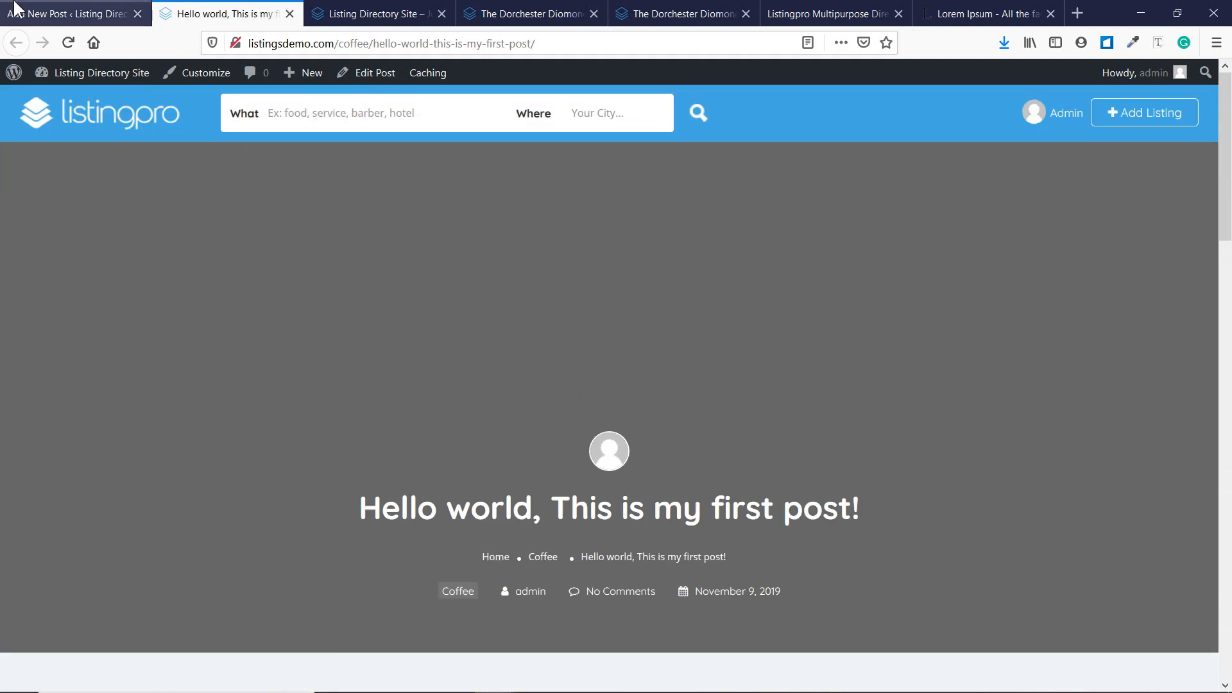
left_click(71, 14)
Insert the aerial city highway photo from the Media Library as the post's banner.
left_click(367, 636)
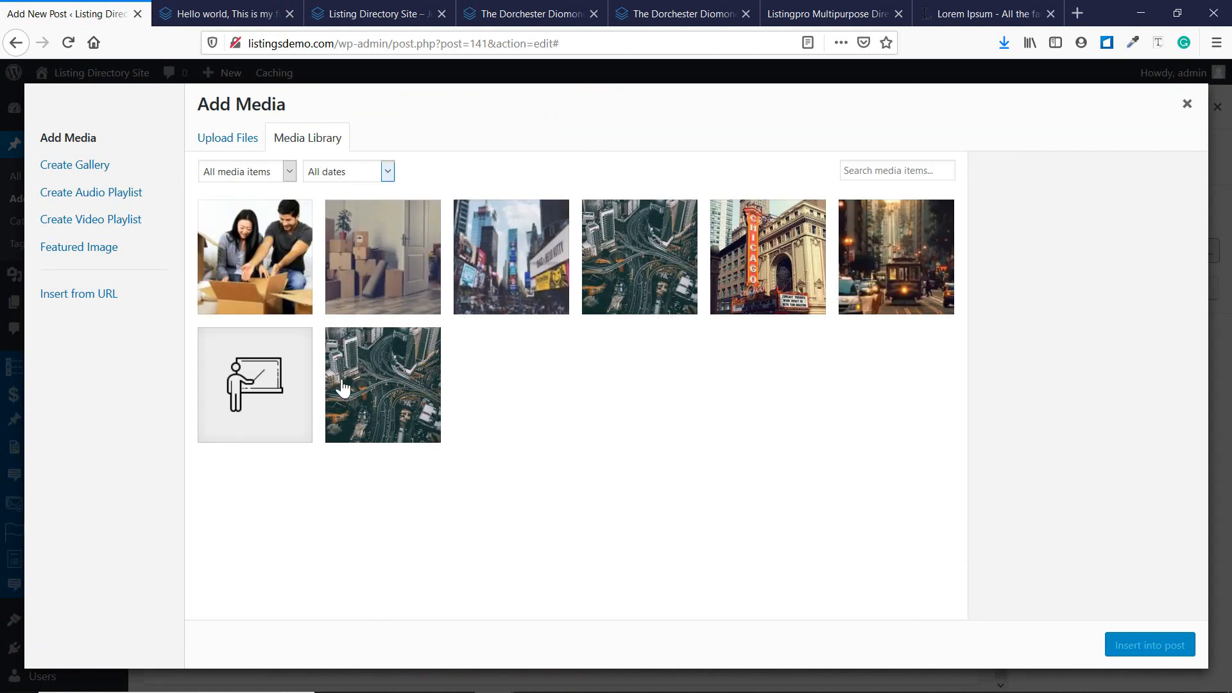
left_click(430, 397)
left_click(1155, 648)
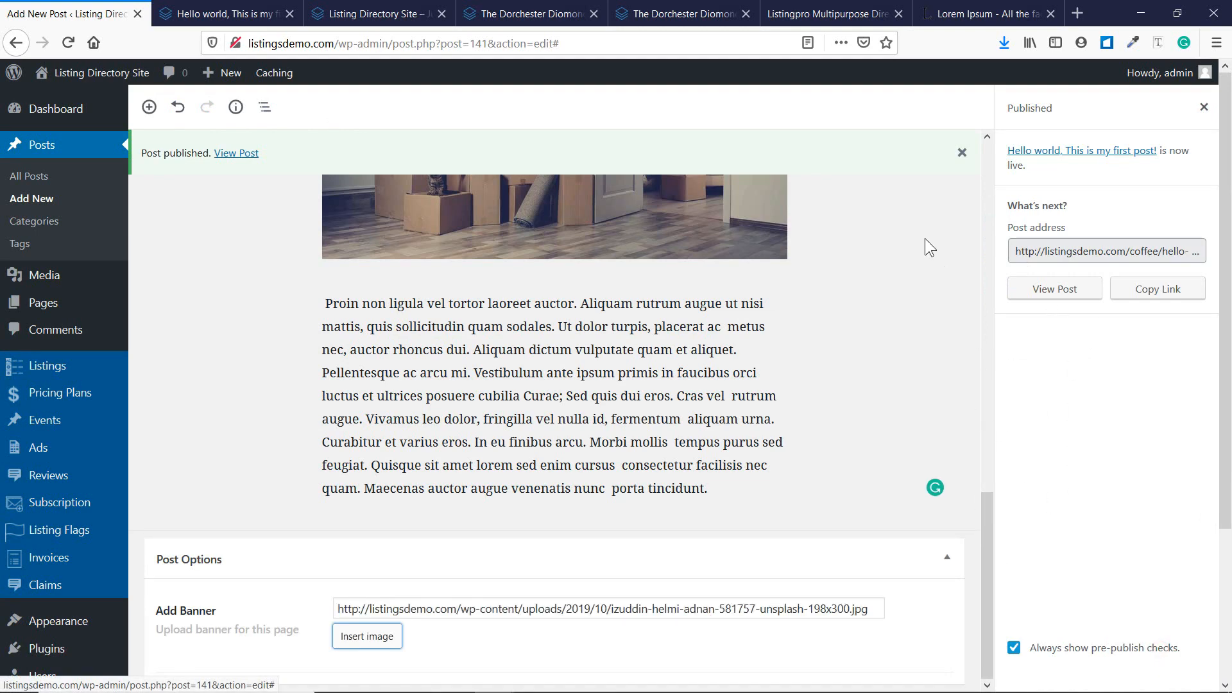
Update the post and check the new banner on the live post tab.
scroll(927, 242, "up", 10)
left_click(1203, 108)
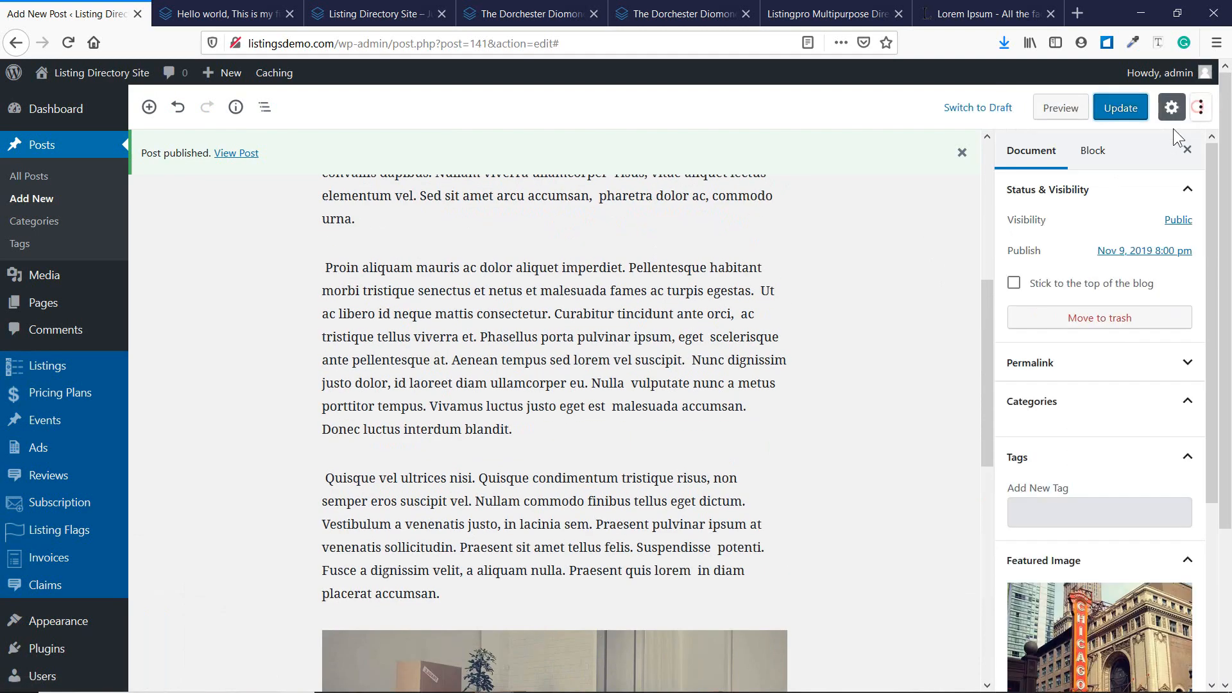
left_click(1125, 119)
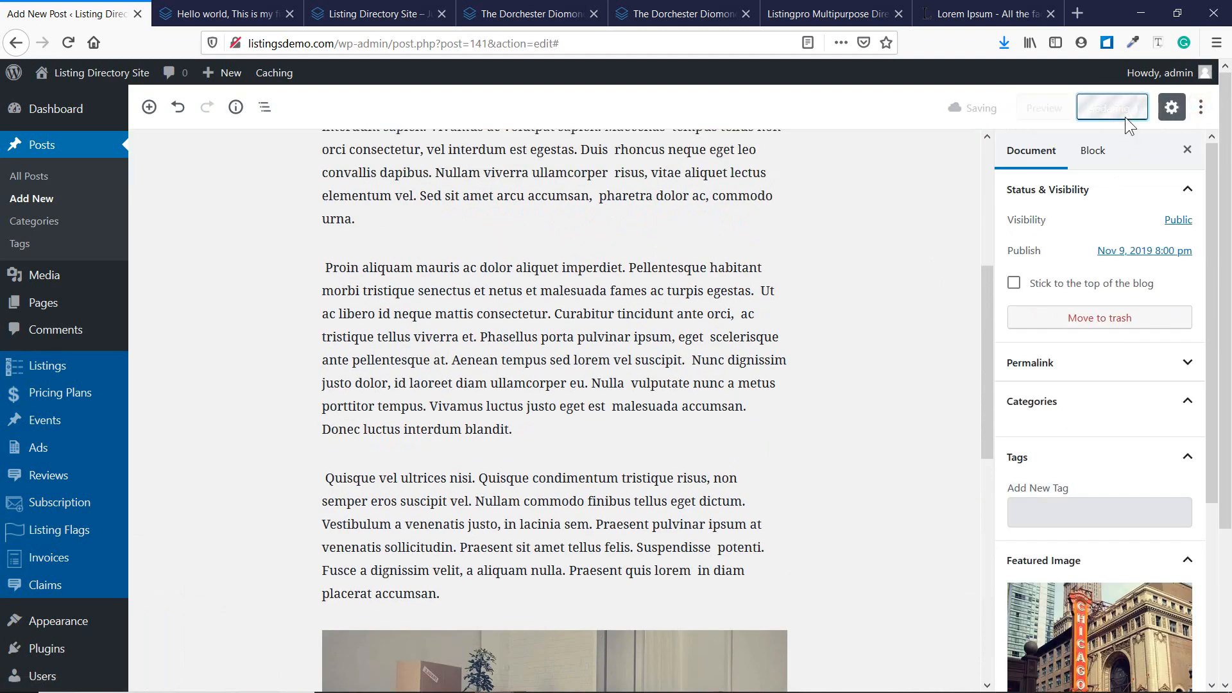
left_click(262, 9)
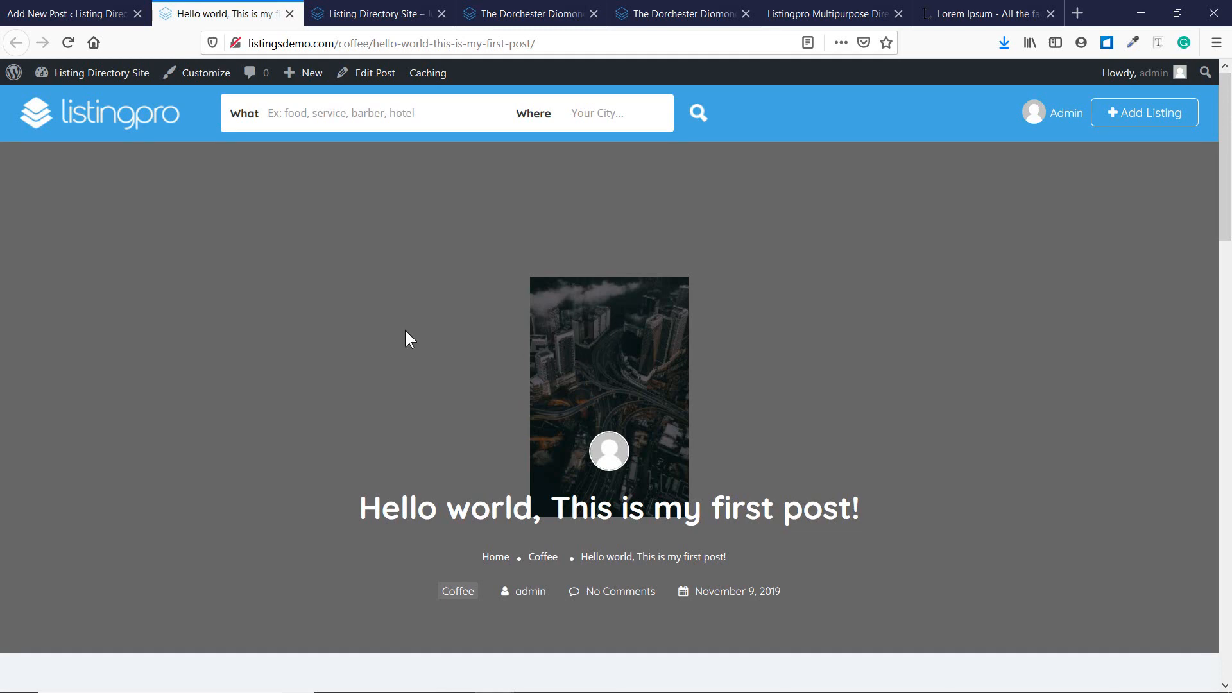
left_click(120, 11)
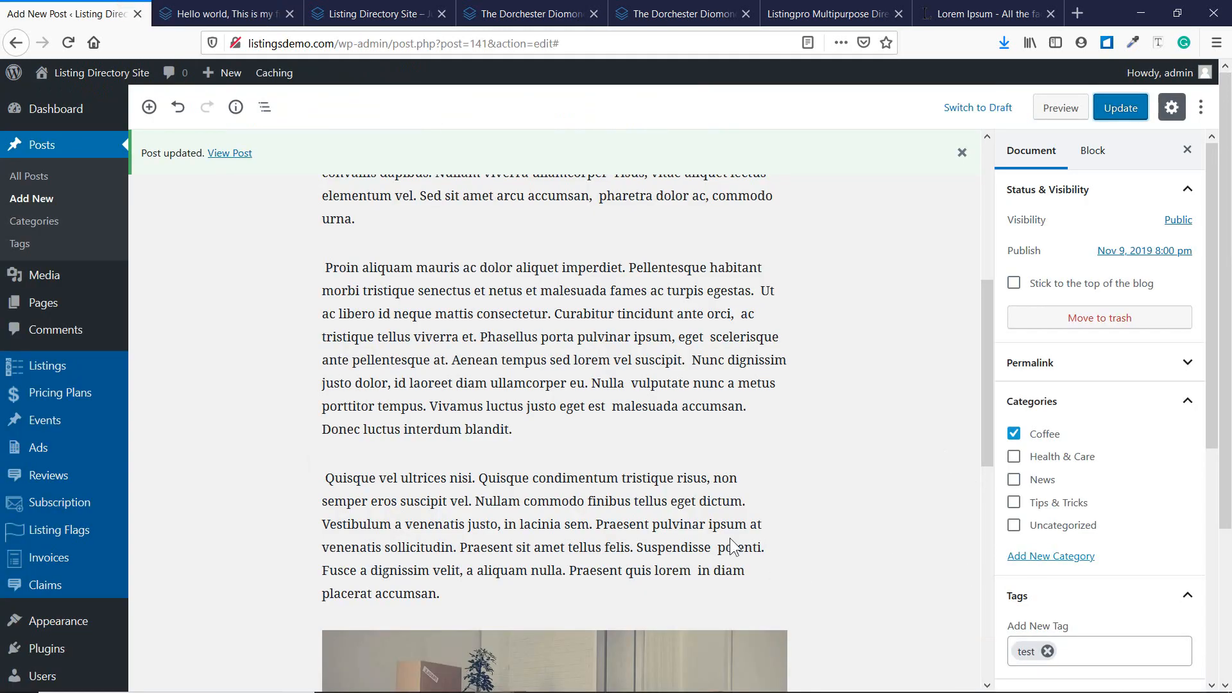
scroll(731, 546, "down", 9)
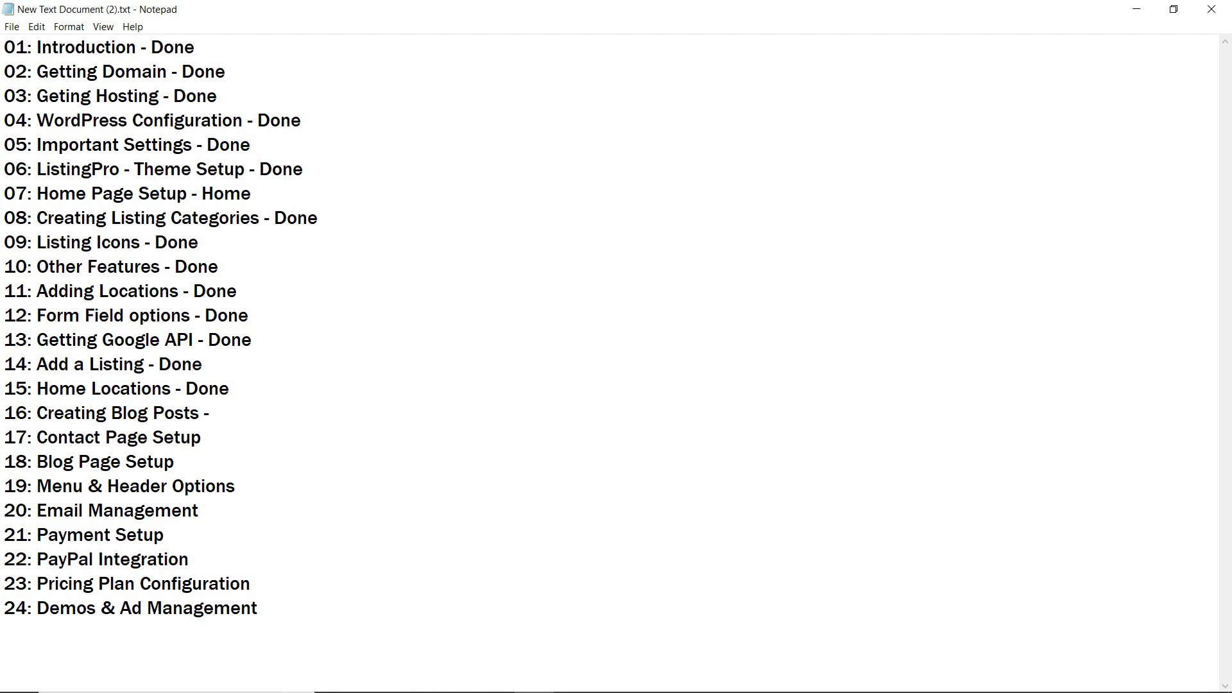
Type 'Done' after '16: Creating Blog Posts -' in the Notepad checklist.
type("Done")
Minimize Notepad, go to Pages > All Pages, and edit the Contact page.
left_click(1136, 10)
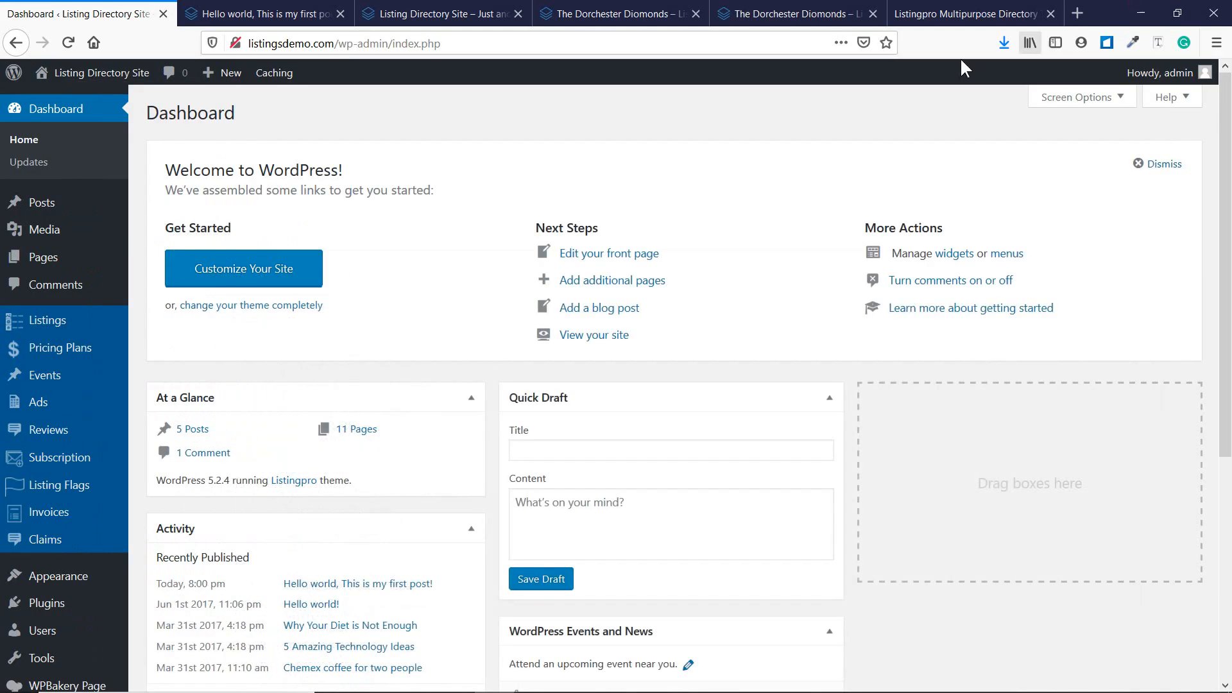
mouse_move(29, 259)
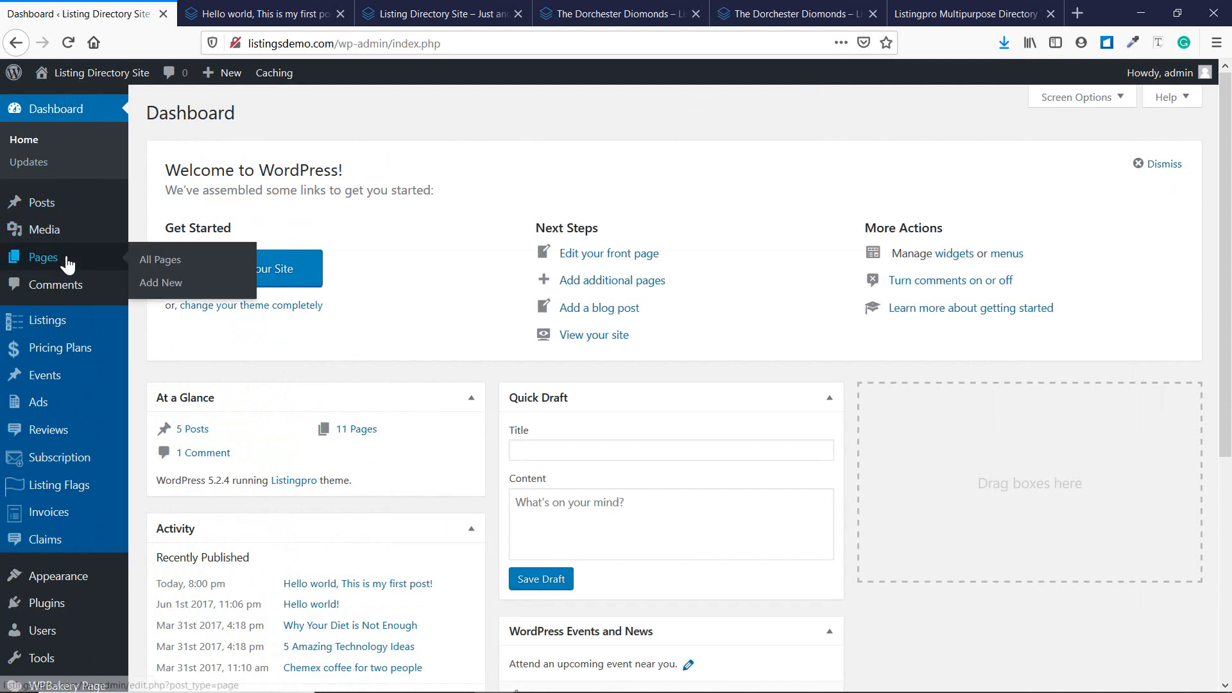
left_click(191, 262)
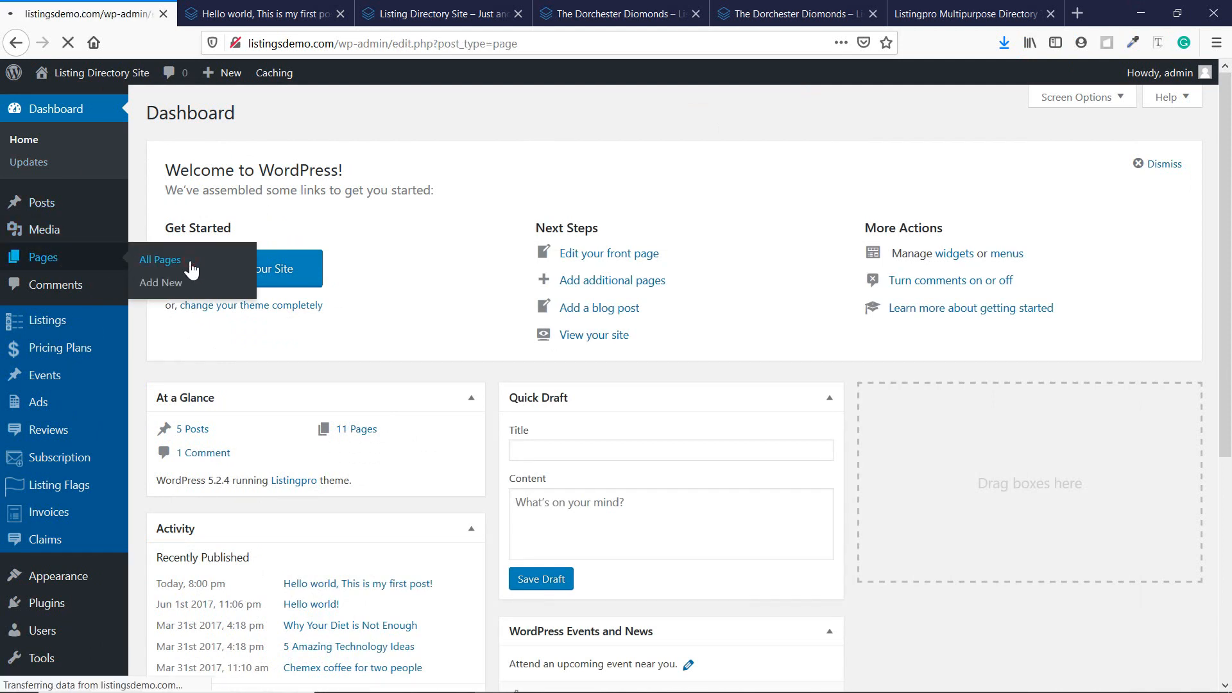
scroll(251, 272, "down", 1)
scroll(251, 272, "down", 1)
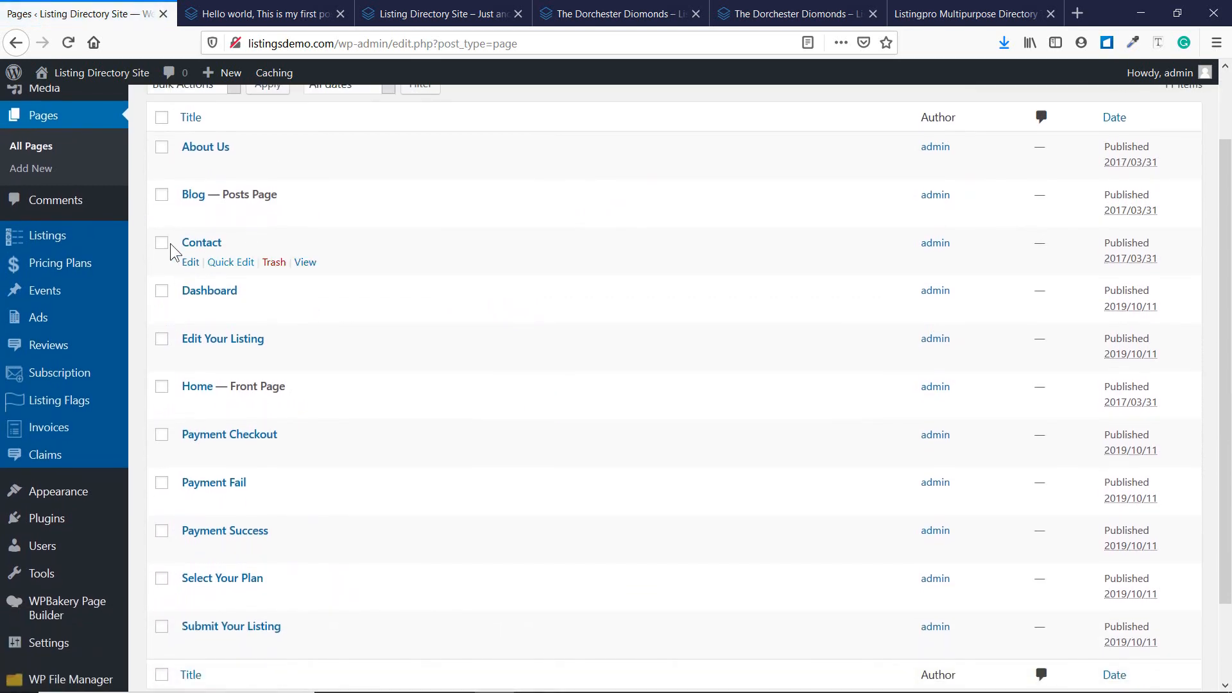
scroll(242, 201, "down", 2)
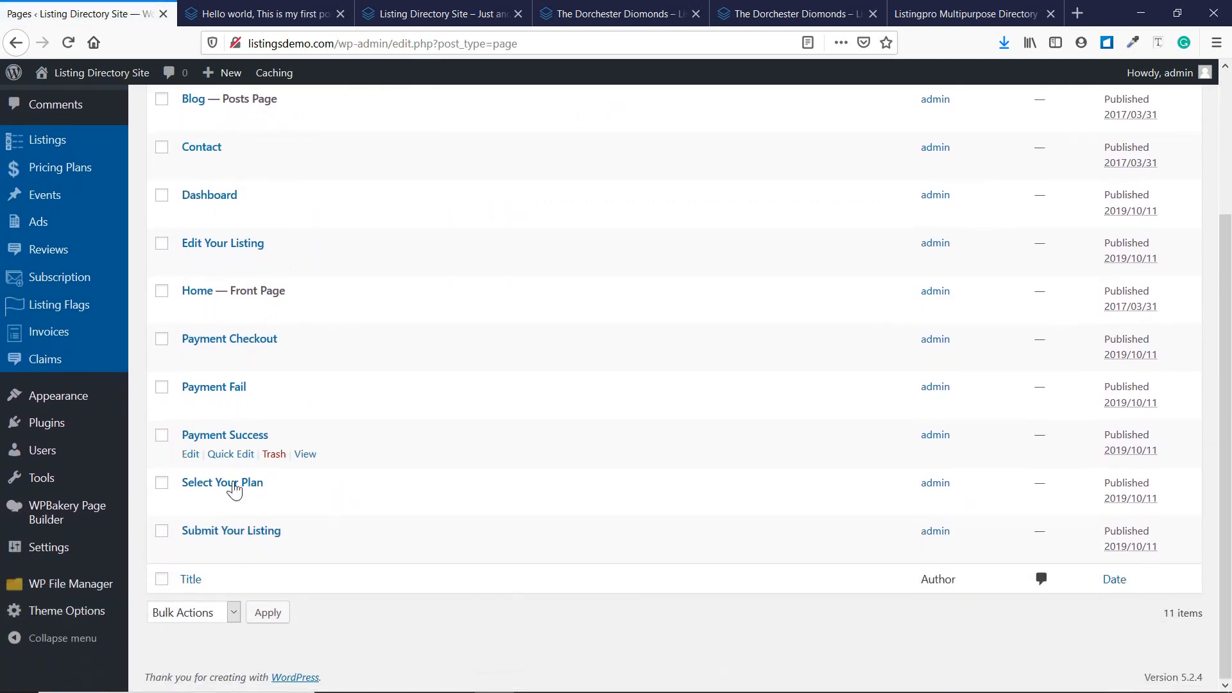
scroll(241, 385, "up", 3)
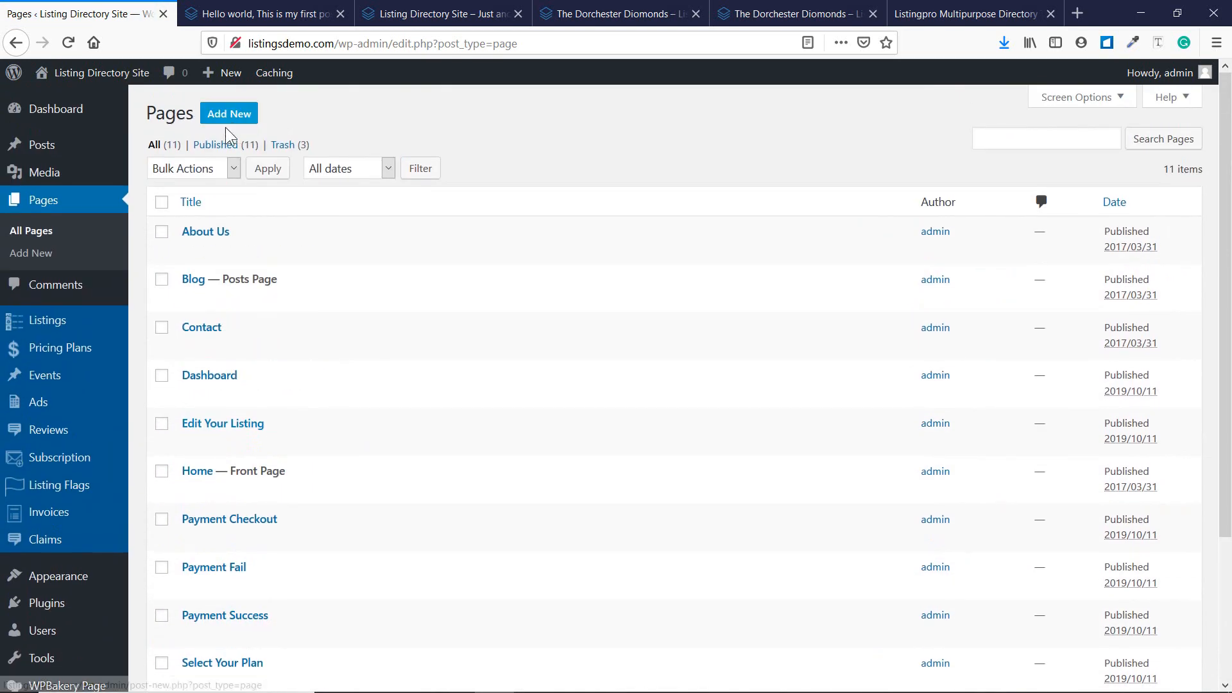
left_click(193, 347)
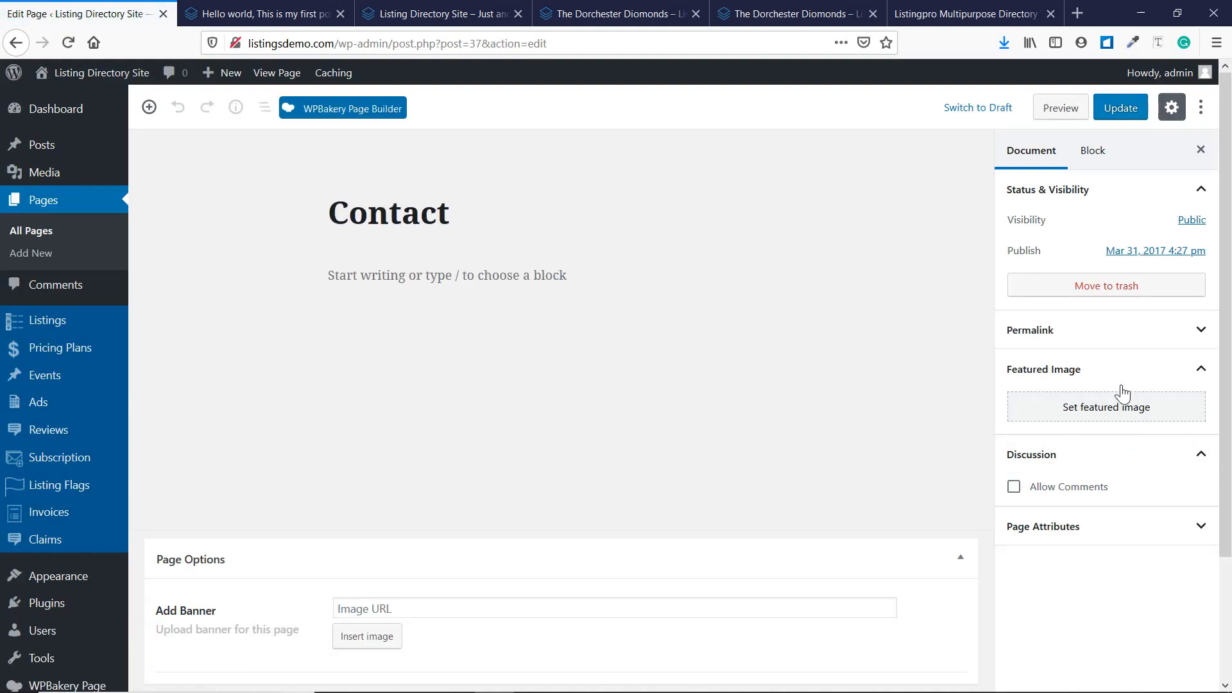
Expand Page Attributes to see the Contact Page template assigned.
left_click(1138, 543)
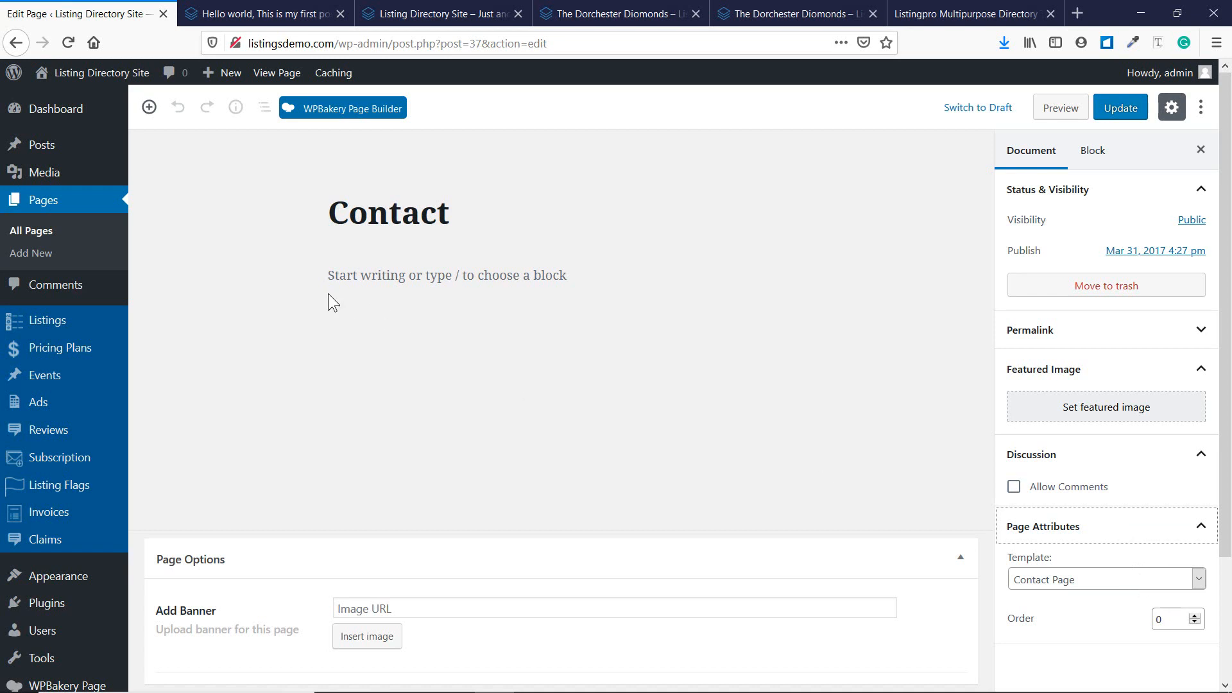
scroll(342, 358, "down", 3)
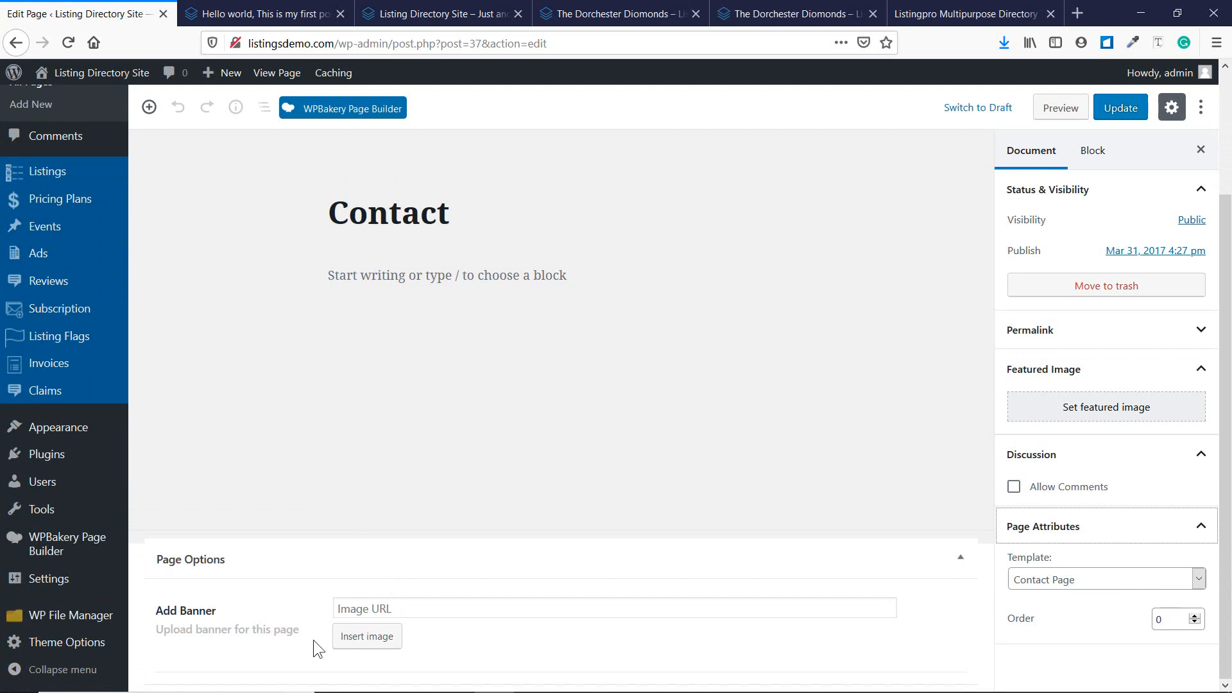
scroll(310, 398, "up", 3)
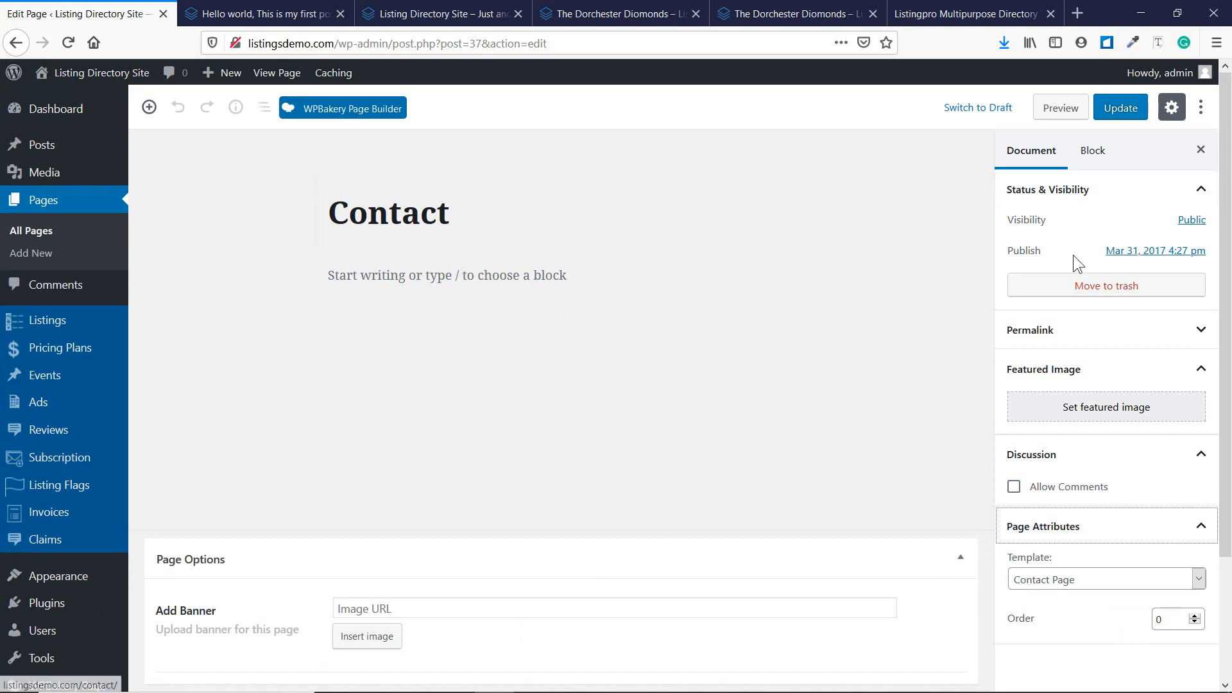
Preview the Contact page's map, address and form in a new tab, then return to editing.
left_click(1057, 107)
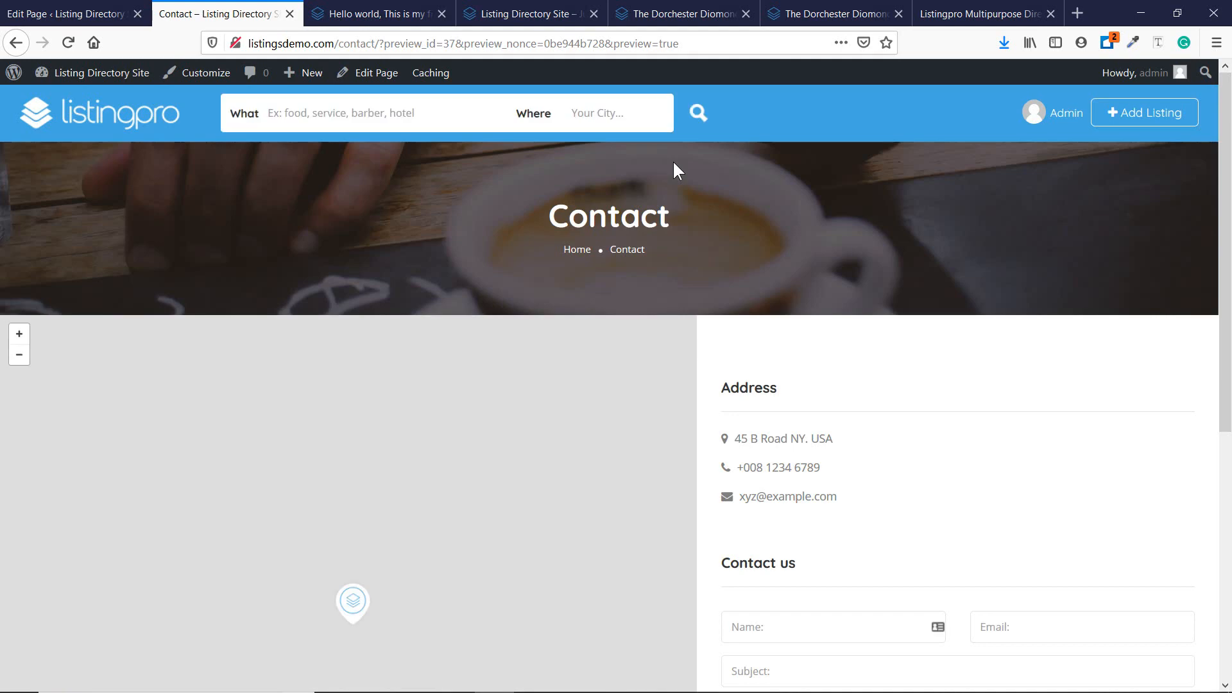
scroll(683, 201, "down", 6)
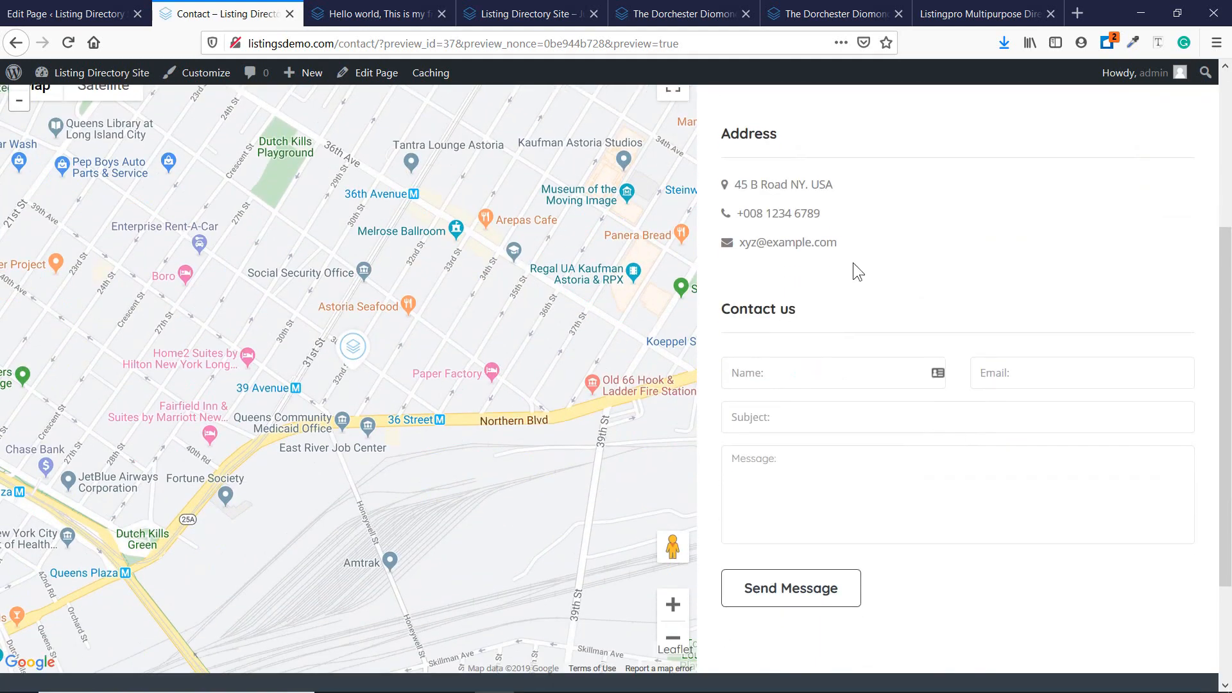
scroll(818, 406, "up", 6)
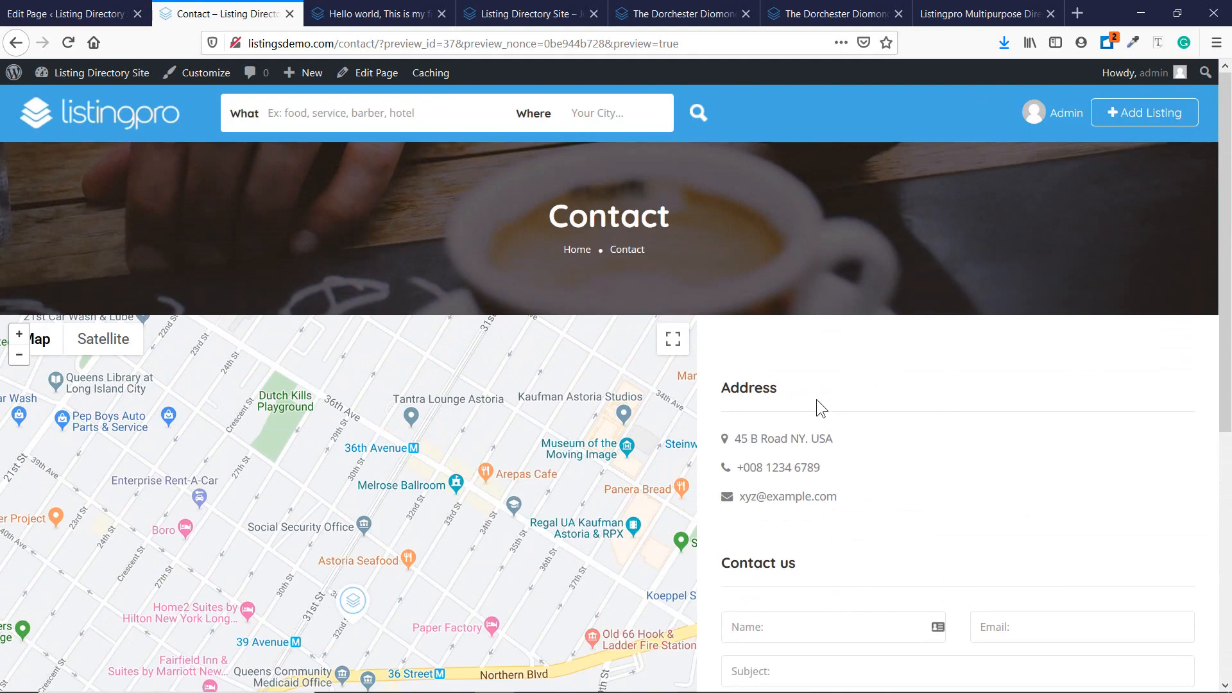
left_click(96, 12)
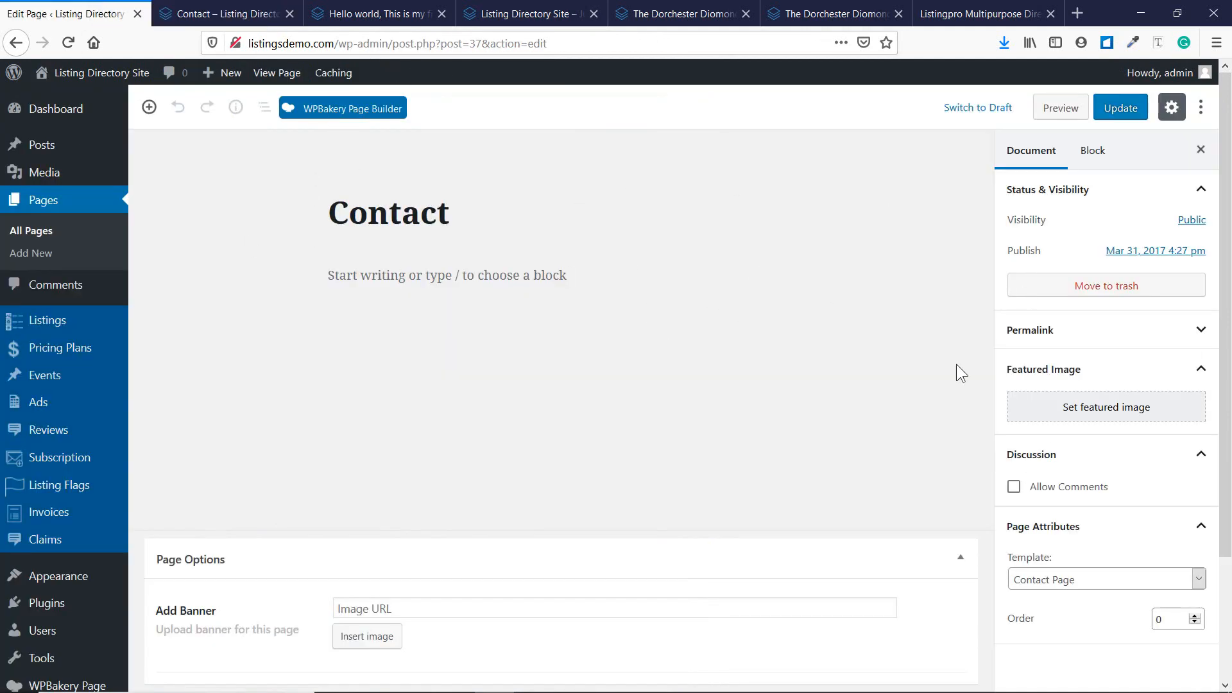
Open ListingPro Theme Options > Contact Page, comparing it with the Contact preview tab.
scroll(115, 475, "down", 2)
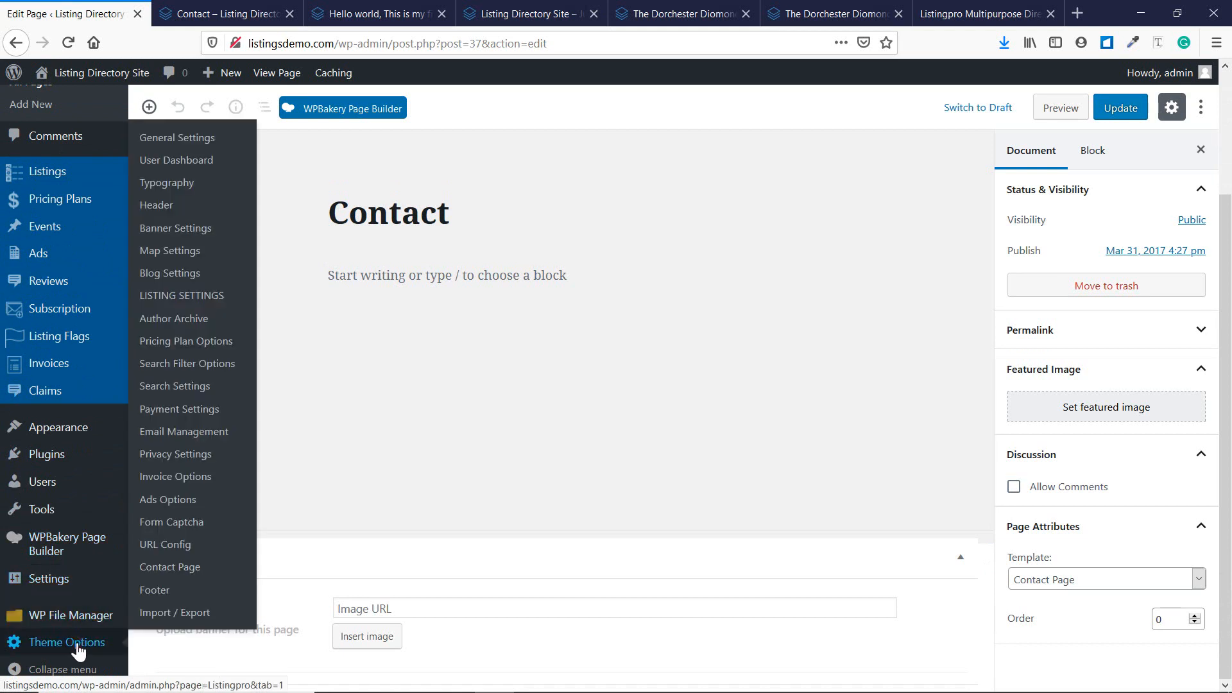
left_click(78, 649)
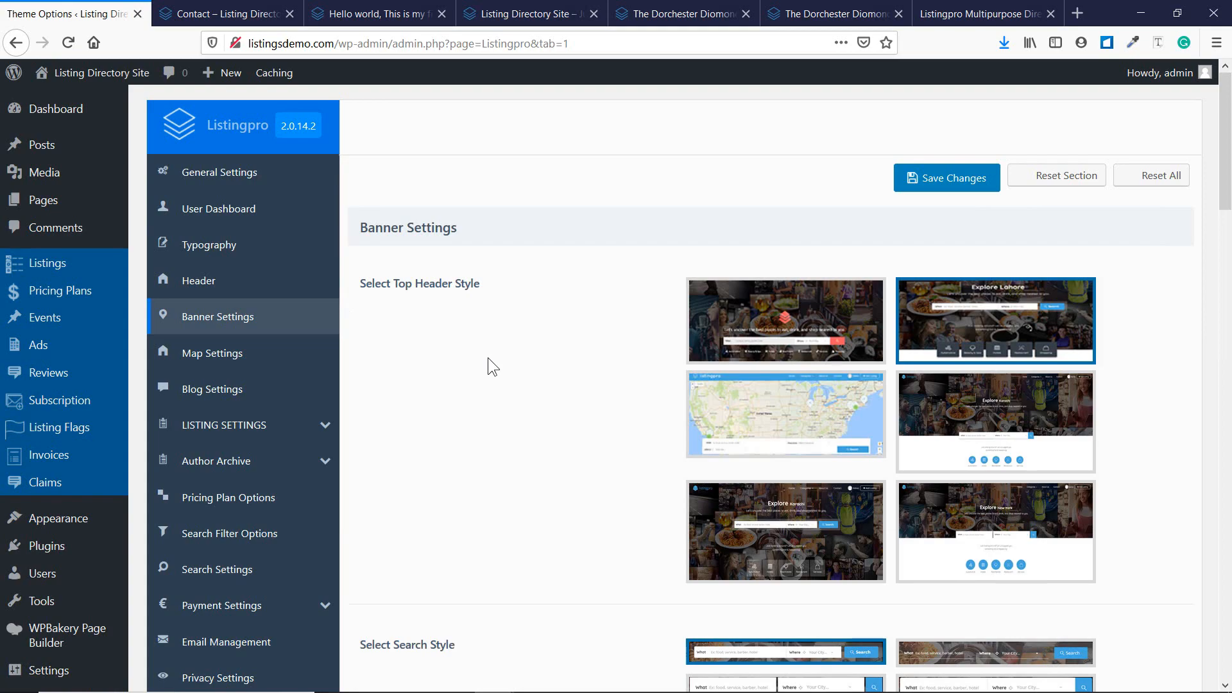
scroll(488, 357, "down", 7)
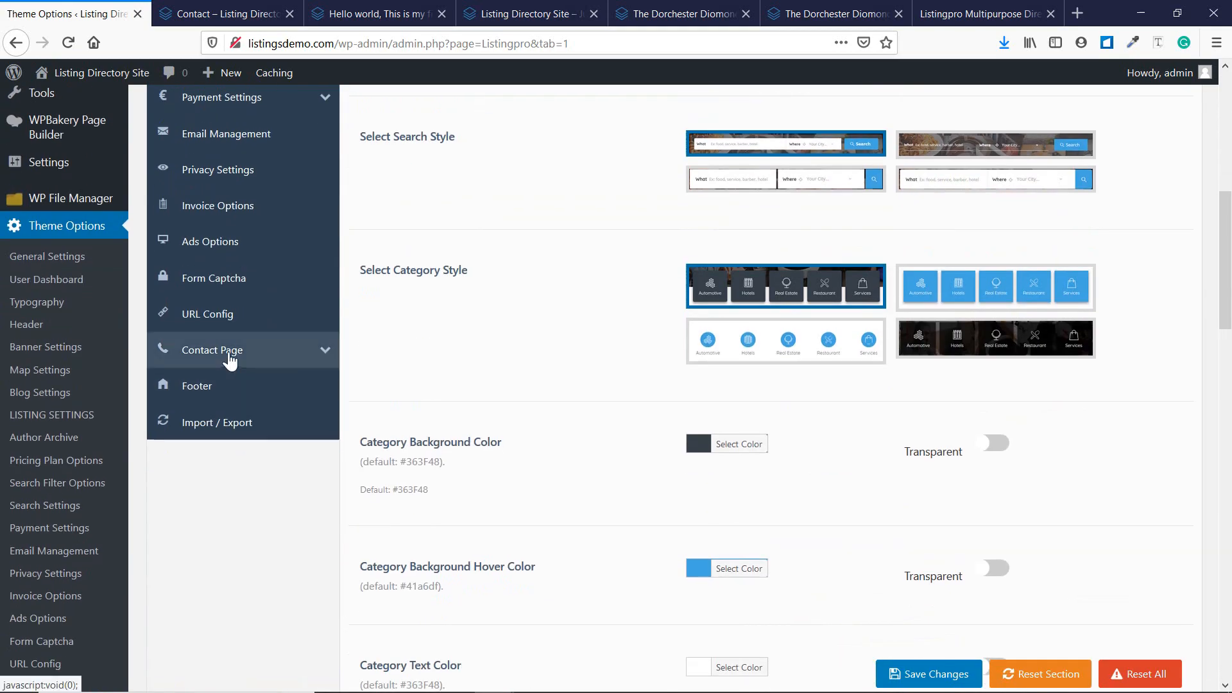
left_click(230, 357)
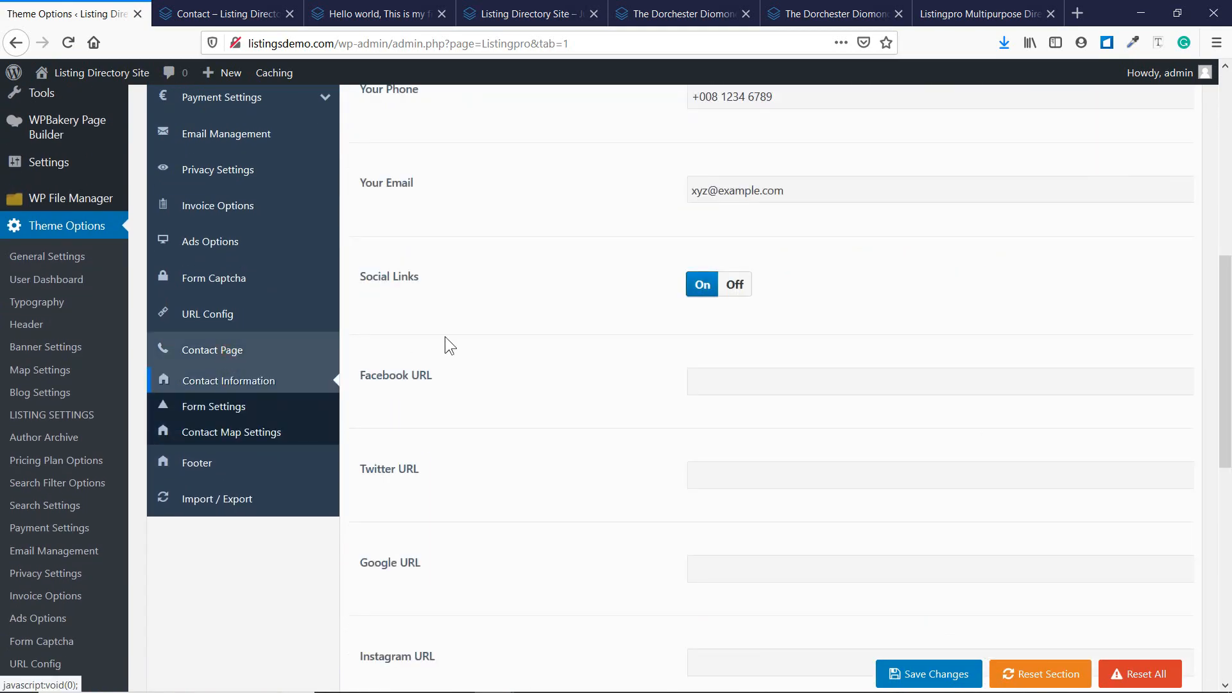
scroll(504, 330, "up", 5)
scroll(504, 328, "up", 3)
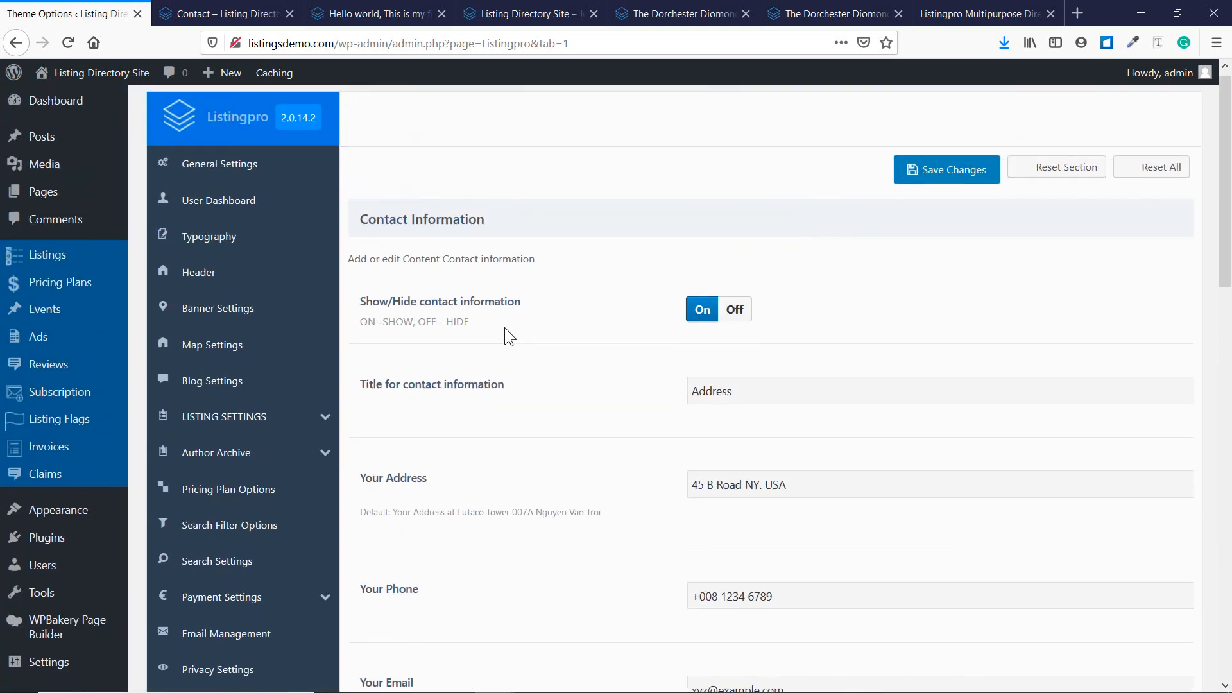
key("ctrl+Tab")
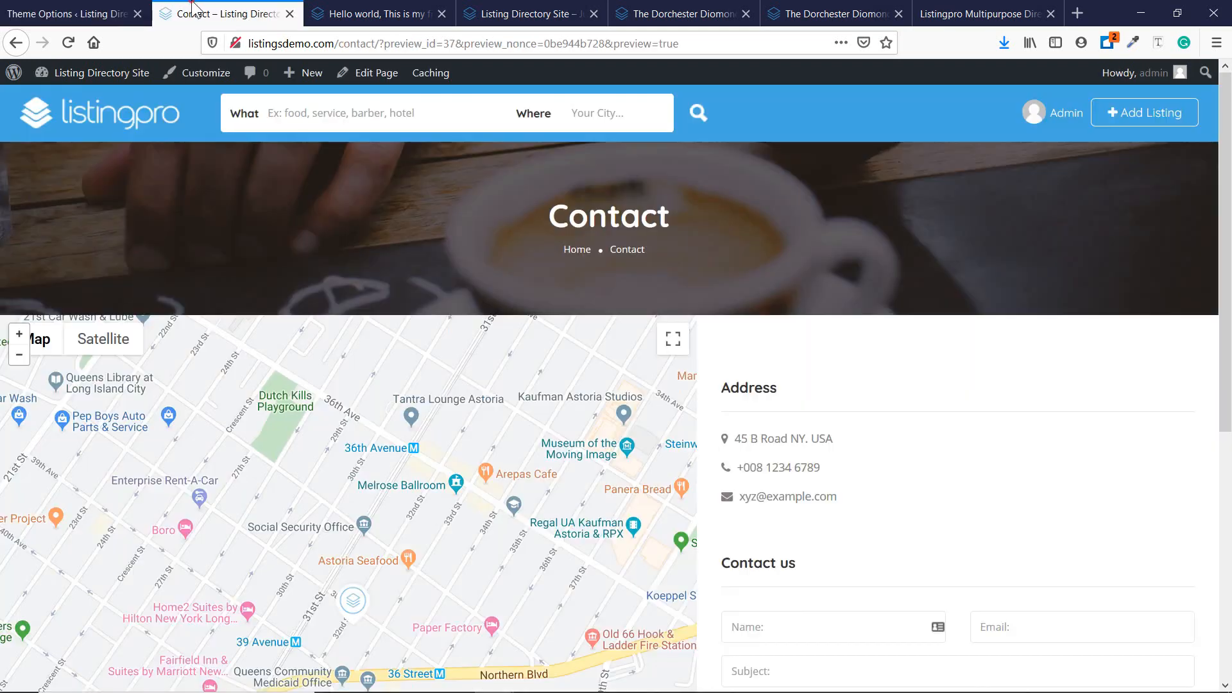
scroll(347, 203, "down", 3)
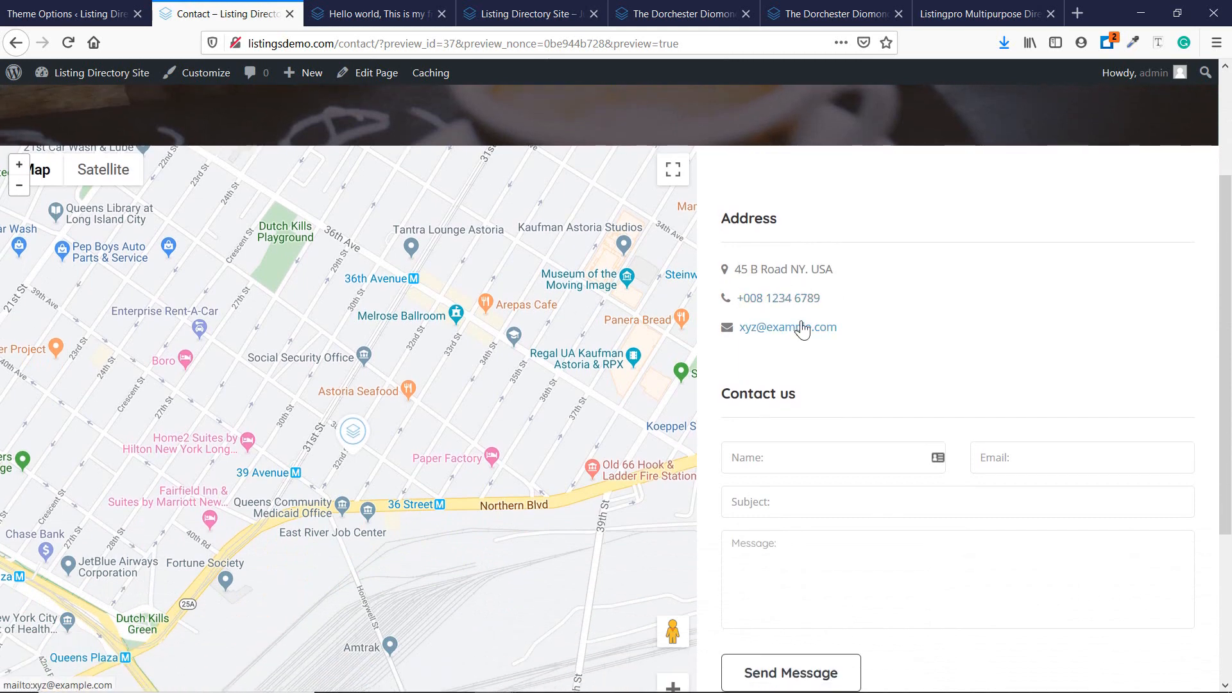
scroll(834, 344, "down", 3)
scroll(417, 349, "up", 6)
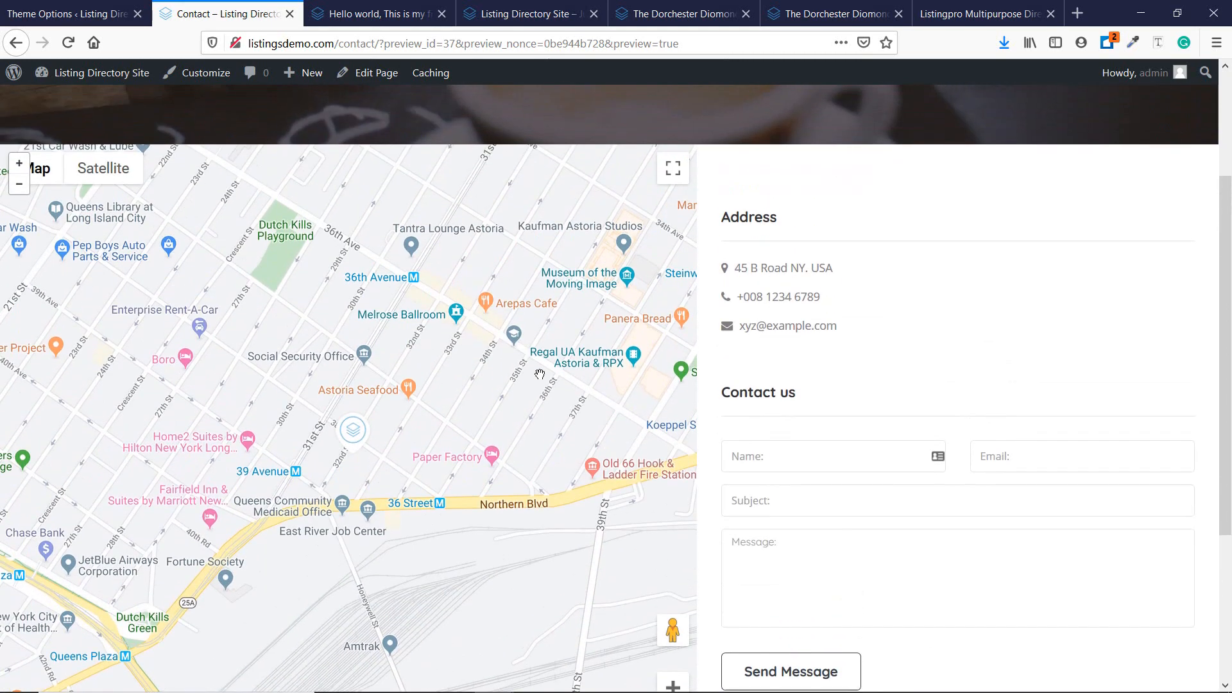
left_click(99, 7)
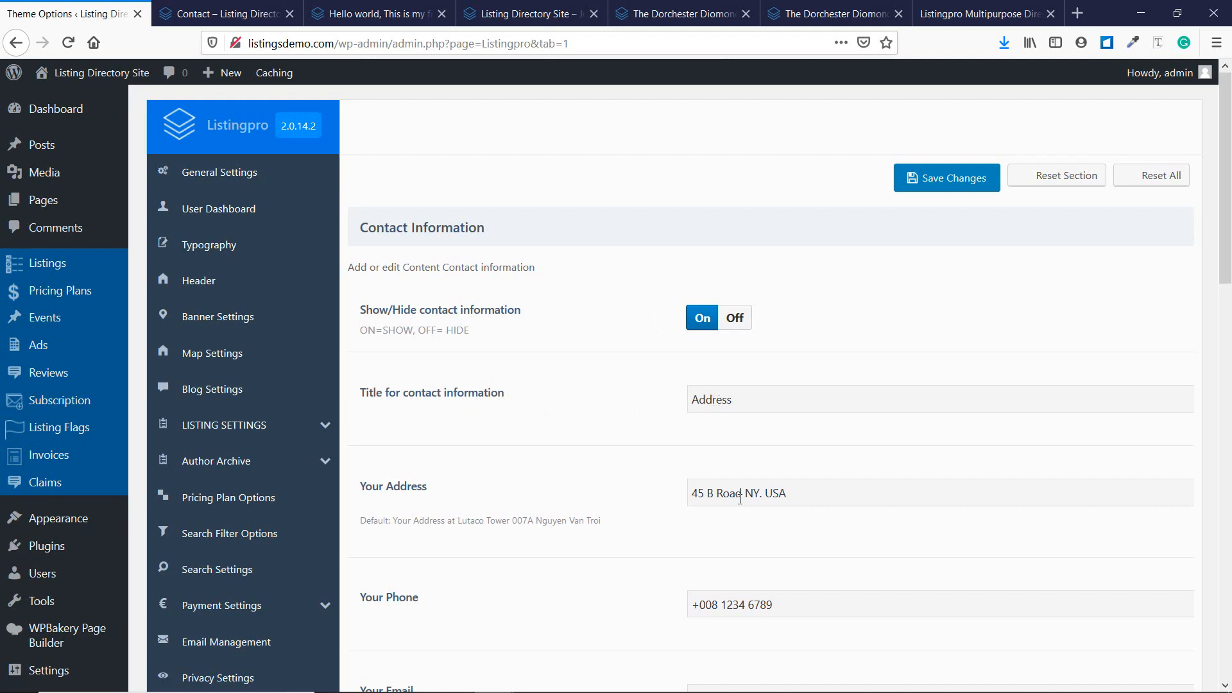
Toggle Social Links Off then On to reveal the Facebook, Twitter and other URL fields.
scroll(661, 476, "down", 3)
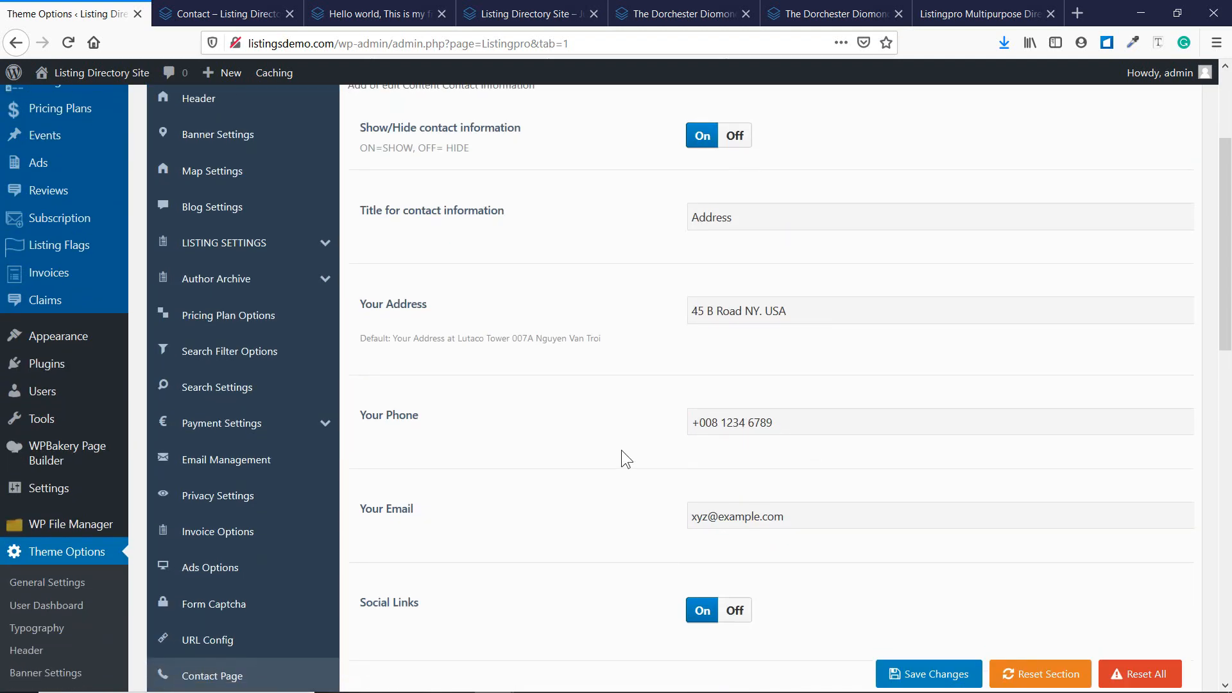
scroll(875, 443, "down", 3)
scroll(834, 445, "down", 2)
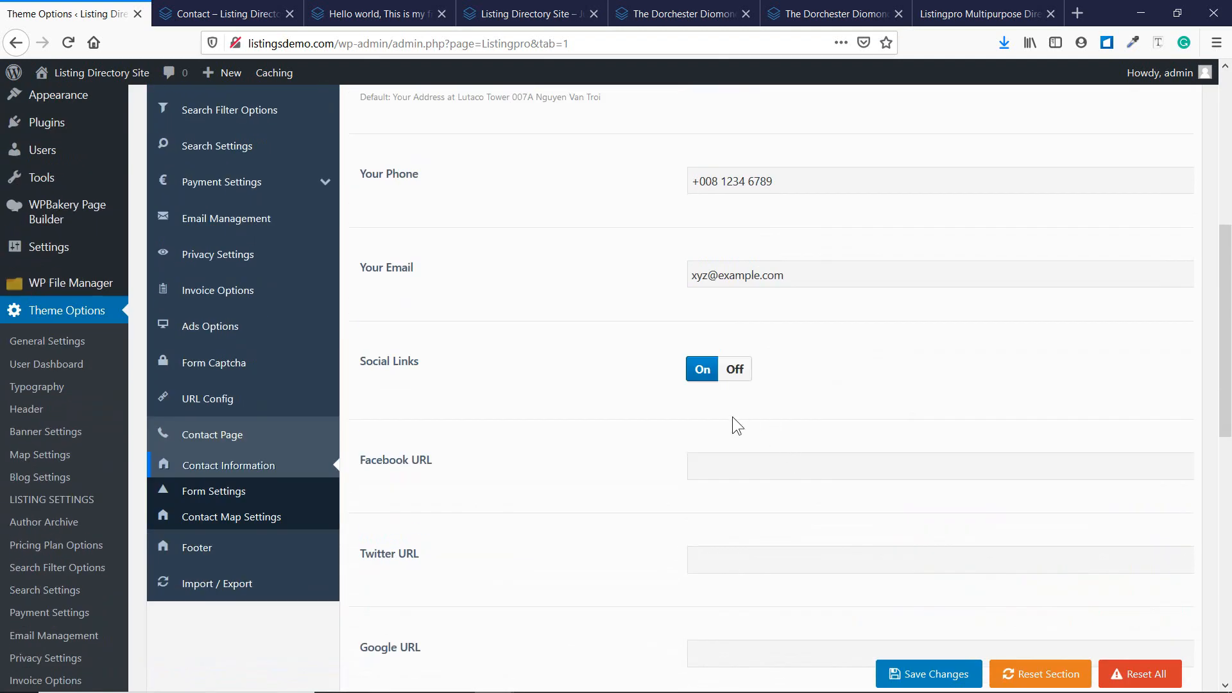
left_click(732, 372)
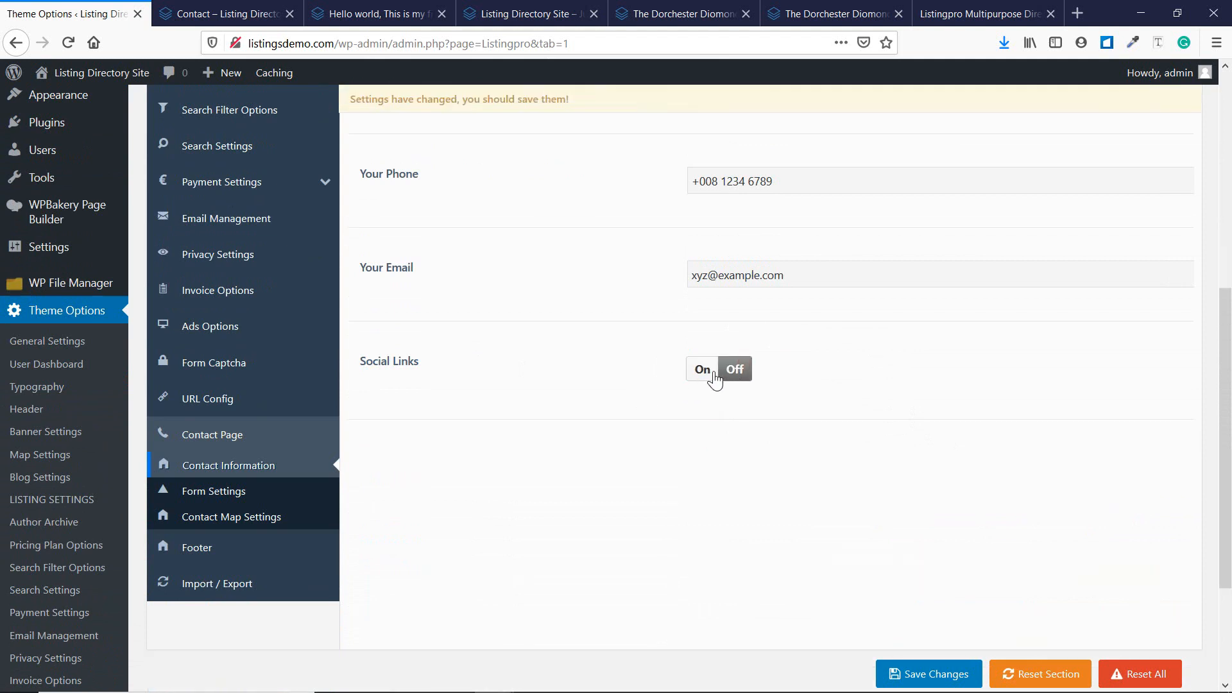
left_click(708, 376)
scroll(642, 385, "down", 2)
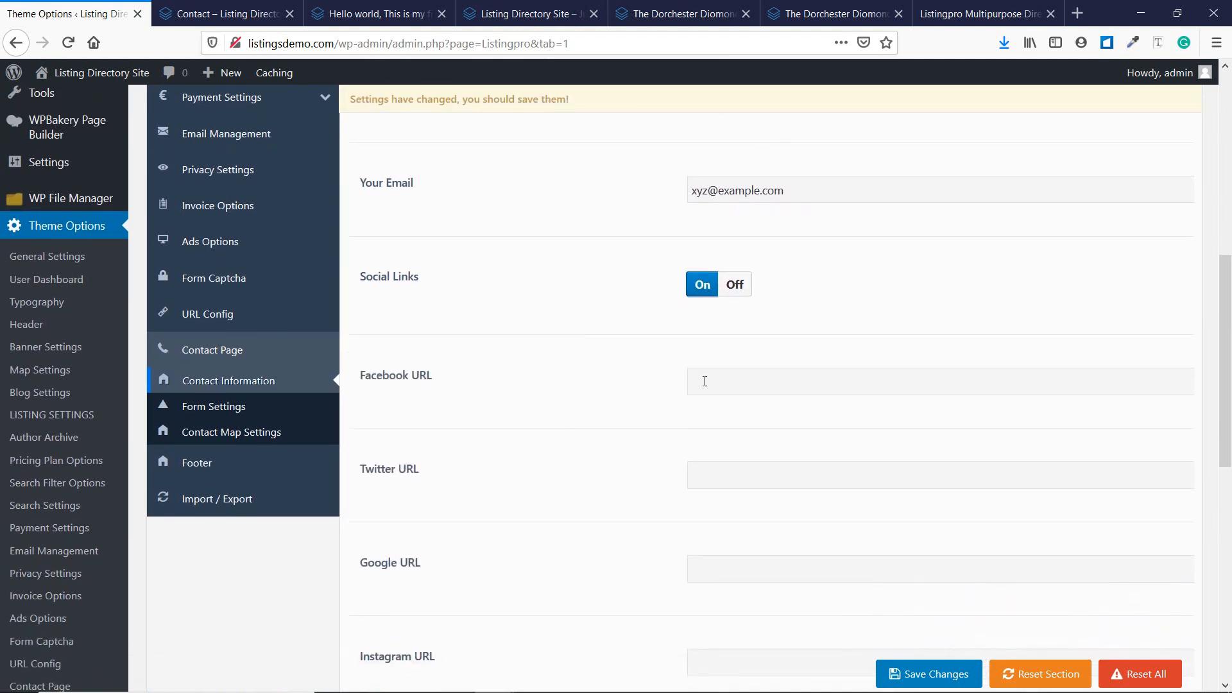
scroll(704, 381, "down", 2)
scroll(713, 480, "down", 12)
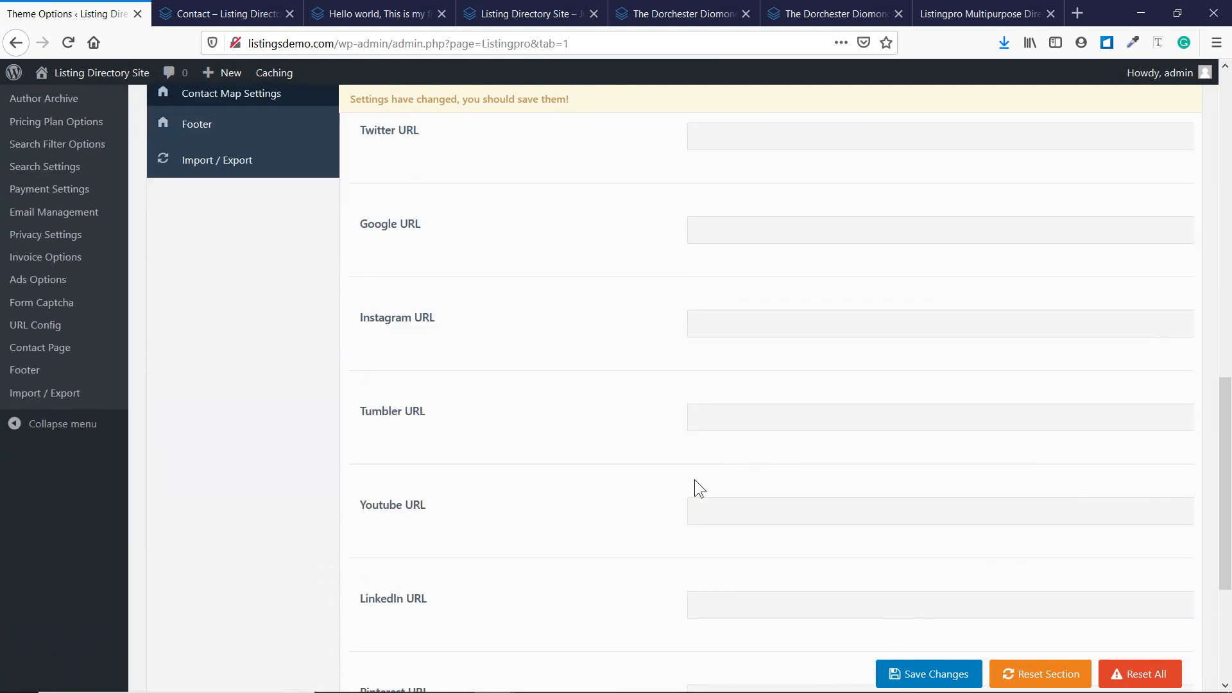
scroll(606, 488, "down", 1)
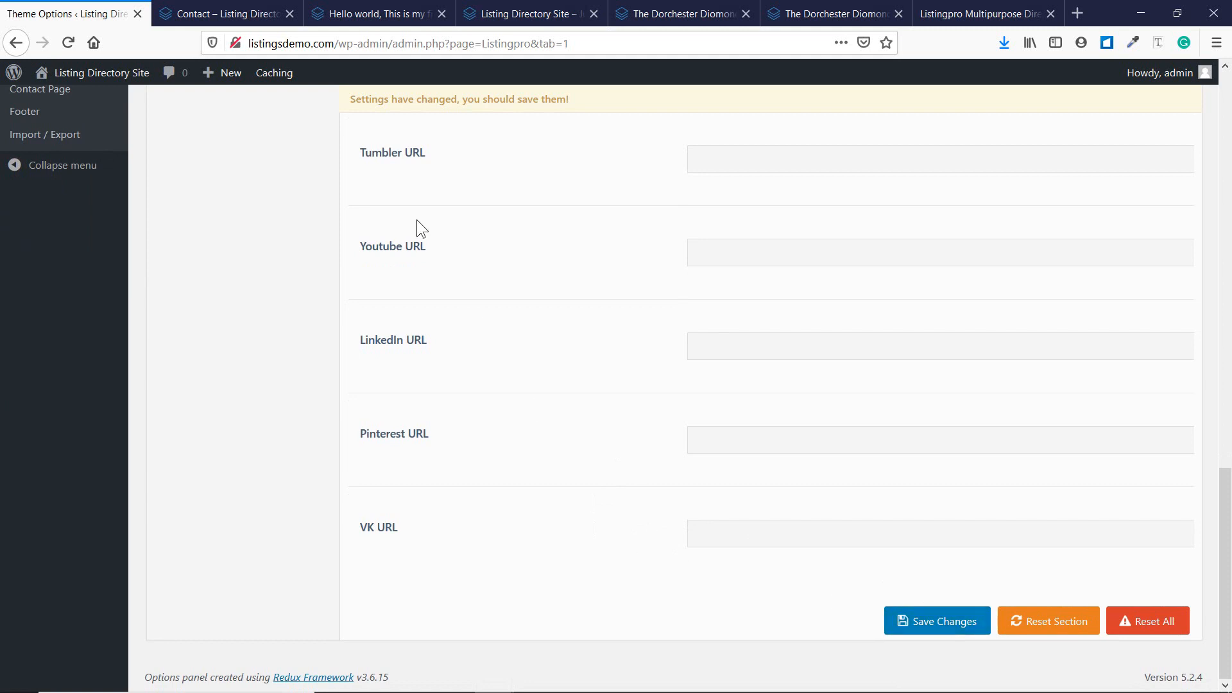
left_click(228, 13)
scroll(788, 373, "down", 3)
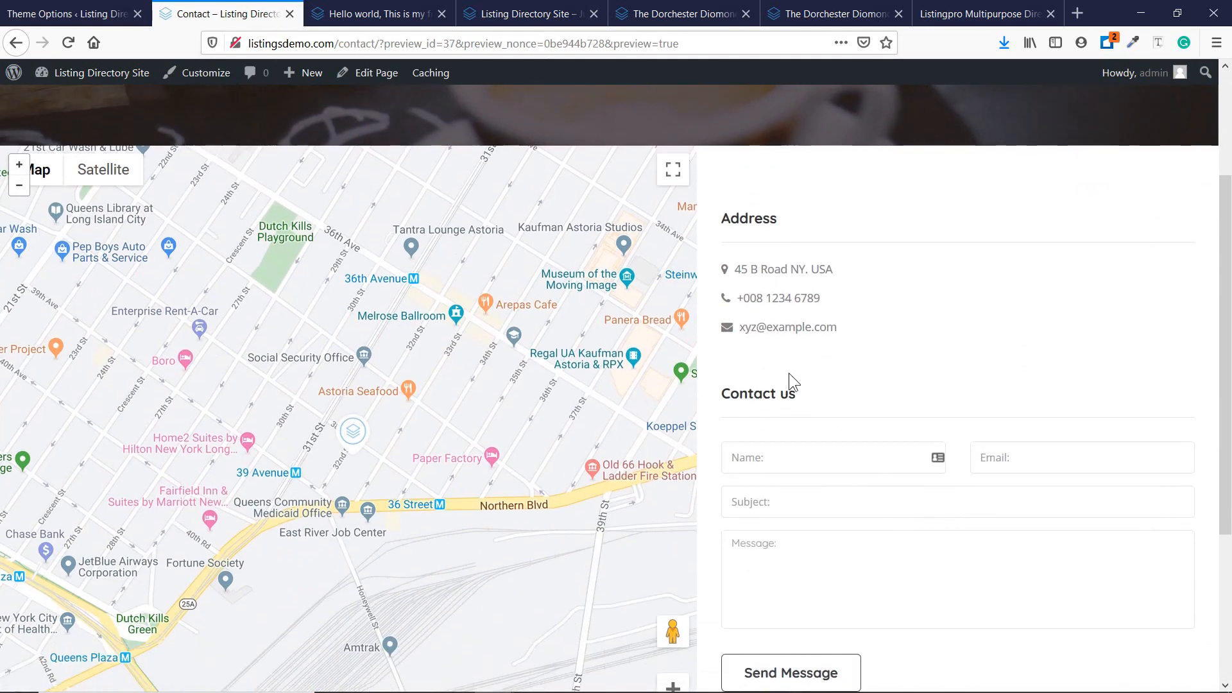
left_click(67, 14)
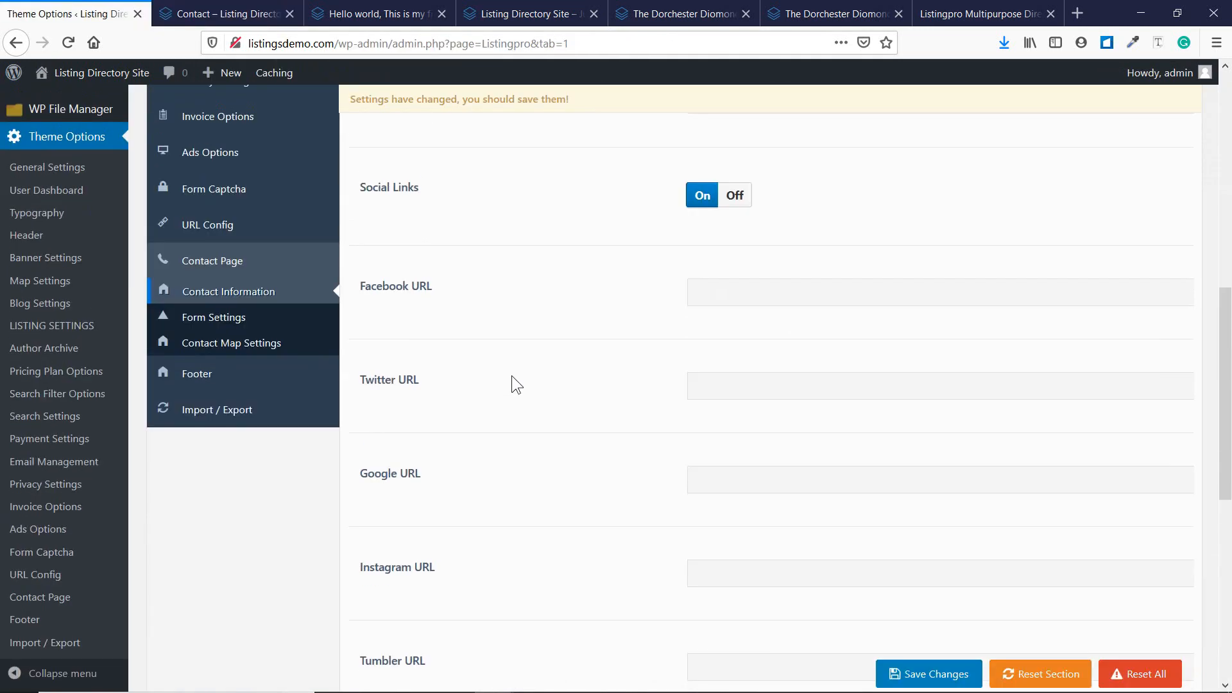
Review the contact Form Settings messages, then view Contact Map Settings (40.7531082, -73.9314083).
left_click(244, 321)
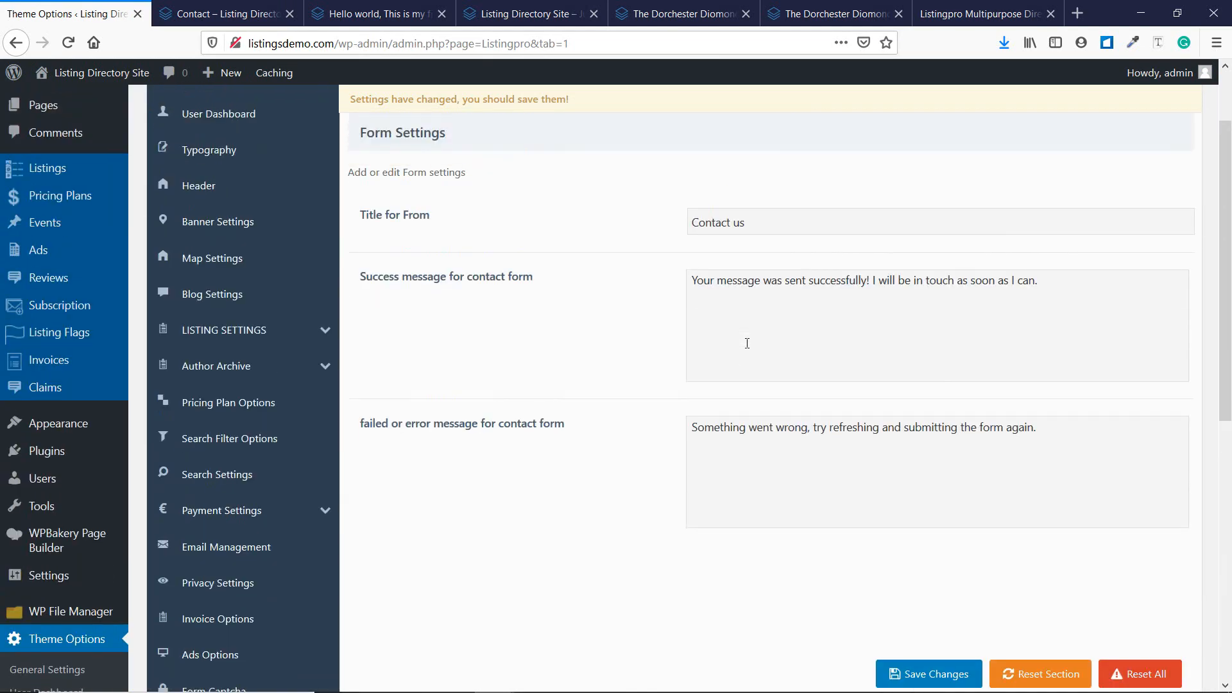
scroll(641, 276, "up", 2)
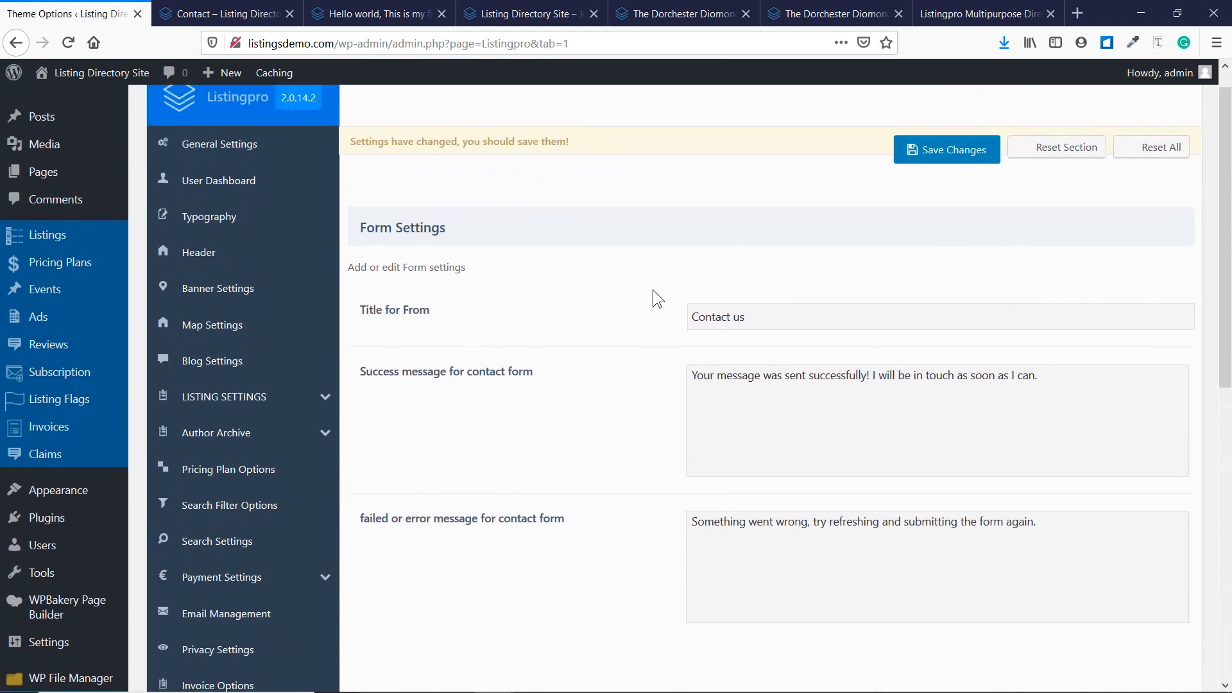
scroll(648, 318, "down", 3)
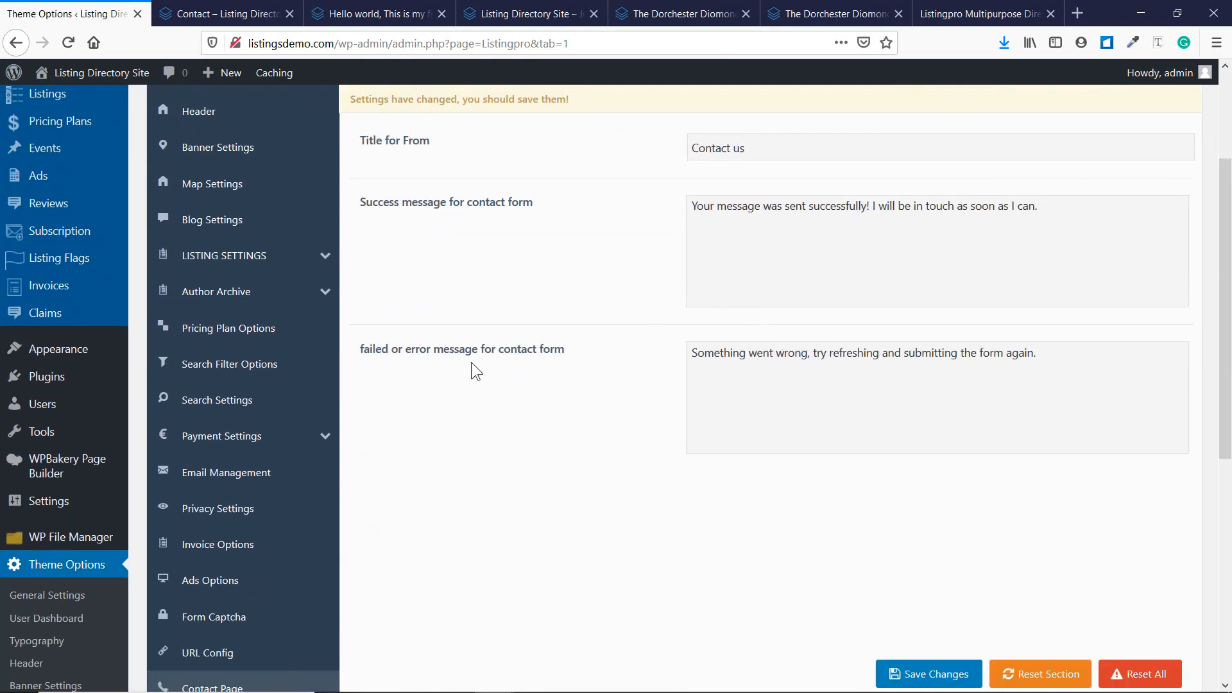
scroll(471, 362, "down", 3)
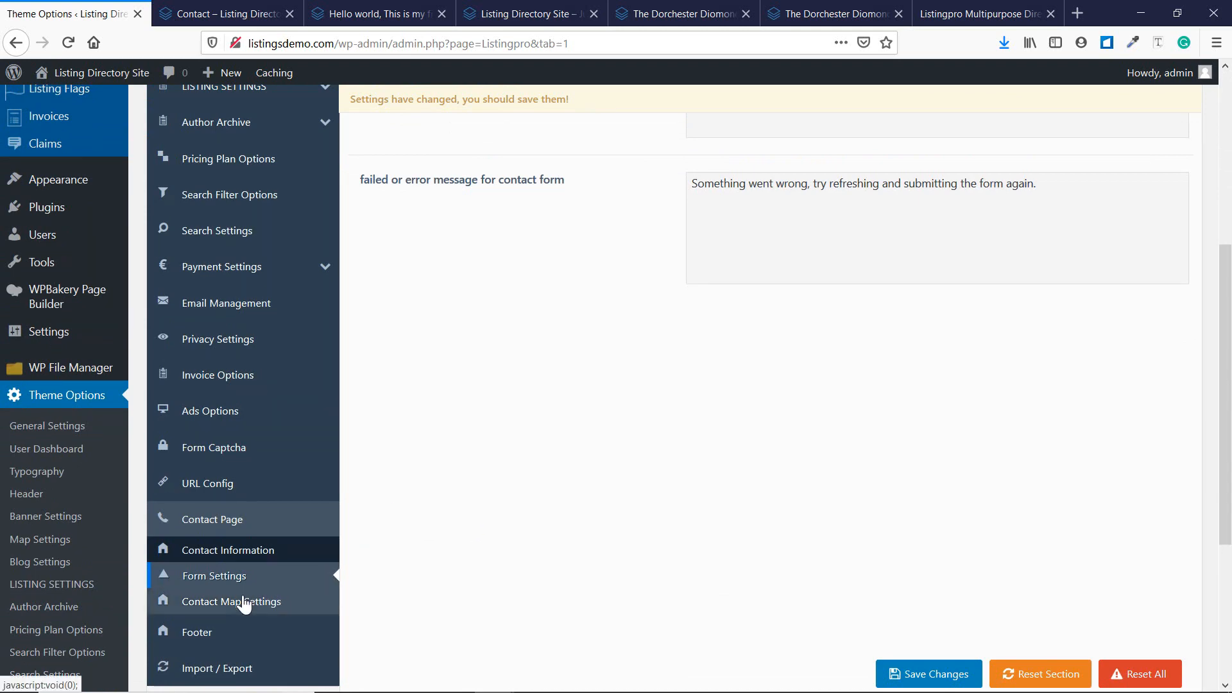
left_click(252, 607)
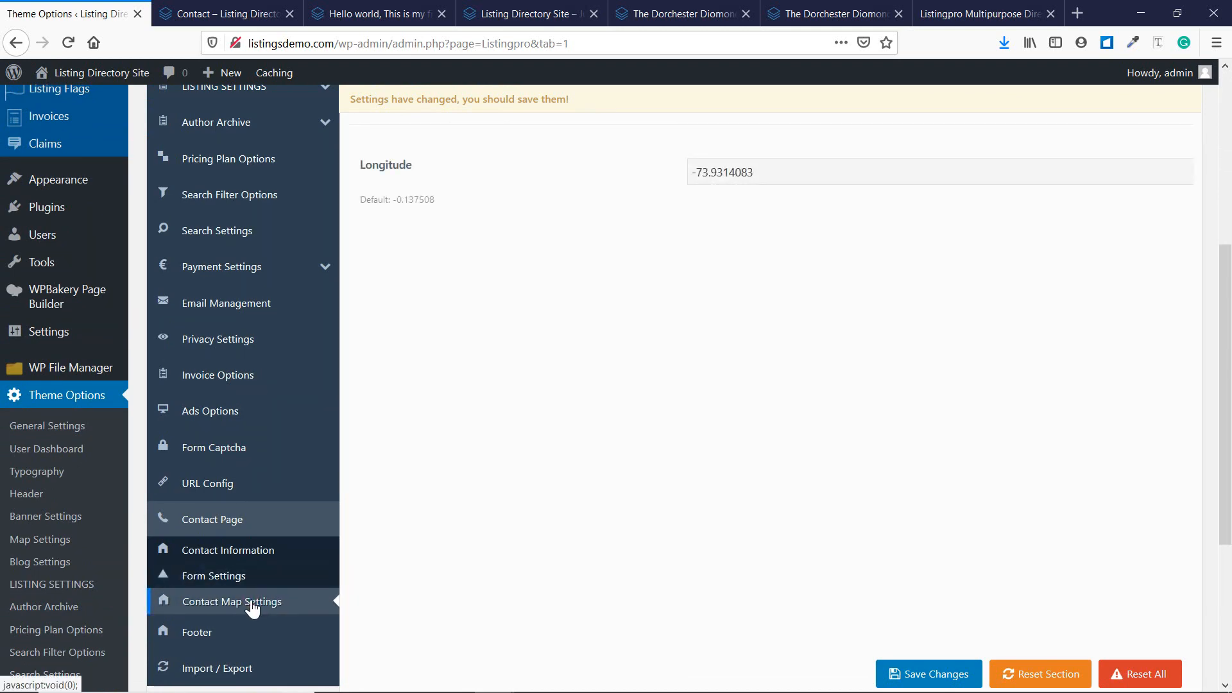
scroll(686, 509, "up", 5)
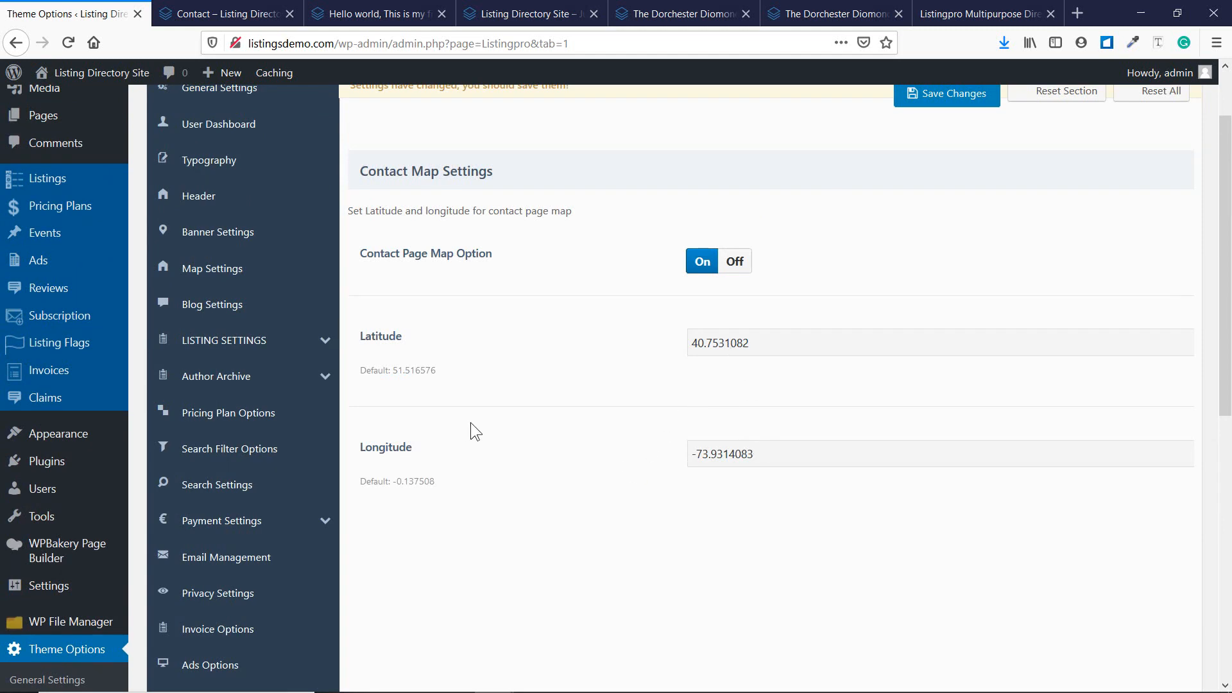
scroll(693, 385, "down", 5)
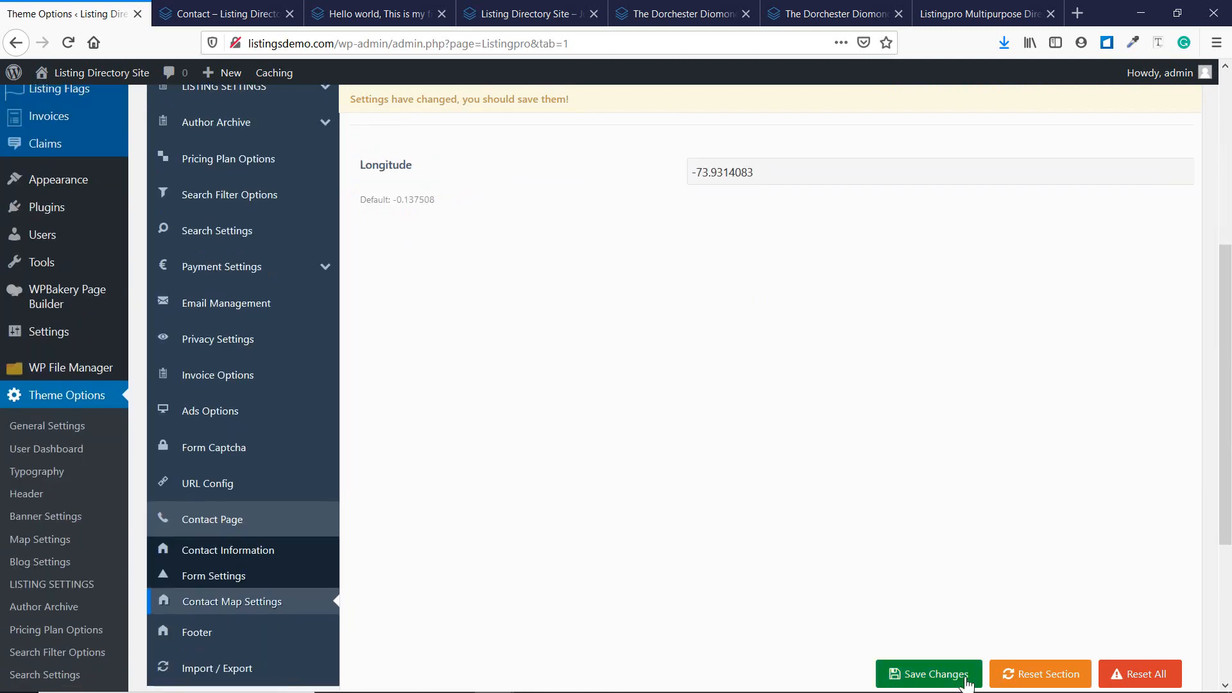
Flip between Theme Options and the Contact preview, ending on the Contact page's Astoria map and details.
key("ctrl+Tab")
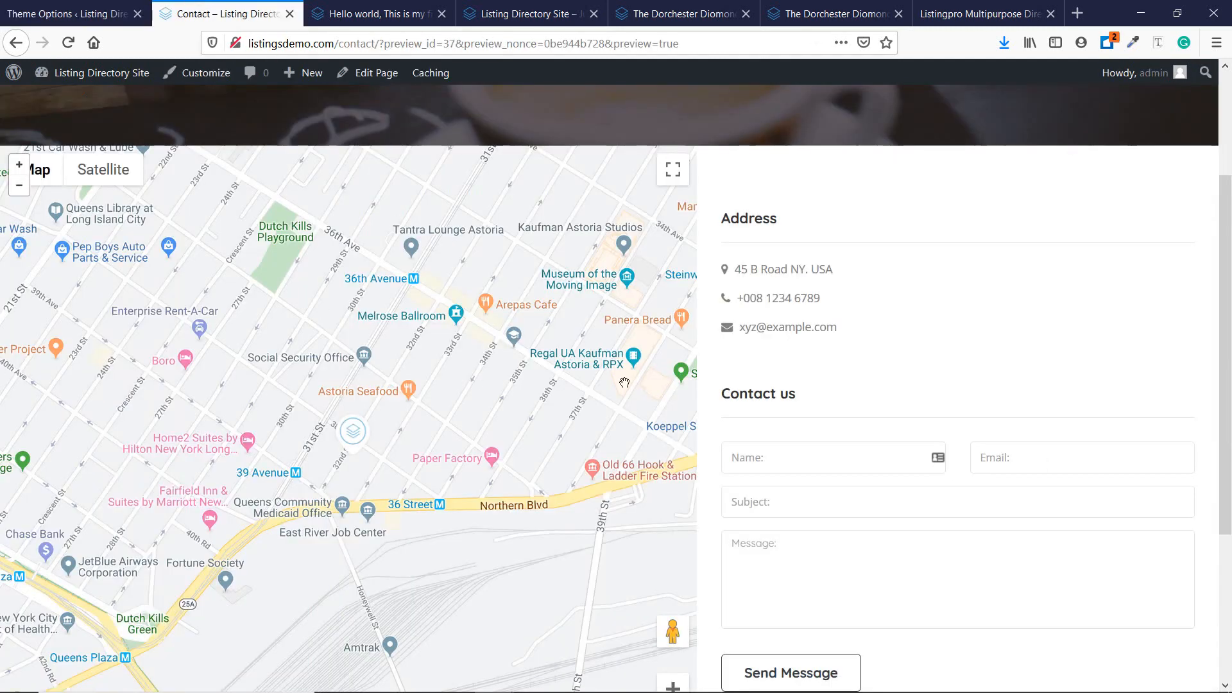
scroll(775, 340, "up", 3)
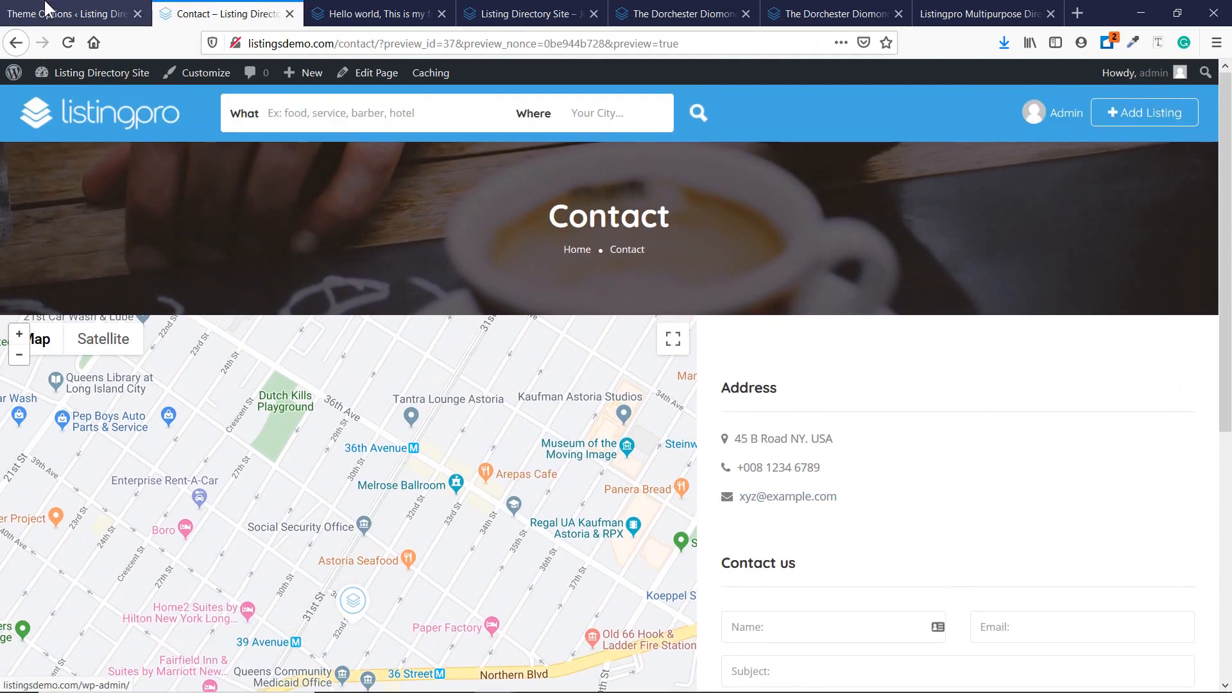
key("ctrl+shift+Tab")
scroll(514, 396, "up", 5)
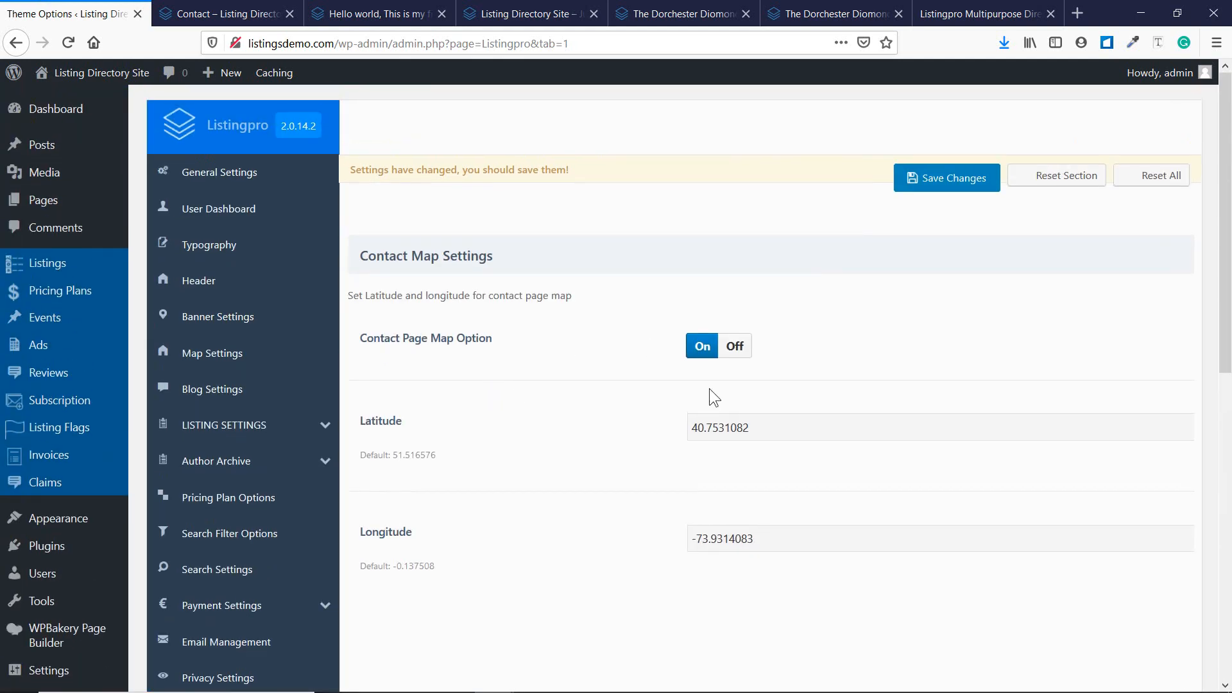
left_click(224, 13)
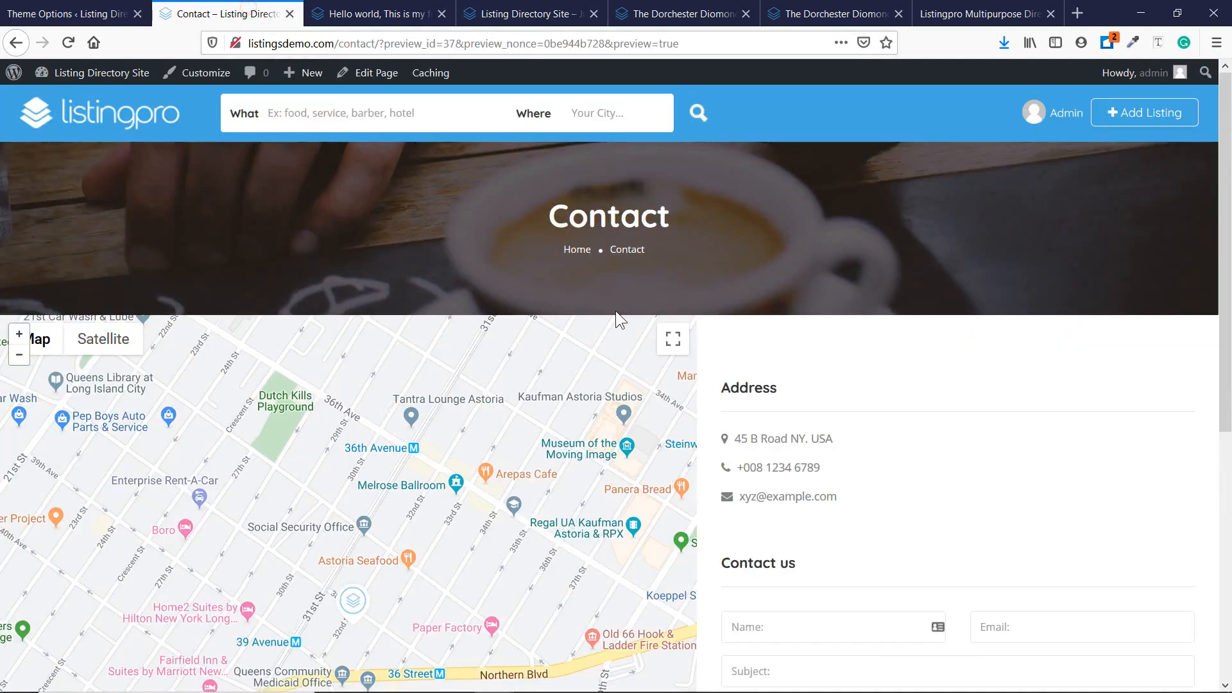
scroll(809, 276, "down", 1)
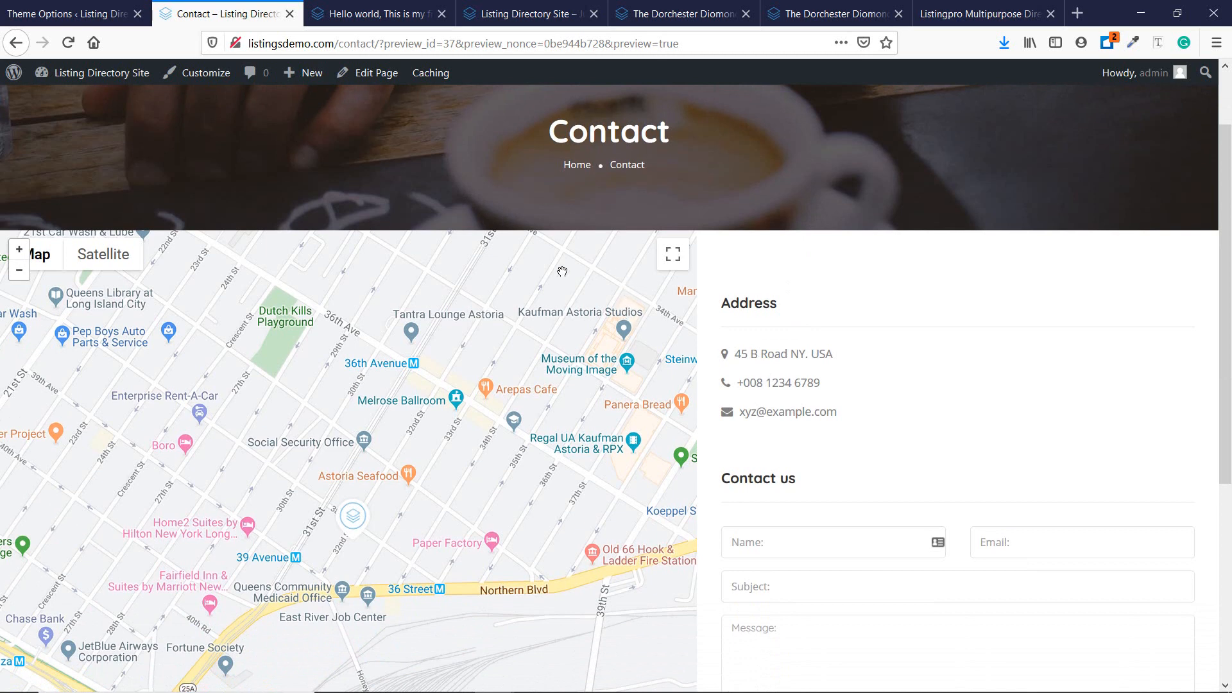
scroll(562, 272, "up", 1)
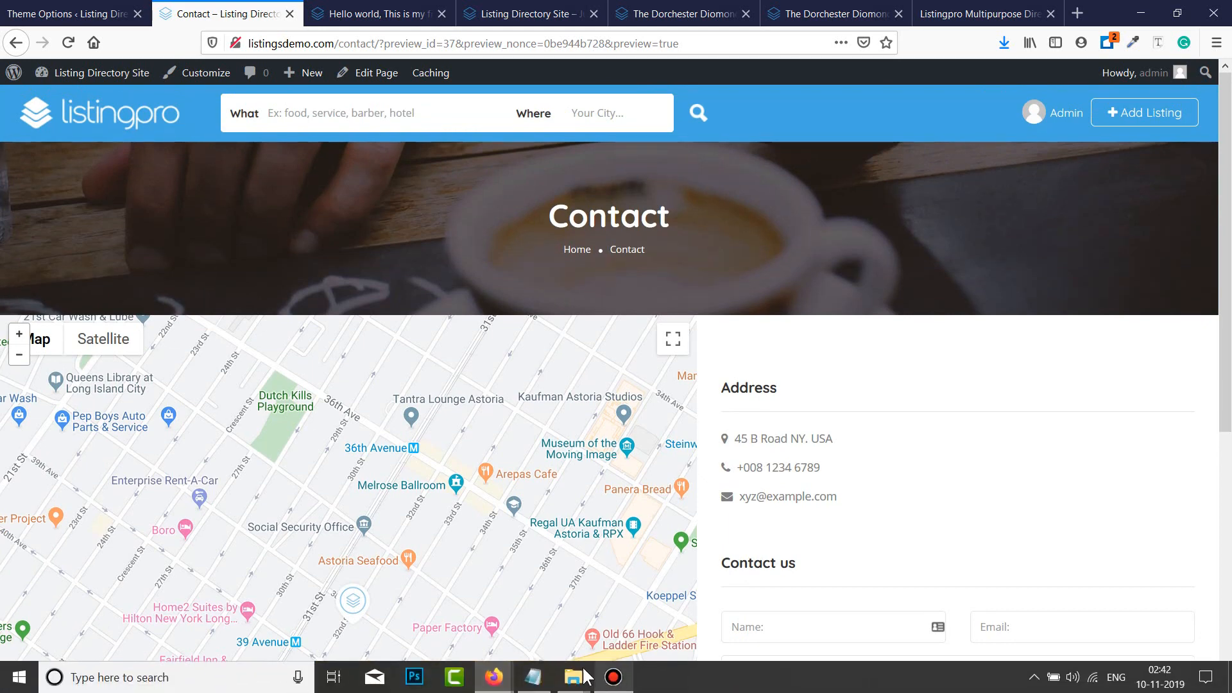
Append ' - Done' to line 17, Contact Page Setup, in the Notepad checklist, correcting the capitalisation.
left_click(543, 677)
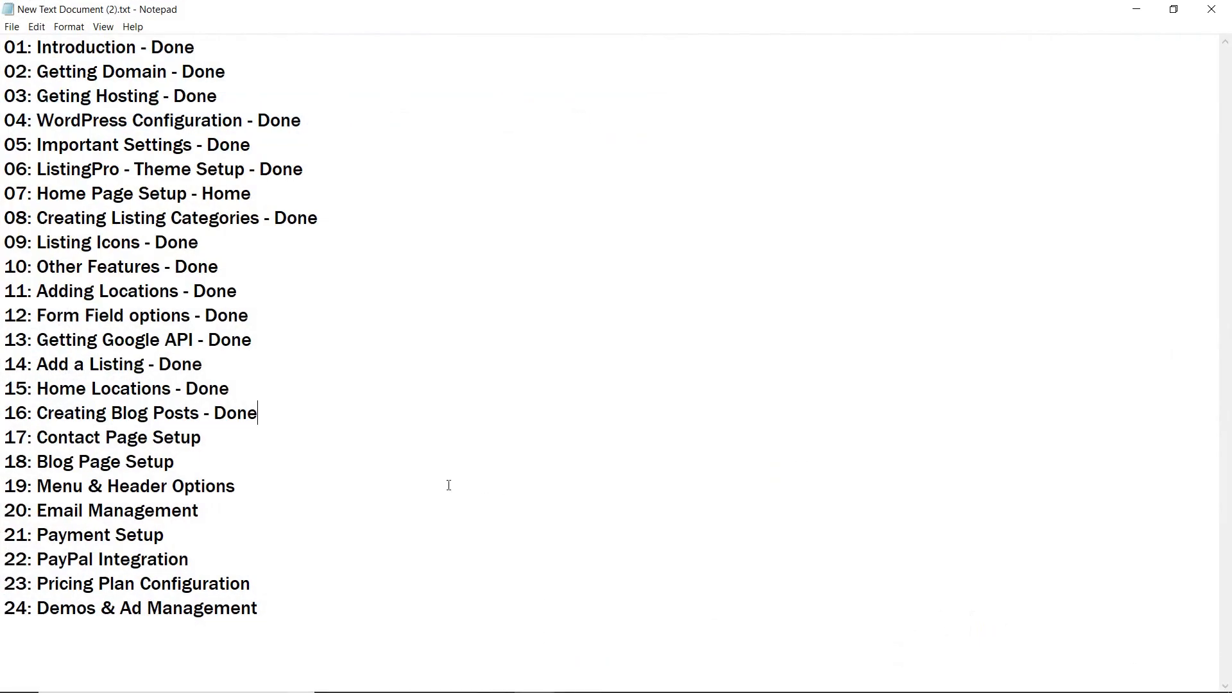
left_click(249, 442)
type("- DOne")
left_click_drag(228, 438, 236, 438)
type("o")
key("alt+Tab")
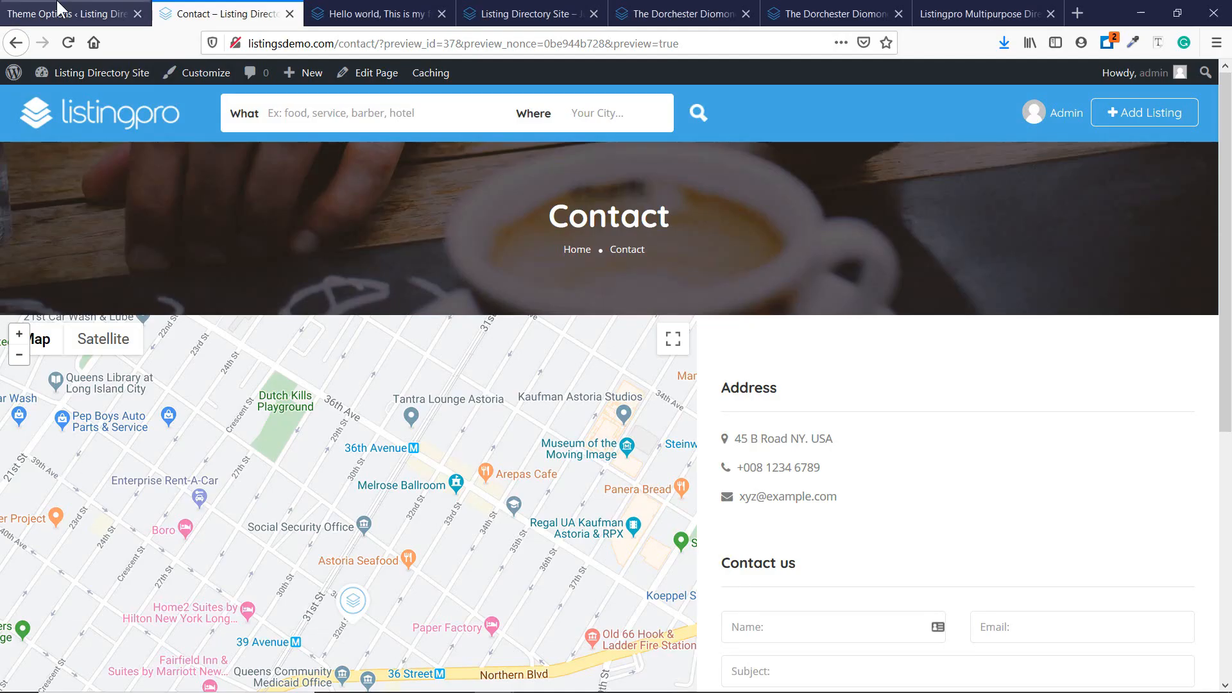
Go to Pages > All Pages without saving, and open Blog's live view in a new tab.
left_click(58, 13)
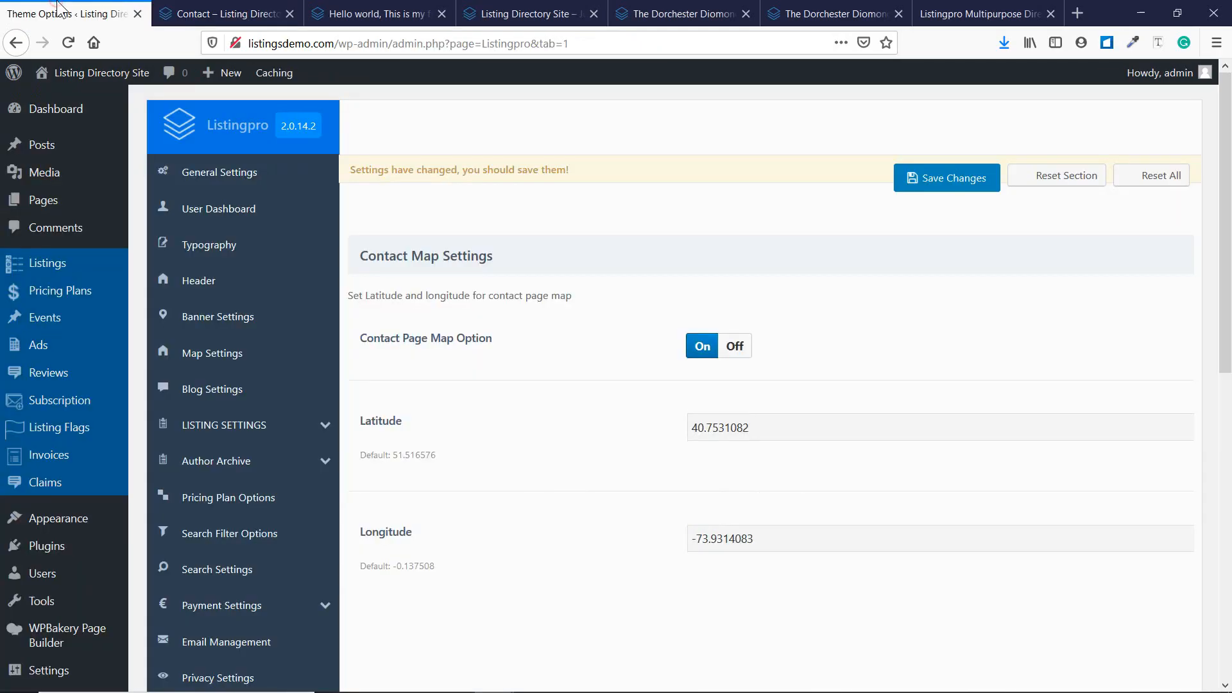
mouse_move(60, 195)
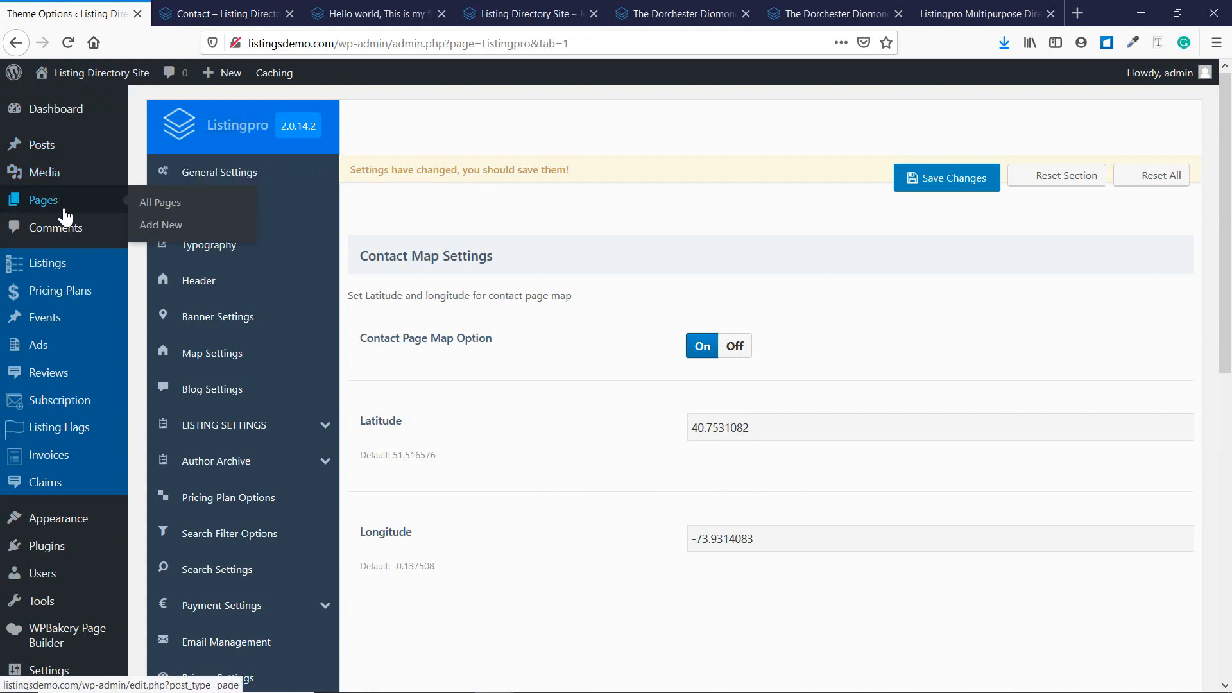
left_click(149, 204)
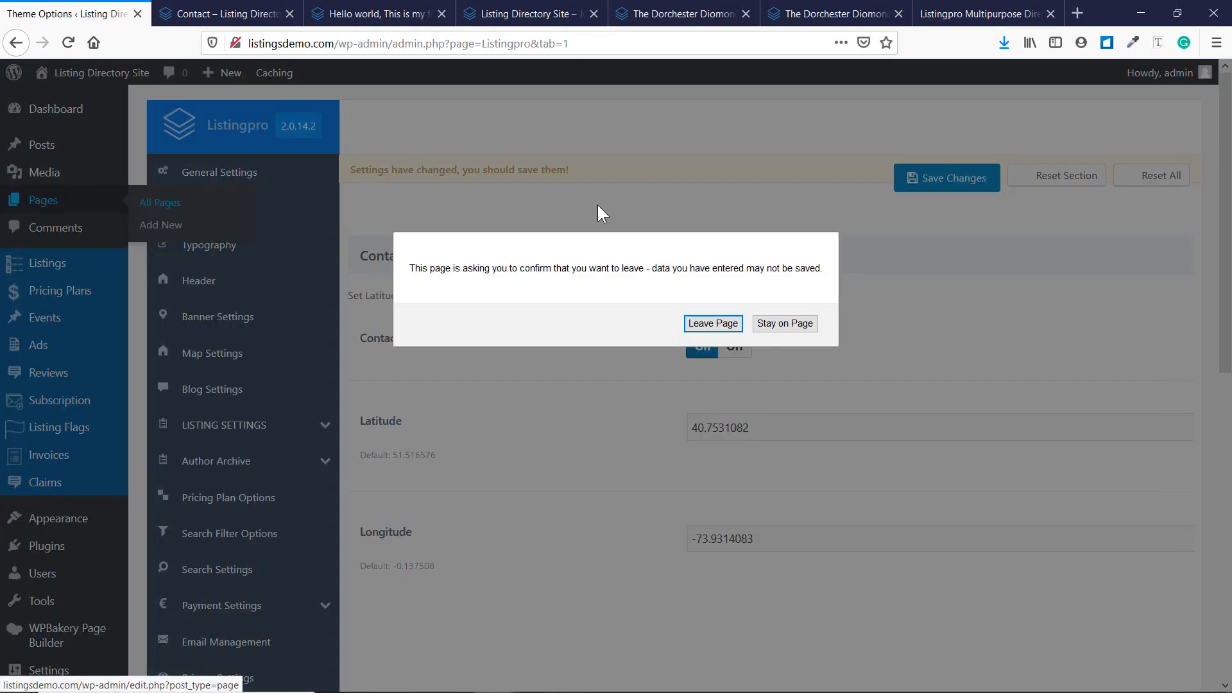
left_click(688, 319)
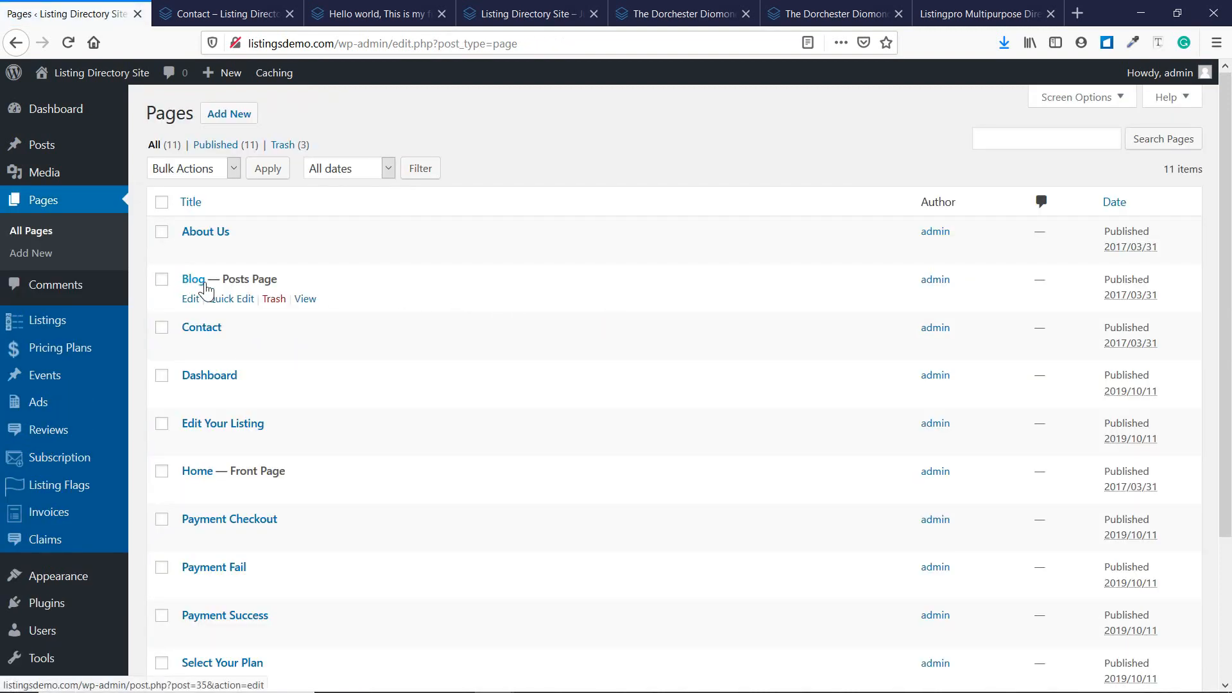
middle_click(304, 298)
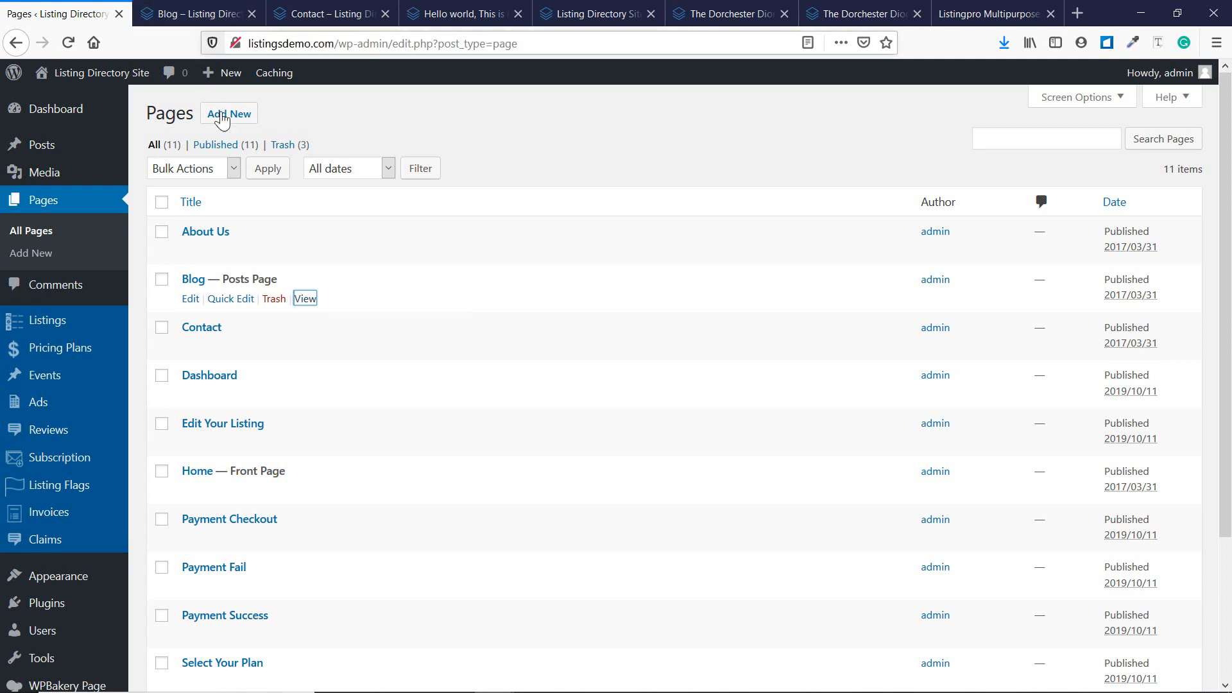
Scroll through the live Blog page, reviewing its five posts including the new Coffee post.
left_click(198, 13)
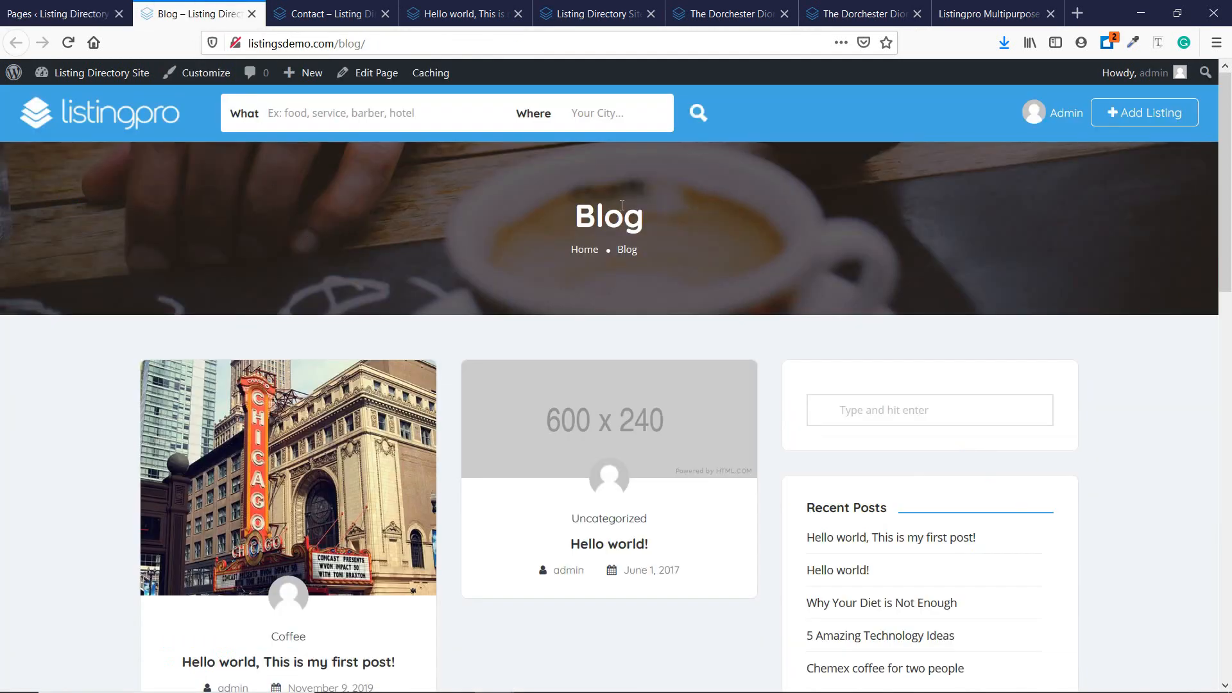
scroll(498, 295, "down", 3)
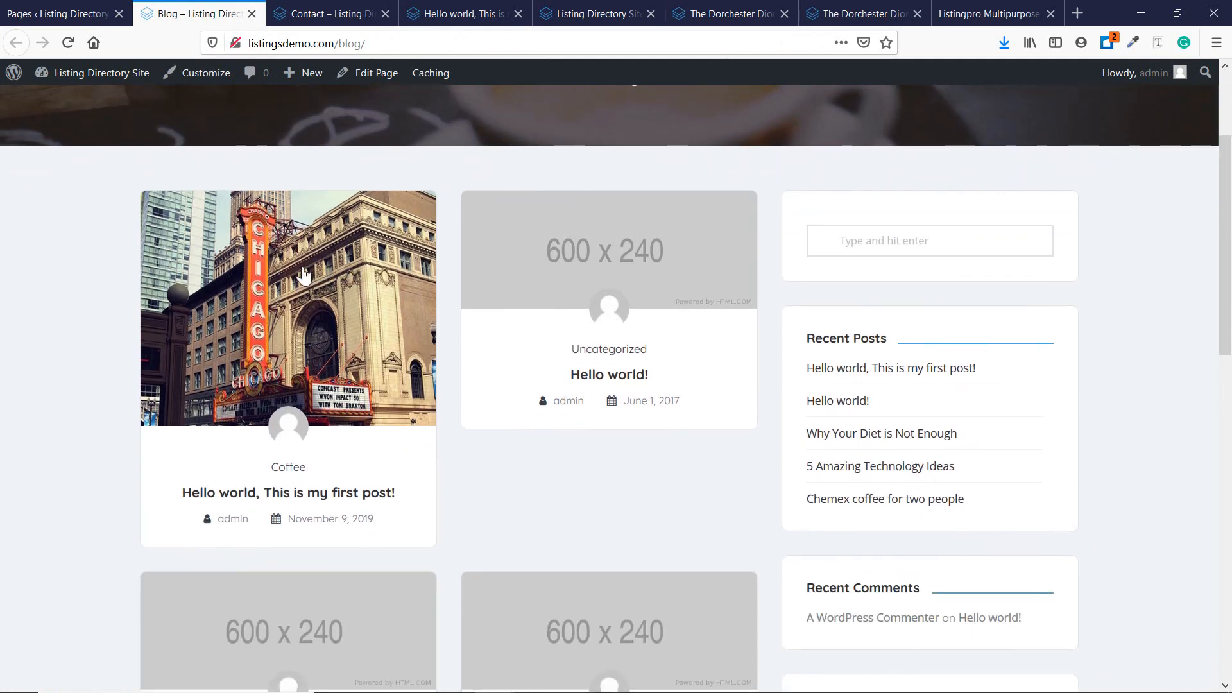
scroll(498, 462, "down", 10)
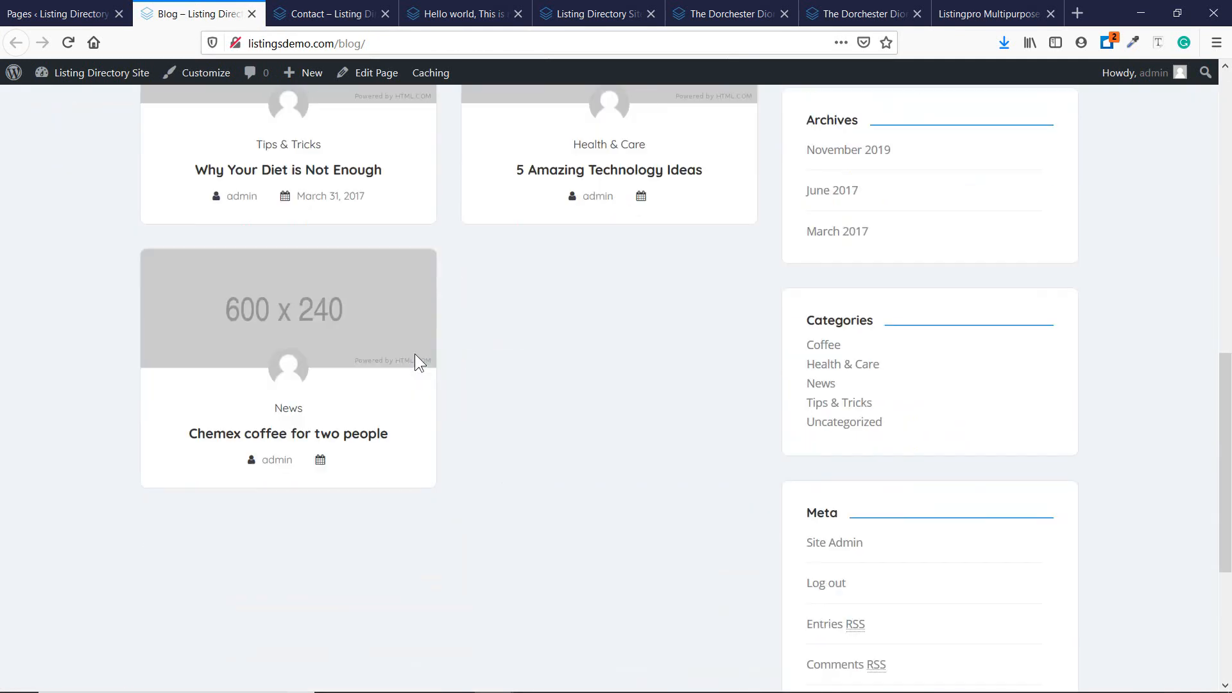
scroll(385, 392, "down", 2)
scroll(372, 406, "up", 7)
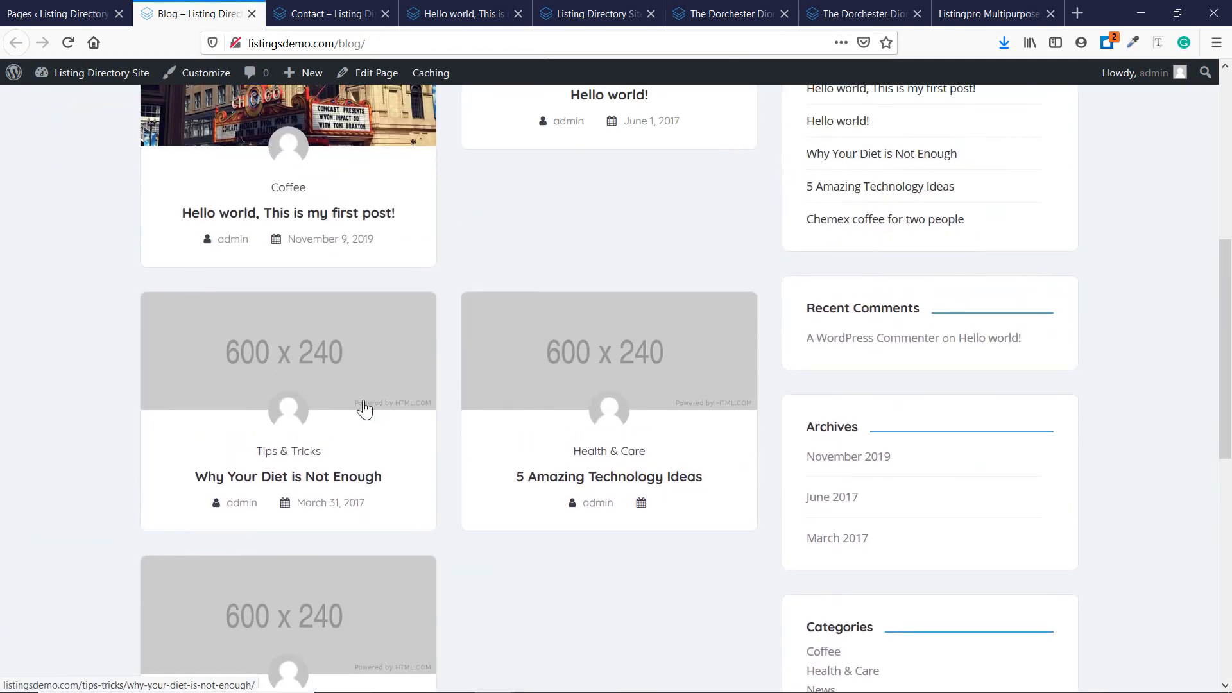
scroll(385, 482, "down", 3)
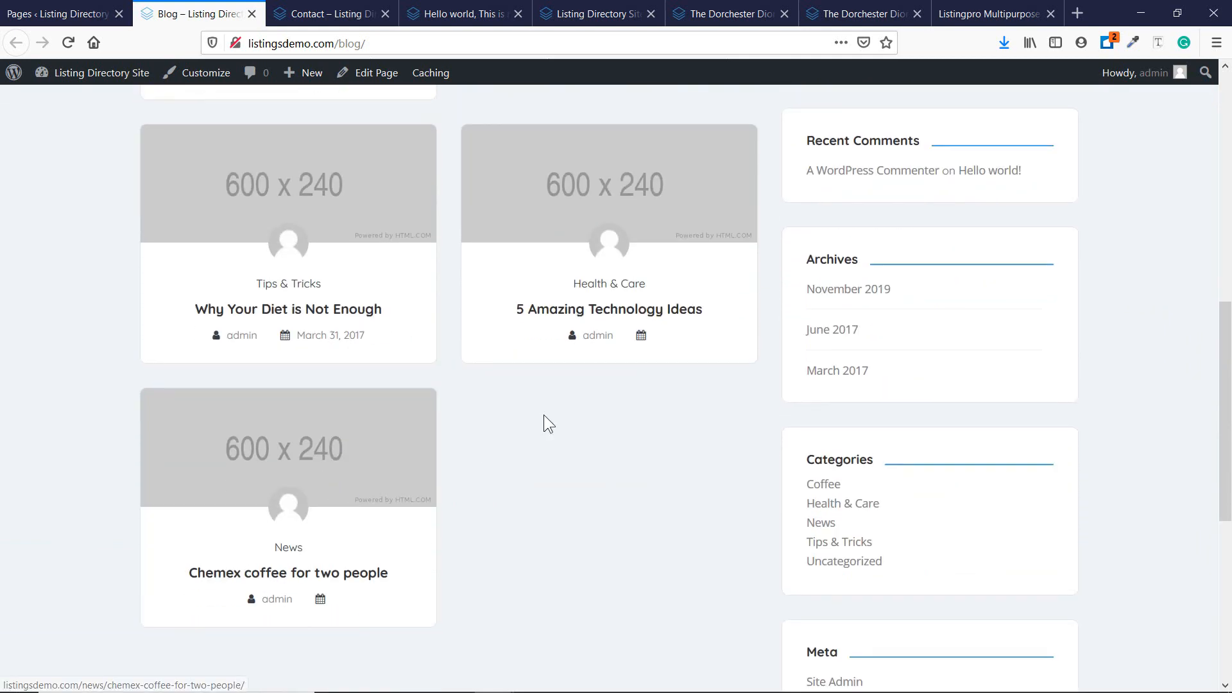
scroll(544, 415, "up", 8)
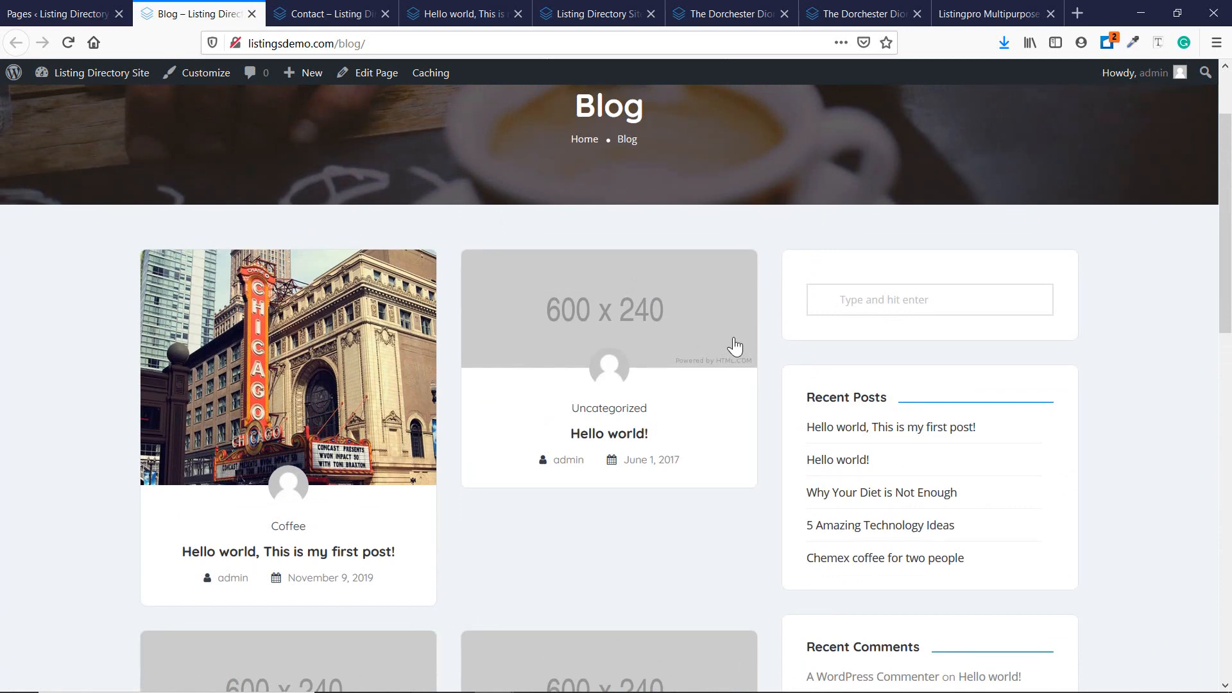
scroll(884, 276, "down", 3)
scroll(884, 269, "down", 4)
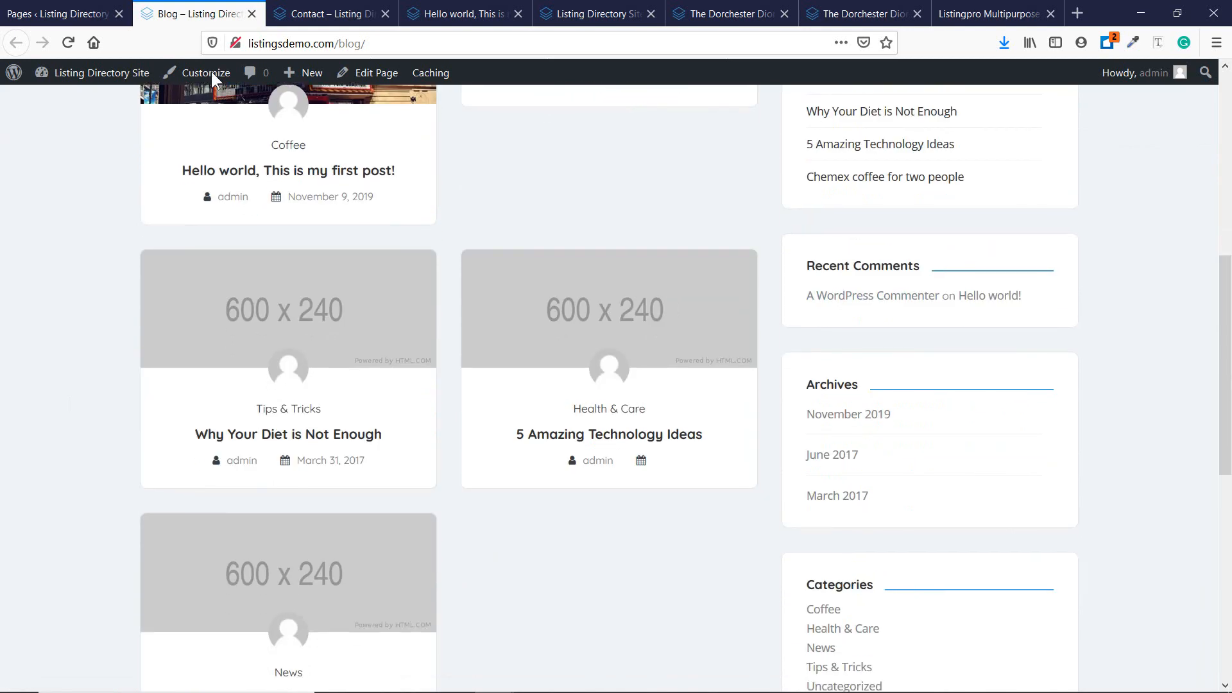
scroll(559, 294, "up", 7)
Open the Blog page, which displays the latest posts, in the page editor from All Pages.
left_click(61, 14)
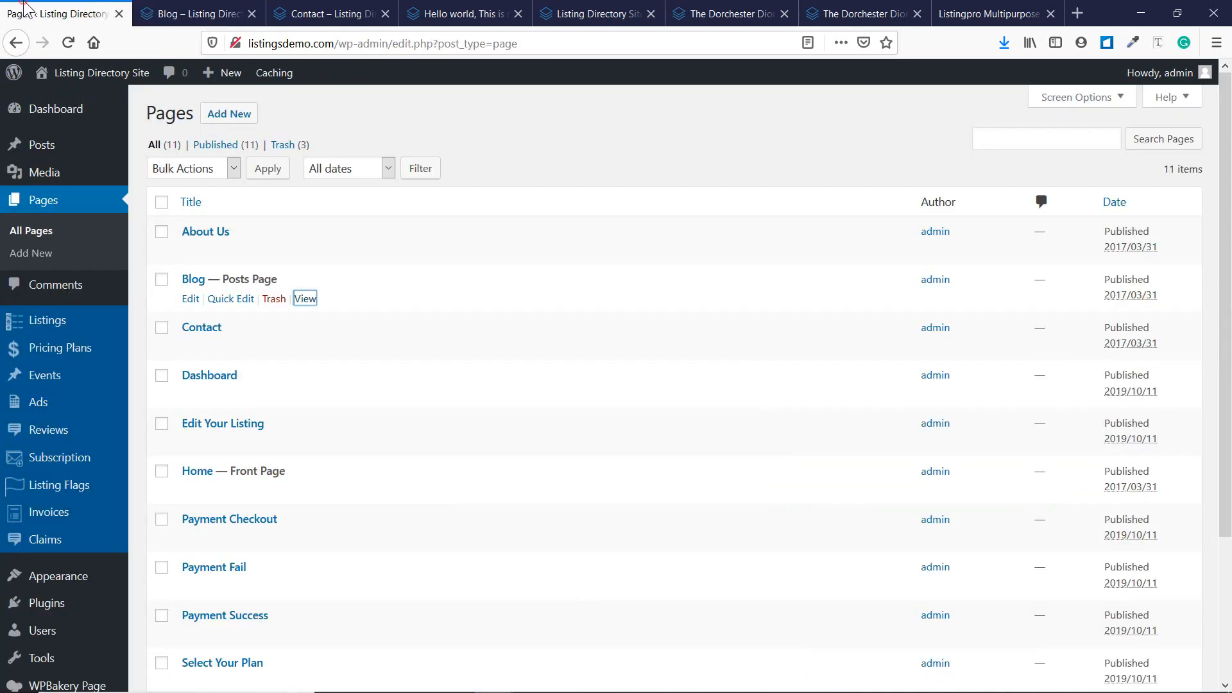
left_click(191, 299)
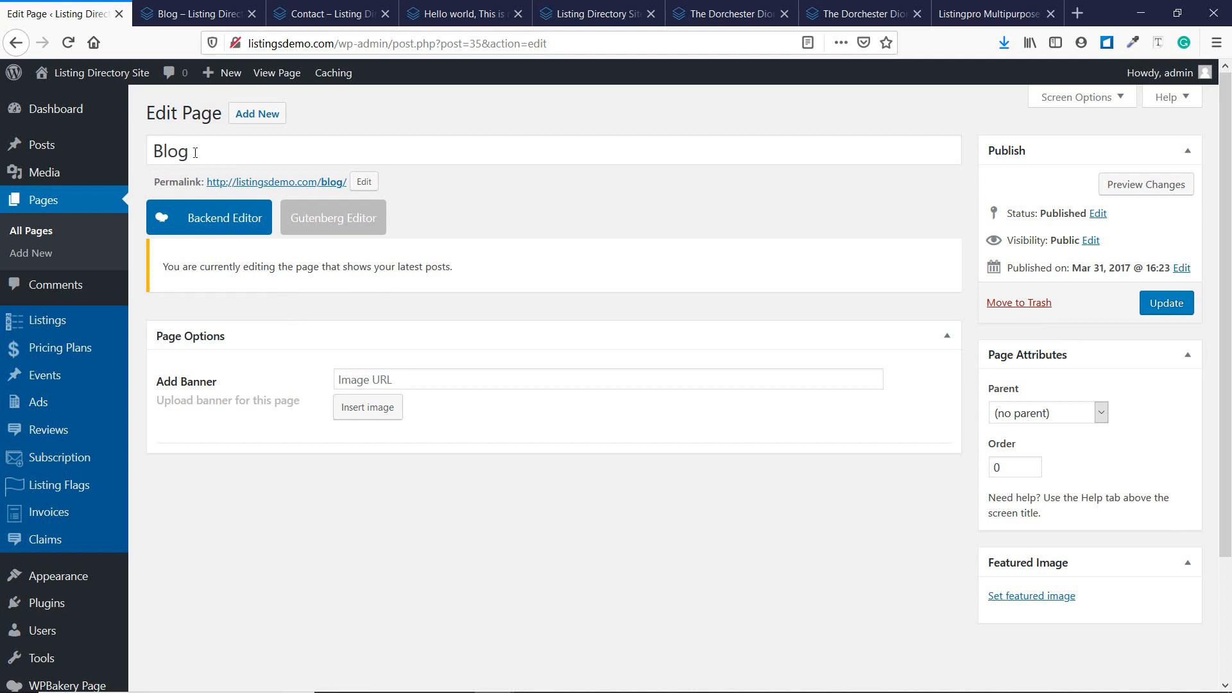
scroll(96, 385, "down", 2)
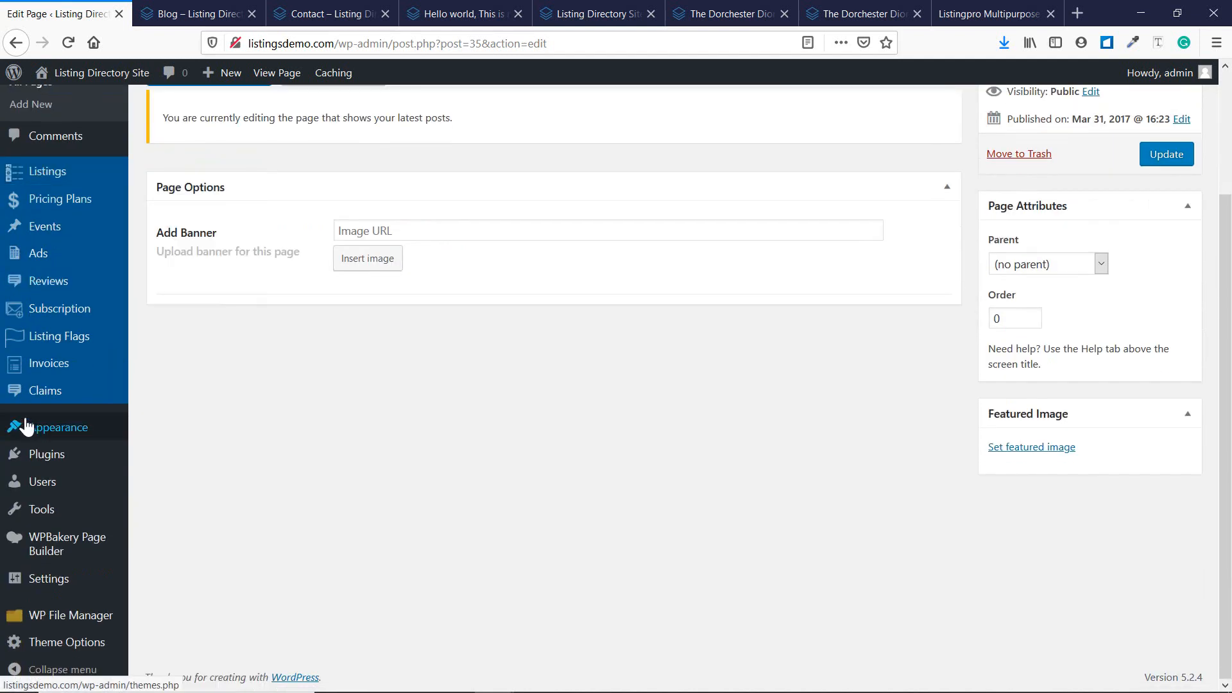
mouse_move(38, 428)
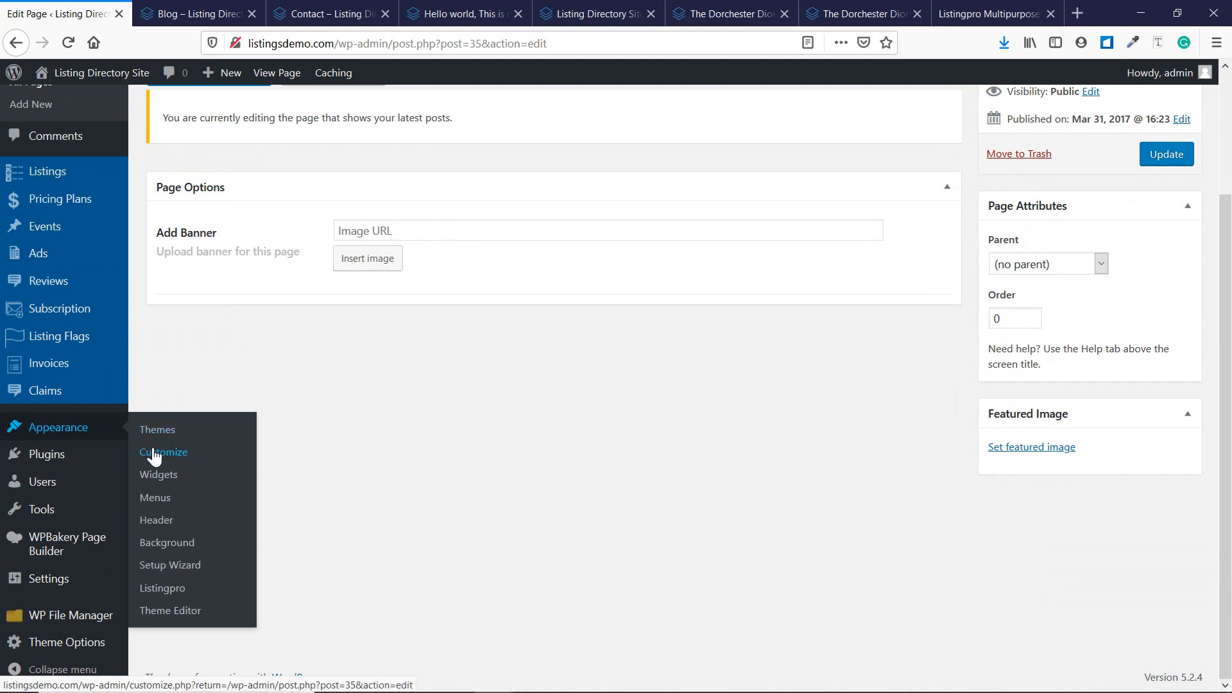
Check the Customizer's Homepage Settings: static Home front page, Blog kept as the posts page.
left_click(154, 453)
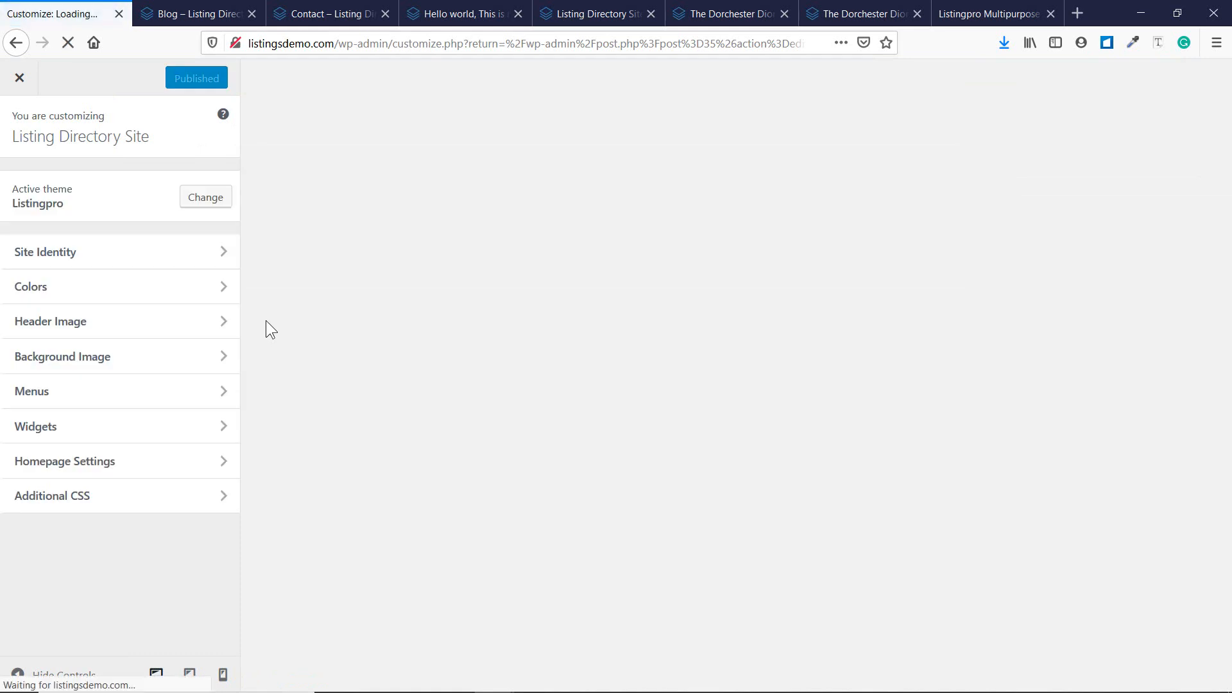
left_click(156, 468)
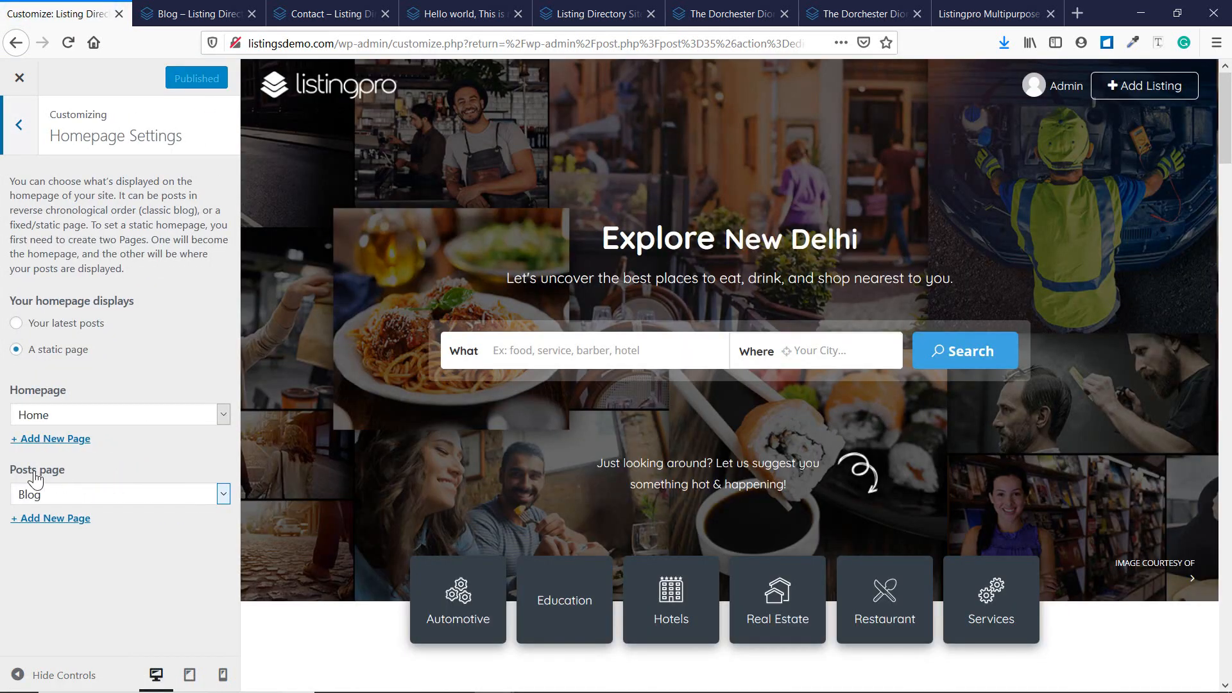
left_click(54, 497)
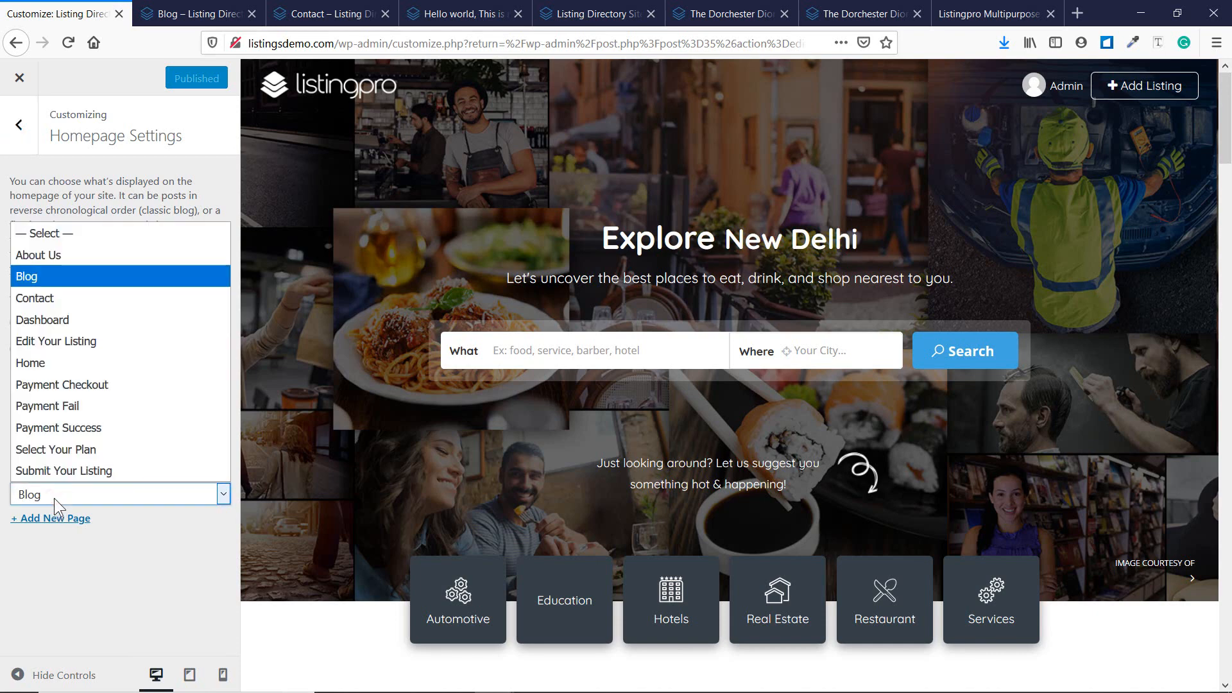
left_click(54, 498)
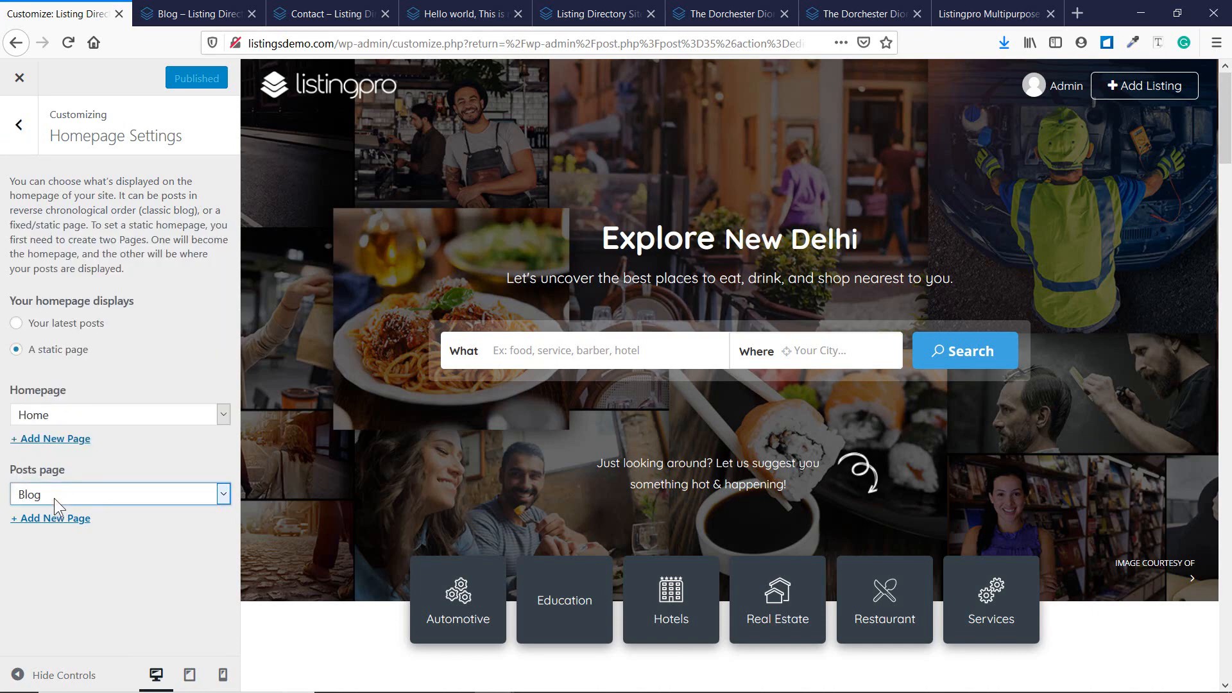
Preview the live Blog tab, then close the Customizer back to the Blog page editor.
left_click(192, 13)
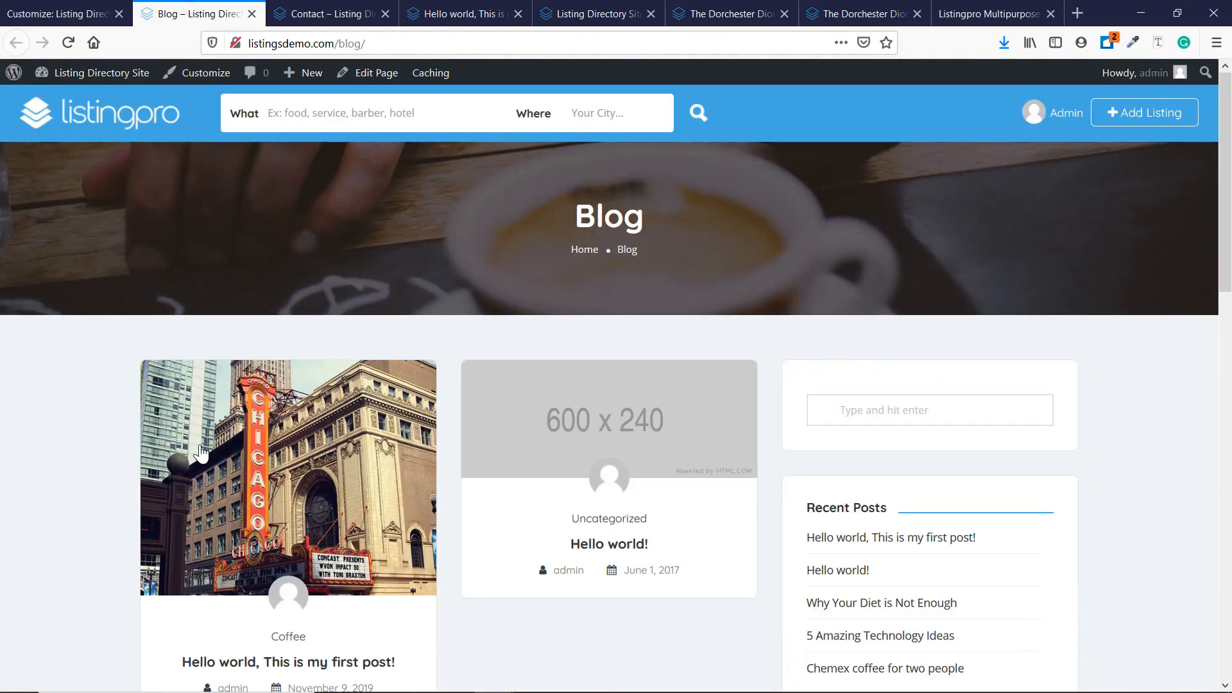
scroll(467, 330, "down", 8)
scroll(630, 356, "up", 8)
left_click(61, 13)
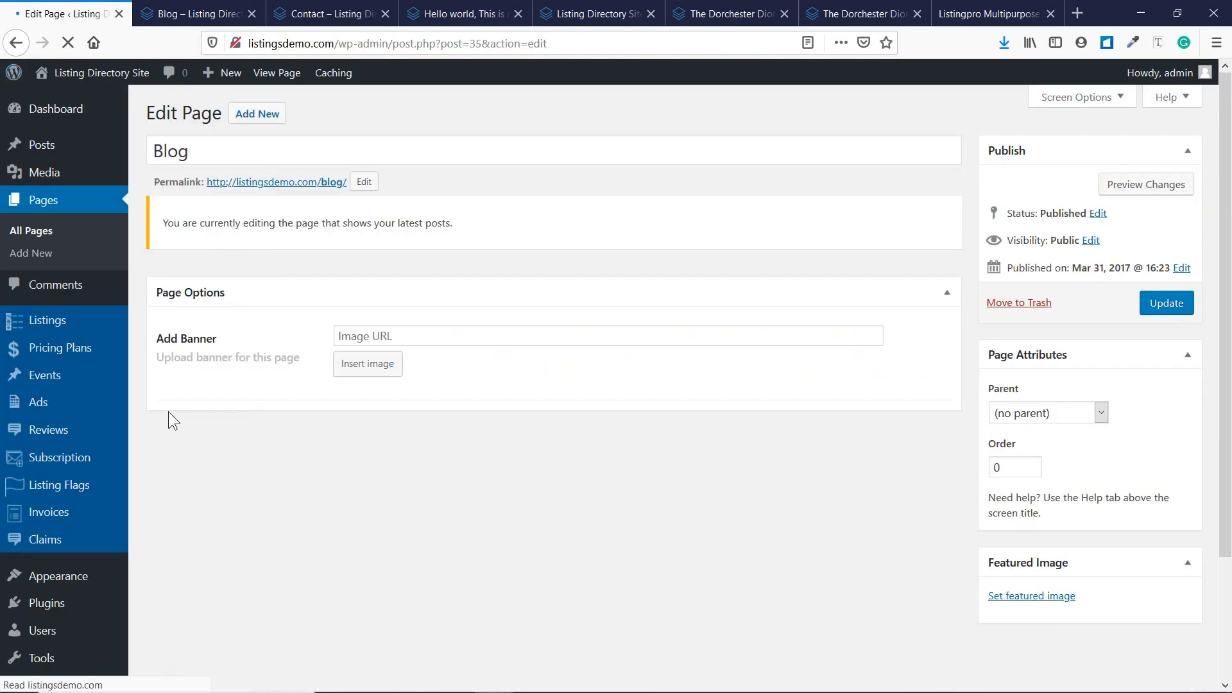
scroll(105, 385, "down", 3)
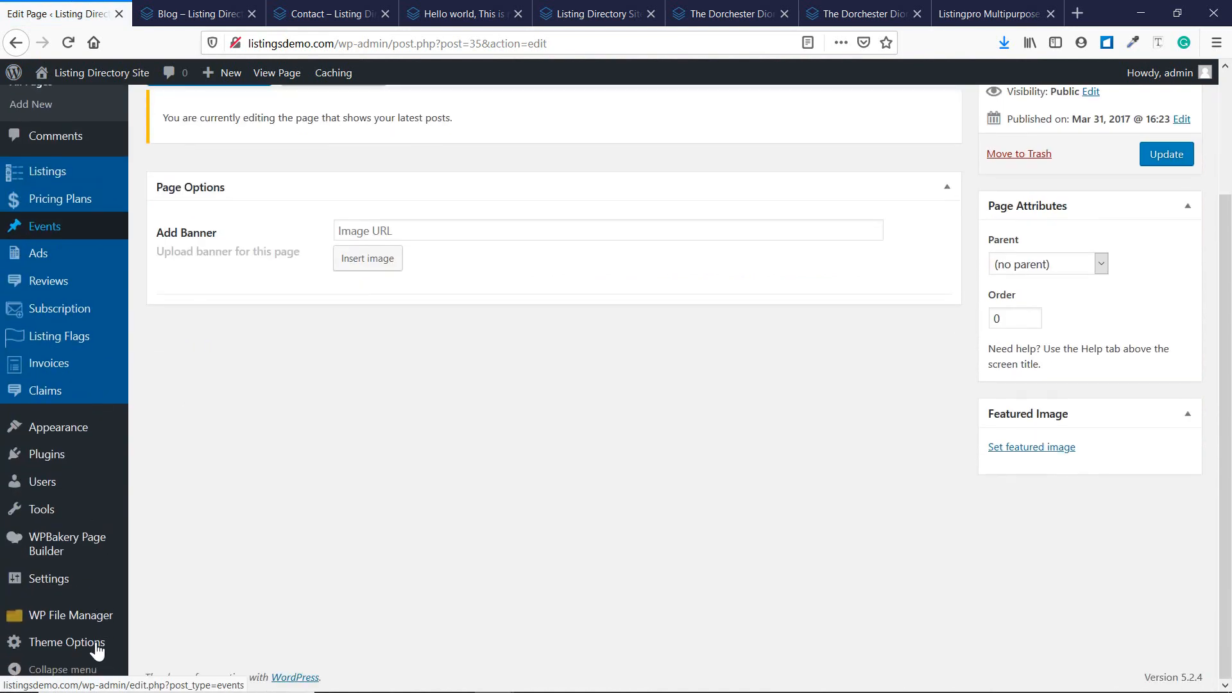
mouse_move(93, 649)
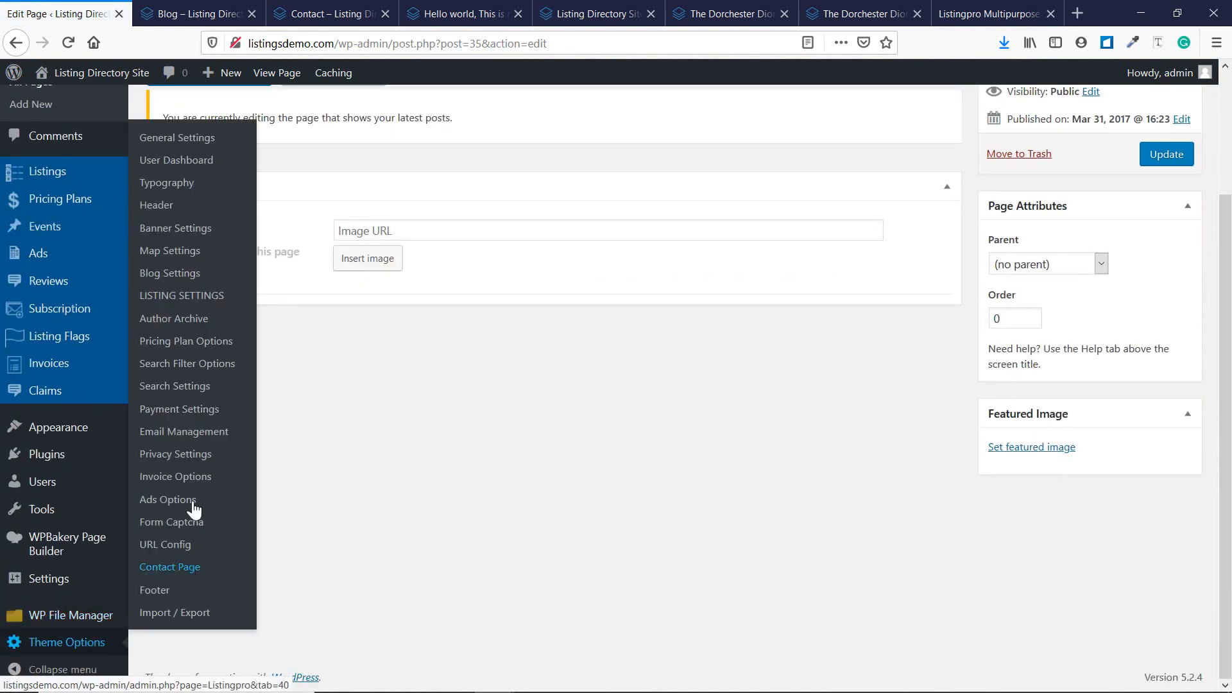
Set ListingPro's Blog View to List View in Blog Settings and save the changes.
left_click(152, 274)
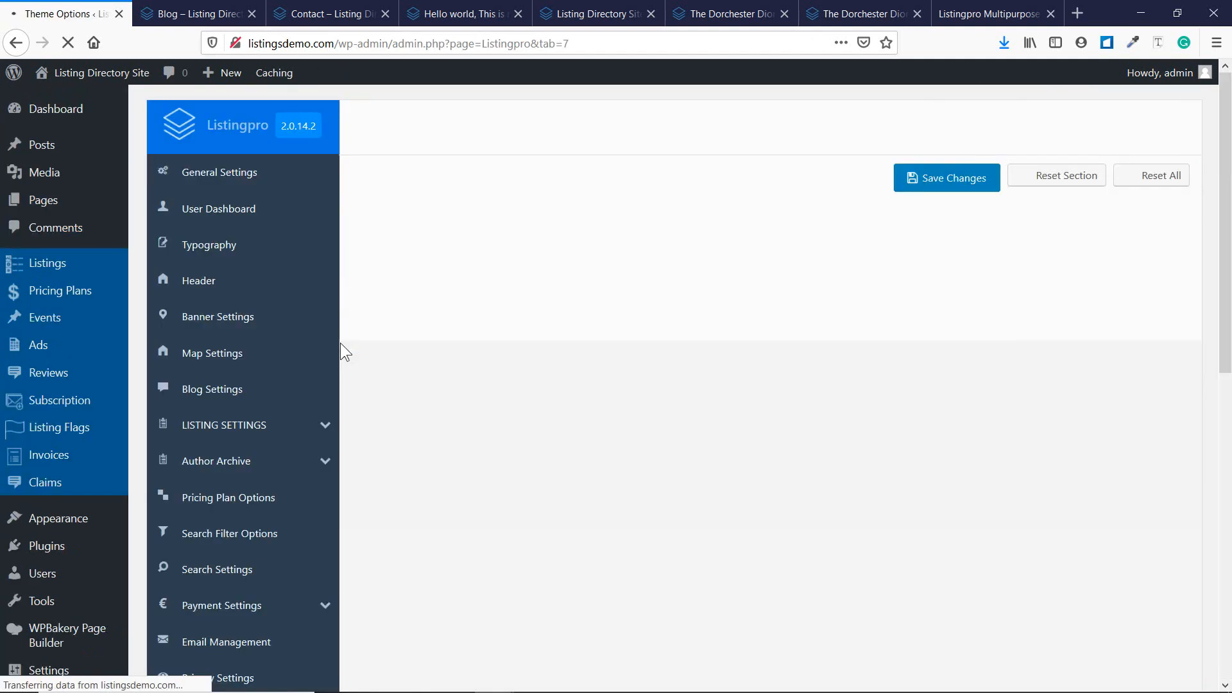
scroll(281, 323, "down", 3)
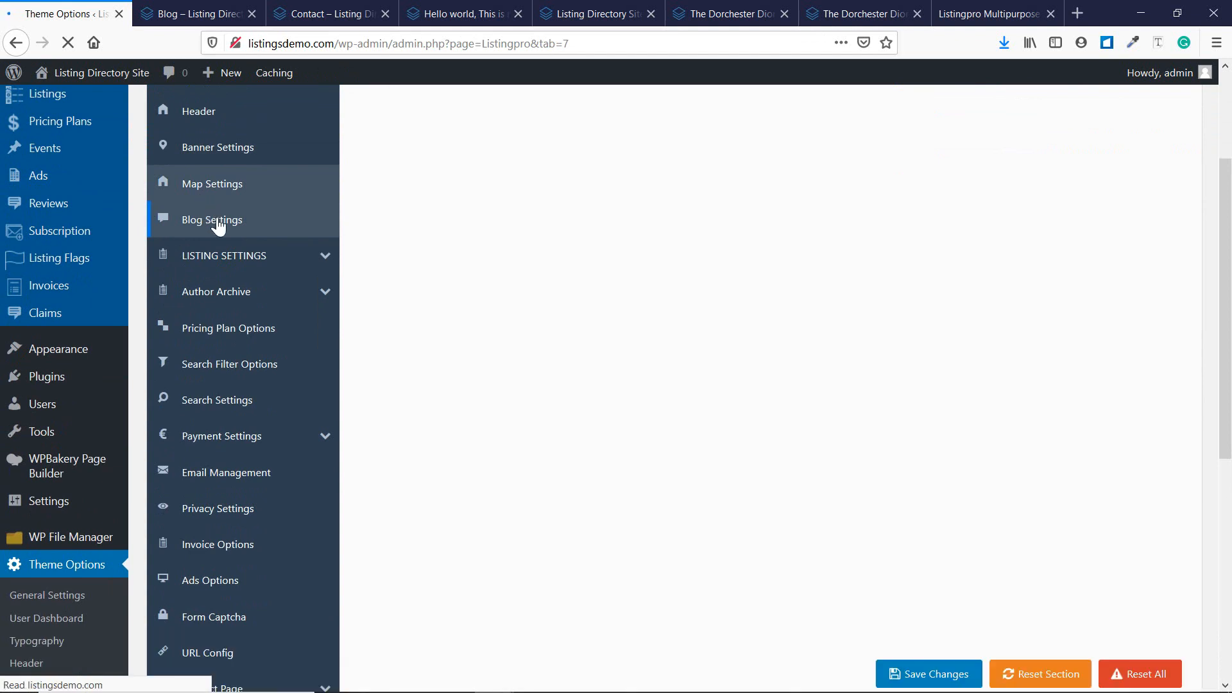
scroll(226, 229, "up", 3)
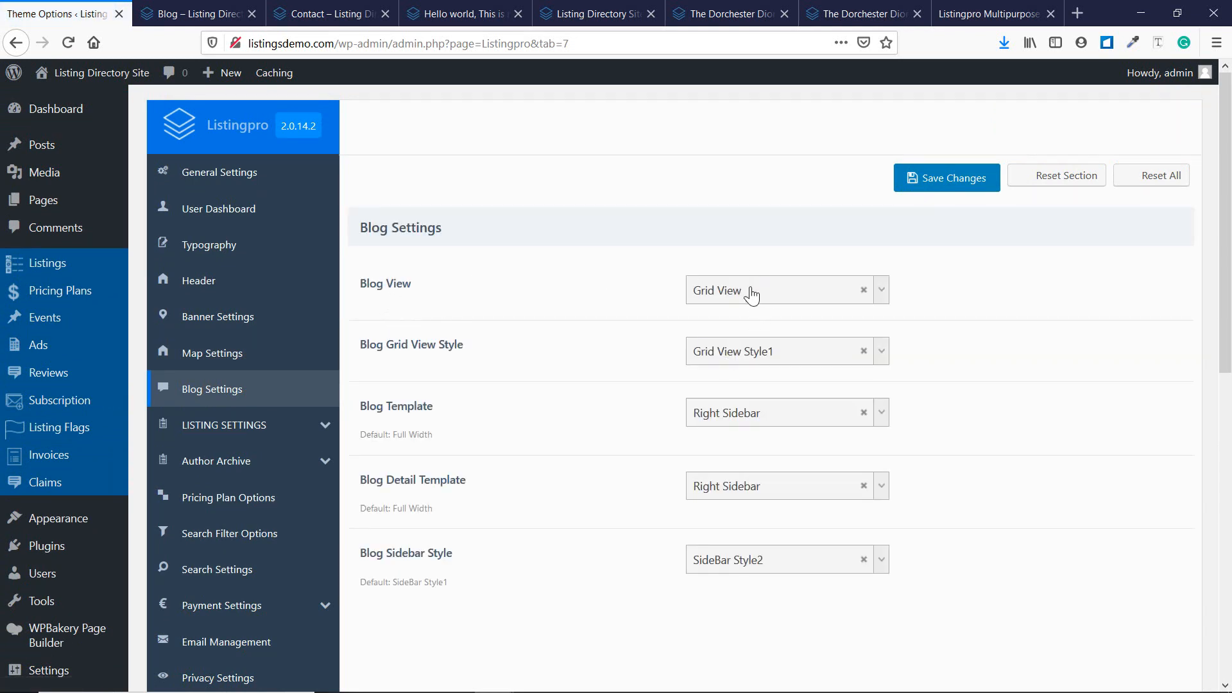
left_click(750, 290)
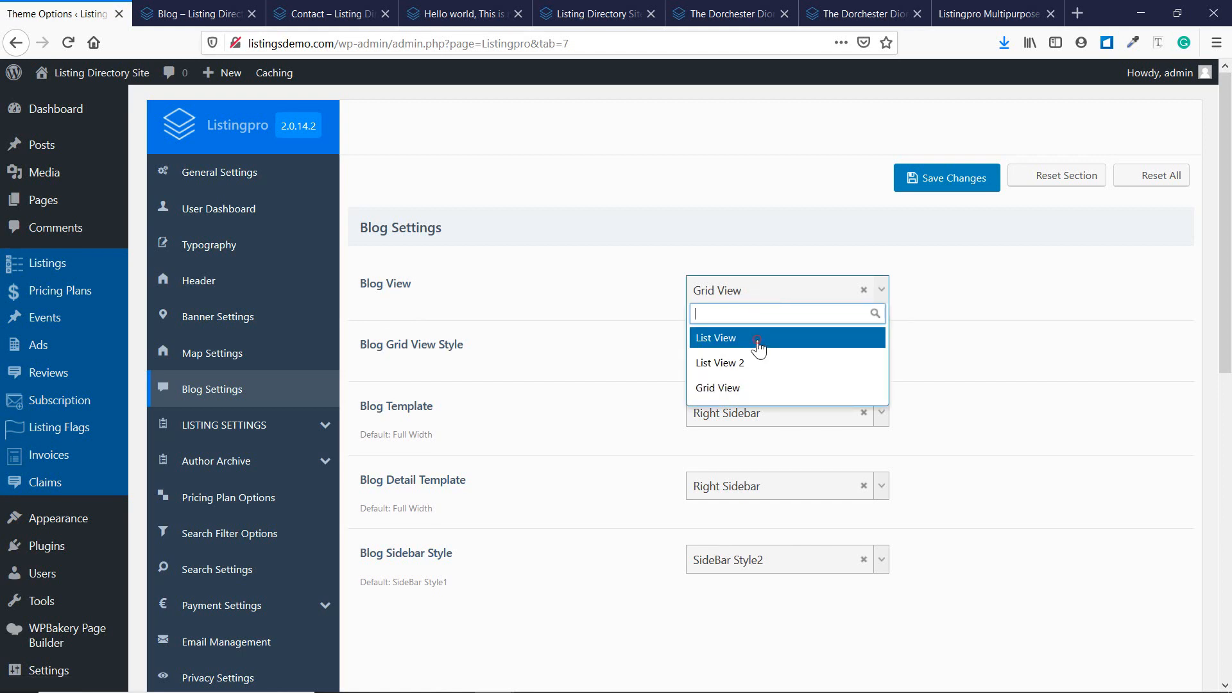
left_click(758, 338)
left_click(924, 186)
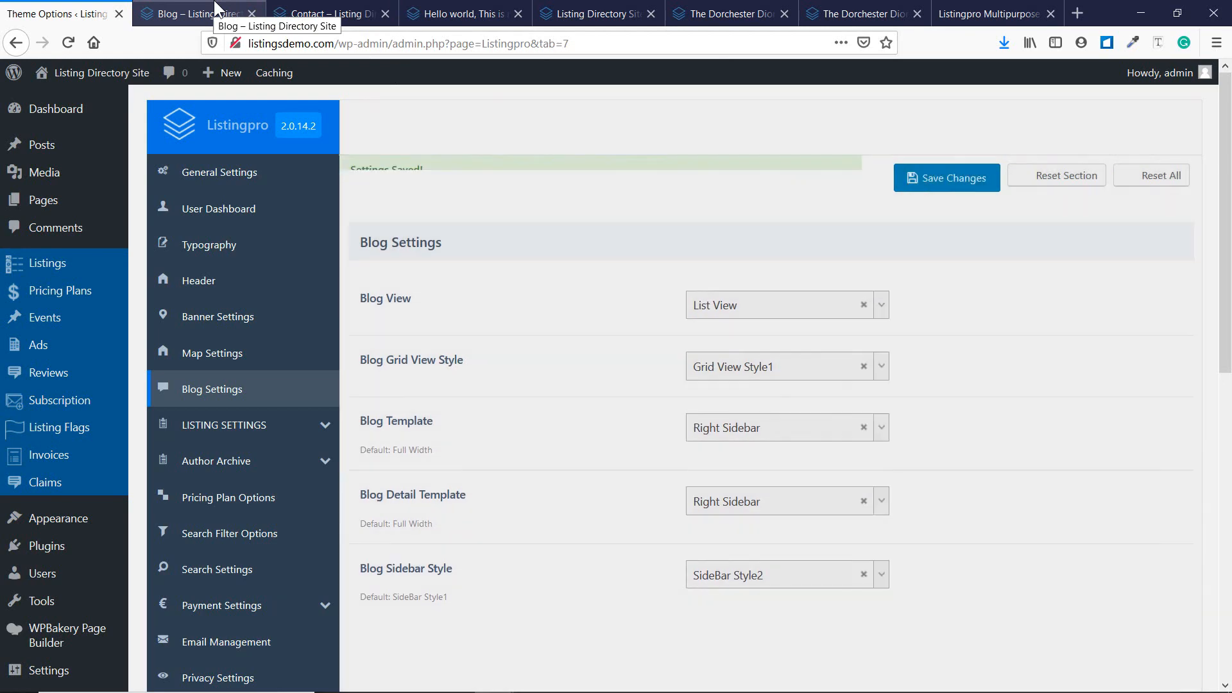
Reload the live Blog tab to confirm posts now appear in rows.
left_click(216, 9)
key("F5")
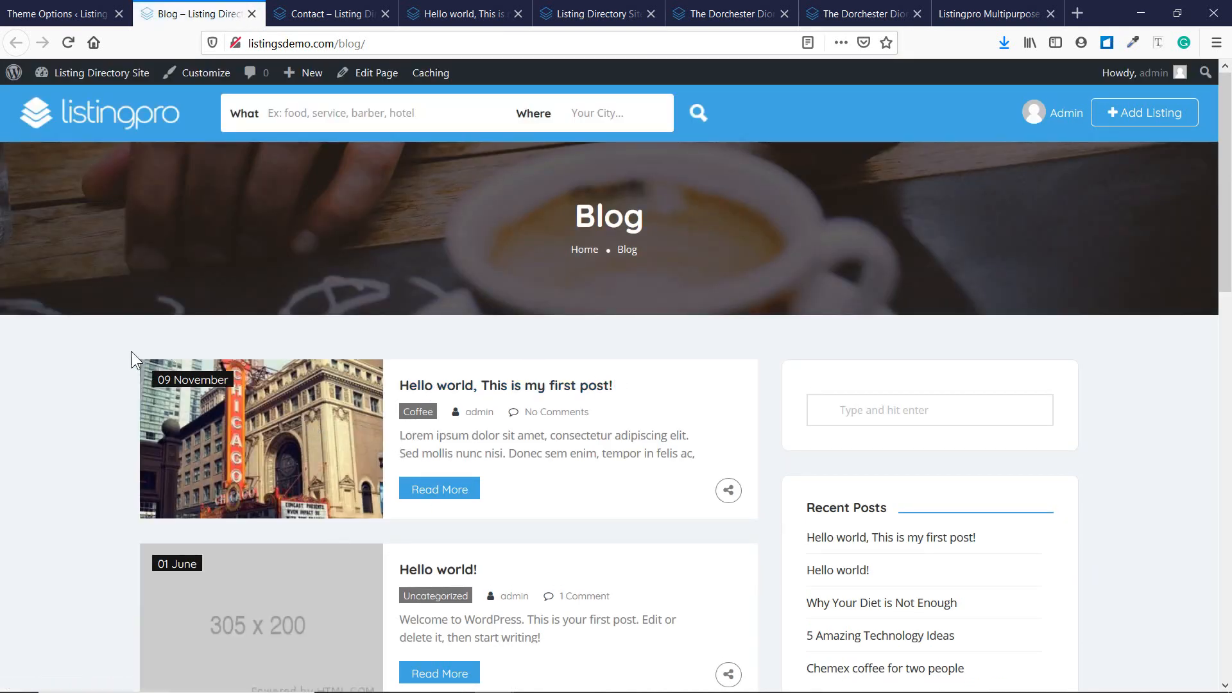
left_click(37, 8)
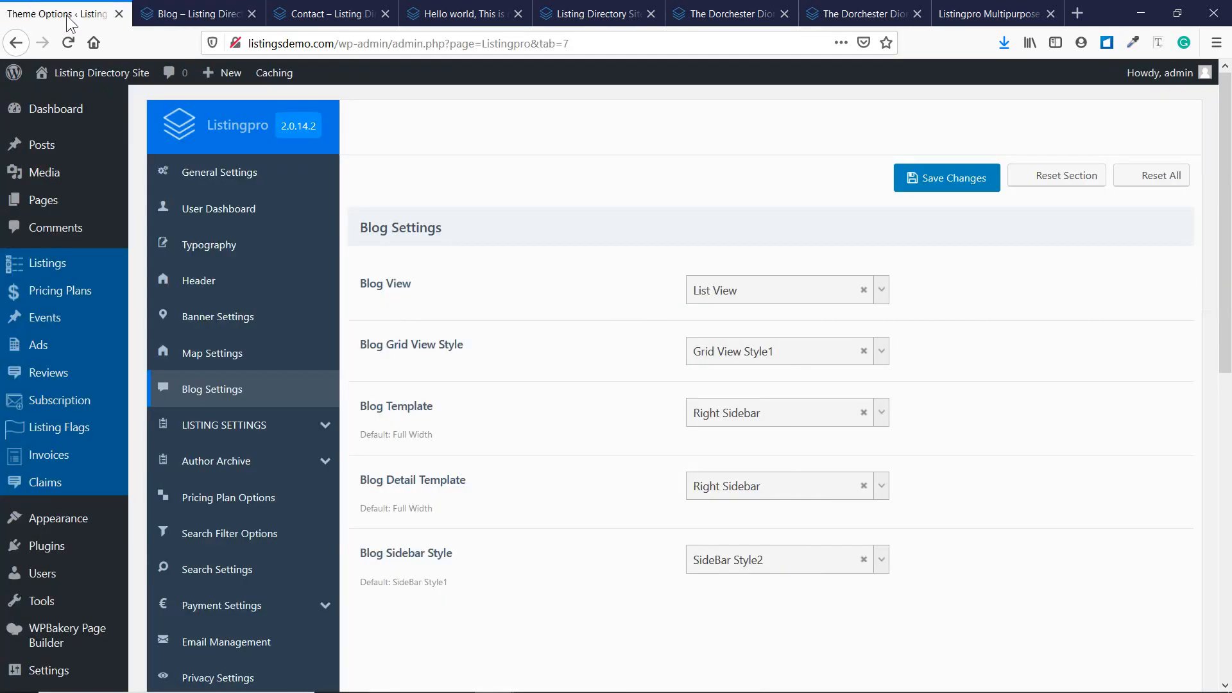
Set the Blog View back to Grid View and check the live blog page.
left_click(750, 354)
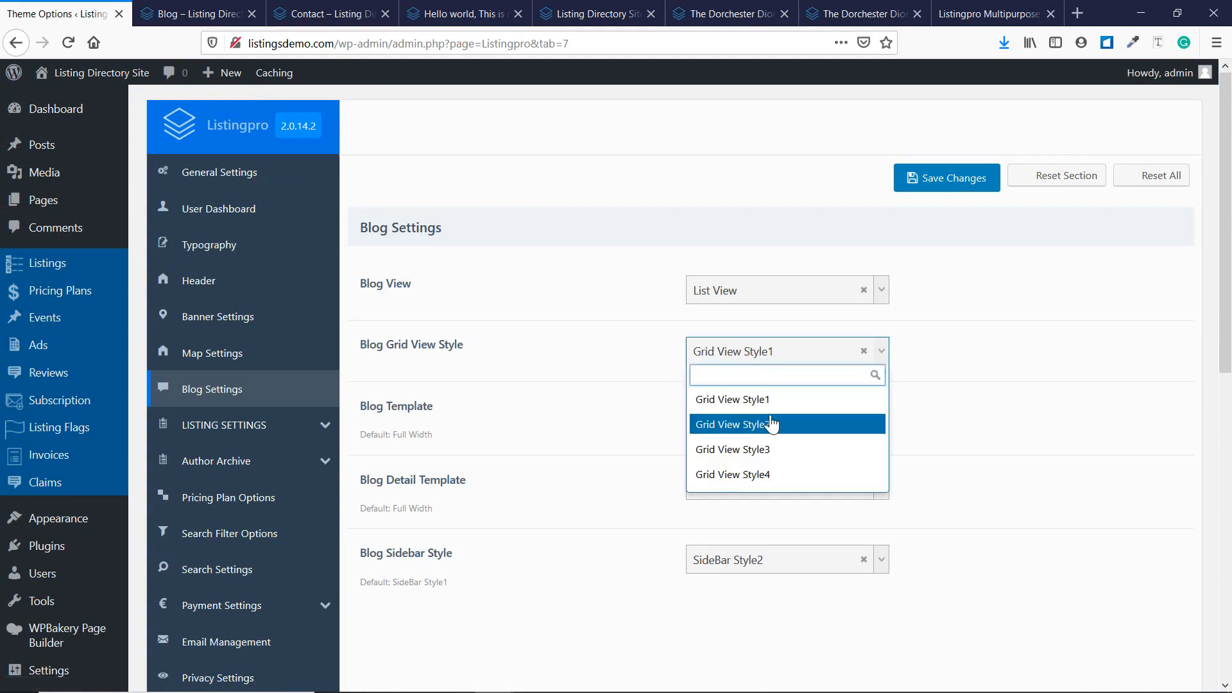
left_click(677, 363)
left_click(739, 287)
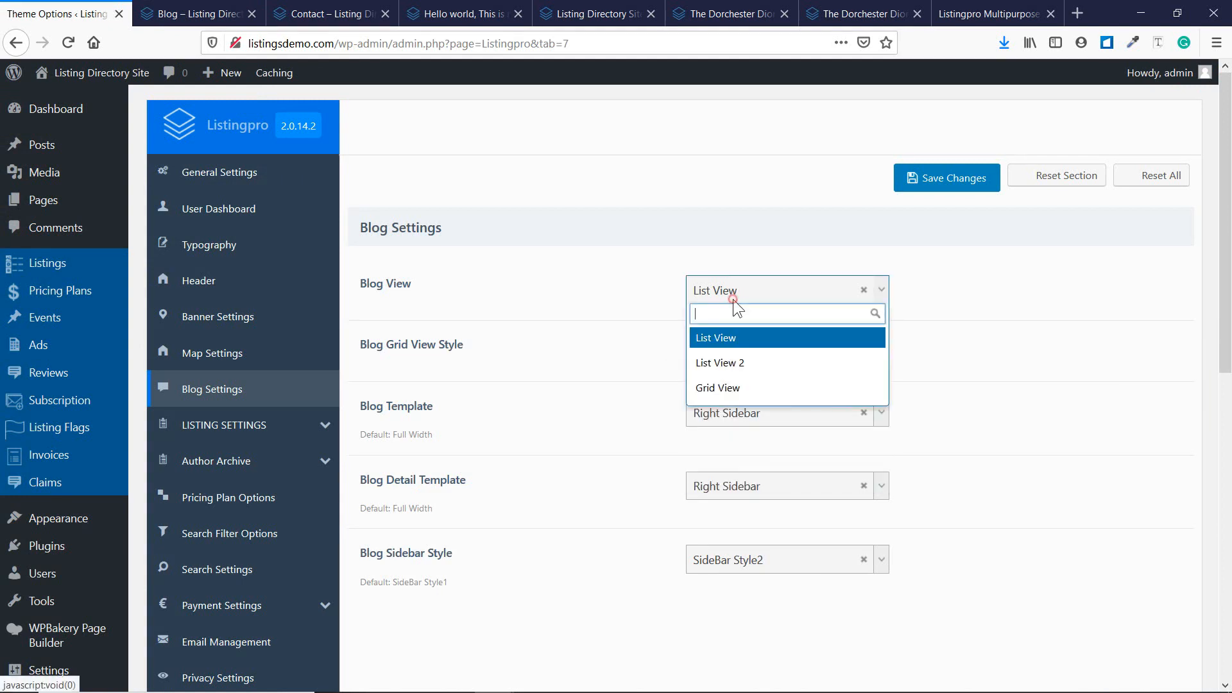
left_click(746, 387)
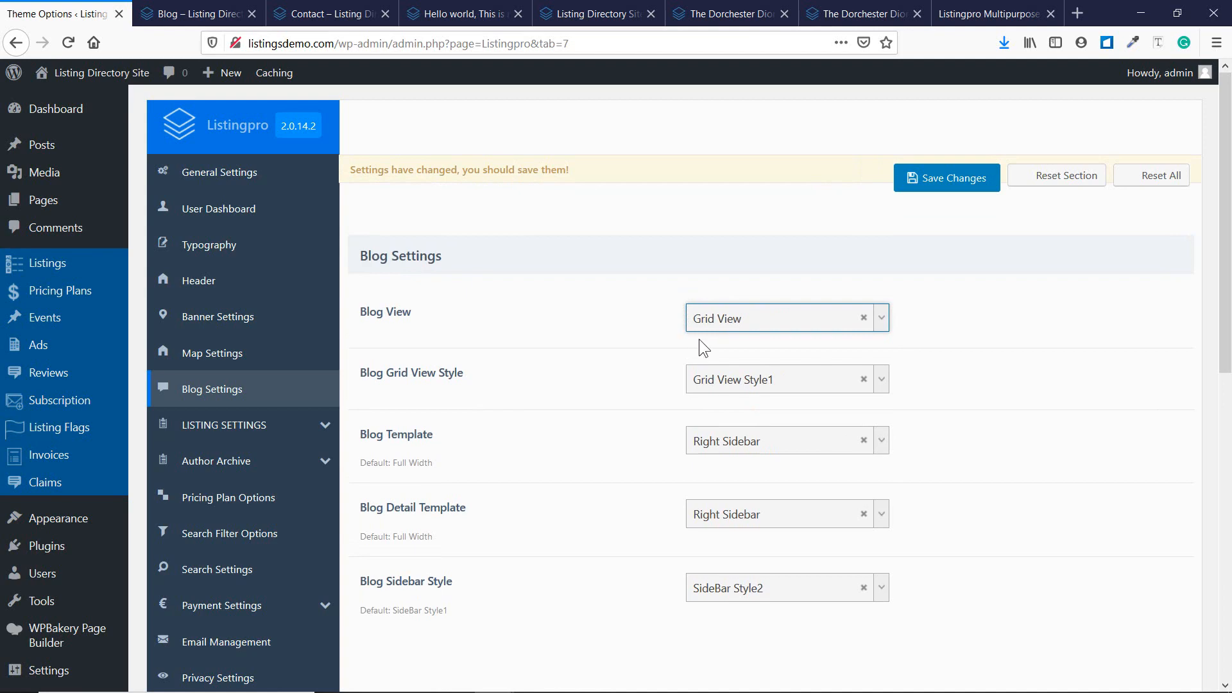
scroll(563, 401, "down", 2)
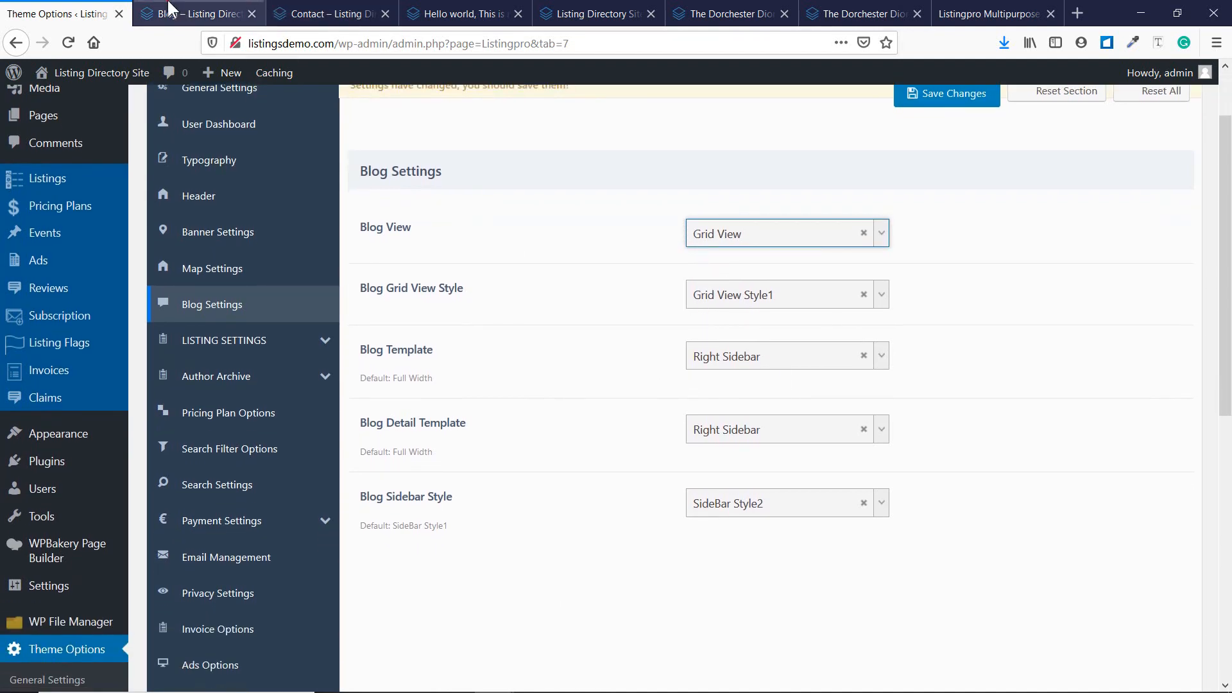
left_click(190, 14)
scroll(894, 413, "down", 3)
scroll(829, 300, "down", 2)
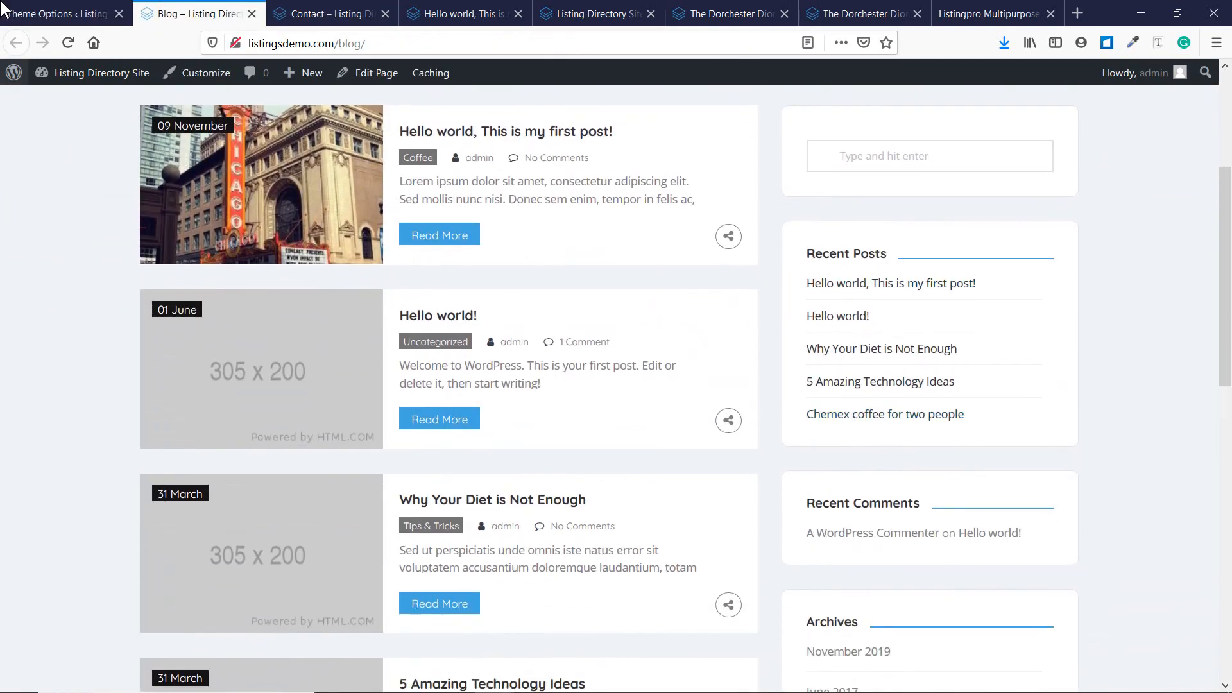
Keep the Blog Template at Right Sidebar and the Blog Sidebar Style at SideBar Style2.
left_click(58, 14)
left_click(772, 367)
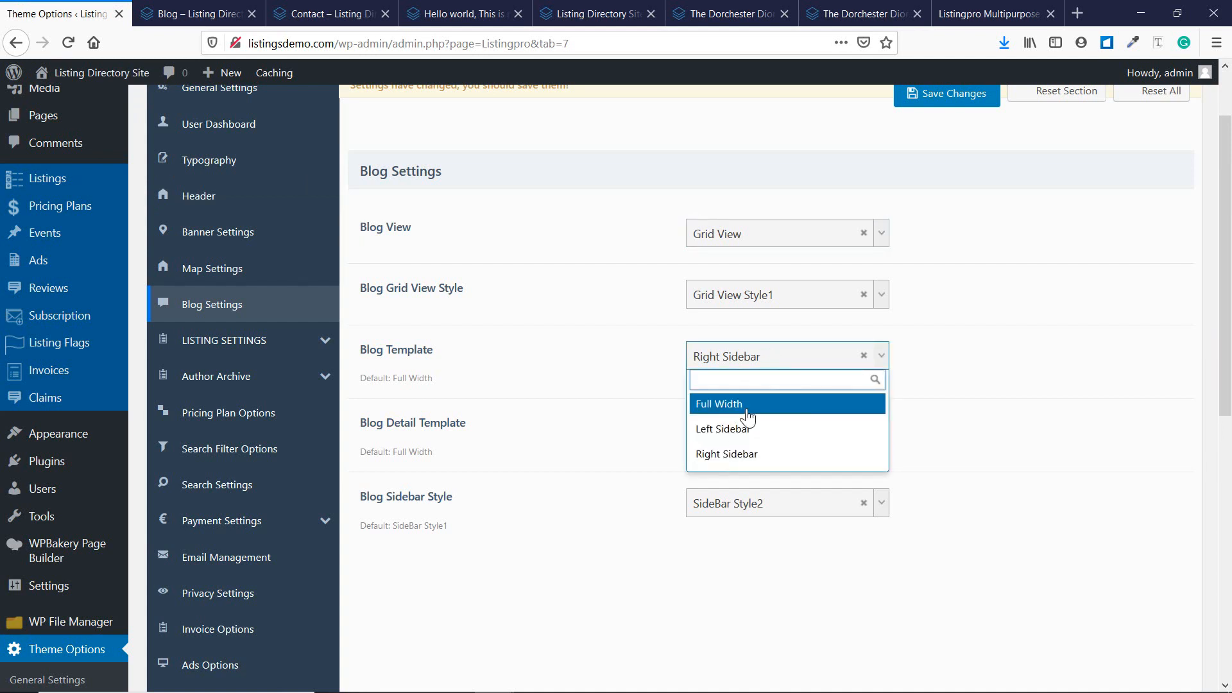
left_click(1026, 368)
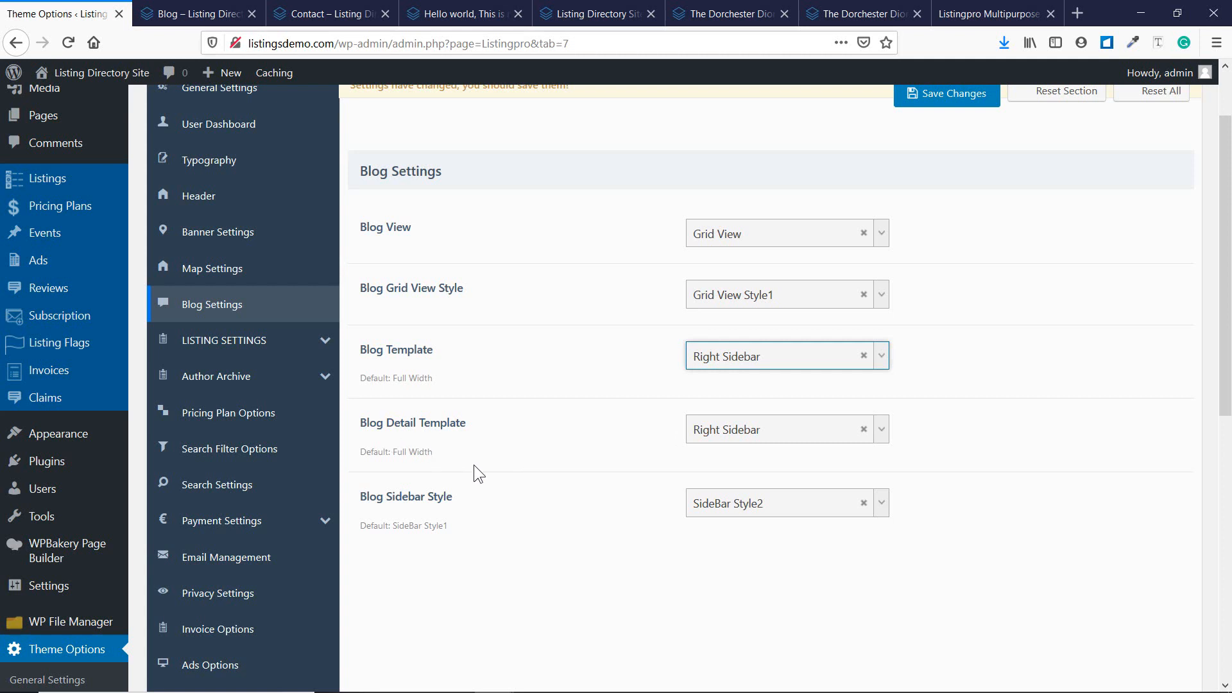
left_click(811, 495)
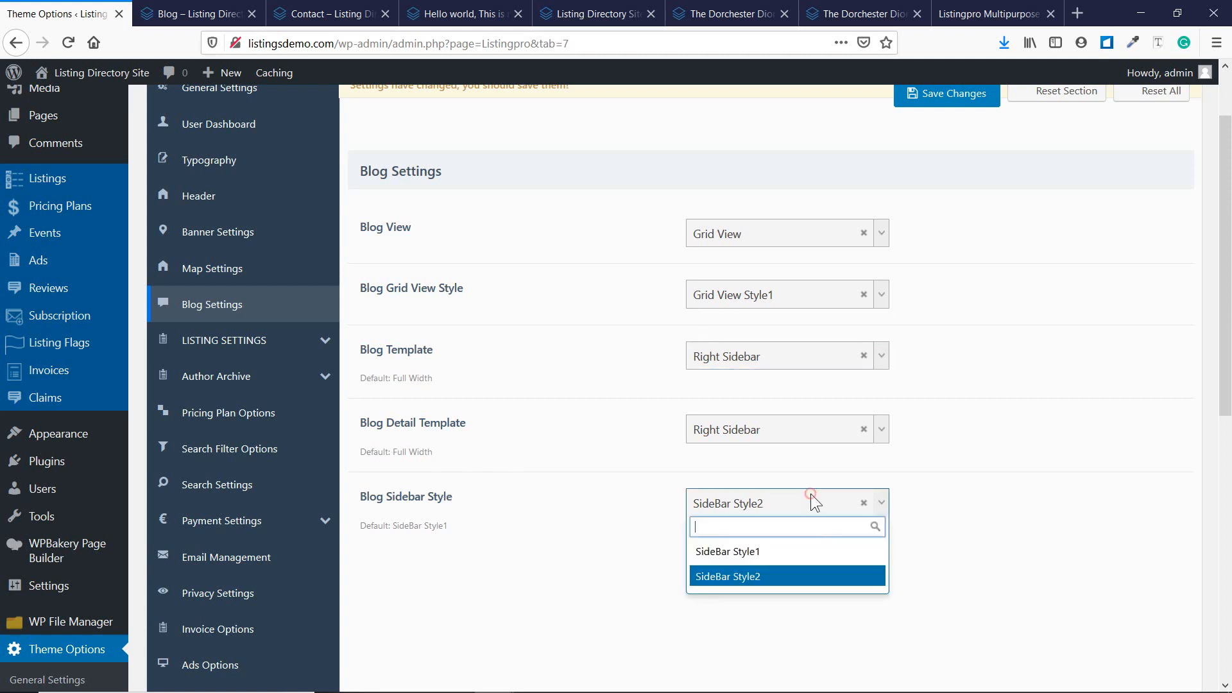
left_click(658, 473)
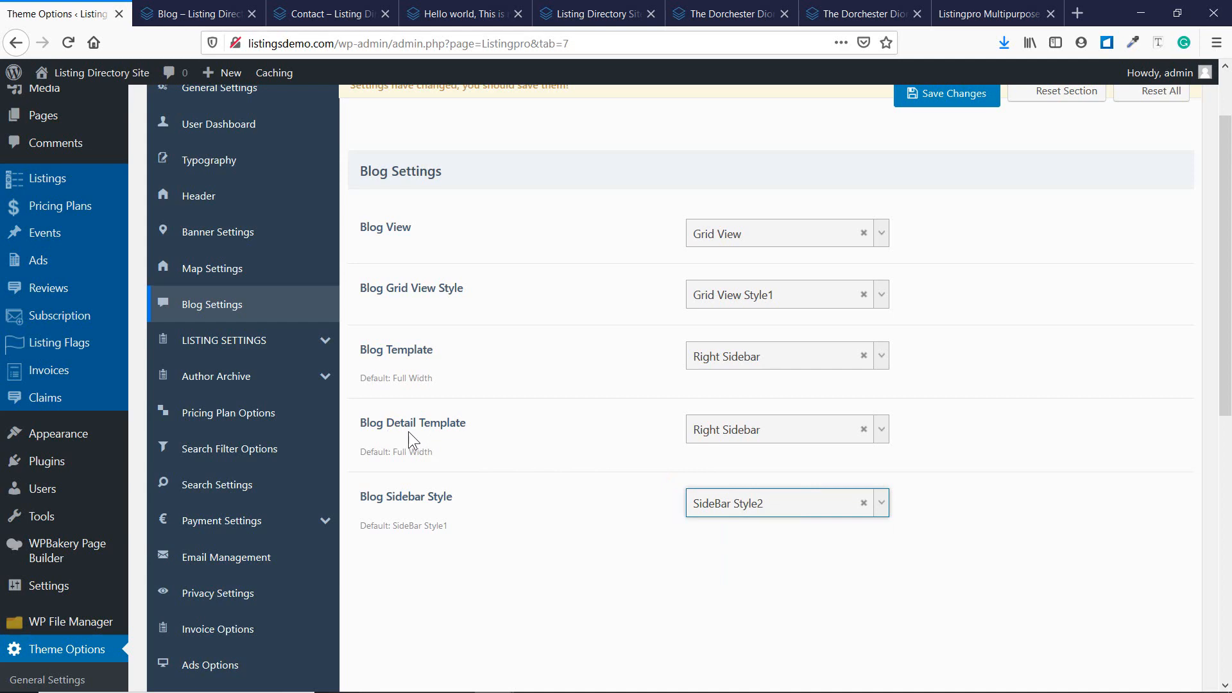
scroll(549, 430, "down", 7)
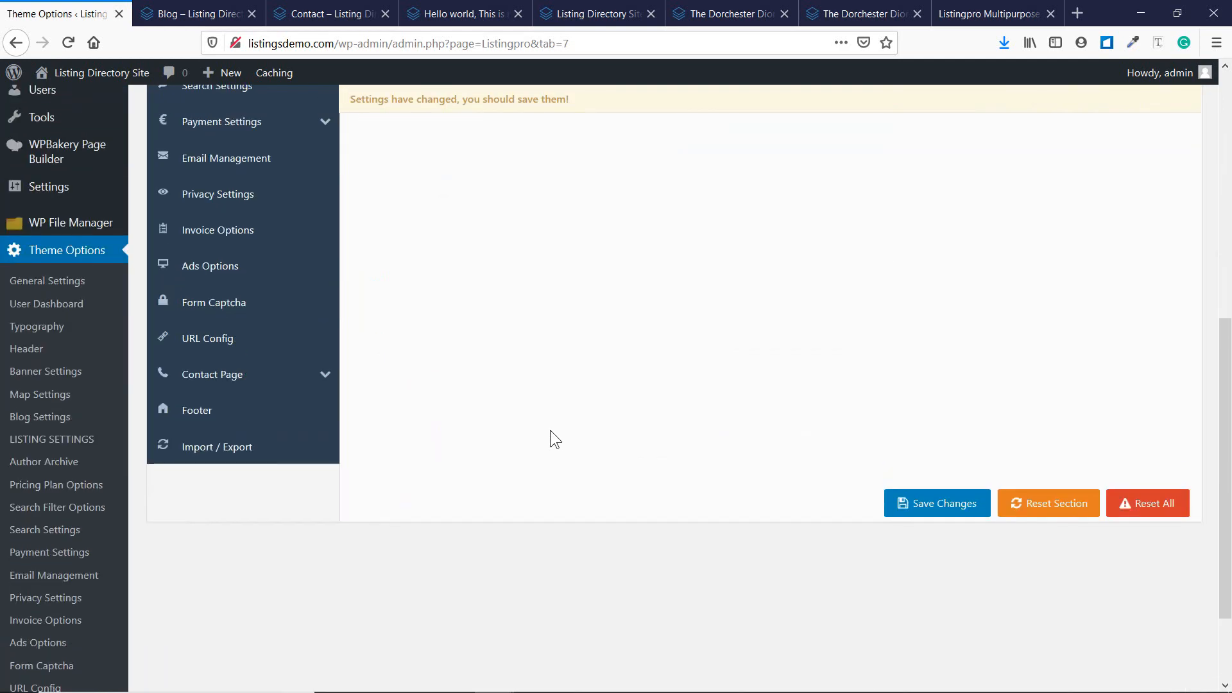
scroll(549, 430, "up", 7)
Review the live blog page again, then return to the Blog Settings tab.
left_click(192, 13)
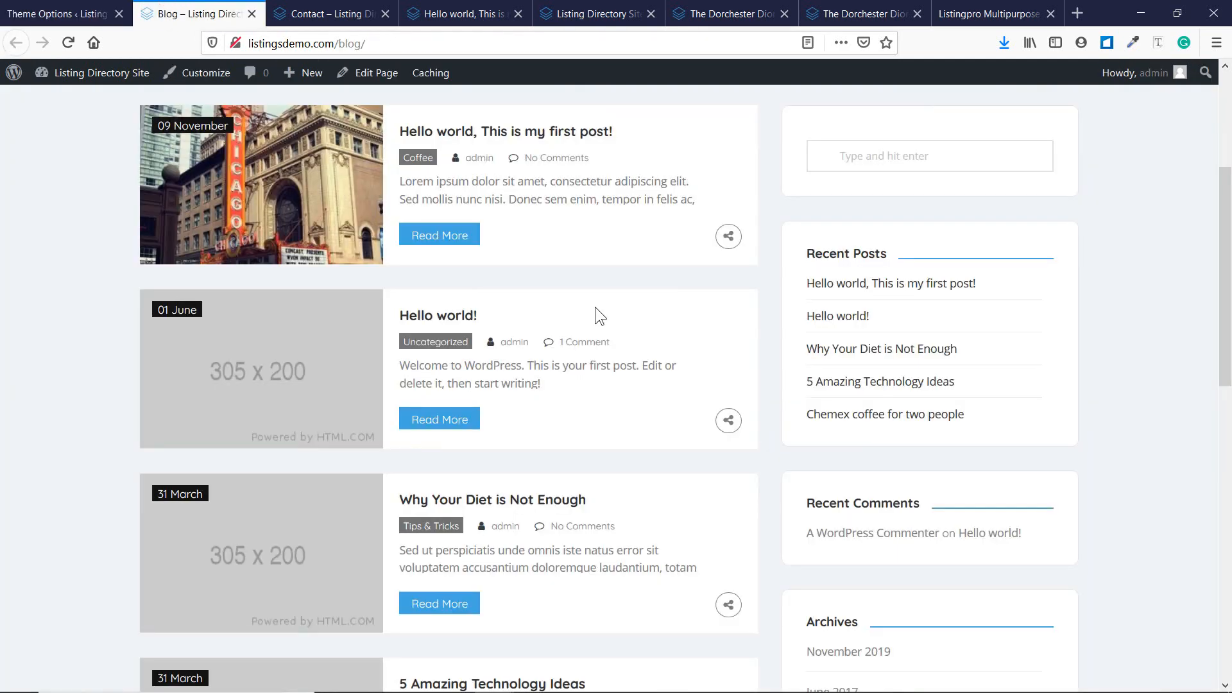
scroll(615, 380, "up", 3)
scroll(615, 379, "down", 3)
scroll(975, 502, "down", 12)
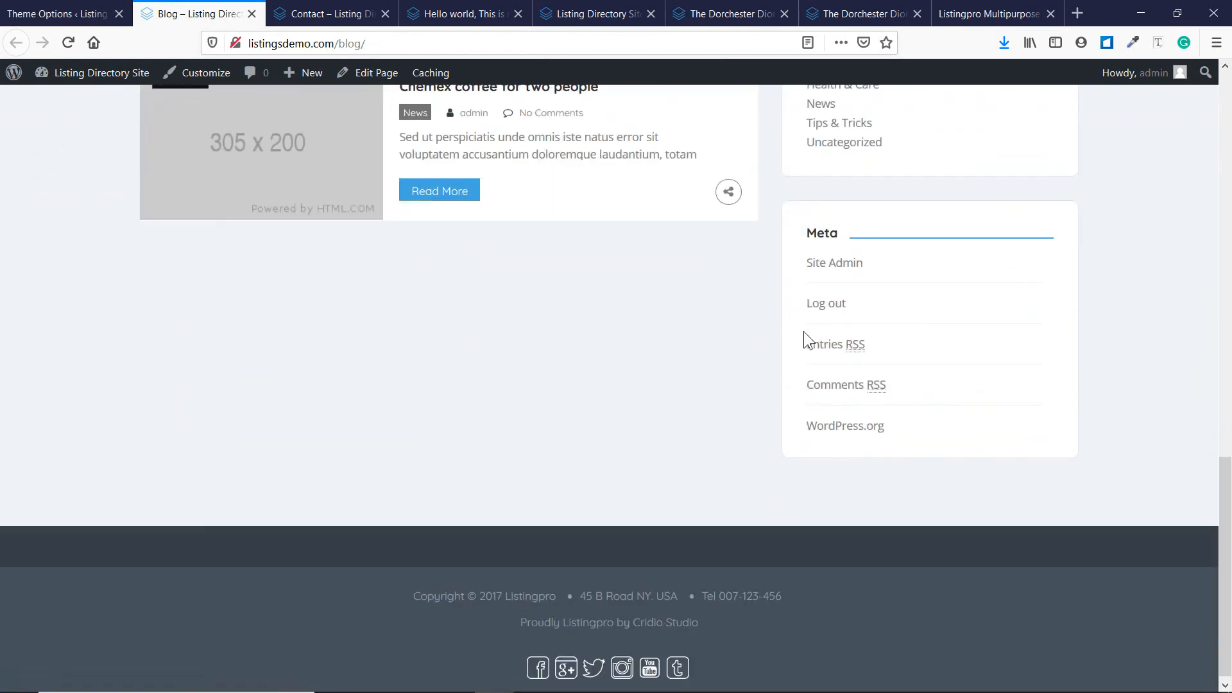
left_click(42, 14)
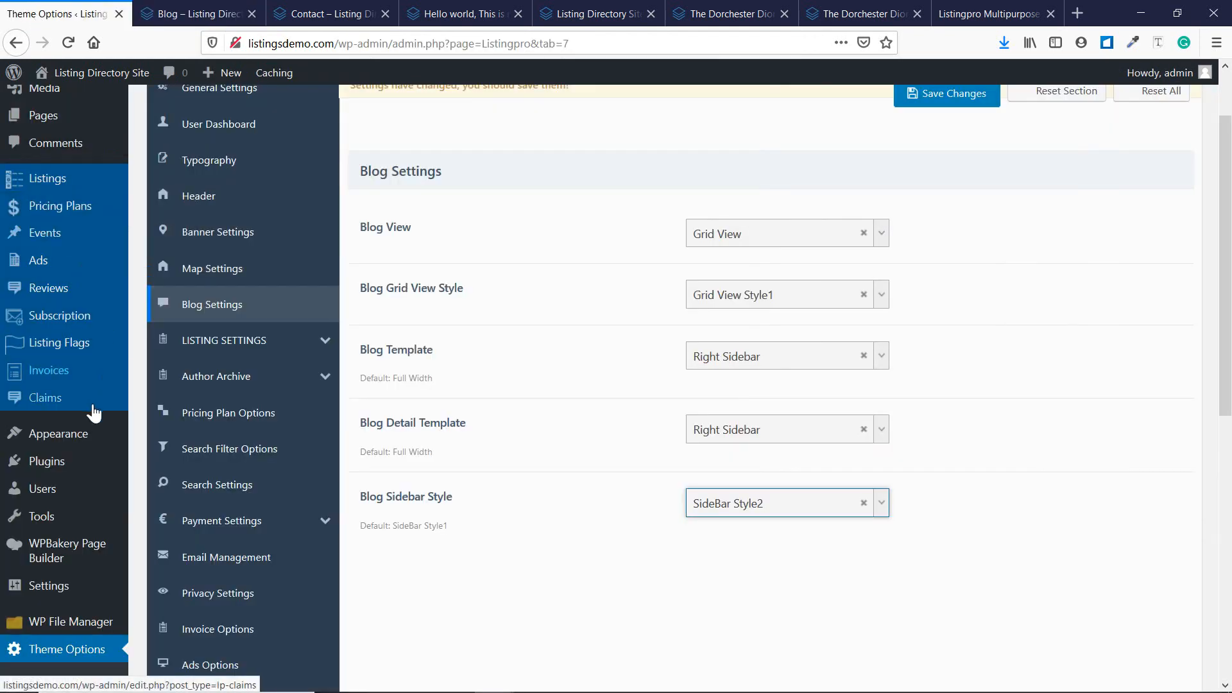
mouse_move(71, 440)
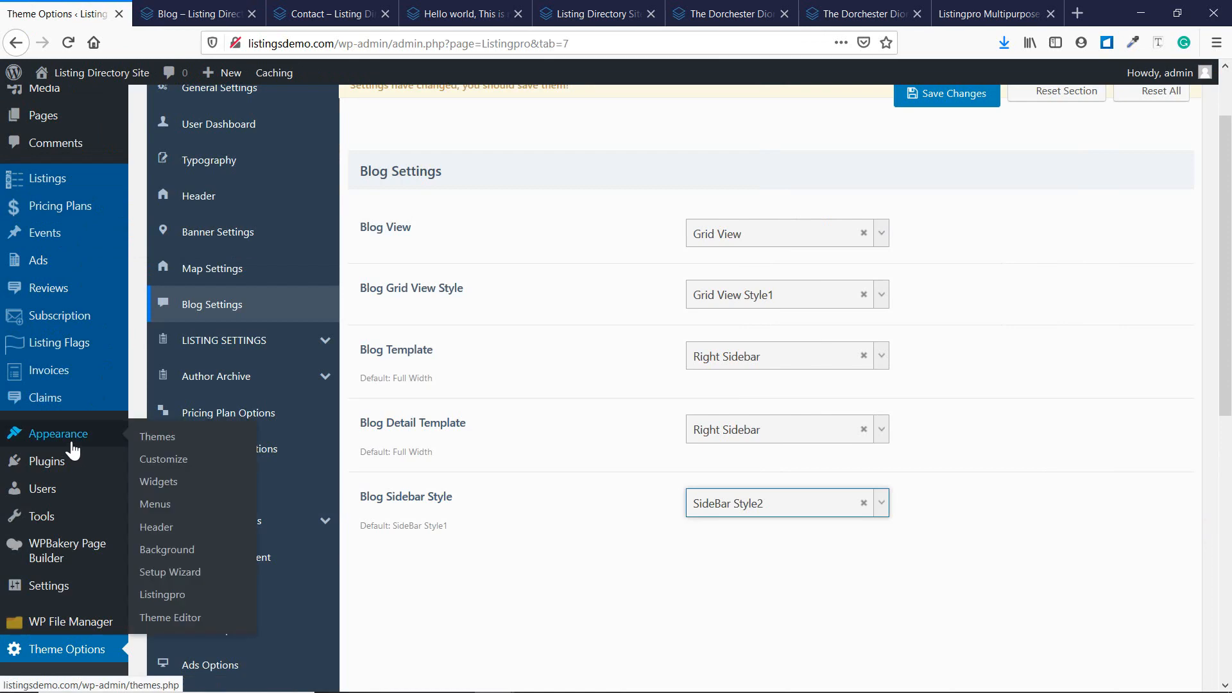
Leave the unsaved settings for Widgets and expand the Listing Detail and Listing Archive sidebars.
left_click(159, 482)
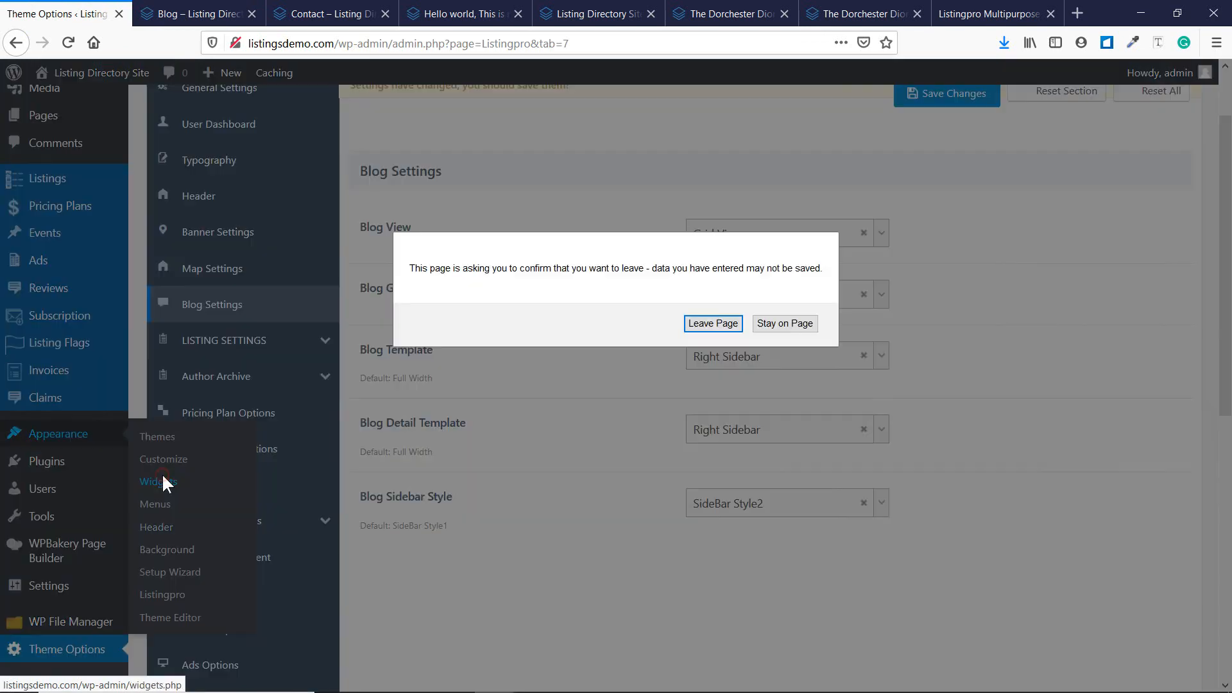
left_click(707, 326)
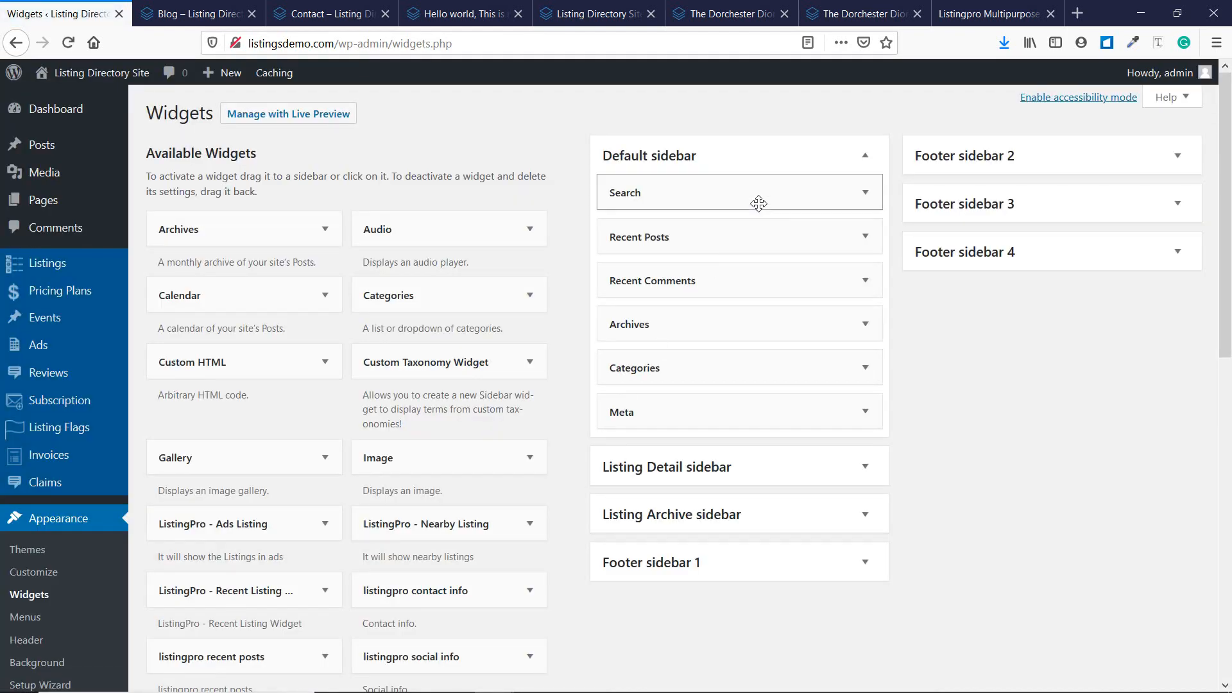
scroll(799, 456, "down", 2)
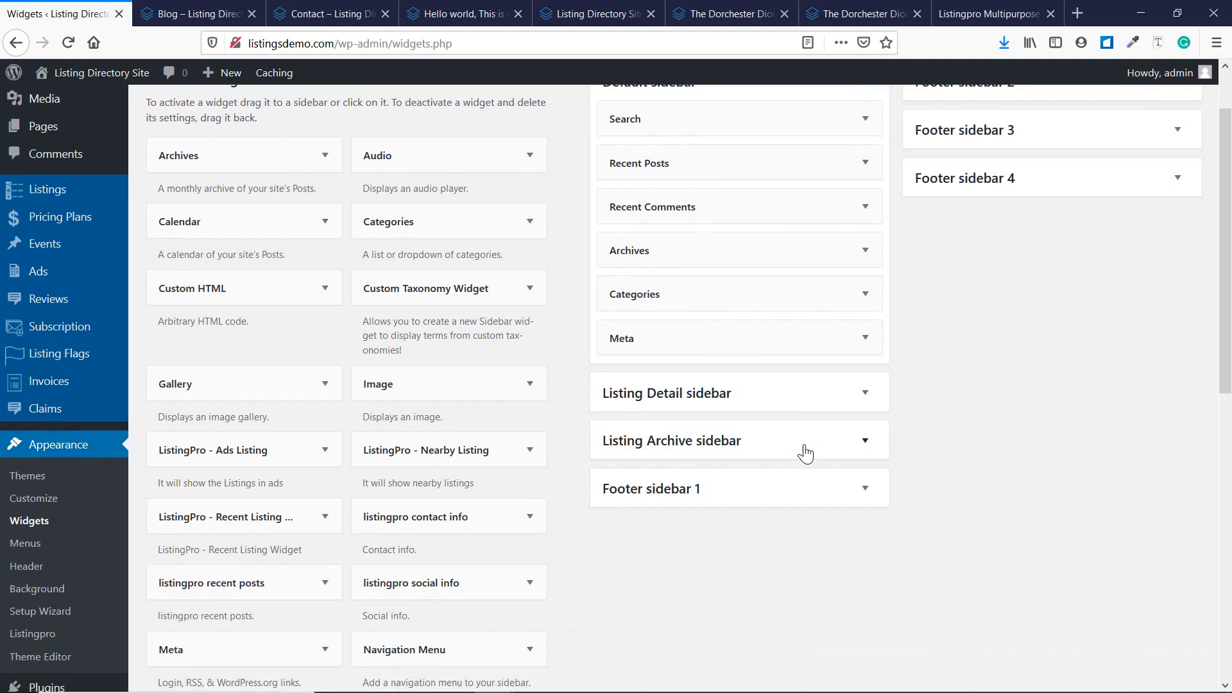
left_click(816, 383)
scroll(749, 441, "down", 2)
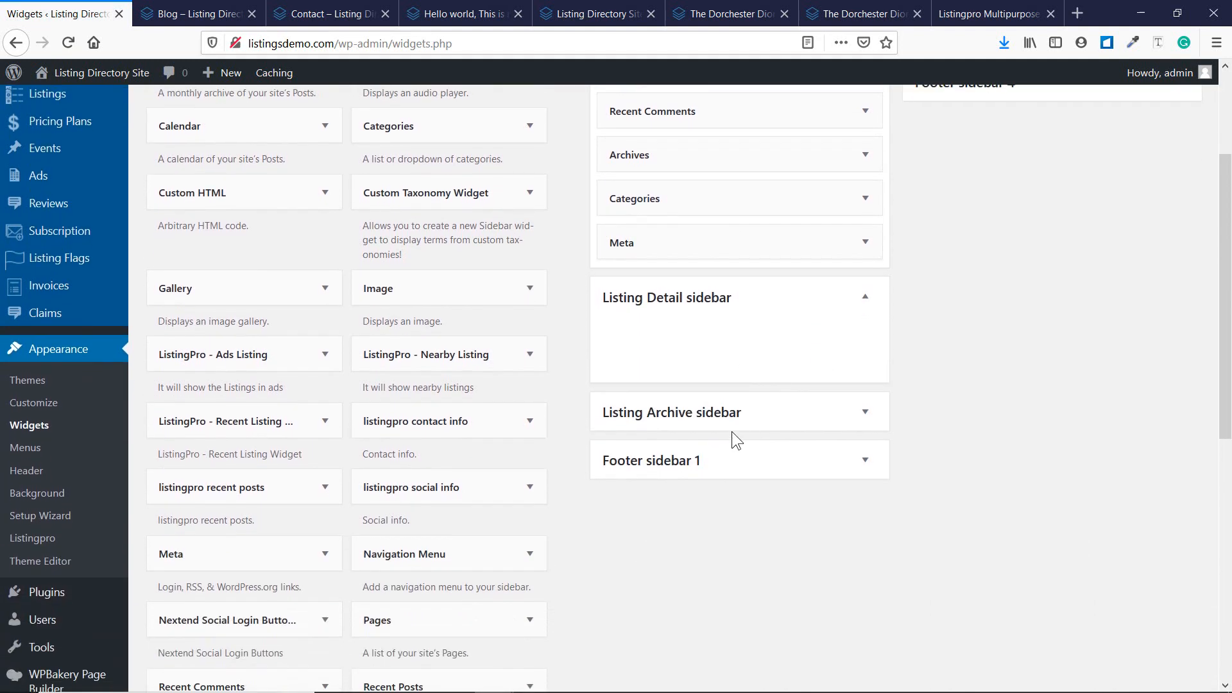
left_click(737, 412)
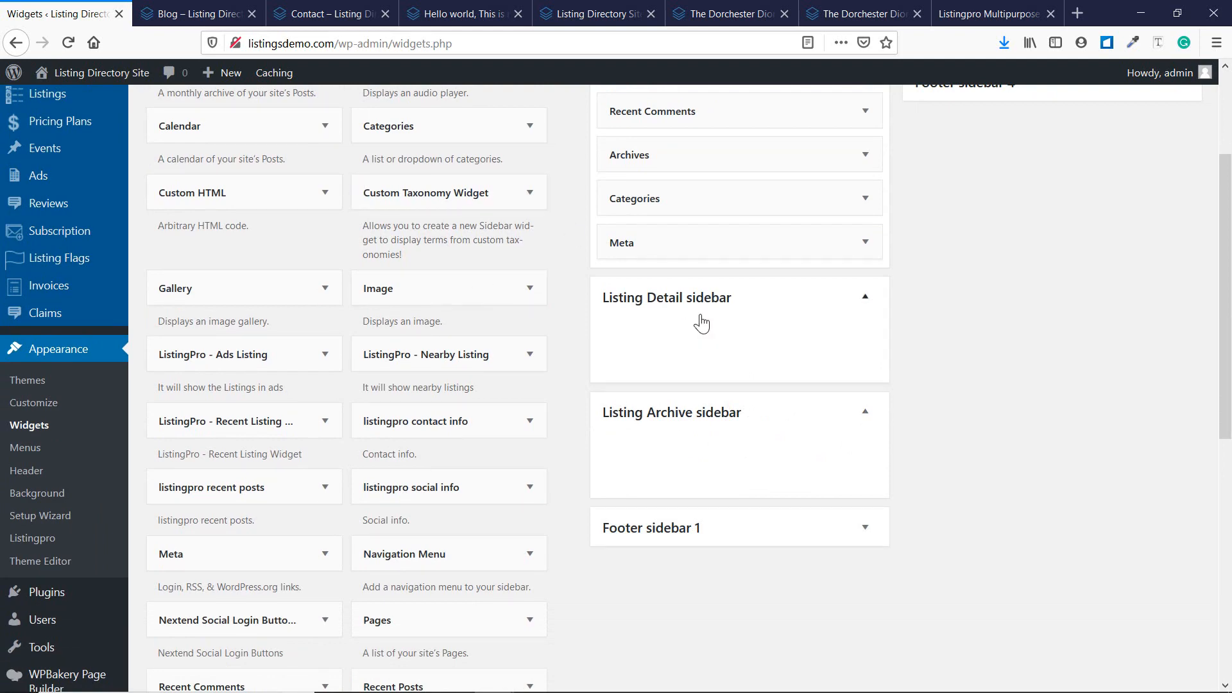
scroll(699, 318, "up", 4)
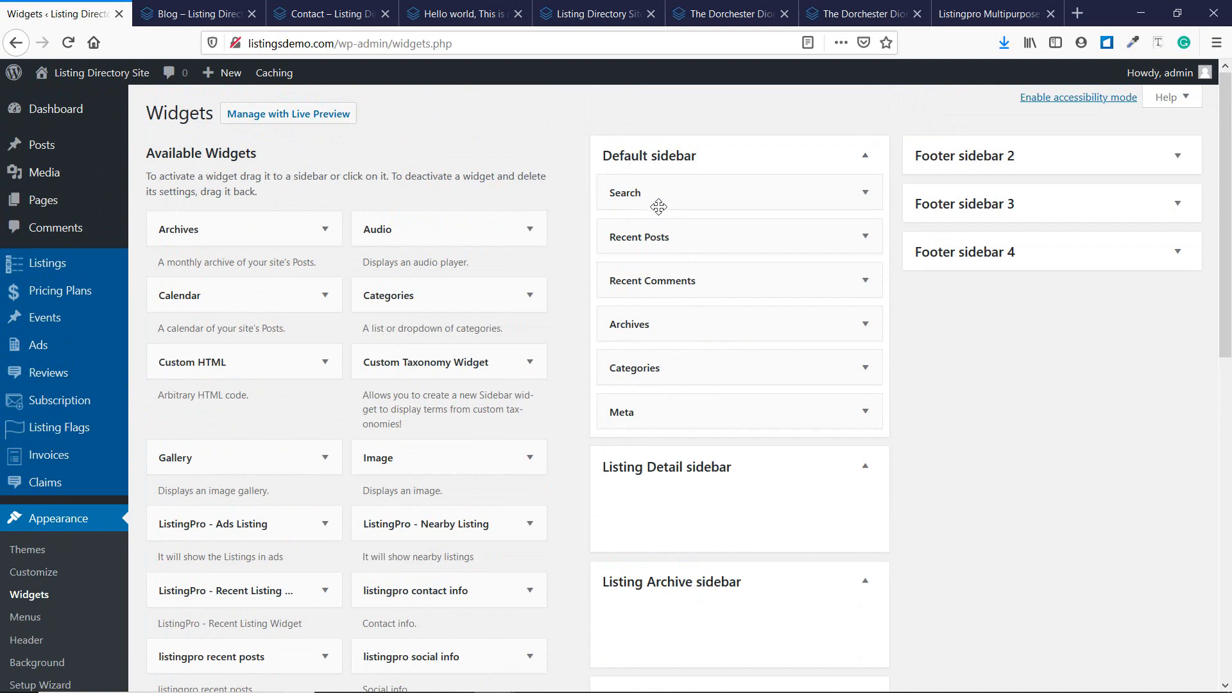
Check the live blog page's sidebar widgets, then return to the Widgets screen.
left_click(247, 19)
scroll(884, 292, "up", 10)
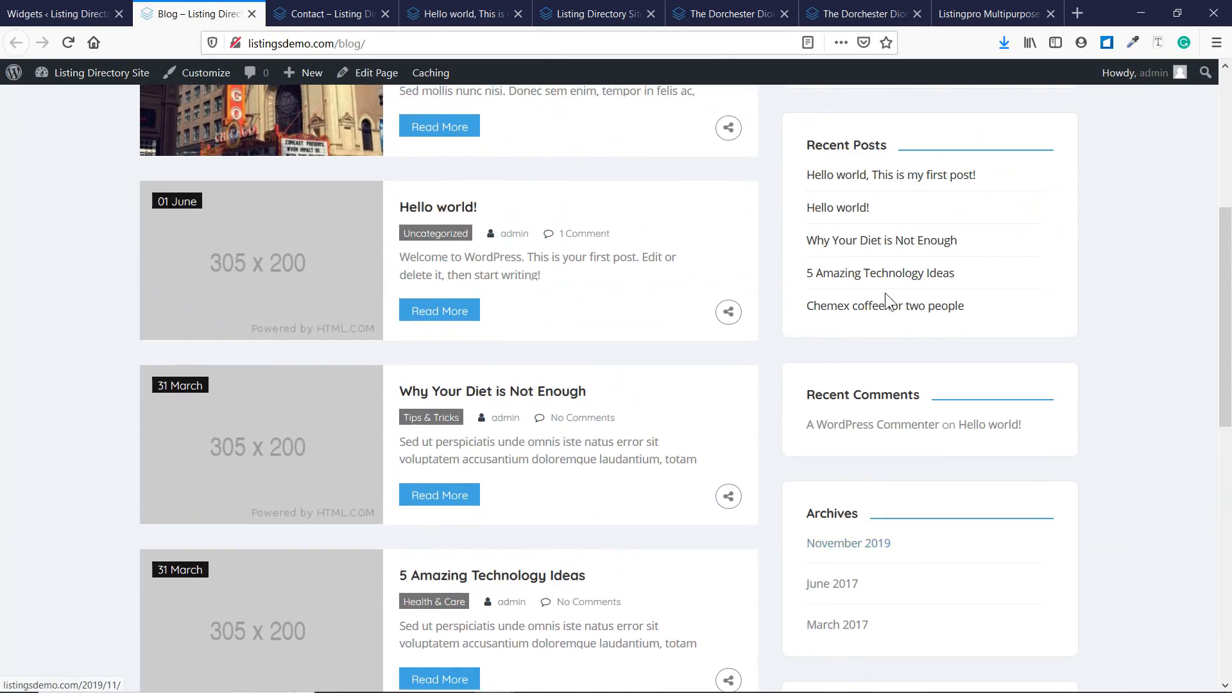
scroll(884, 292, "up", 4)
scroll(880, 303, "down", 8)
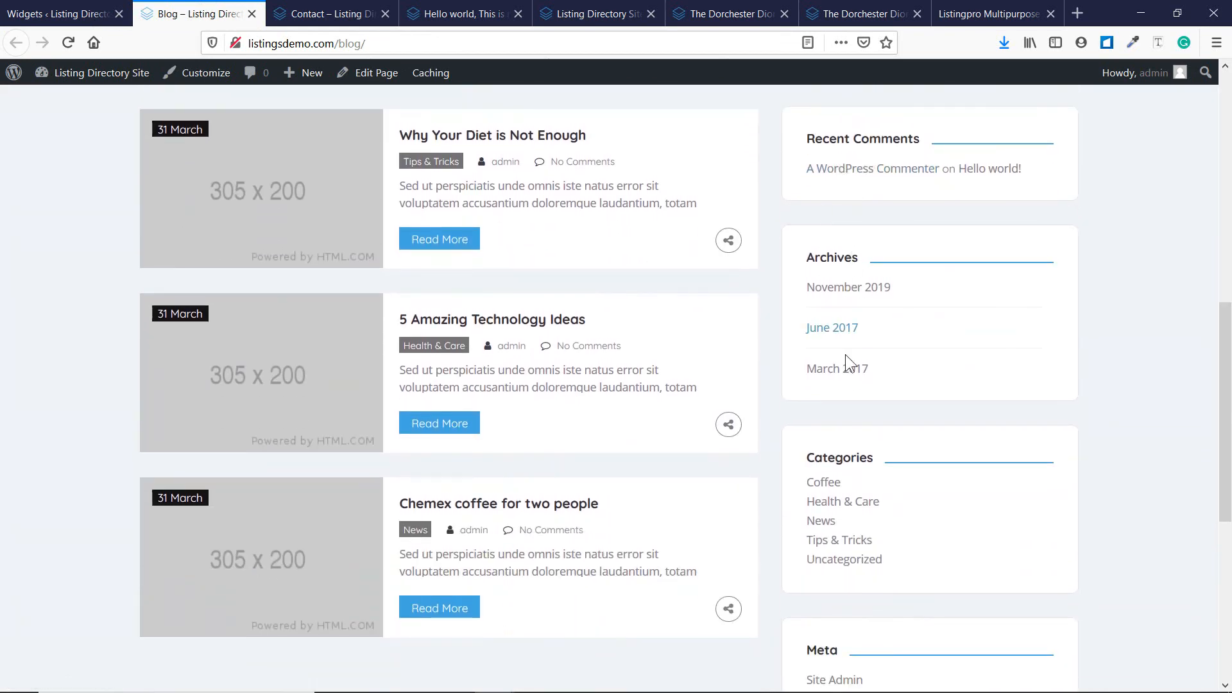
scroll(845, 354, "down", 7)
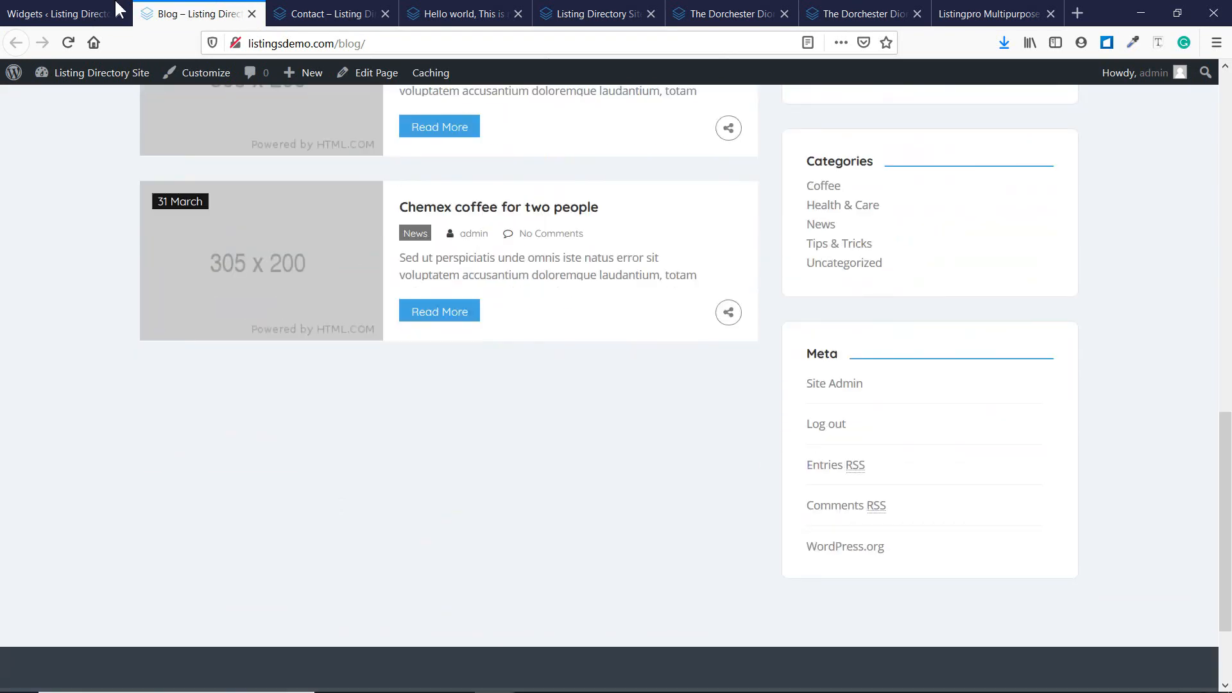
left_click(9, 7)
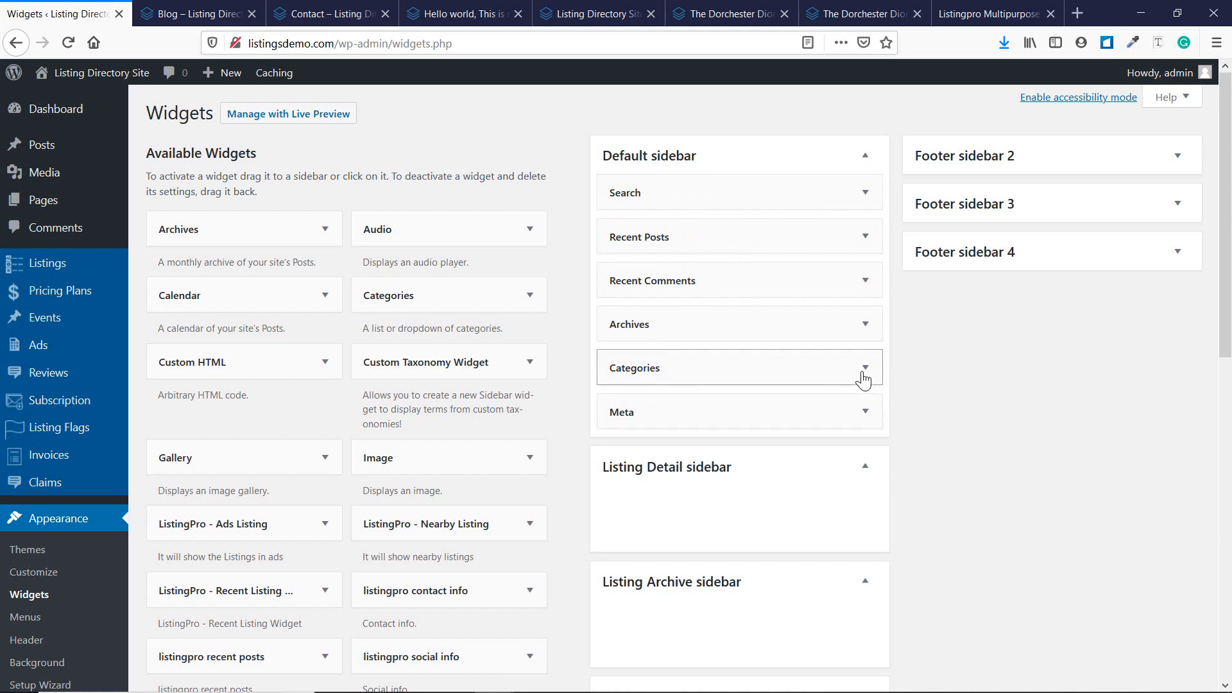
Delete the Meta and Archives widgets from the Default sidebar.
left_click(865, 412)
left_click(624, 498)
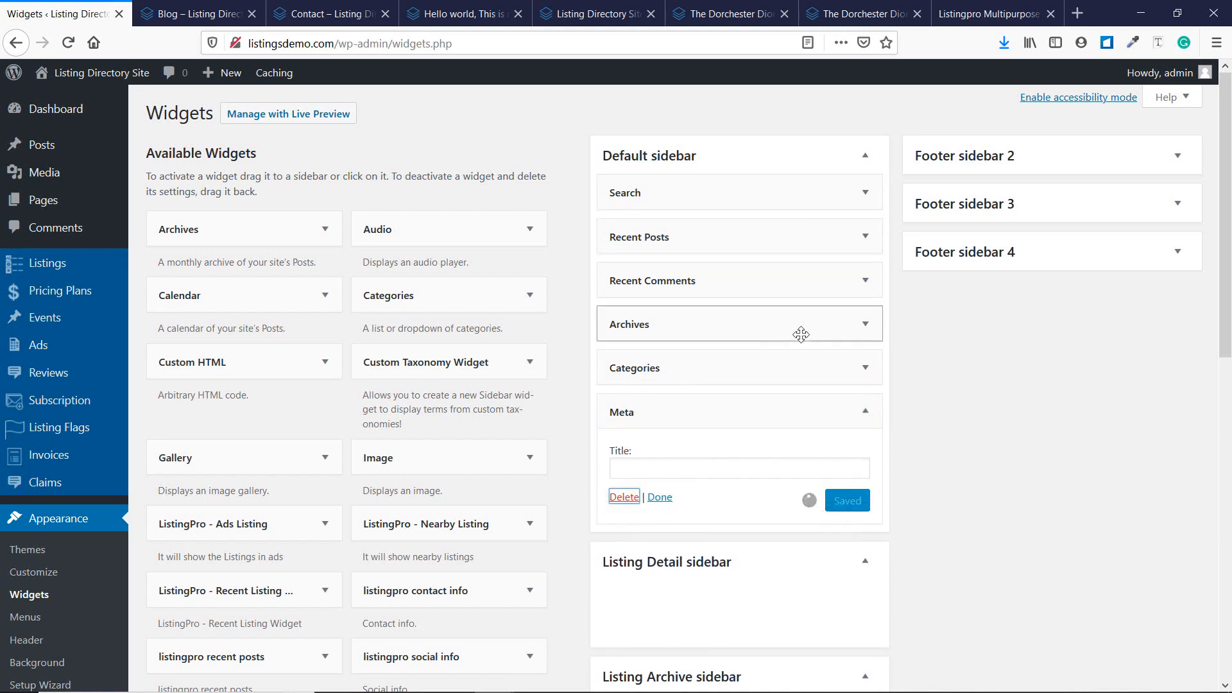
left_click(863, 324)
left_click(622, 454)
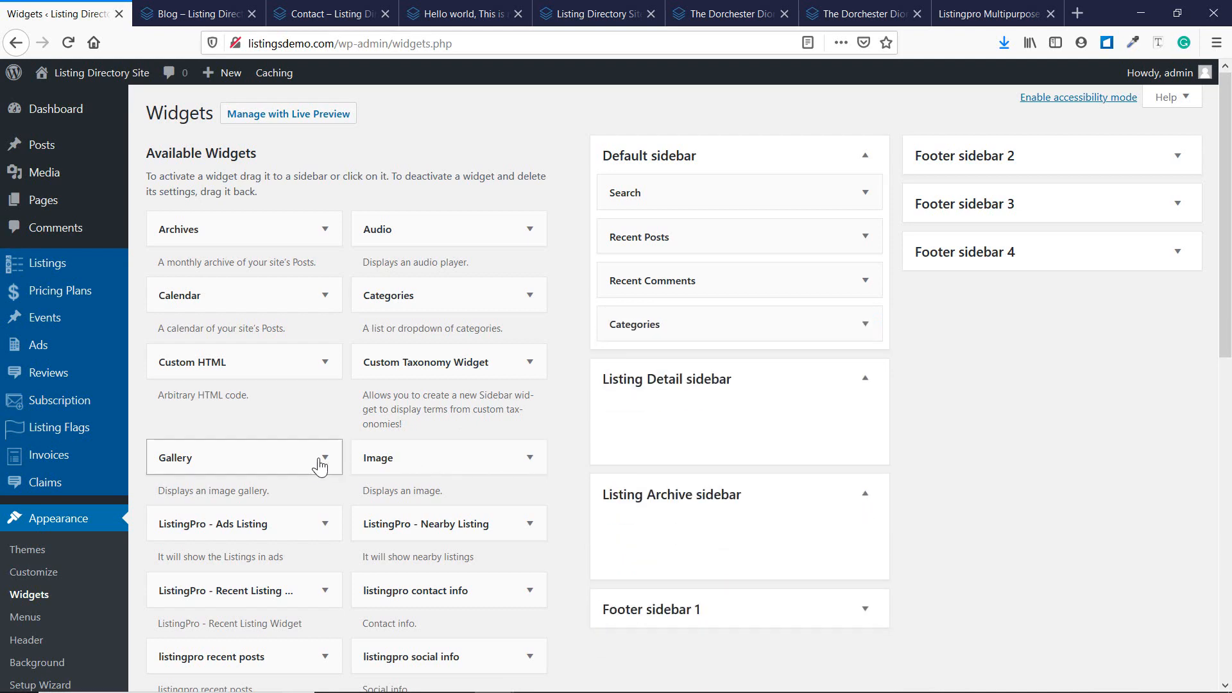
Drag a Text widget into the Default sidebar below Categories and start titling it 'Test'.
scroll(310, 441, "down", 3)
scroll(308, 443, "down", 1)
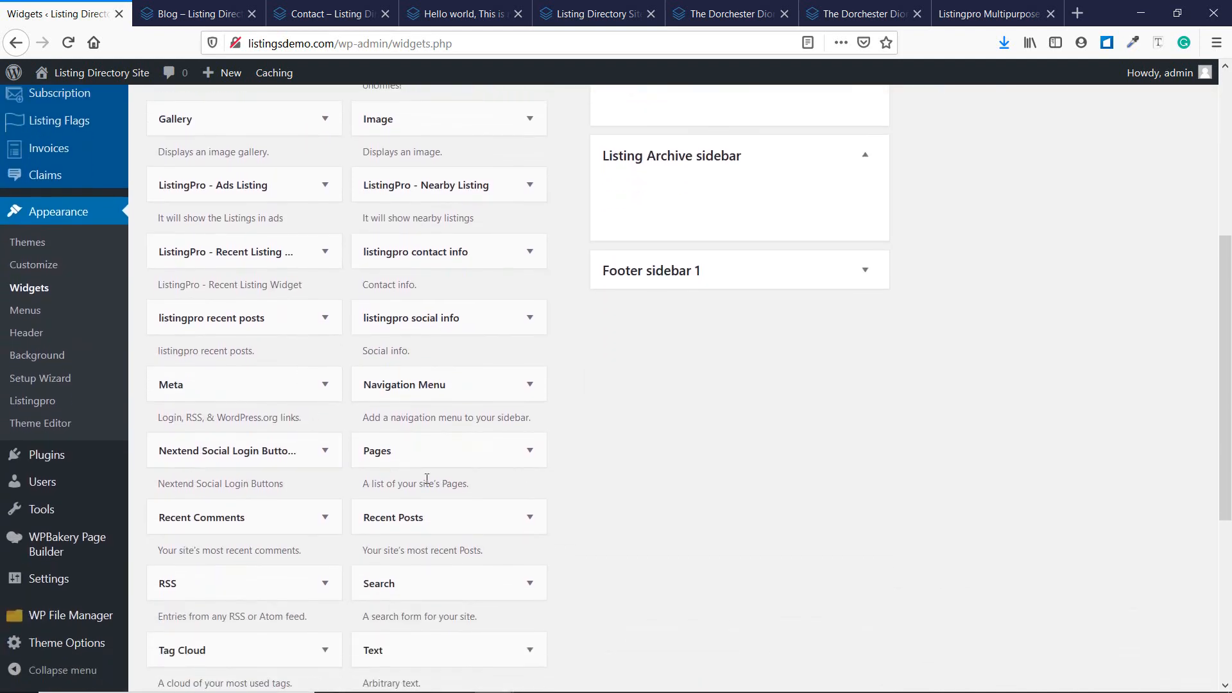
scroll(385, 475, "down", 2)
left_click_drag(414, 482, 679, 283)
scroll(828, 221, "up", 2)
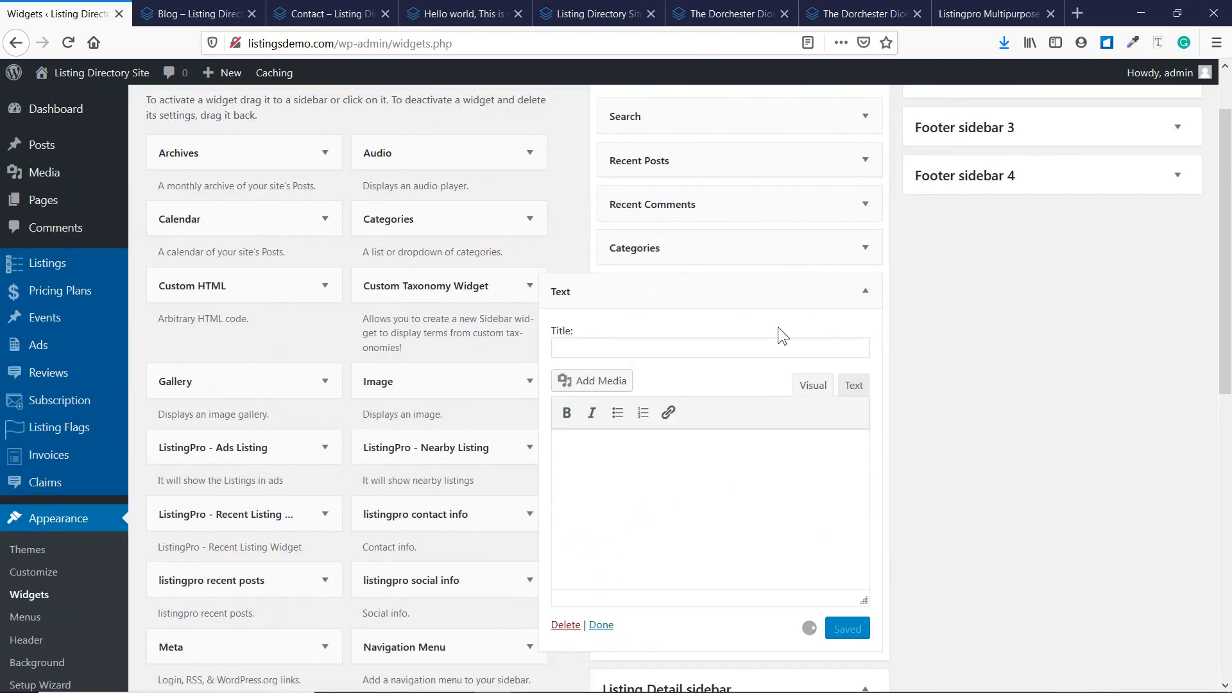
left_click(759, 342)
type("Test")
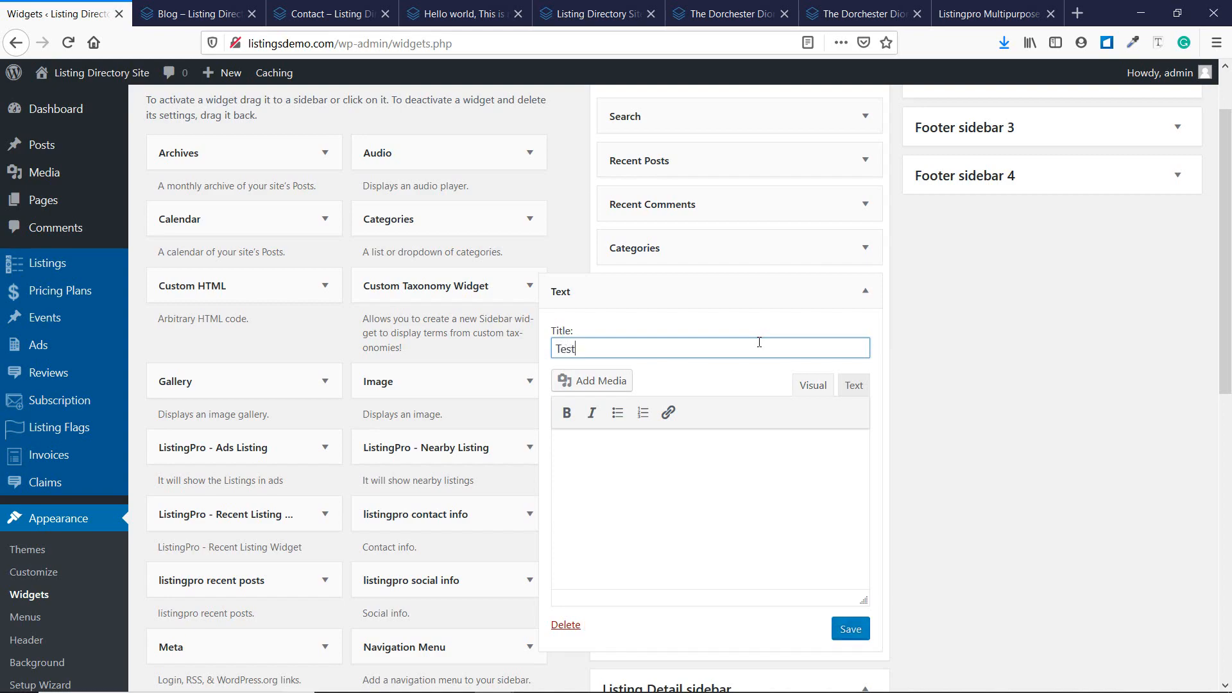
On the ListingPro demo page, select the Promote step's description paragraph.
left_click(988, 14)
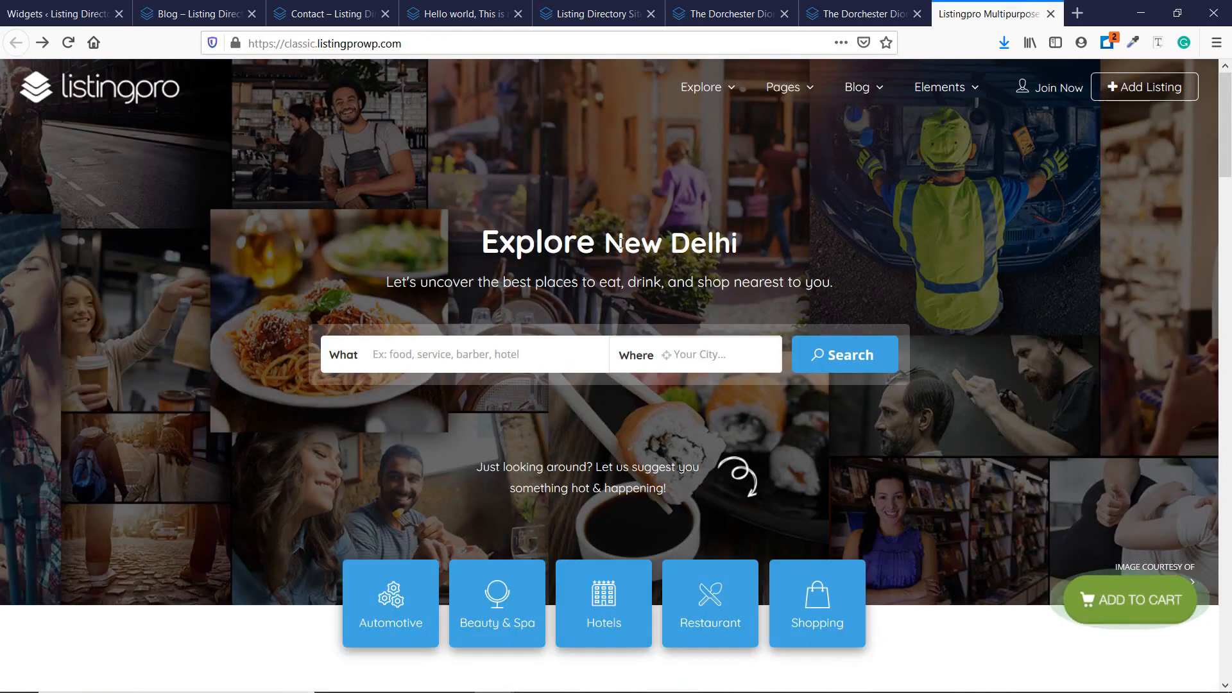
scroll(480, 402, "down", 5)
scroll(438, 460, "down", 10)
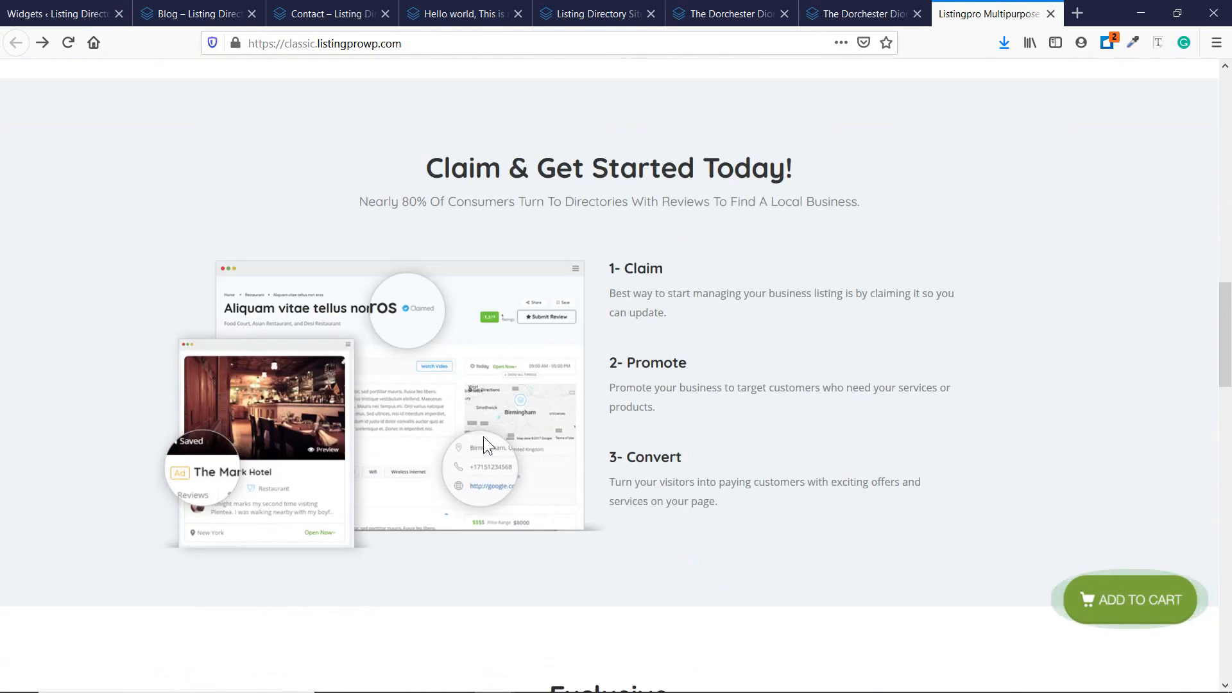
left_click_drag(643, 390, 675, 407)
key("ctrl+c")
Paste 'Promote your business to target customers…' into the Test widget's body and save it.
left_click(61, 14)
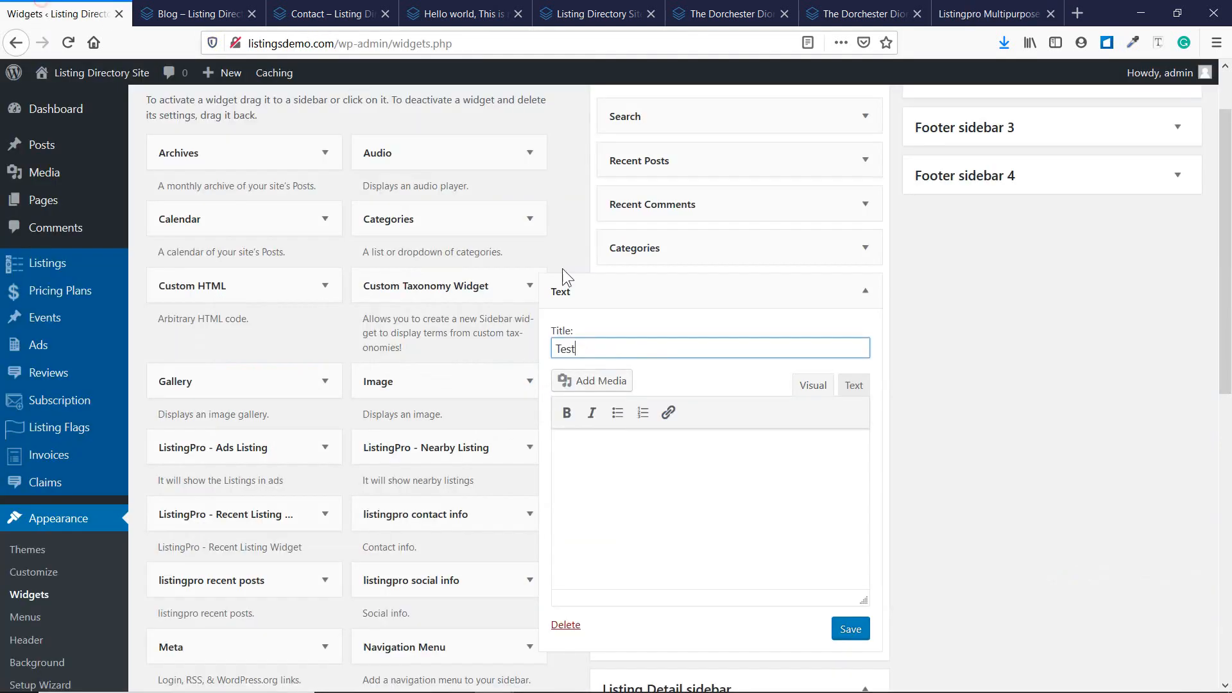
left_click(622, 442)
key("ctrl+v")
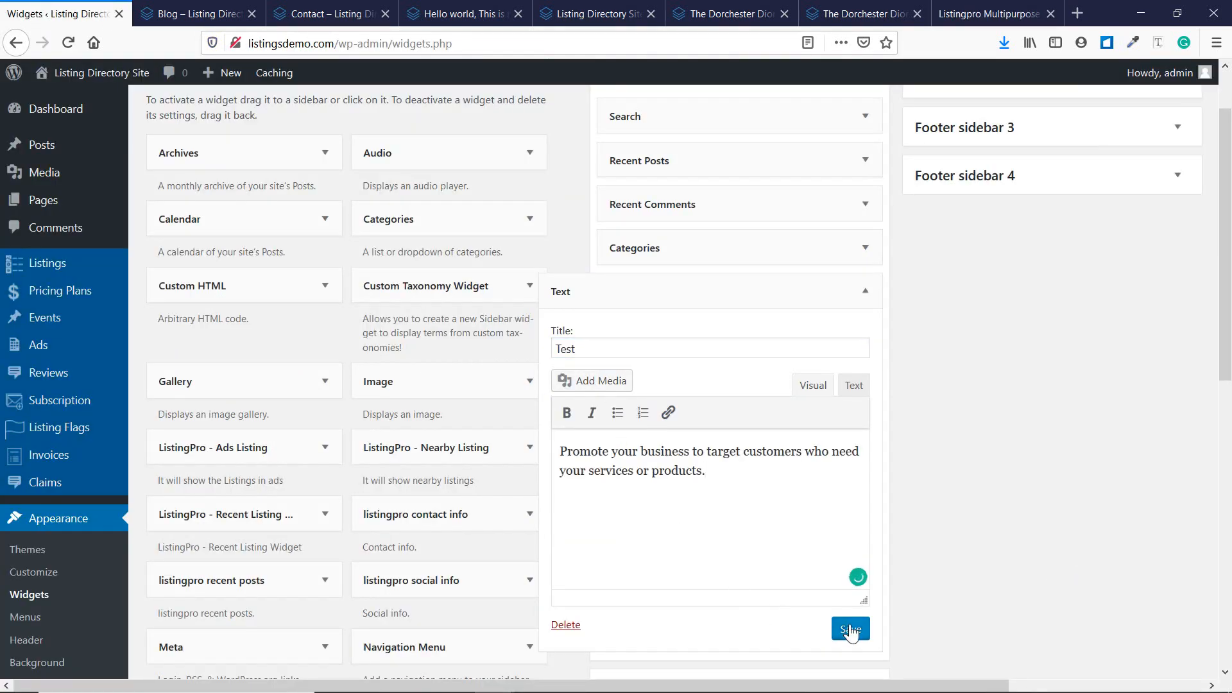
left_click(850, 629)
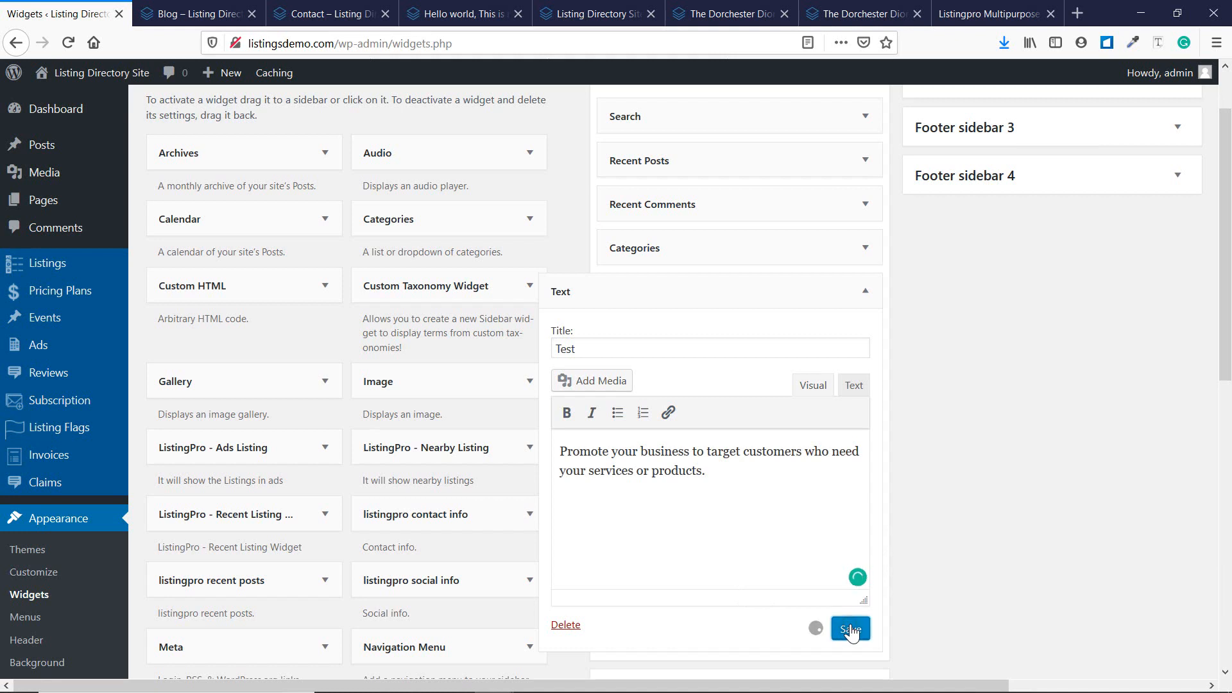
Refresh the live blog, check its sidebar widgets, then go back to the Widgets screen.
left_click(160, 9)
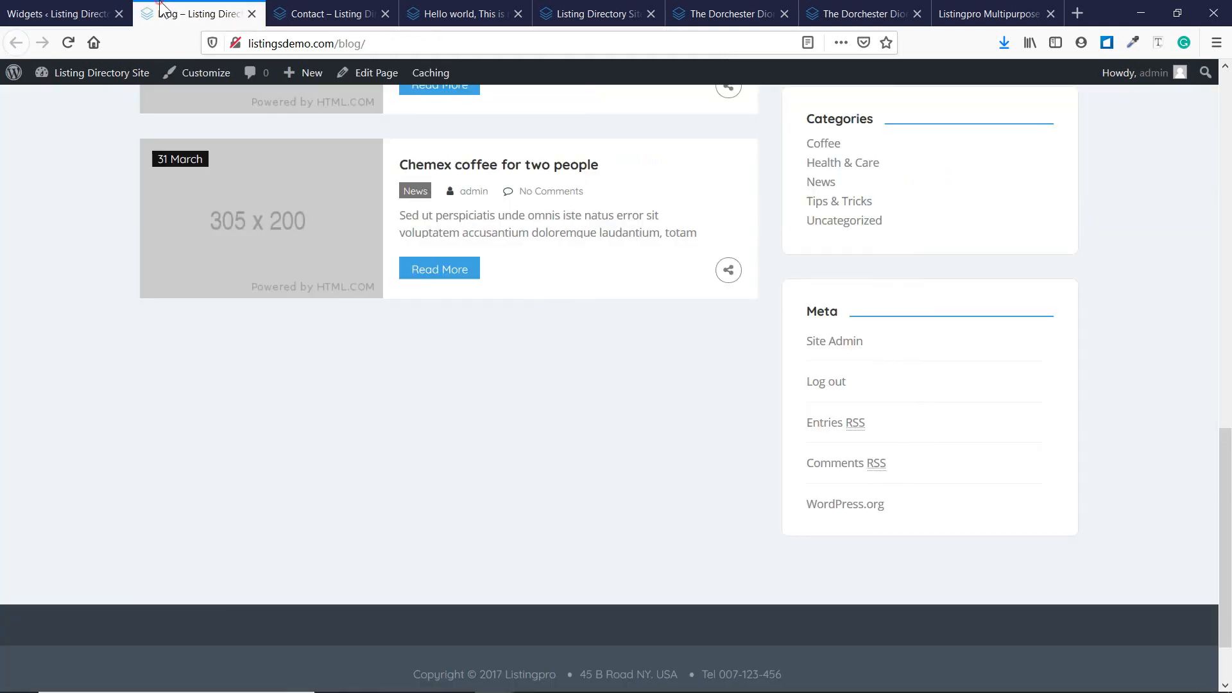
key("F5")
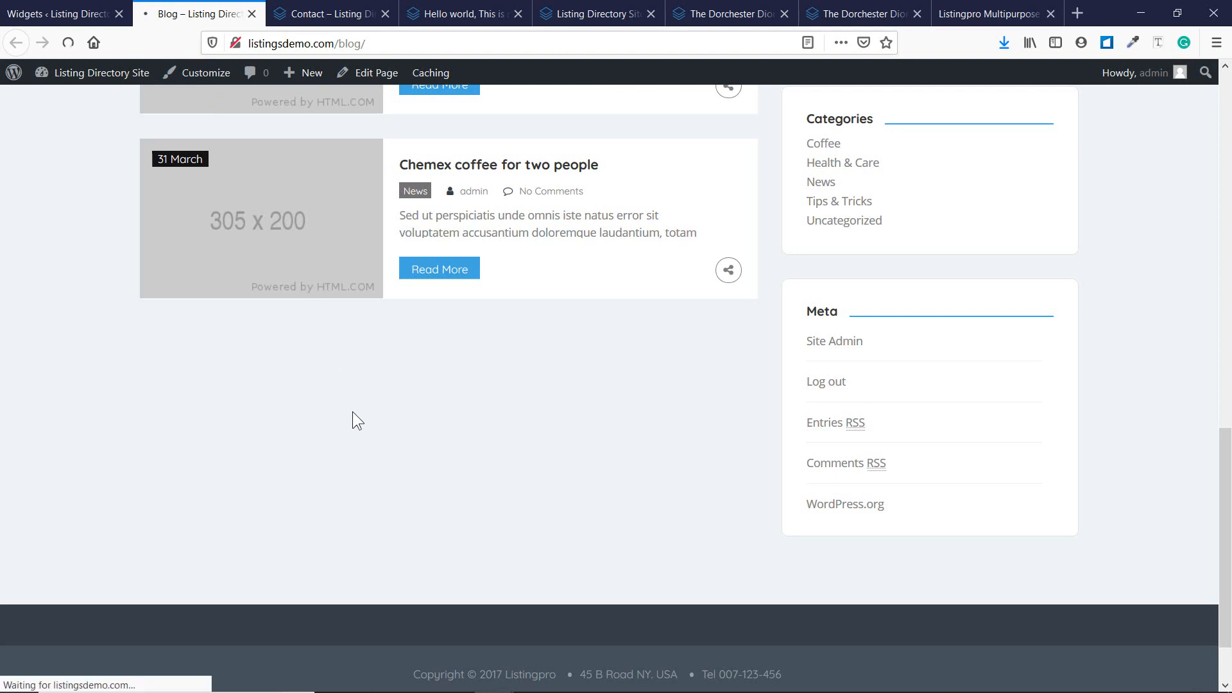
left_click(52, 16)
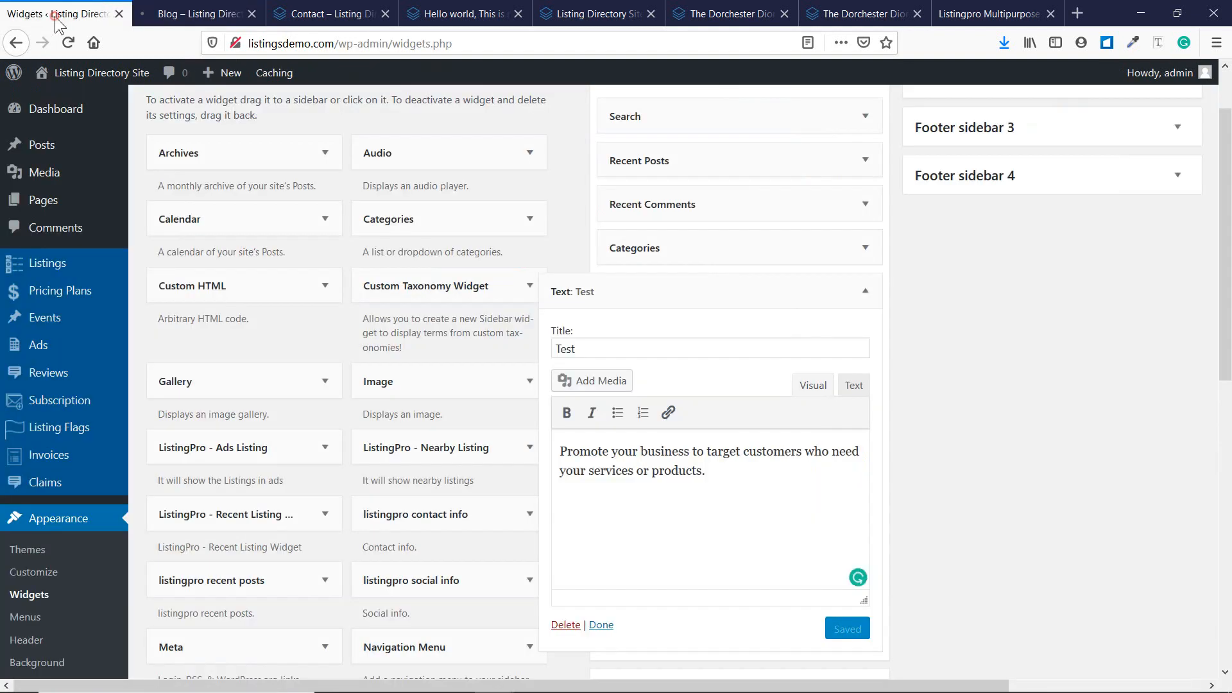
left_click(226, 9)
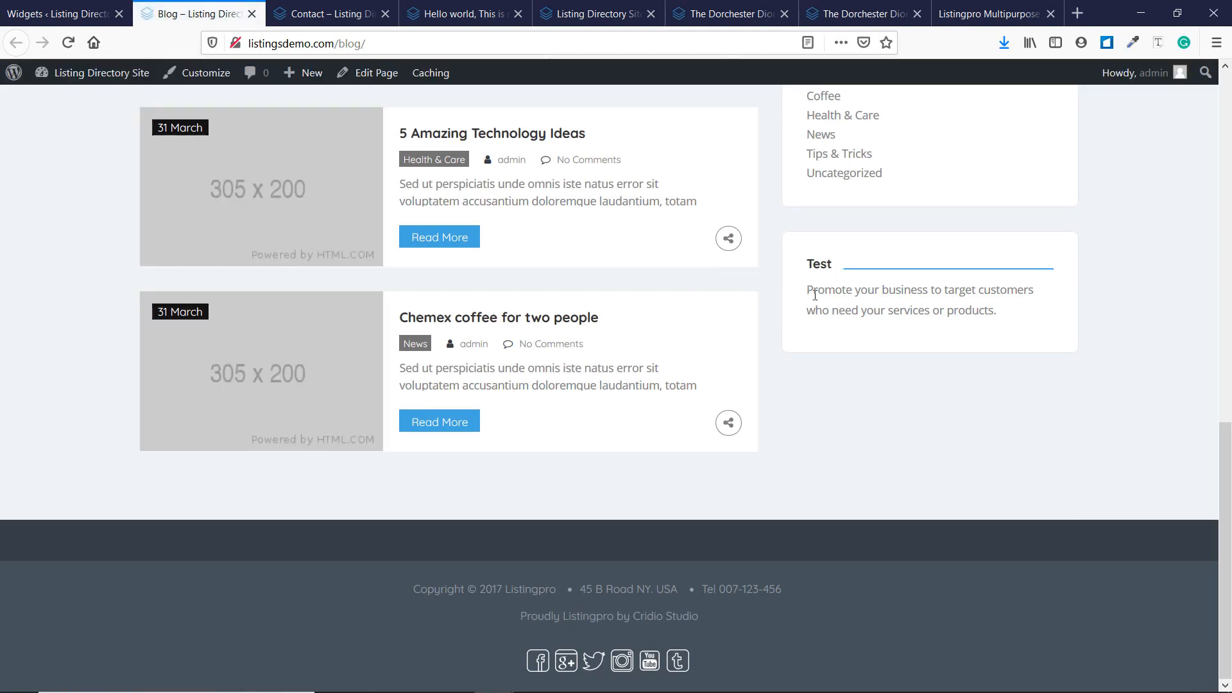
scroll(963, 319, "up", 15)
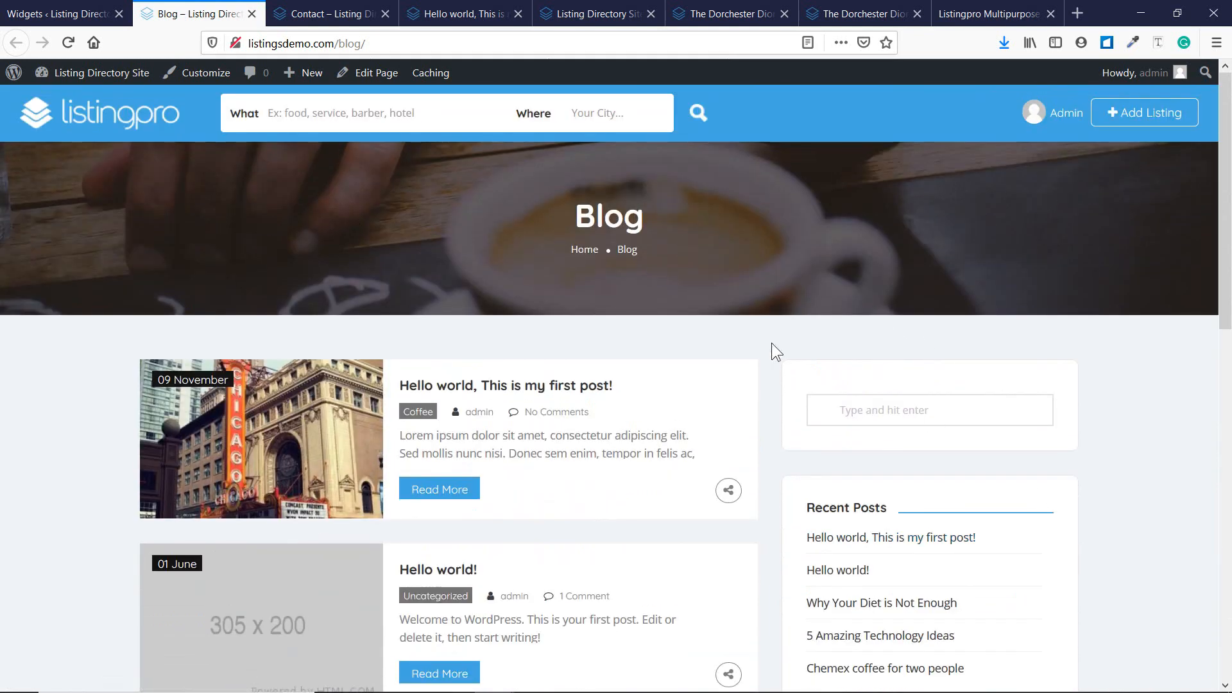
scroll(737, 362, "down", 5)
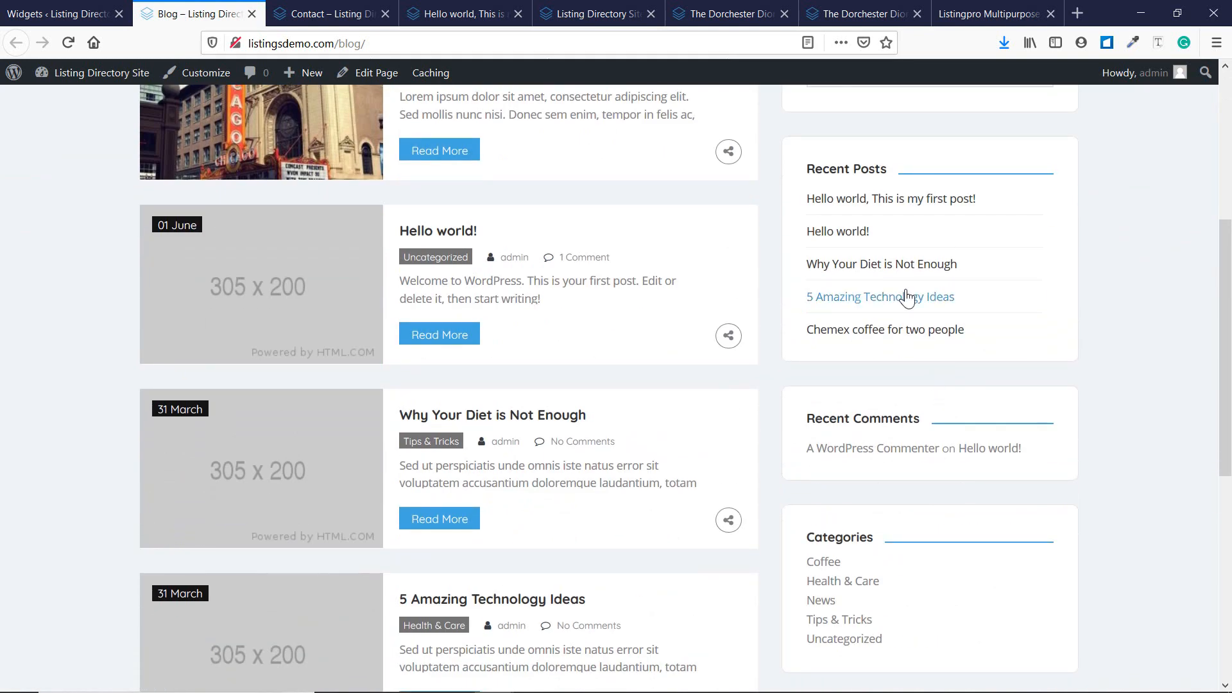
scroll(705, 417, "up", 3)
scroll(457, 404, "up", 2)
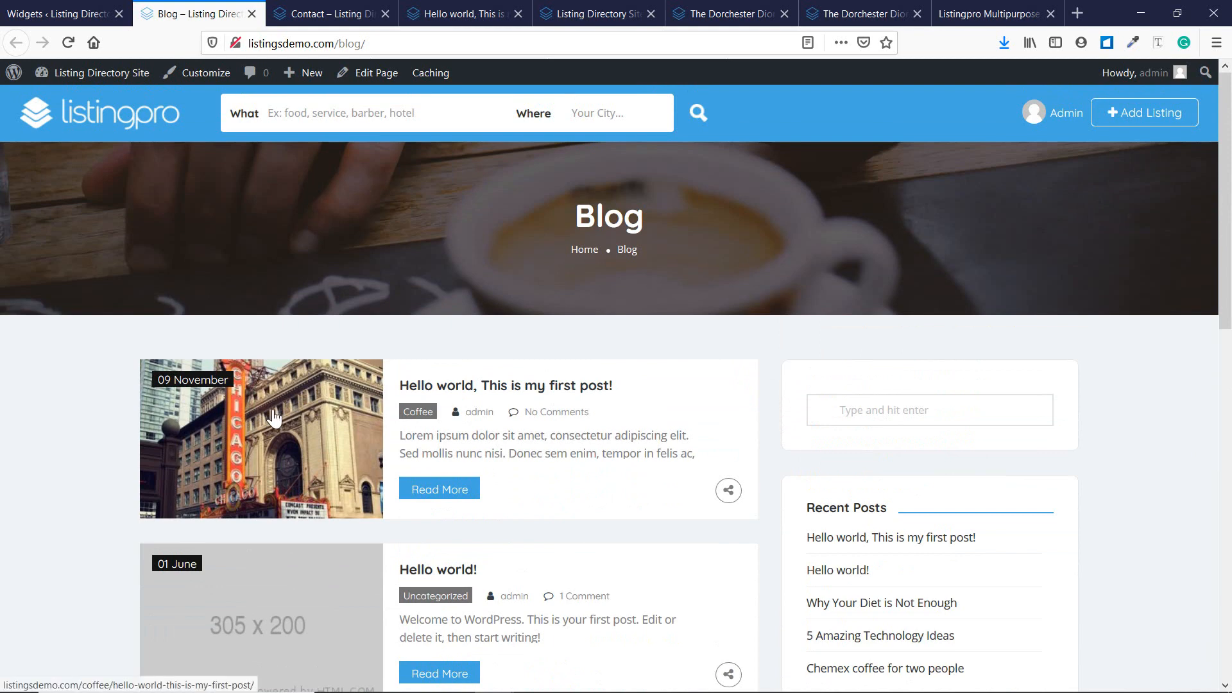
scroll(578, 378, "down", 4)
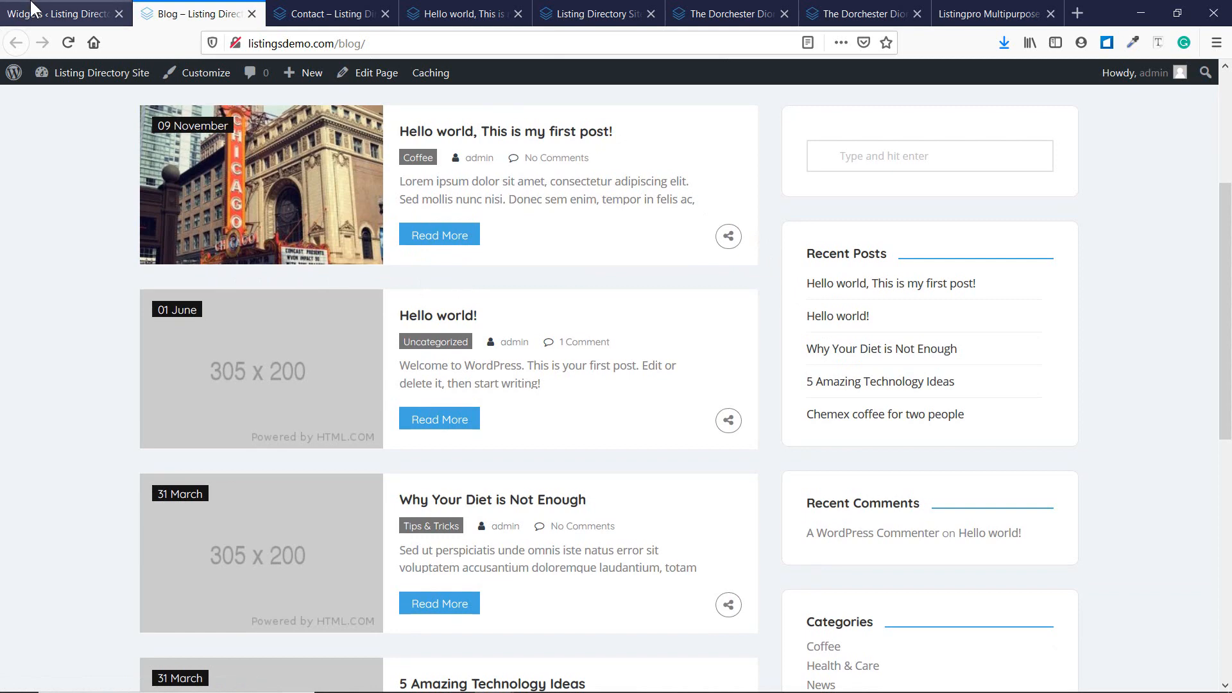
left_click(61, 14)
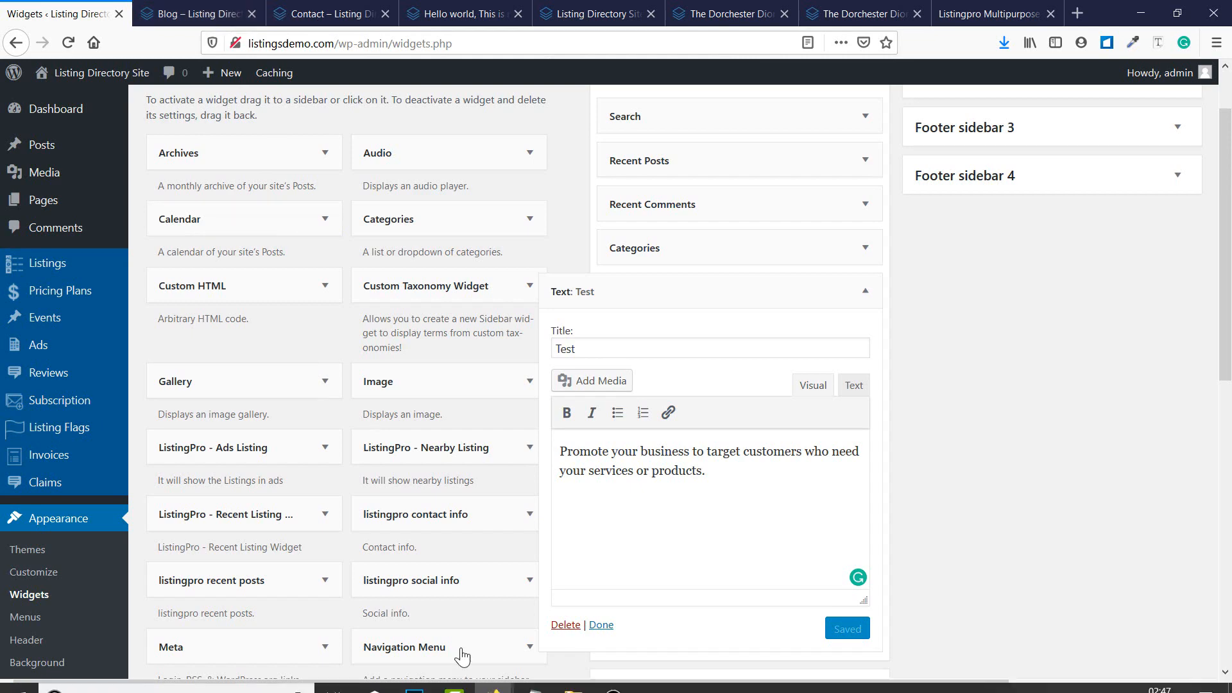
In the Notepad checklist, correct 'DOne' to 'Done' on line 18, Blog Page Setup.
left_click(537, 677)
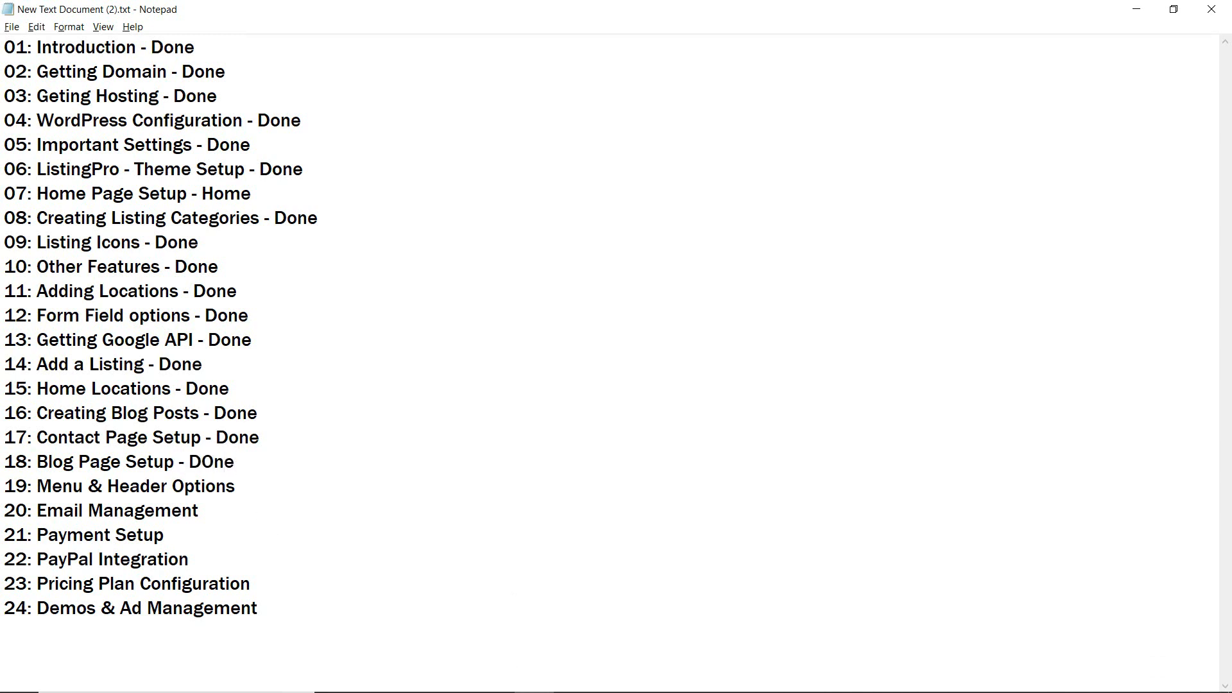
left_click_drag(215, 462, 202, 462)
type("o")
left_click(1137, 9)
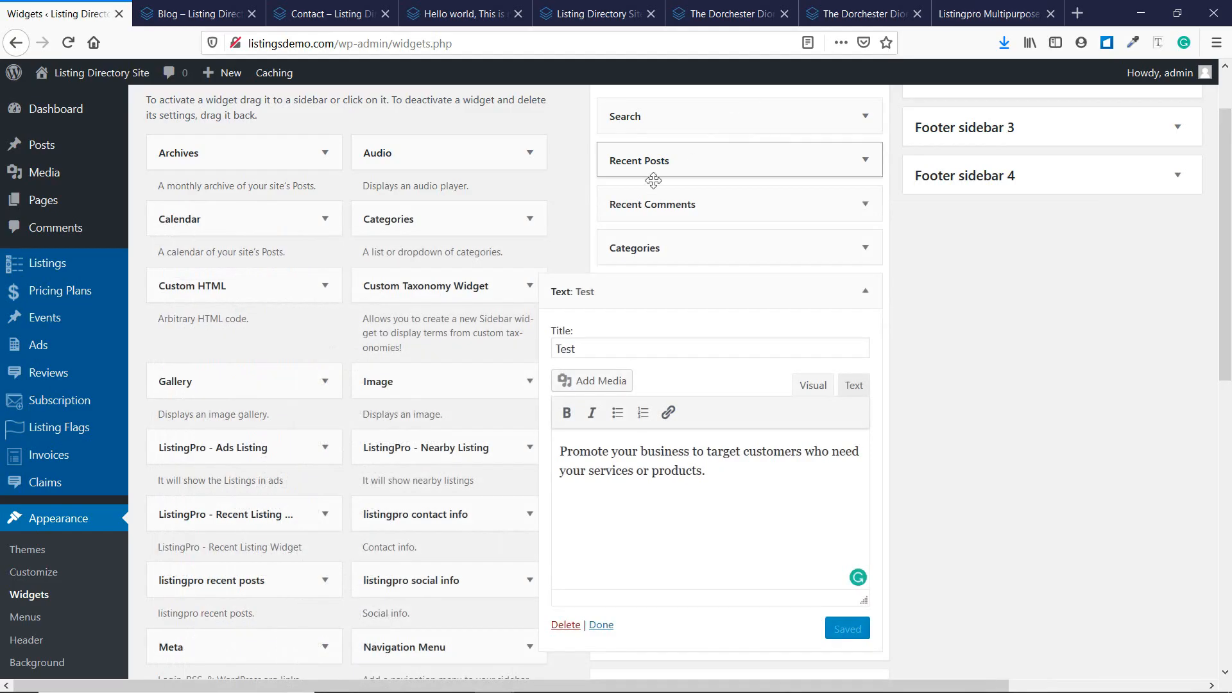
scroll(456, 237, "up", 2)
mouse_move(96, 74)
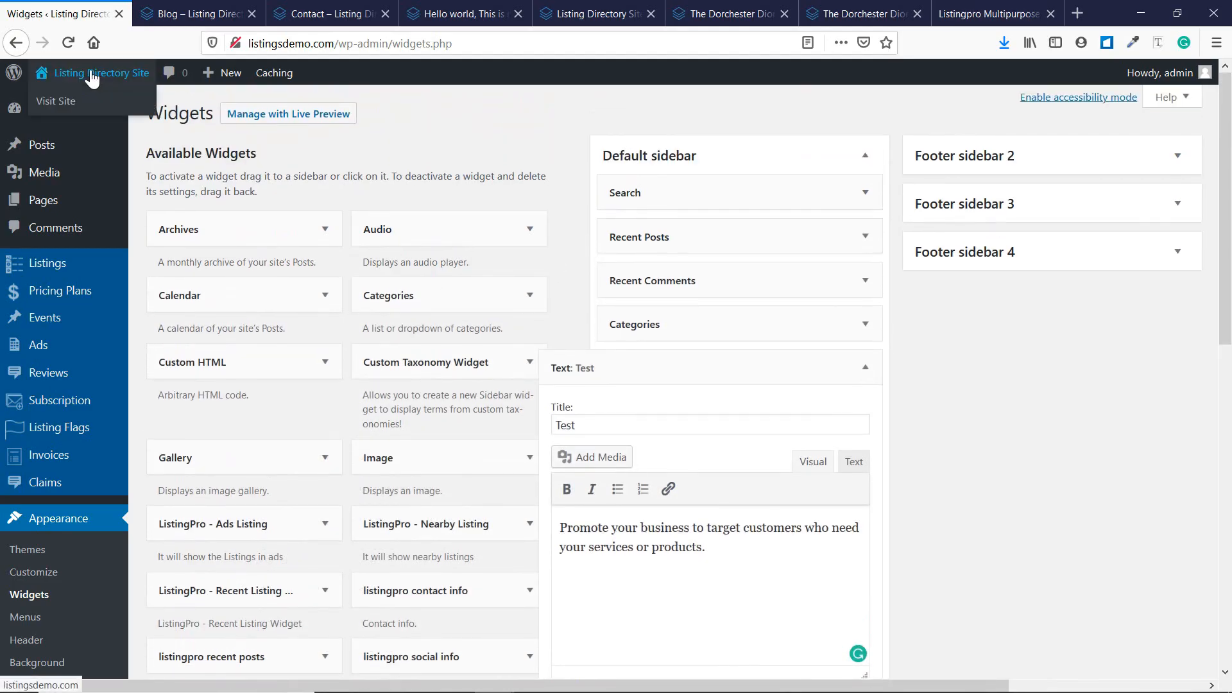
left_click(186, 15)
scroll(299, 111, "up", 4)
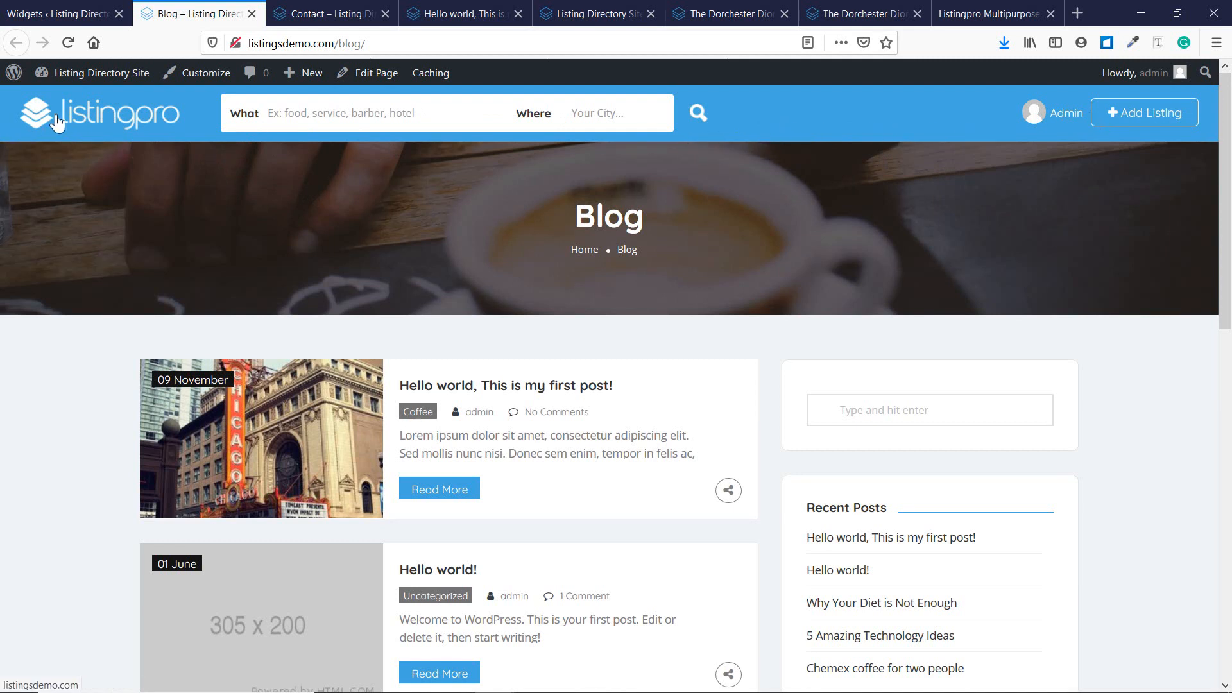
left_click(67, 14)
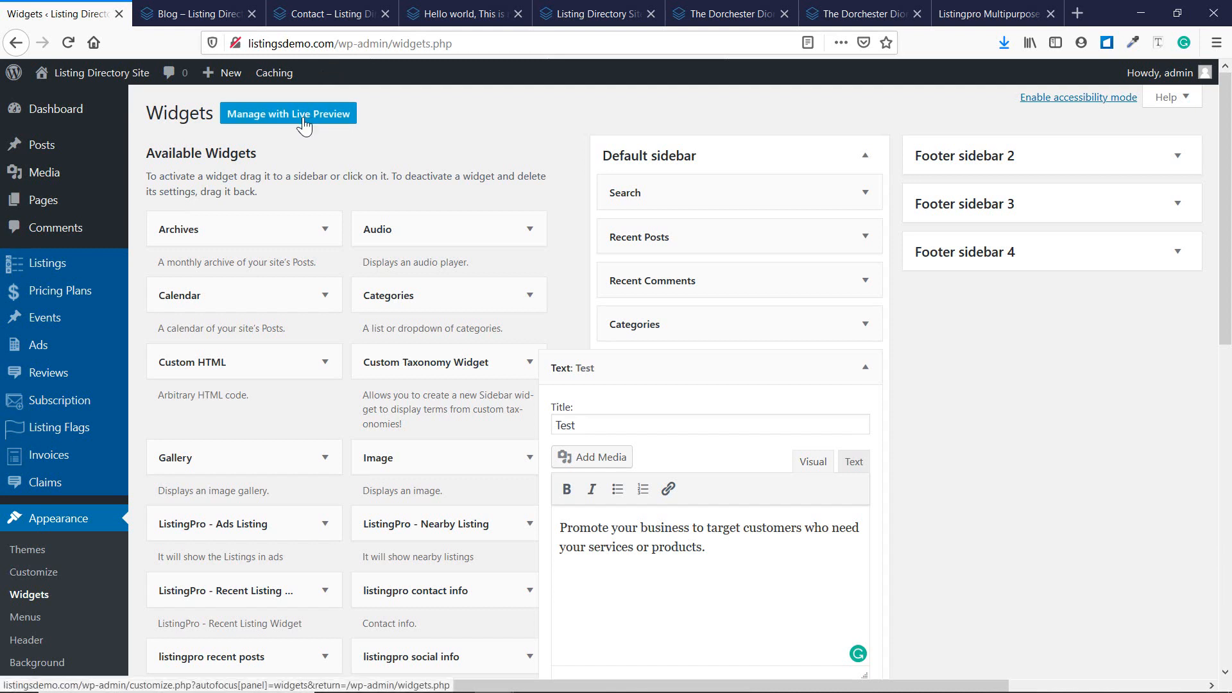
scroll(206, 357, "down", 3)
scroll(106, 333, "down", 1)
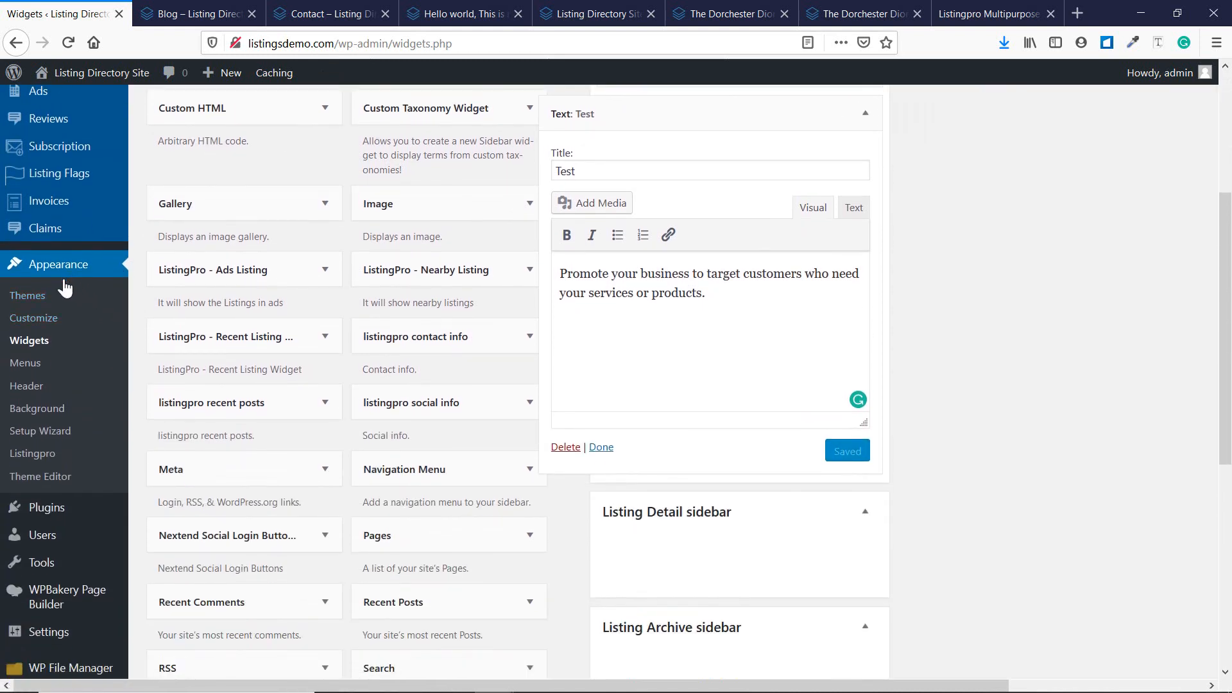
Go to Appearance > Menus and look over the existing menus and new-menu form.
left_click(38, 365)
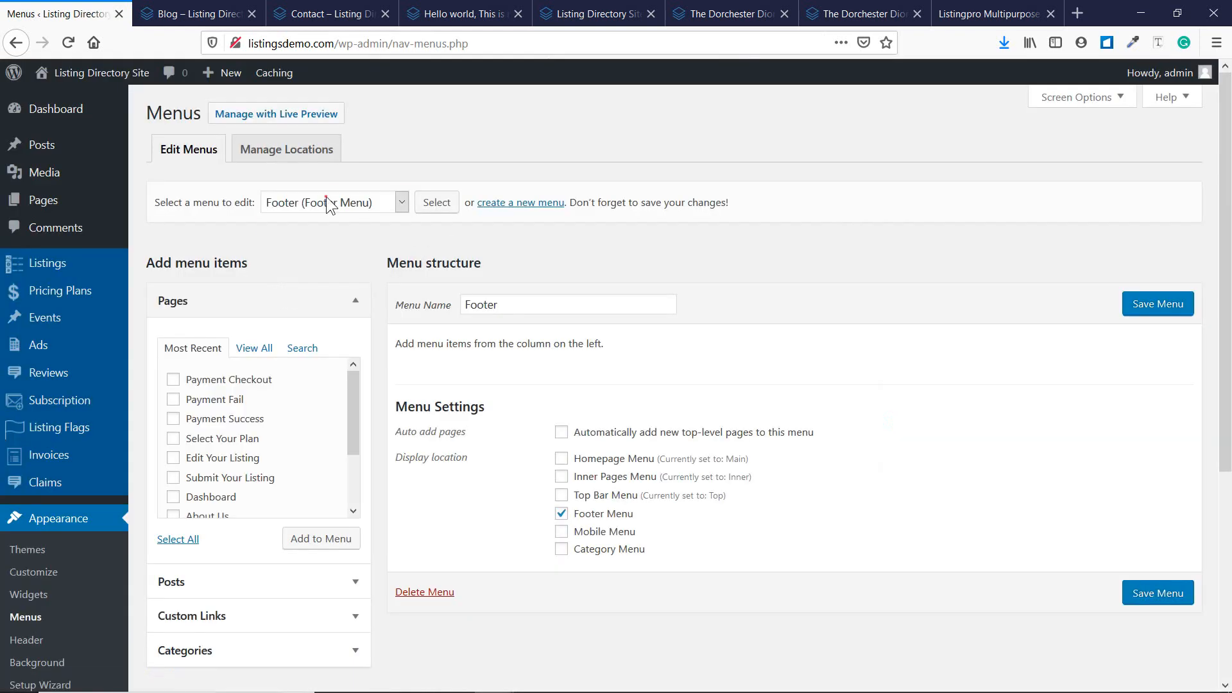
left_click(329, 204)
left_click(518, 263)
left_click(522, 206)
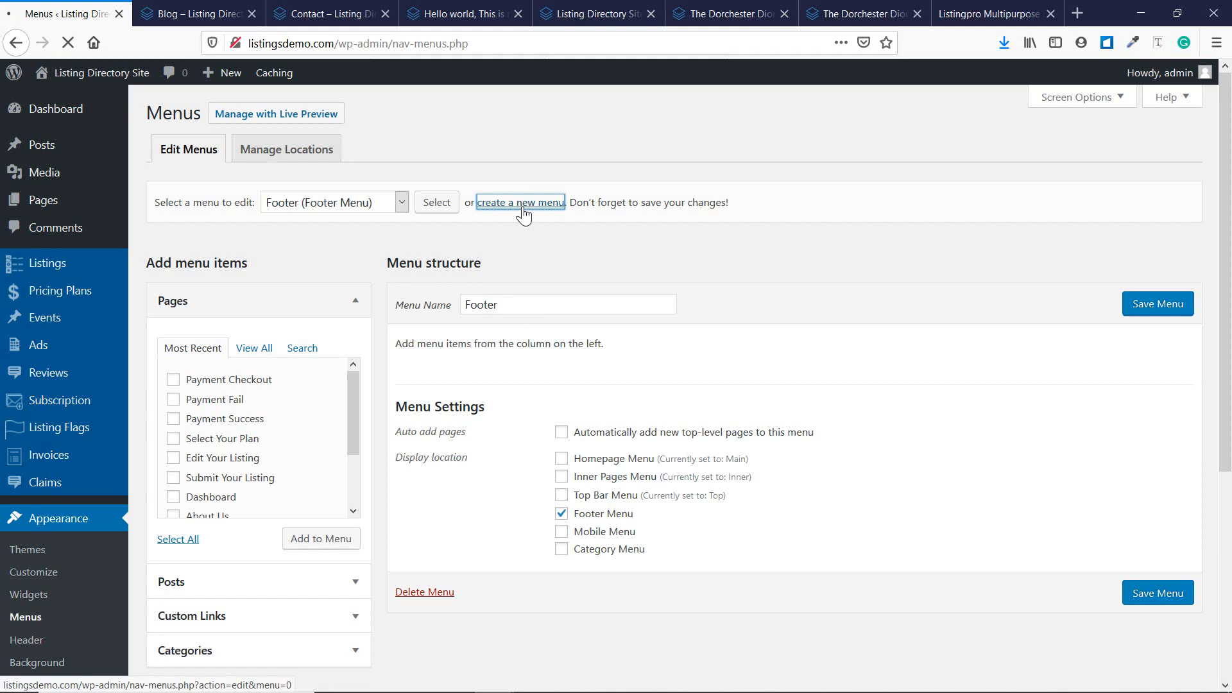
left_click(485, 303)
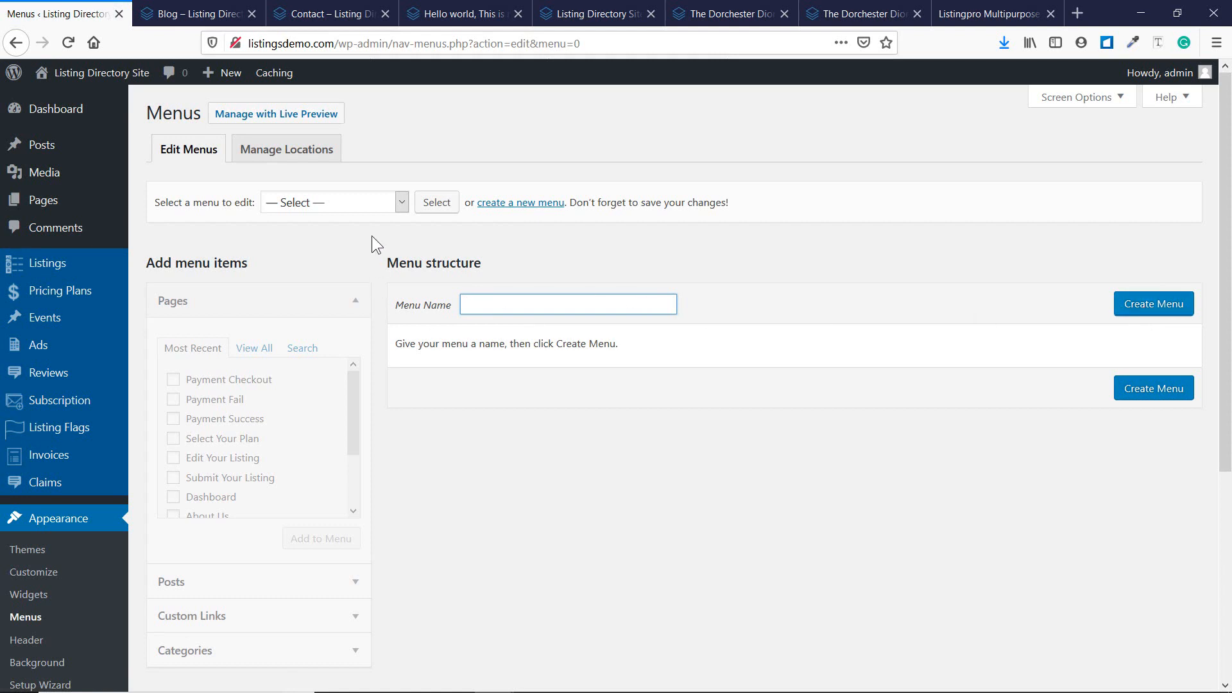
Load the Top menu briefly, then select and load Main (Homepage Menu) for editing.
left_click(367, 204)
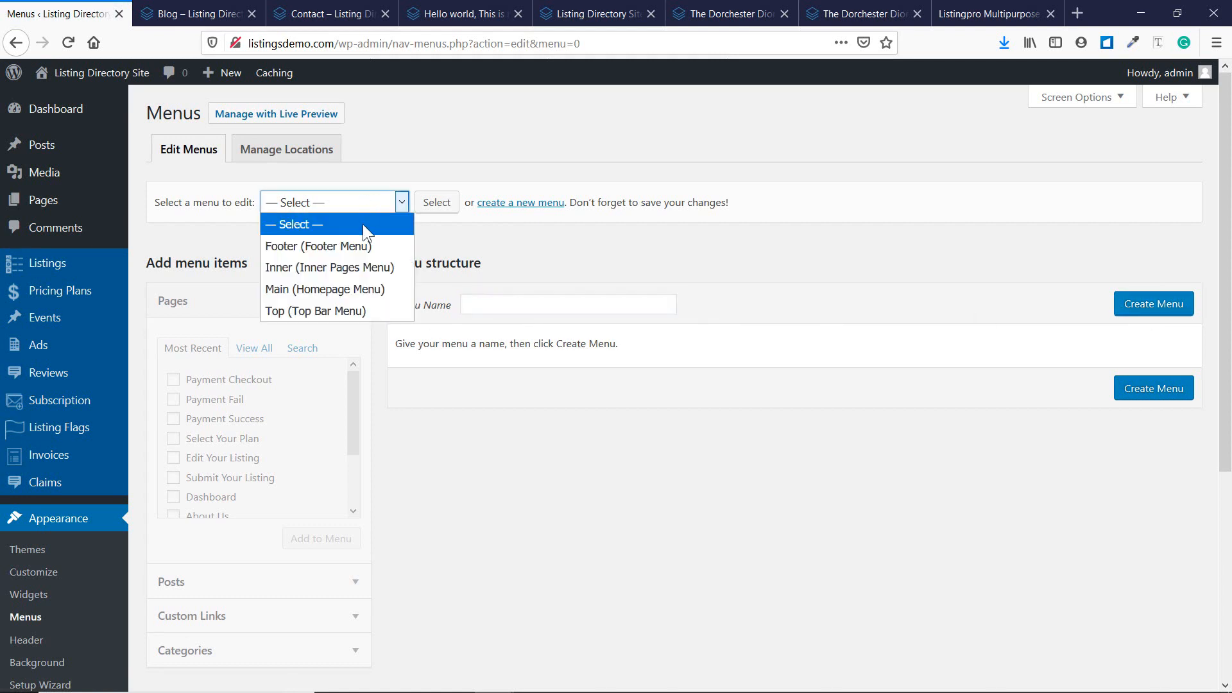
left_click(352, 325)
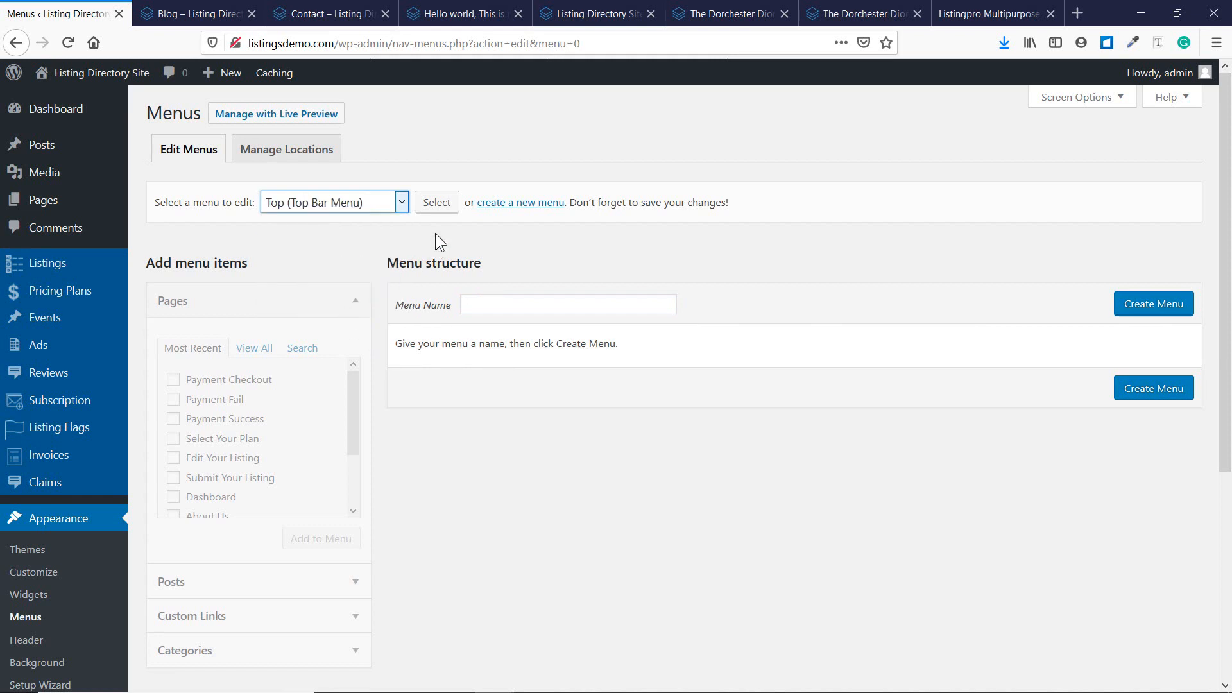
left_click(438, 213)
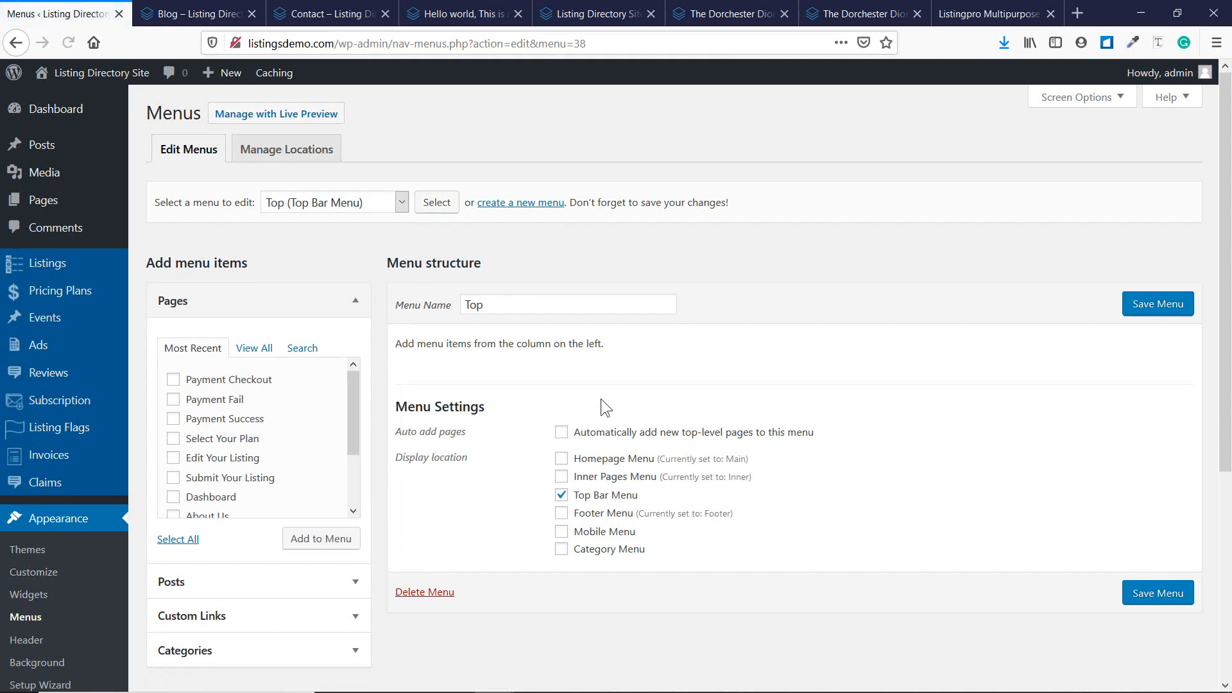
scroll(499, 305, "down", 2)
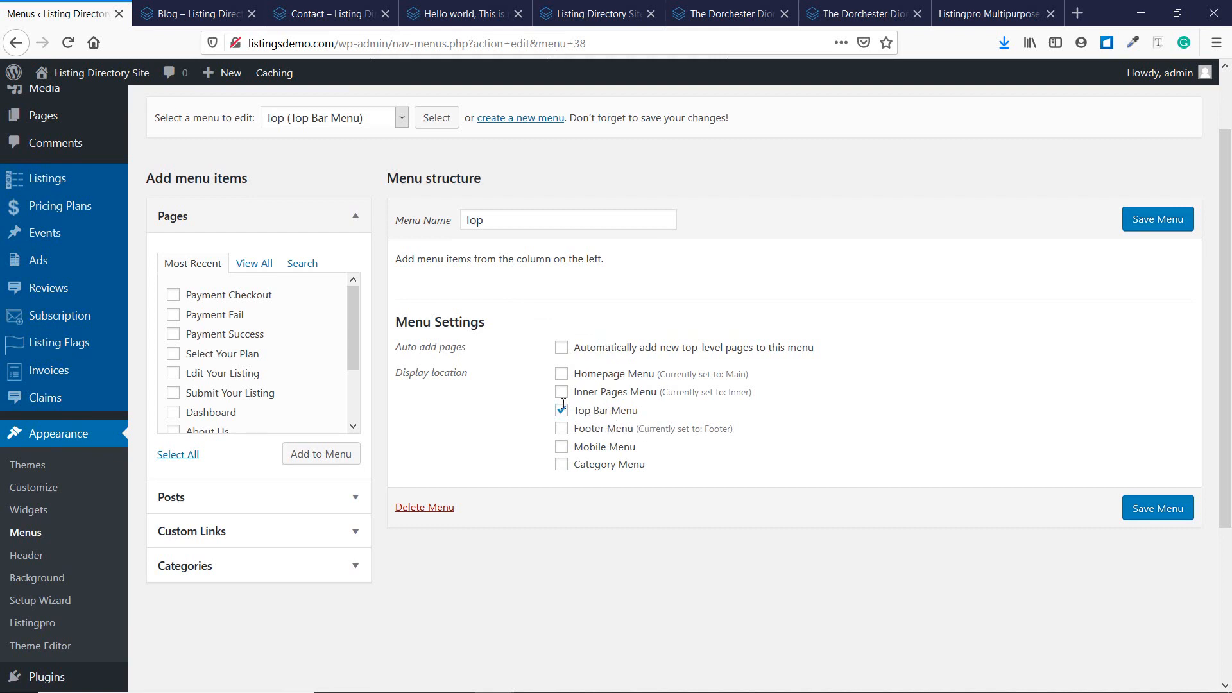
scroll(356, 244, "up", 2)
left_click(354, 214)
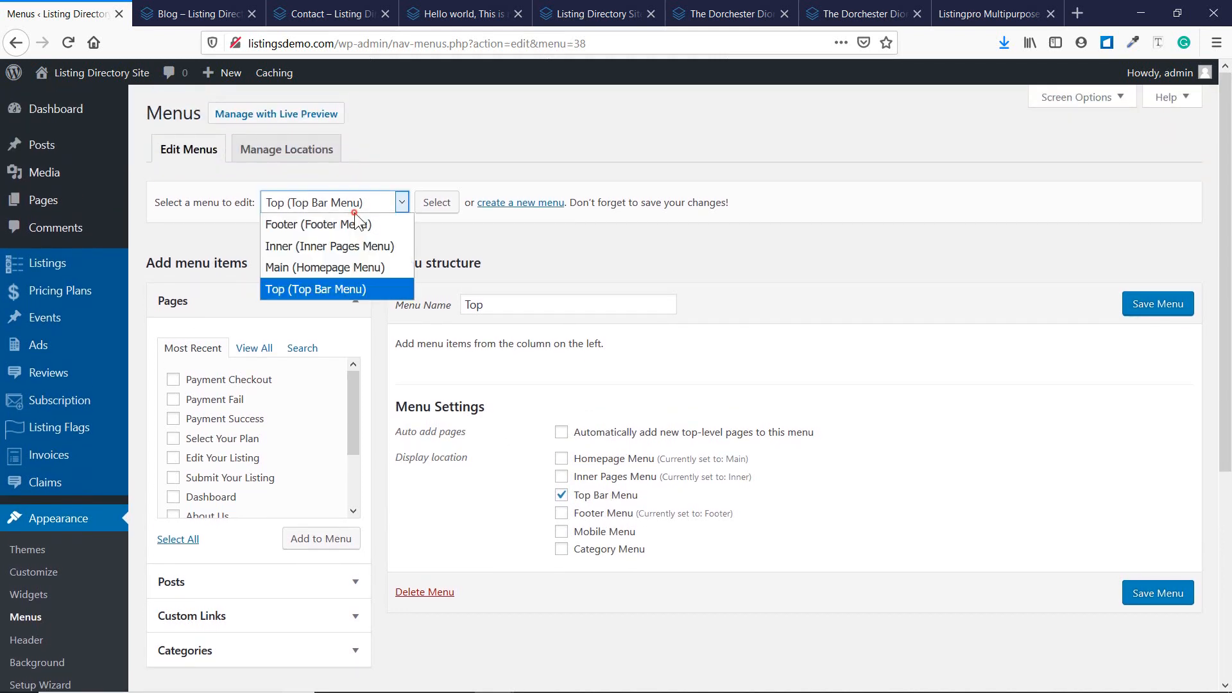
left_click(348, 271)
left_click(426, 210)
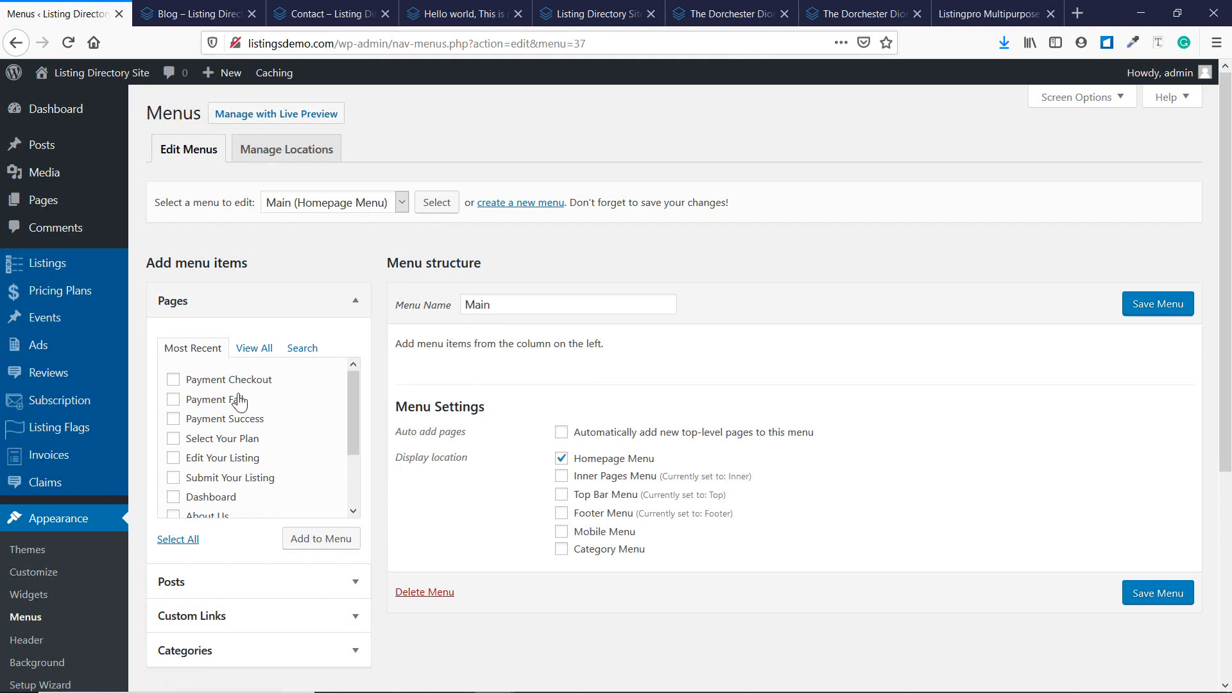
Add the Contact, Blog, Dashboard and Home pages to the Main menu.
left_click(263, 354)
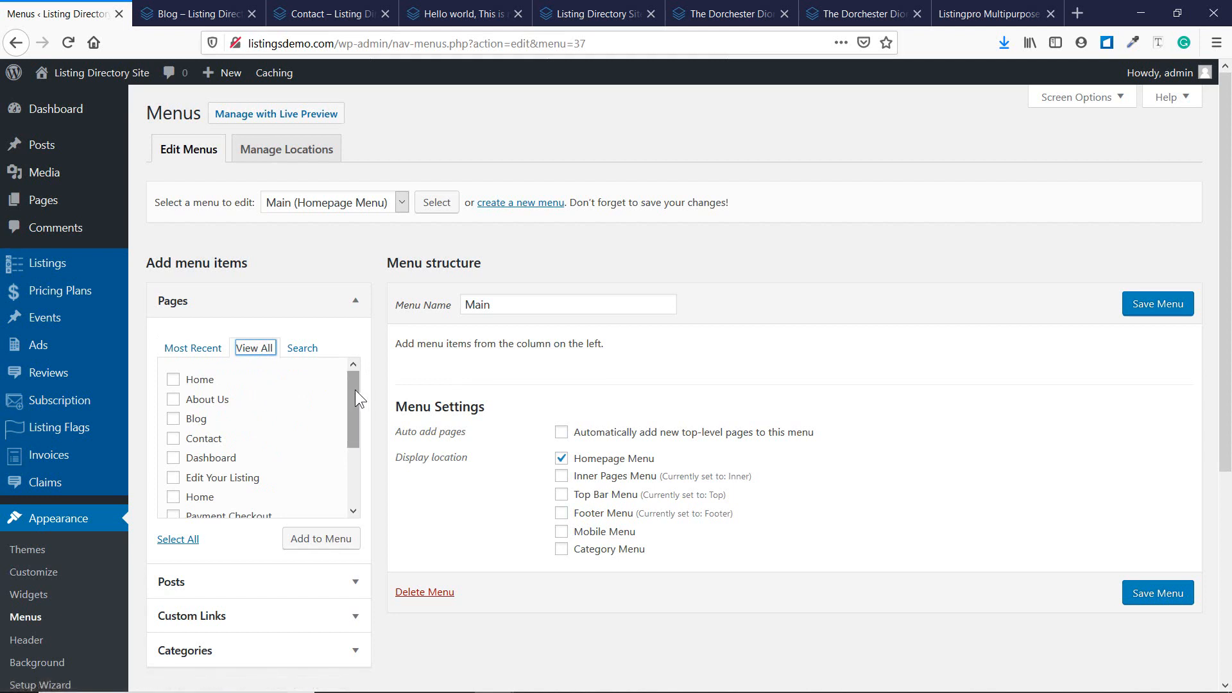
mouse_move(356, 390)
left_mouse_down()
mouse_move(349, 468)
mouse_move(343, 390)
left_mouse_up()
left_click(173, 439)
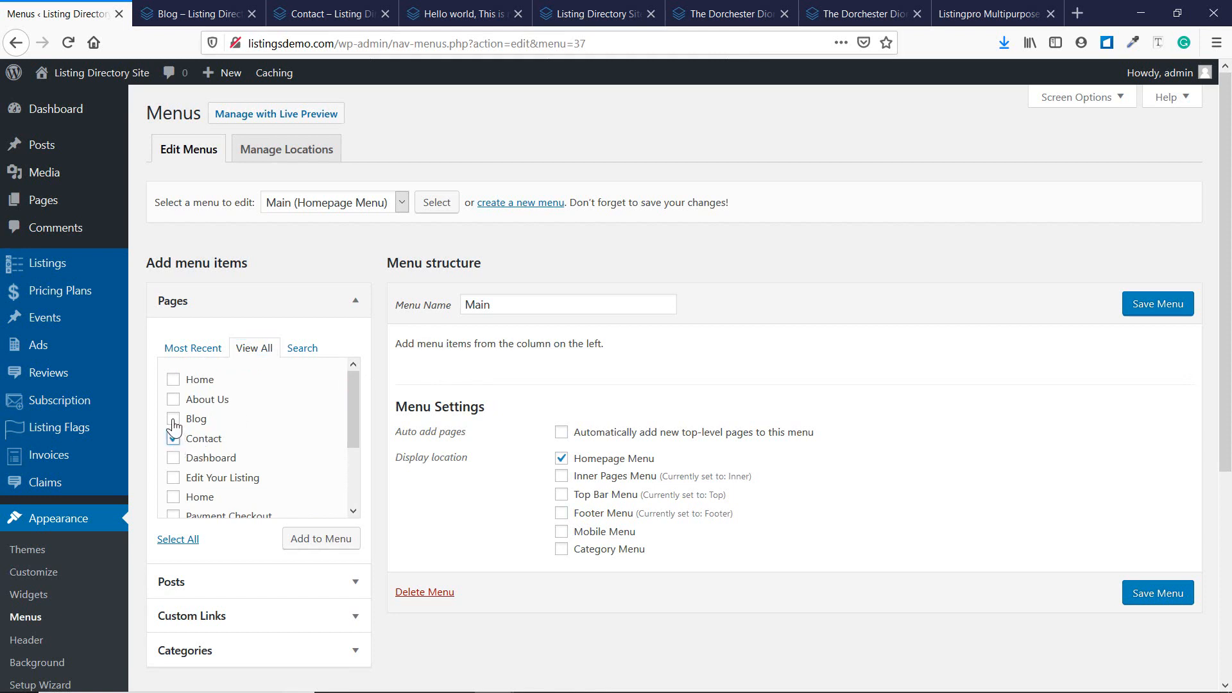
left_click(174, 419)
left_click(174, 461)
left_click(173, 497)
left_click(292, 543)
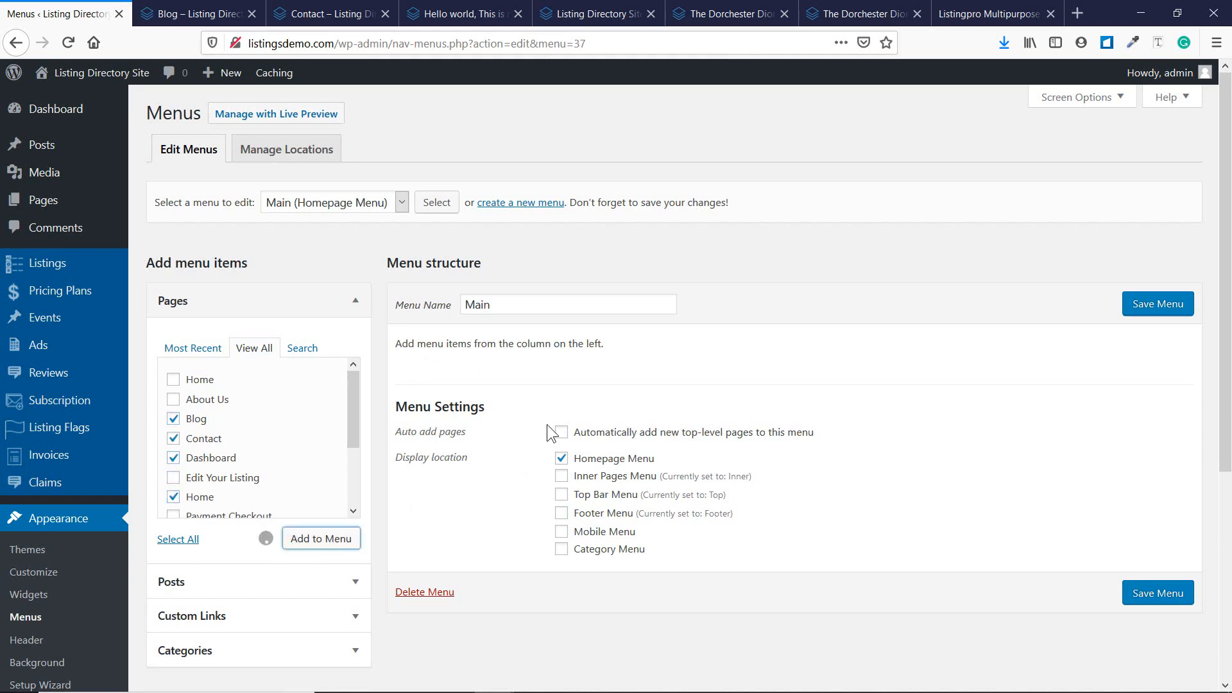
Reorder the menu so Home comes first with Dashboard directly below it.
left_click(539, 510)
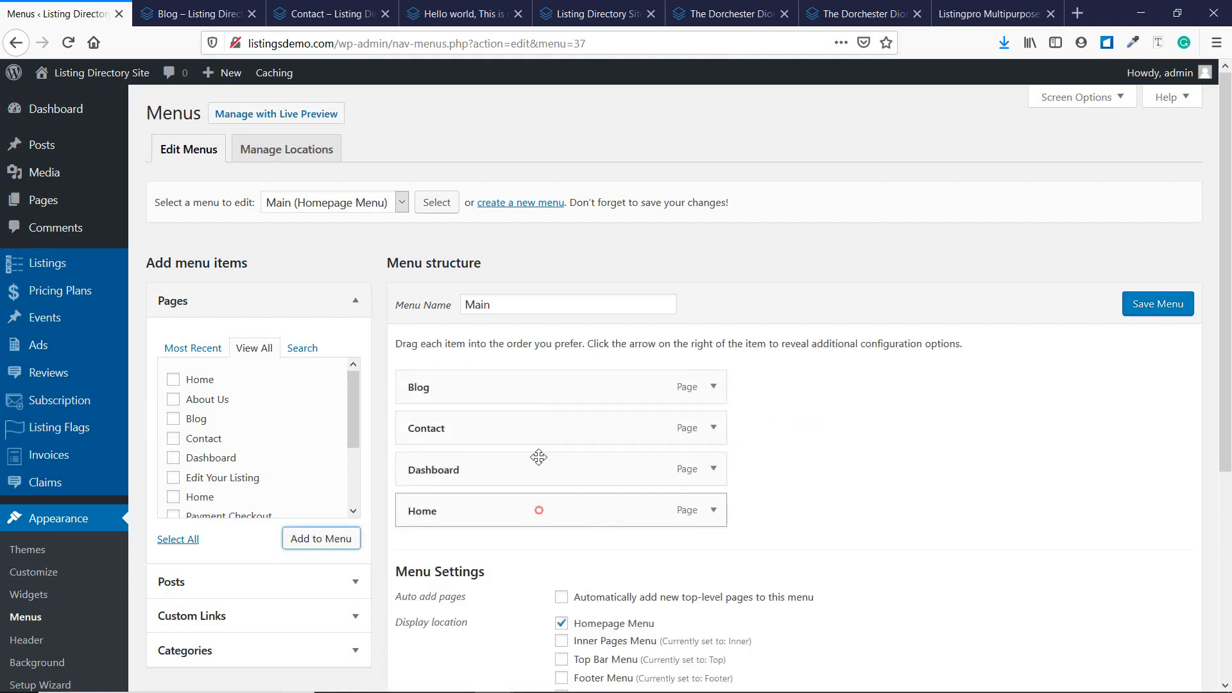
left_click_drag(539, 457, 531, 387)
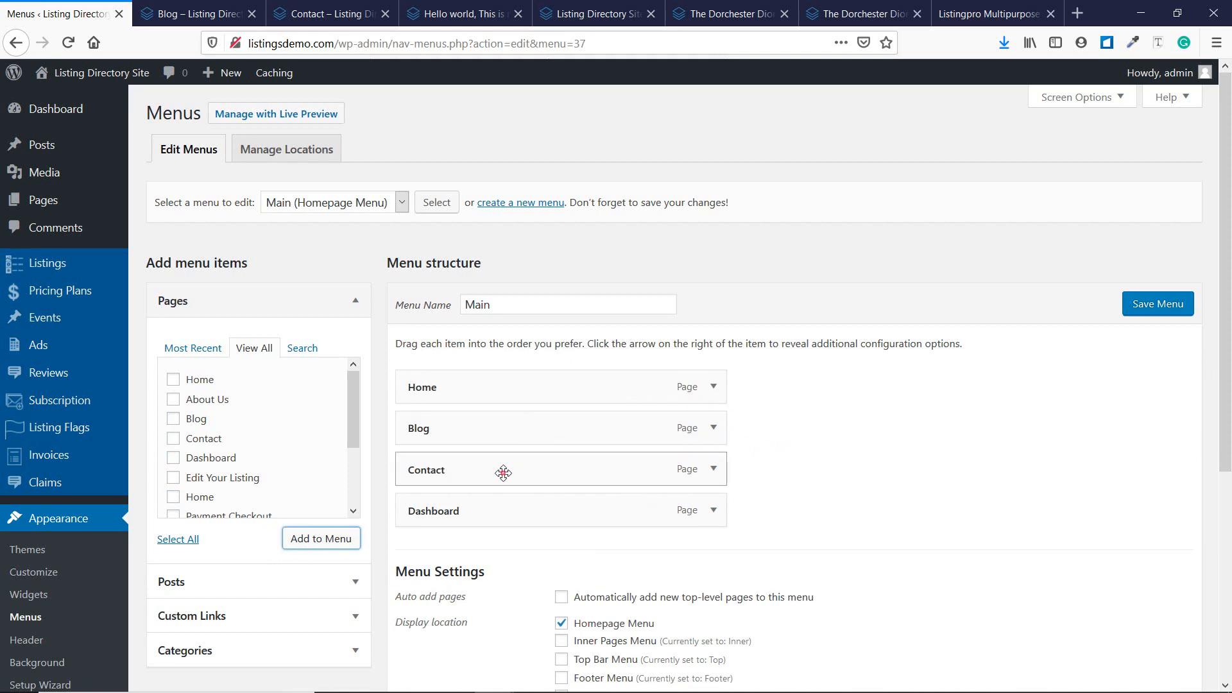
left_click_drag(503, 473, 500, 440)
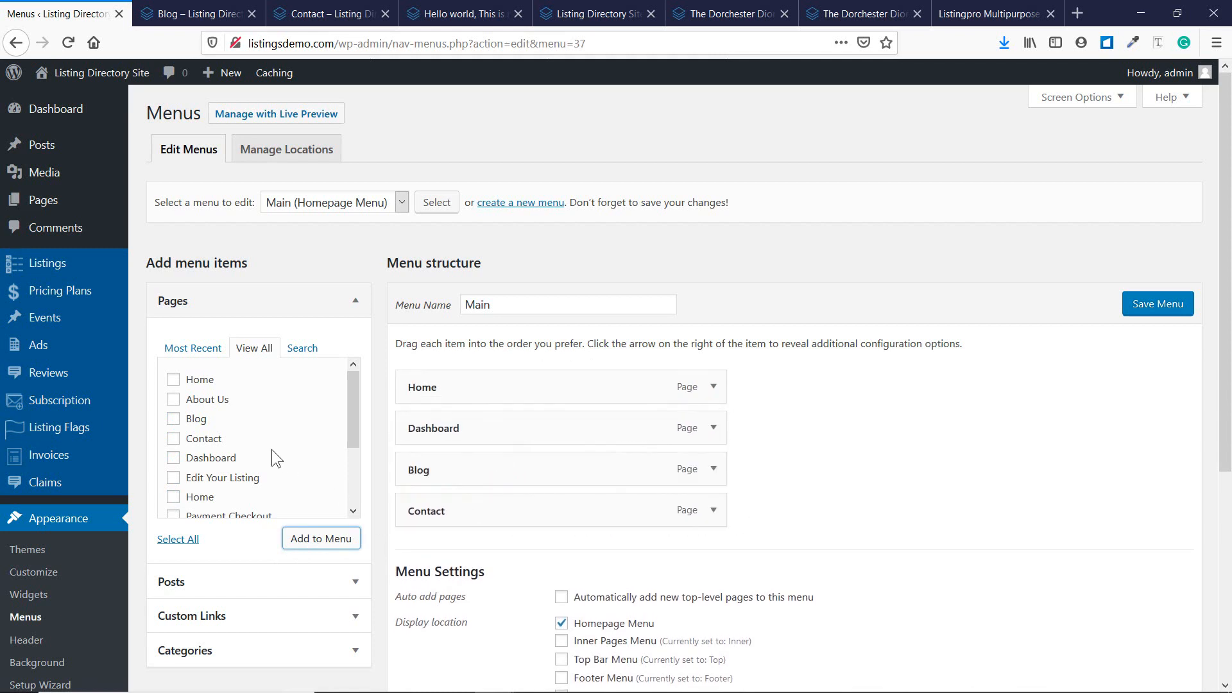
scroll(269, 447, "down", 3)
scroll(268, 446, "up", 3)
Add the Edit Your Listing page and nest it under Contact.
left_click(207, 477)
left_click(301, 537)
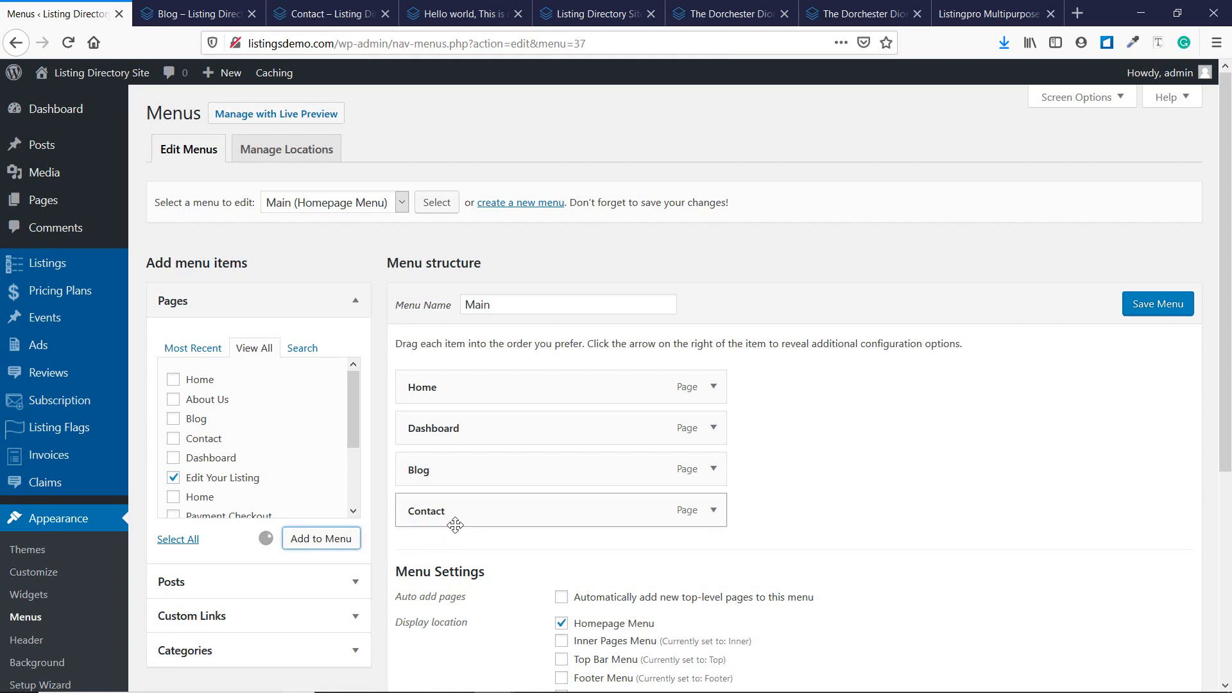
left_click_drag(442, 549, 473, 546)
Add the Payment Checkout, Payment Fail, Payment Success and Select Your Plan pages.
scroll(274, 451, "down", 3)
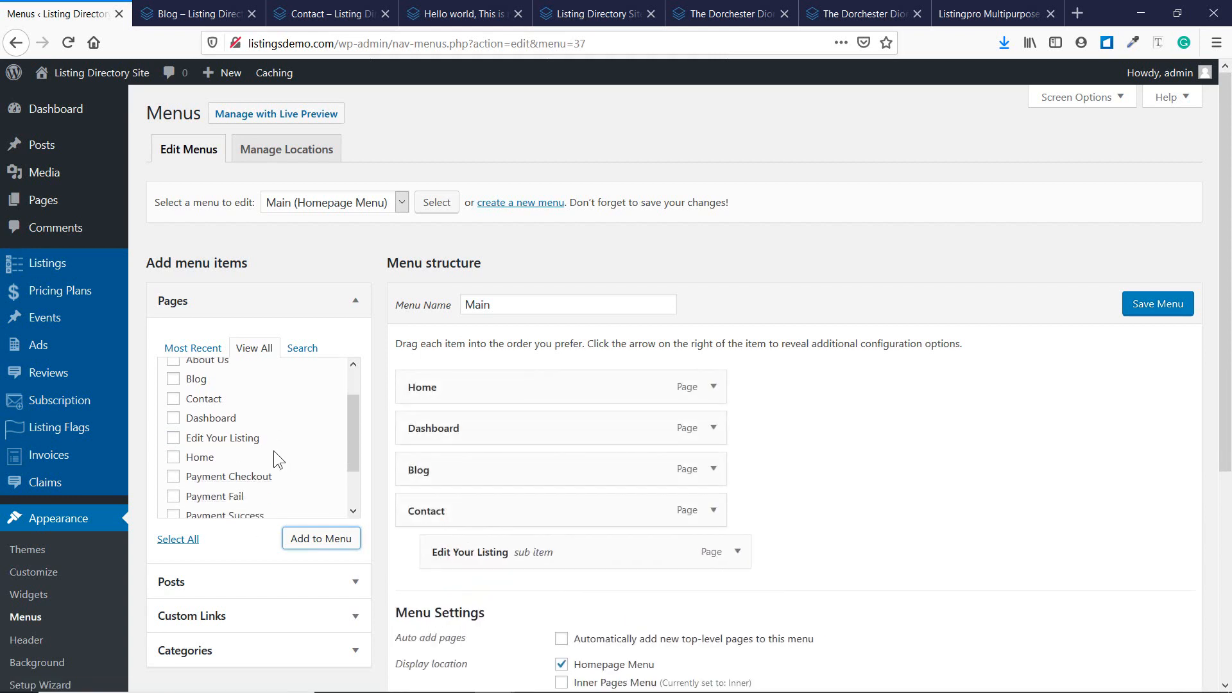
left_click(251, 434)
left_click(249, 453)
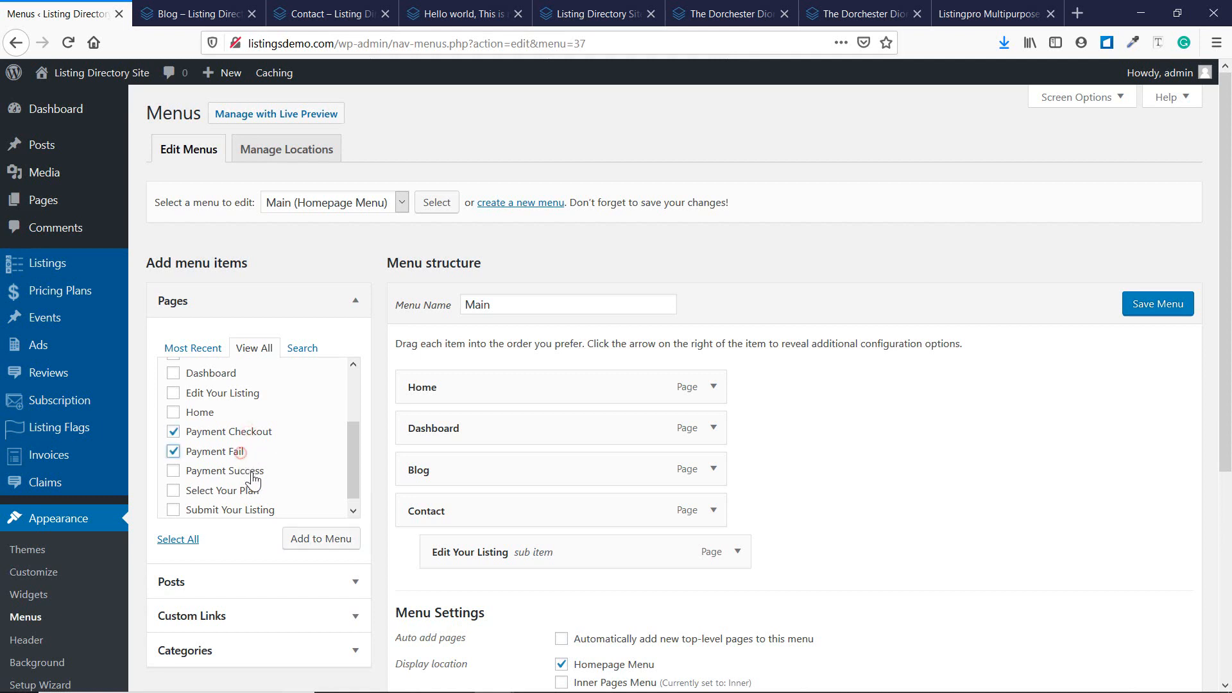
left_click(247, 472)
left_click(243, 490)
left_click(316, 544)
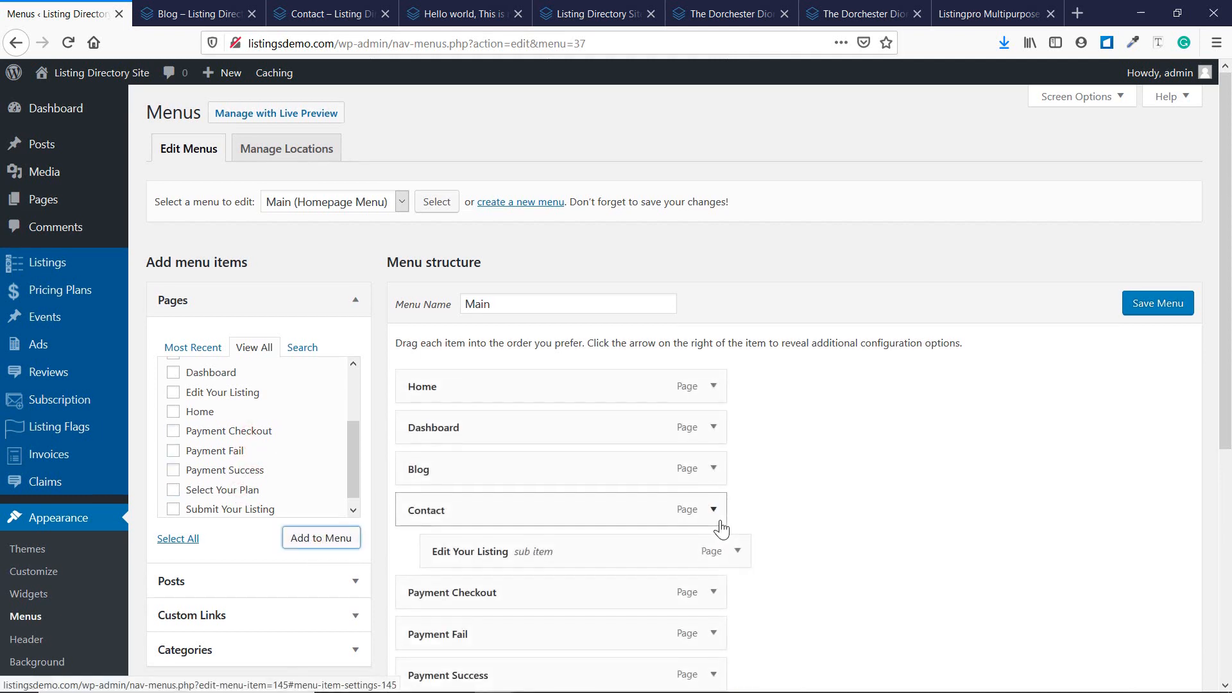
Nest the payment pages and Select Your Plan under Contact, move Blog last, and save.
scroll(501, 432, "down", 3)
left_click_drag(500, 430, 549, 499)
left_click_drag(530, 530, 559, 531)
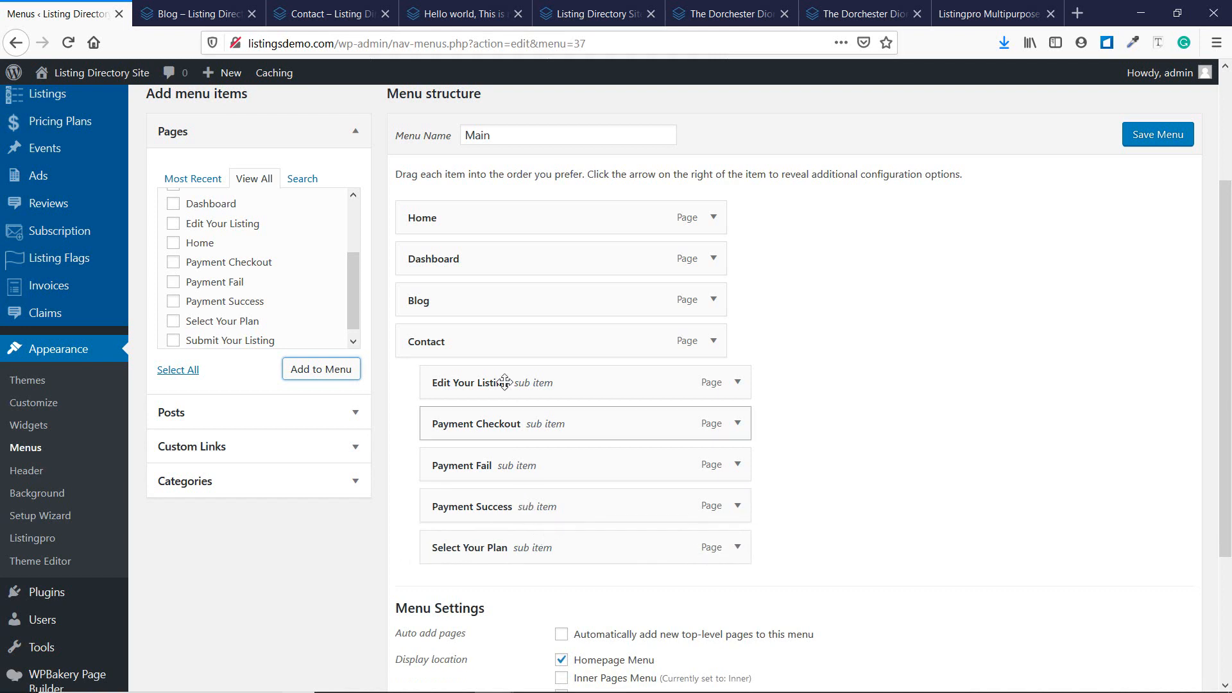
left_click_drag(474, 302, 480, 550)
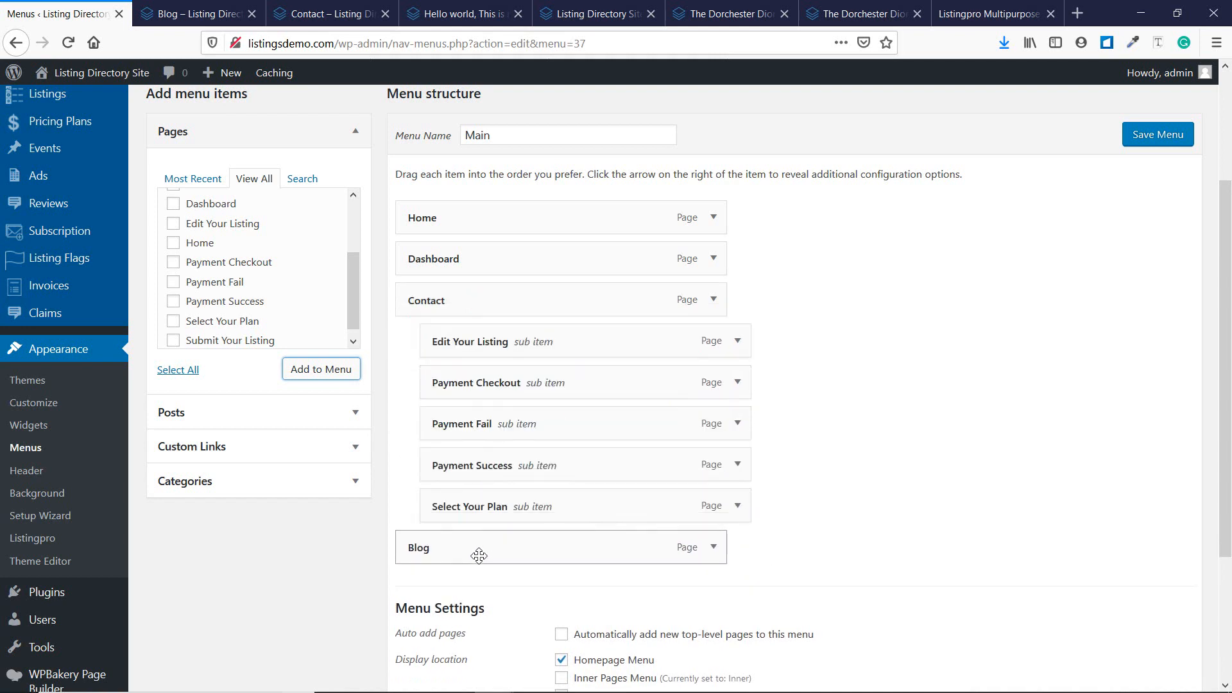
left_click(1140, 136)
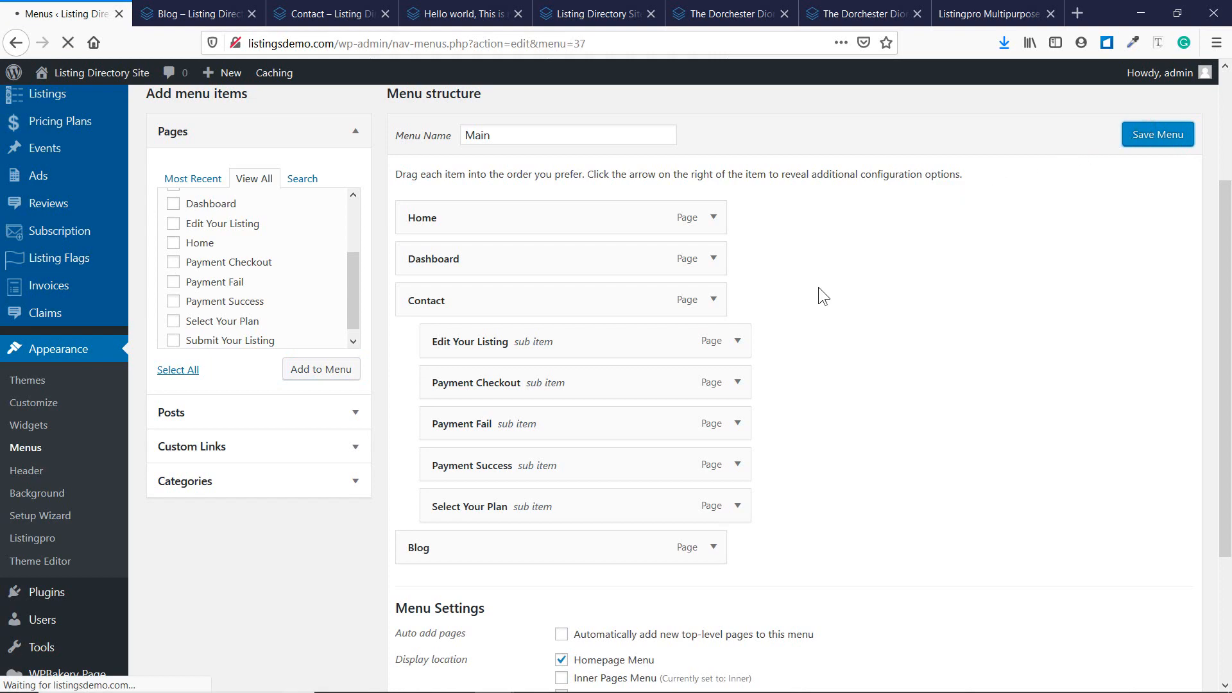
scroll(803, 283, "down", 4)
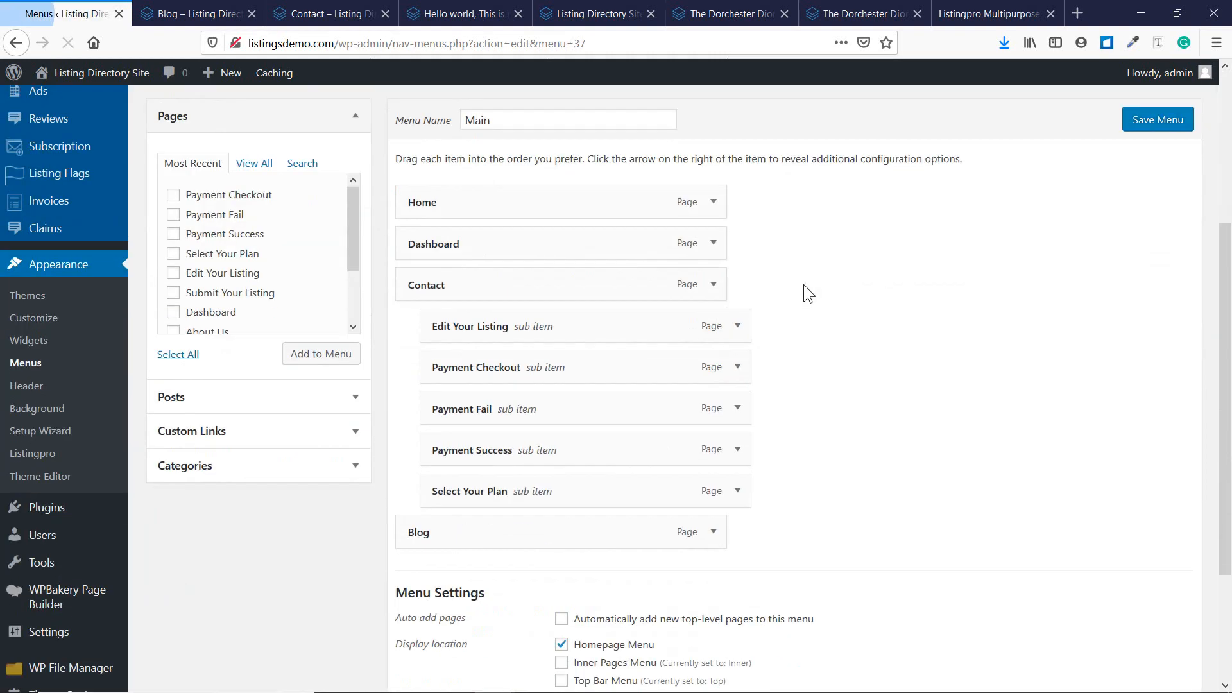
scroll(773, 322, "down", 3)
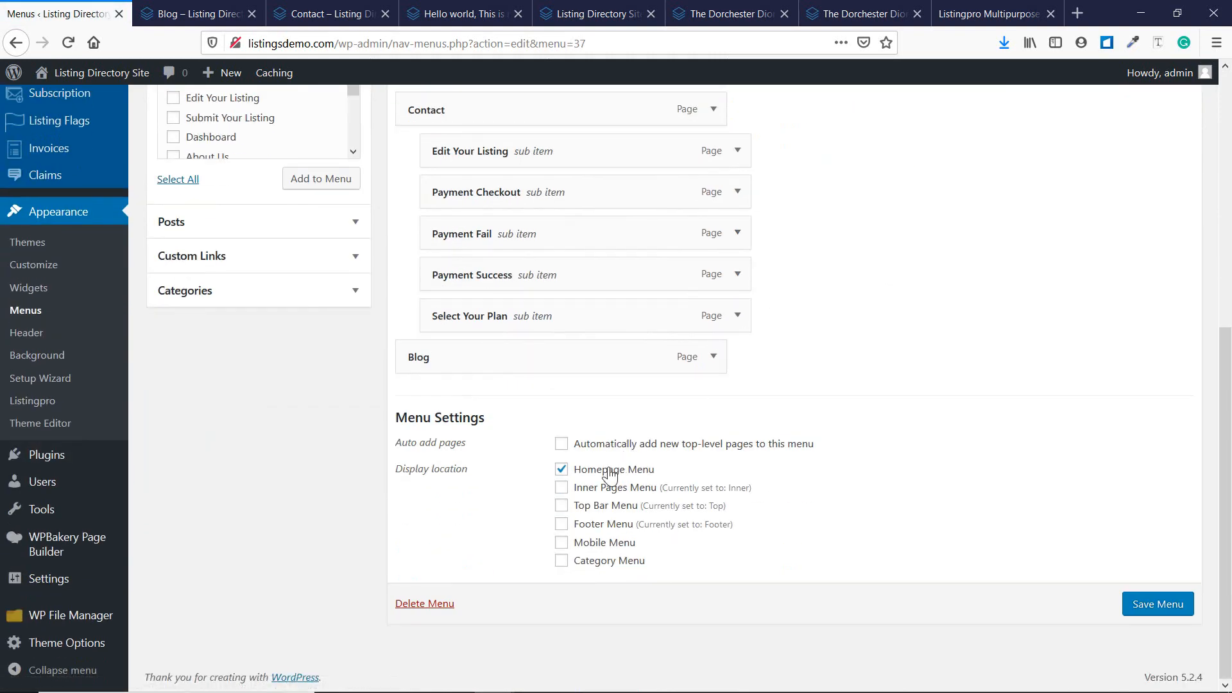
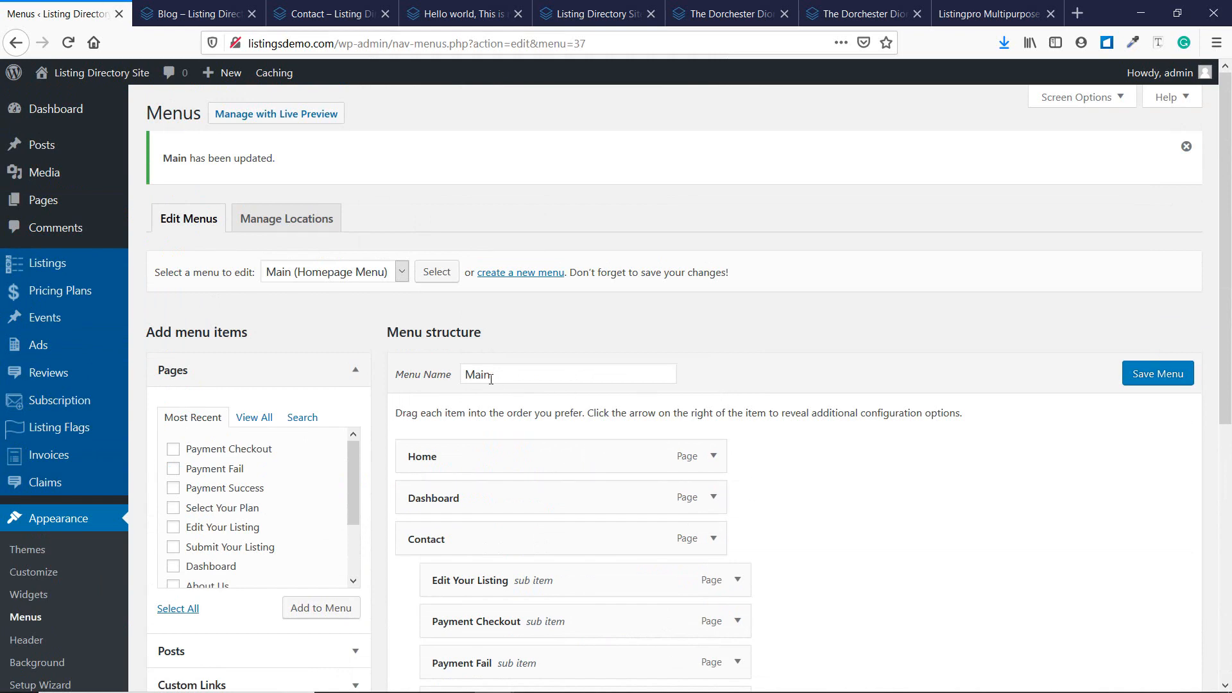
Load the live site's homepage instead of the blog page.
left_click(192, 13)
left_click_drag(338, 43, 625, 30)
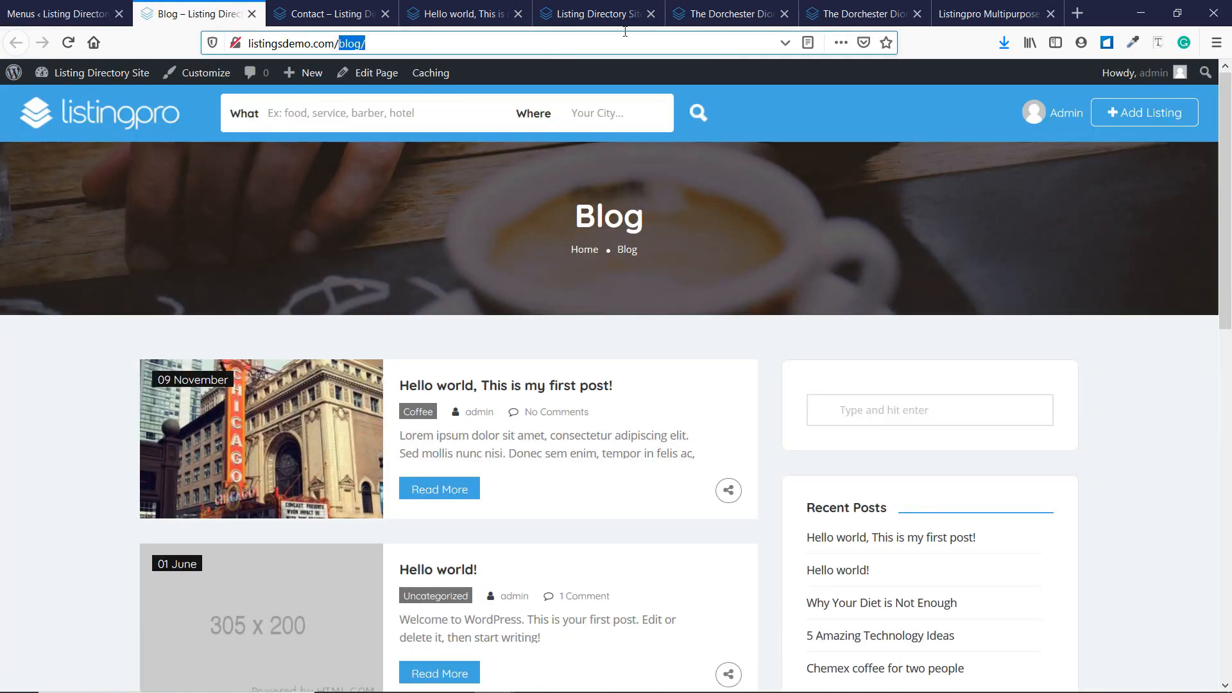
key("BackSpace")
key("Return")
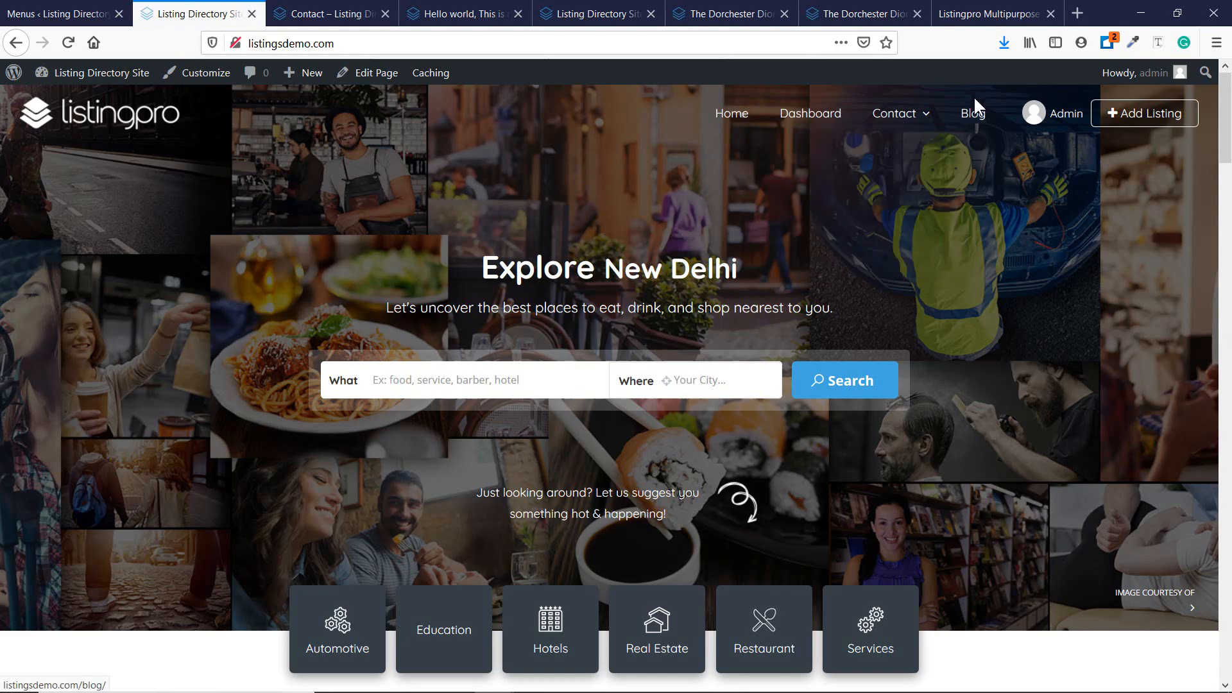
Compare the menu editor with the live front page.
left_click(76, 9)
scroll(512, 361, "down", 3)
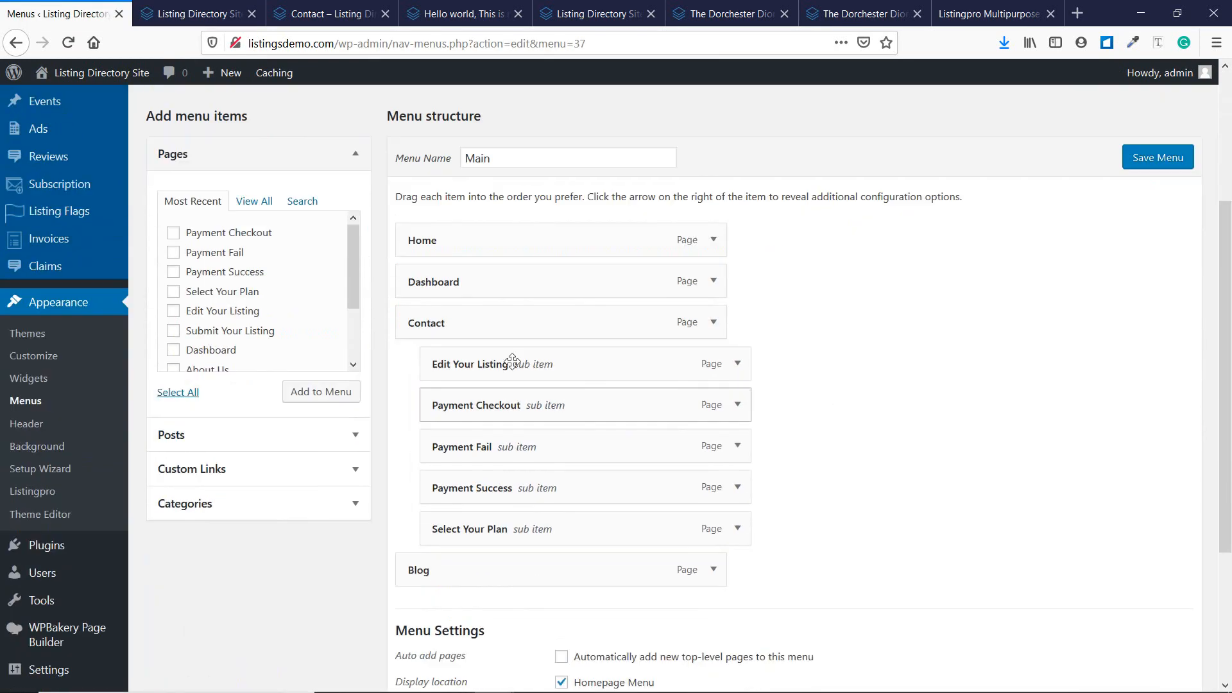
left_click(192, 13)
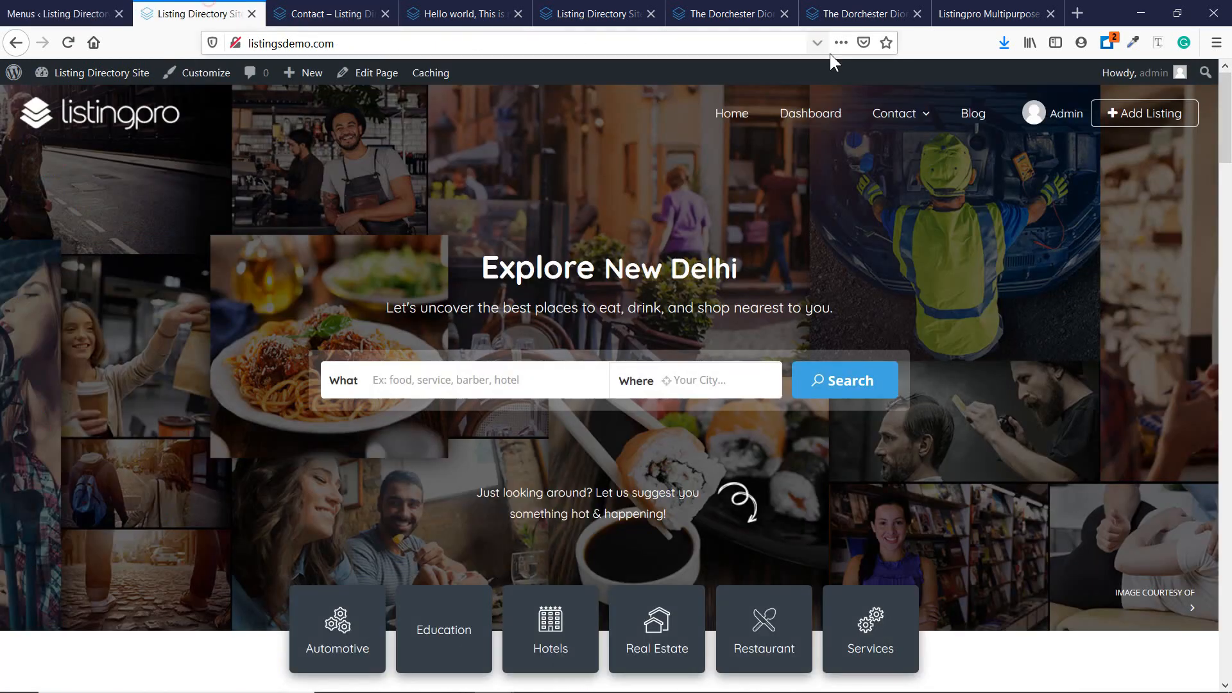
mouse_move(902, 116)
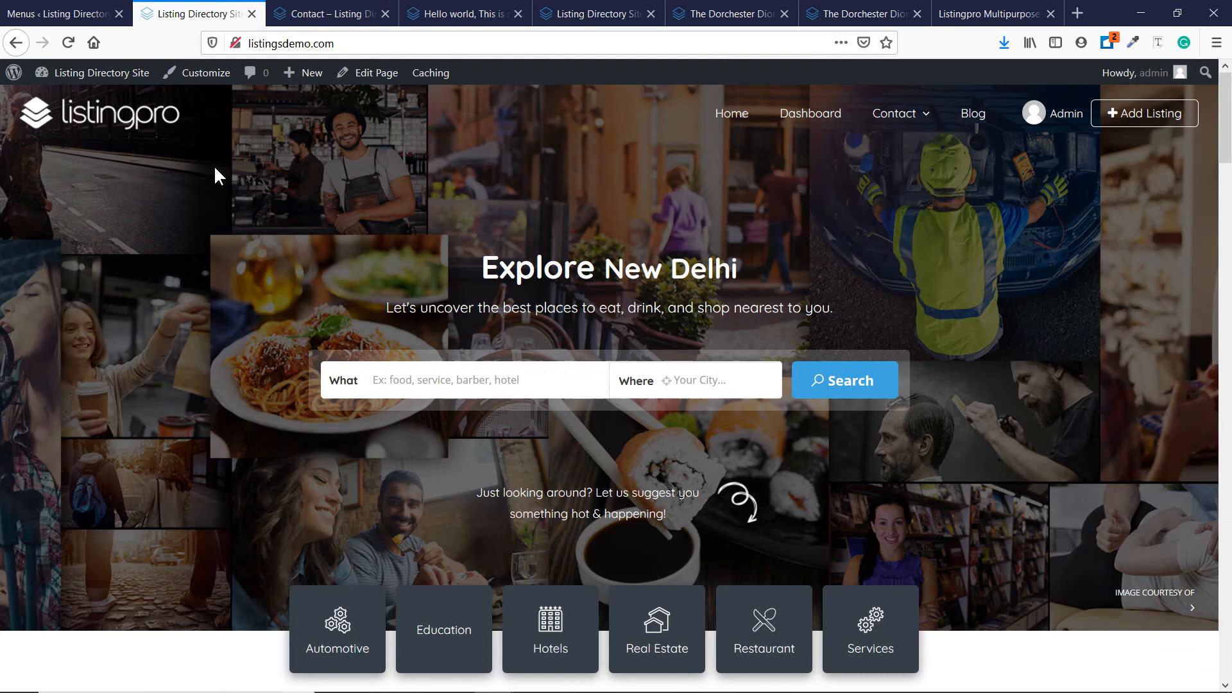
left_click(45, 10)
scroll(294, 407, "down", 2)
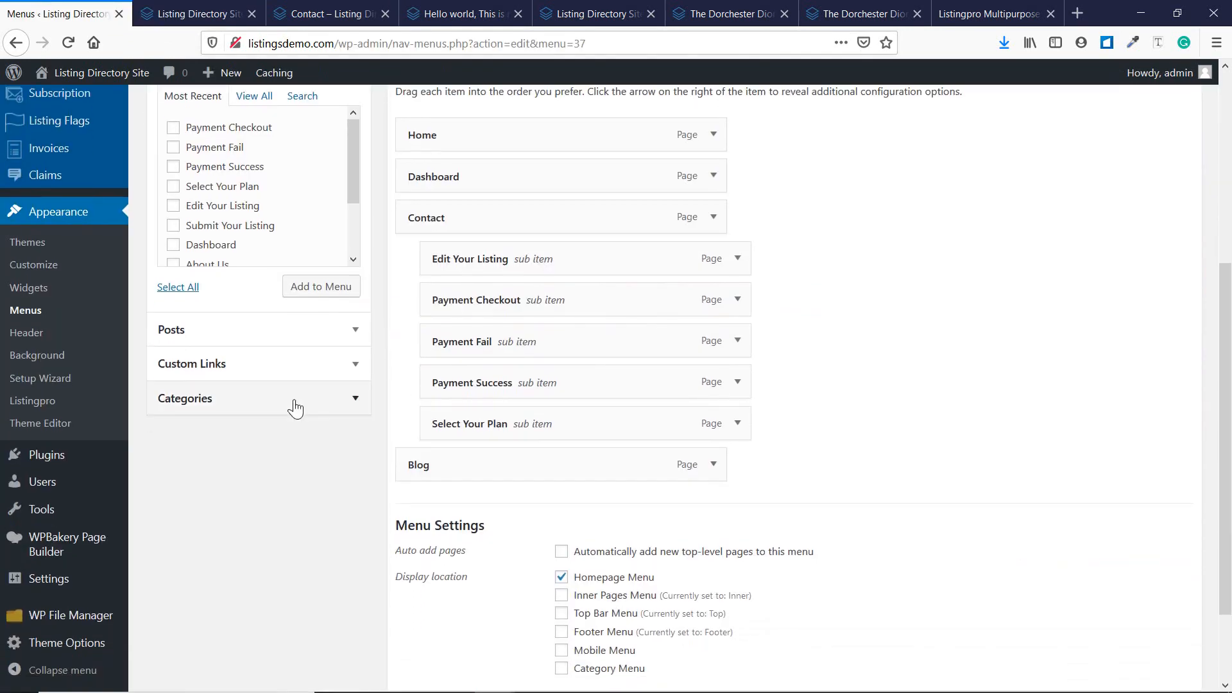
Expand and collapse the Custom Links, Posts and Categories panels to review them.
left_click(340, 339)
scroll(257, 256, "up", 4)
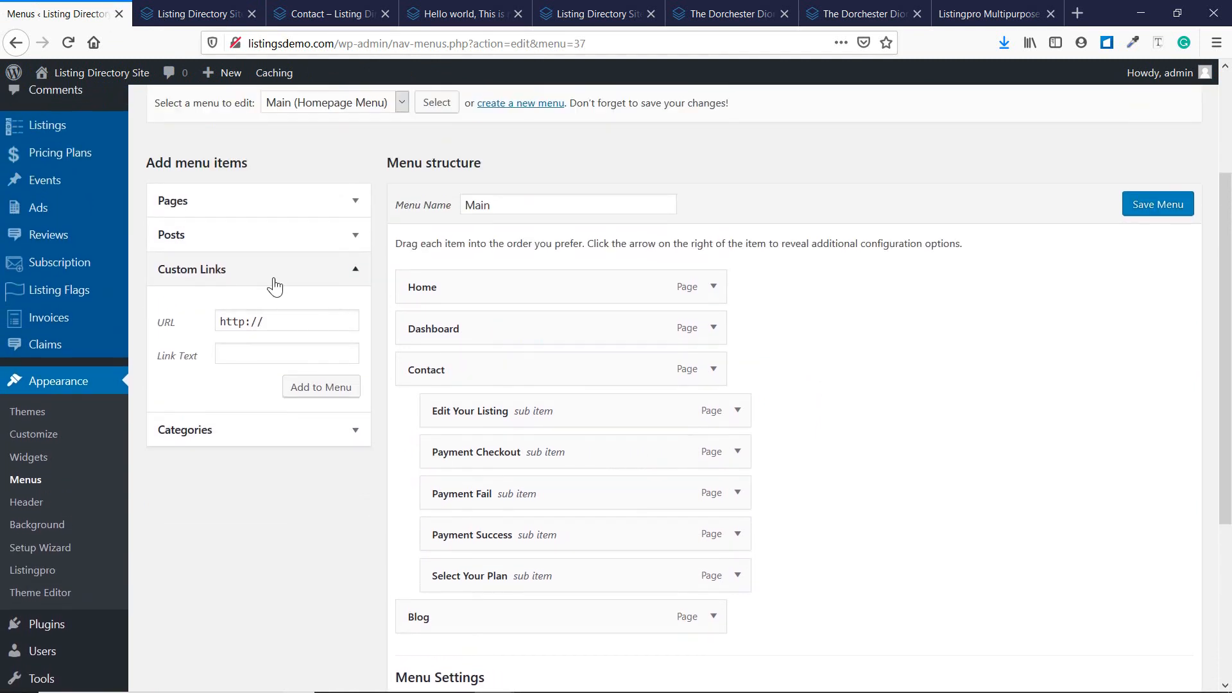
left_click(276, 276)
left_click(283, 247)
left_click(282, 244)
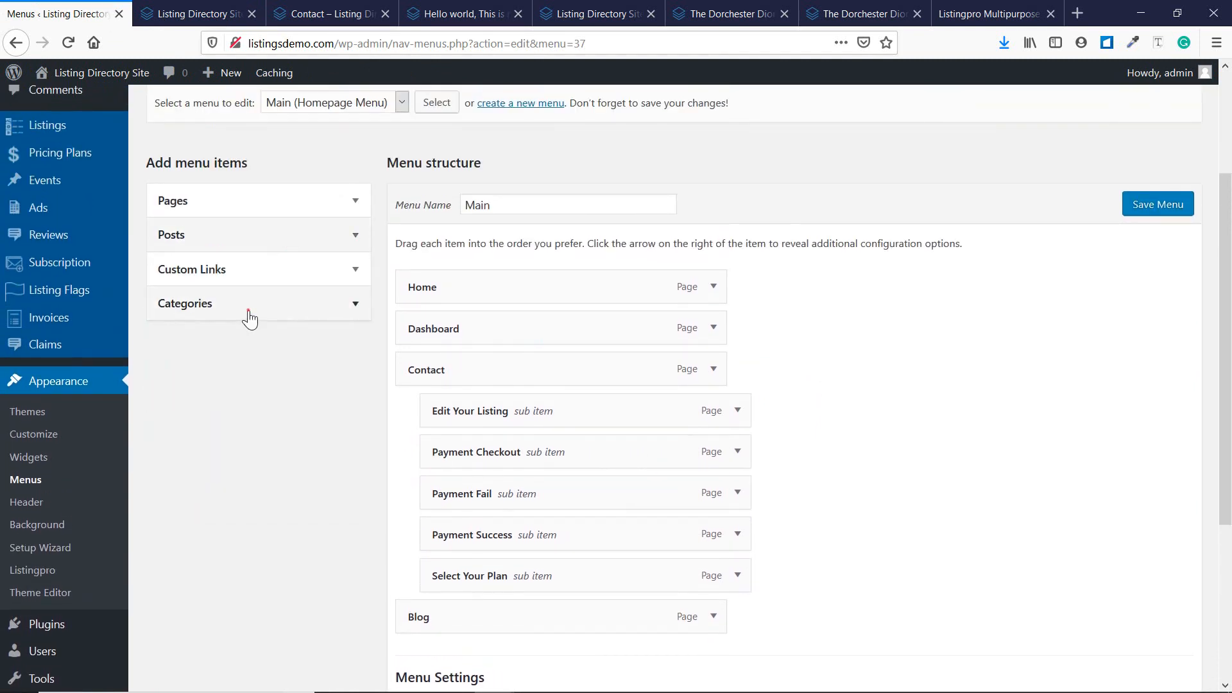
left_click(247, 309)
left_click(275, 307)
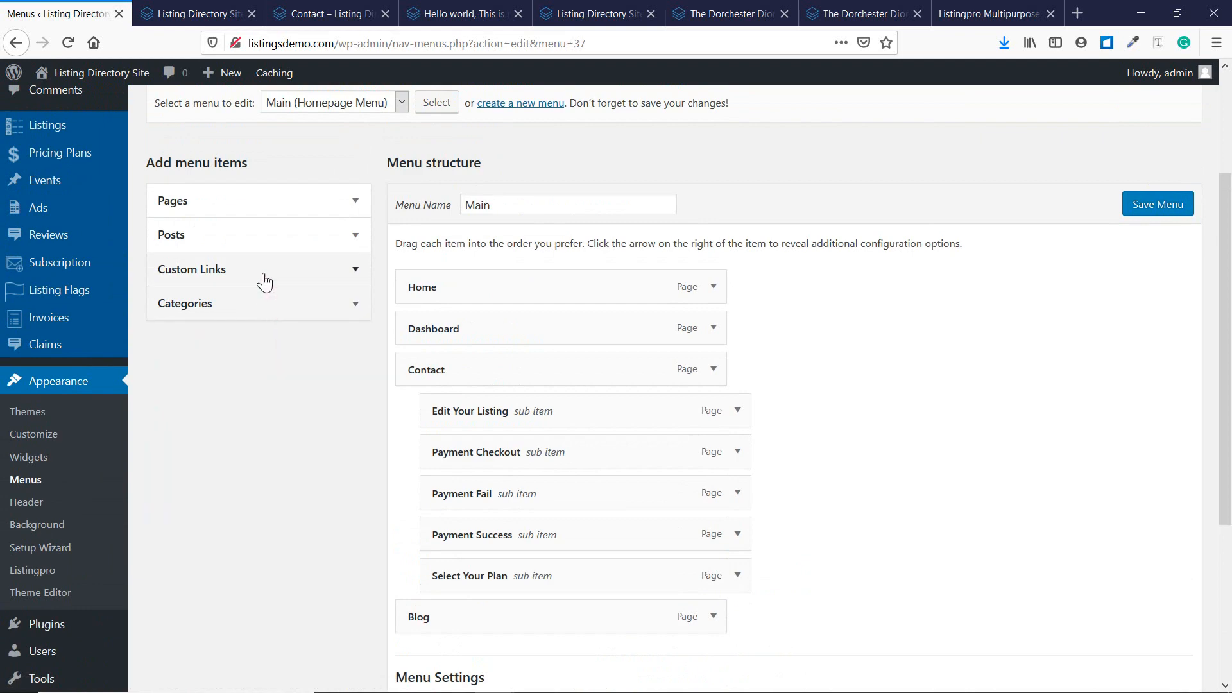
scroll(289, 314, "up", 2)
scroll(723, 300, "down", 5)
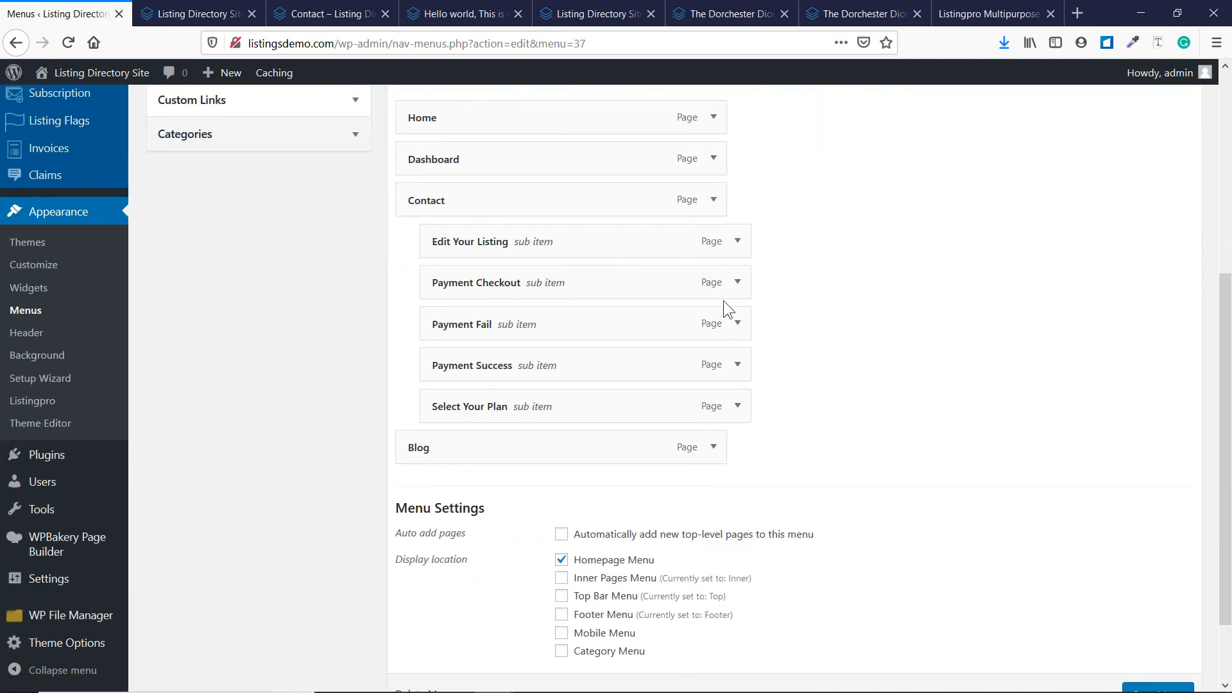
Look over the live front page again.
left_click(199, 13)
scroll(749, 193, "down", 10)
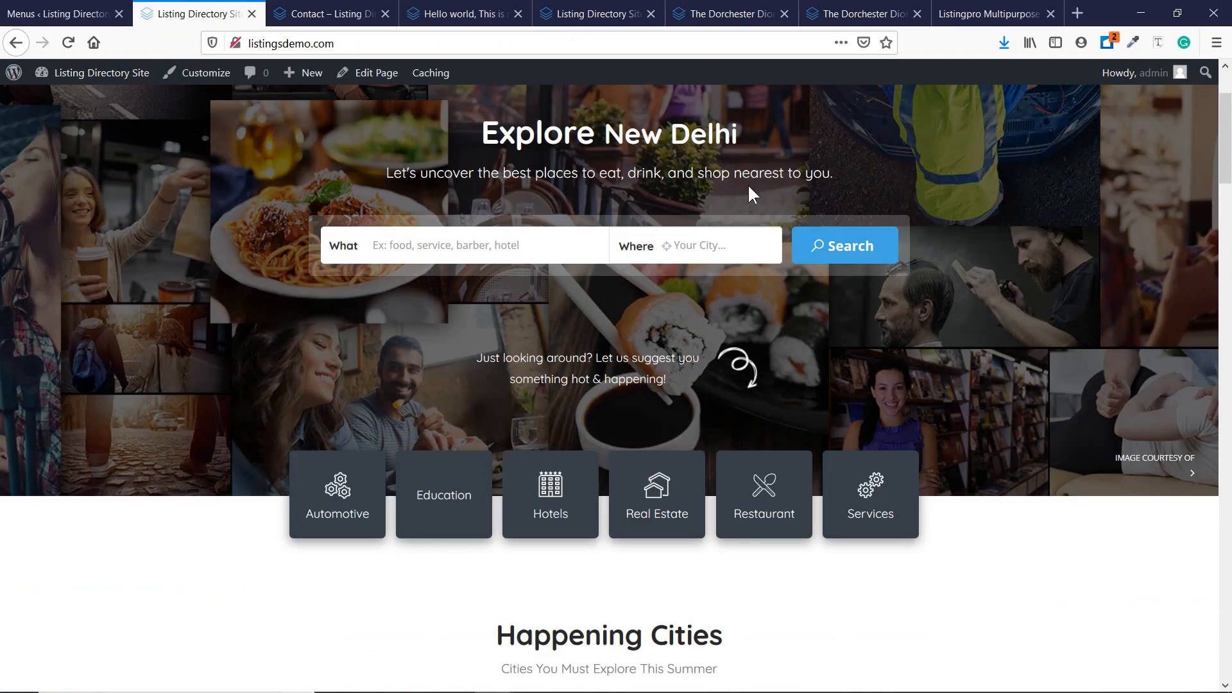
scroll(723, 201, "up", 10)
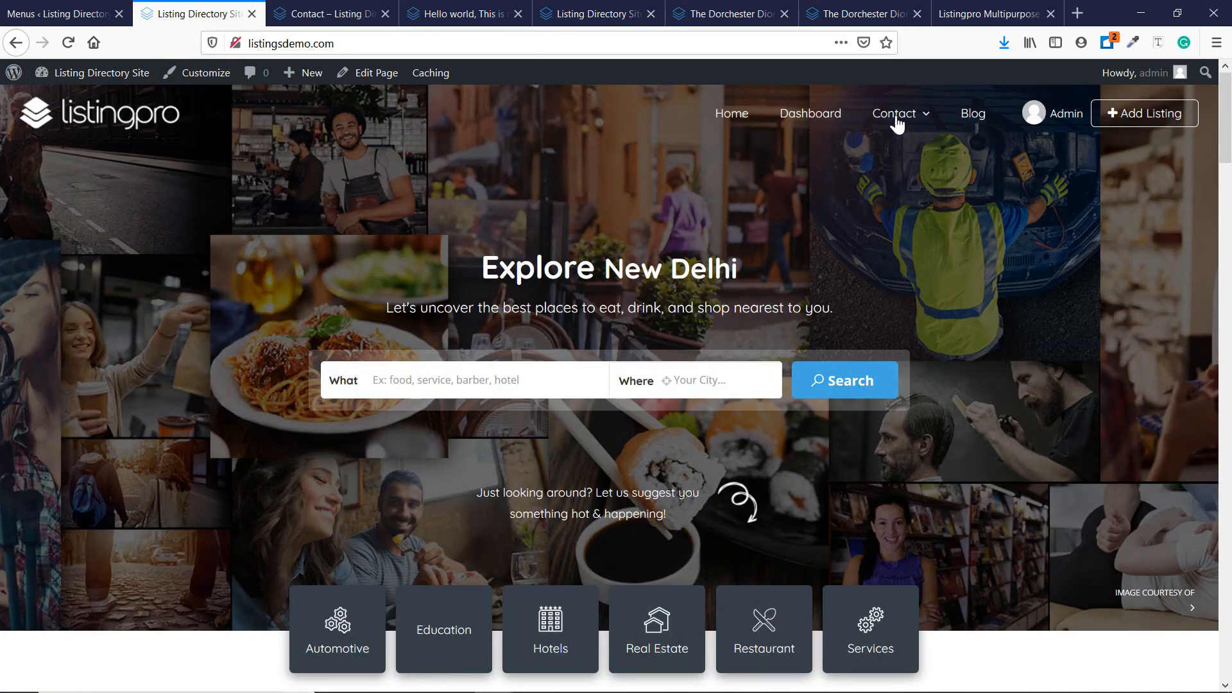
Assign the Main menu to the Homepage Menu and Top Bar Menu locations and save.
left_click(96, 12)
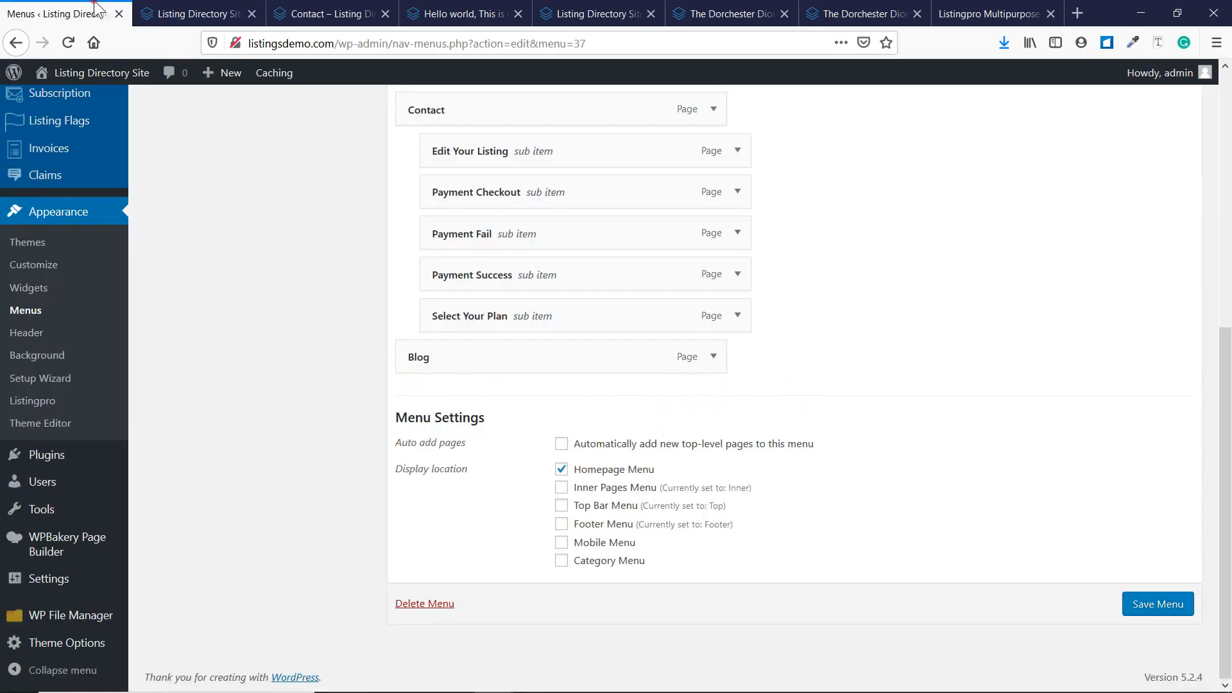
left_click(561, 469)
left_click(562, 507)
left_click(1154, 615)
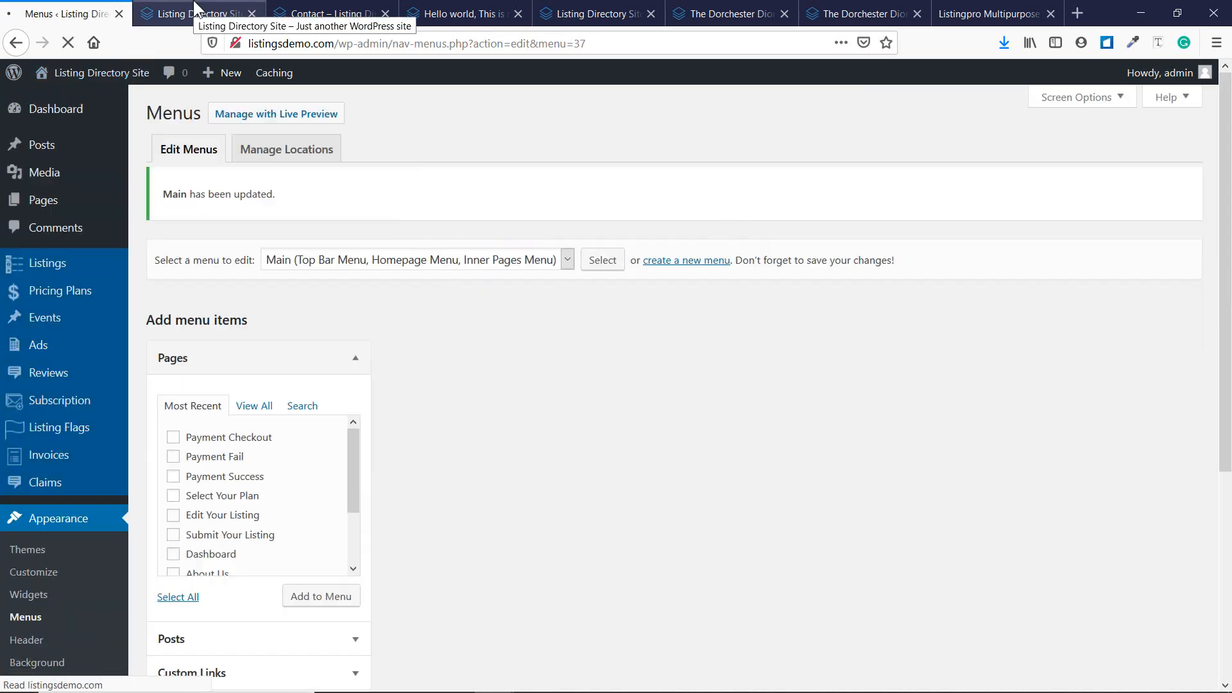
Check the updated menu on the live homepage, then return to the menu editor.
left_click(196, 11)
left_click(21, 45)
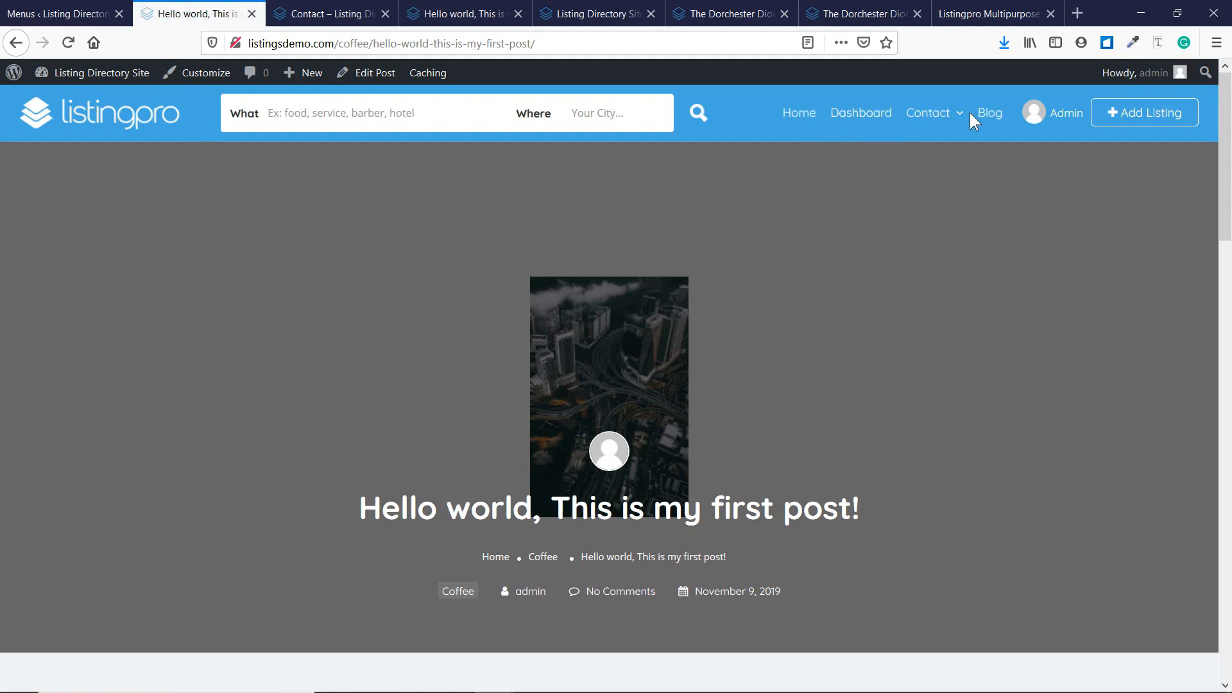
scroll(867, 295, "down", 5)
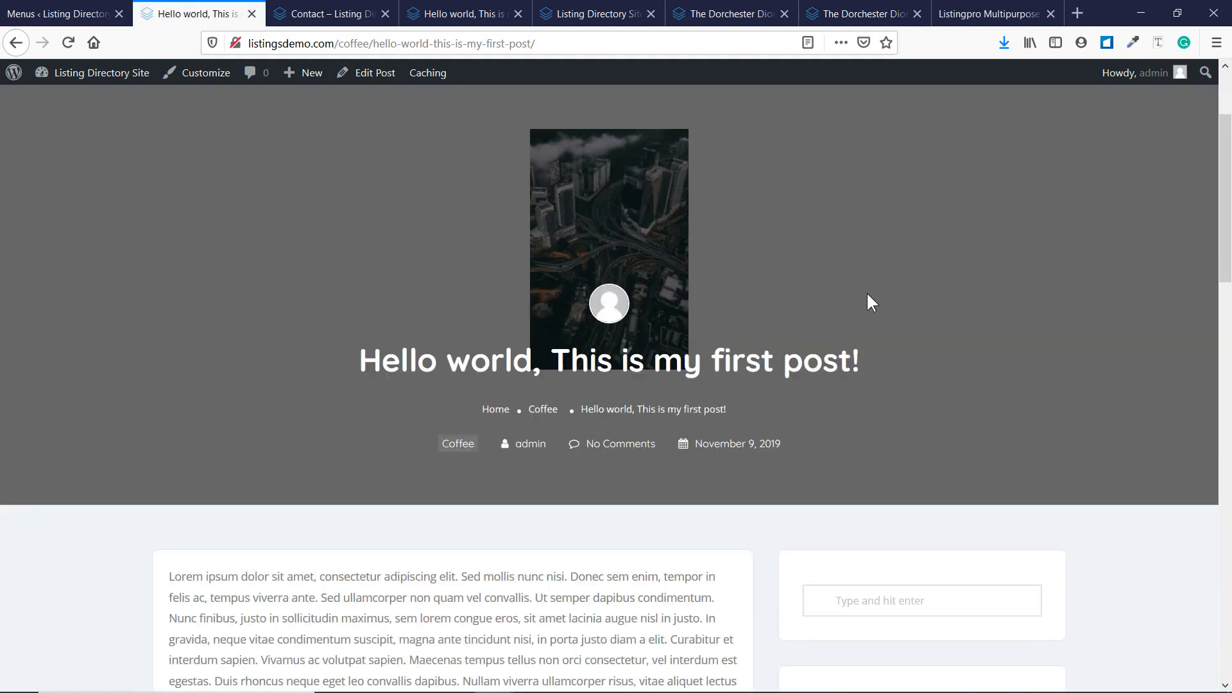
scroll(866, 295, "up", 5)
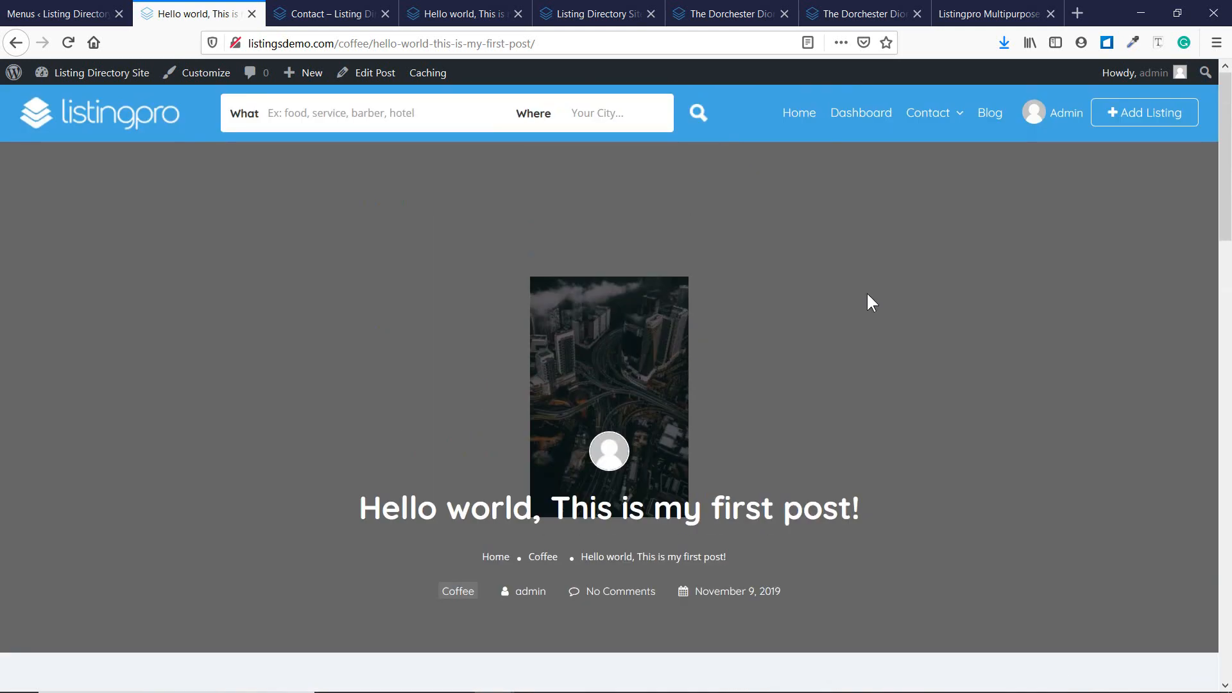
left_click(57, 14)
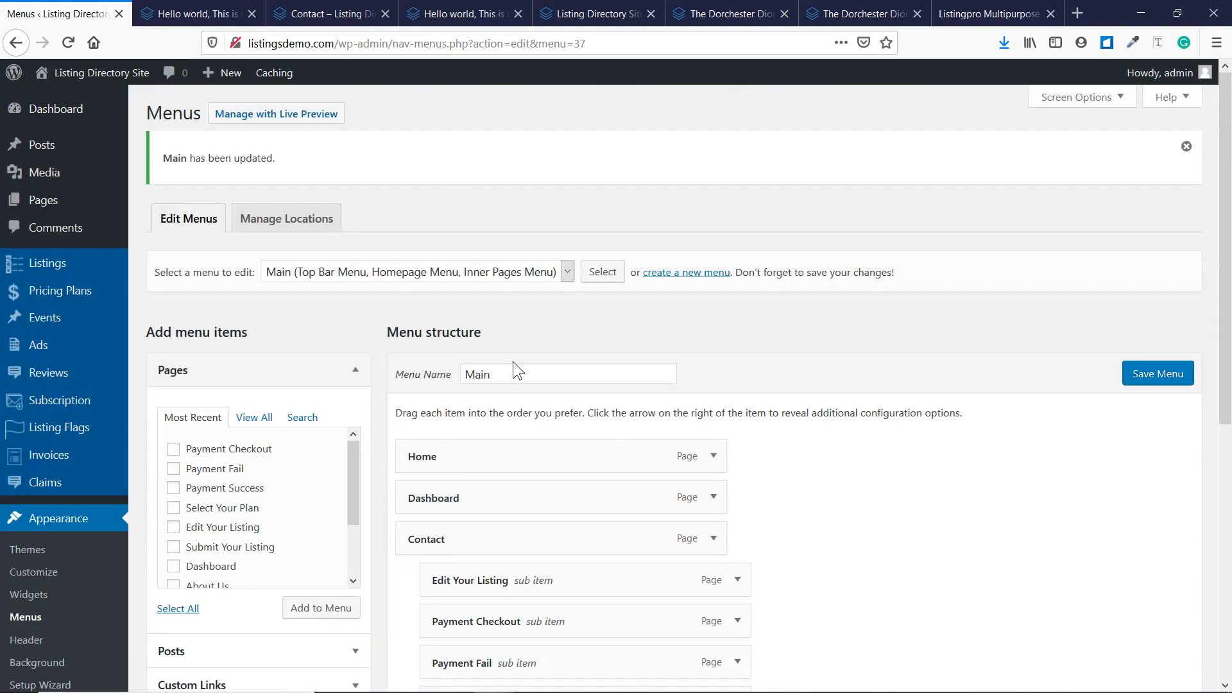
scroll(513, 361, "down", 4)
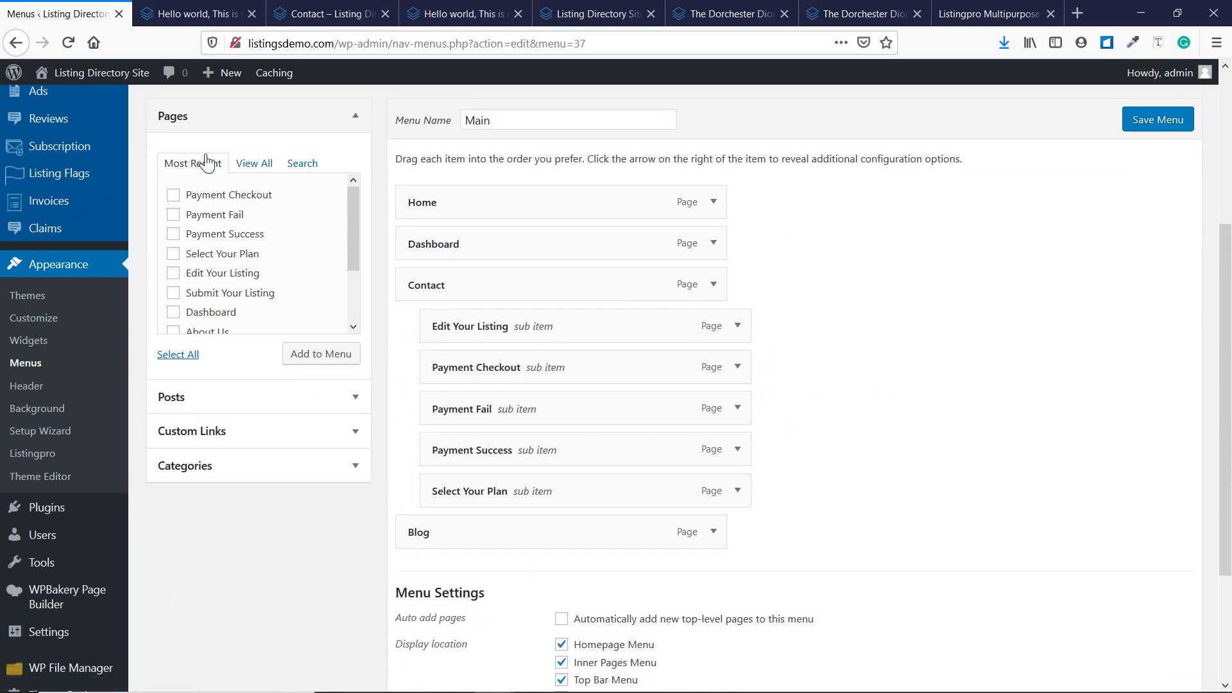
left_click(234, 9)
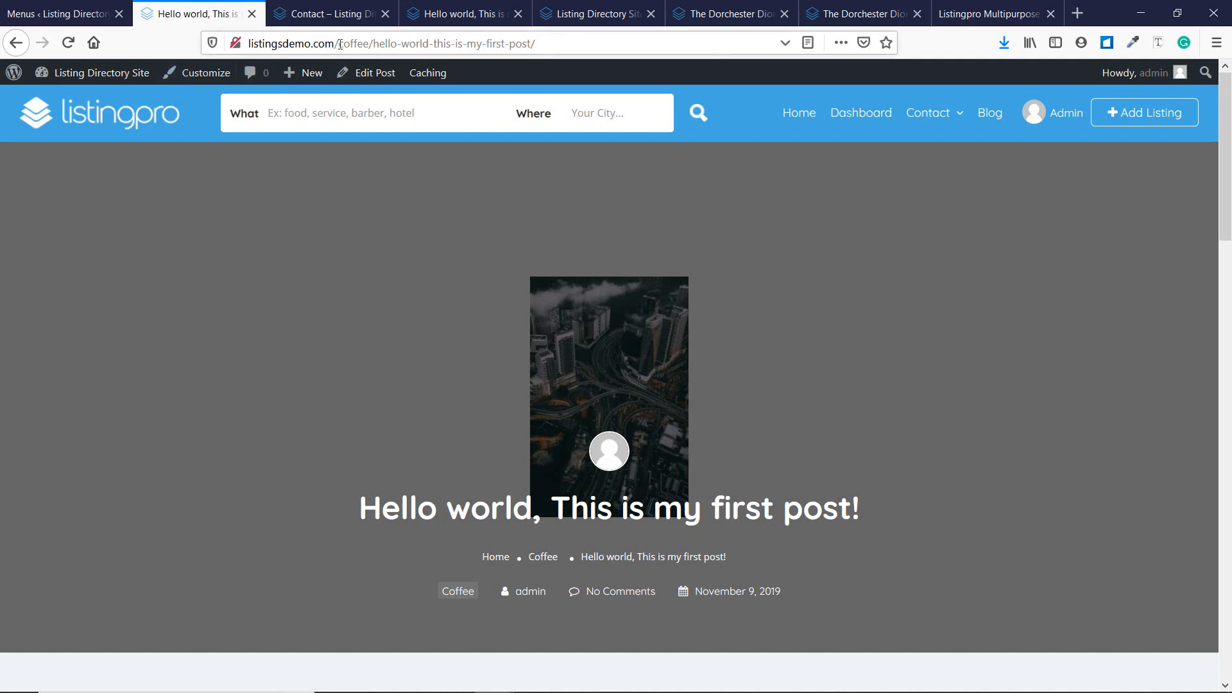
left_click_drag(341, 44, 910, 45)
key("Return")
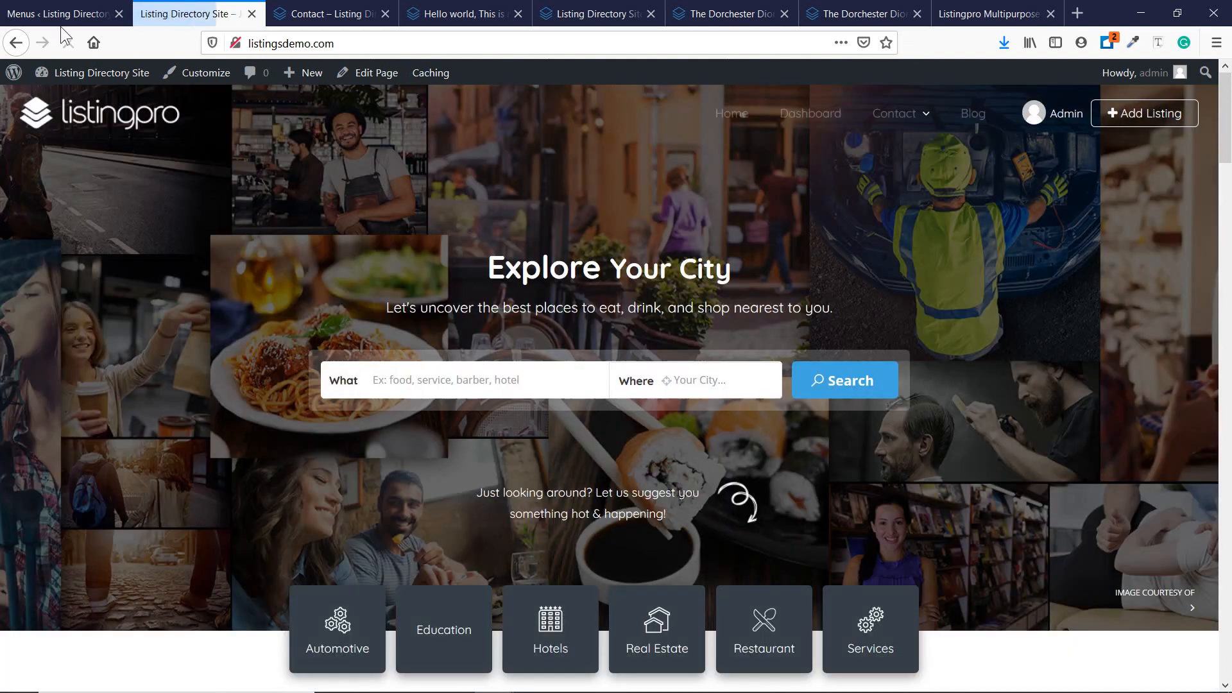
left_click(61, 14)
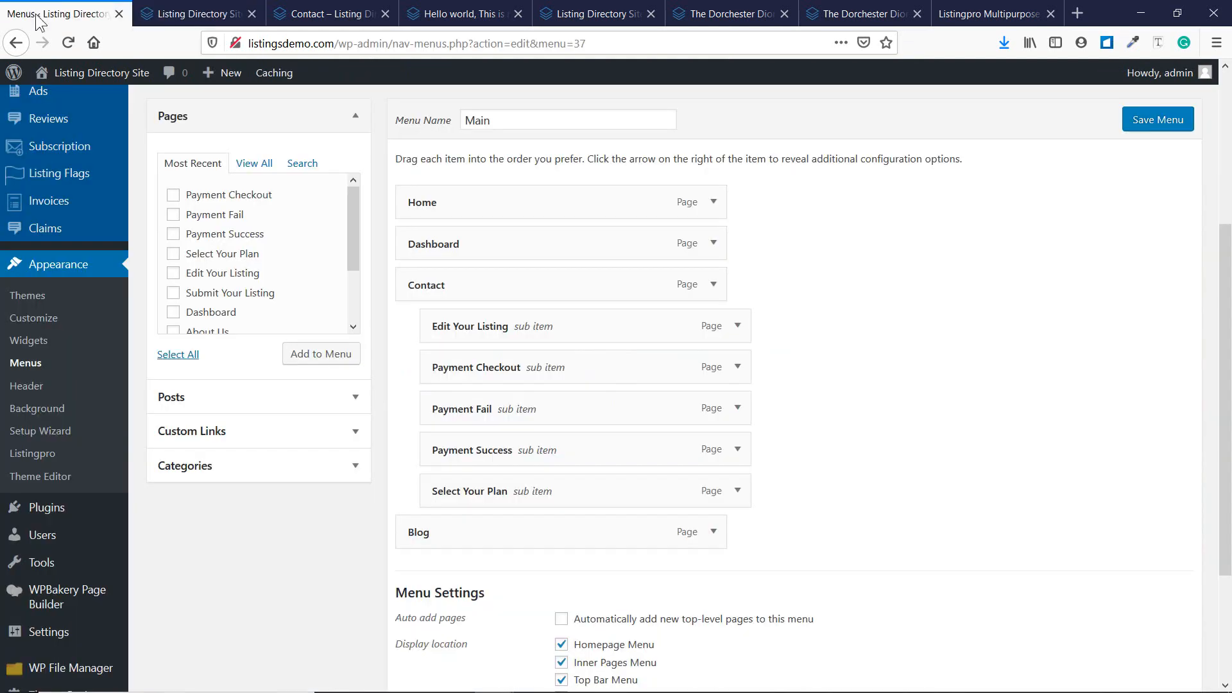
Open the ListingPro theme's Header settings.
scroll(71, 526, "down", 3)
mouse_move(68, 642)
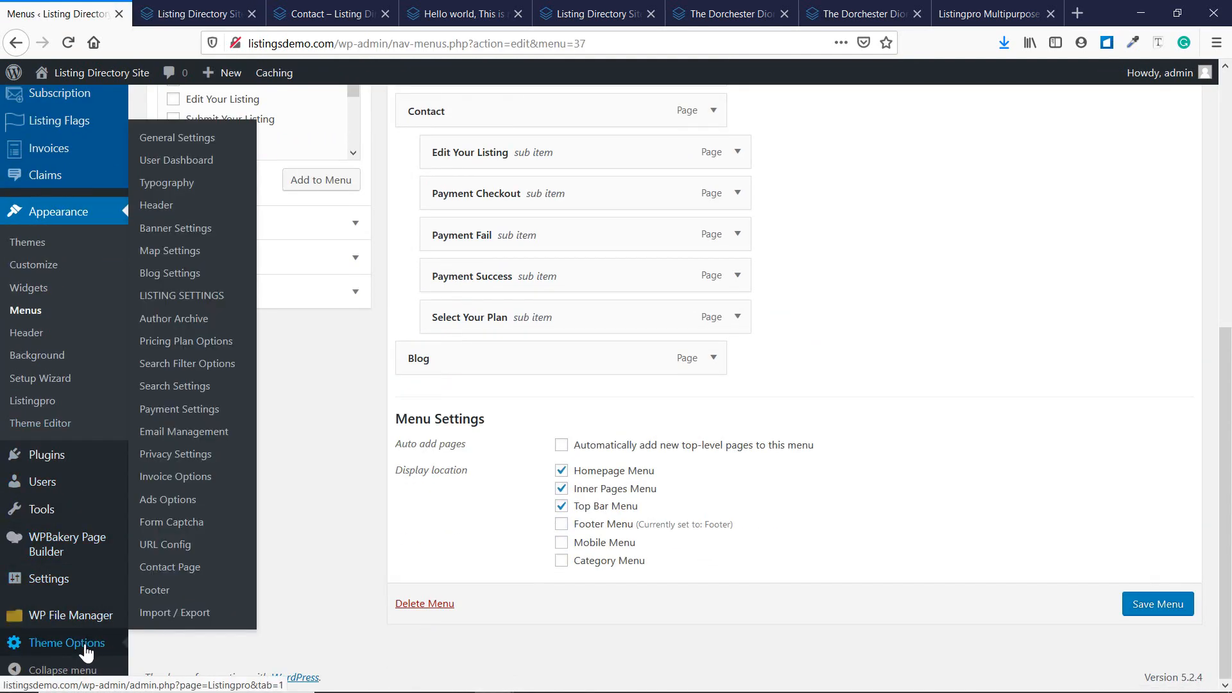
left_click(156, 206)
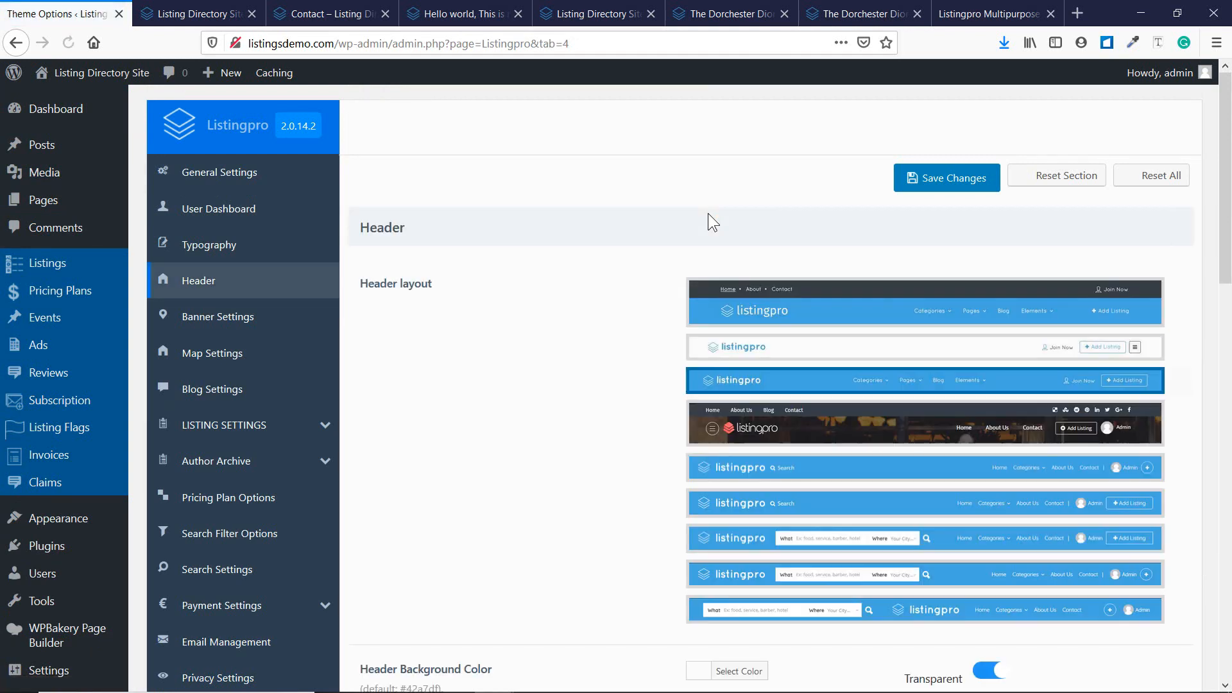
scroll(751, 247, "down", 1)
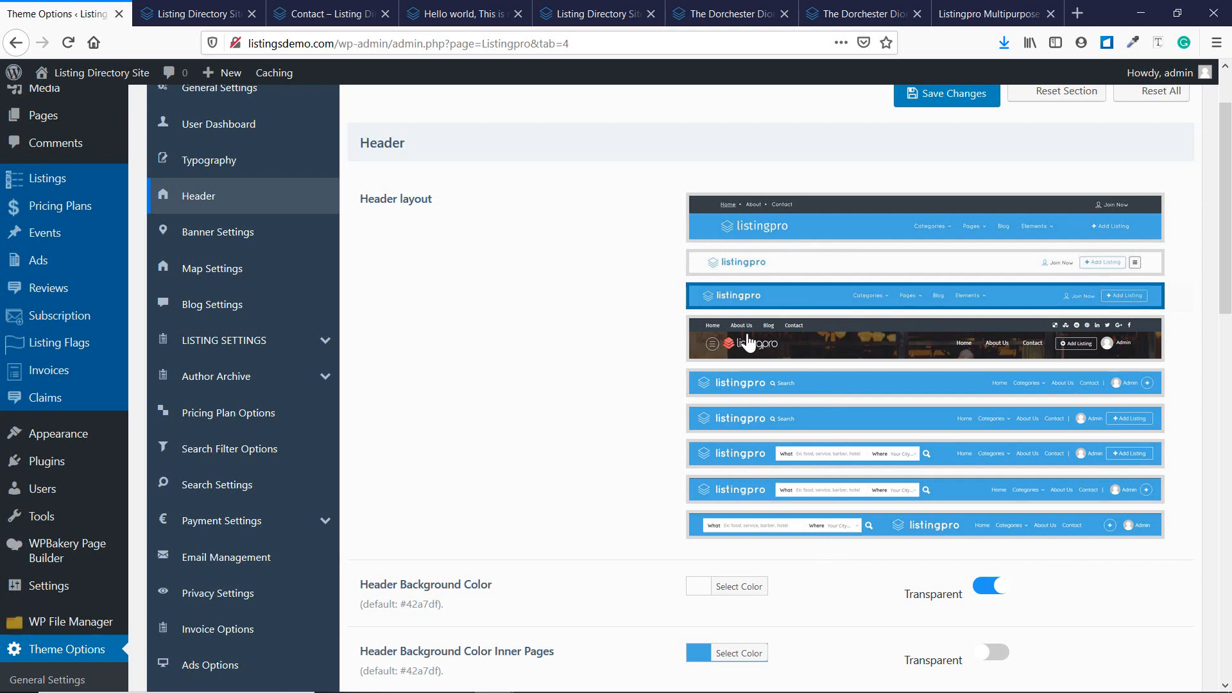
Preview the nine header layouts and choose the fourth, dark one.
left_click(787, 233)
left_click(786, 296)
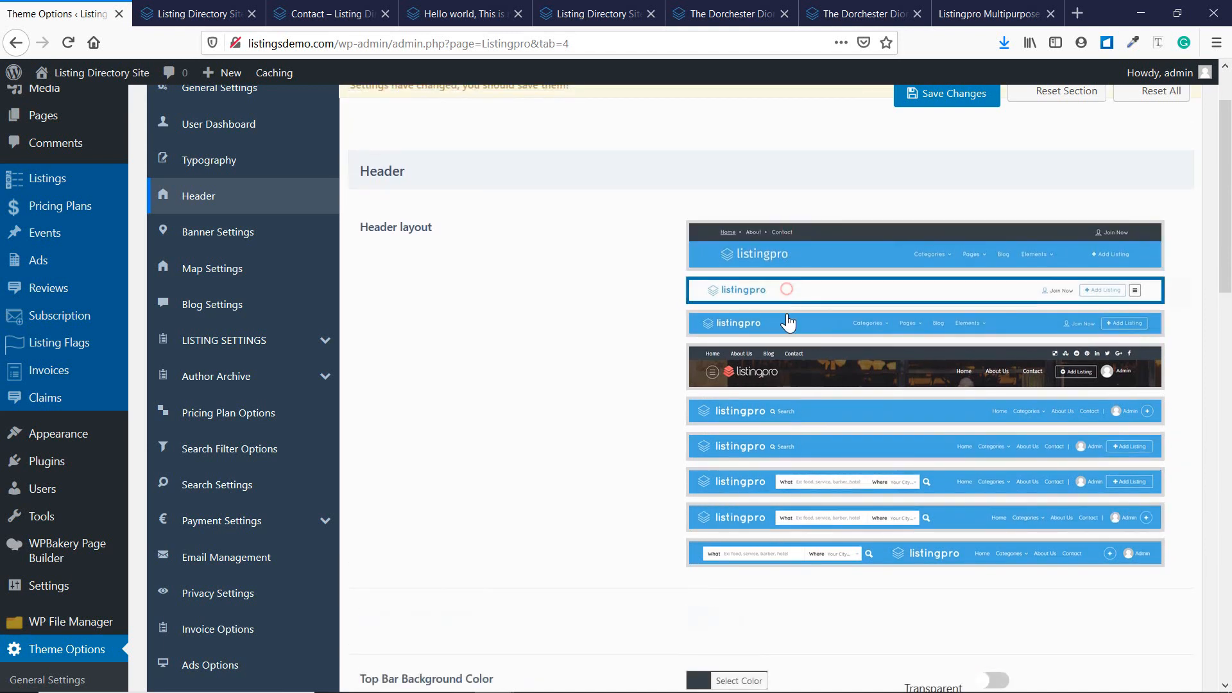
left_click(784, 321)
left_click(783, 378)
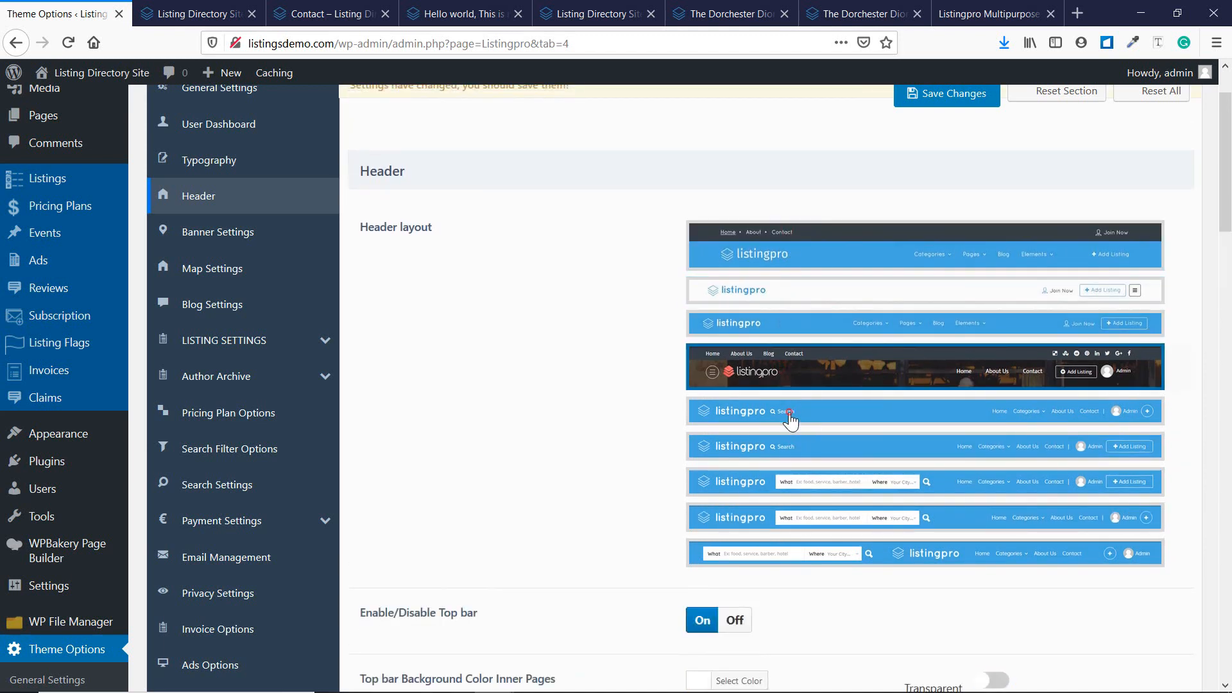
left_click(791, 414)
left_click(793, 446)
left_click(795, 487)
left_click(798, 519)
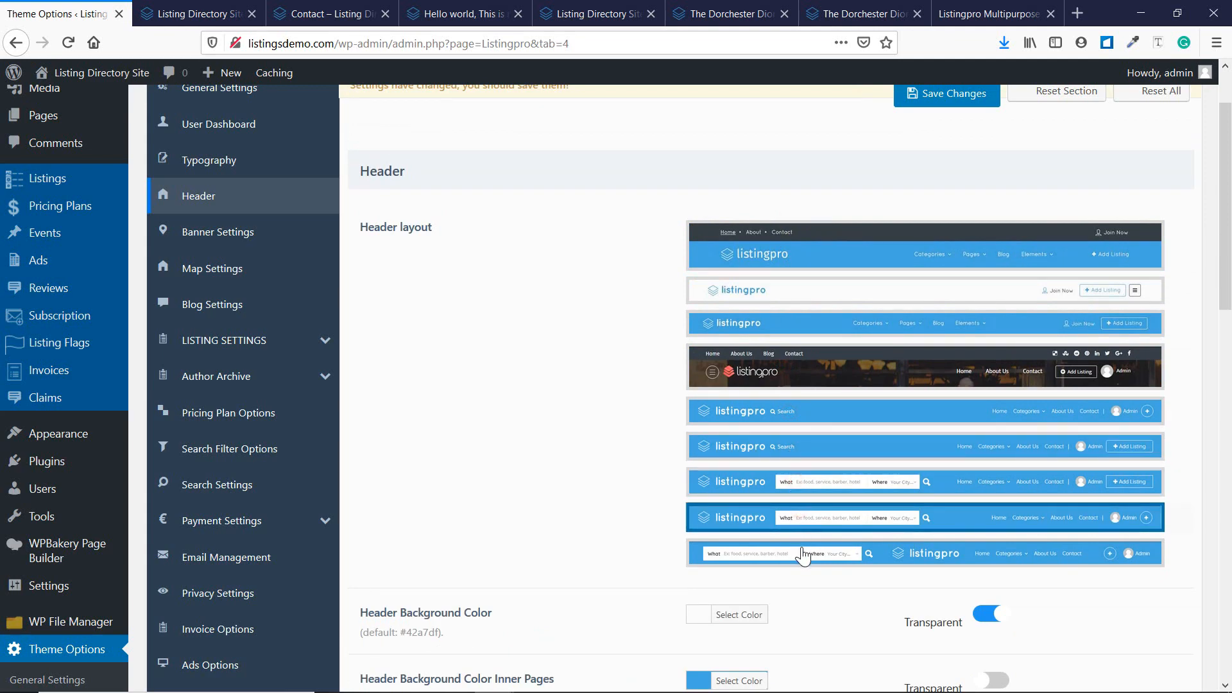
left_click(801, 549)
left_click(768, 373)
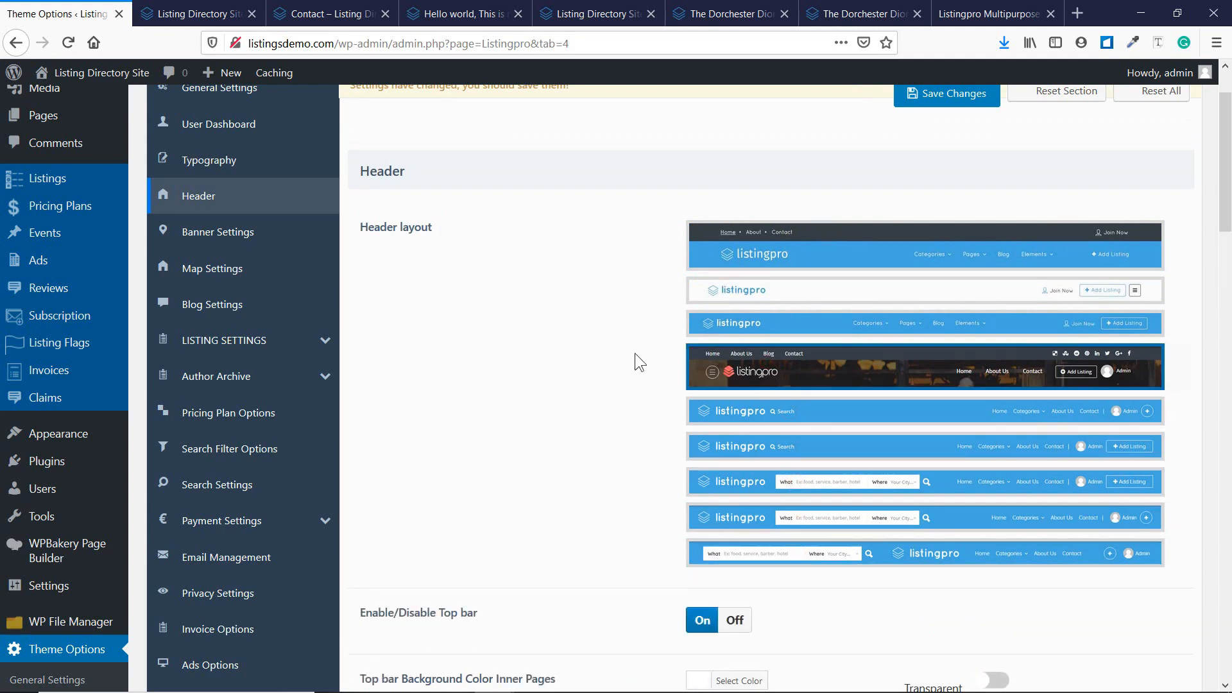
Scroll through the remaining header settings, then view the live homepage.
scroll(635, 359, "down", 3)
scroll(634, 353, "down", 3)
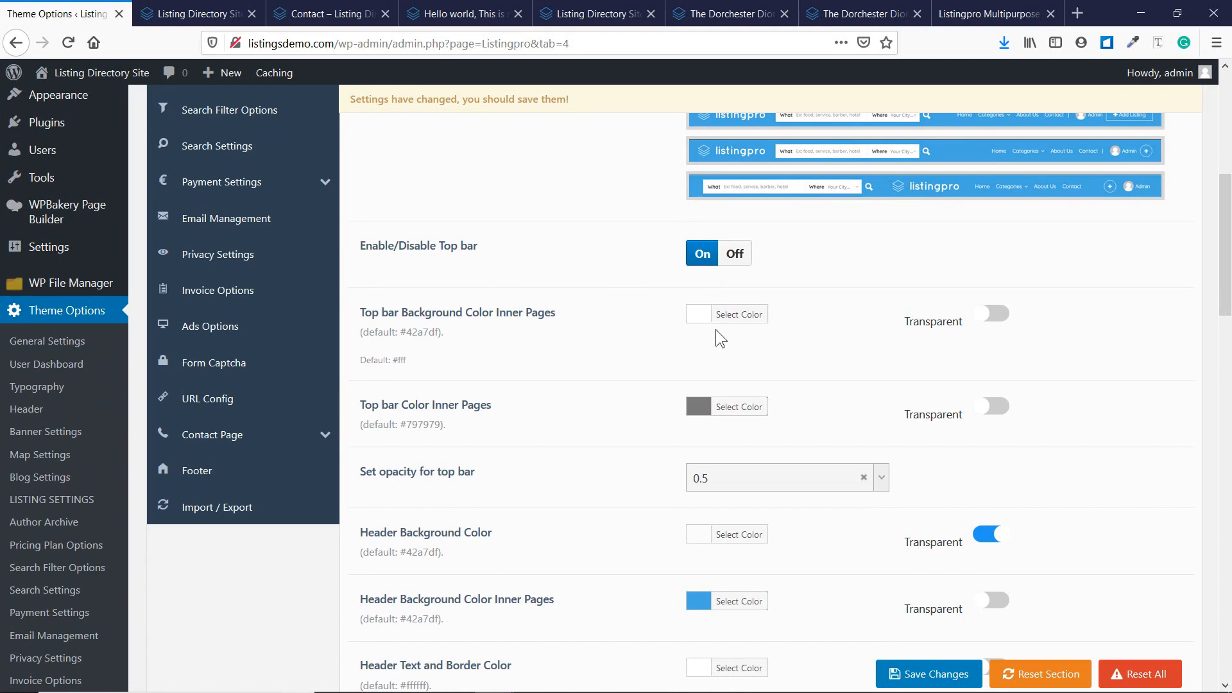
scroll(715, 329, "down", 2)
scroll(714, 284, "down", 3)
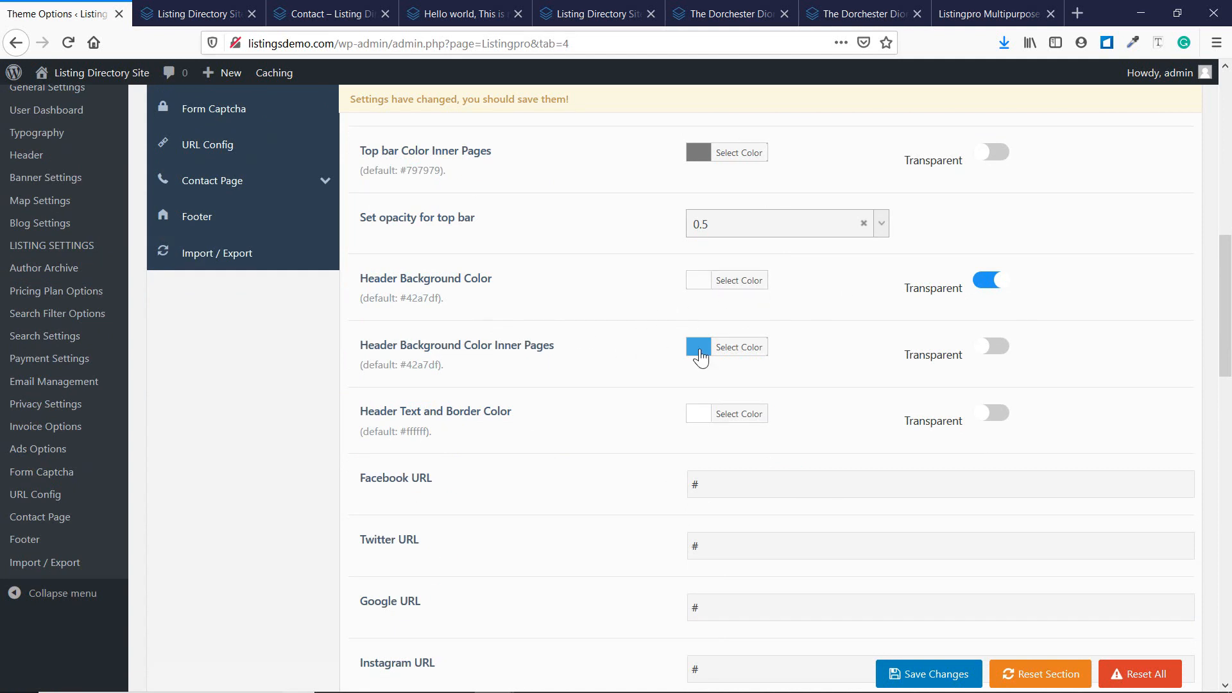
scroll(706, 340, "down", 2)
scroll(660, 325, "down", 1)
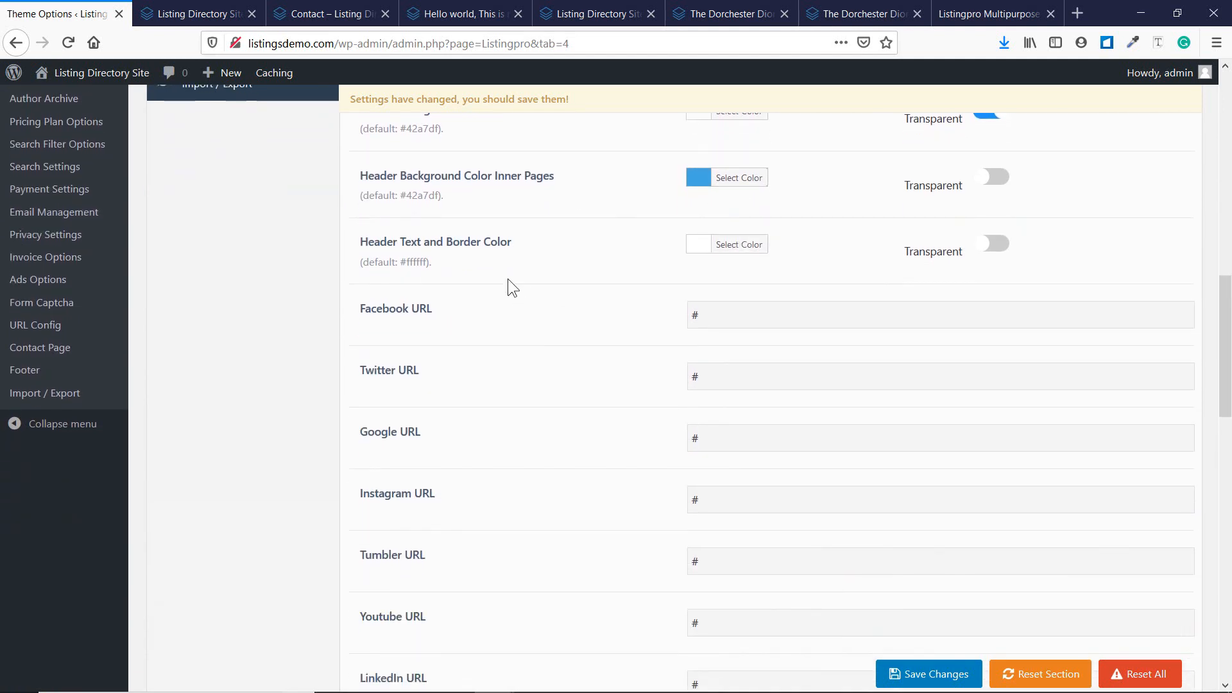
scroll(755, 263, "up", 7)
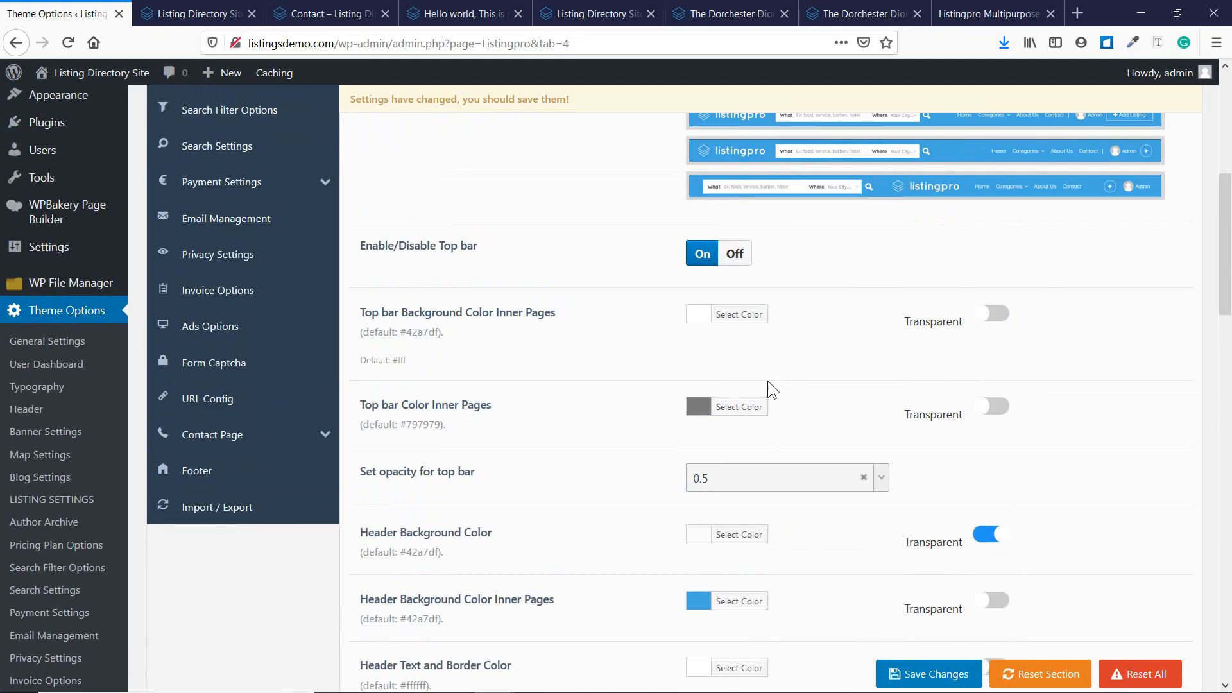
scroll(764, 346, "up", 3)
scroll(757, 339, "up", 4)
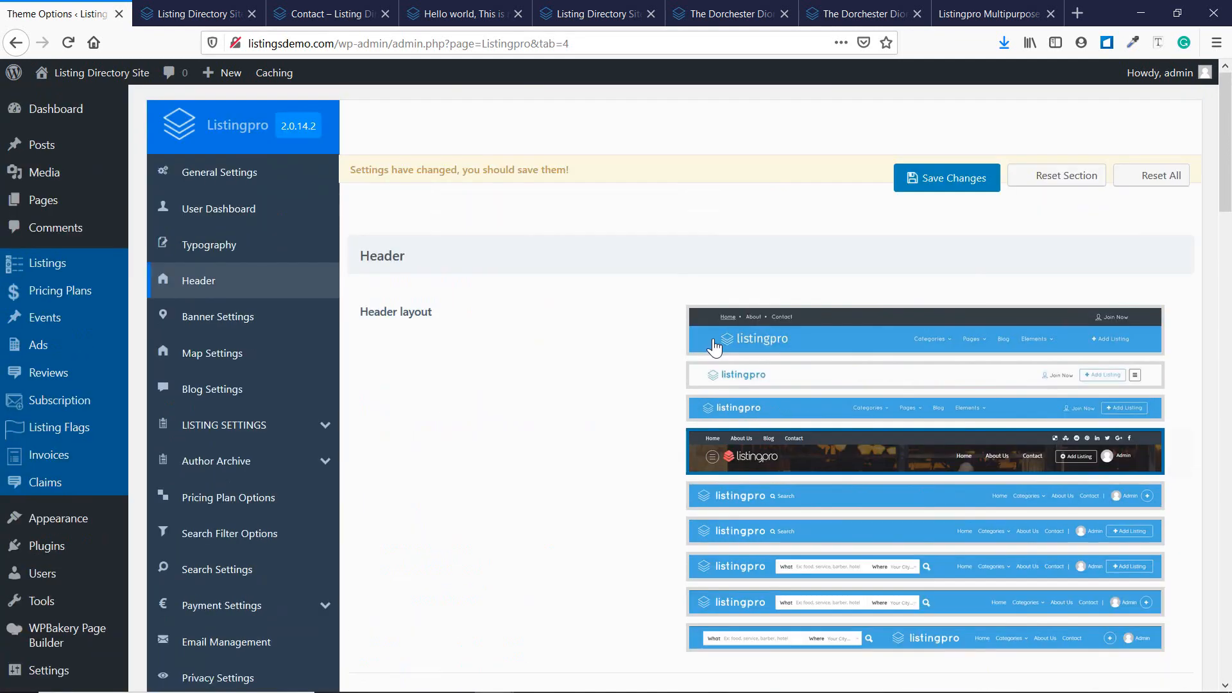
scroll(712, 337, "down", 10)
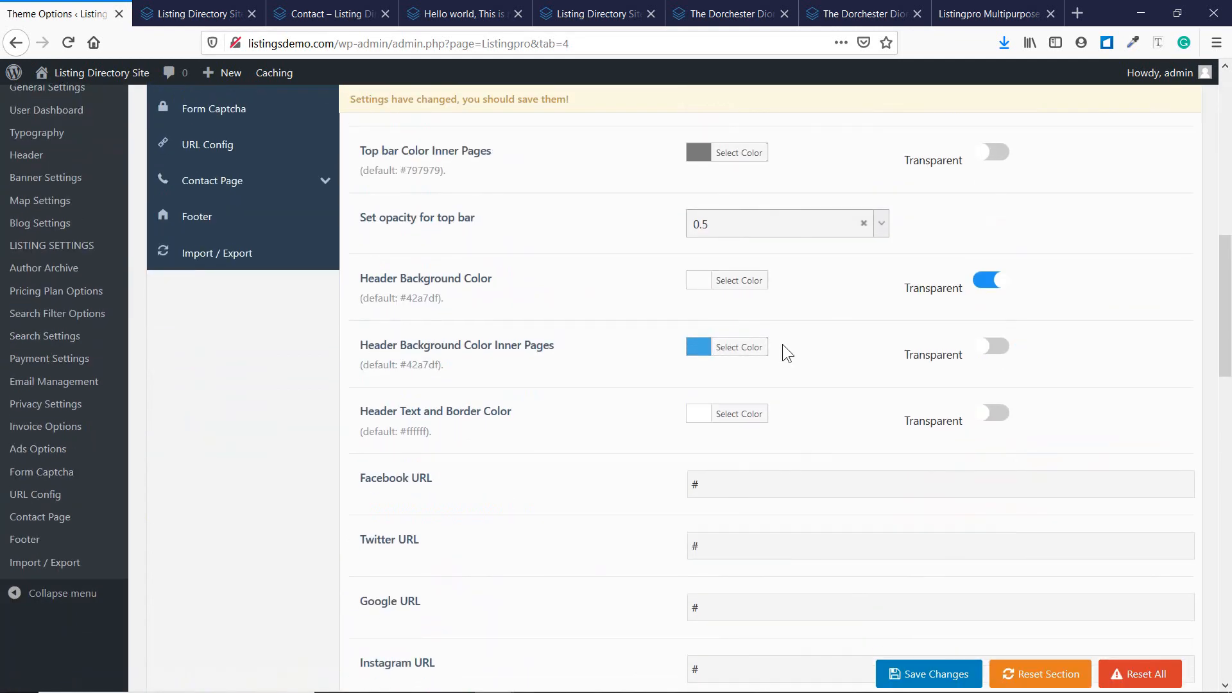
scroll(783, 343, "down", 3)
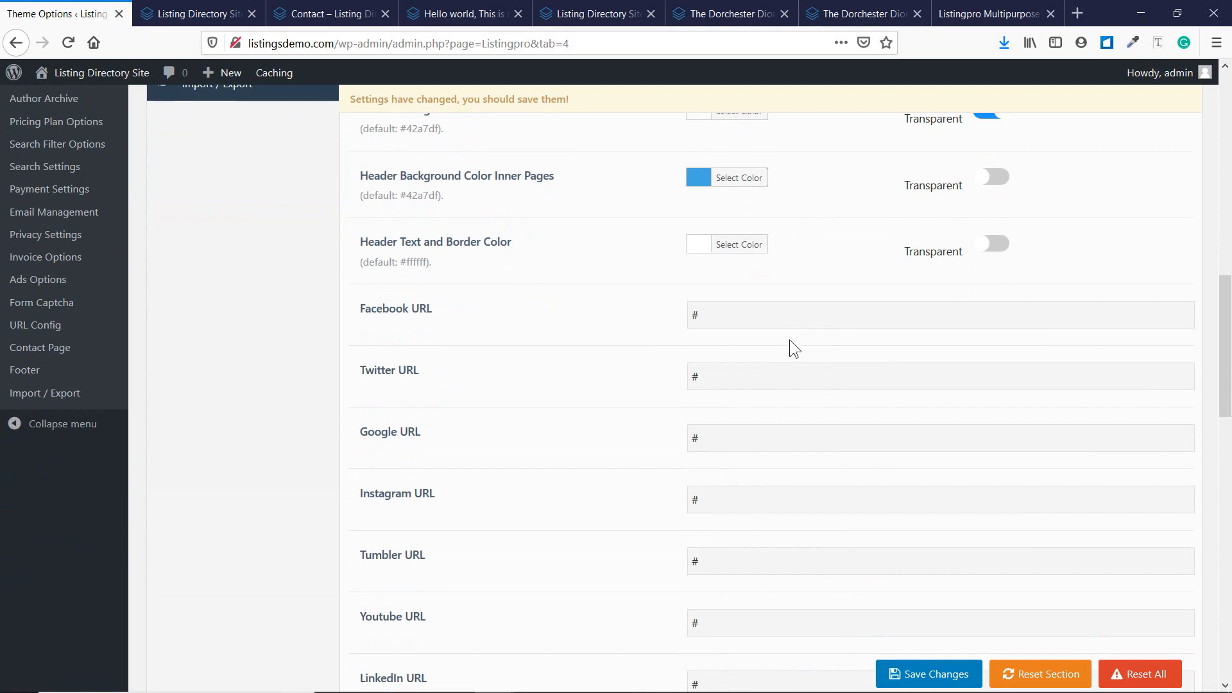
scroll(795, 344, "down", 2)
scroll(748, 507, "down", 5)
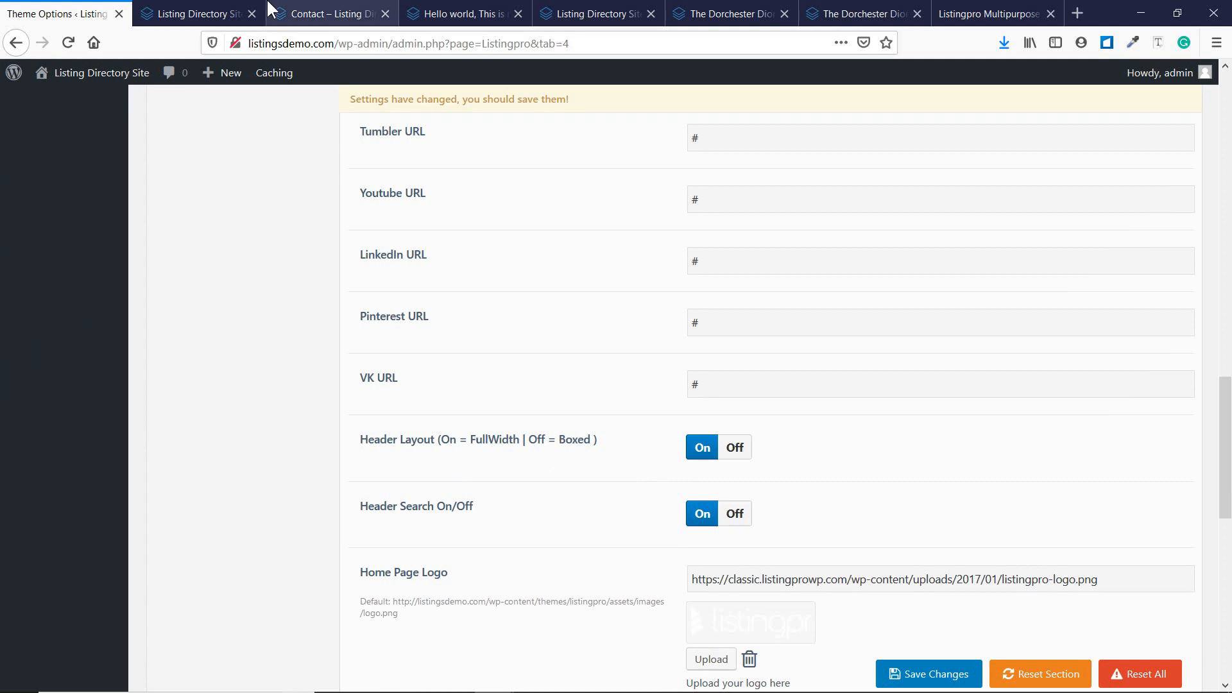
left_click(192, 13)
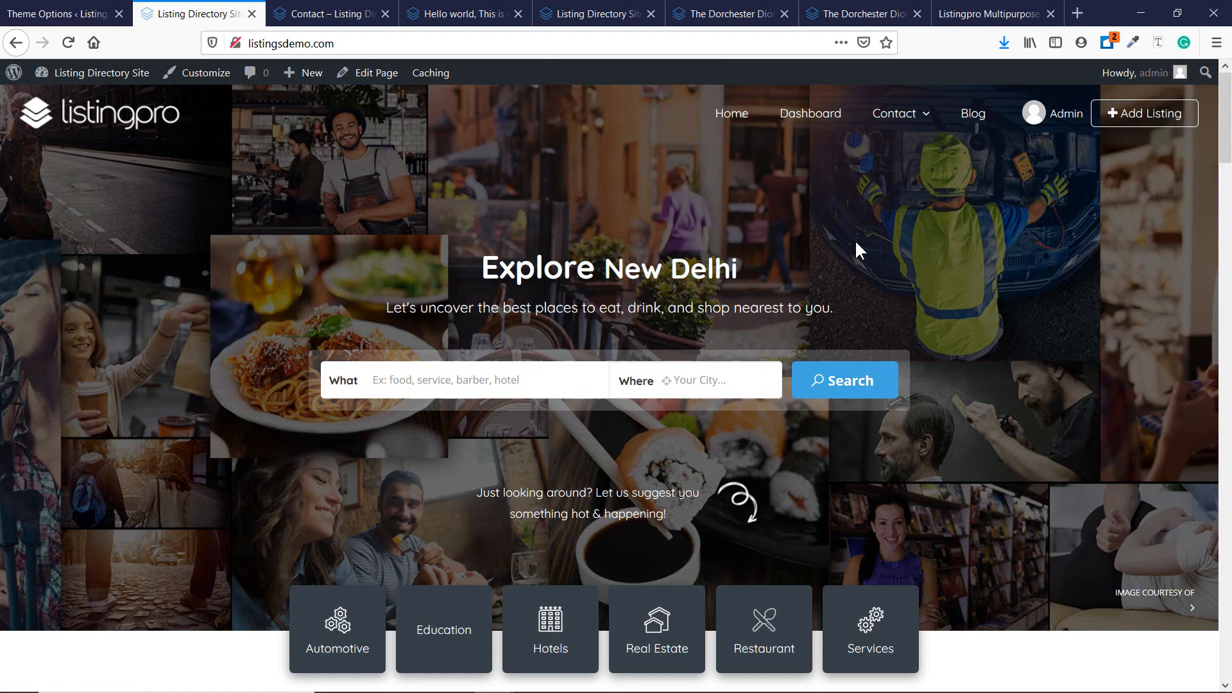
Scroll through the live homepage with its new dark header.
scroll(836, 236, "down", 5)
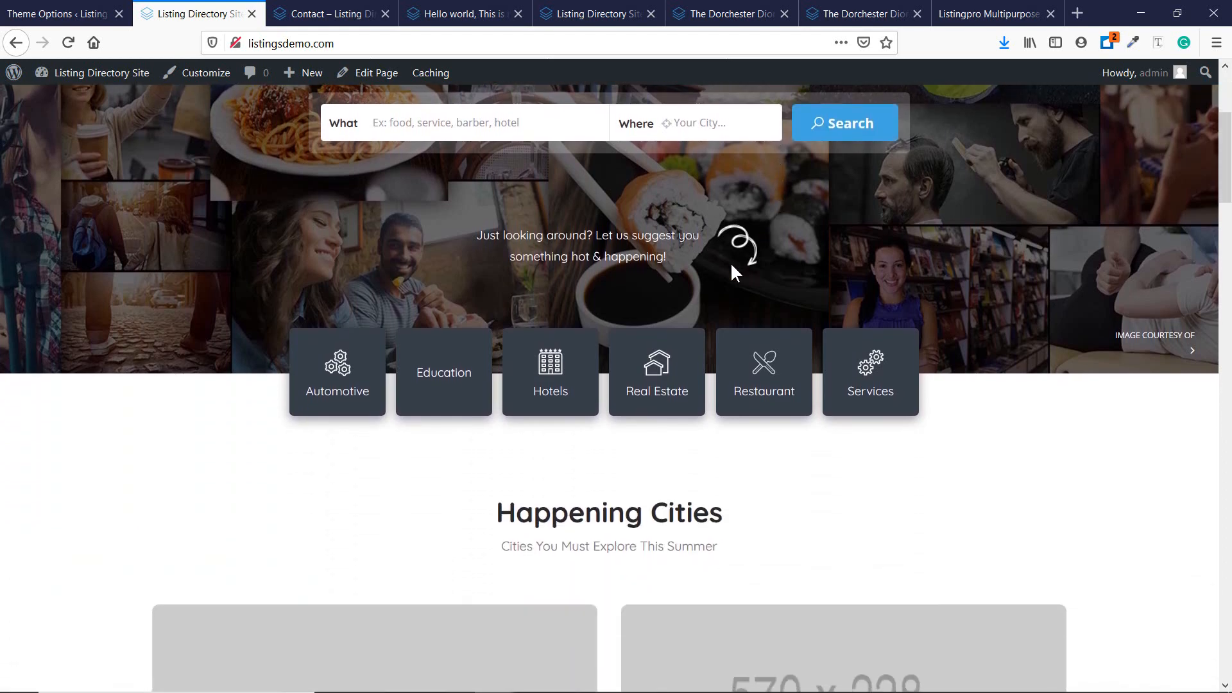
scroll(729, 261, "down", 6)
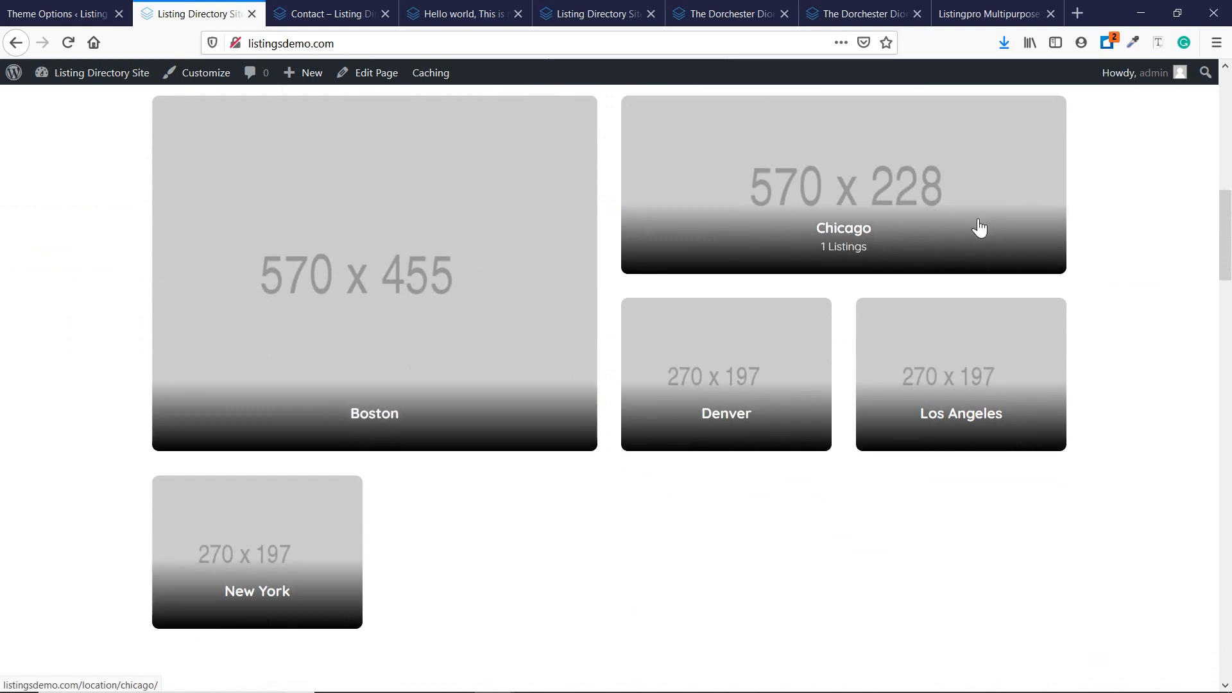
scroll(976, 229, "down", 7)
scroll(377, 354, "down", 7)
scroll(671, 310, "down", 11)
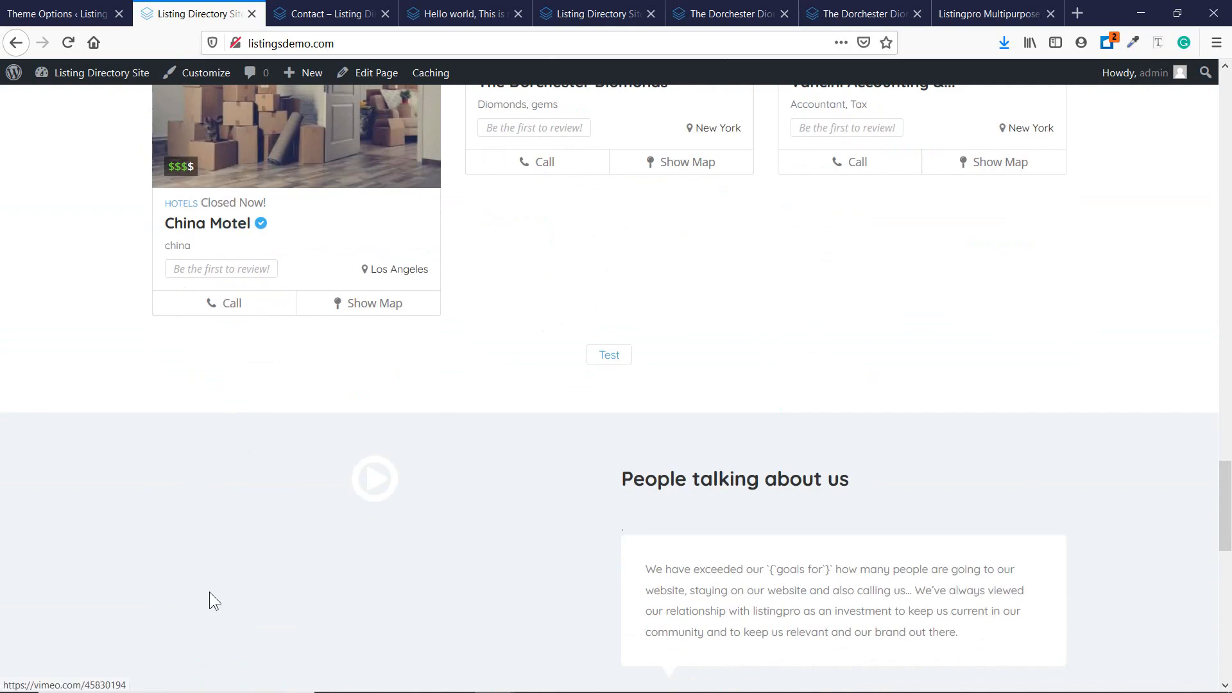
scroll(891, 353, "up", 20)
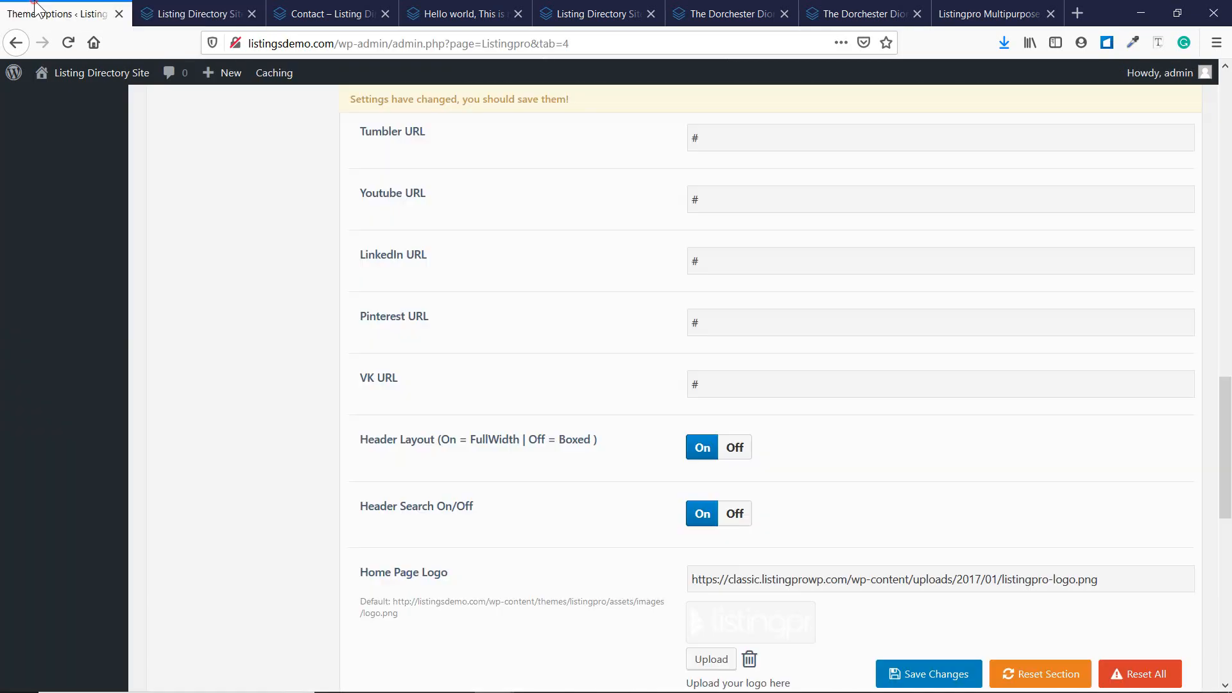
Back in the header settings, open the media library for Your Favicon.
left_click(61, 13)
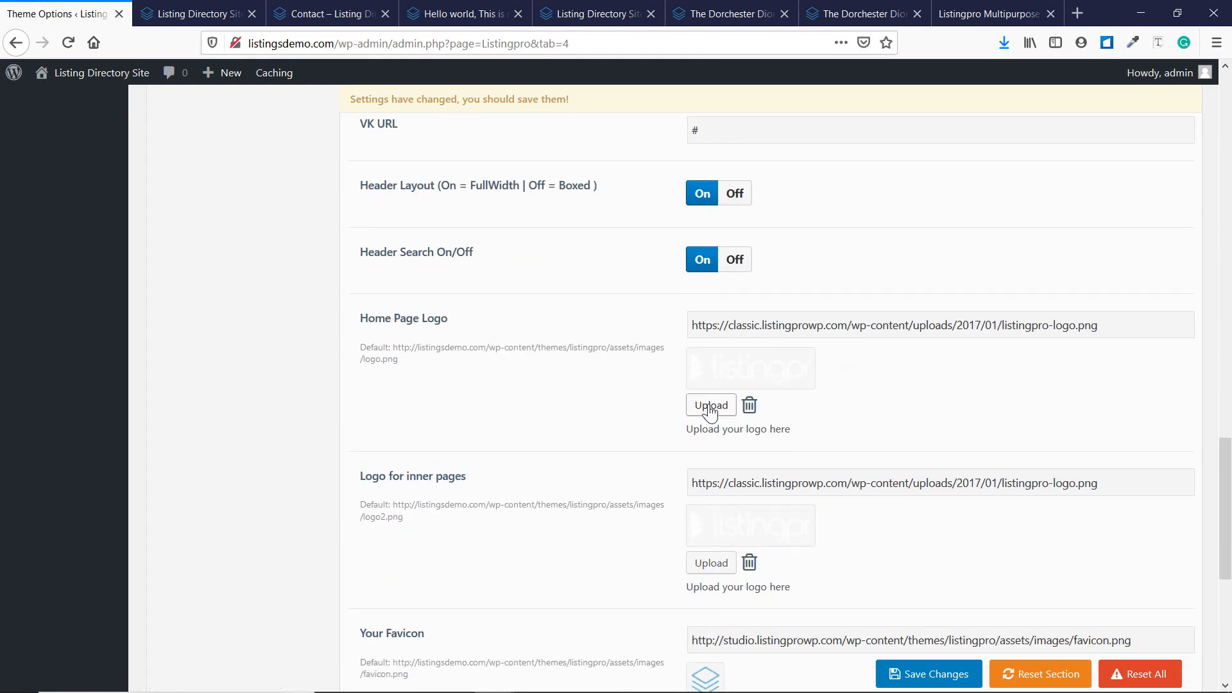
scroll(544, 389, "down", 3)
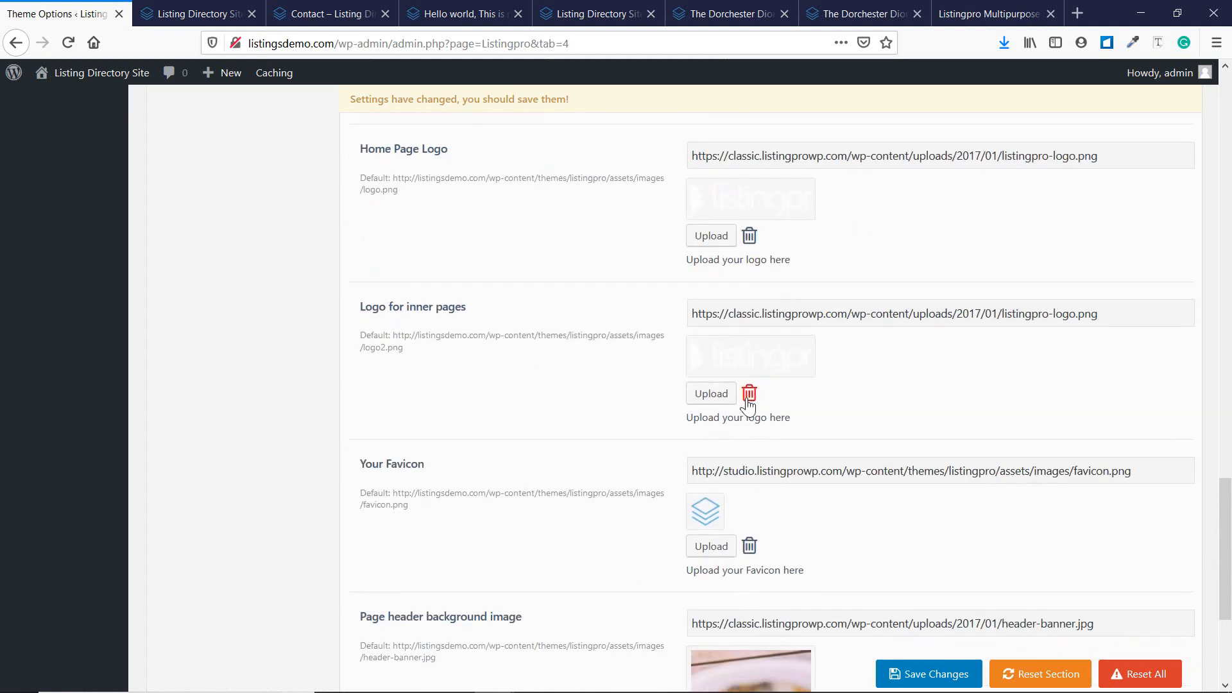
scroll(513, 408, "down", 2)
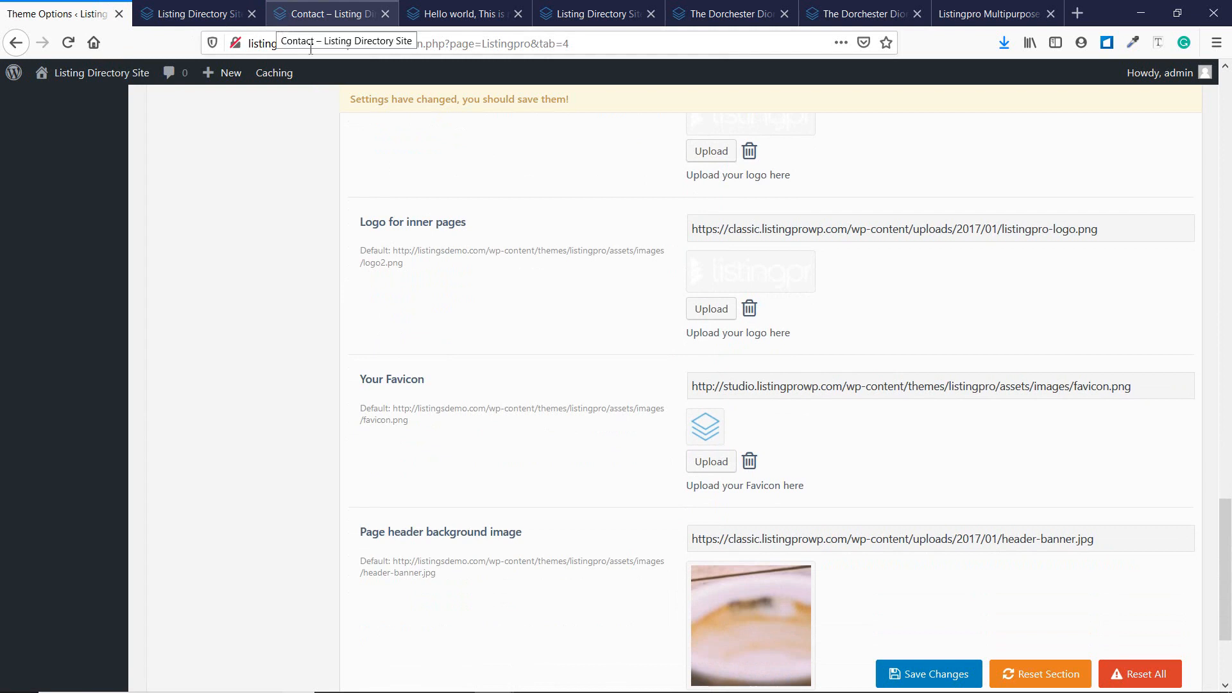
left_click(722, 452)
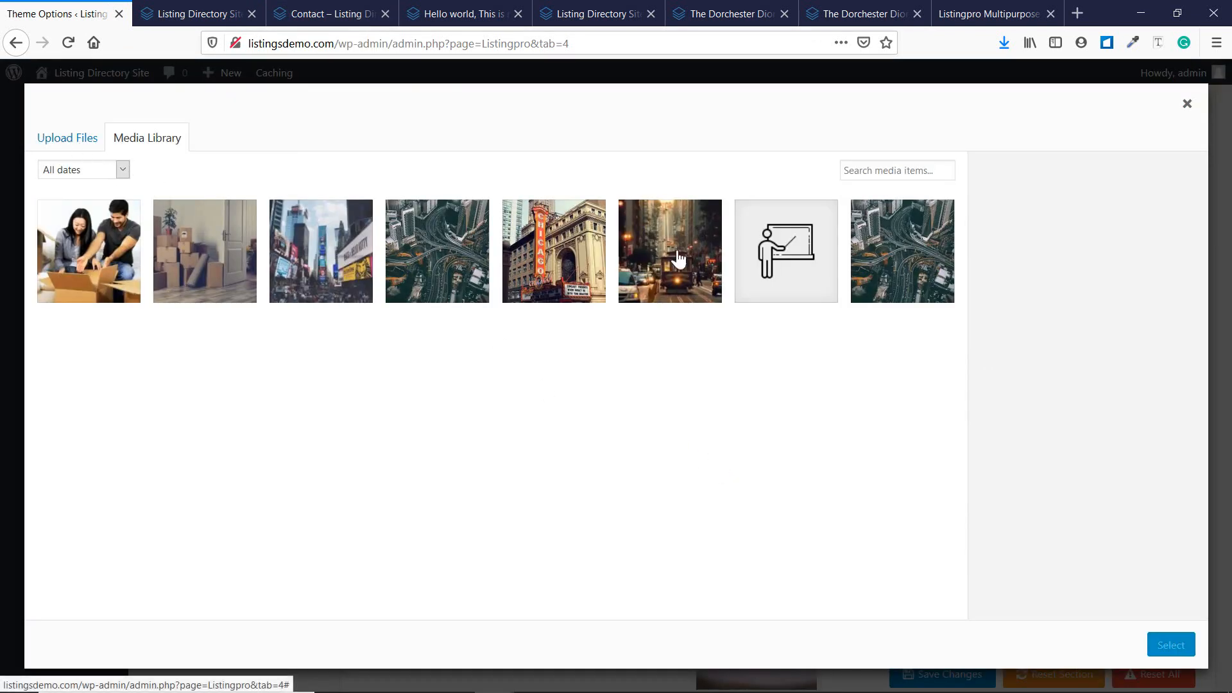
Set the teacher icon as the site favicon.
left_click(748, 263)
left_click(1171, 645)
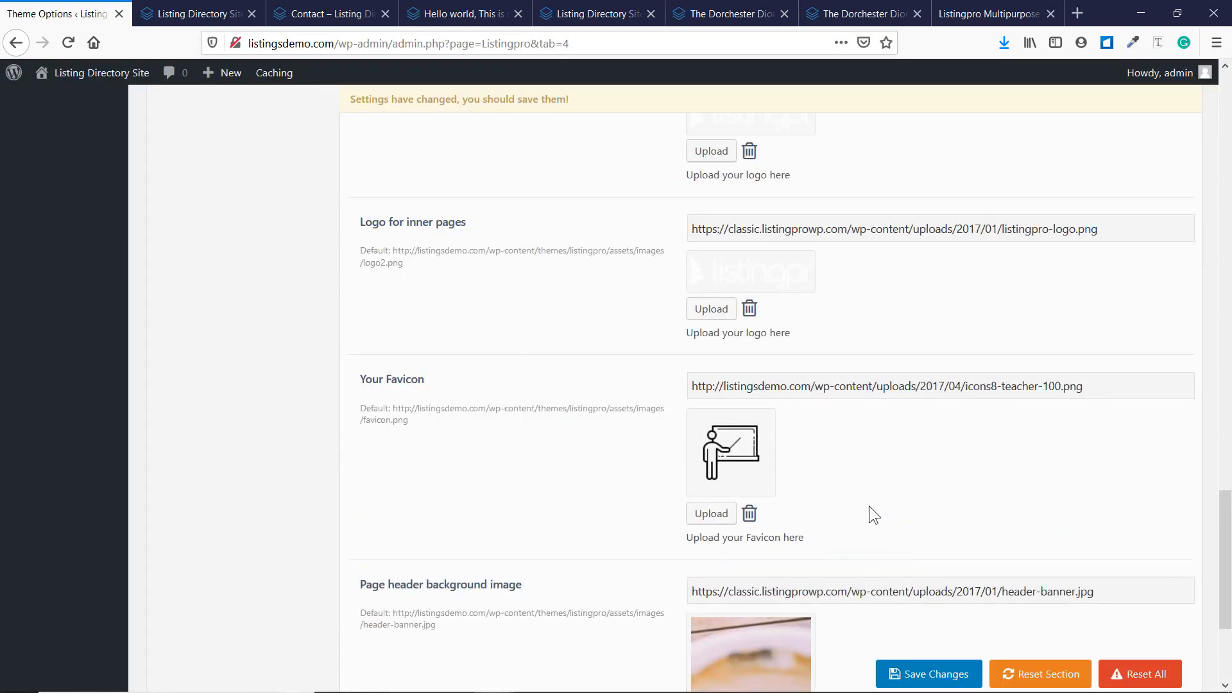
scroll(545, 414, "down", 4)
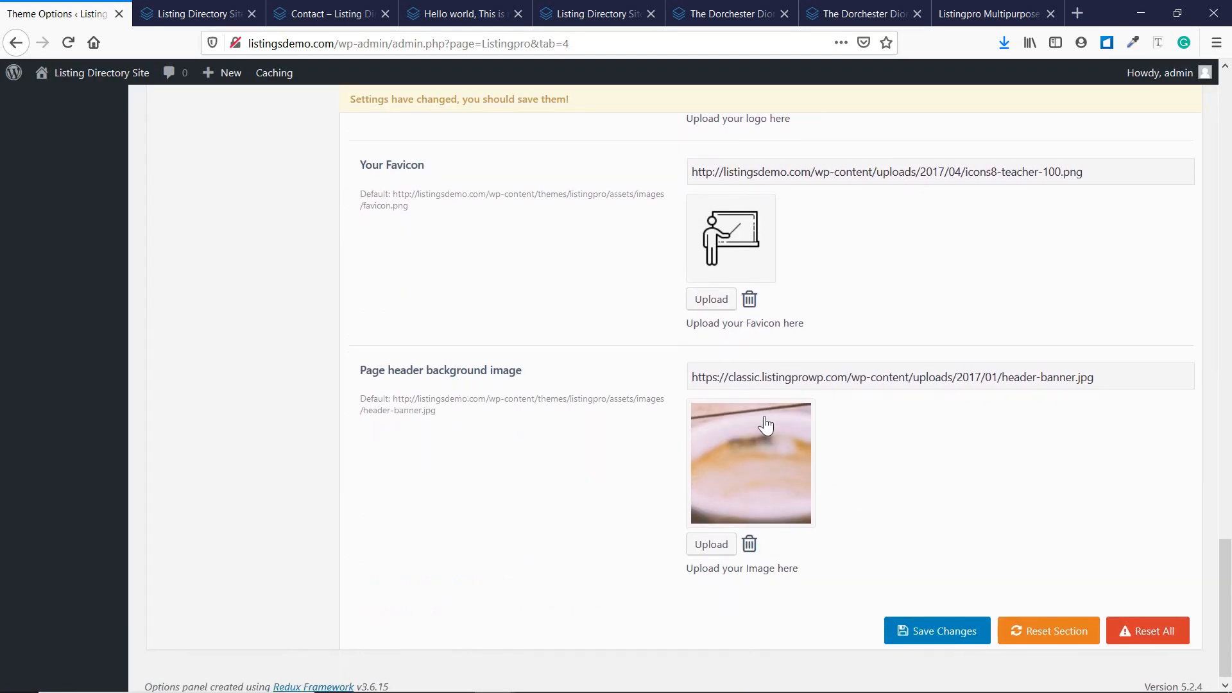
Make Packers-And-Movers.jpg the page header background image and save the settings.
left_click(298, 10)
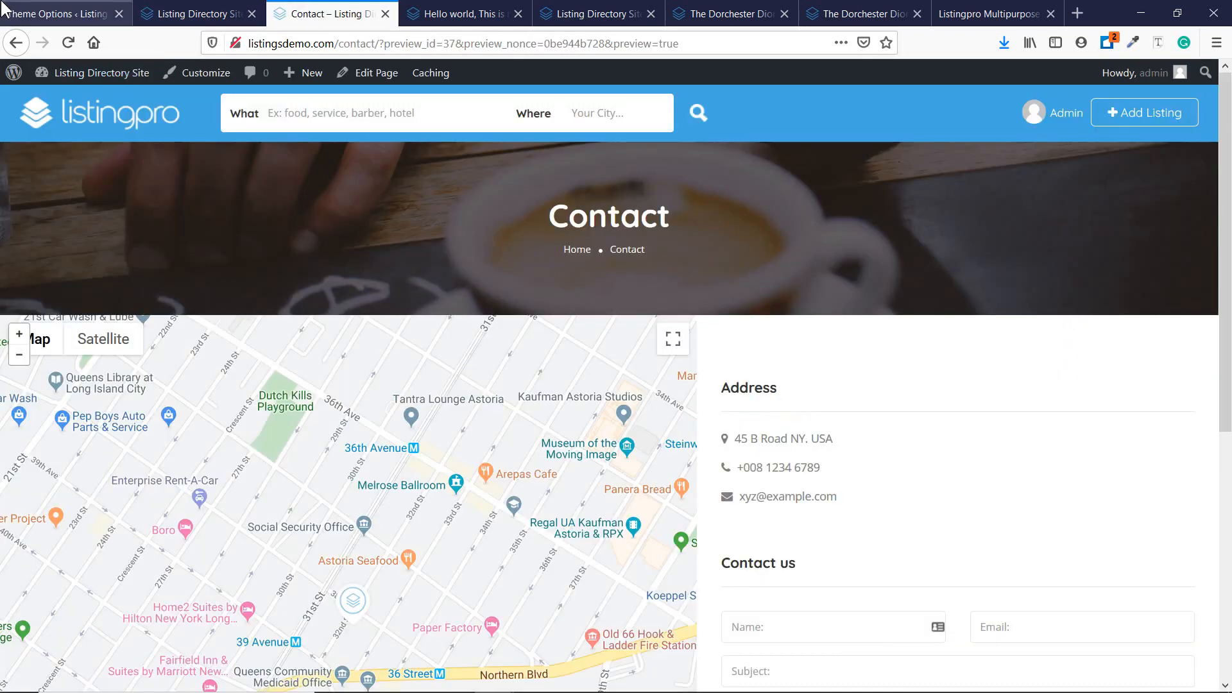
left_click(3, 7)
left_click(693, 543)
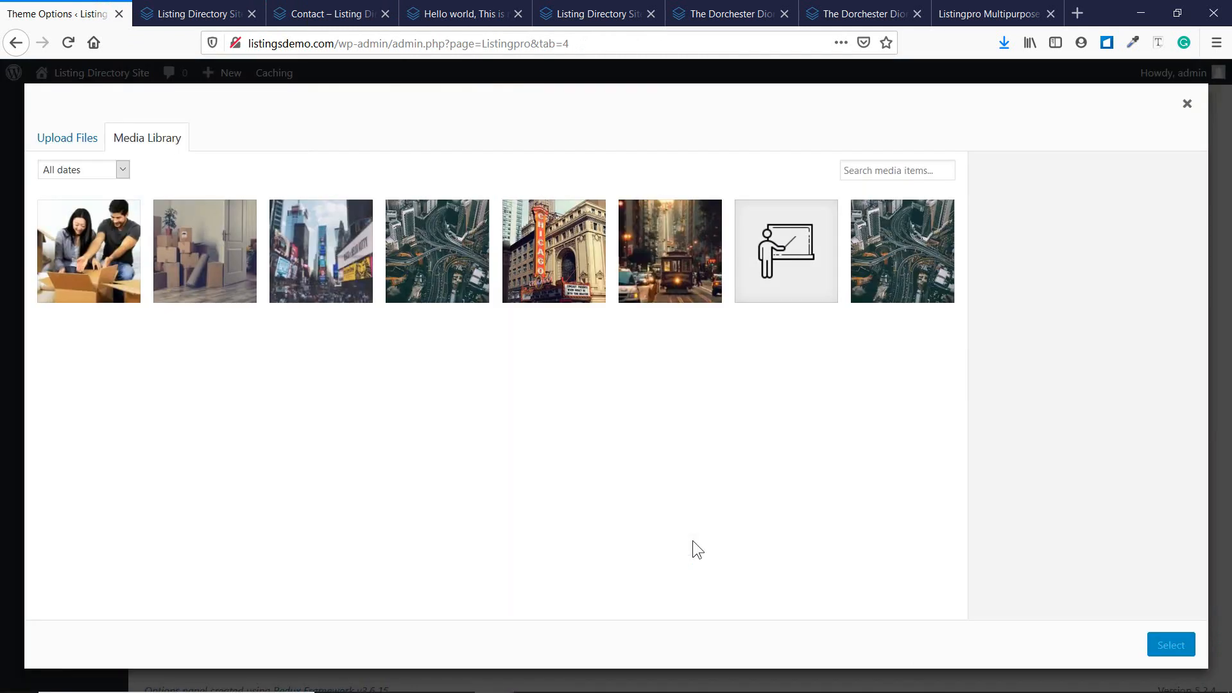
left_click(230, 282)
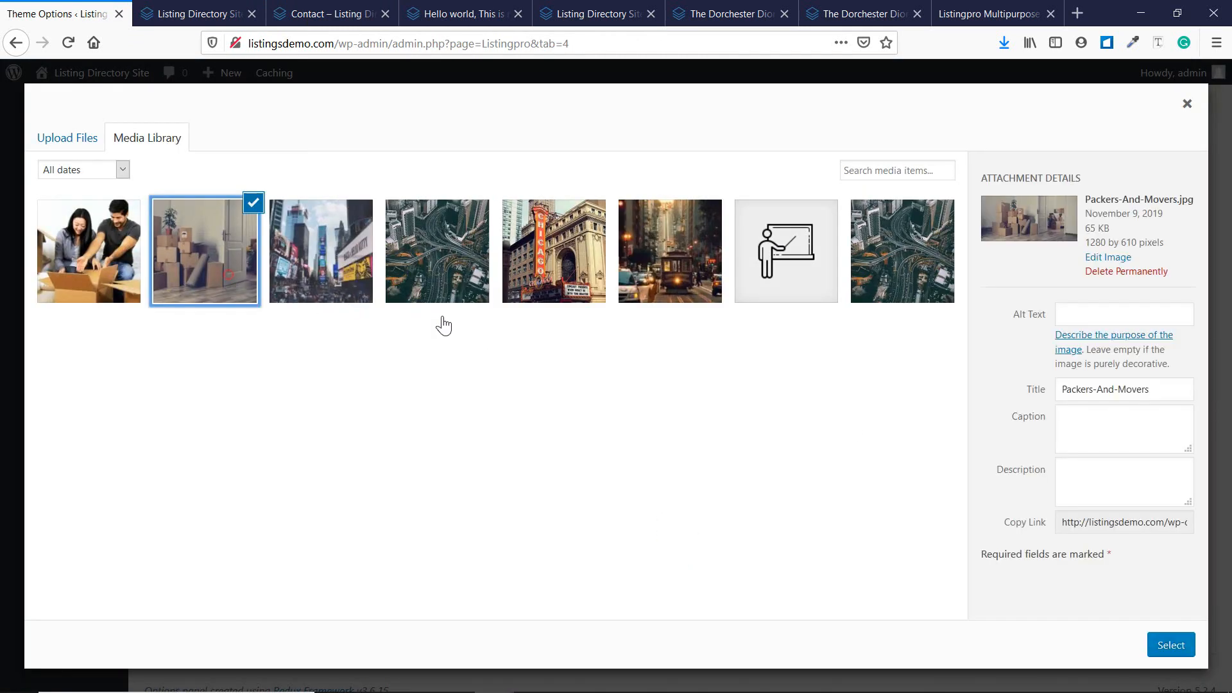
left_click(1172, 648)
scroll(947, 602, "down", 2)
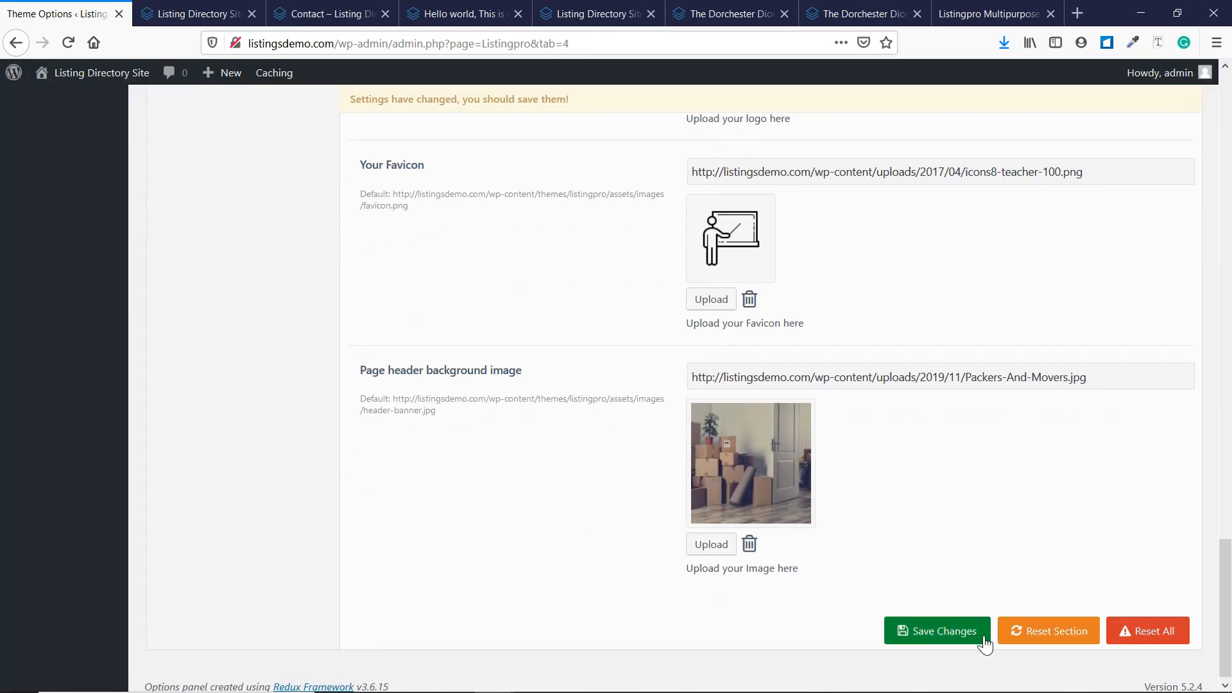
left_click(969, 630)
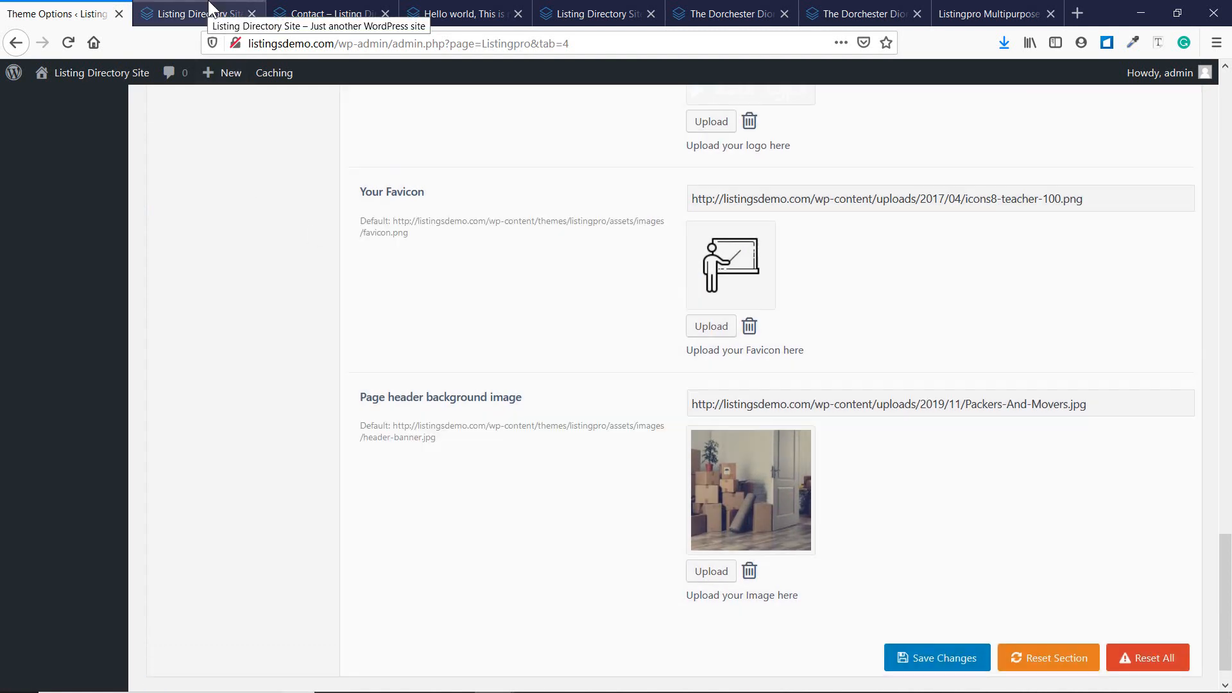
Preview the Contact page, now showing the moving-boxes photo behind its header.
left_click(203, 14)
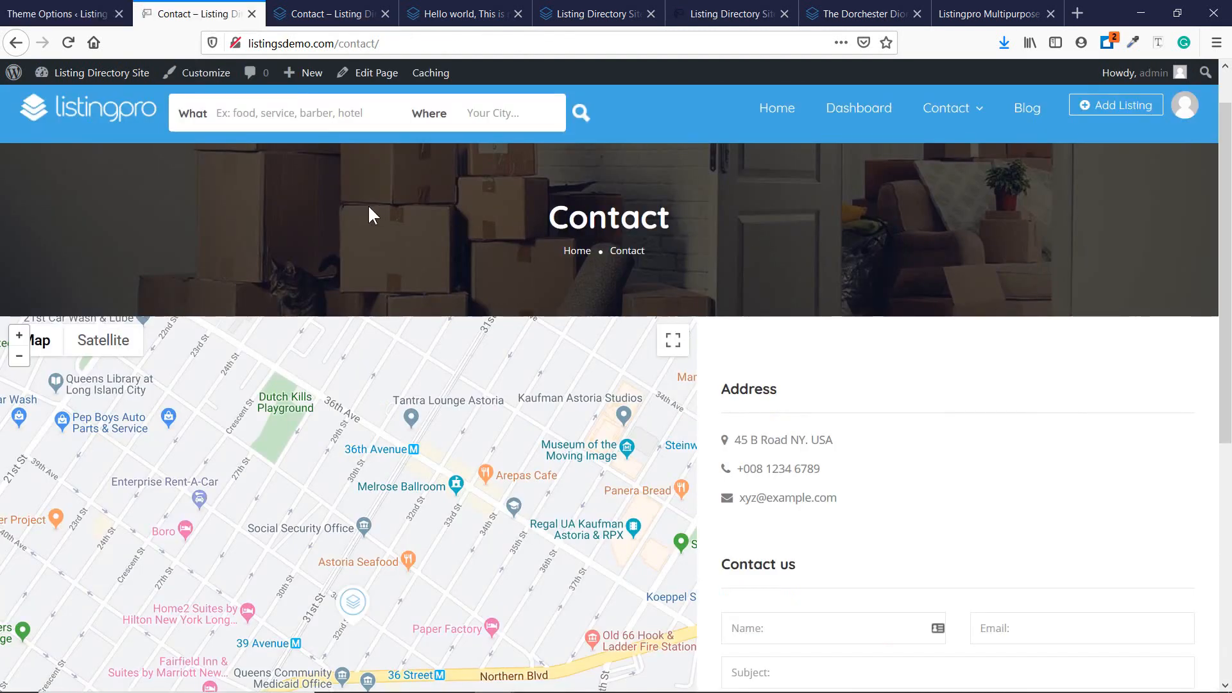
left_click(58, 13)
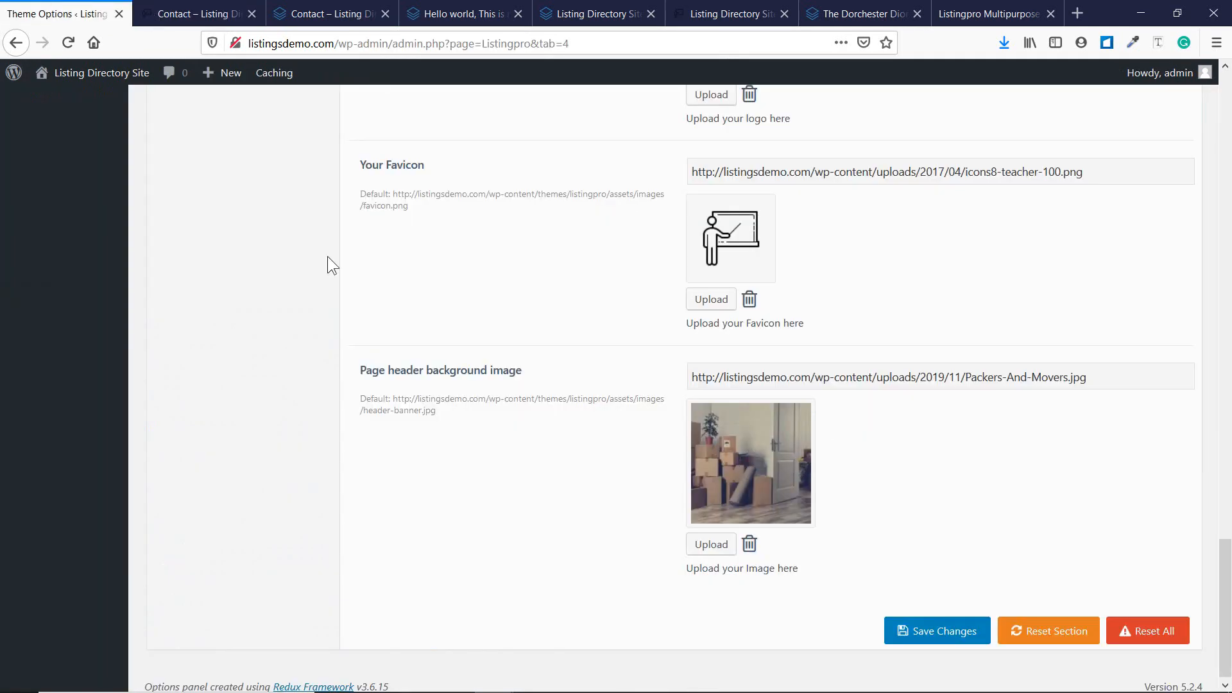
left_click(158, 22)
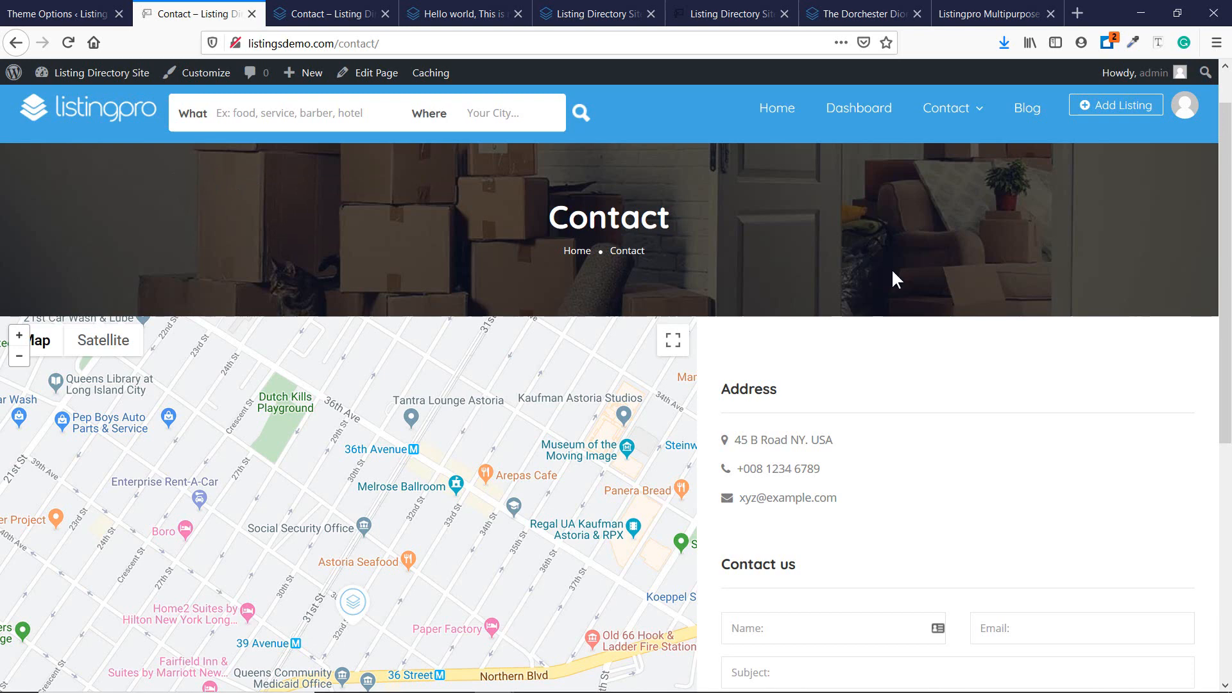
Type 'Done' after 'Menu & Header Options - ' on checklist line 19.
left_click(535, 678)
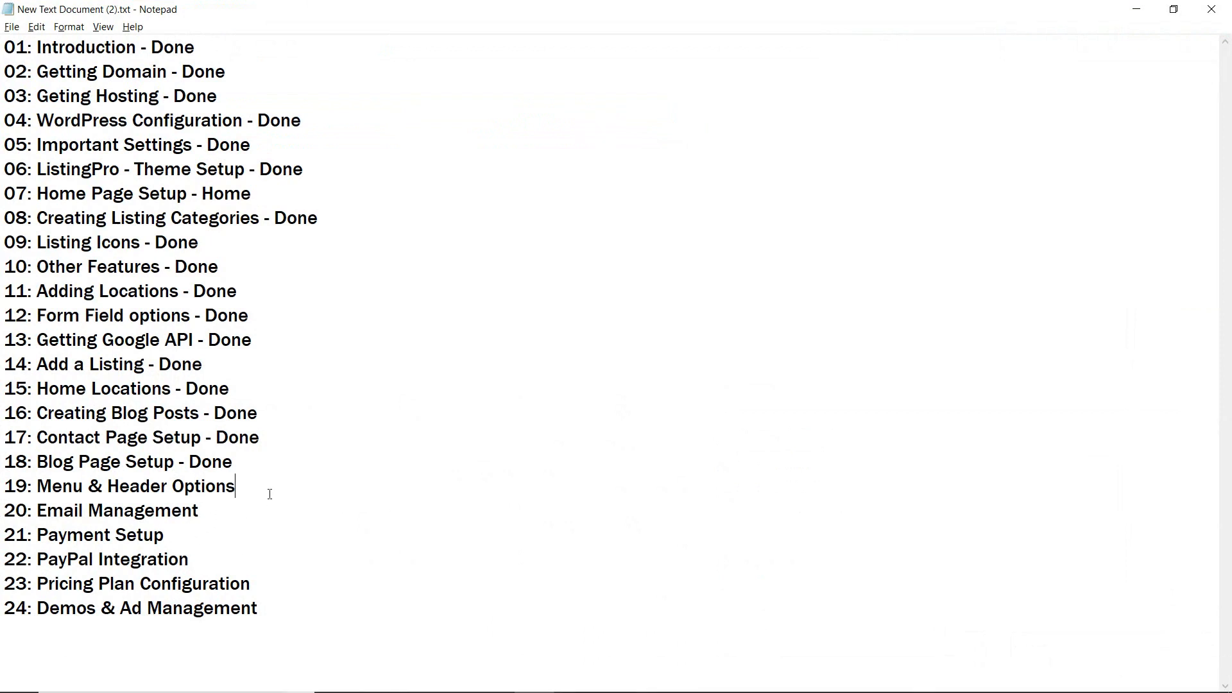
type("Dp")
key("BackSpace")
type("one")
left_click(1137, 9)
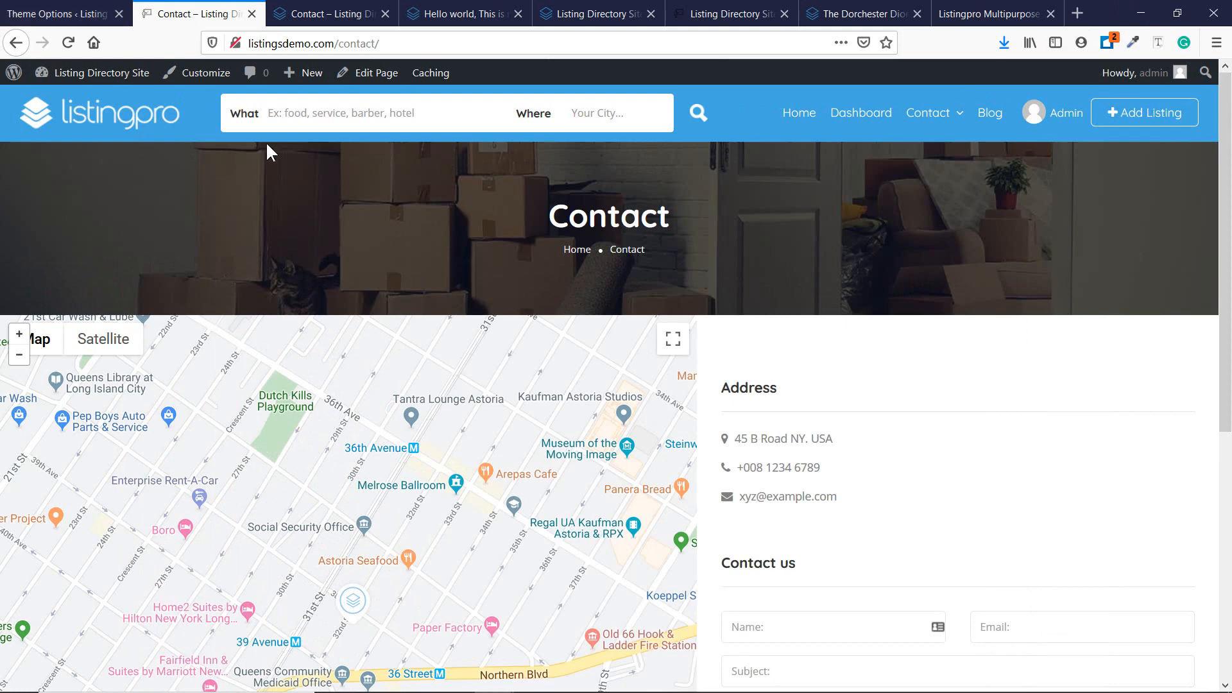
Open ListingPro's Email Management settings from the Theme Options page.
left_click(64, 14)
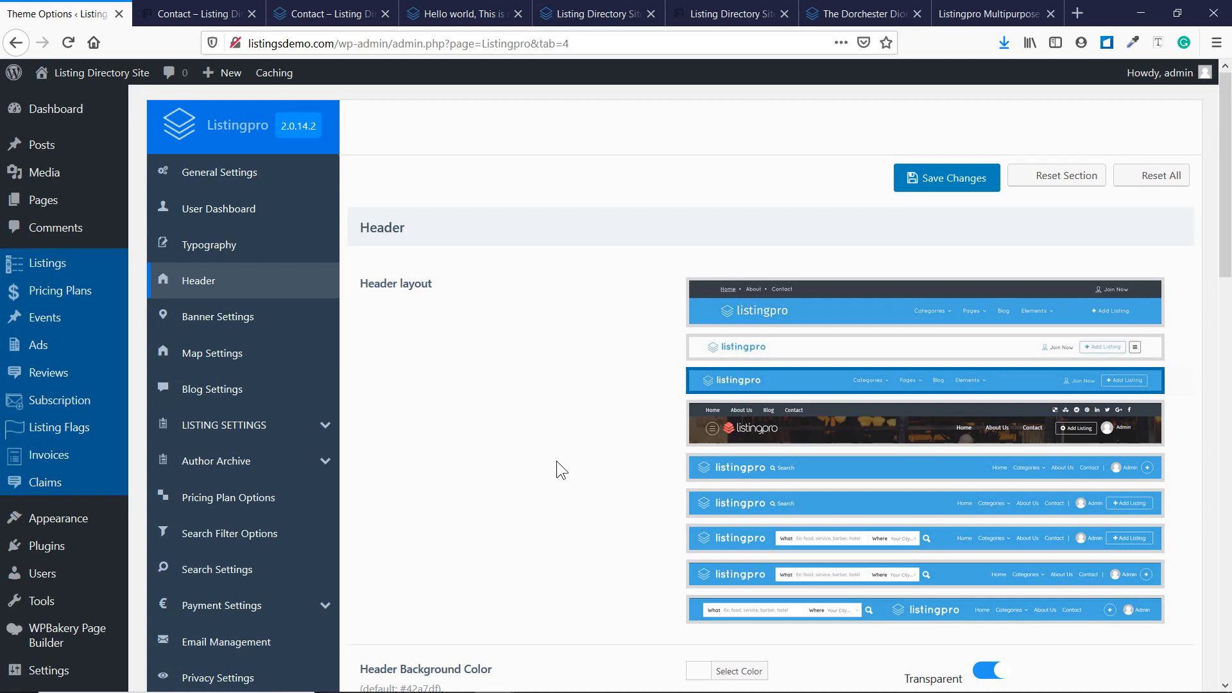
scroll(445, 555, "down", 3)
left_click(260, 485)
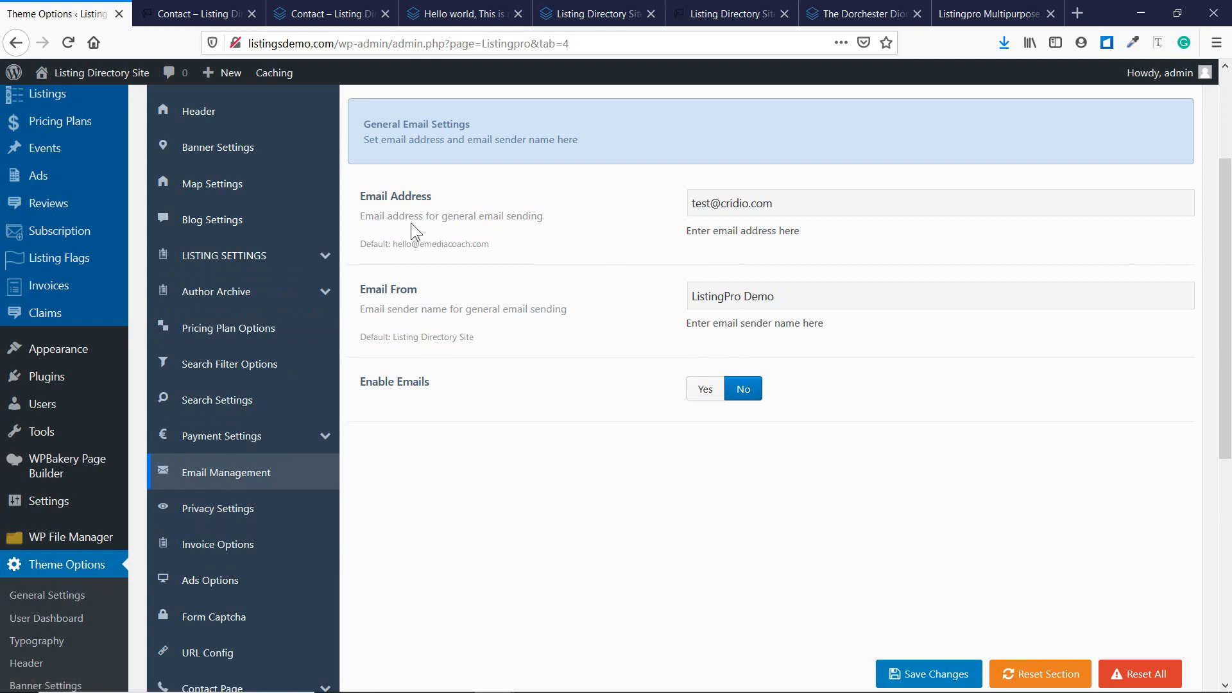
scroll(405, 193, "up", 2)
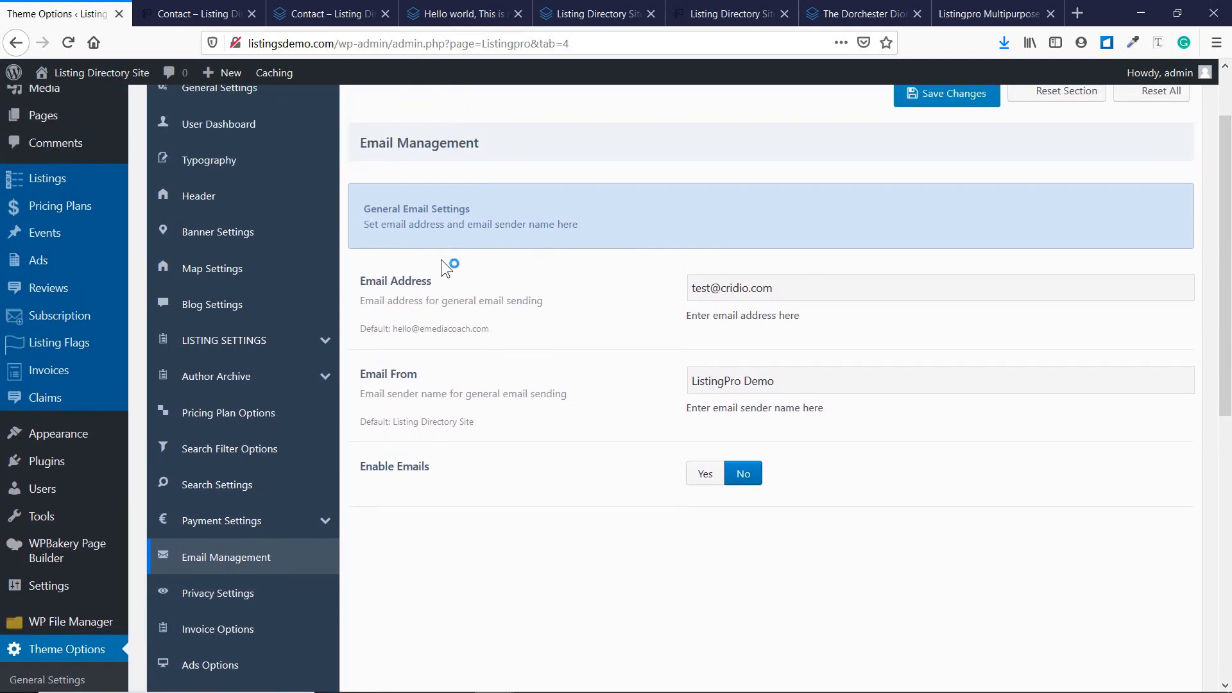
scroll(441, 259, "down", 5)
scroll(441, 259, "up", 2)
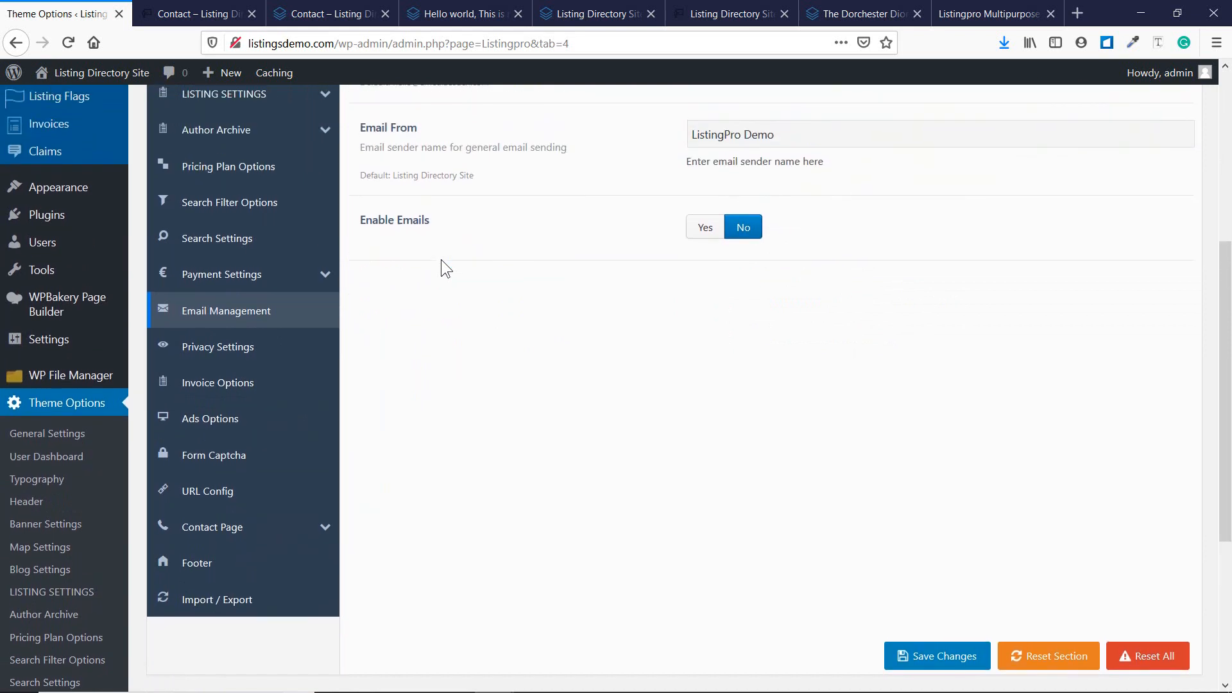
scroll(441, 259, "up", 3)
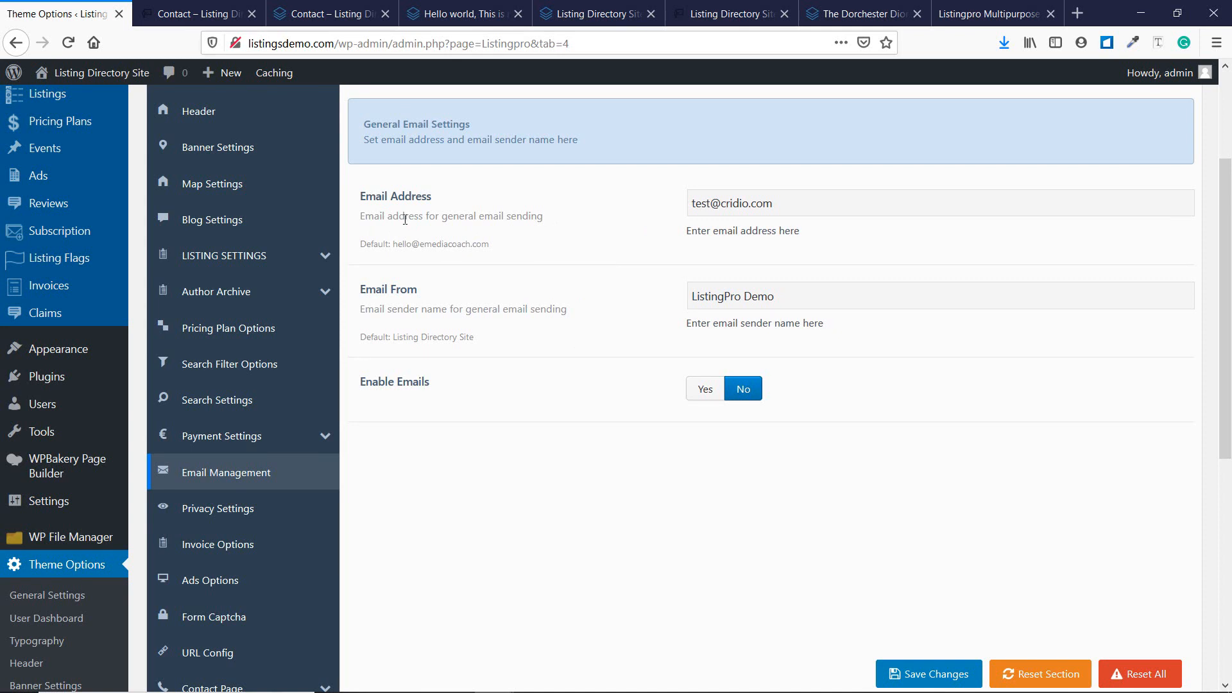
Paste the default address into Email Address, name the sender eMedia Coach, and enable emails.
left_click_drag(490, 244, 397, 248)
left_click_drag(798, 194, 586, 209)
key("ctrl+v")
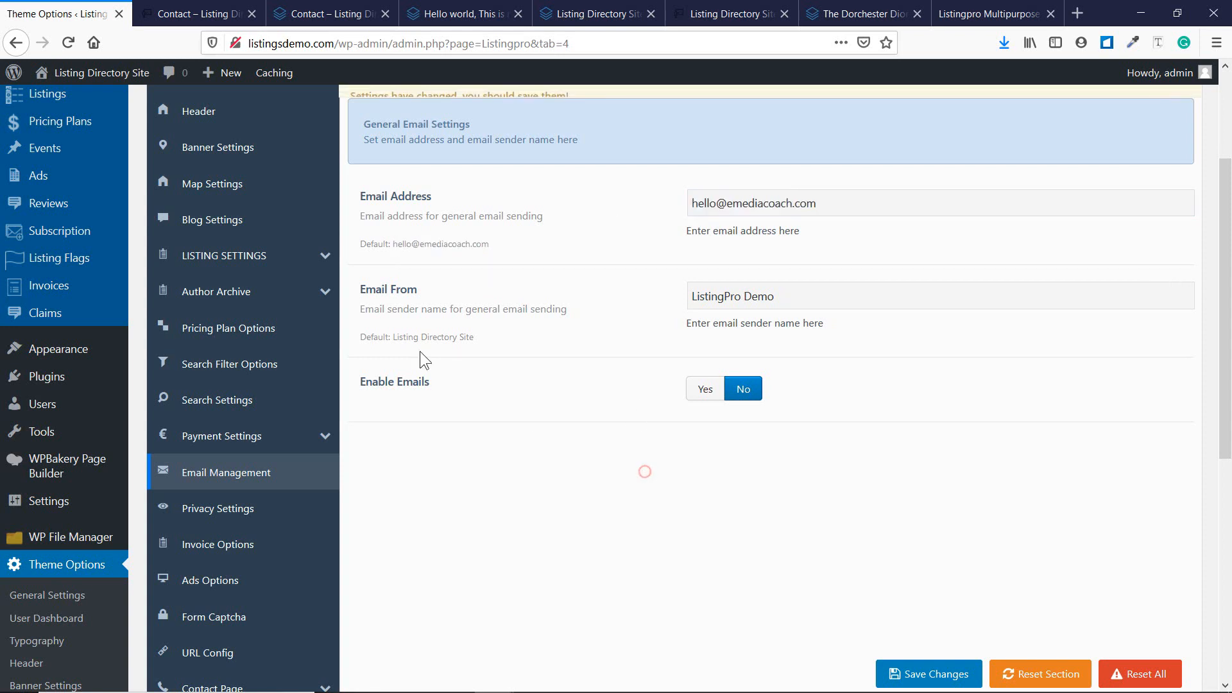
left_click(807, 297)
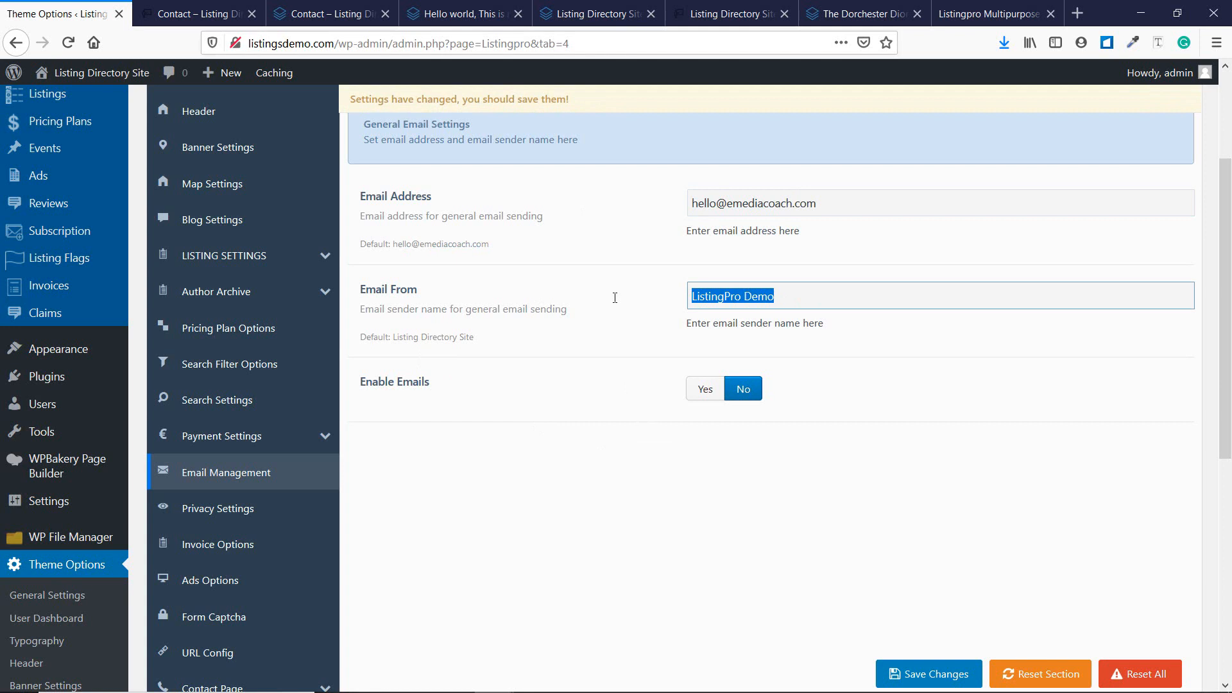
type("eMedia")
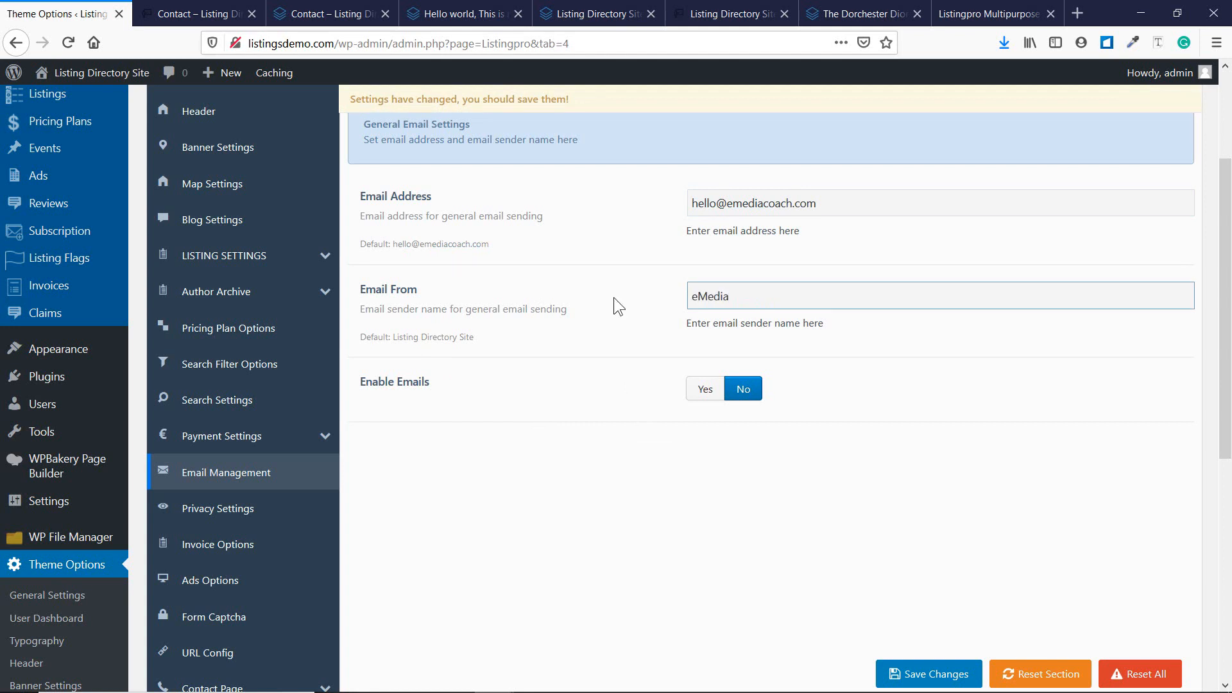
type(" Coach")
left_click(703, 401)
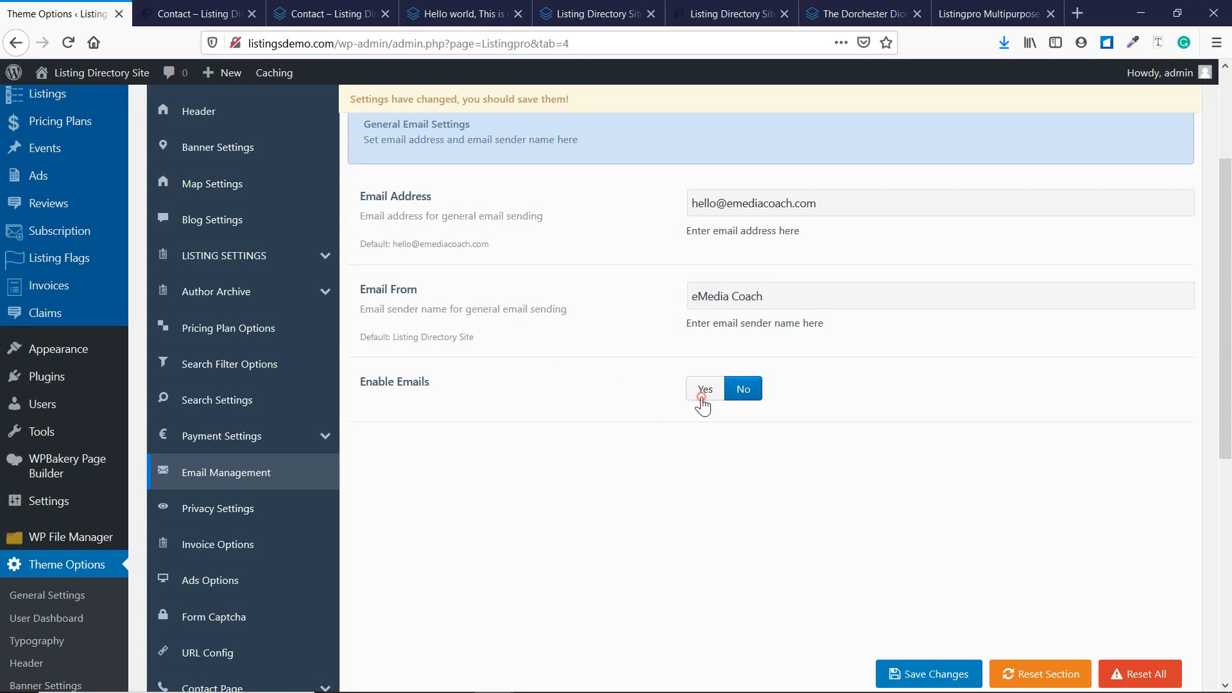
scroll(702, 405, "down", 20)
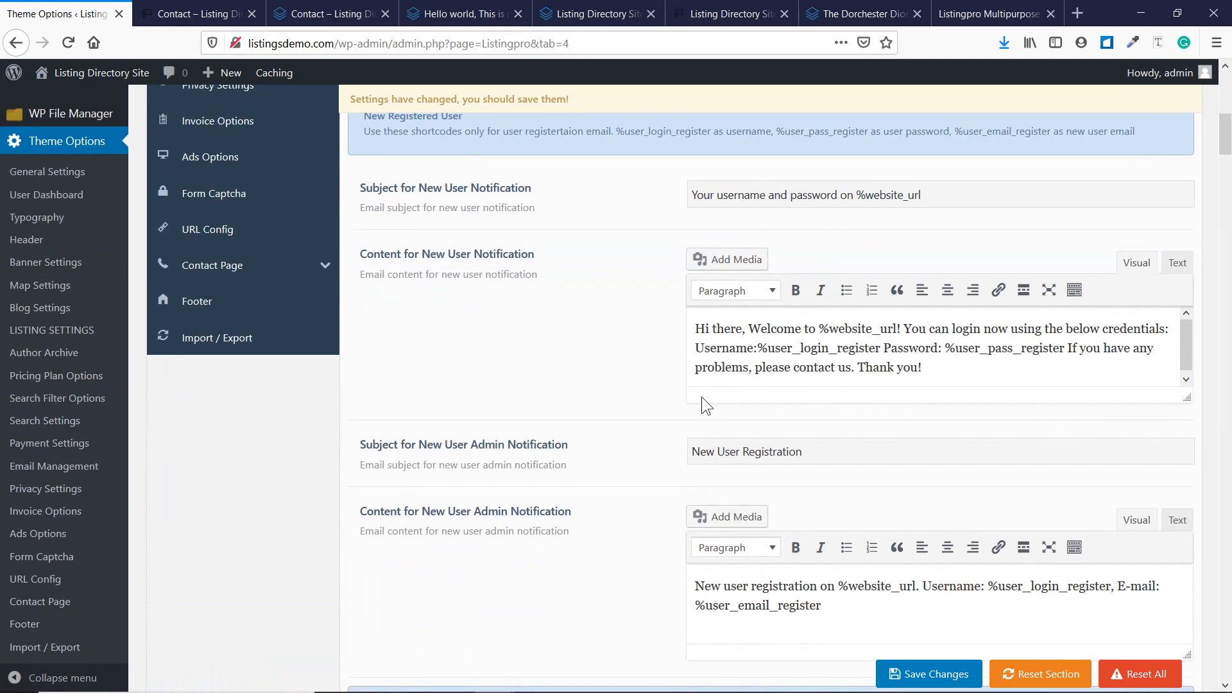
scroll(702, 396, "down", 20)
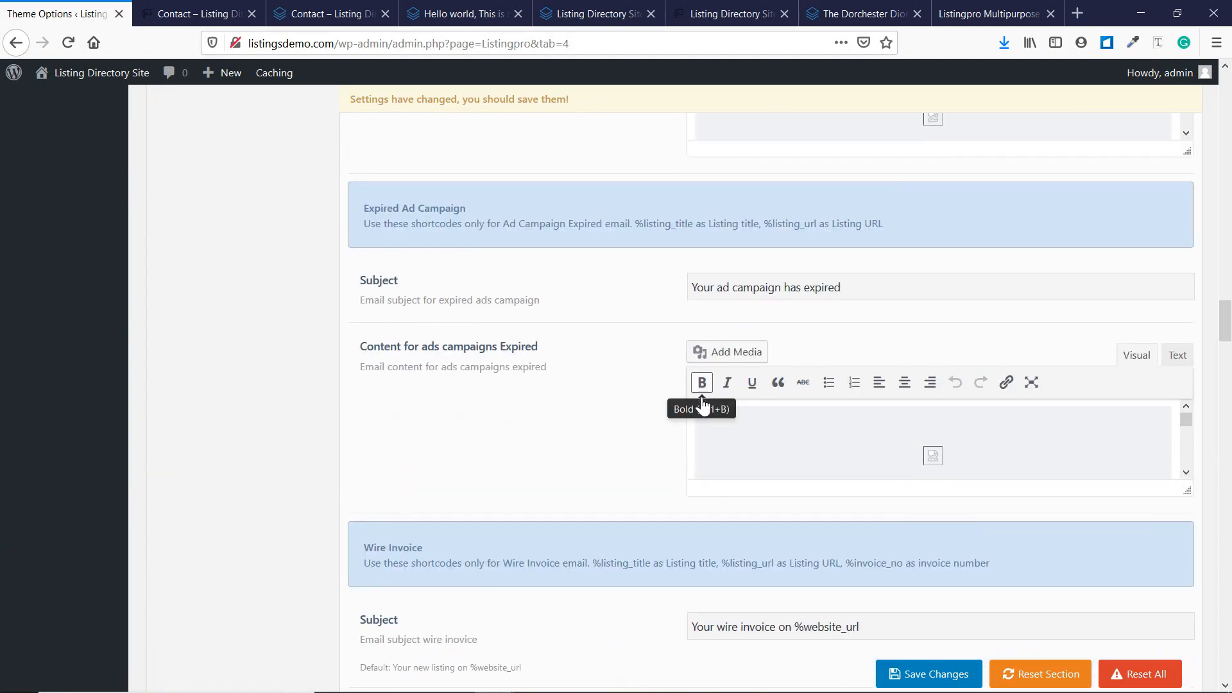
scroll(702, 397, "down", 20)
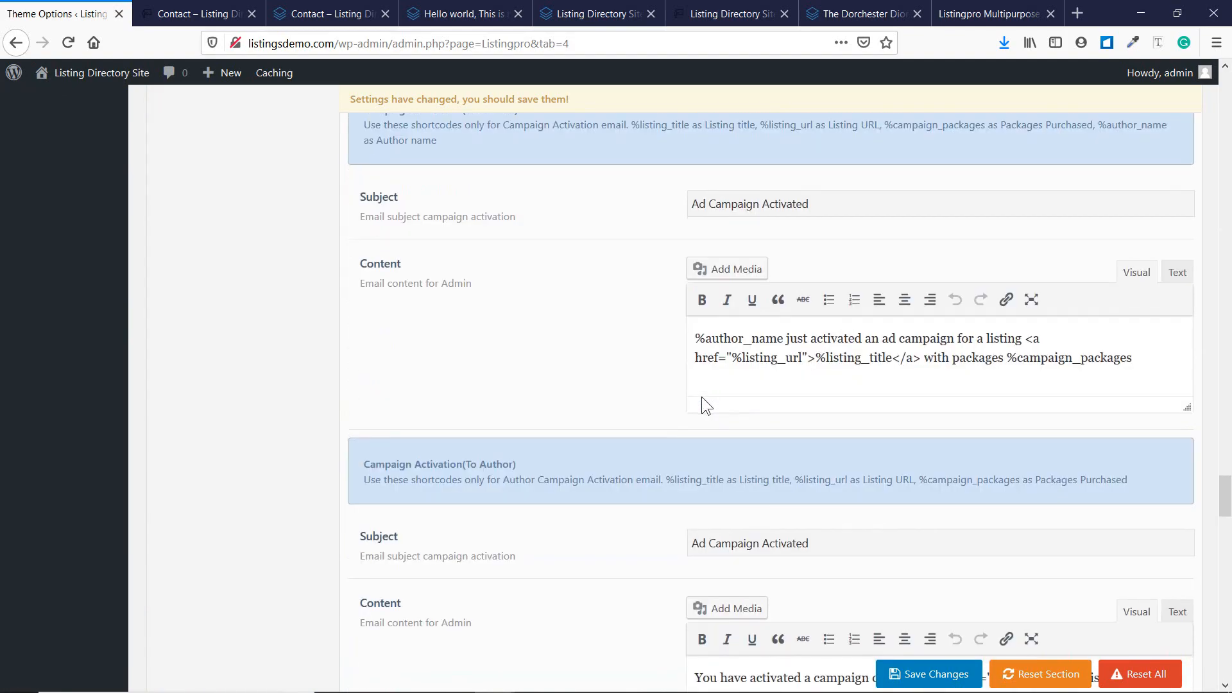
scroll(702, 397, "down", 15)
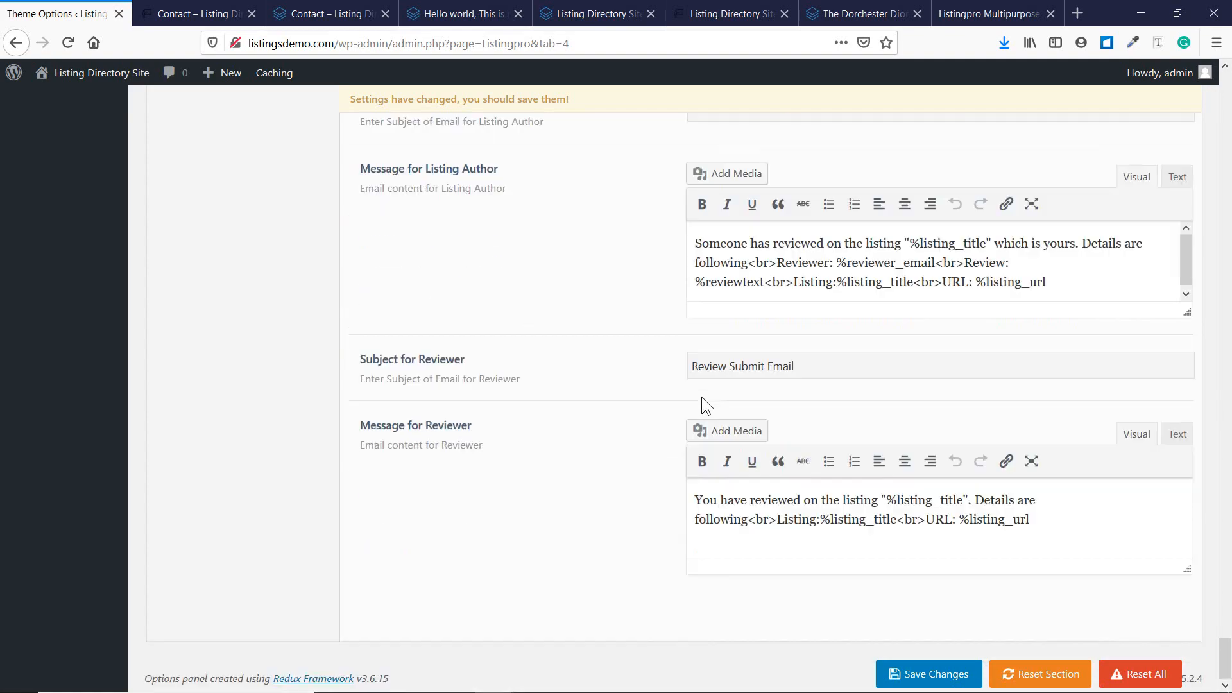
left_click_drag(1228, 648, 1229, 90)
scroll(1130, 212, "down", 4)
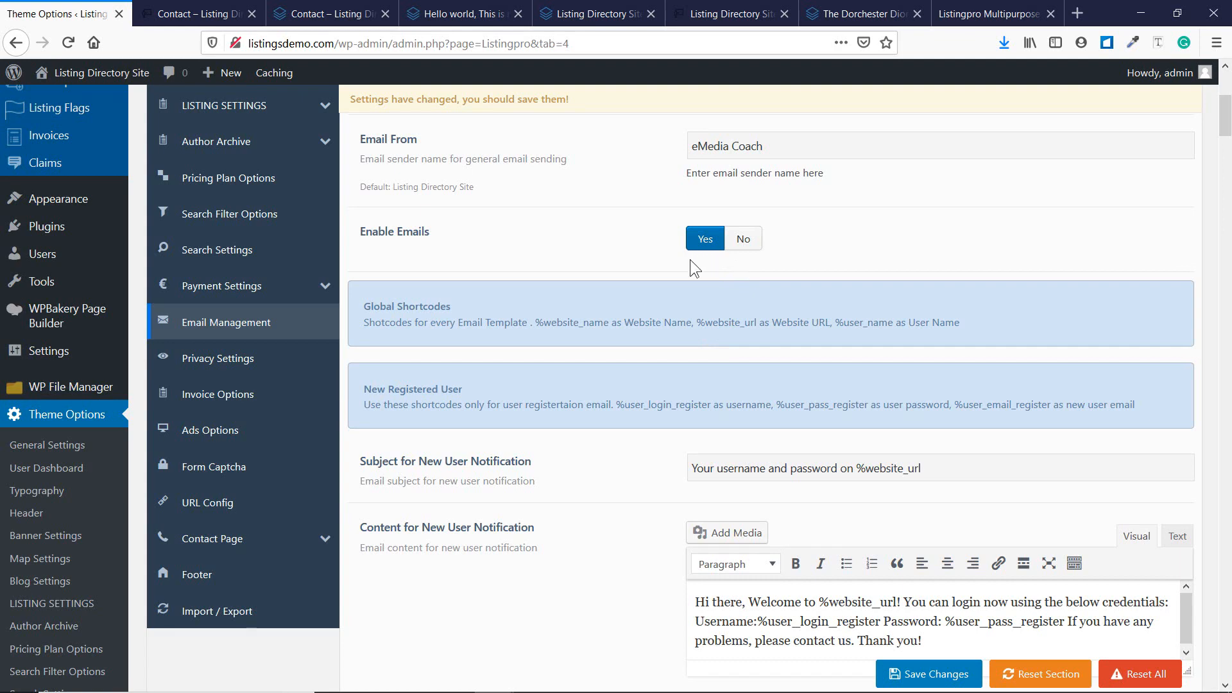
scroll(691, 261, "down", 3)
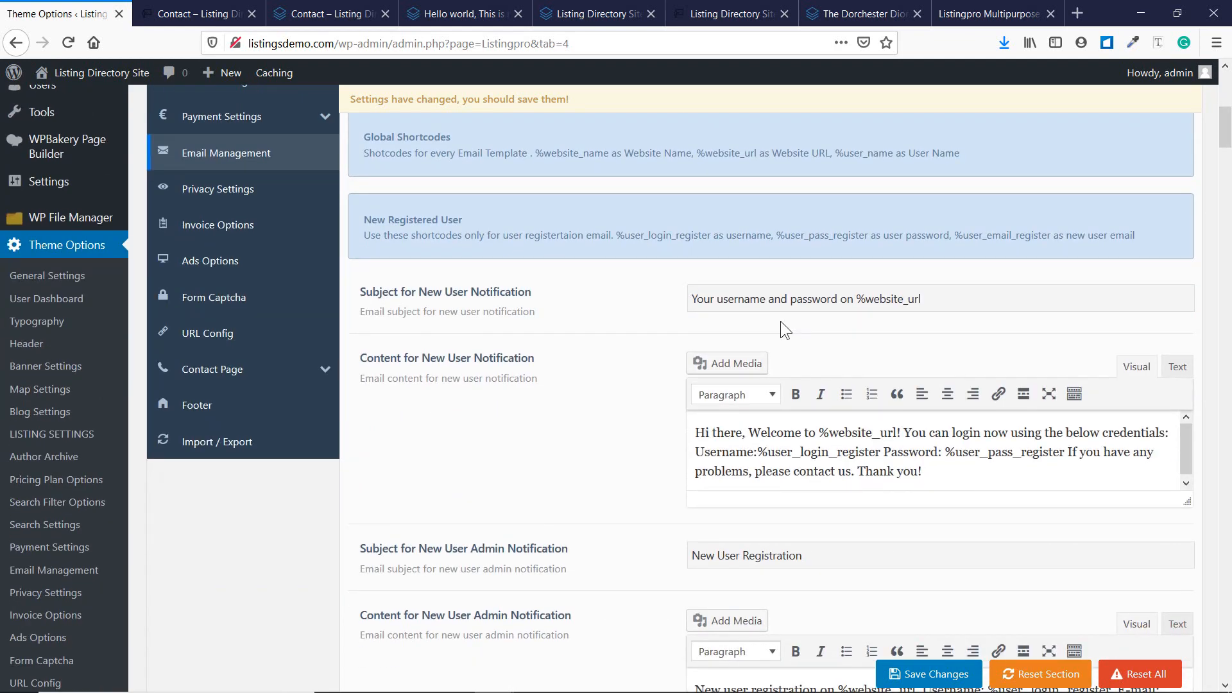
scroll(760, 340, "up", 8)
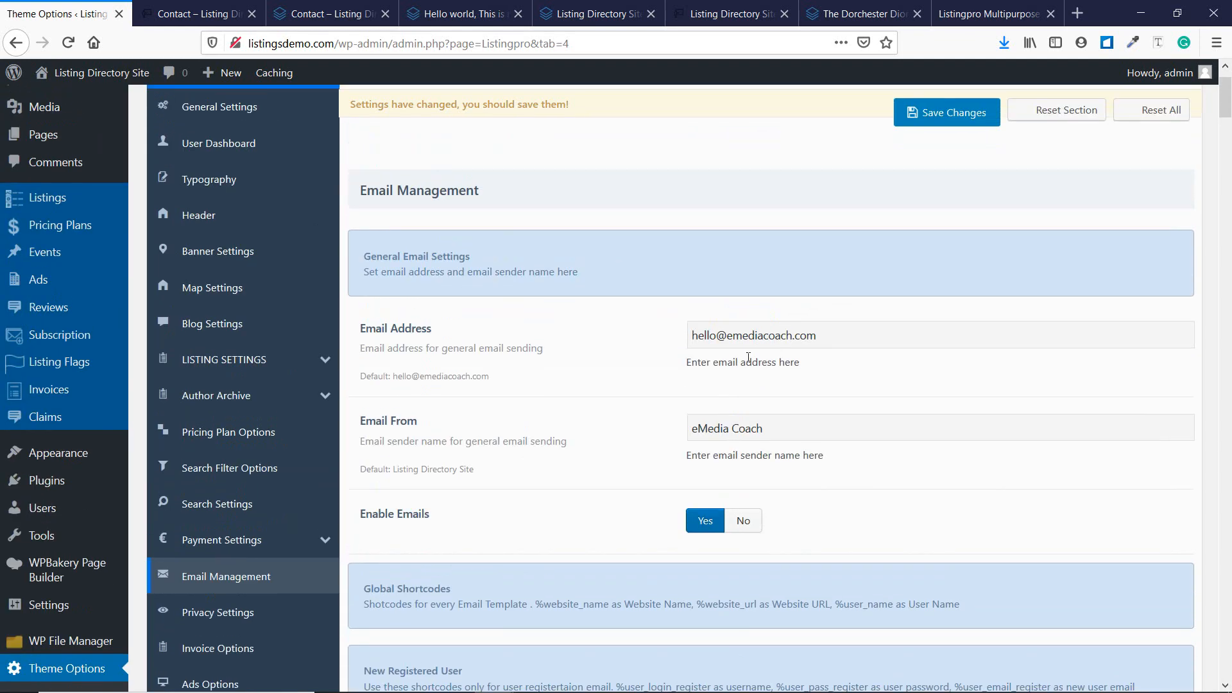
scroll(728, 503, "down", 2)
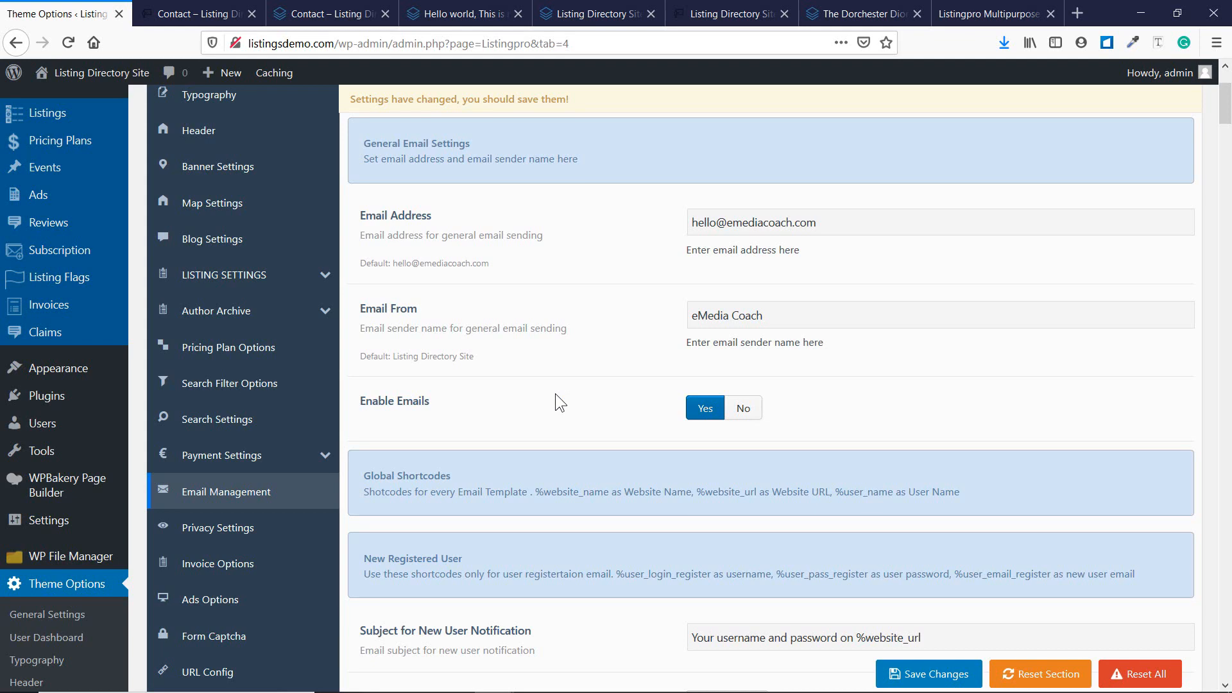
Scroll down the Email Management settings to the Submit Listing template.
scroll(556, 394, "down", 2)
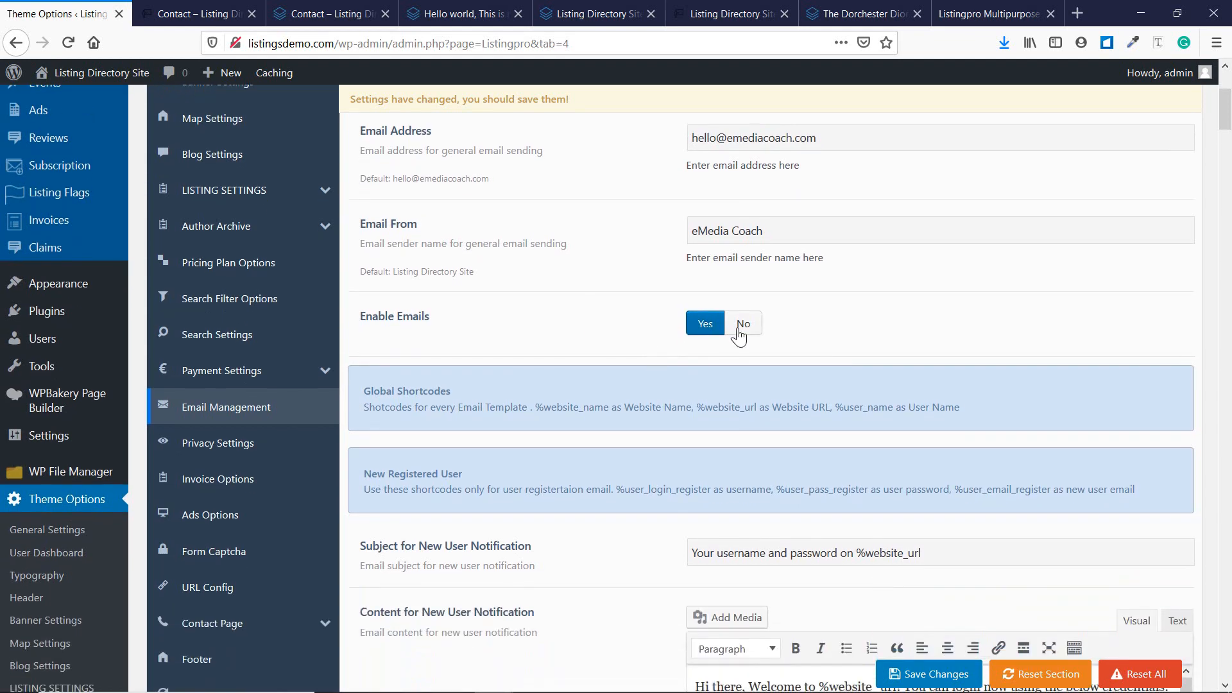
scroll(741, 322, "down", 3)
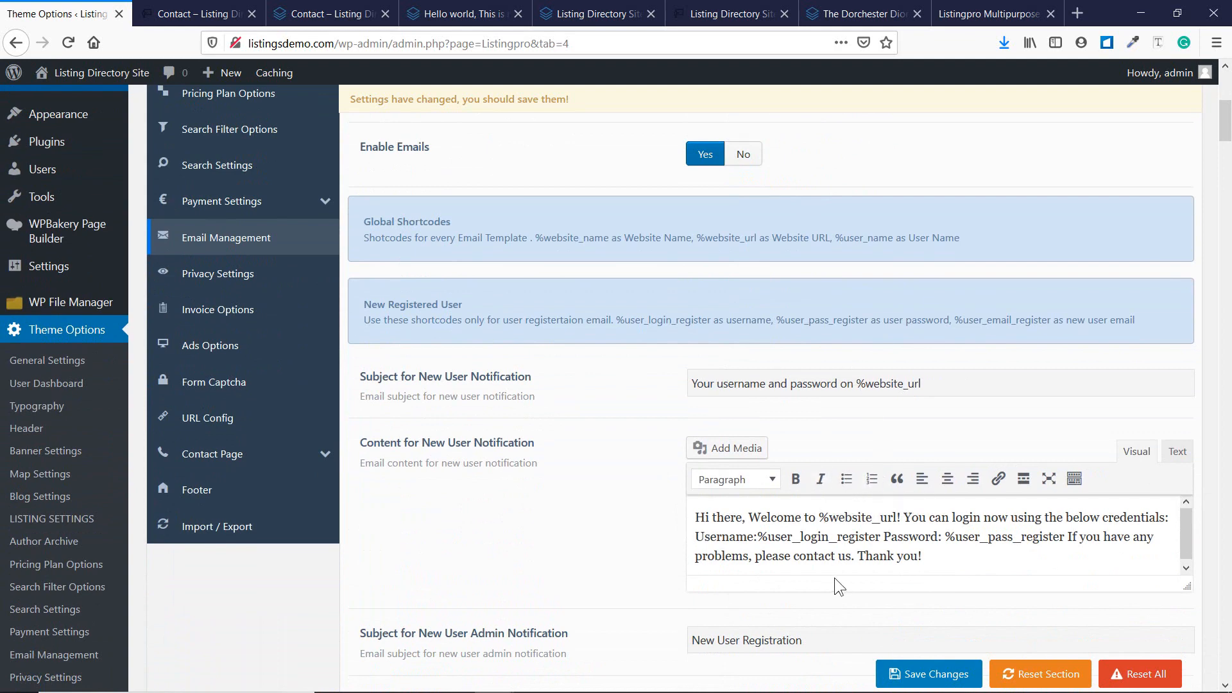
scroll(706, 491, "down", 5)
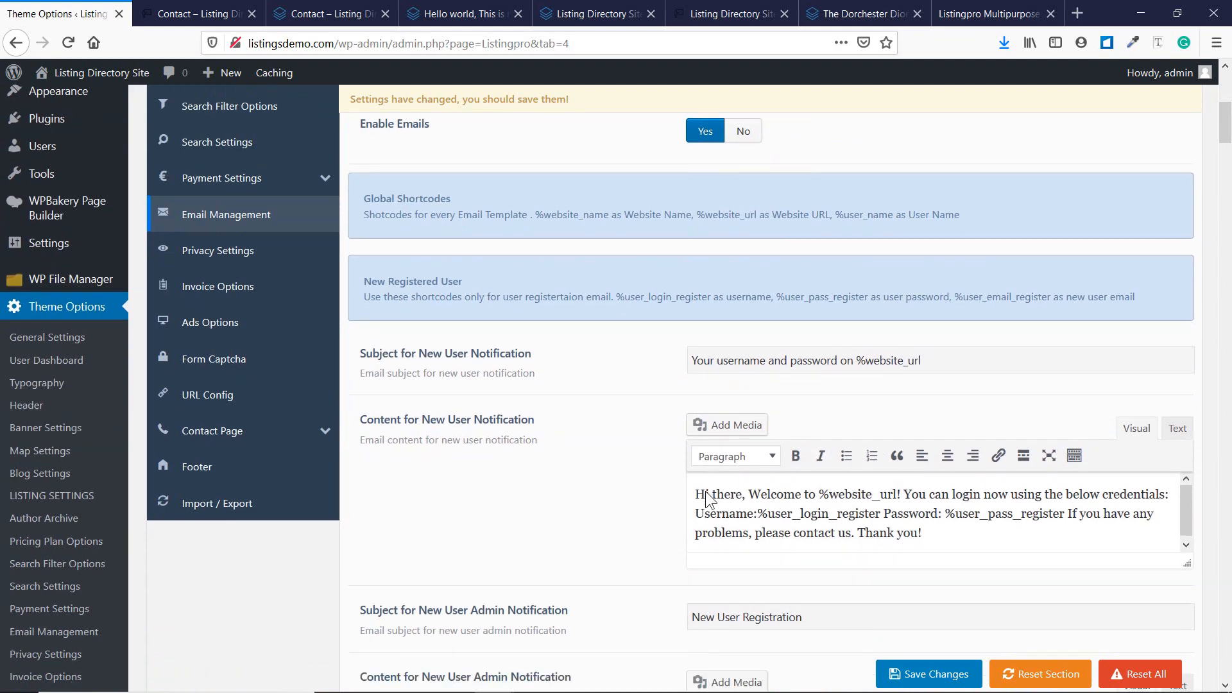
scroll(667, 428, "down", 5)
scroll(667, 429, "down", 7)
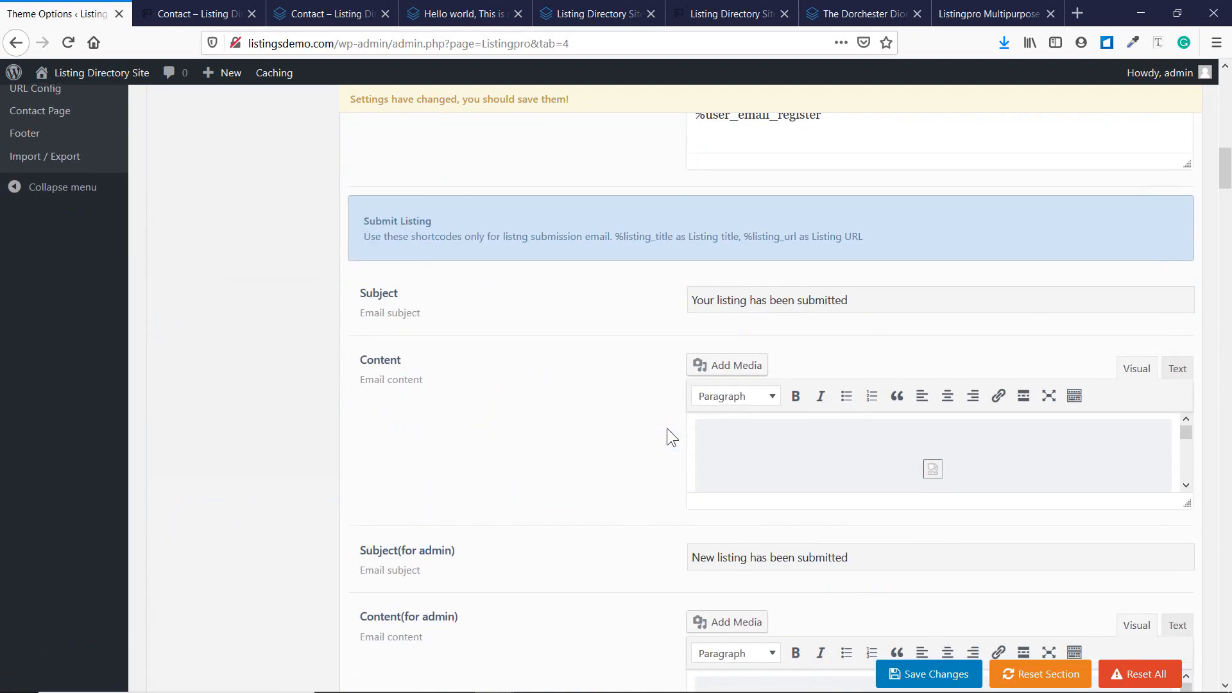
scroll(555, 367, "down", 8)
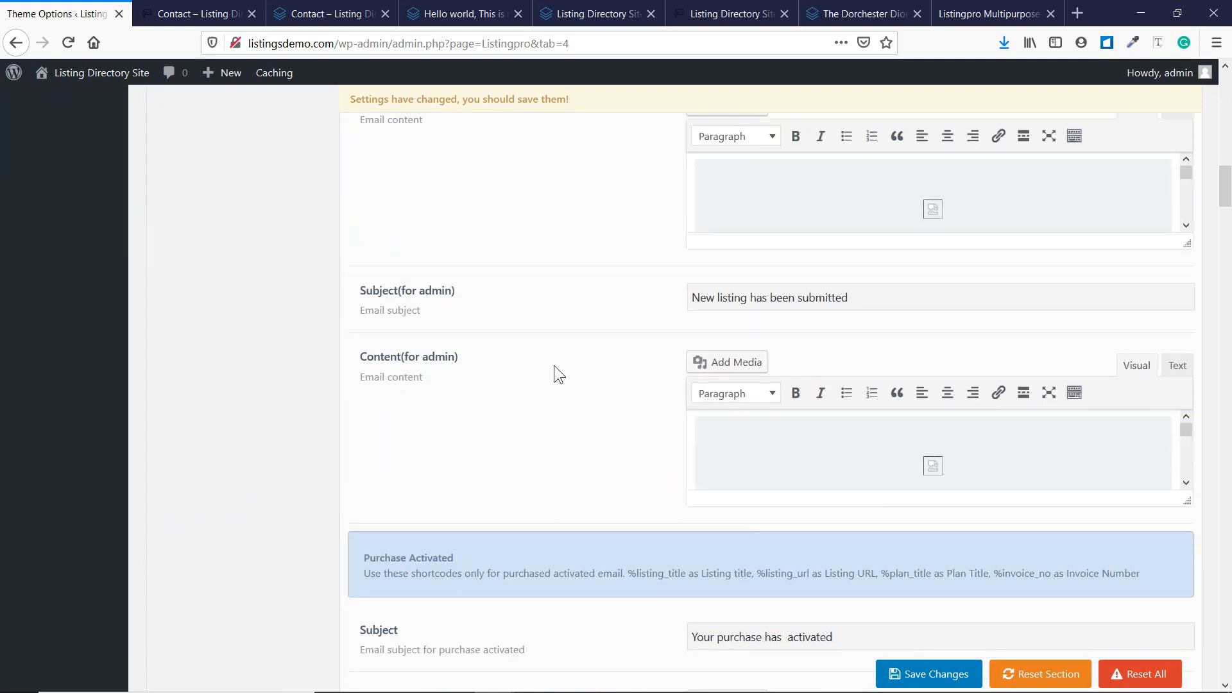
scroll(676, 299, "down", 12)
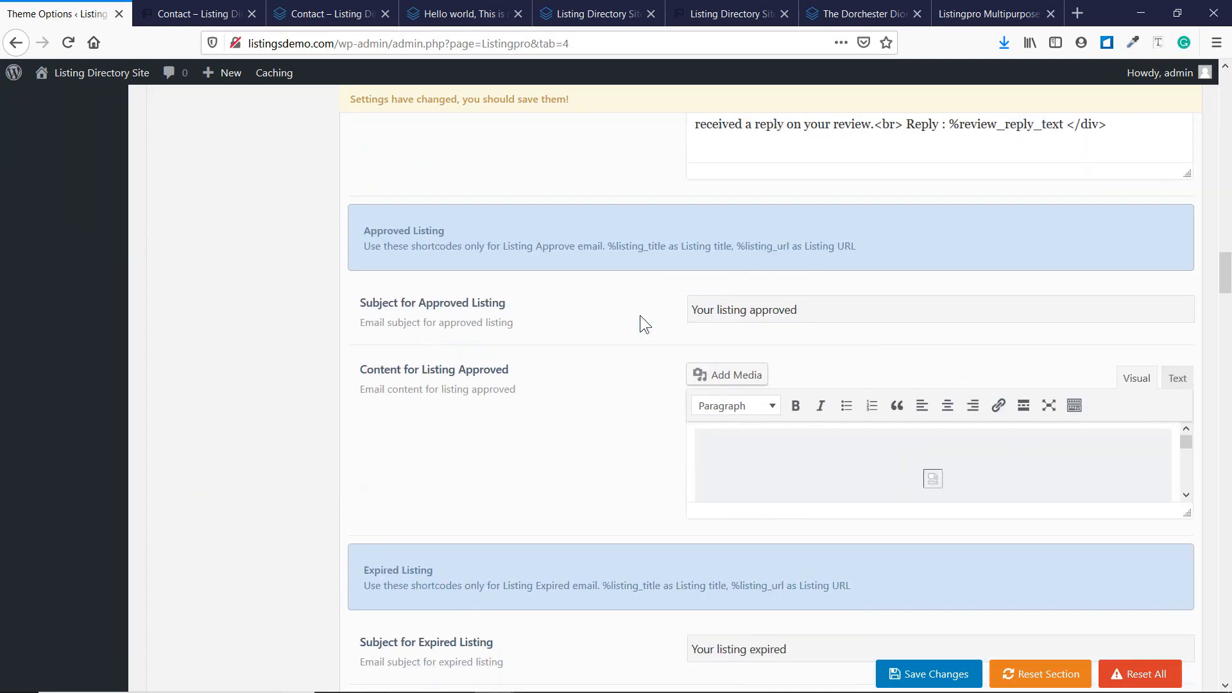
scroll(641, 316, "down", 10)
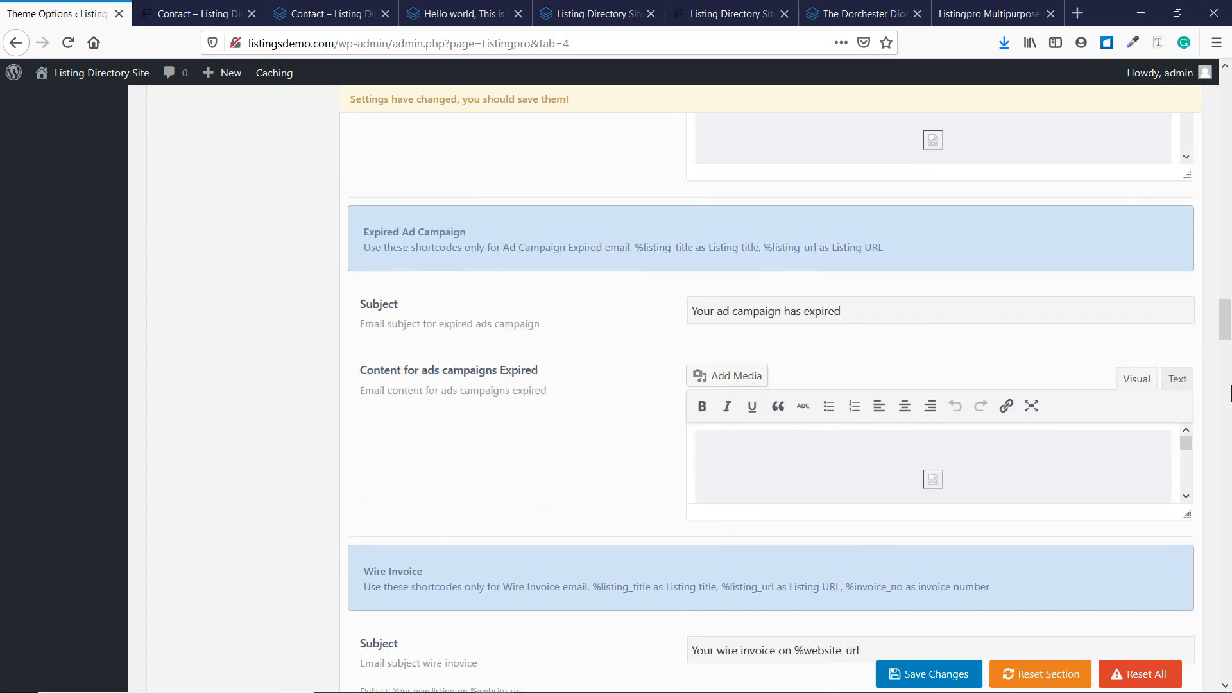
left_click_drag(1226, 319, 1225, 119)
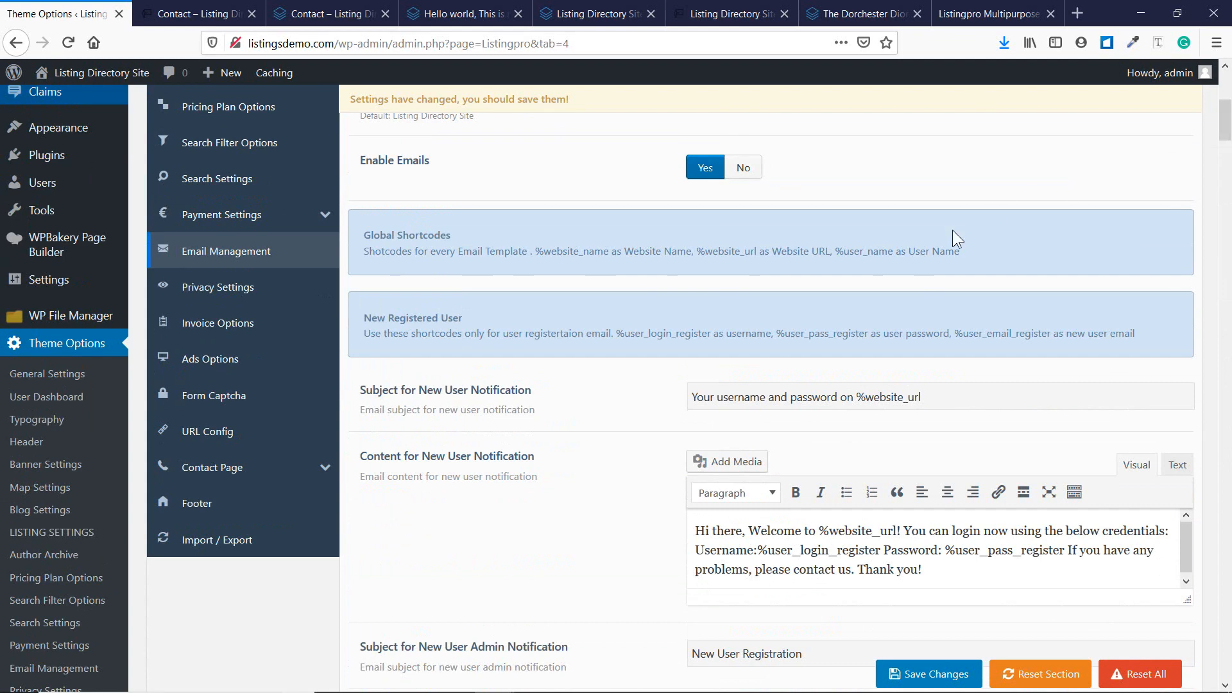
scroll(952, 229, "down", 3)
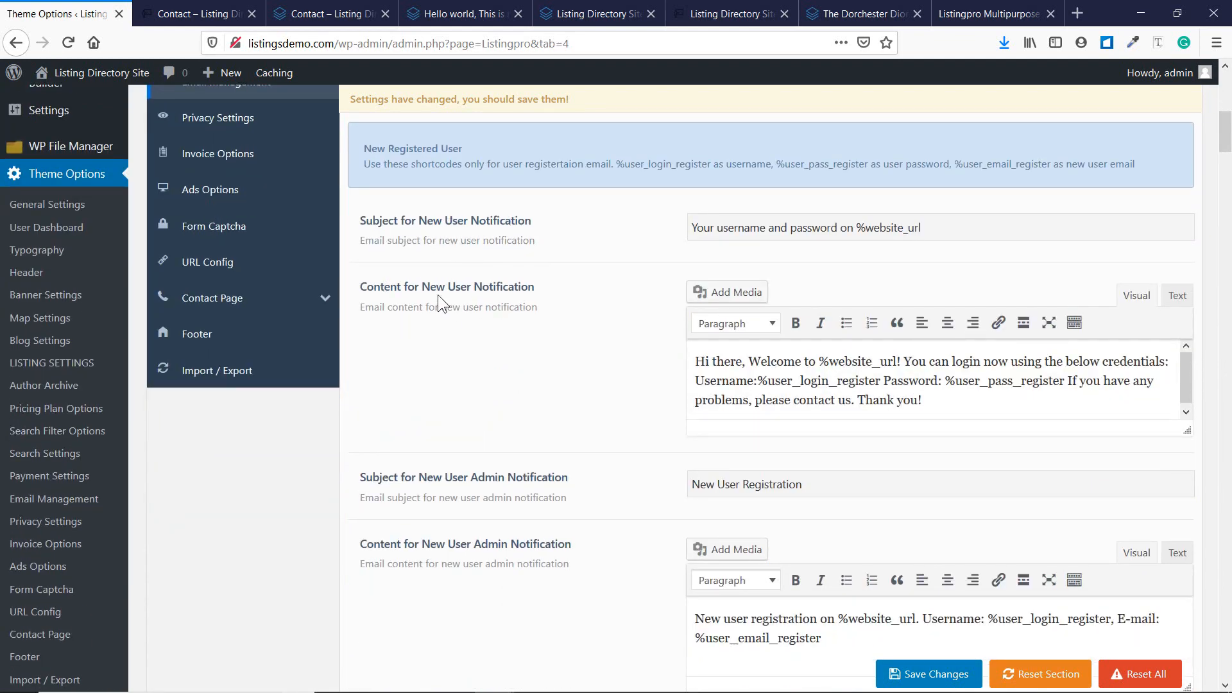
scroll(518, 321, "down", 2)
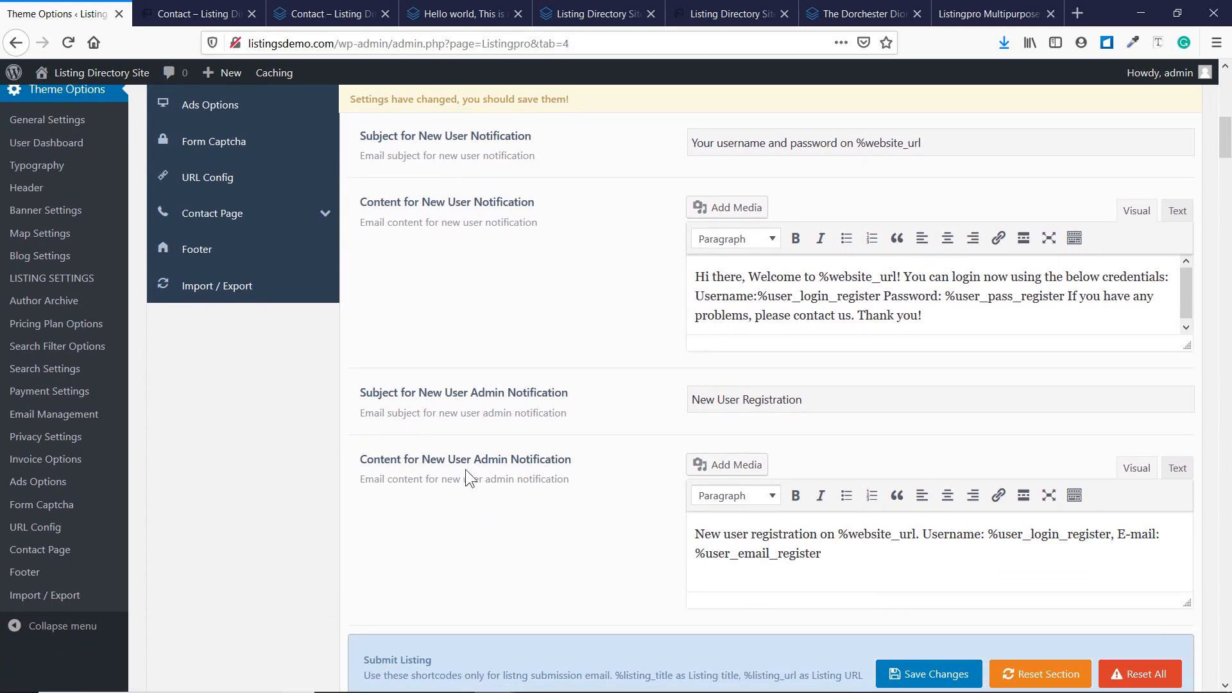
scroll(565, 458, "up", 5)
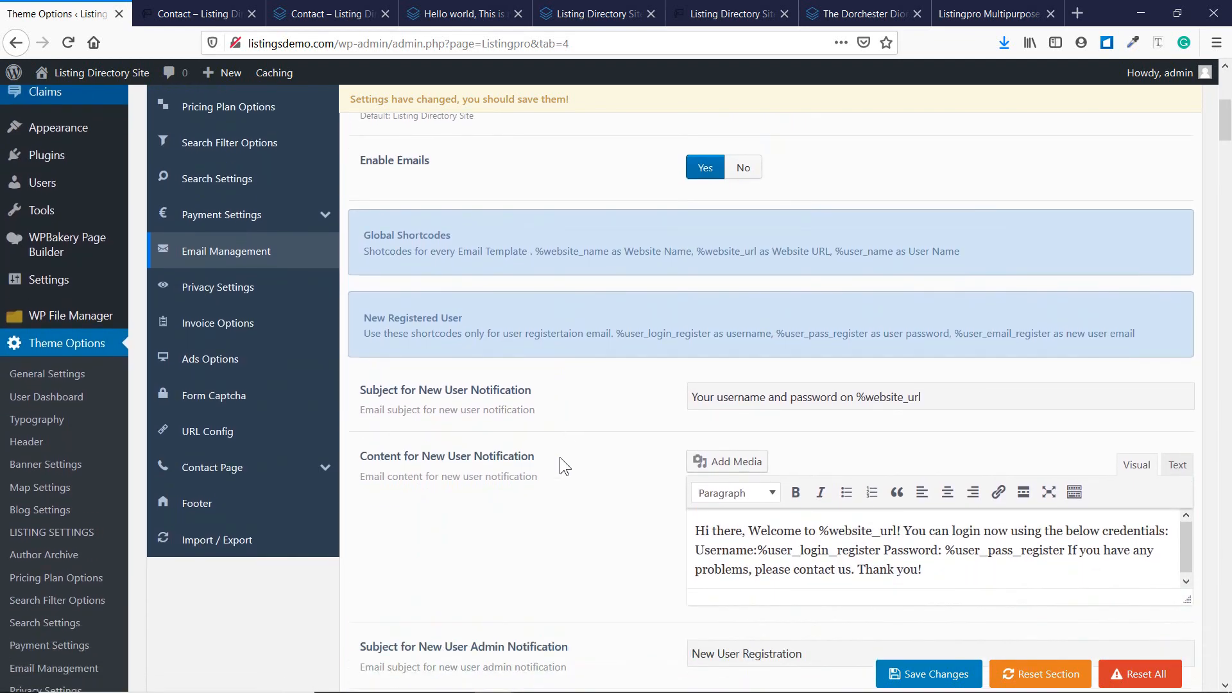
scroll(570, 471, "down", 2)
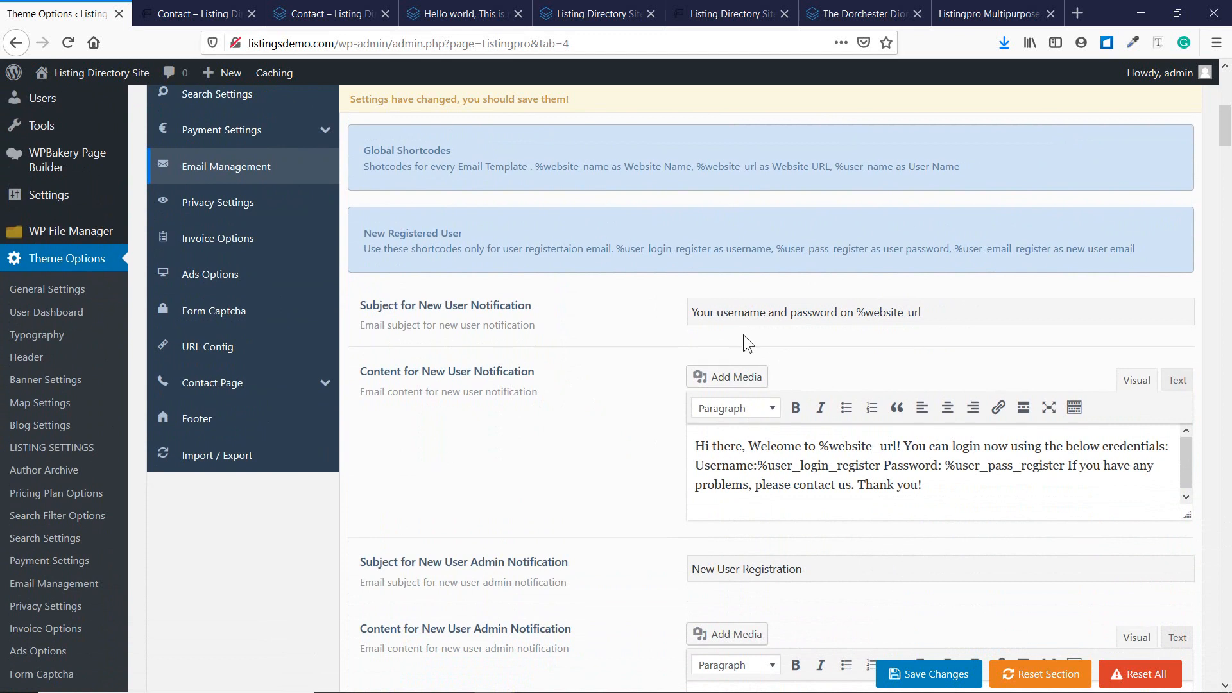
scroll(743, 333, "down", 2)
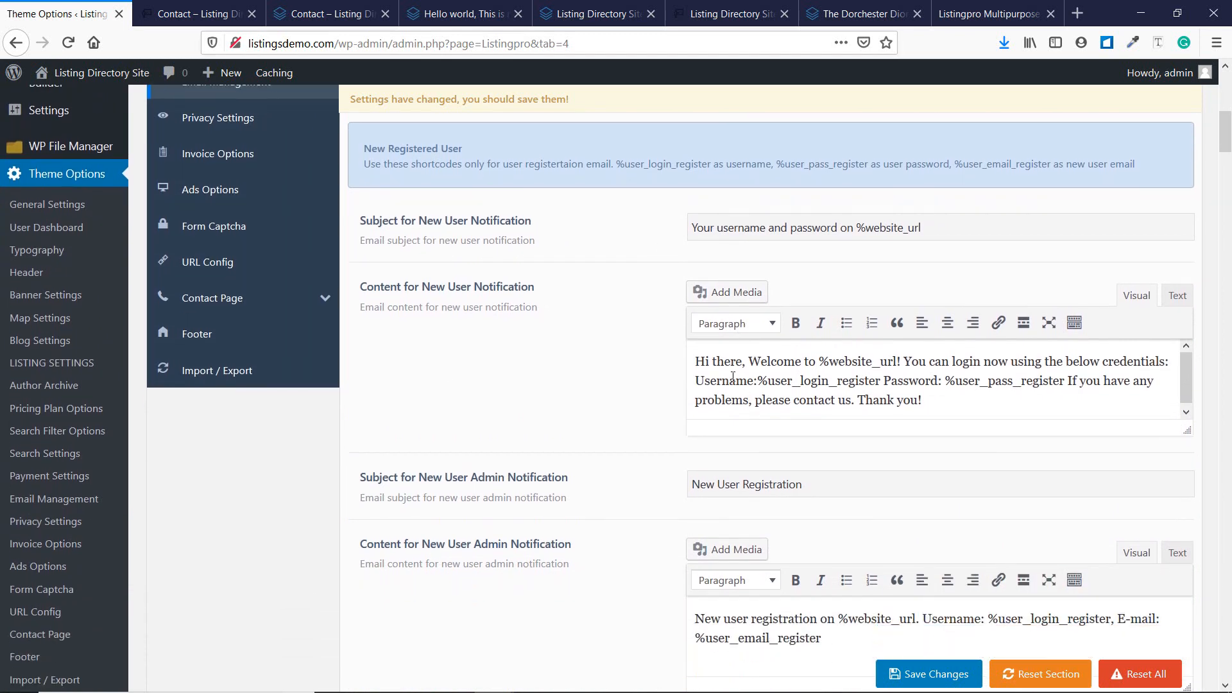
scroll(644, 398, "down", 4)
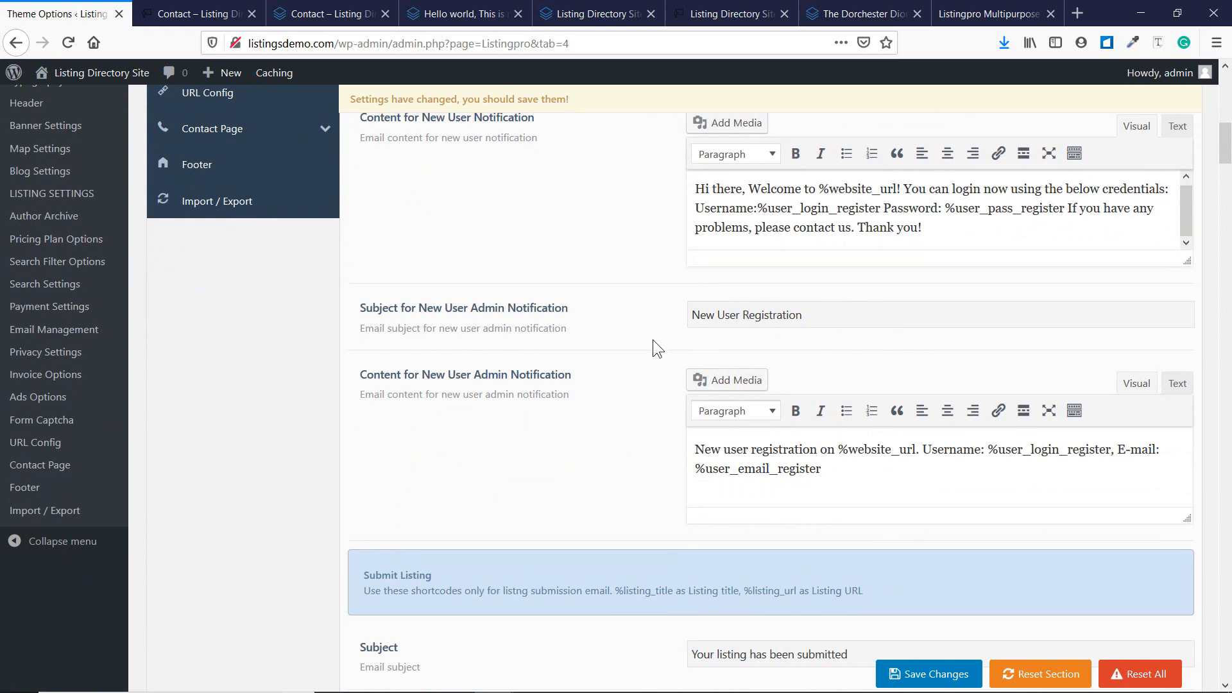
scroll(629, 350, "down", 10)
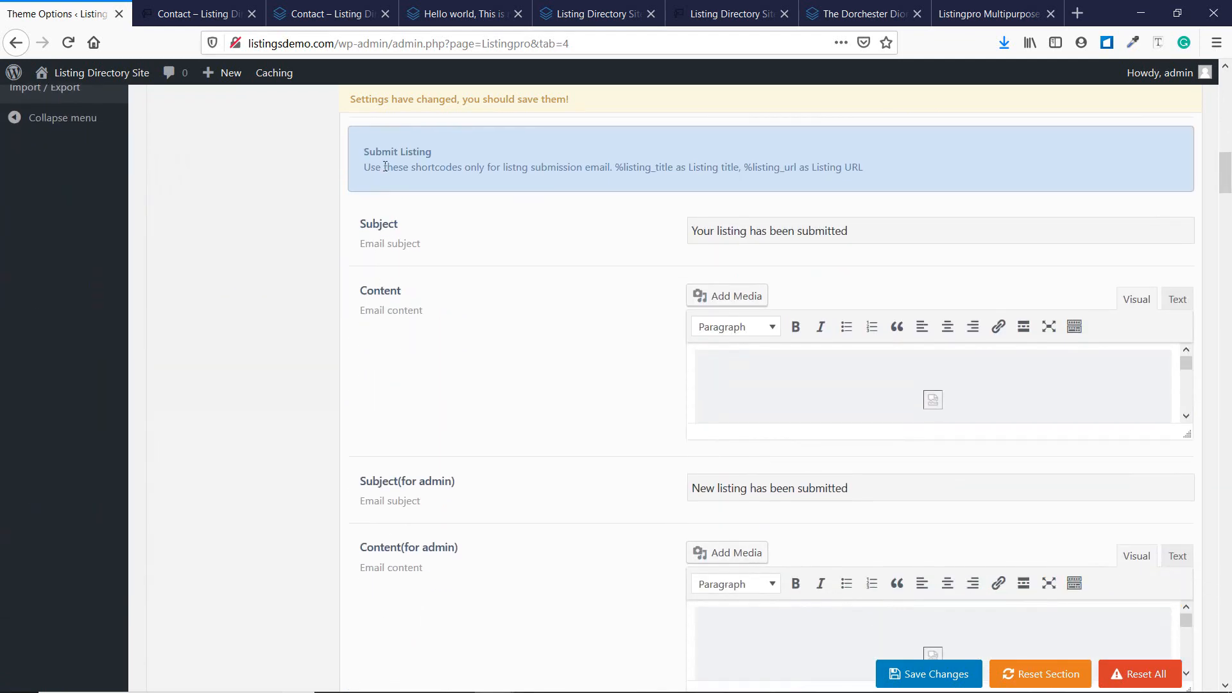
Enlarge the Submit Listing content editor to show the whole email.
left_click(906, 365)
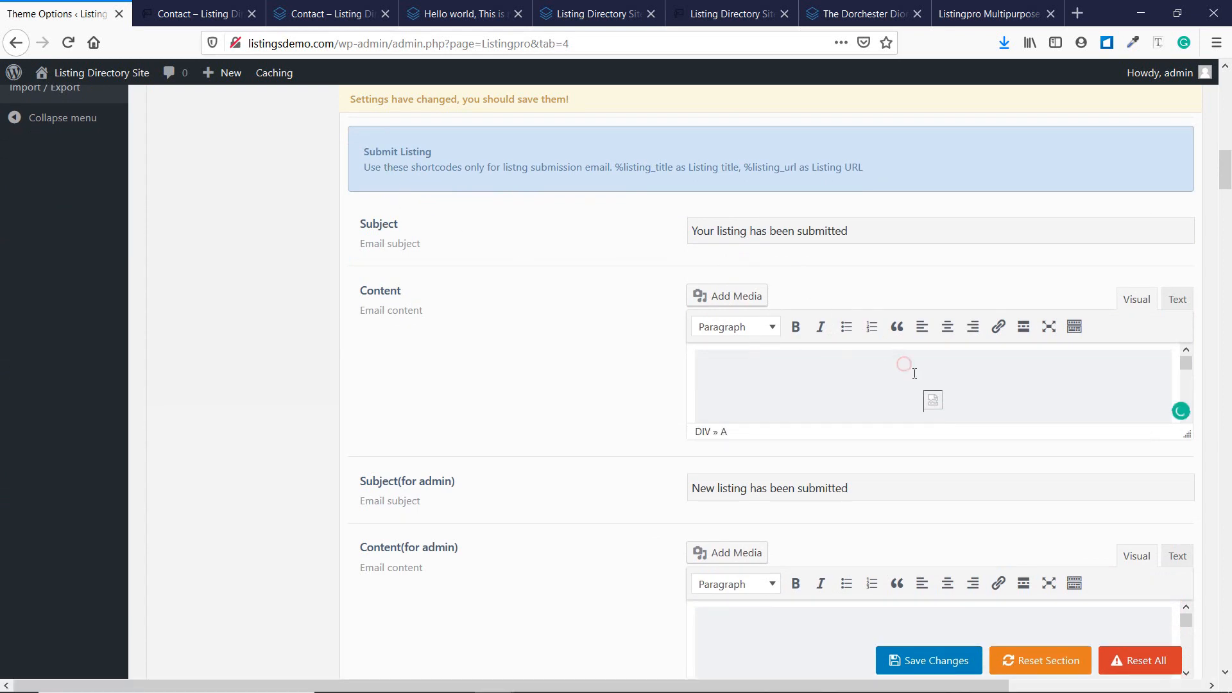
scroll(880, 377, "down", 2)
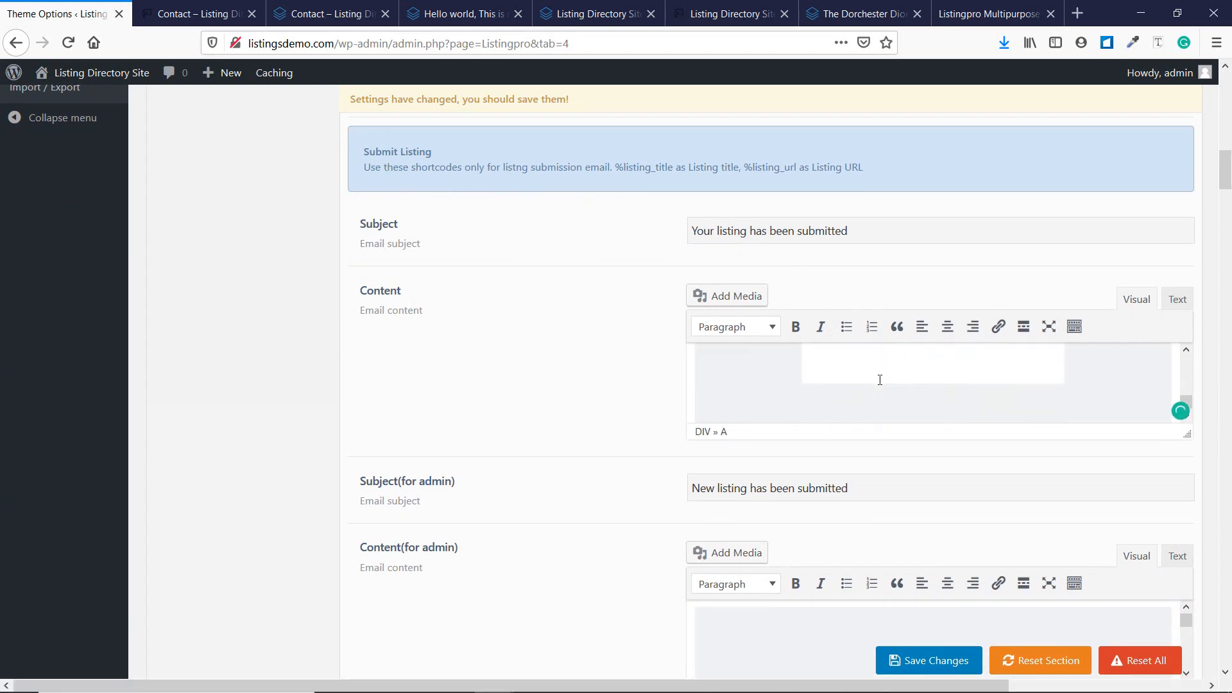
left_click_drag(1185, 438, 1179, 667)
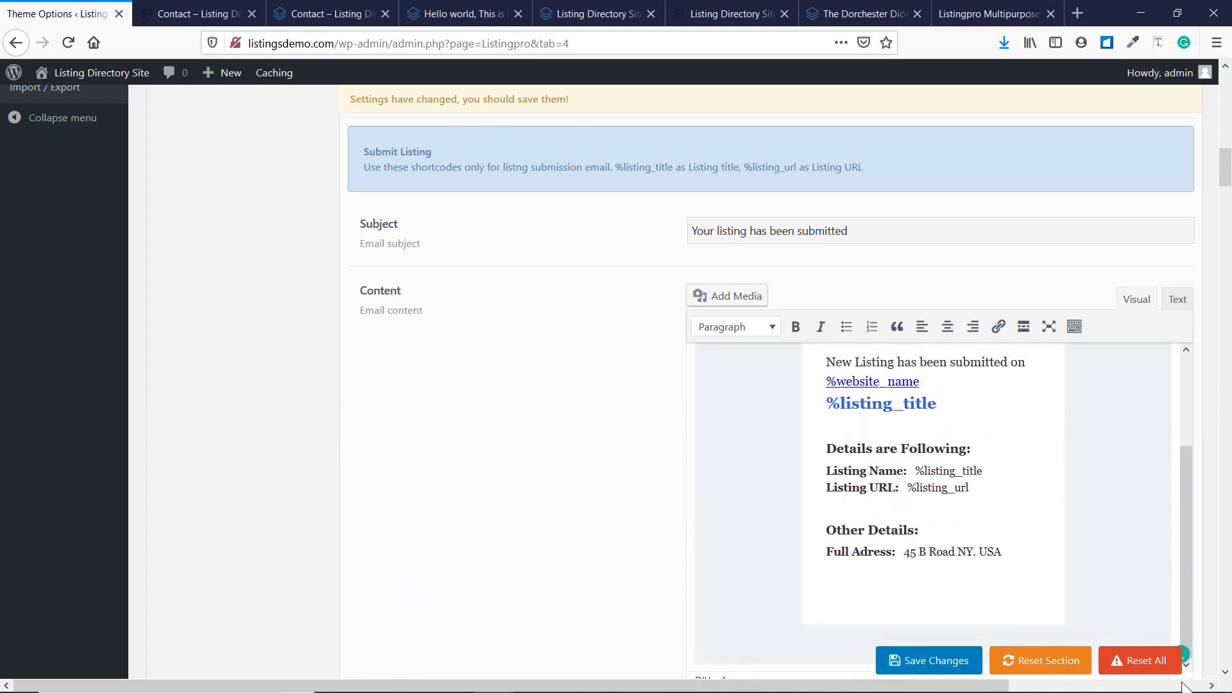
scroll(597, 449, "down", 2)
scroll(909, 361, "up", 2)
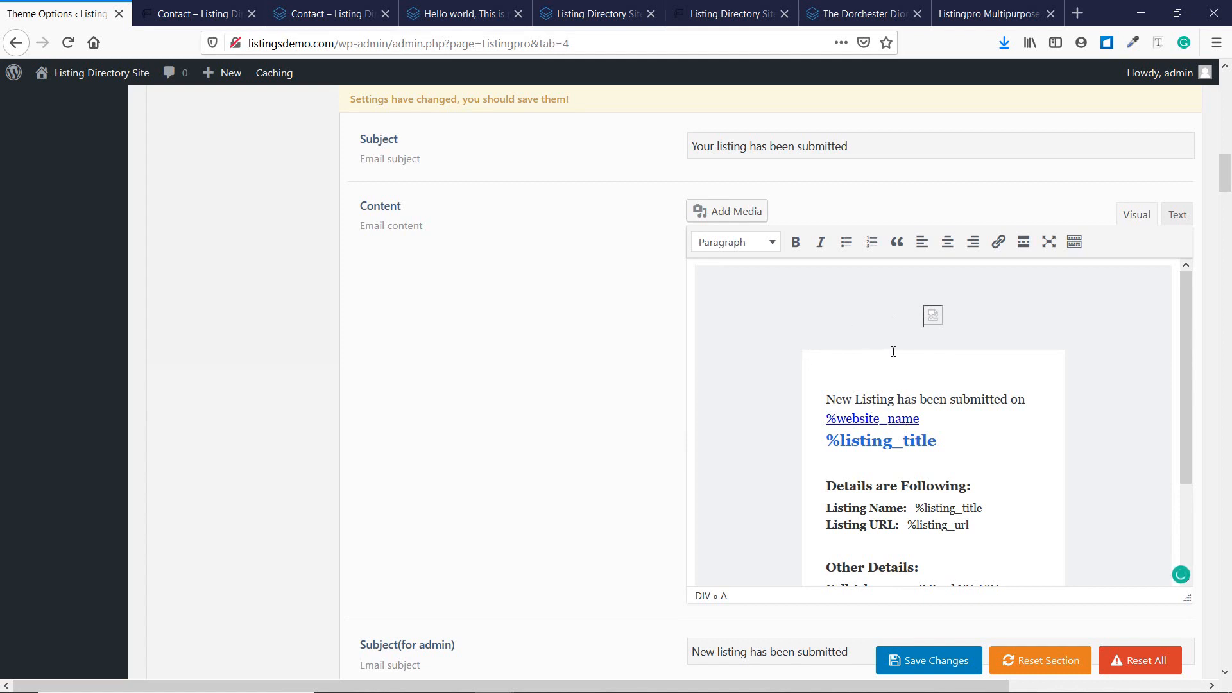
Review the template's HTML in the Text tab, then type 'sd' into the Details heading.
left_click(1178, 218)
scroll(799, 341, "up", 1)
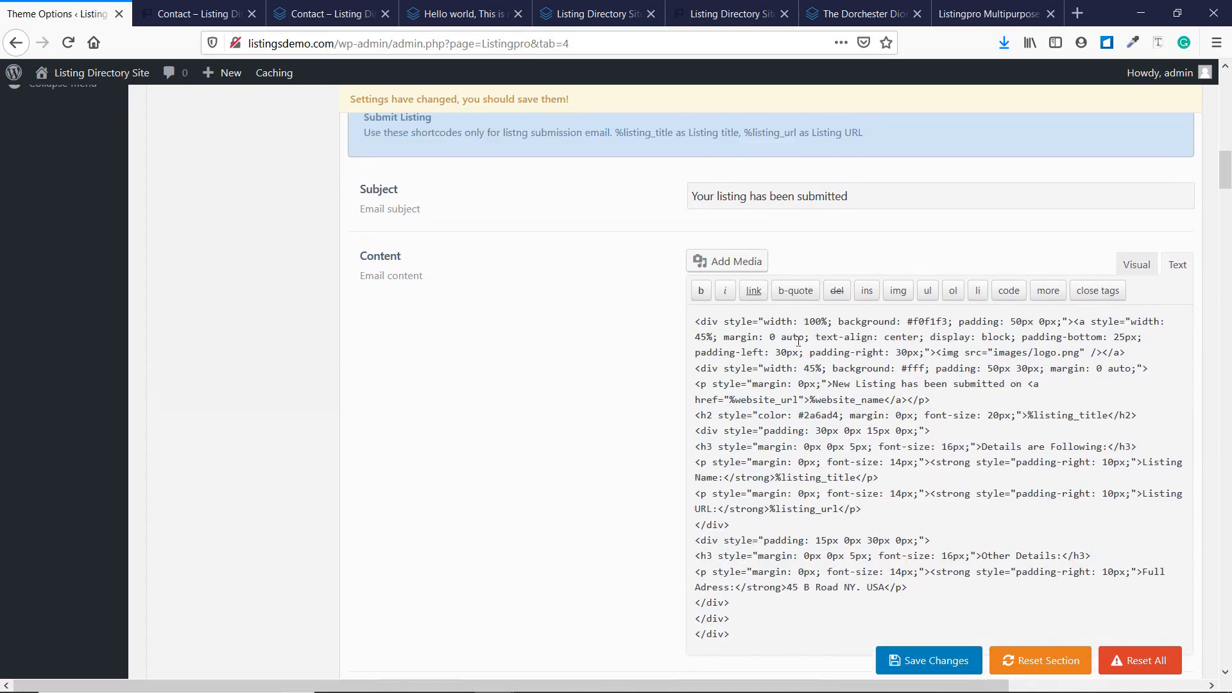
scroll(799, 341, "up", 1)
scroll(606, 484, "down", 3)
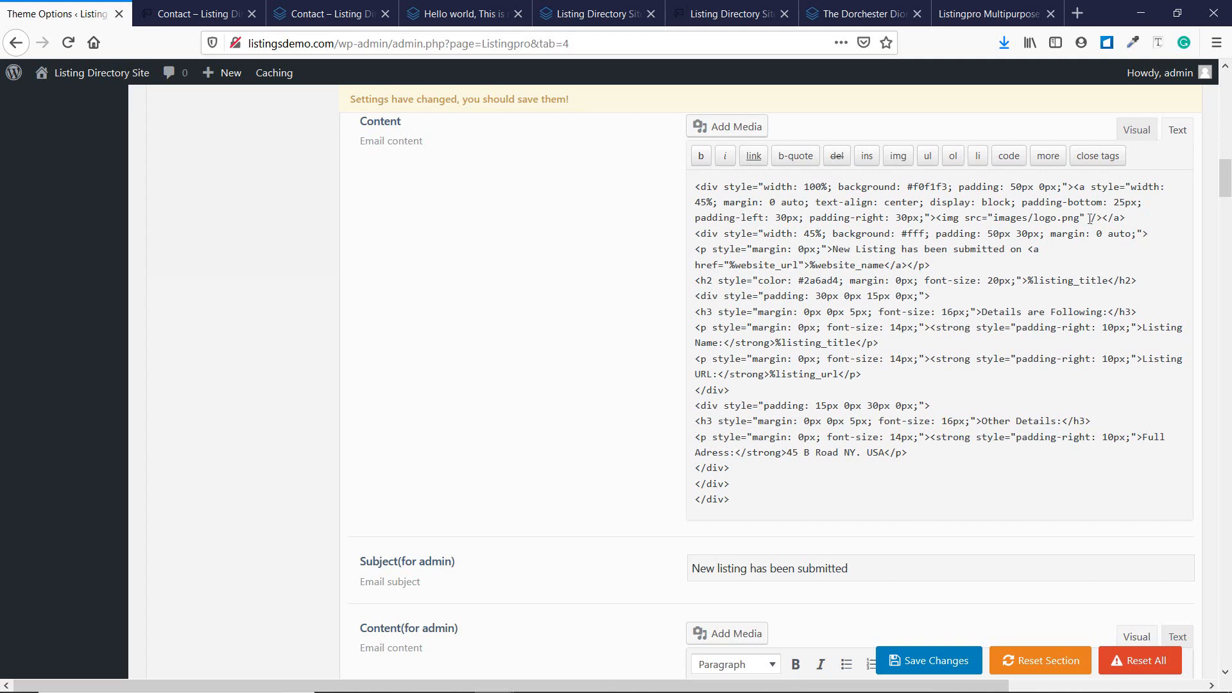
left_click(1136, 131)
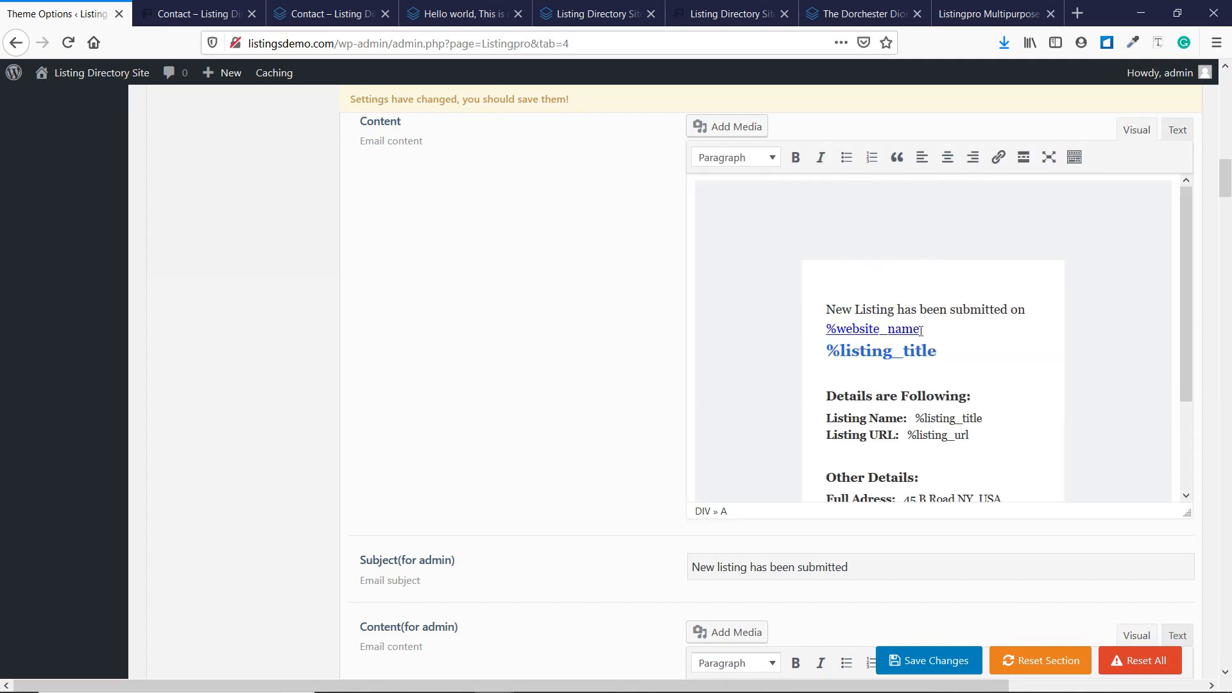
left_click(912, 396)
type("sd")
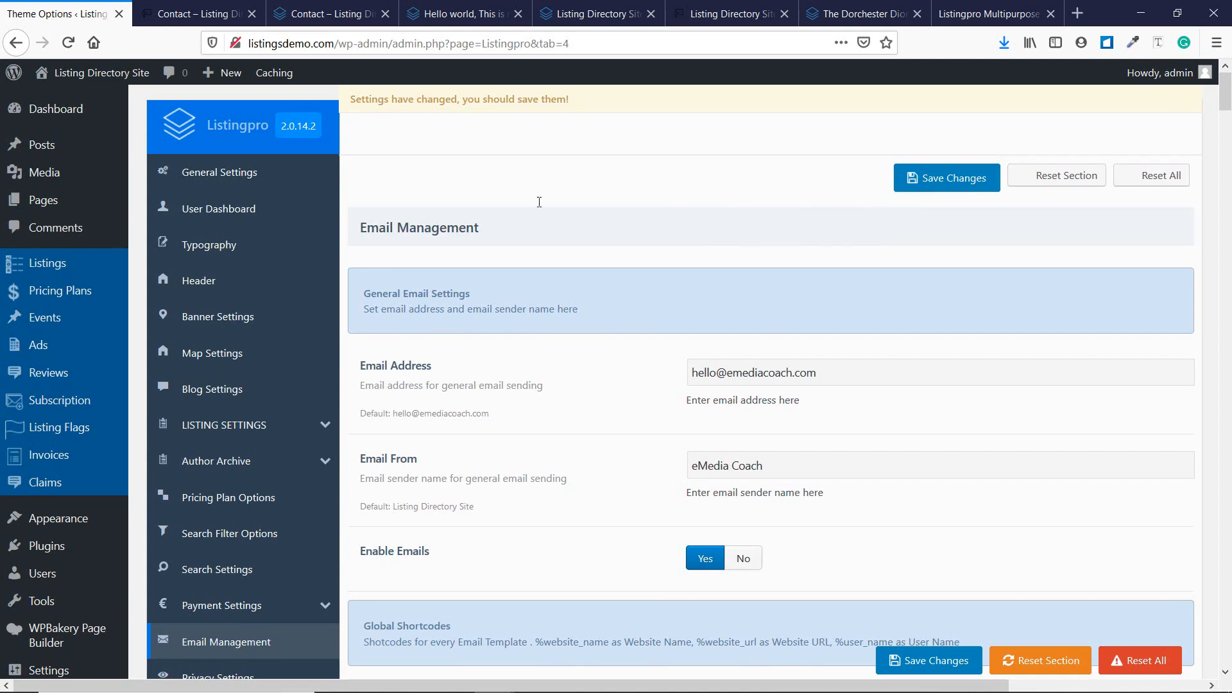
Append ' - Done' to '20: Email Management' in the Notepad lesson list and minimise Notepad.
left_click(534, 678)
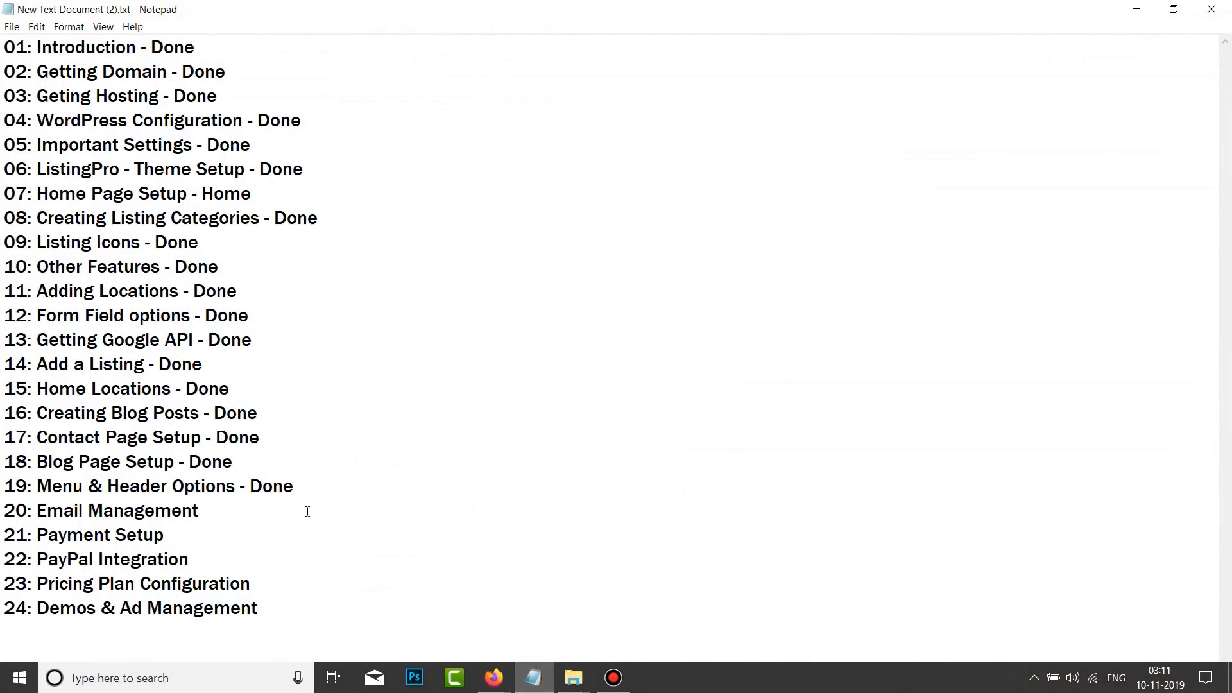
left_click(267, 512)
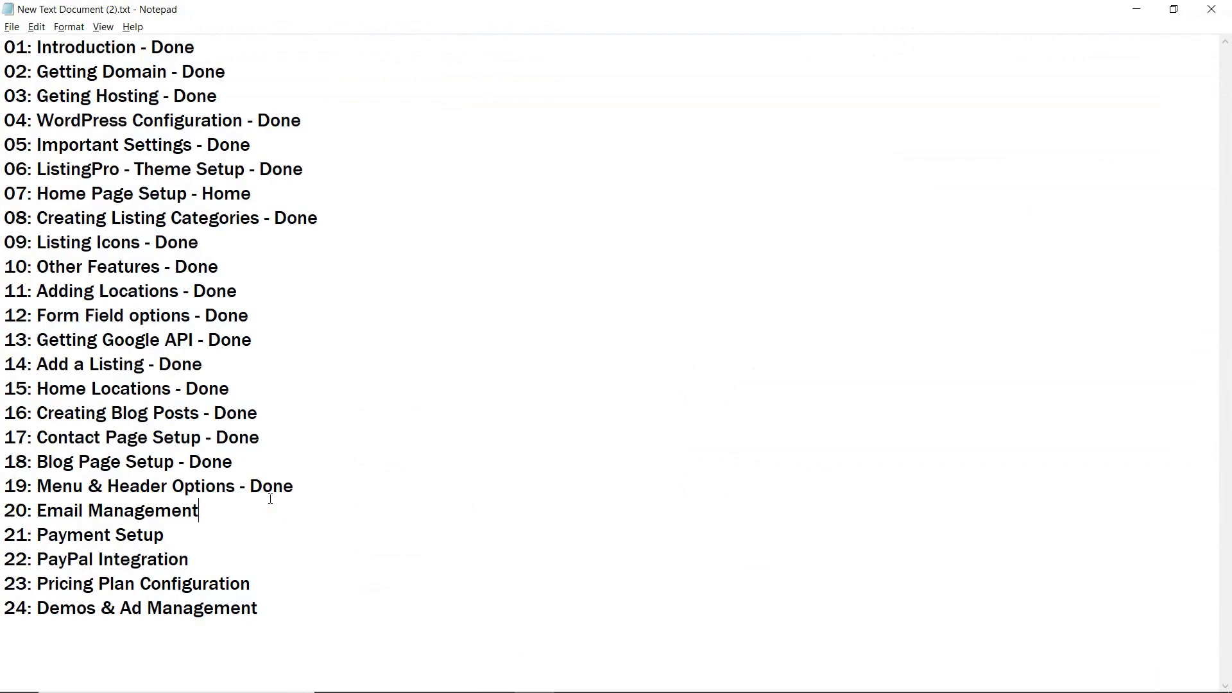
type("- Done")
key("Down")
key("Down")
left_click_drag(38, 537, 311, 548)
left_click(330, 548)
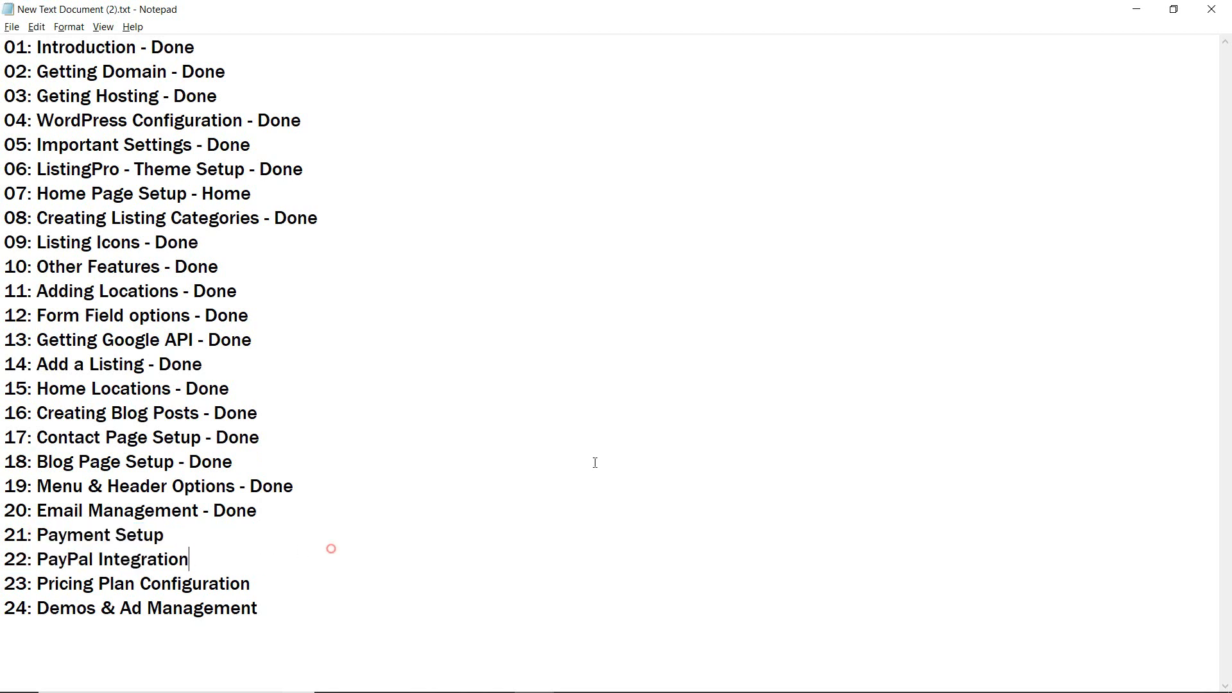
left_click(1136, 9)
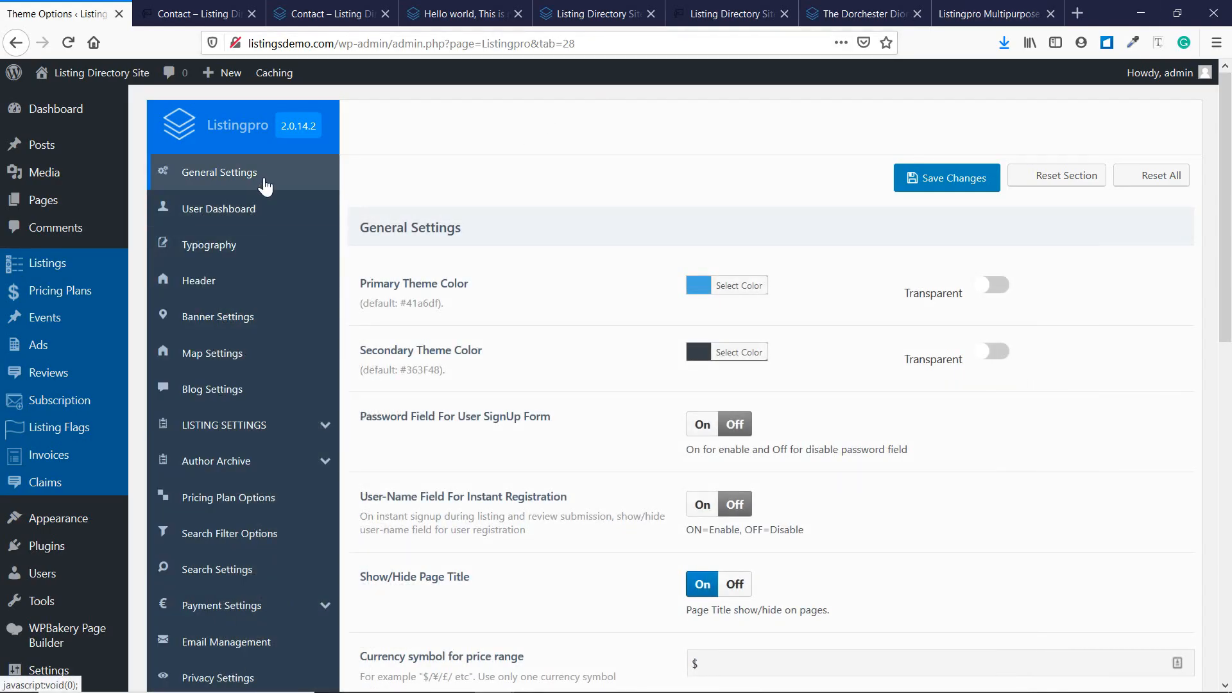
Show the Payment Settings General section, leaving admin approval of submitted listings at Yes.
scroll(260, 177, "down", 3)
scroll(260, 176, "down", 3)
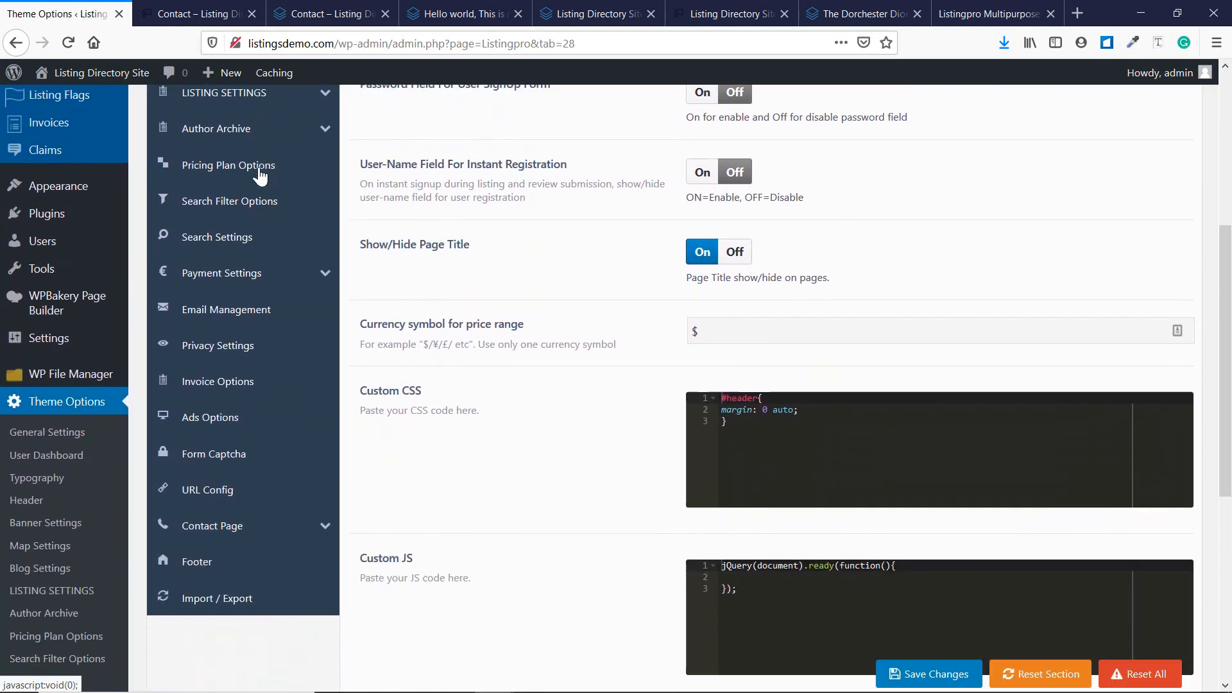
left_click(263, 262)
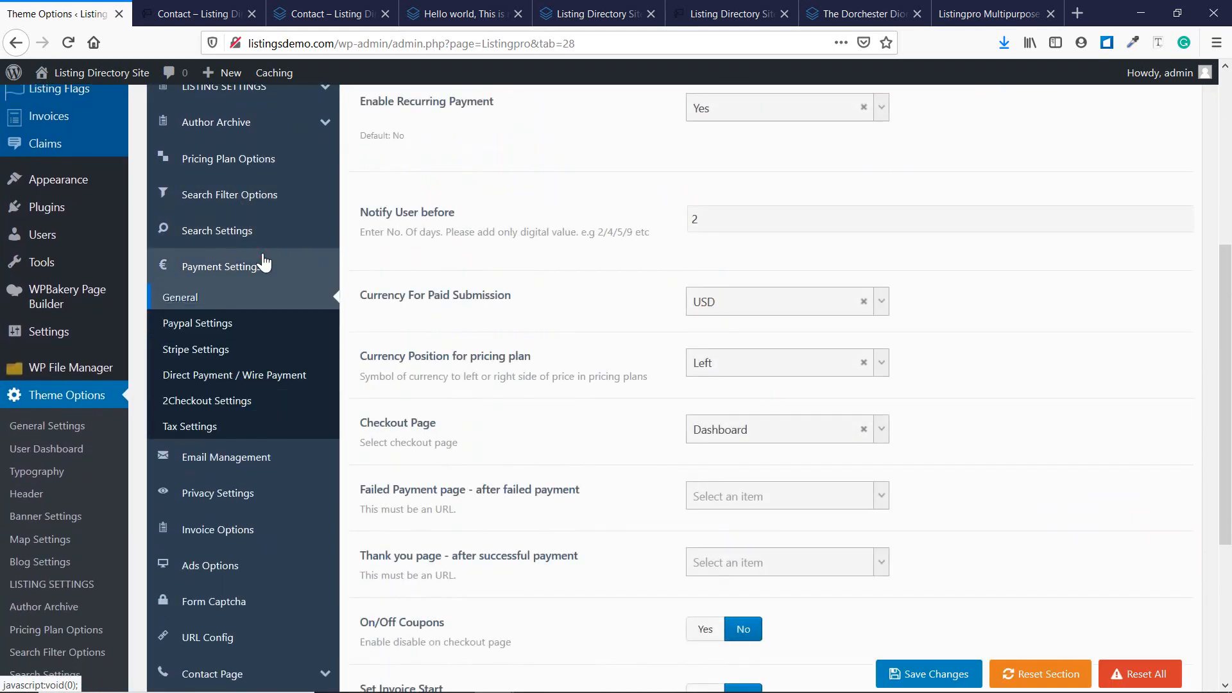
scroll(440, 286, "up", 6)
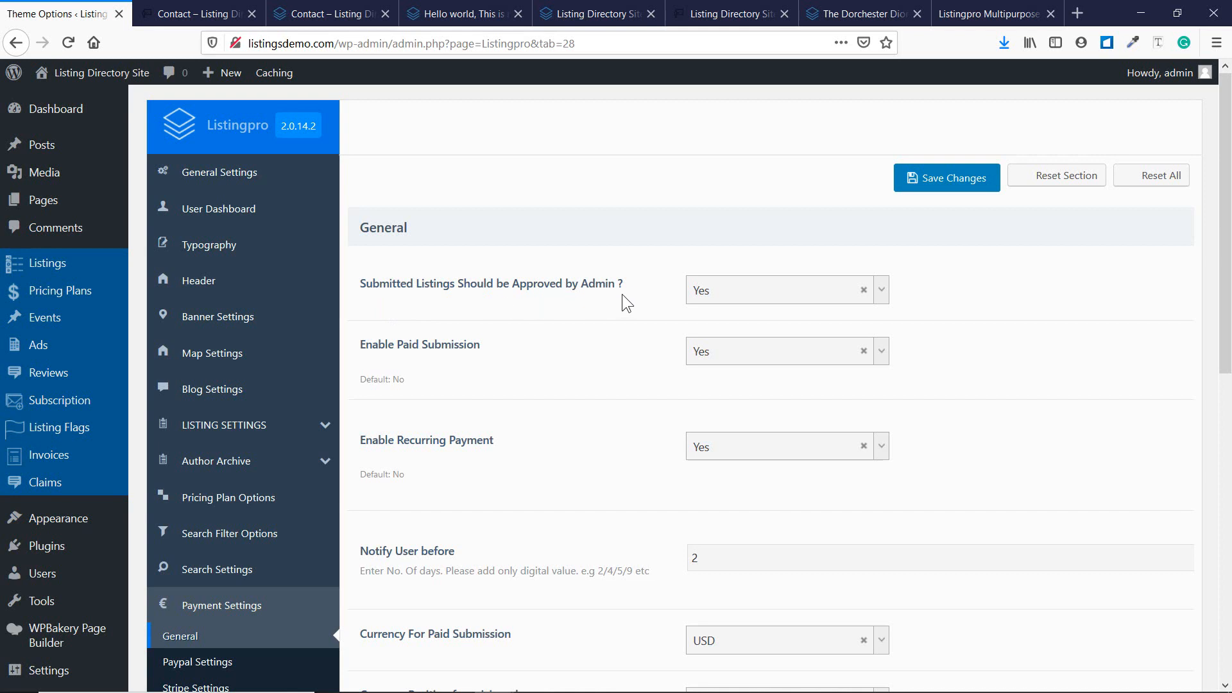
left_click(870, 301)
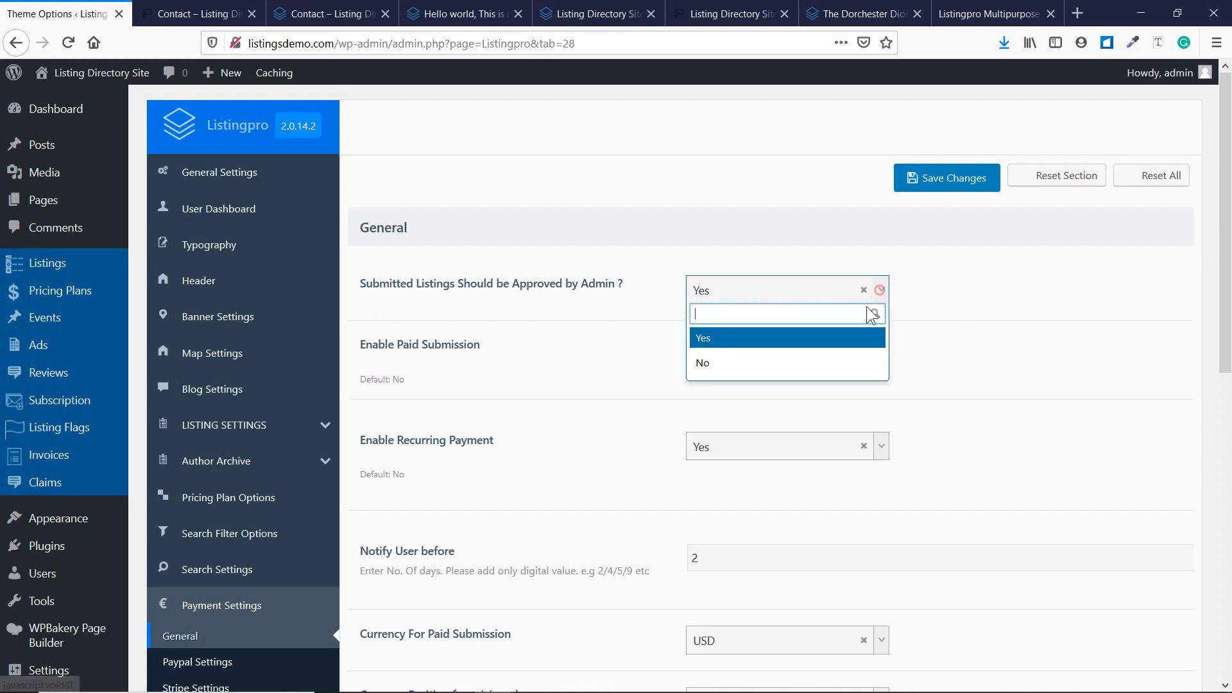
left_click(941, 290)
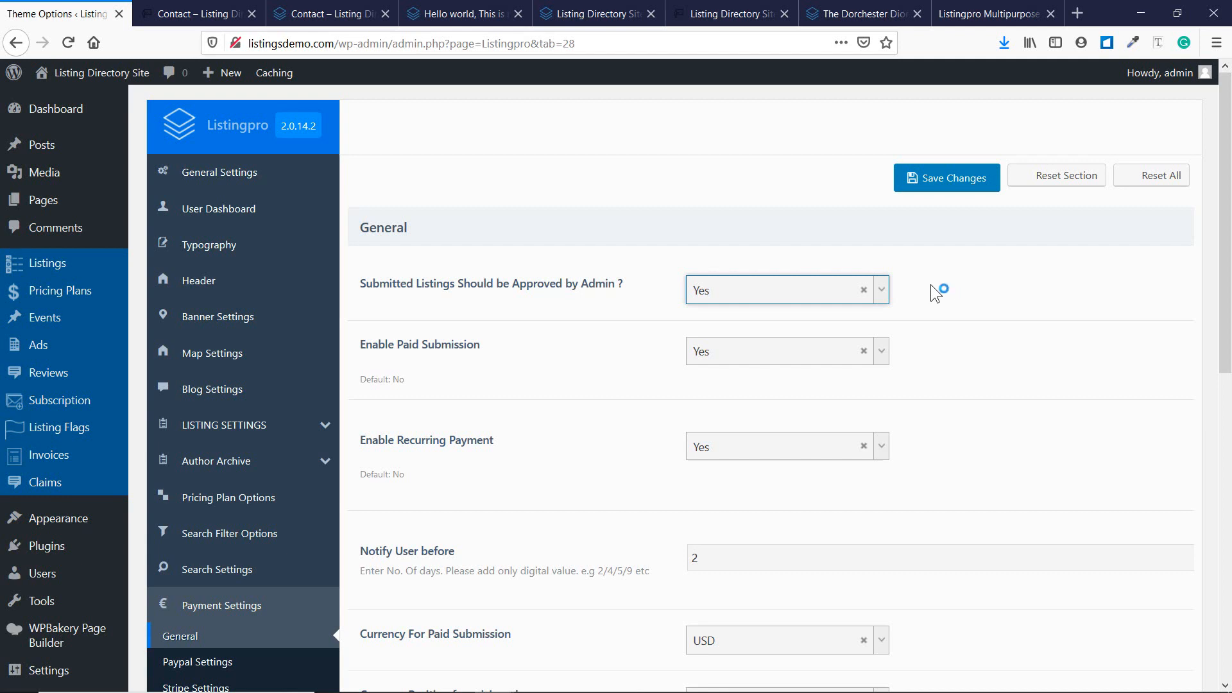
left_click(795, 291)
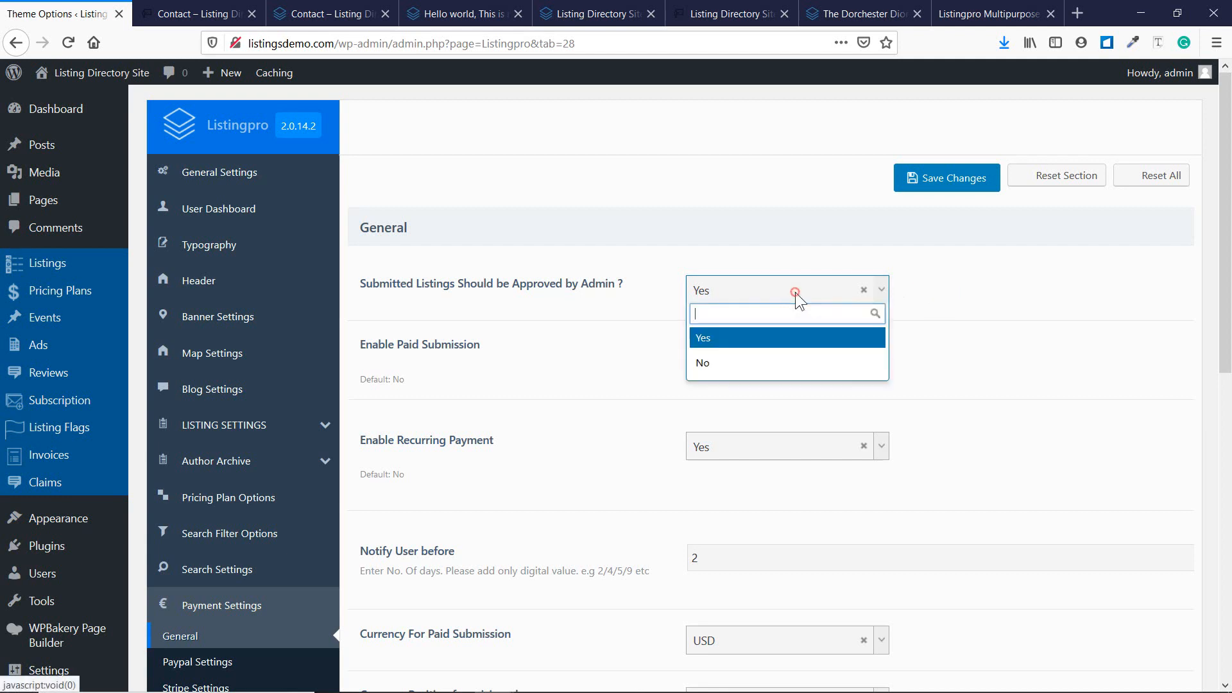
left_click(949, 296)
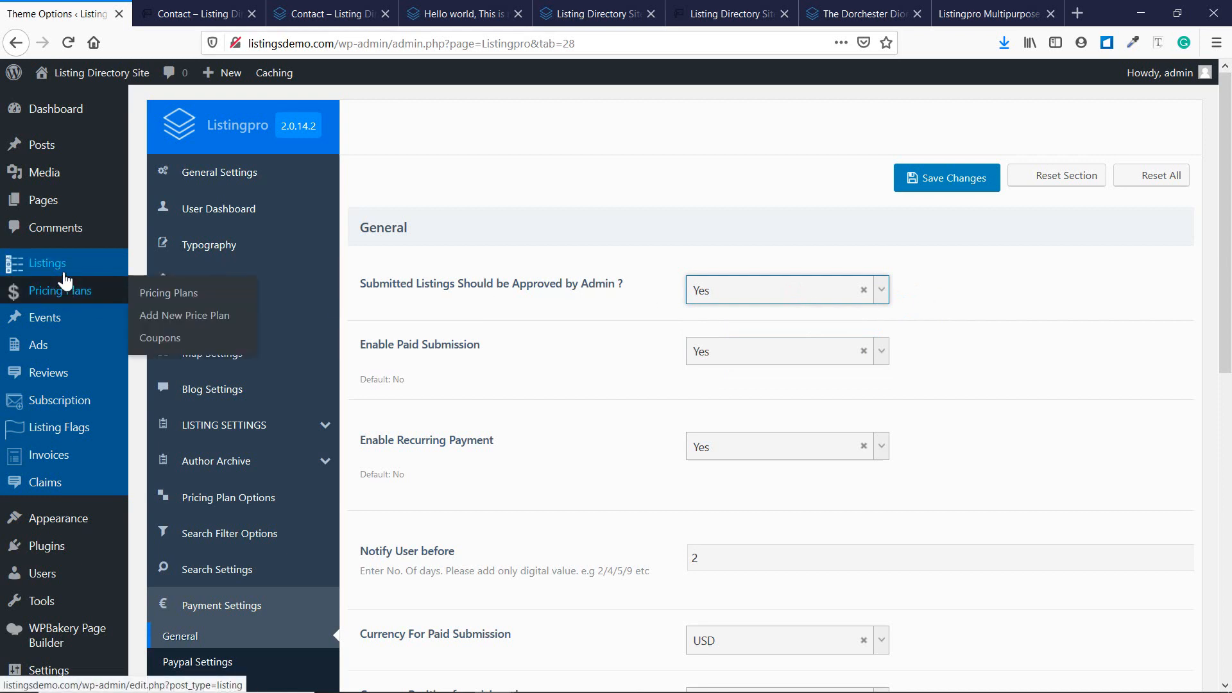
Open the Listings admin page in a new browser tab, then return to Theme Options.
mouse_move(61, 265)
right_click(182, 267)
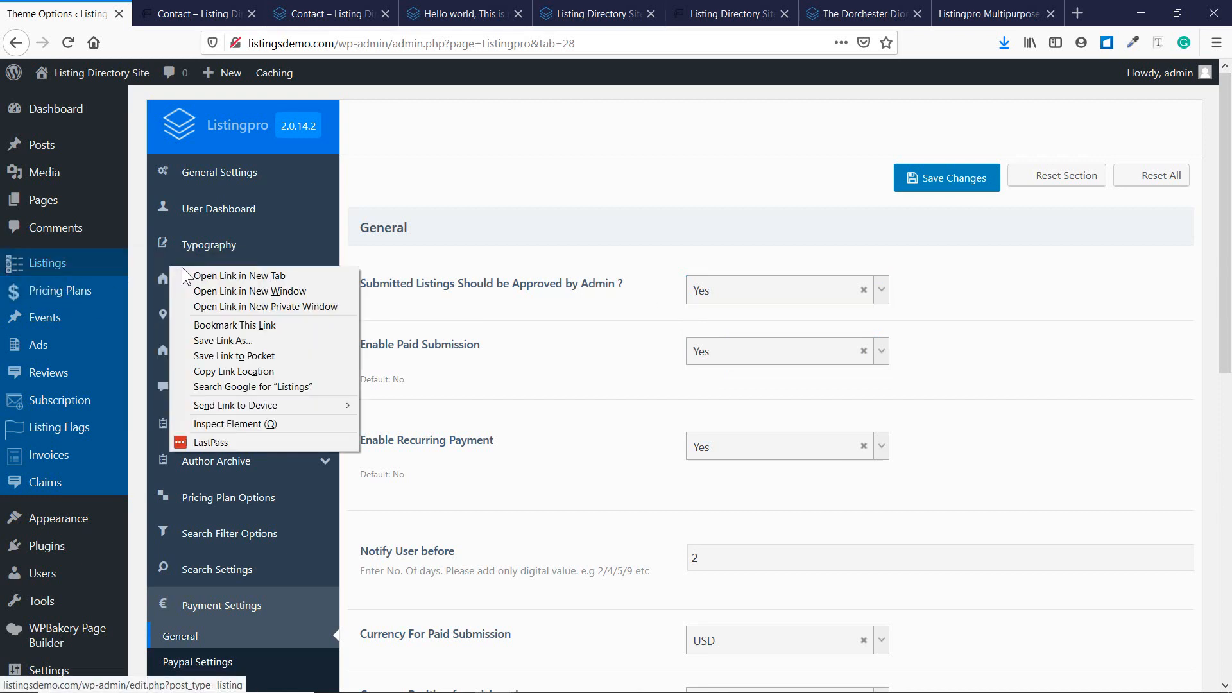
left_click(185, 270)
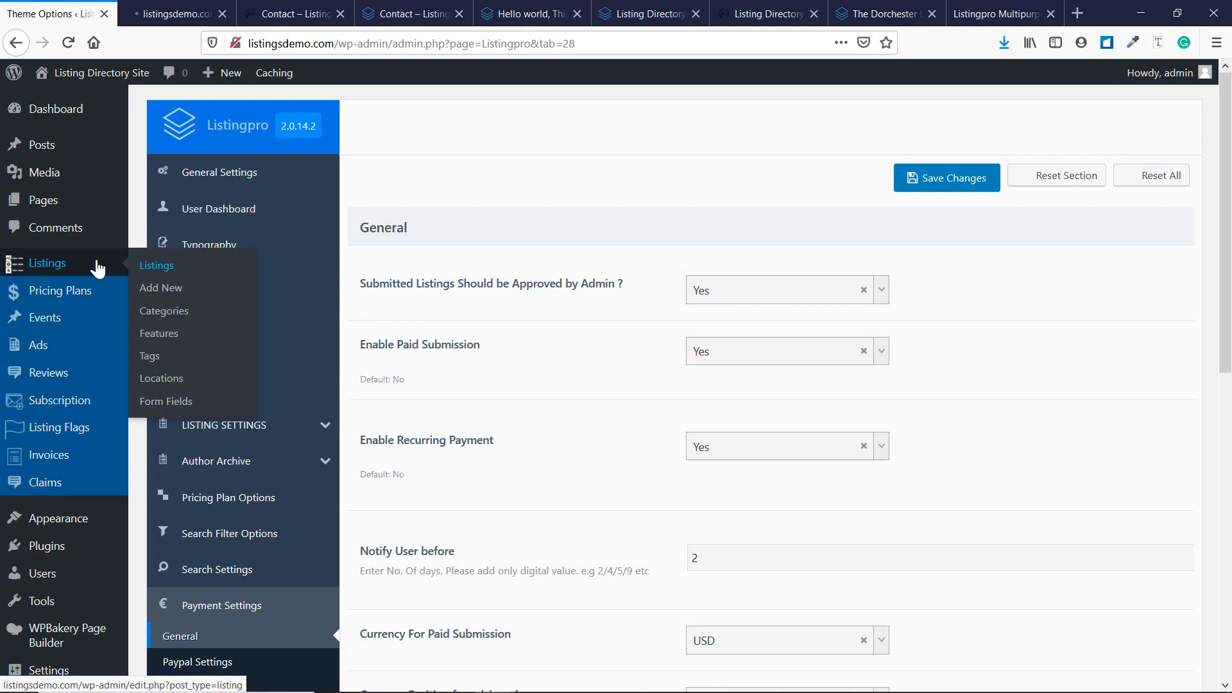
left_click(172, 11)
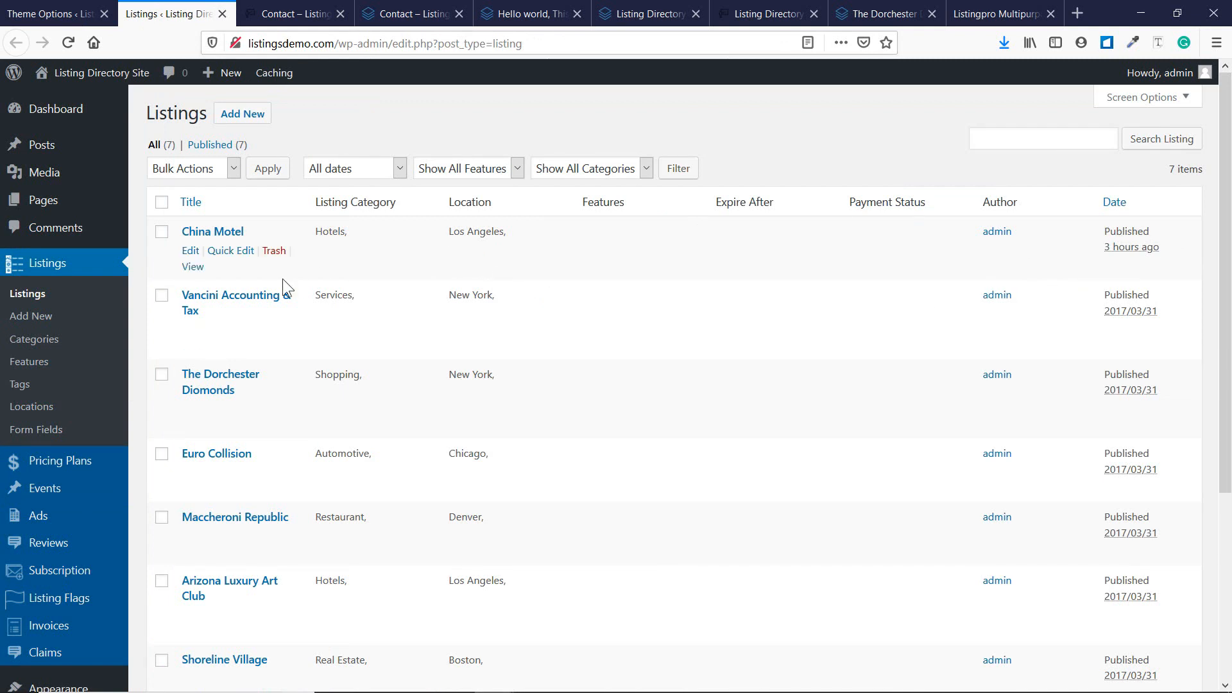
left_click(360, 171)
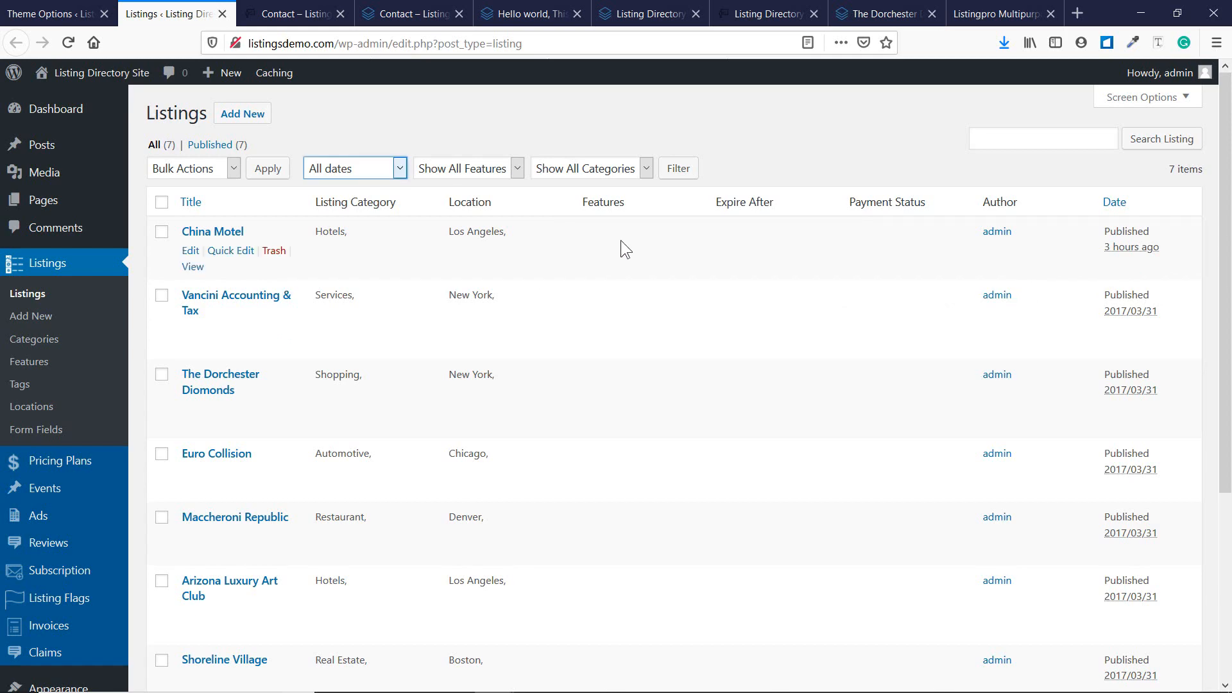
left_click(292, 13)
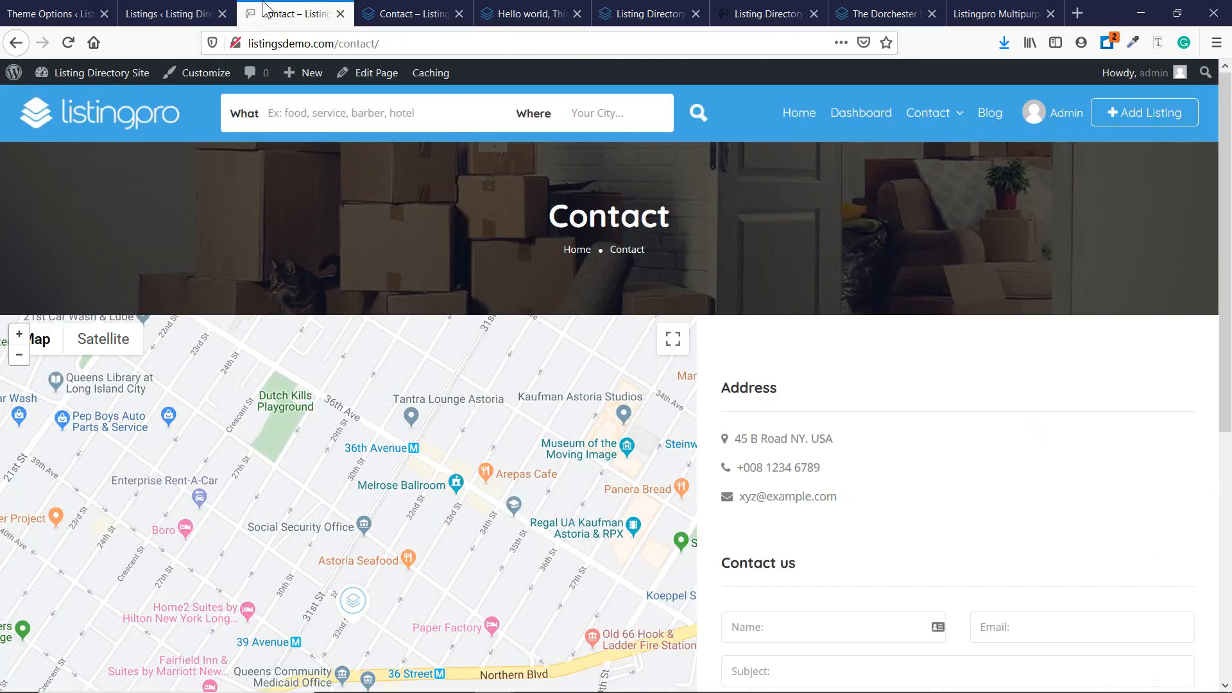
left_click(52, 9)
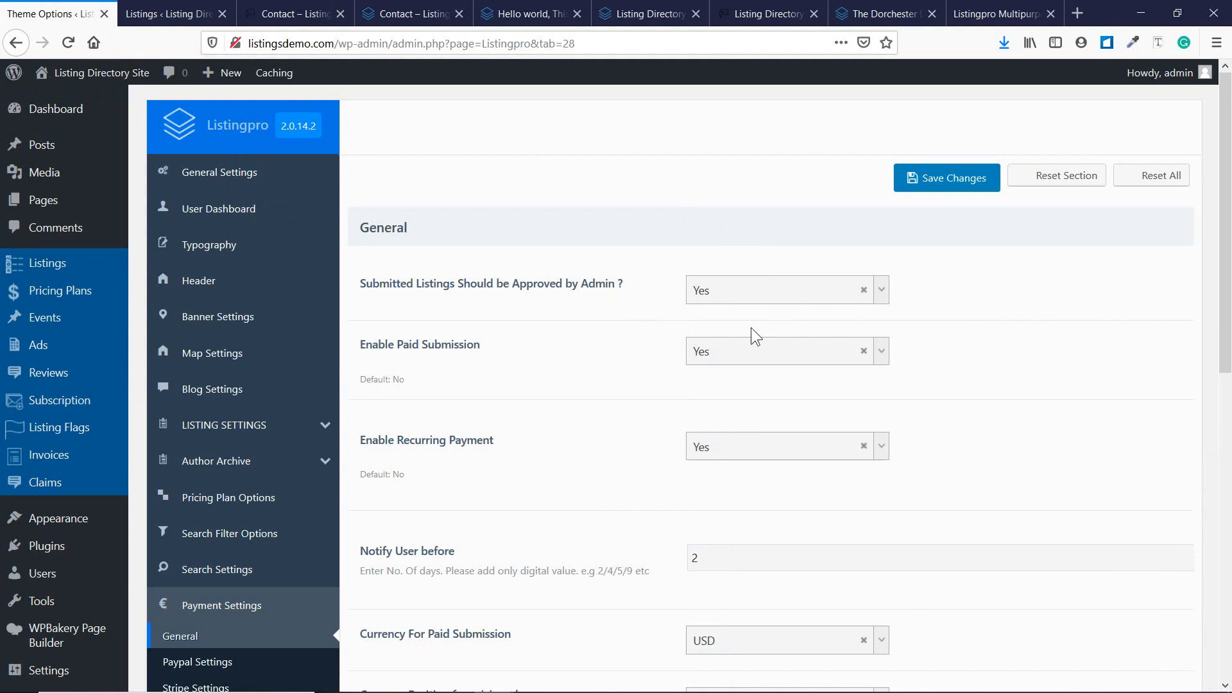
Review the general payment fields, leaving the paid-submission currency at USD.
scroll(513, 334, "down", 2)
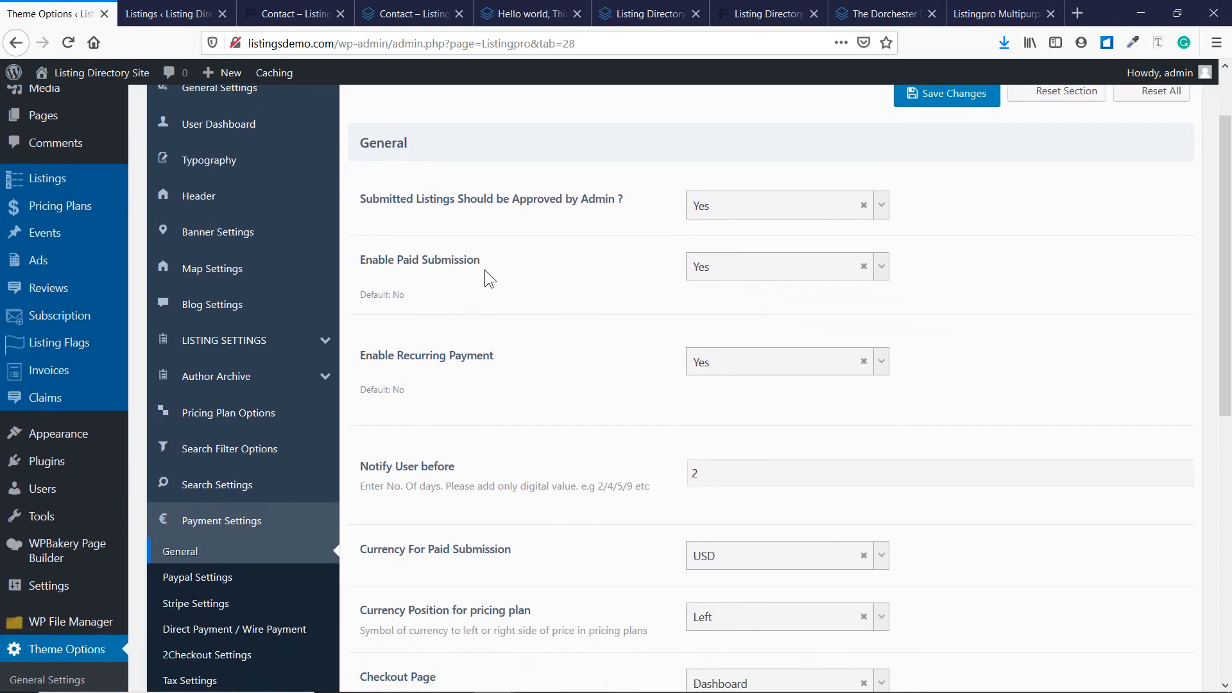
scroll(457, 378, "down", 4)
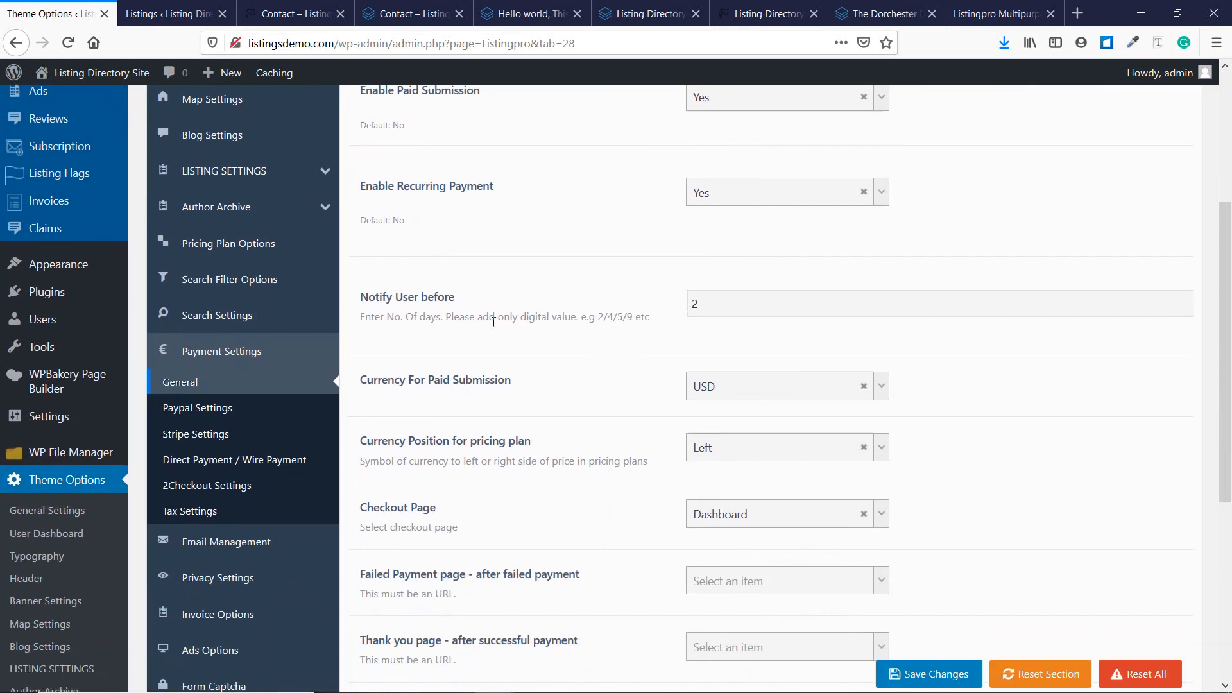
scroll(493, 322, "down", 2)
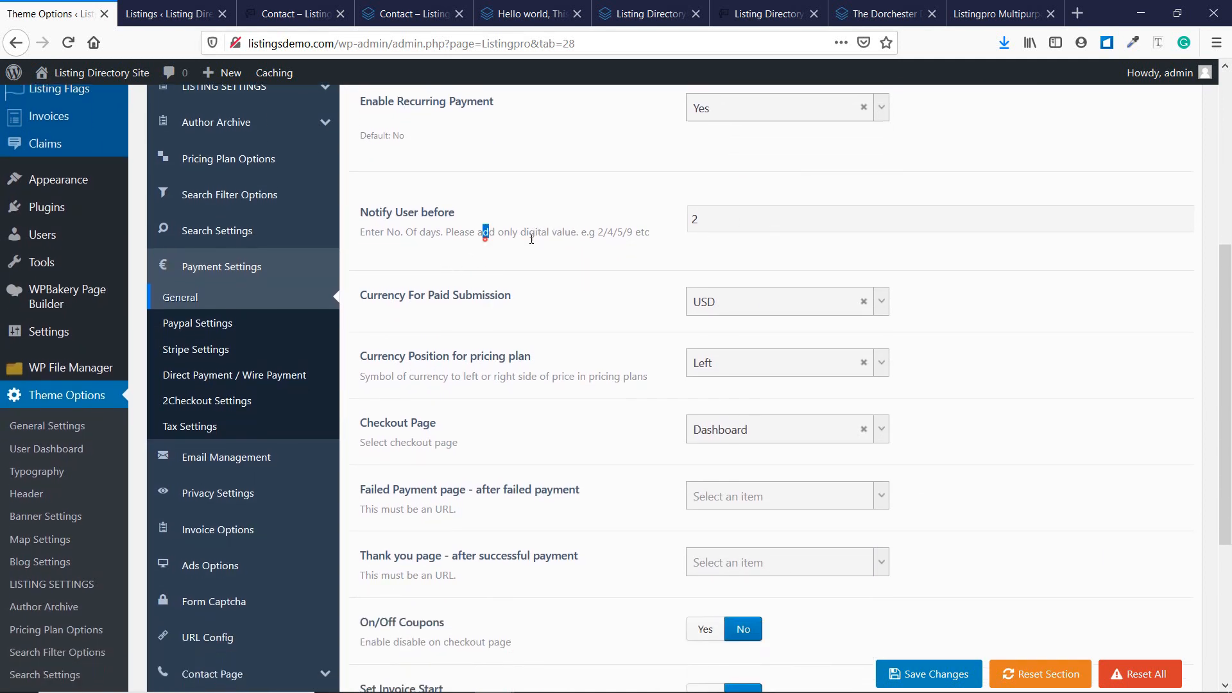
left_click_drag(531, 239, 620, 234)
left_click(612, 232)
left_click(884, 303)
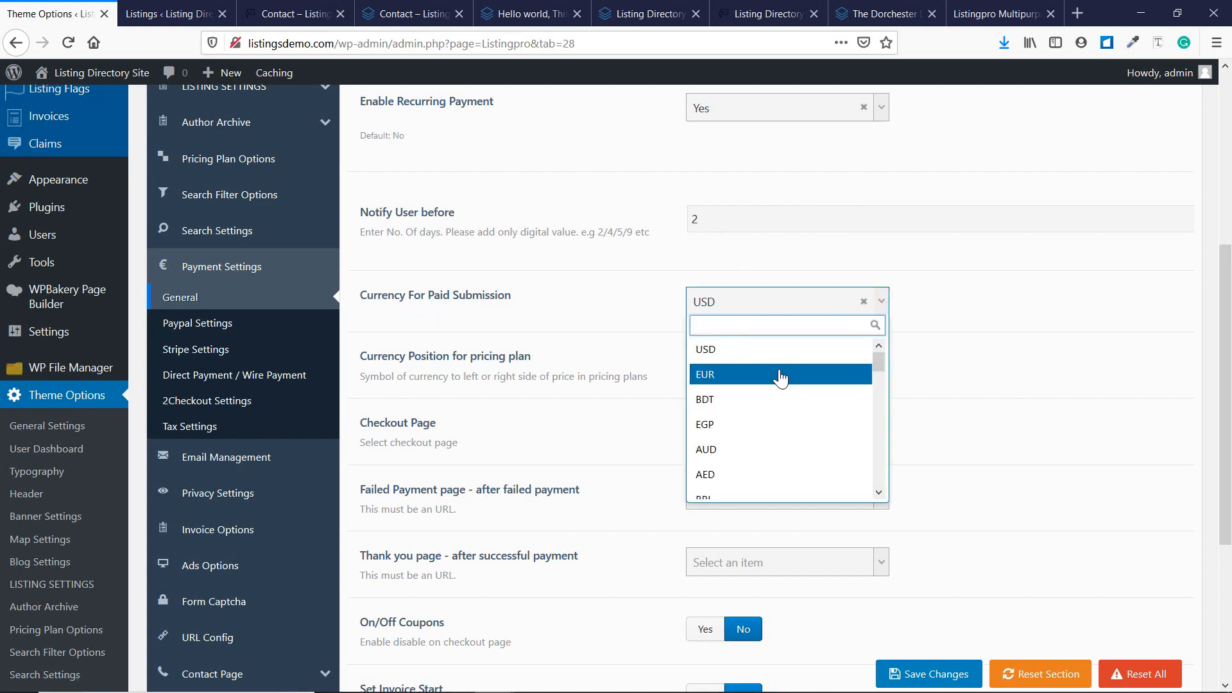
left_click_drag(880, 362, 888, 506)
left_click(921, 331)
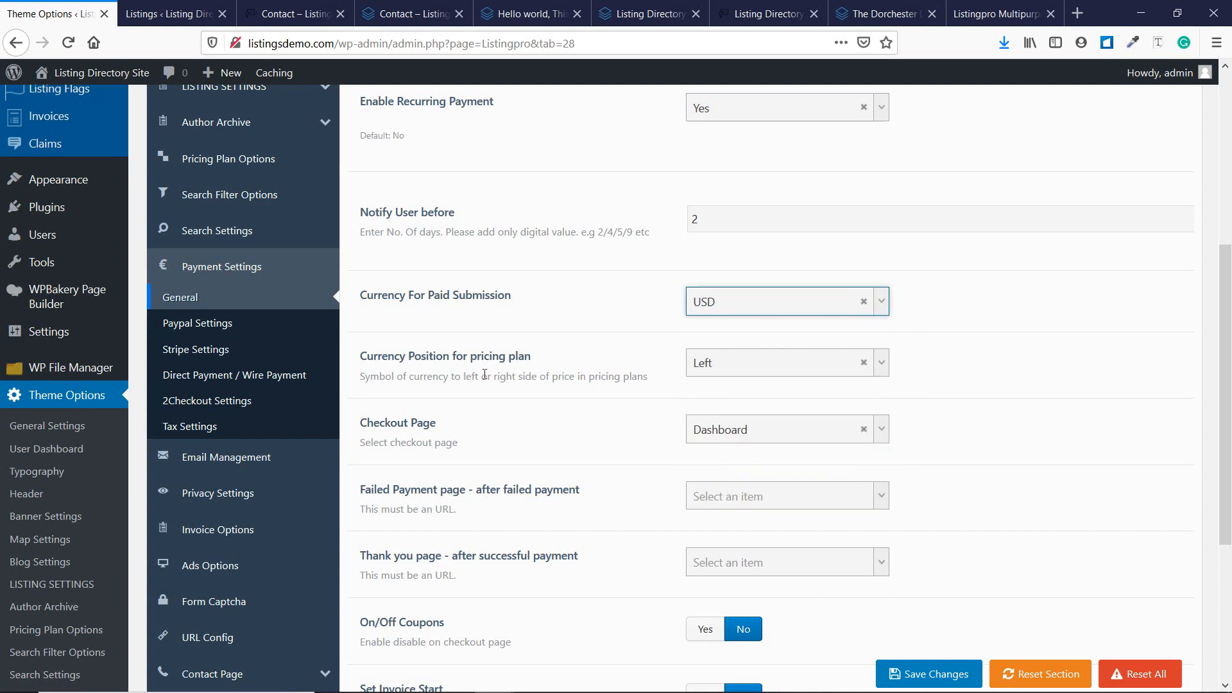
scroll(485, 374, "down", 2)
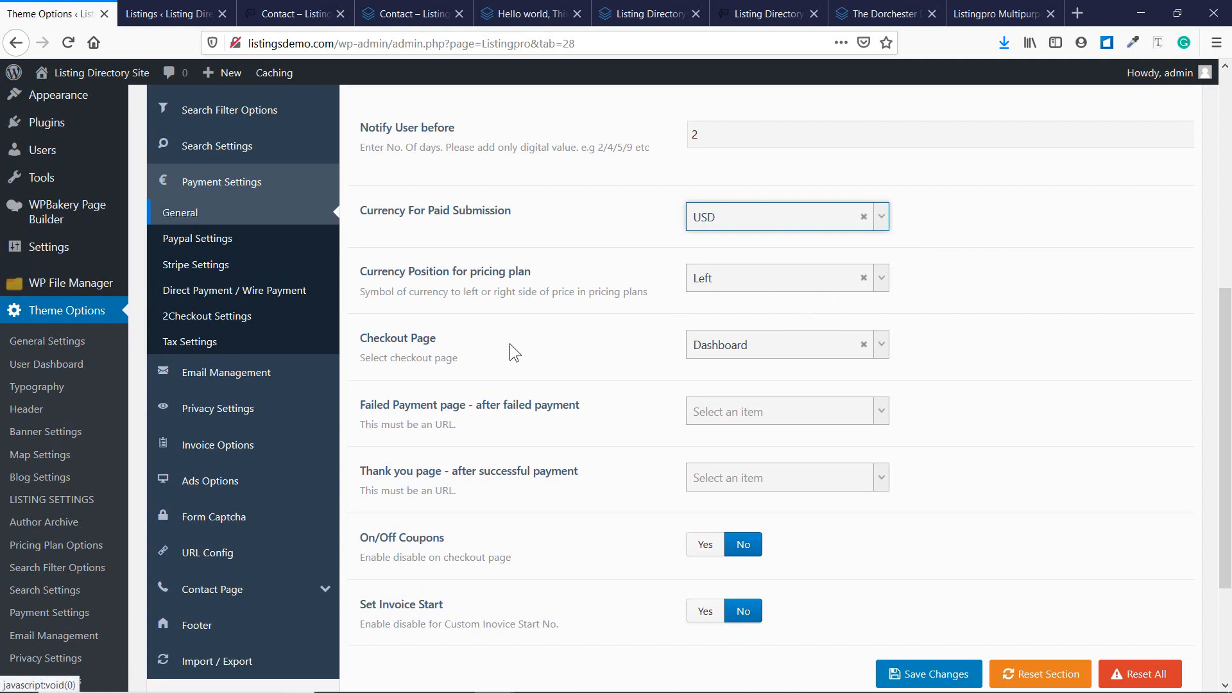
scroll(459, 350, "down", 2)
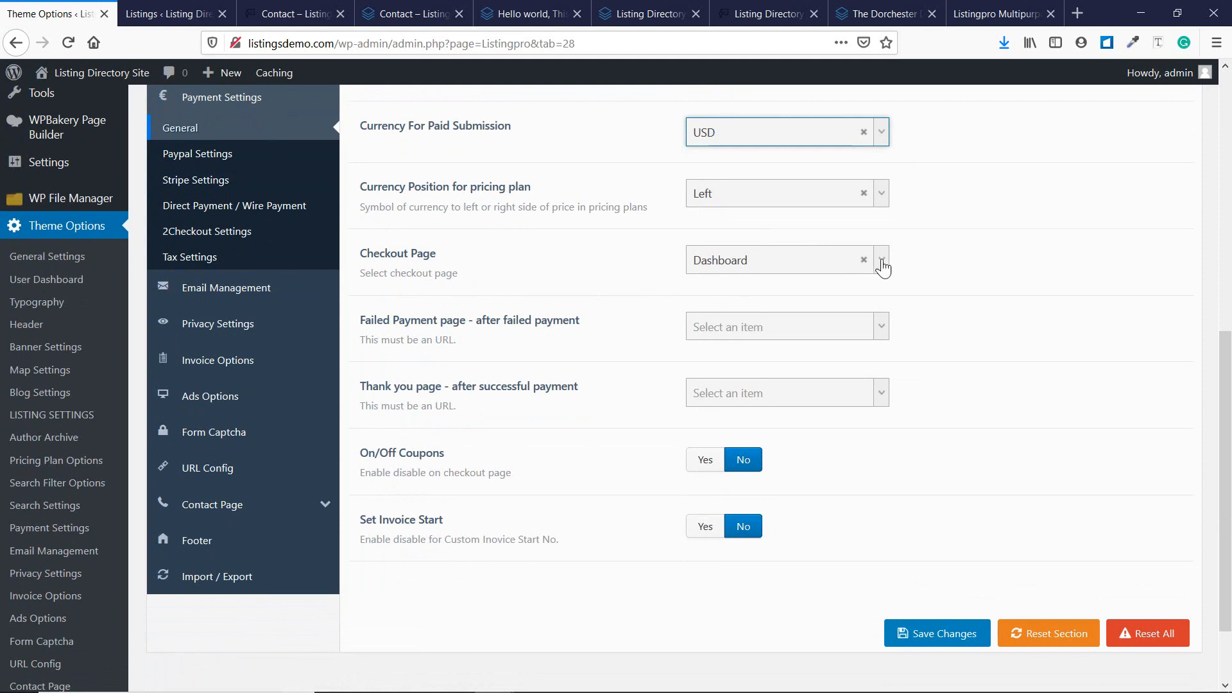
Set the Checkout, Failed Payment and Thank you pages to Payment Checkout, Payment Fail and Payment Success.
left_click(881, 260)
scroll(853, 302, "down", 3)
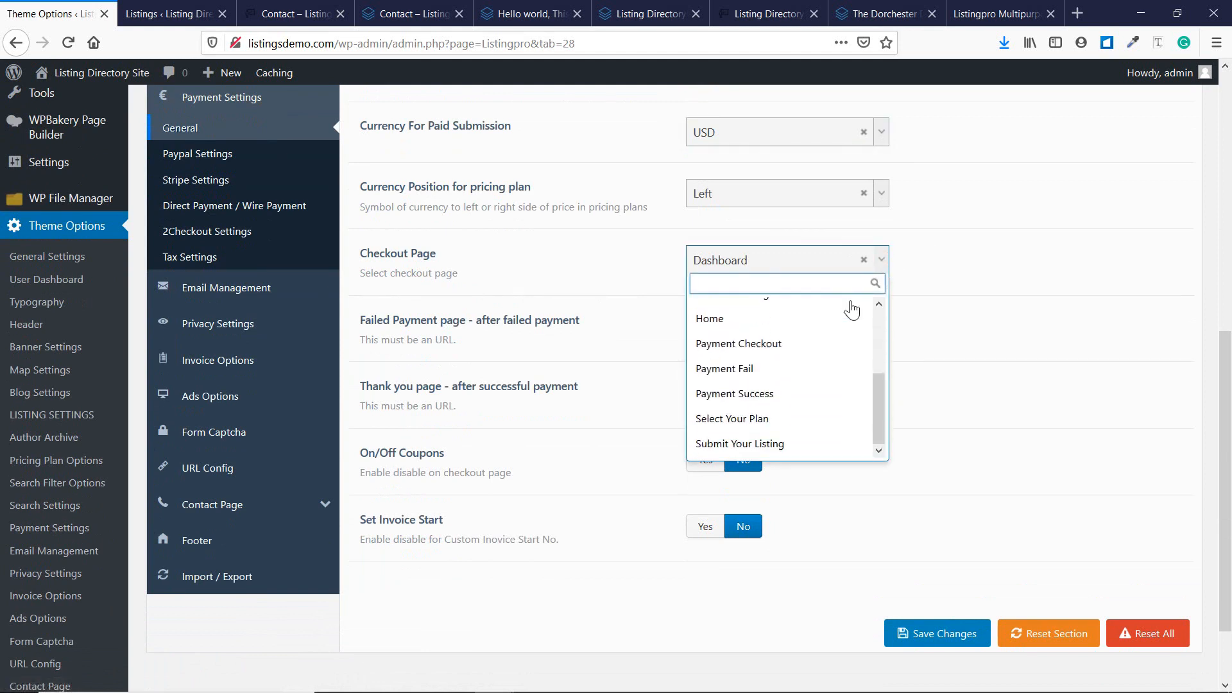
scroll(853, 302, "up", 1)
left_click(1014, 250)
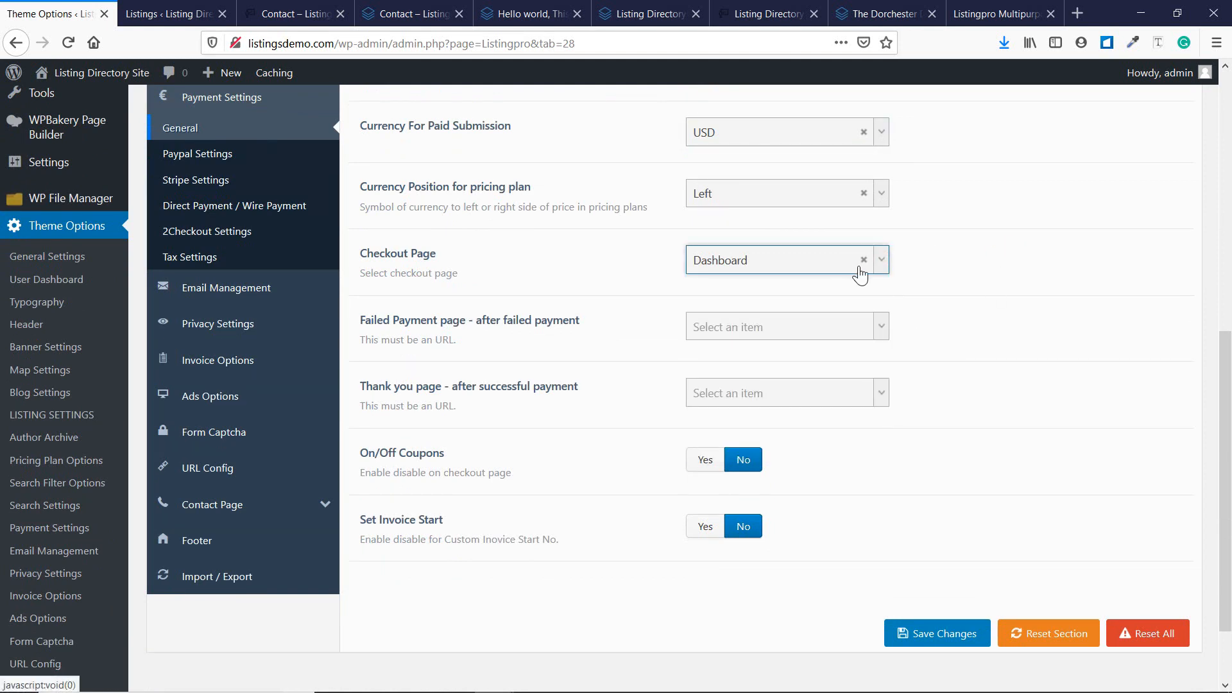
scroll(605, 305, "down", 2)
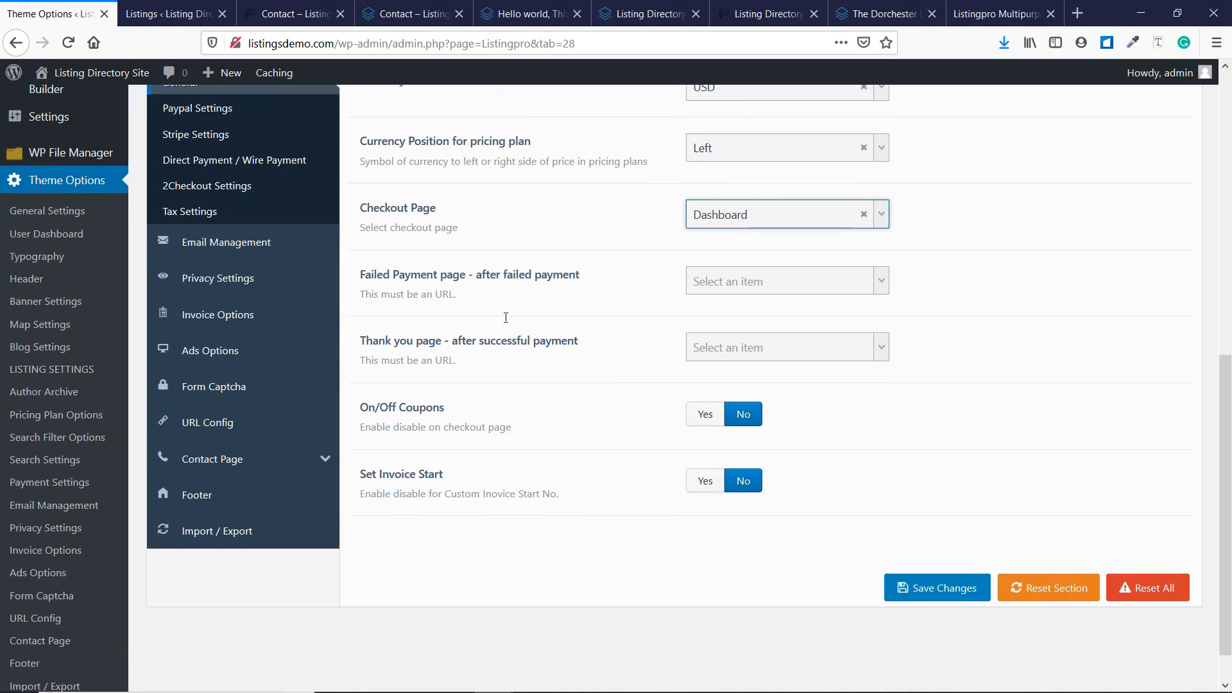
left_click(793, 234)
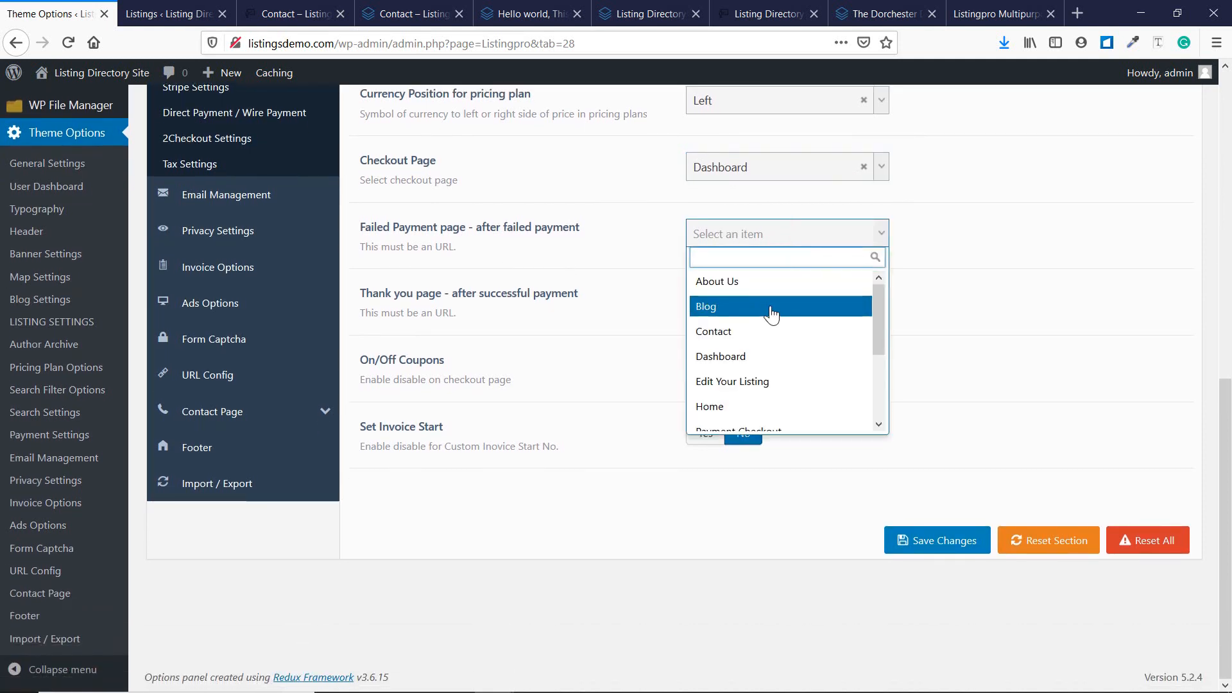
scroll(777, 313, "down", 3)
left_click(791, 341)
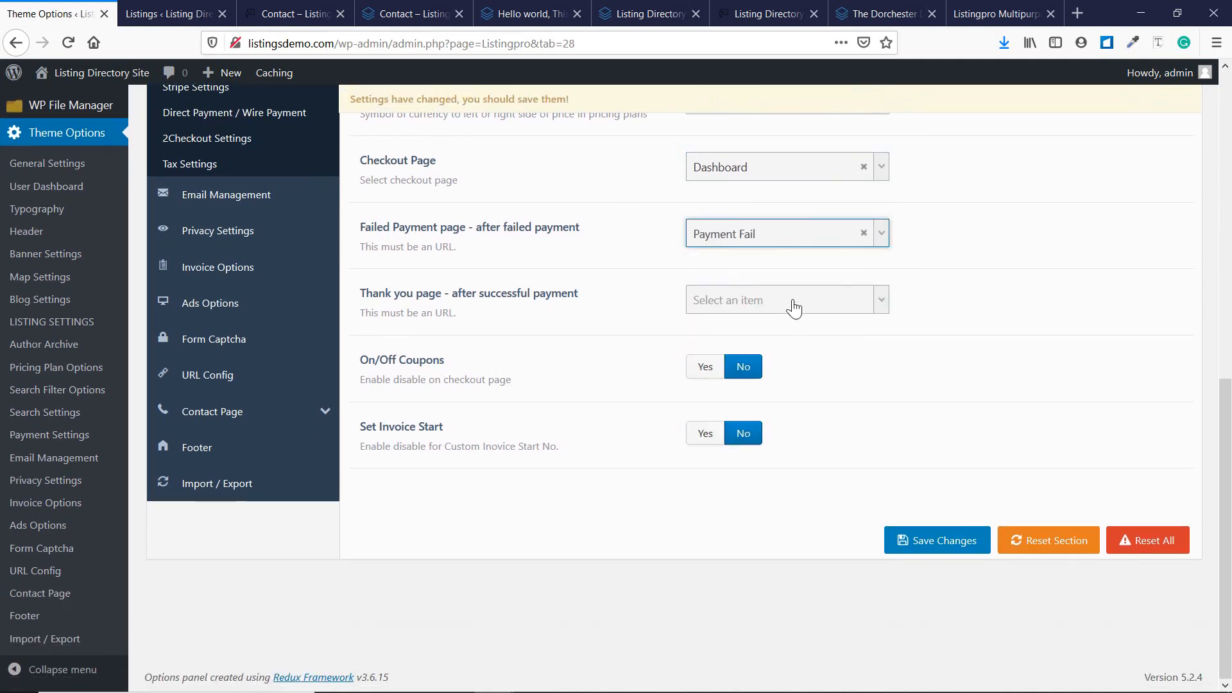
left_click(793, 299)
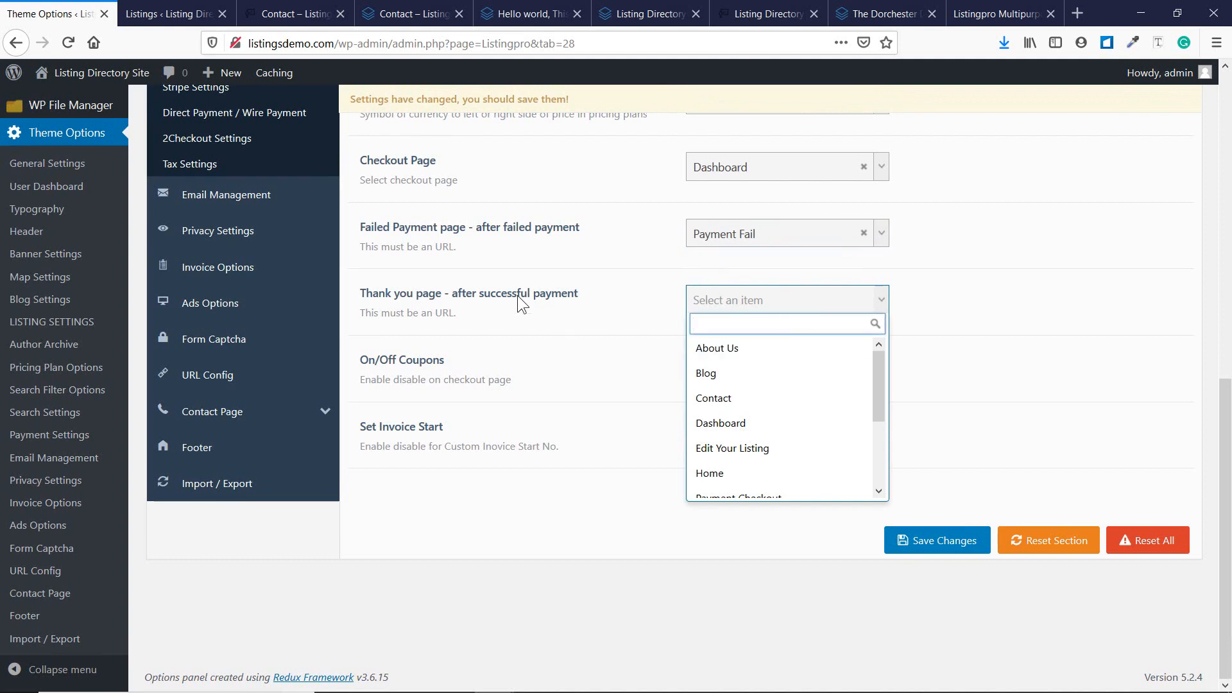
scroll(827, 410, "down", 3)
left_click(811, 433)
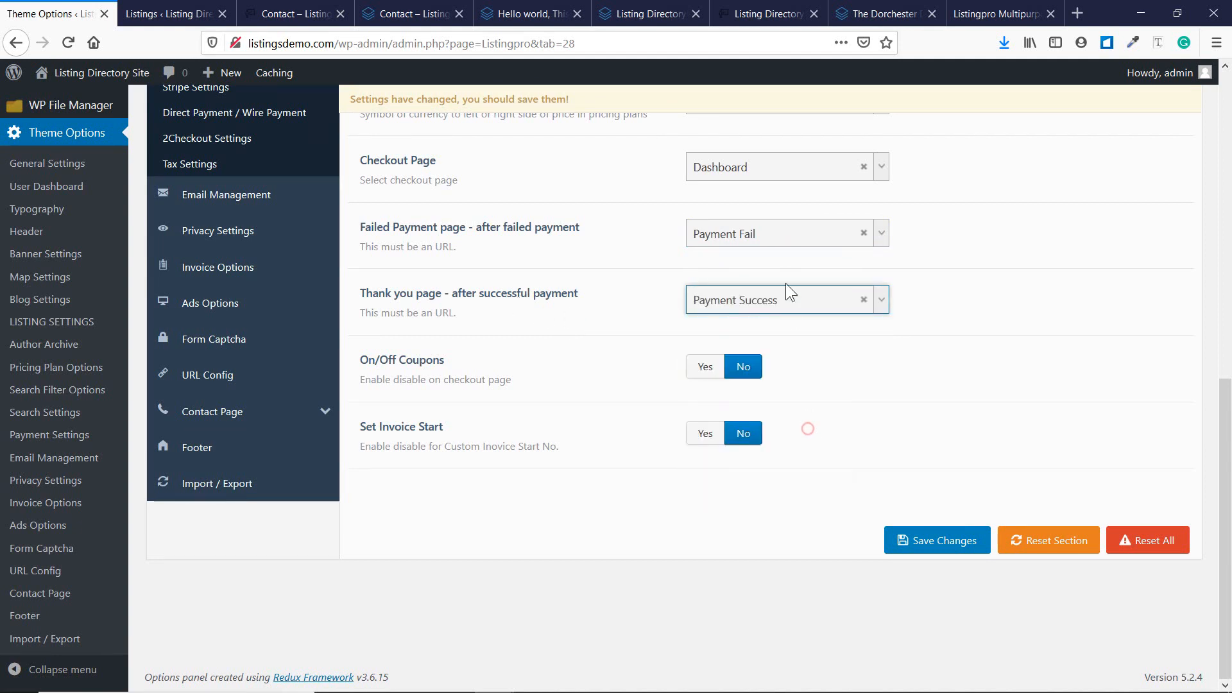
left_click(772, 173)
scroll(759, 270, "down", 3)
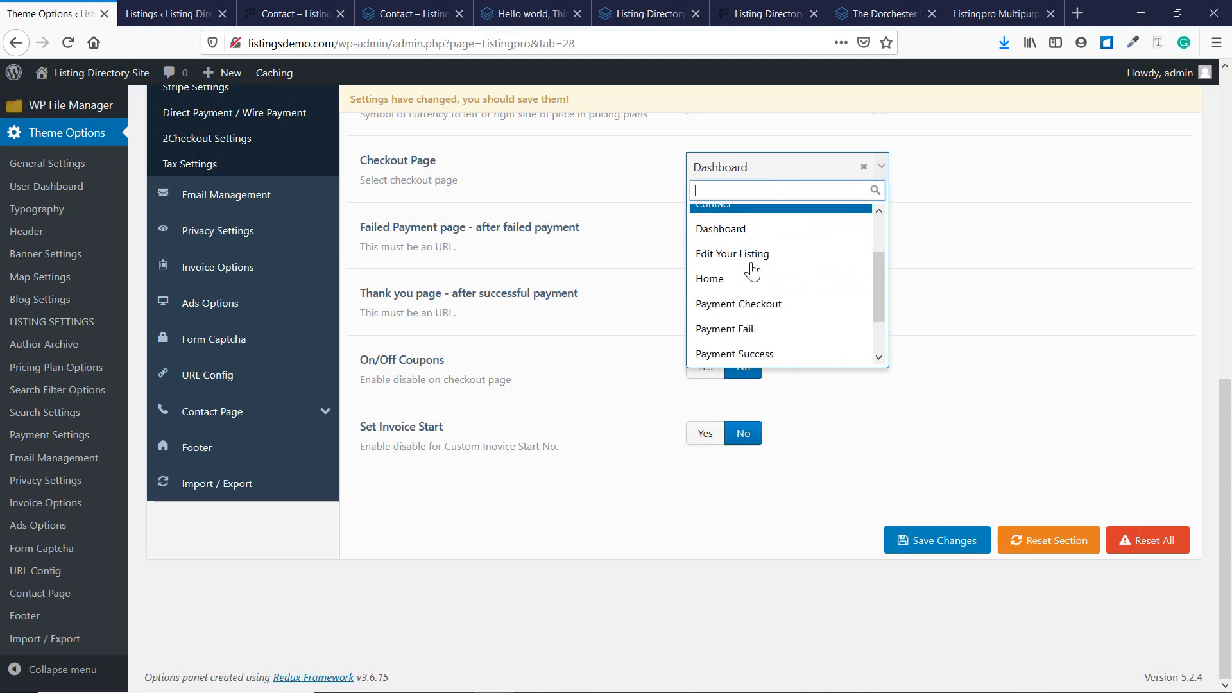
left_click(771, 280)
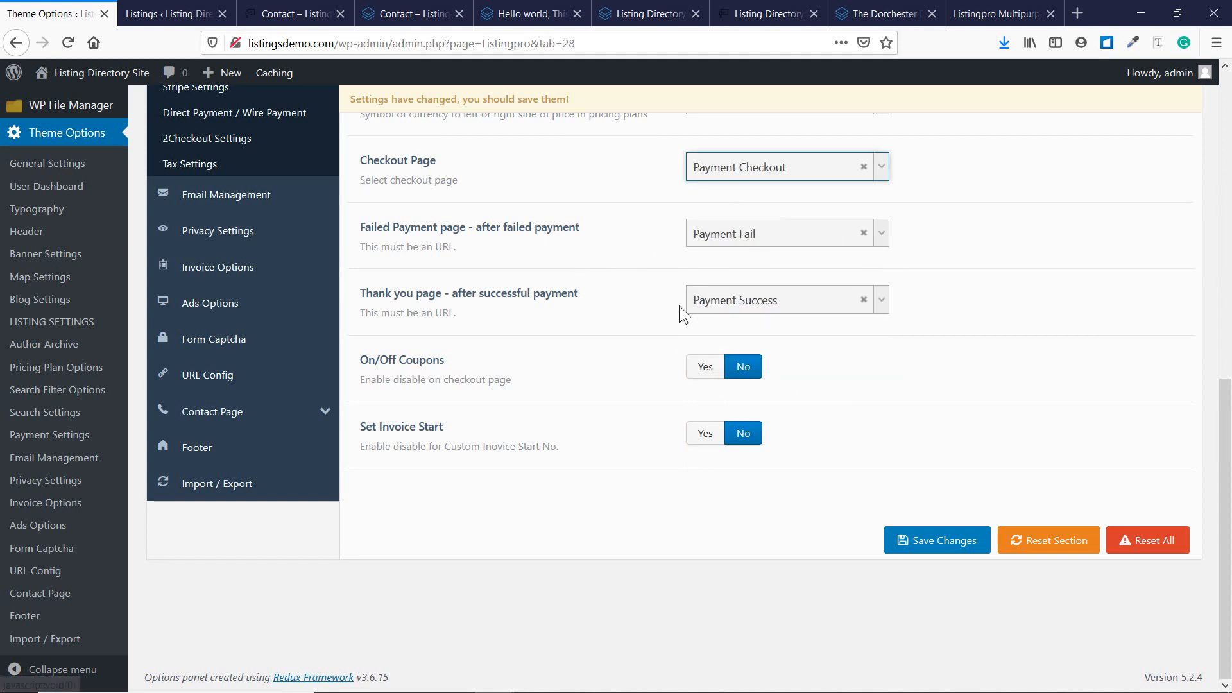
Leave coupons turned off and save the general payment settings.
left_click(718, 379)
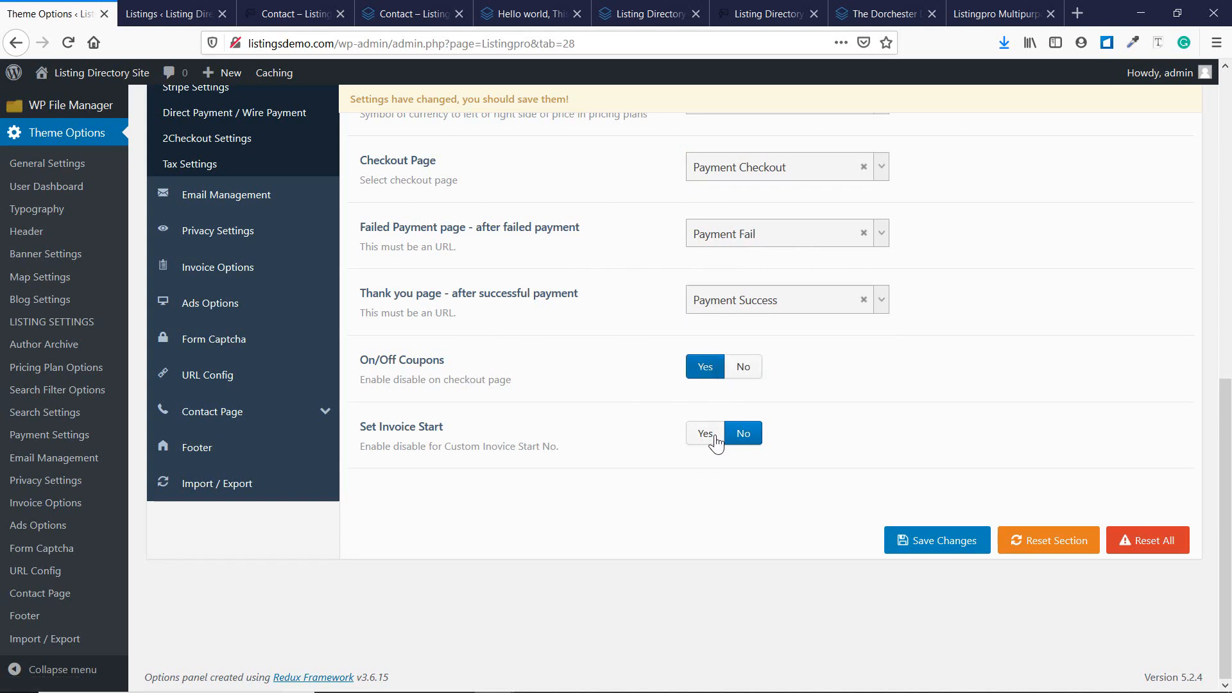
left_click(737, 367)
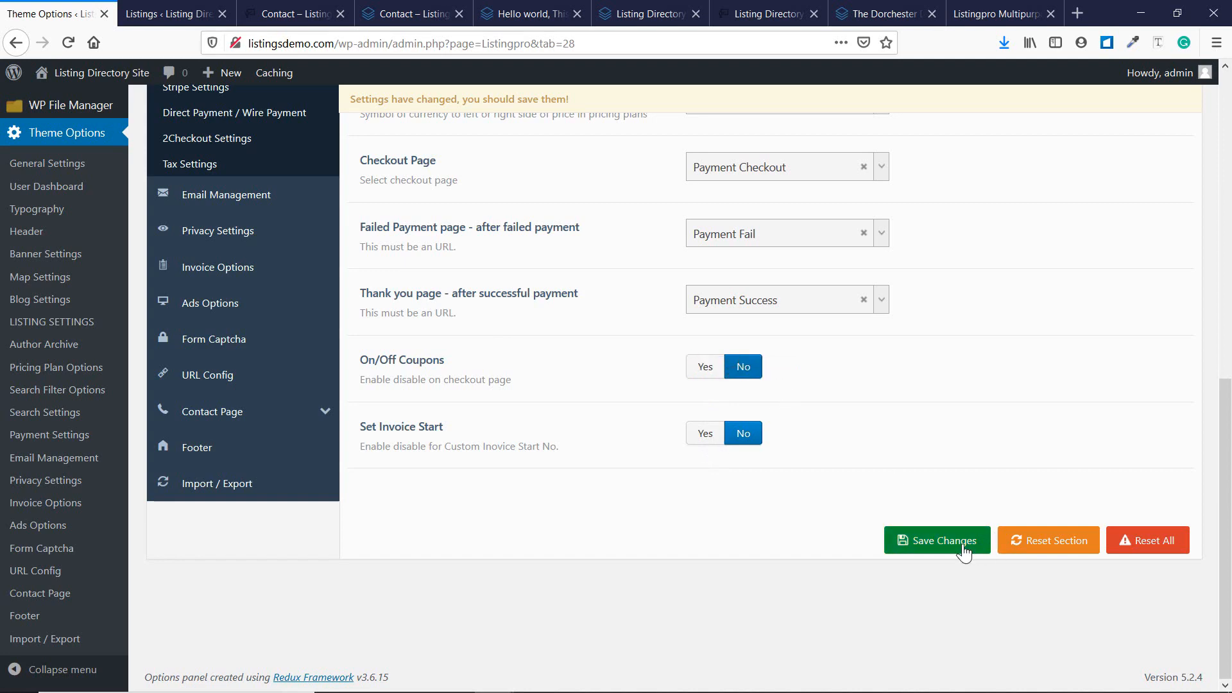
scroll(749, 459, "up", 7)
scroll(750, 460, "down", 7)
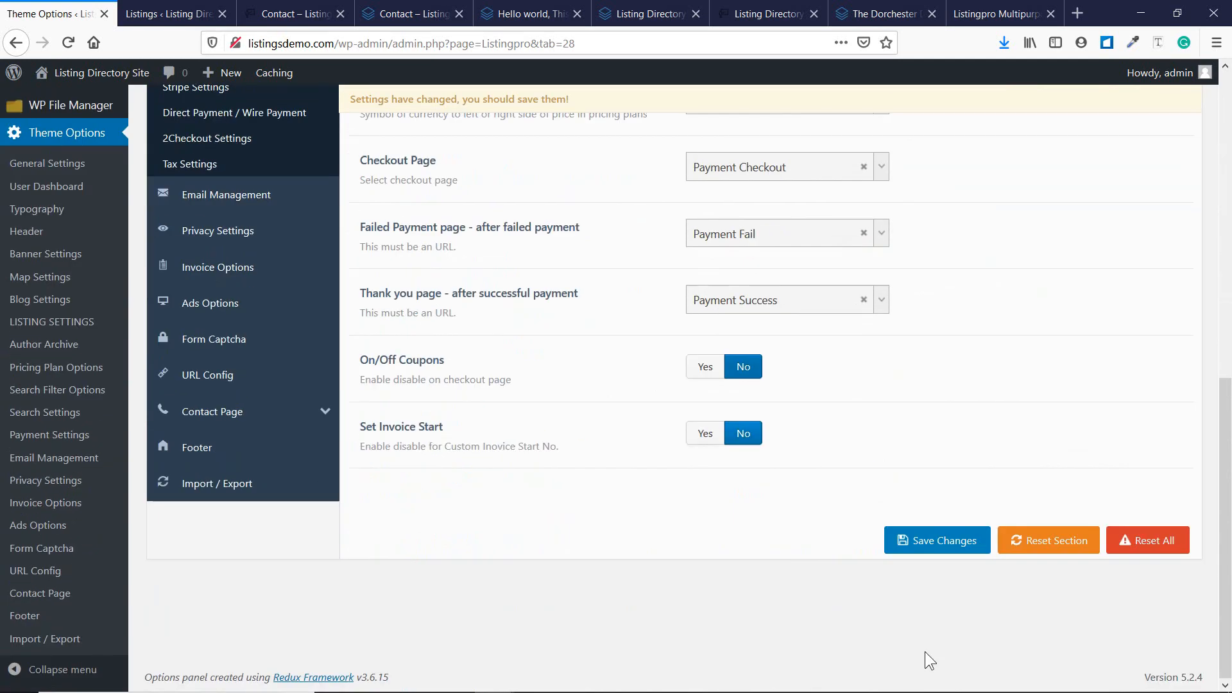
left_click(927, 545)
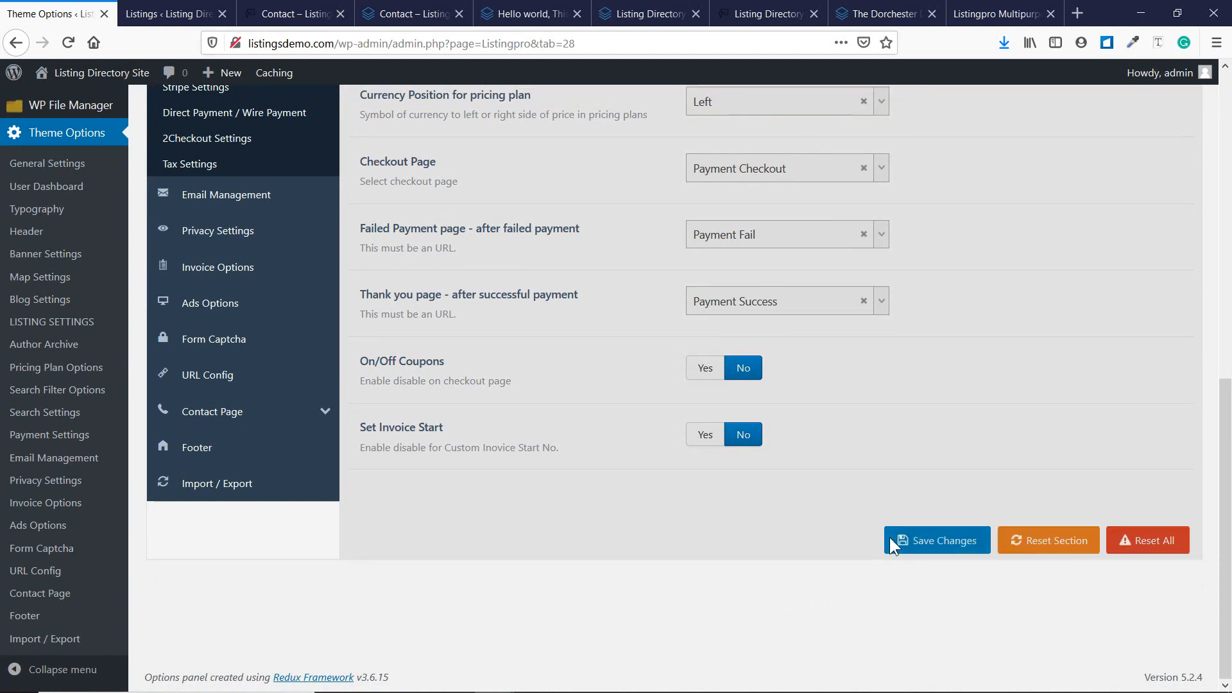
Open the PayPal Settings section of Payment Settings.
scroll(855, 386, "up", 3)
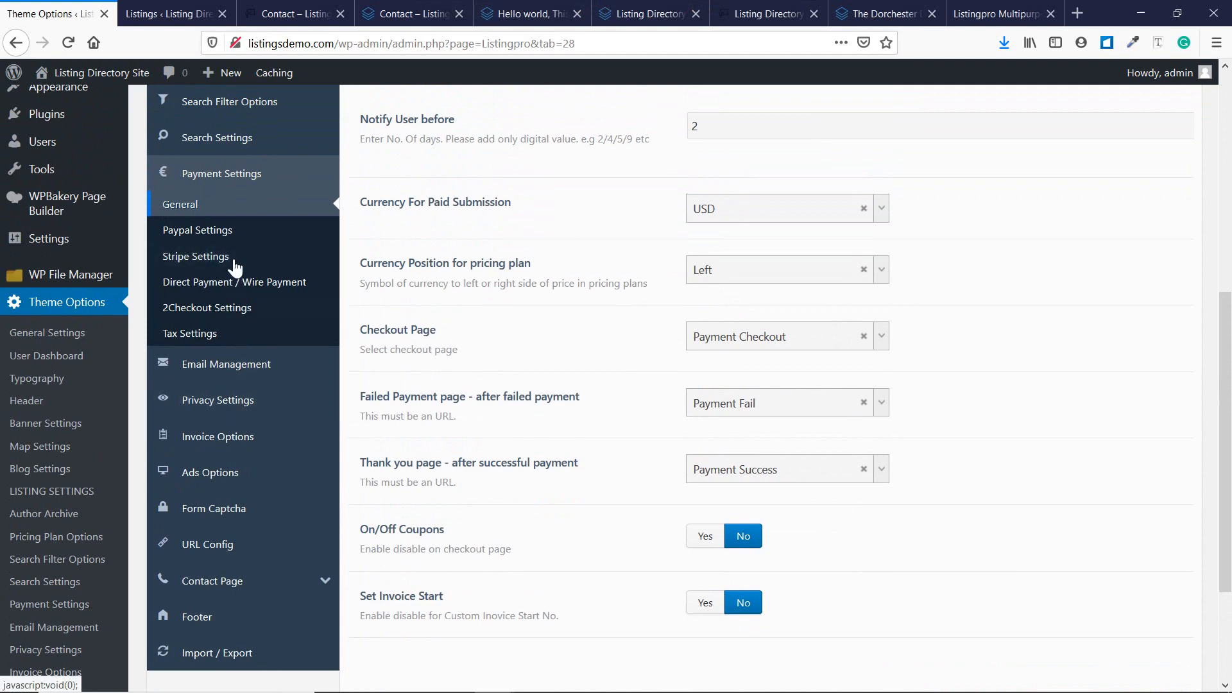
left_click(204, 233)
scroll(521, 319, "up", 3)
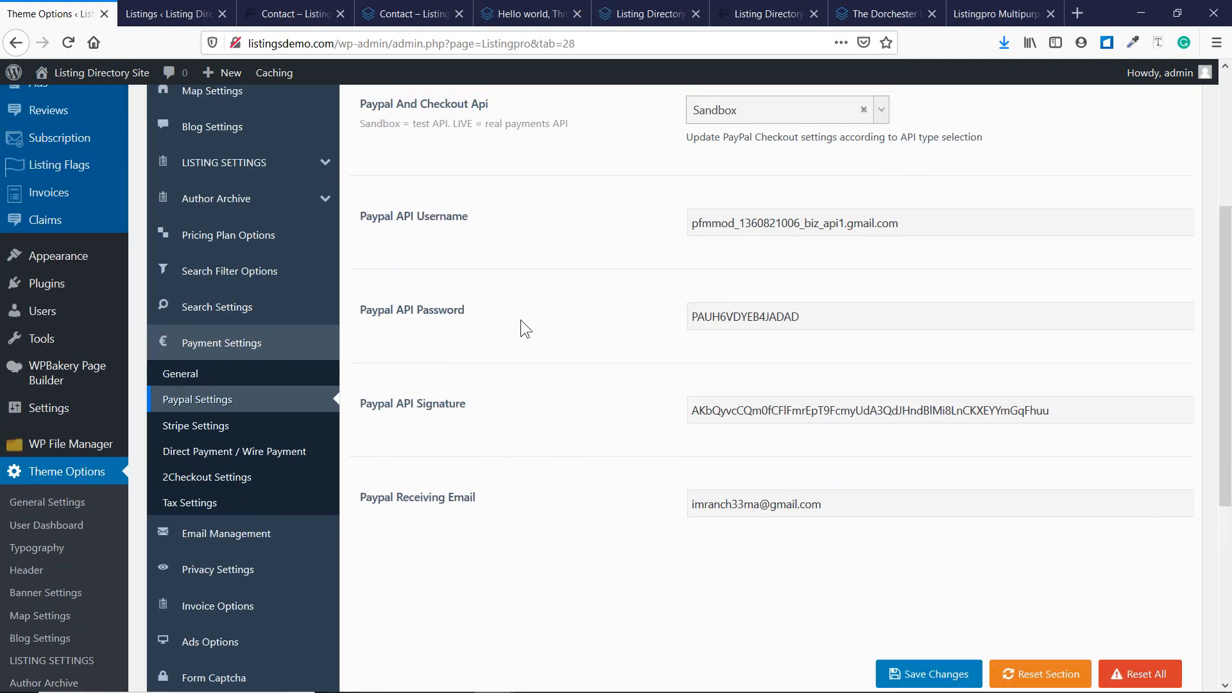
scroll(521, 320, "up", 4)
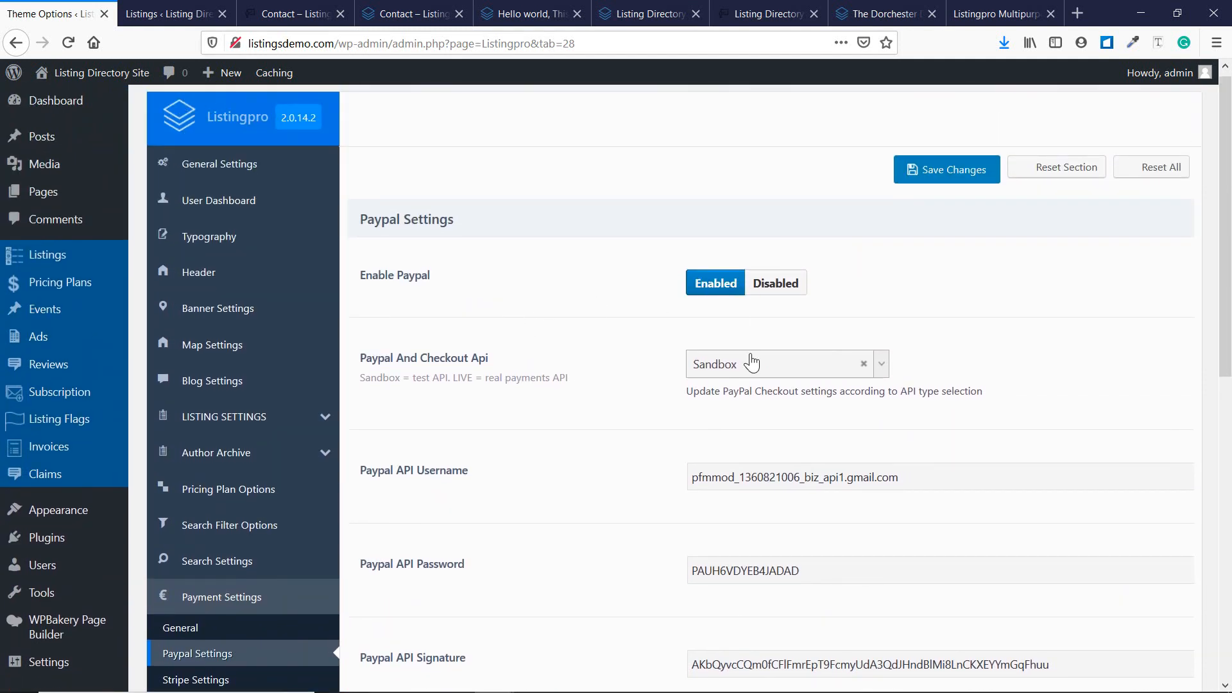
Keep the PayPal checkout API on Sandbox, look over the API fields, and open a new browser tab.
scroll(748, 359, "down", 1)
left_click(884, 279)
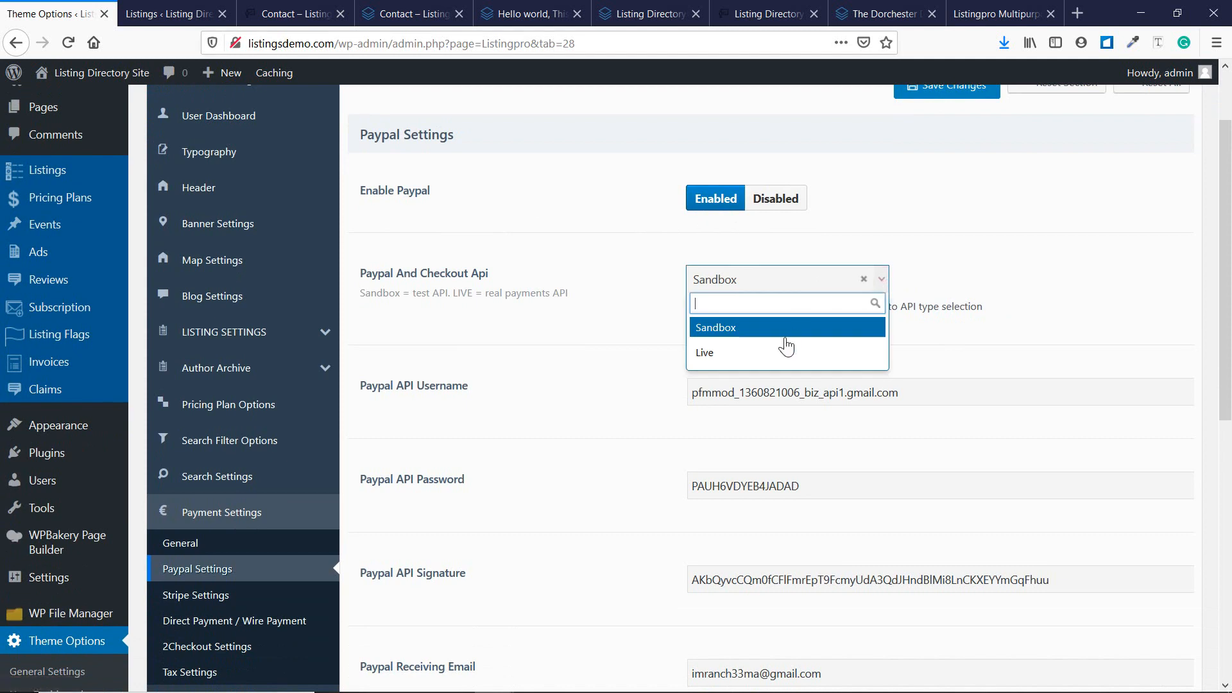
left_click(965, 276)
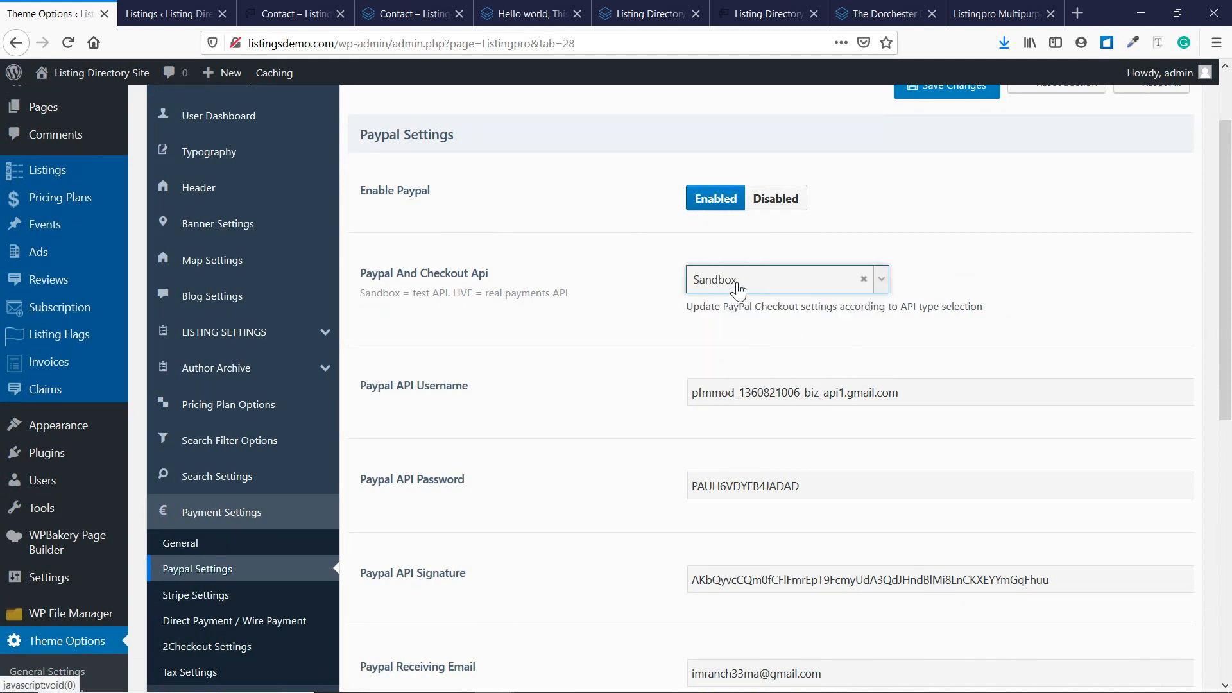
scroll(622, 330, "down", 1)
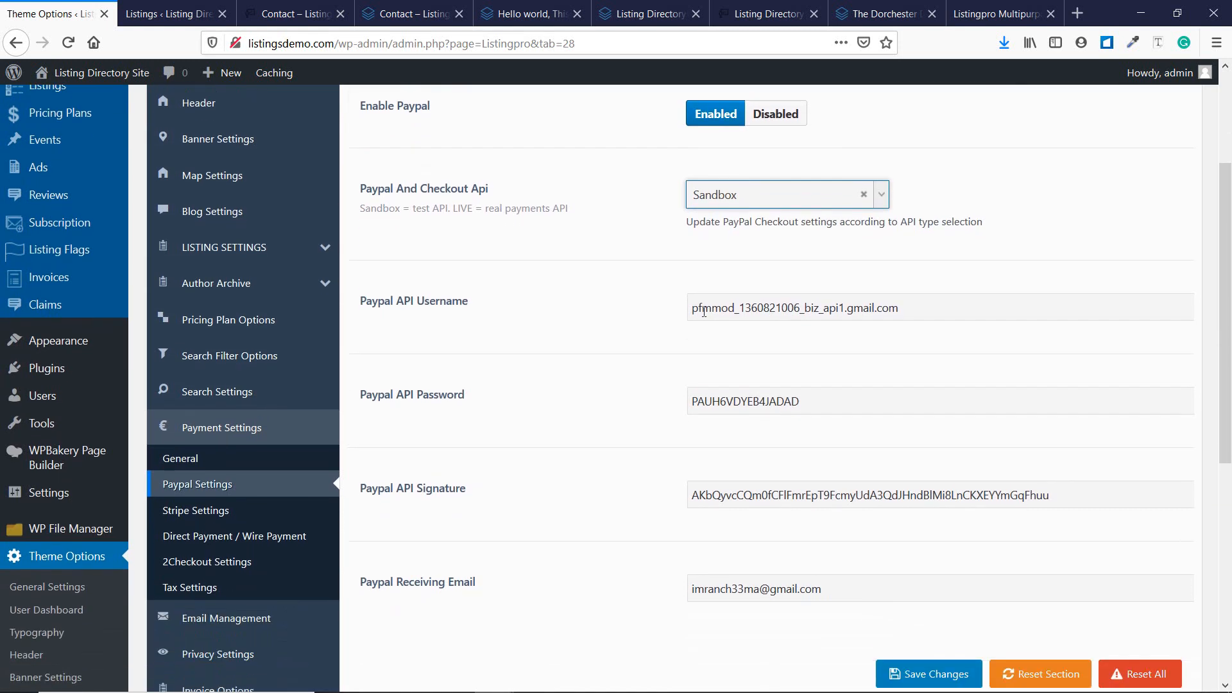
scroll(558, 324, "down", 1)
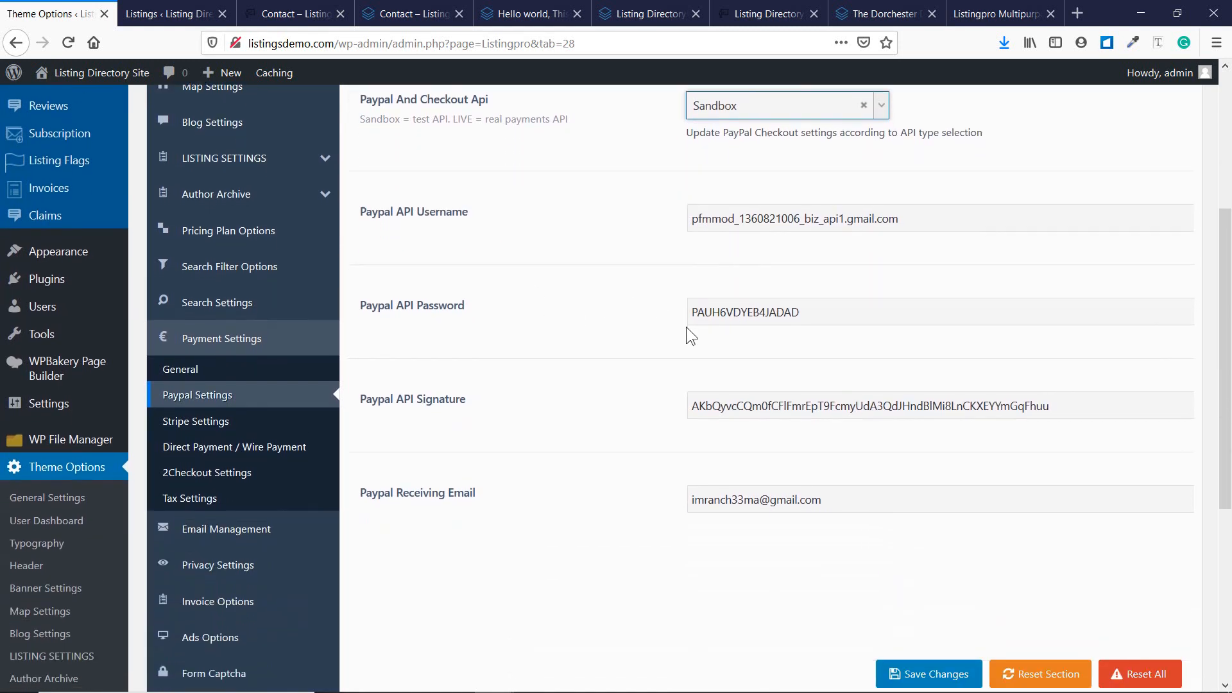
scroll(687, 326, "down", 2)
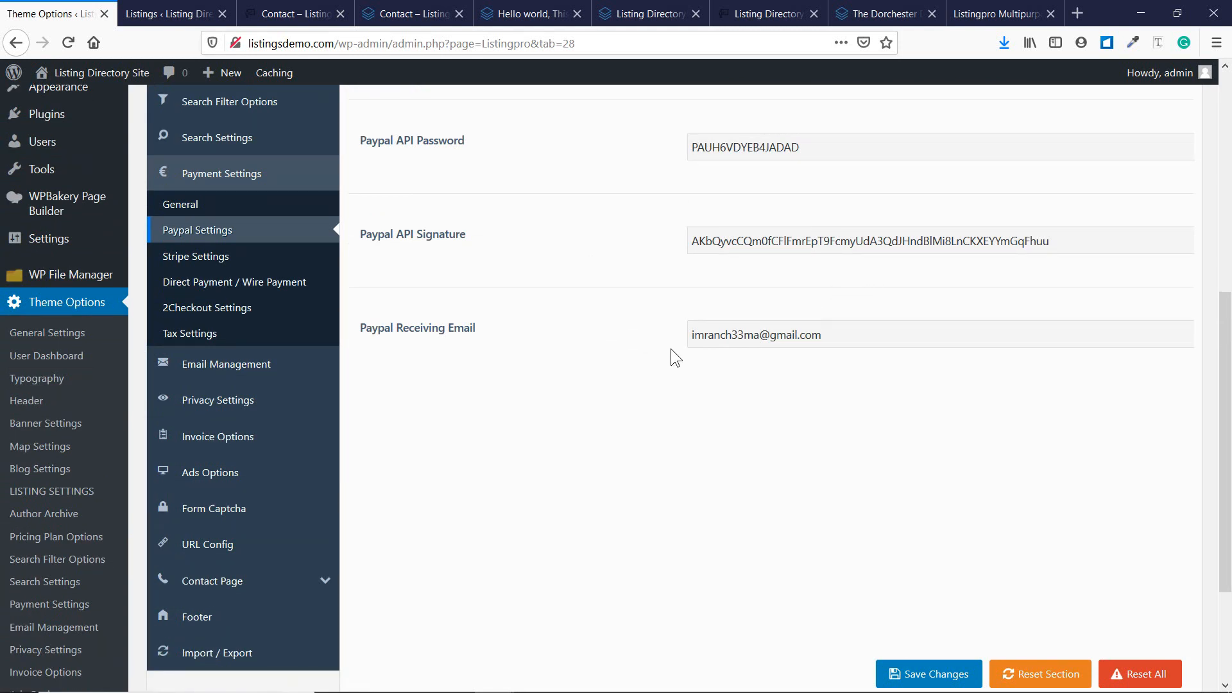
scroll(819, 345, "up", 2)
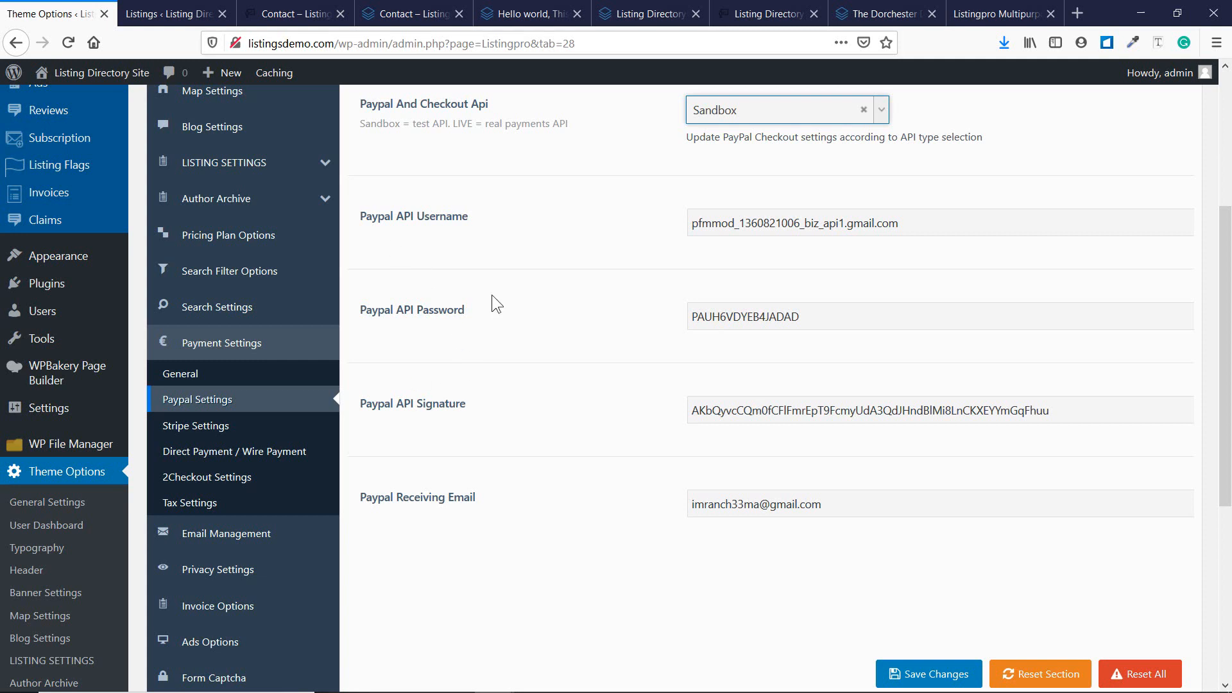
left_click(1080, 14)
Search Google for 'paypal api credentials' and scroll through the results.
type("paypa")
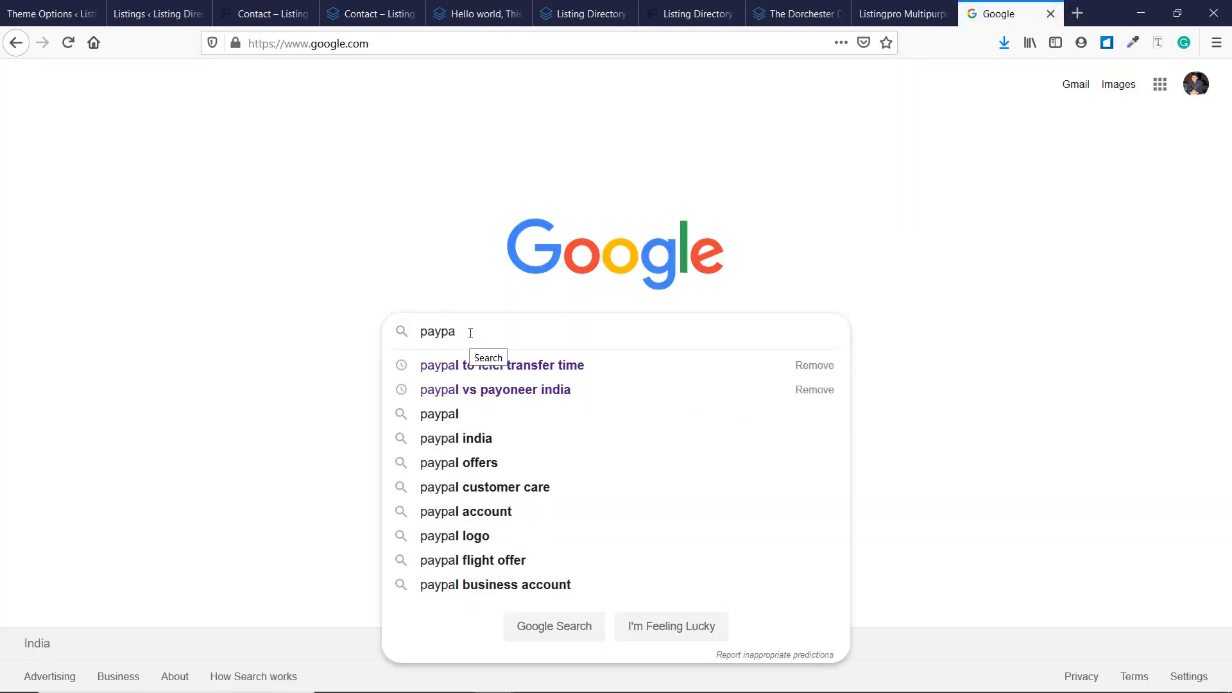
type("l api")
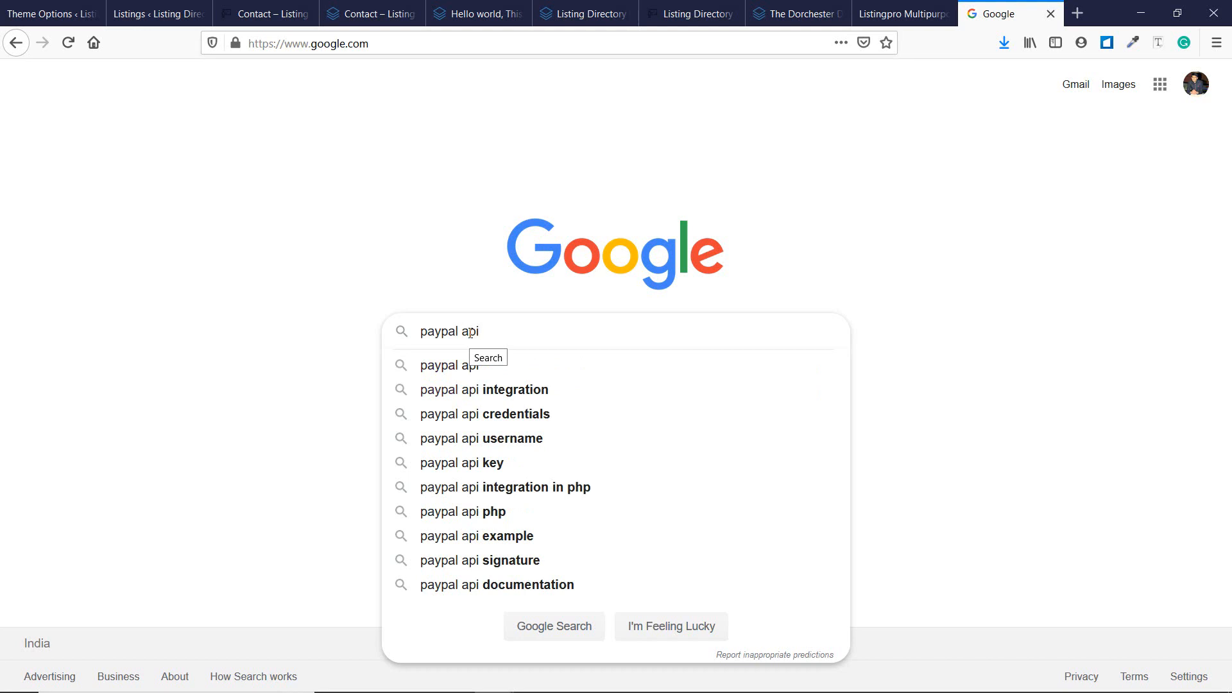
key("Down")
key("Down")
key("Down")
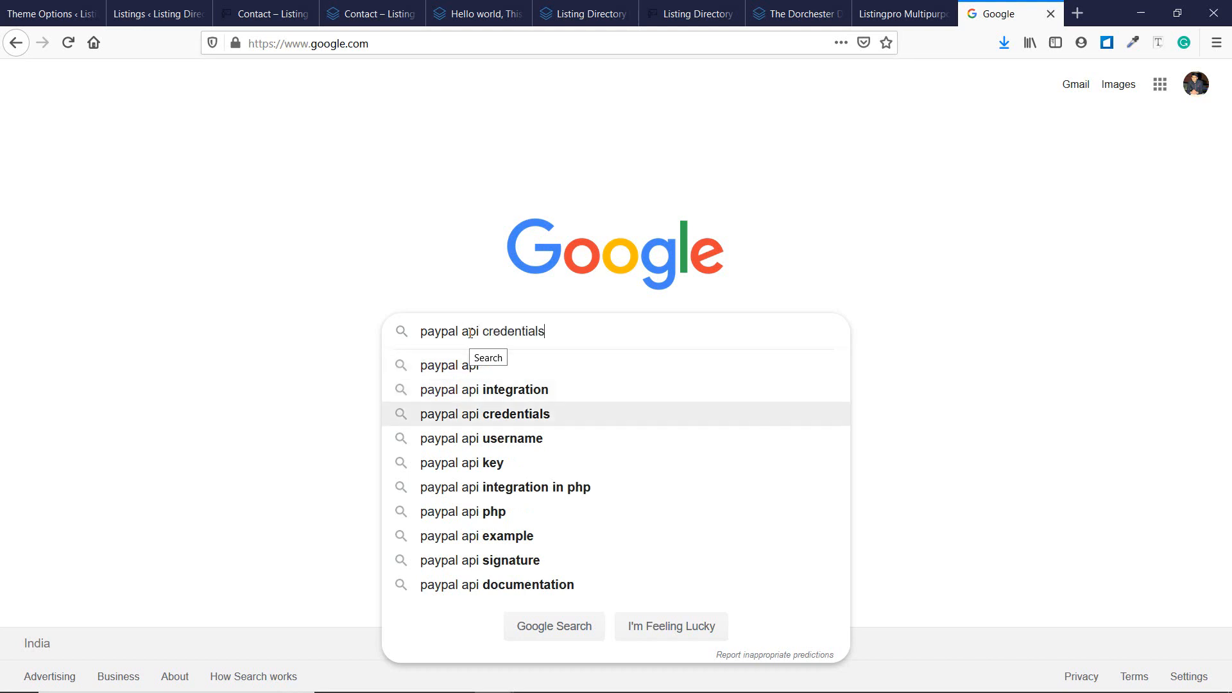
key("Return")
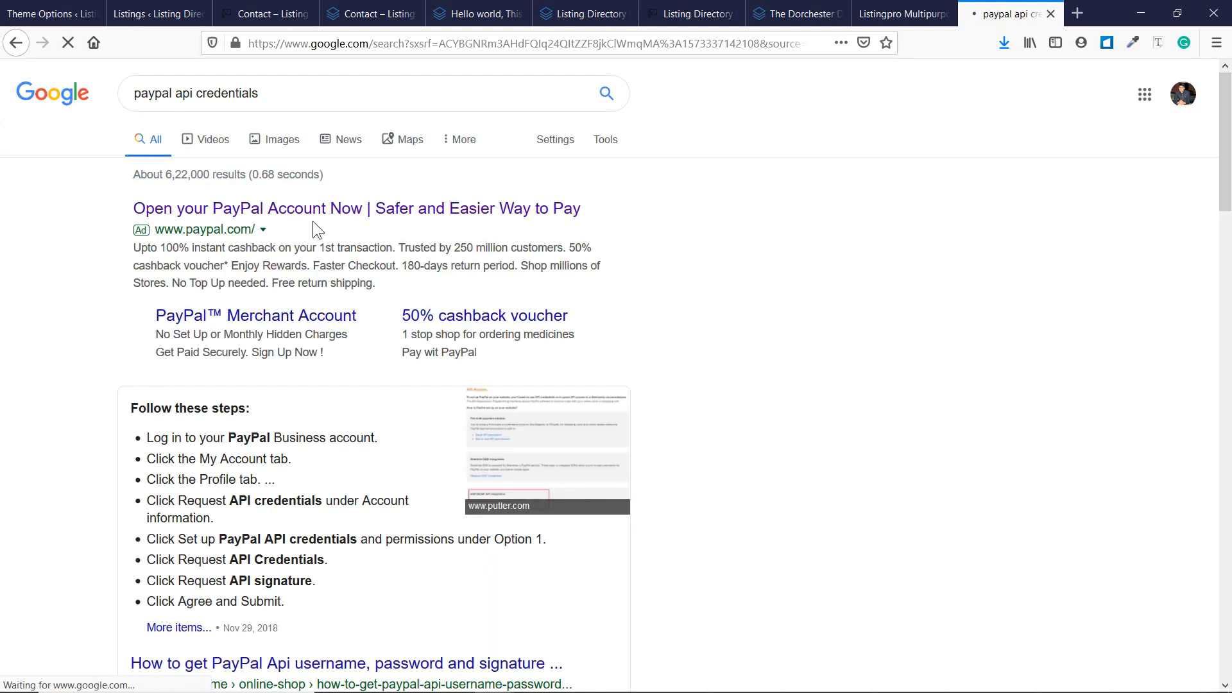
scroll(293, 346, "down", 3)
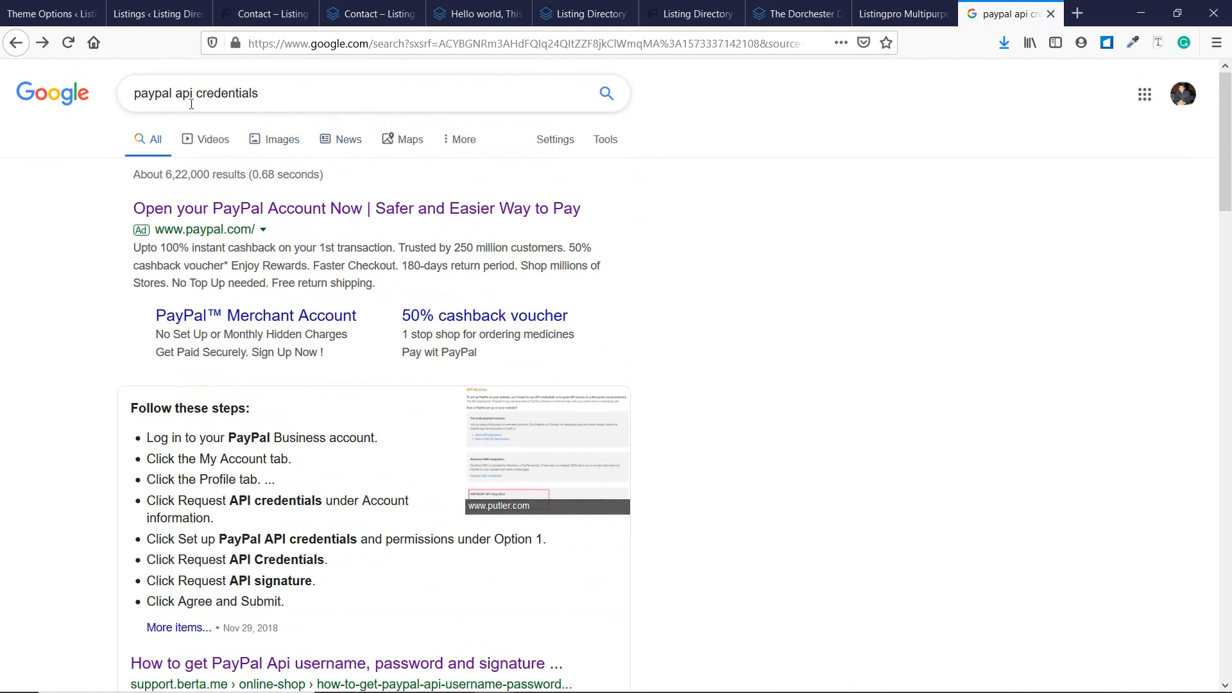
scroll(243, 100, "down", 10)
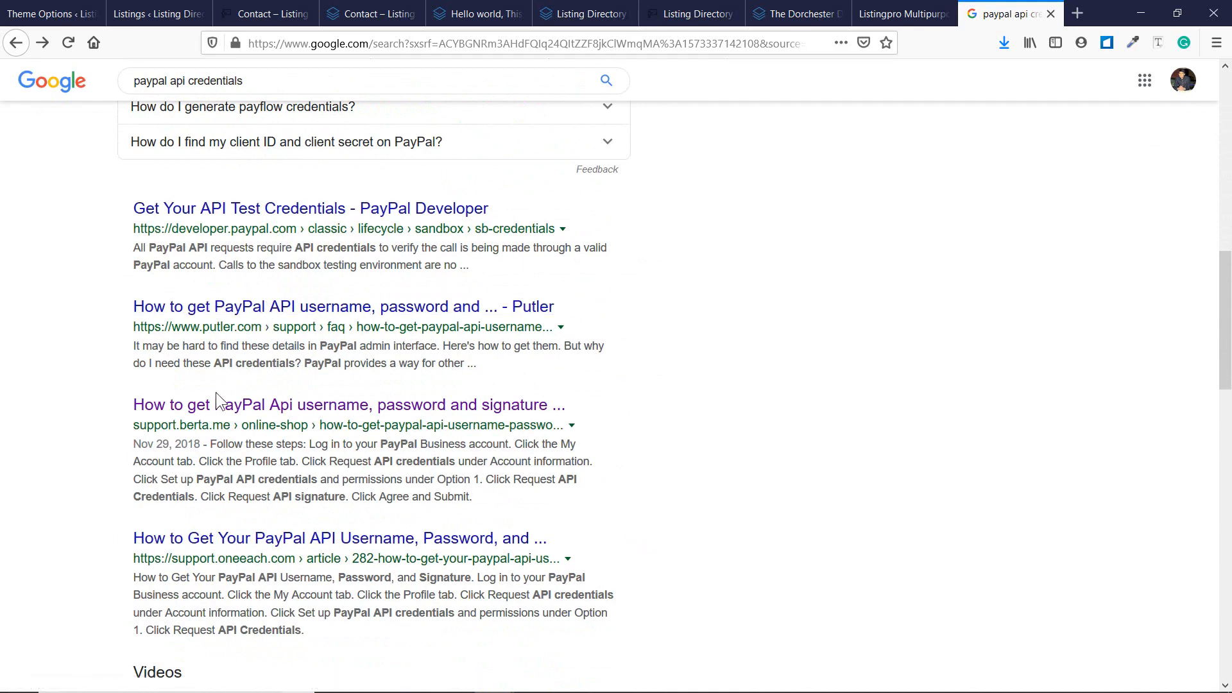
scroll(216, 393, "up", 3)
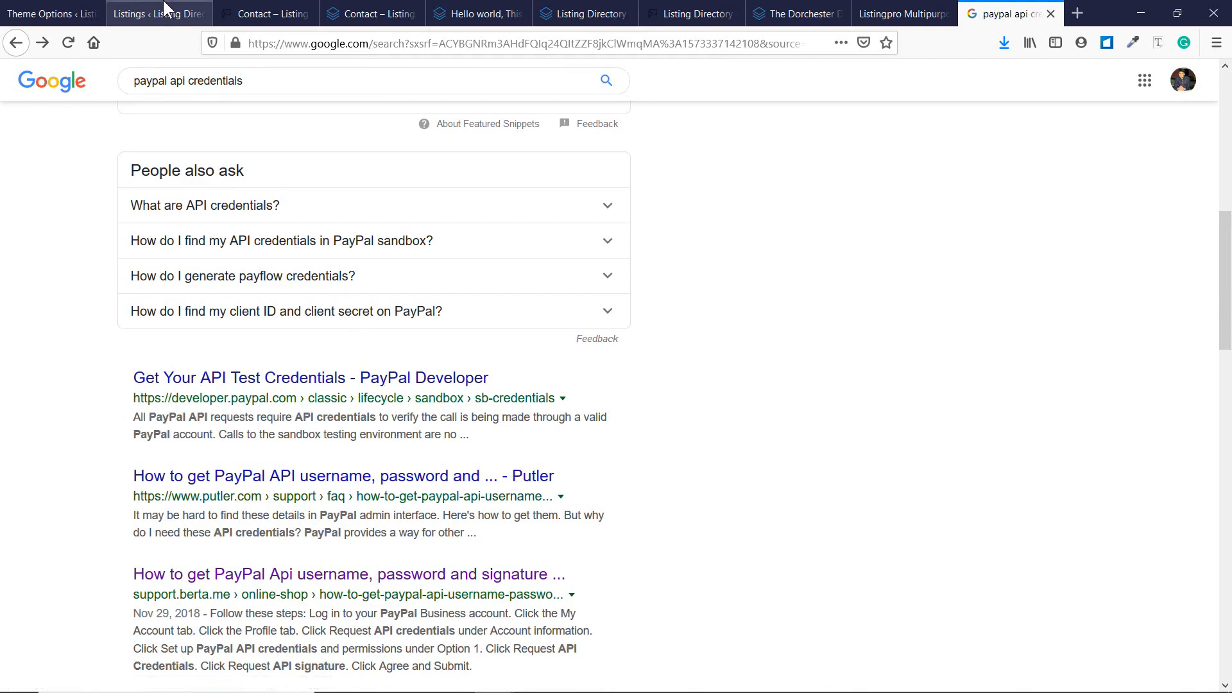
Back in Theme Options, review Stripe Settings, keeping the Stripe API mode on Sandbox.
left_click(57, 12)
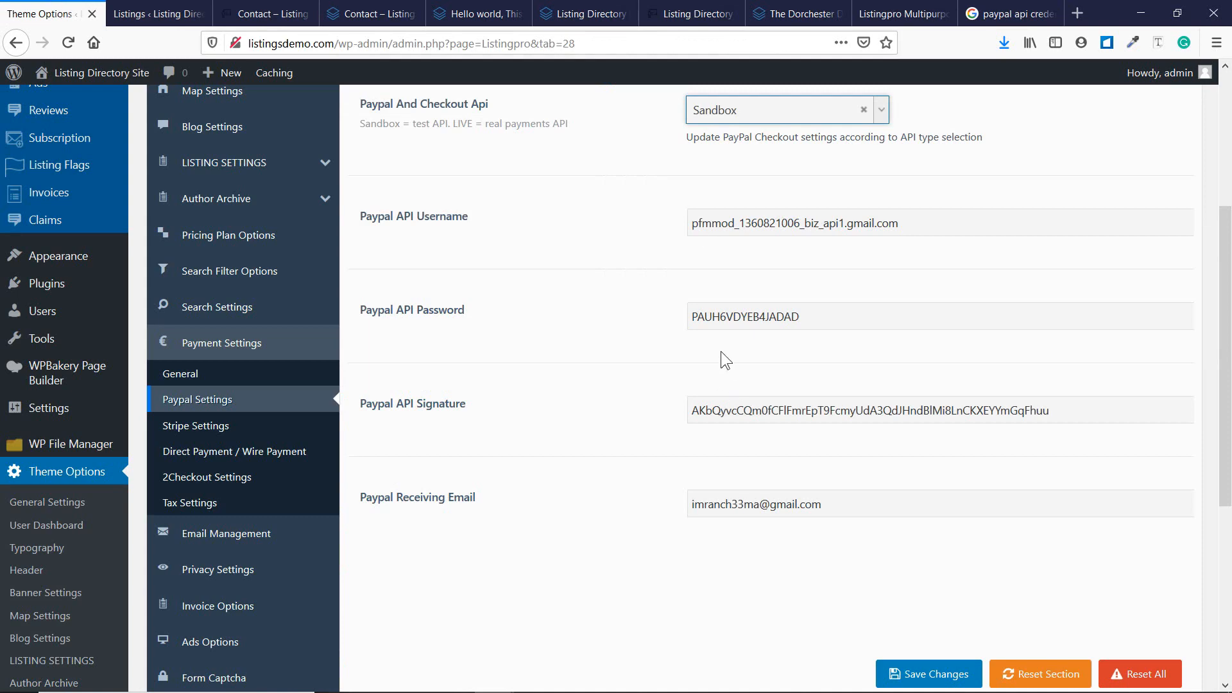
scroll(722, 356, "up", 2)
scroll(676, 340, "up", 4)
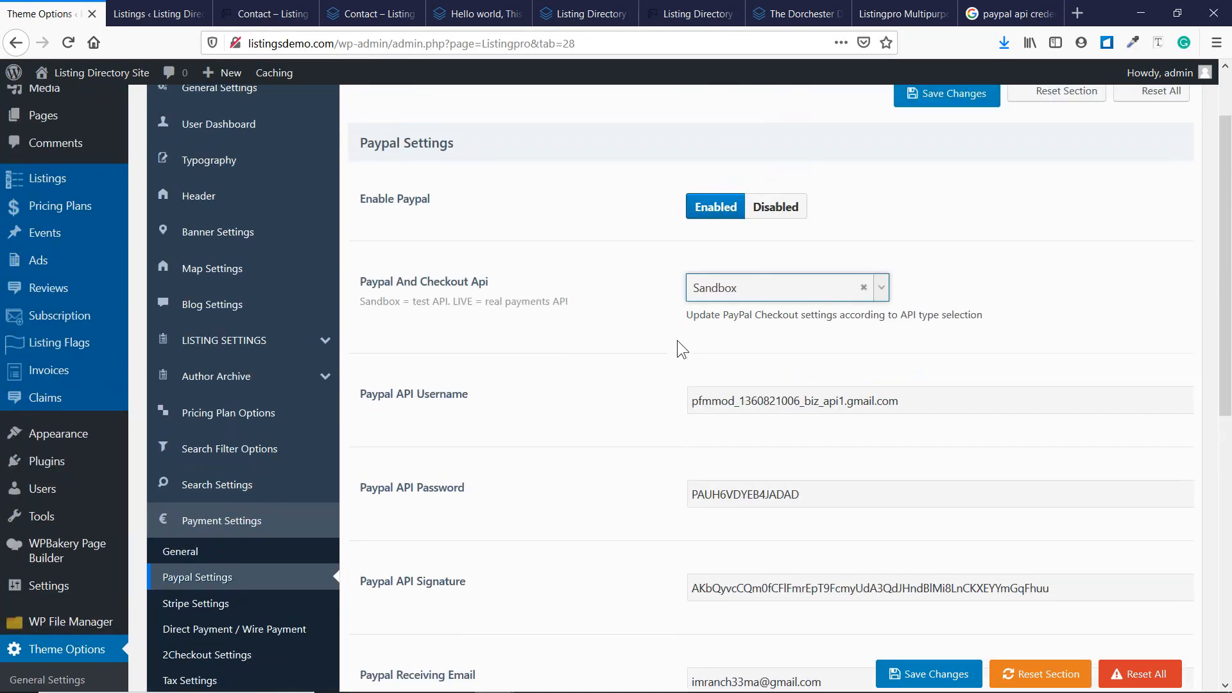
scroll(677, 340, "down", 2)
scroll(676, 348, "down", 2)
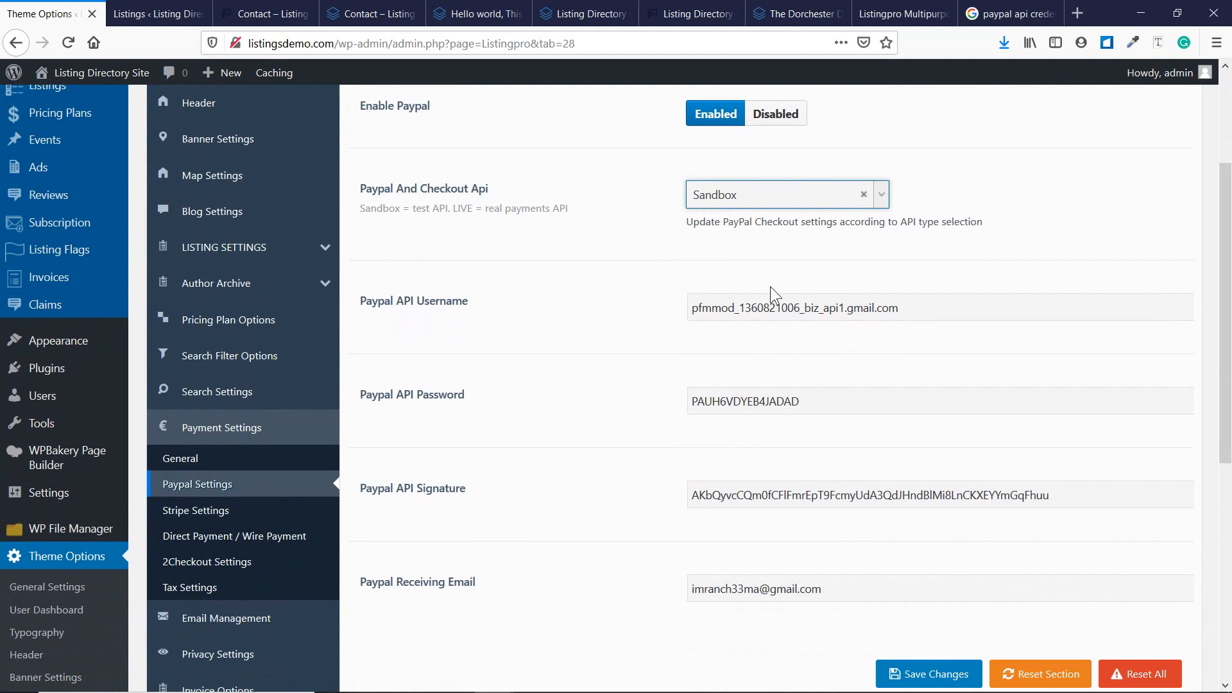
scroll(642, 385, "down", 2)
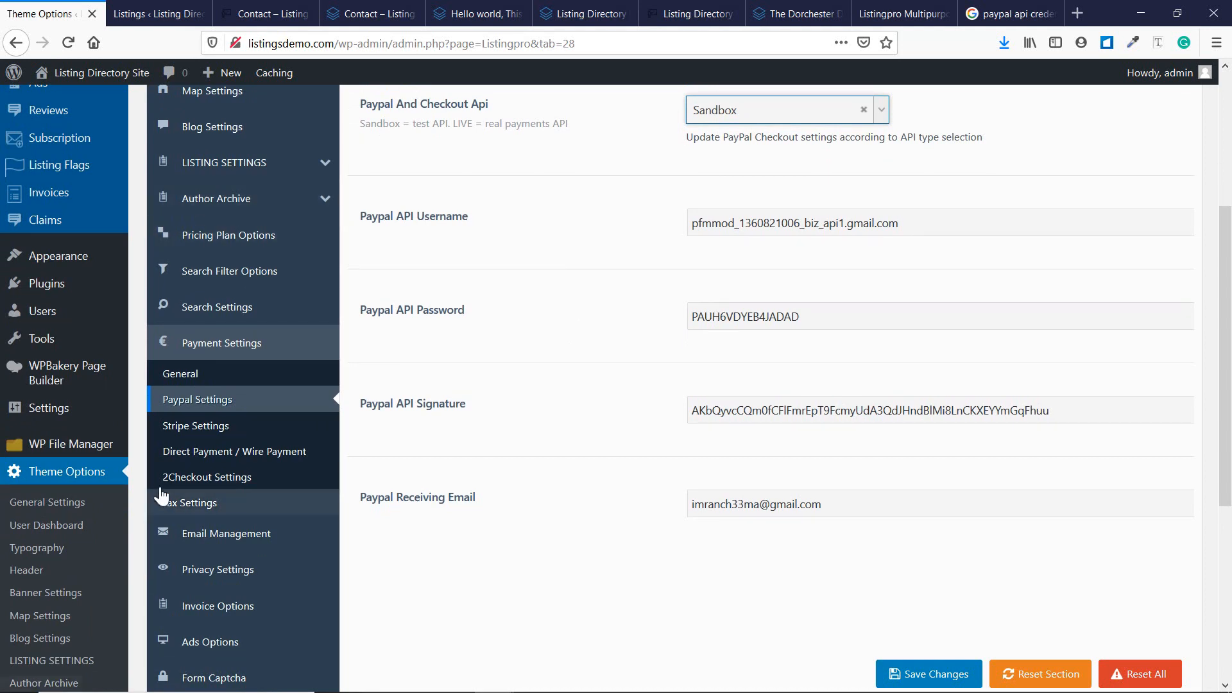
left_click(174, 427)
scroll(571, 402, "up", 3)
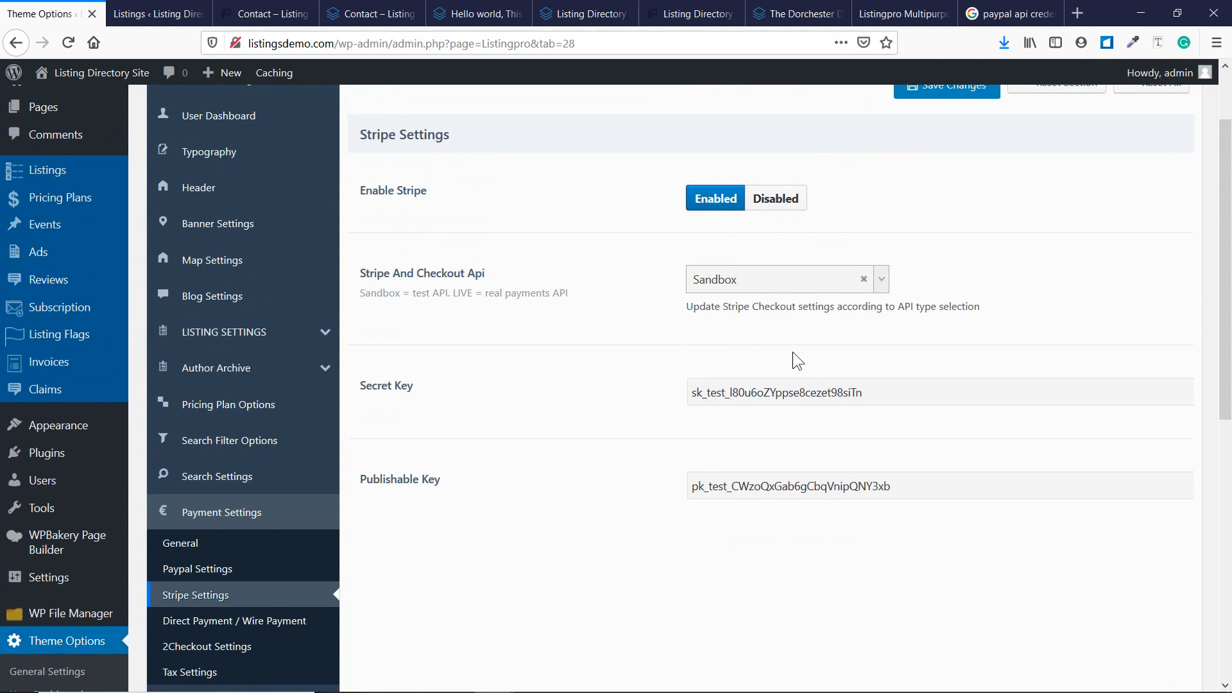
left_click(879, 284)
left_click(960, 245)
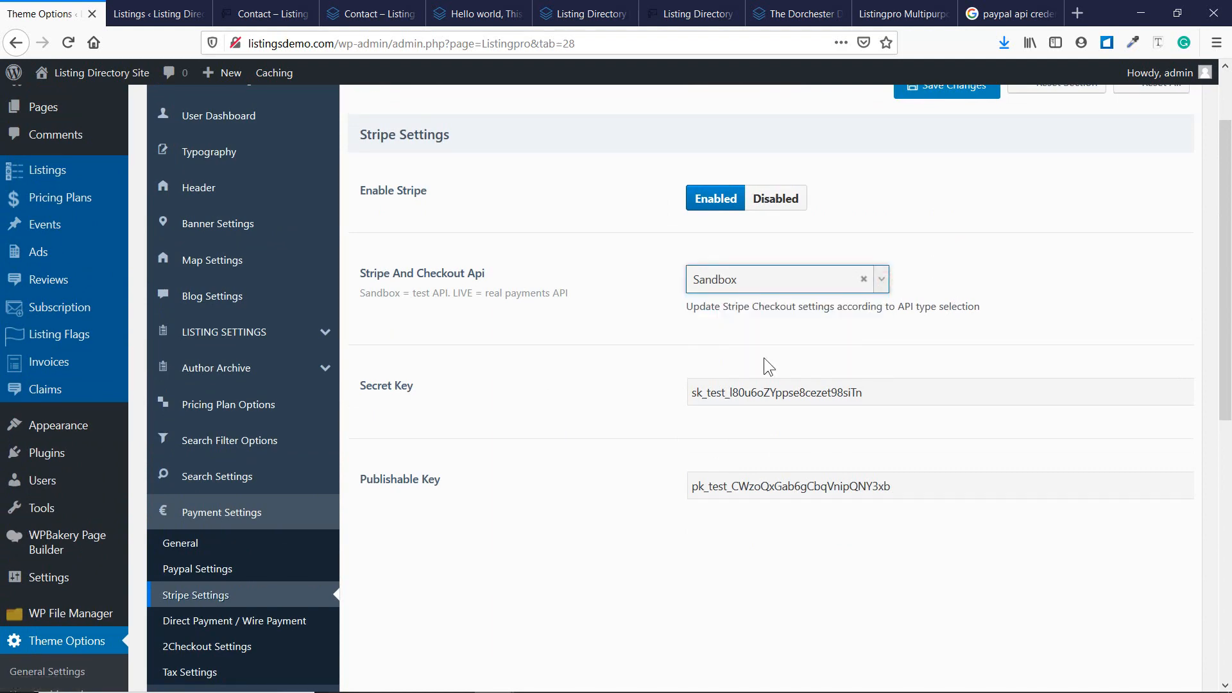
scroll(407, 465, "down", 5)
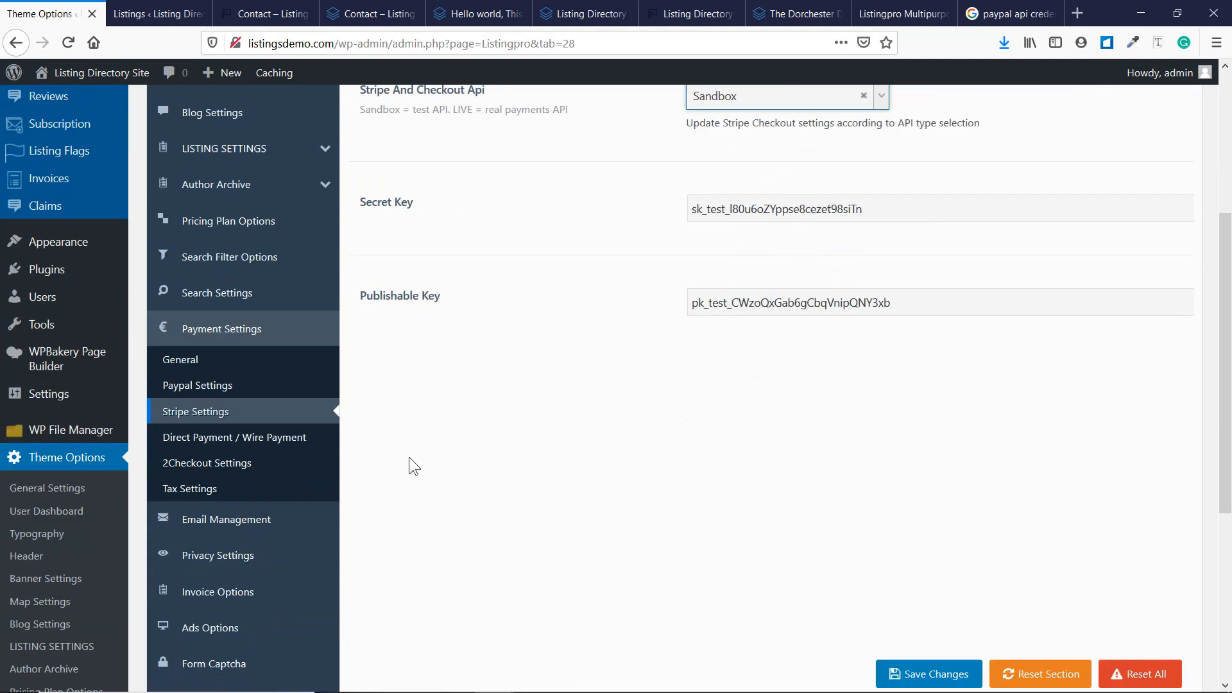
Look through the Direct Payment / Wire Payment section and the Tax Settings.
left_click(234, 373)
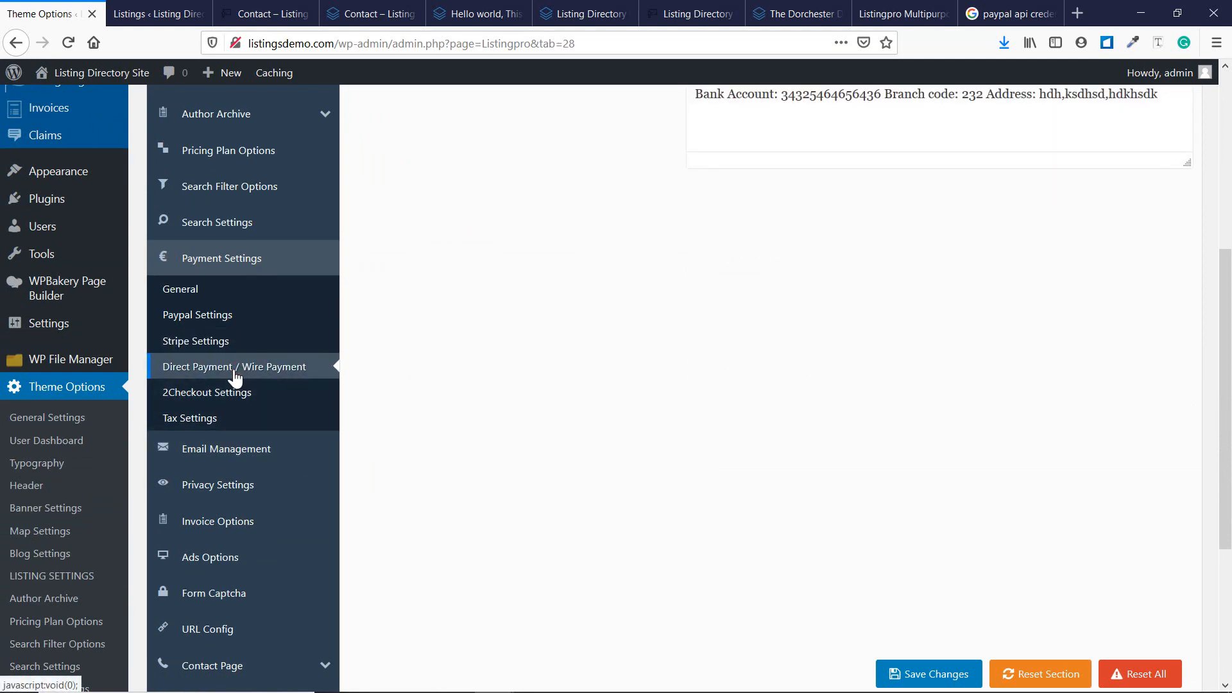
scroll(360, 417, "up", 5)
scroll(585, 437, "down", 1)
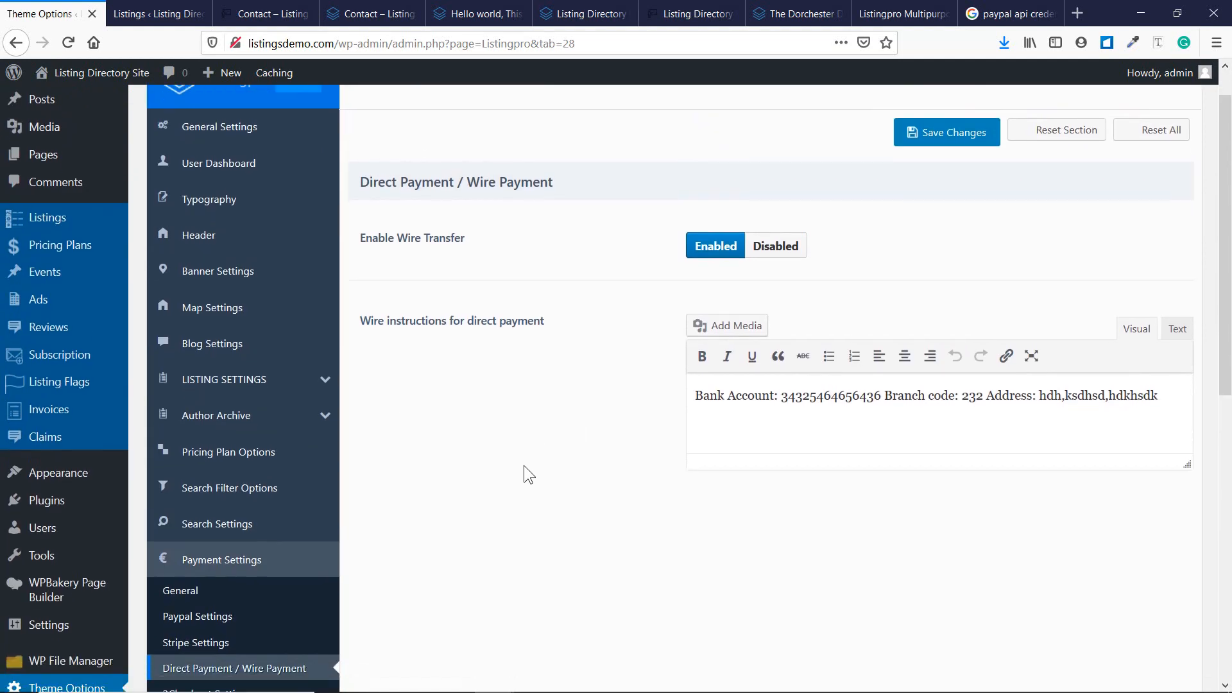
scroll(524, 466, "down", 3)
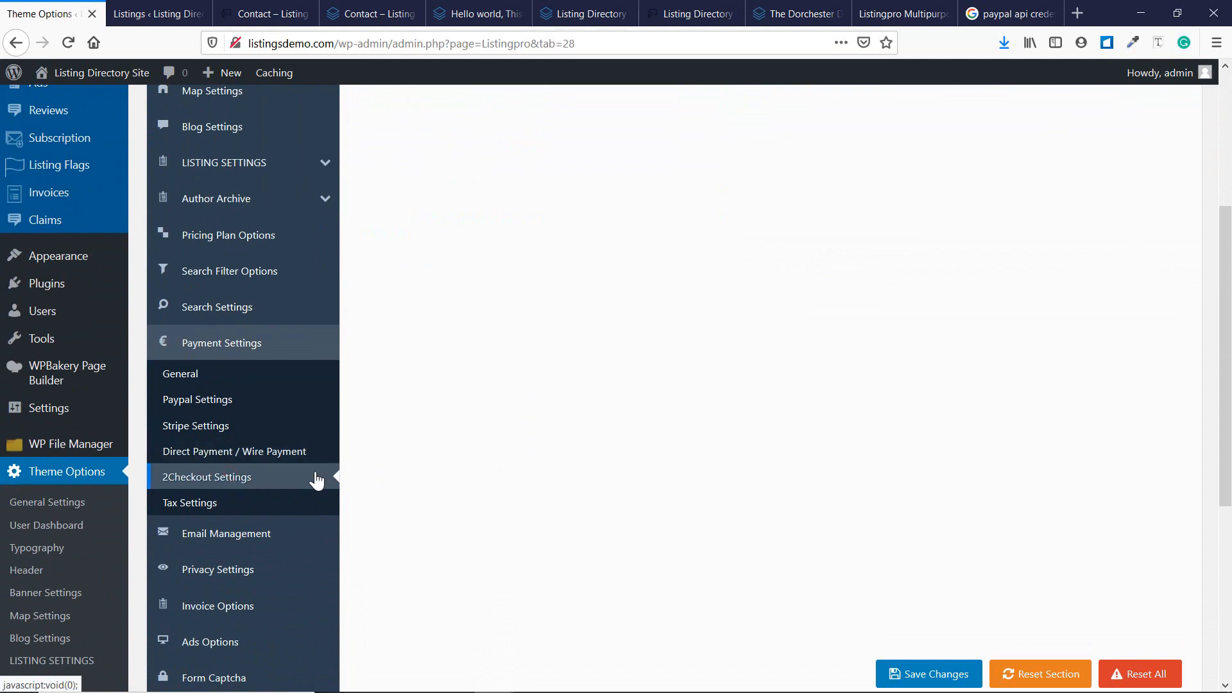
scroll(490, 448, "down", 5)
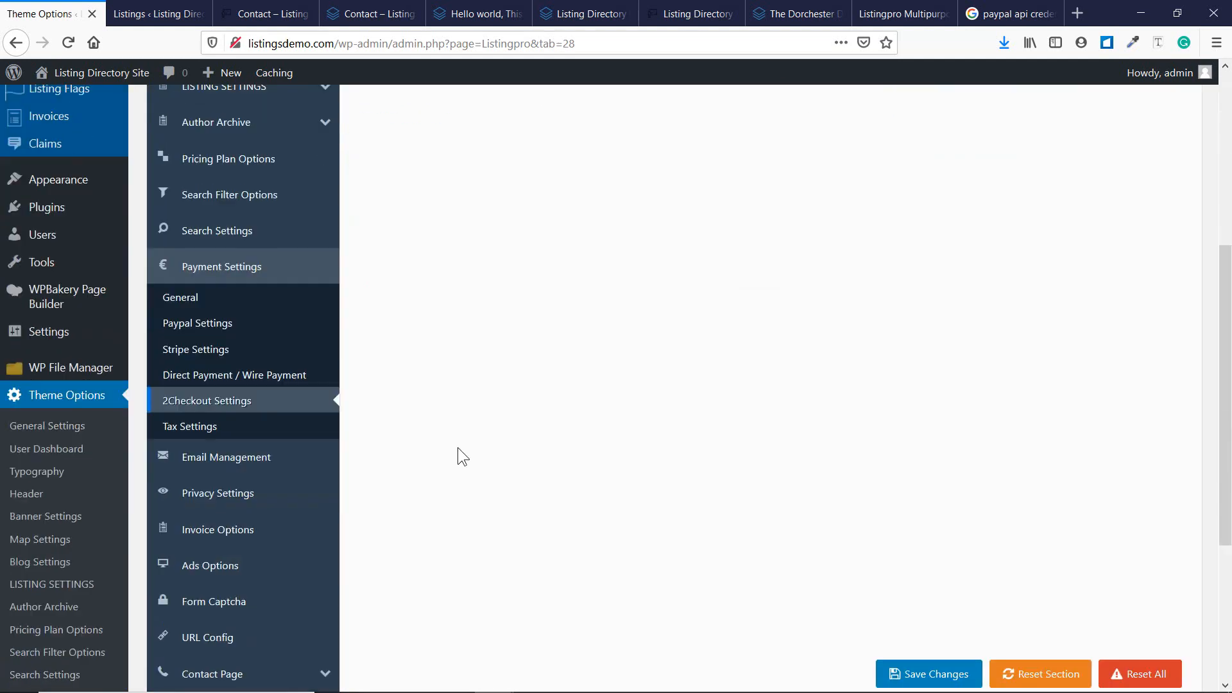
left_click(214, 429)
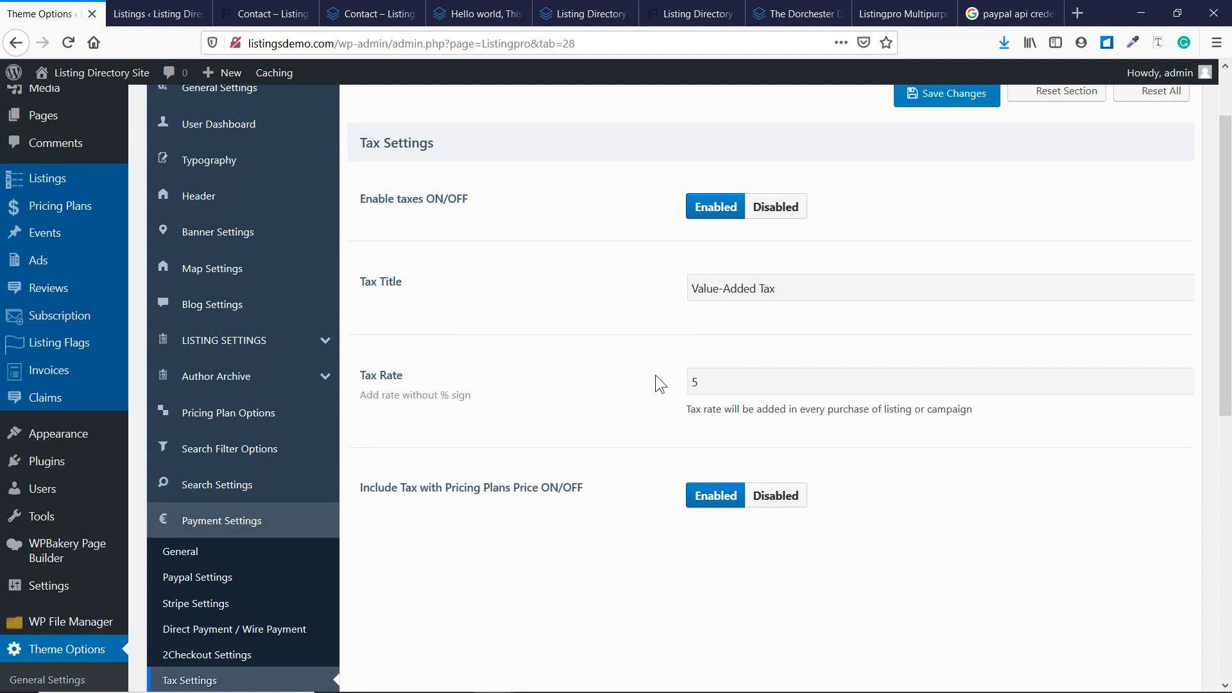
scroll(410, 539, "down", 3)
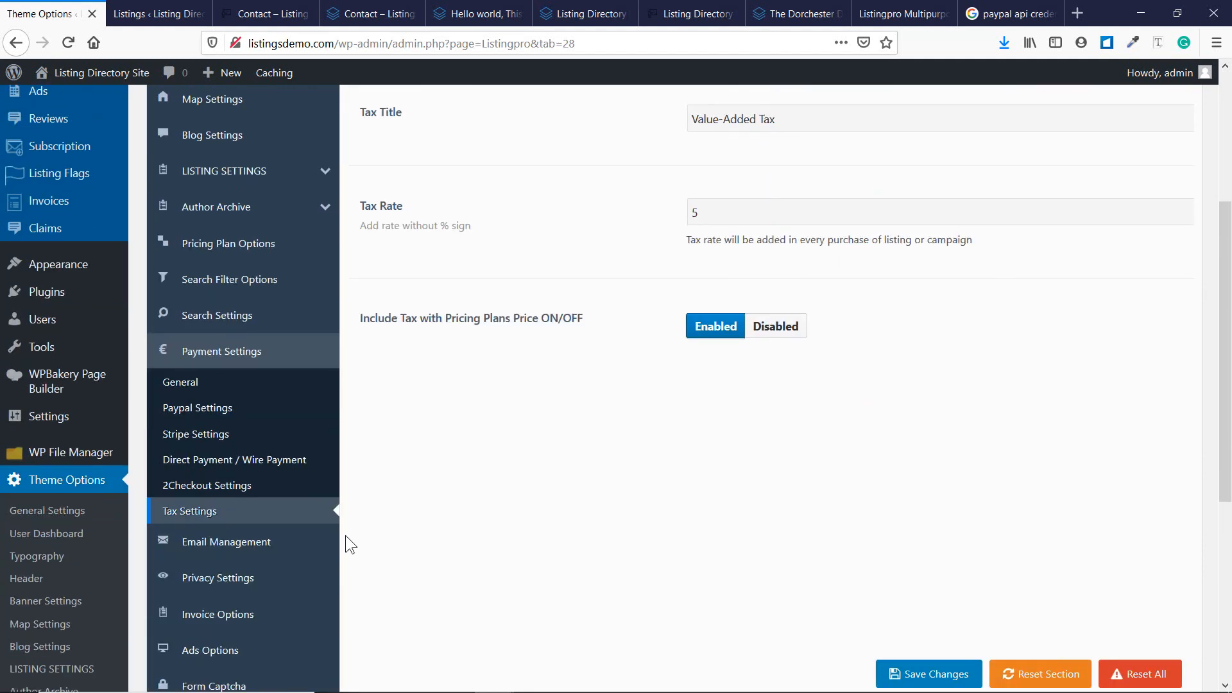
Add '- Done' after '21: Payment Setup' and '22: PayPal Integration' in Notepad, then minimise it.
mouse_move(467, 669)
left_click(533, 676)
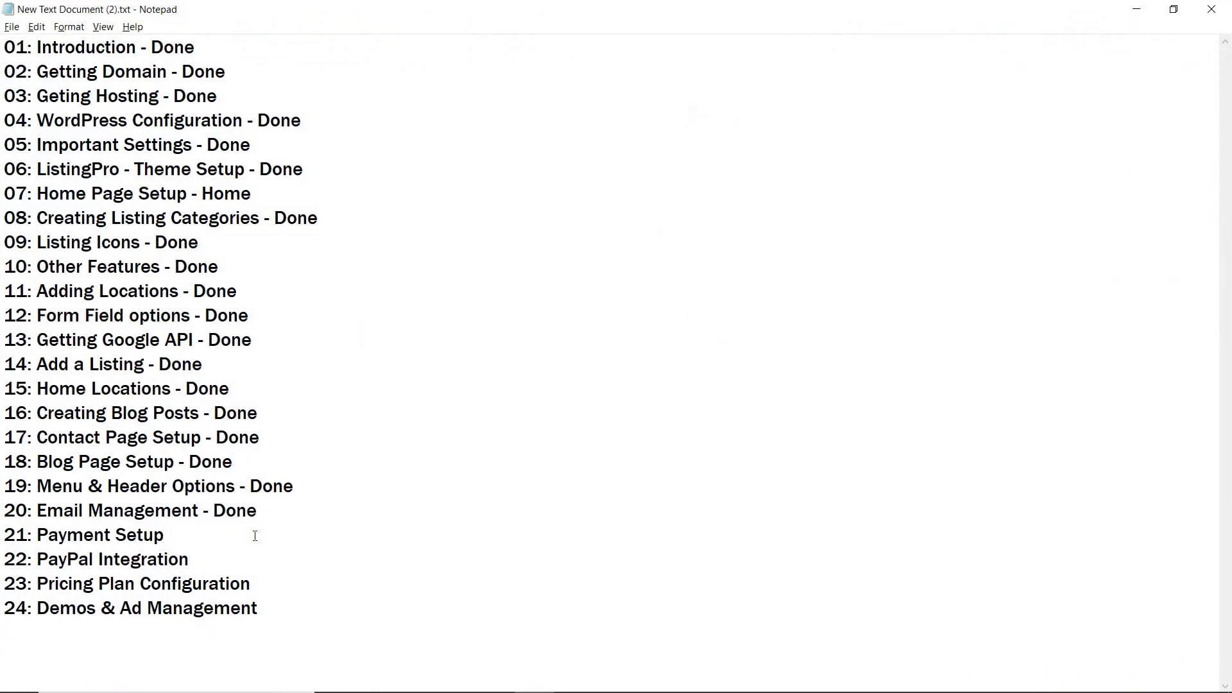
type("Done")
key("Tab")
type("Done")
left_click(170, 539)
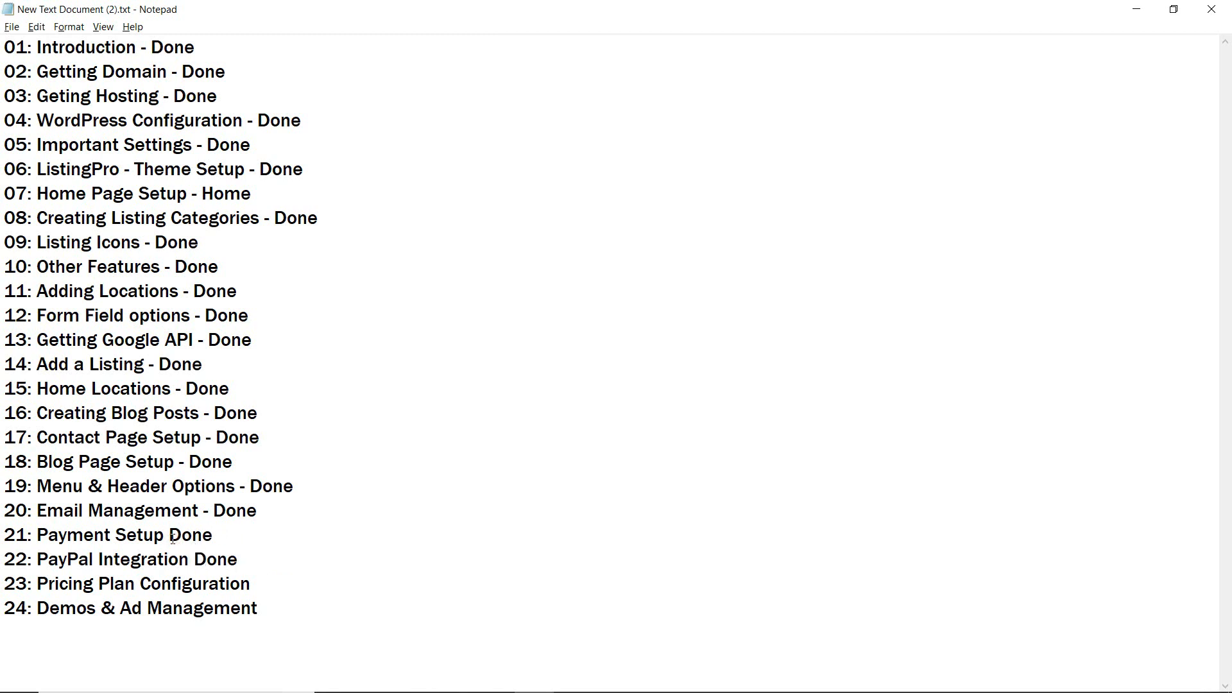
type("-")
left_click(194, 559)
type("-")
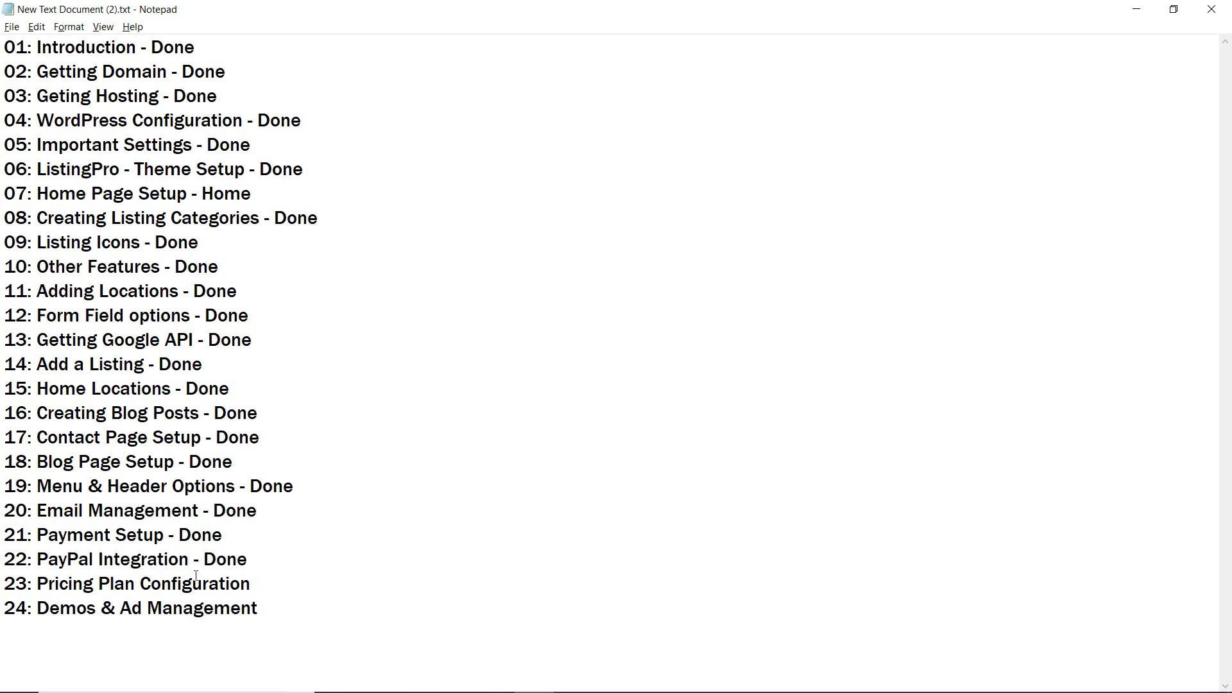
left_click(270, 588)
left_click(1135, 9)
Open Pricing Plan Options, switching Paid Claim to Yes and back to No.
scroll(300, 290, "up", 4)
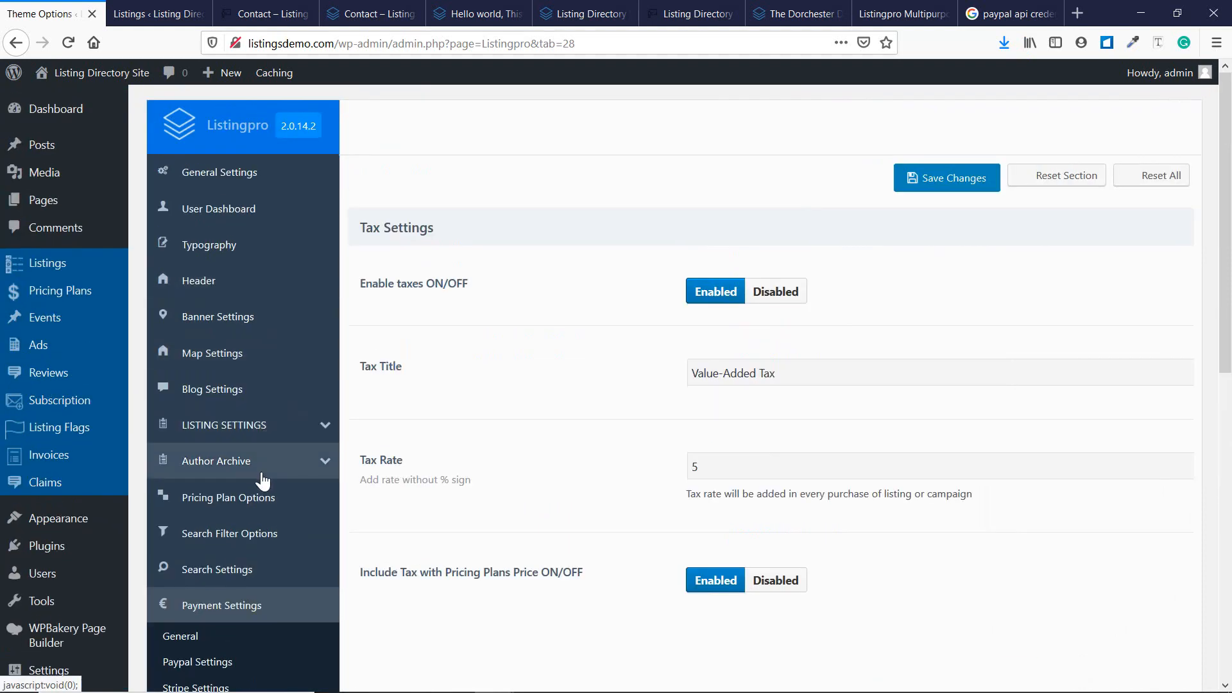
left_click(264, 498)
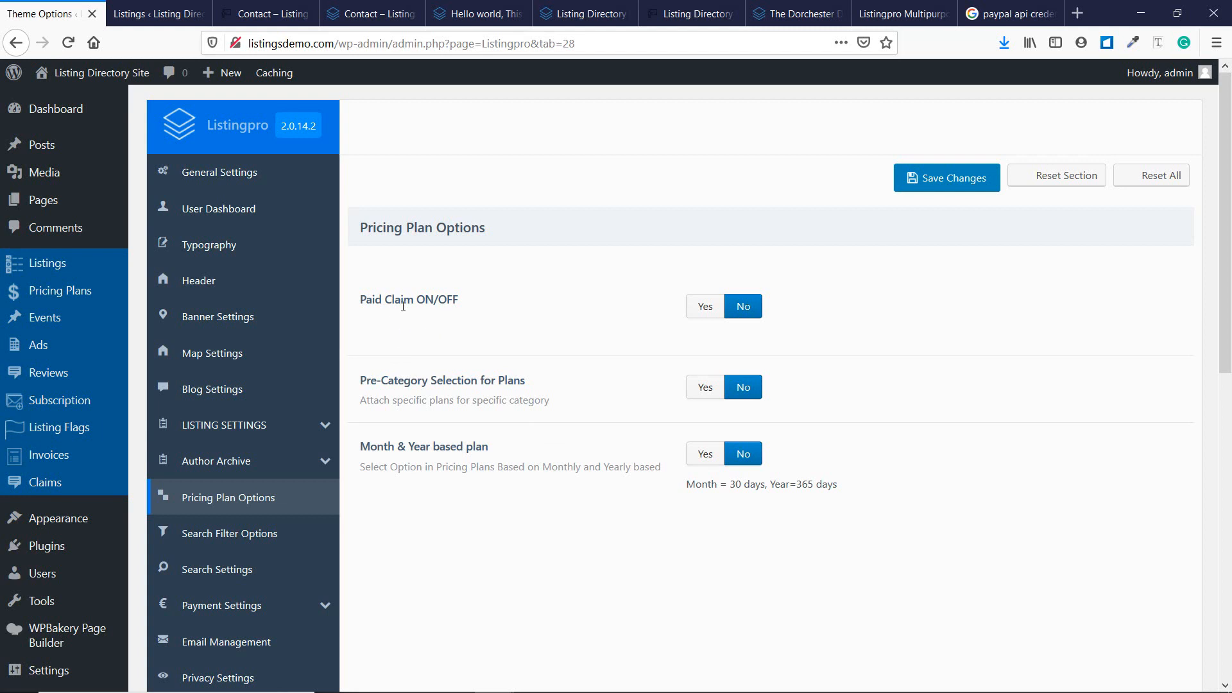
left_click(699, 314)
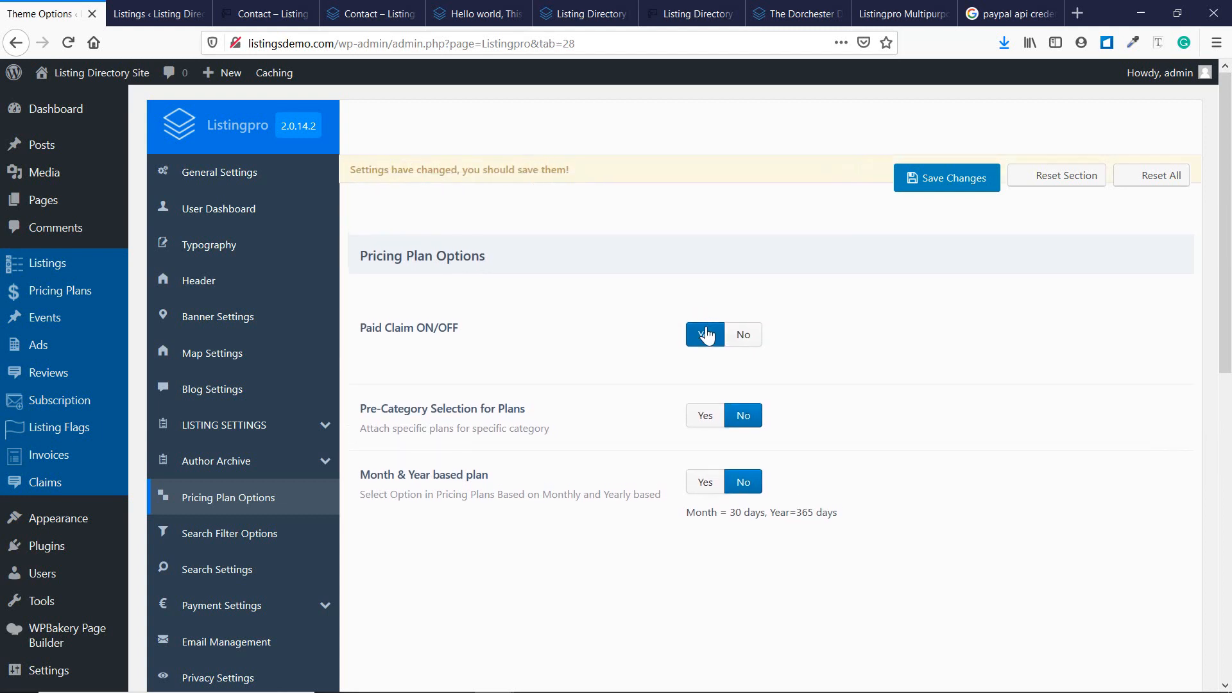
left_click(739, 338)
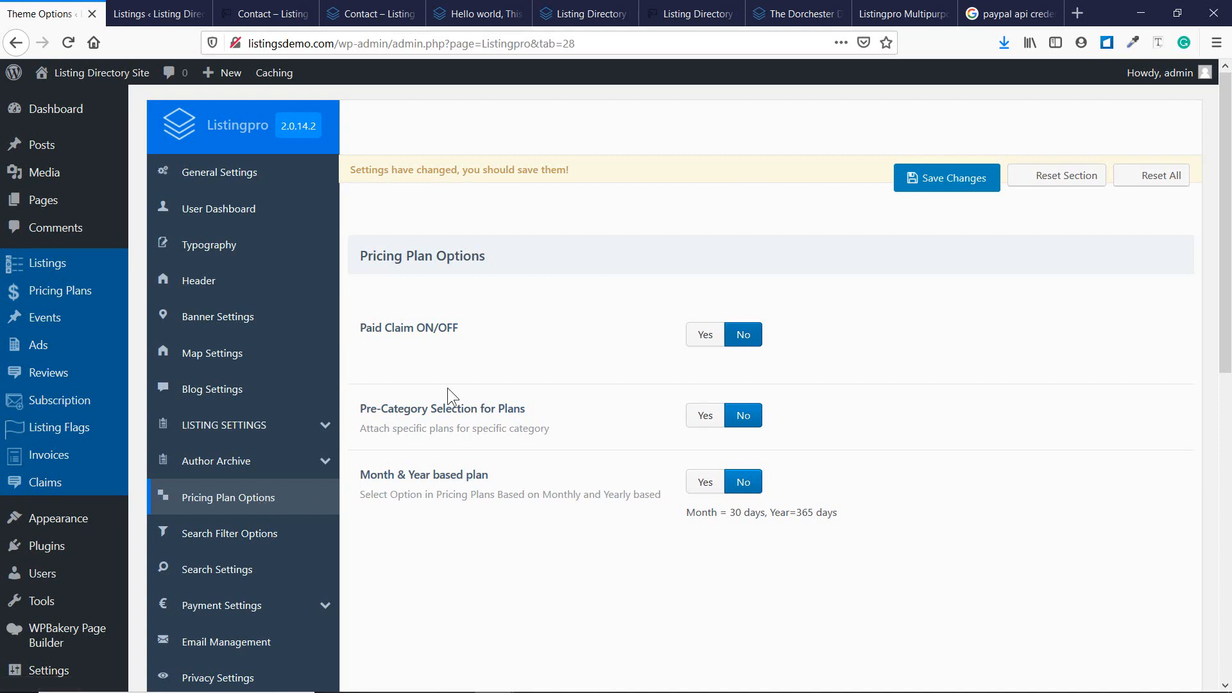
mouse_move(52, 300)
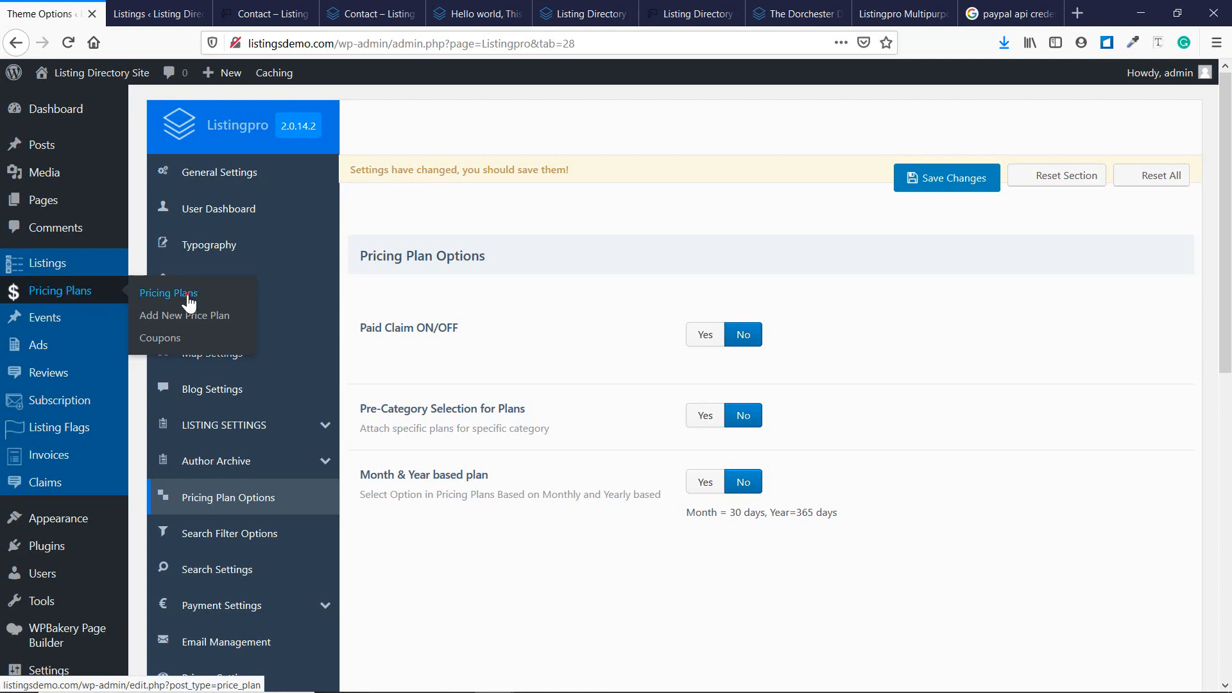
Open the Pricing Plans list, view the public Select Your Plan cards, then return to the list.
left_click(187, 293)
left_click(712, 322)
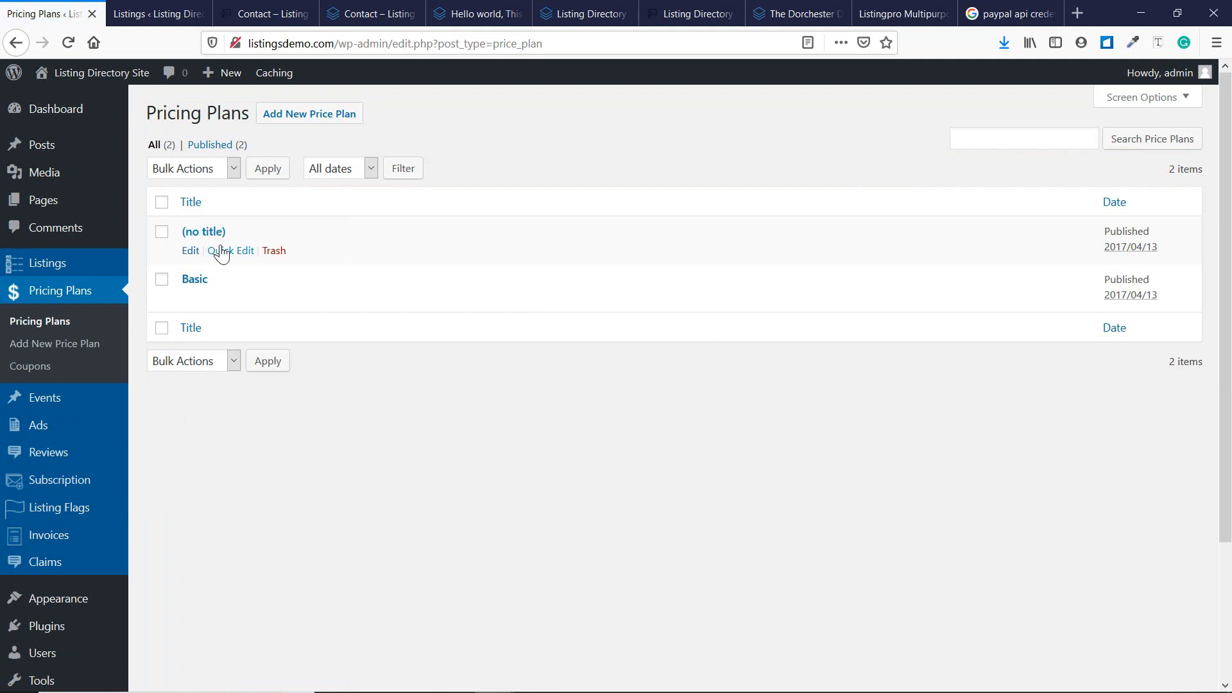
left_click(157, 8)
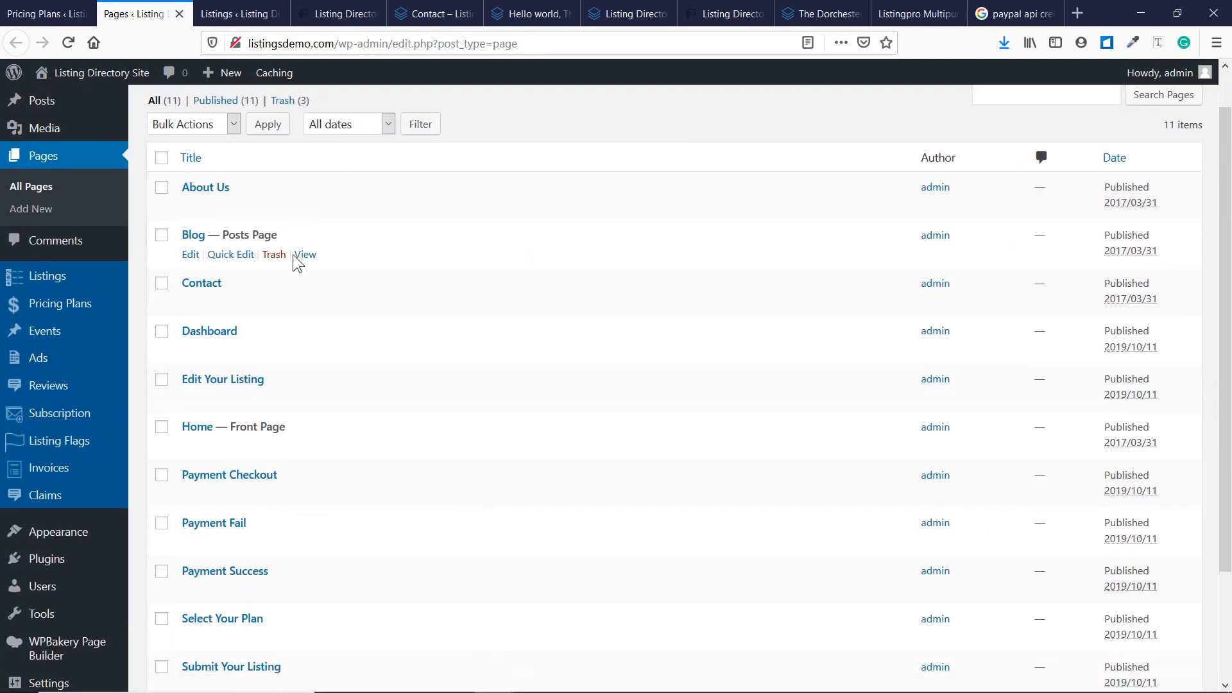
scroll(293, 254, "down", 4)
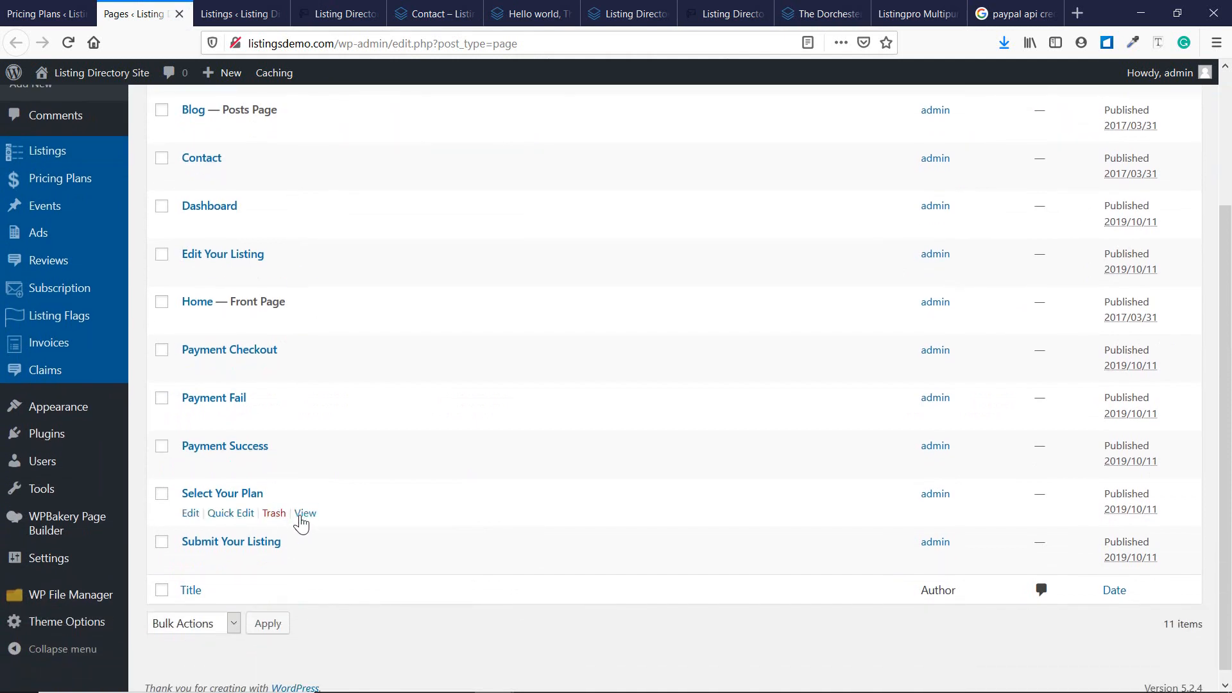
left_click(305, 513)
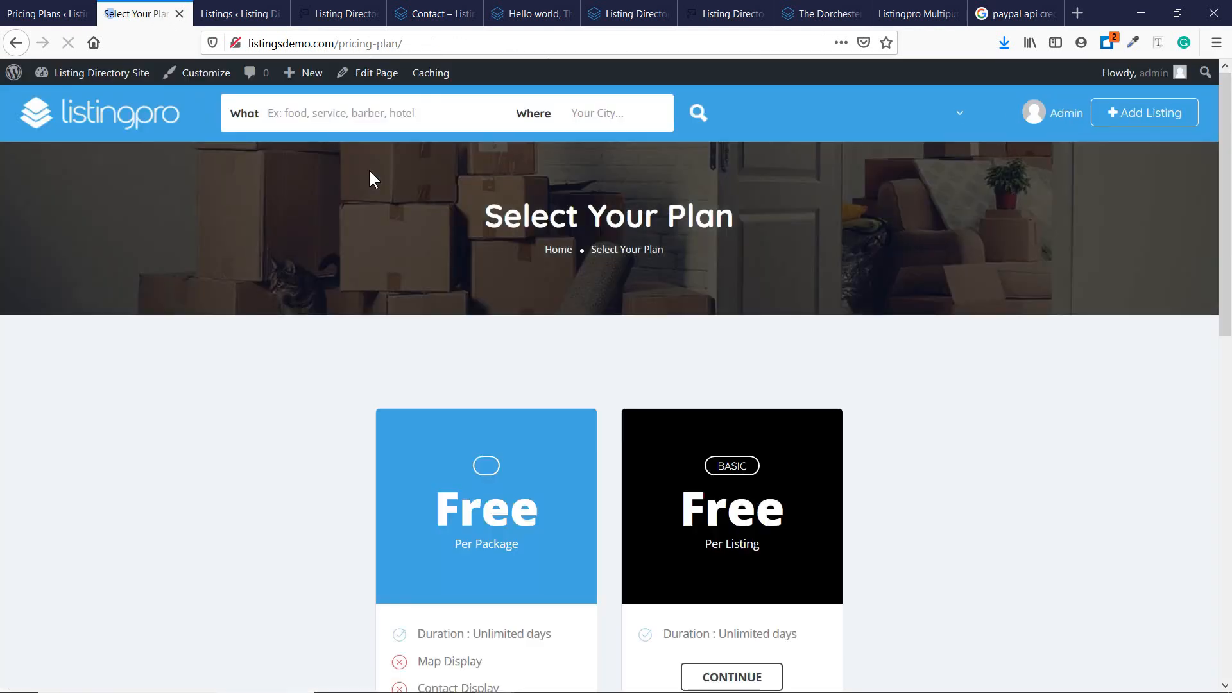
scroll(411, 274, "down", 5)
scroll(475, 283, "down", 4)
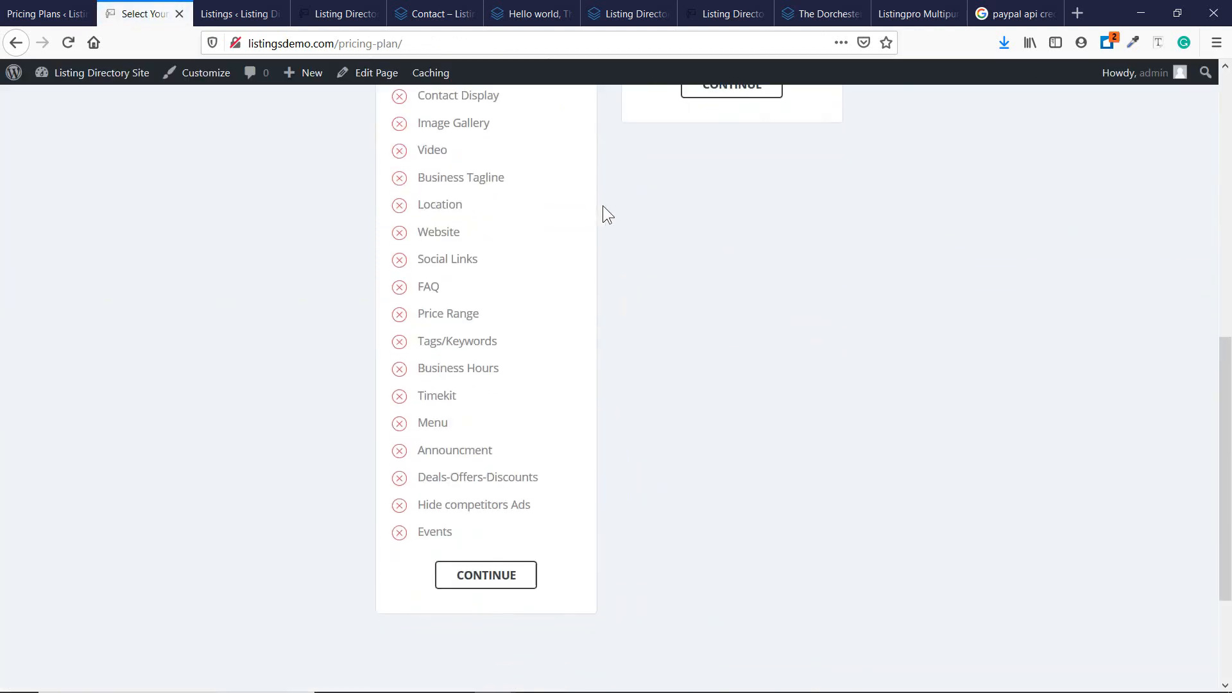
scroll(539, 310, "up", 7)
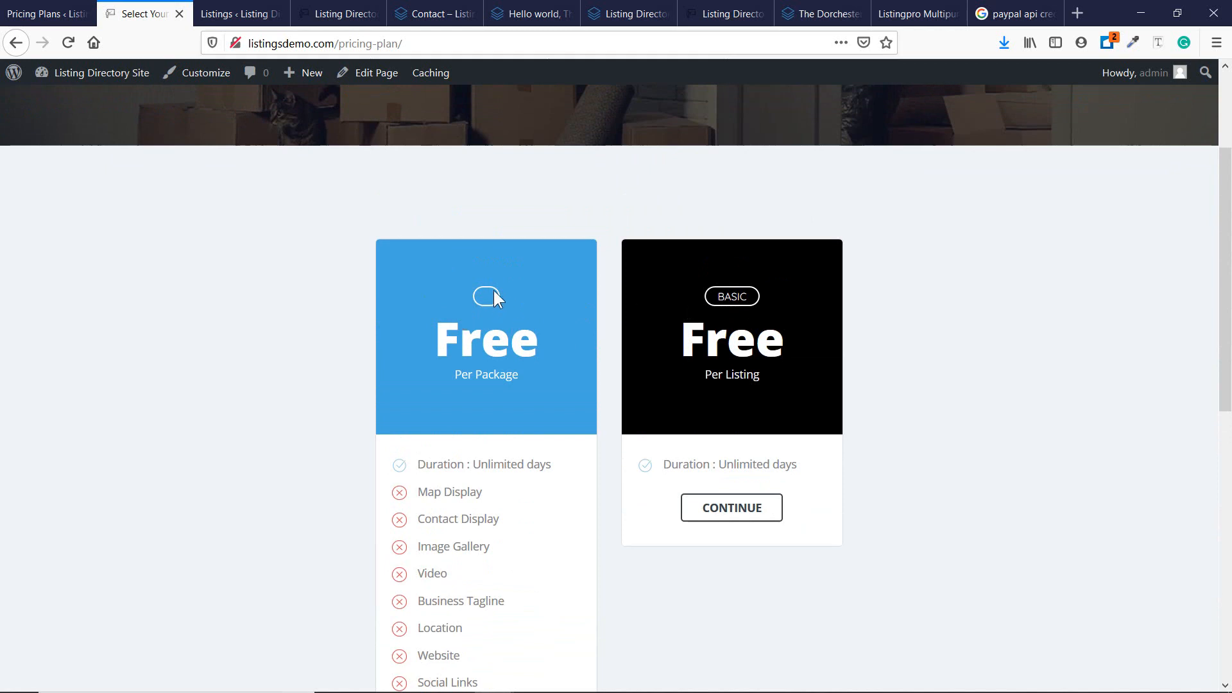
left_click(83, 3)
Trash the untitled pricing plan and reload the public pricing page to confirm it's gone.
left_click(310, 442)
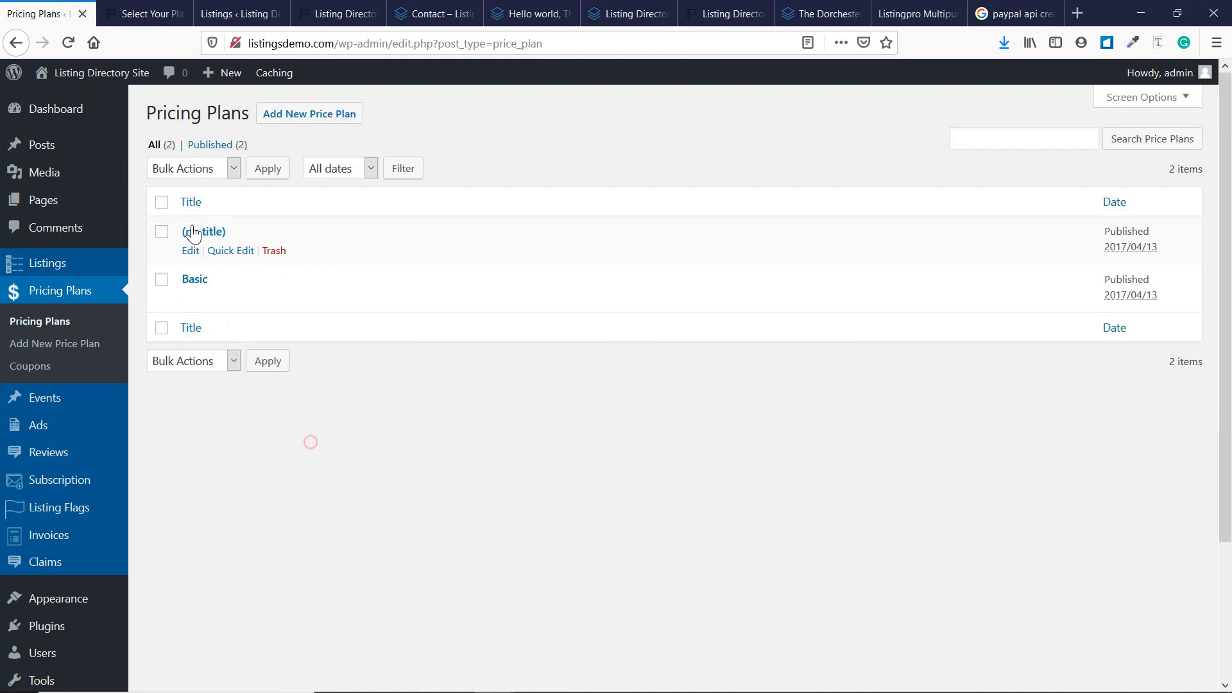
left_click(274, 251)
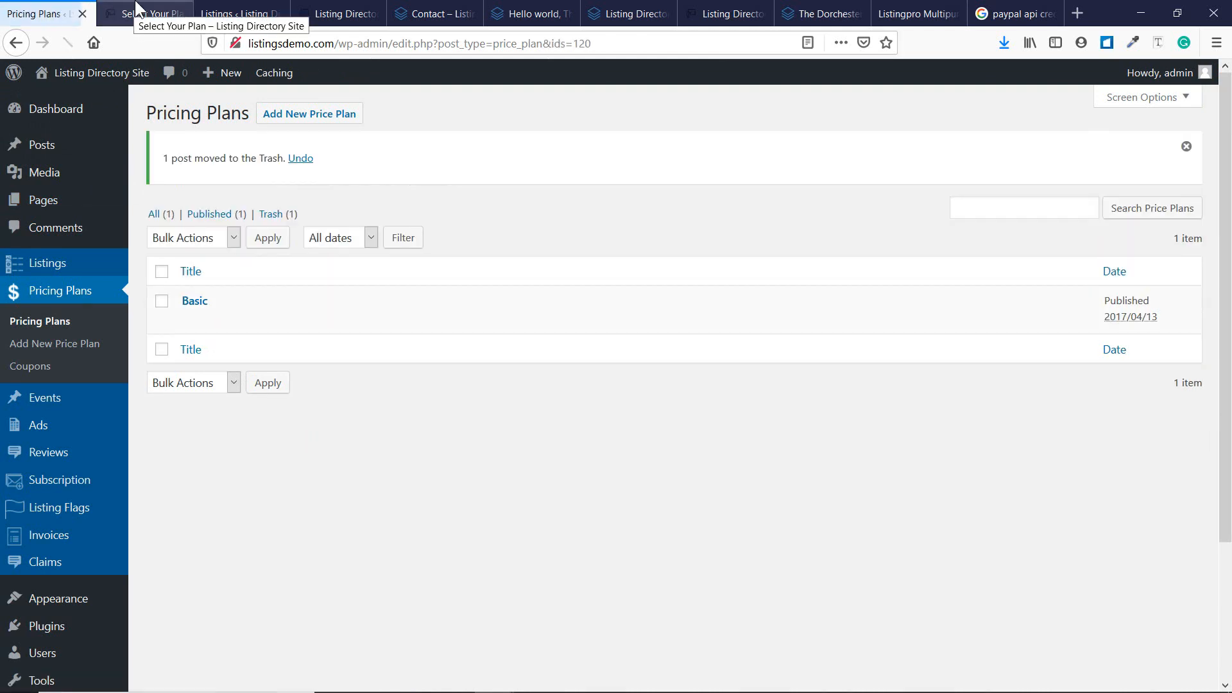
left_click(136, 8)
key("F5")
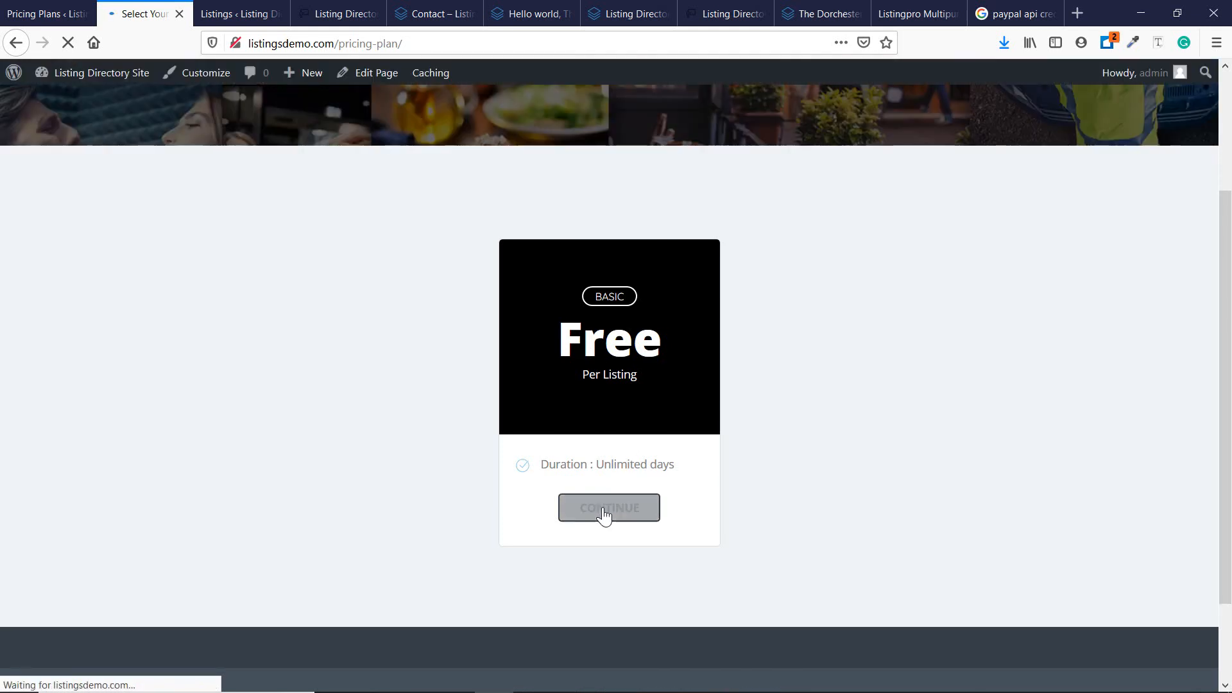
left_click(45, 13)
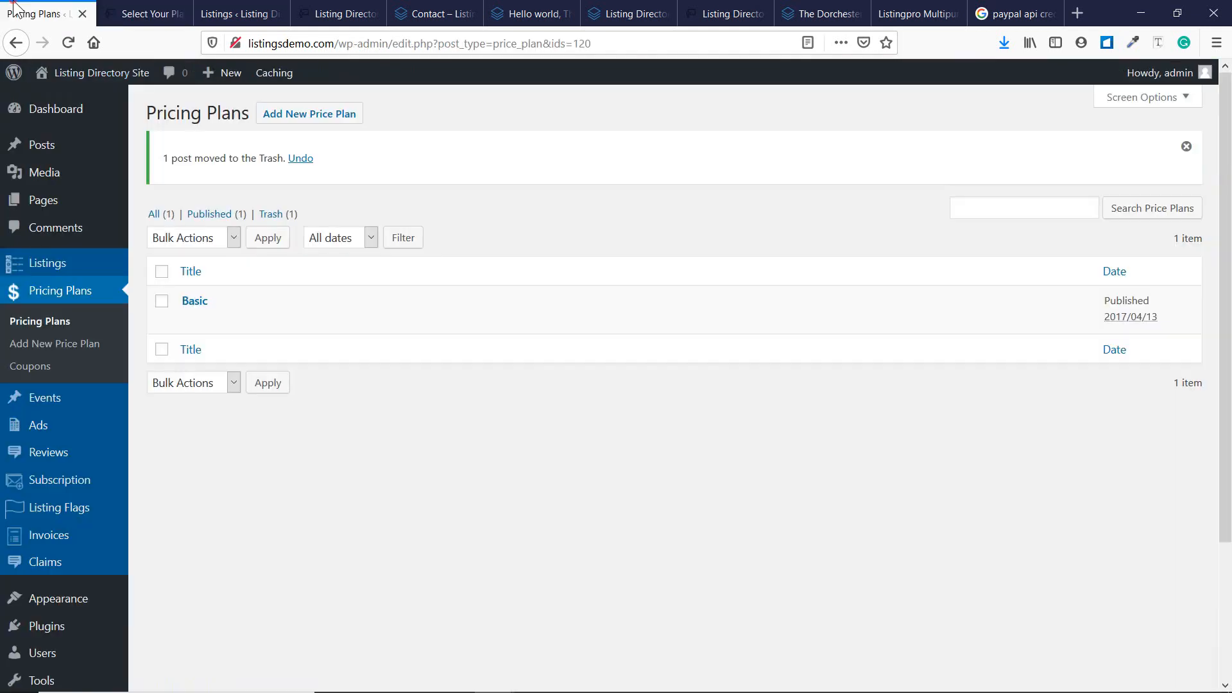
In the Basic plan, switch Events in listings and competitor campaigns from Hide to Show.
left_click(192, 321)
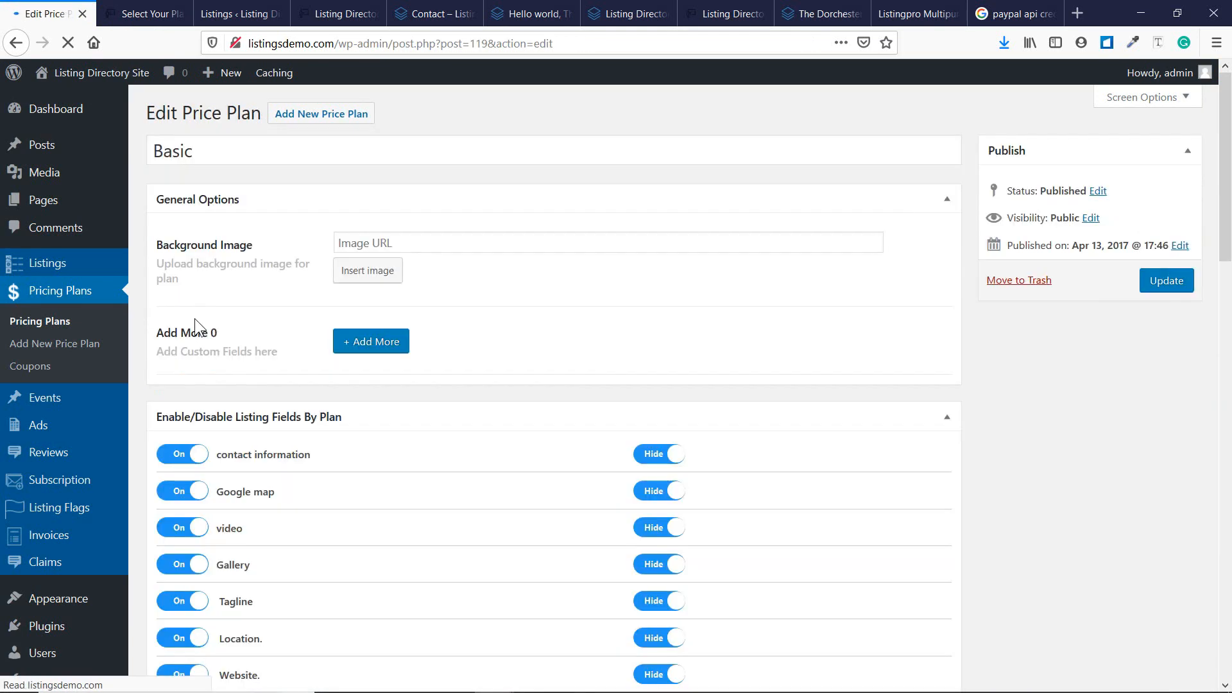
scroll(345, 314, "down", 5)
scroll(345, 306, "down", 6)
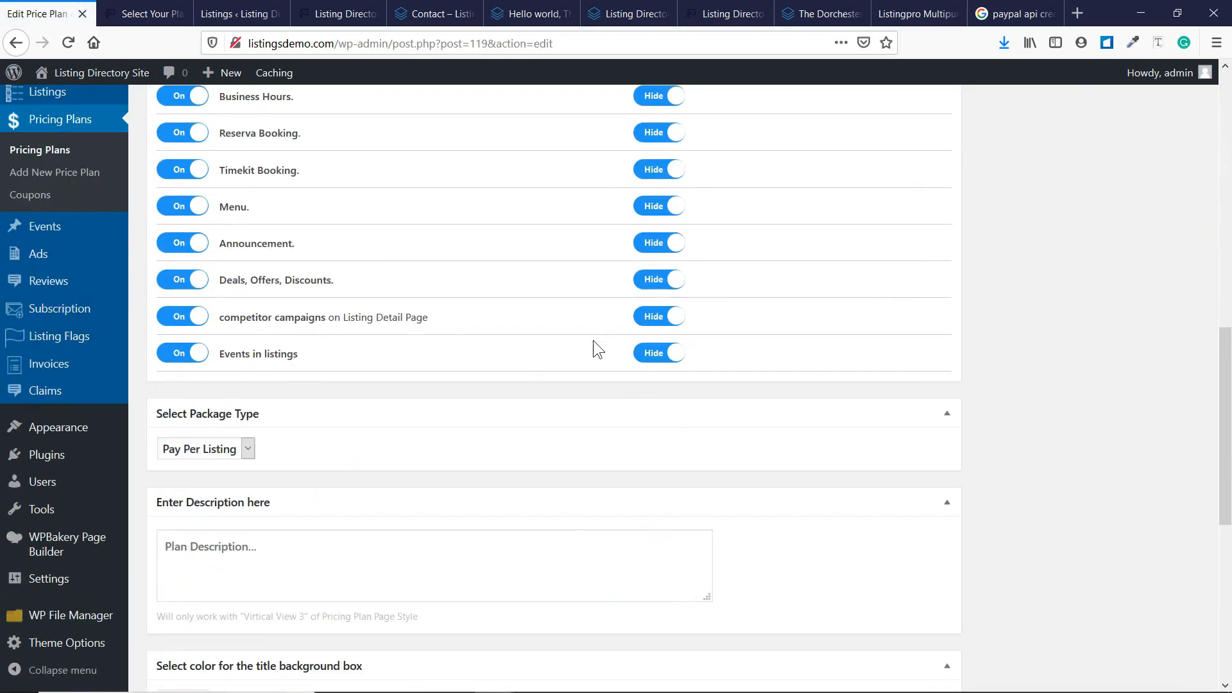
left_click(669, 361)
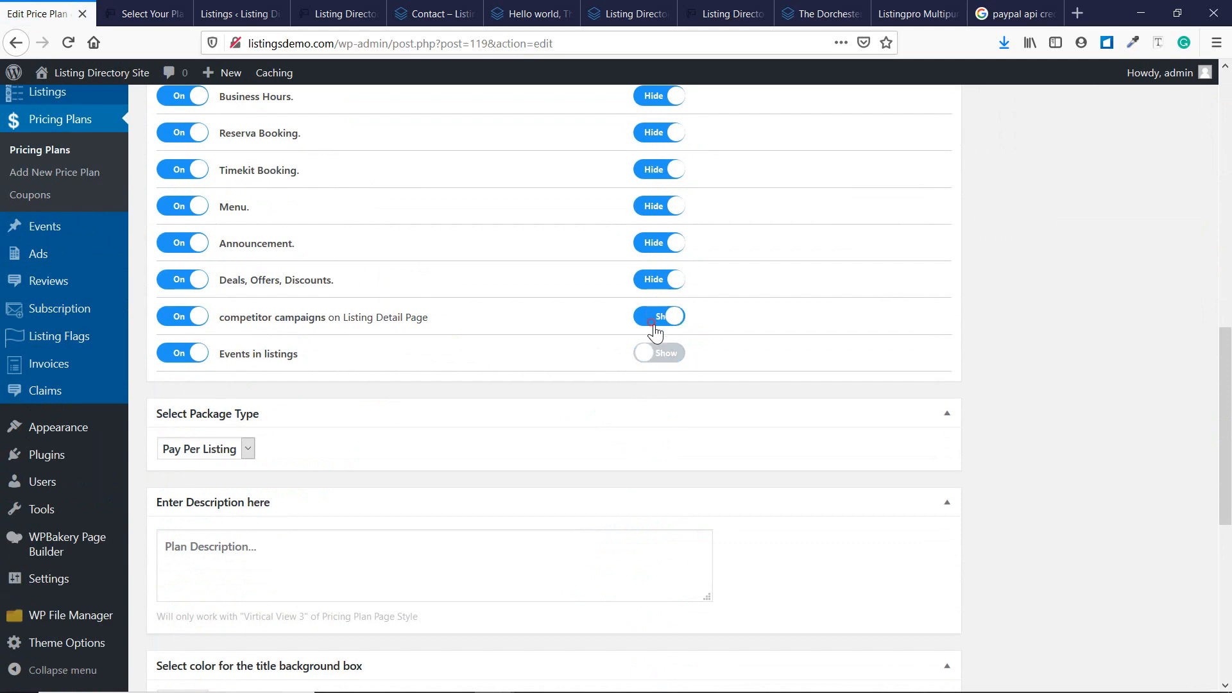
left_click(664, 316)
scroll(714, 348, "up", 9)
scroll(693, 385, "up", 2)
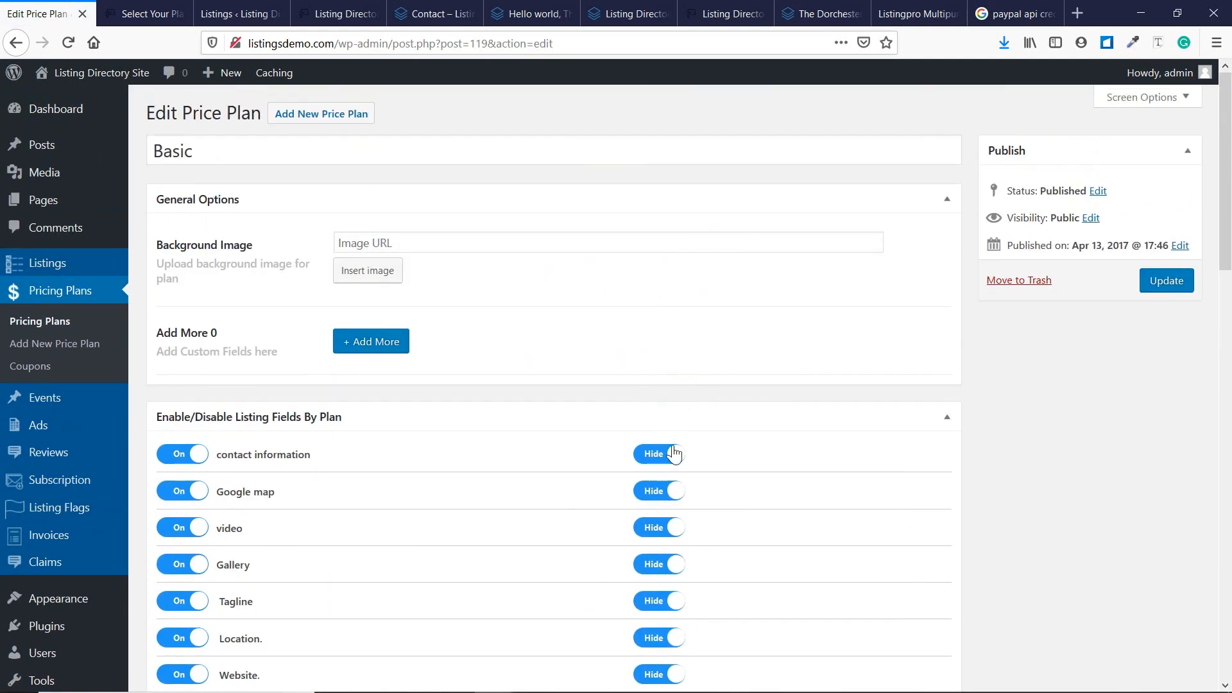
Show contact information, Google map, video, Gallery, Tagline, Location and Website on the Basic plan.
scroll(667, 417, "down", 1)
left_click(661, 369)
left_click(663, 409)
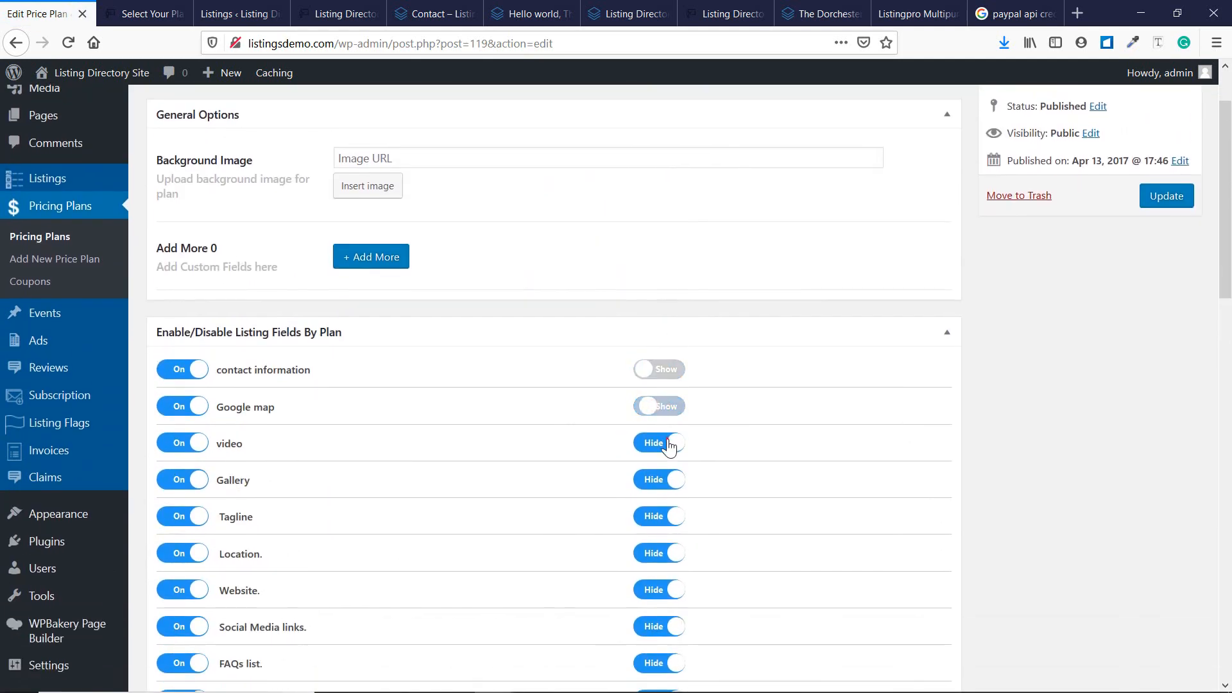
left_click(663, 444)
left_click(661, 481)
left_click(661, 517)
left_click(661, 565)
left_click(661, 590)
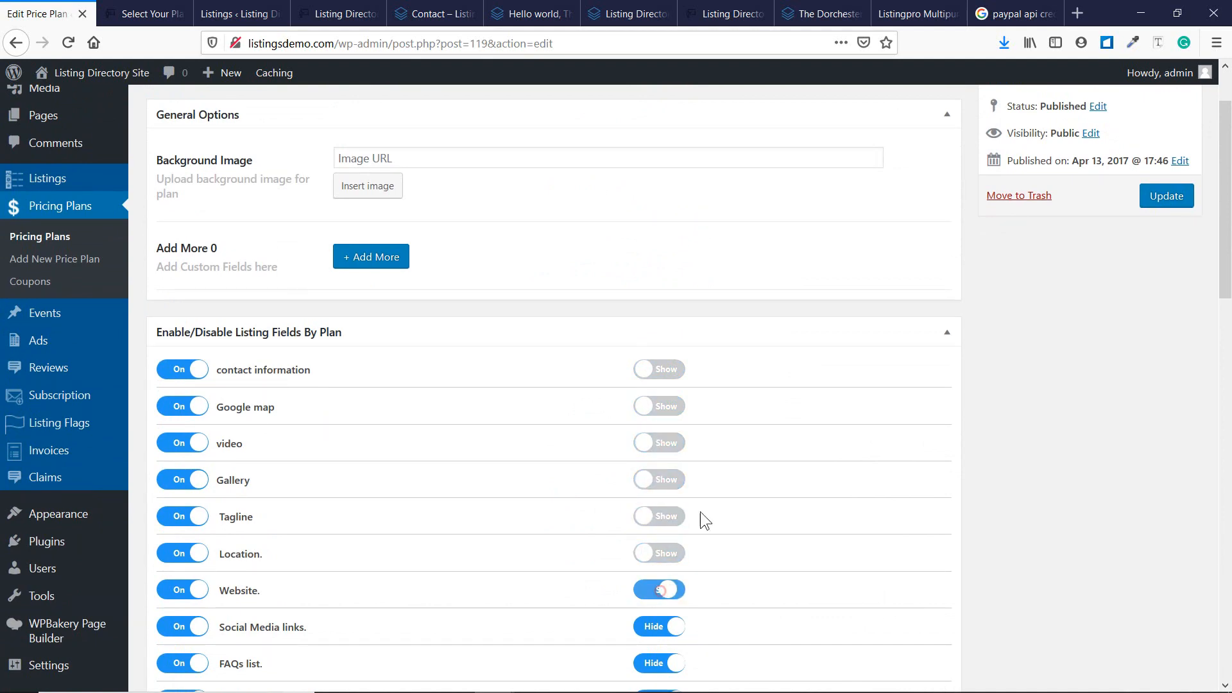
Show Social Media links, FAQs, Price Range, Tags or Keywords, Business Hours and Reserva Booking.
scroll(729, 456, "down", 5)
left_click(661, 288)
left_click(664, 325)
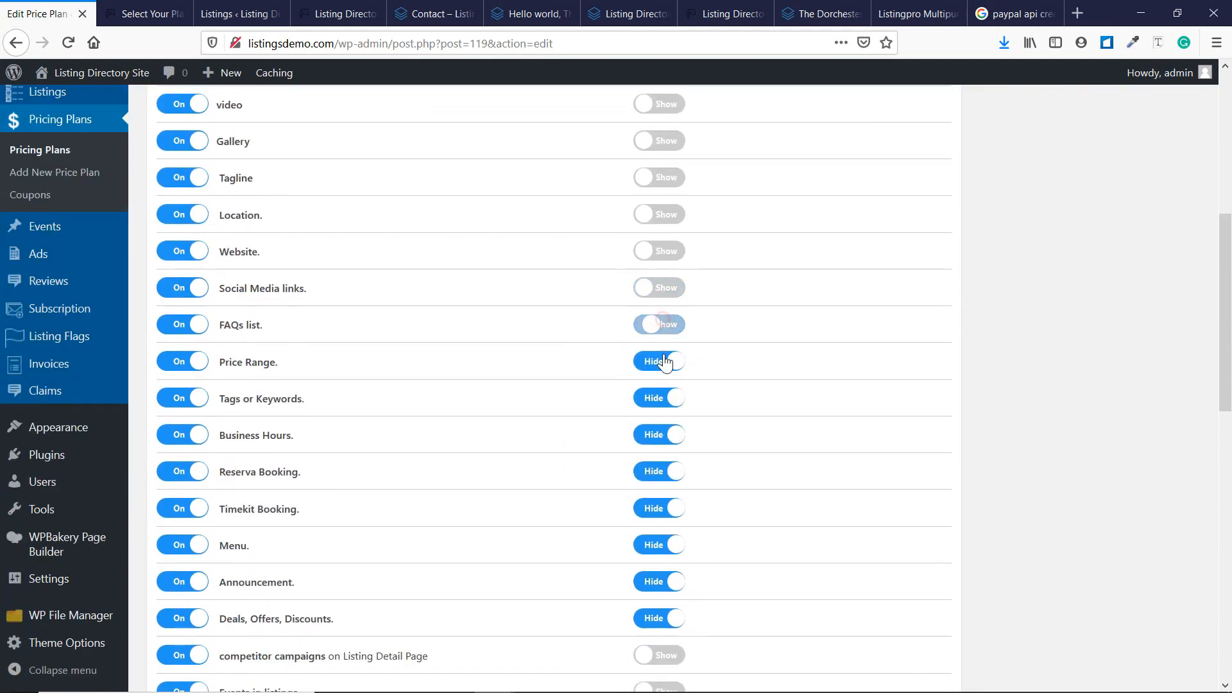
left_click(664, 361)
left_click(662, 397)
left_click(662, 434)
left_click(667, 472)
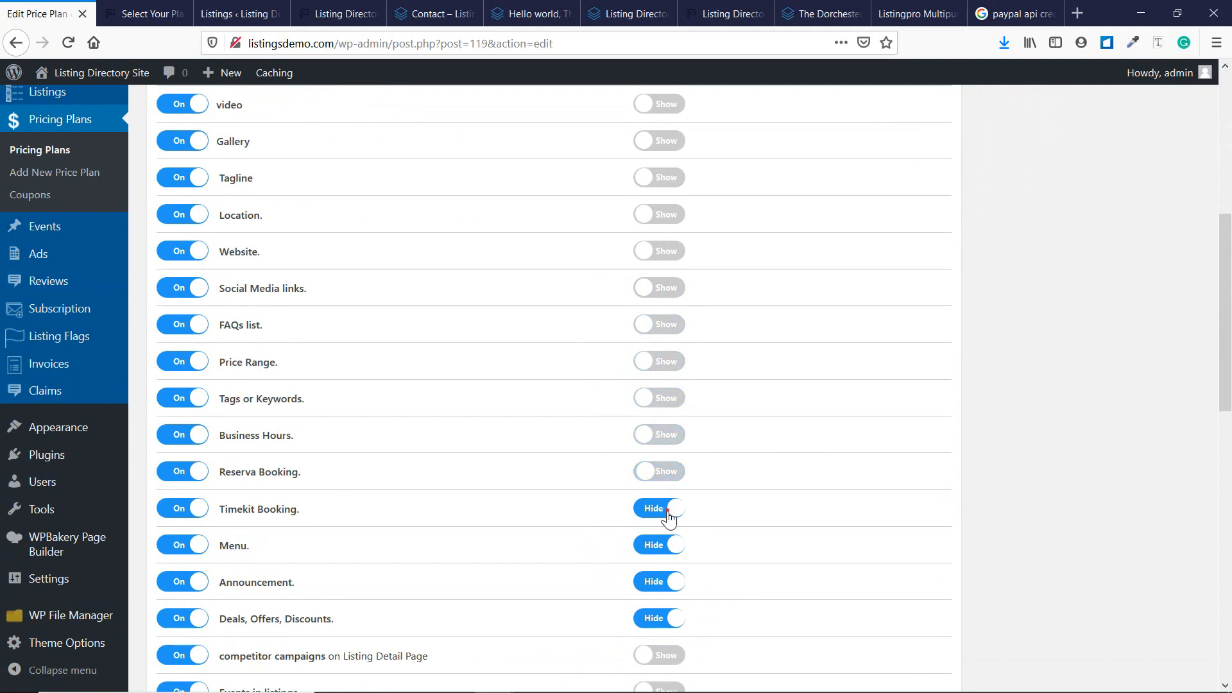
Show Timekit Booking, Menu, Announcement and Deals, Offers, Discounts, then update the Basic plan.
left_click(667, 509)
left_click(670, 545)
left_click(669, 581)
double_click(671, 599)
left_click(677, 607)
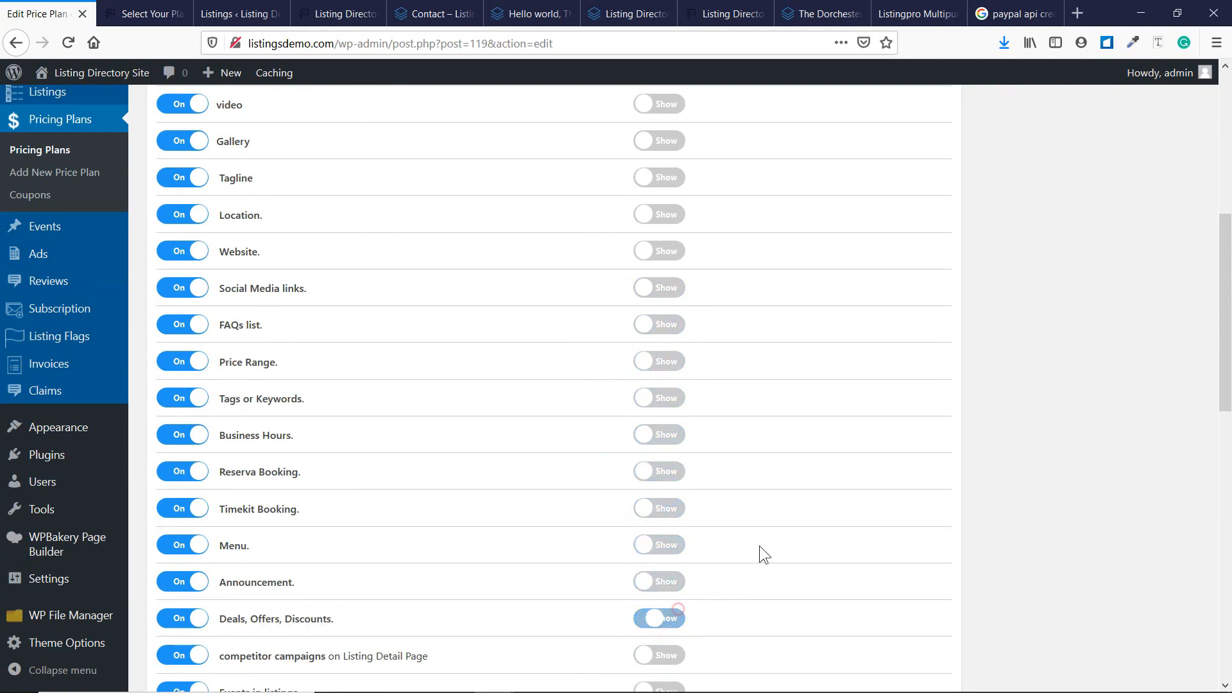
scroll(1014, 421, "up", 6)
left_click(1158, 280)
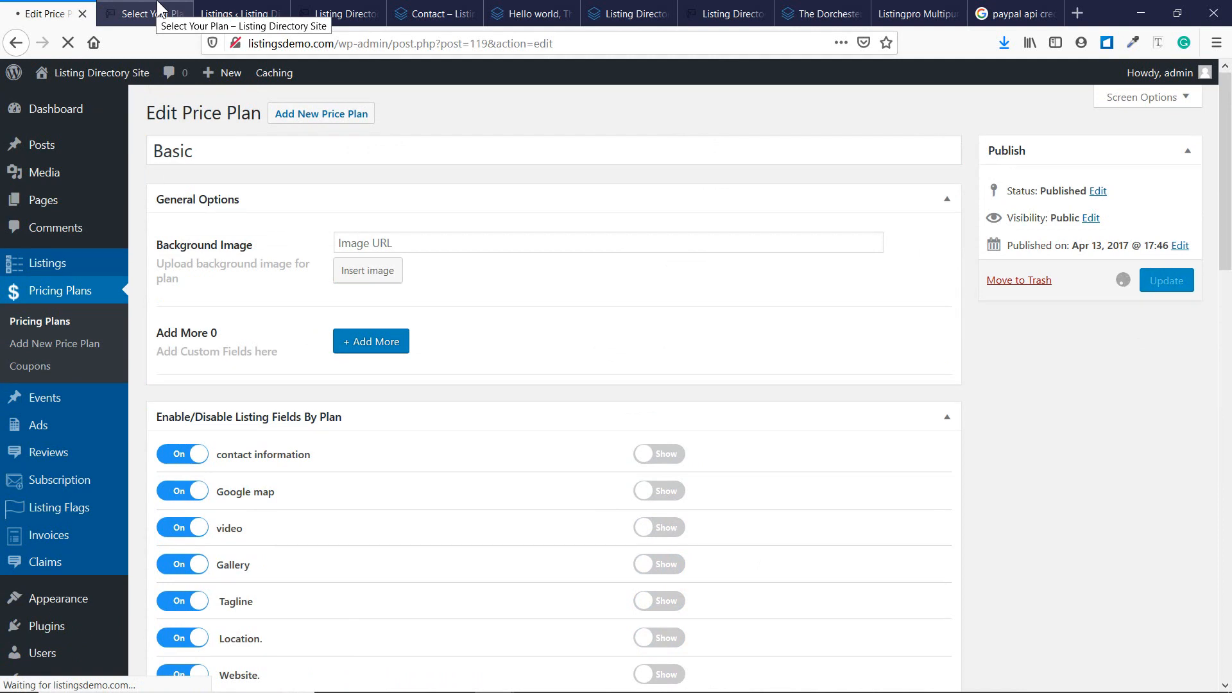
left_click(159, 10)
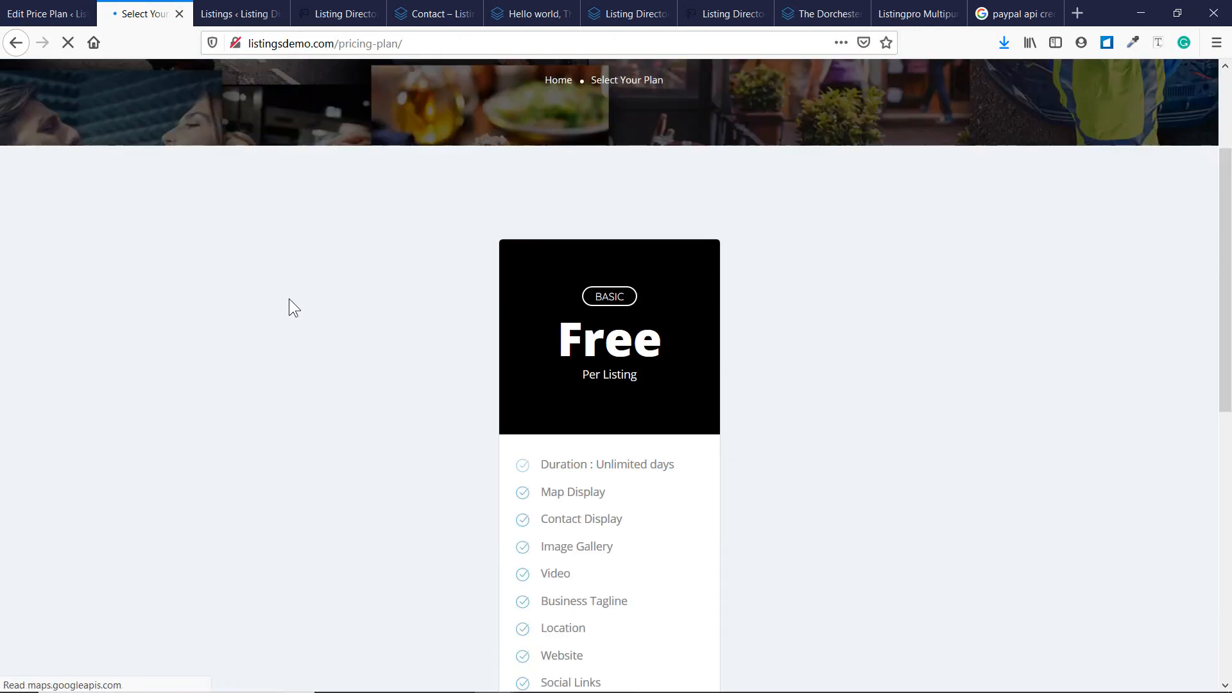
scroll(556, 377, "down", 10)
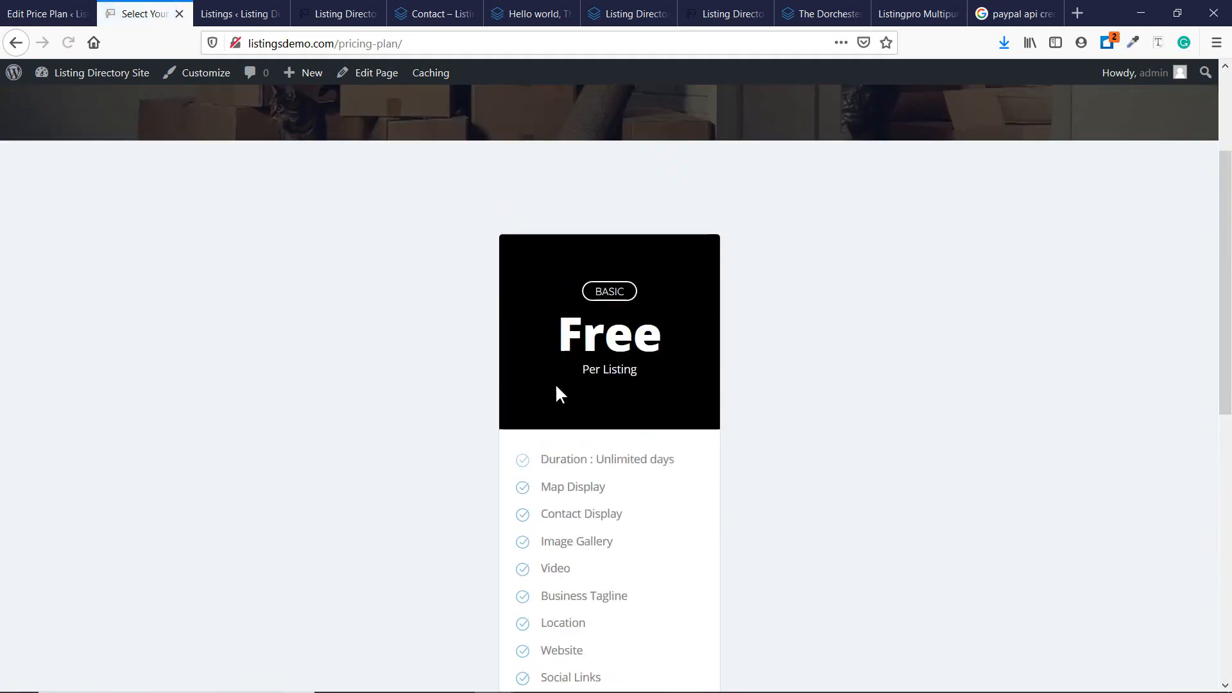
scroll(555, 393, "down", 5)
scroll(541, 406, "down", 2)
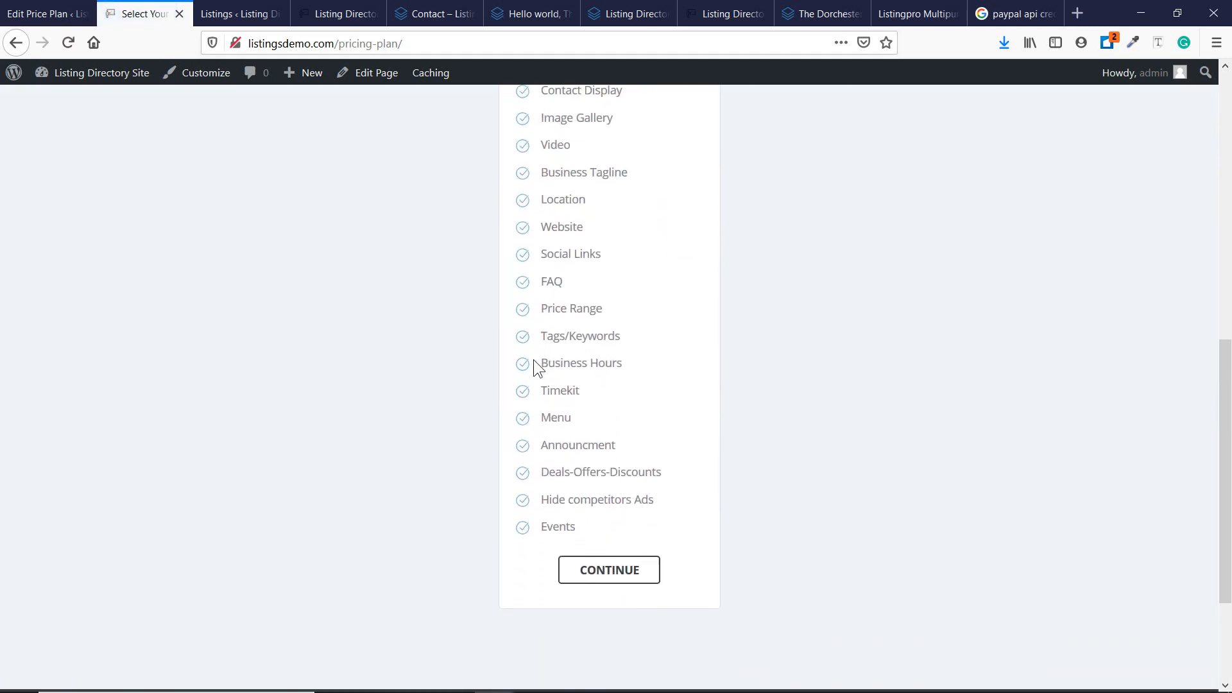
scroll(576, 362, "up", 5)
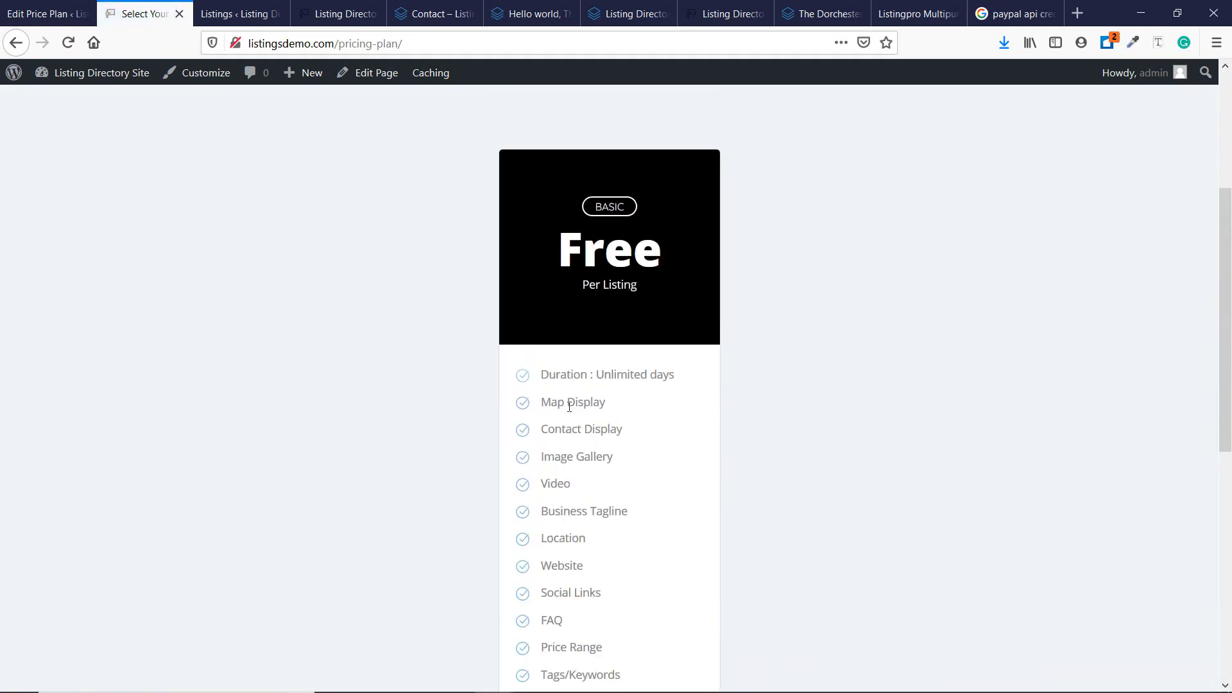
left_click(32, 9)
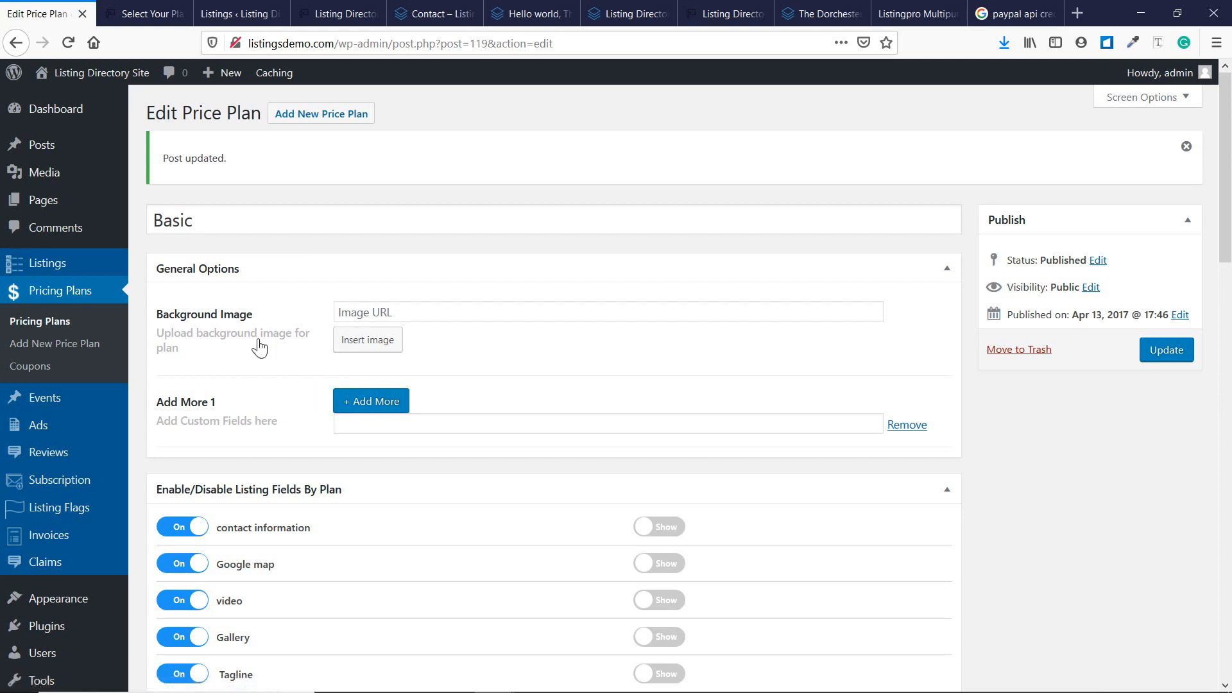
Start a new pricing plan titled 'Pro'.
left_click(76, 346)
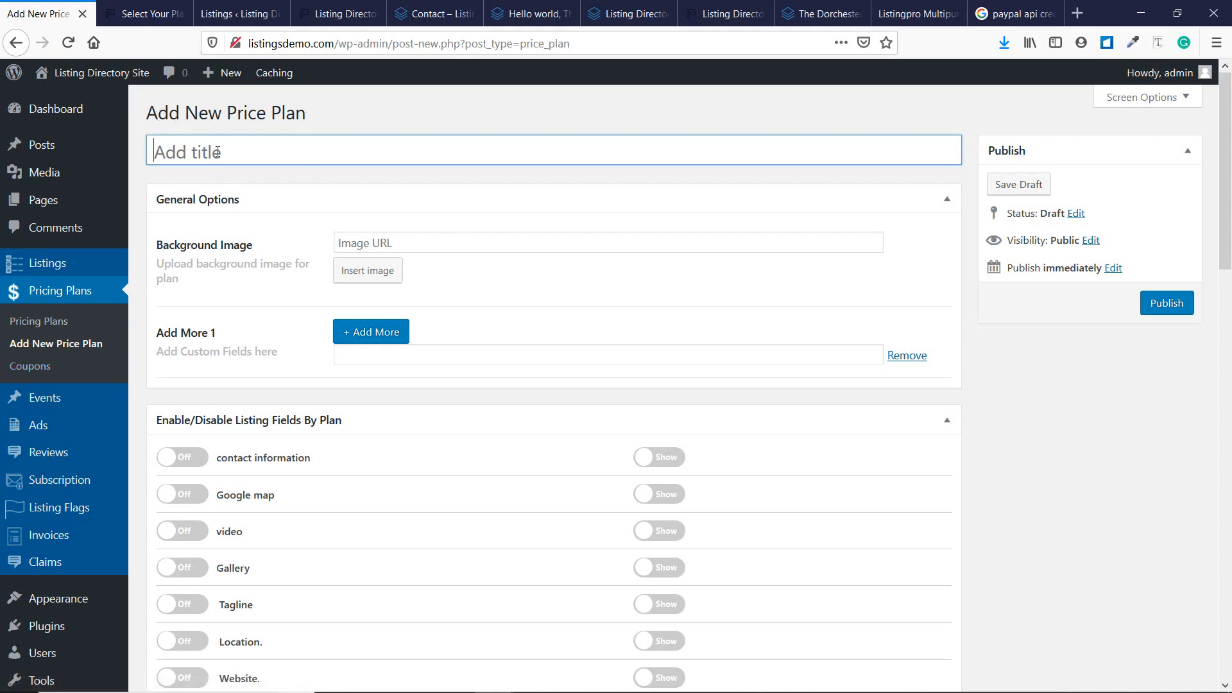
type("Pro")
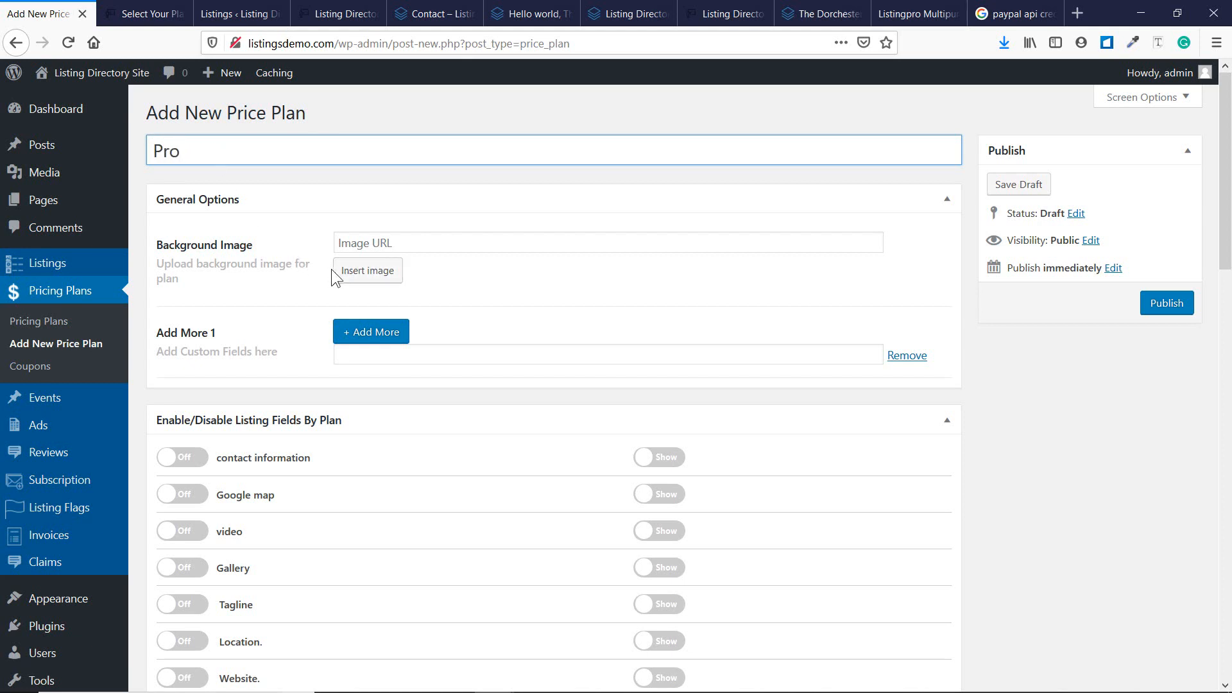
scroll(318, 271, "down", 2)
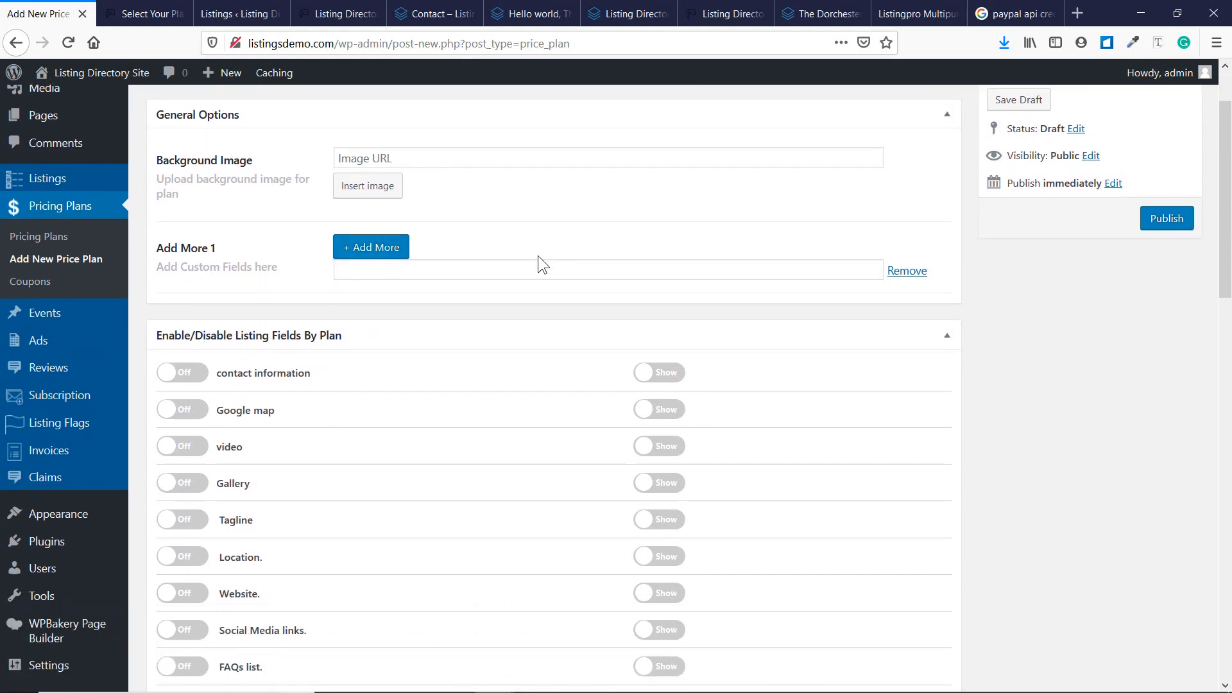
scroll(341, 317, "down", 2)
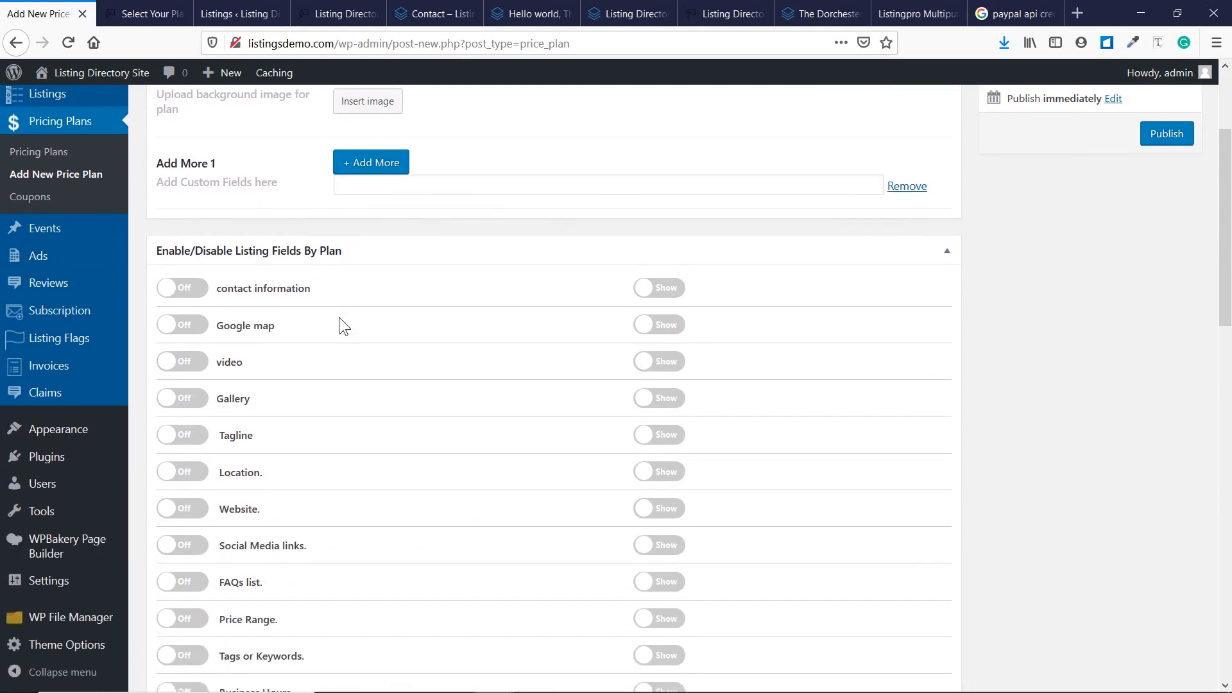
scroll(339, 317, "down", 10)
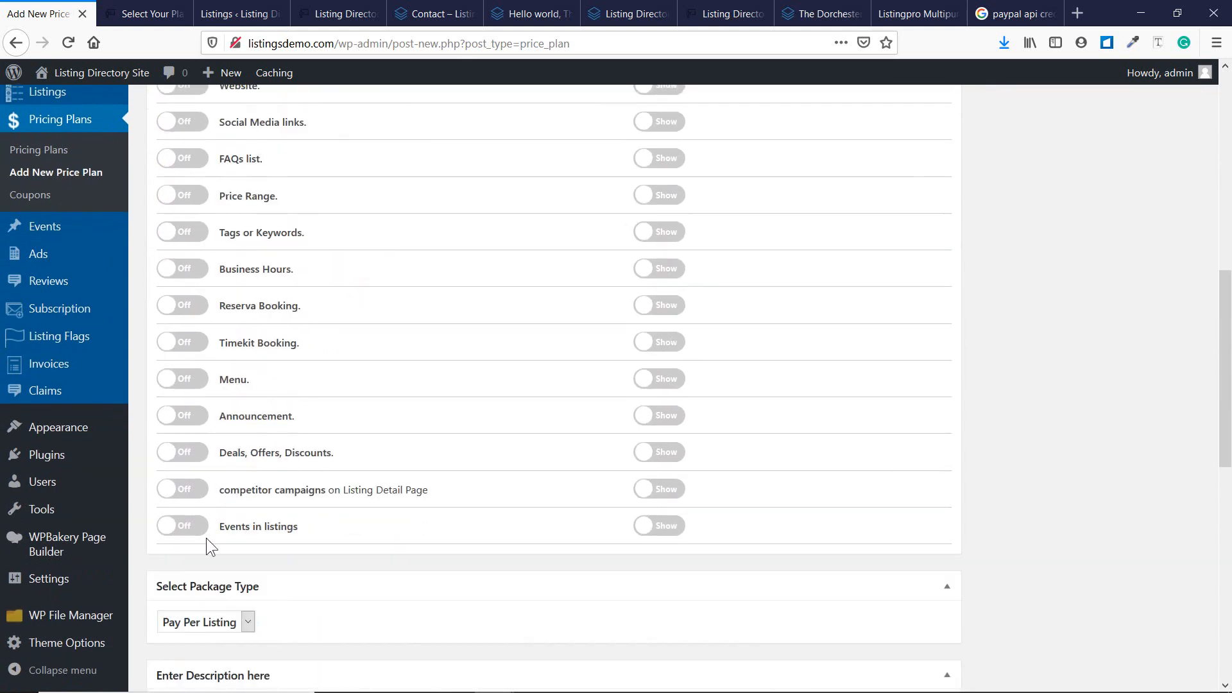
Turn on Events, competitor campaigns, Deals, Announcement, Menu, Timekit, Reserva, Business Hours, Tags and Price Range.
left_click(182, 526)
left_click(181, 489)
left_click(182, 452)
left_click(181, 415)
left_click(183, 378)
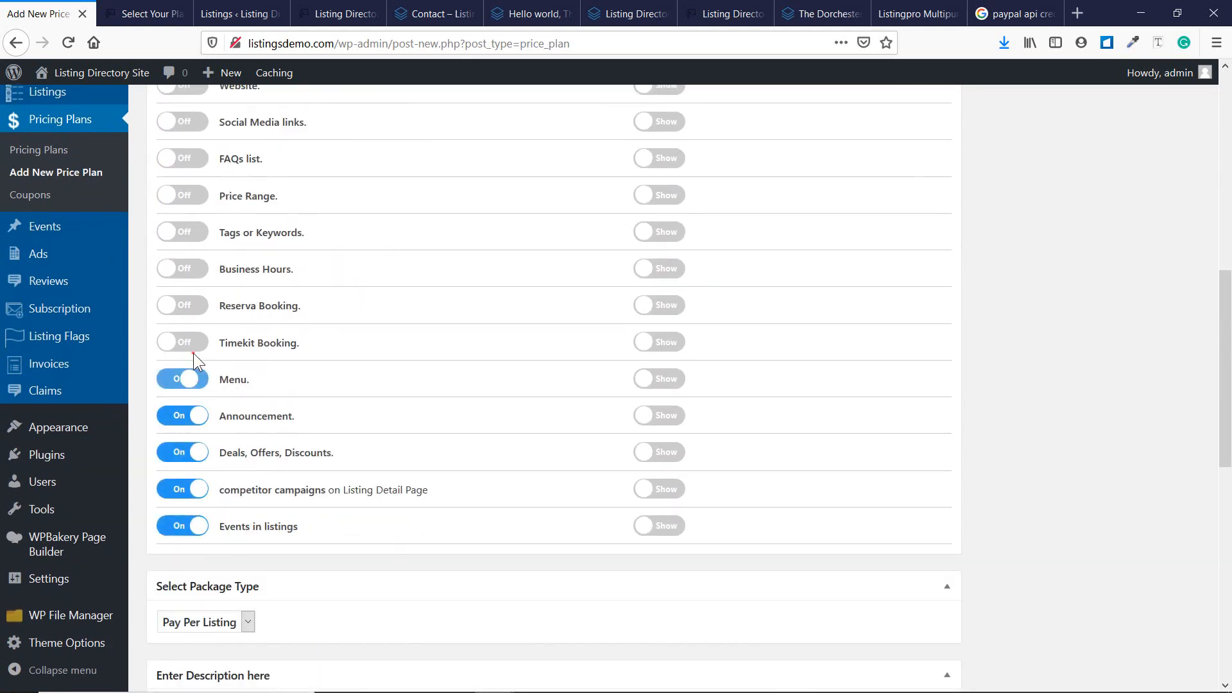
left_click(188, 341)
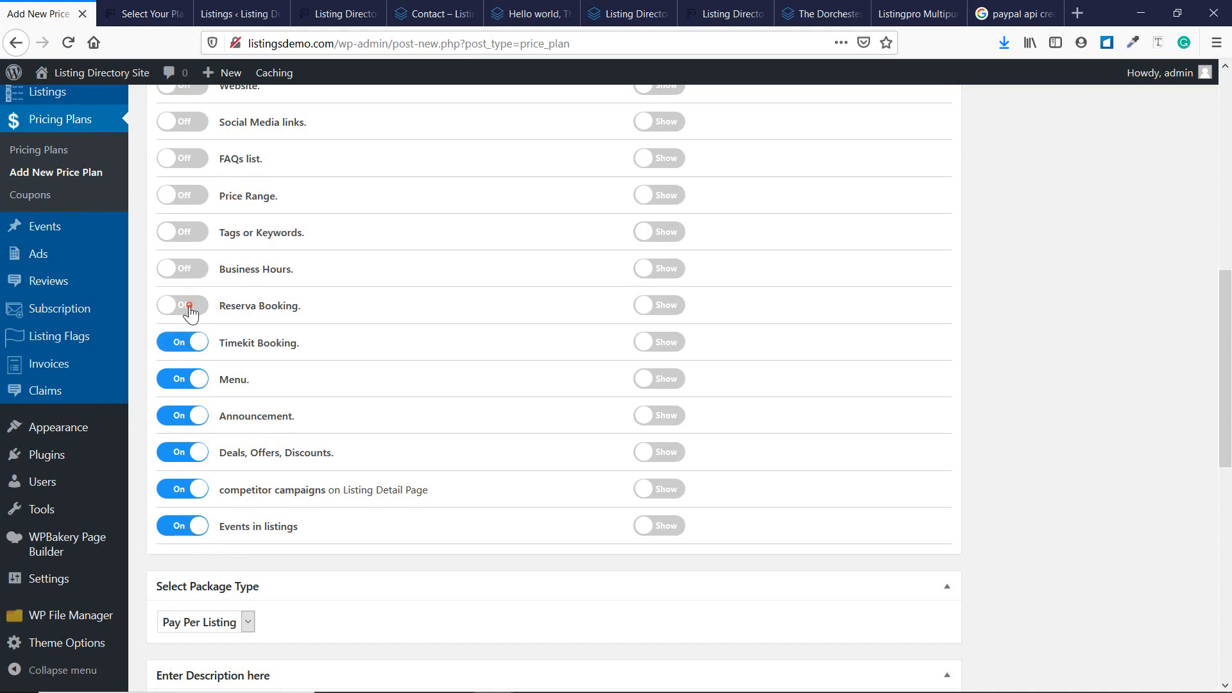
left_click(189, 306)
left_click(186, 268)
left_click(187, 232)
left_click(191, 196)
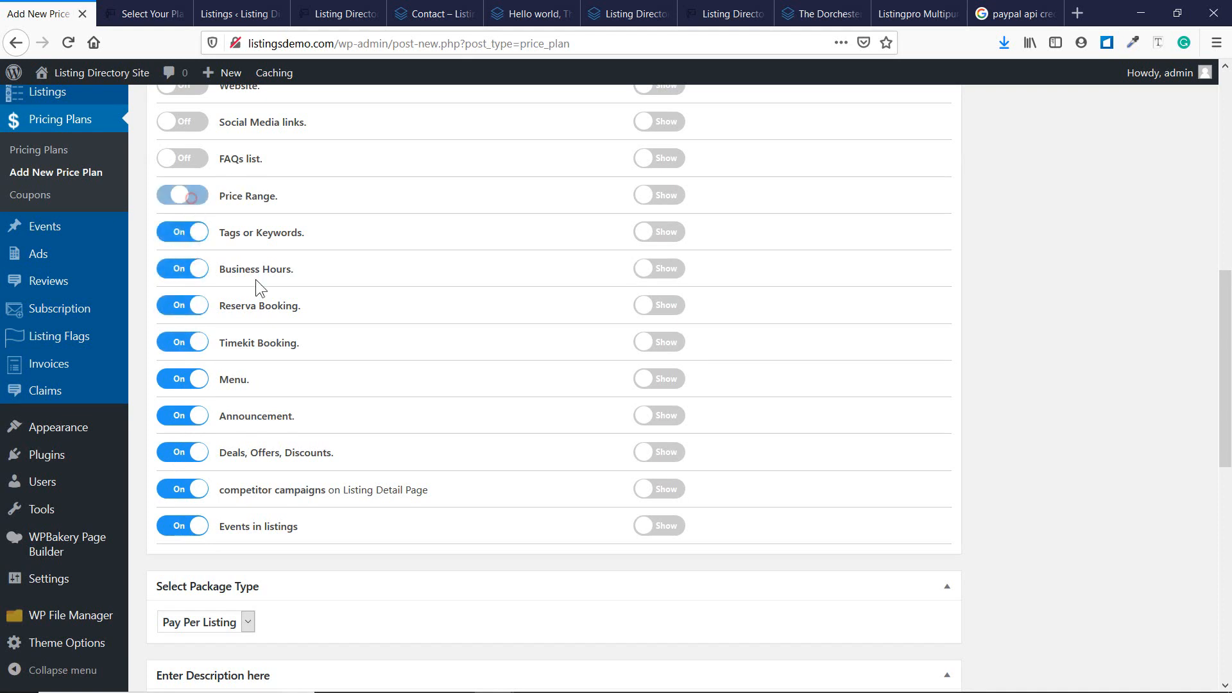
Turn on Google map, video, Gallery, Tagline, Website, Social Media links and FAQs list.
scroll(255, 279, "up", 5)
left_click(193, 243)
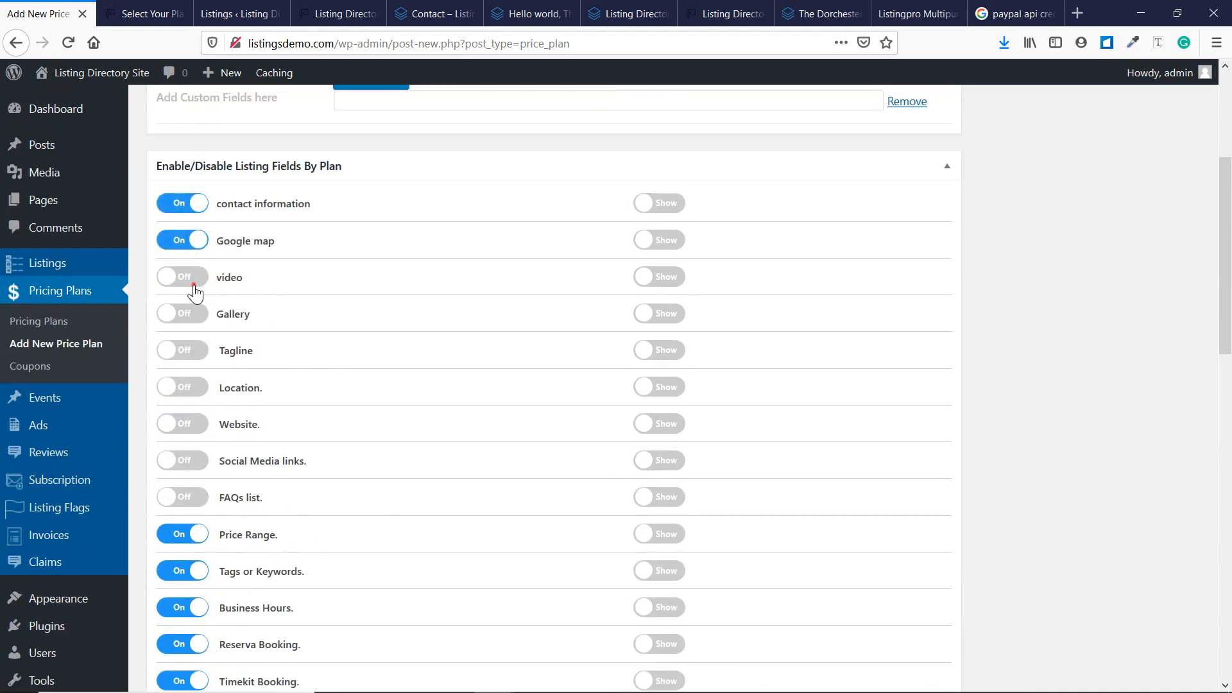
left_click(188, 277)
left_click(189, 314)
left_click(186, 350)
left_click(186, 424)
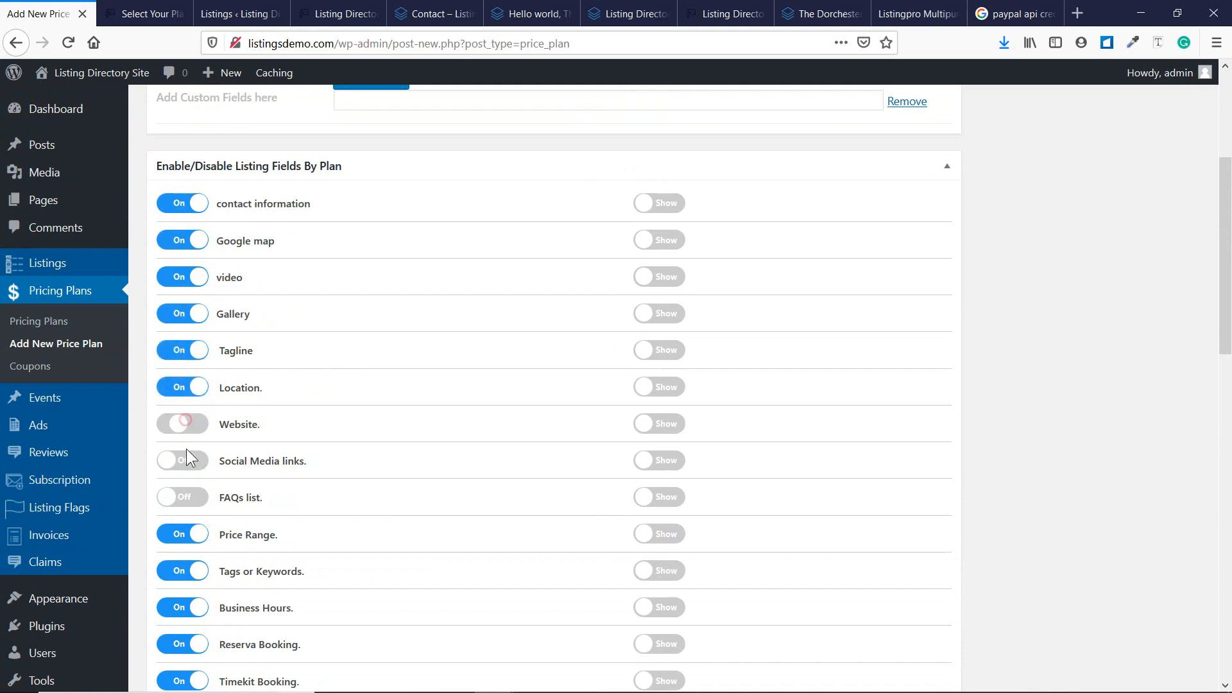
left_click(186, 460)
left_click(186, 496)
scroll(212, 285, "up", 4)
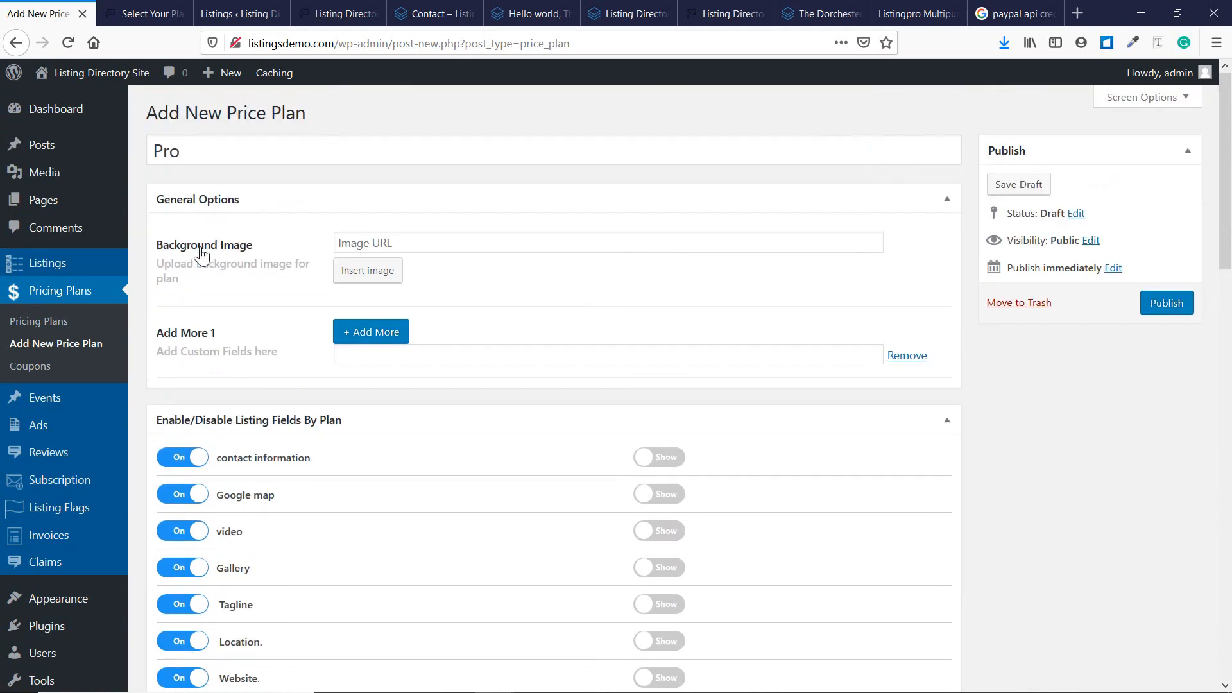
scroll(202, 256, "down", 15)
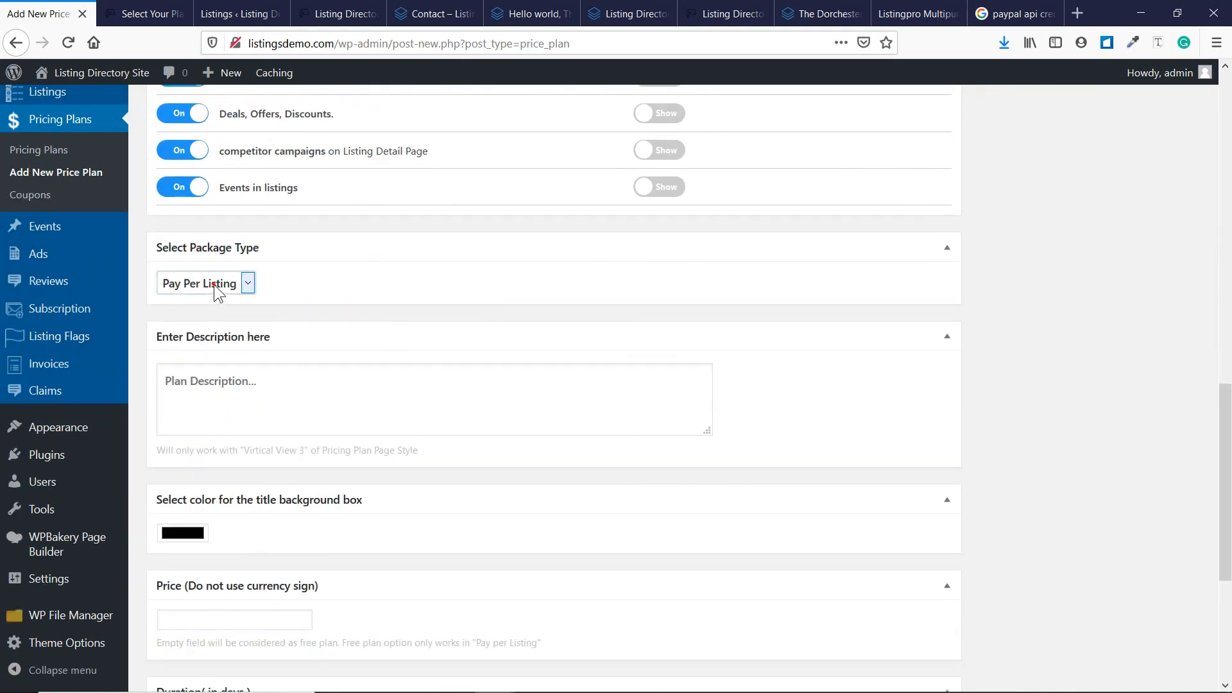
Try the Package type, then set the Pro plan's package type back to Pay Per Listing.
left_click(213, 284)
left_click(214, 327)
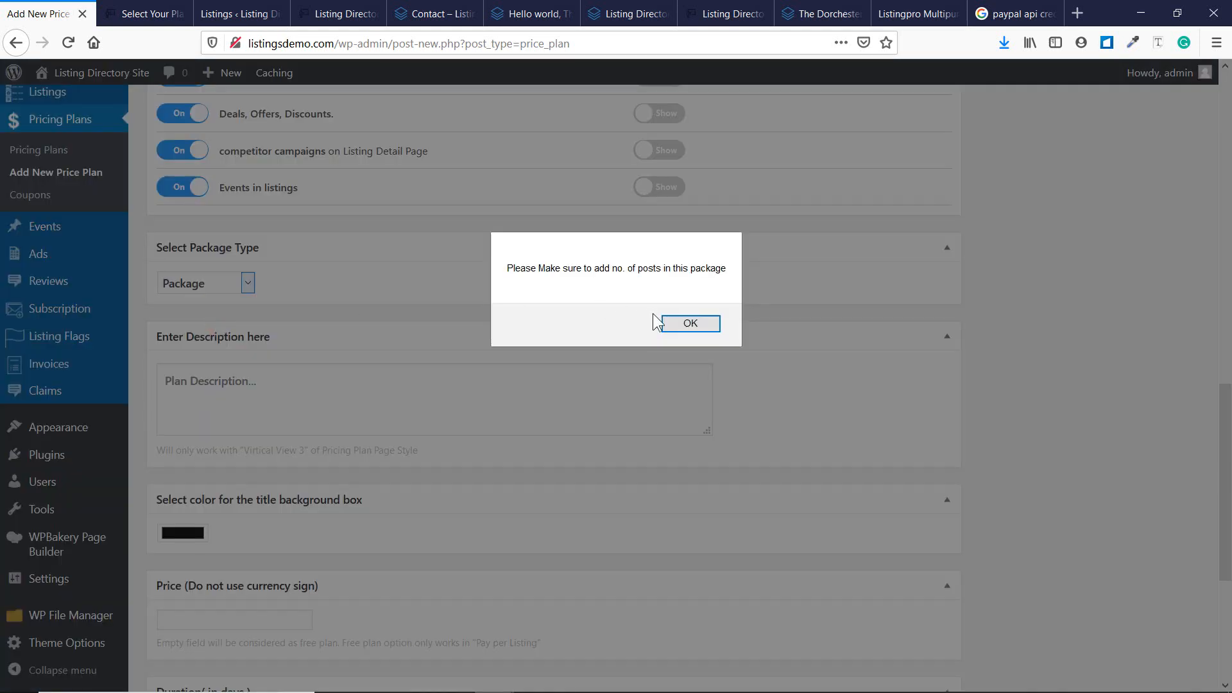
left_click(682, 322)
left_click(240, 279)
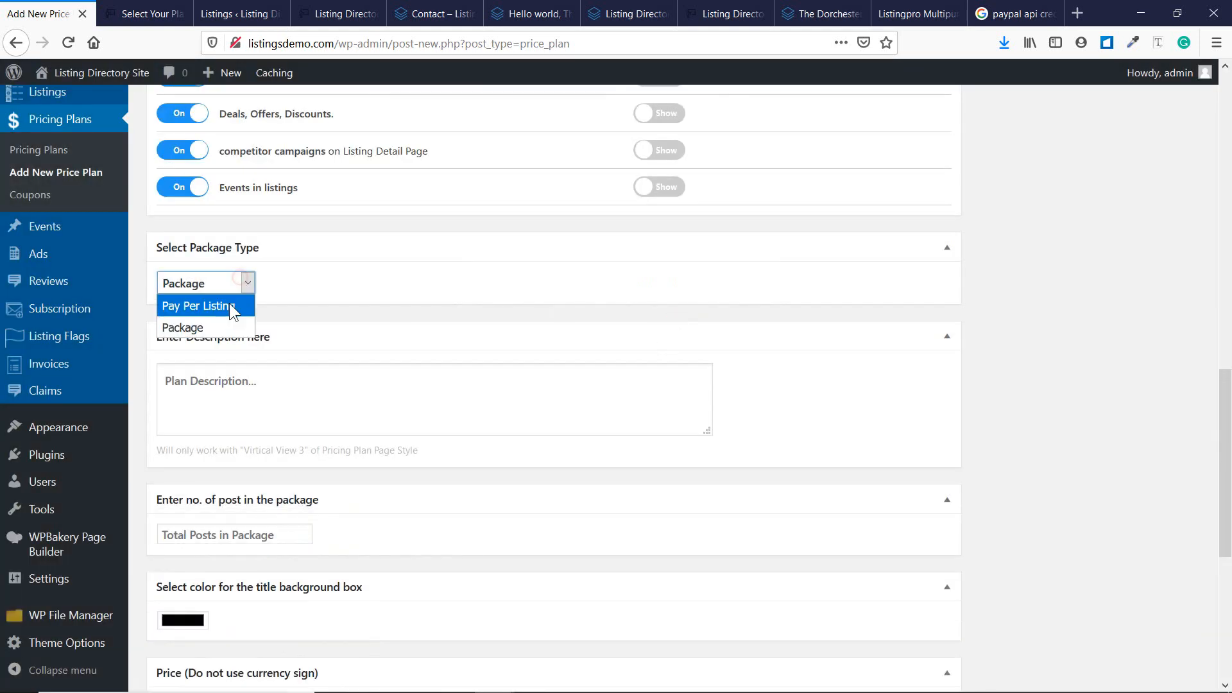
left_click(347, 283)
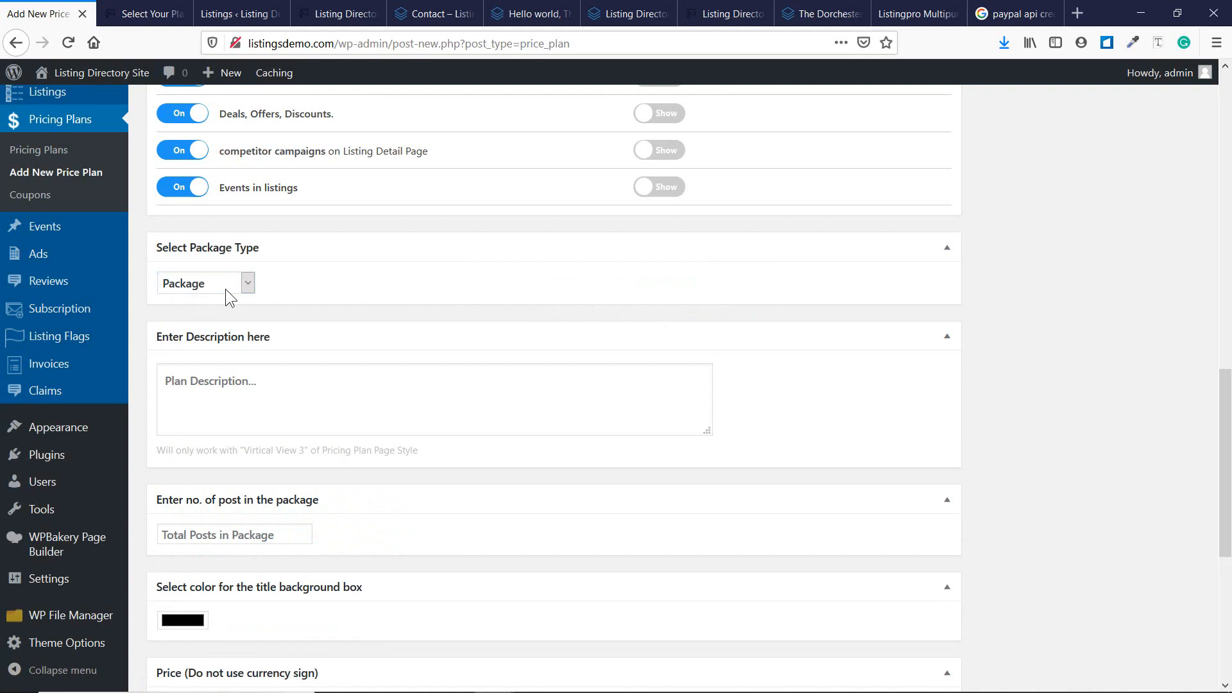
left_click(271, 535)
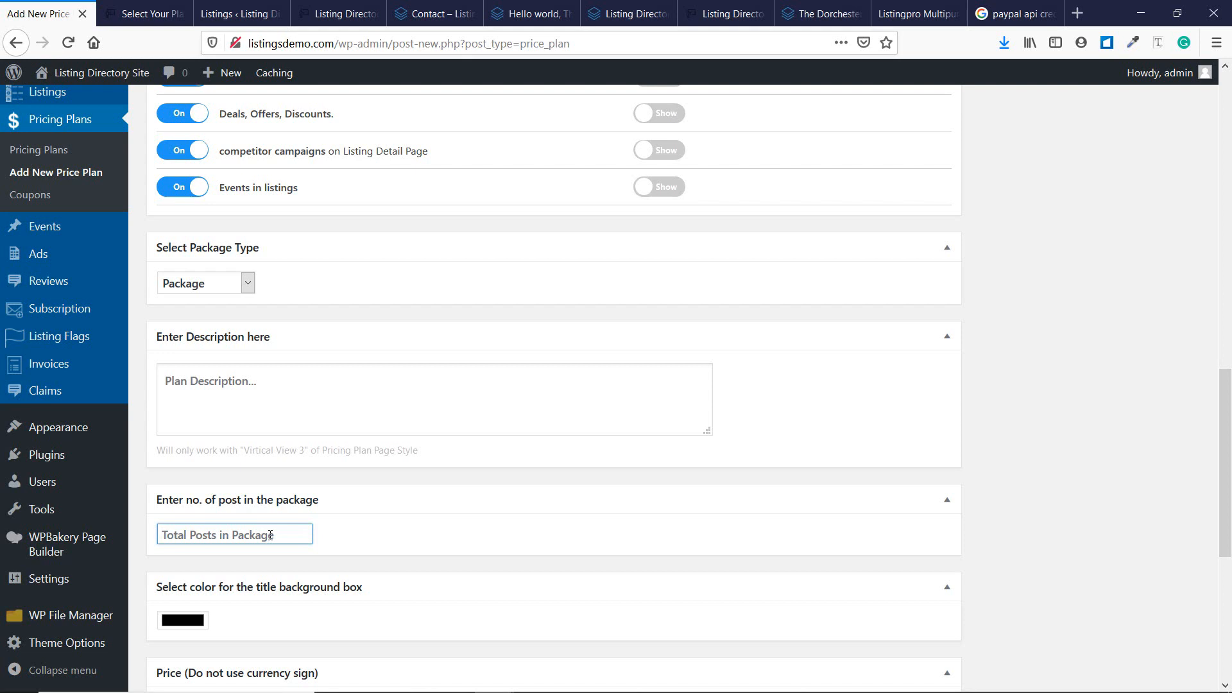
left_click(239, 283)
left_click(228, 299)
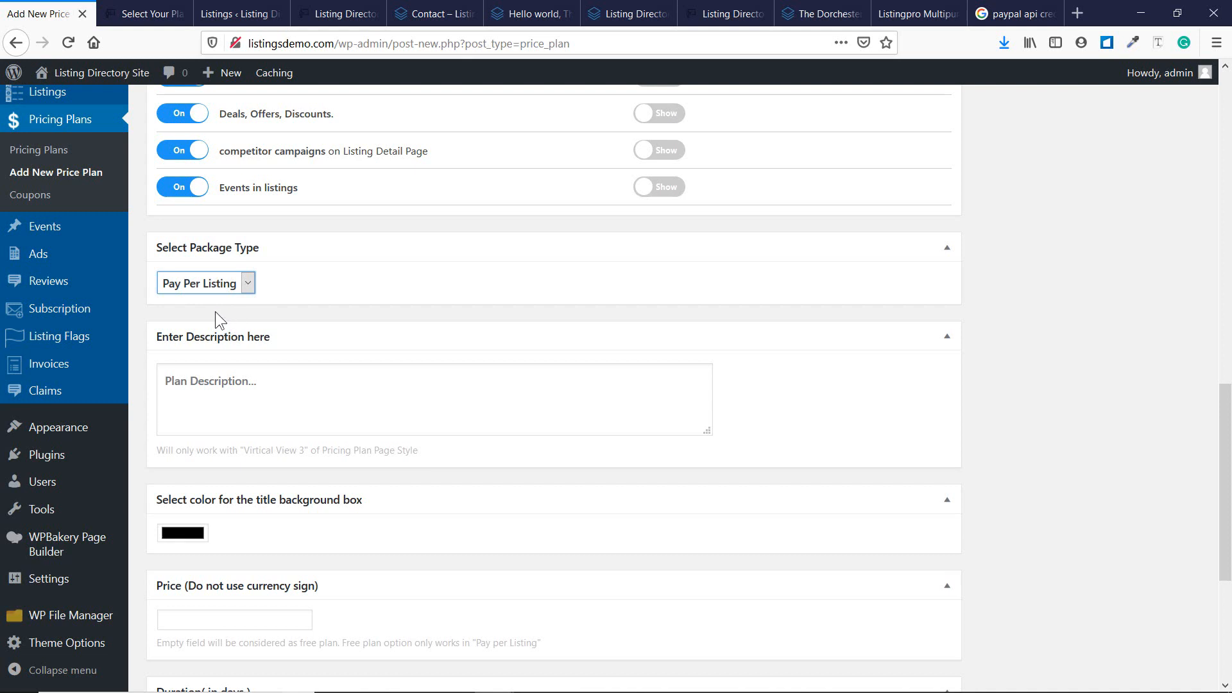
Enter 'Cost per listing' as the Pro plan description.
left_click(254, 379)
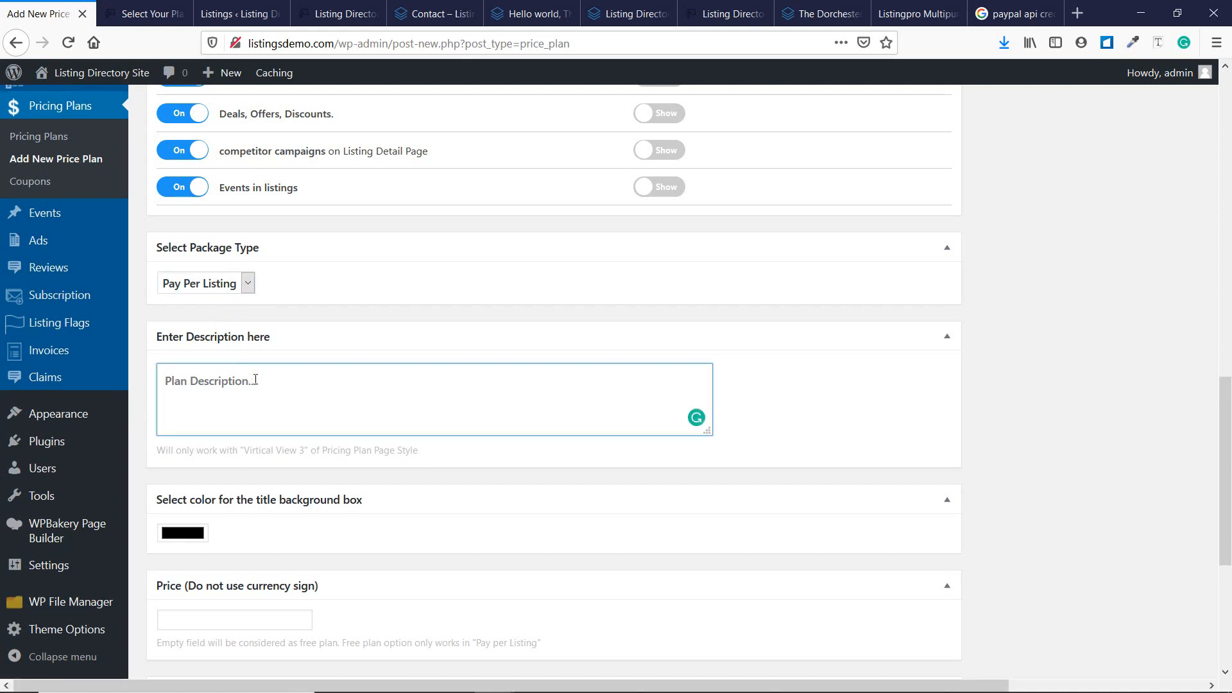
type("Cost per listing")
scroll(267, 377, "down", 3)
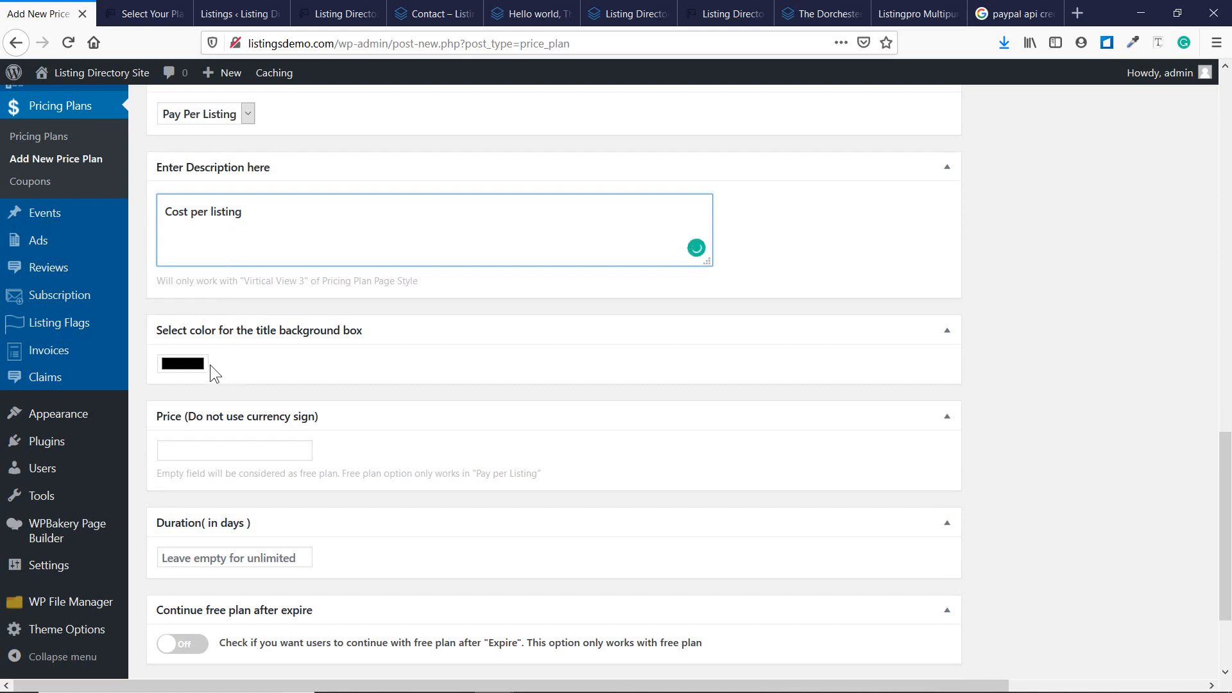
Set the Pro plan's title background box colour to green.
left_click(190, 362)
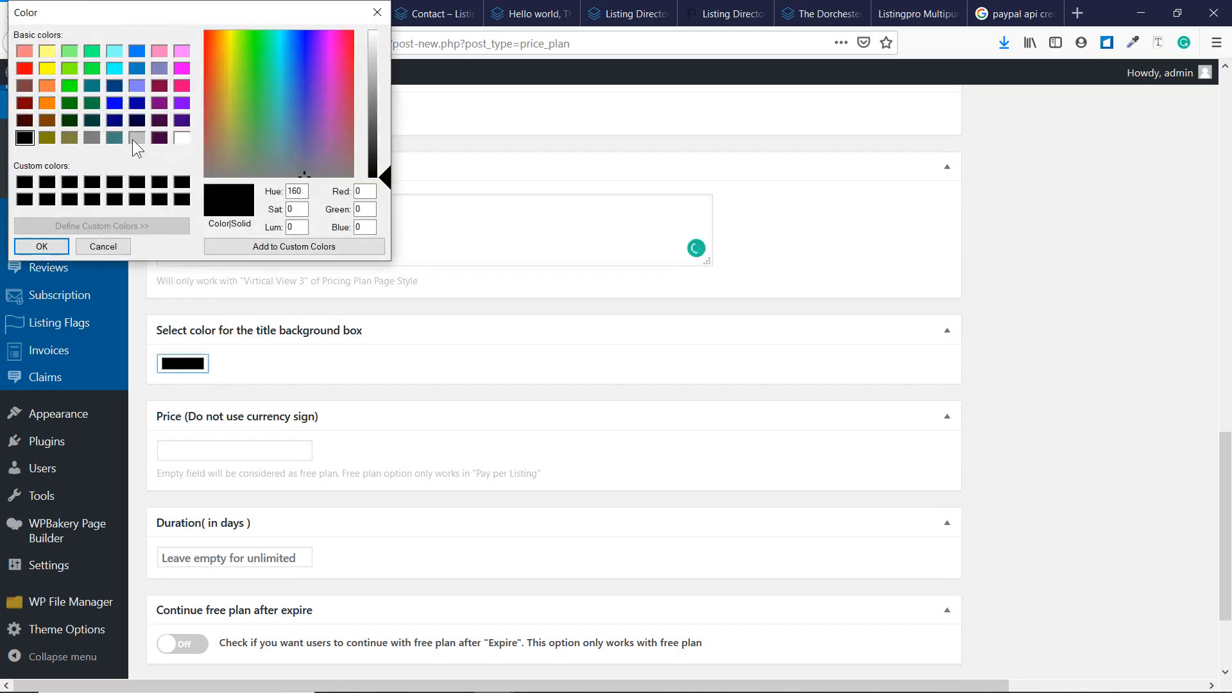
left_click_drag(211, 9, 212, 120)
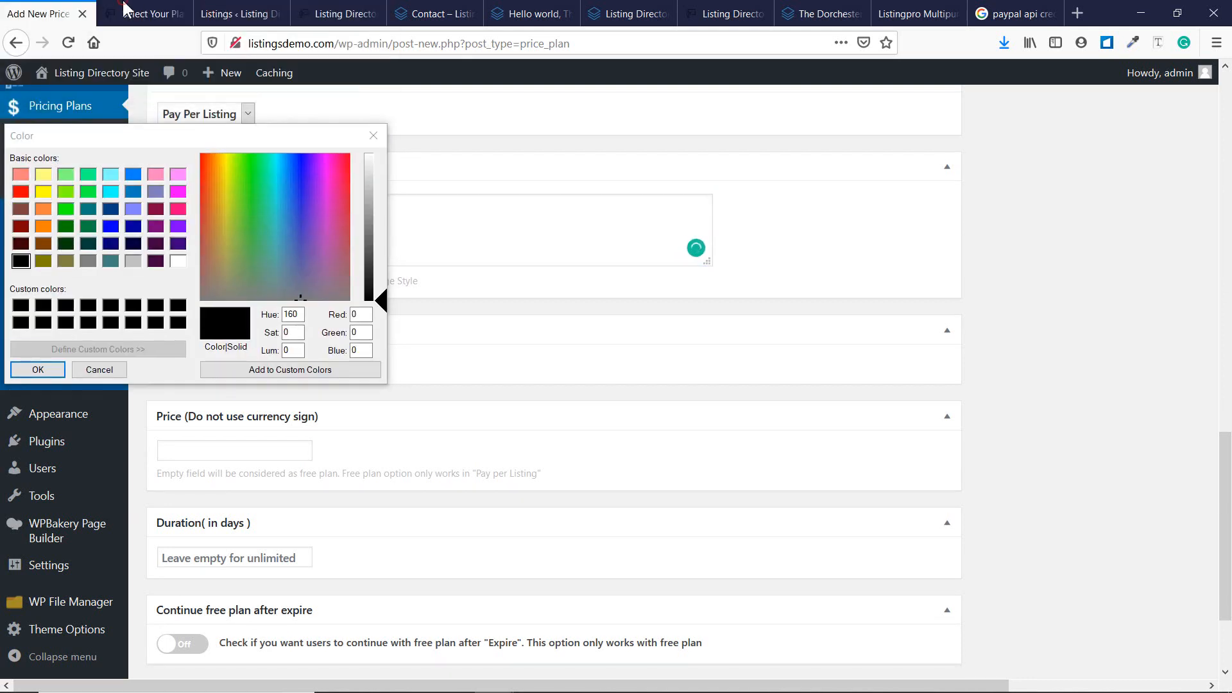
left_click(371, 124)
left_click(184, 8)
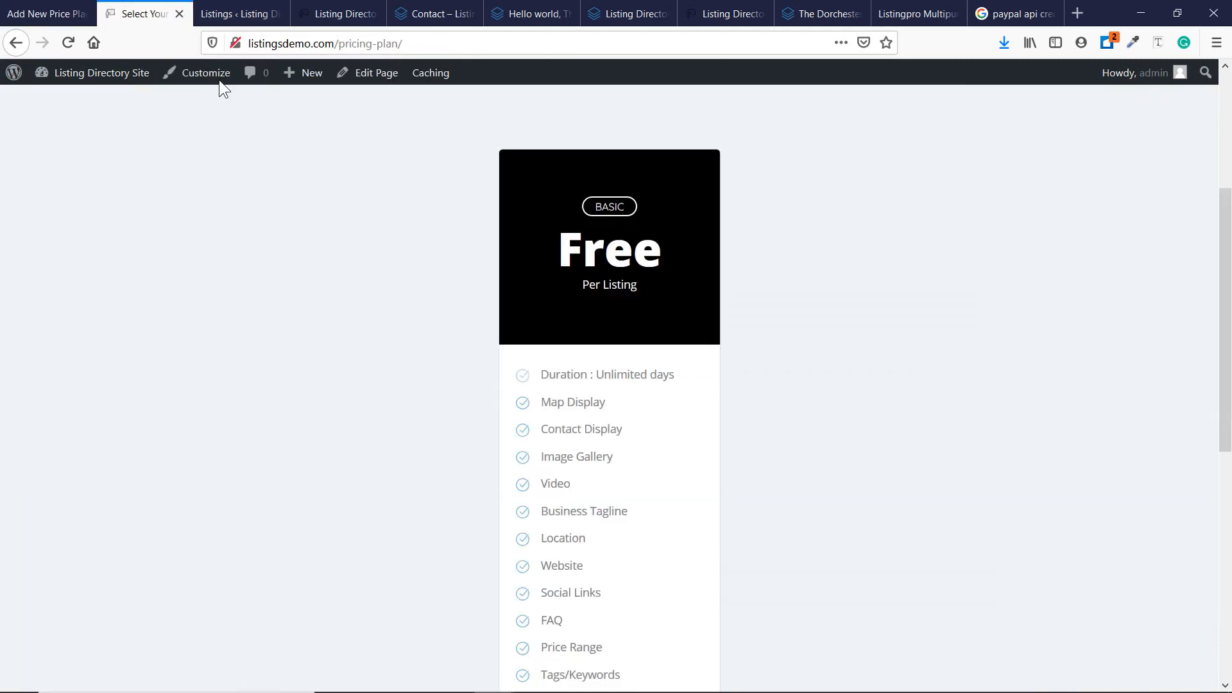
left_click(48, 11)
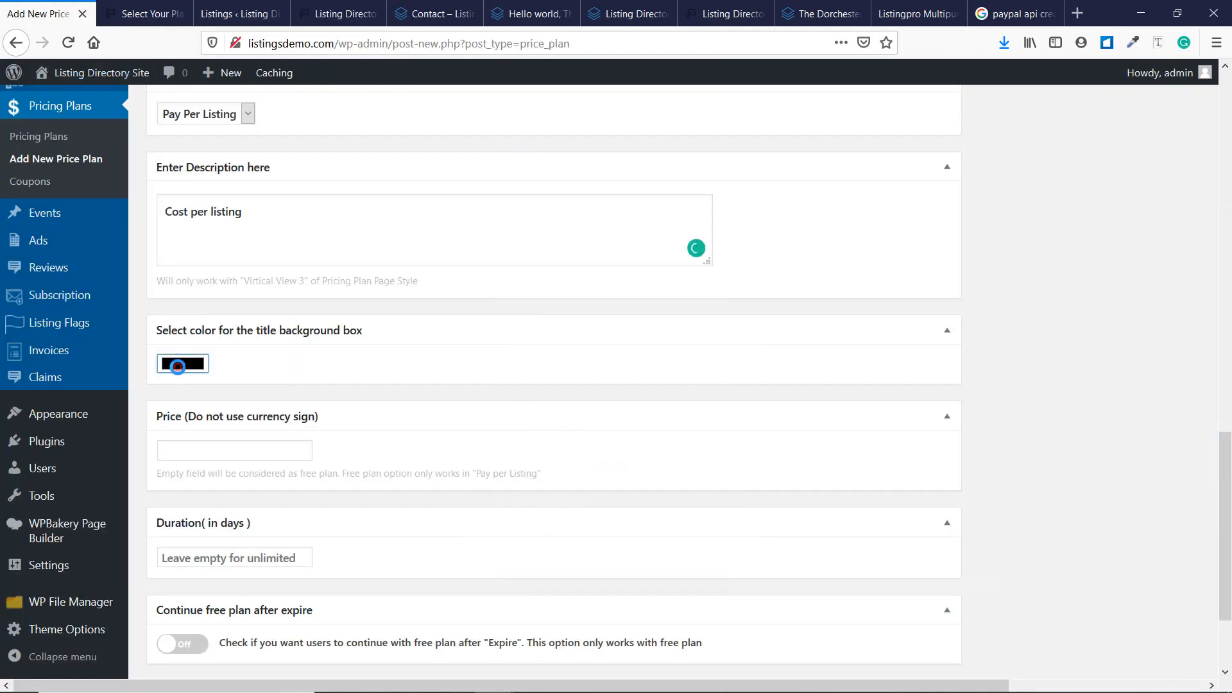
left_click(183, 363)
left_click(244, 89)
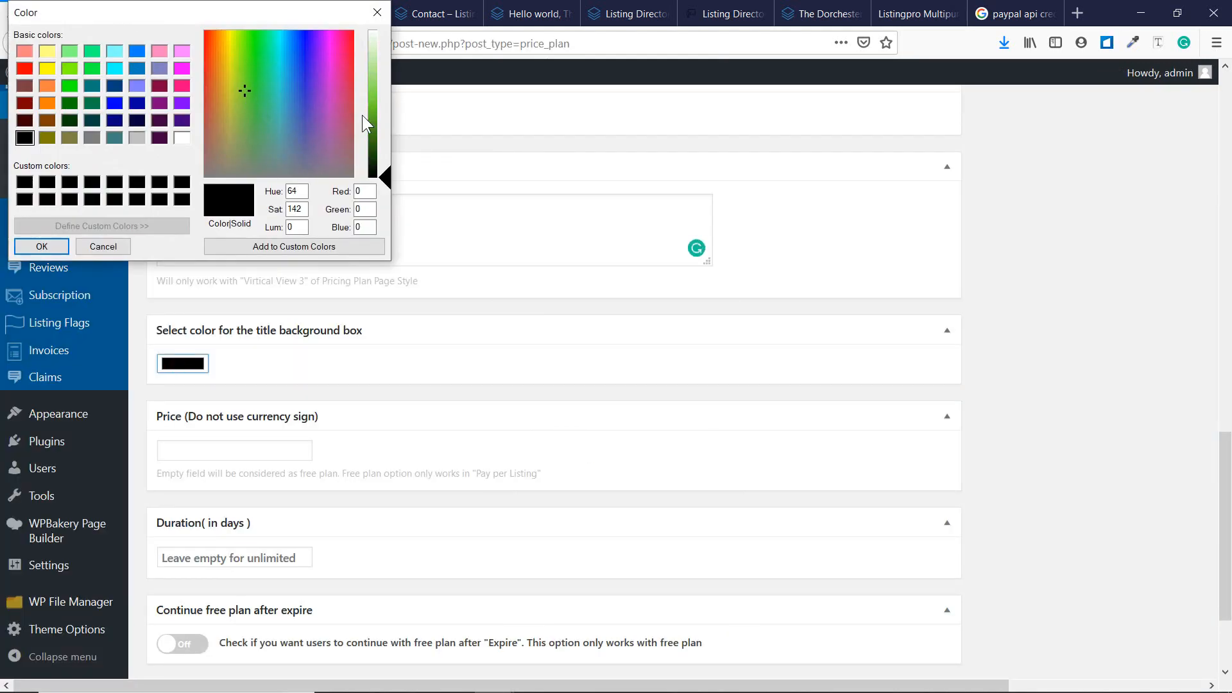
left_click_drag(374, 138, 377, 104)
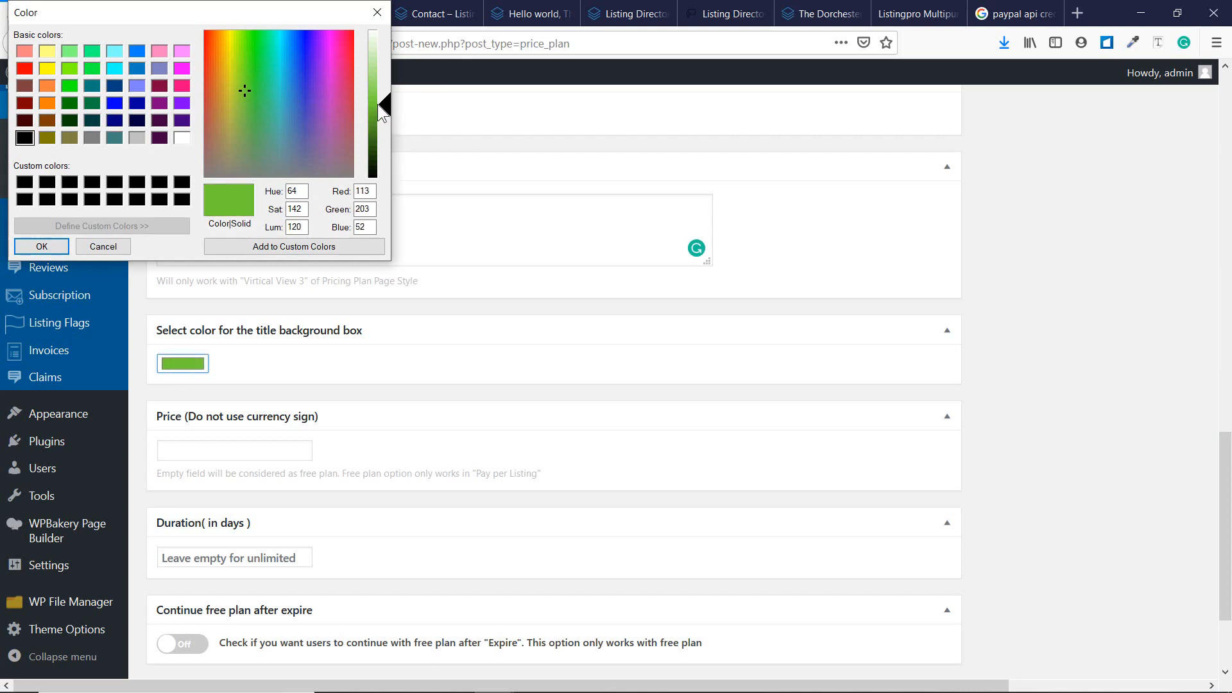
left_click(238, 91)
left_click(257, 84)
left_click(259, 93)
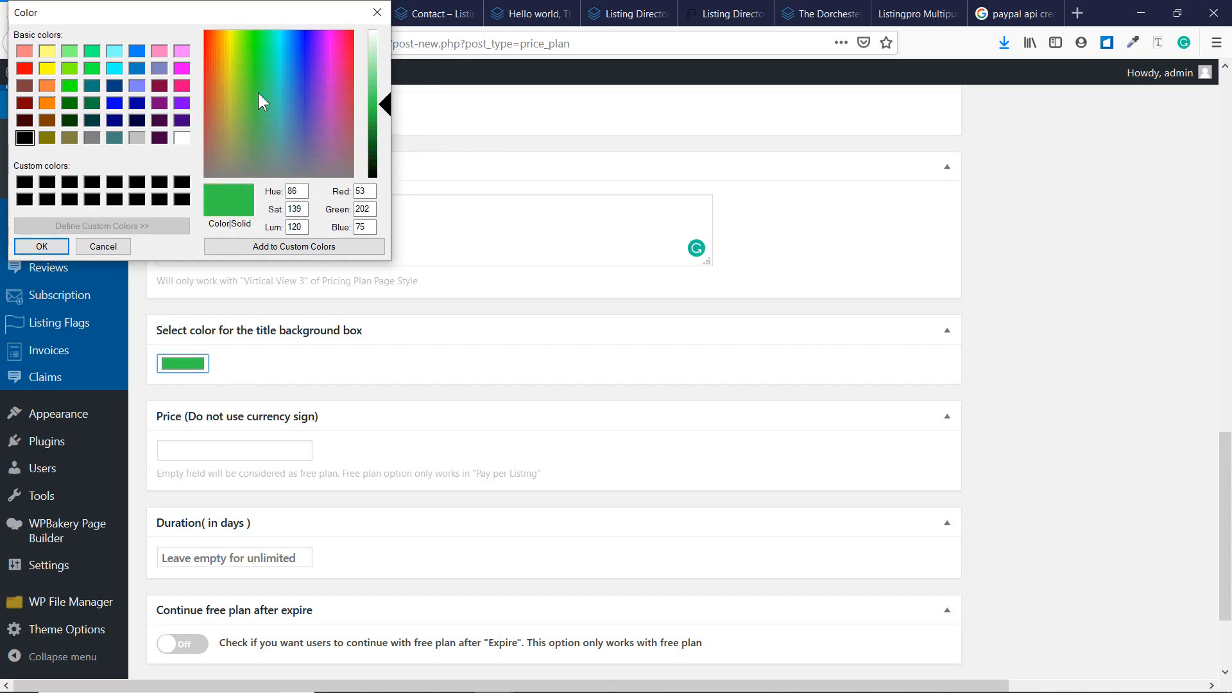
left_click(52, 245)
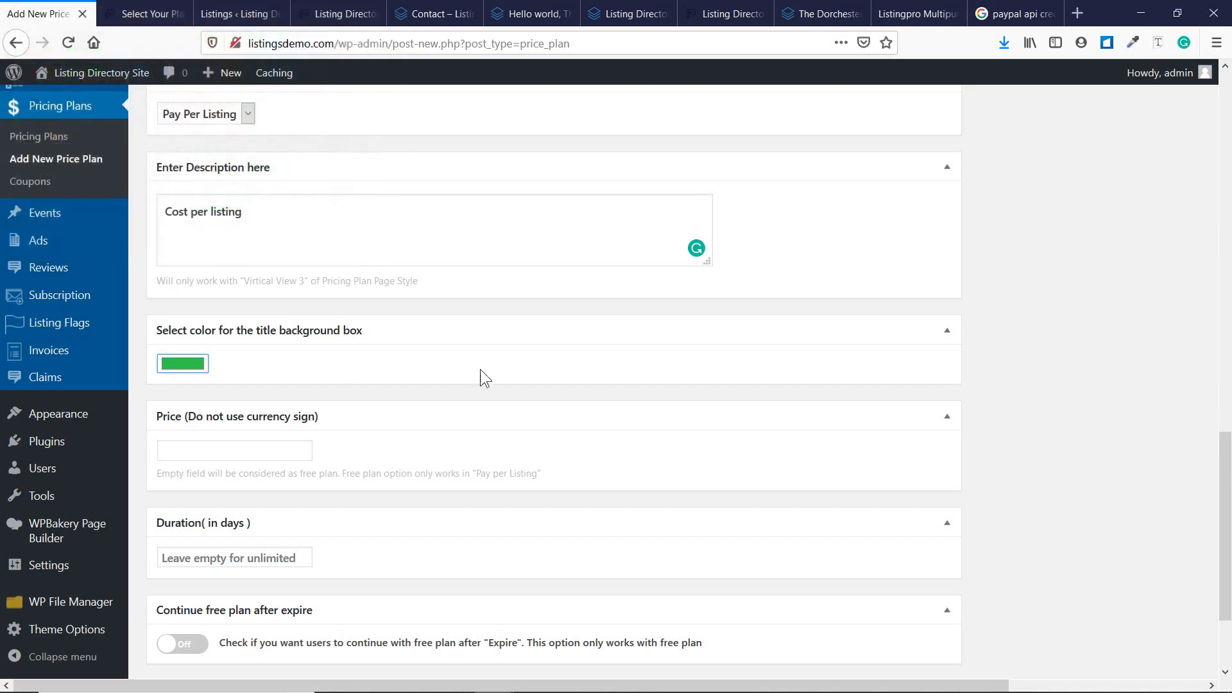
Set the Pro plan price to 49.
scroll(480, 369, "down", 3)
left_click(209, 311)
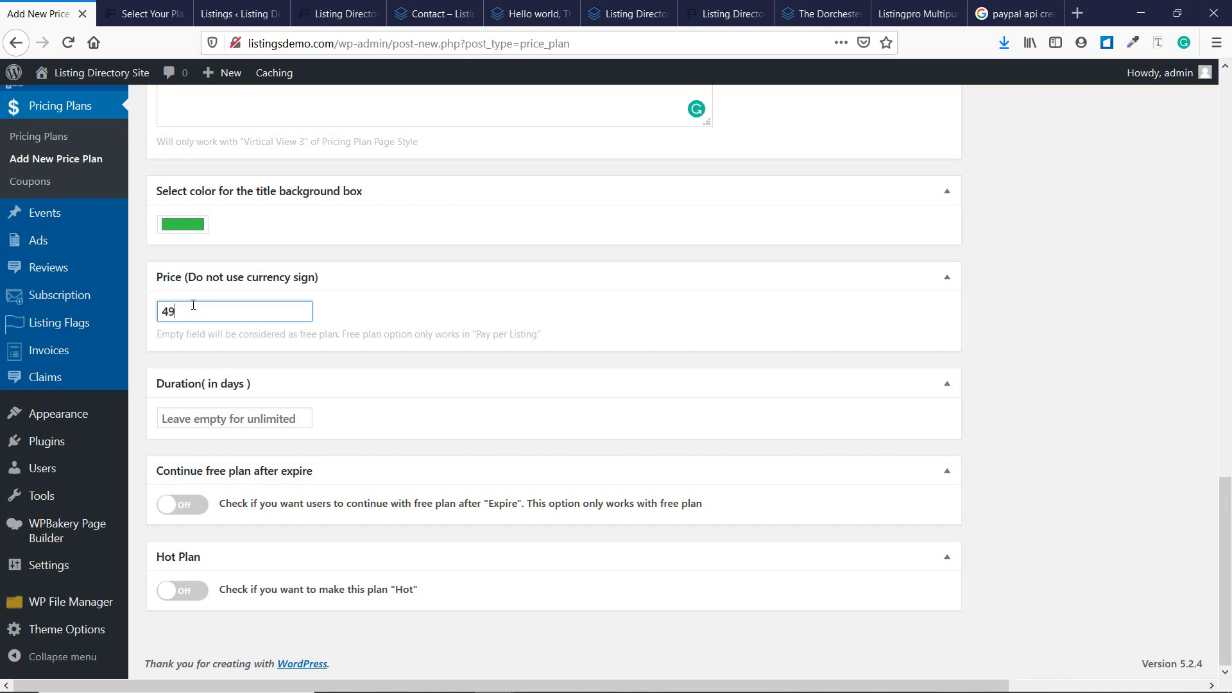
left_click(144, 303)
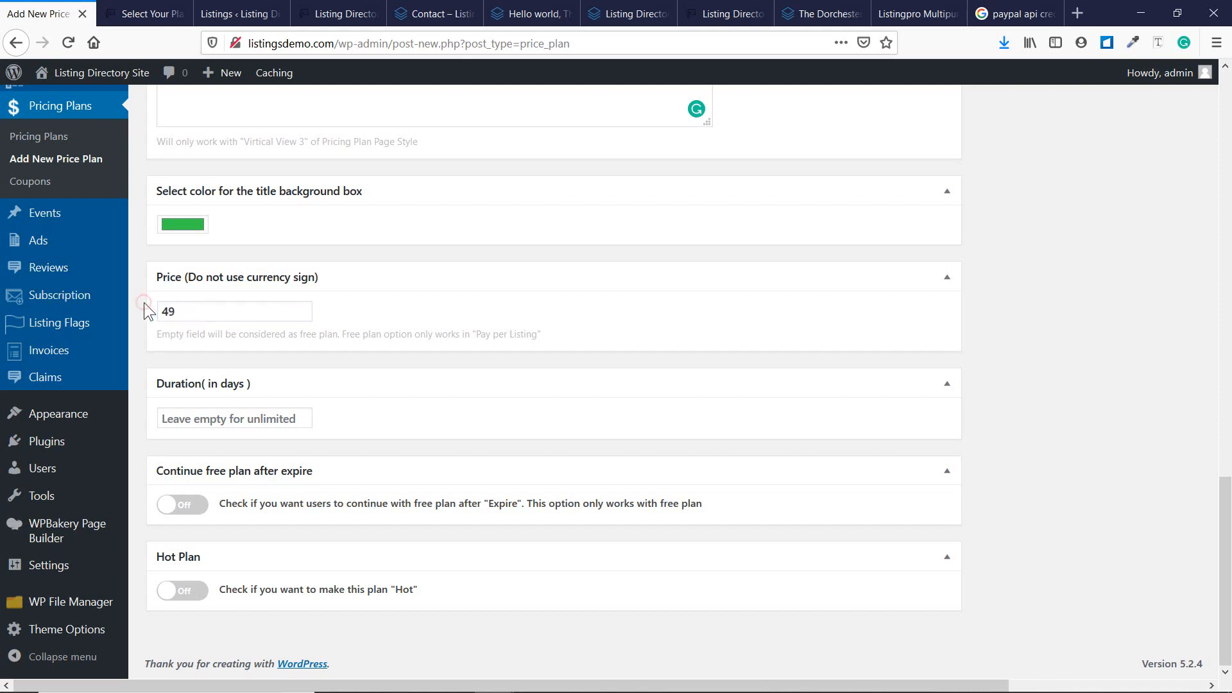
left_click(204, 425)
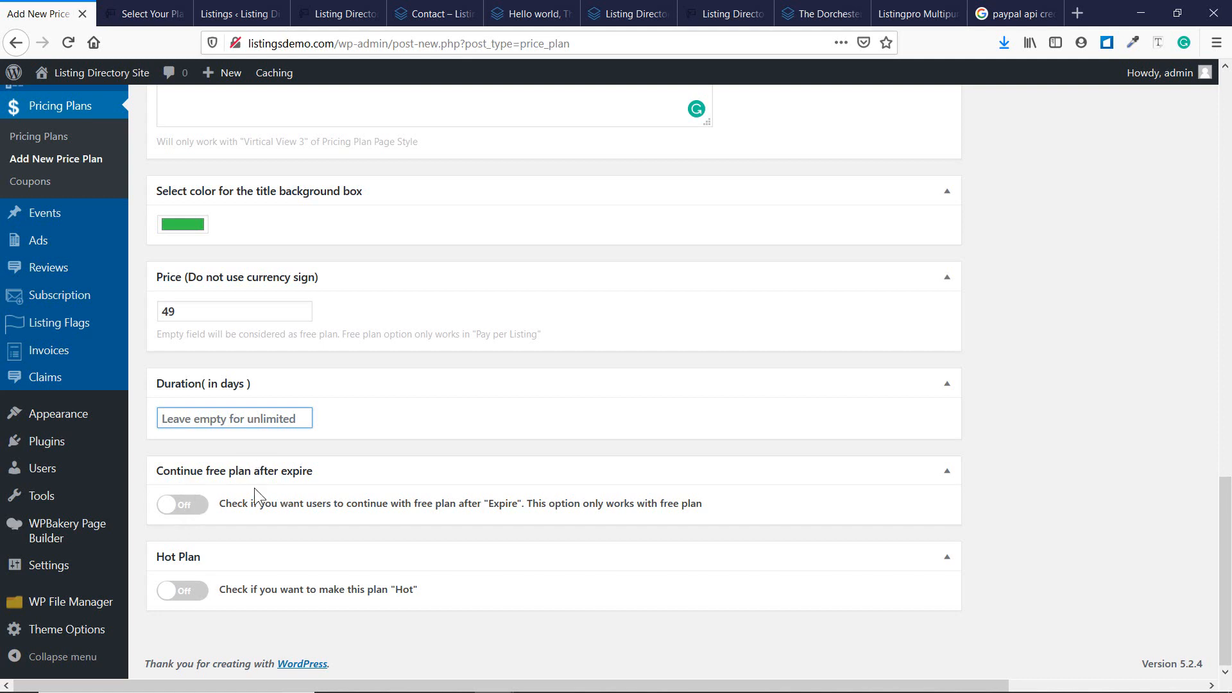
Publish the Pro price plan at 49, with Hot Plan and free-plan continuation left off.
left_click(190, 595)
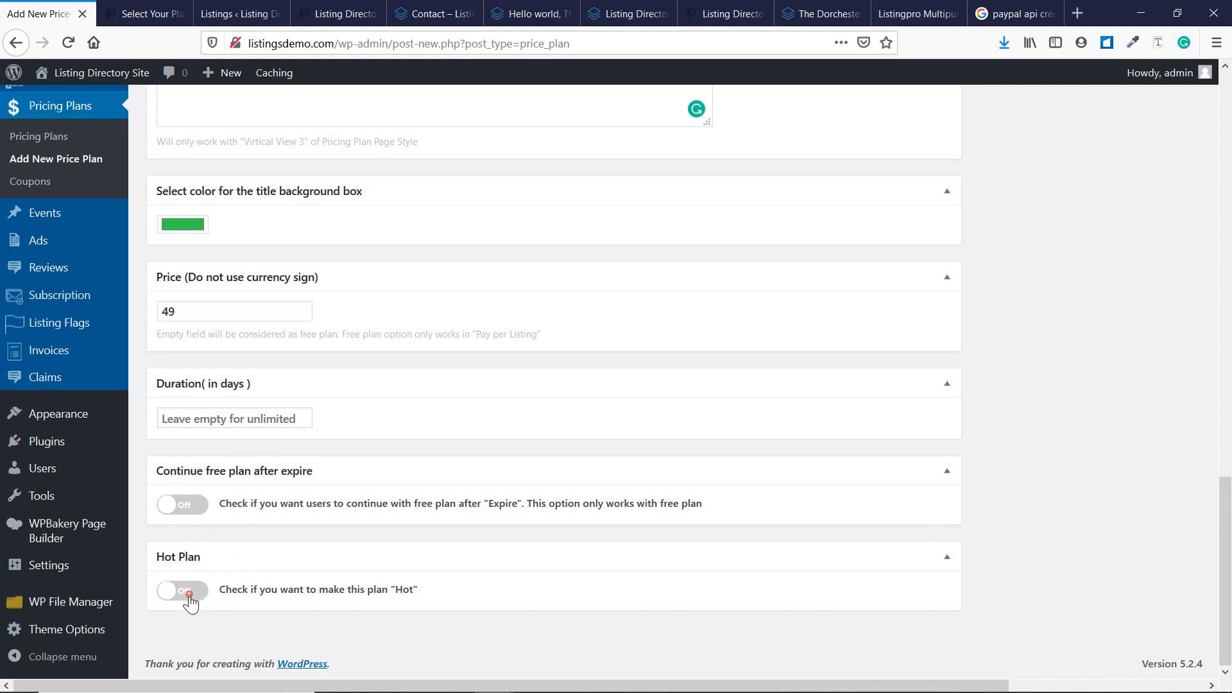
left_click(172, 508)
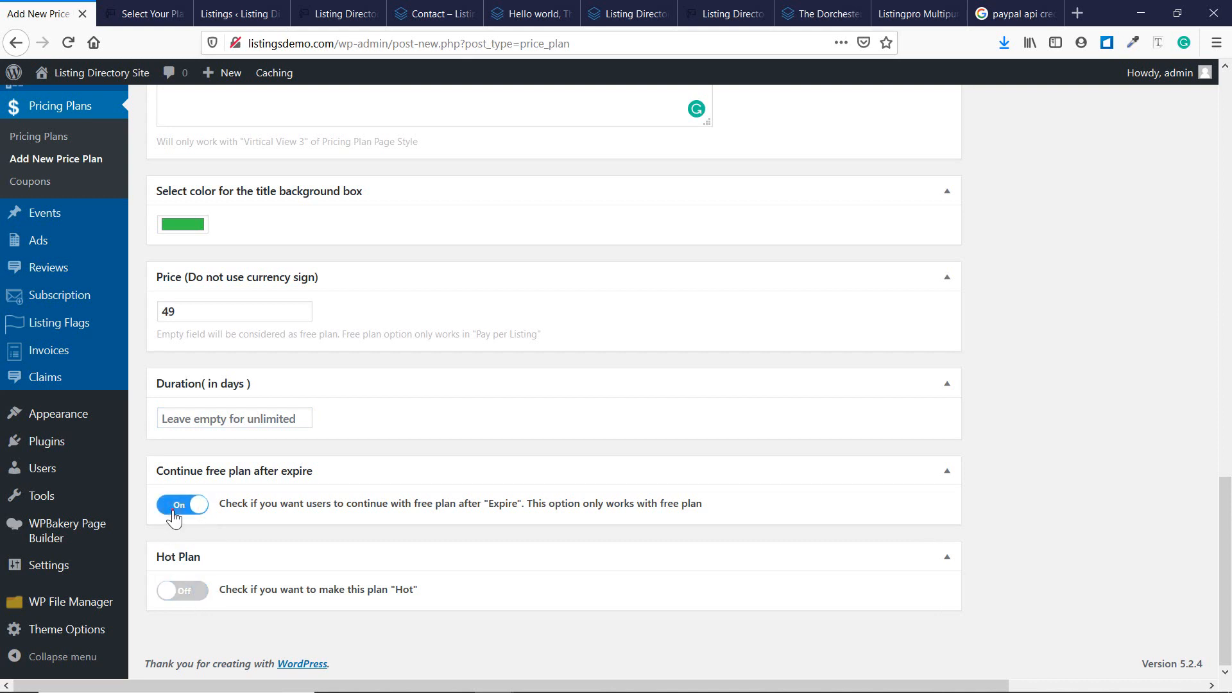
left_click(173, 512)
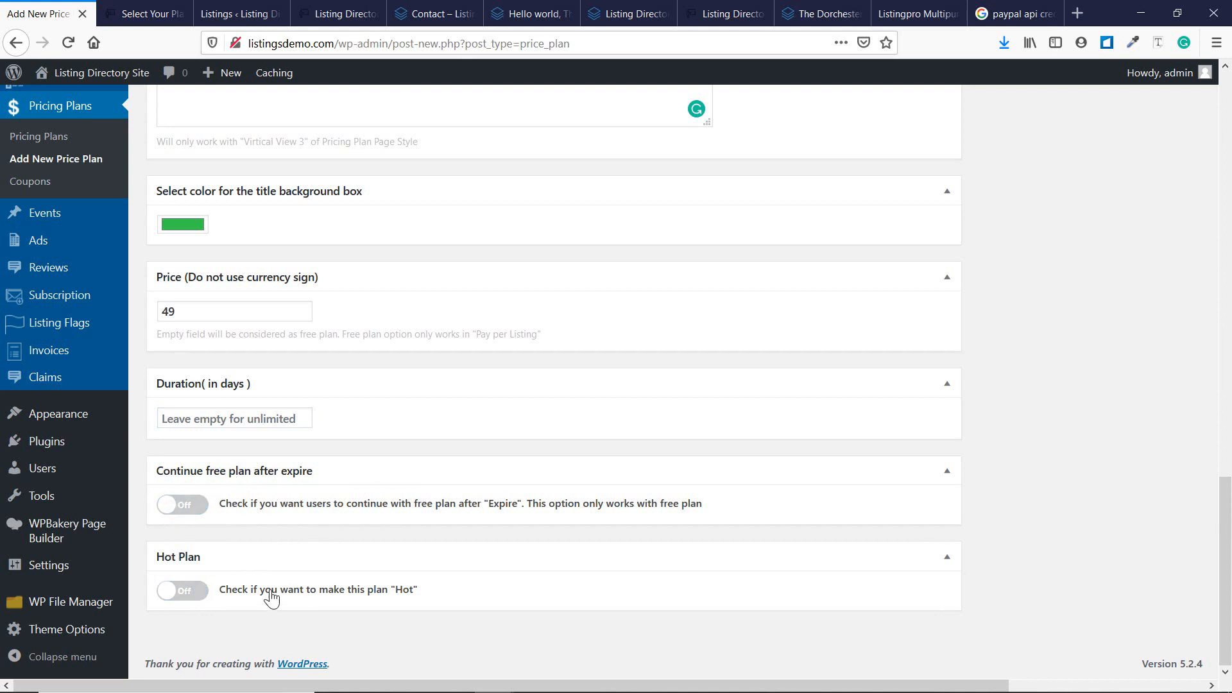
scroll(238, 517, "up", 15)
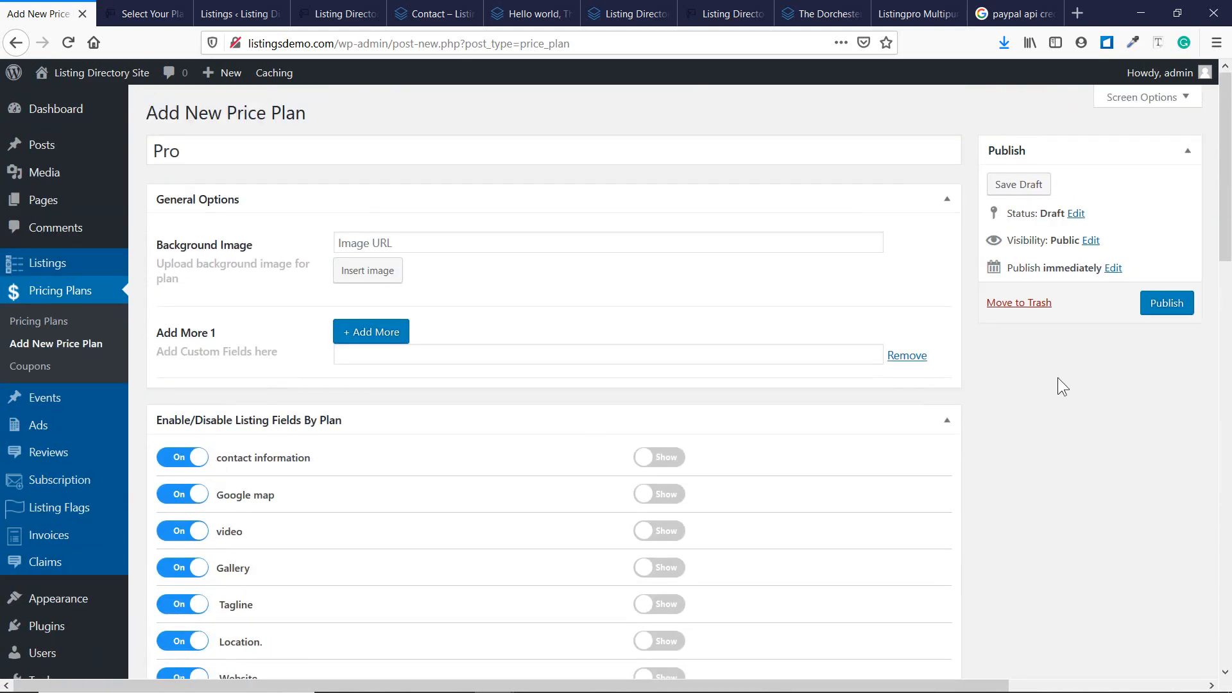
left_click(1152, 304)
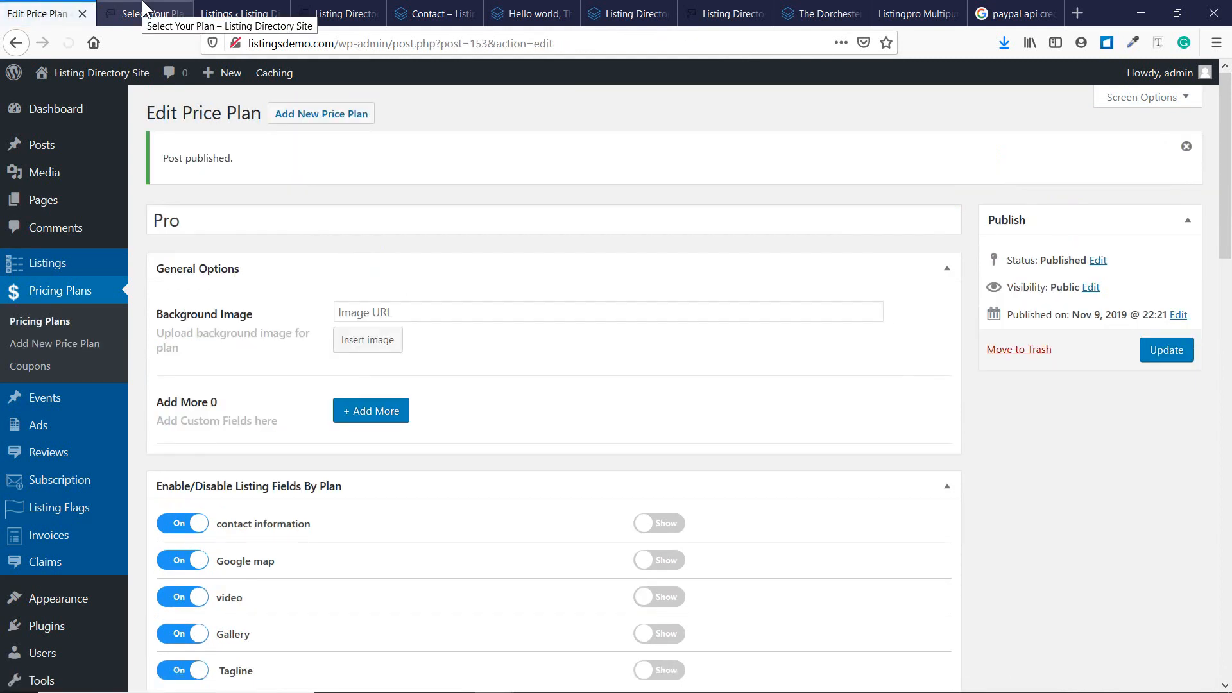
left_click(142, 9)
key("F5")
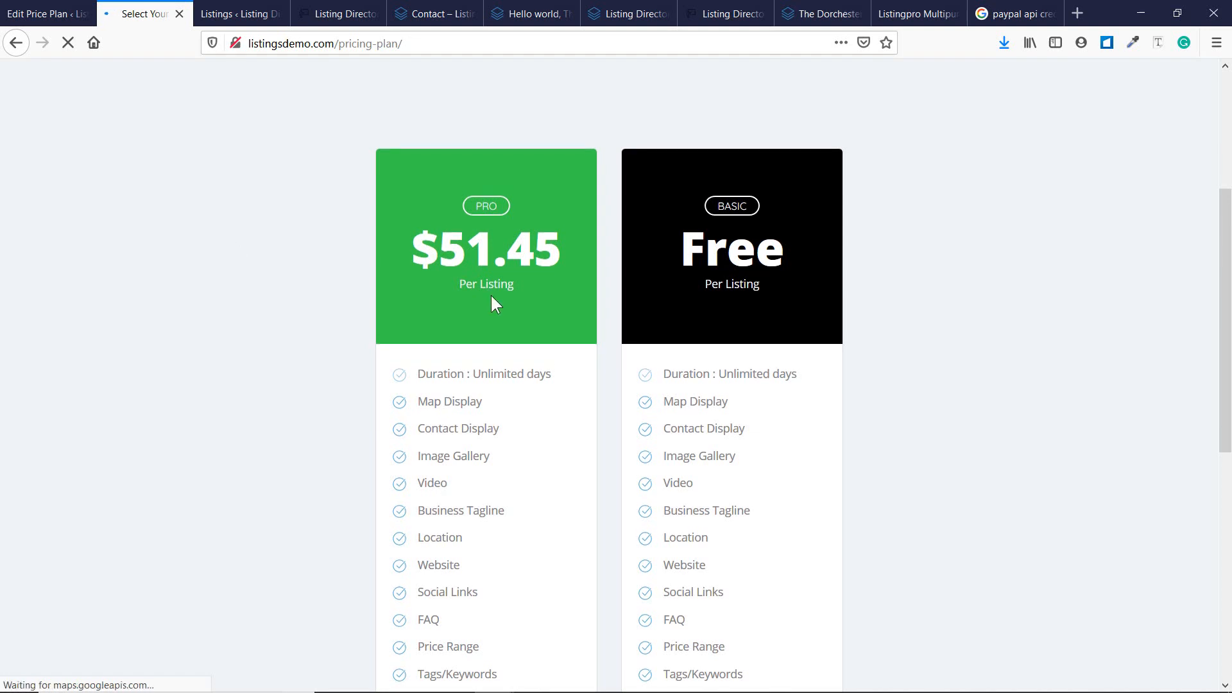
scroll(493, 320, "down", 7)
scroll(496, 337, "up", 6)
scroll(496, 338, "up", 2)
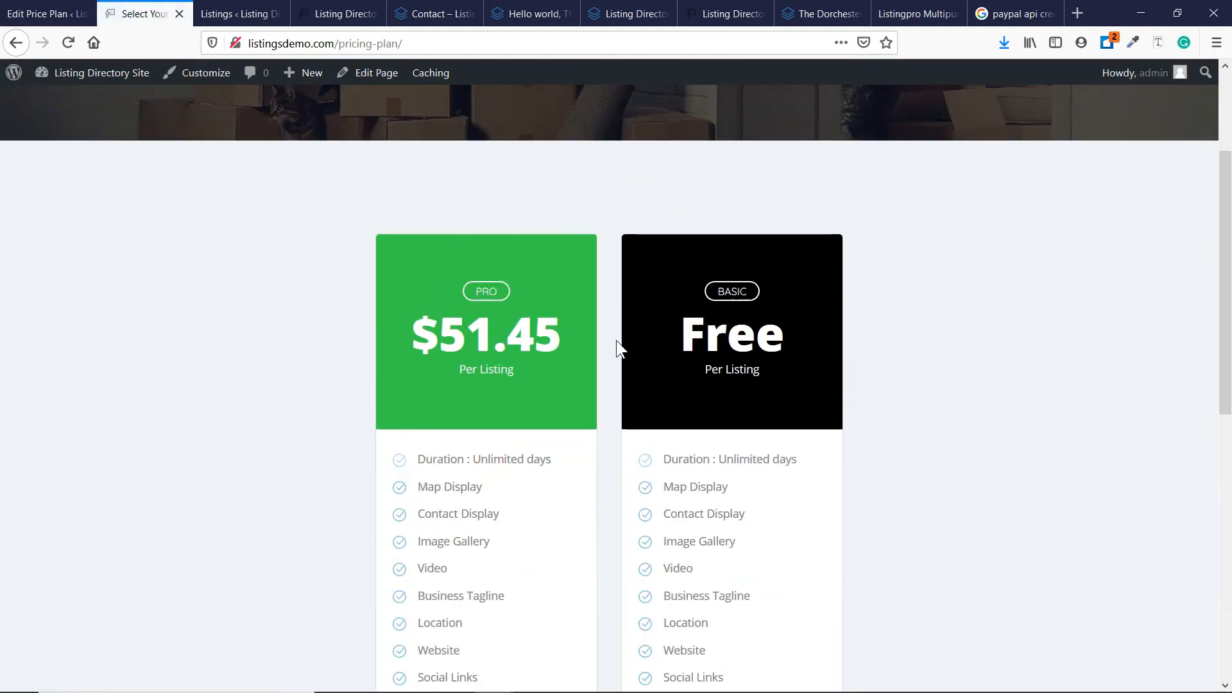
scroll(568, 366, "down", 7)
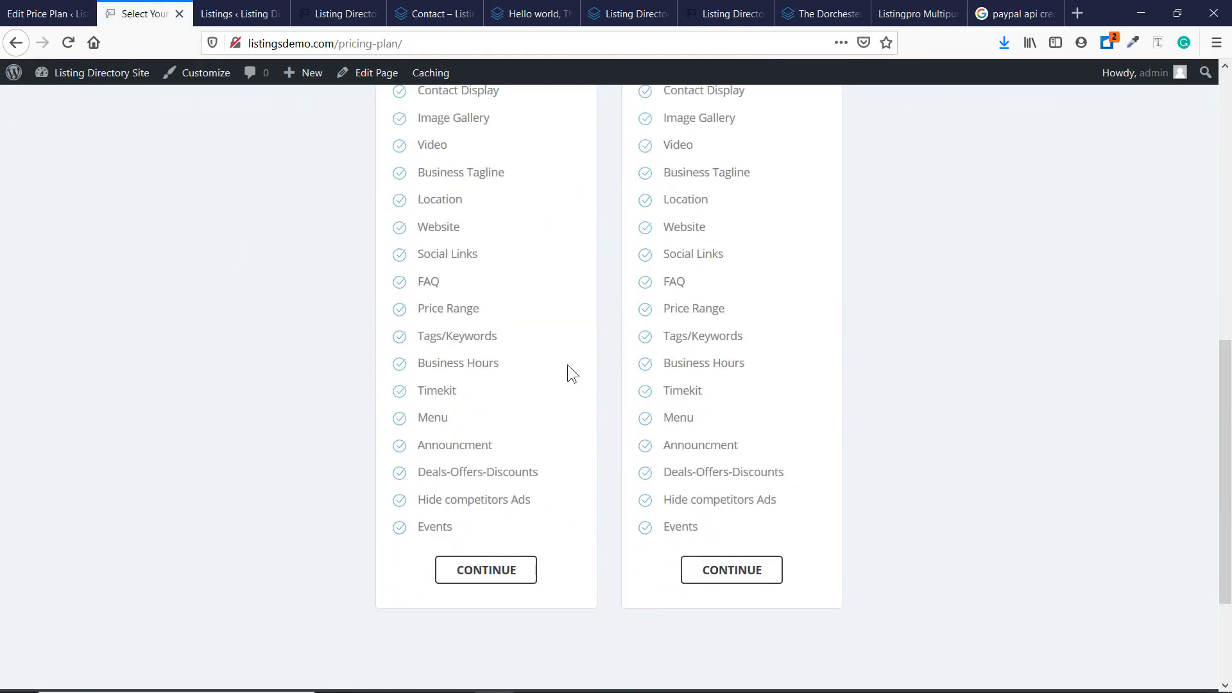
scroll(568, 366, "up", 5)
scroll(567, 365, "up", 4)
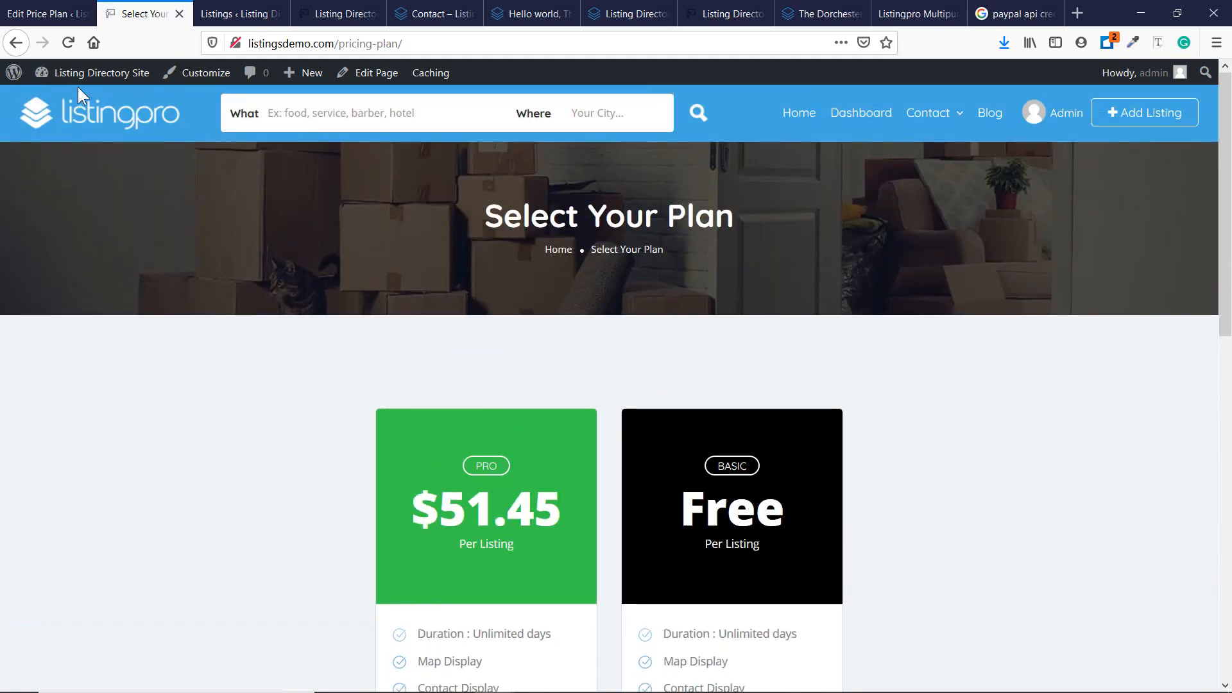
left_click(63, 18)
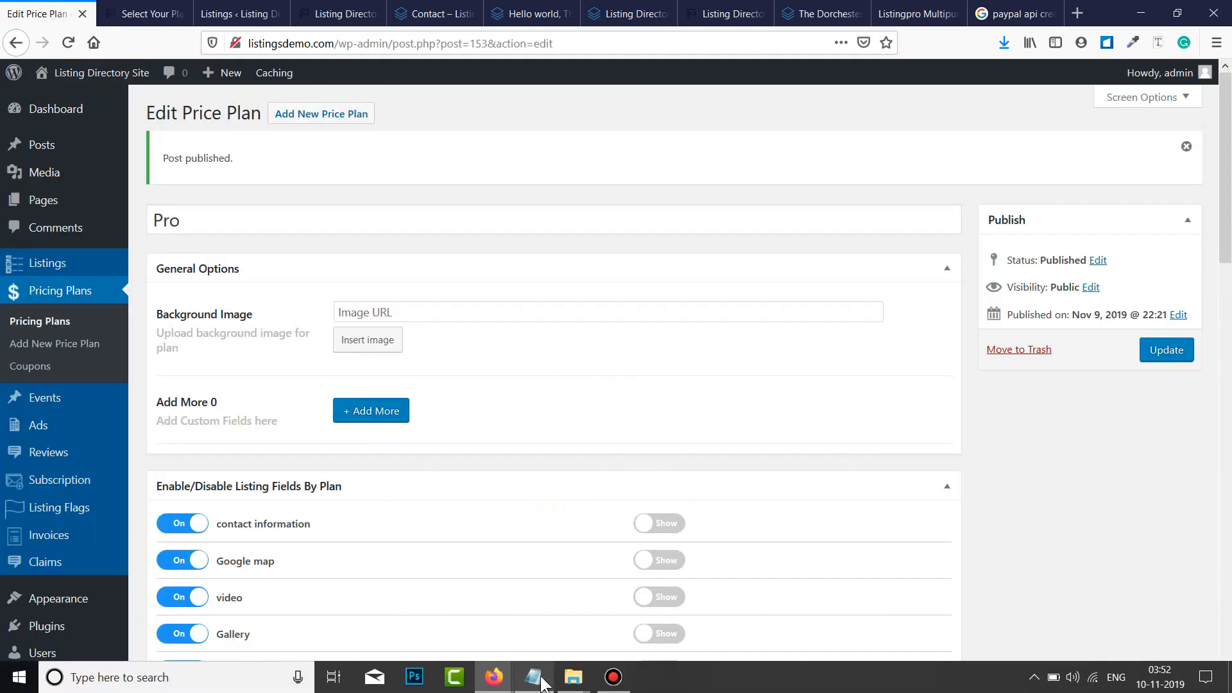
Append '- Done' to line 23, Pricing Plan Configuration, in the Notepad checklist and minimise it.
left_click(533, 688)
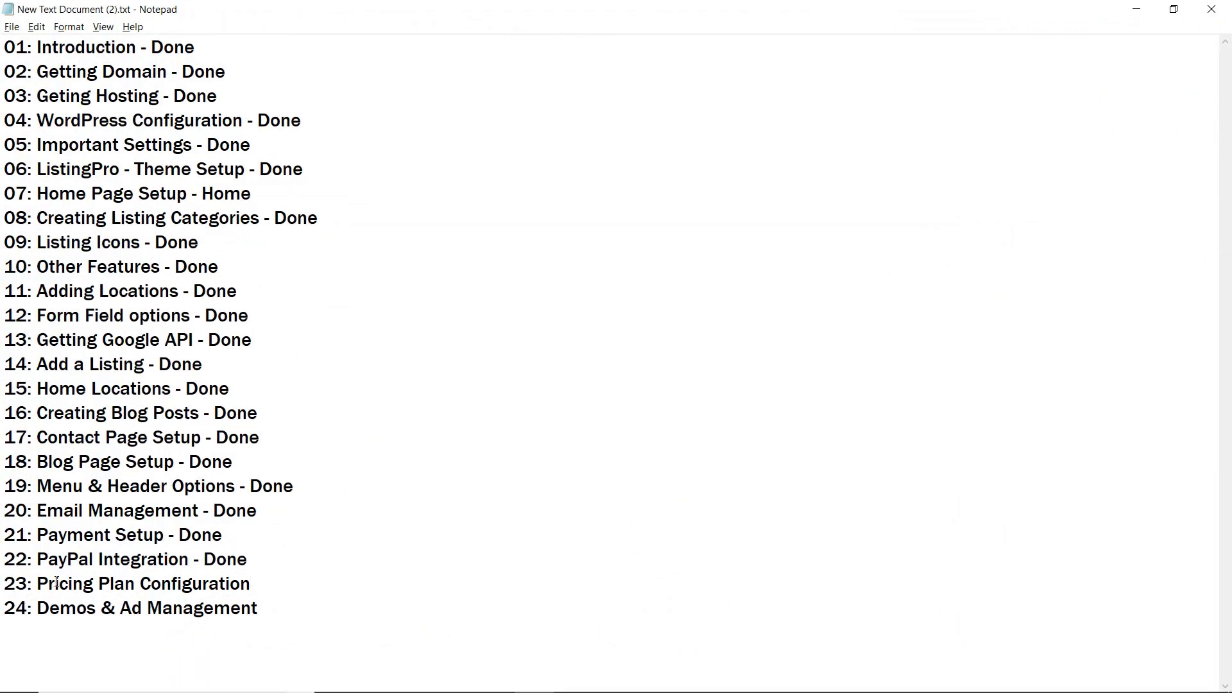
type("- Dp")
key("BackSpace")
type("one")
left_click(1136, 9)
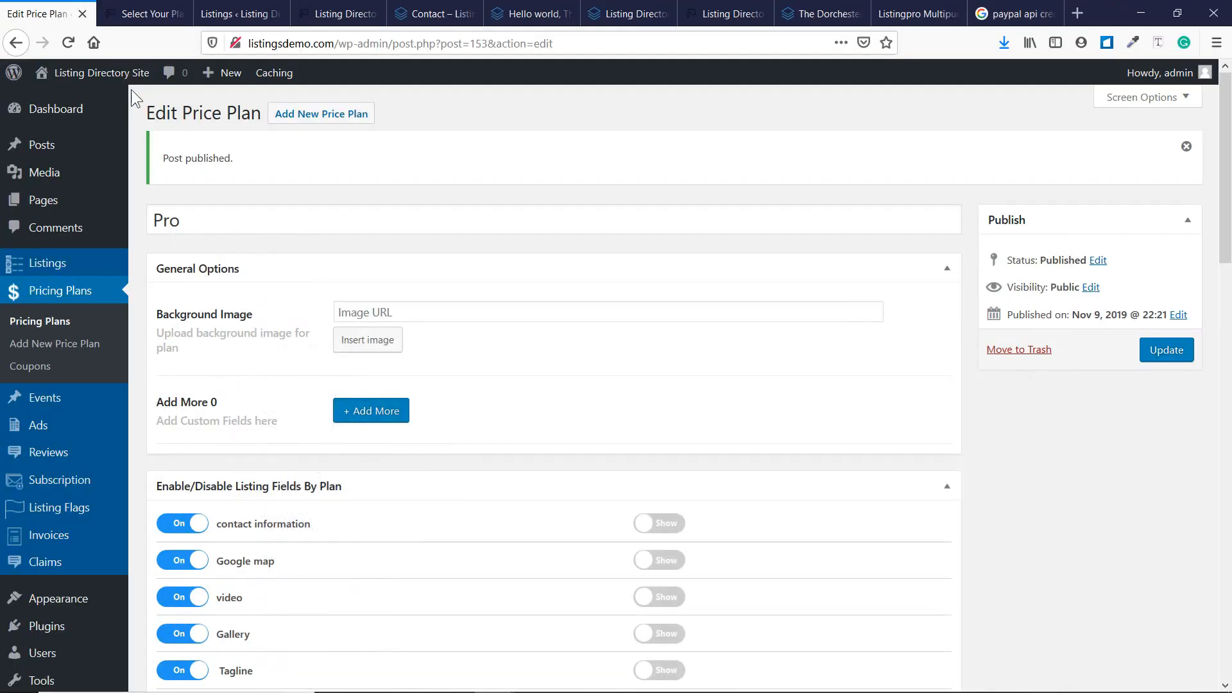
Copy the site's domain and load it in a new private browsing window.
left_click_drag(335, 43, 125, 46)
key("ctrl+c")
key("ctrl+shift+p")
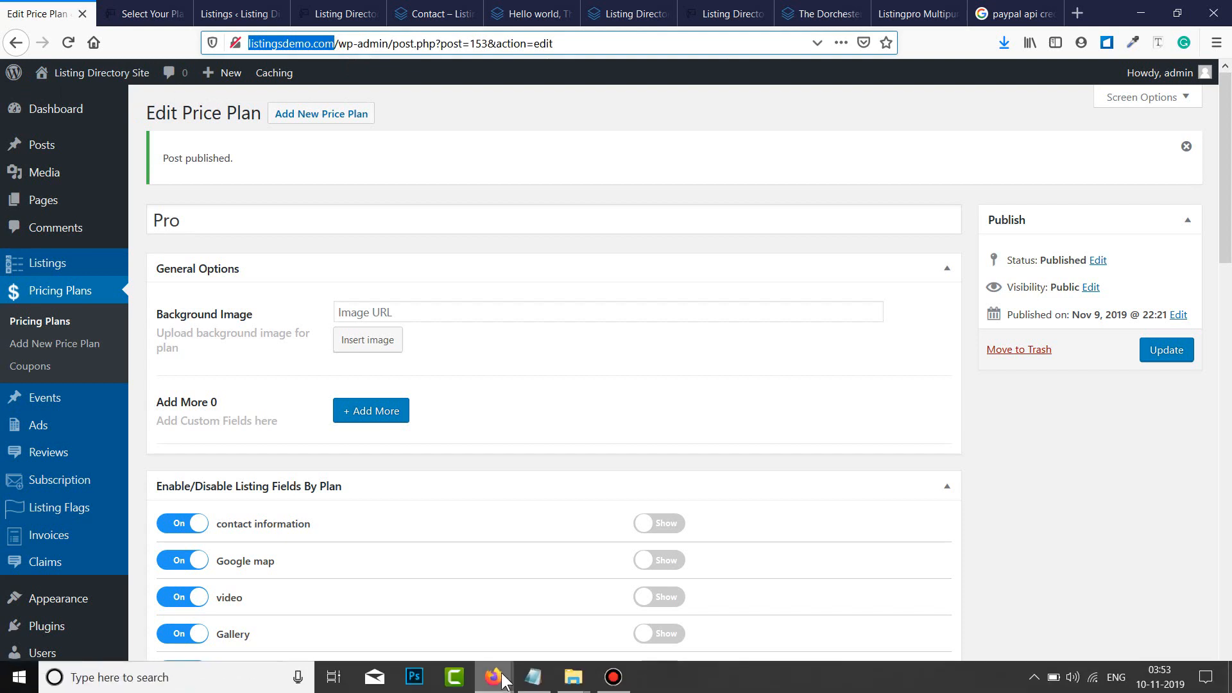
key("ctrl+v")
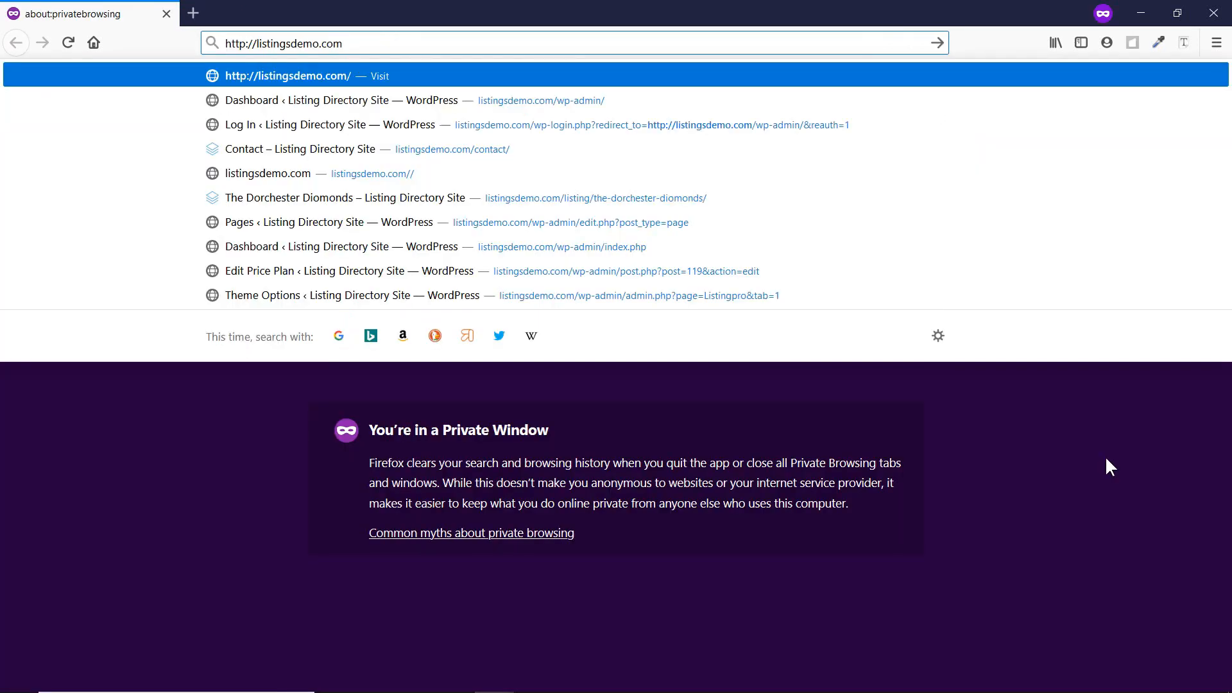
key("Return")
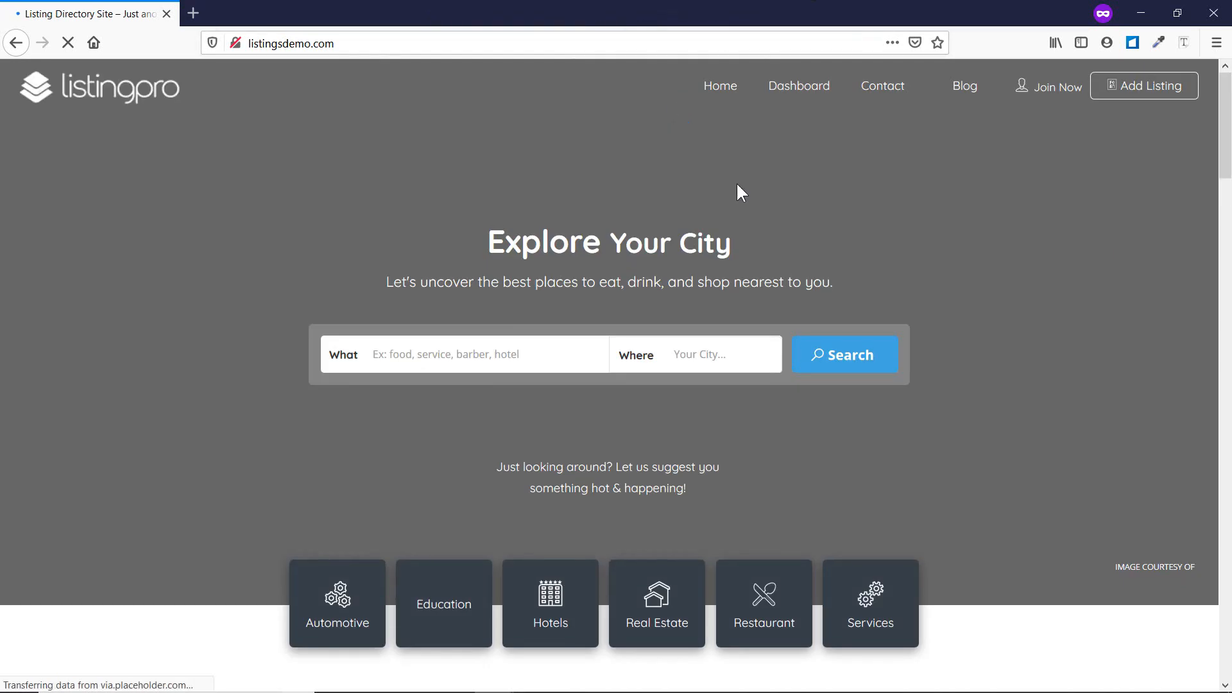
Scroll through the sections of the 'Explore New Delhi' home page.
scroll(741, 186, "down", 5)
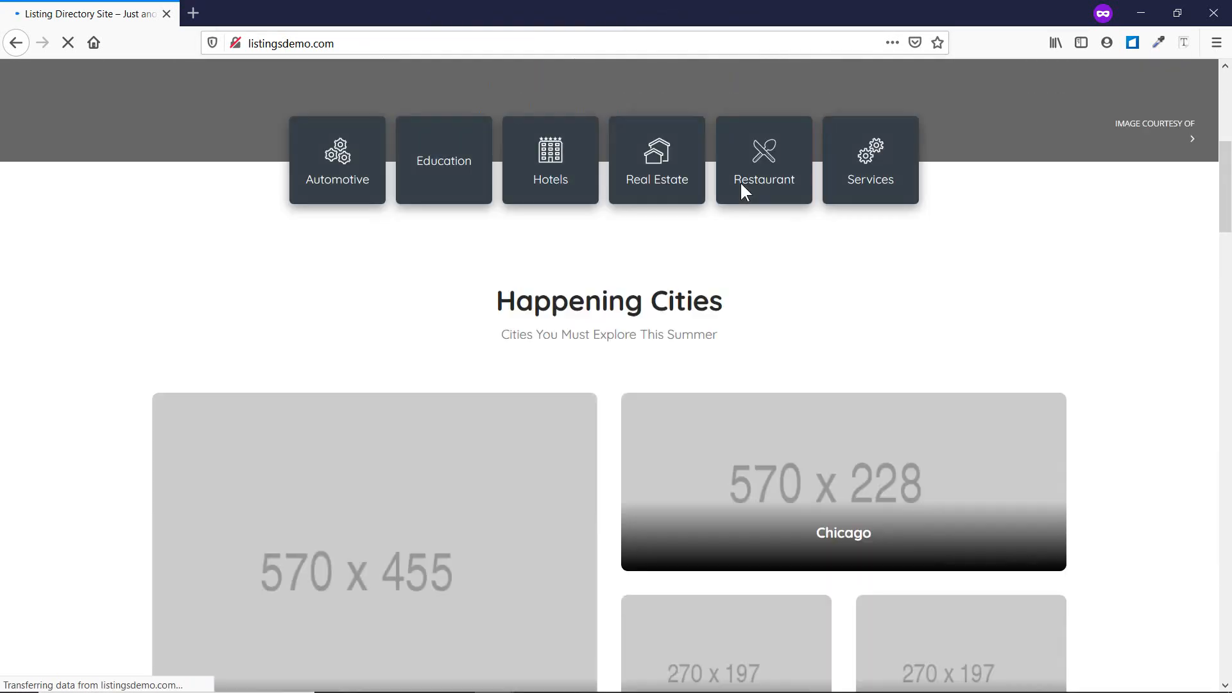
scroll(740, 186, "down", 13)
scroll(699, 248, "up", 8)
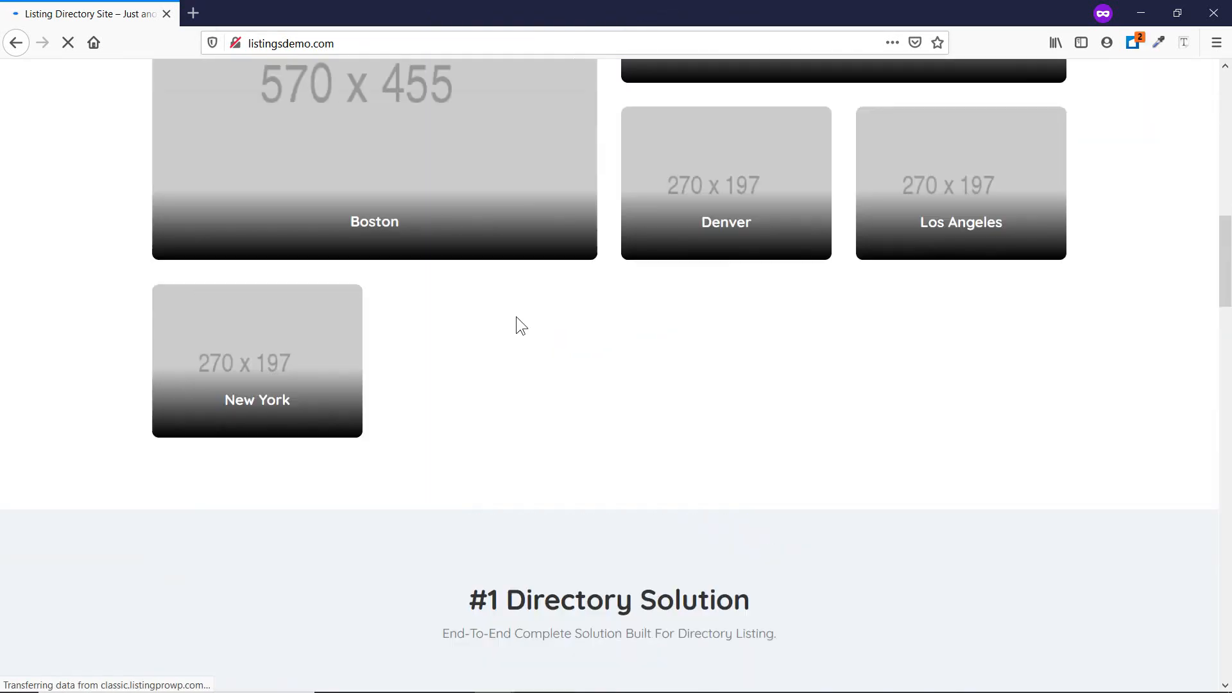
scroll(371, 277, "up", 6)
scroll(349, 360, "down", 3)
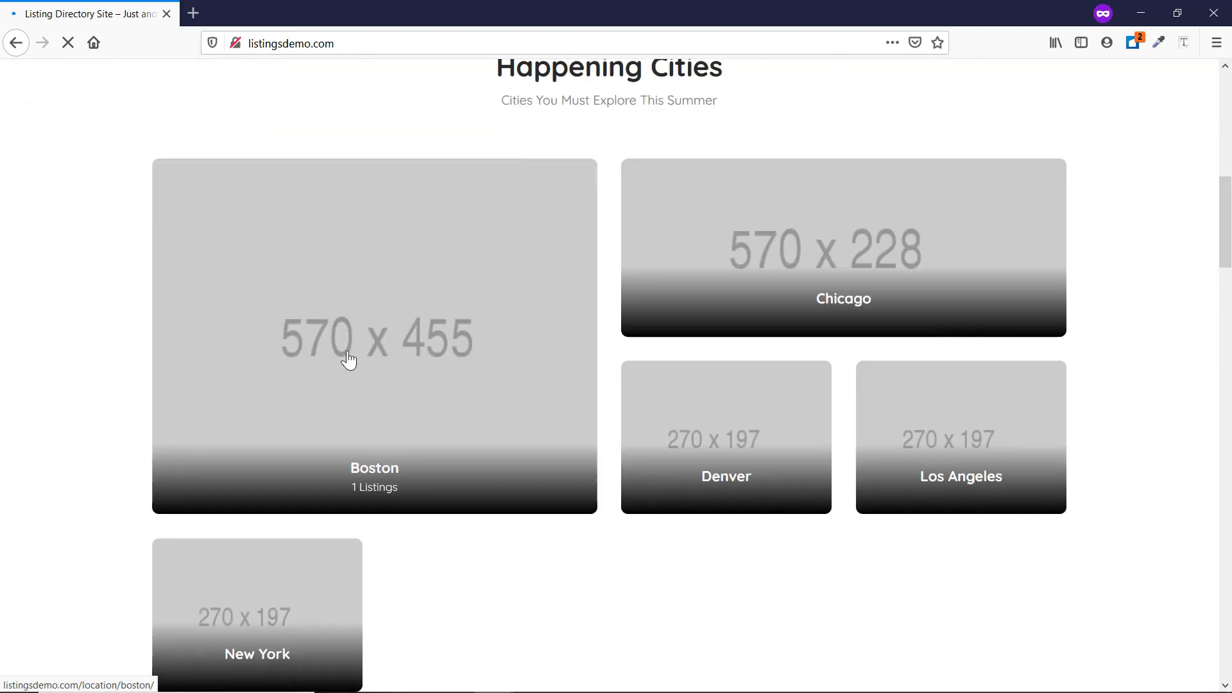
scroll(406, 286, "down", 3)
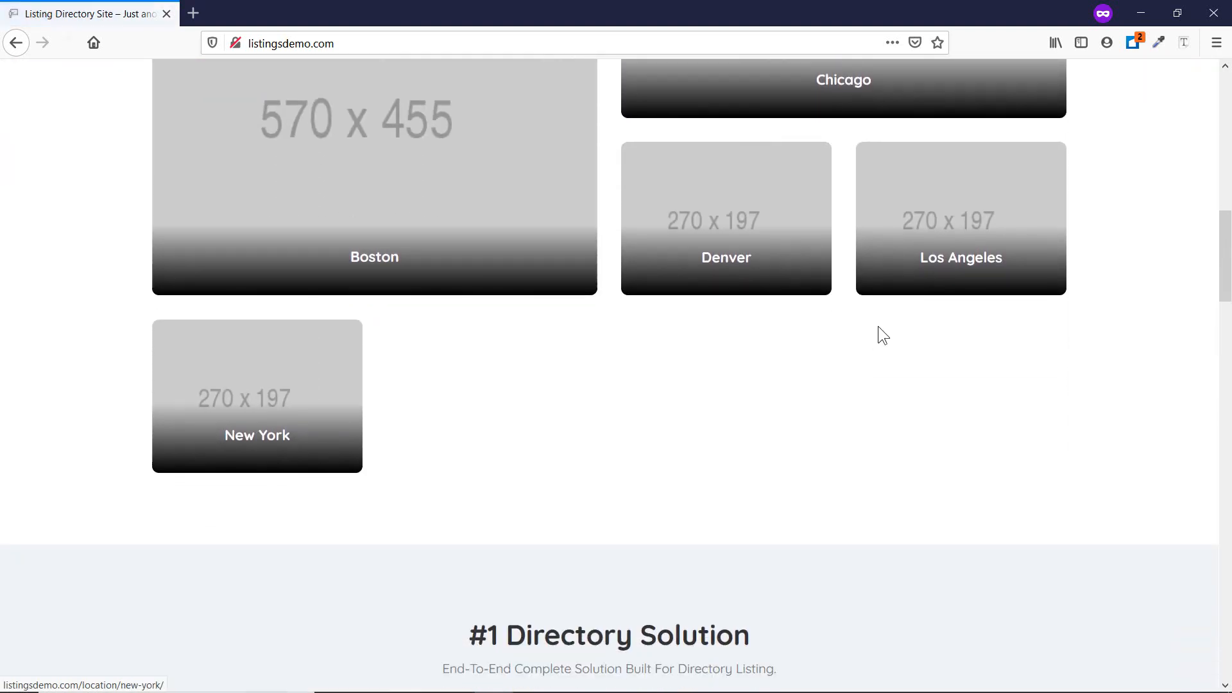
scroll(742, 281, "down", 18)
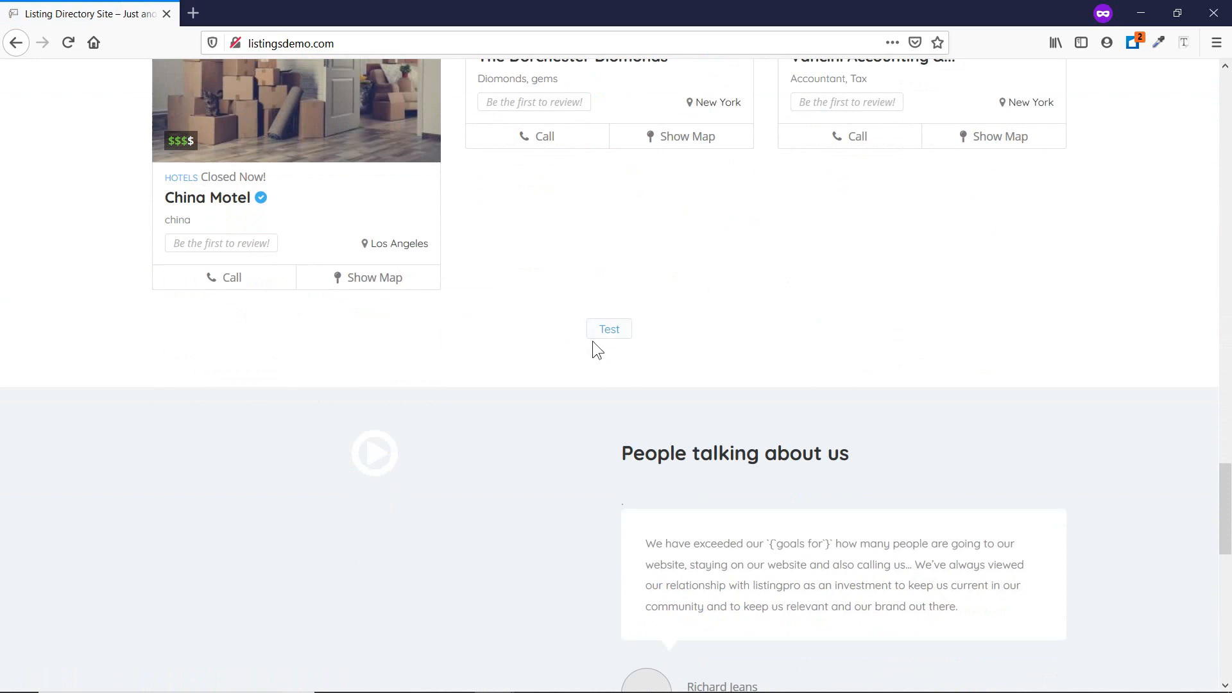
scroll(592, 342, "up", 4)
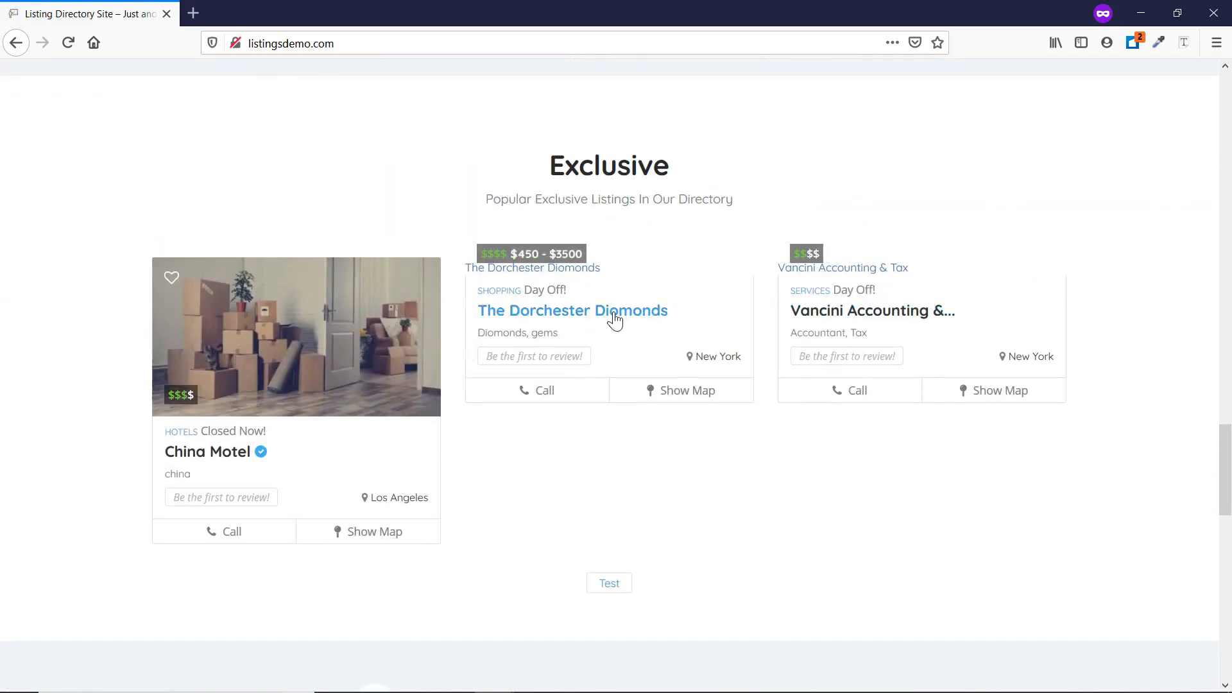
scroll(311, 433, "down", 5)
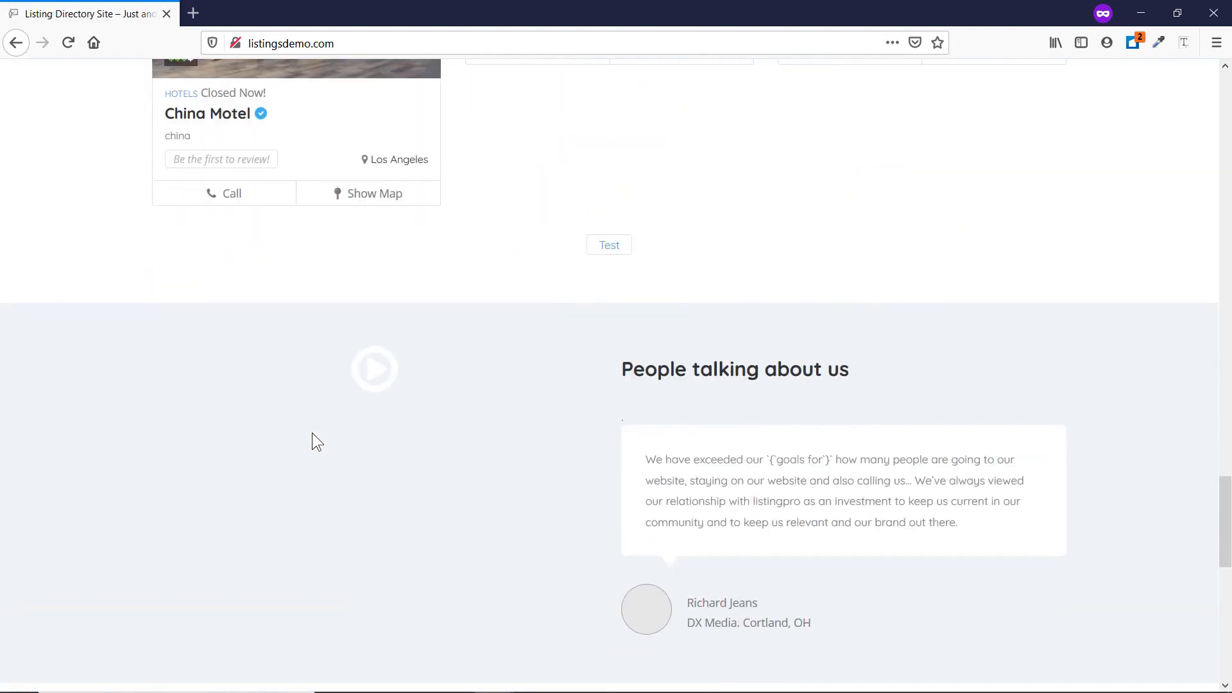
scroll(311, 433, "down", 10)
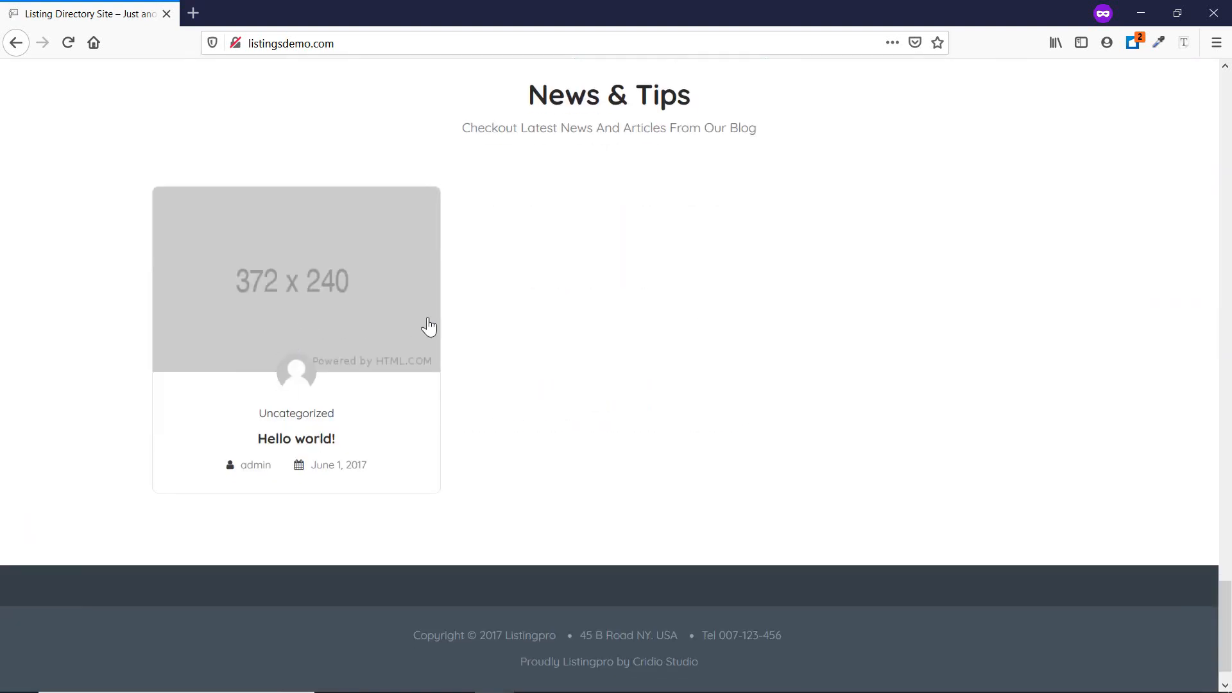
scroll(576, 302, "up", 15)
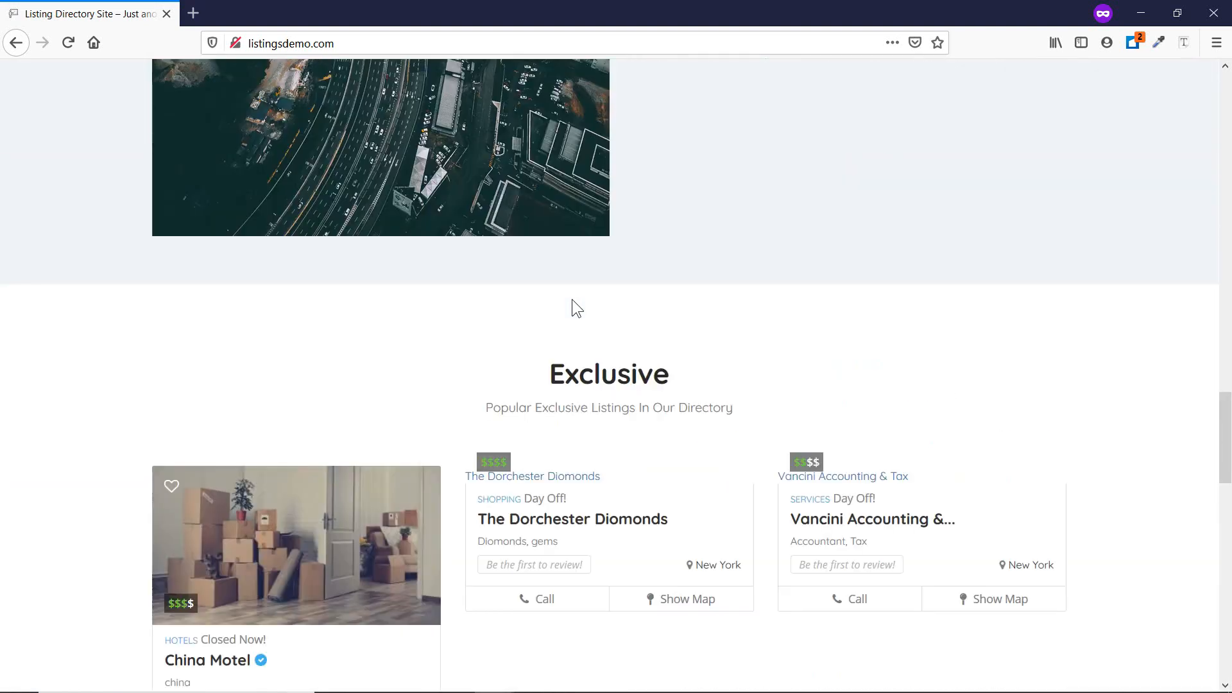
scroll(571, 299, "up", 15)
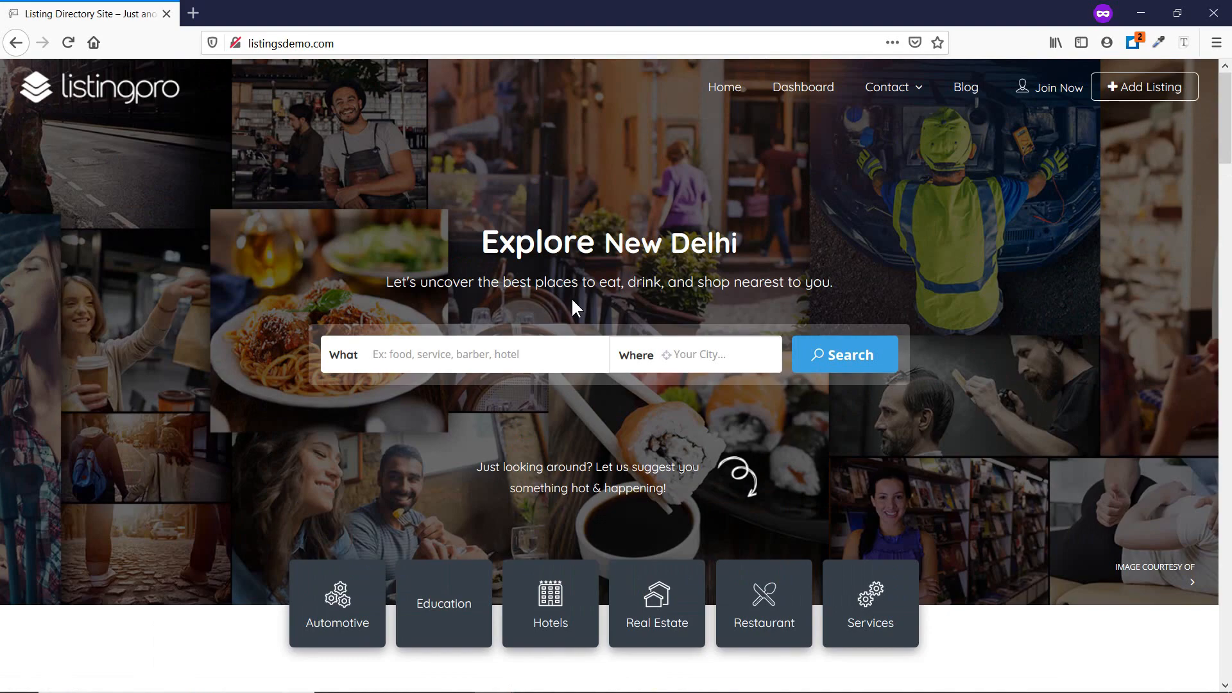
left_click_drag(1226, 108, 1176, 62)
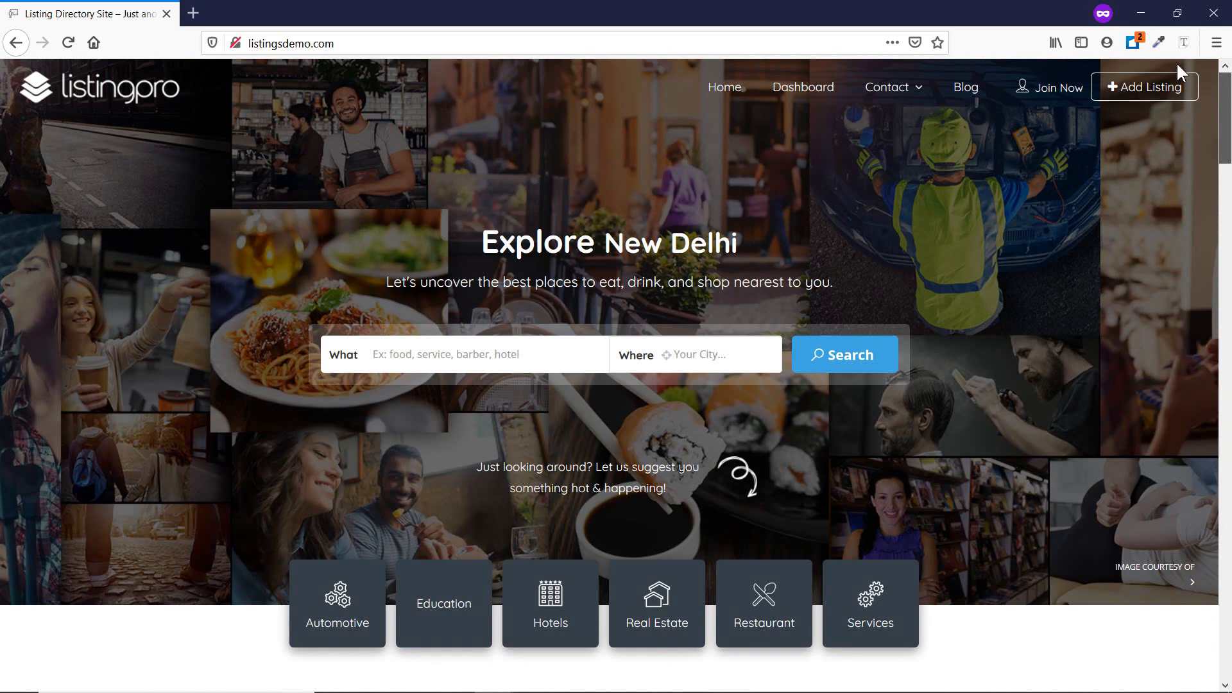
Start submitting a new listing and choose the Pro plan.
left_click(1138, 100)
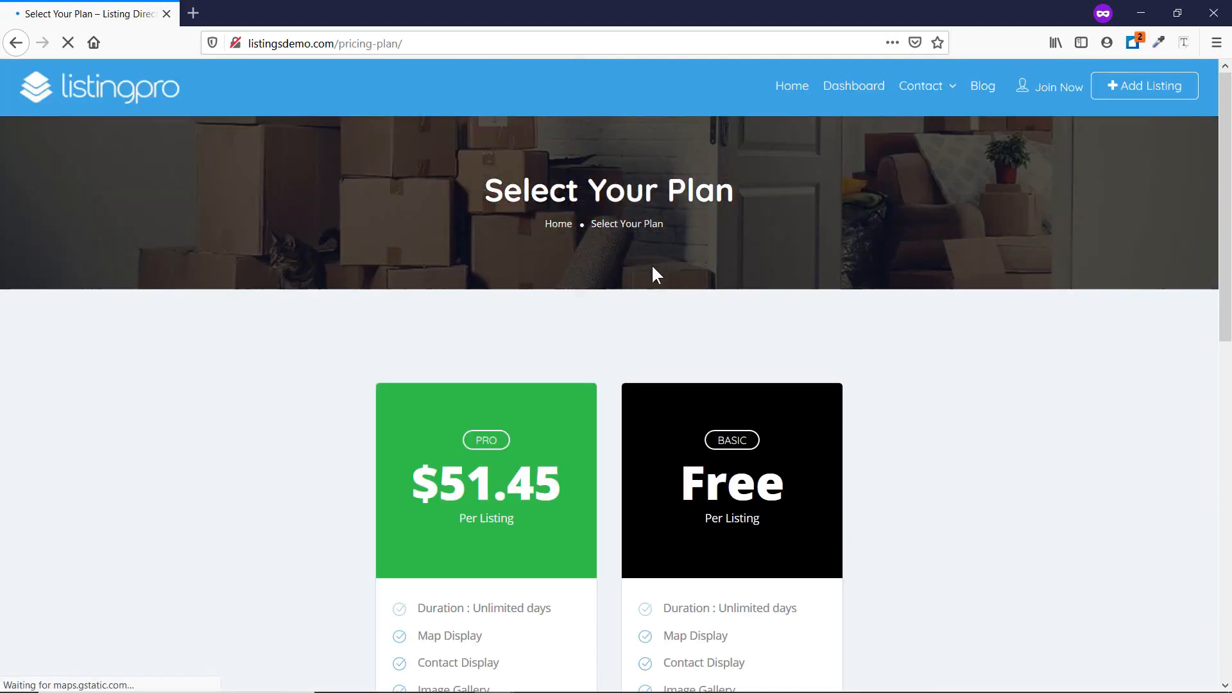
scroll(648, 272, "down", 4)
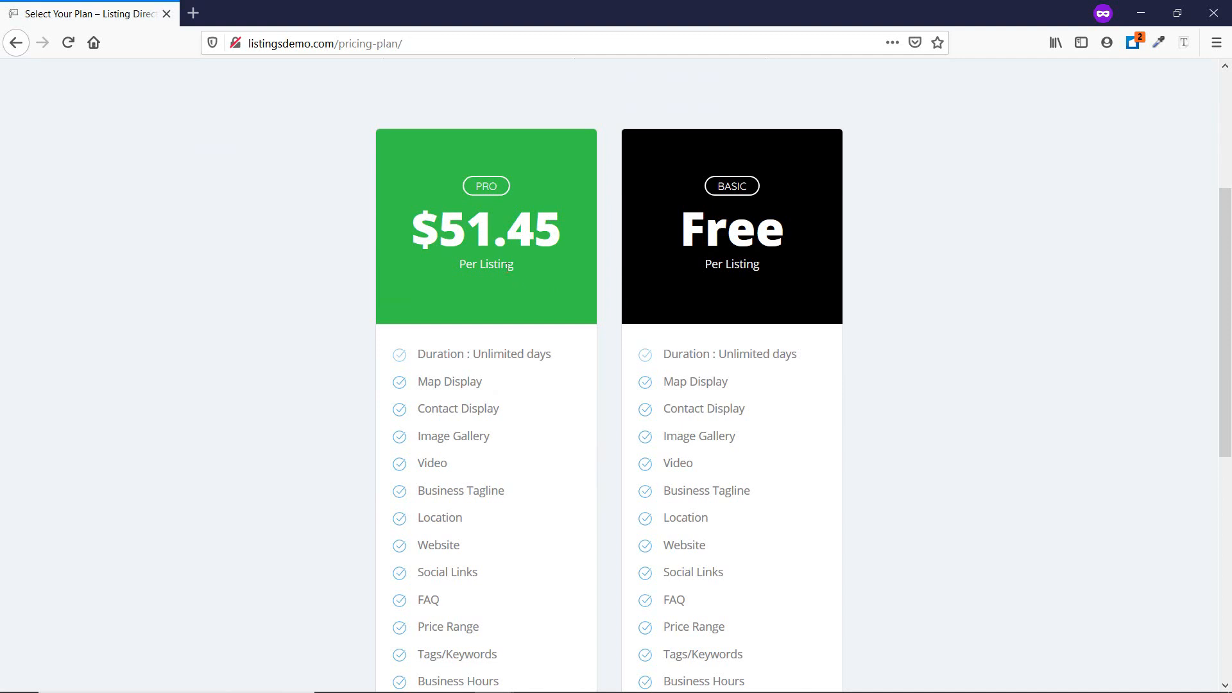
scroll(487, 264, "down", 7)
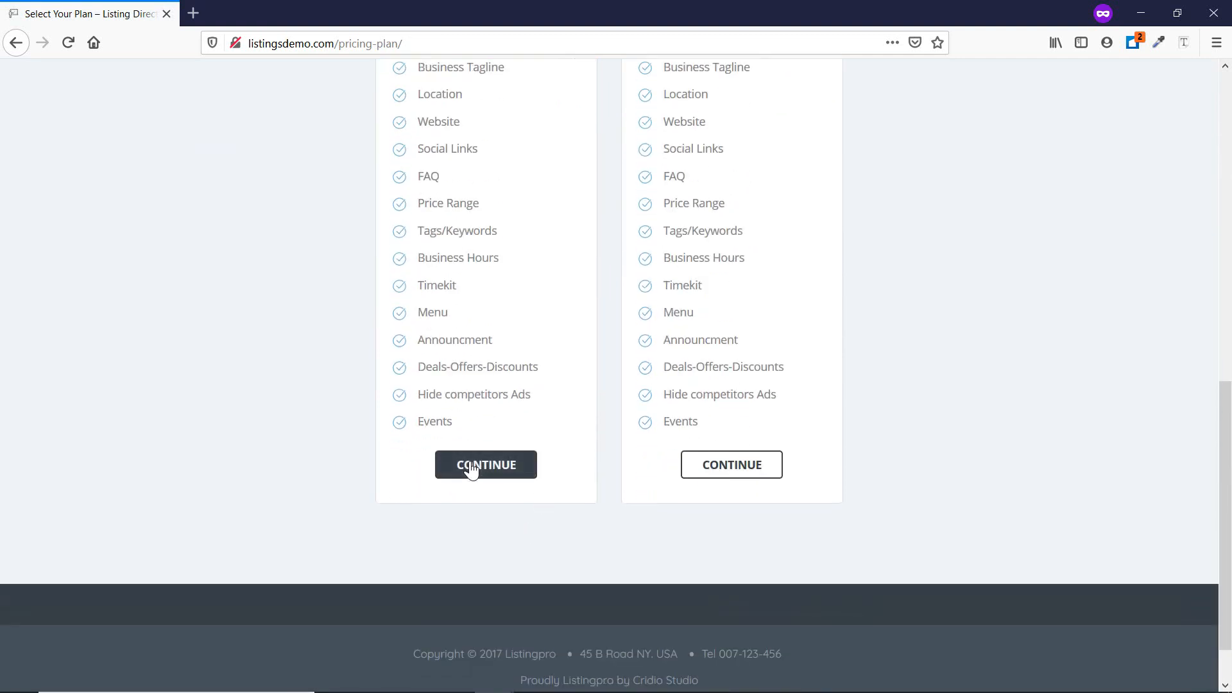
left_click(471, 469)
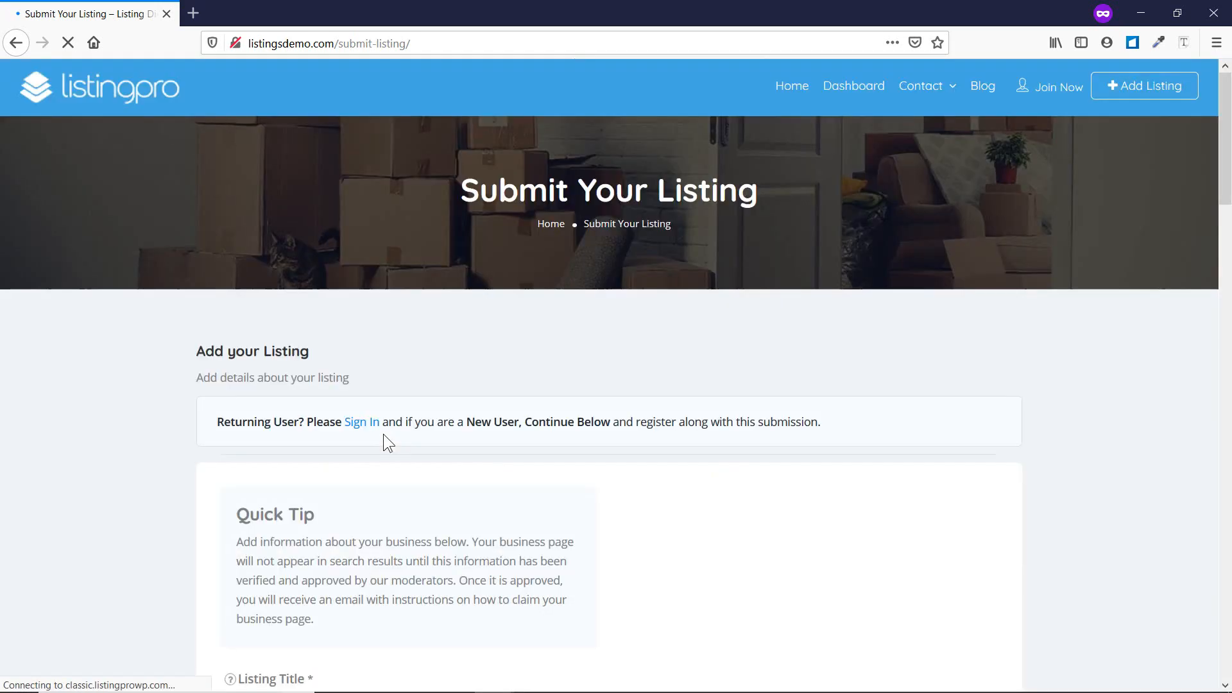
Return to Select Your Plan and continue with a plan to reopen the submission form.
scroll(385, 433, "down", 5)
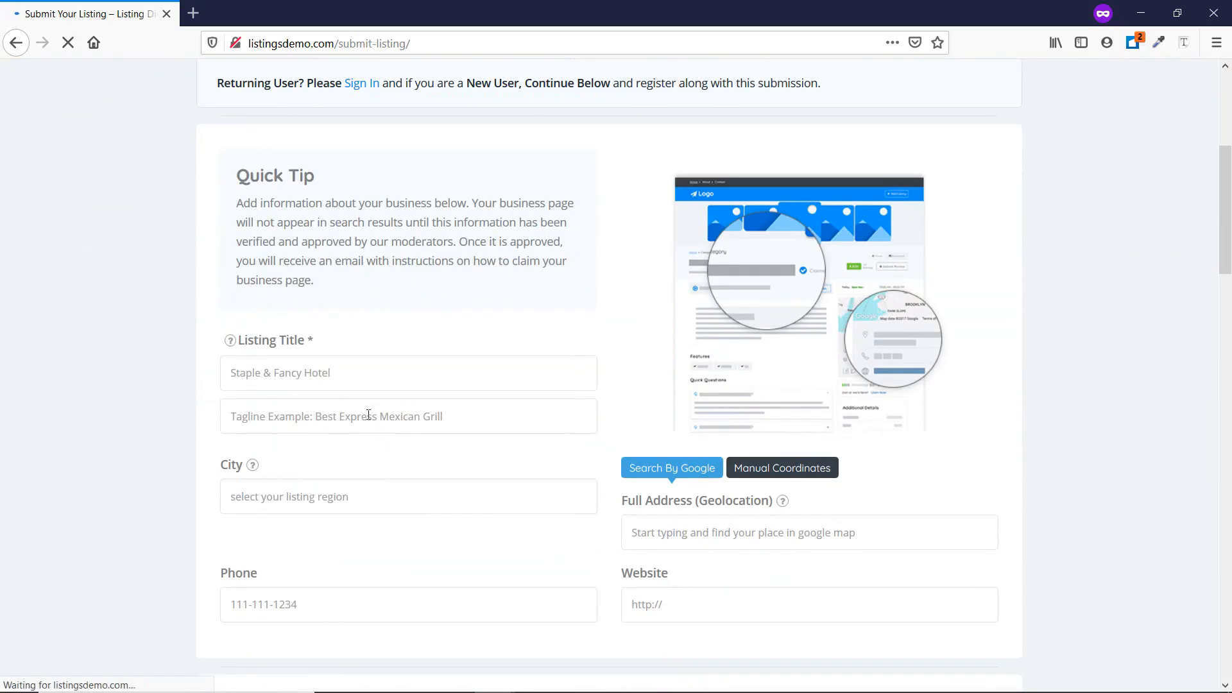
scroll(369, 413, "down", 15)
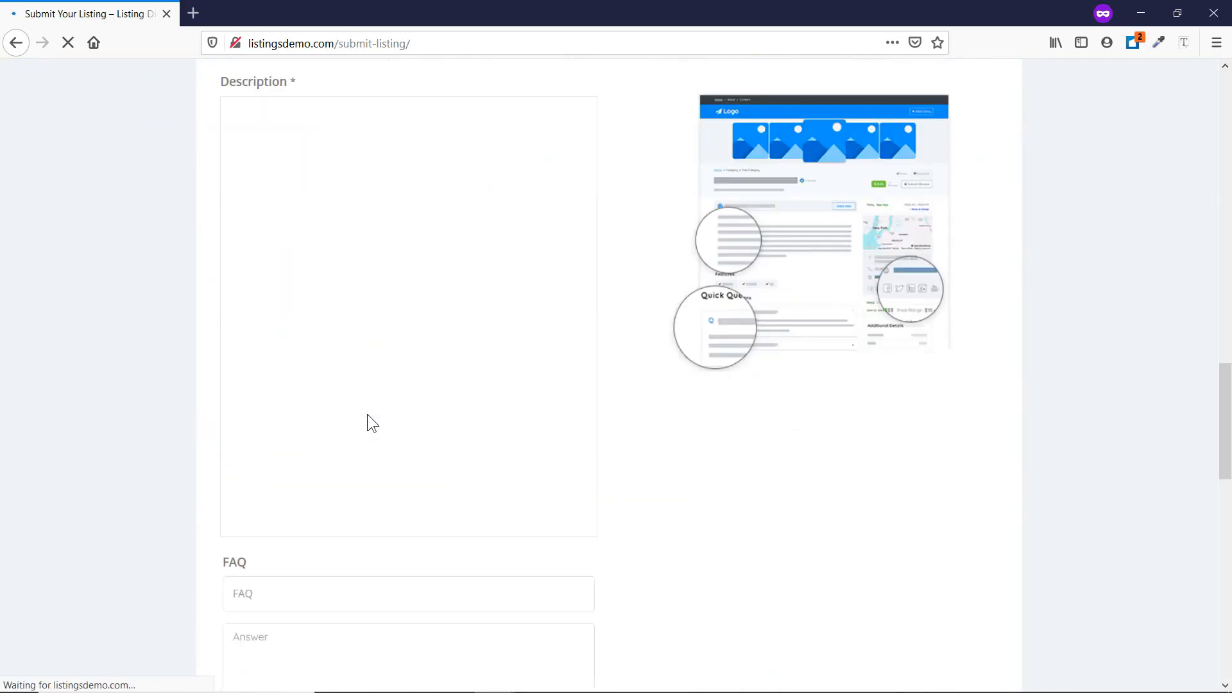
scroll(367, 414, "down", 15)
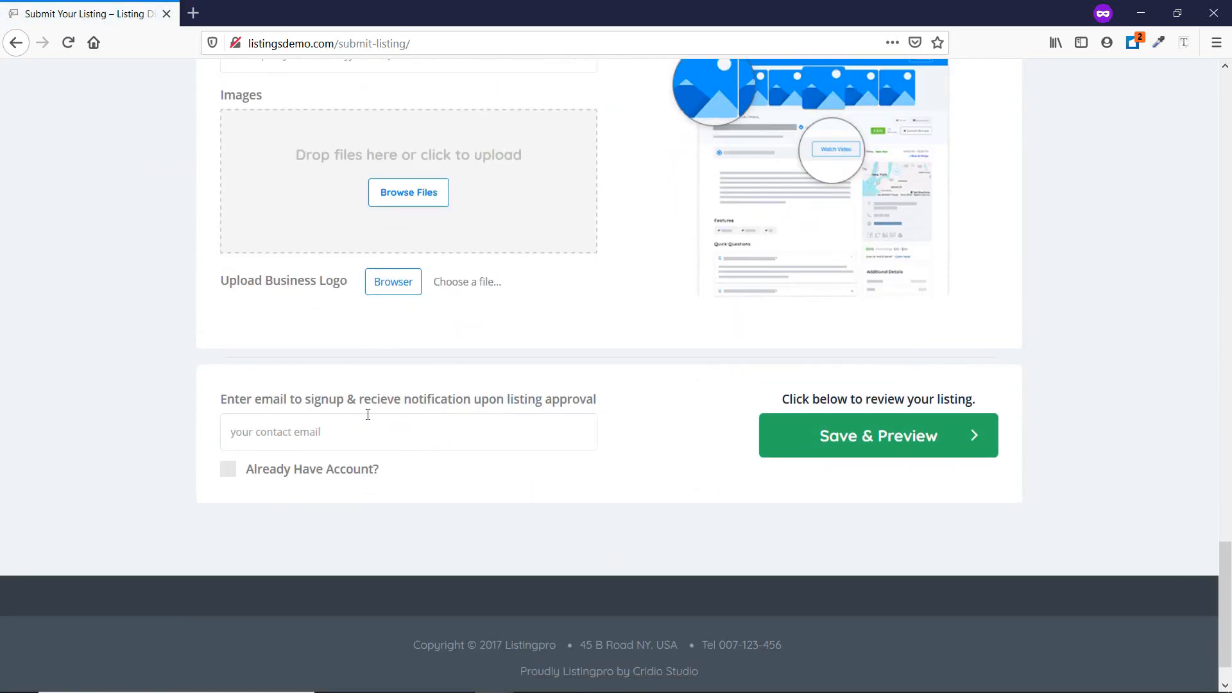
left_click(14, 52)
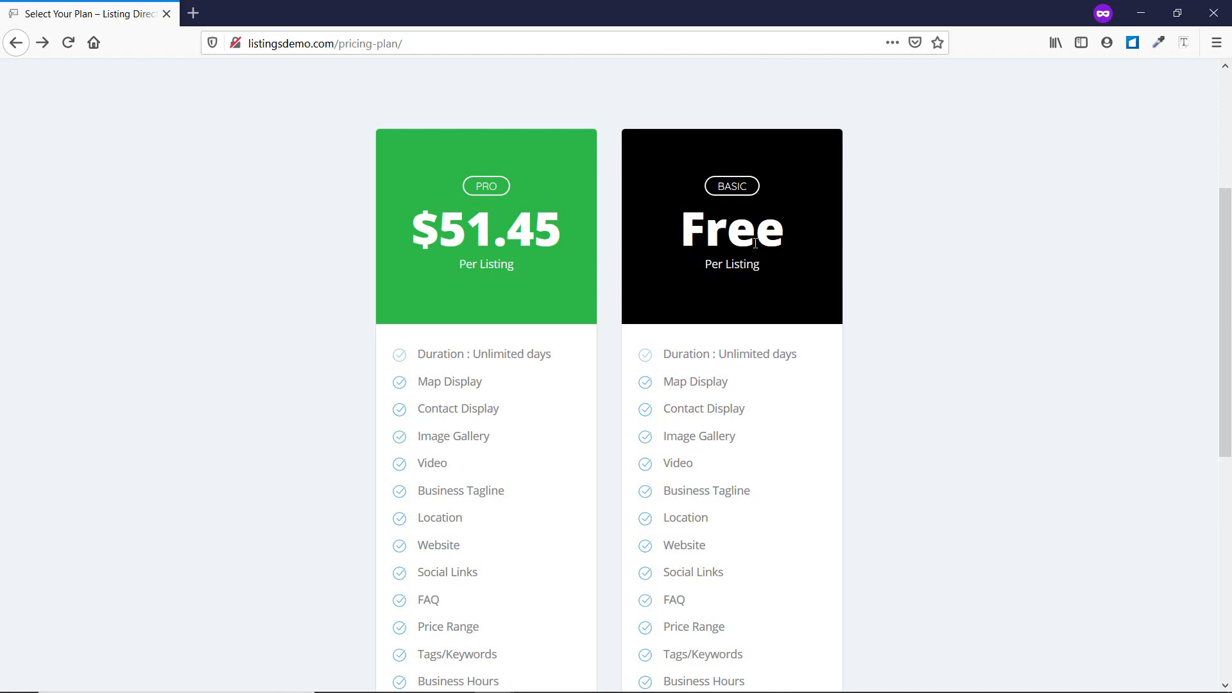
scroll(754, 235, "down", 7)
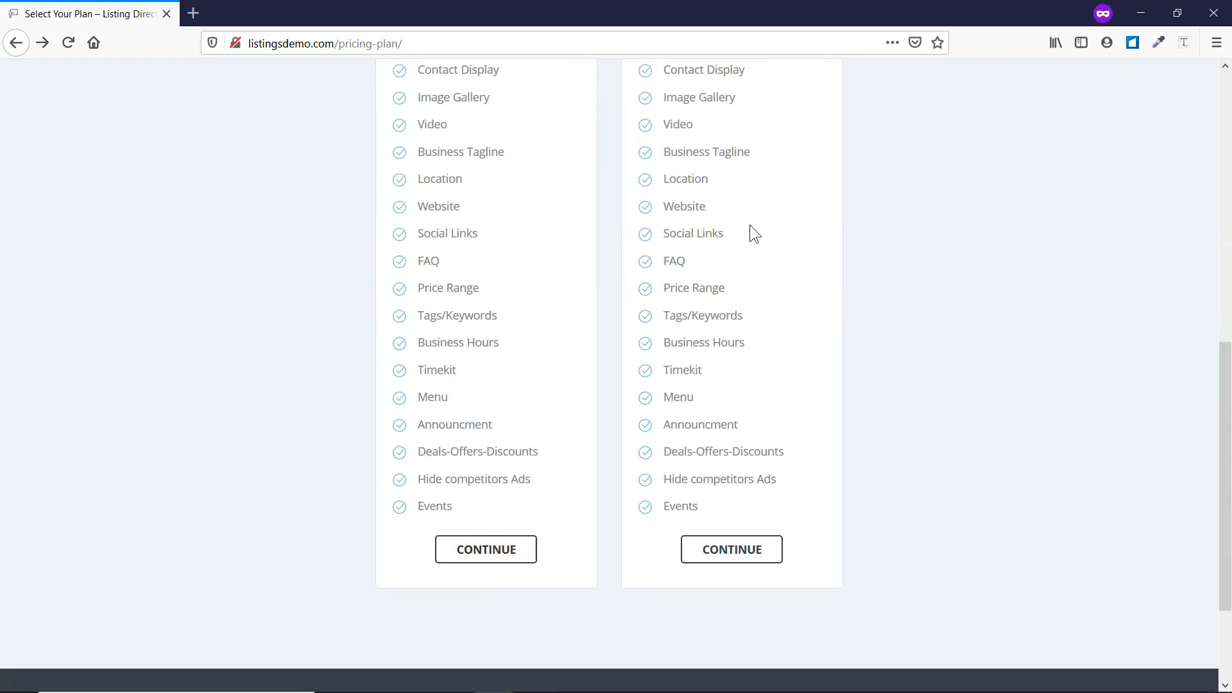
left_click(741, 409)
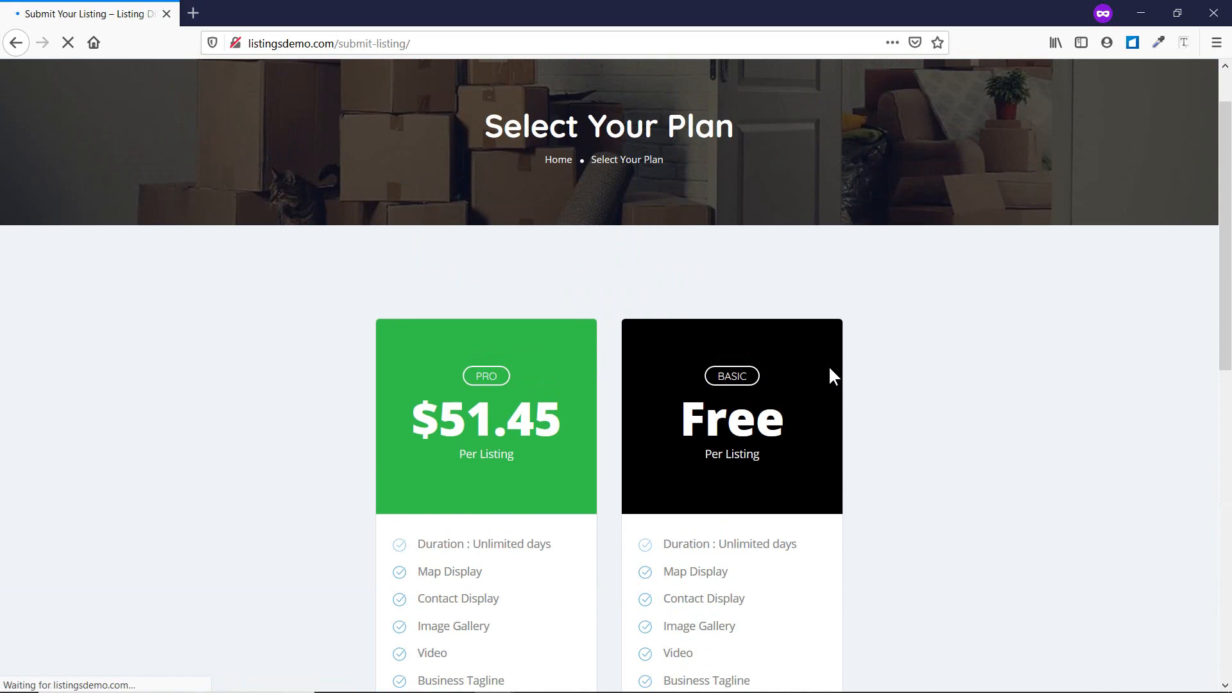
Enter title 'Test Listing' and tagline 'Best Products Online', and copy the Quick Tip paragraph.
scroll(768, 376, "down", 5)
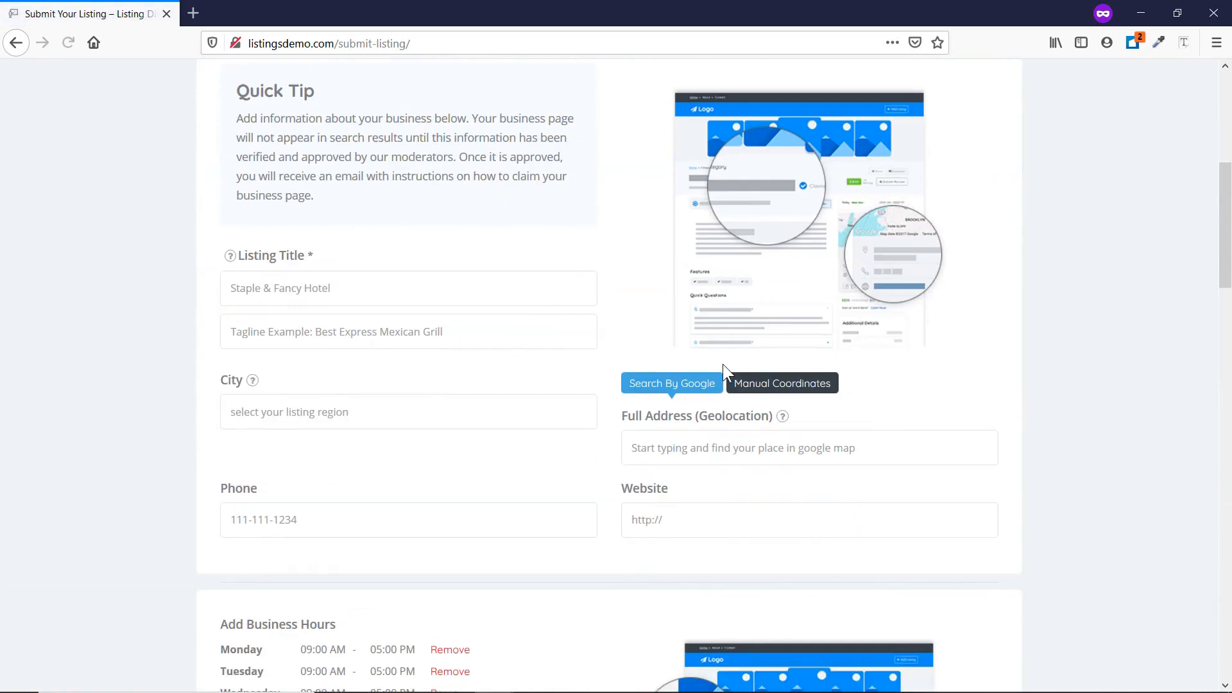
left_click(336, 301)
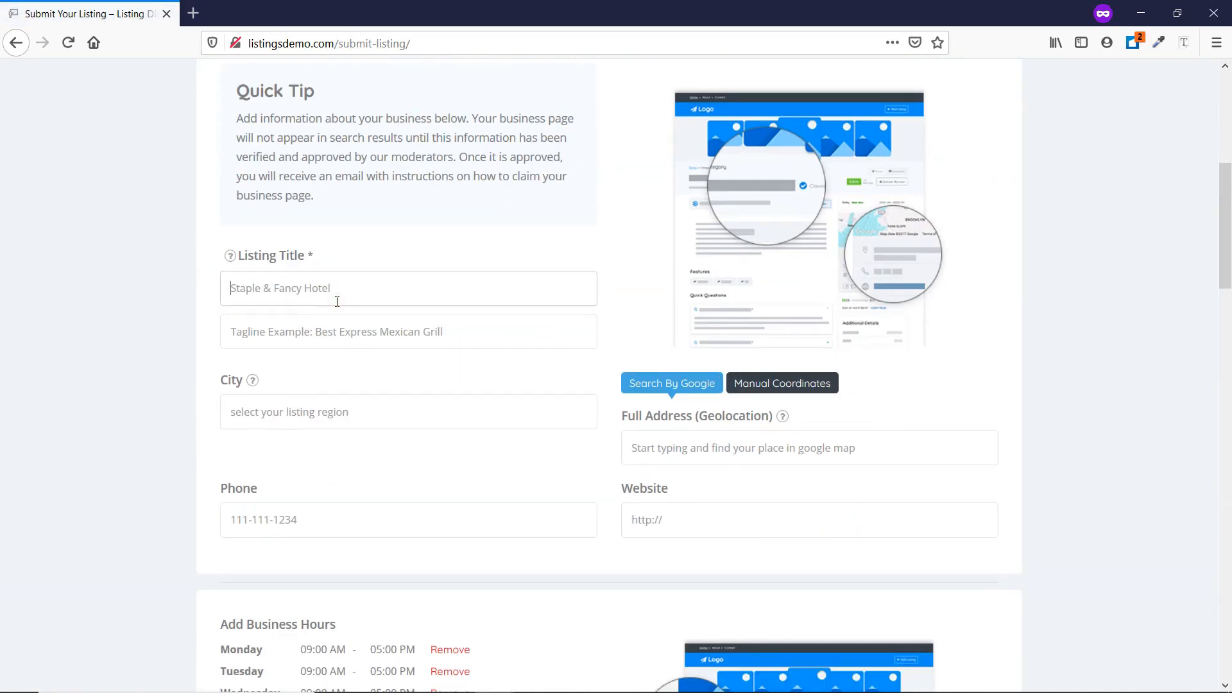
type("Test Listing")
left_click(364, 328)
type("Best P")
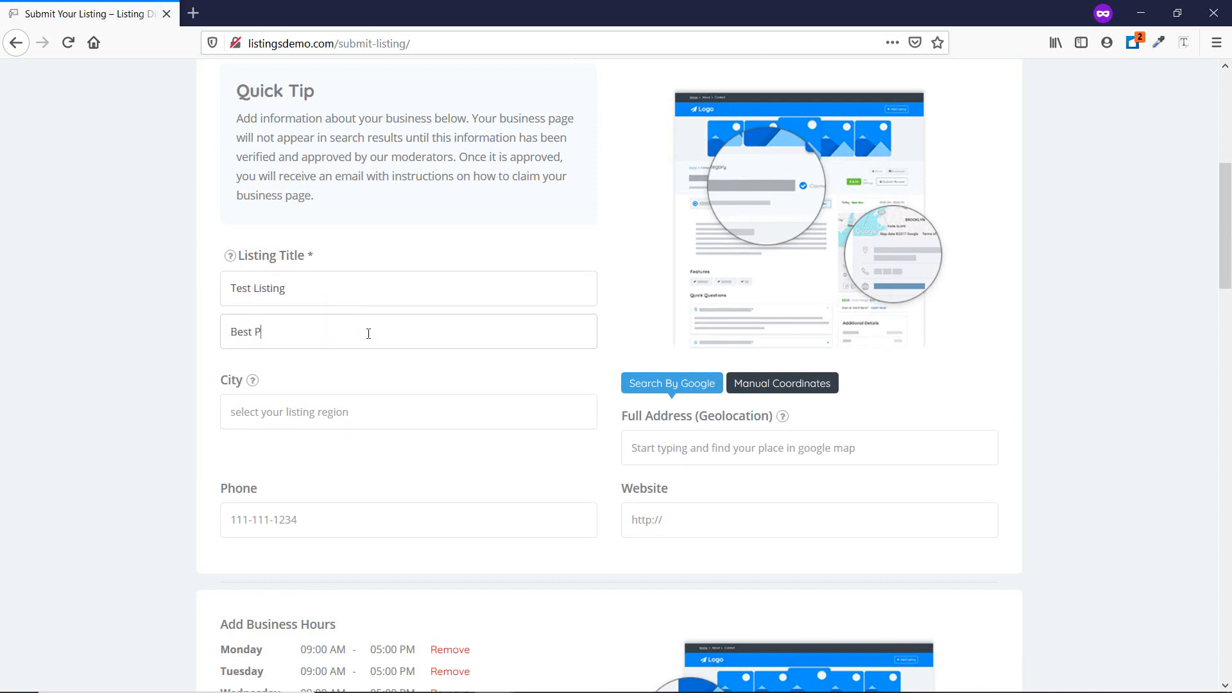
type("roducts Online")
left_click_drag(237, 119, 322, 174)
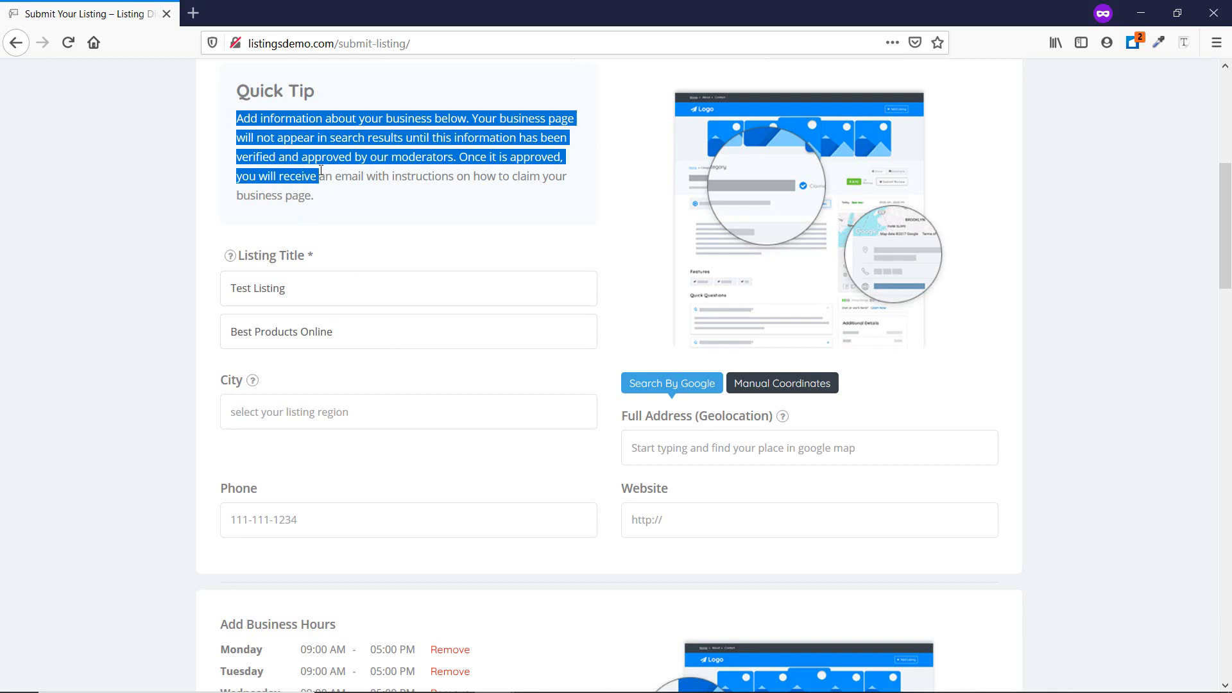
Set the city to L A, CA, USA and enter a placeholder phone number.
scroll(323, 191, "down", 3)
left_click(298, 244)
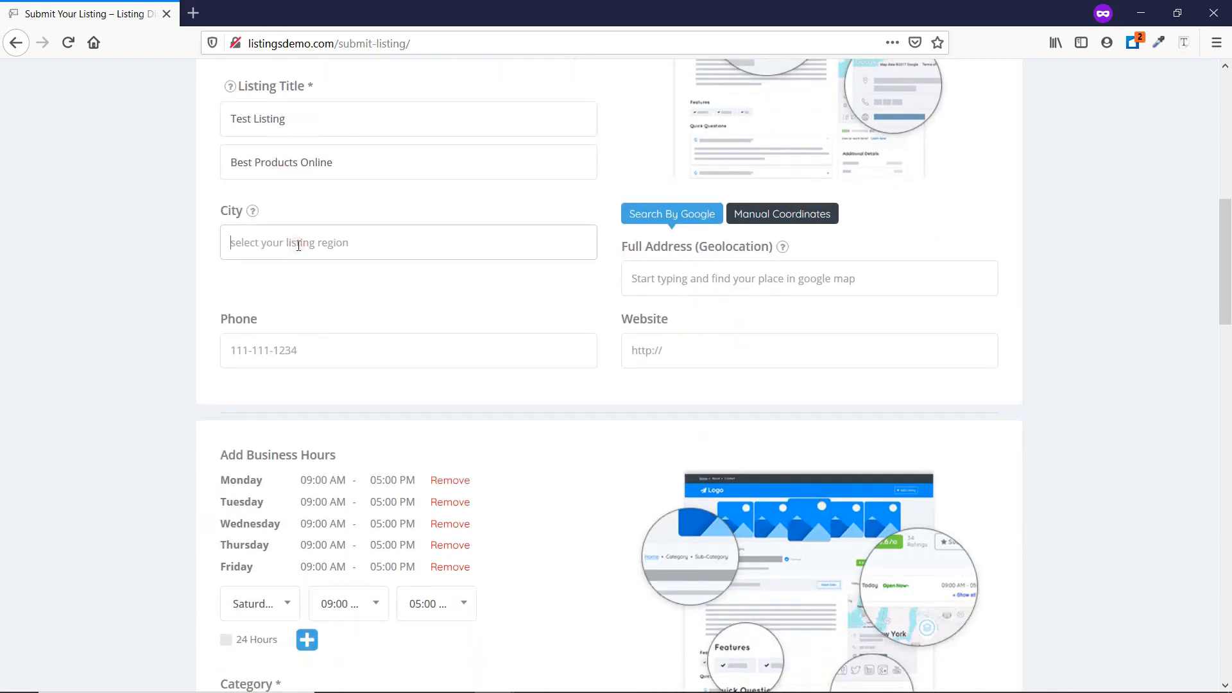
type("LA")
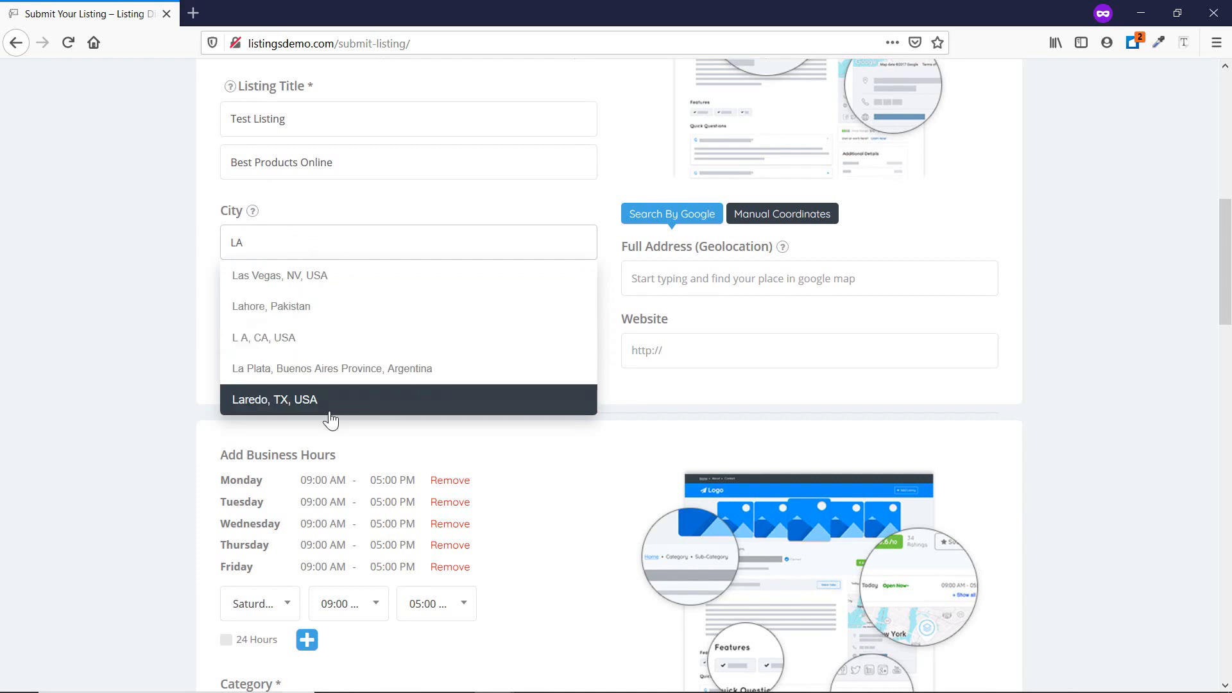
left_click(302, 351)
scroll(297, 341, "down", 2)
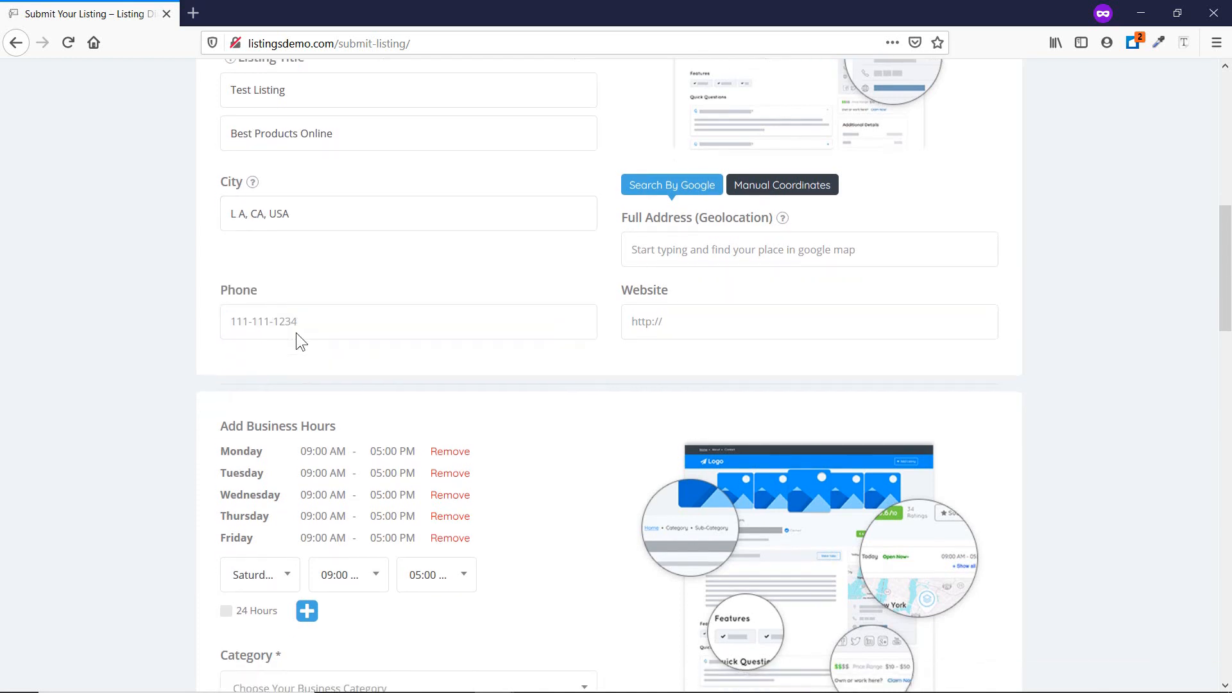
left_click(285, 274)
type("1111")
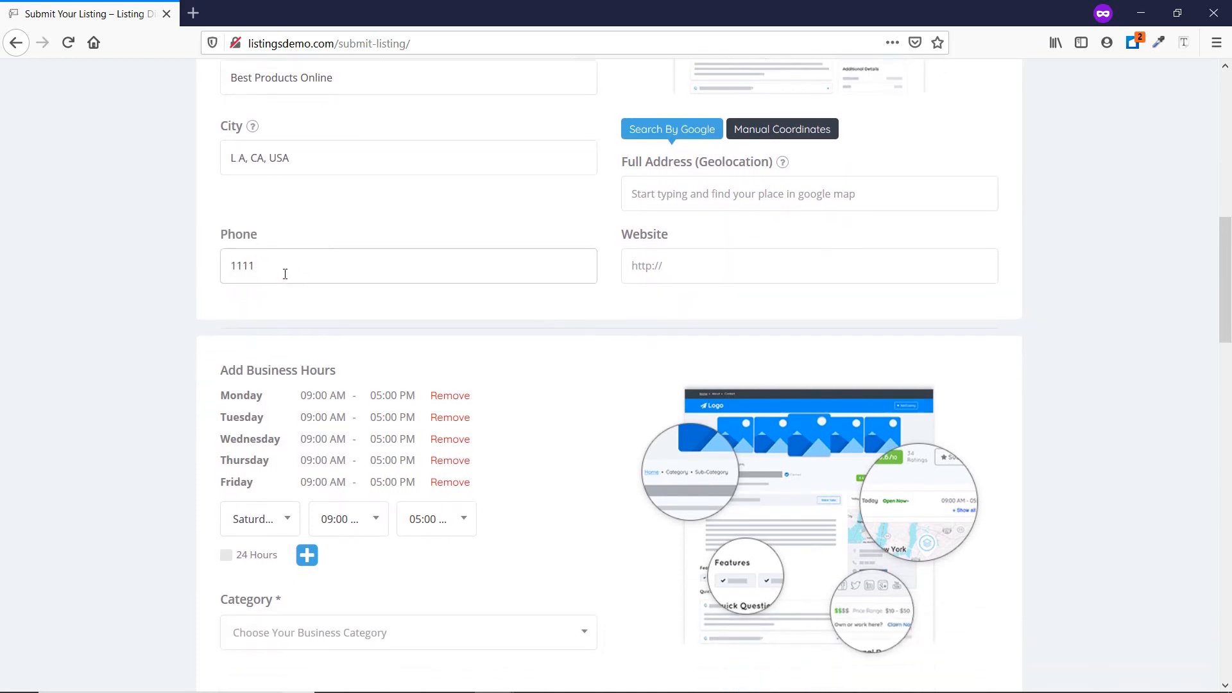
type("11111")
Set the listing category to Restaurant, with the 'Is is Free?' option switched on.
scroll(269, 289, "down", 3)
scroll(383, 372, "down", 2)
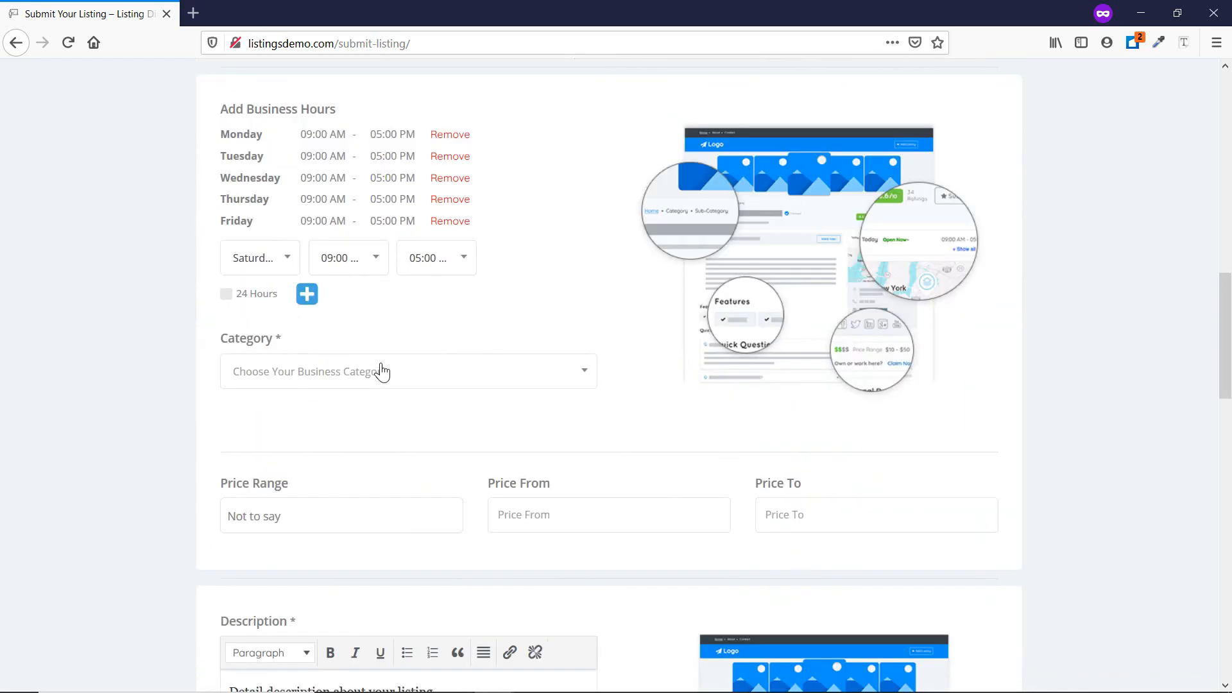
scroll(382, 372, "down", 3)
left_click(319, 204)
left_click(311, 295)
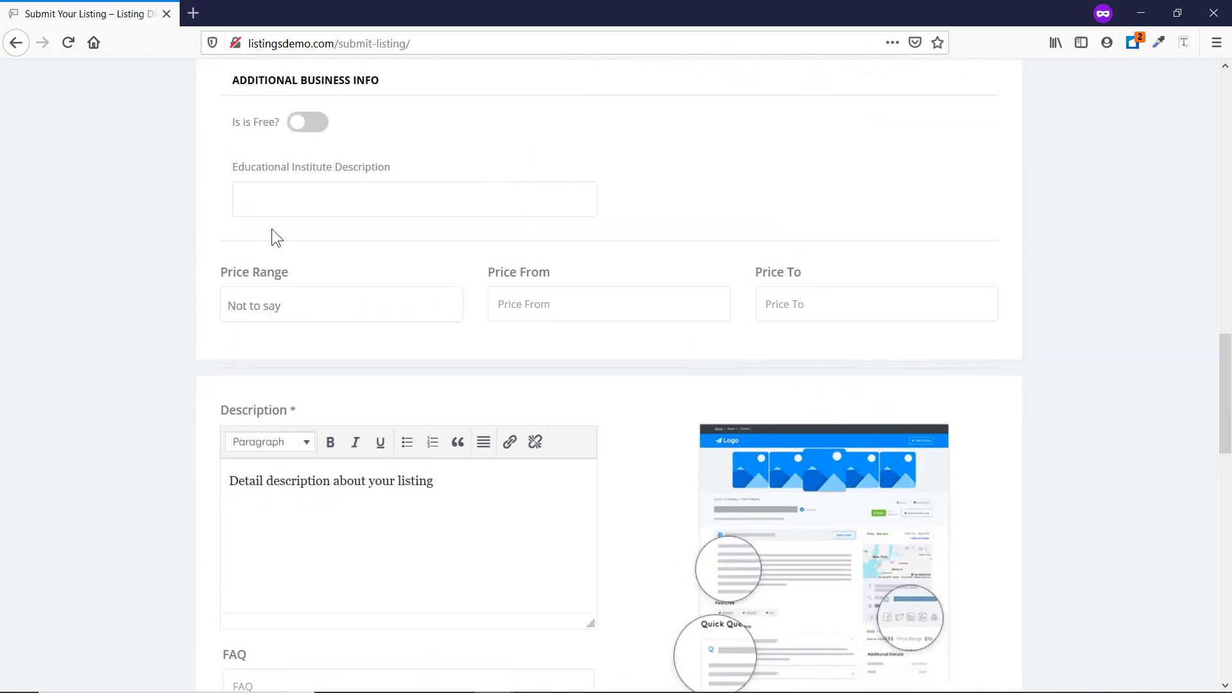
scroll(273, 231, "up", 5)
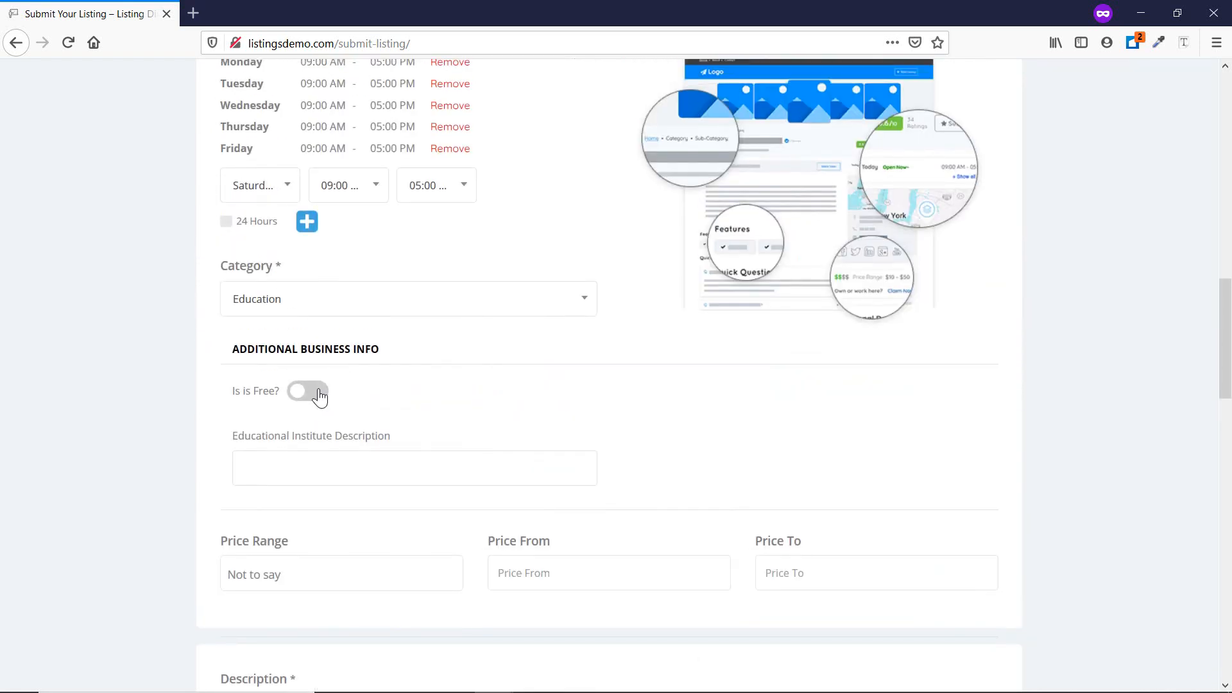
left_click(319, 393)
left_click(338, 298)
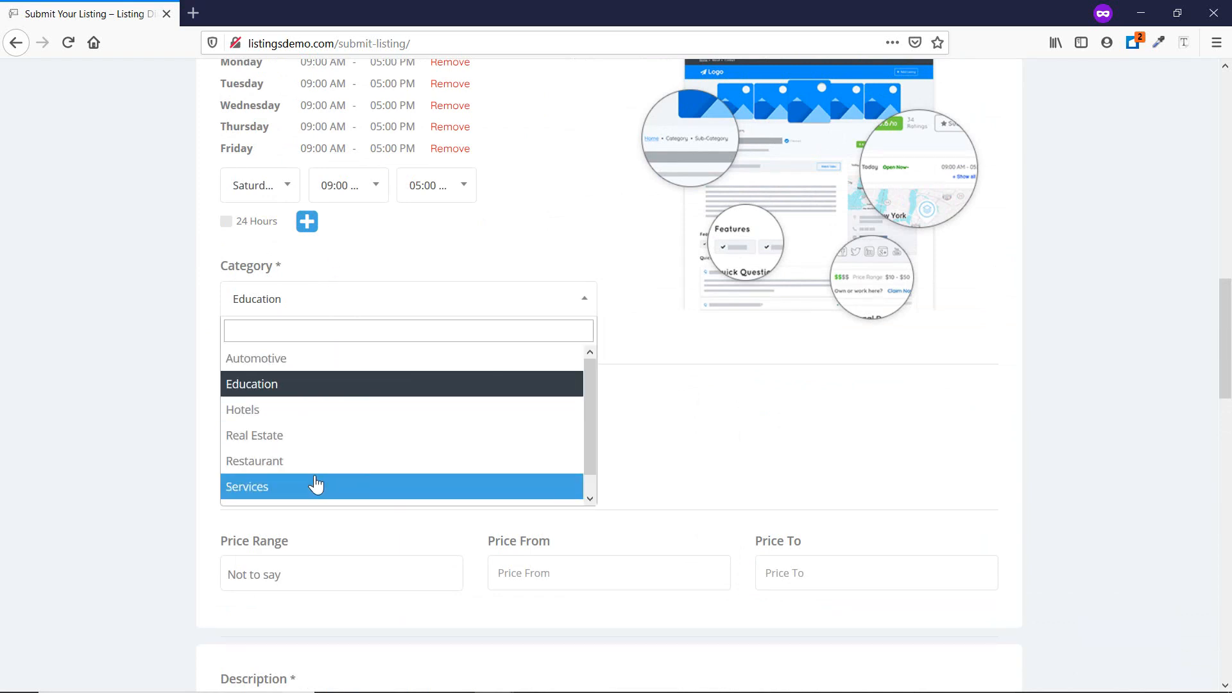
left_click(314, 463)
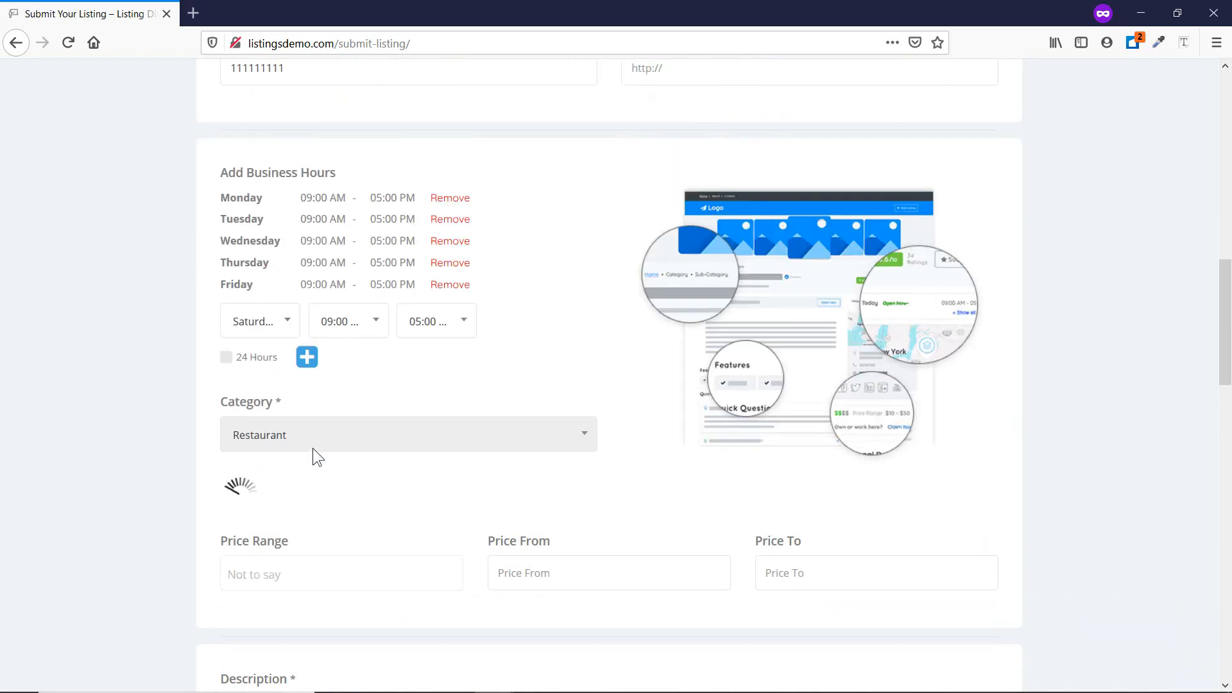
Set the price range to $$$$ - Ultra High, priced from 1000 to 2000.
scroll(253, 449, "down", 3)
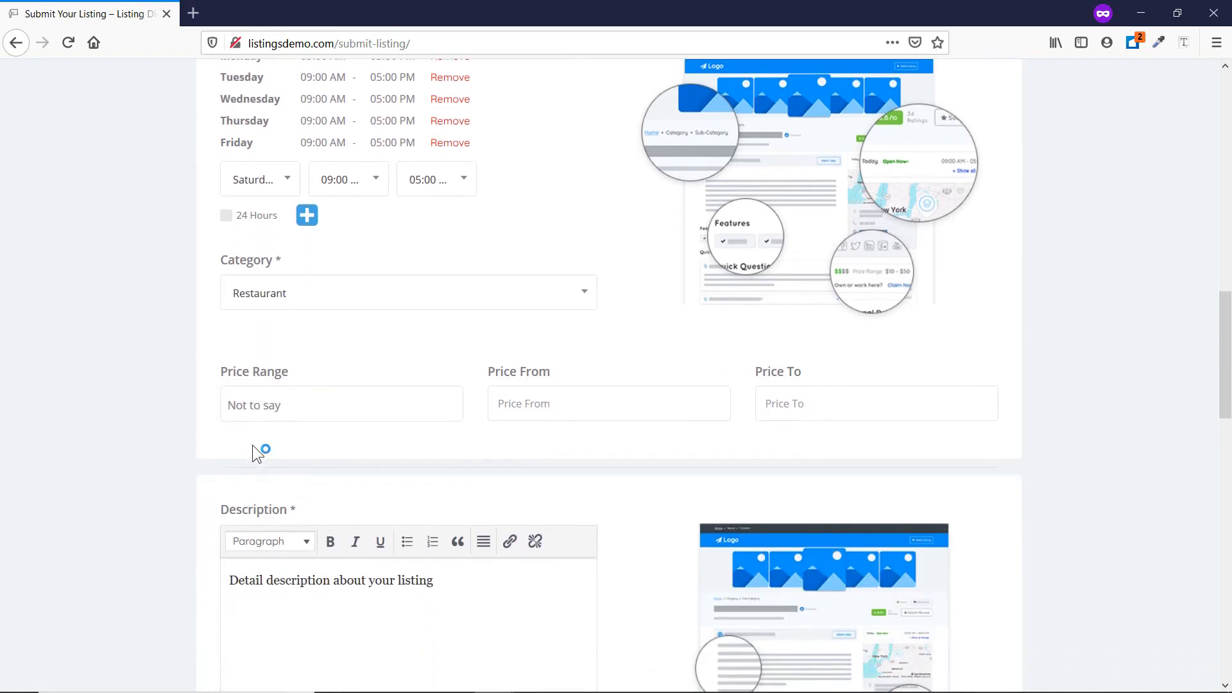
left_click(256, 406)
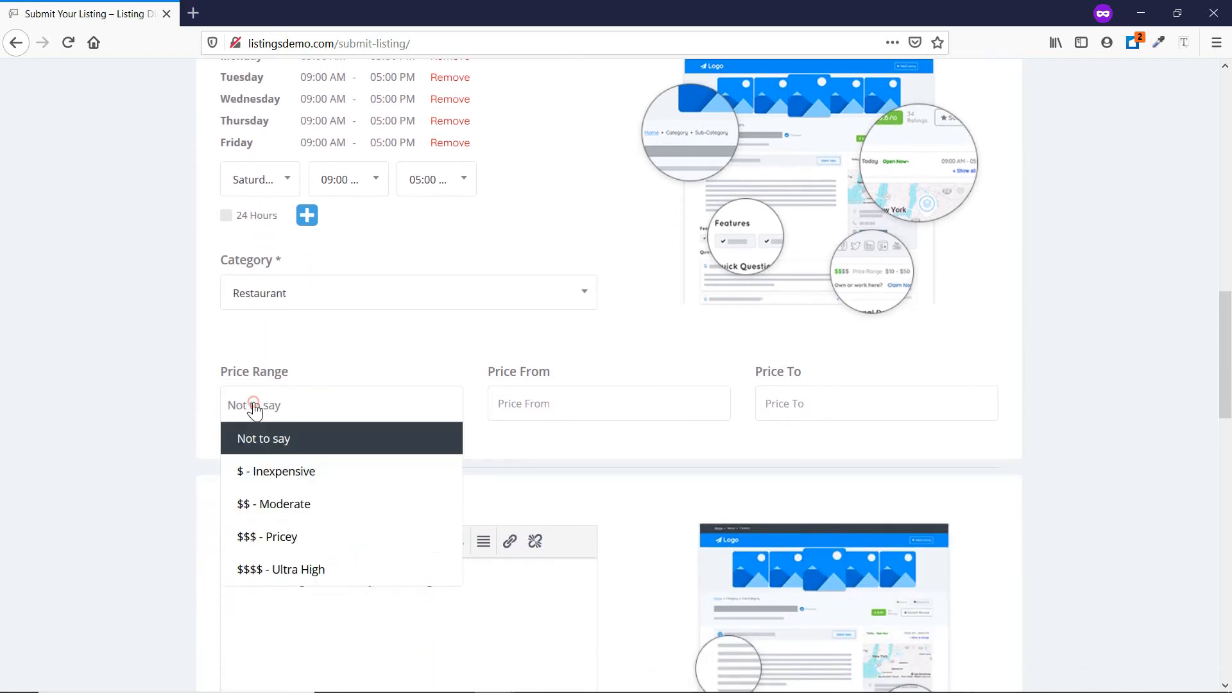
left_click(314, 566)
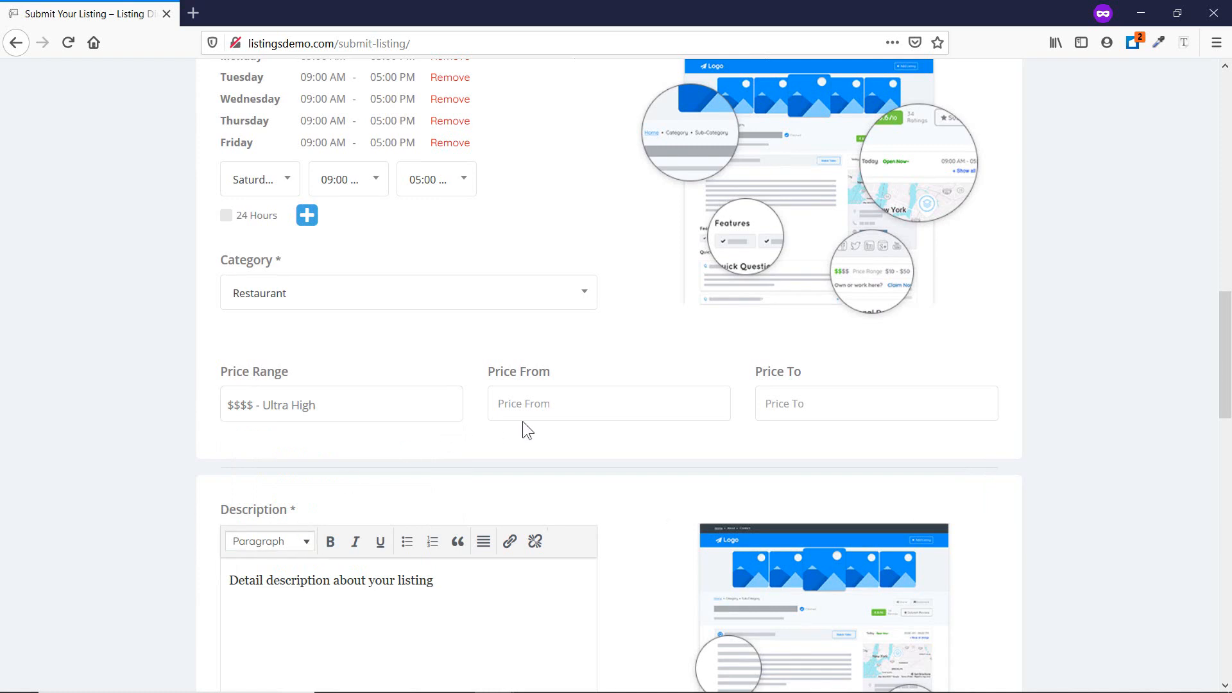
type("1000")
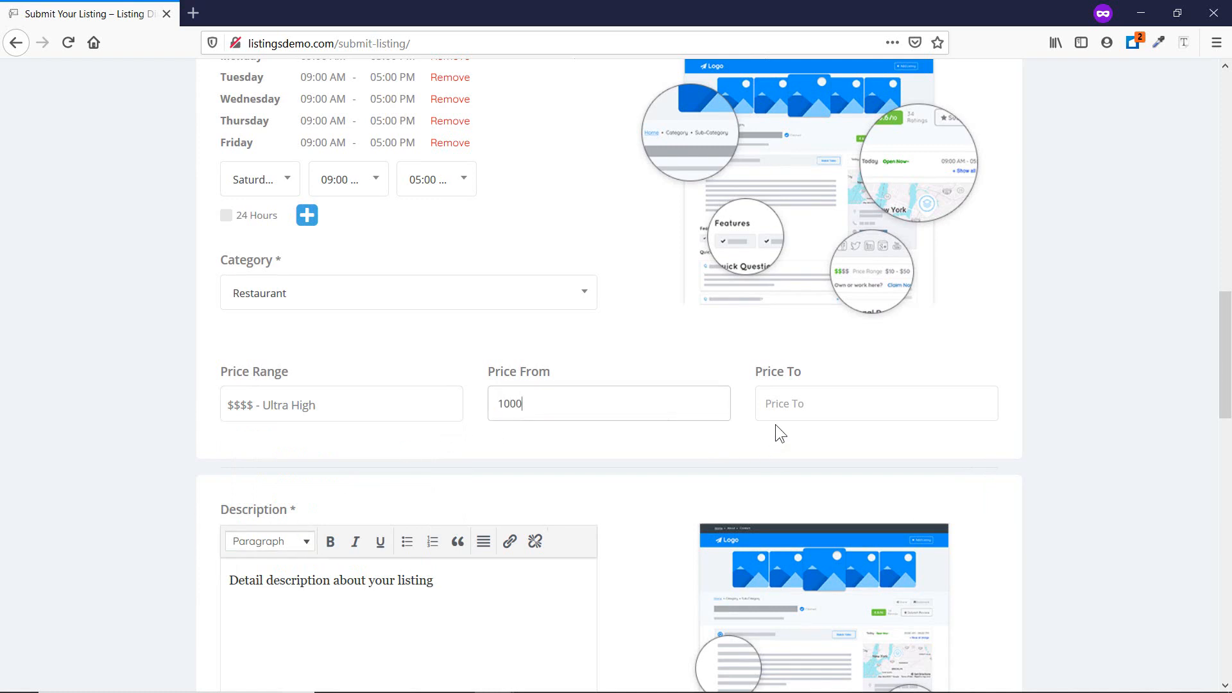
left_click(776, 418)
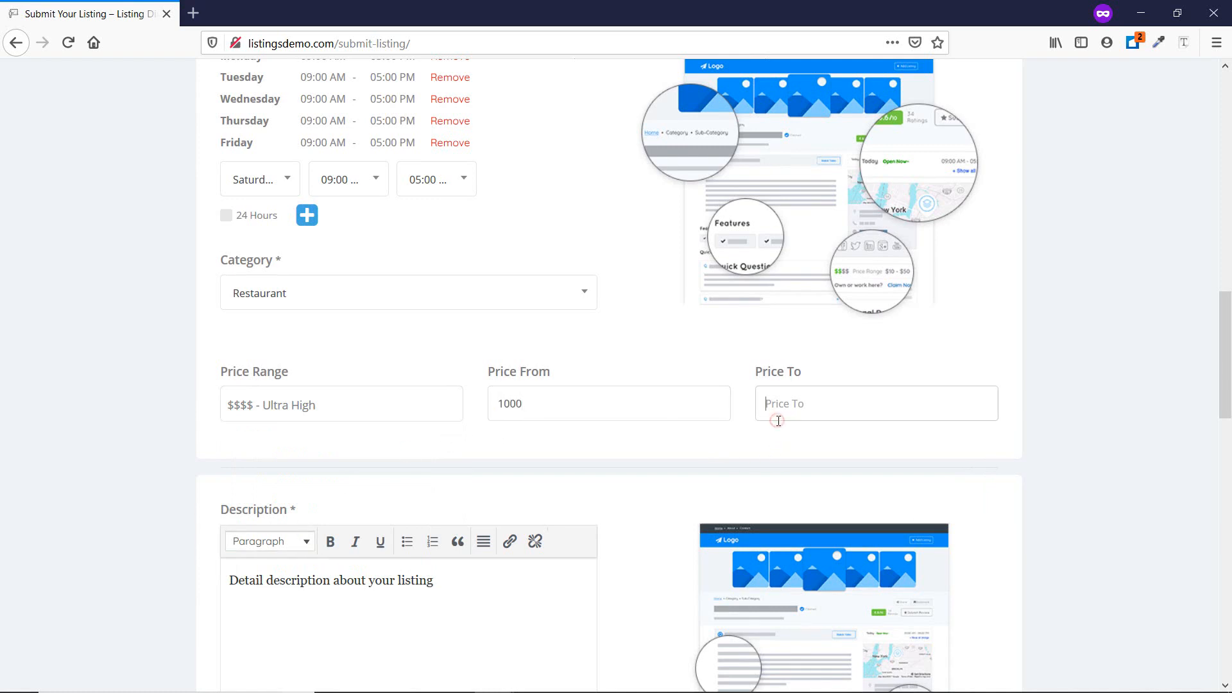
type("2000")
scroll(299, 518, "down", 4)
Paste the Quick Tip paragraph as the description and as the answer to FAQ 'faq 12345'.
triple_click(473, 334)
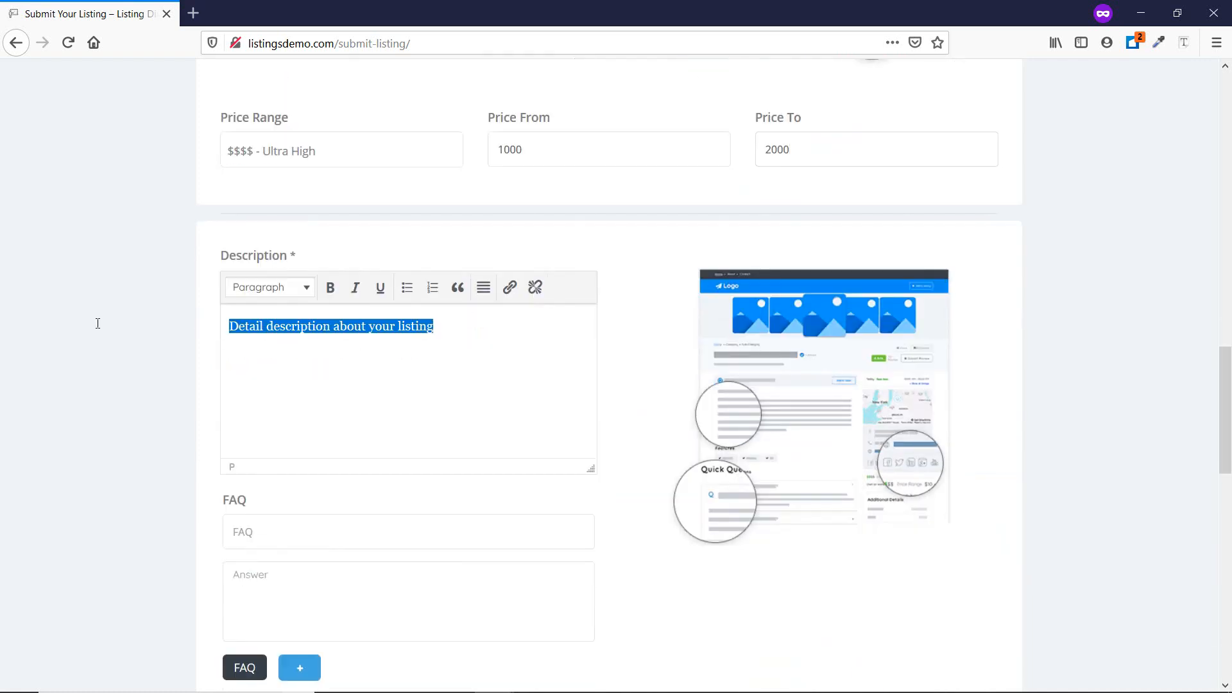
type("Add information about your business below. Your business page will not appear in search results until this information has been verified and approved by our moderators. Once it is approved, you will receive")
scroll(308, 468, "down", 3)
left_click(288, 361)
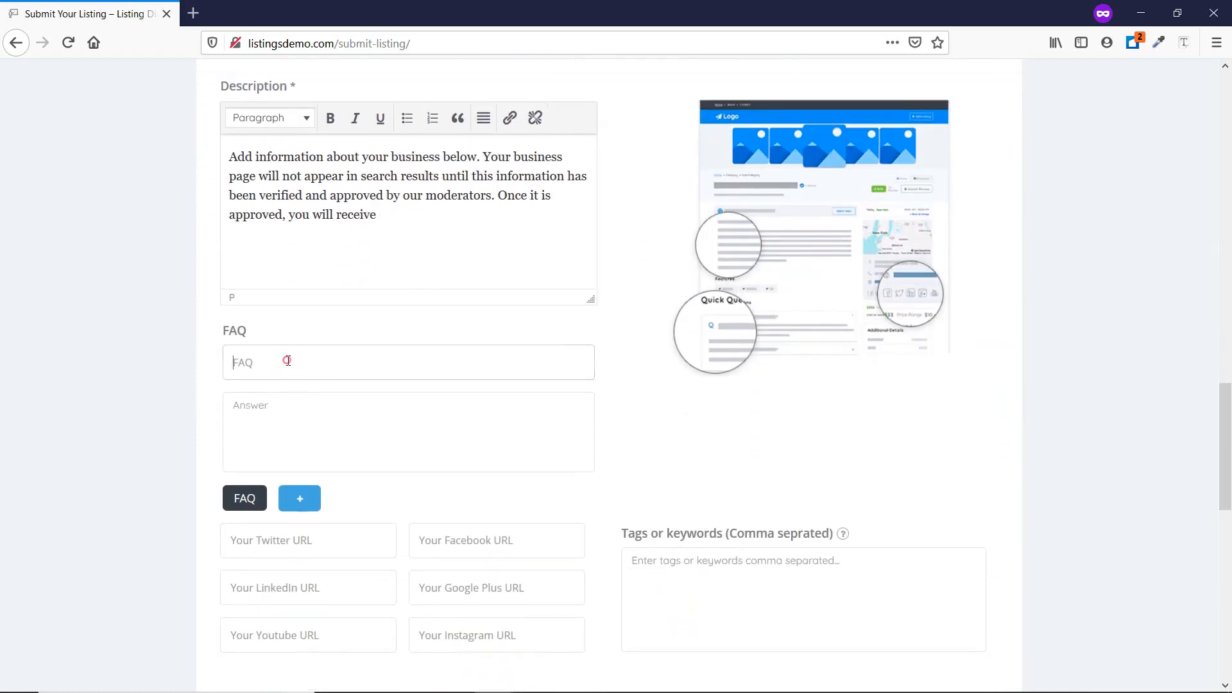
type("faq 12345")
left_click(305, 418)
type("Add information about your business below. Your business page will not appear in search results until this information has been verified and approved by our moderators. Once it is approved, you will receive")
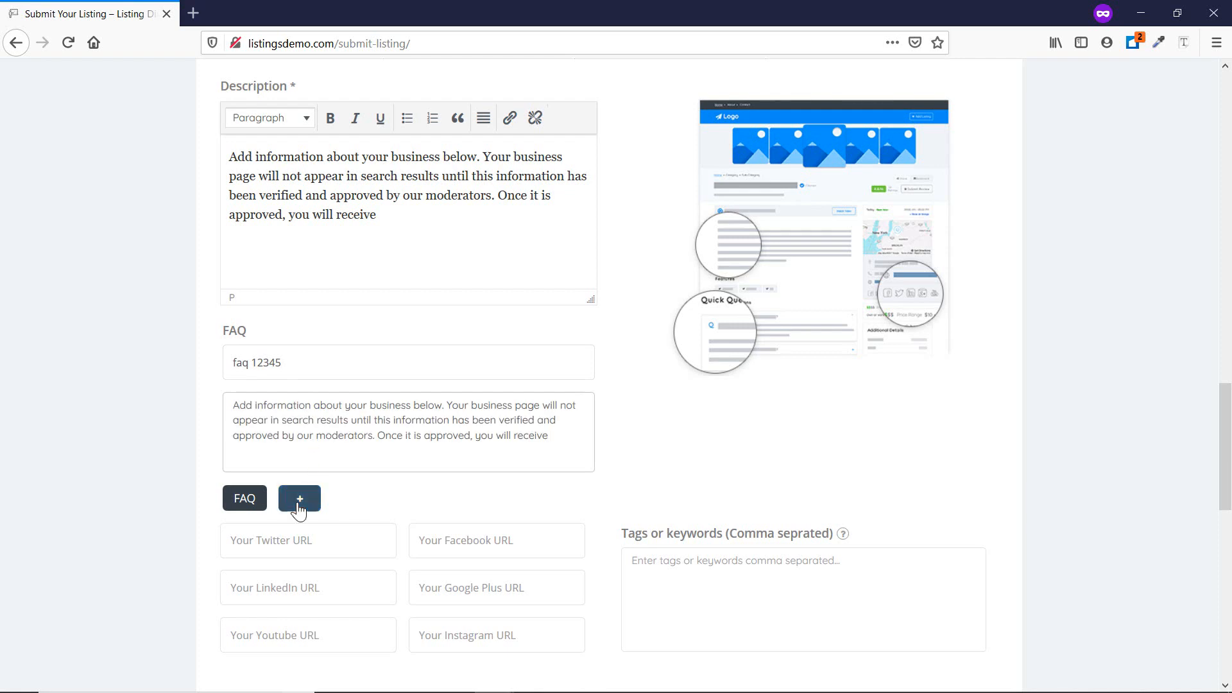
Add a second FAQ 'faq 23454' answered with the same pasted paragraph.
left_click(298, 502)
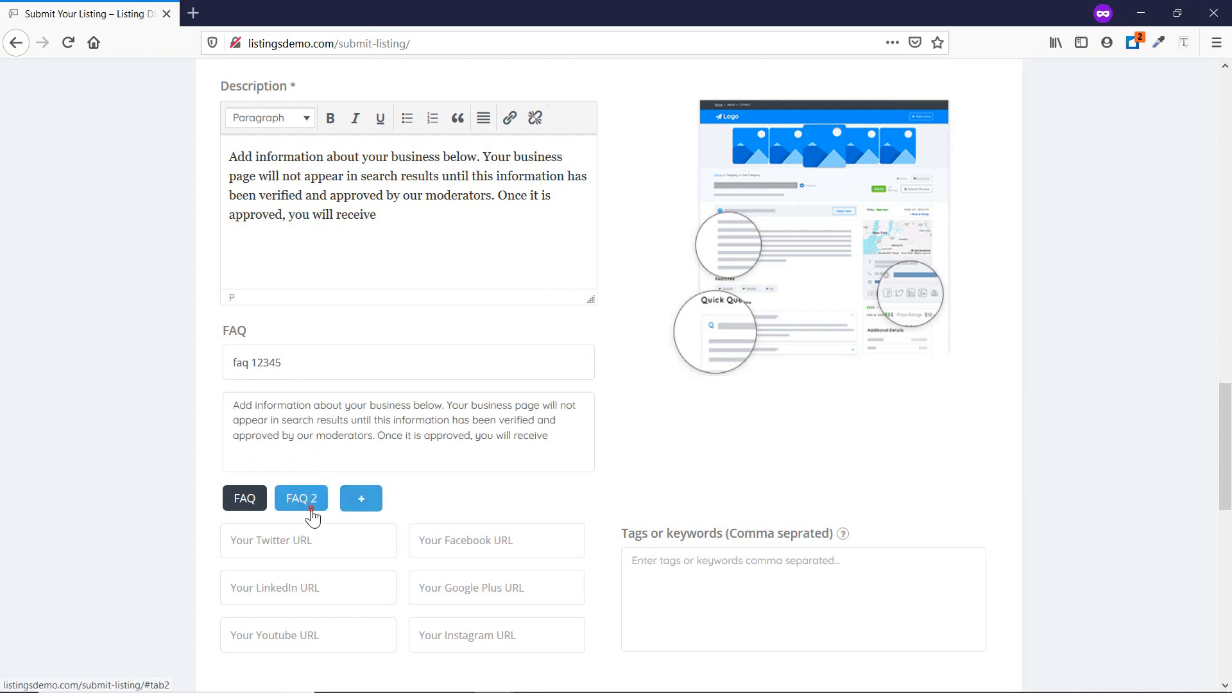
left_click(309, 505)
left_click(243, 503)
left_click(300, 499)
left_click(283, 366)
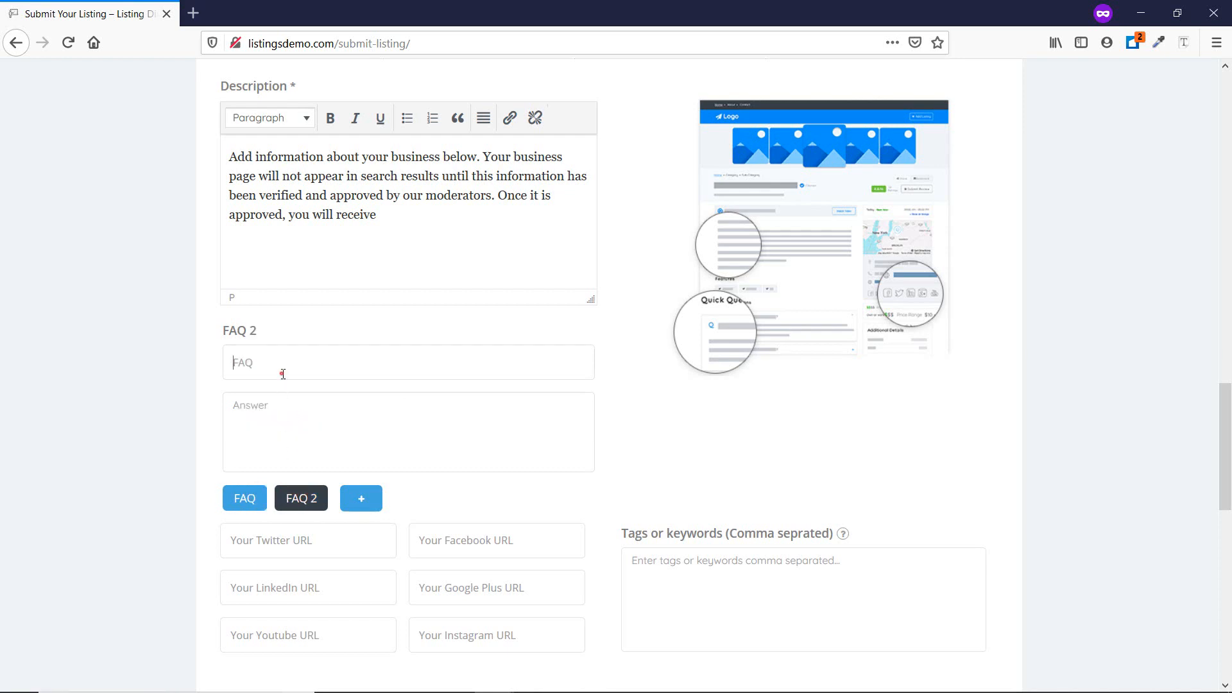
type("faq")
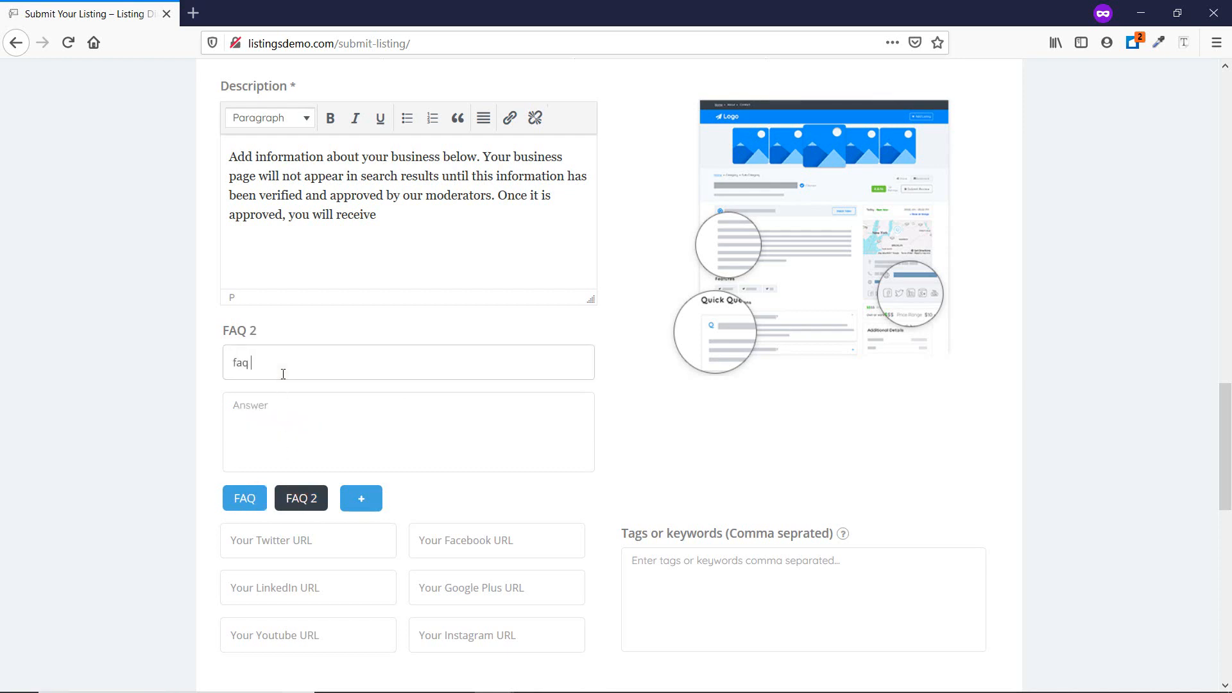
type(" 23454")
left_click(299, 411)
type("Add information about your business below. Your business page will not appear in search results until this information has been verified and approved by our moderators. Once it is approved, you will receive")
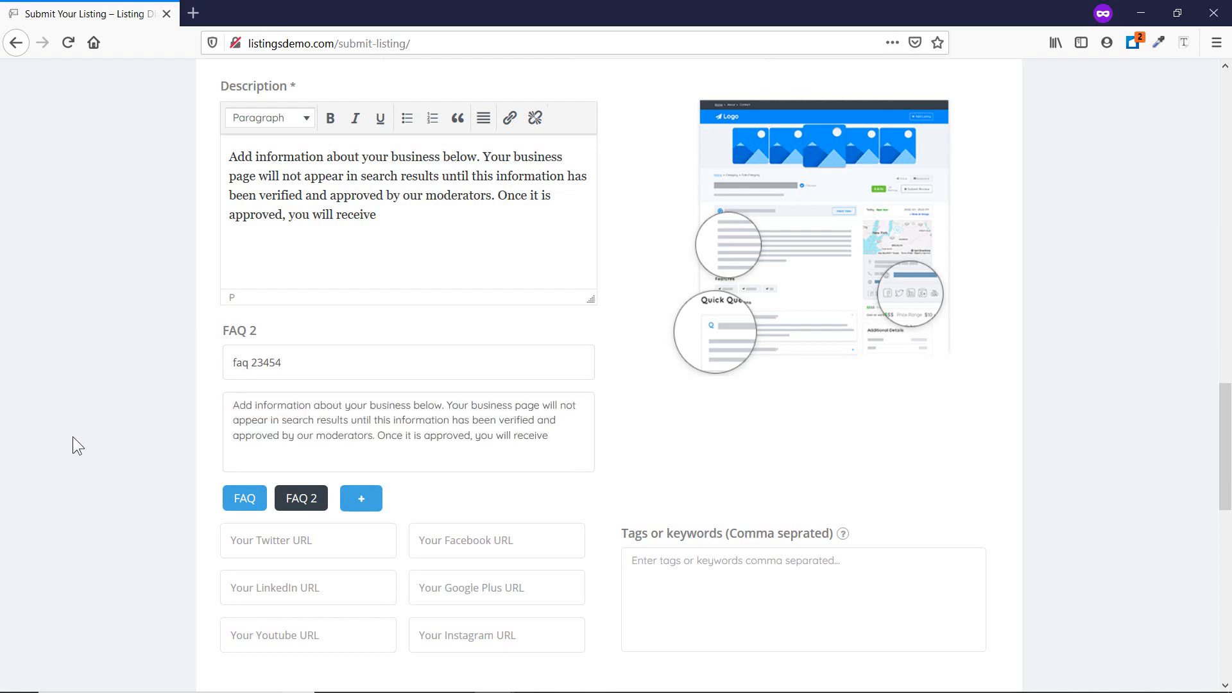
scroll(72, 437, "down", 3)
Enter '#' in the Twitter, Facebook, LinkedIn, Google Plus, Youtube and Instagram URL fields.
left_click(294, 383)
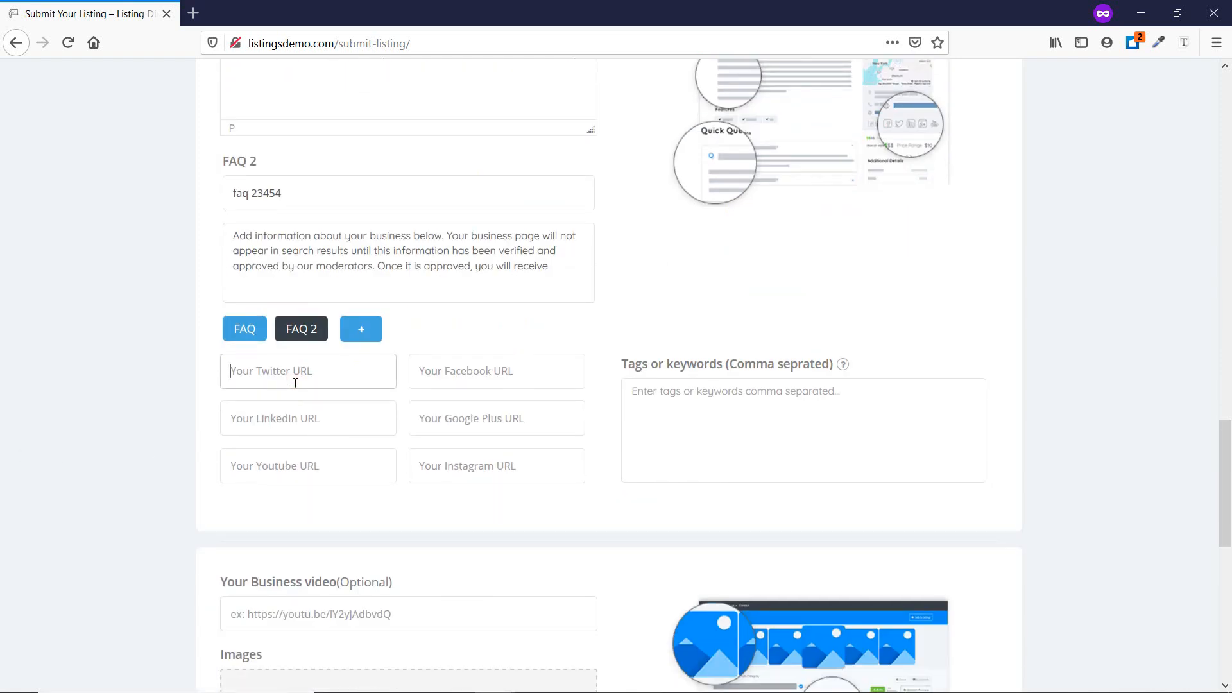
type("#")
left_click(439, 382)
type("#")
left_click(447, 414)
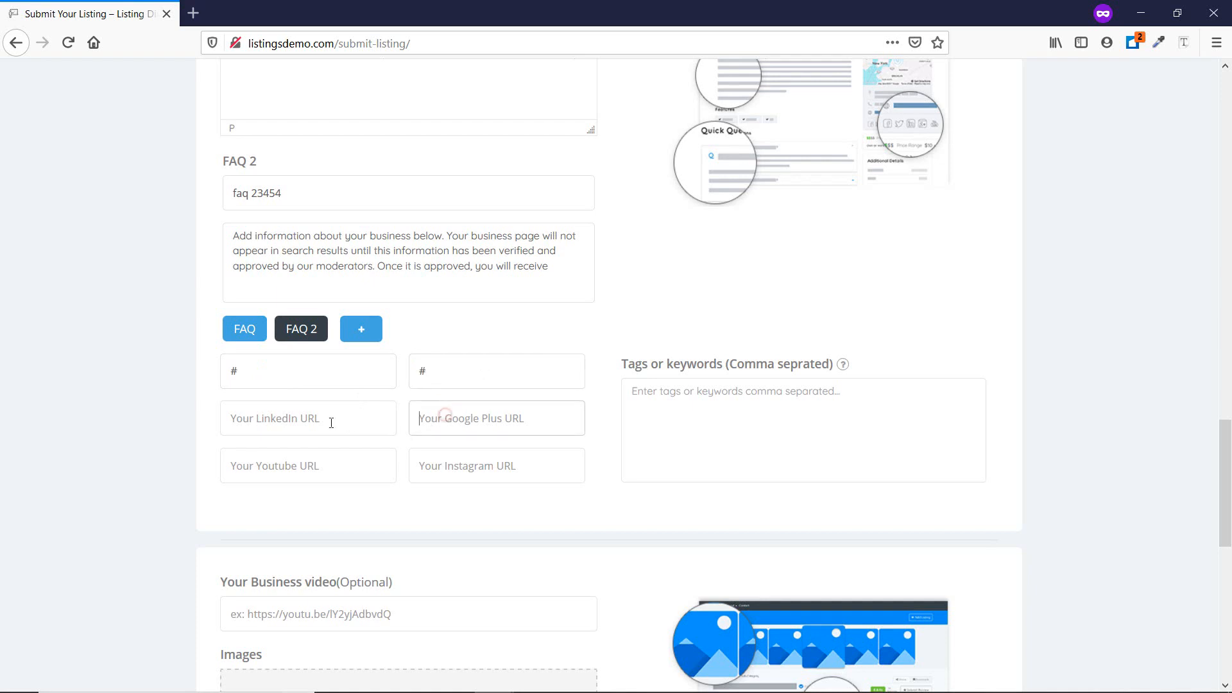
type("#")
left_click(329, 420)
type("#")
left_click(309, 464)
type("#")
left_click(431, 474)
type("#")
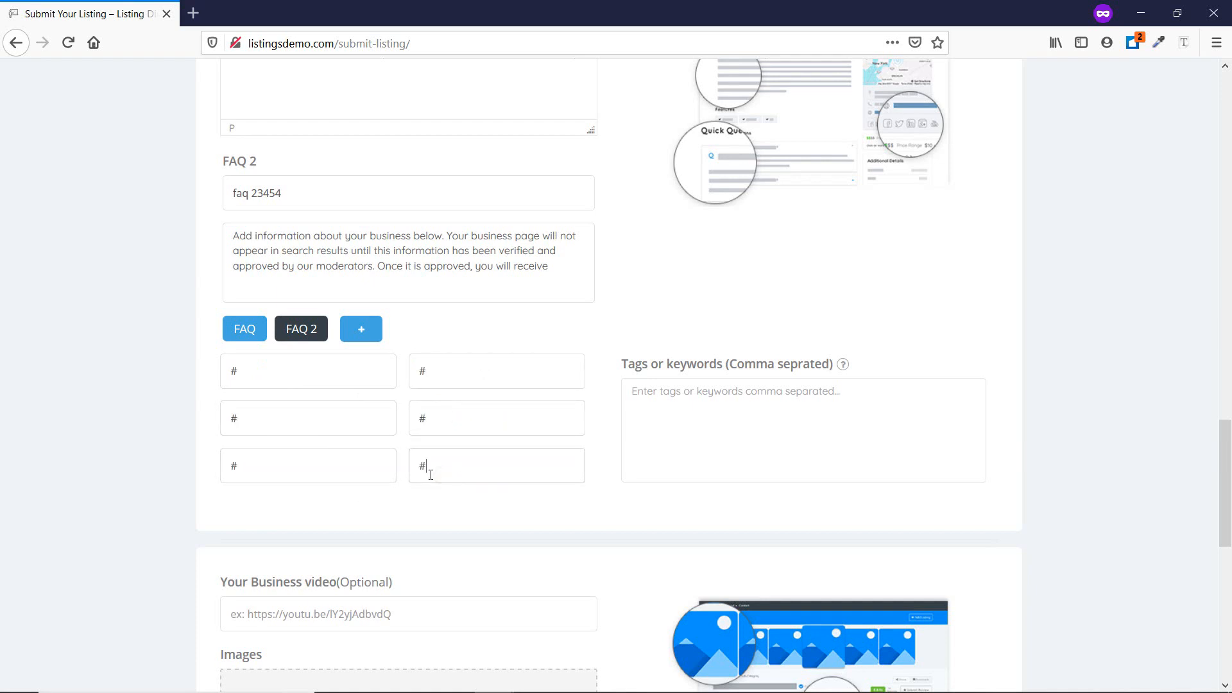
Add the tags 'test1, test2' to the listing.
left_click(714, 413)
type("te")
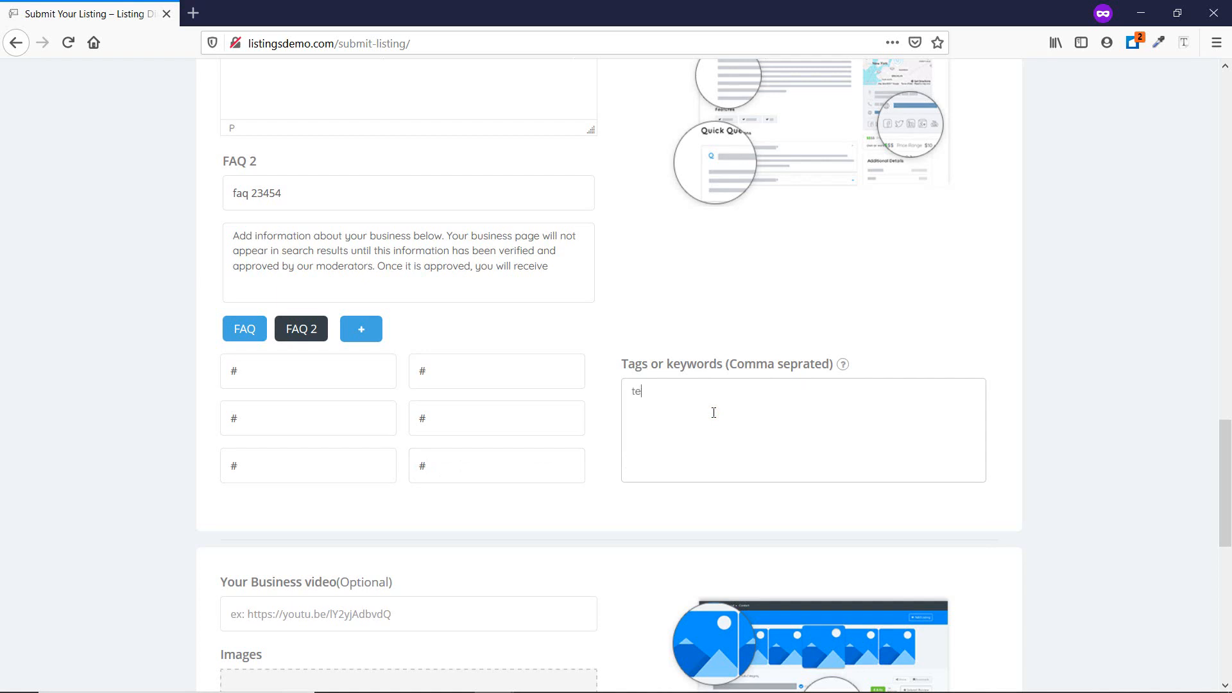
type("st1, test")
scroll(708, 412, "down", 5)
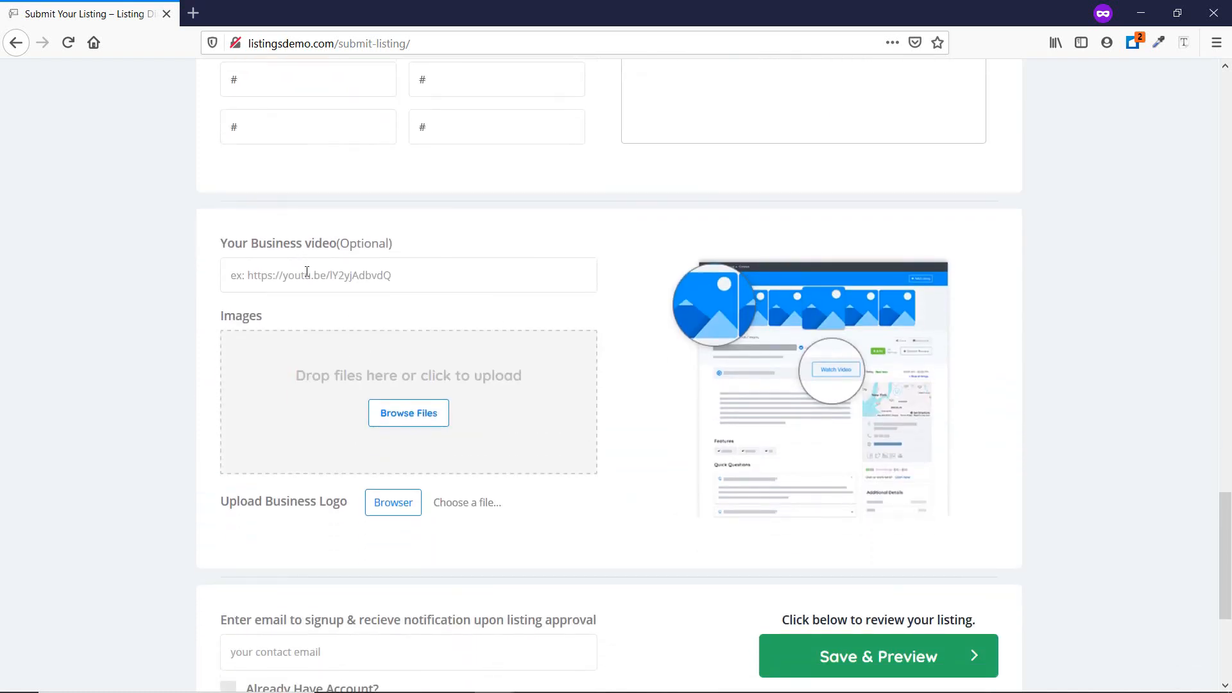
Fill in the contact email address and submit the listing with Save & Preview.
scroll(360, 439, "down", 4)
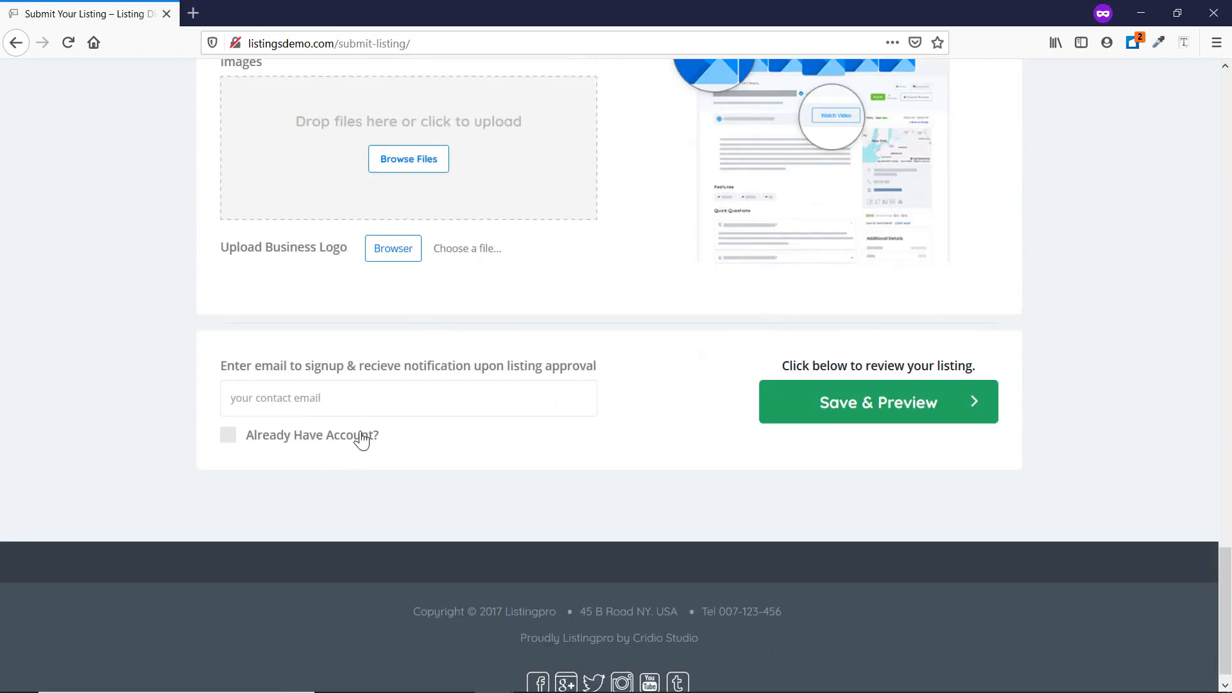
left_click(339, 393)
left_click(338, 393)
left_click(194, 387)
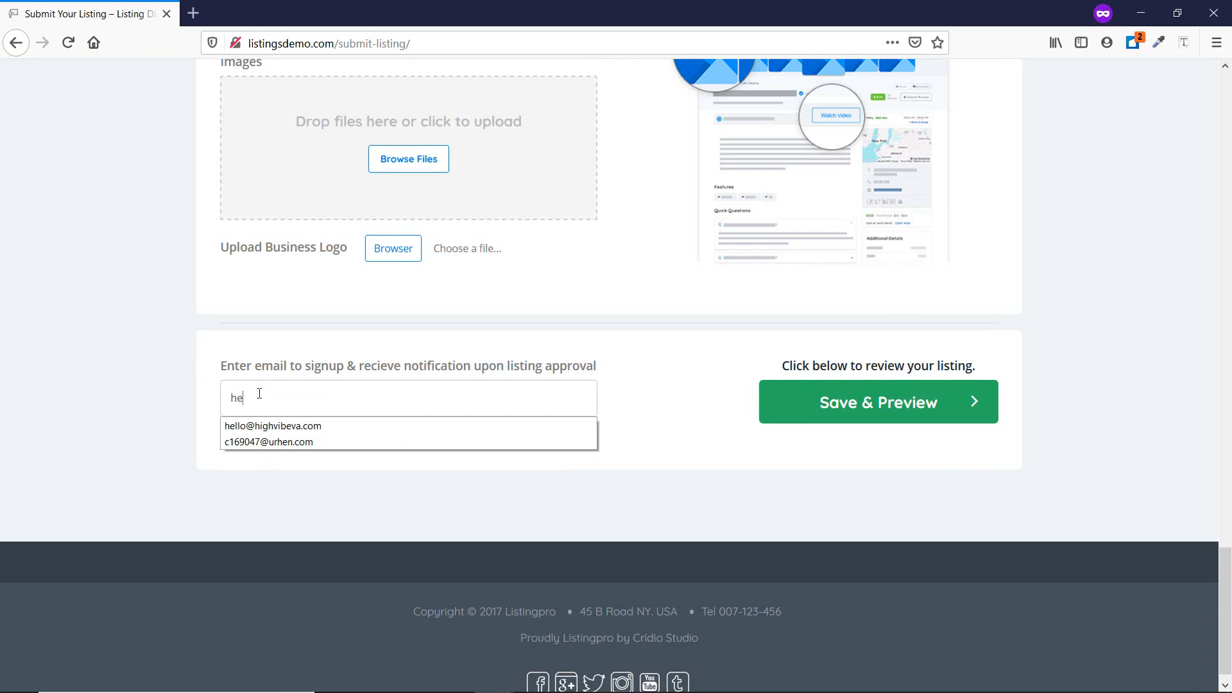
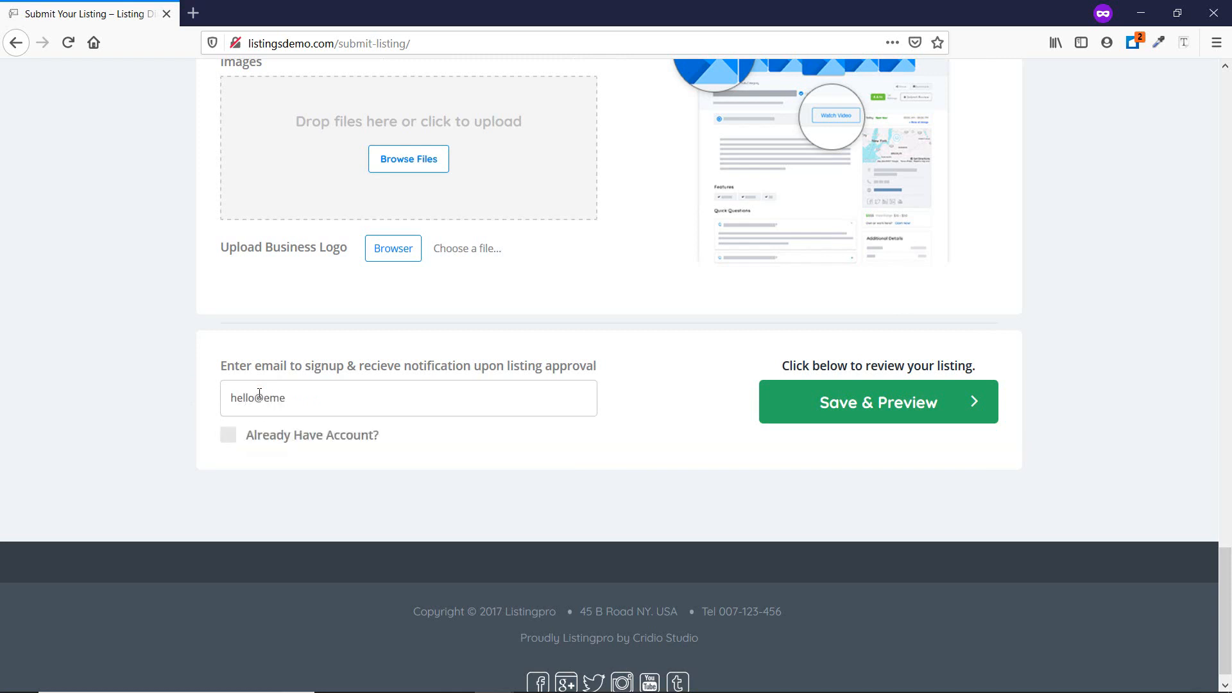
left_click_drag(386, 400, 187, 391)
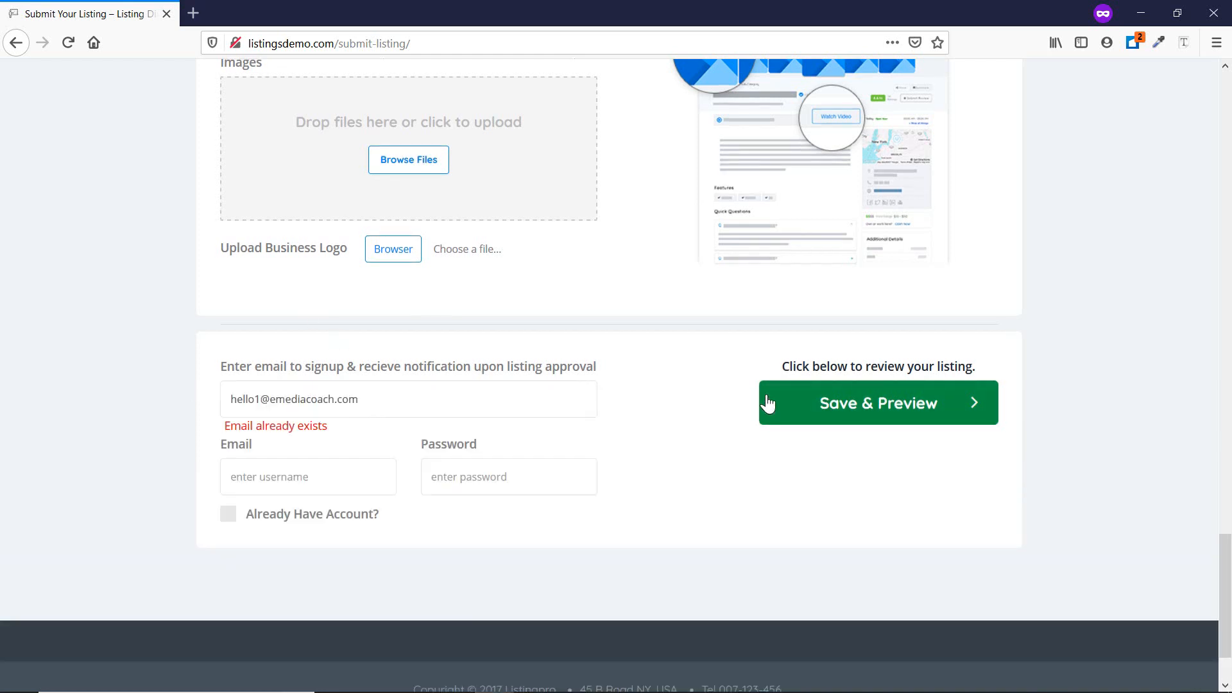
left_click(820, 407)
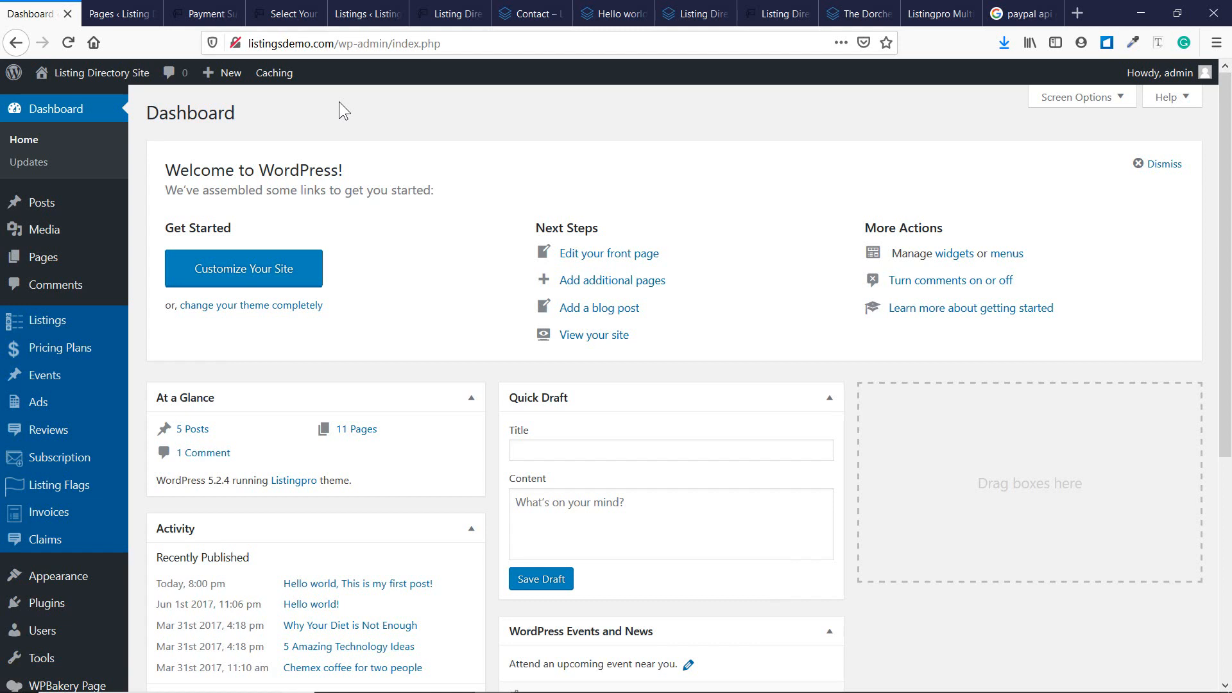
Open the admin Listings list, note Test Listing's Pending status, and preview it.
mouse_move(71, 320)
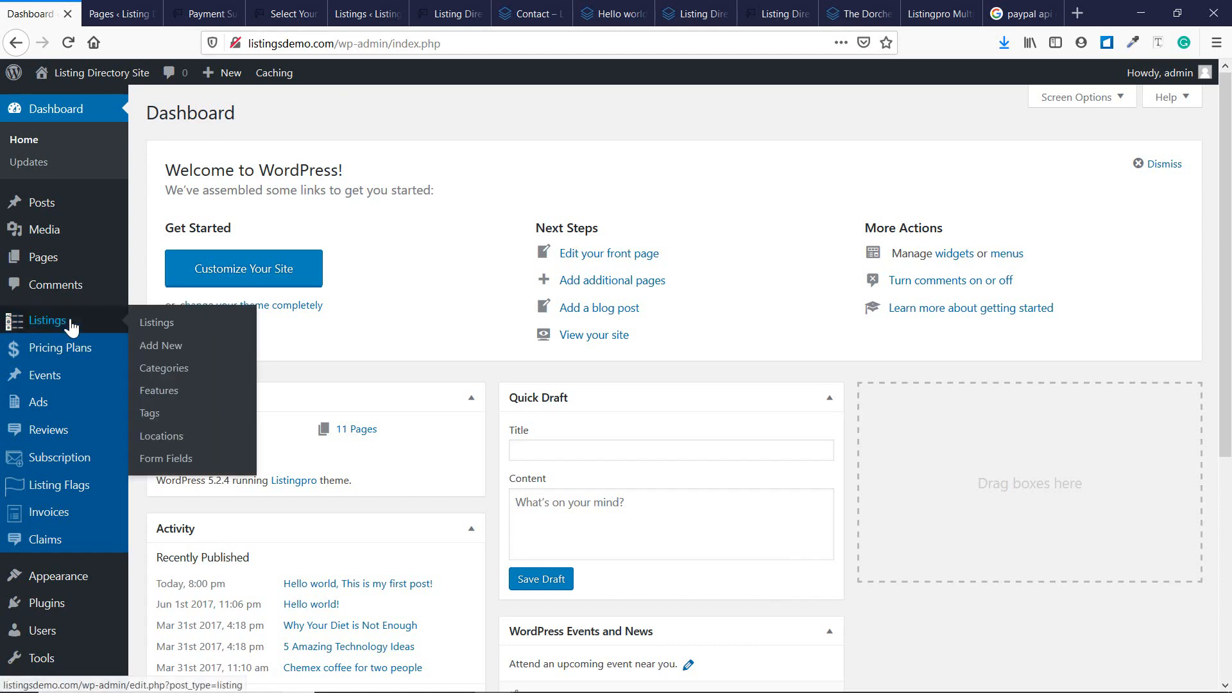
left_click(147, 324)
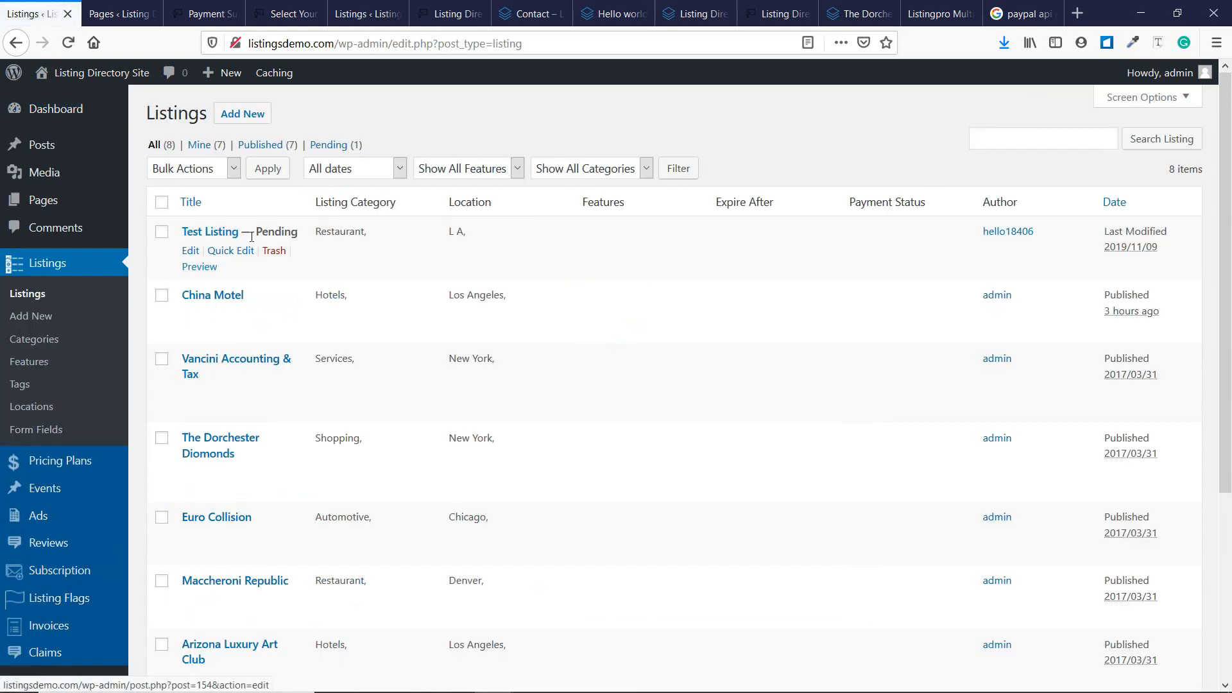
double_click(279, 229)
left_click(274, 225)
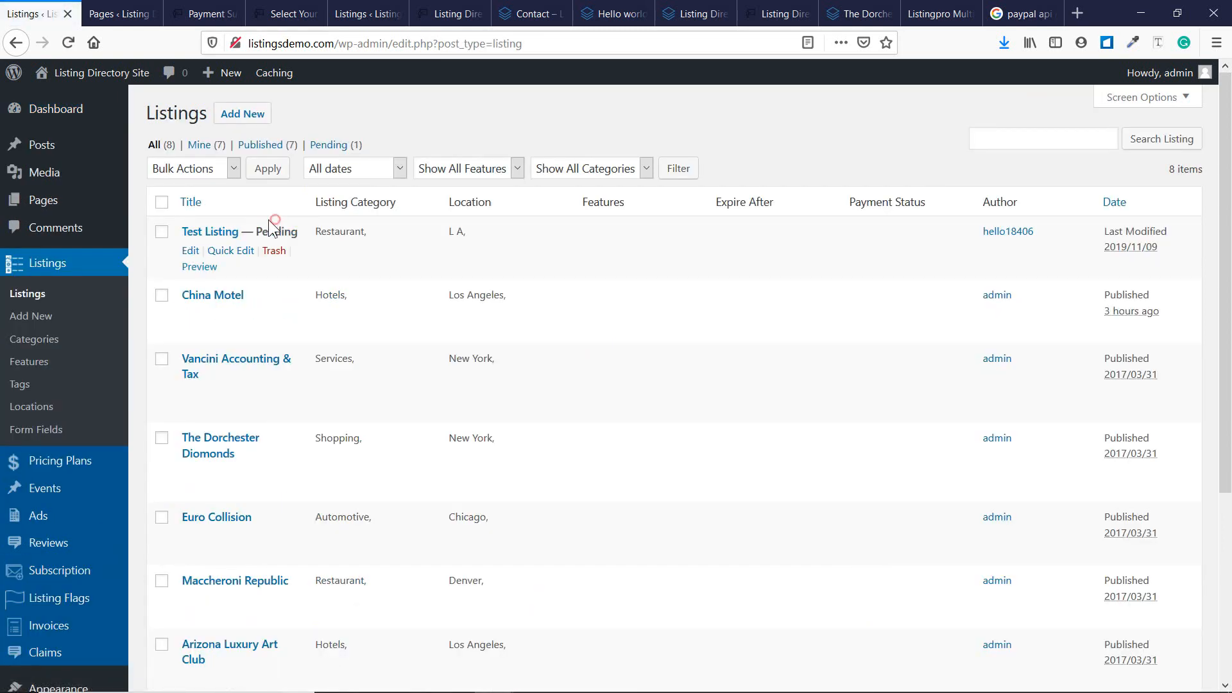
left_click(200, 269)
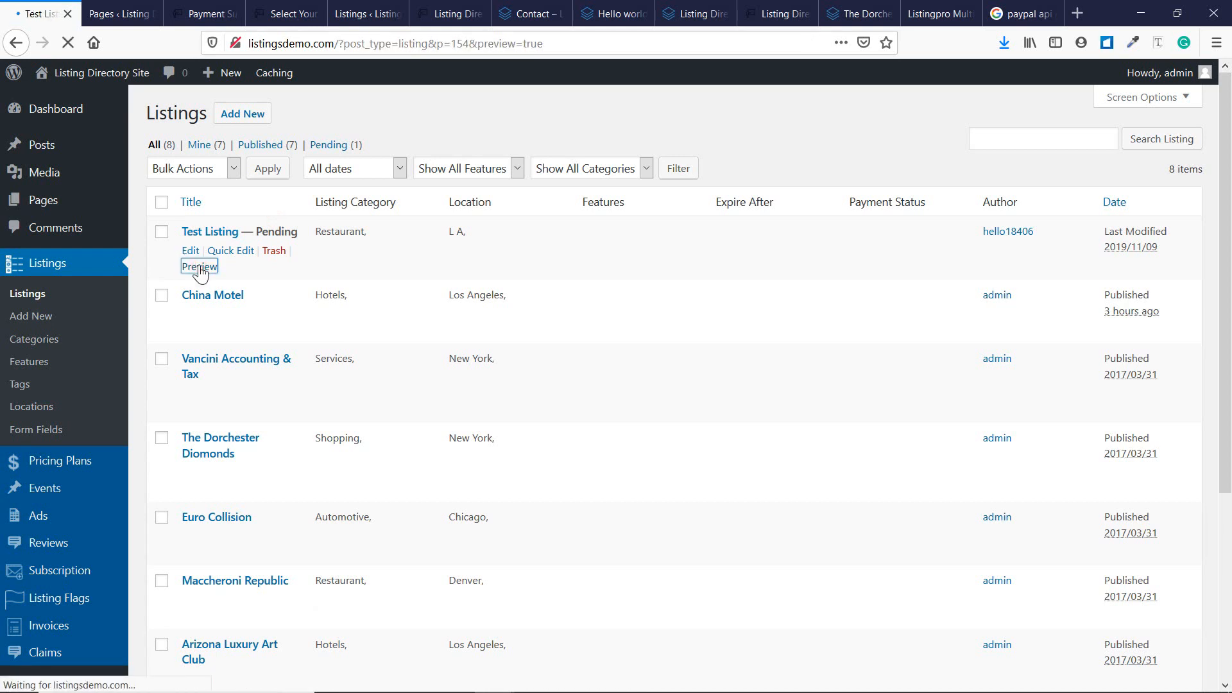
scroll(226, 473, "down", 2)
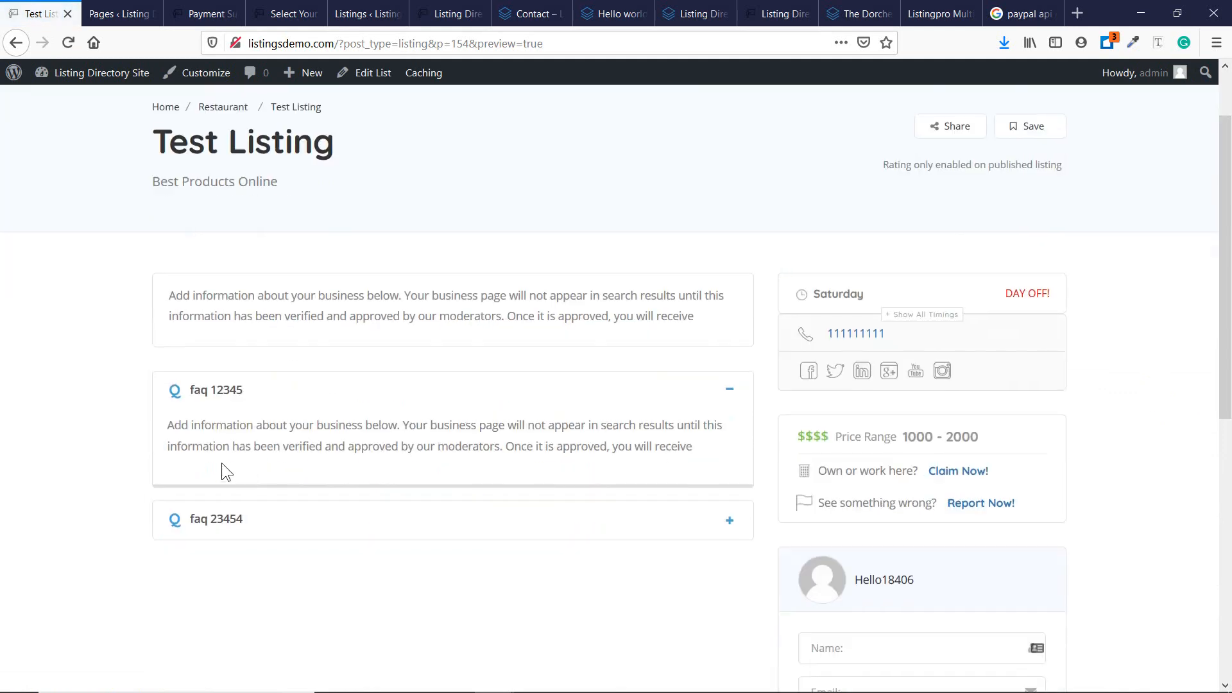
scroll(581, 399, "down", 4)
scroll(998, 433, "up", 5)
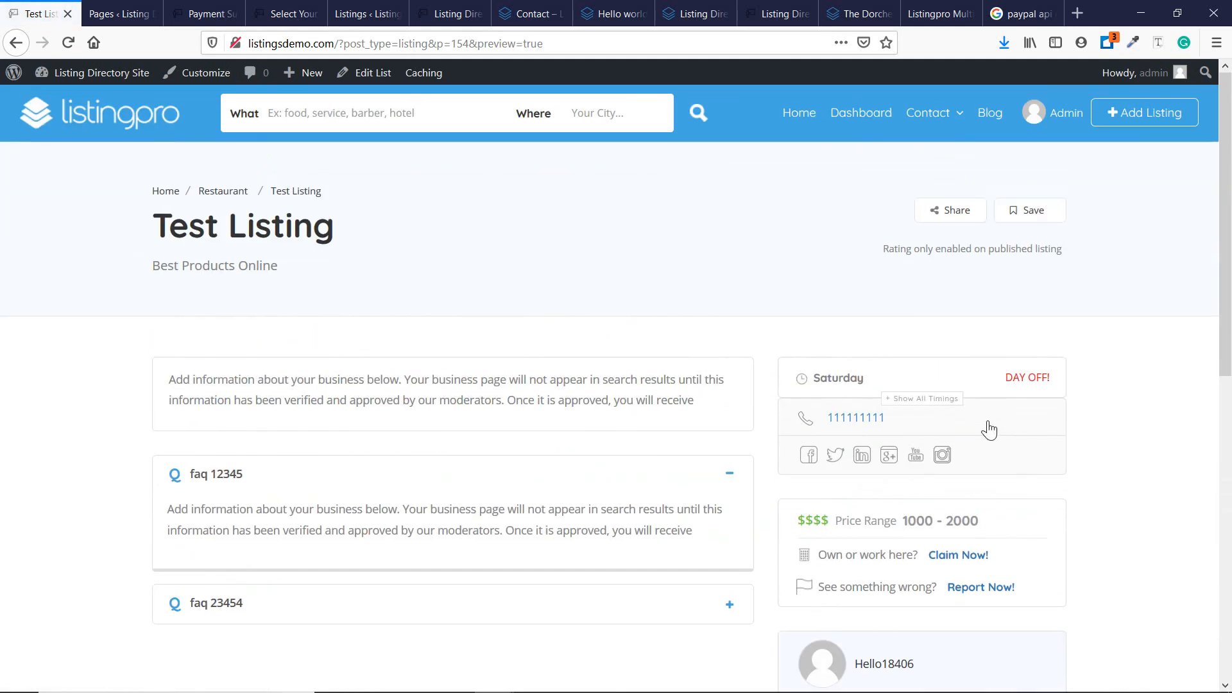
scroll(729, 360, "down", 10)
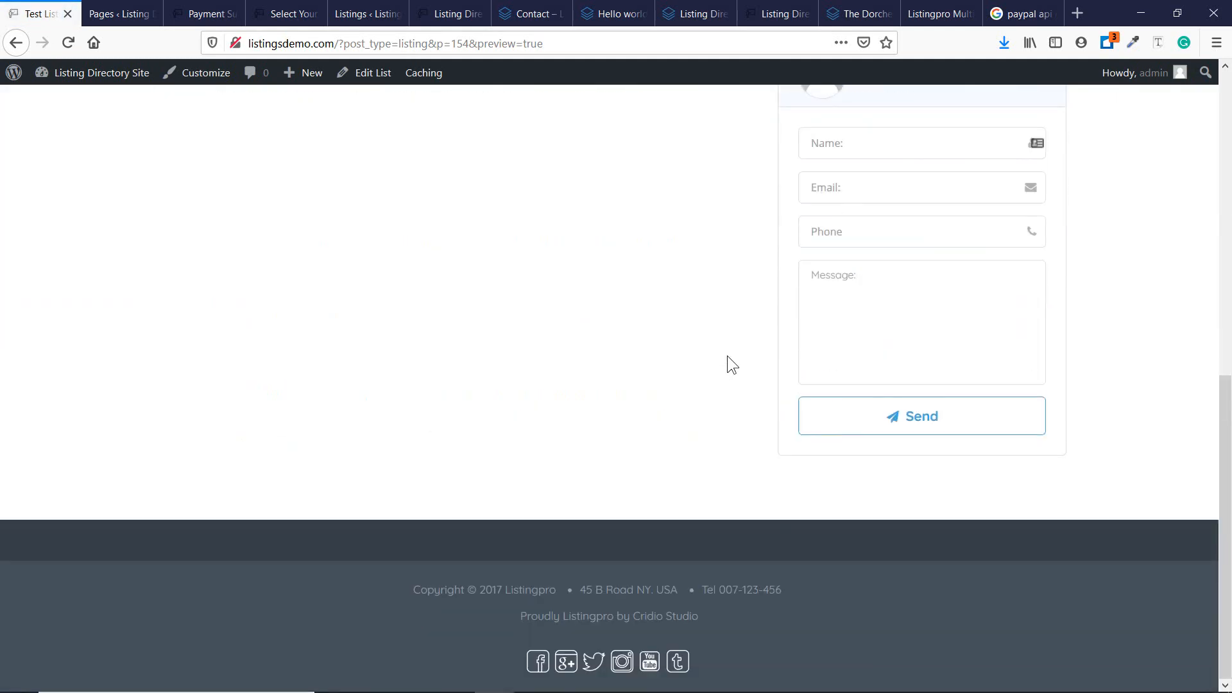
scroll(726, 355, "up", 10)
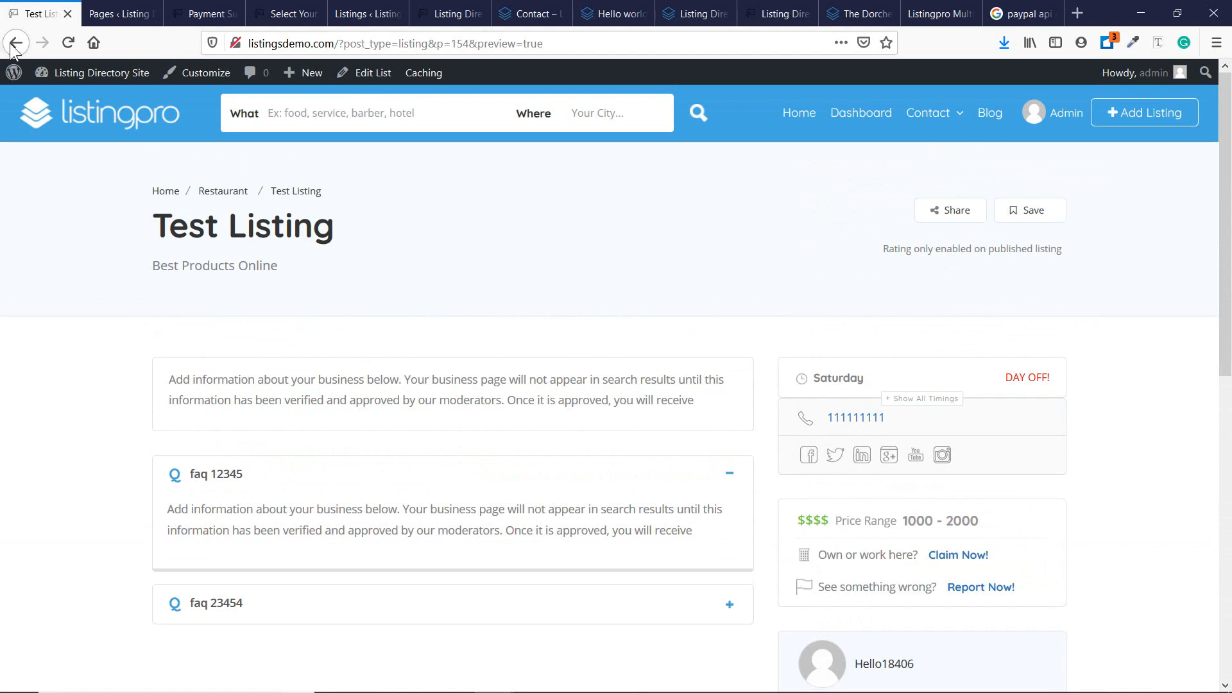
left_click(14, 44)
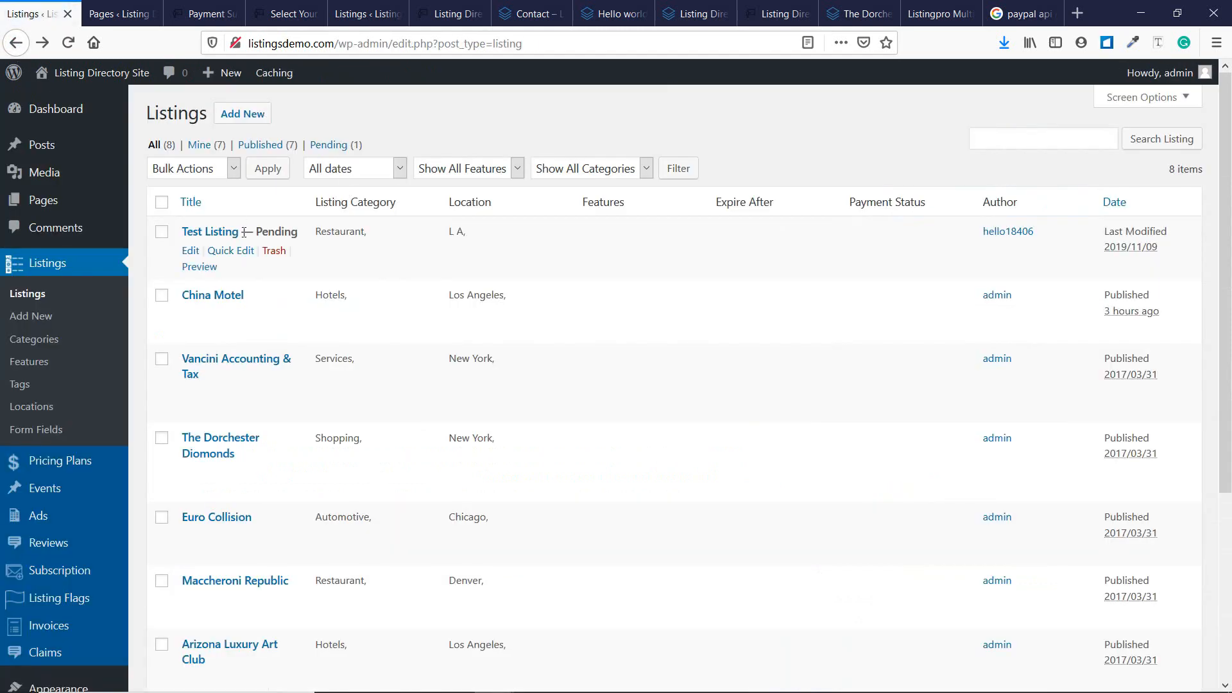
Open Test Listing in the editor and scroll through its settings, tags and Pending Review status.
left_click(191, 250)
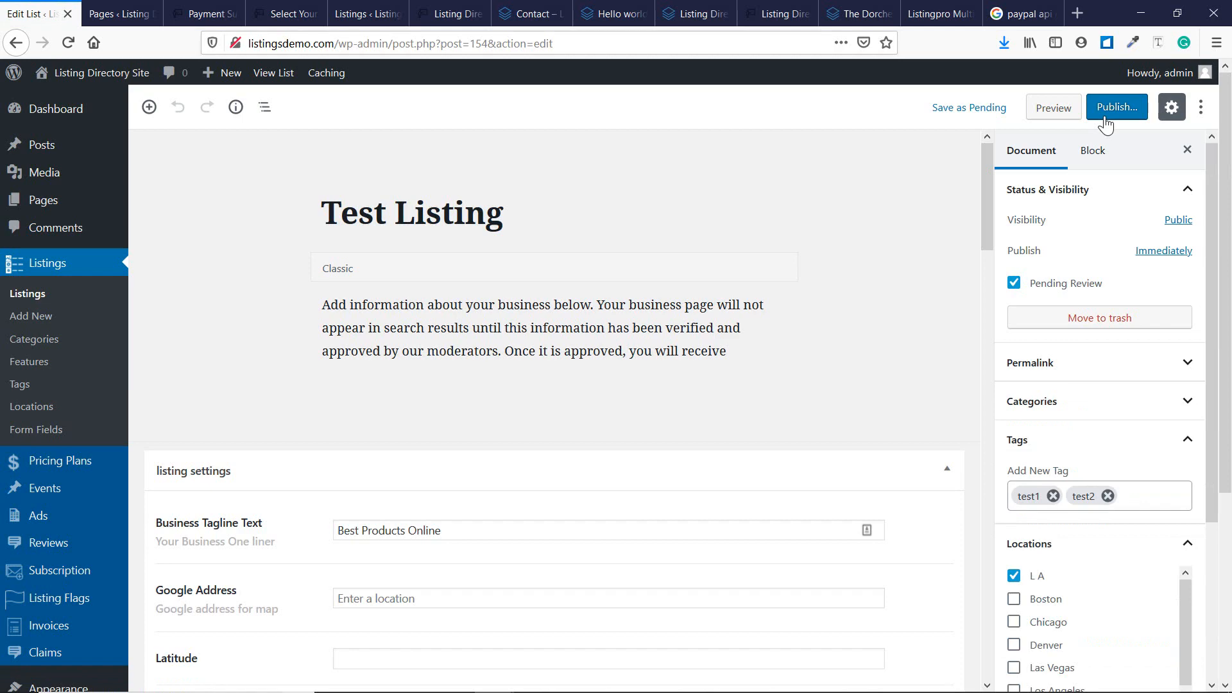
scroll(691, 272, "down", 10)
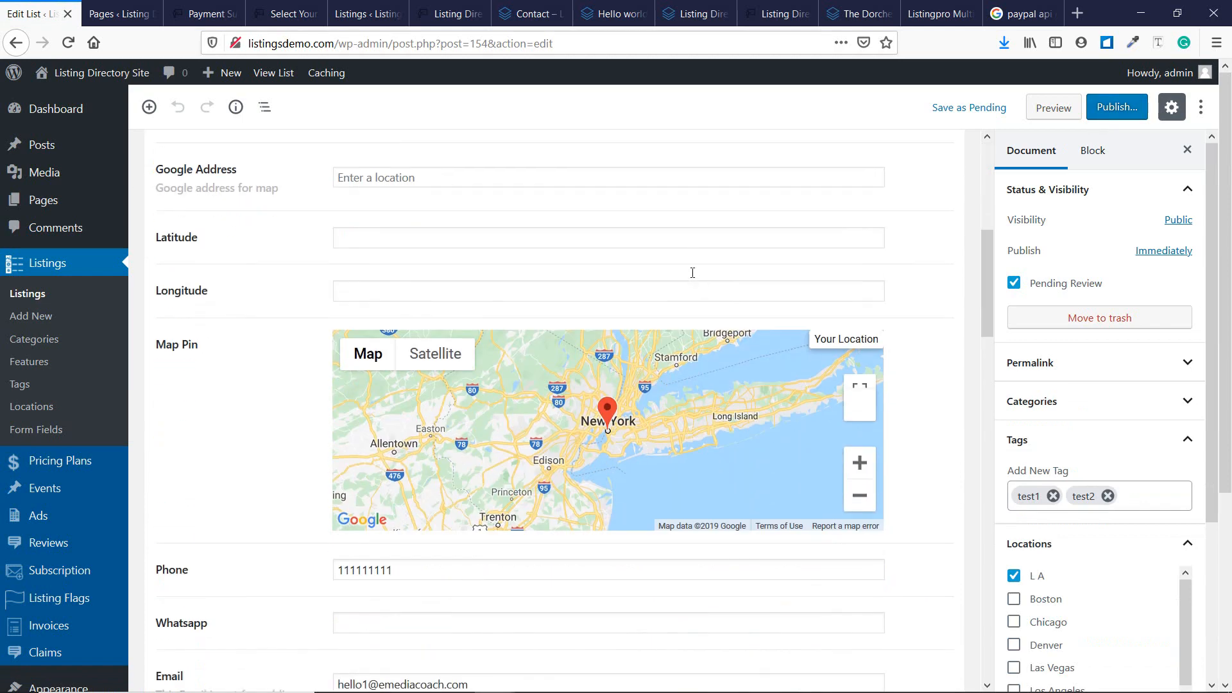
scroll(705, 482, "down", 12)
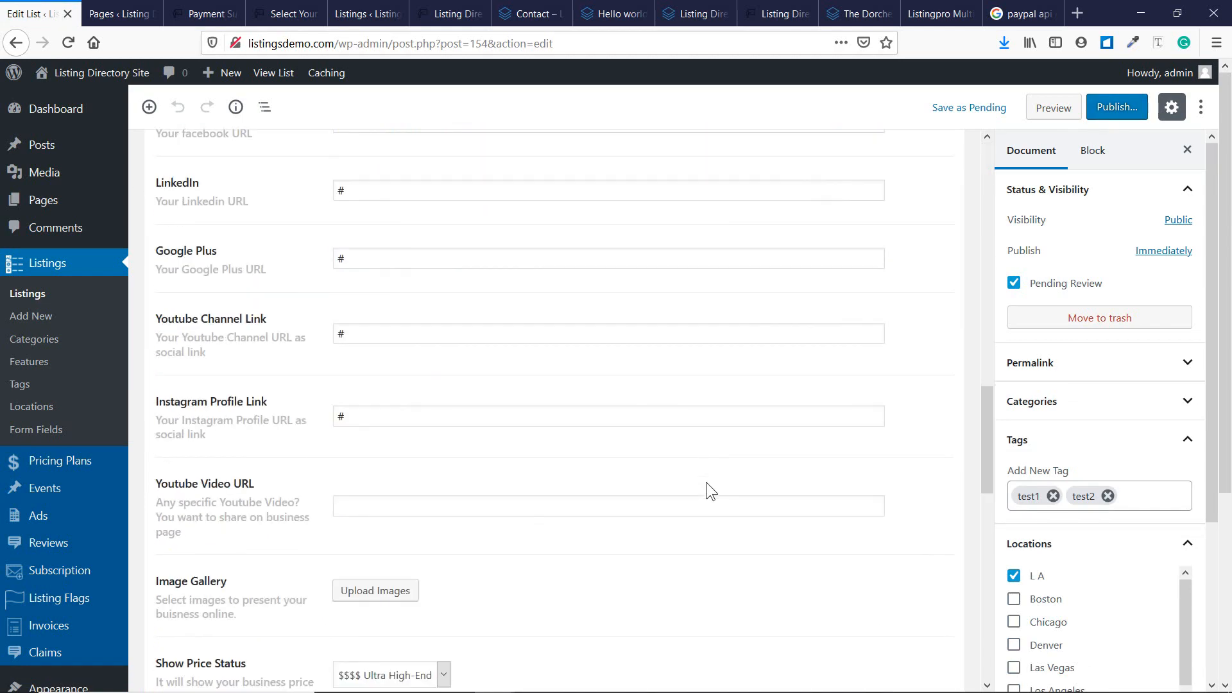
scroll(703, 475, "down", 8)
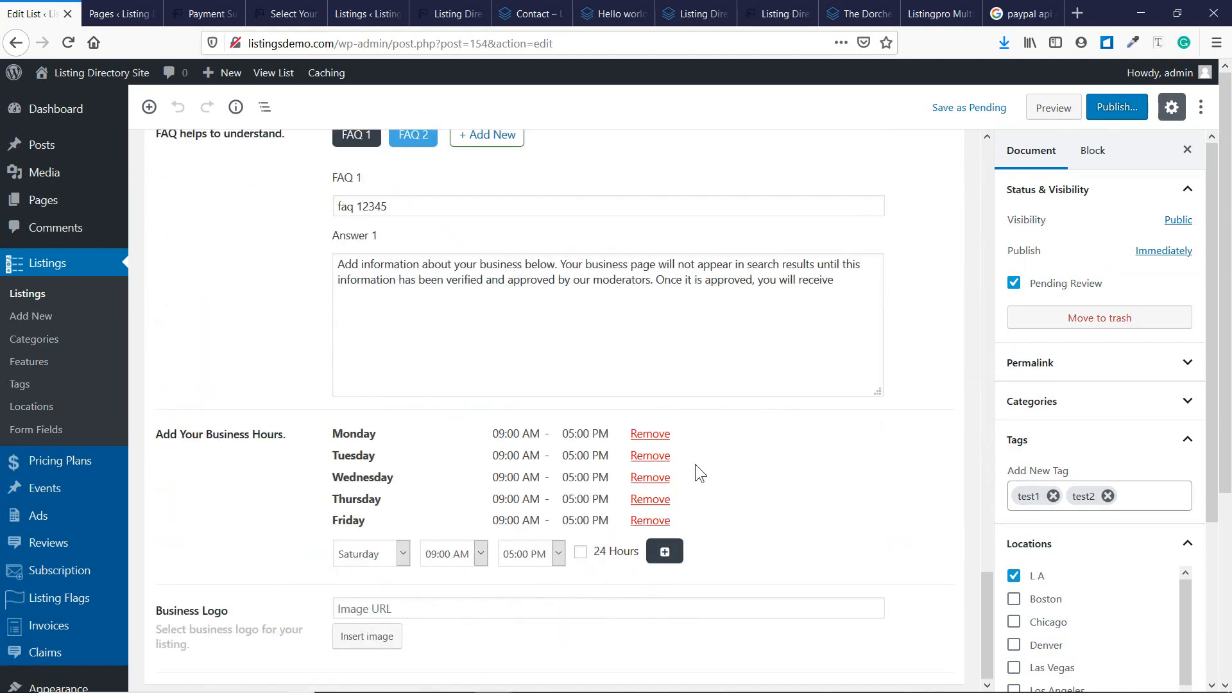
scroll(729, 532, "up", 20)
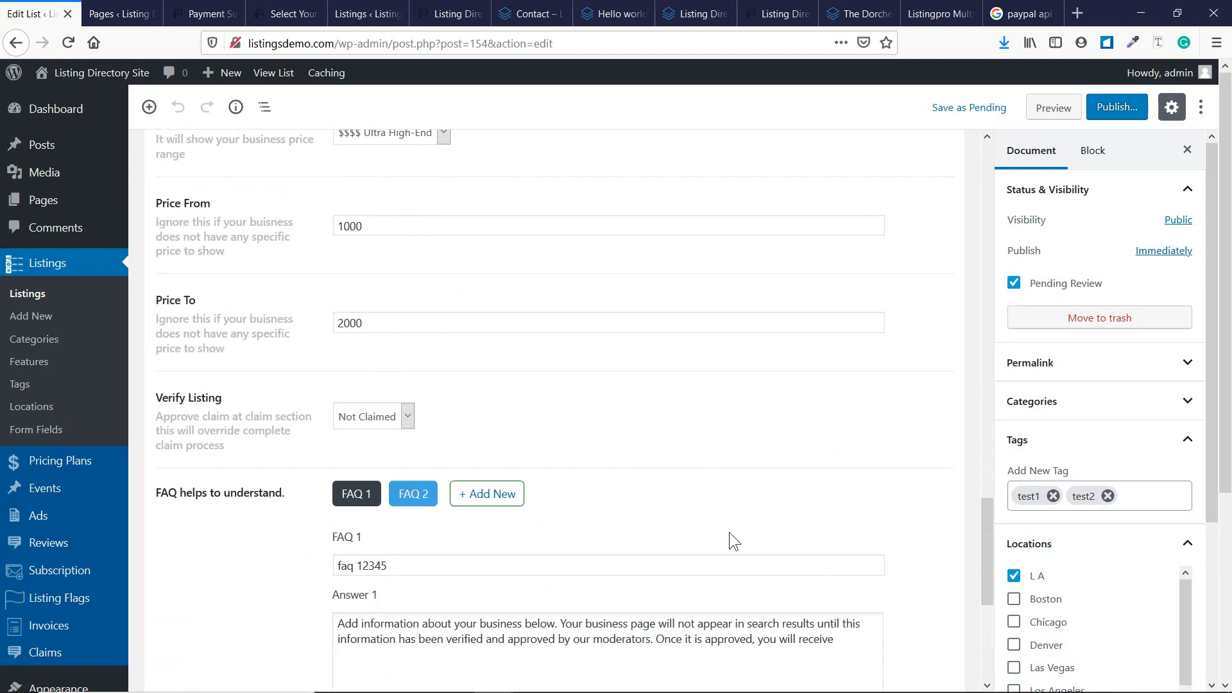
scroll(726, 530, "up", 1)
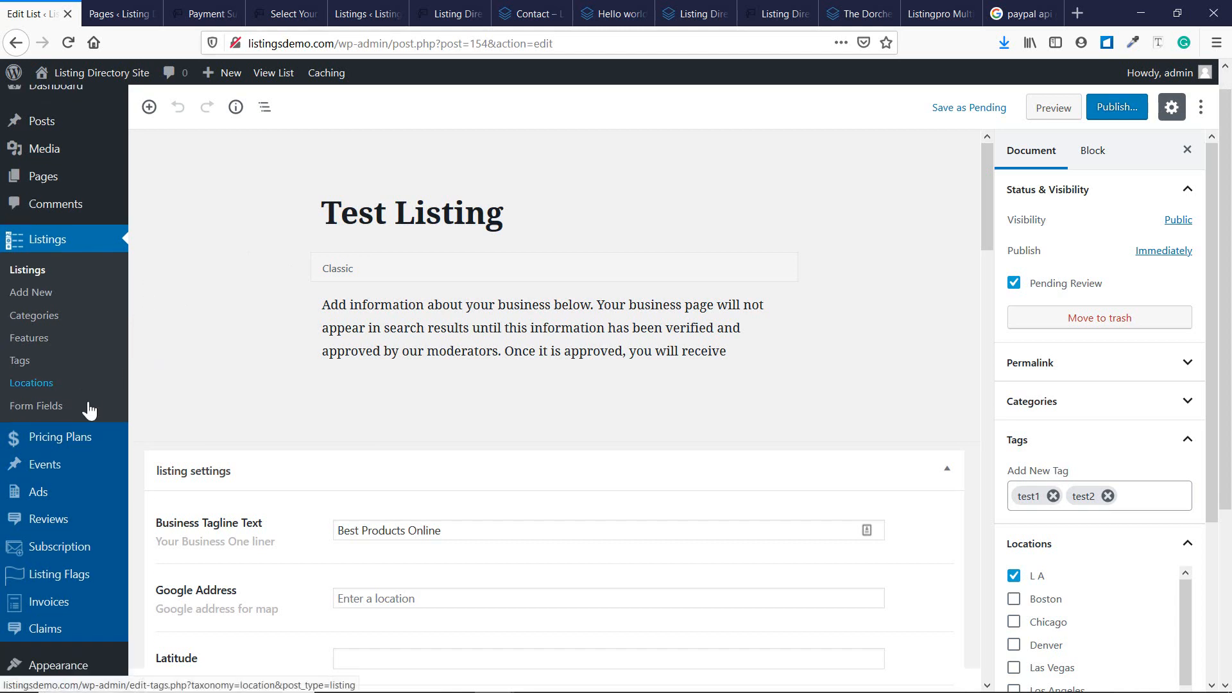
Go to Plugins > Add New and search the plugin directory for 'smushit'.
scroll(102, 407, "down", 4)
mouse_move(84, 405)
mouse_move(80, 461)
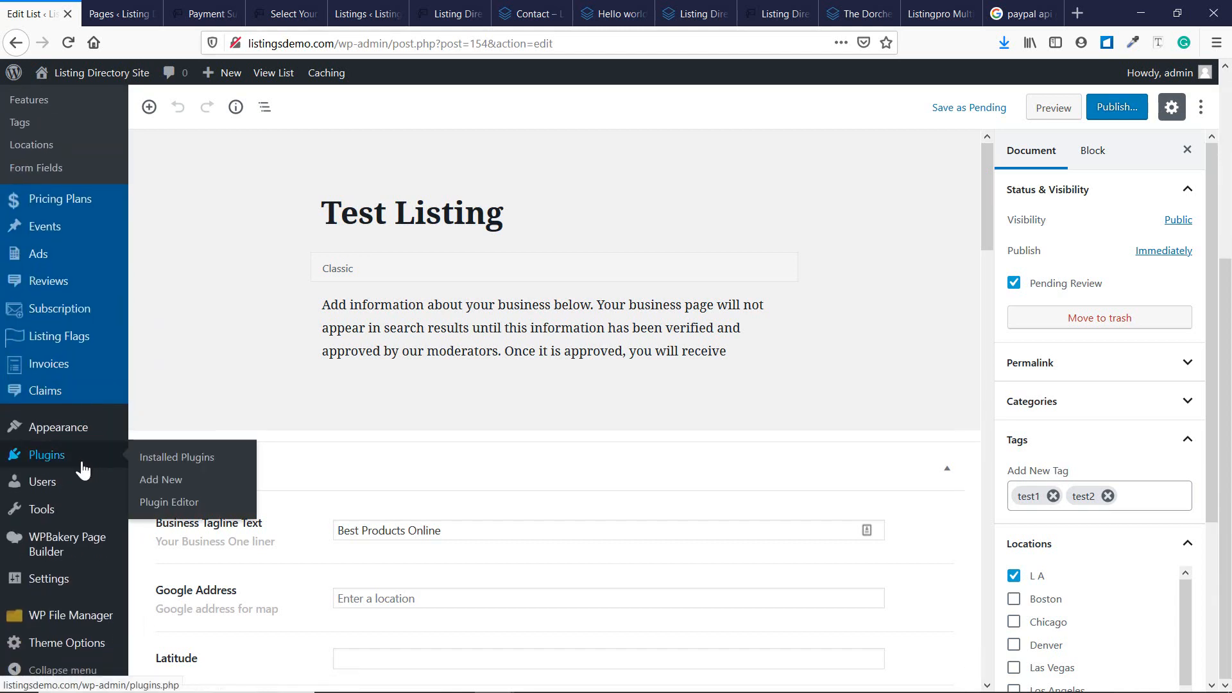
left_click(171, 485)
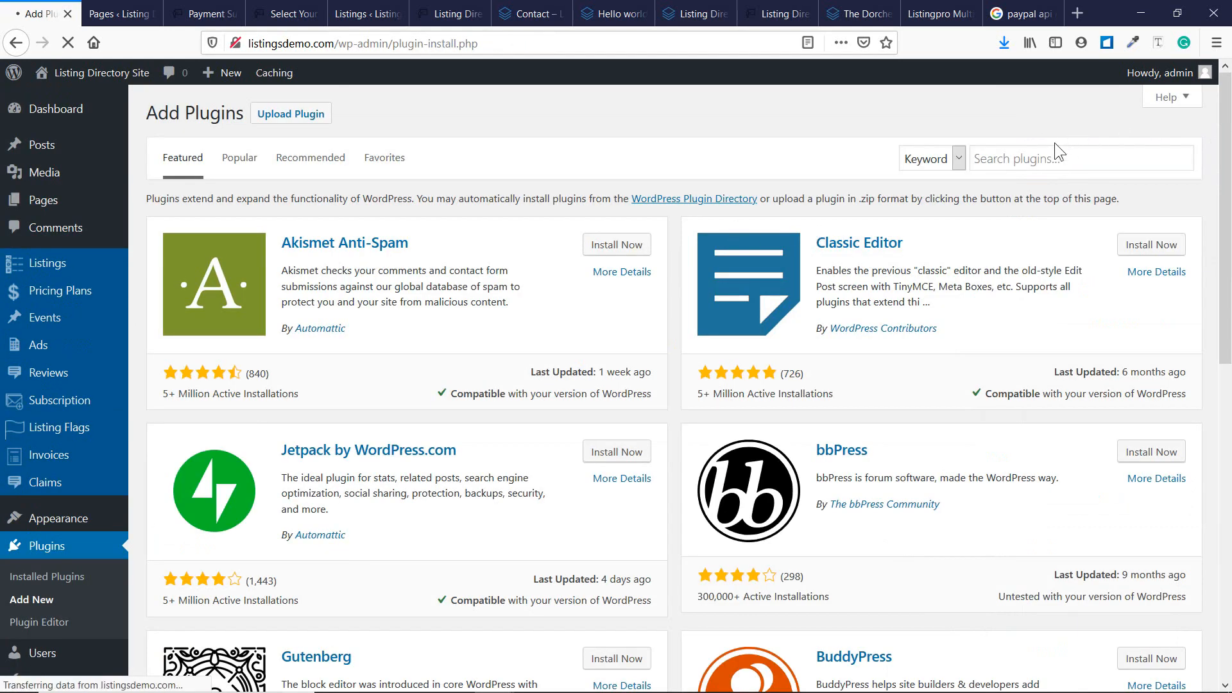
left_click(1054, 159)
type("smushit")
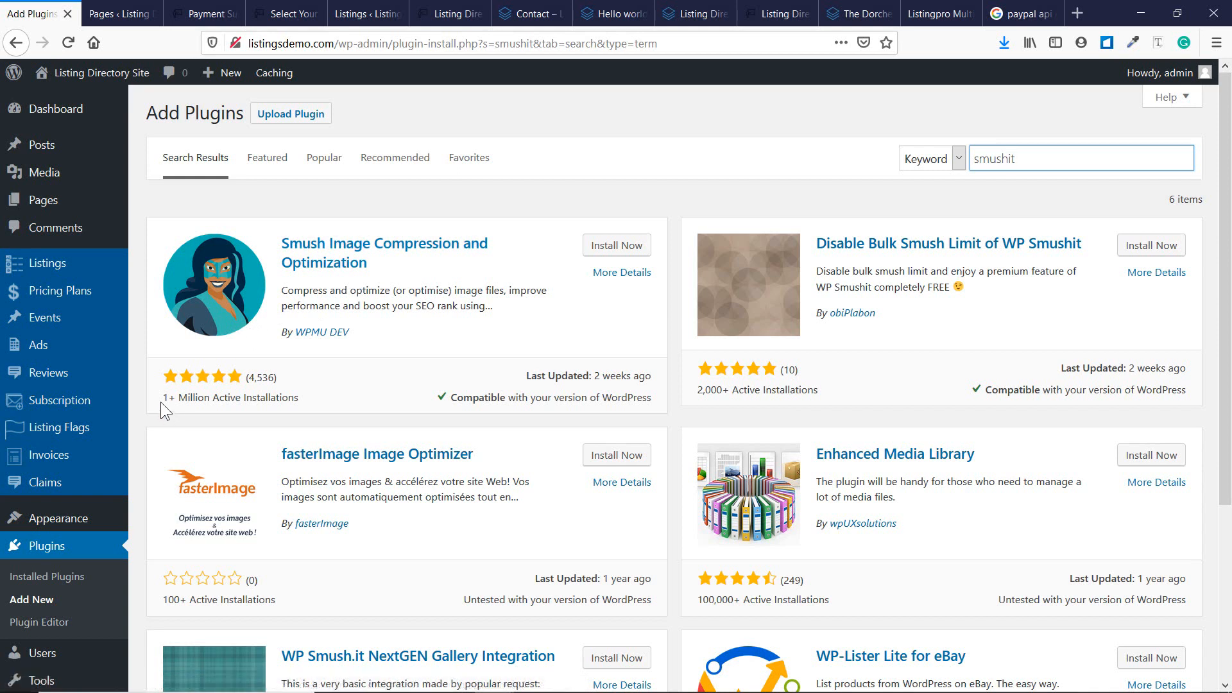
Highlight the Smush result's rating, active installs and last-updated details.
left_click_drag(161, 398, 308, 397)
left_click(233, 385)
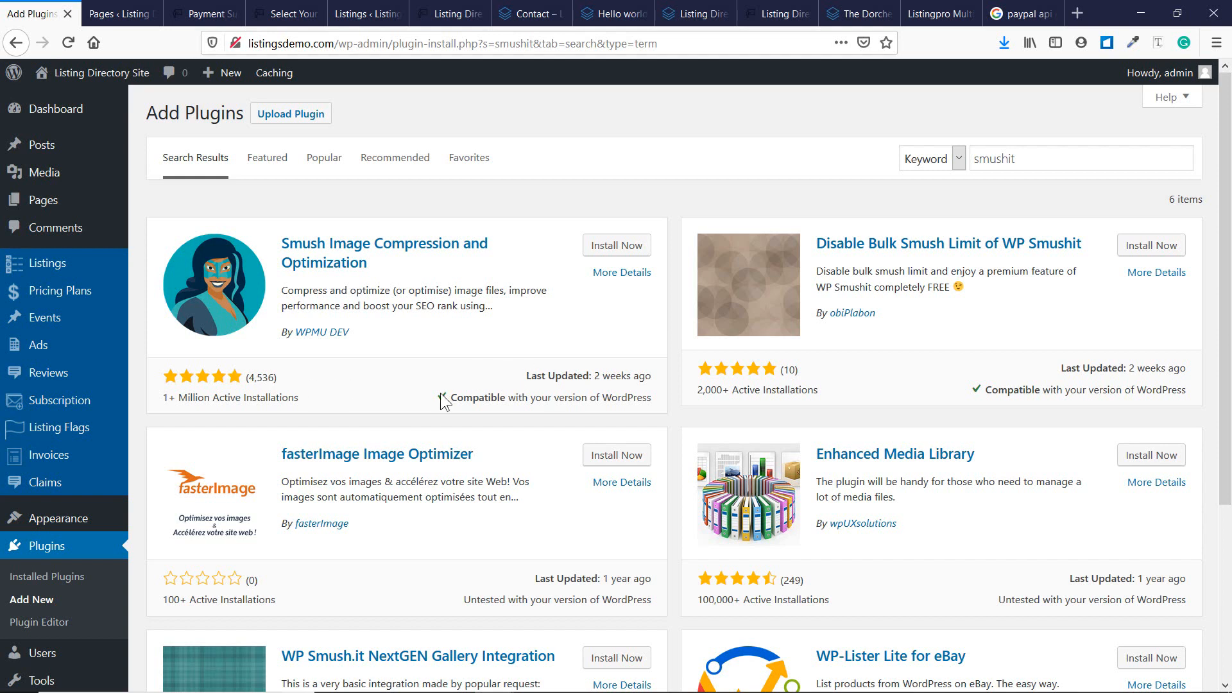
left_click_drag(517, 377, 577, 376)
left_click(456, 375)
mouse_move(608, 1)
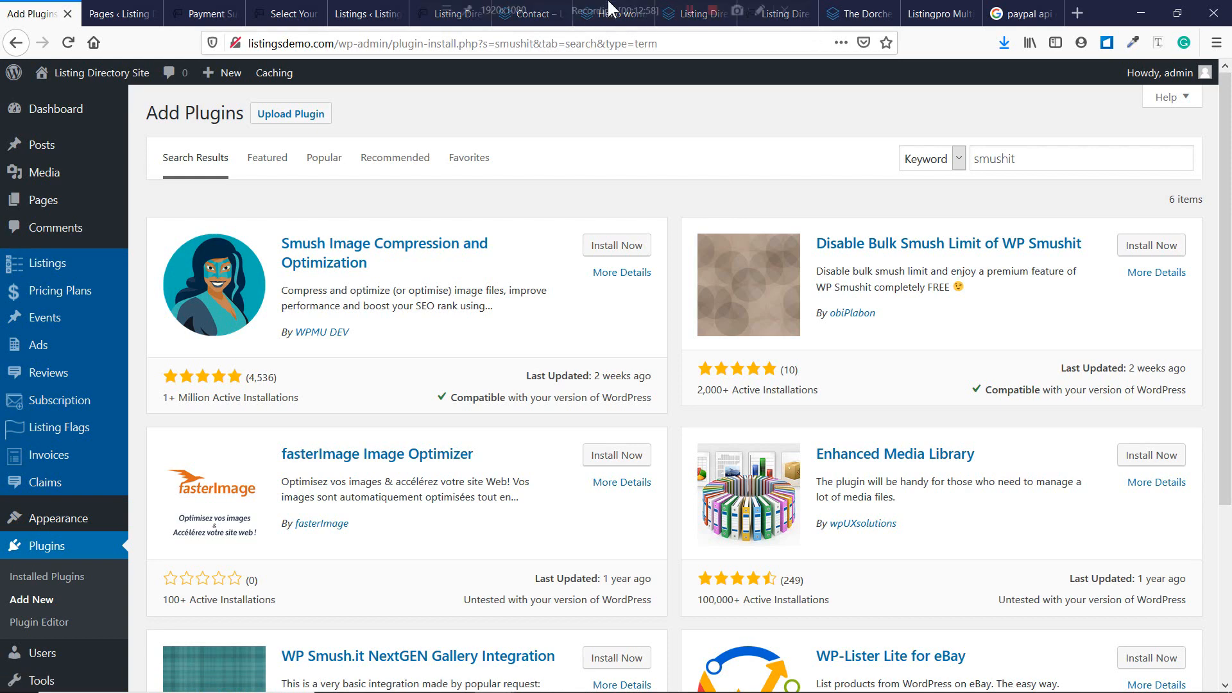